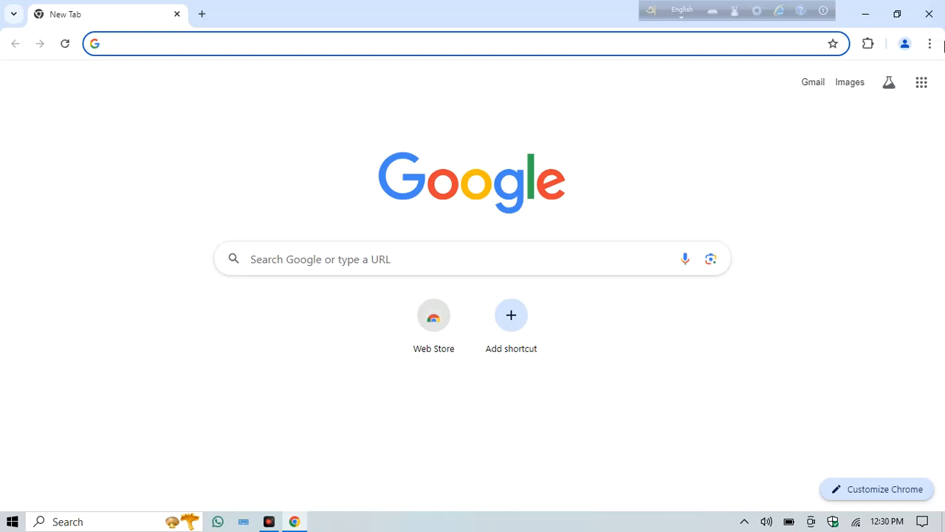
{"action": "left_click", "coordinate": [931, 45]}
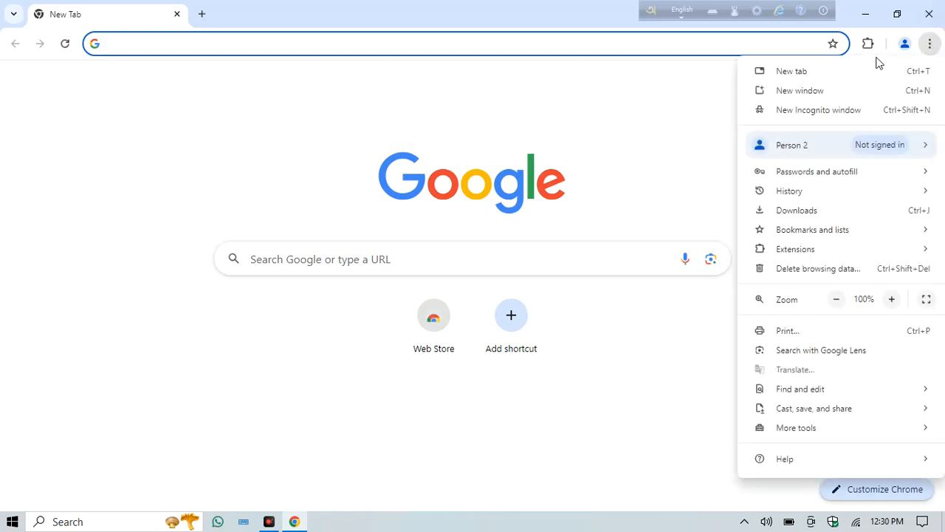
{"action": "left_click", "coordinate": [673, 92]}
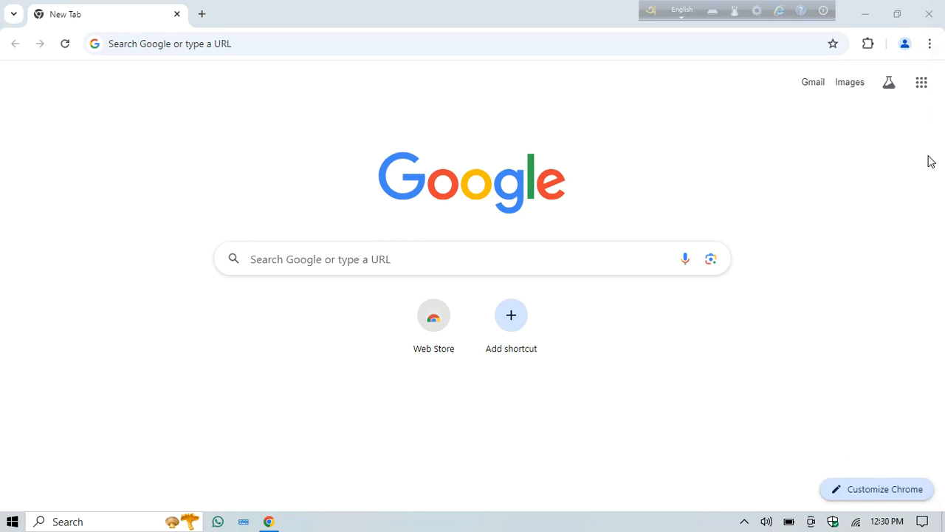
{"action": "mouse_move", "coordinate": [850, 95]}
{"action": "left_mouse_down"}
{"action": "mouse_move", "coordinate": [908, 53]}
{"action": "mouse_move", "coordinate": [899, 52]}
{"action": "left_mouse_up"}
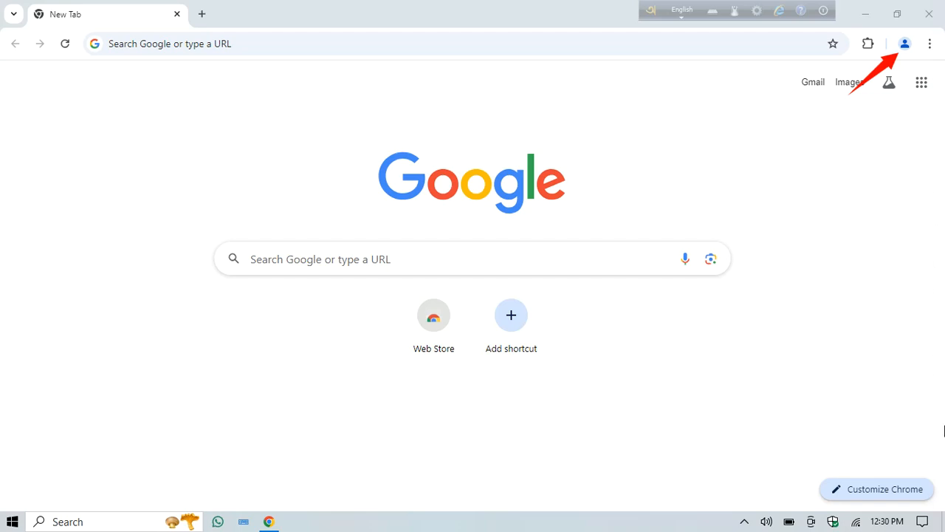
{"action": "left_click", "coordinate": [928, 439]}
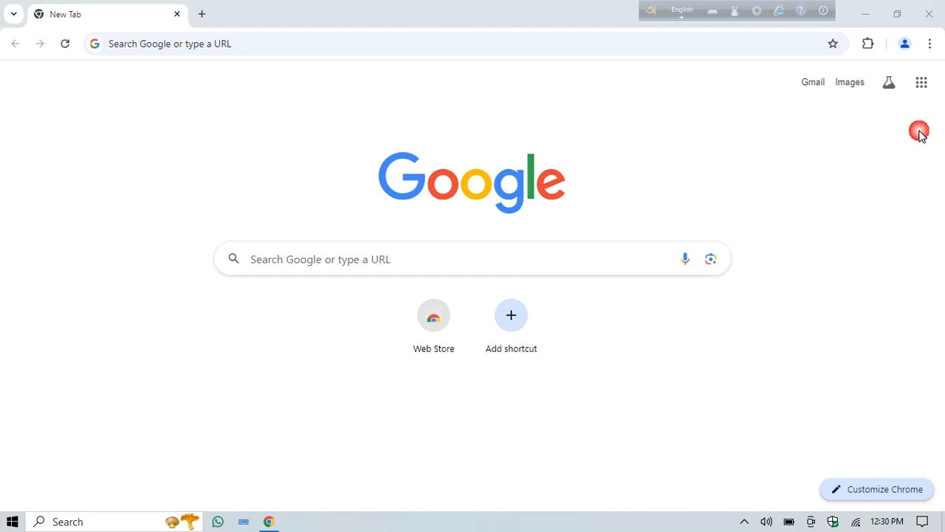
{"action": "left_click", "coordinate": [904, 45]}
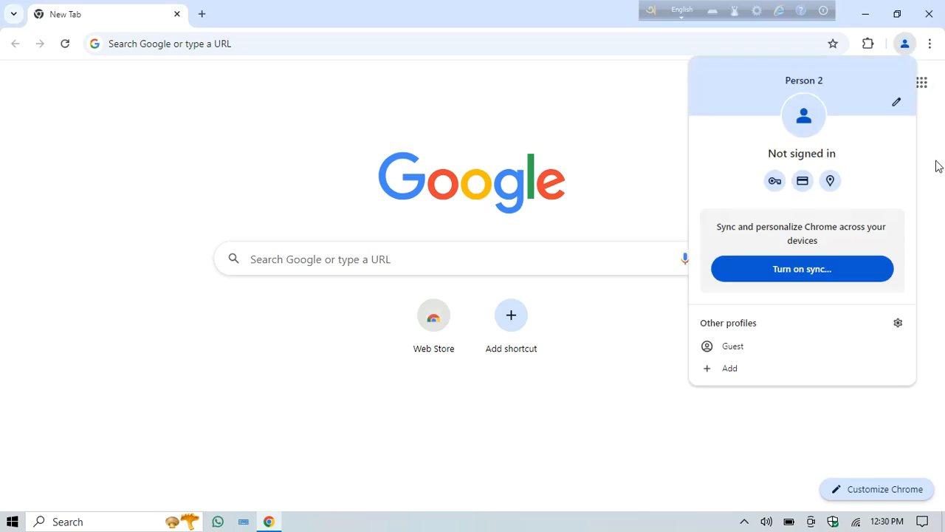
{"action": "key", "text": "ctrl+alt+d"}
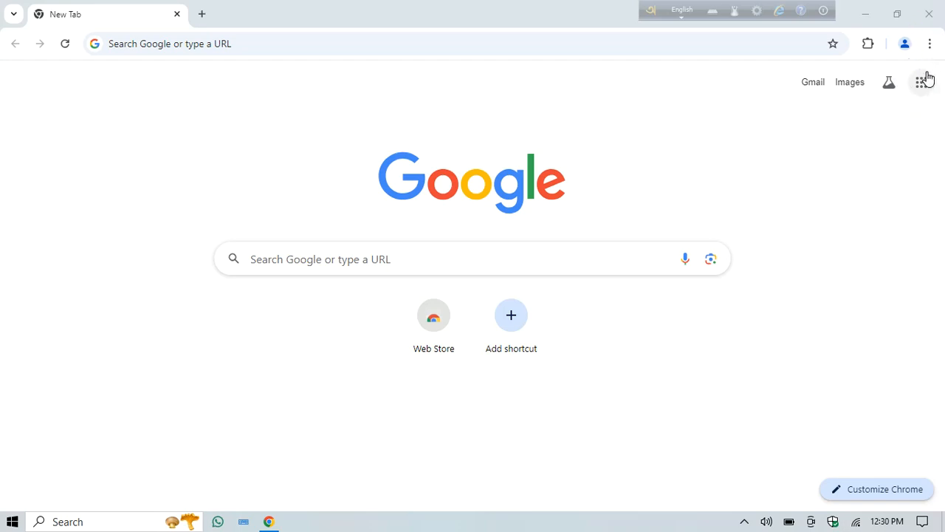
Step: Open the profile manager and add a new Chrome profile, continuing without an account
{"action": "left_click", "coordinate": [905, 46]}
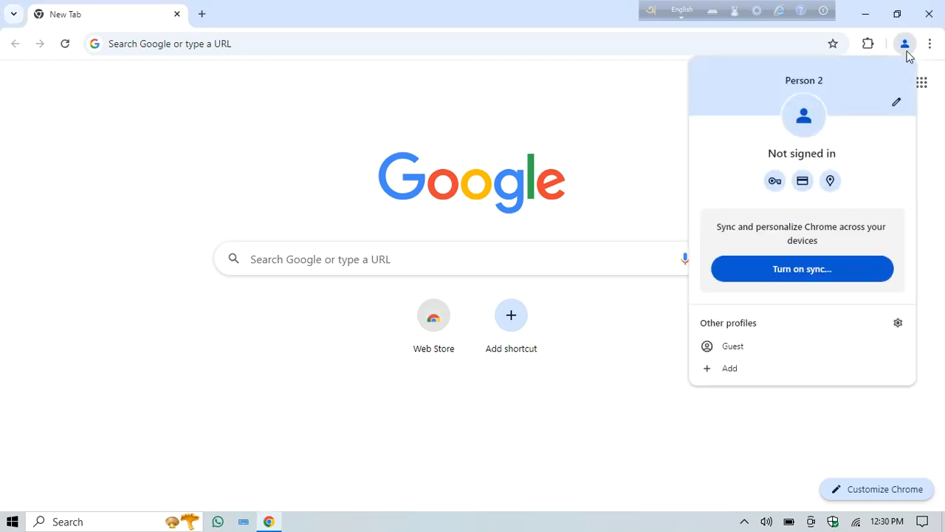
{"action": "left_click", "coordinate": [898, 325]}
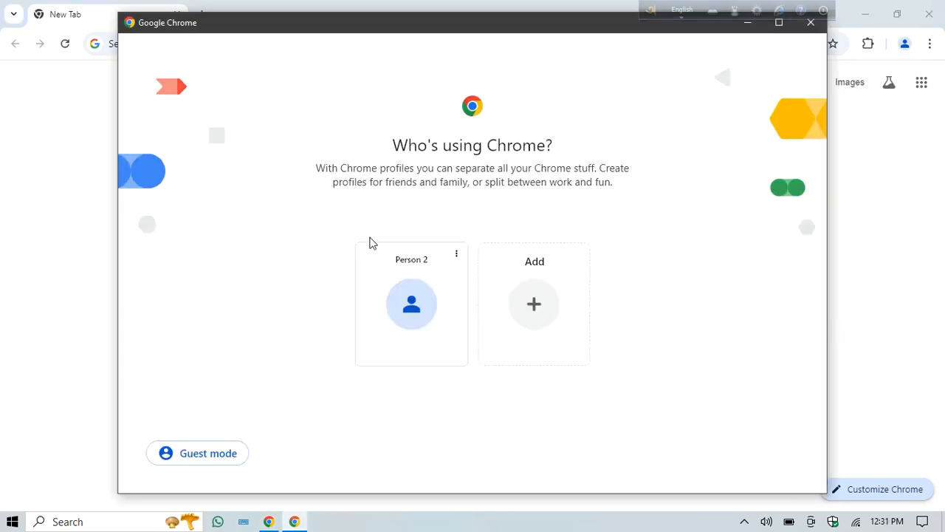
{"action": "left_click_drag", "start_coordinate": [433, 268], "coordinate": [384, 263]}
{"action": "left_click", "coordinate": [489, 308]}
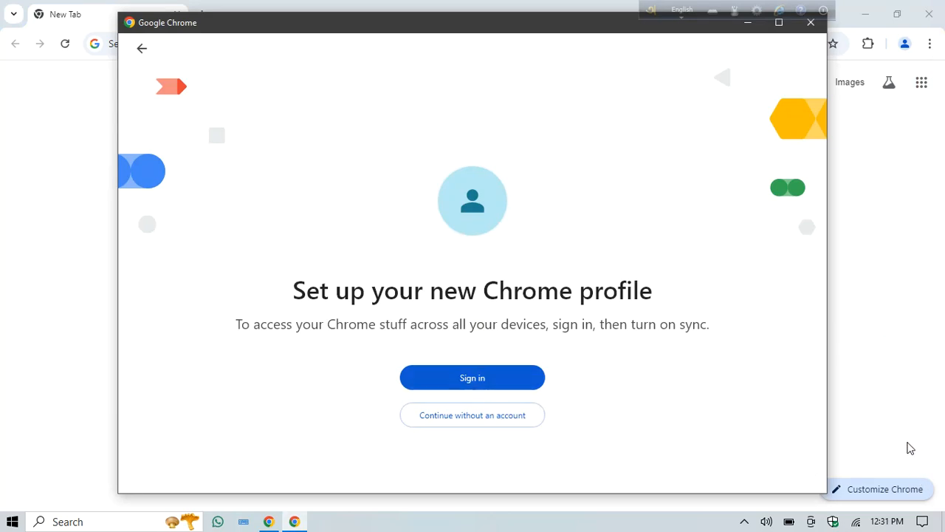
{"action": "left_click", "coordinate": [477, 421]}
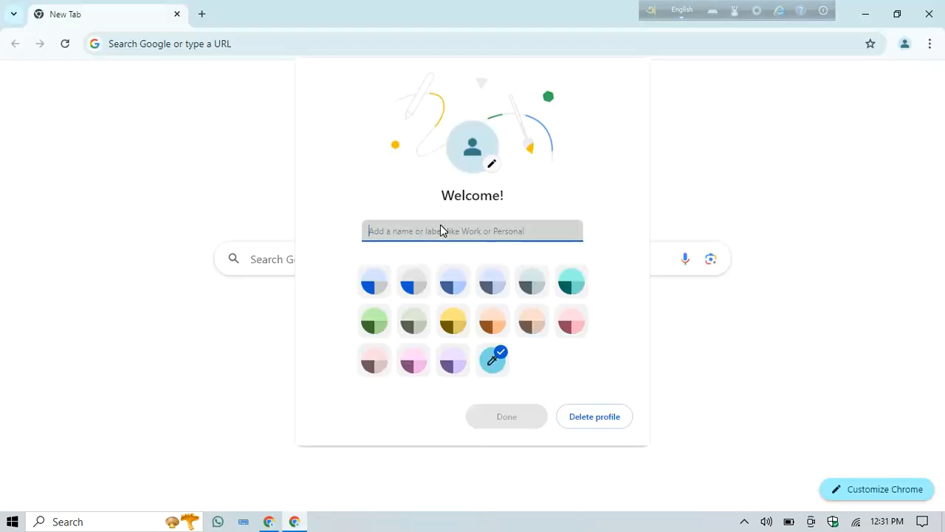
Step: Enter the person's first name as the new profile's name, keep the preselected theme colour and finish the setup
{"action": "left_click", "coordinate": [441, 227]}
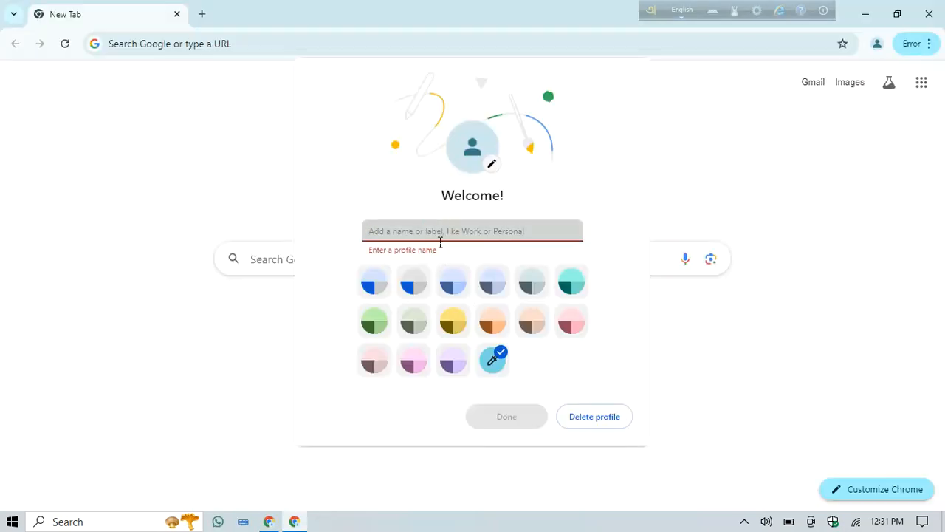
{"action": "type", "text": "J"}
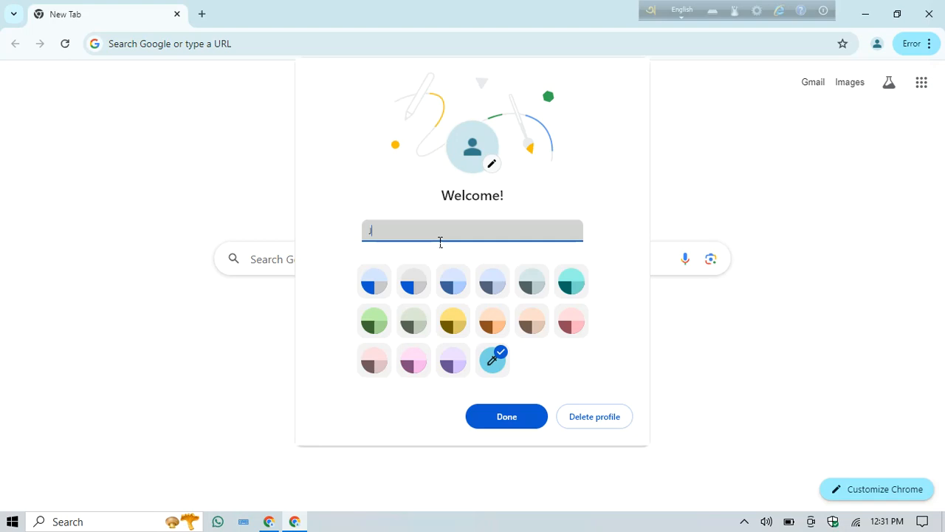
{"action": "type", "text": "UBEL"}
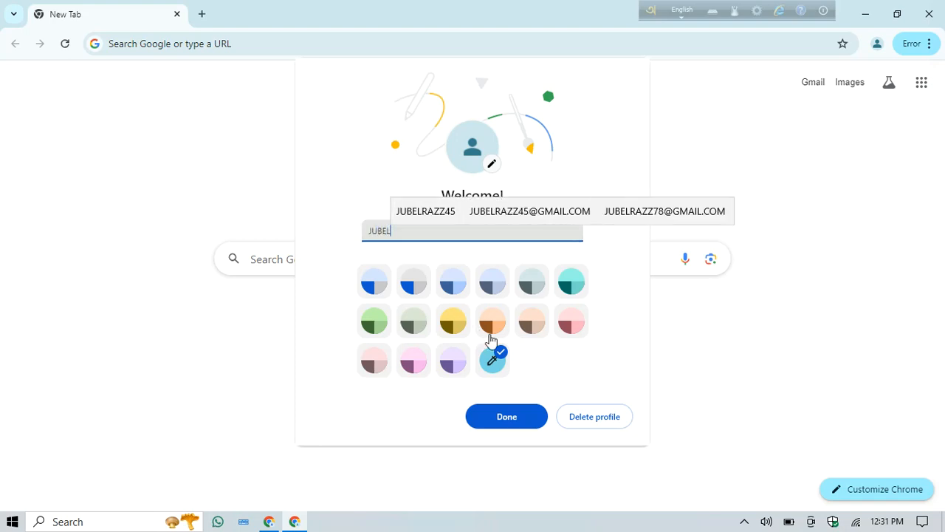
{"action": "left_click", "coordinate": [514, 418]}
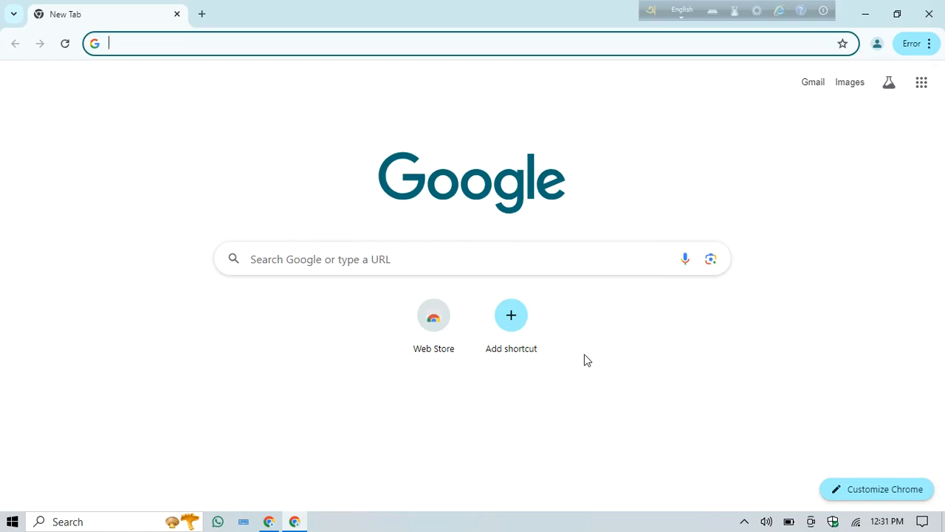
Step: Bring up the profile picker again and open the newly created profile from it
{"action": "left_click", "coordinate": [877, 44]}
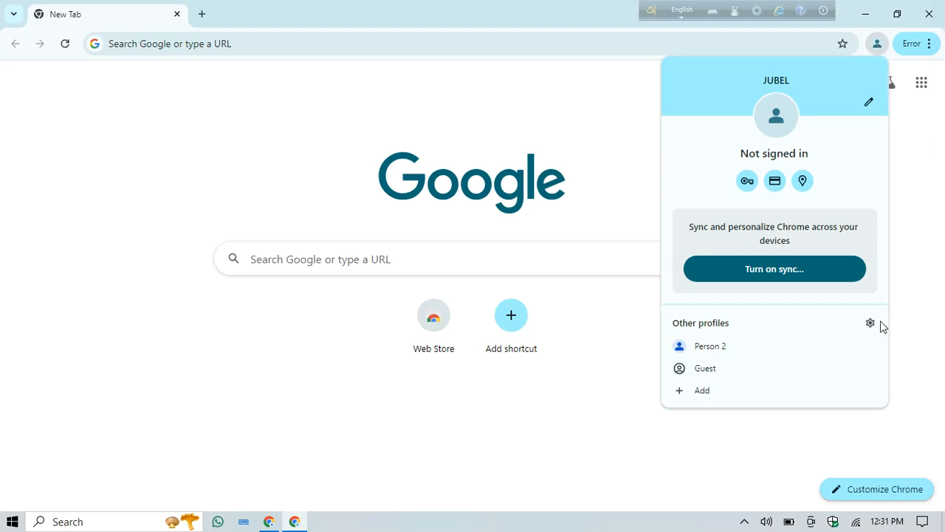
{"action": "left_click", "coordinate": [870, 324]}
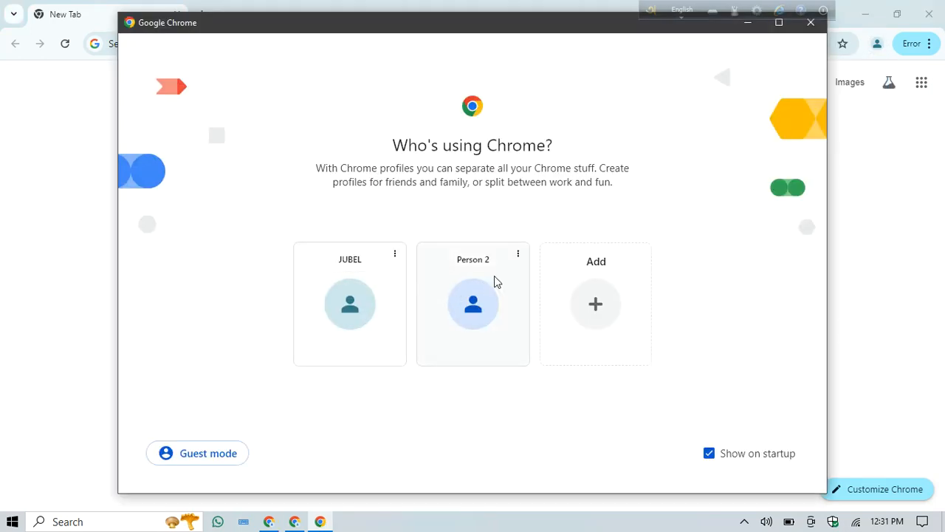
{"action": "left_click", "coordinate": [350, 302]}
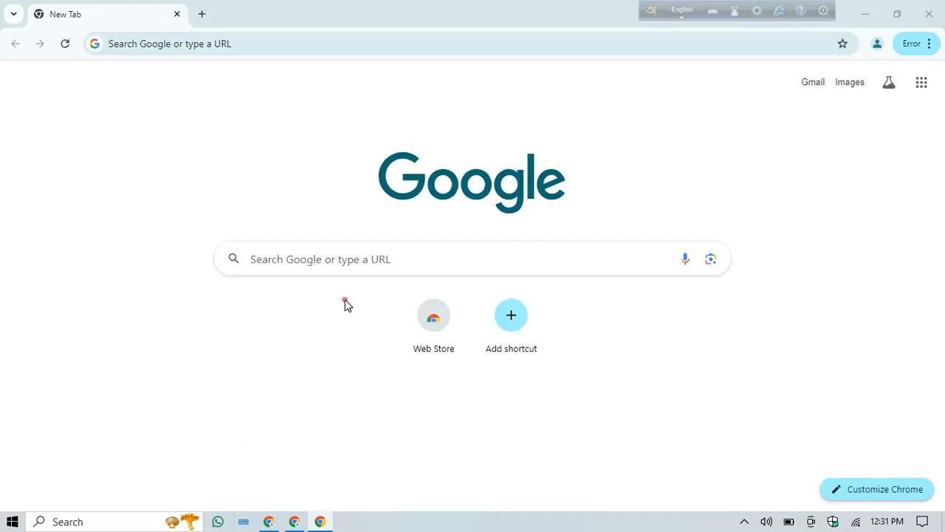
{"action": "left_click", "coordinate": [373, 259]}
{"action": "left_click", "coordinate": [338, 172]}
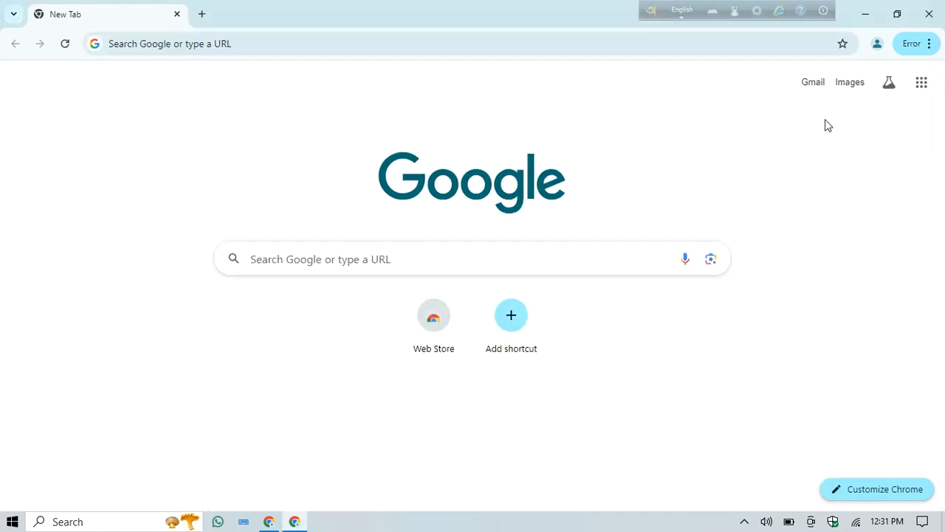
Step: Go to Gmail from the new tab page and open its sign-in form
{"action": "left_click", "coordinate": [921, 234]}
{"action": "left_click_drag", "start_coordinate": [748, 172], "coordinate": [824, 105]}
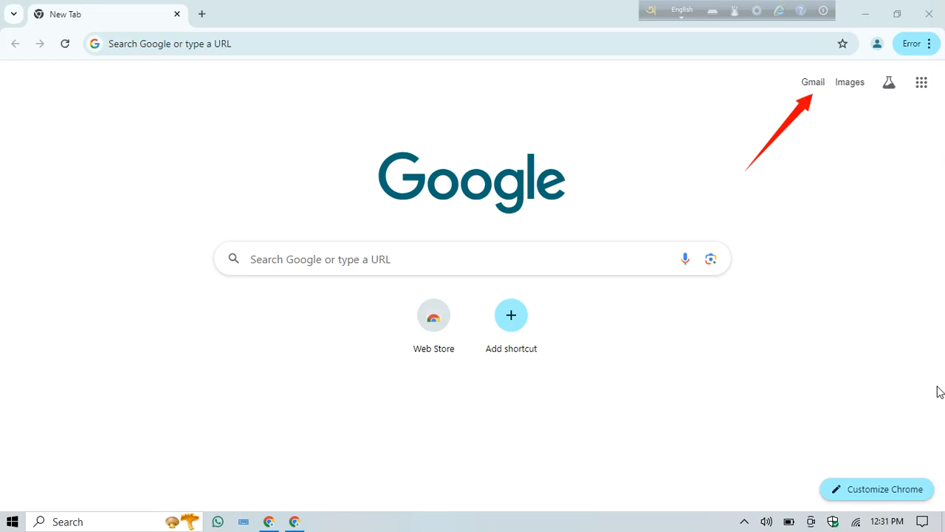
{"action": "left_click", "coordinate": [905, 146]}
{"action": "left_click", "coordinate": [817, 85]}
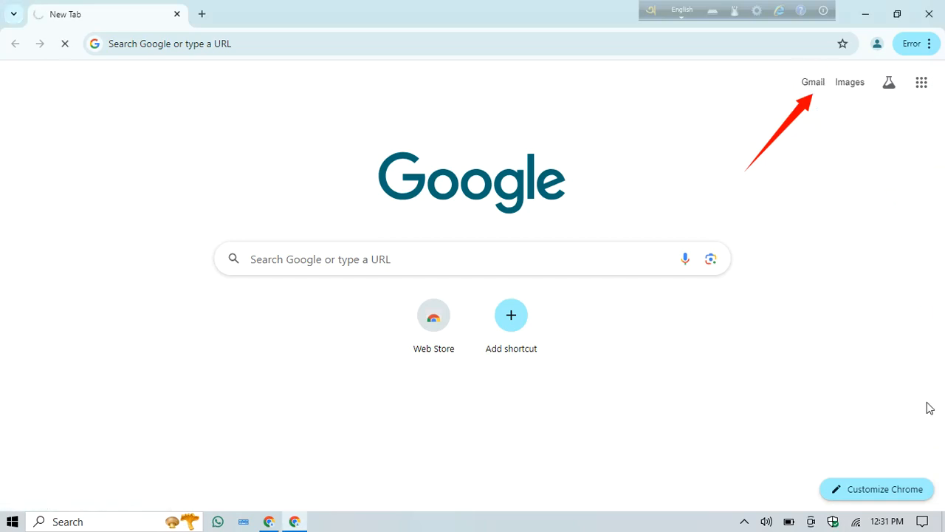
{"action": "left_click", "coordinate": [930, 440]}
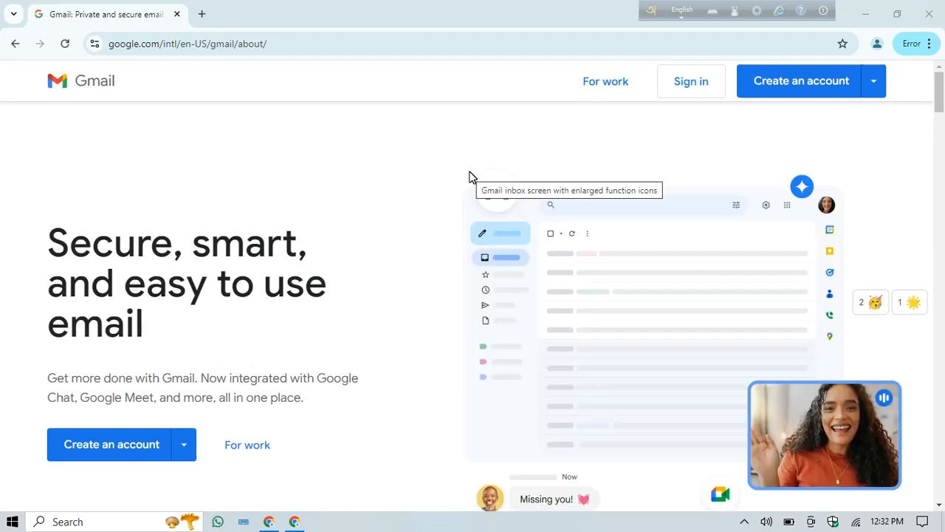
{"action": "left_click", "coordinate": [694, 90]}
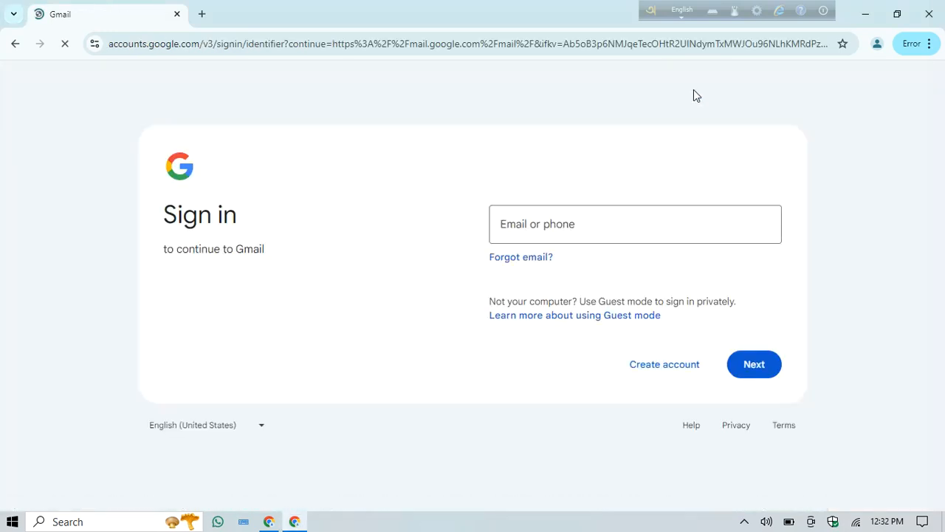
Step: Enter the account's e-mail address using the suggested completion and continue to the password page
{"action": "left_click", "coordinate": [565, 224]}
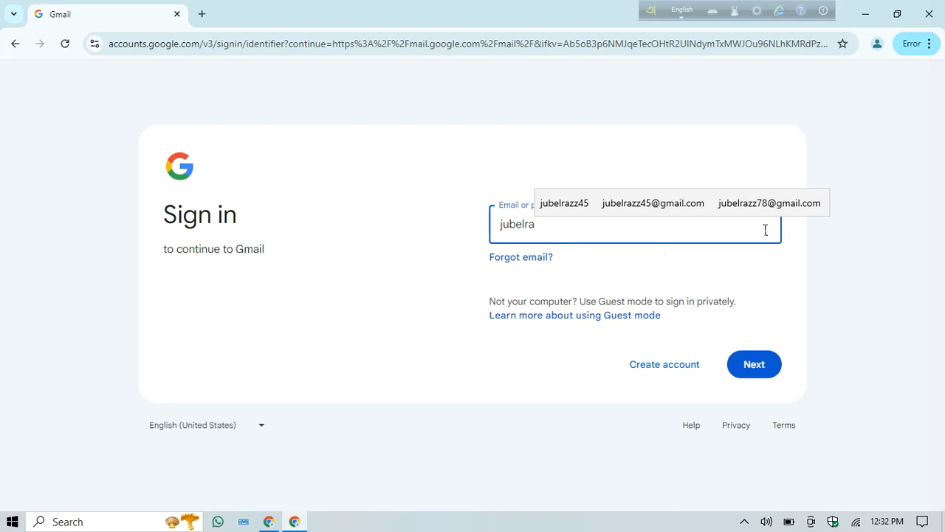
{"action": "left_click", "coordinate": [772, 205]}
{"action": "left_click", "coordinate": [772, 370]}
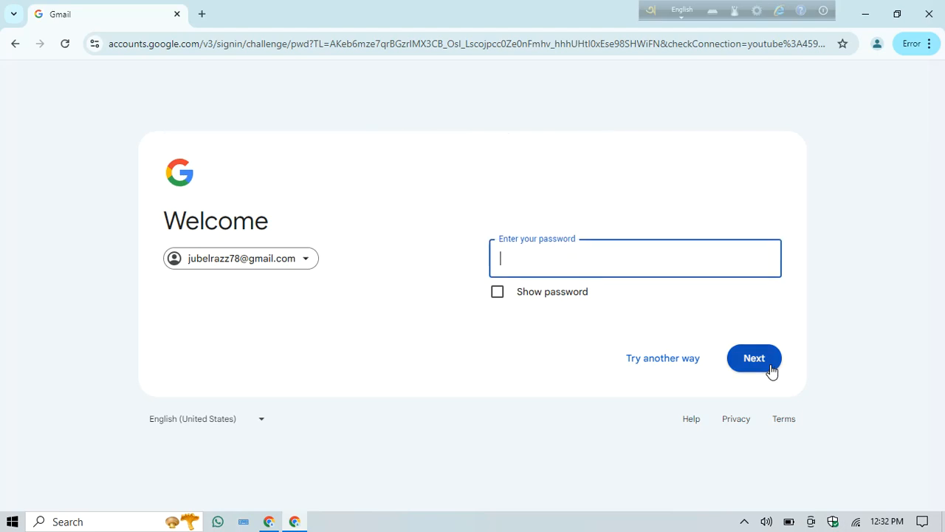
Step: Enter the account password and submit it, retyping it if it is rejected
{"action": "left_click", "coordinate": [561, 259]}
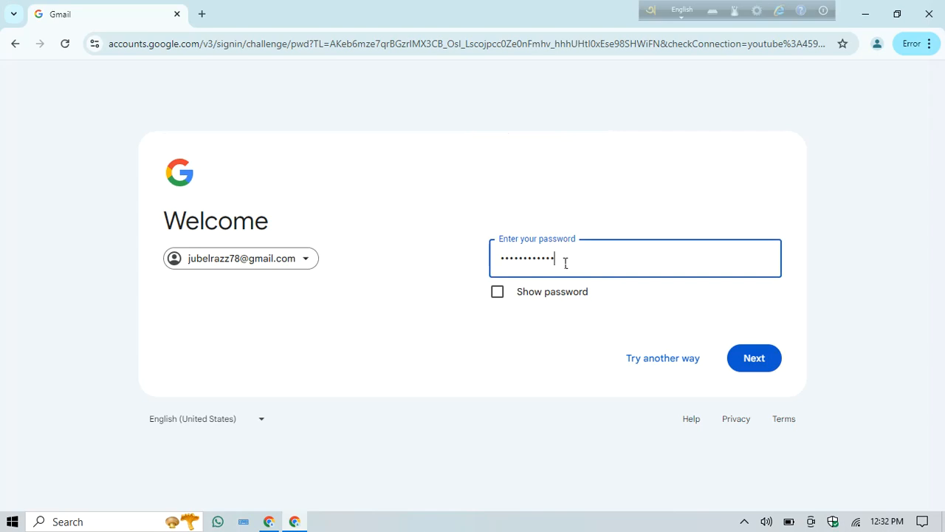
{"action": "left_click", "coordinate": [749, 368]}
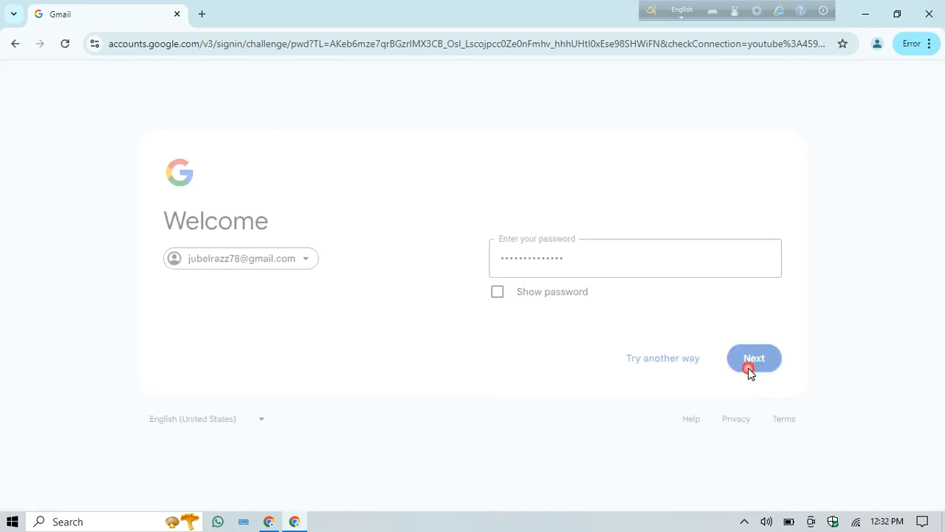
{"action": "left_click", "coordinate": [538, 263]}
{"action": "type", "text": "•••••••••"}
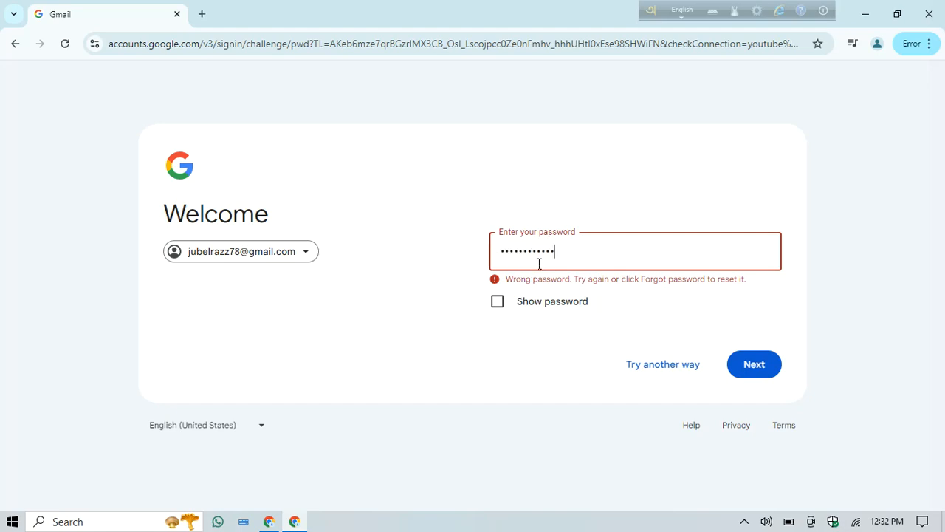
{"action": "key", "text": "Return"}
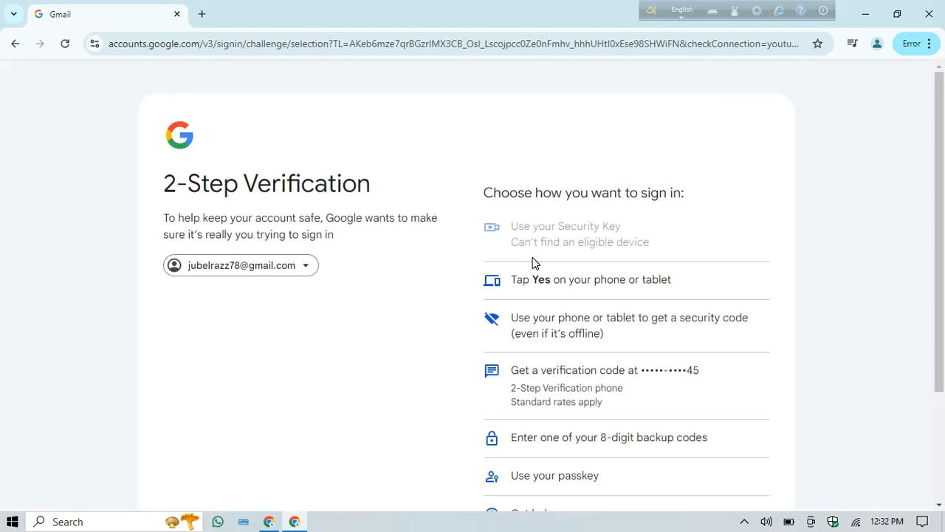
Step: Request a text-message verification code for the 2-Step Verification, confirming the account's phone number
{"action": "scroll", "coordinate": [569, 289], "scroll_direction": "down", "scroll_amount": 2}
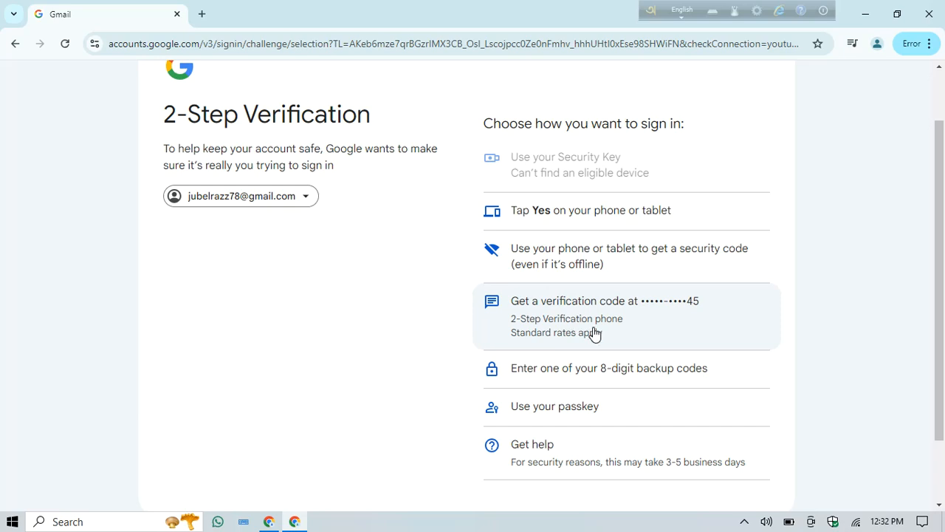
{"action": "left_click", "coordinate": [642, 327]}
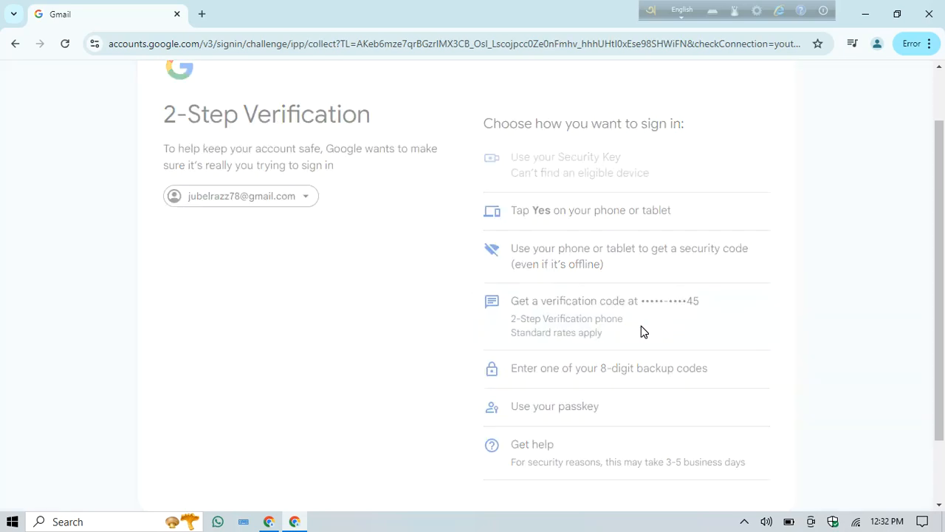
{"action": "scroll", "coordinate": [642, 333], "scroll_direction": "down", "scroll_amount": 1}
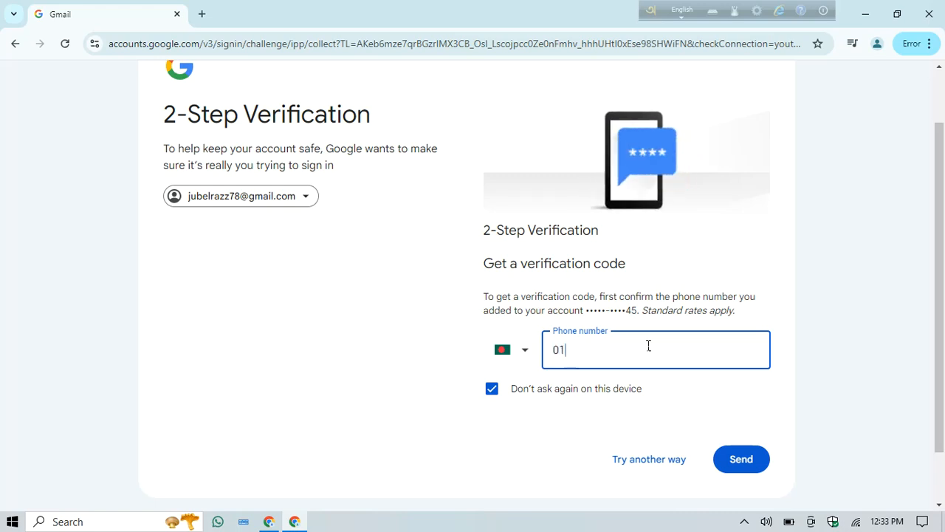
{"action": "key", "text": "BackSpace"}
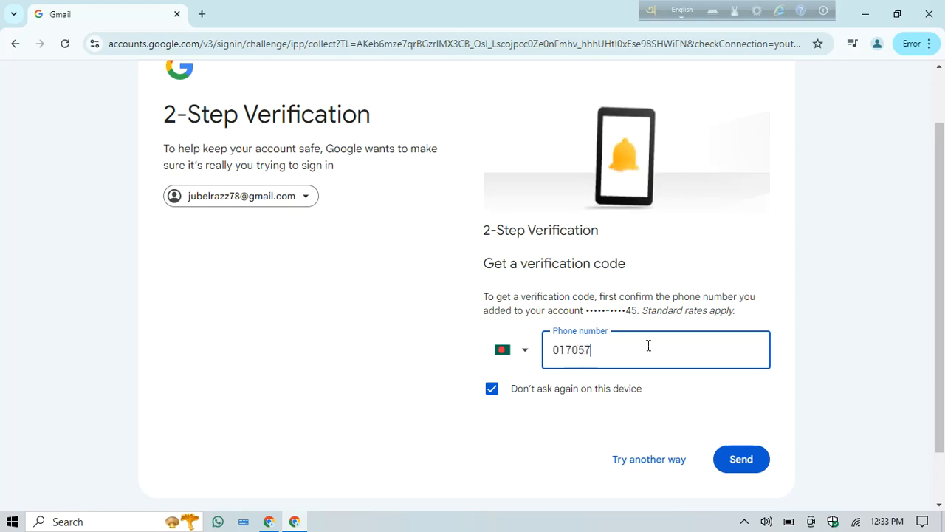
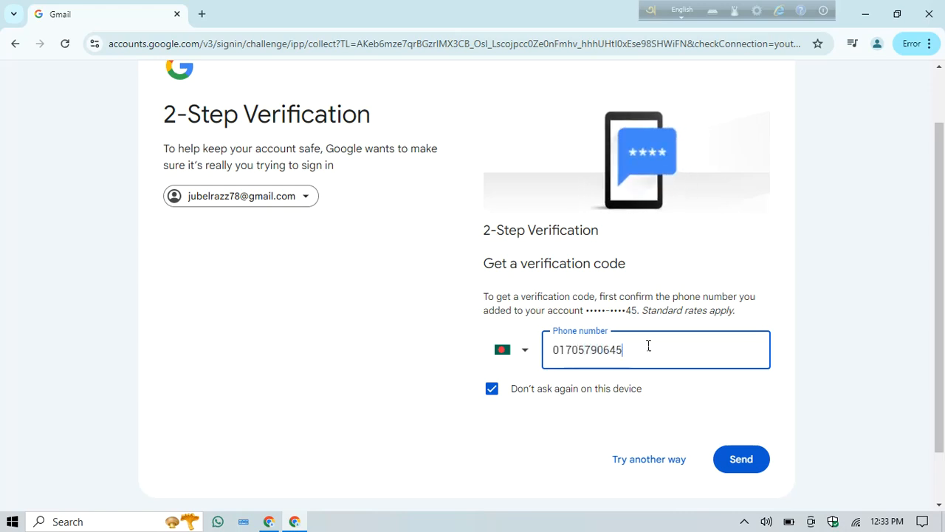
{"action": "left_click", "coordinate": [751, 459]}
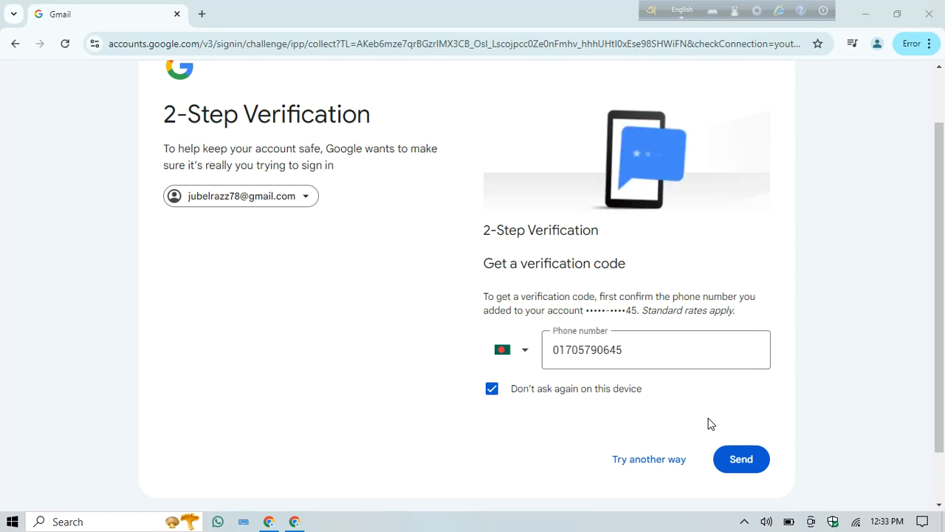
{"action": "left_click", "coordinate": [743, 459]}
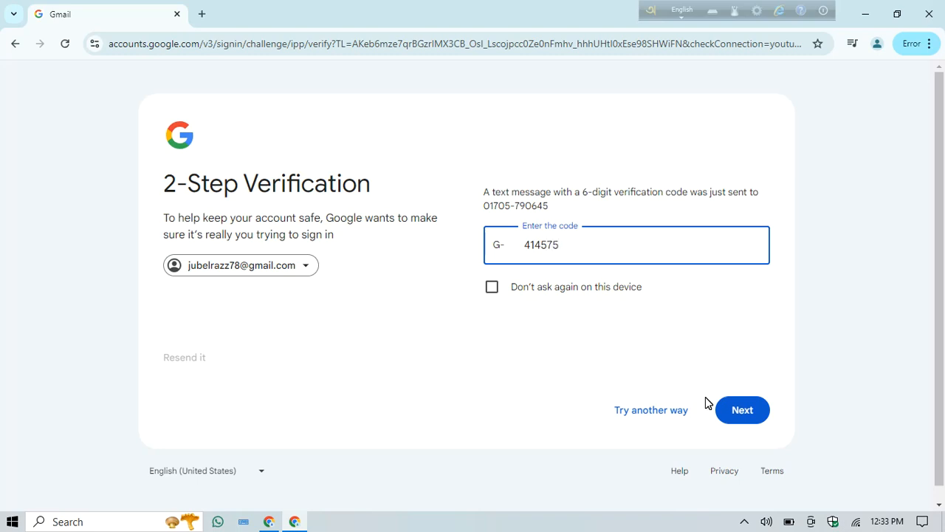
Step: Enter the received 6-digit verification code and submit it to complete the 2-Step Verification
{"action": "left_click", "coordinate": [742, 414]}
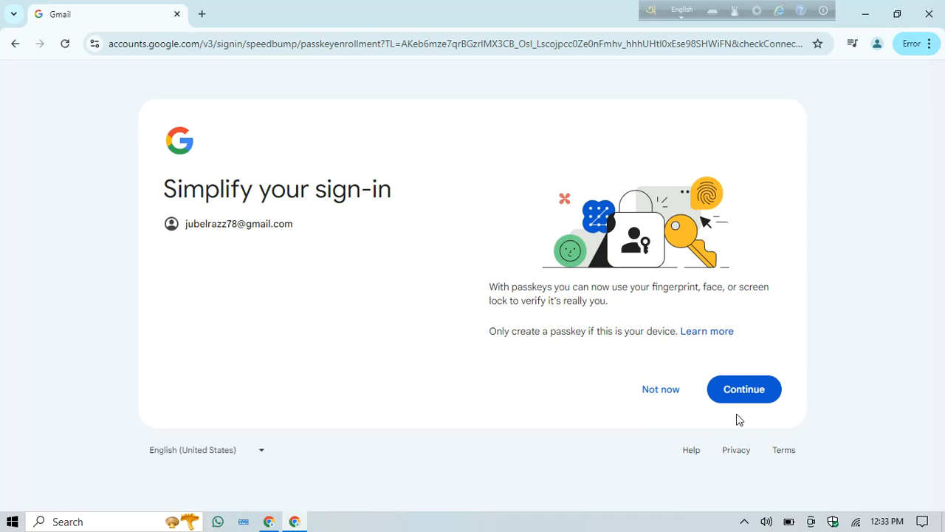
Step: Decline the passkey offer to reach the Gmail inbox, and open a new tab with the ad privacy notice acknowledged
{"action": "left_click", "coordinate": [660, 389]}
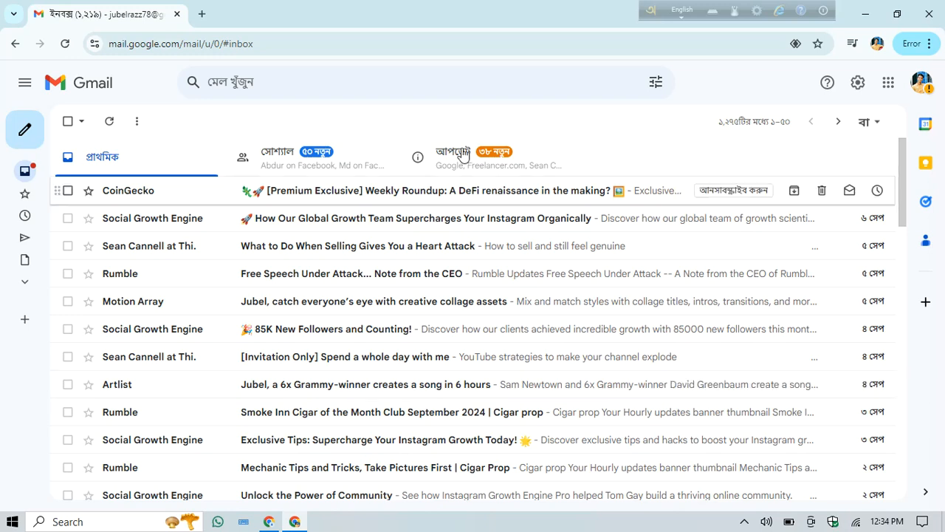
{"action": "left_click", "coordinate": [204, 14]}
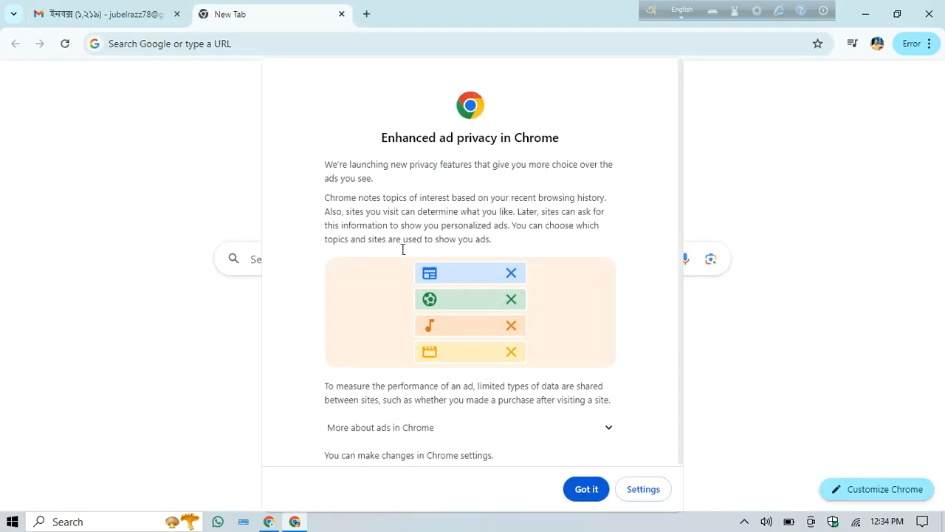
{"action": "left_click", "coordinate": [584, 490]}
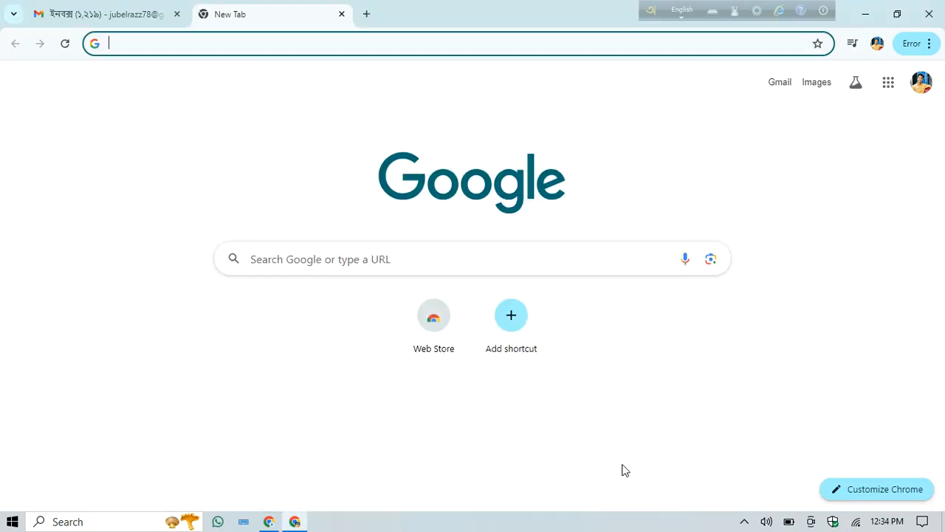
Step: Search Google for "fb" and try to open Facebook from the "Facebook - log in or sign up" result
{"action": "left_click", "coordinate": [376, 266]}
{"action": "type", "text": "fb"}
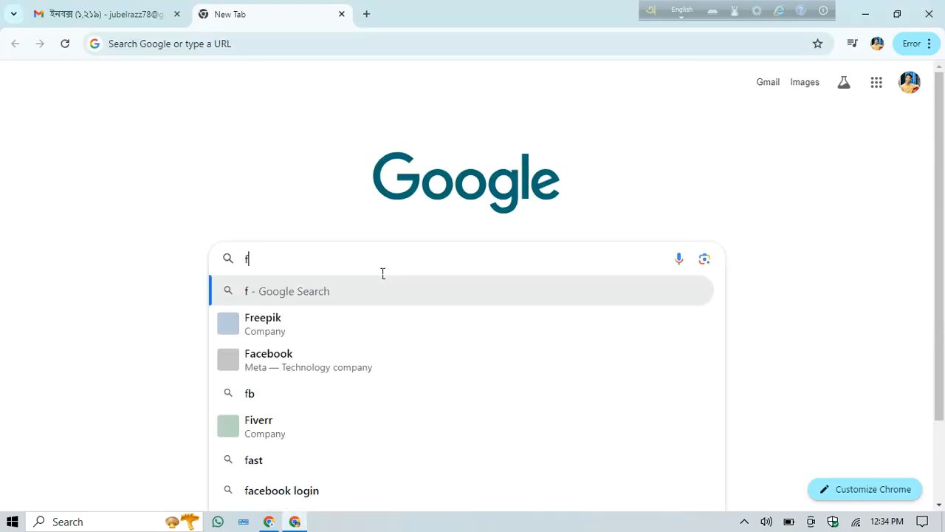
{"action": "left_click", "coordinate": [361, 298]}
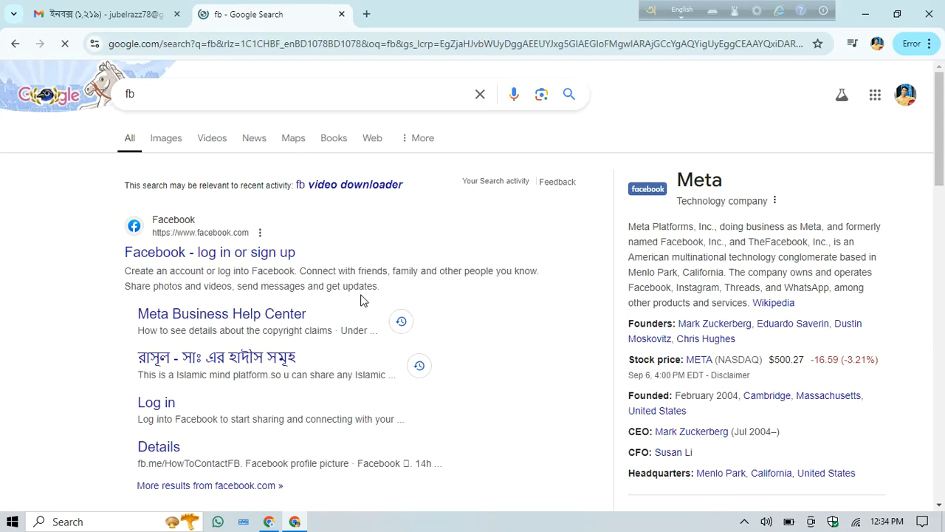
{"action": "left_click", "coordinate": [247, 255]}
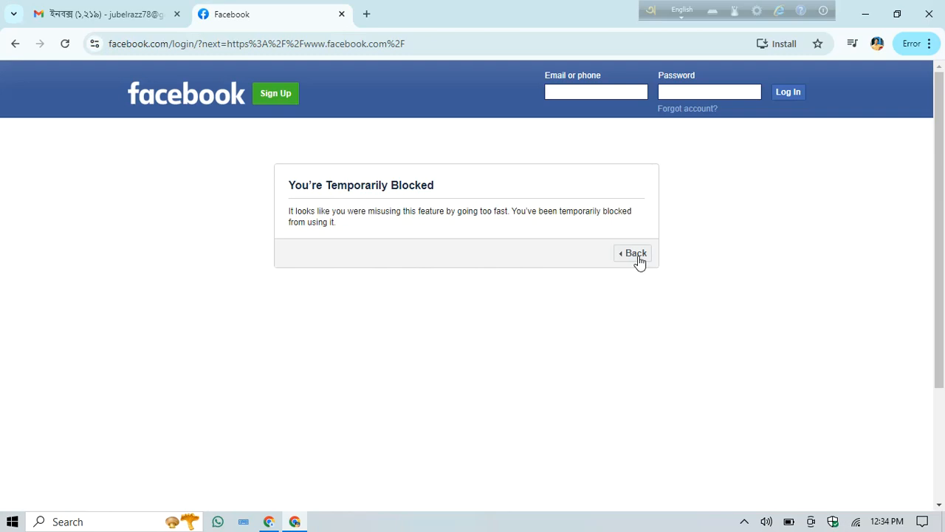
Step: Leave the Facebook block notice, search Google for "fb" again and open the Facebook login page from the results
{"action": "left_click", "coordinate": [635, 253]}
{"action": "left_click", "coordinate": [636, 253]}
{"action": "left_click", "coordinate": [456, 239]}
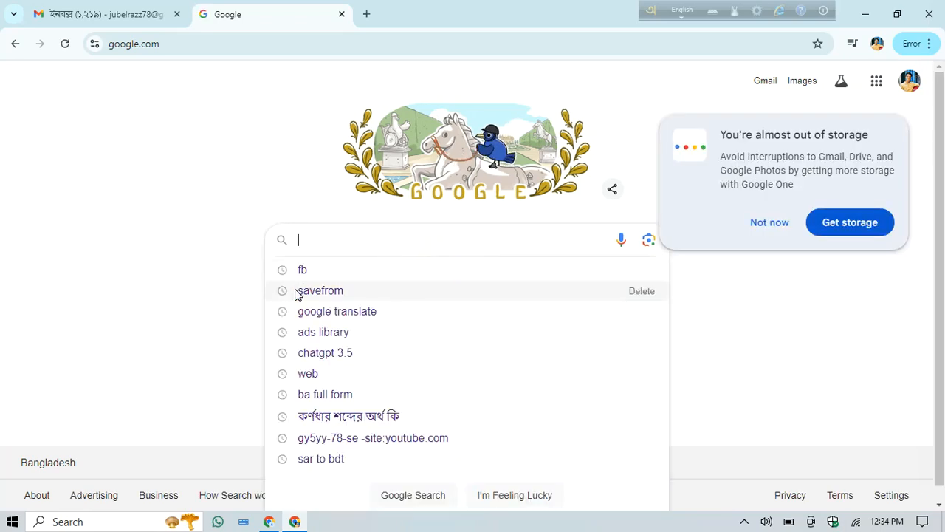
{"action": "left_click", "coordinate": [332, 271]}
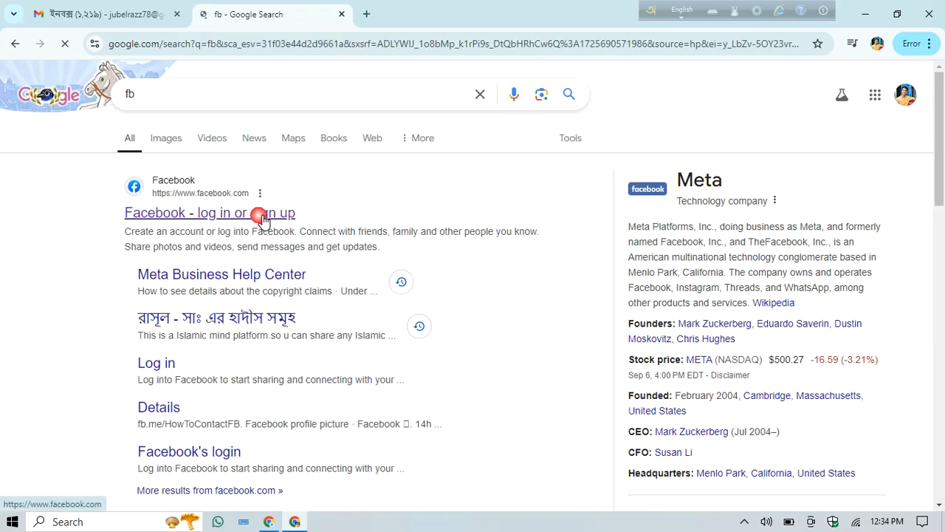
{"action": "left_click", "coordinate": [262, 216]}
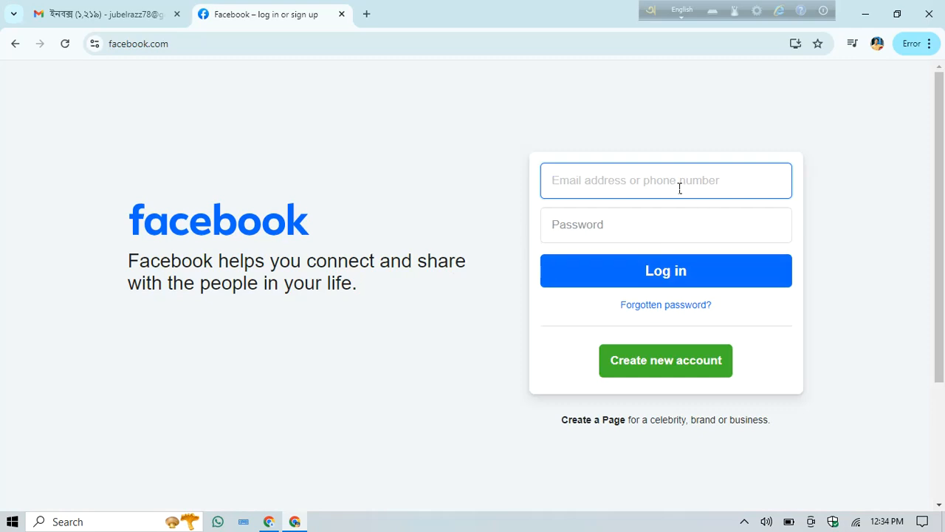
Step: Enter the account's phone number as the Facebook login name
{"action": "left_click", "coordinate": [680, 188]}
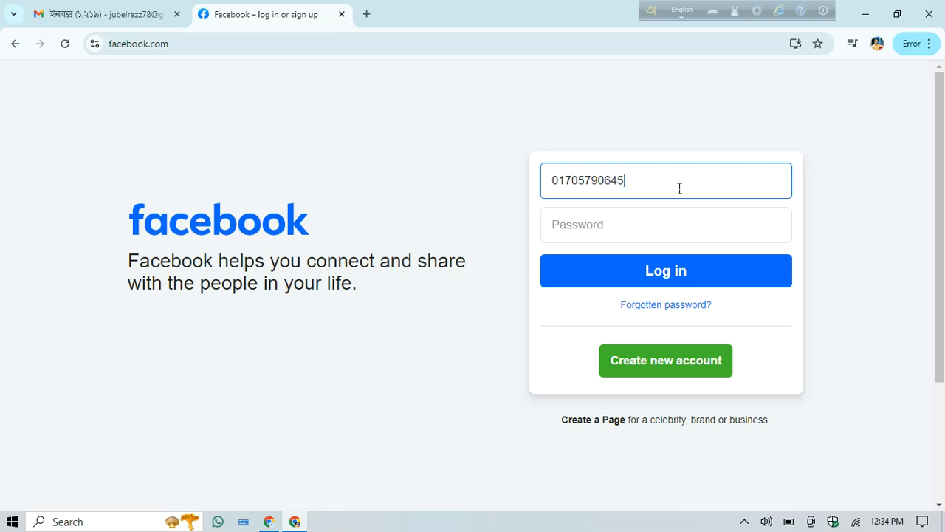
Step: Enter the Facebook account password and log in, refusing to let the browser save the password
{"action": "left_click", "coordinate": [642, 220]}
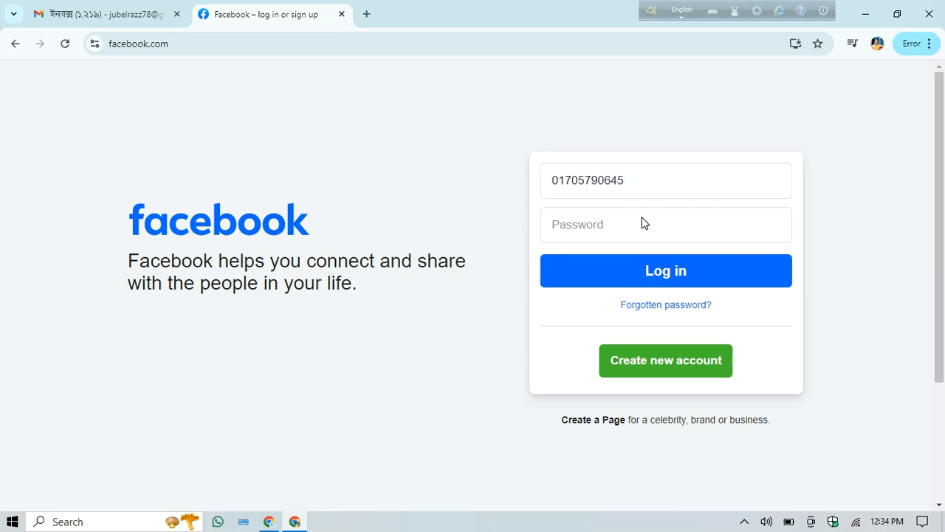
{"action": "left_click", "coordinate": [642, 221]}
{"action": "type", "text": "********"}
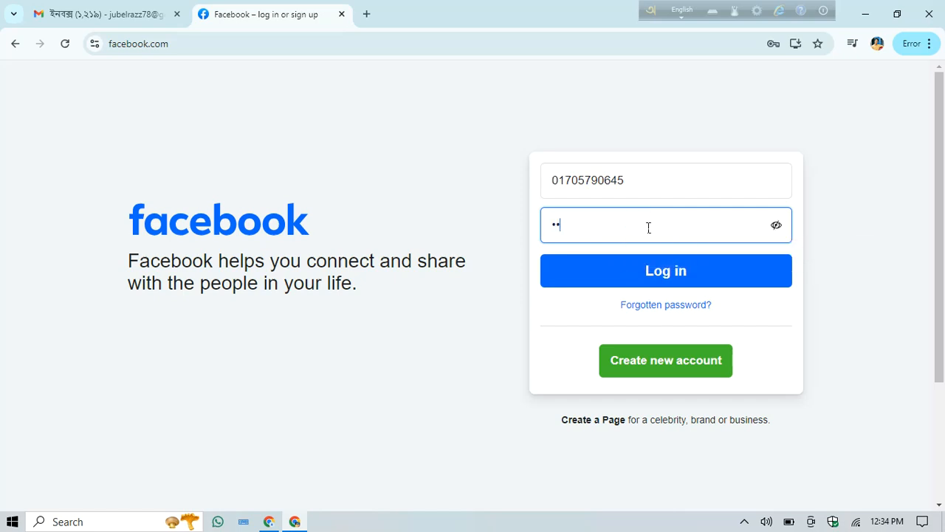
{"action": "type", "text": "******"}
{"action": "key", "text": "Return"}
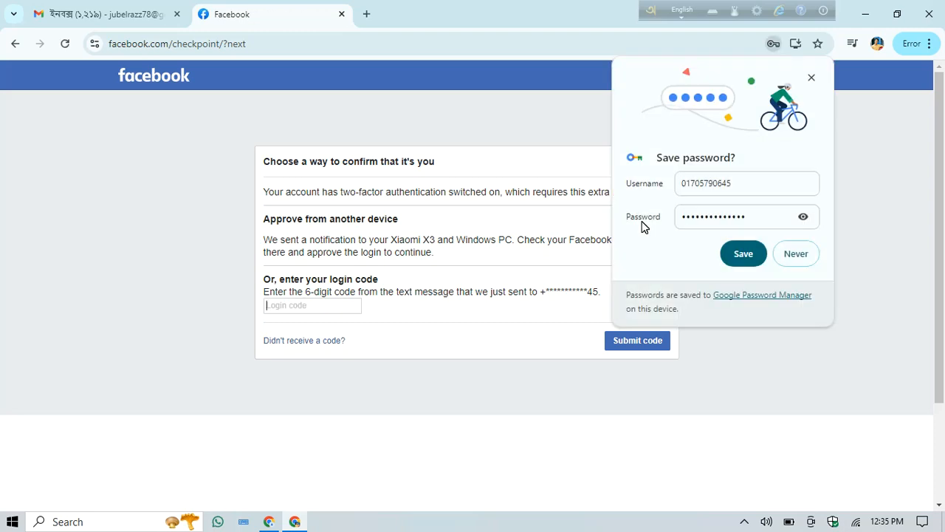
{"action": "left_click", "coordinate": [794, 259]}
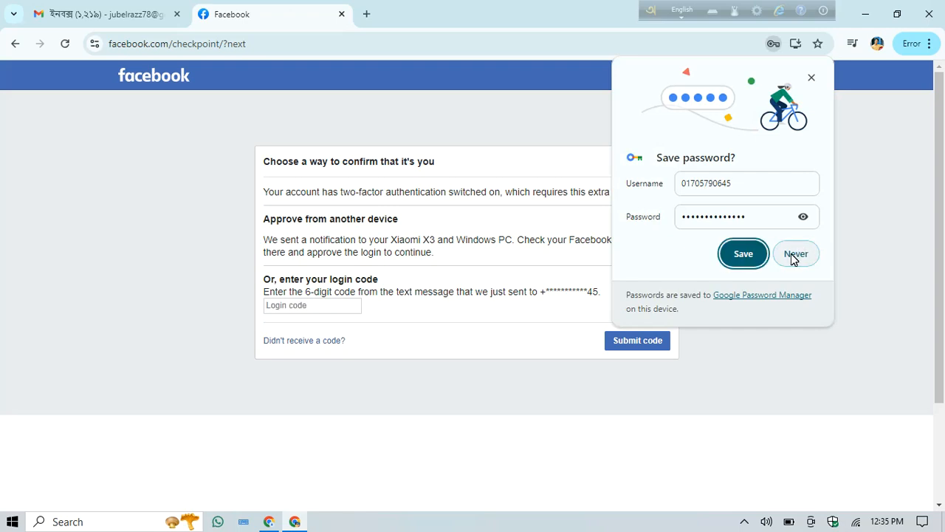
{"action": "left_click", "coordinate": [794, 255]}
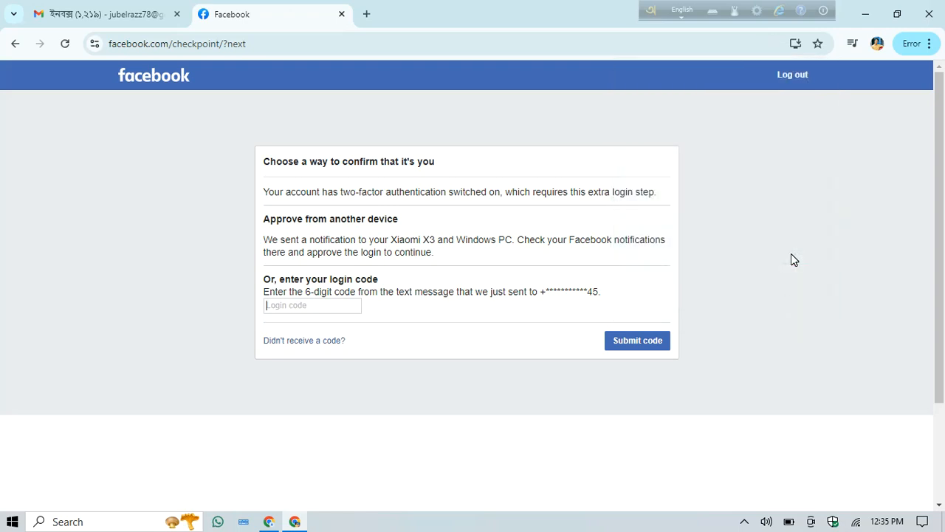
Step: Request a login code by text message for the two-factor authentication and return to the code entry form
{"action": "left_click", "coordinate": [303, 346]}
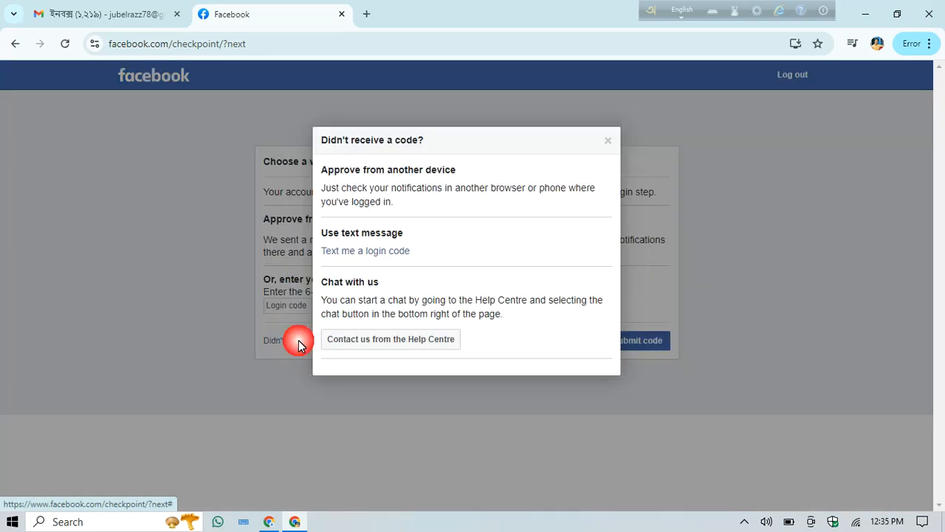
{"action": "left_click", "coordinate": [386, 255]}
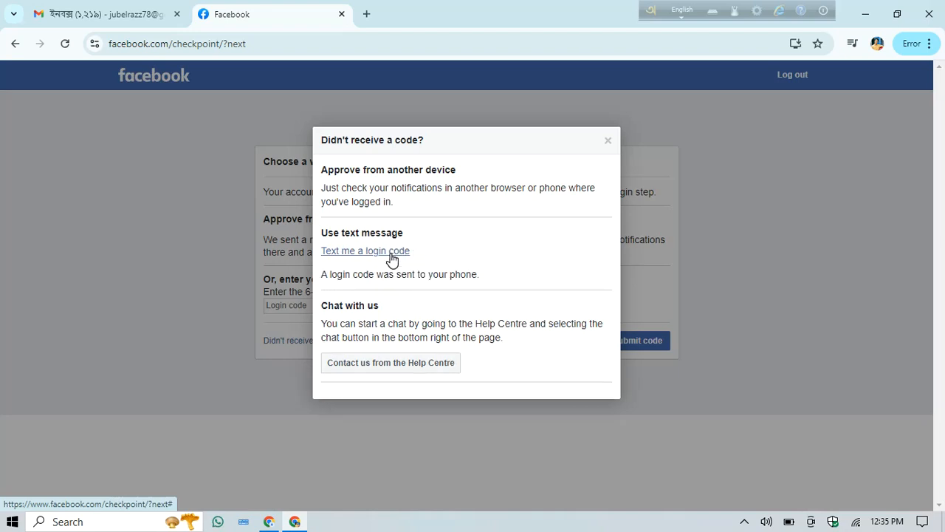
{"action": "left_click", "coordinate": [610, 143]}
Step: Enter the received 6-digit login code and submit it to confirm the Facebook login
{"action": "left_click", "coordinate": [348, 309]}
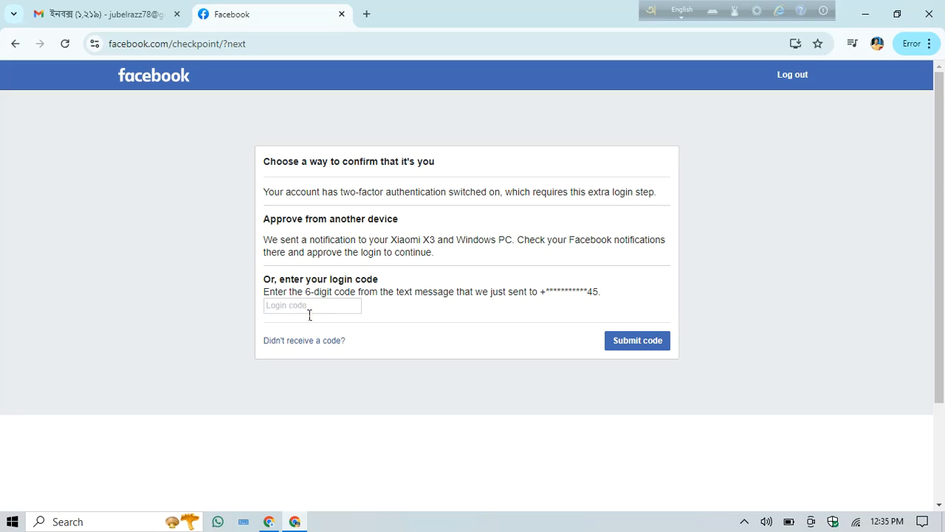
{"action": "left_click", "coordinate": [619, 341]}
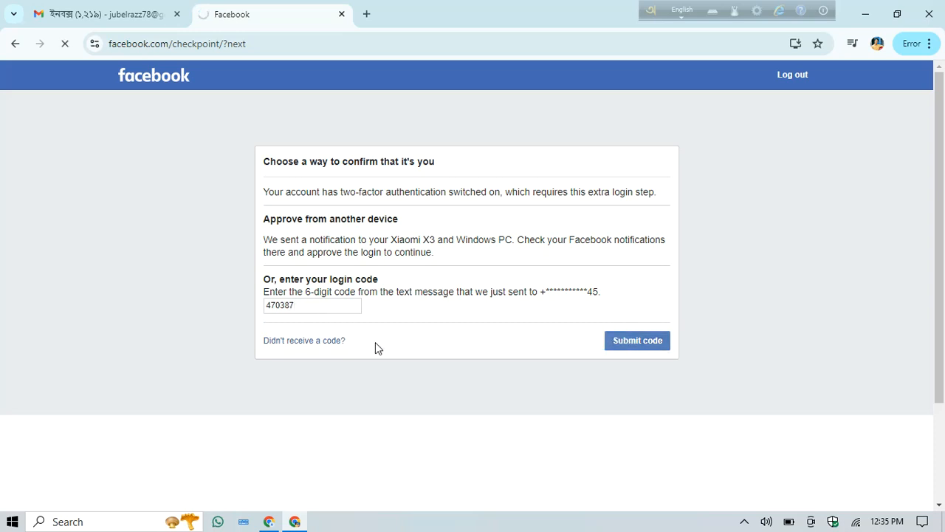
Step: Continue with the Don't Save option for this browser and dismiss the notification and remember-password prompts
{"action": "left_click", "coordinate": [267, 243]}
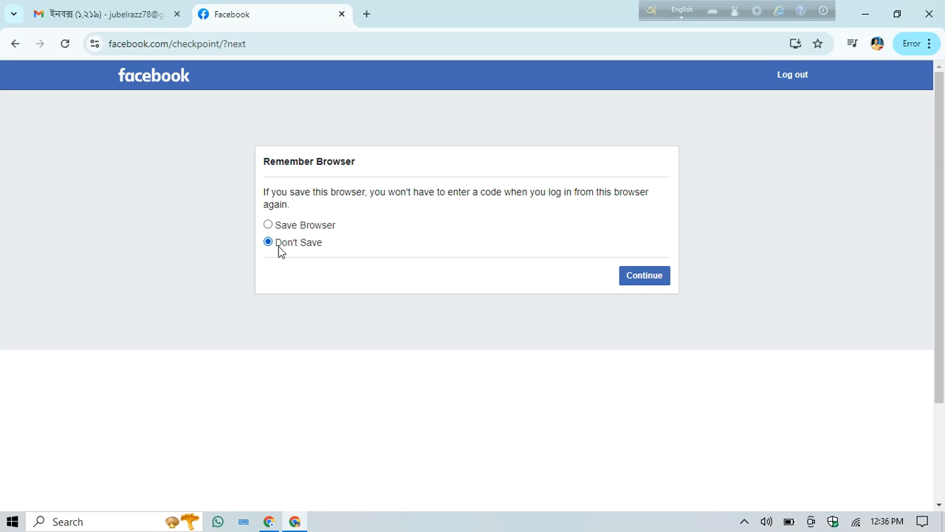
{"action": "left_click", "coordinate": [649, 282]}
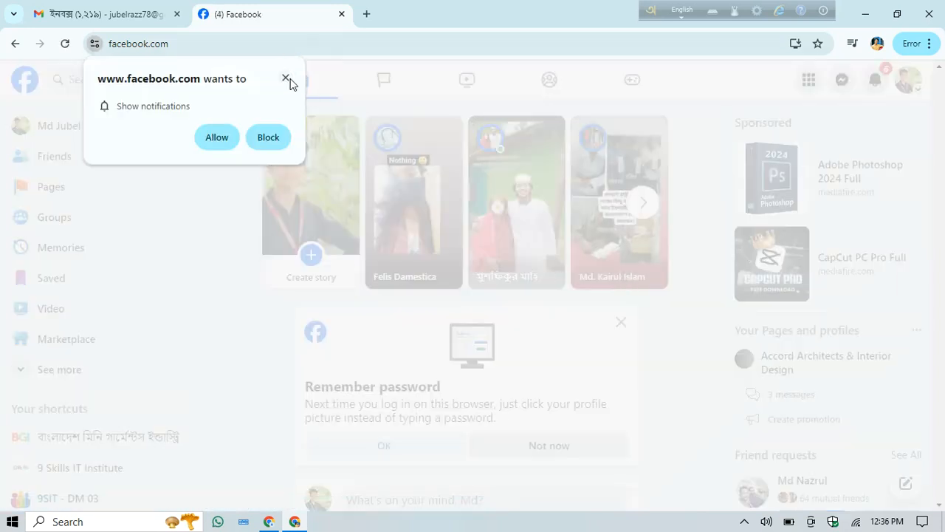
{"action": "left_click", "coordinate": [287, 79]}
{"action": "left_click", "coordinate": [622, 322]}
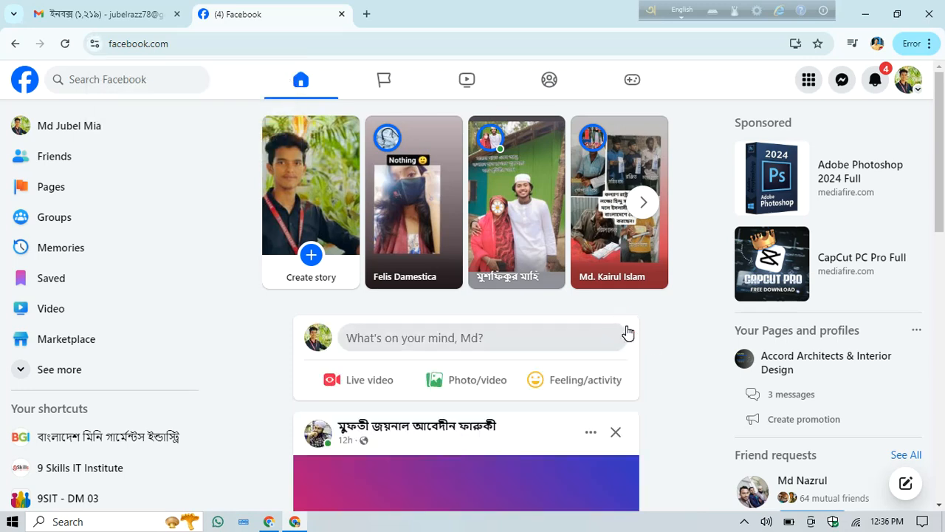
{"action": "left_click", "coordinate": [124, 11]}
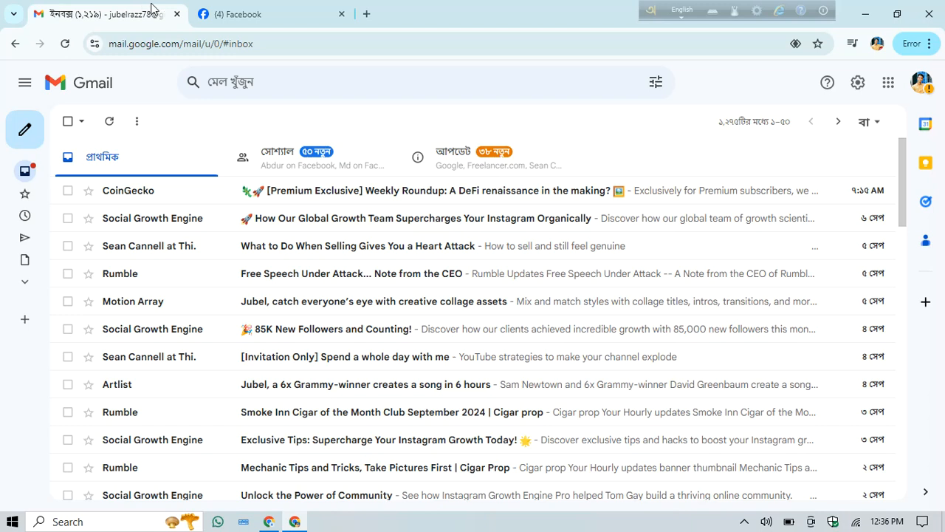
{"action": "left_click", "coordinate": [241, 14]}
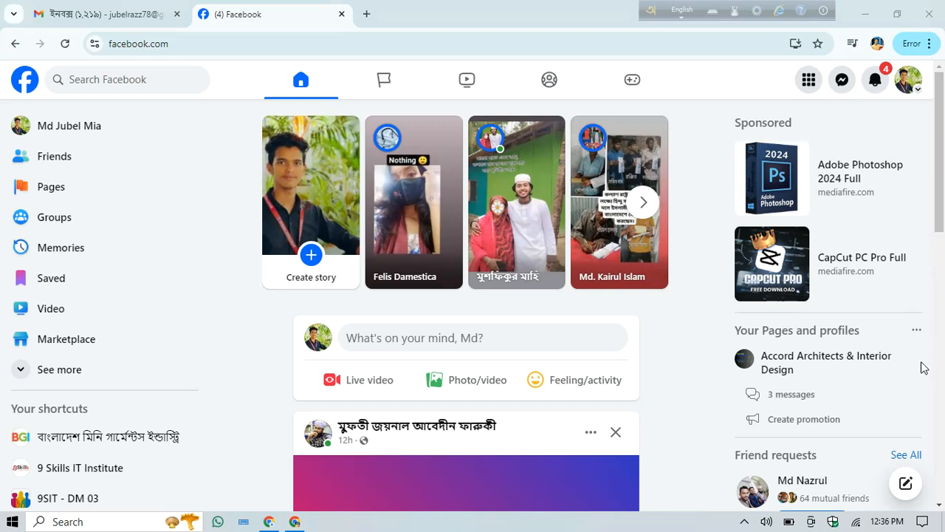
{"action": "left_click_drag", "start_coordinate": [736, 146], "coordinate": [808, 94]}
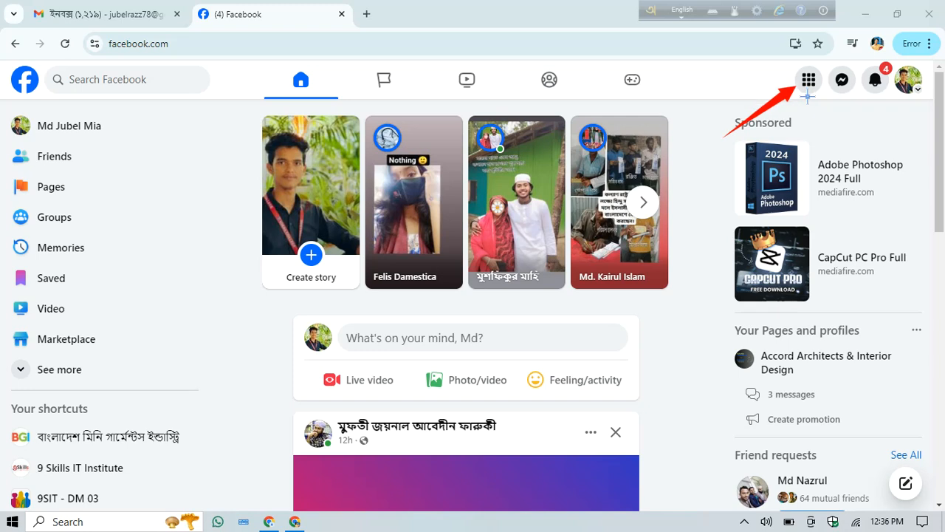
{"action": "left_click", "coordinate": [798, 87]}
Step: Open the Pages section from Facebook's main menu to show the Pages managed by the account
{"action": "left_click", "coordinate": [810, 81]}
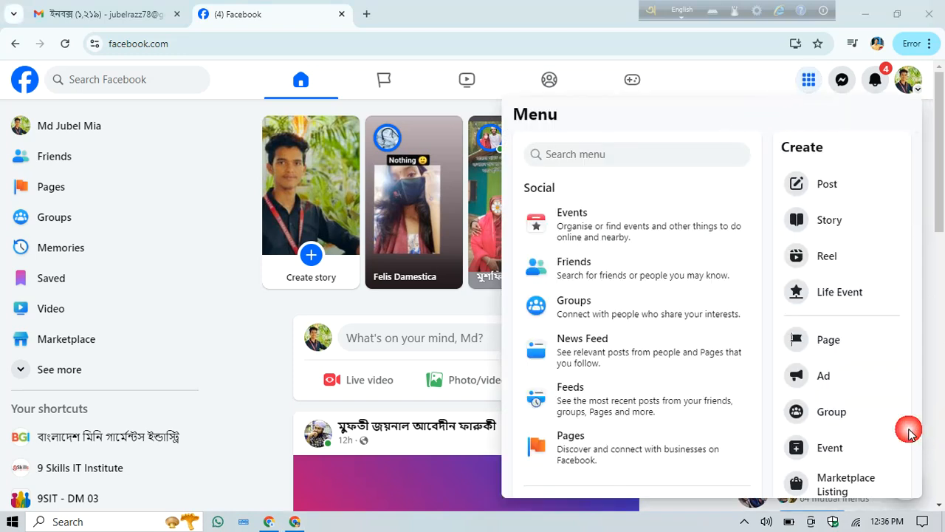
{"action": "scroll", "coordinate": [654, 325], "scroll_direction": "down", "scroll_amount": 3}
{"action": "scroll", "coordinate": [648, 320], "scroll_direction": "up", "scroll_amount": 1}
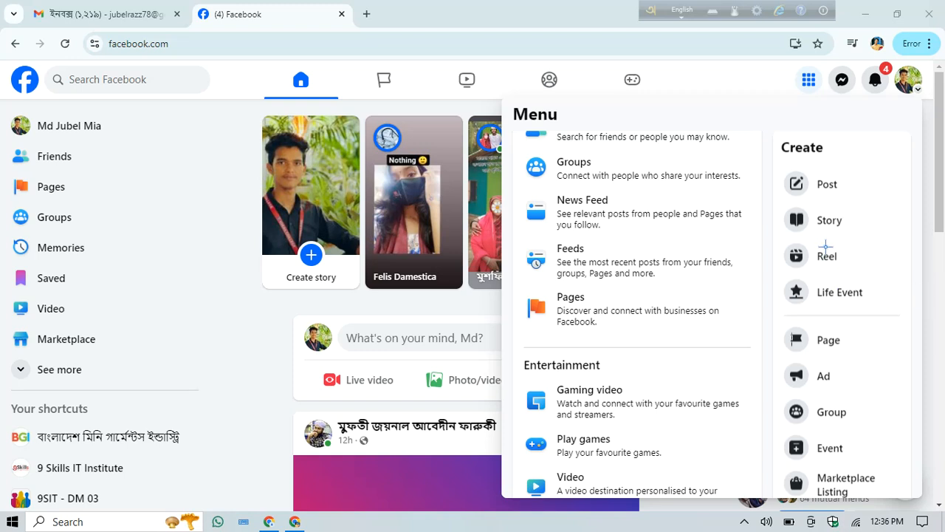
{"action": "mouse_move", "coordinate": [776, 118]}
{"action": "left_mouse_down"}
{"action": "mouse_move", "coordinate": [916, 462]}
{"action": "mouse_move", "coordinate": [888, 521]}
{"action": "mouse_move", "coordinate": [911, 520]}
{"action": "mouse_move", "coordinate": [914, 503]}
{"action": "left_mouse_up"}
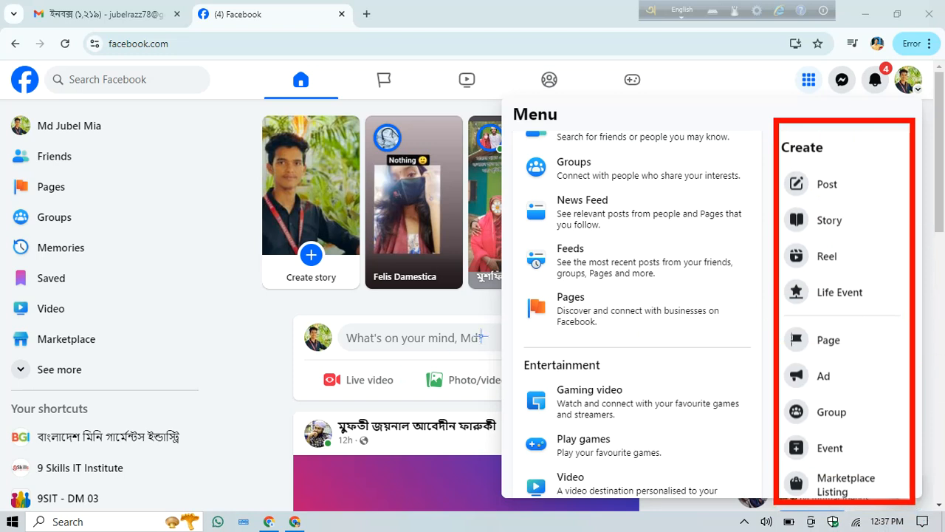
{"action": "mouse_move", "coordinate": [558, 112]}
{"action": "left_mouse_down"}
{"action": "mouse_move", "coordinate": [559, 484]}
{"action": "mouse_move", "coordinate": [517, 193]}
{"action": "mouse_move", "coordinate": [583, 218]}
{"action": "mouse_move", "coordinate": [575, 298]}
{"action": "left_mouse_up"}
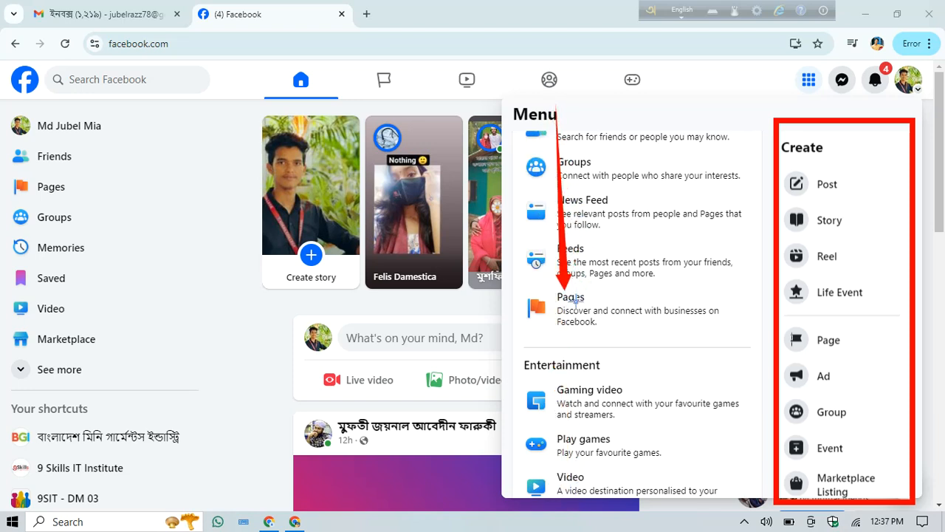
{"action": "left_click", "coordinate": [575, 298]}
{"action": "left_click", "coordinate": [929, 443]}
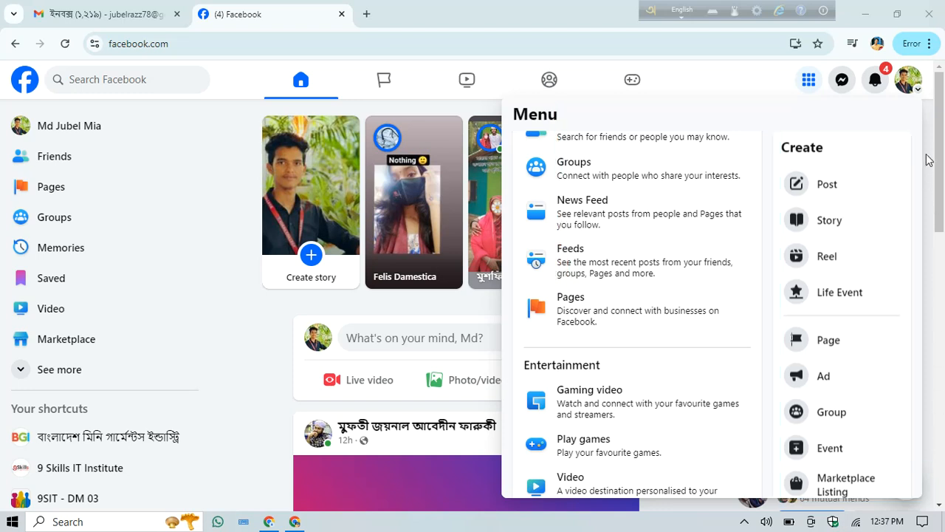
{"action": "left_click", "coordinate": [598, 306]}
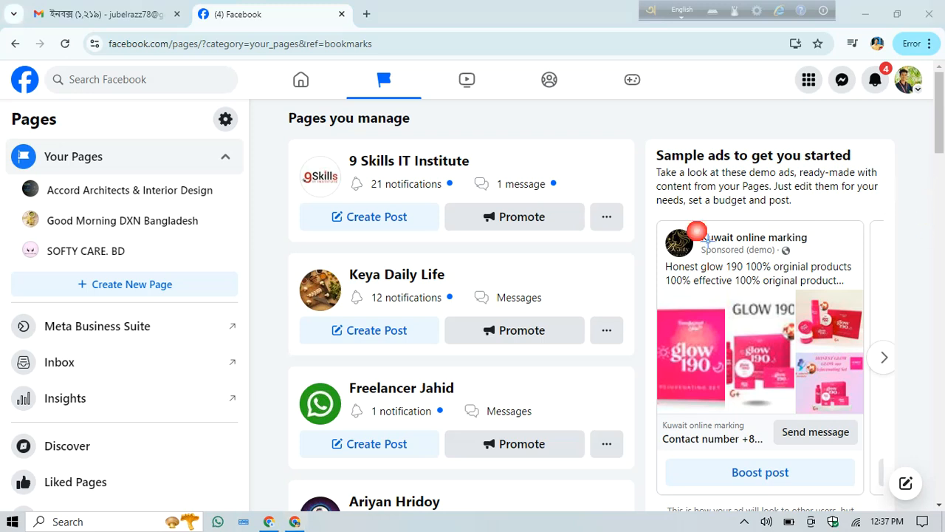
Step: Start creating a new Facebook Page so that the blank Create a Page form is open
{"action": "left_click_drag", "start_coordinate": [210, 368], "coordinate": [126, 303]}
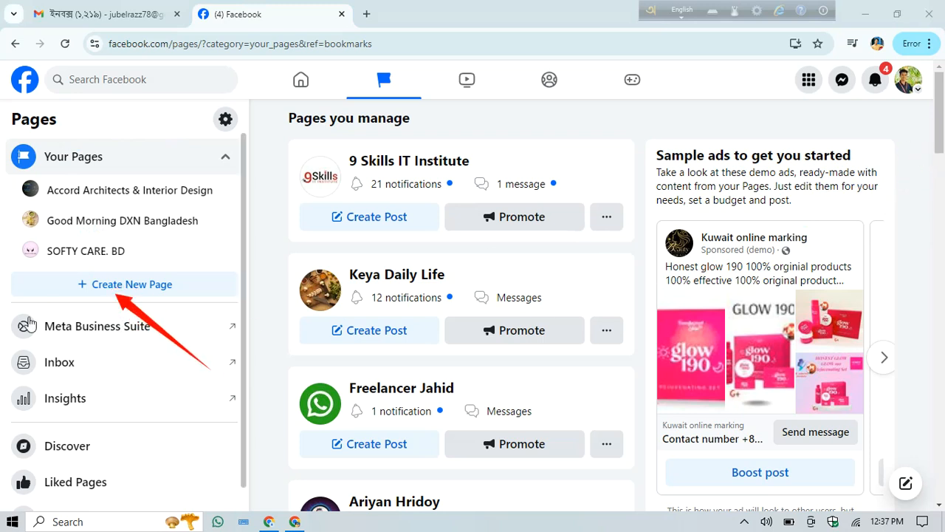
{"action": "left_click", "coordinate": [129, 281]}
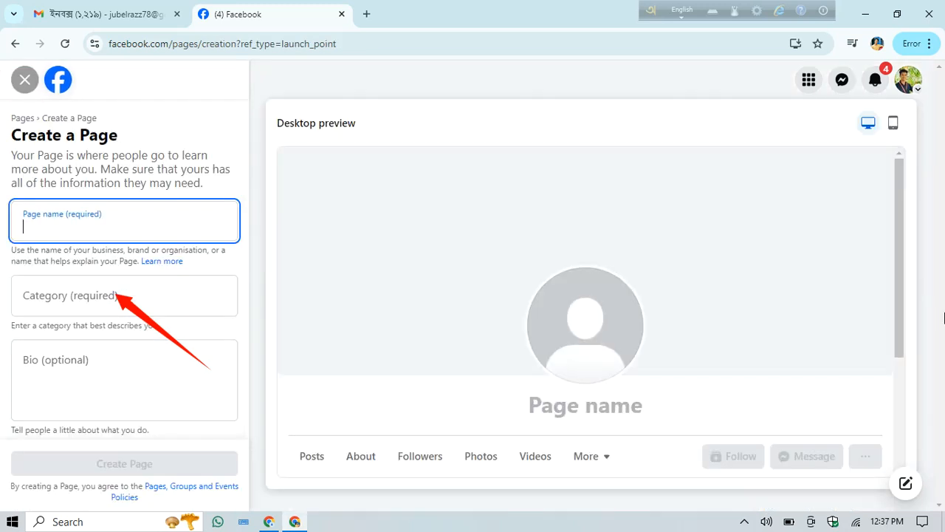
{"action": "left_click", "coordinate": [928, 441]}
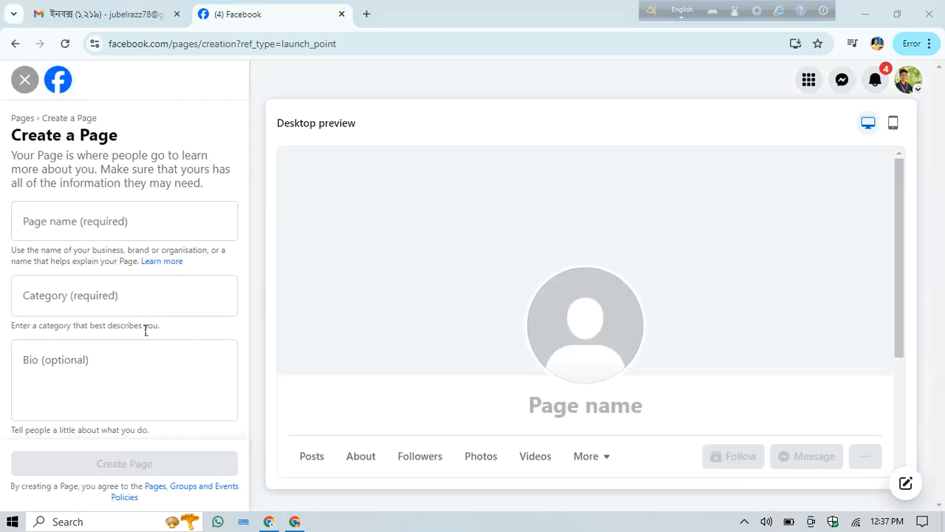
{"action": "left_click", "coordinate": [73, 224]}
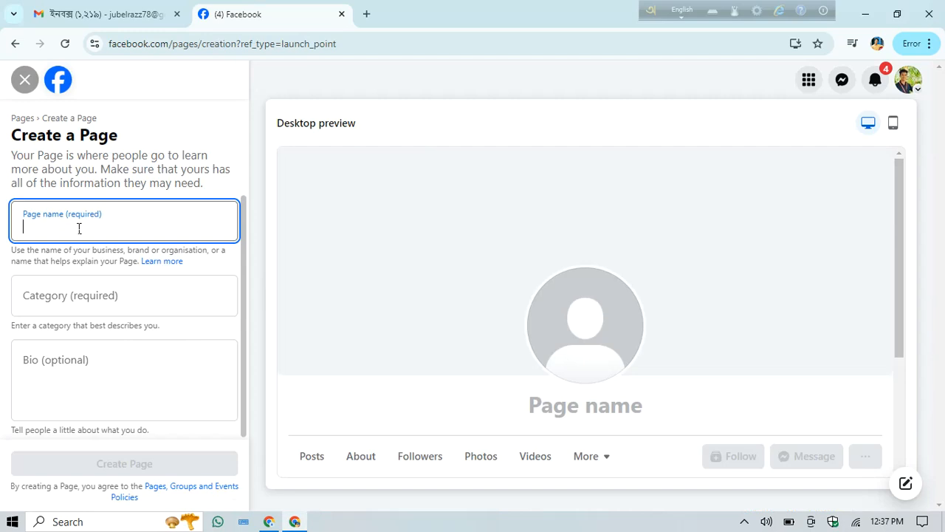
{"action": "left_click", "coordinate": [933, 236]}
{"action": "mouse_move", "coordinate": [283, 233]}
{"action": "left_mouse_down"}
{"action": "mouse_move", "coordinate": [100, 214]}
{"action": "mouse_move", "coordinate": [102, 230]}
{"action": "left_mouse_up"}
{"action": "left_click_drag", "start_coordinate": [306, 314], "coordinate": [138, 316]}
{"action": "left_click_drag", "start_coordinate": [295, 397], "coordinate": [113, 375]}
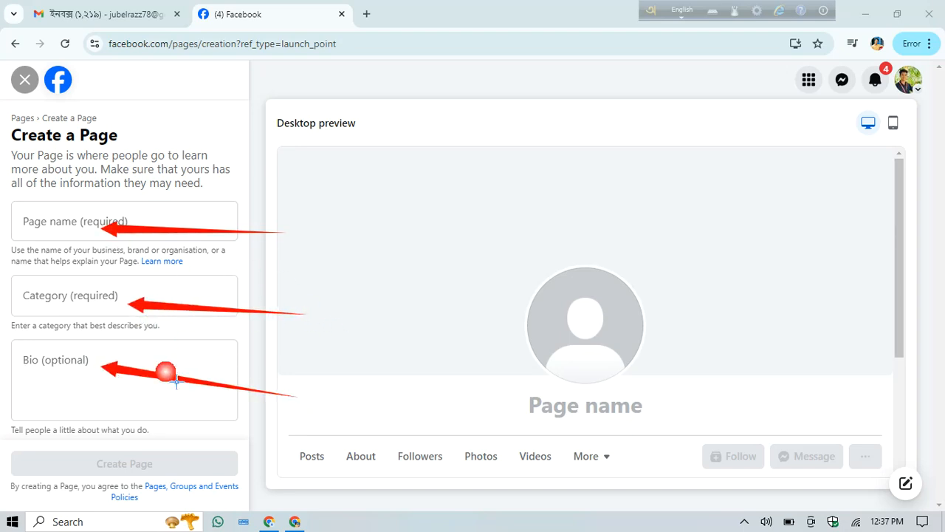
{"action": "left_click", "coordinate": [898, 432]}
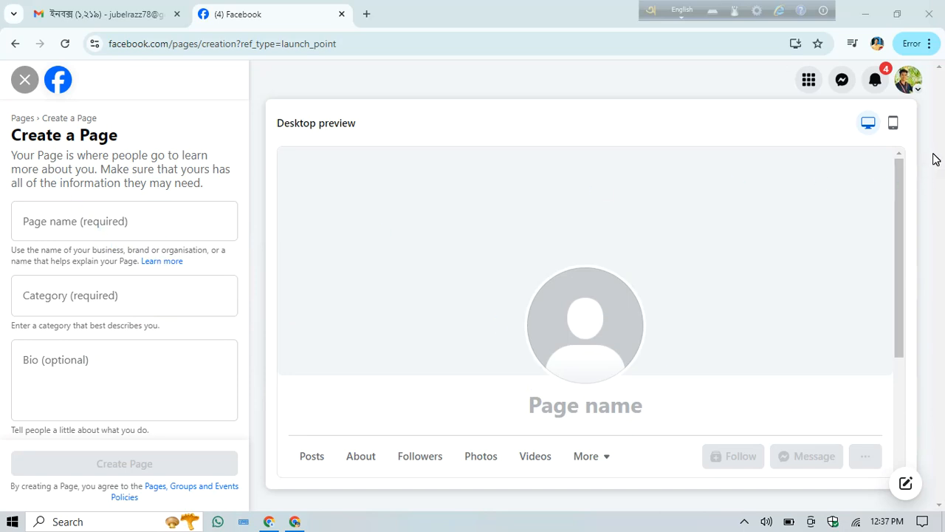
Step: Enter "Freelancer Topon" as the name of the new Page
{"action": "left_click", "coordinate": [143, 228]}
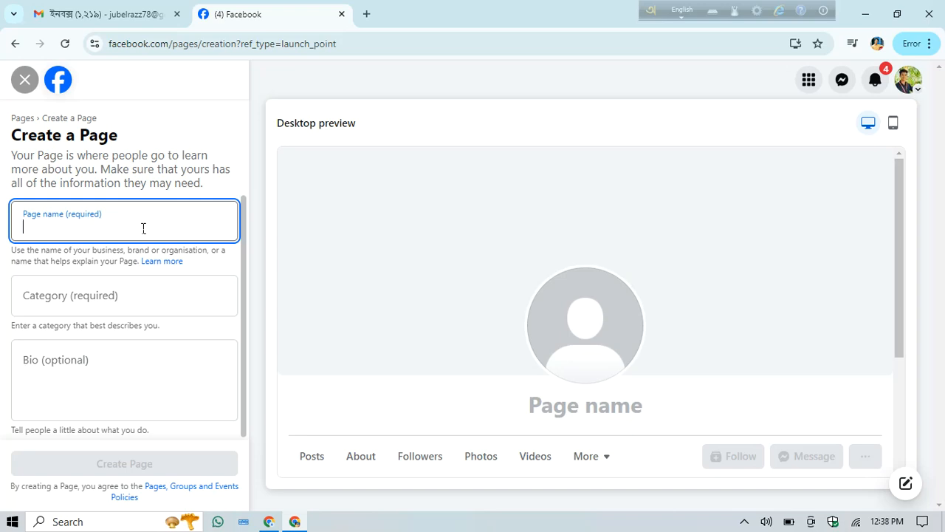
{"action": "type", "text": "Freelan"}
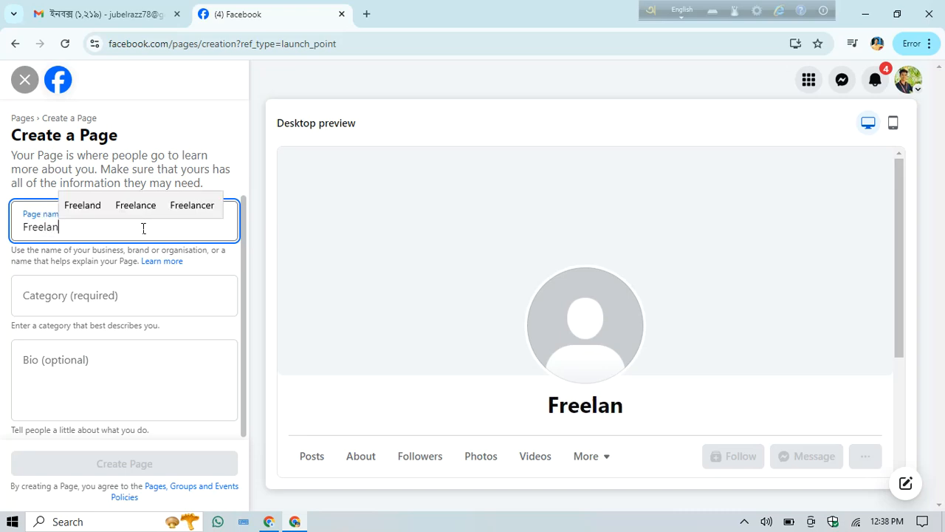
{"action": "left_click", "coordinate": [180, 209]}
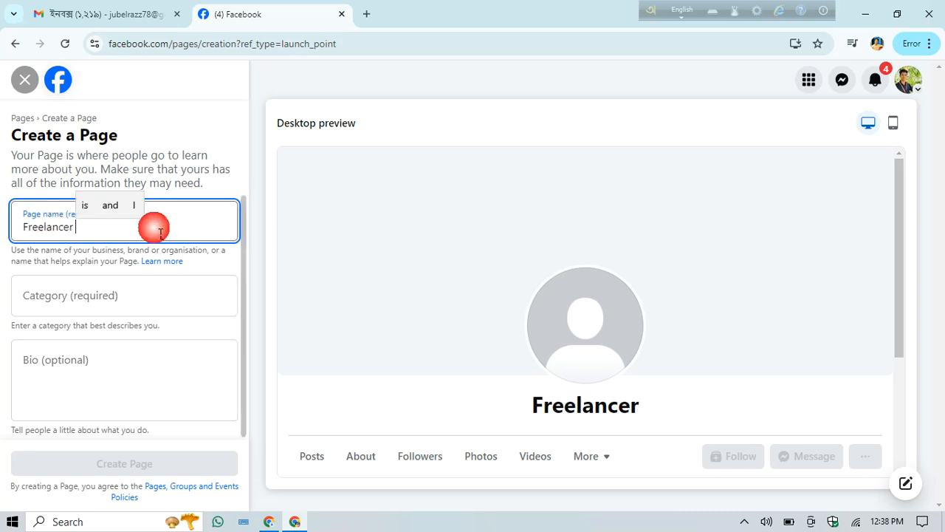
{"action": "type", "text": "Top"}
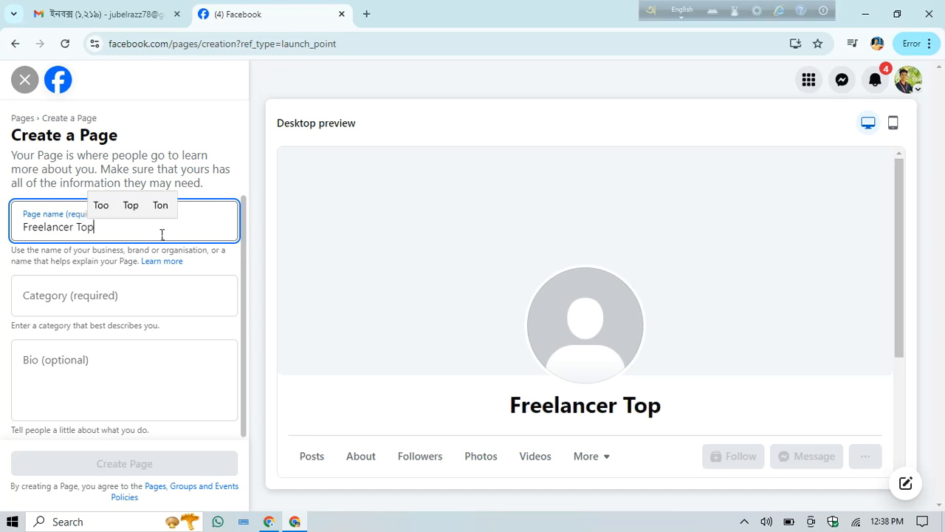
{"action": "type", "text": "on"}
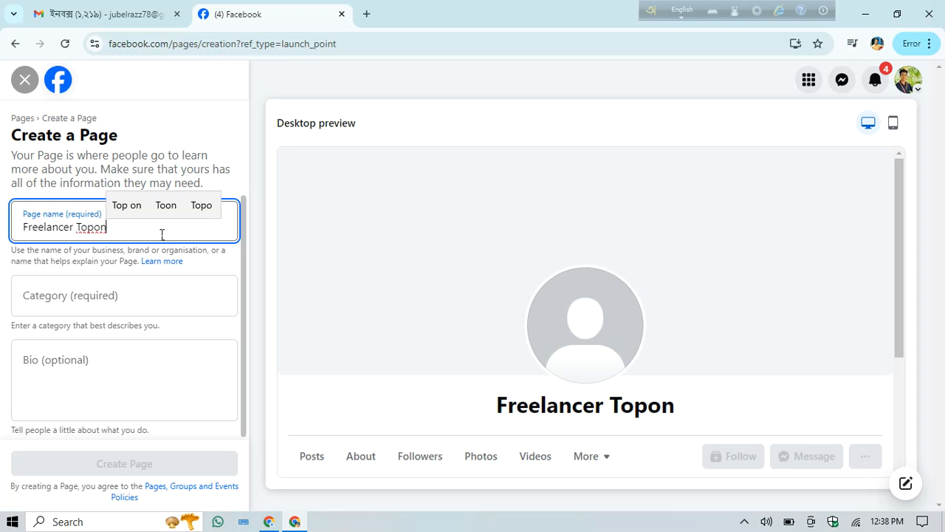
{"action": "left_click", "coordinate": [154, 229]}
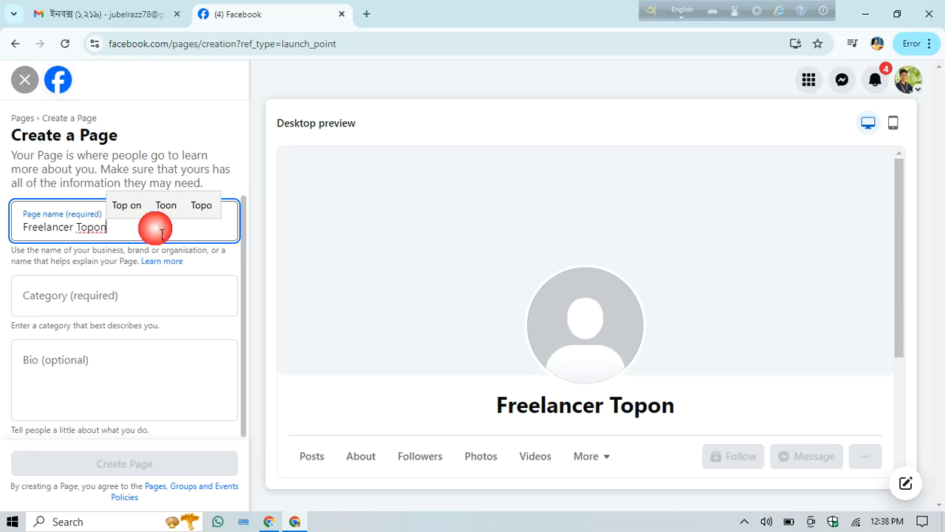
Step: Set the Page category to Advertising/marketing and place the cursor in the empty Bio field
{"action": "left_click", "coordinate": [127, 310]}
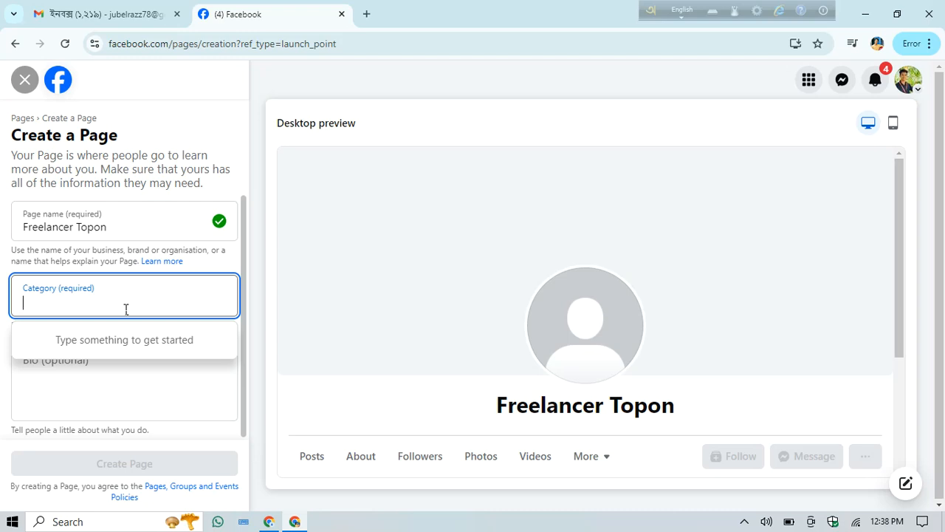
{"action": "type", "text": "ad"}
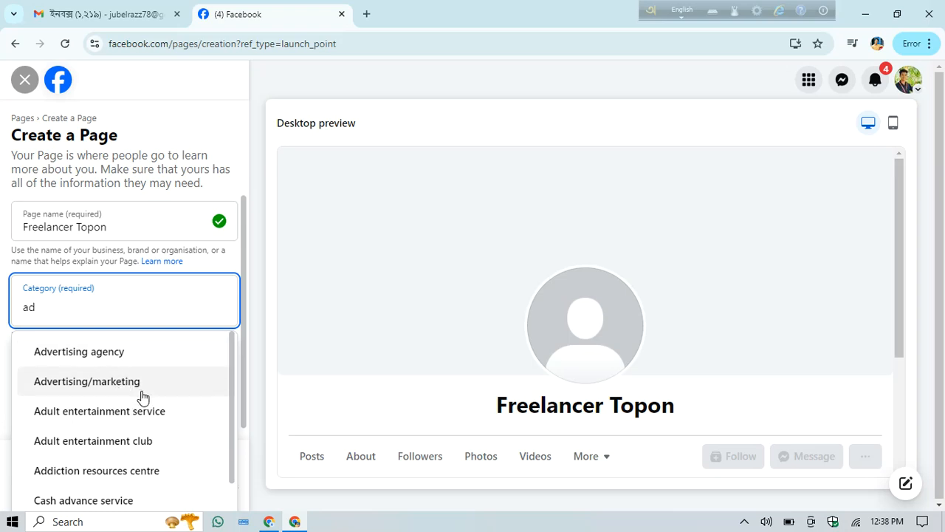
{"action": "left_click", "coordinate": [142, 381]}
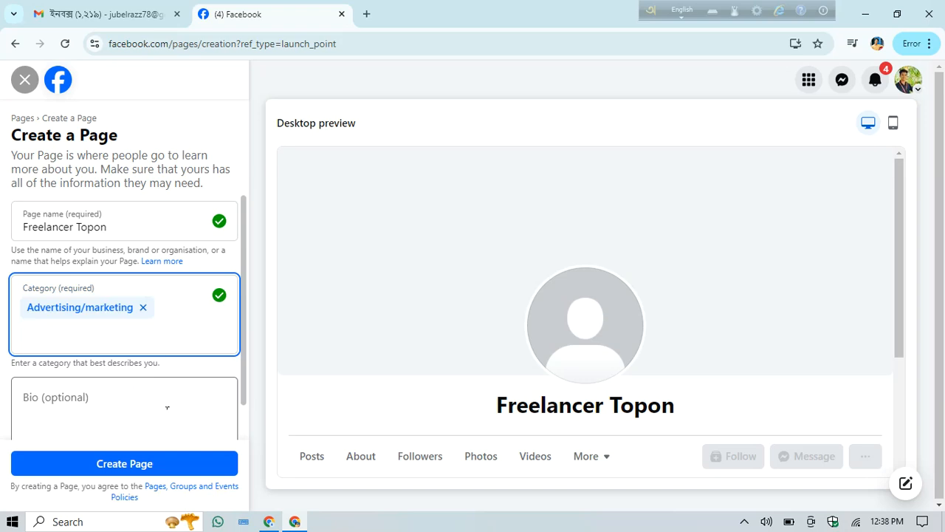
{"action": "scroll", "coordinate": [111, 317], "scroll_direction": "down", "scroll_amount": 1}
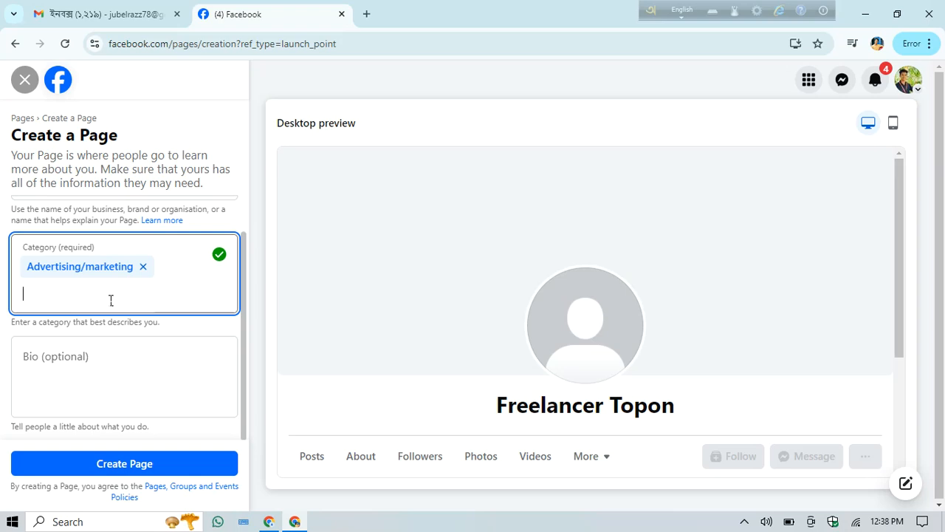
{"action": "left_click", "coordinate": [109, 352]}
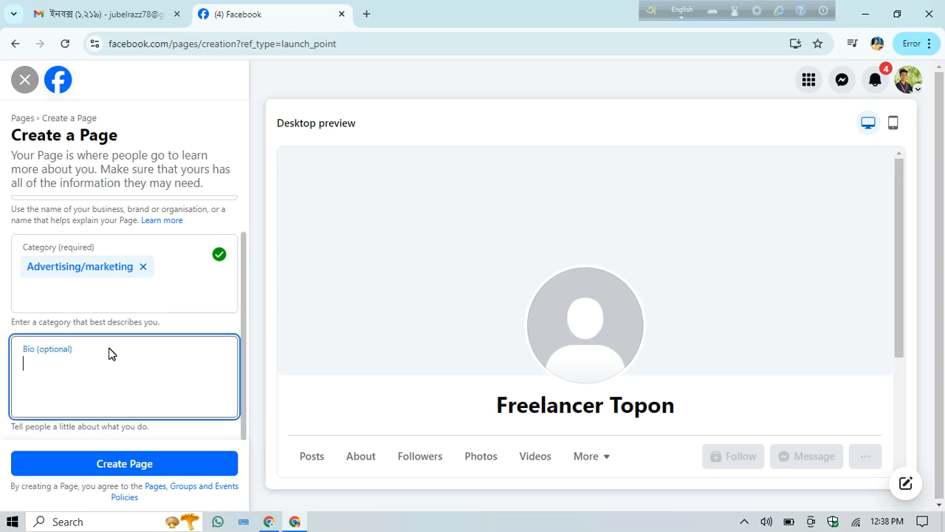
Step: Open Facebook in a new browser tab through a Google search for fb and go to the 9 Skills IT Institute Page
{"action": "left_click", "coordinate": [367, 14]}
{"action": "left_click", "coordinate": [352, 267]}
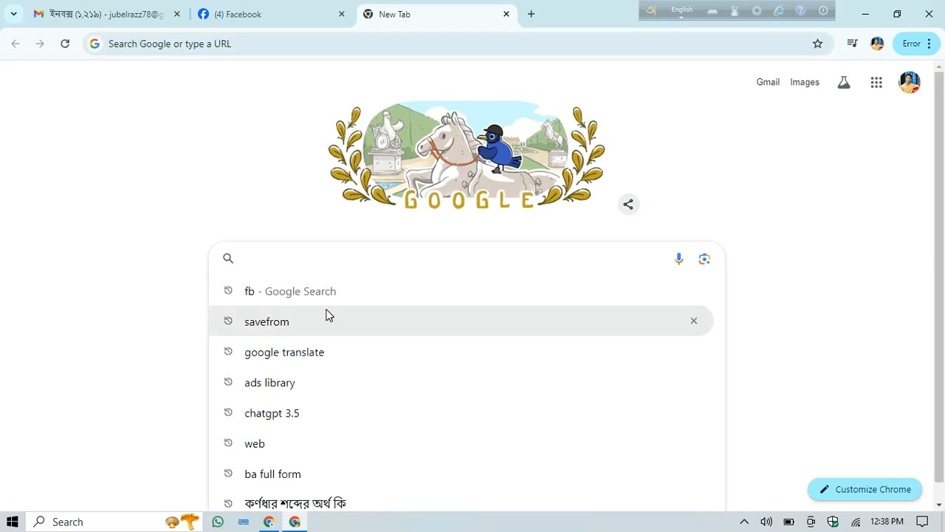
{"action": "left_click", "coordinate": [327, 292]}
{"action": "left_click", "coordinate": [202, 214]}
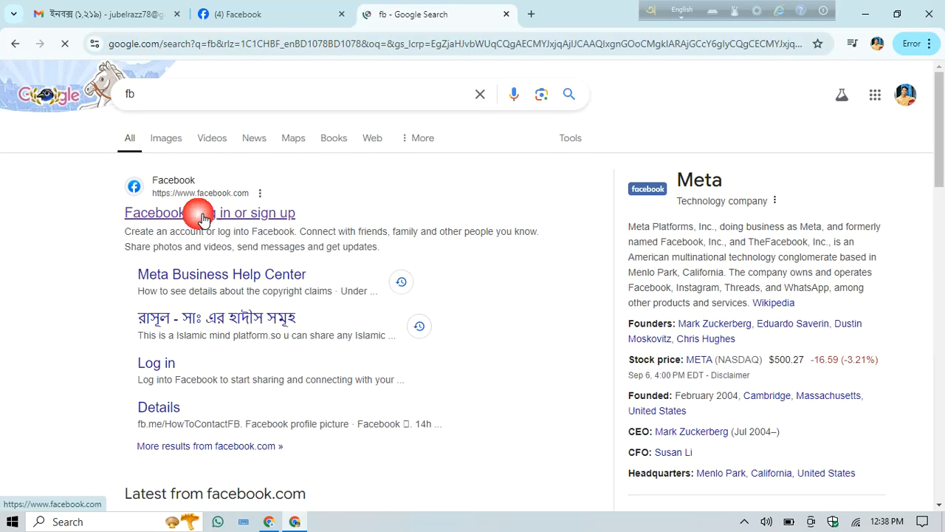
{"action": "left_click", "coordinate": [300, 15]}
{"action": "left_click", "coordinate": [399, 14]}
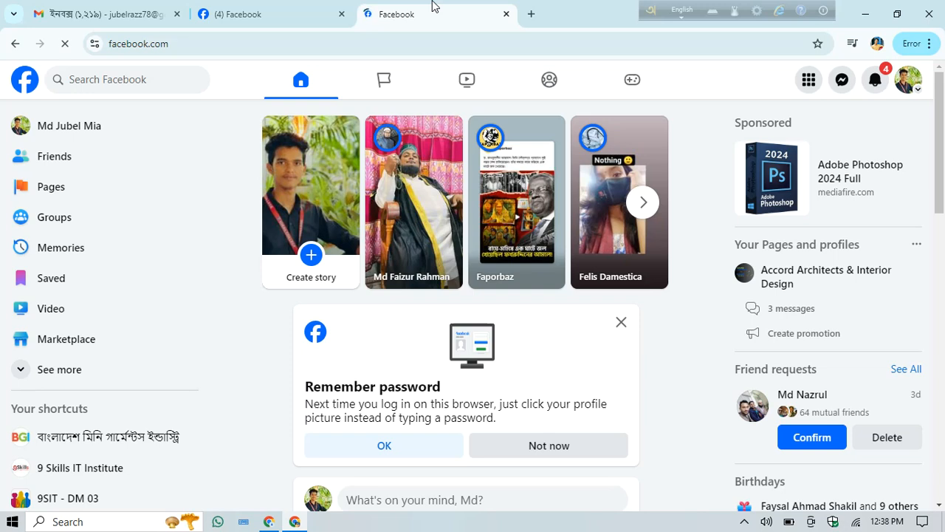
{"action": "left_click", "coordinate": [126, 78]}
{"action": "left_click", "coordinate": [98, 139]}
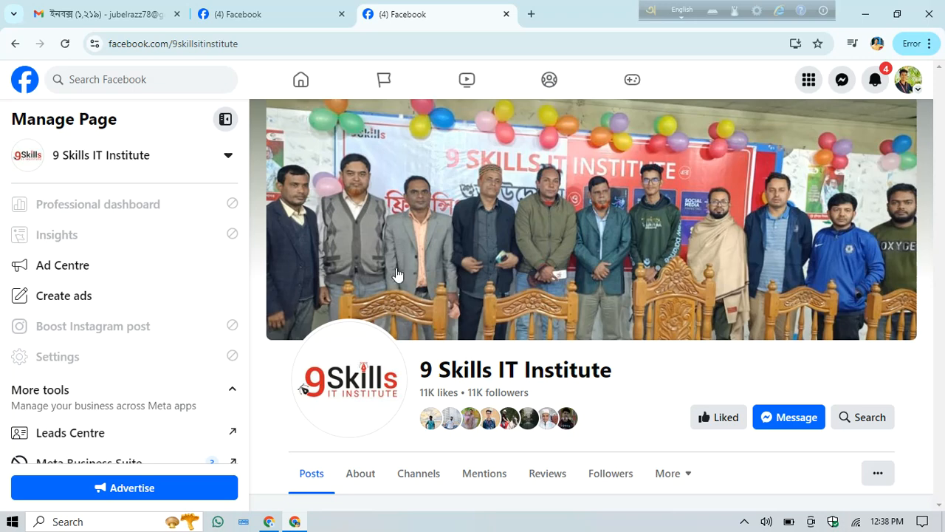
Step: Copy the whole Intro text of the 9 Skills IT Institute Page and paste it into the new Page's Bio
{"action": "scroll", "coordinate": [444, 341], "scroll_direction": "down", "scroll_amount": 2}
{"action": "scroll", "coordinate": [443, 342], "scroll_direction": "down", "scroll_amount": 3}
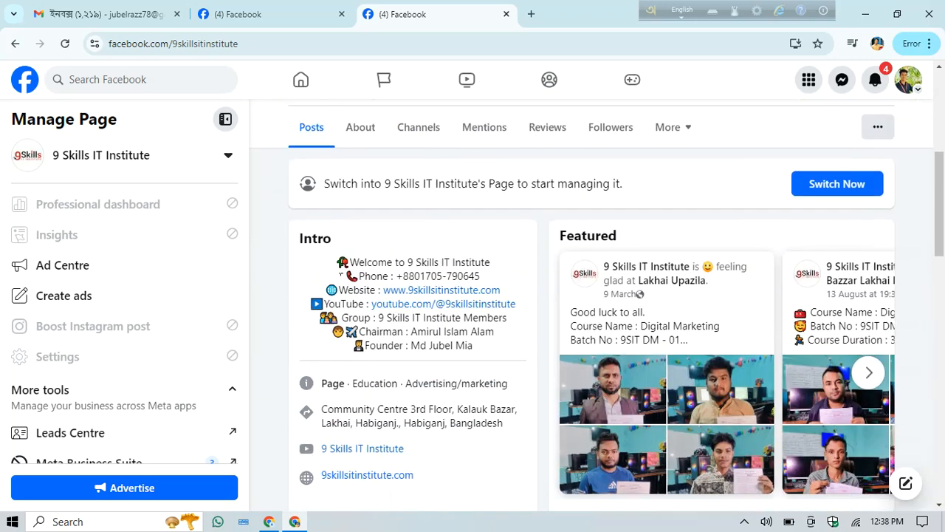
{"action": "left_click_drag", "start_coordinate": [342, 267], "coordinate": [473, 357]}
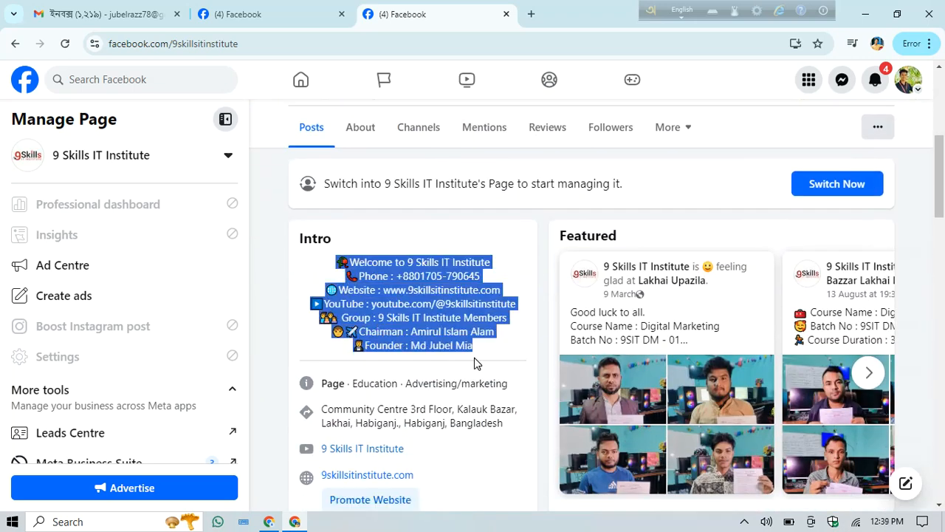
{"action": "right_click", "coordinate": [440, 323]}
{"action": "left_click", "coordinate": [480, 334]}
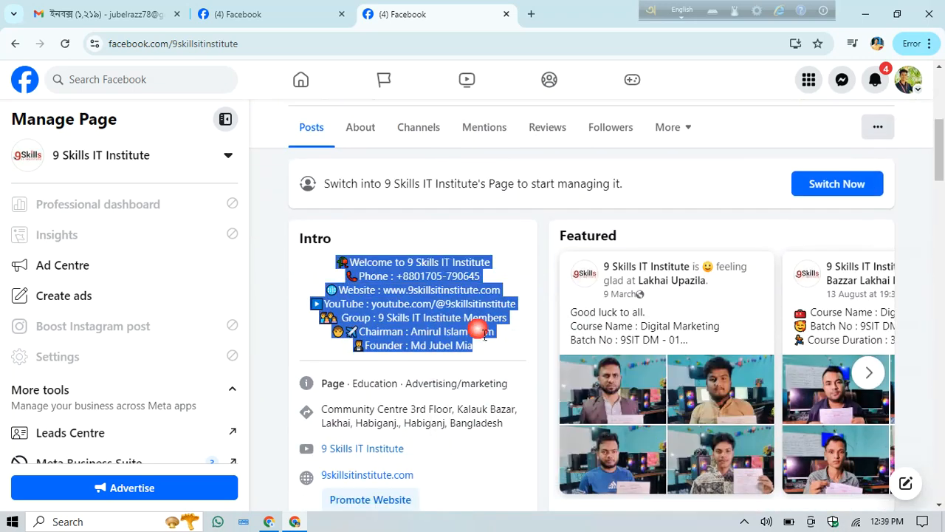
{"action": "left_click", "coordinate": [284, 16]}
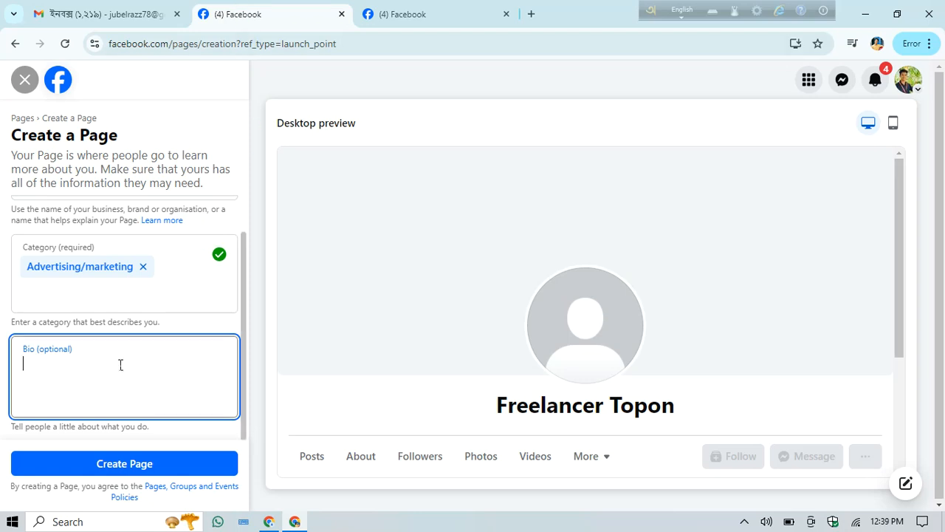
{"action": "key", "text": "ctrl+v"}
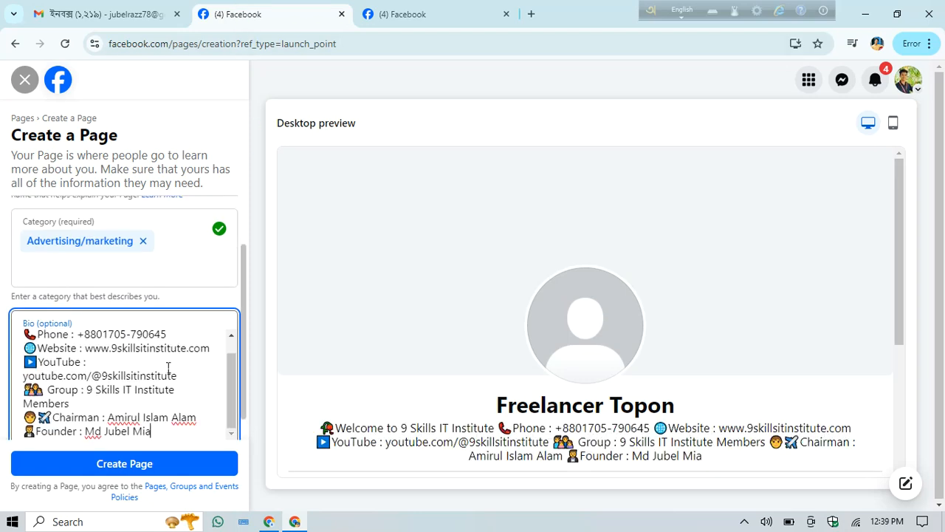
Step: Replace the institute's name in the Bio's welcome line with "Freelancer Topon"
{"action": "scroll", "coordinate": [119, 362], "scroll_direction": "up", "scroll_amount": 1}
{"action": "left_click_drag", "start_coordinate": [100, 341], "coordinate": [198, 346]}
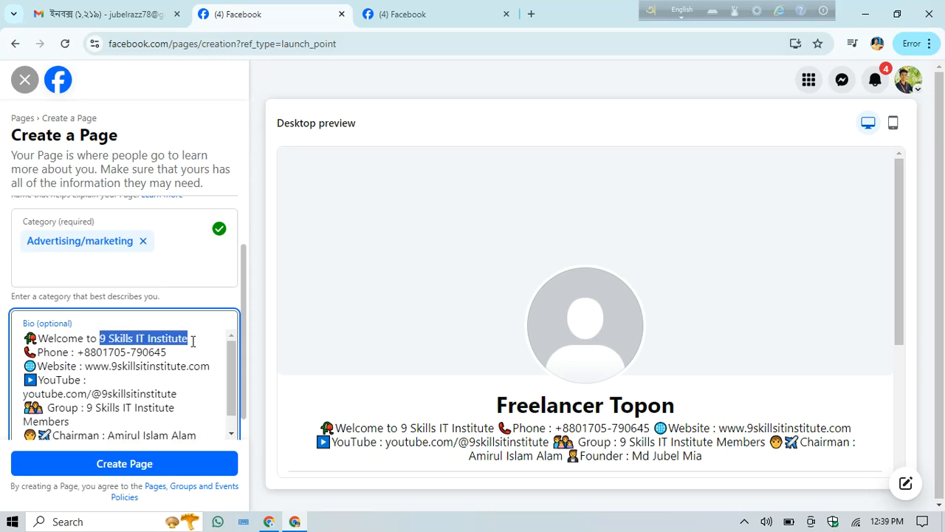
{"action": "type", "text": "Freela"}
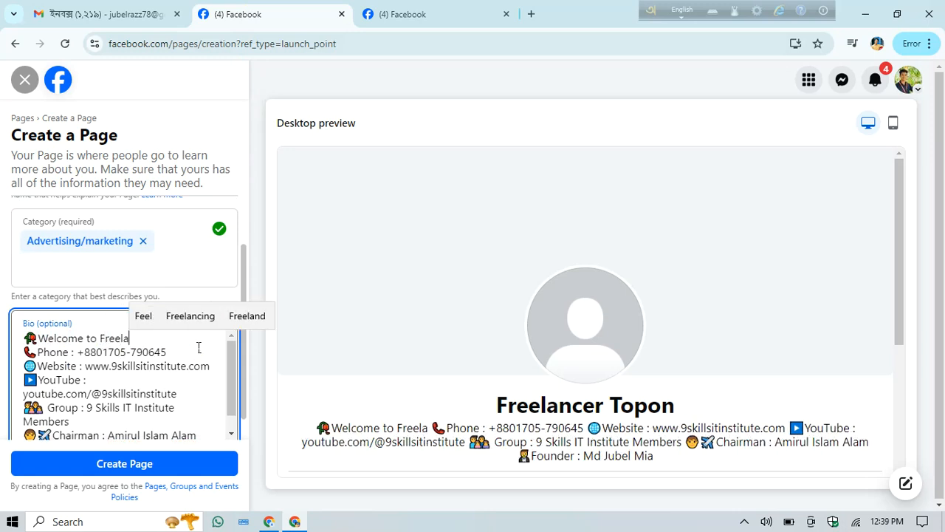
{"action": "type", "text": "ncer T"}
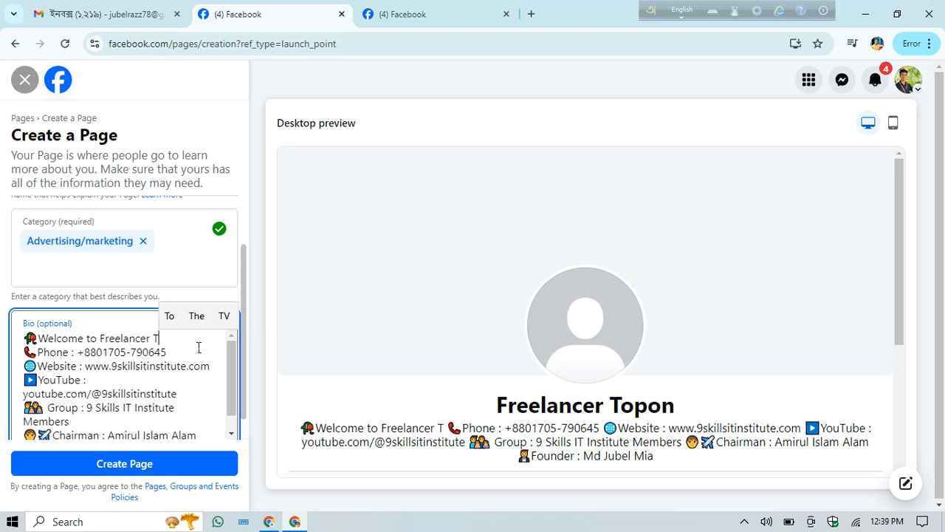
{"action": "type", "text": "opo"}
{"action": "key", "text": "BackSpace"}
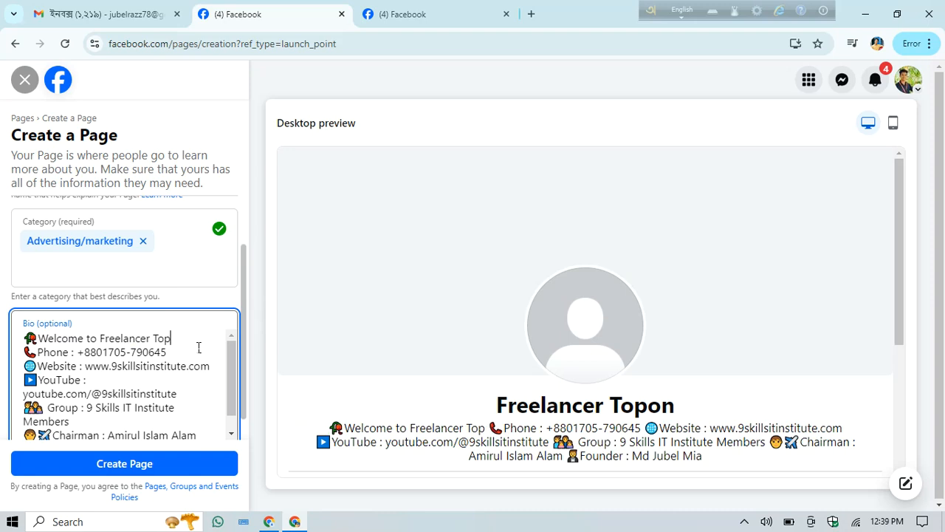
{"action": "type", "text": "on"}
Step: Replace the phone number in the Bio with the new Page's contact number, keeping the country code
{"action": "left_click_drag", "start_coordinate": [184, 355], "coordinate": [109, 357]}
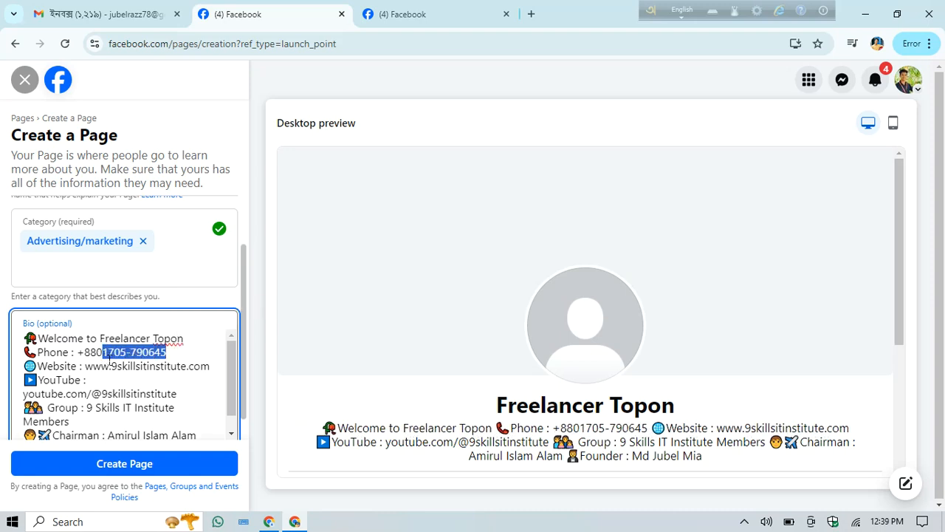
{"action": "left_click", "coordinate": [192, 361]}
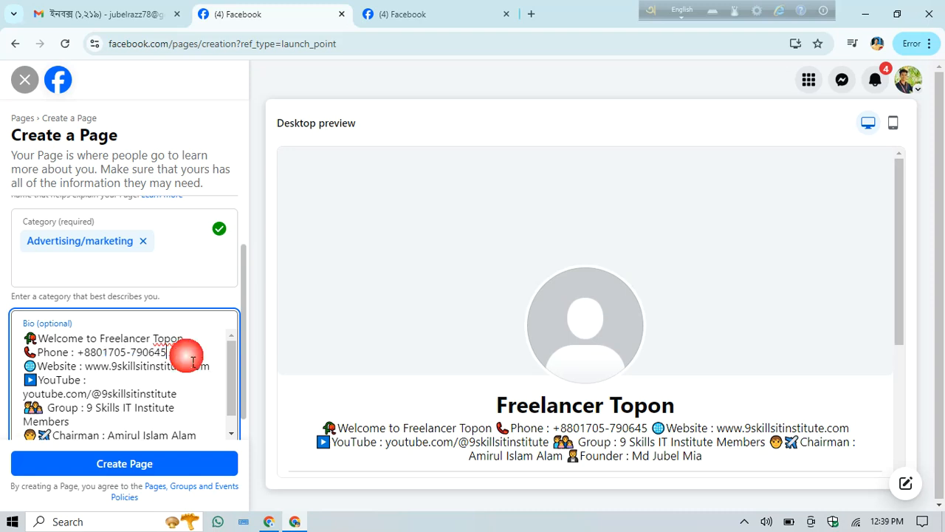
{"action": "left_click_drag", "start_coordinate": [164, 356], "coordinate": [111, 359]}
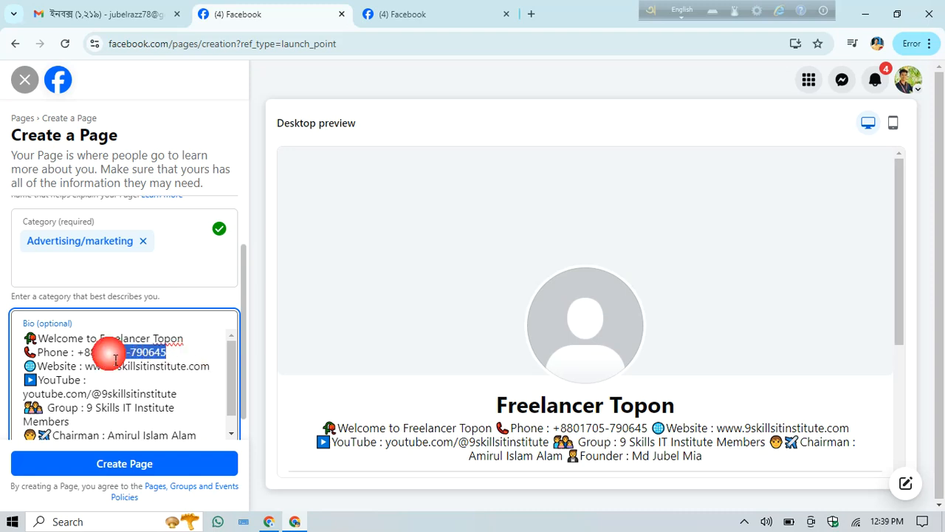
{"action": "key", "text": "BackSpace"}
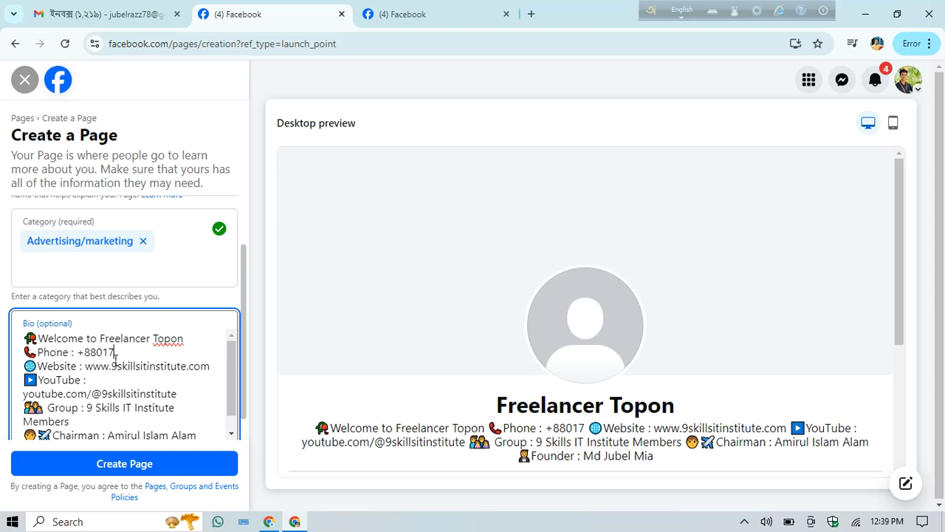
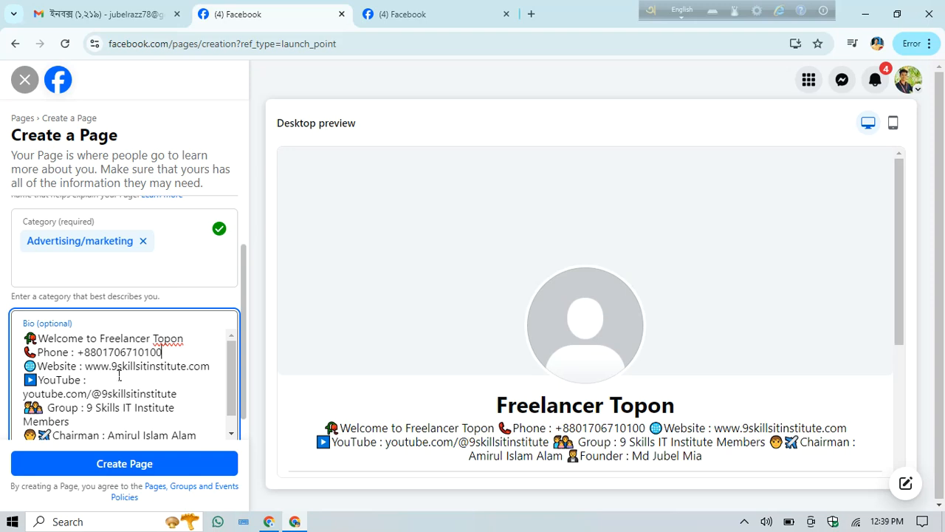
{"action": "left_click_drag", "start_coordinate": [112, 367], "coordinate": [193, 375]}
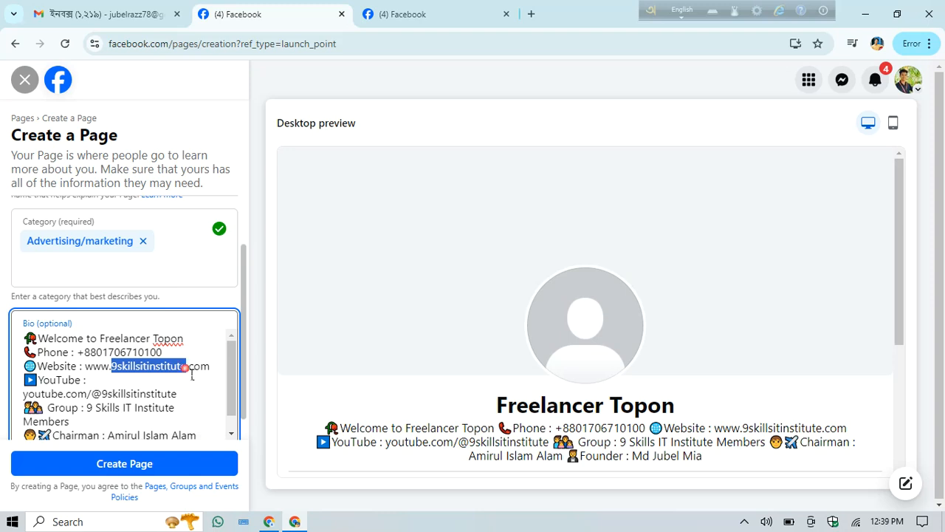
{"action": "left_click", "coordinate": [175, 372]}
{"action": "type", "text": "freelancer"}
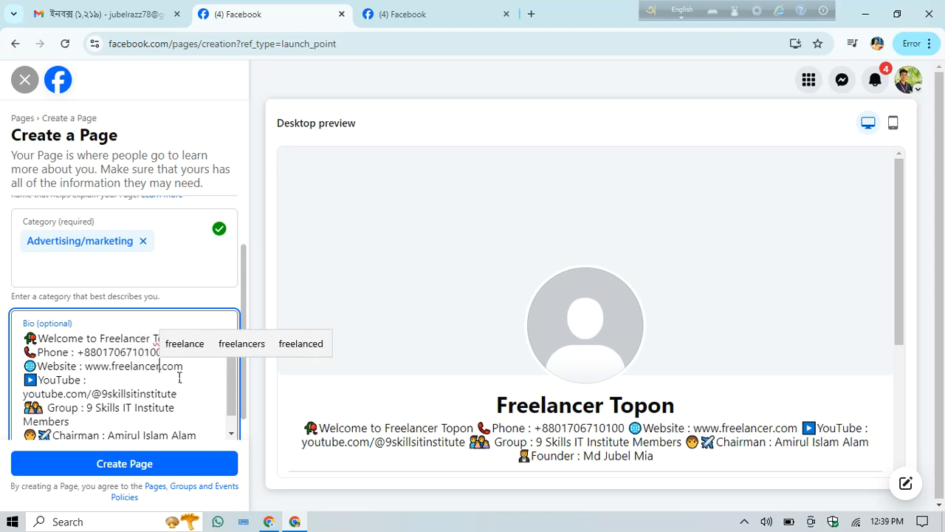
{"action": "type", "text": "topon"}
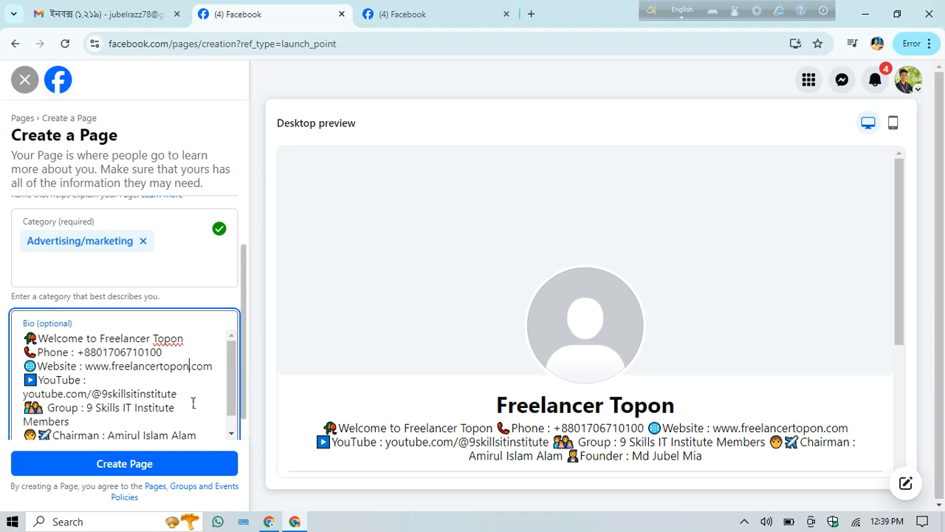
Step: Replace the institute's handle in the Bio's YouTube link with "freelancertopon", keeping the @ sign
{"action": "left_click_drag", "start_coordinate": [192, 400], "coordinate": [105, 396]}
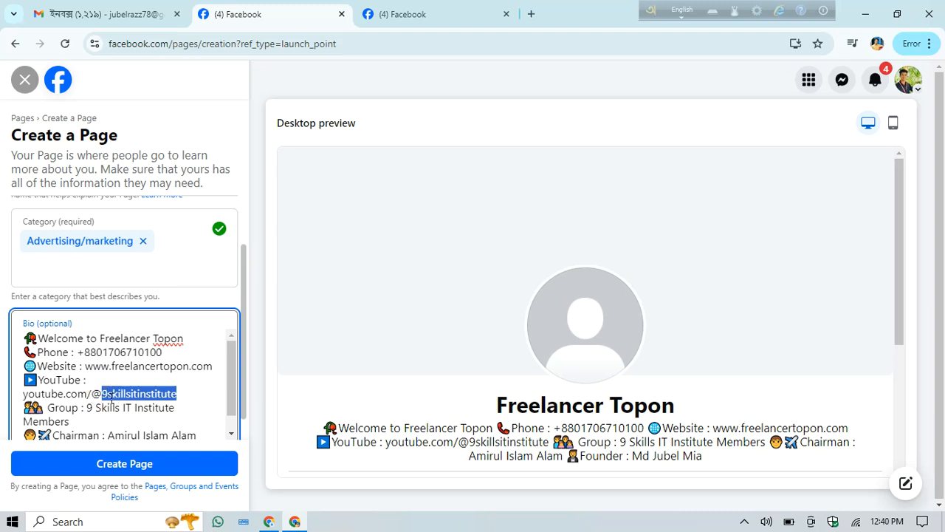
{"action": "type", "text": "freela"}
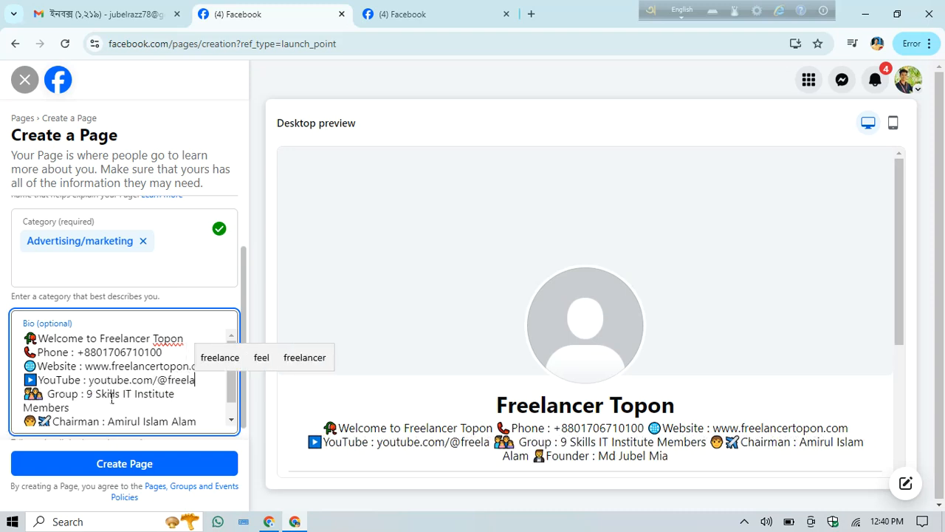
{"action": "type", "text": "ncer"}
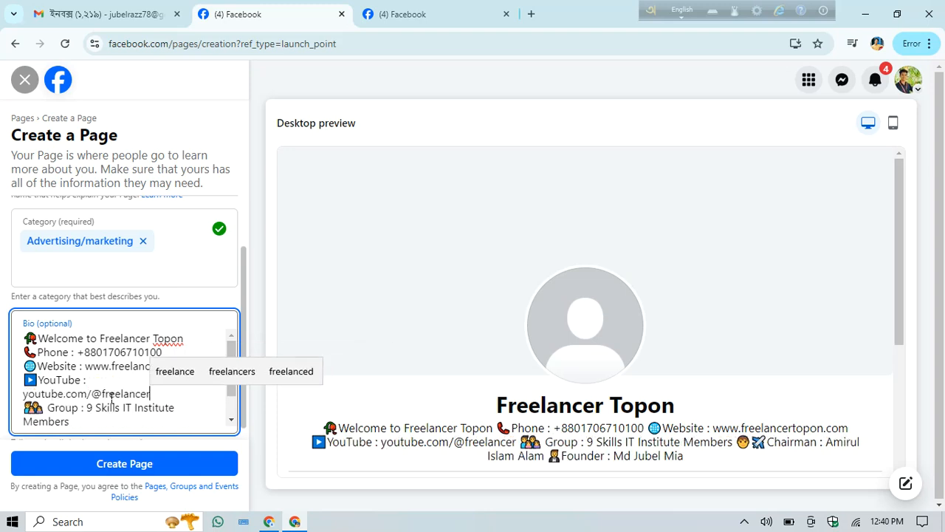
{"action": "type", "text": "topon"}
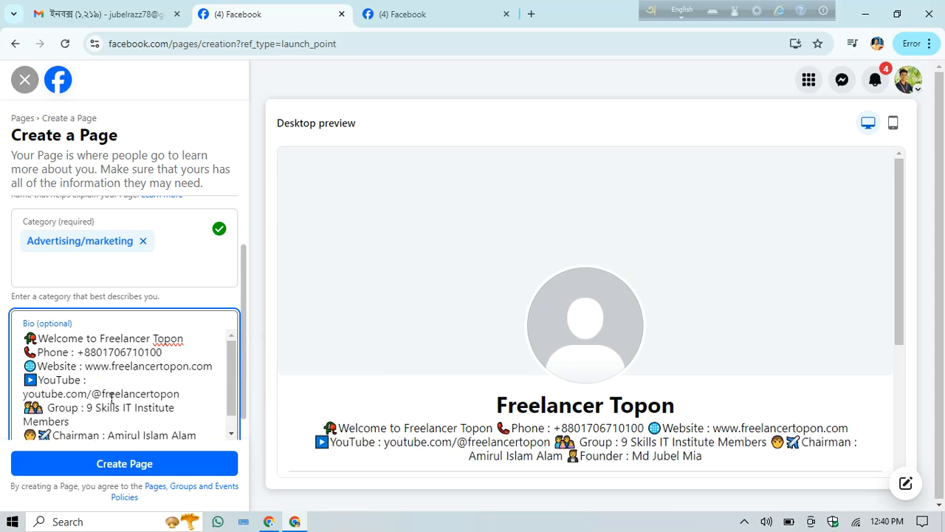
{"action": "left_click_drag", "start_coordinate": [187, 399], "coordinate": [90, 399]}
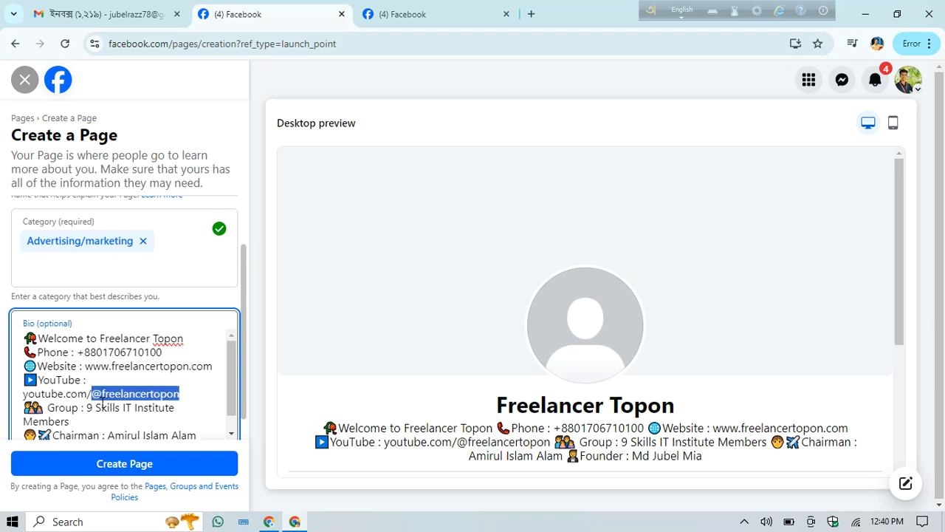
{"action": "left_click", "coordinate": [193, 400]}
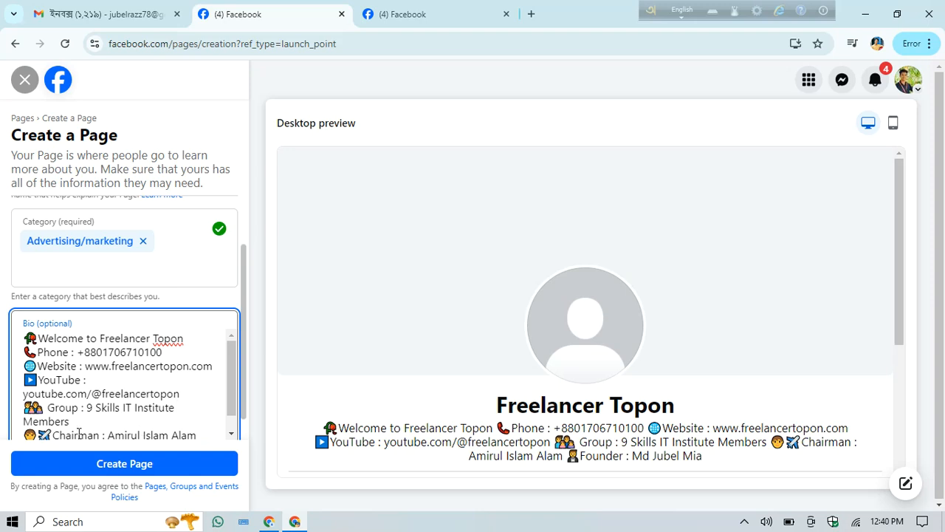
Step: Delete the Group and Chairman lines from the Bio, leaving no blank line before the Founder line
{"action": "left_click_drag", "start_coordinate": [78, 435], "coordinate": [22, 407]}
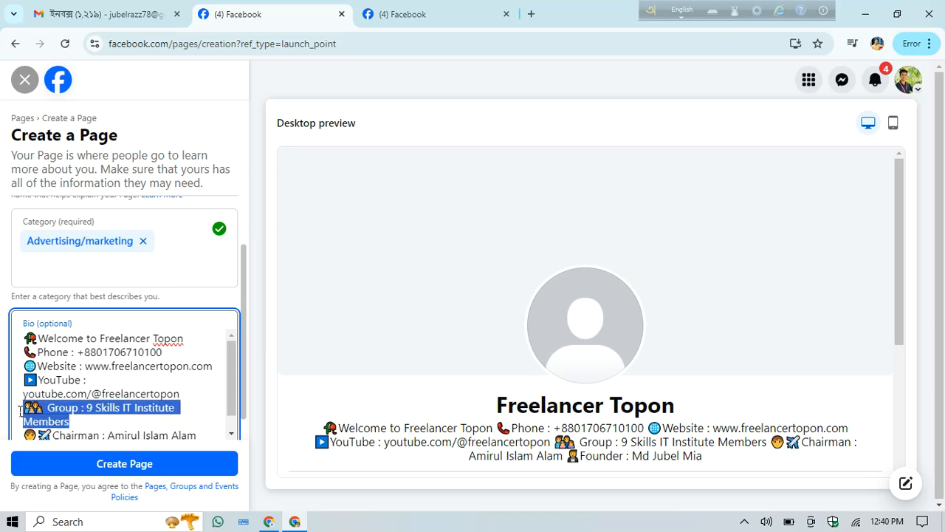
{"action": "key", "text": "BackSpace"}
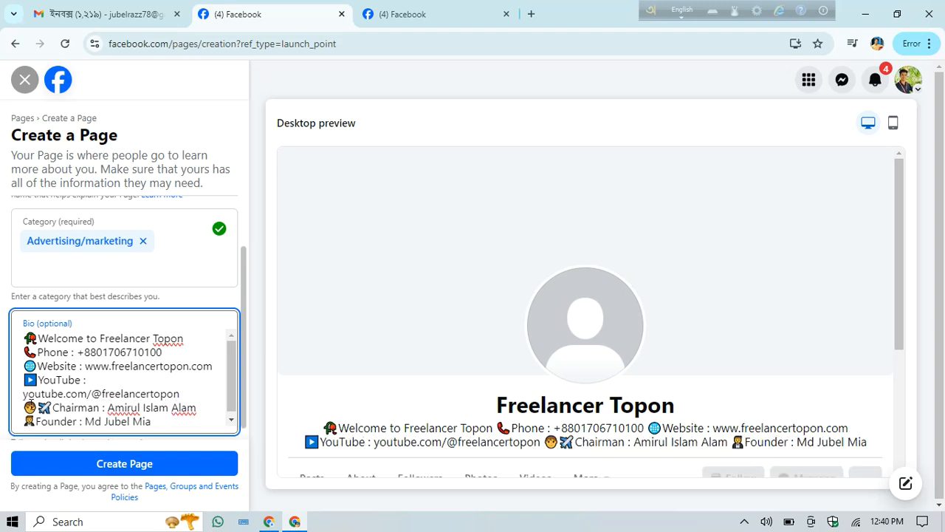
{"action": "left_click_drag", "start_coordinate": [87, 418], "coordinate": [24, 408]}
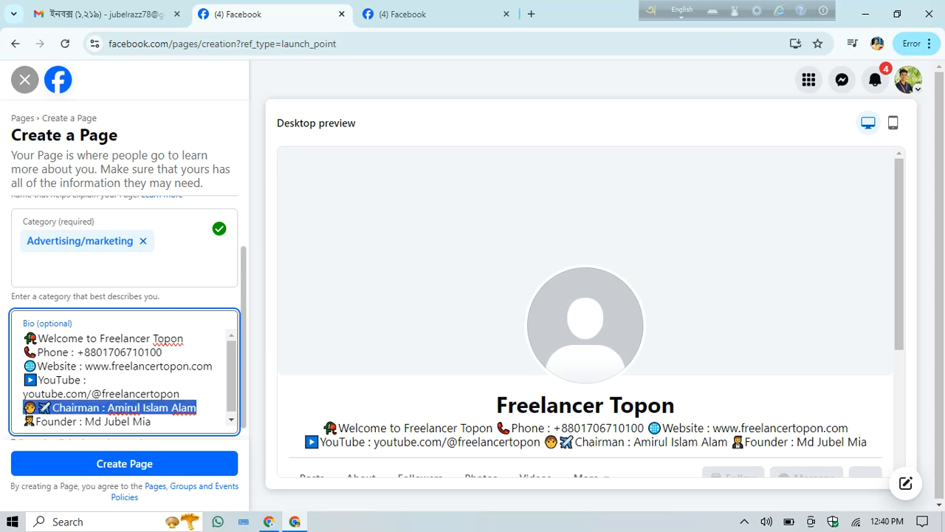
{"action": "key", "text": "BackSpace"}
{"action": "key", "text": "BackSpace"}
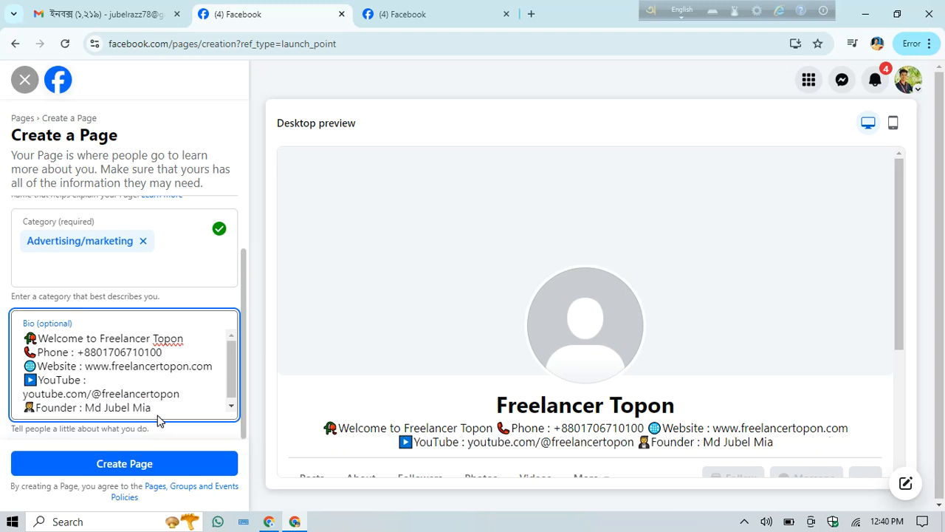
Step: Replace the name in the Bio's Founder line with the new Page founder's full name
{"action": "left_click_drag", "start_coordinate": [170, 413], "coordinate": [114, 402]}
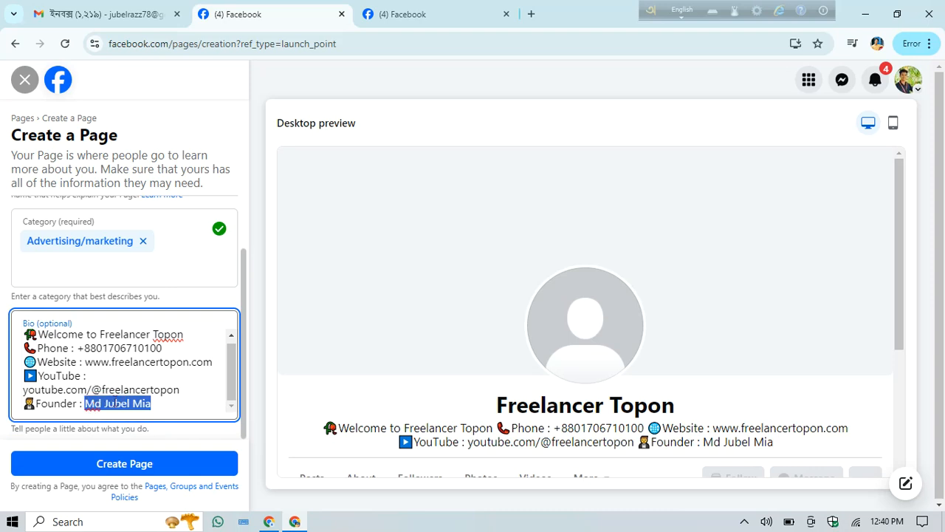
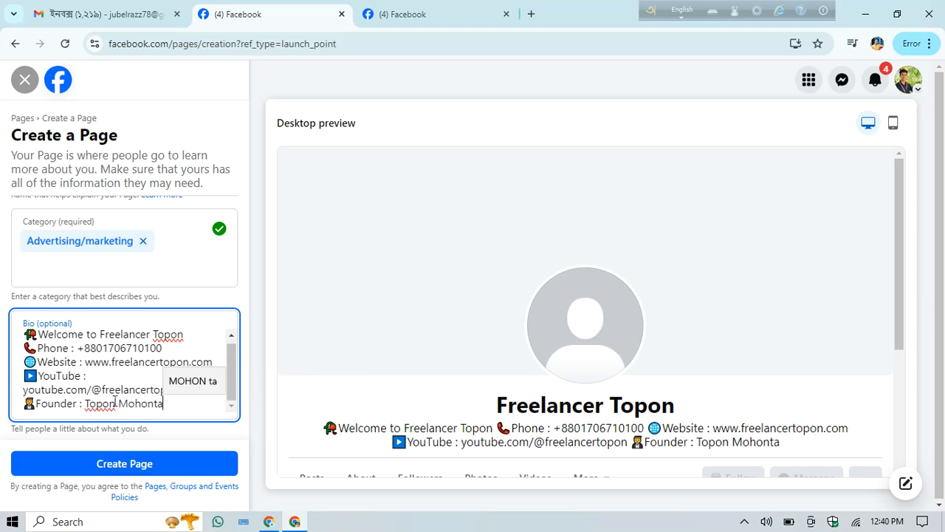
{"action": "left_click", "coordinate": [195, 415]}
Step: Review the Page name, category and Bio, and create the Freelancer Topon Page
{"action": "scroll", "coordinate": [198, 412], "scroll_direction": "up", "scroll_amount": 2}
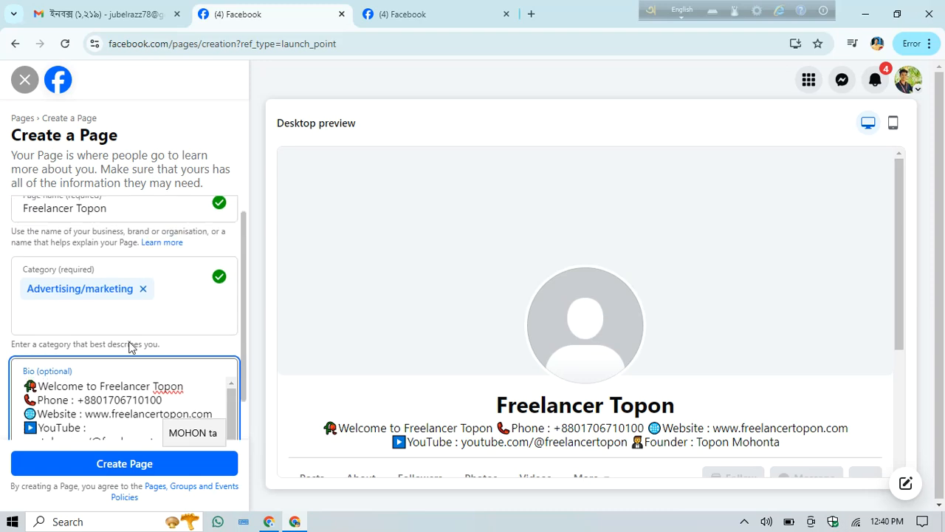
{"action": "scroll", "coordinate": [122, 325], "scroll_direction": "down", "scroll_amount": 1}
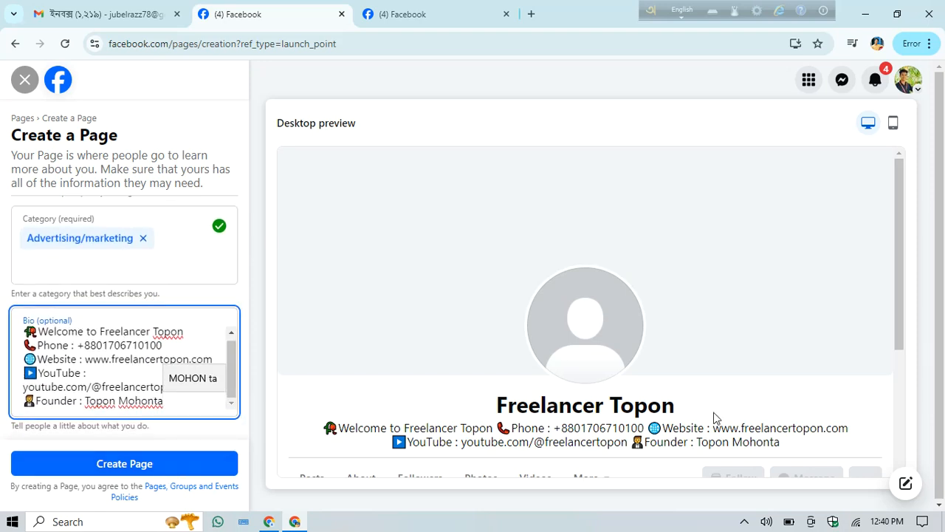
{"action": "left_click", "coordinate": [938, 241]}
{"action": "left_click_drag", "start_coordinate": [219, 403], "coordinate": [111, 447]}
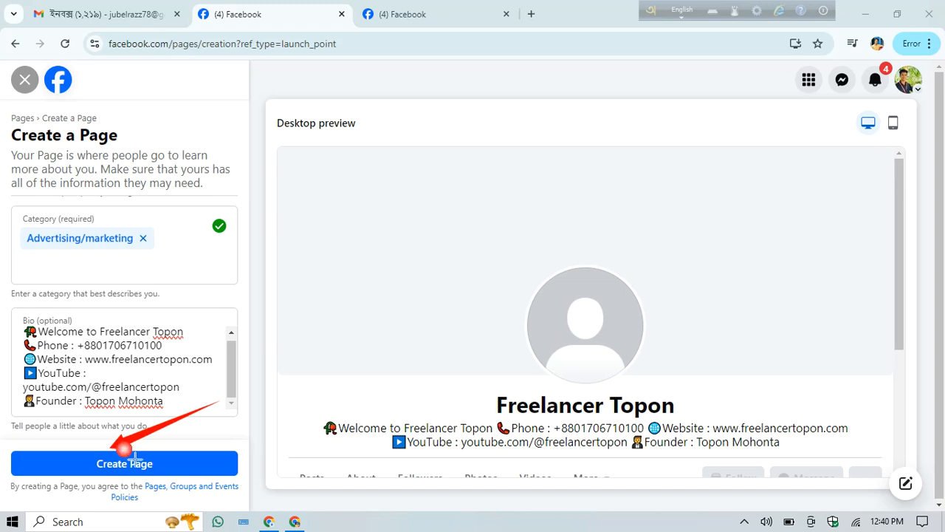
{"action": "left_click", "coordinate": [938, 448]}
{"action": "left_click", "coordinate": [123, 464]}
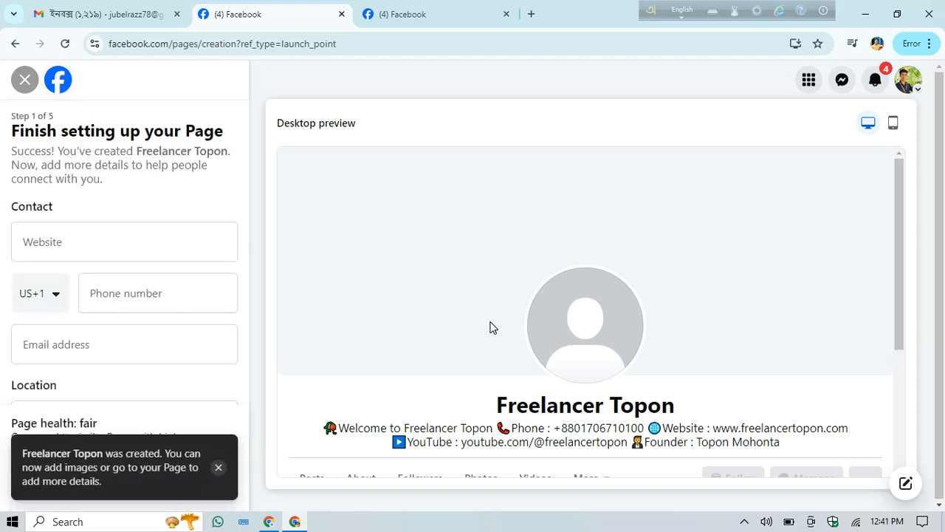
Step: Examine the desktop preview and the contact, location and hours fields in the first stage of the Page setup
{"action": "scroll", "coordinate": [669, 336], "scroll_direction": "down", "scroll_amount": 3}
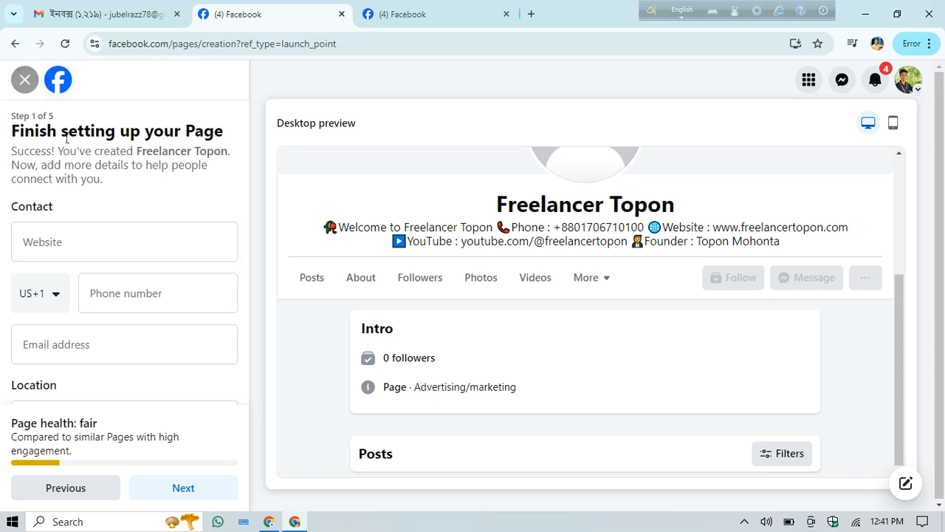
{"action": "left_click_drag", "start_coordinate": [21, 139], "coordinate": [226, 145]}
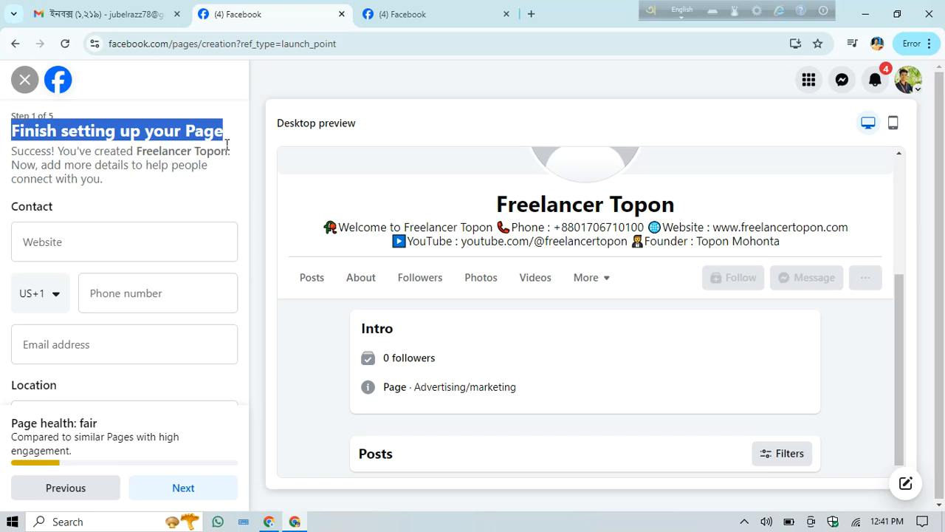
{"action": "scroll", "coordinate": [126, 266], "scroll_direction": "down", "scroll_amount": 3}
{"action": "scroll", "coordinate": [143, 325], "scroll_direction": "up", "scroll_amount": 3}
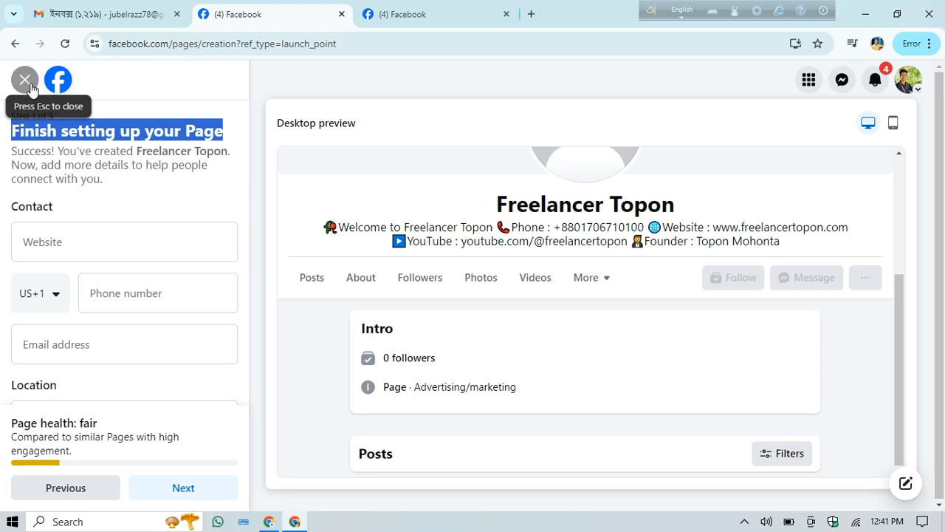
{"action": "left_click", "coordinate": [161, 97]}
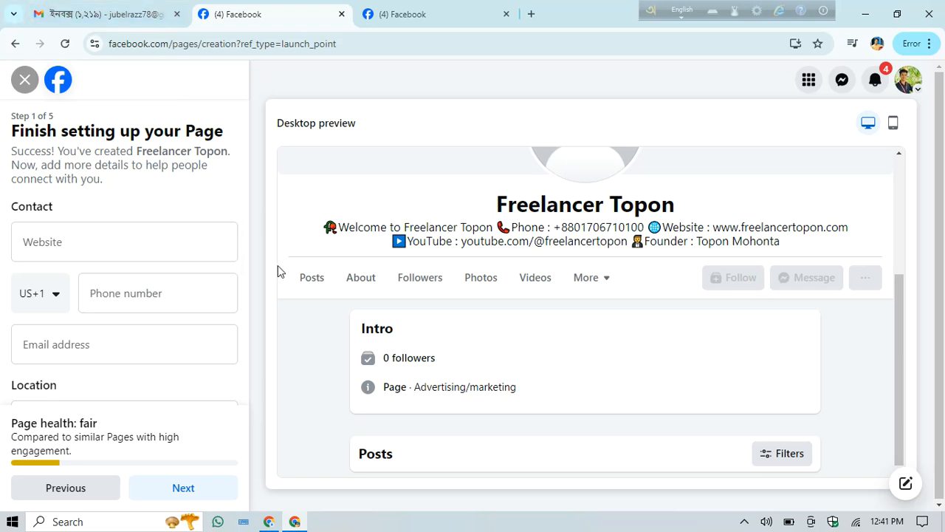
{"action": "scroll", "coordinate": [130, 325], "scroll_direction": "down", "scroll_amount": 4}
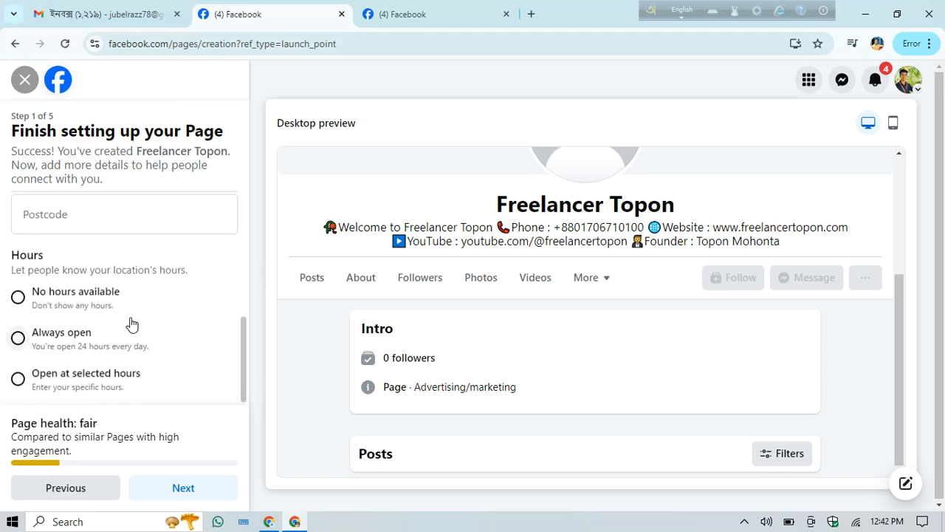
{"action": "scroll", "coordinate": [131, 325], "scroll_direction": "up", "scroll_amount": 4}
{"action": "right_click", "coordinate": [124, 316]}
{"action": "left_click", "coordinate": [295, 363]}
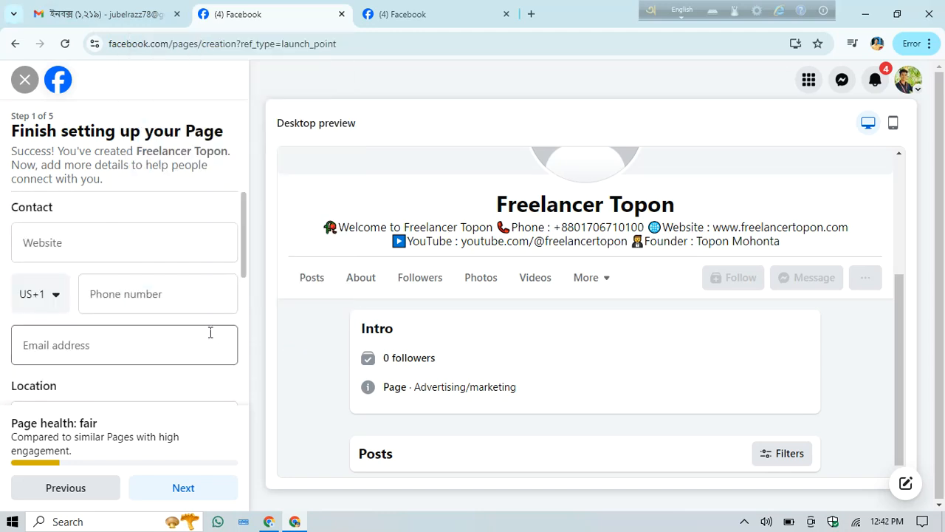
{"action": "scroll", "coordinate": [154, 317], "scroll_direction": "down", "scroll_amount": 4}
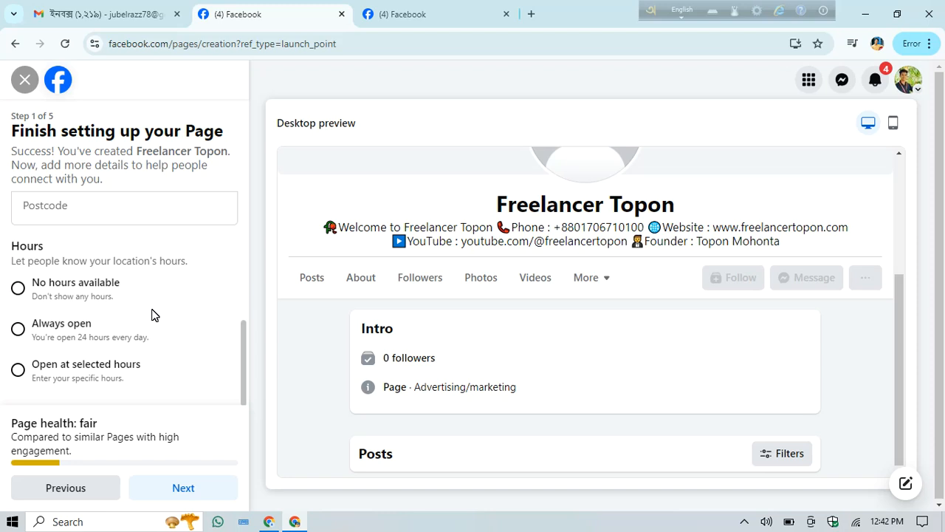
{"action": "scroll", "coordinate": [154, 315], "scroll_direction": "up", "scroll_amount": 4}
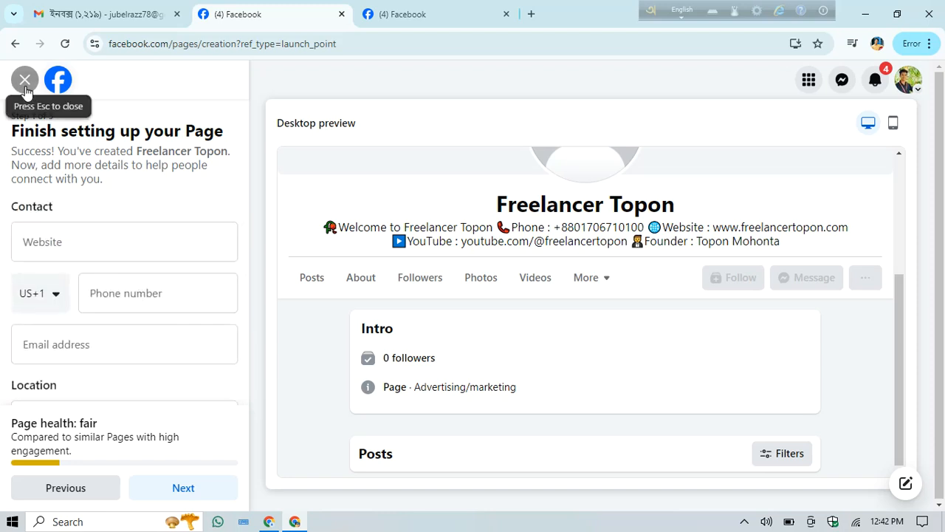
Step: Exit the remaining setup to go to the new Page, and dismiss the notification request and the welcome tour dialog
{"action": "key", "text": "ctrl+alt+d"}
{"action": "left_click_drag", "start_coordinate": [79, 126], "coordinate": [26, 85]}
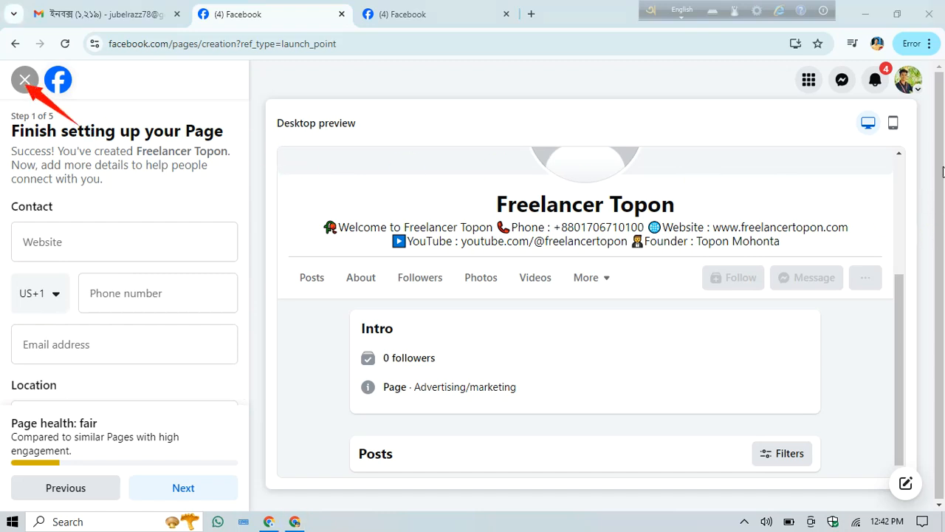
{"action": "left_click", "coordinate": [35, 78]}
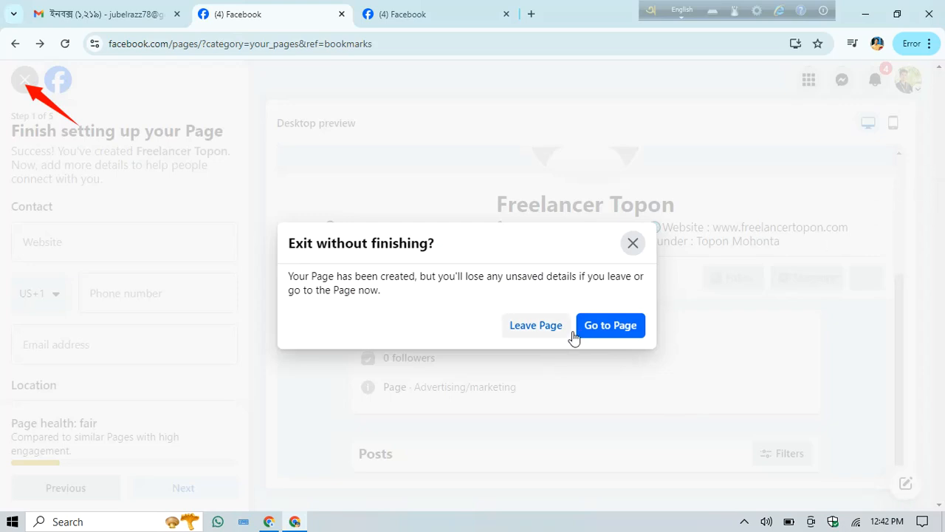
{"action": "left_click", "coordinate": [619, 328]}
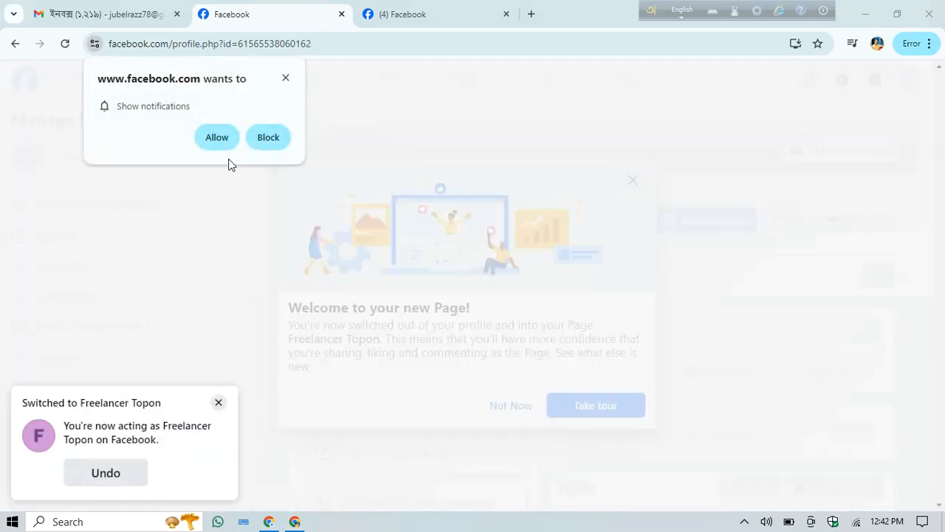
{"action": "left_click", "coordinate": [286, 81]}
{"action": "left_click", "coordinate": [643, 185]}
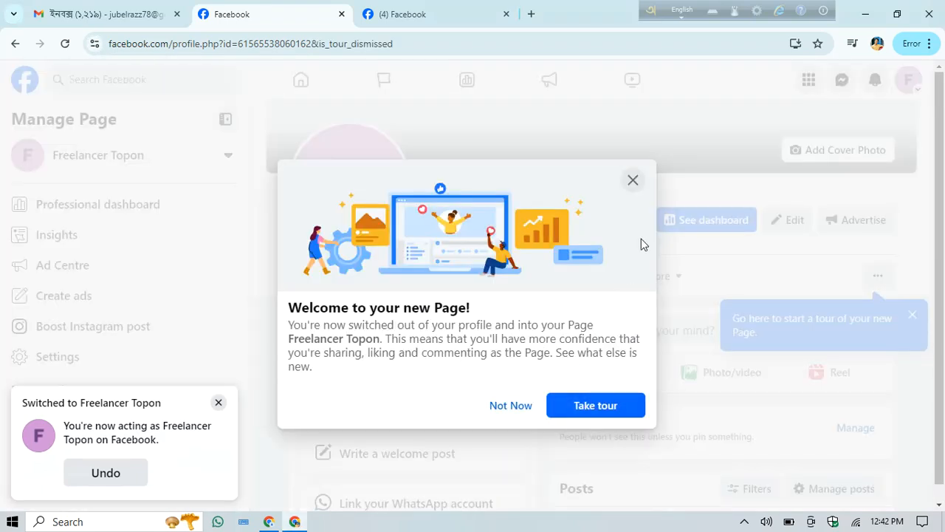
Step: Close the Page's welcome tour dialog and open its Professional dashboard
{"action": "left_click", "coordinate": [633, 182]}
{"action": "scroll", "coordinate": [445, 380], "scroll_direction": "down", "scroll_amount": 2}
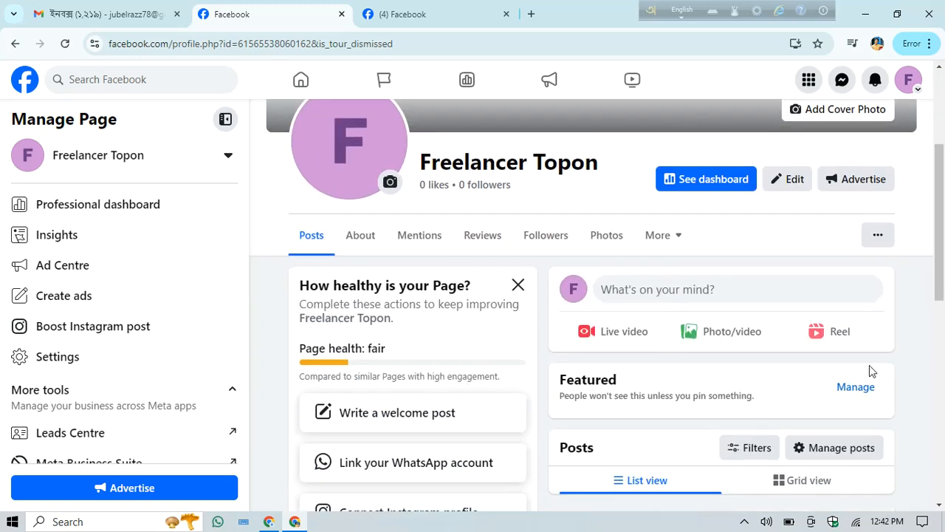
{"action": "left_click_drag", "start_coordinate": [506, 328], "coordinate": [409, 359]}
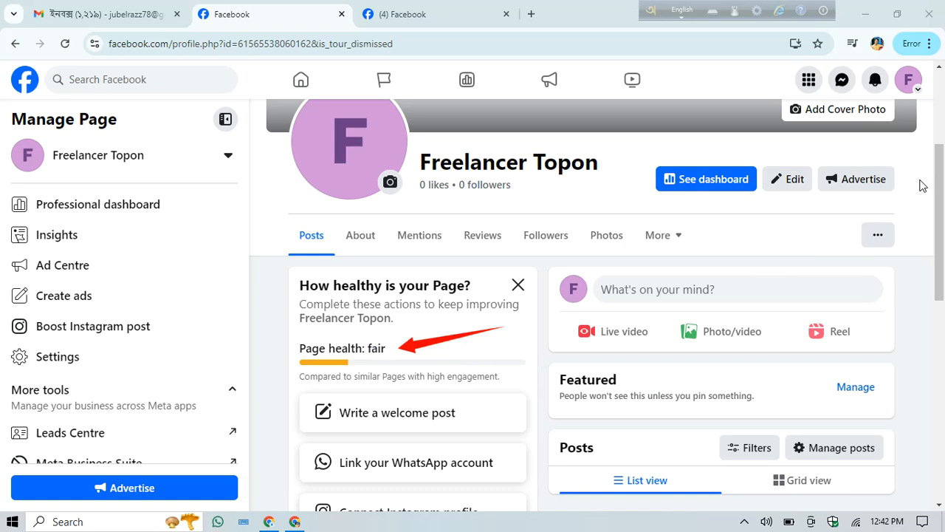
{"action": "left_click_drag", "start_coordinate": [331, 209], "coordinate": [176, 215]}
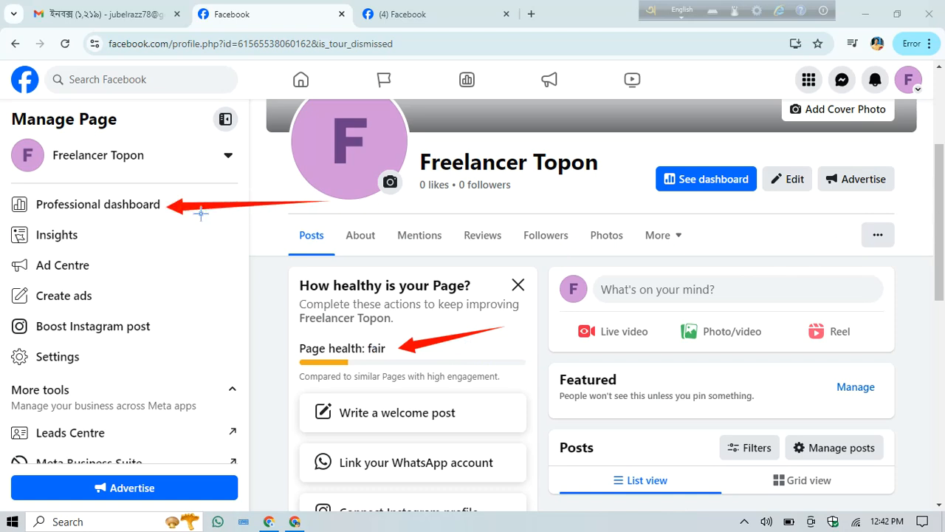
{"action": "left_click", "coordinate": [89, 207]}
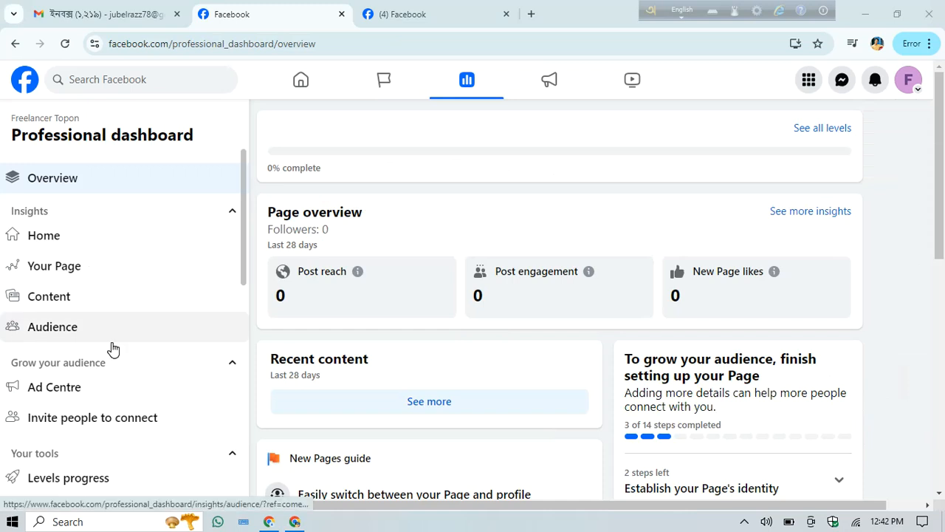
Step: Open Page setup from the Help and guidance section of the Professional dashboard
{"action": "scroll", "coordinate": [114, 348], "scroll_direction": "down", "scroll_amount": 8}
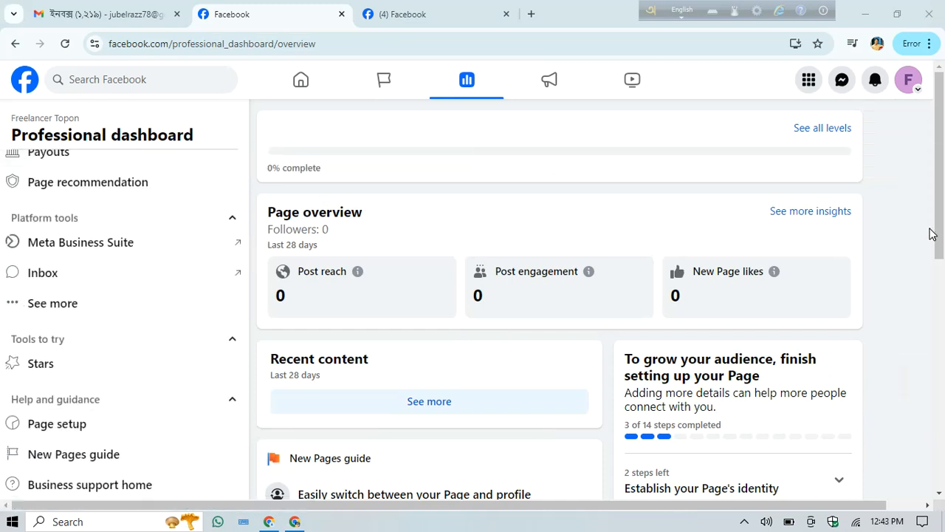
{"action": "left_click", "coordinate": [103, 425]}
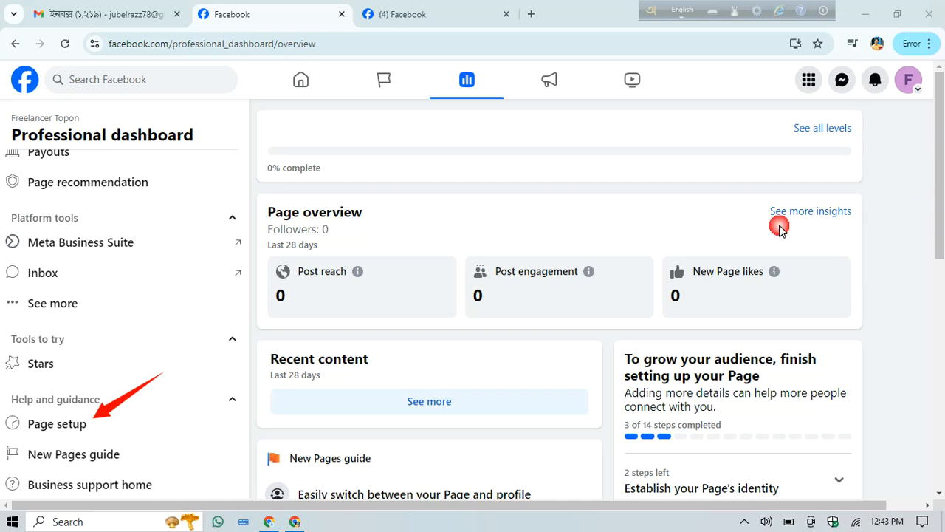
{"action": "left_click", "coordinate": [40, 430]}
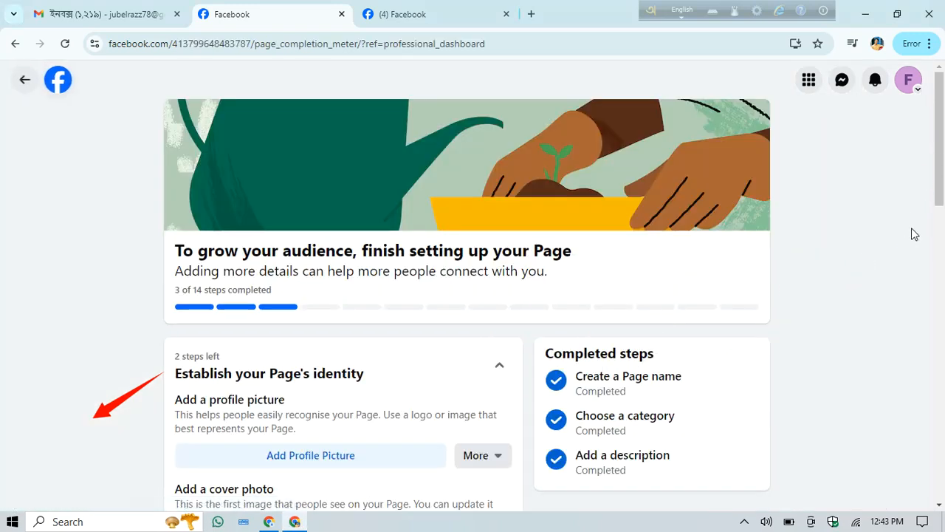
Step: Review the Page setup checklist, covering completed steps, identity images, info and preferences, and the tasks for introducing the Page
{"action": "scroll", "coordinate": [665, 377], "scroll_direction": "down", "scroll_amount": 1}
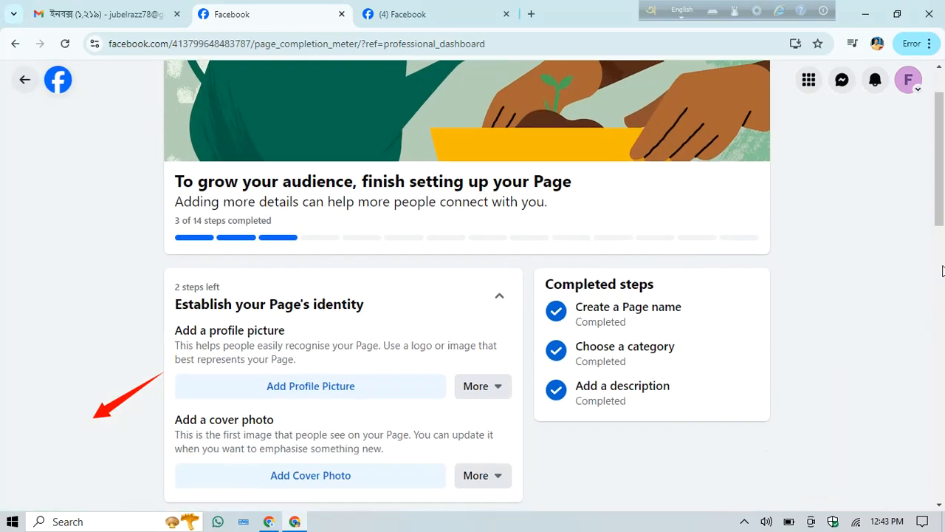
{"action": "mouse_move", "coordinate": [532, 265]}
{"action": "left_mouse_down"}
{"action": "mouse_move", "coordinate": [668, 395]}
{"action": "mouse_move", "coordinate": [754, 436]}
{"action": "mouse_move", "coordinate": [782, 435]}
{"action": "left_mouse_up"}
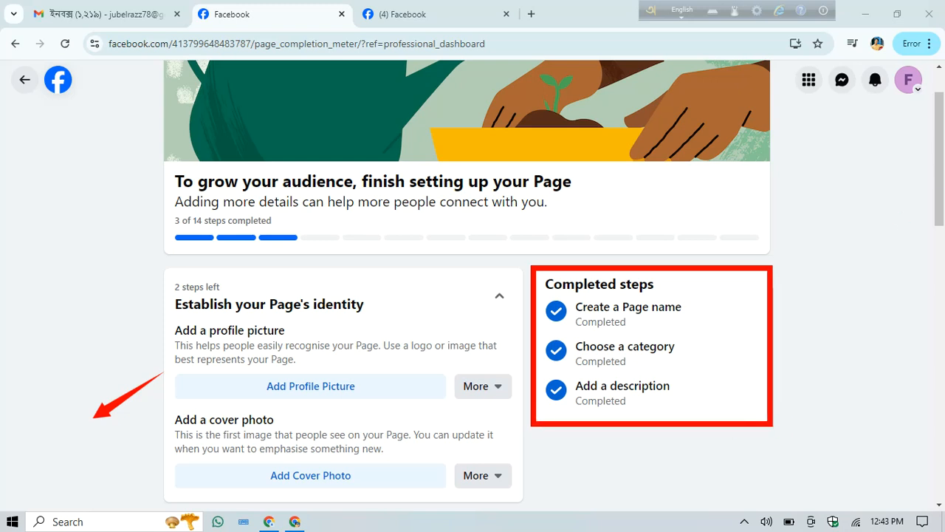
{"action": "left_click", "coordinate": [929, 149]}
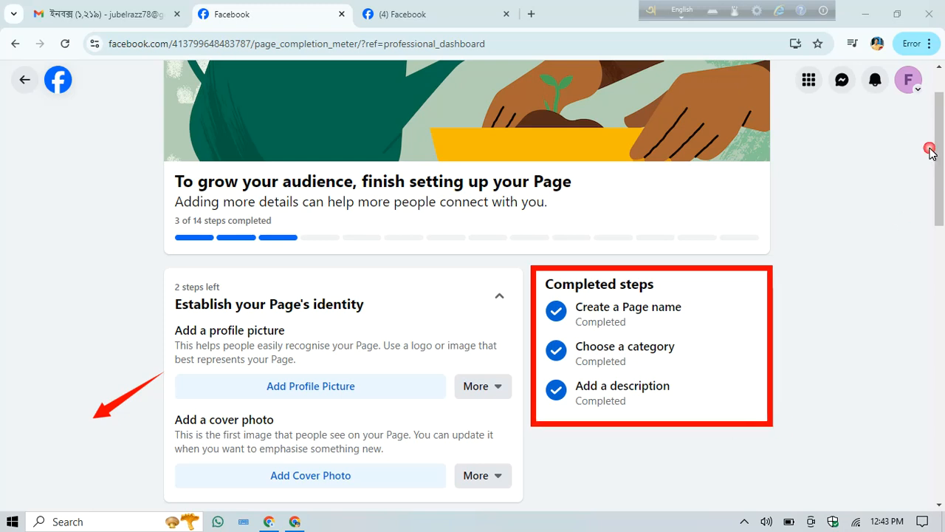
{"action": "left_click", "coordinate": [936, 439]}
{"action": "scroll", "coordinate": [302, 293], "scroll_direction": "down", "scroll_amount": 4}
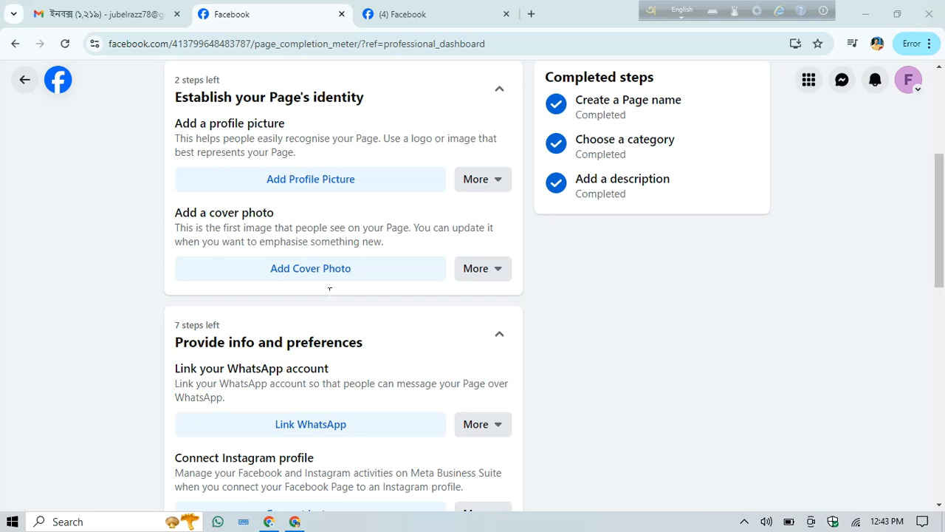
{"action": "scroll", "coordinate": [323, 217], "scroll_direction": "down", "scroll_amount": 2}
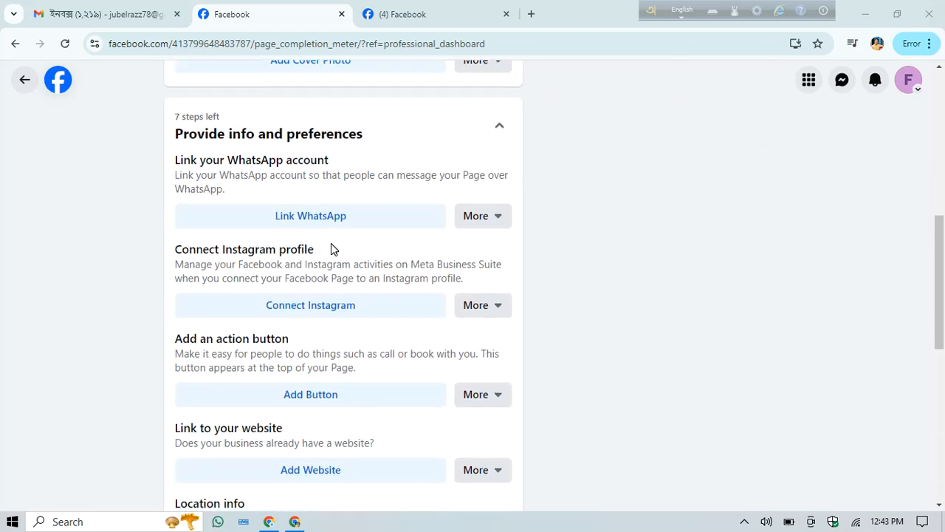
{"action": "scroll", "coordinate": [344, 231], "scroll_direction": "down", "scroll_amount": 1}
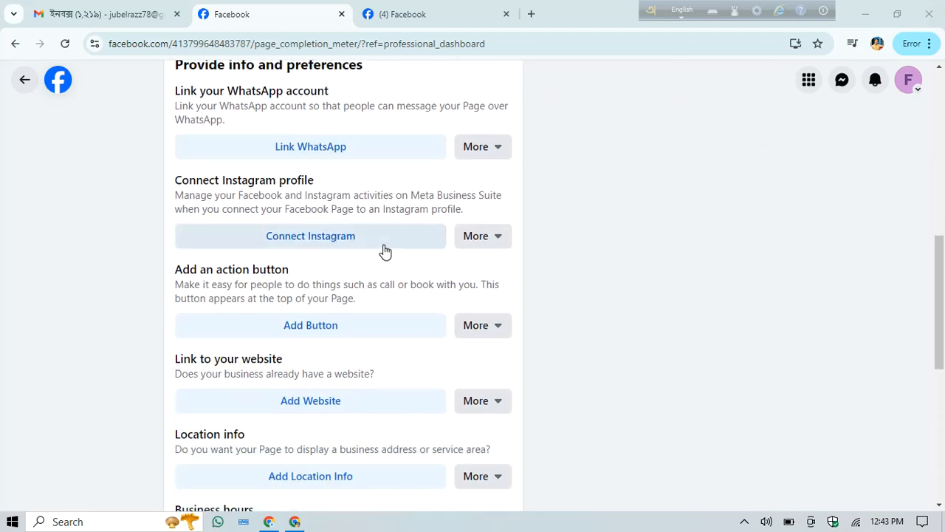
{"action": "scroll", "coordinate": [329, 254], "scroll_direction": "down", "scroll_amount": 1}
{"action": "scroll", "coordinate": [337, 281], "scroll_direction": "down", "scroll_amount": 2}
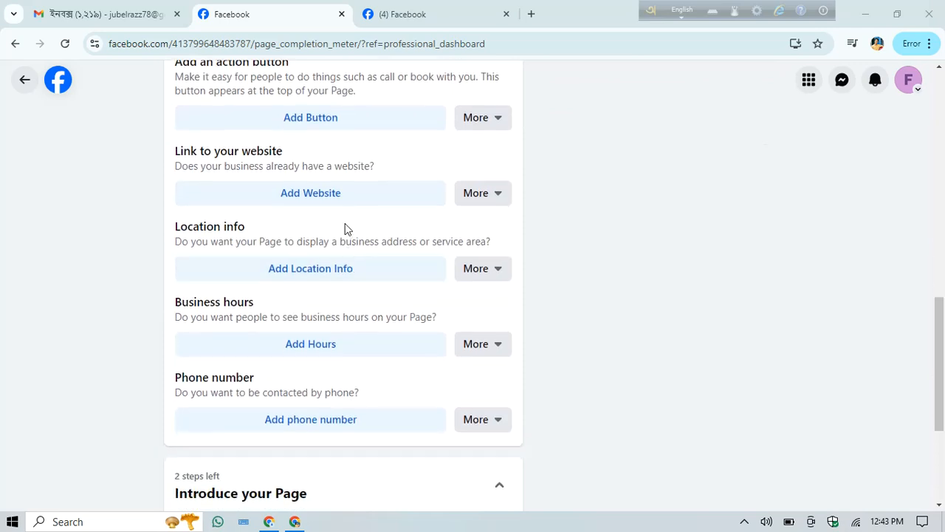
{"action": "scroll", "coordinate": [334, 284], "scroll_direction": "down", "scroll_amount": 2}
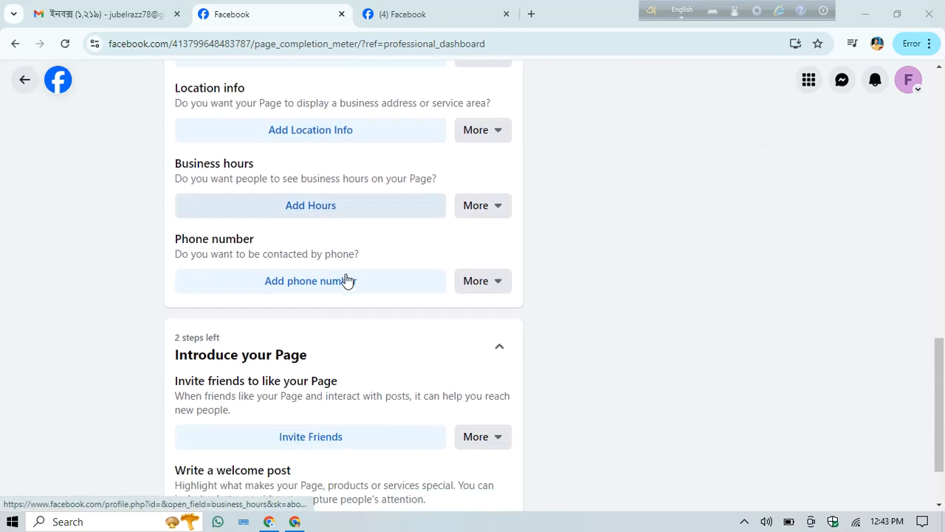
{"action": "scroll", "coordinate": [350, 281], "scroll_direction": "down", "scroll_amount": 1}
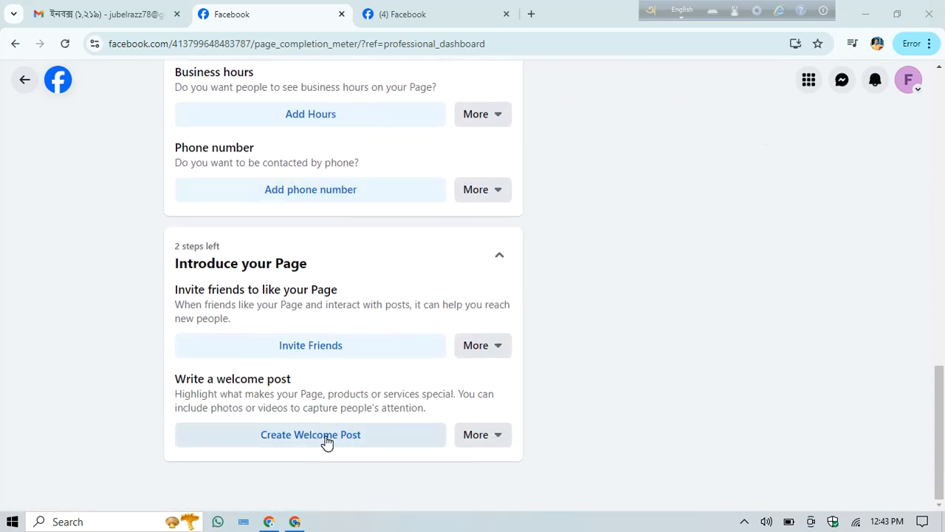
{"action": "scroll", "coordinate": [321, 432], "scroll_direction": "up", "scroll_amount": 5}
{"action": "scroll", "coordinate": [314, 399], "scroll_direction": "up", "scroll_amount": 6}
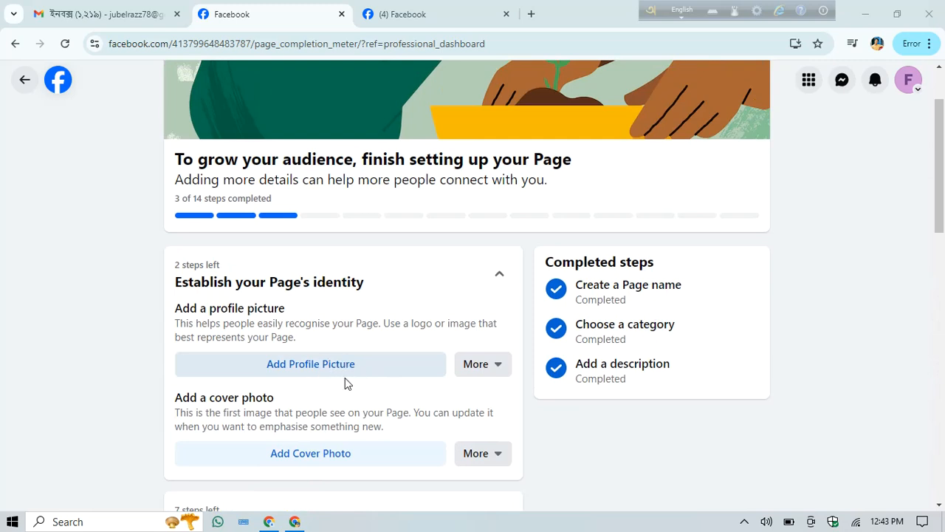
{"action": "scroll", "coordinate": [358, 388], "scroll_direction": "down", "scroll_amount": 1}
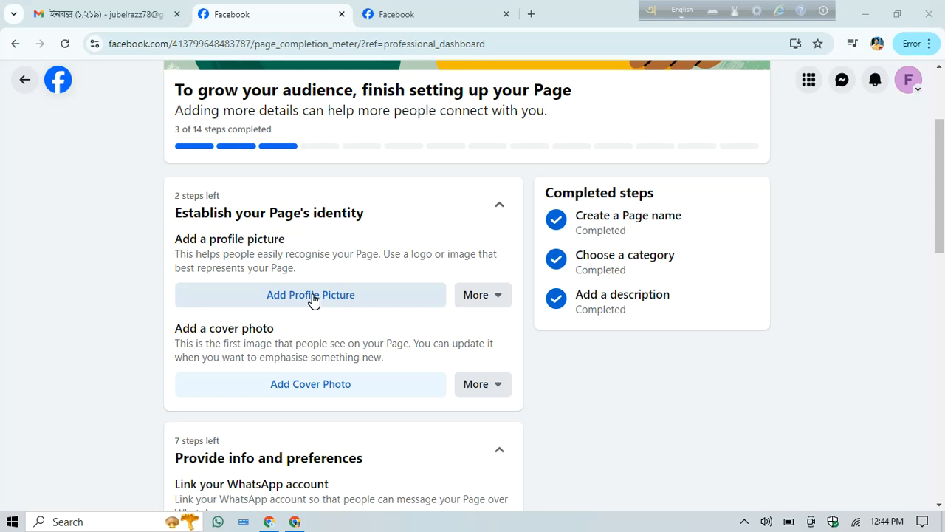
{"action": "left_click", "coordinate": [628, 480]}
{"action": "scroll", "coordinate": [365, 392], "scroll_direction": "down", "scroll_amount": 2}
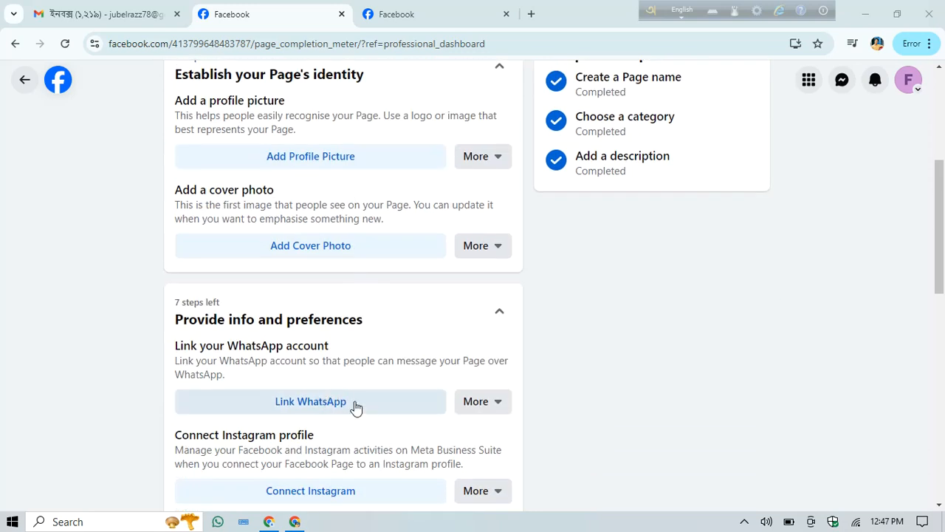
{"action": "scroll", "coordinate": [359, 394], "scroll_direction": "up", "scroll_amount": 2}
{"action": "scroll", "coordinate": [345, 385], "scroll_direction": "down", "scroll_amount": 3}
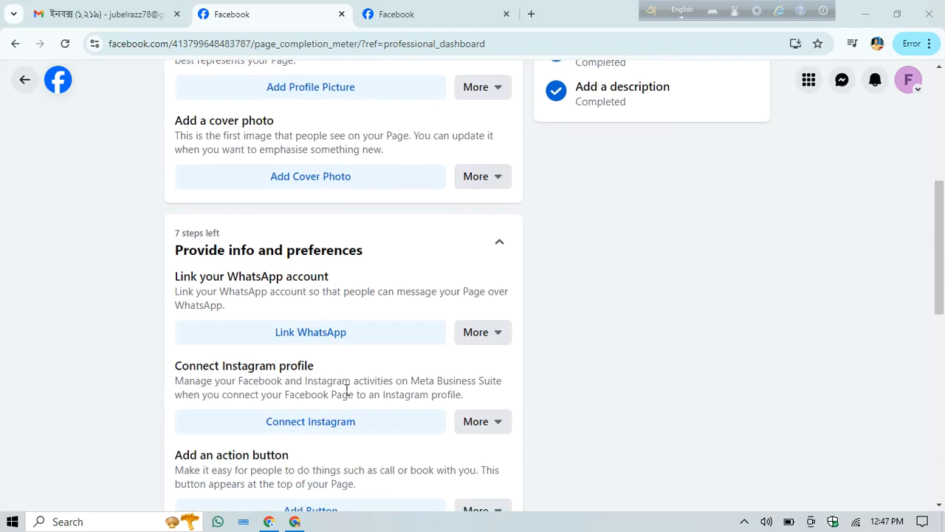
{"action": "scroll", "coordinate": [344, 392], "scroll_direction": "up", "scroll_amount": 2}
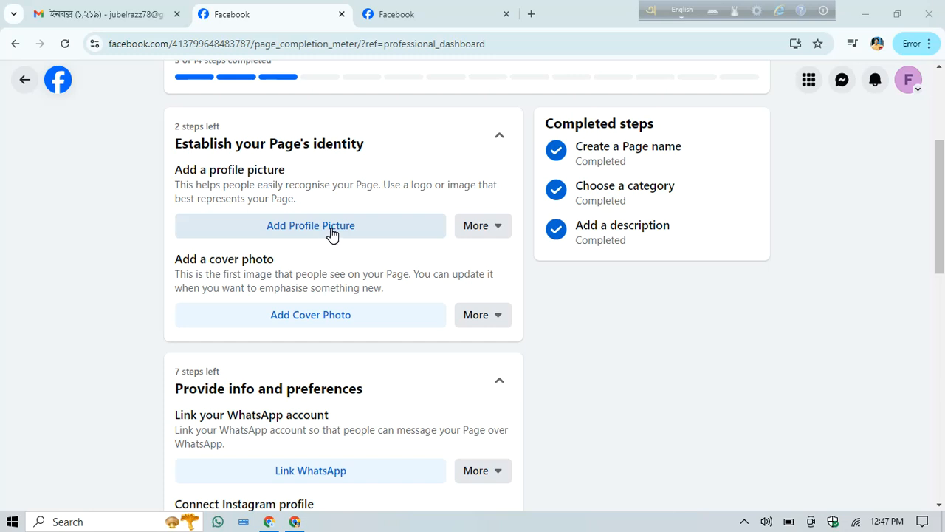
Step: Start linking WhatsApp to the Page, replace the prefilled number with the Page's WhatsApp phone number, and request the confirmation code
{"action": "scroll", "coordinate": [327, 323], "scroll_direction": "down", "scroll_amount": 3}
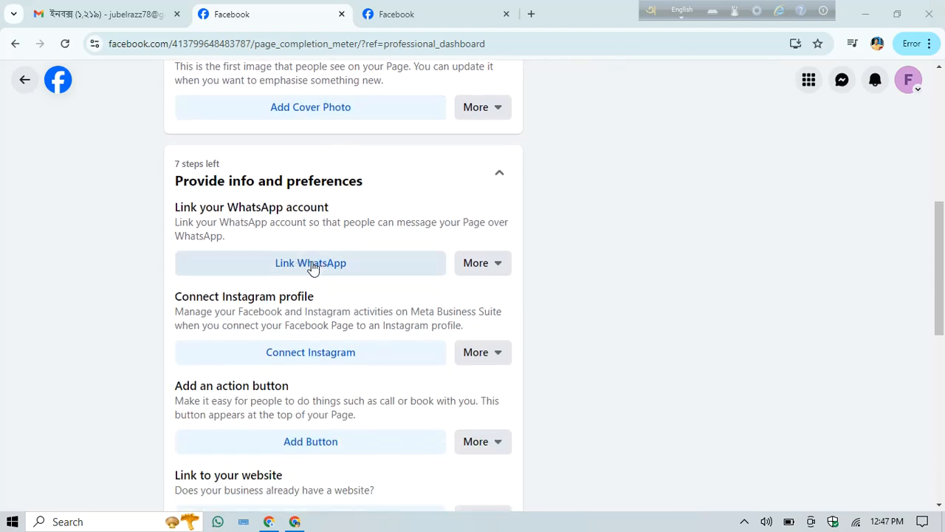
{"action": "left_click", "coordinate": [318, 268]}
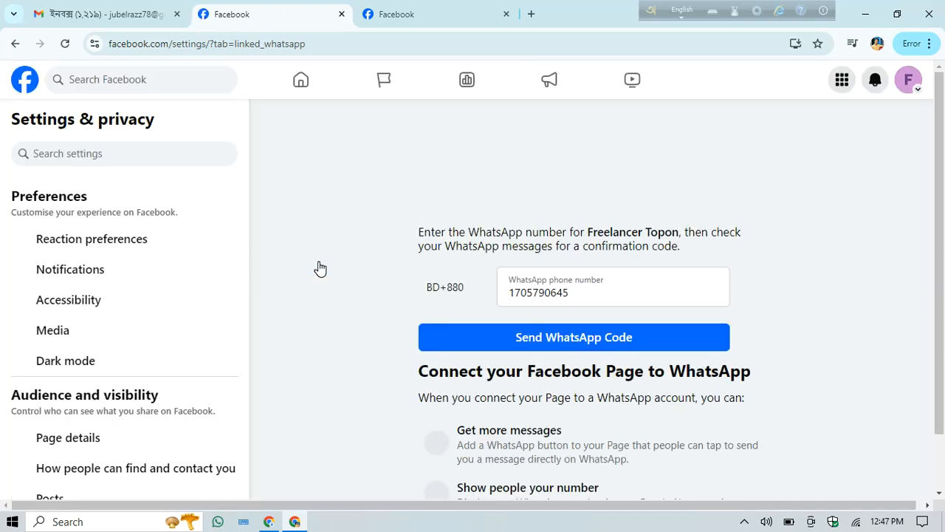
{"action": "left_click_drag", "start_coordinate": [574, 294], "coordinate": [485, 302]}
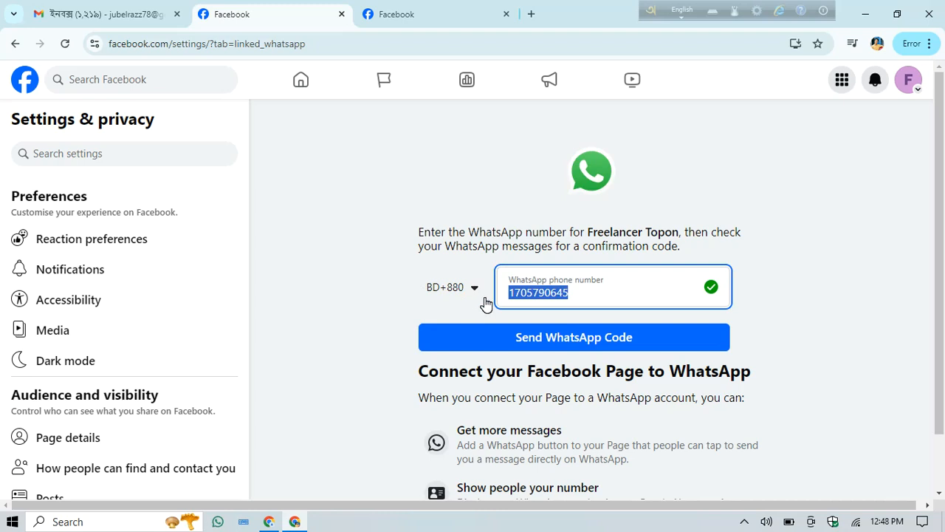
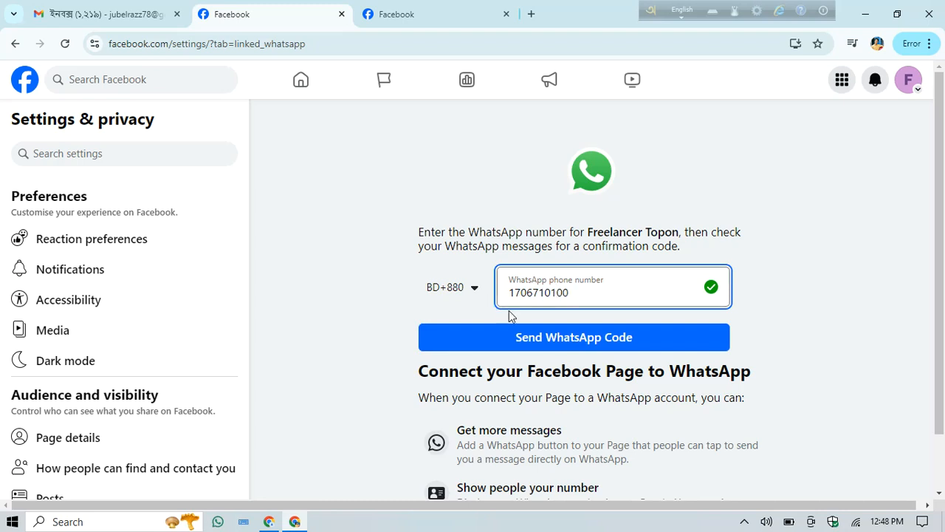
{"action": "left_click", "coordinate": [543, 340]}
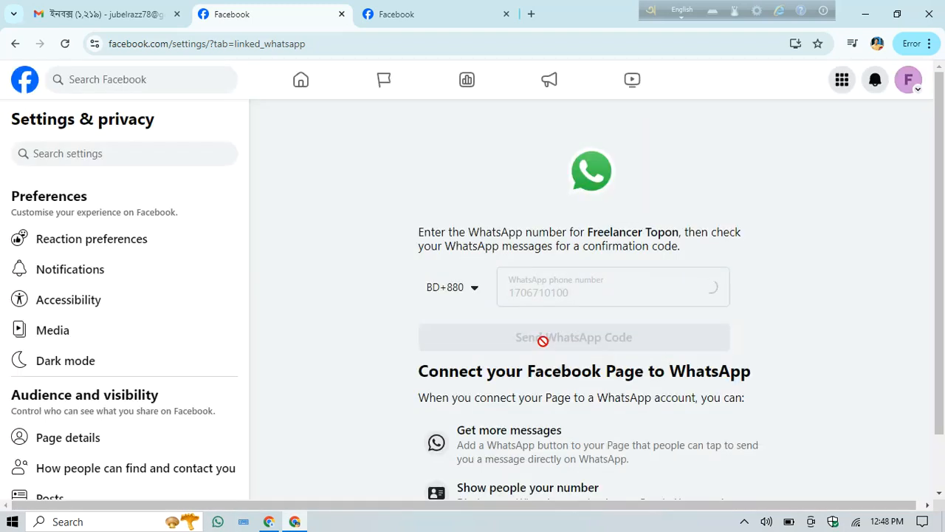
Step: Enter the WhatsApp confirmation code and confirm the account
{"action": "left_click", "coordinate": [458, 303]}
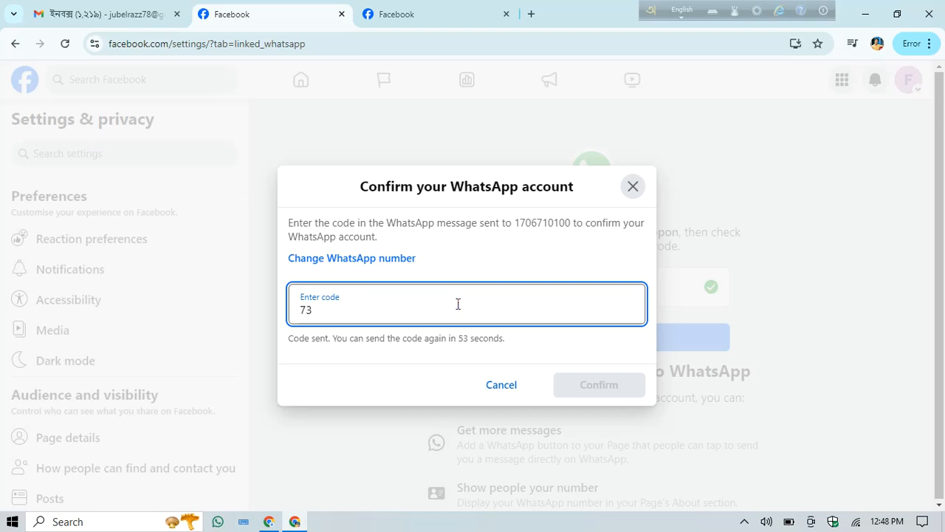
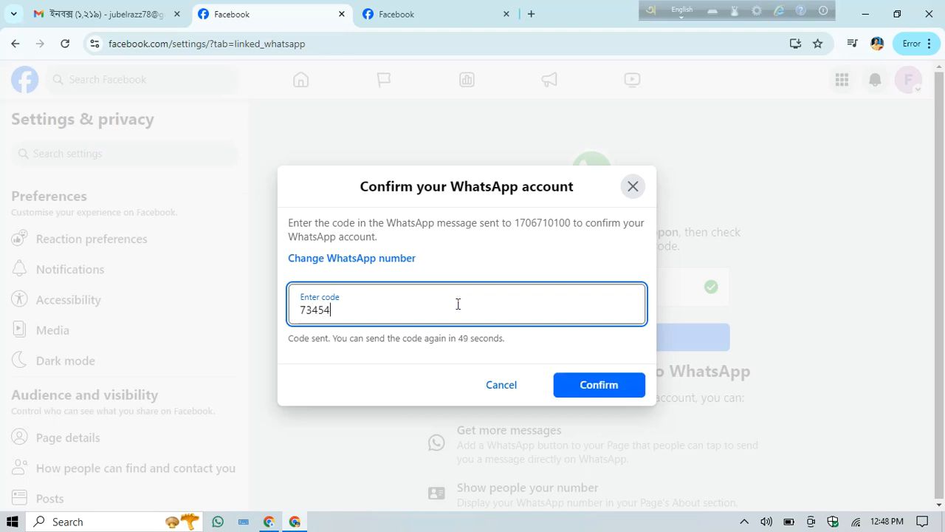
{"action": "left_click", "coordinate": [598, 386]}
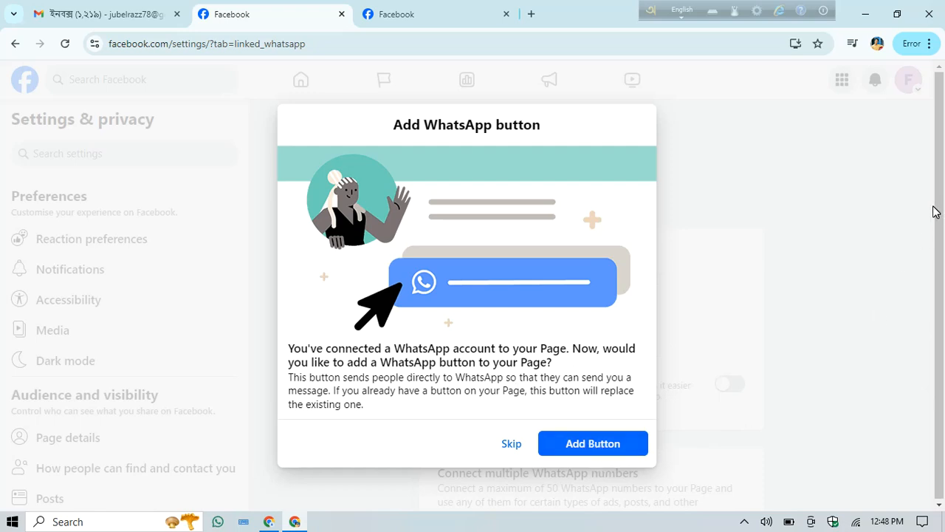
Step: Add a WhatsApp button to the Page
{"action": "left_click", "coordinate": [604, 442]}
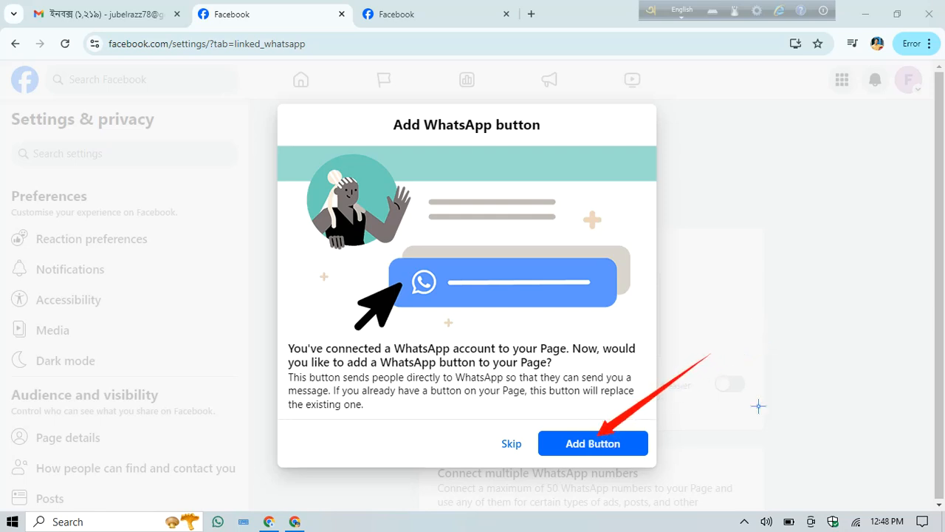
{"action": "left_click", "coordinate": [930, 152]}
{"action": "left_click", "coordinate": [580, 449]}
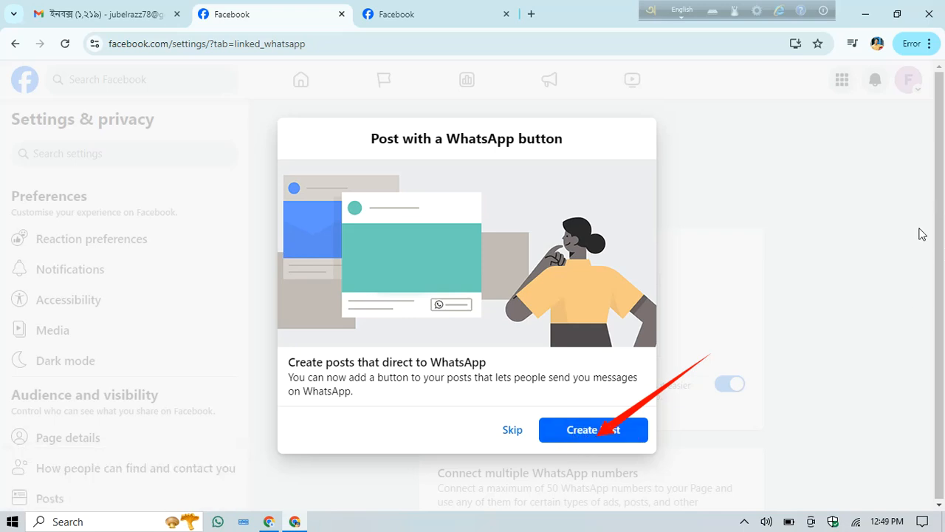
Step: Skip the WhatsApp post and ad offers, and finish the linking without sending the WhatsApp Business app link
{"action": "left_click", "coordinate": [511, 430]}
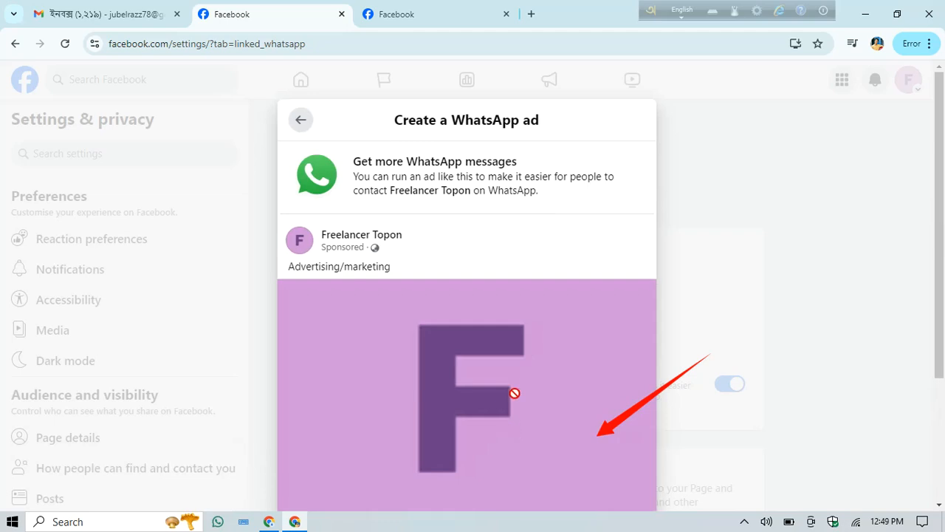
{"action": "scroll", "coordinate": [515, 395], "scroll_direction": "down", "scroll_amount": 3}
{"action": "left_click", "coordinate": [517, 450]}
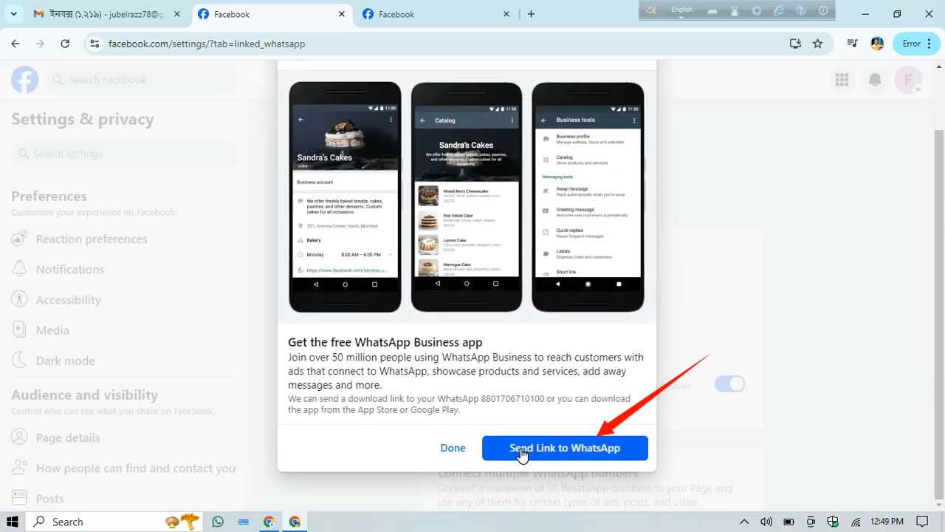
{"action": "left_click", "coordinate": [444, 450]}
{"action": "scroll", "coordinate": [525, 382], "scroll_direction": "up", "scroll_amount": 1}
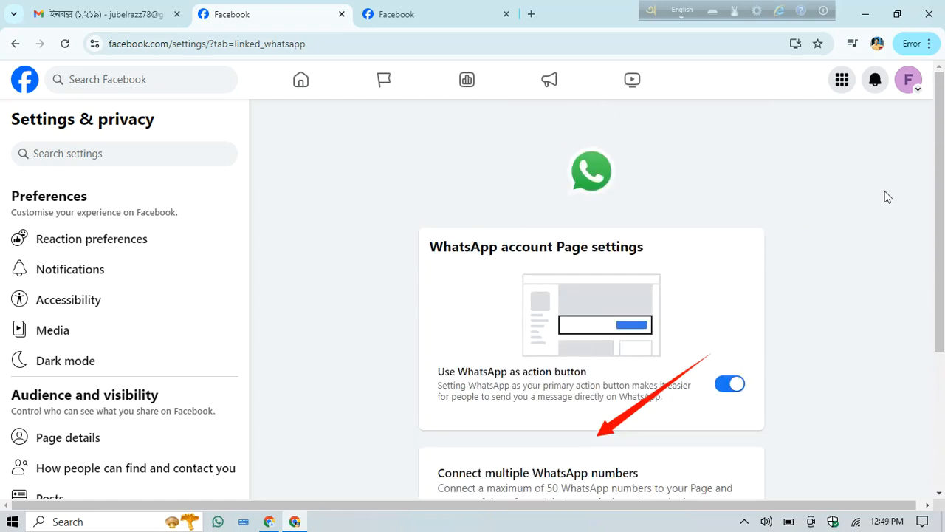
Step: Return from the WhatsApp settings to the Freelancer Topon Page
{"action": "left_click", "coordinate": [907, 79]}
{"action": "left_click", "coordinate": [793, 130]}
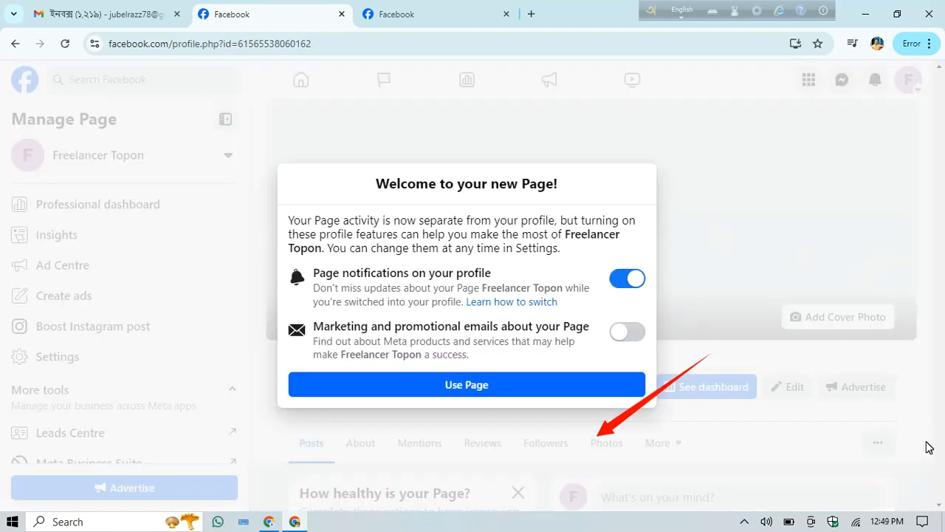
Step: Accept the new Page's welcome settings and open the Page setup checklist from the professional dashboard
{"action": "left_click", "coordinate": [513, 391]}
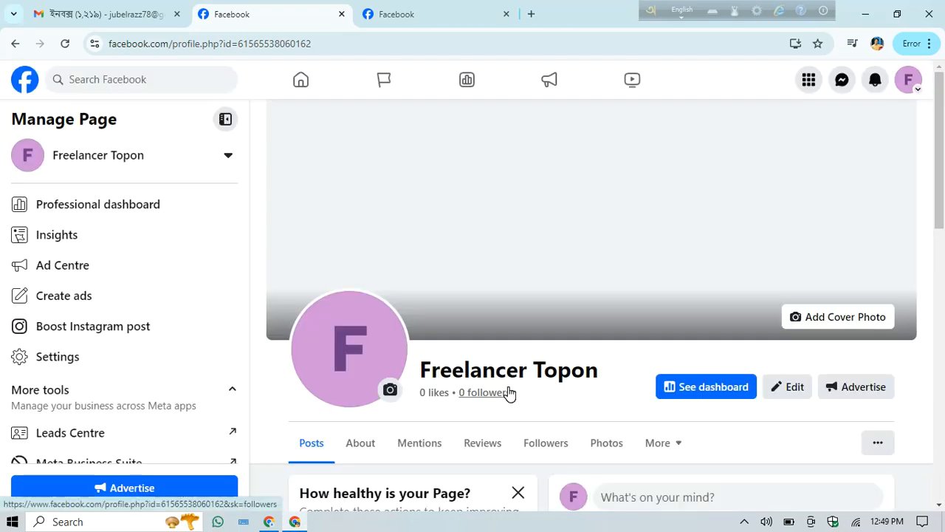
{"action": "scroll", "coordinate": [507, 392], "scroll_direction": "down", "scroll_amount": 3}
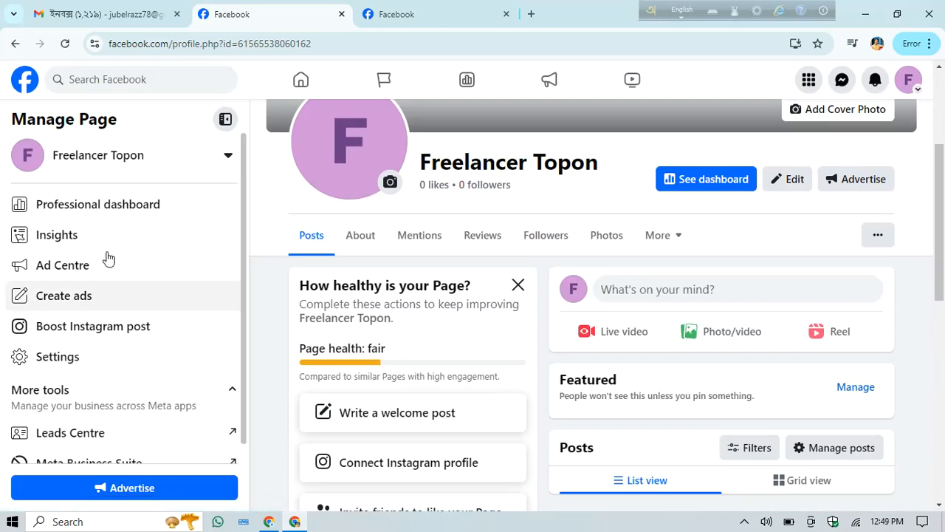
{"action": "left_click", "coordinate": [129, 213]}
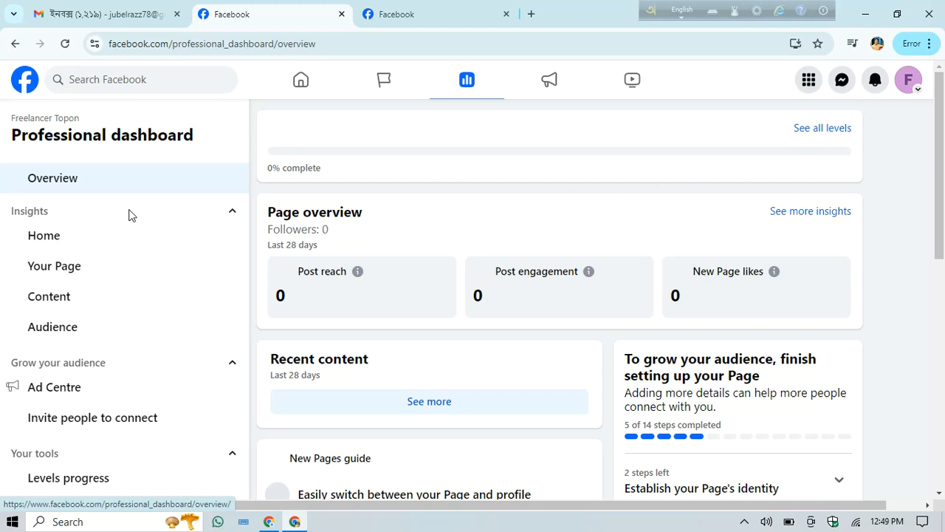
{"action": "scroll", "coordinate": [131, 338], "scroll_direction": "down", "scroll_amount": 6}
{"action": "left_click", "coordinate": [121, 426]}
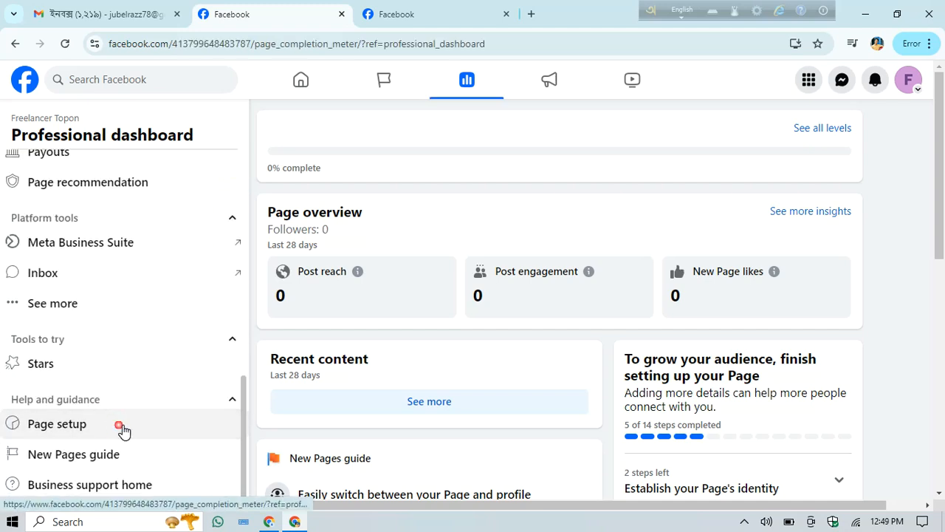
{"action": "scroll", "coordinate": [348, 383], "scroll_direction": "down", "scroll_amount": 3}
{"action": "scroll", "coordinate": [345, 354], "scroll_direction": "down", "scroll_amount": 3}
{"action": "left_click", "coordinate": [349, 361]}
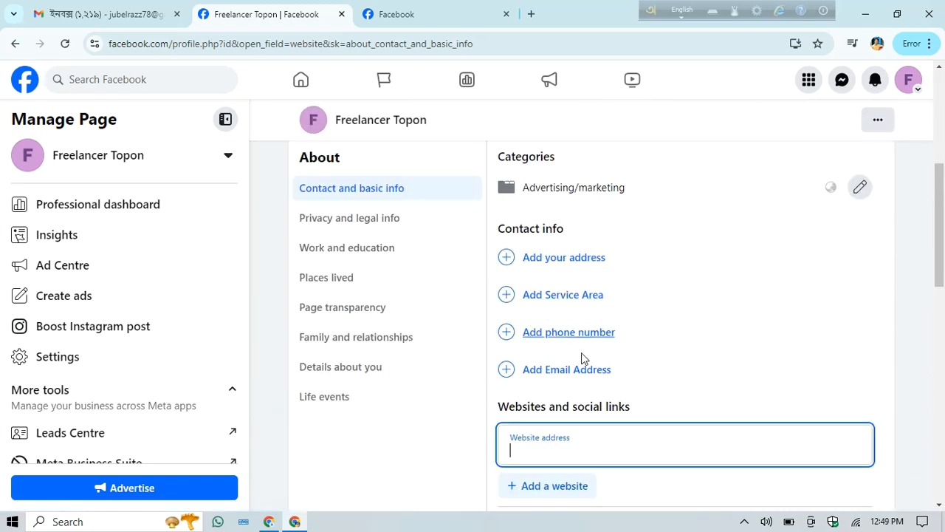
{"action": "type", "text": "www"}
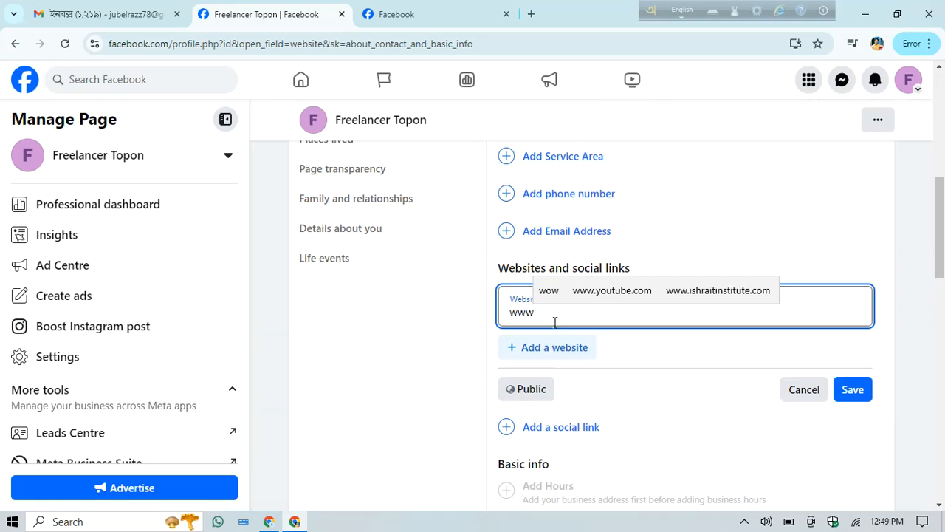
{"action": "type", "text": ".freelance"}
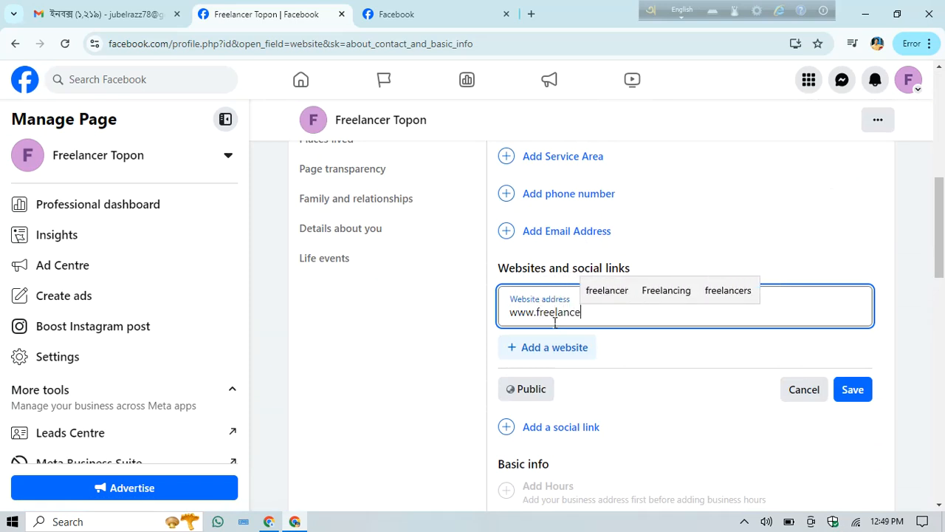
{"action": "type", "text": "rtop"}
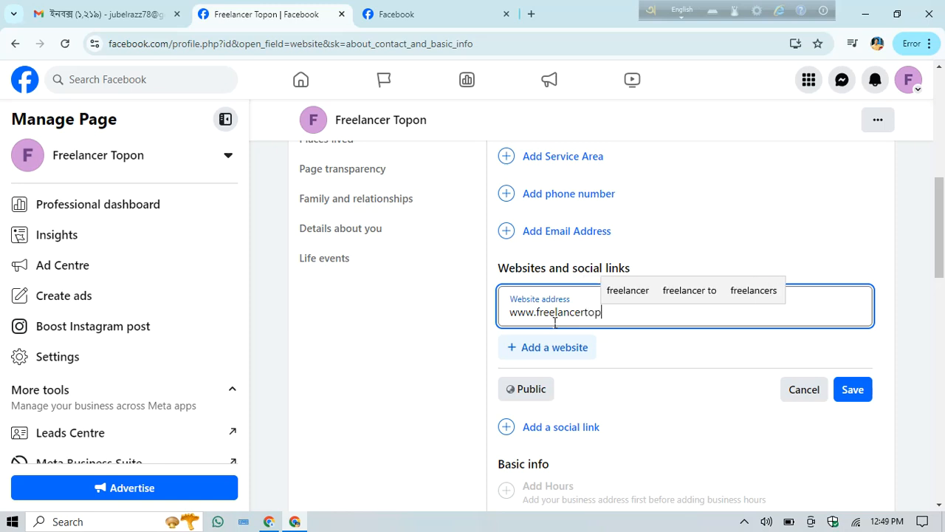
{"action": "type", "text": "on.com"}
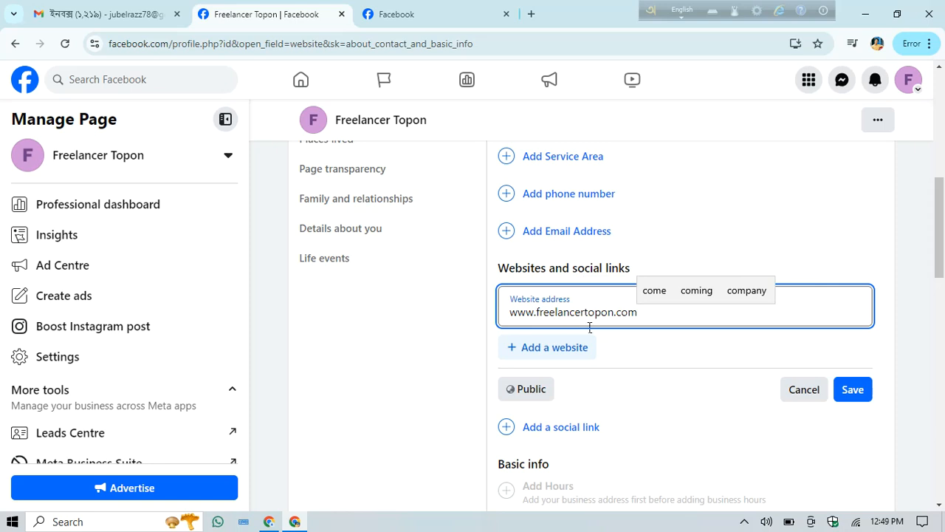
{"action": "left_click", "coordinate": [859, 389]}
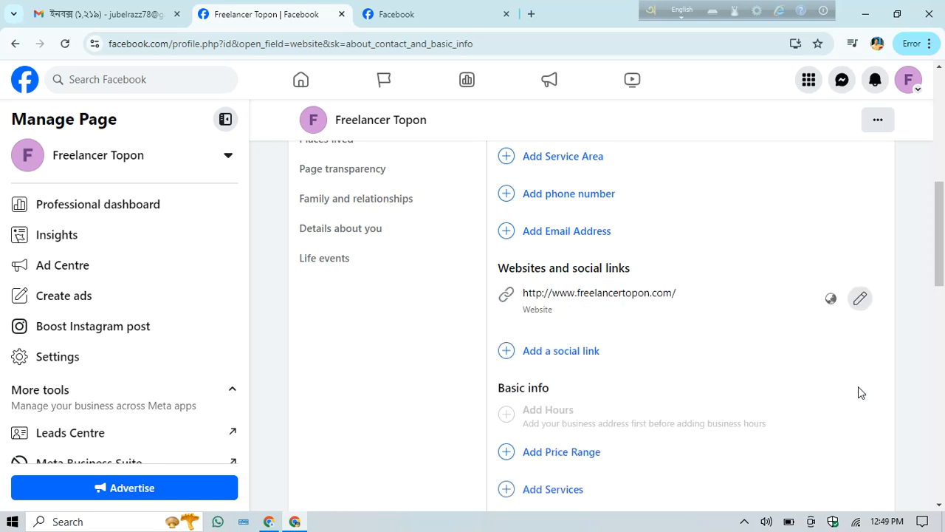
Step: Return to the Page setup checklist and open the location info for editing
{"action": "left_click", "coordinate": [144, 208]}
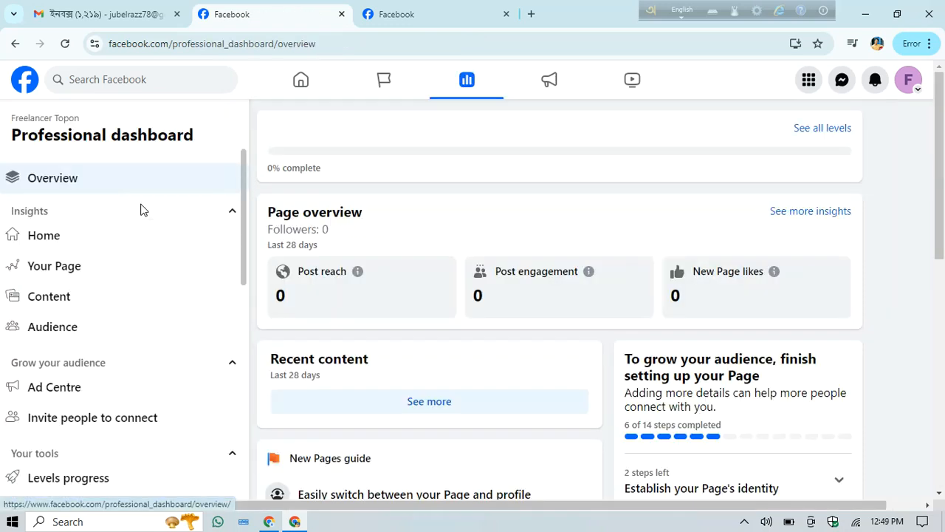
{"action": "scroll", "coordinate": [140, 229], "scroll_direction": "down", "scroll_amount": 8}
{"action": "left_click", "coordinate": [131, 423]}
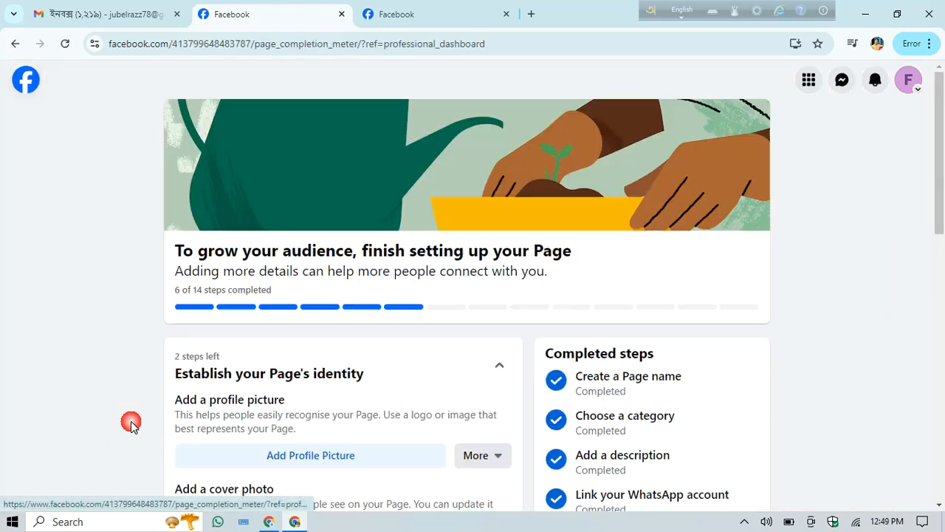
{"action": "scroll", "coordinate": [306, 386], "scroll_direction": "down", "scroll_amount": 5}
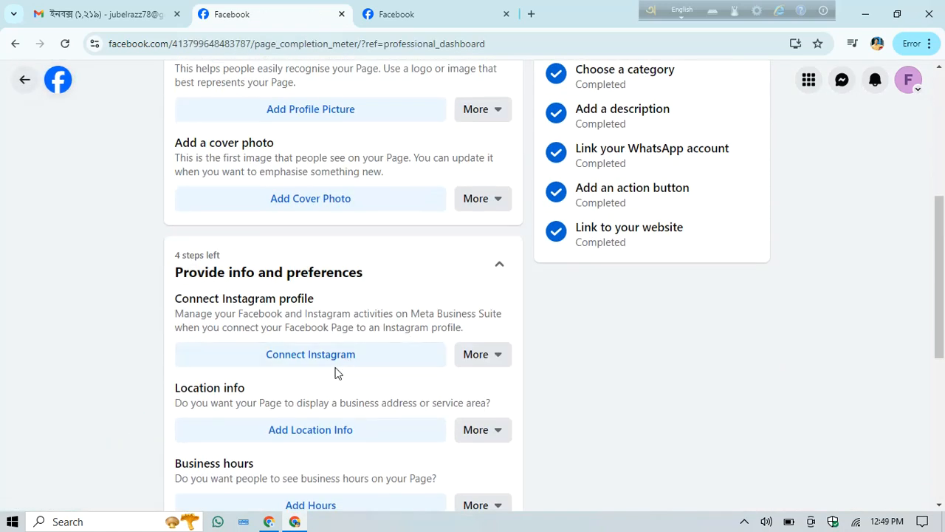
{"action": "scroll", "coordinate": [333, 368], "scroll_direction": "down", "scroll_amount": 1}
{"action": "left_click", "coordinate": [324, 361]}
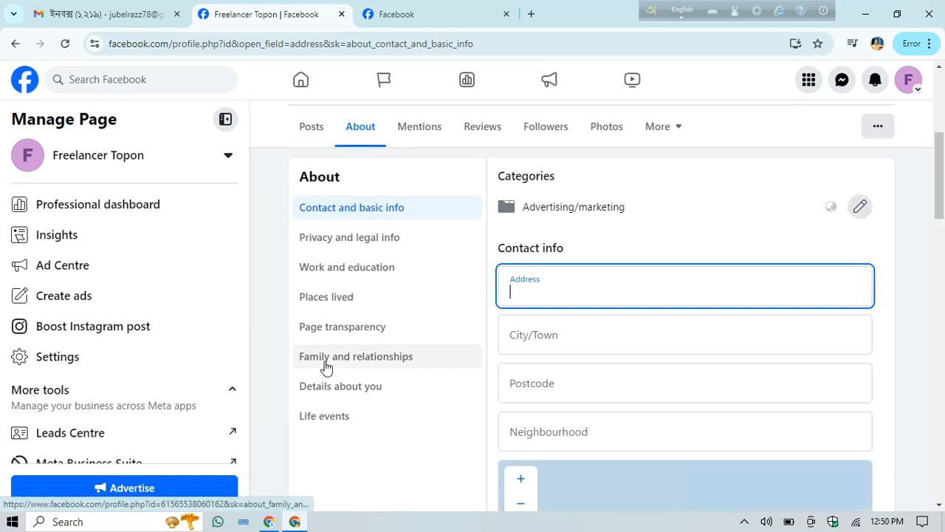
Step: Enter the business's street address in the Page's contact info
{"action": "scroll", "coordinate": [327, 368], "scroll_direction": "down", "scroll_amount": 3}
{"action": "scroll", "coordinate": [420, 226], "scroll_direction": "up", "scroll_amount": 2}
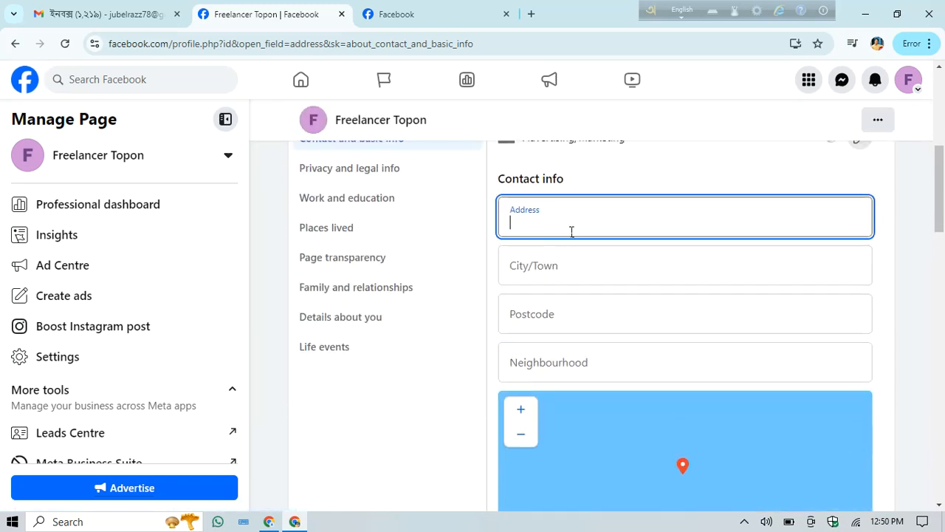
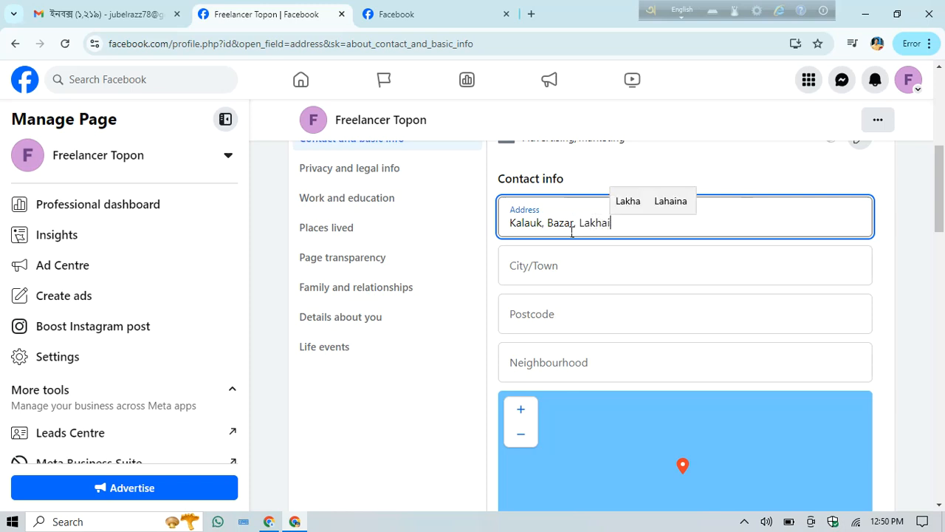
Step: Enter the business's city or town and choose the matching suggestion
{"action": "left_click", "coordinate": [570, 265]}
{"action": "type", "text": "HA"}
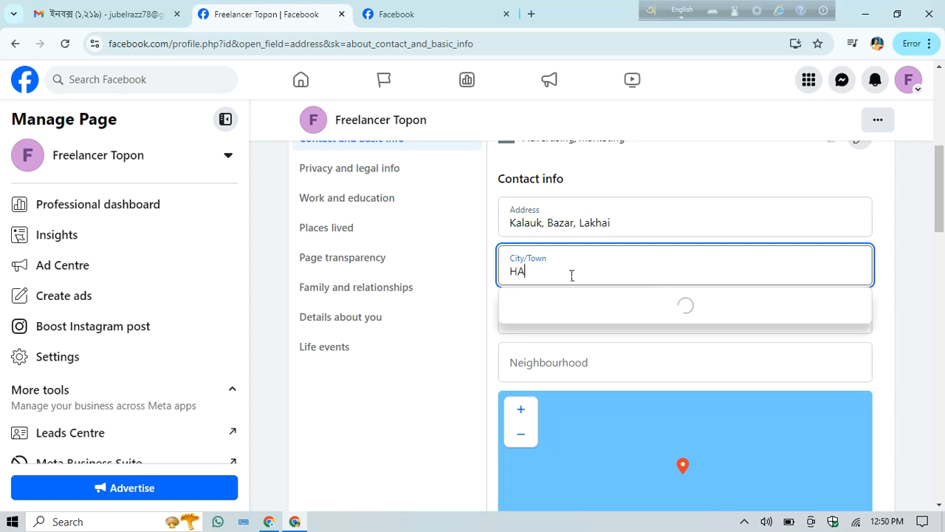
{"action": "type", "text": "bi"}
{"action": "key", "text": "BackSpace"}
{"action": "key", "text": "BackSpace"}
{"action": "key", "text": "BackSpace"}
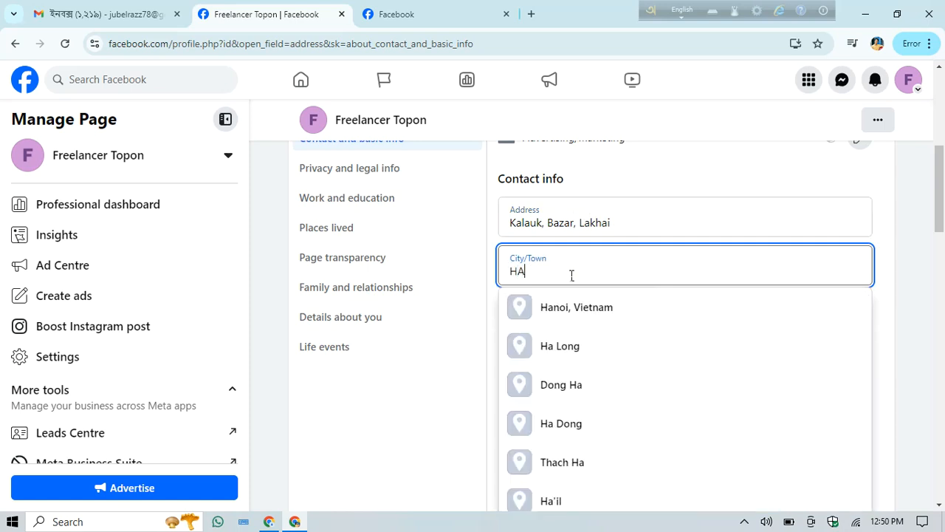
{"action": "type", "text": "ab"}
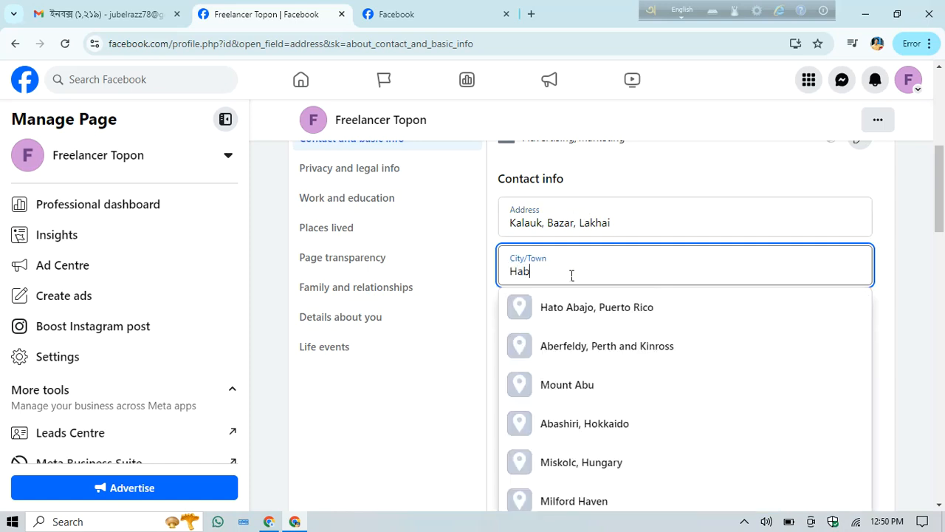
{"action": "type", "text": "igan"}
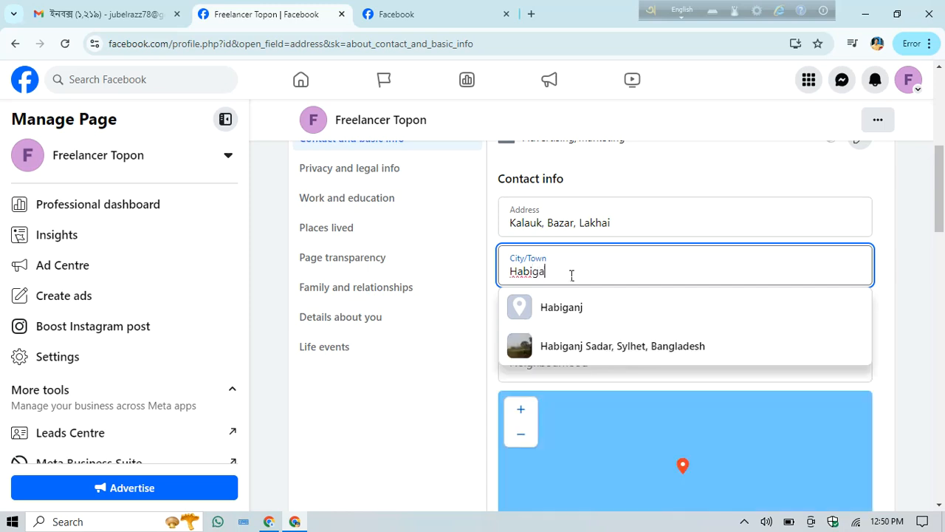
{"action": "left_click", "coordinate": [567, 308]}
Step: Enter the business's postcode, leave the neighbourhood blank, save the address and decline the browser's offer to store it
{"action": "left_click", "coordinate": [546, 317]}
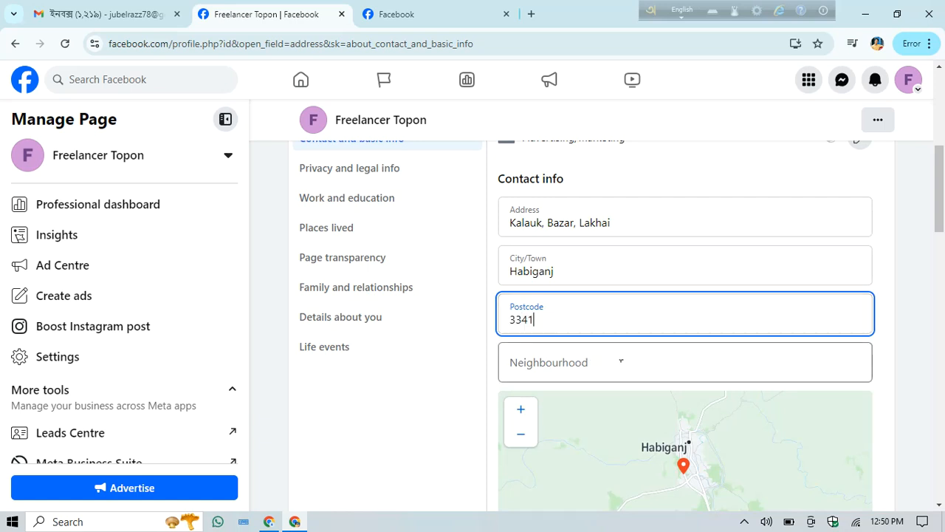
{"action": "left_click", "coordinate": [621, 361]}
{"action": "scroll", "coordinate": [755, 392], "scroll_direction": "down", "scroll_amount": 1}
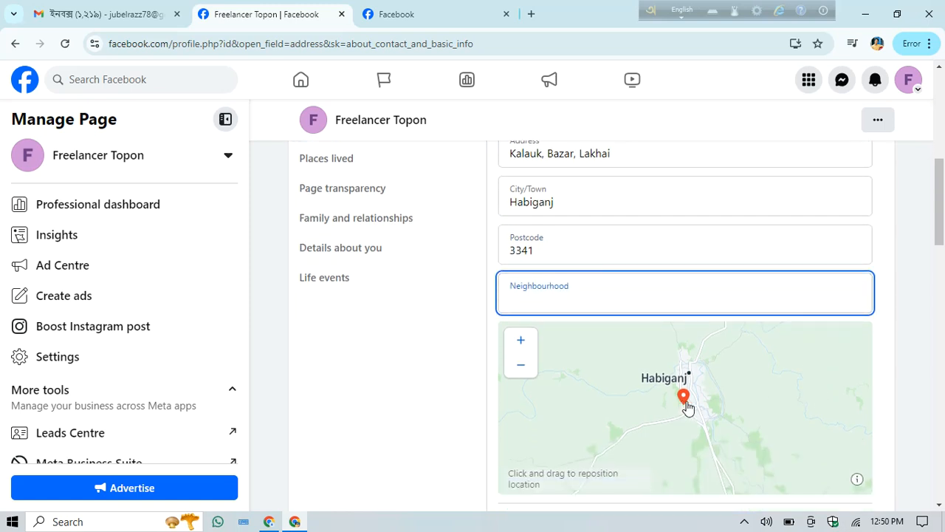
{"action": "scroll", "coordinate": [914, 407], "scroll_direction": "down", "scroll_amount": 1}
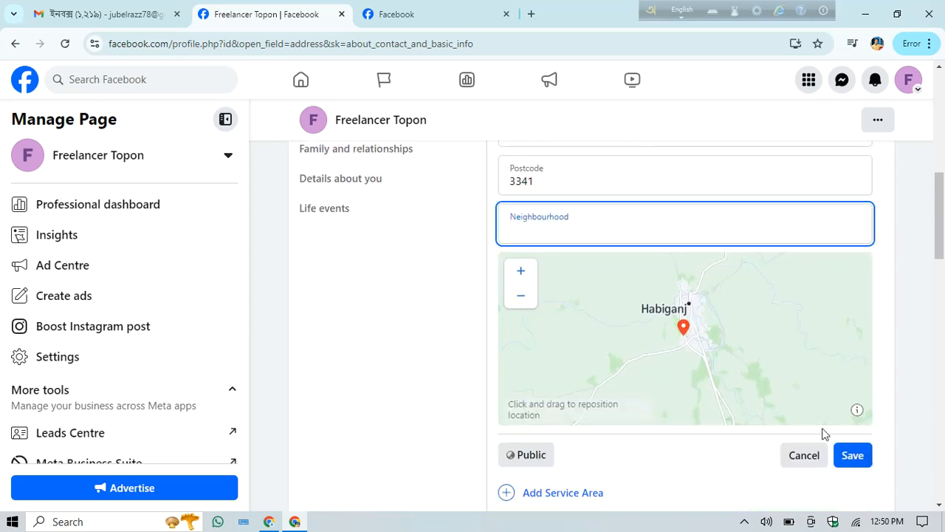
{"action": "left_click", "coordinate": [565, 190]}
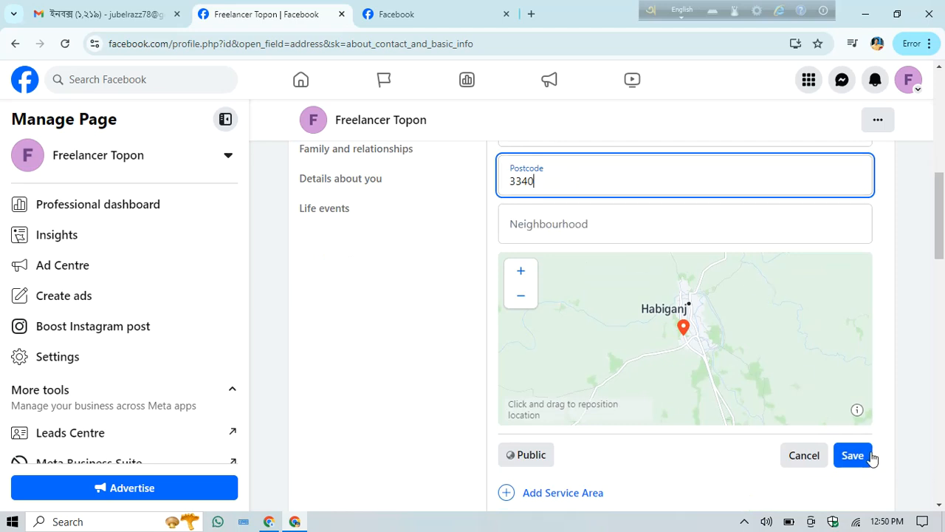
{"action": "scroll", "coordinate": [862, 444], "scroll_direction": "down", "scroll_amount": 2}
{"action": "left_click", "coordinate": [854, 317]}
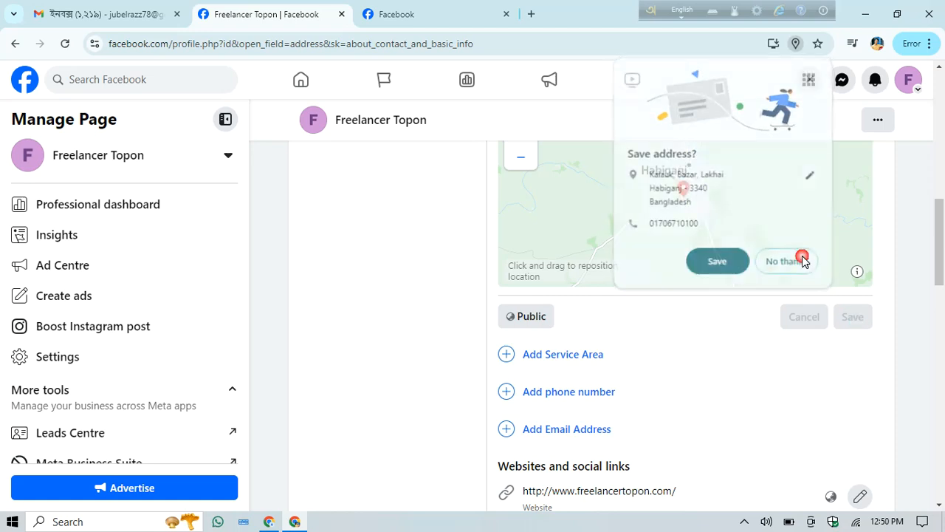
{"action": "left_click", "coordinate": [799, 263]}
Step: Return to the Page setup checklist and open the business hours for editing
{"action": "scroll", "coordinate": [699, 357], "scroll_direction": "up", "scroll_amount": 2}
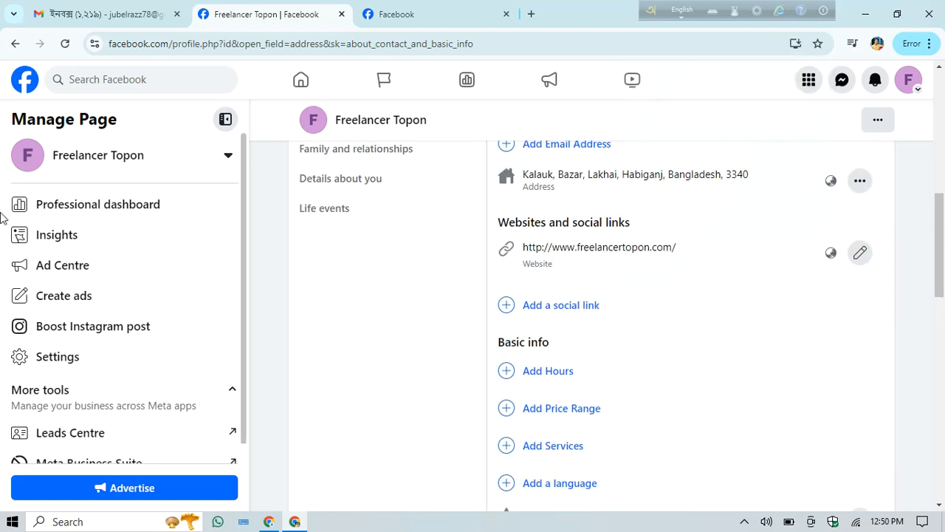
{"action": "left_click", "coordinate": [72, 203]}
{"action": "scroll", "coordinate": [167, 399], "scroll_direction": "down", "scroll_amount": 10}
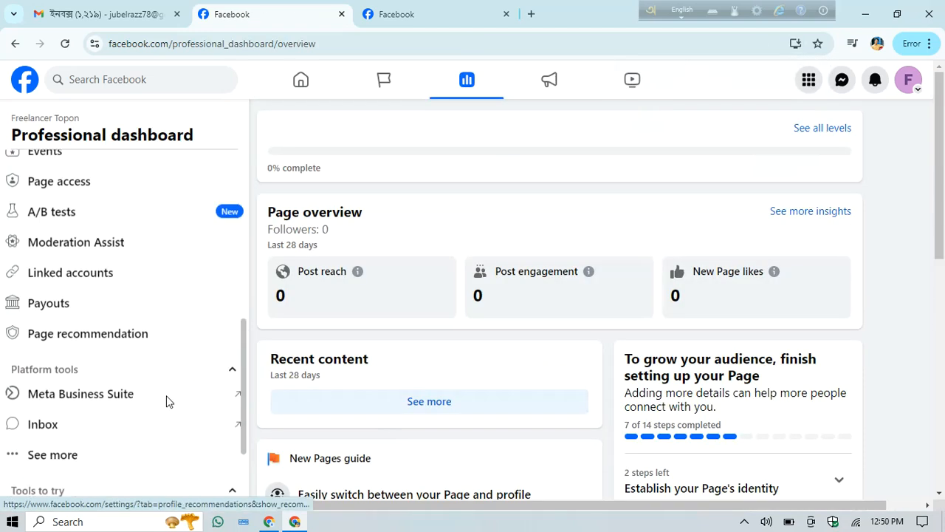
{"action": "left_click", "coordinate": [139, 418]}
{"action": "scroll", "coordinate": [344, 359], "scroll_direction": "down", "scroll_amount": 2}
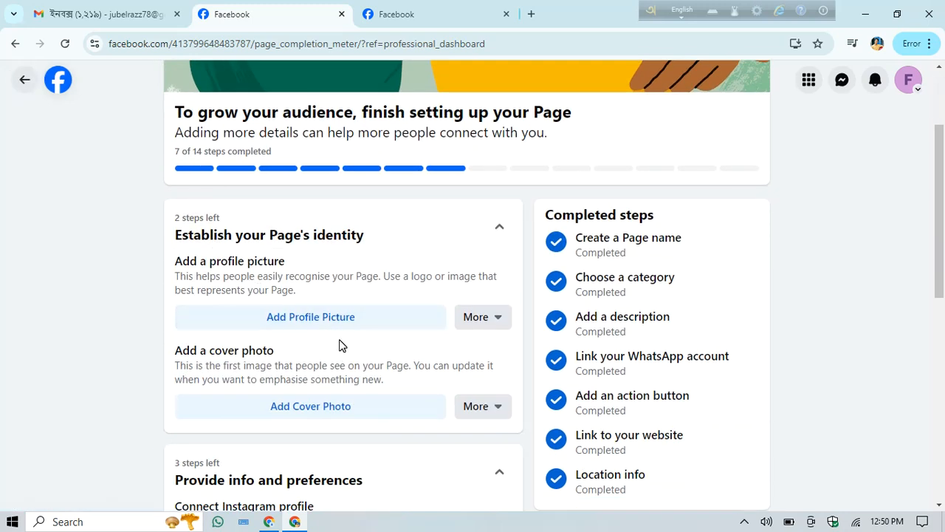
{"action": "scroll", "coordinate": [340, 347], "scroll_direction": "down", "scroll_amount": 5}
{"action": "left_click", "coordinate": [349, 300]}
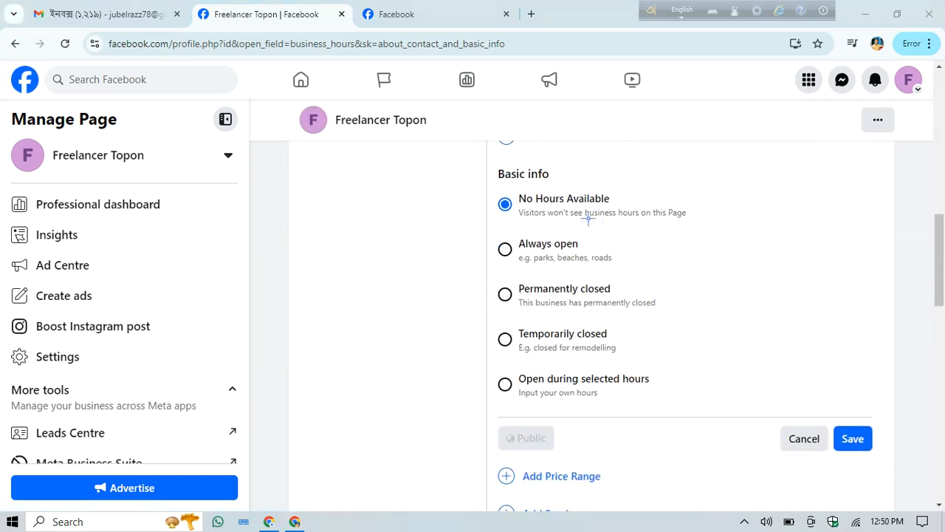
{"action": "mouse_move", "coordinate": [506, 193]}
{"action": "left_mouse_down"}
{"action": "mouse_move", "coordinate": [527, 223]}
{"action": "mouse_move", "coordinate": [712, 253]}
{"action": "mouse_move", "coordinate": [717, 236]}
{"action": "left_mouse_up"}
{"action": "left_click", "coordinate": [899, 327]}
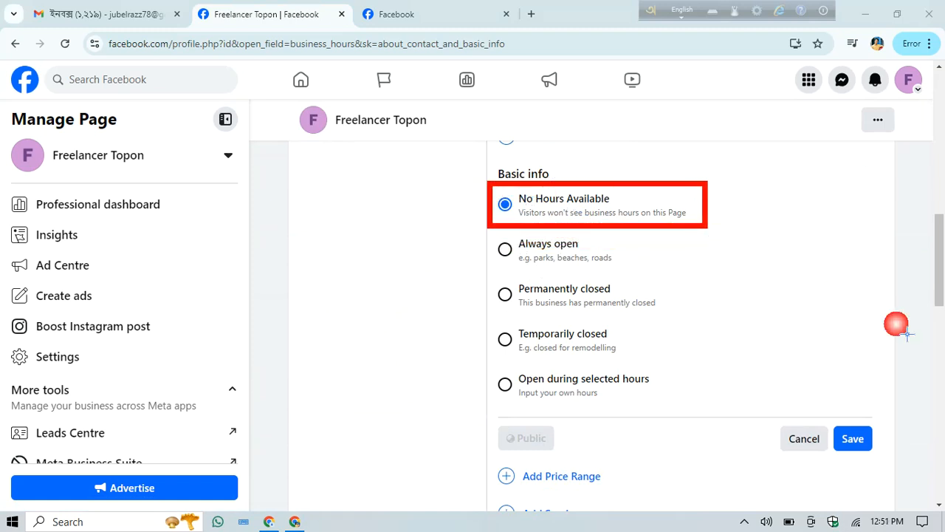
{"action": "left_click", "coordinate": [910, 385]}
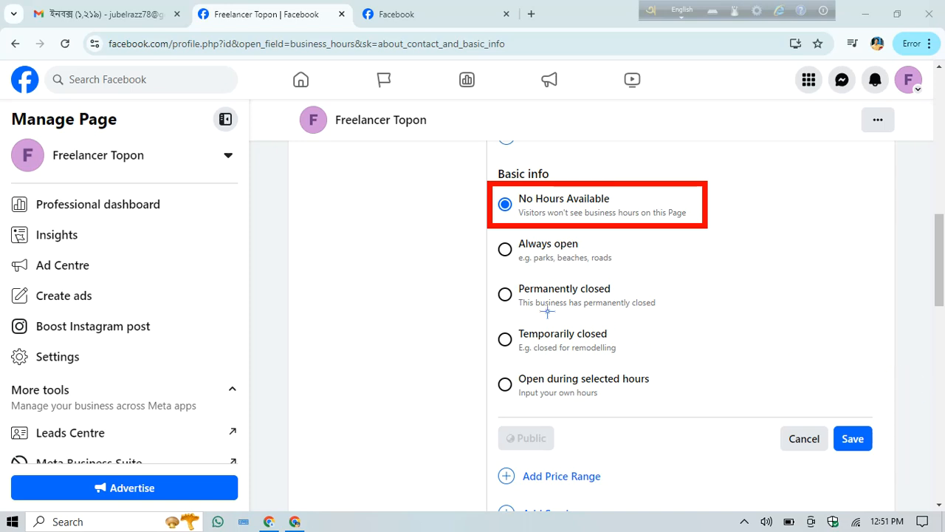
{"action": "mouse_move", "coordinate": [499, 239]}
{"action": "left_mouse_down"}
{"action": "mouse_move", "coordinate": [650, 281]}
{"action": "mouse_move", "coordinate": [643, 277]}
{"action": "left_mouse_up"}
{"action": "left_click", "coordinate": [451, 297]}
{"action": "mouse_move", "coordinate": [498, 282]}
{"action": "left_mouse_down"}
{"action": "mouse_move", "coordinate": [666, 333]}
{"action": "mouse_move", "coordinate": [680, 322]}
{"action": "left_mouse_up"}
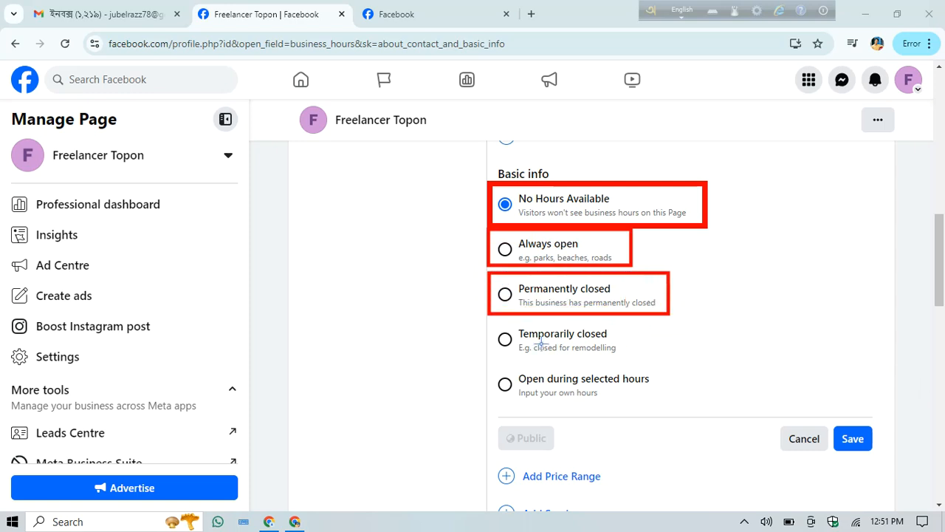
{"action": "left_click_drag", "start_coordinate": [500, 329], "coordinate": [650, 368]}
{"action": "mouse_move", "coordinate": [499, 375]}
{"action": "left_mouse_down"}
{"action": "mouse_move", "coordinate": [621, 415]}
{"action": "mouse_move", "coordinate": [699, 417]}
{"action": "left_mouse_up"}
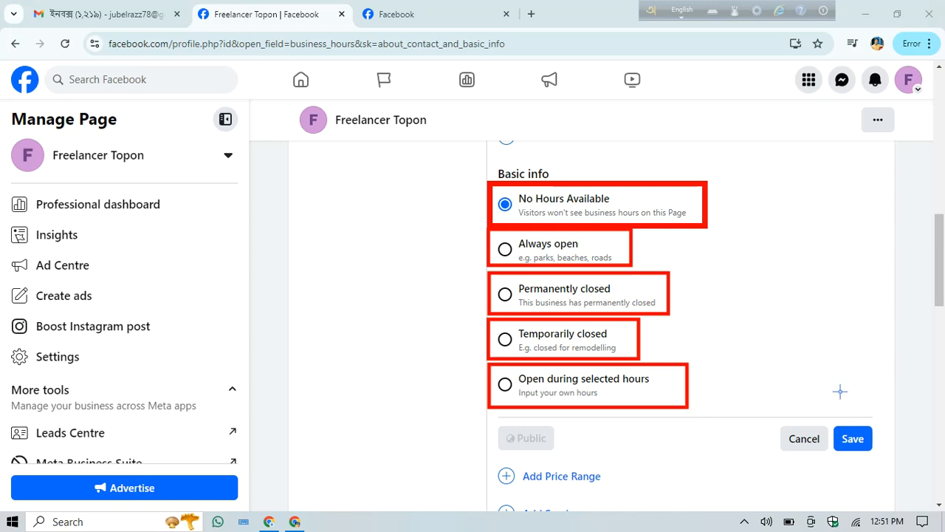
{"action": "left_click_drag", "start_coordinate": [746, 260], "coordinate": [608, 256]}
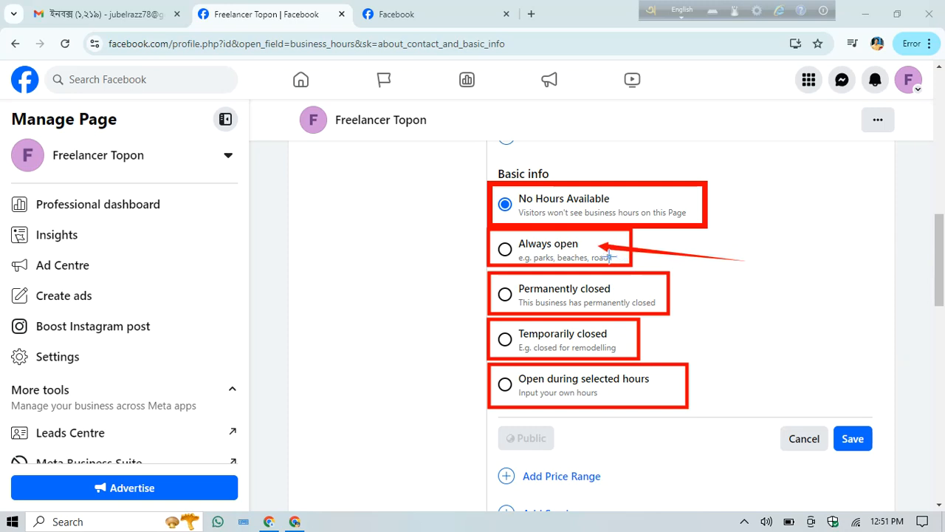
{"action": "left_click_drag", "start_coordinate": [805, 347], "coordinate": [673, 403]}
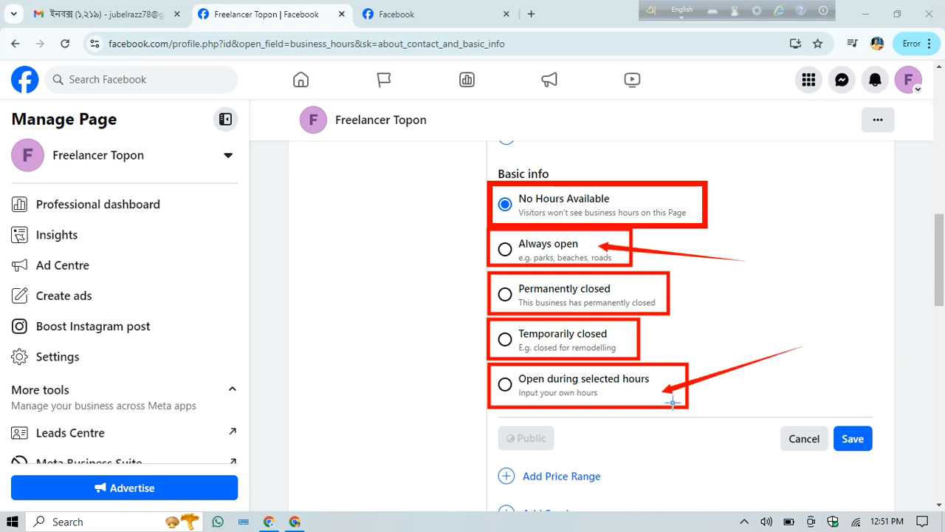
{"action": "left_click", "coordinate": [927, 441]}
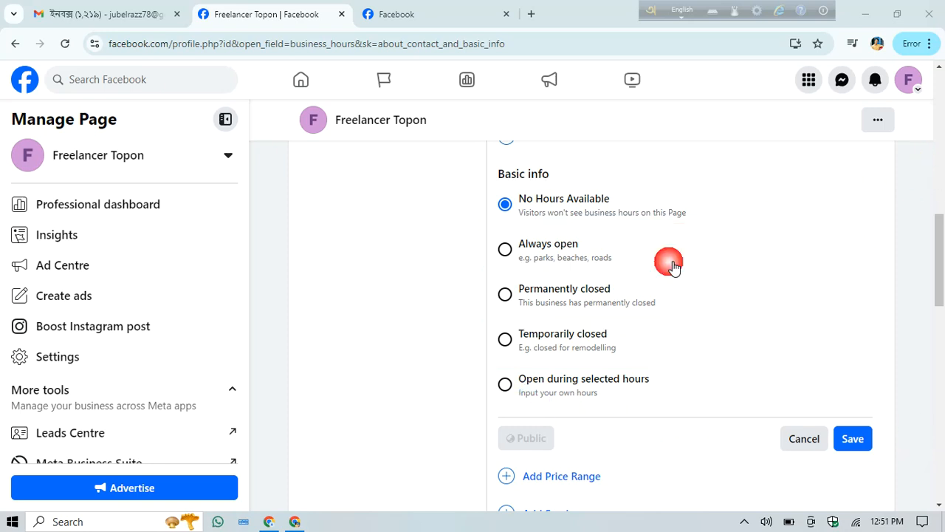
Step: Choose Open during selected hours and look over the opening and closing time fields for each weekday
{"action": "left_click", "coordinate": [504, 384]}
{"action": "scroll", "coordinate": [627, 347], "scroll_direction": "down", "scroll_amount": 2}
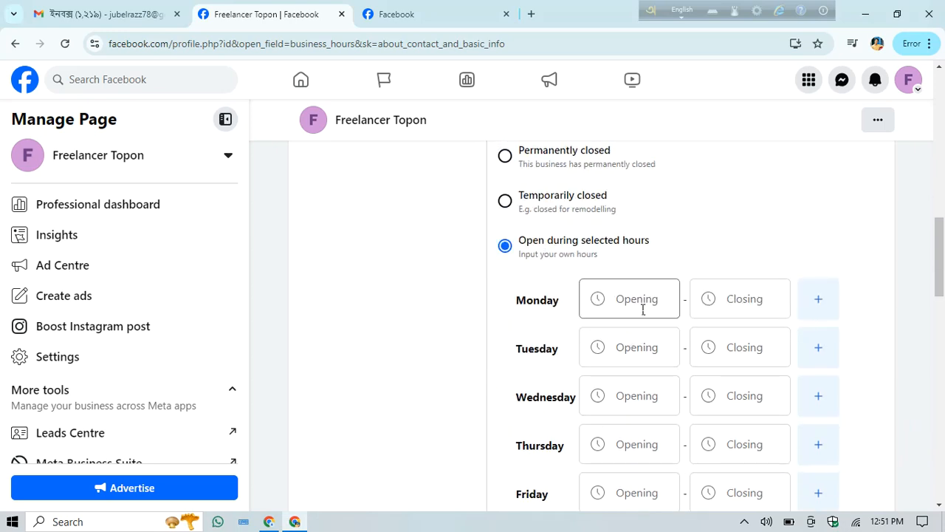
{"action": "scroll", "coordinate": [740, 312], "scroll_direction": "down", "scroll_amount": 2}
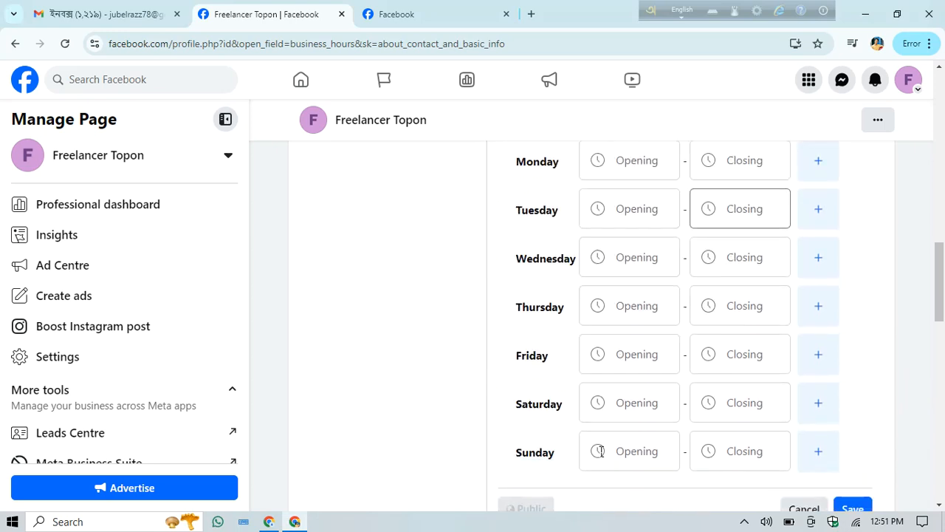
{"action": "scroll", "coordinate": [635, 329], "scroll_direction": "up", "scroll_amount": 3}
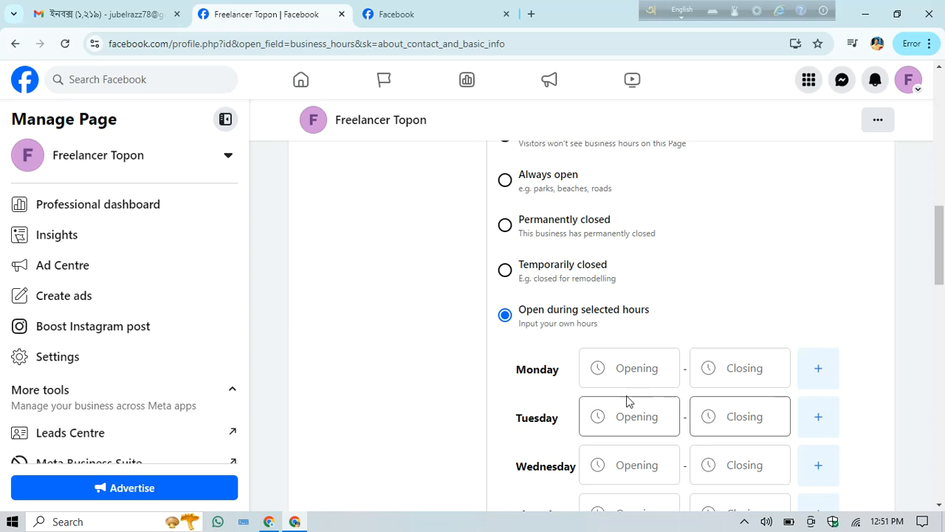
{"action": "scroll", "coordinate": [734, 389], "scroll_direction": "down", "scroll_amount": 3}
{"action": "scroll", "coordinate": [728, 425], "scroll_direction": "up", "scroll_amount": 3}
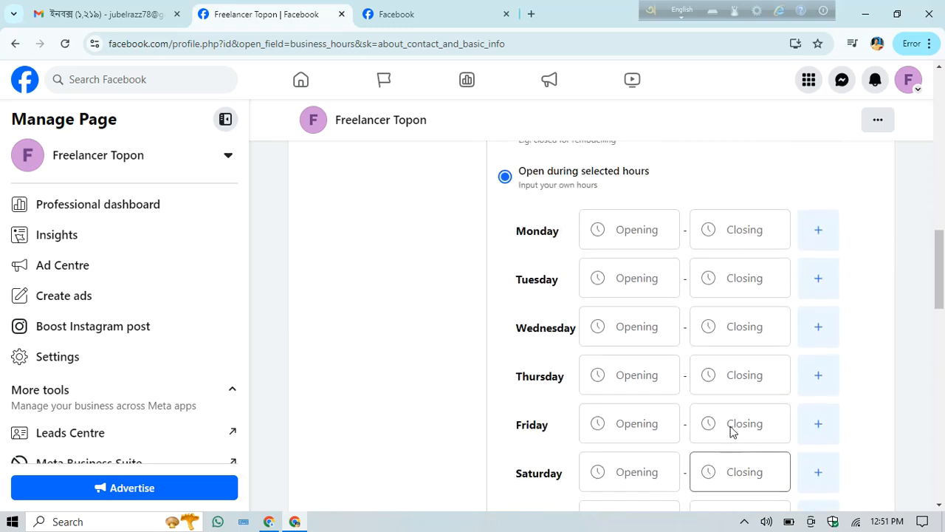
{"action": "scroll", "coordinate": [547, 250], "scroll_direction": "up", "scroll_amount": 1}
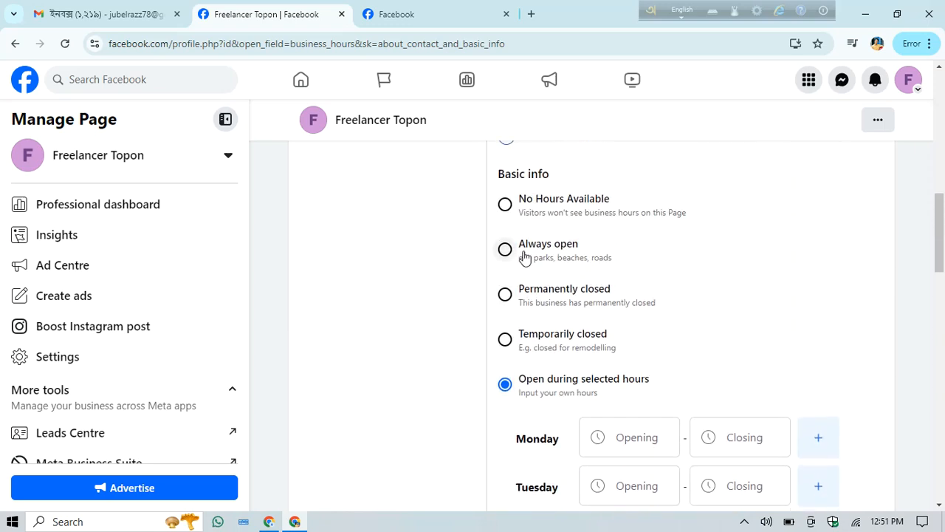
Step: Set the business hours to Always open, save them and return to the Page setup checklist
{"action": "left_click", "coordinate": [509, 251]}
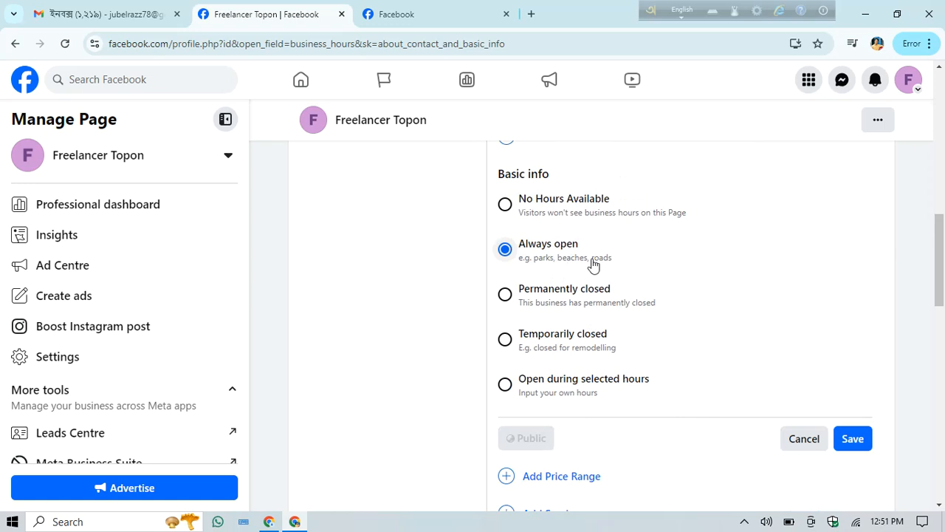
{"action": "left_click", "coordinate": [854, 439]}
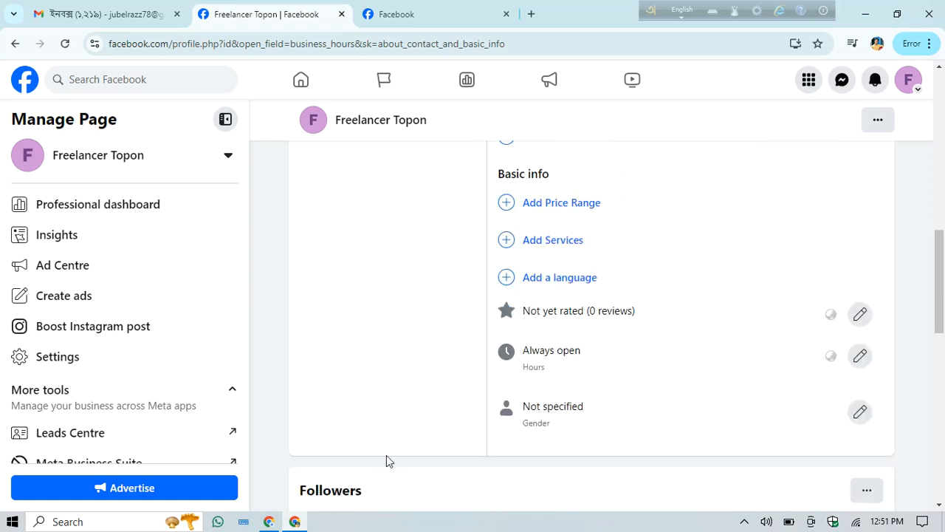
{"action": "left_click", "coordinate": [157, 206]}
{"action": "scroll", "coordinate": [158, 295], "scroll_direction": "down", "scroll_amount": 5}
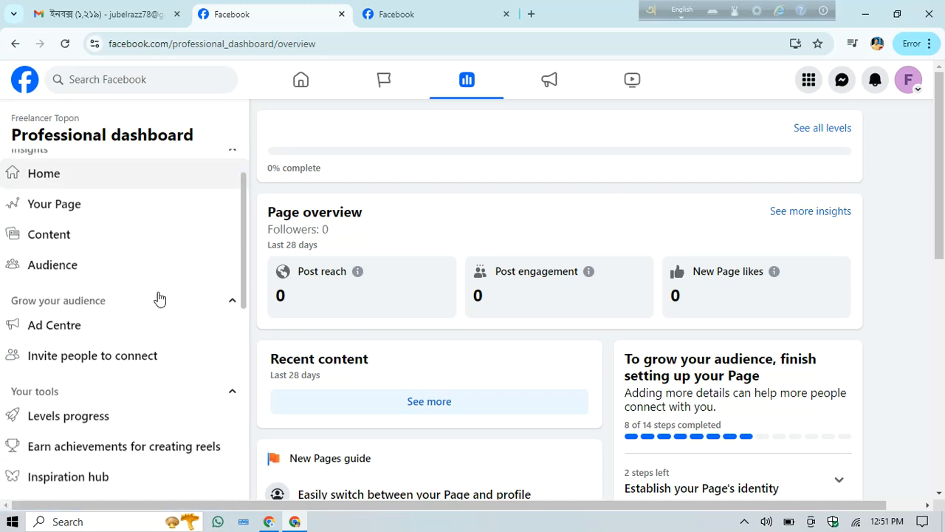
{"action": "left_click", "coordinate": [122, 426]}
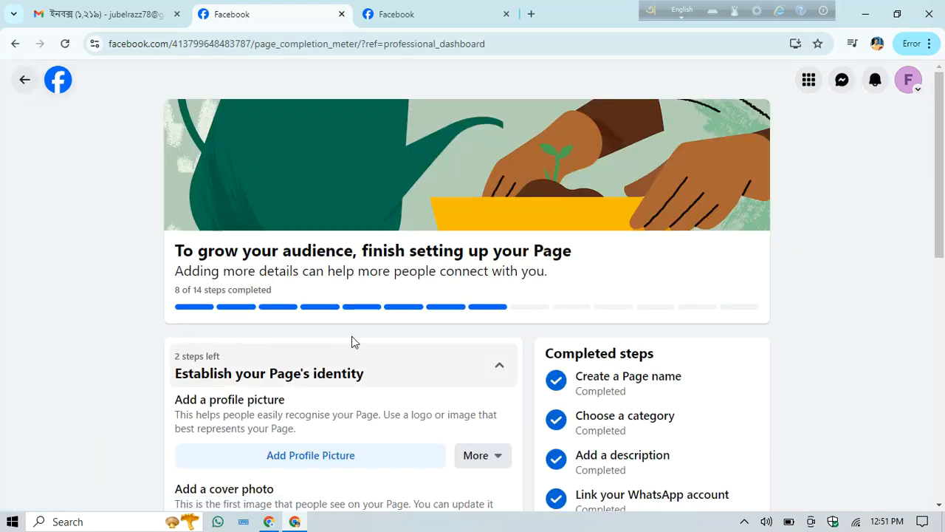
Step: Open the phone number task and set the country code to Bangladesh (BD+880)
{"action": "scroll", "coordinate": [364, 344], "scroll_direction": "down", "scroll_amount": 6}
{"action": "left_click", "coordinate": [330, 367]}
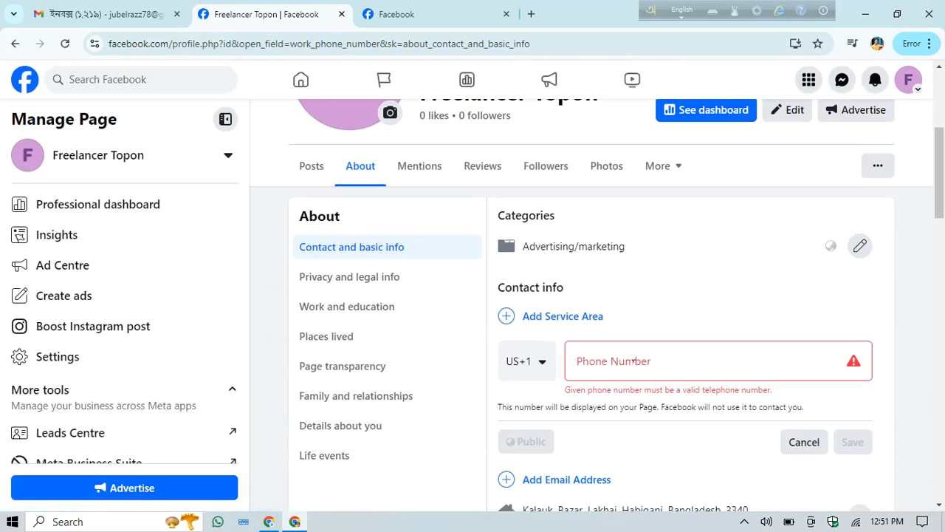
{"action": "left_click", "coordinate": [541, 362]}
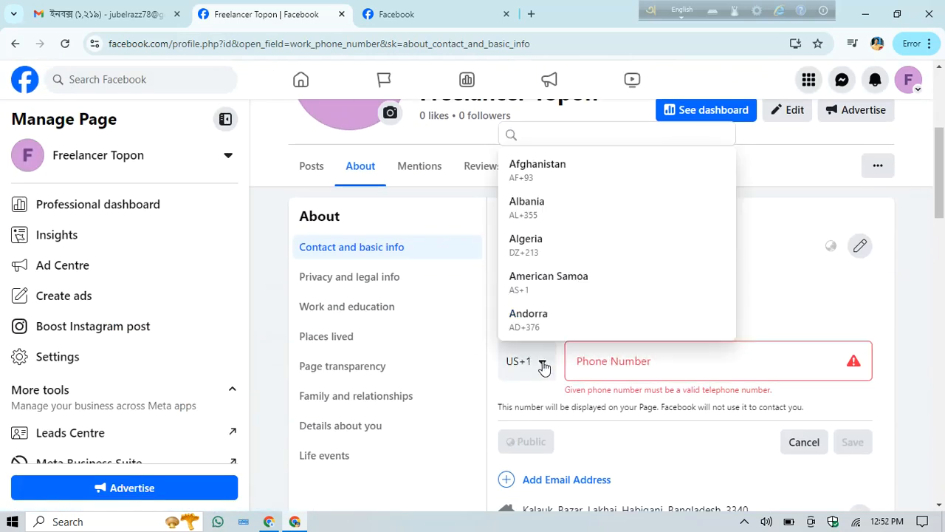
{"action": "scroll", "coordinate": [557, 291], "scroll_direction": "down", "scroll_amount": 4}
{"action": "scroll", "coordinate": [557, 291], "scroll_direction": "down", "scroll_amount": 4}
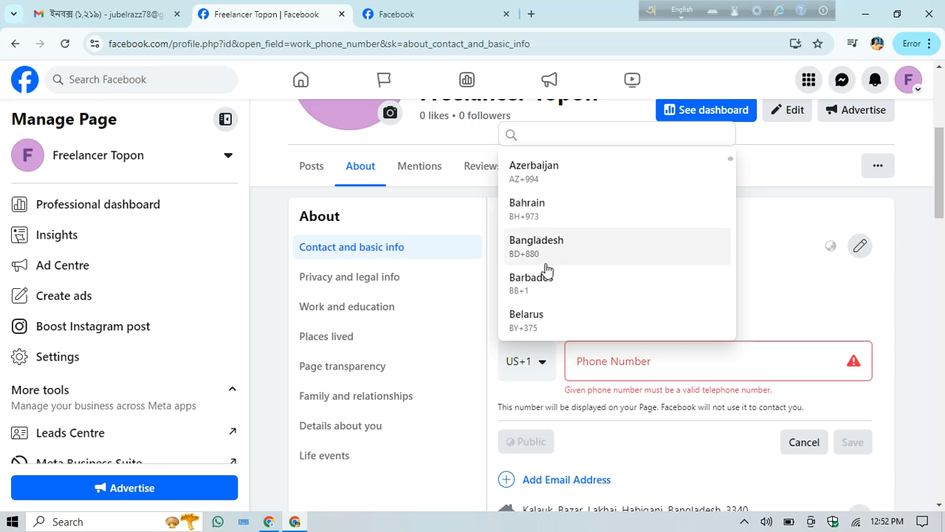
{"action": "left_click", "coordinate": [546, 240]}
Step: Enter the business's phone number in the Page's contact info and save it
{"action": "left_click", "coordinate": [613, 377]}
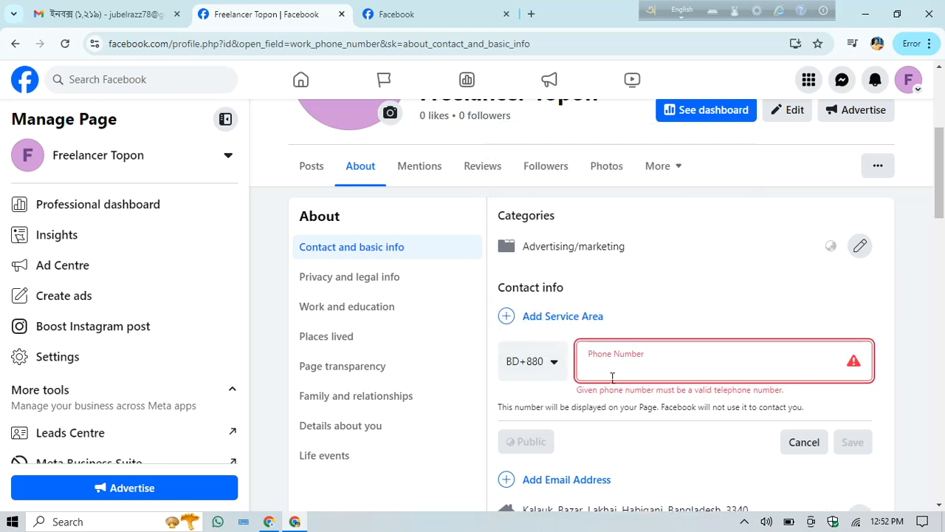
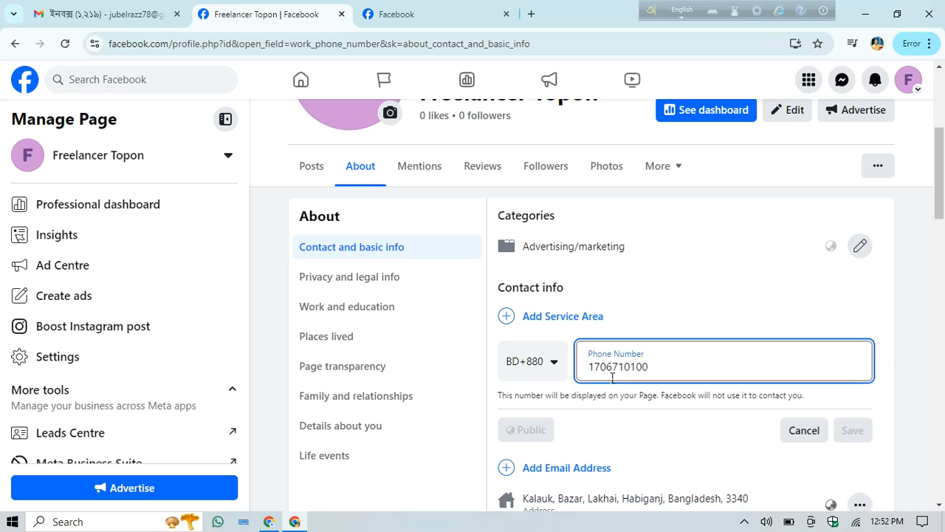
{"action": "left_click", "coordinate": [856, 430]}
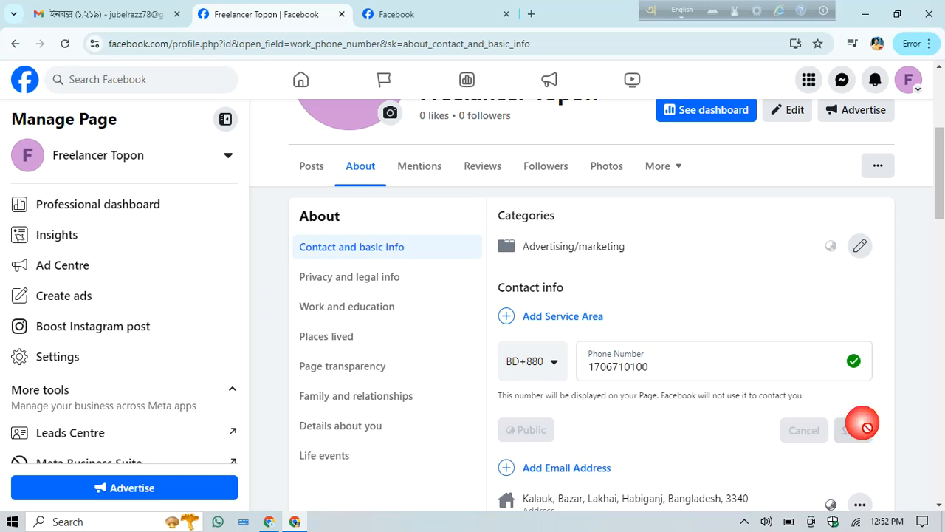
Step: Return to the Page setup checklist and start inviting friends to like the Page, switching into the personal profile
{"action": "left_click", "coordinate": [125, 212]}
{"action": "scroll", "coordinate": [122, 228], "scroll_direction": "down", "scroll_amount": 5}
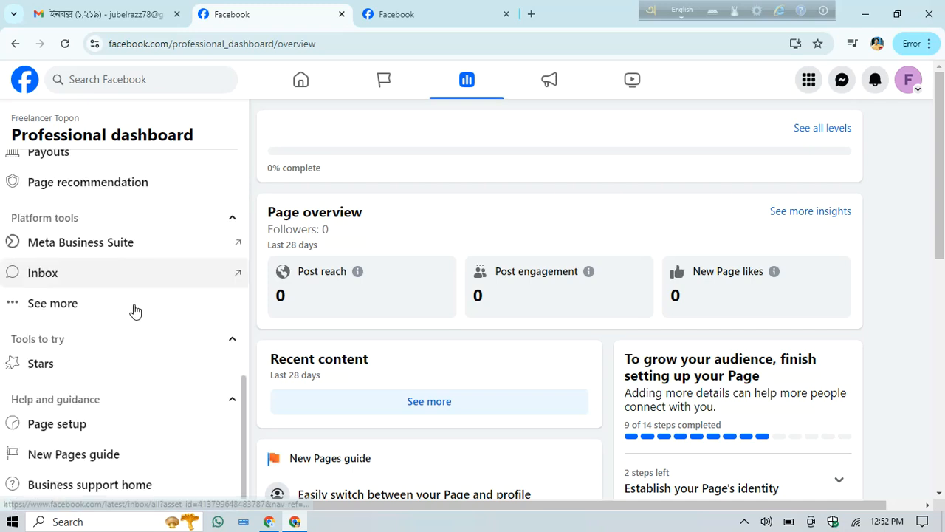
{"action": "left_click", "coordinate": [107, 417]}
{"action": "scroll", "coordinate": [348, 338], "scroll_direction": "down", "scroll_amount": 3}
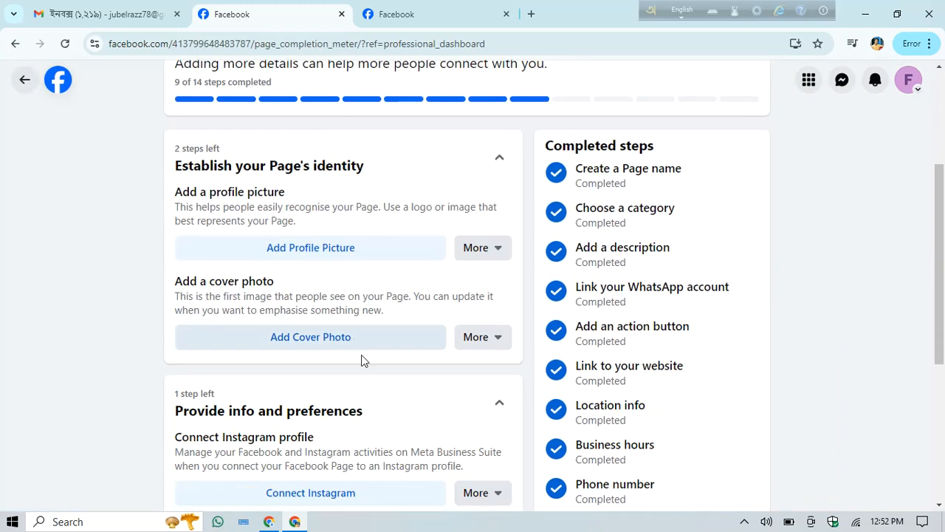
{"action": "scroll", "coordinate": [363, 358], "scroll_direction": "down", "scroll_amount": 4}
{"action": "scroll", "coordinate": [344, 379], "scroll_direction": "down", "scroll_amount": 1}
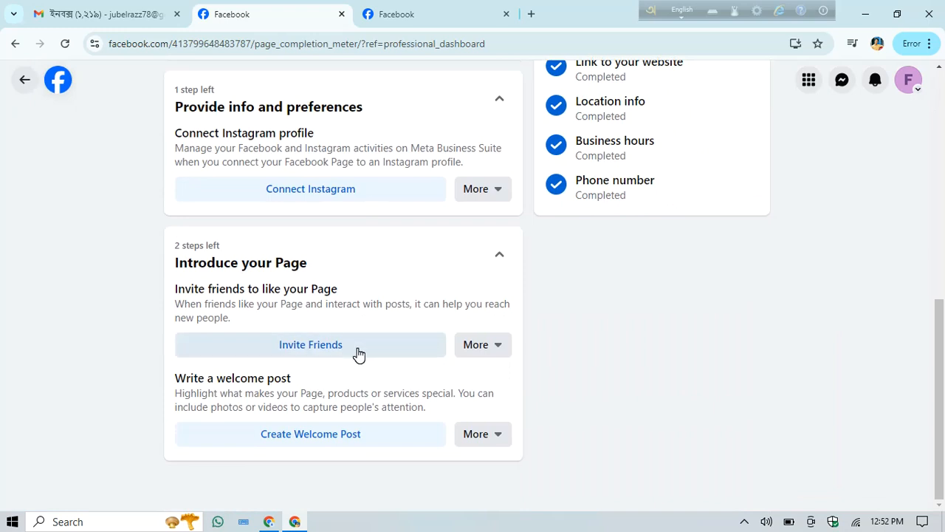
{"action": "left_click", "coordinate": [358, 353]}
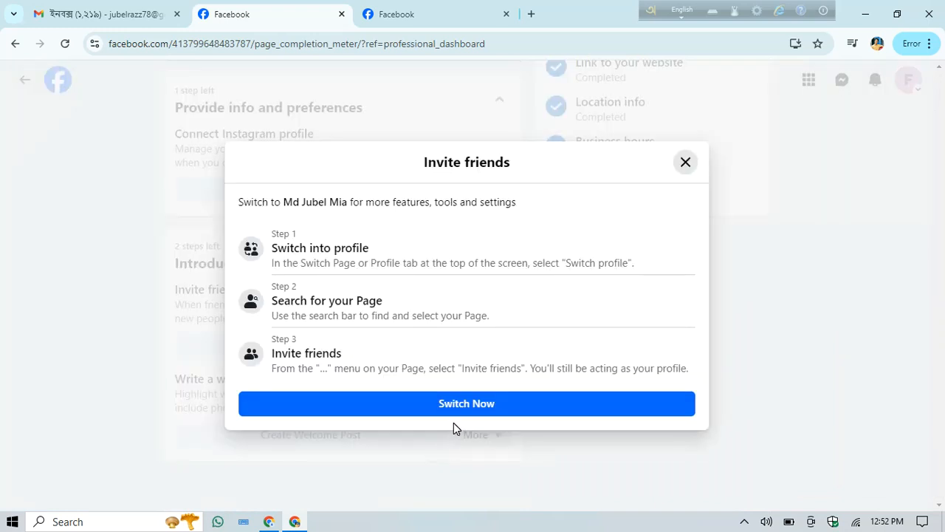
{"action": "left_click", "coordinate": [466, 404]}
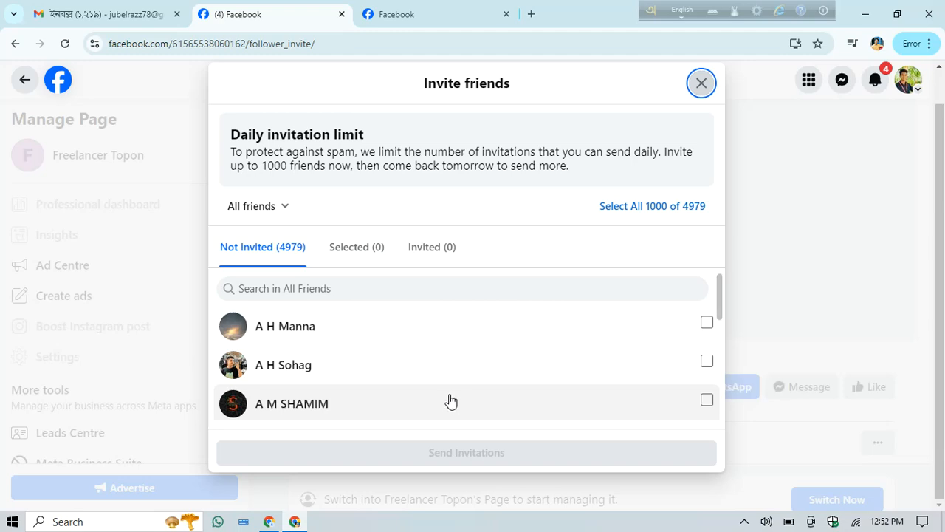
Step: Select a friend from the not-invited list and send the Page invitation
{"action": "scroll", "coordinate": [394, 344], "scroll_direction": "down", "scroll_amount": 1}
{"action": "scroll", "coordinate": [395, 344], "scroll_direction": "down", "scroll_amount": 3}
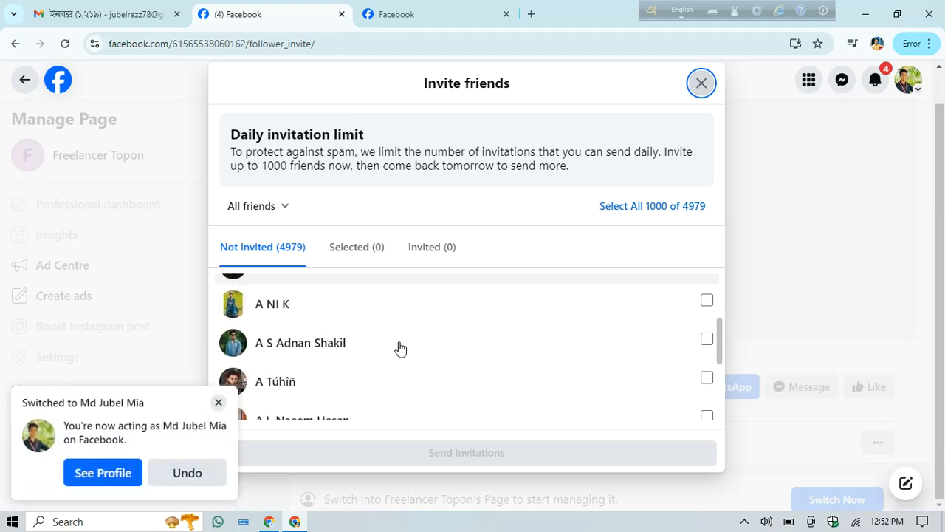
{"action": "scroll", "coordinate": [443, 348], "scroll_direction": "up", "scroll_amount": 2}
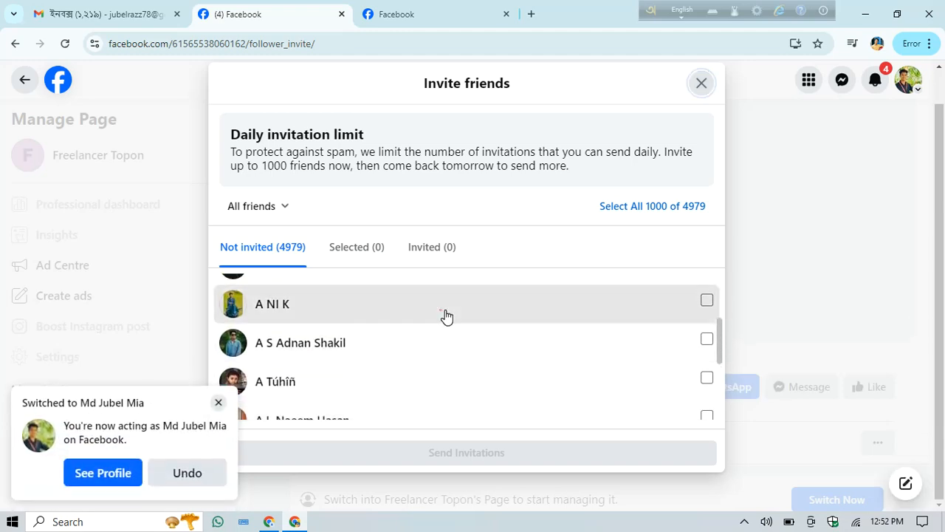
{"action": "left_click", "coordinate": [446, 310]}
{"action": "left_click", "coordinate": [605, 454]}
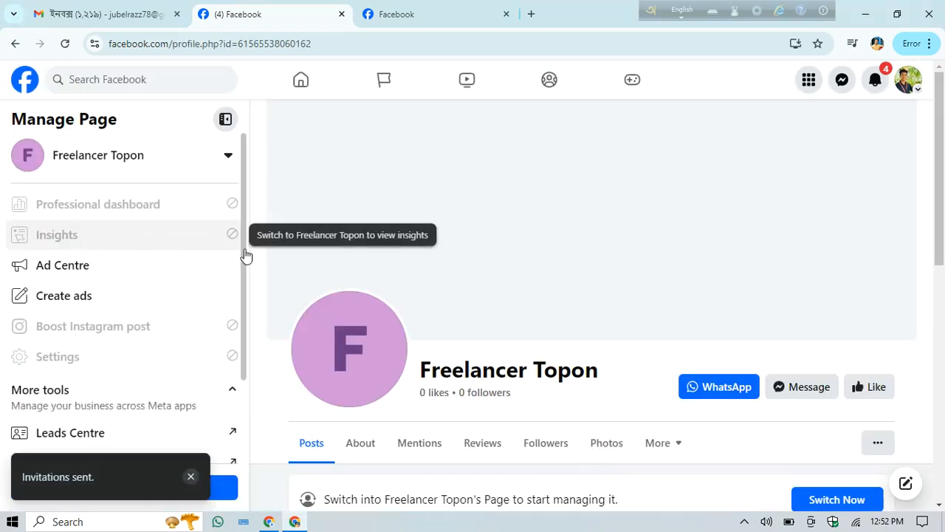
Step: Switch back into the Freelancer Topon Page and reopen its Page setup checklist
{"action": "scroll", "coordinate": [380, 313], "scroll_direction": "down", "scroll_amount": 1}
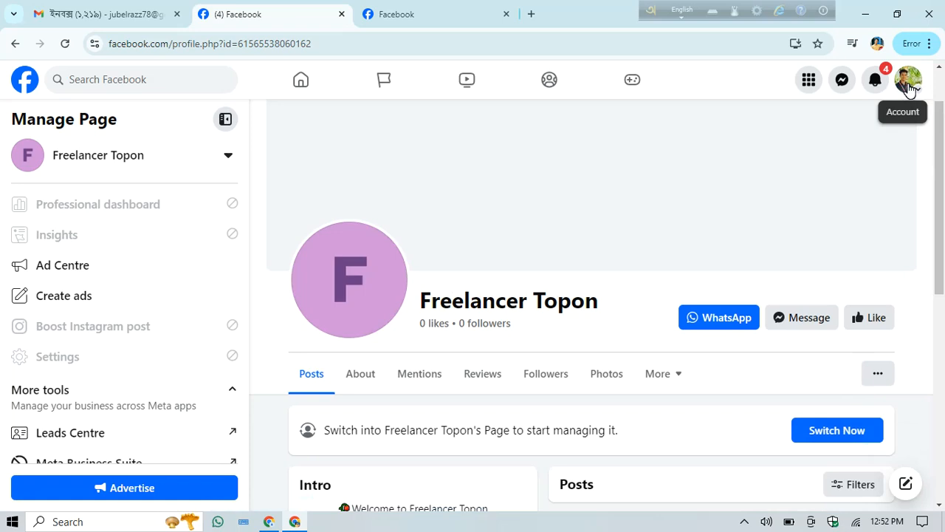
{"action": "left_click", "coordinate": [847, 439]}
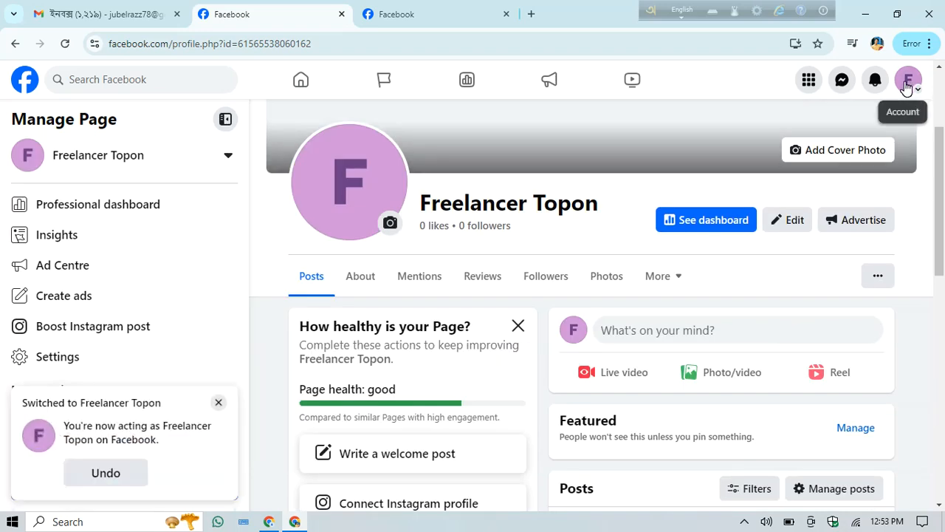
{"action": "left_click", "coordinate": [195, 213]}
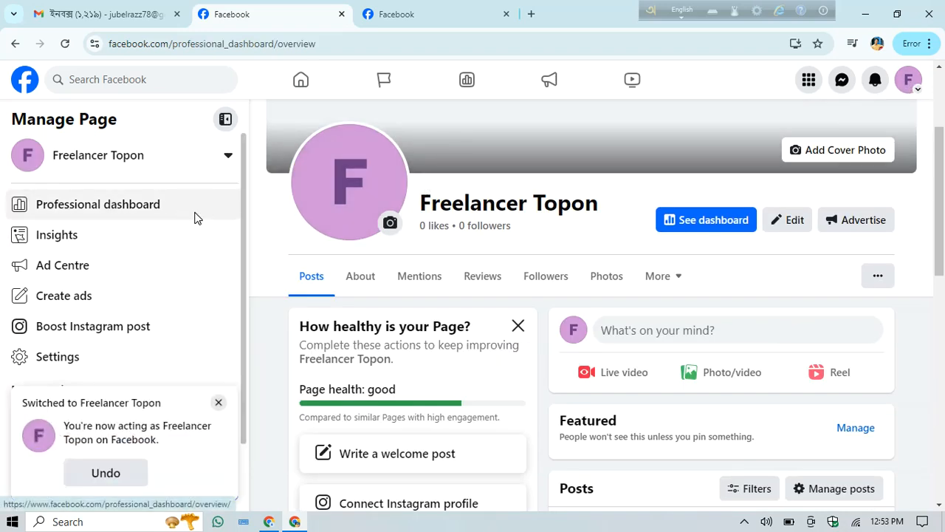
{"action": "left_click", "coordinate": [219, 391]}
{"action": "scroll", "coordinate": [114, 369], "scroll_direction": "down", "scroll_amount": 5}
{"action": "left_click", "coordinate": [111, 427]}
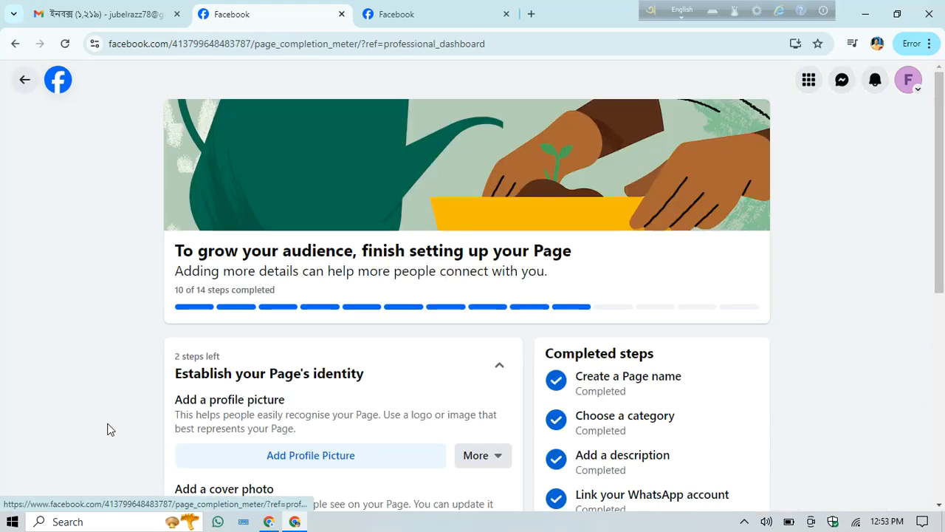
Step: Start the welcome post from the Page setup checklist and write 'Welcome To My Facebook Page "" Freelancer Topon ""'
{"action": "scroll", "coordinate": [285, 380], "scroll_direction": "down", "scroll_amount": 6}
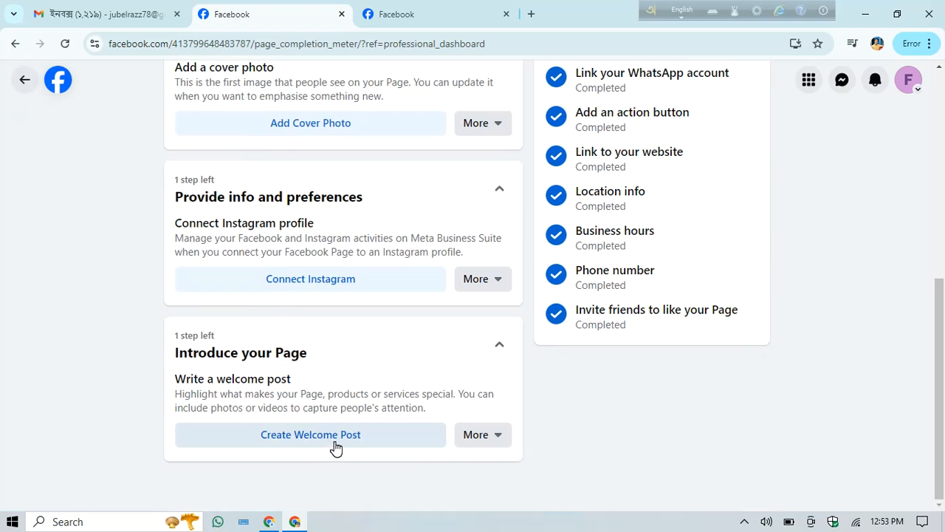
{"action": "left_click", "coordinate": [264, 436]}
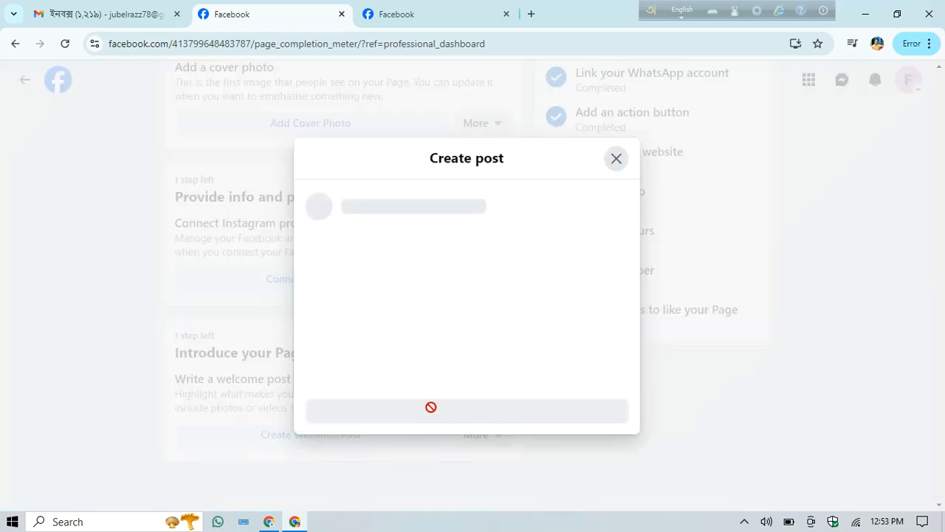
{"action": "left_click", "coordinate": [413, 254]}
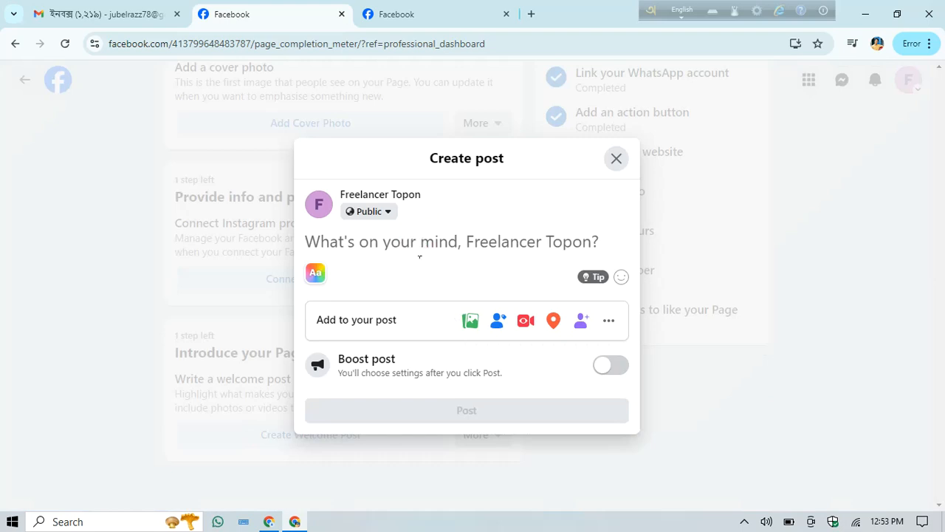
{"action": "type", "text": "Welcome "}
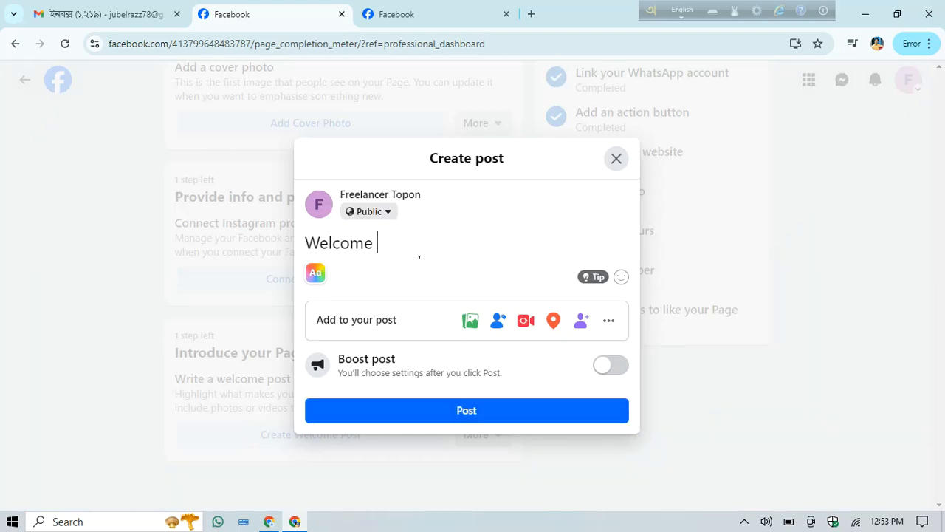
{"action": "type", "text": "To "}
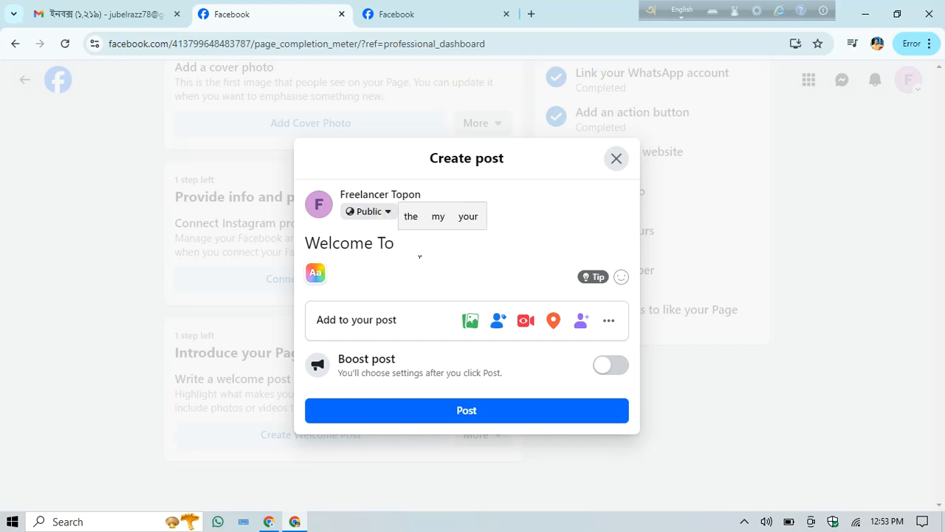
{"action": "type", "text": "My"}
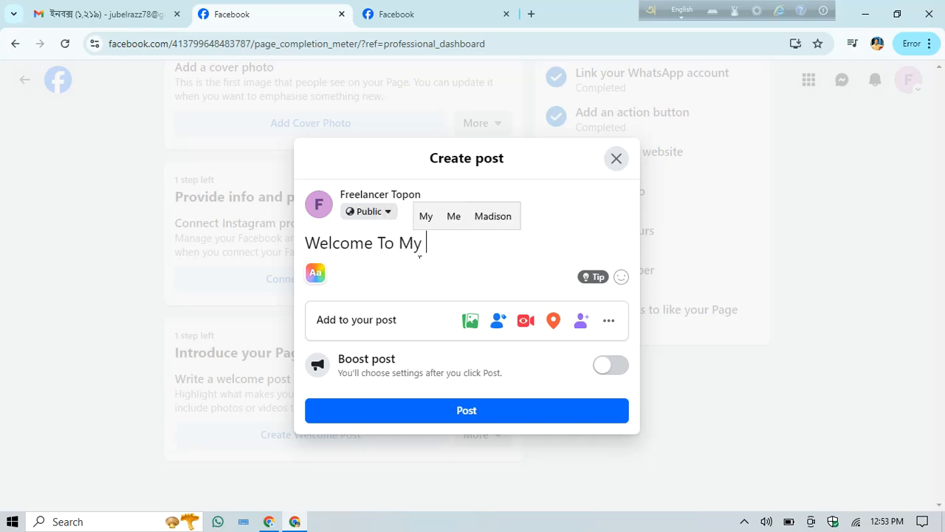
{"action": "type", "text": " Fac"}
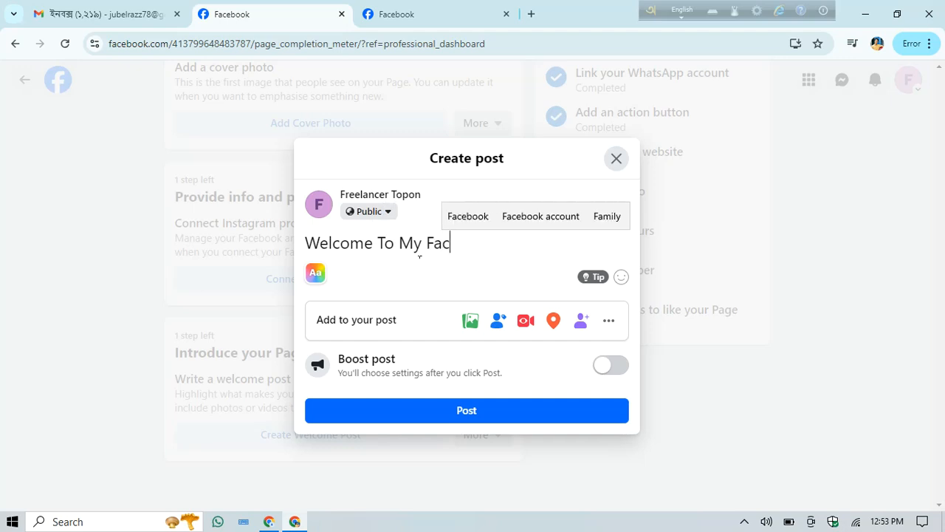
{"action": "type", "text": "ebook "}
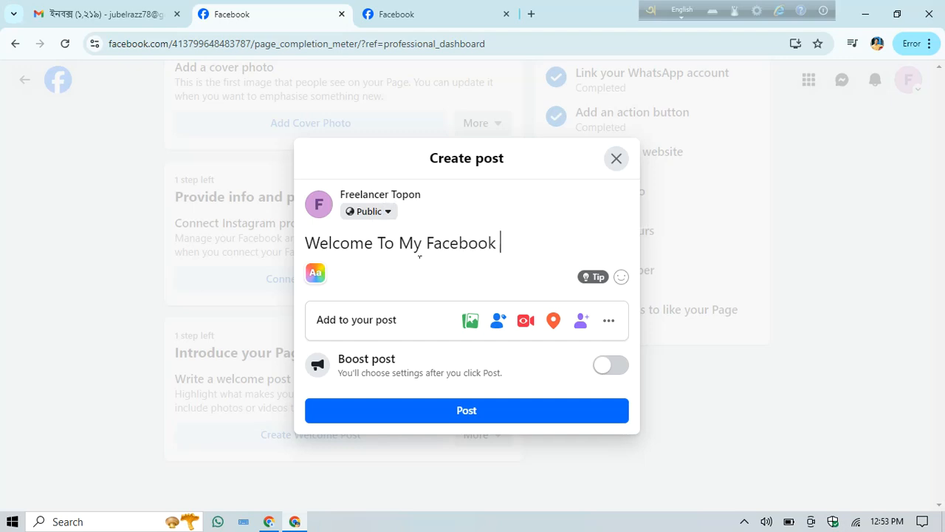
{"action": "type", "text": "Page"}
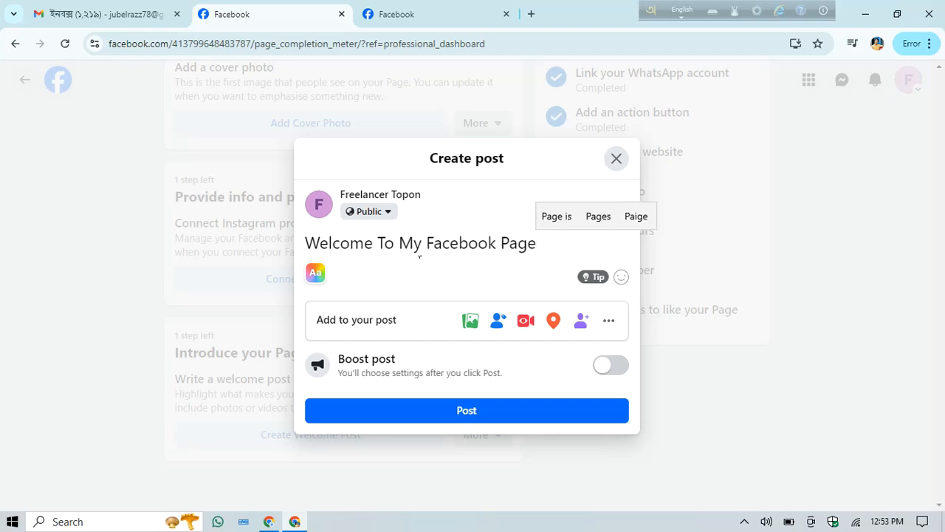
{"action": "type", "text": " \"\""}
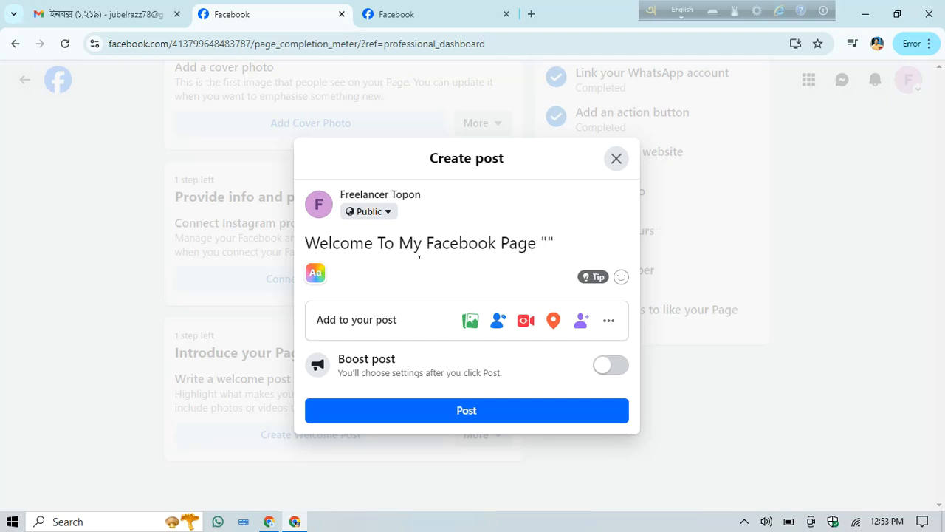
{"action": "type", "text": " Free"}
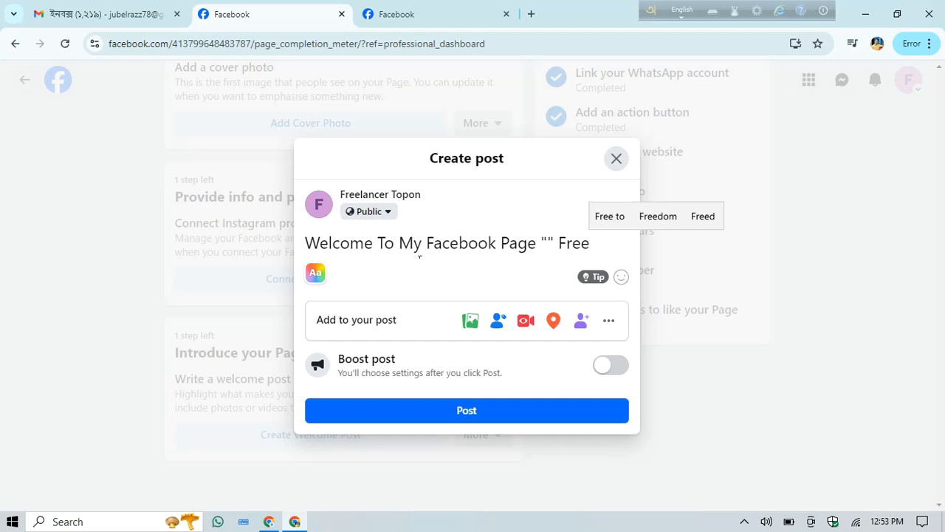
{"action": "type", "text": "lancer "}
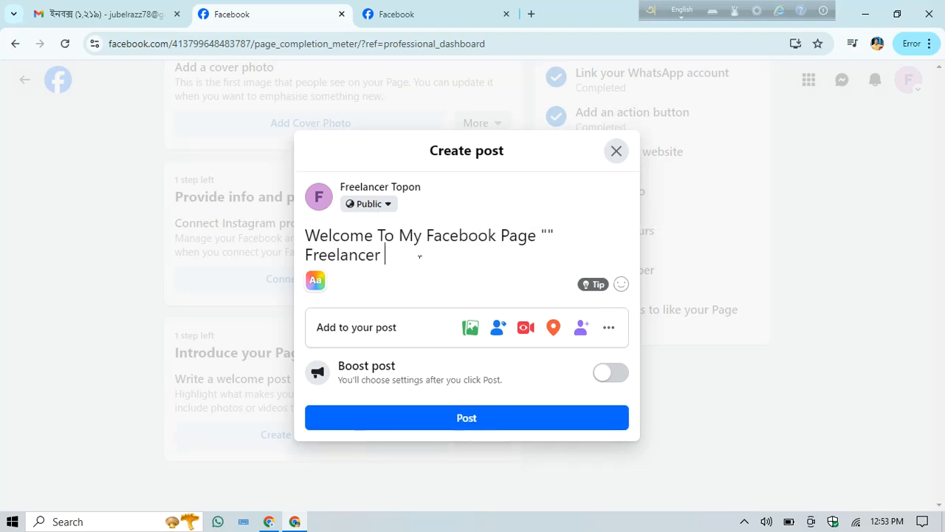
{"action": "type", "text": "Top"}
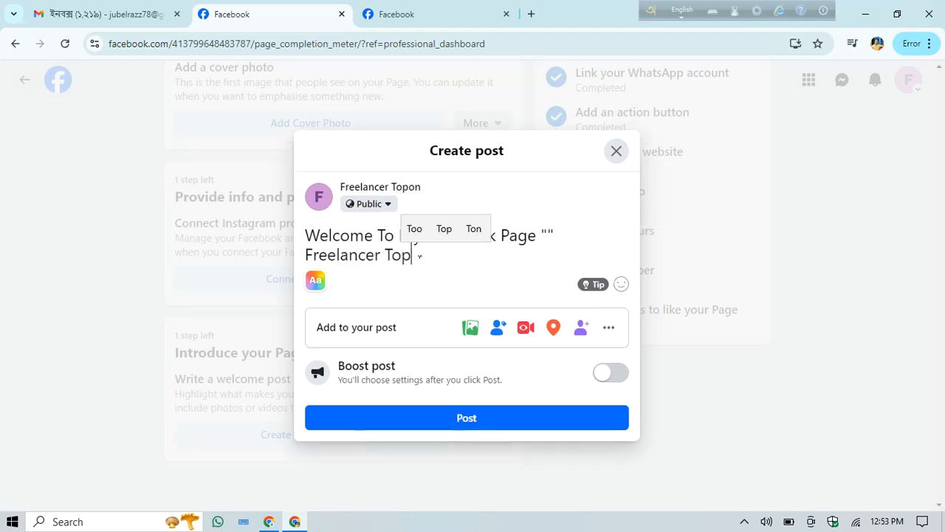
{"action": "type", "text": "on \""}
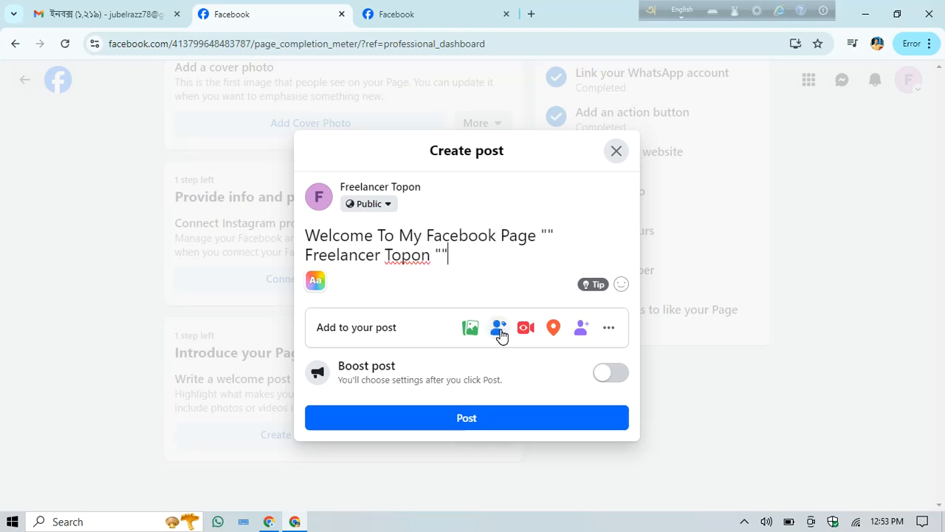
Step: Add two smiling-face-with-hearts emojis to the end of the post and publish it as the original post instead of an event
{"action": "left_click", "coordinate": [624, 287]}
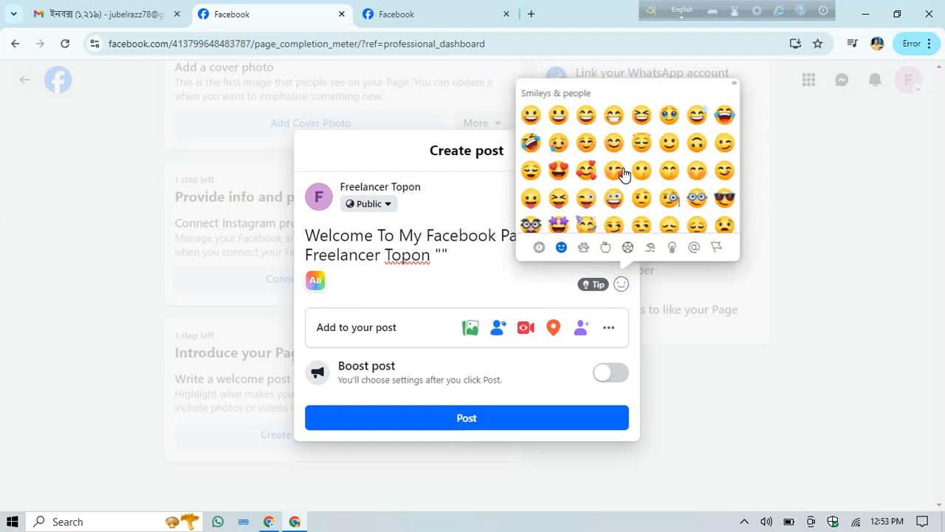
{"action": "left_click", "coordinate": [587, 171]}
{"action": "left_click", "coordinate": [587, 171]}
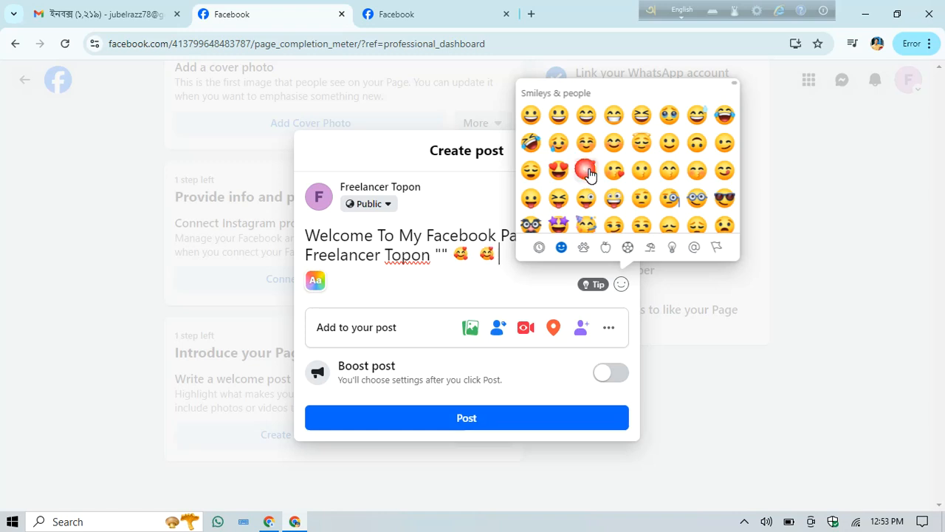
{"action": "left_click", "coordinate": [587, 415]}
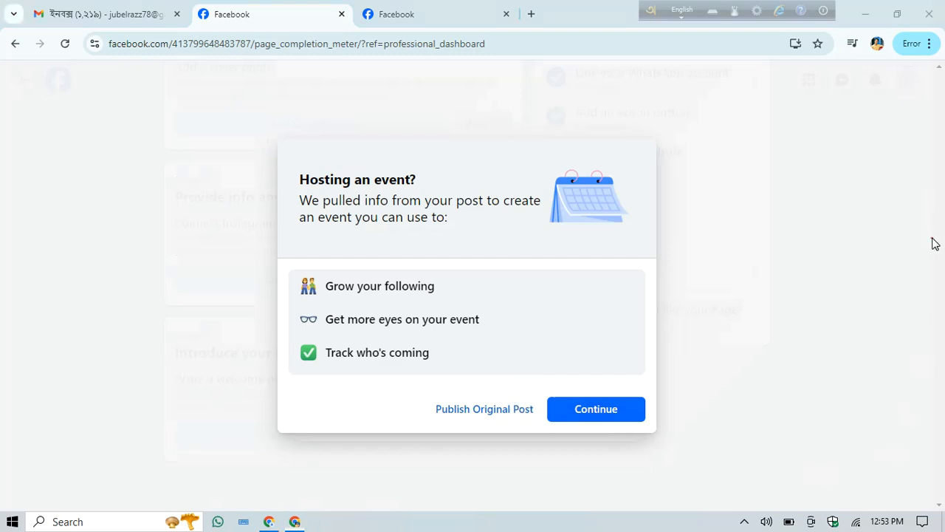
{"action": "mouse_move", "coordinate": [599, 352]}
{"action": "left_mouse_down"}
{"action": "mouse_move", "coordinate": [544, 388]}
{"action": "mouse_move", "coordinate": [477, 407]}
{"action": "left_mouse_up"}
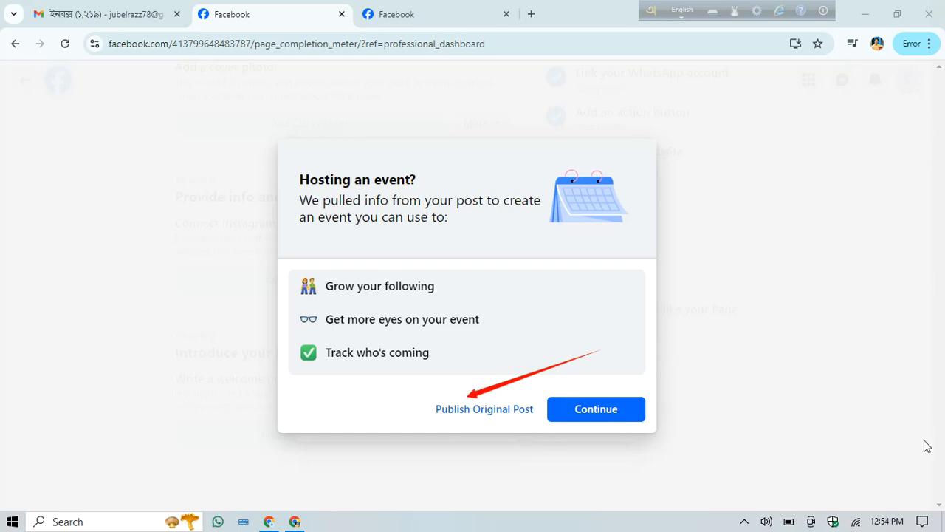
{"action": "left_click", "coordinate": [496, 409]}
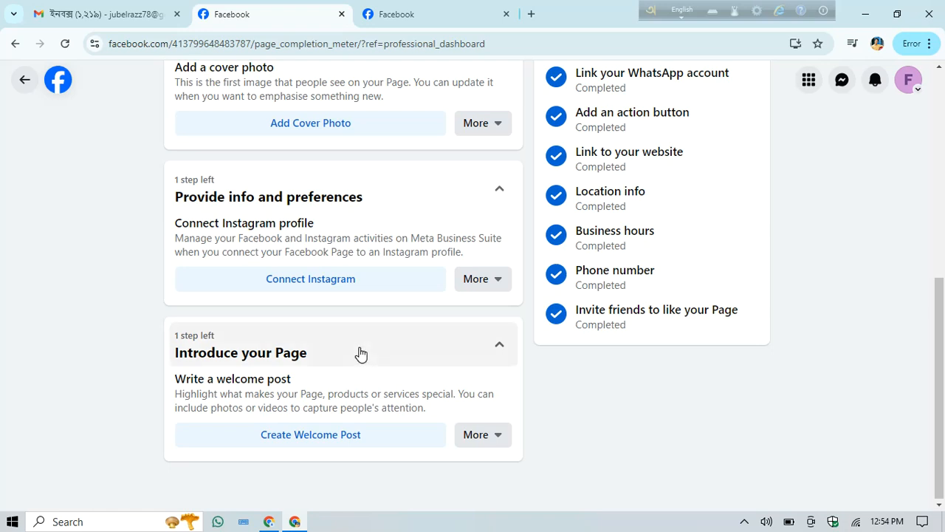
Step: Reload the Page setup checklist and review the completed and remaining steps
{"action": "left_click", "coordinate": [65, 46]}
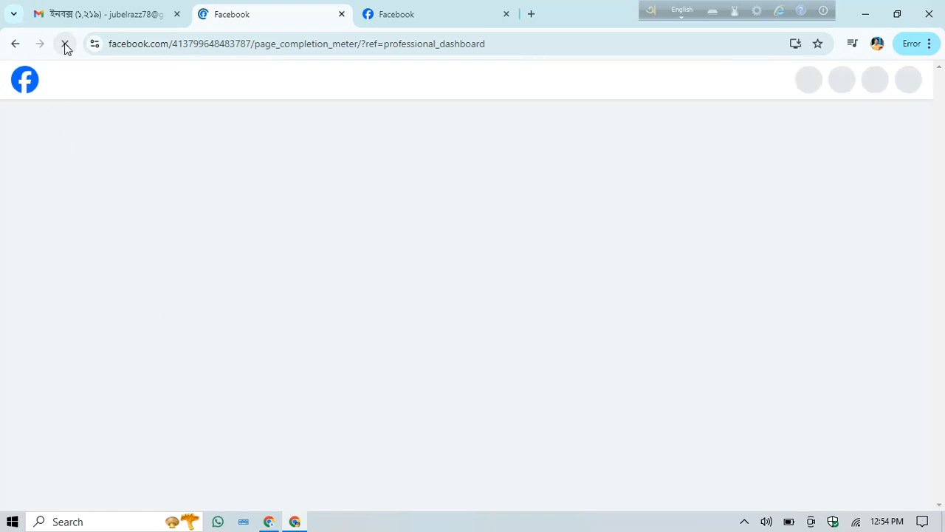
{"action": "scroll", "coordinate": [512, 369], "scroll_direction": "down", "scroll_amount": 5}
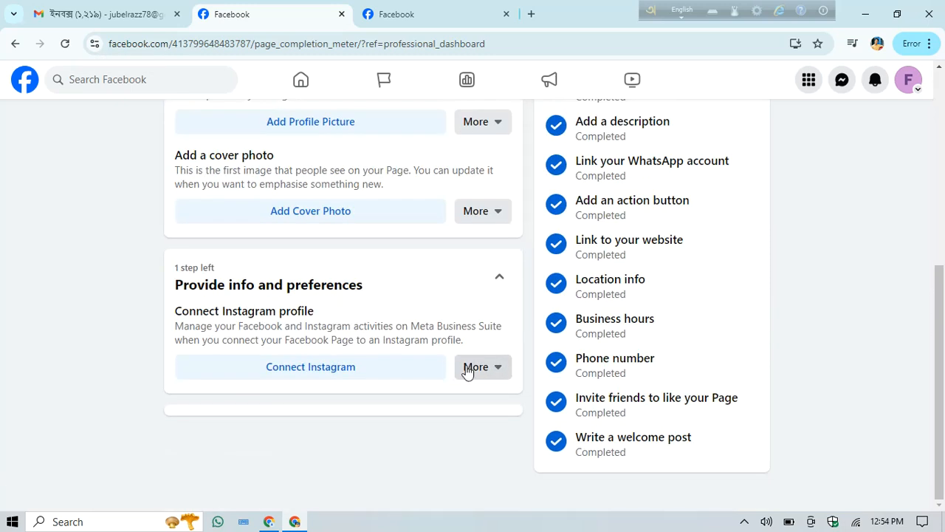
{"action": "scroll", "coordinate": [322, 244], "scroll_direction": "up", "scroll_amount": 2}
{"action": "scroll", "coordinate": [322, 244], "scroll_direction": "down", "scroll_amount": 2}
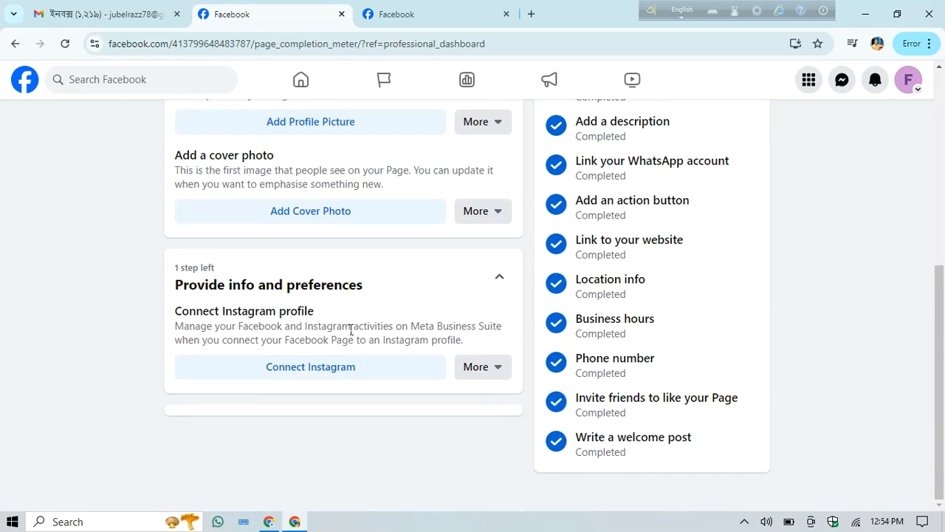
Step: Try to mark the Connect Instagram profile step as not applying to the Page, and reload the checklist to check the remaining steps
{"action": "left_click", "coordinate": [501, 369]}
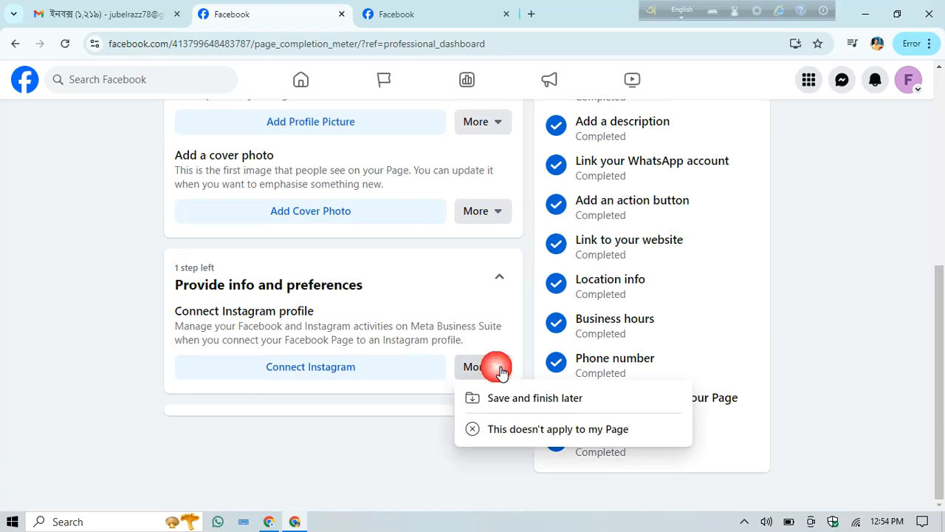
{"action": "left_click", "coordinate": [513, 430]}
{"action": "left_click", "coordinate": [65, 44]}
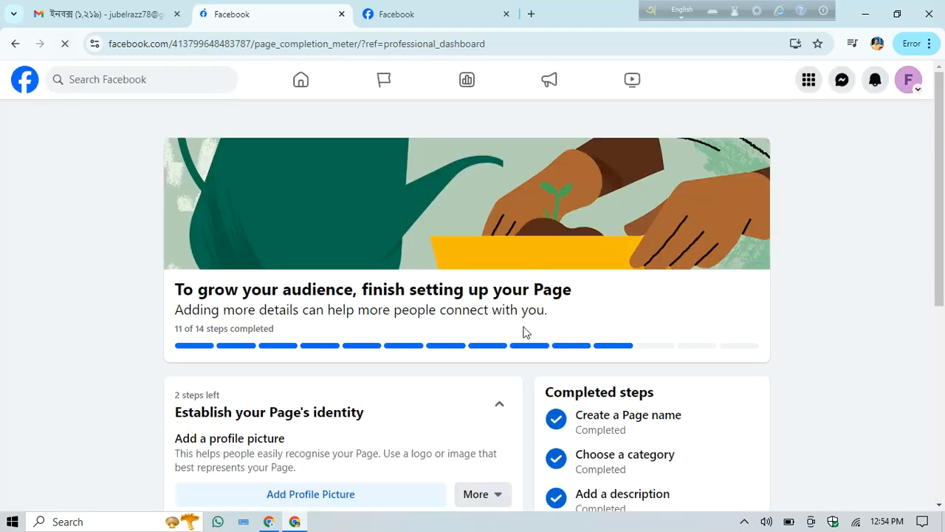
{"action": "scroll", "coordinate": [472, 275], "scroll_direction": "down", "scroll_amount": 5}
{"action": "left_click", "coordinate": [481, 368]}
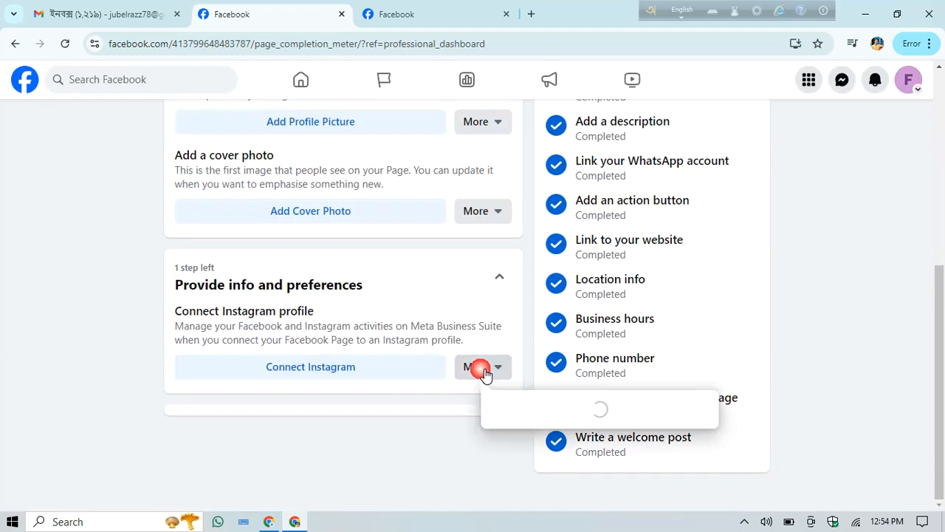
{"action": "left_click", "coordinate": [433, 450]}
{"action": "scroll", "coordinate": [432, 447], "scroll_direction": "up", "scroll_amount": 1}
{"action": "scroll", "coordinate": [431, 443], "scroll_direction": "up", "scroll_amount": 1}
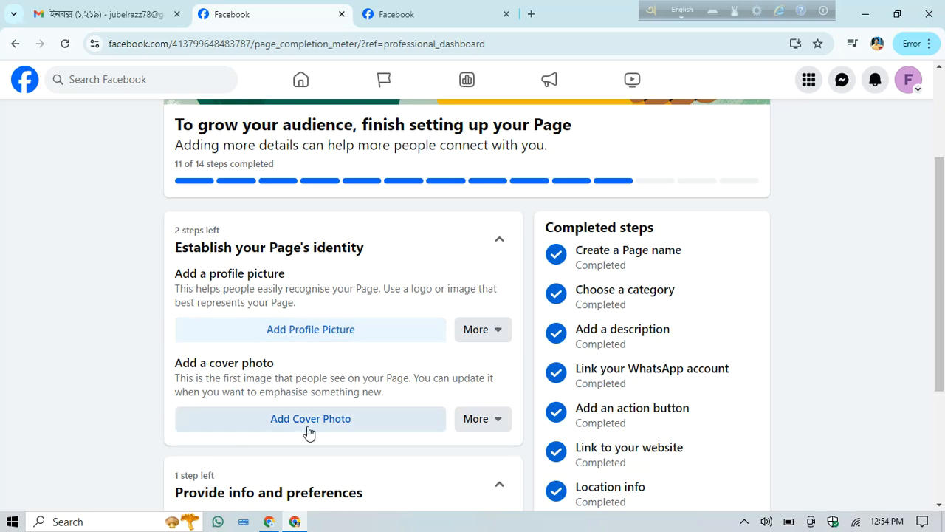
{"action": "scroll", "coordinate": [334, 433], "scroll_direction": "up", "scroll_amount": 2}
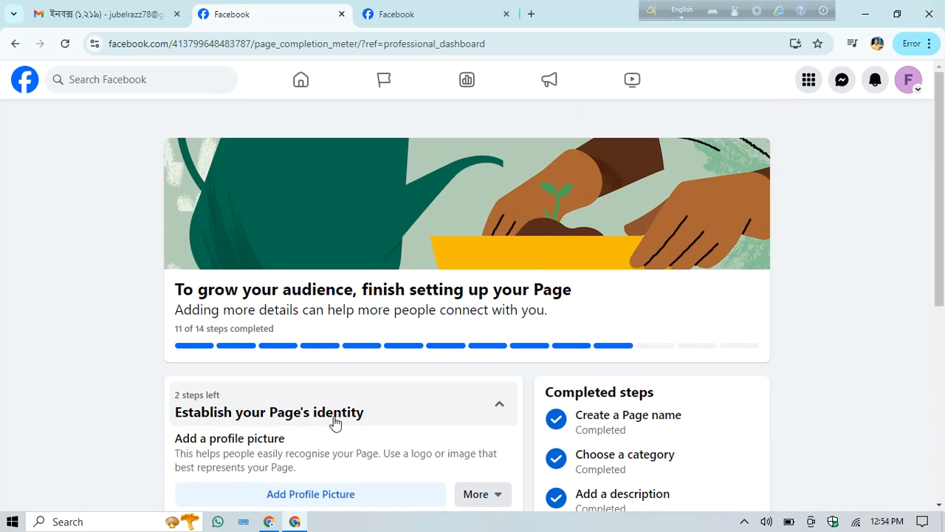
Step: Search Google for canva in a new browser tab and open the official Canva website
{"action": "left_click", "coordinate": [532, 13]}
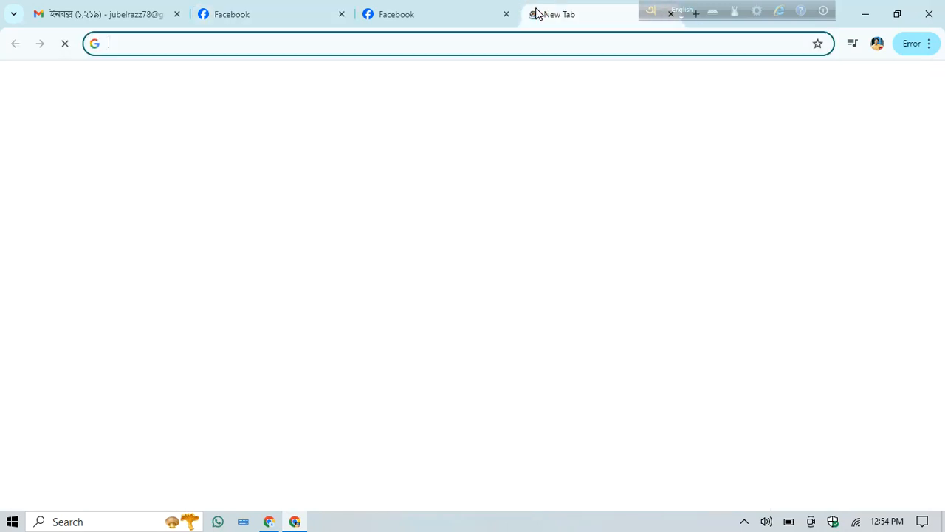
{"action": "left_click", "coordinate": [412, 258]}
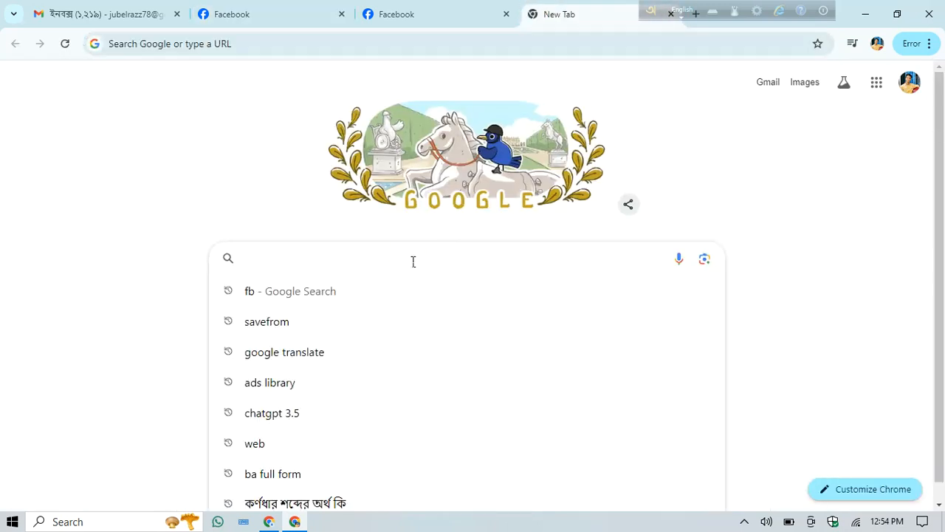
{"action": "type", "text": "canva"}
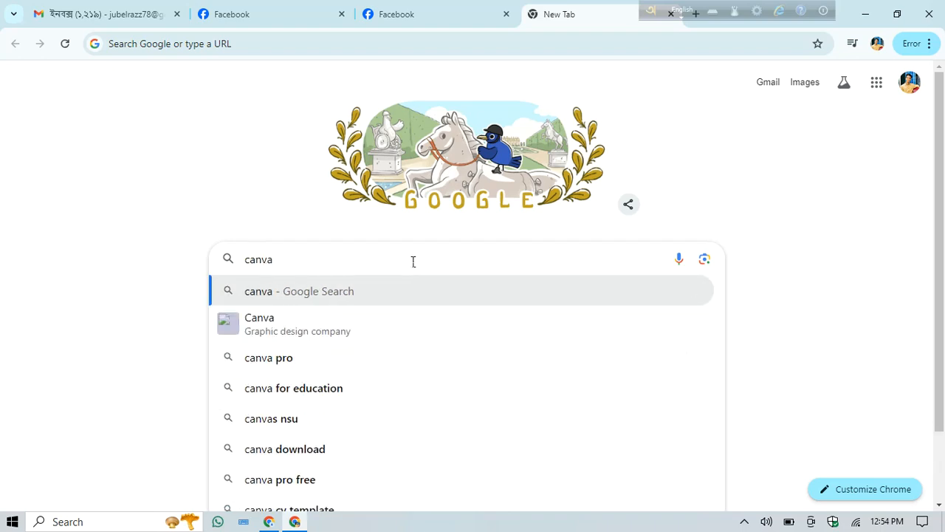
{"action": "left_click", "coordinate": [312, 325]}
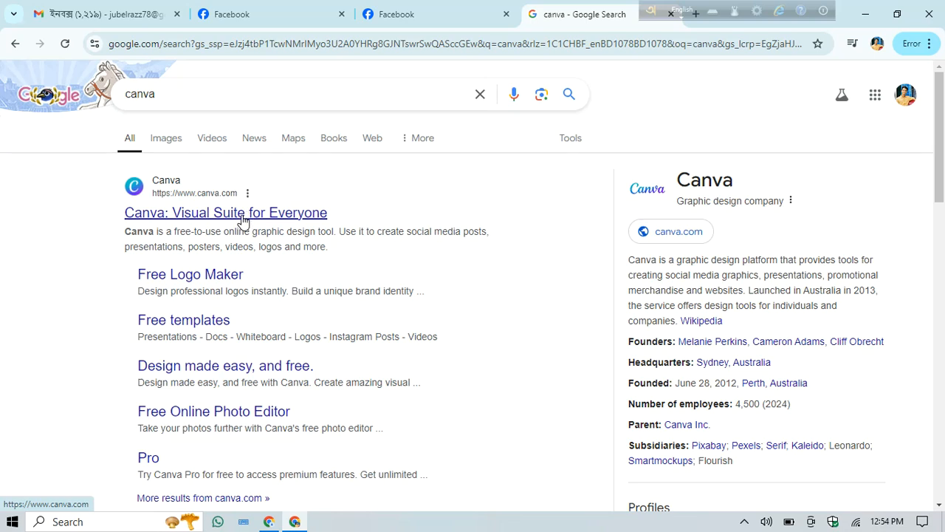
{"action": "left_click", "coordinate": [279, 216]}
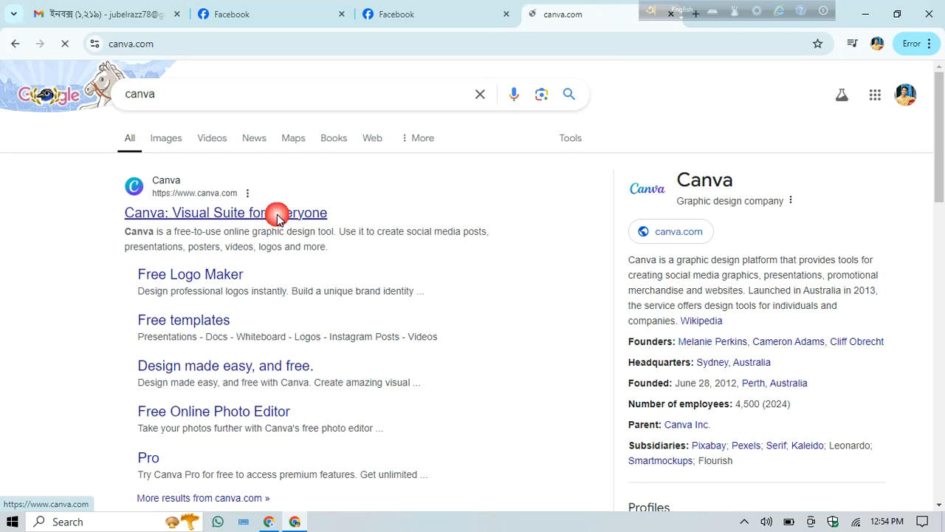
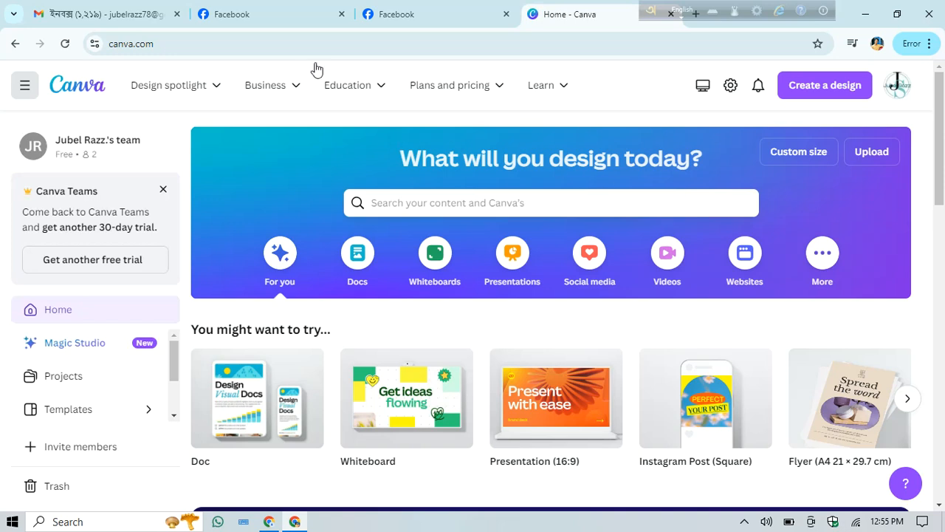
Step: Switch to the Facebook Page setup checklist to review its remaining steps, and return to the Canva home page
{"action": "left_click", "coordinate": [384, 10]}
{"action": "left_click", "coordinate": [300, 6]}
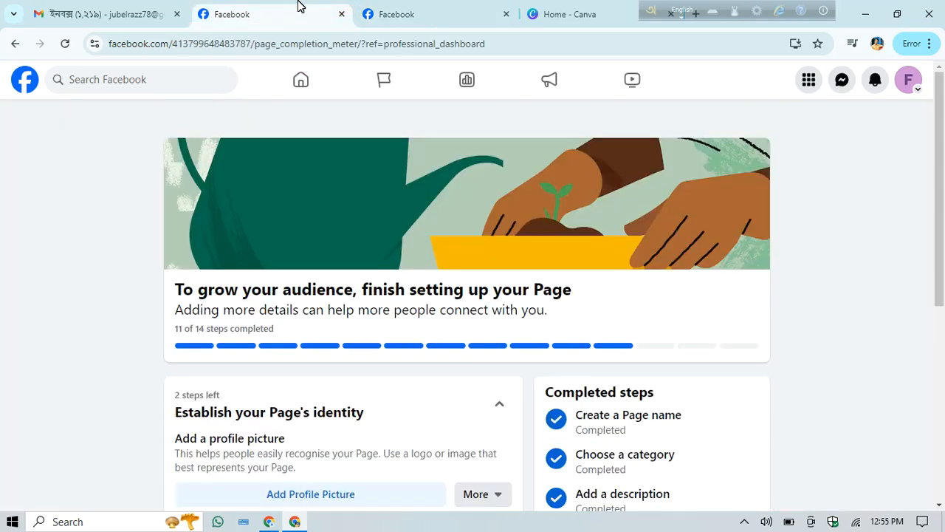
{"action": "left_click", "coordinate": [910, 80]}
{"action": "left_click", "coordinate": [566, 10]}
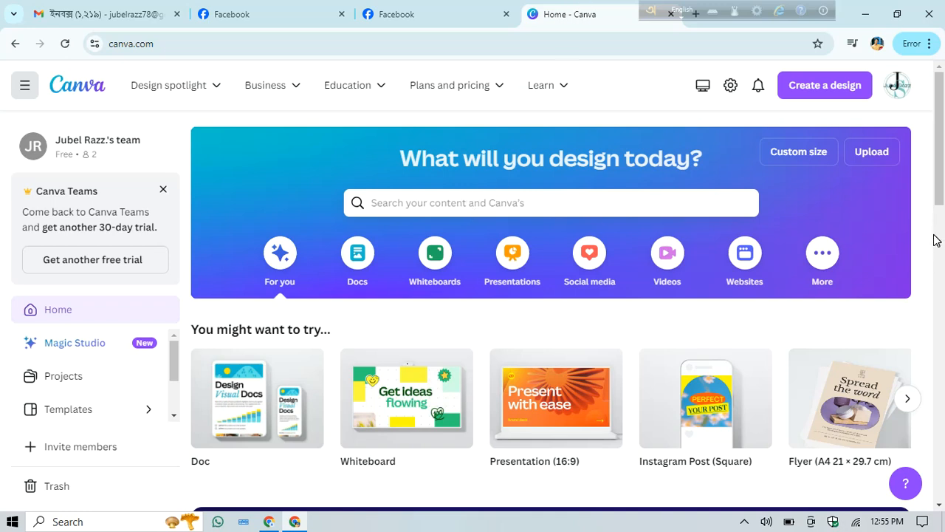
{"action": "left_click", "coordinate": [419, 201]}
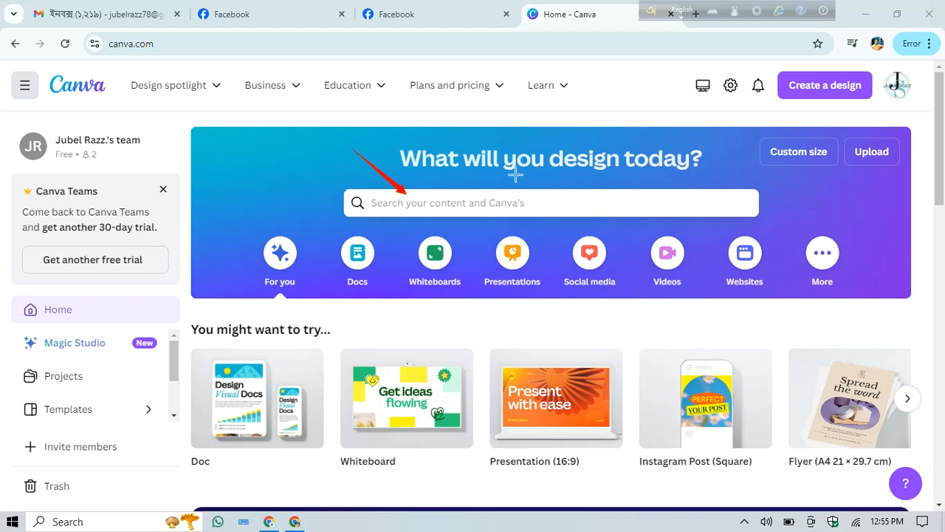
{"action": "left_click_drag", "start_coordinate": [805, 212], "coordinate": [541, 214]}
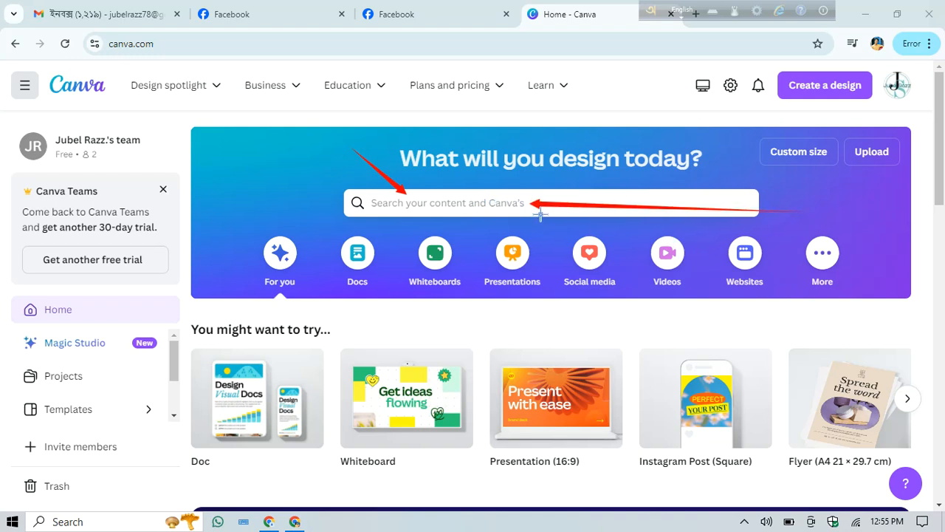
{"action": "left_click", "coordinate": [541, 214]}
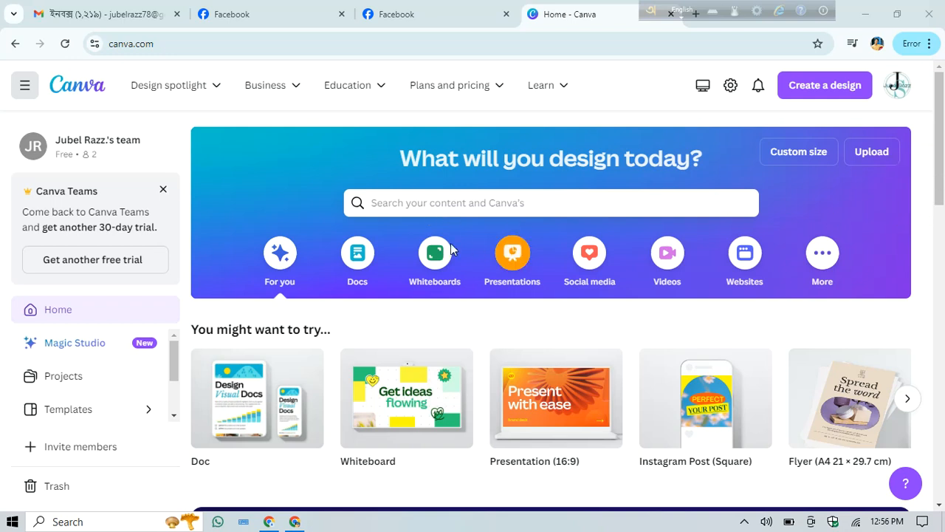
Step: Search Canva for "Advertising logo"
{"action": "left_click", "coordinate": [455, 209]}
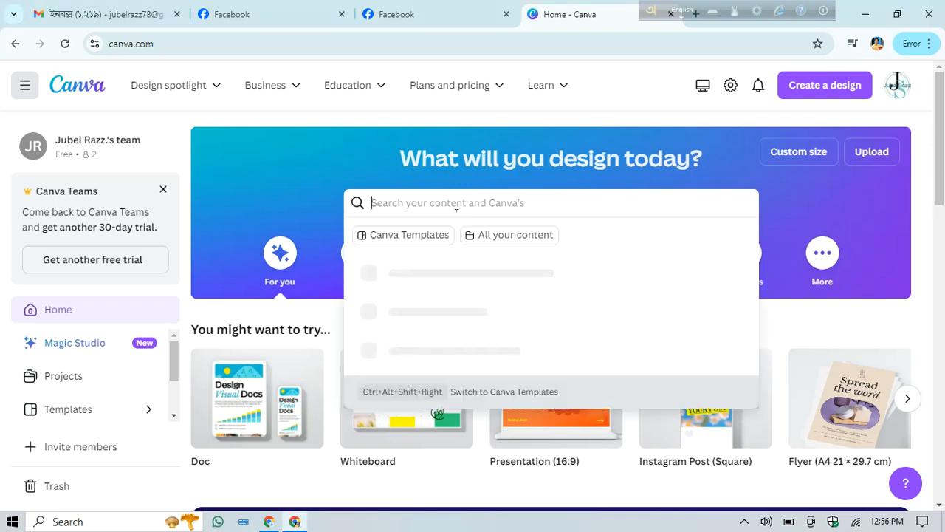
{"action": "type", "text": "A"}
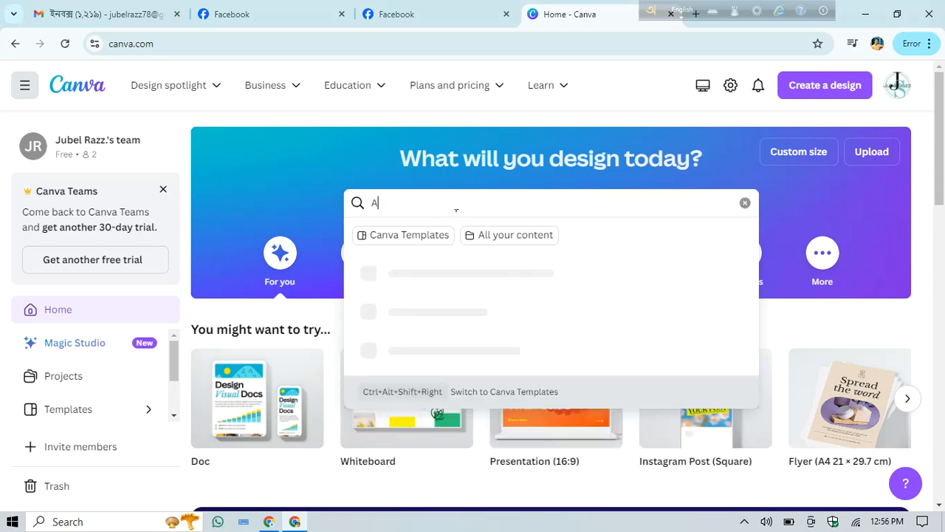
{"action": "type", "text": "dvar"}
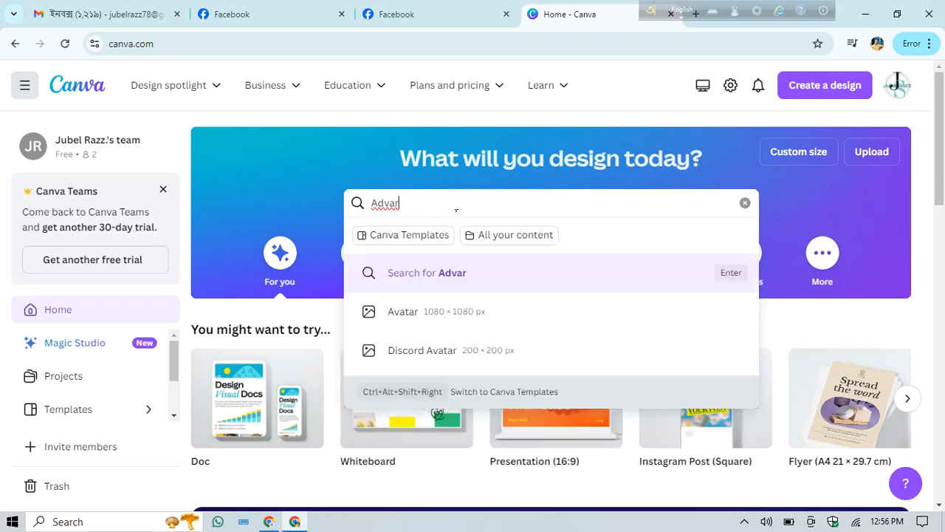
{"action": "type", "text": "ti"}
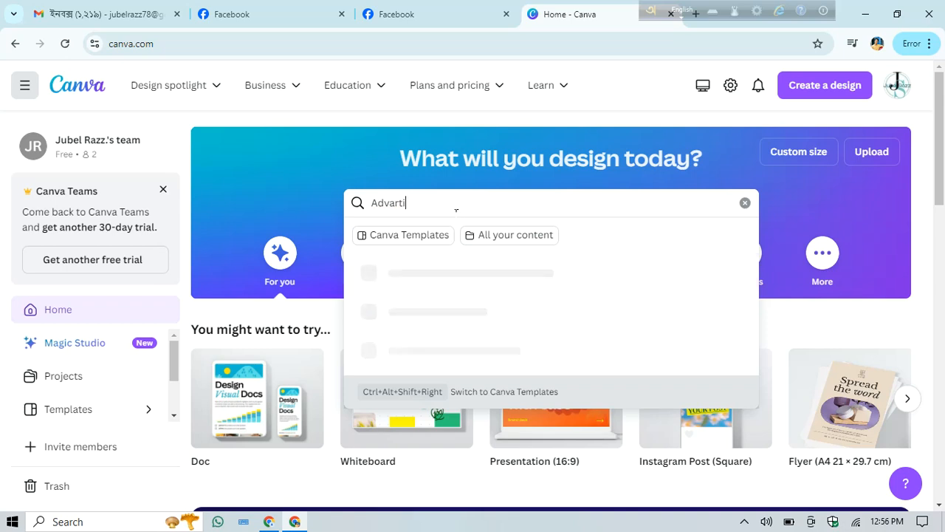
{"action": "type", "text": "sing logo"}
{"action": "left_click", "coordinate": [397, 204]}
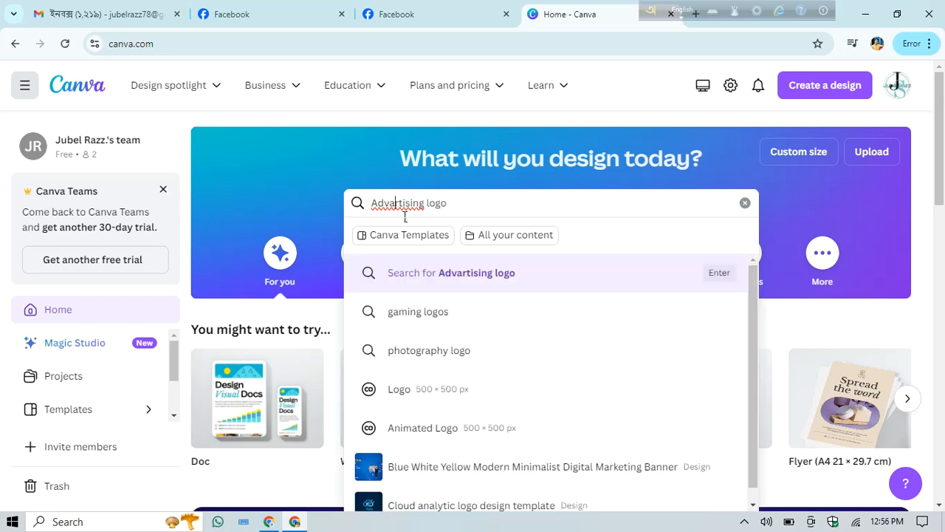
{"action": "key", "text": "BackSpace"}
{"action": "type", "text": "e"}
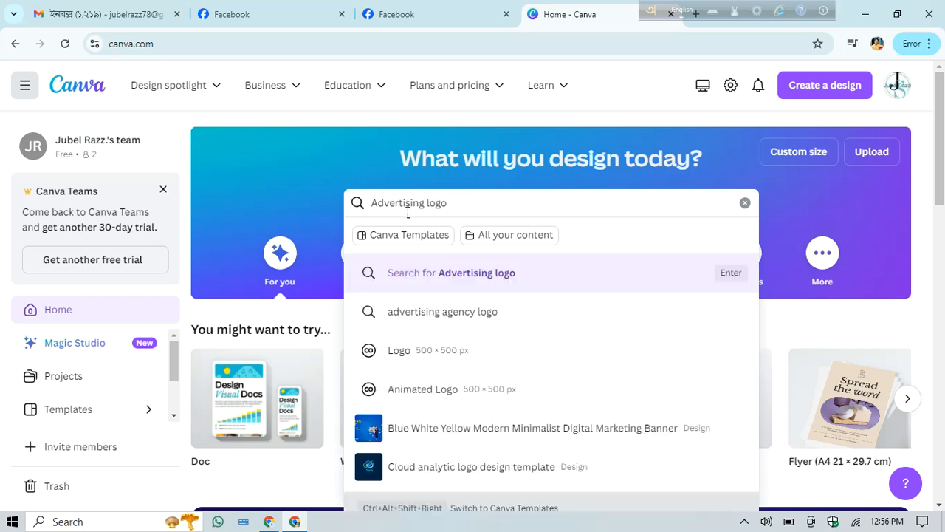
{"action": "left_click", "coordinate": [482, 214]}
{"action": "key", "text": "Return"}
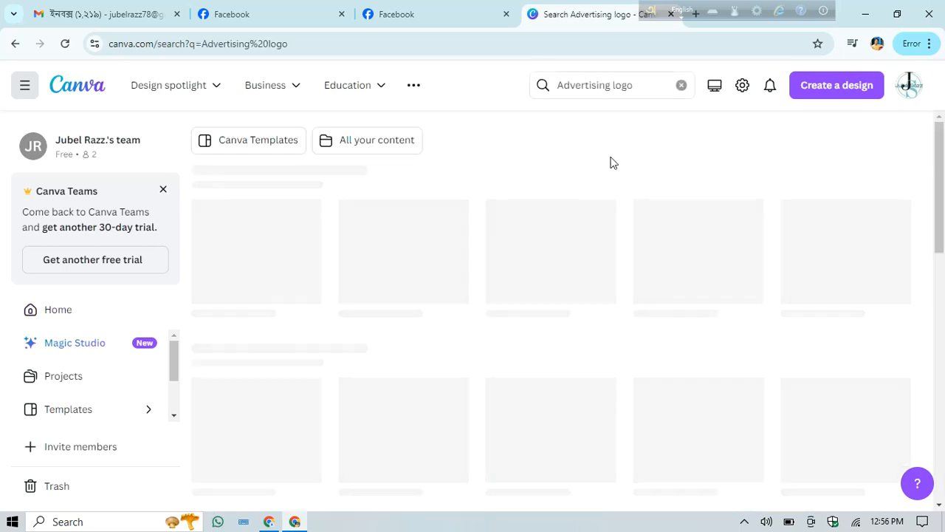
Step: Browse the advertising logo templates and examine which designs carry the Pro crown badge
{"action": "scroll", "coordinate": [578, 328], "scroll_direction": "down", "scroll_amount": 5}
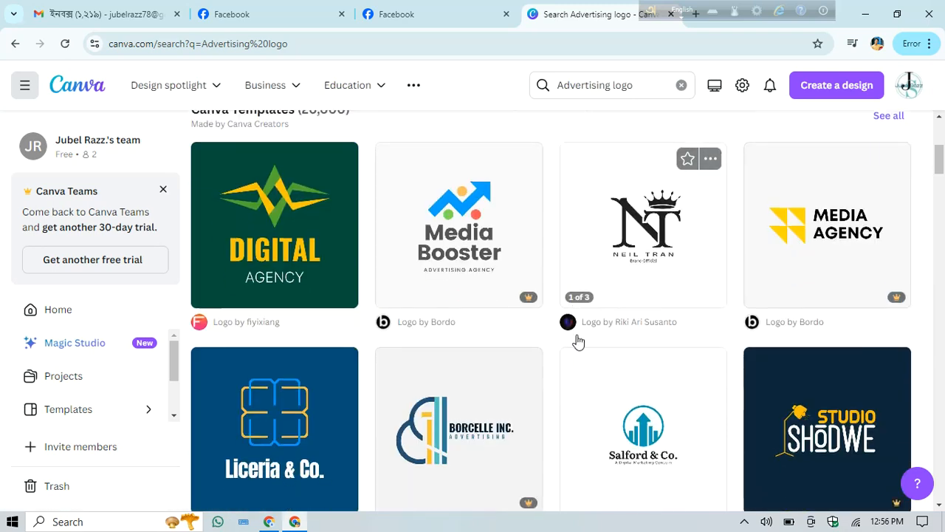
{"action": "scroll", "coordinate": [461, 322], "scroll_direction": "up", "scroll_amount": 2}
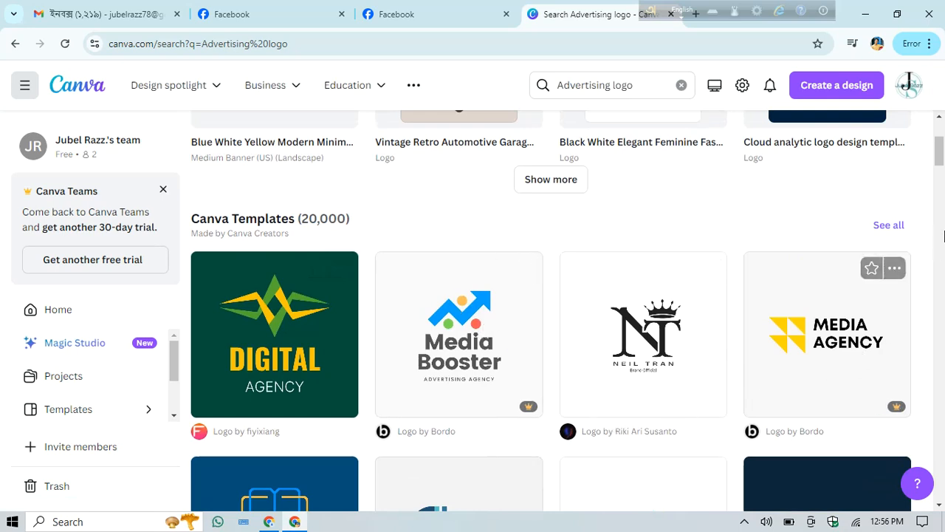
{"action": "left_click", "coordinate": [872, 268]}
{"action": "left_click_drag", "start_coordinate": [568, 393], "coordinate": [542, 411]}
{"action": "mouse_move", "coordinate": [848, 393]}
{"action": "left_mouse_down"}
{"action": "mouse_move", "coordinate": [908, 417]}
{"action": "mouse_move", "coordinate": [891, 405]}
{"action": "left_mouse_up"}
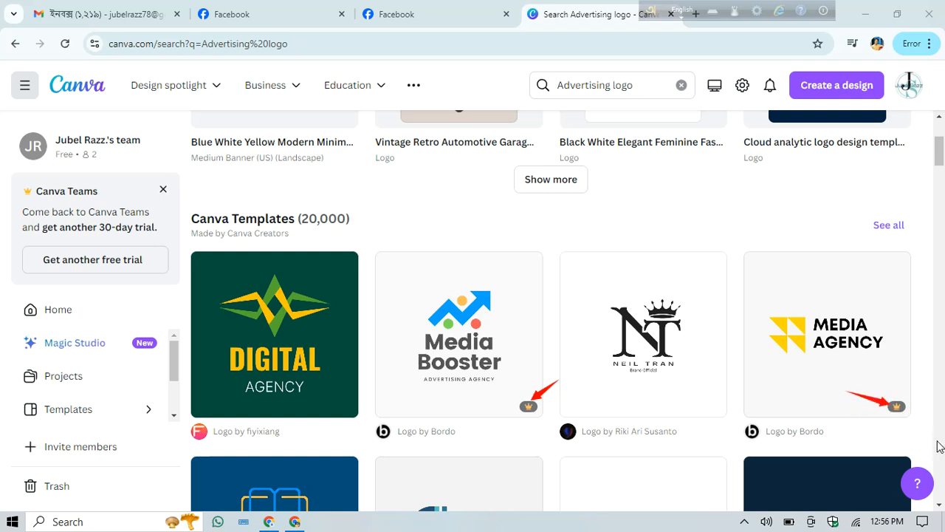
{"action": "left_click", "coordinate": [884, 441]}
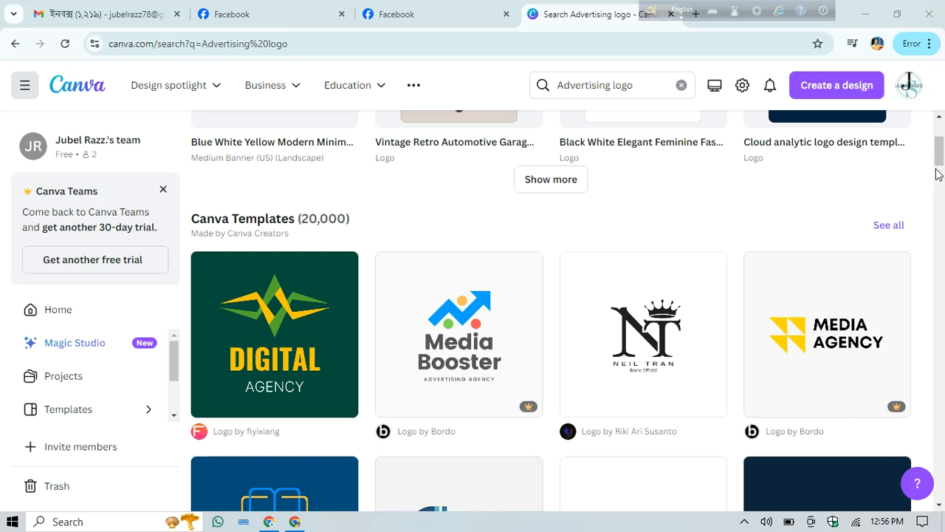
{"action": "scroll", "coordinate": [529, 363], "scroll_direction": "down", "scroll_amount": 3}
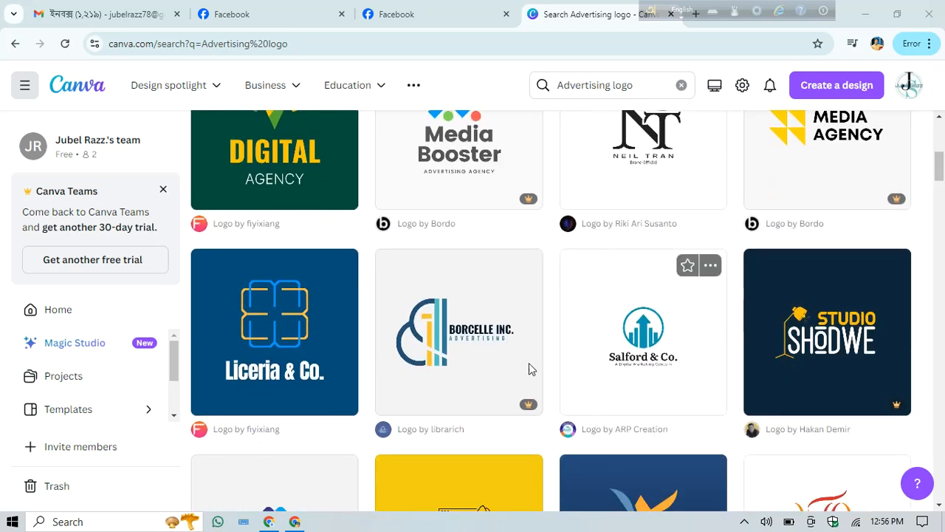
{"action": "scroll", "coordinate": [709, 379], "scroll_direction": "down", "scroll_amount": 4}
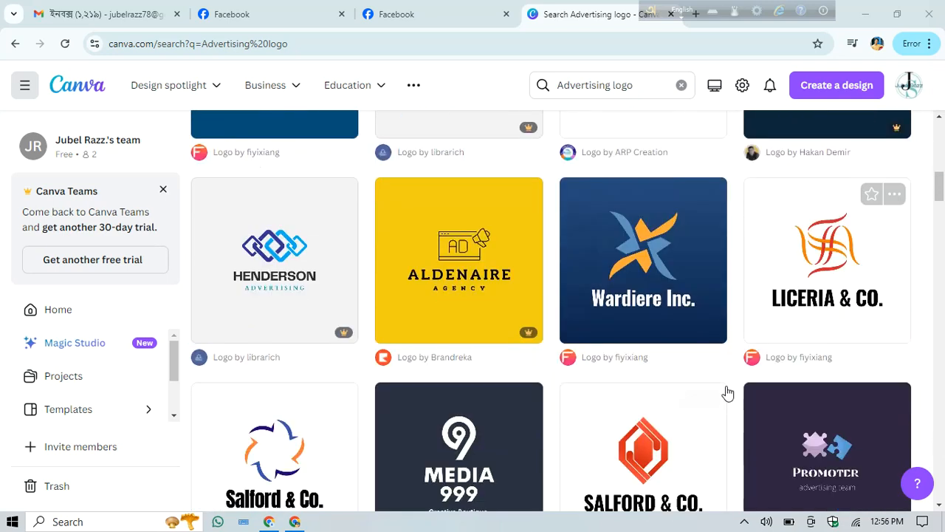
{"action": "scroll", "coordinate": [521, 359], "scroll_direction": "down", "scroll_amount": 2}
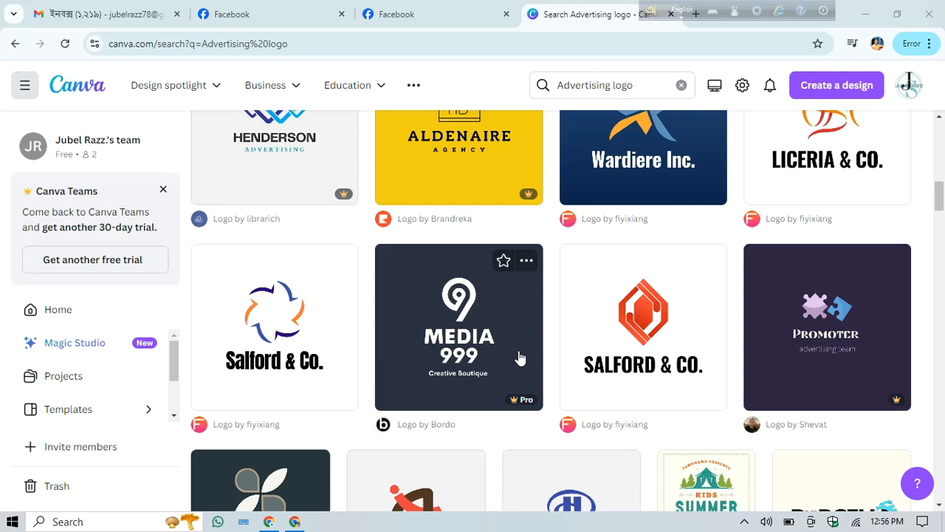
{"action": "scroll", "coordinate": [520, 359], "scroll_direction": "down", "scroll_amount": 4}
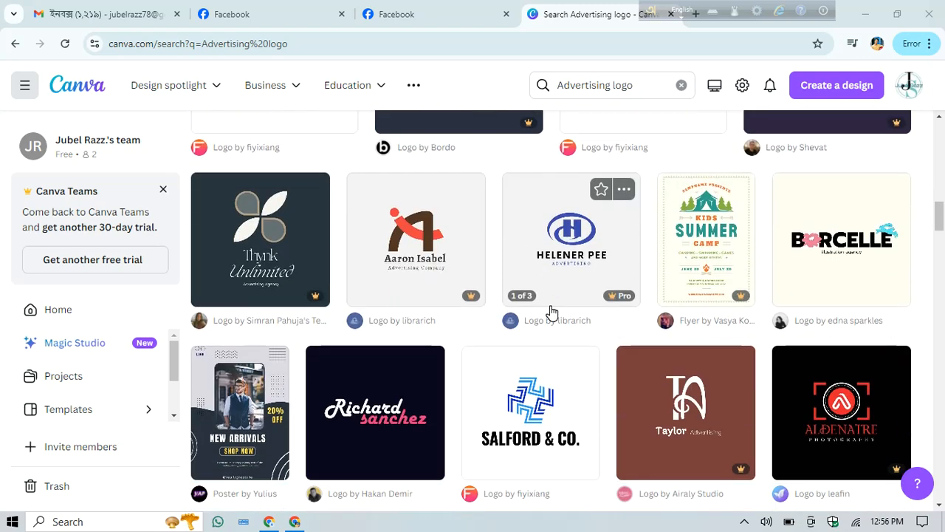
{"action": "scroll", "coordinate": [552, 312], "scroll_direction": "down", "scroll_amount": 3}
{"action": "scroll", "coordinate": [552, 311], "scroll_direction": "down", "scroll_amount": 3}
{"action": "scroll", "coordinate": [547, 316], "scroll_direction": "down", "scroll_amount": 6}
{"action": "scroll", "coordinate": [547, 318], "scroll_direction": "down", "scroll_amount": 3}
{"action": "scroll", "coordinate": [547, 318], "scroll_direction": "down", "scroll_amount": 3}
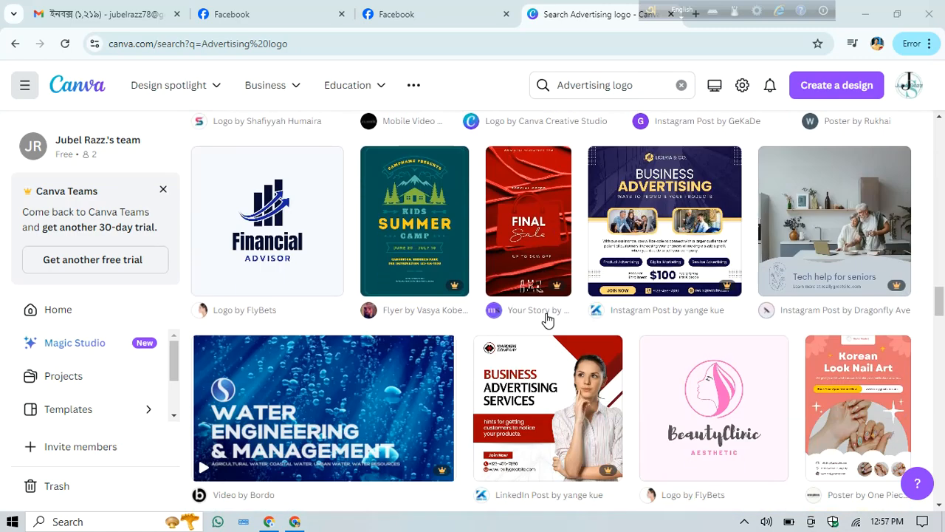
{"action": "scroll", "coordinate": [548, 319], "scroll_direction": "up", "scroll_amount": 20}
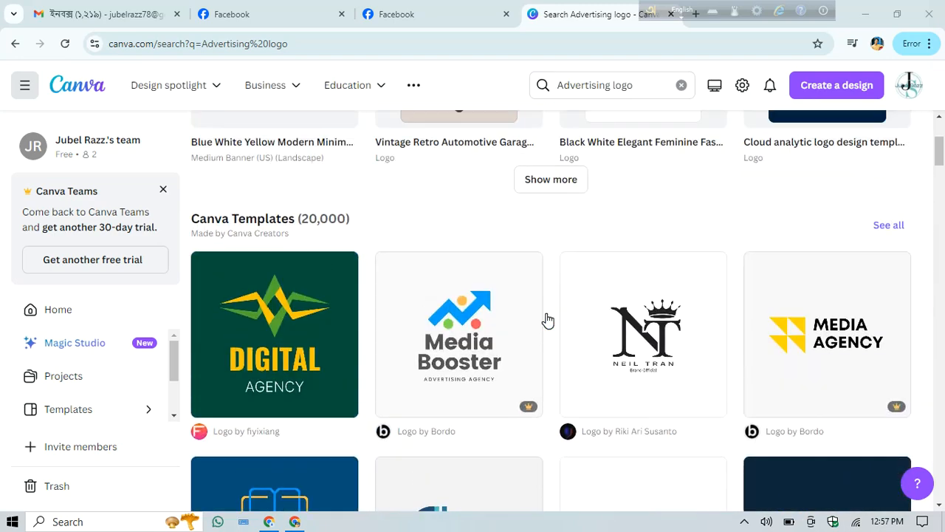
{"action": "scroll", "coordinate": [547, 320], "scroll_direction": "up", "scroll_amount": 3}
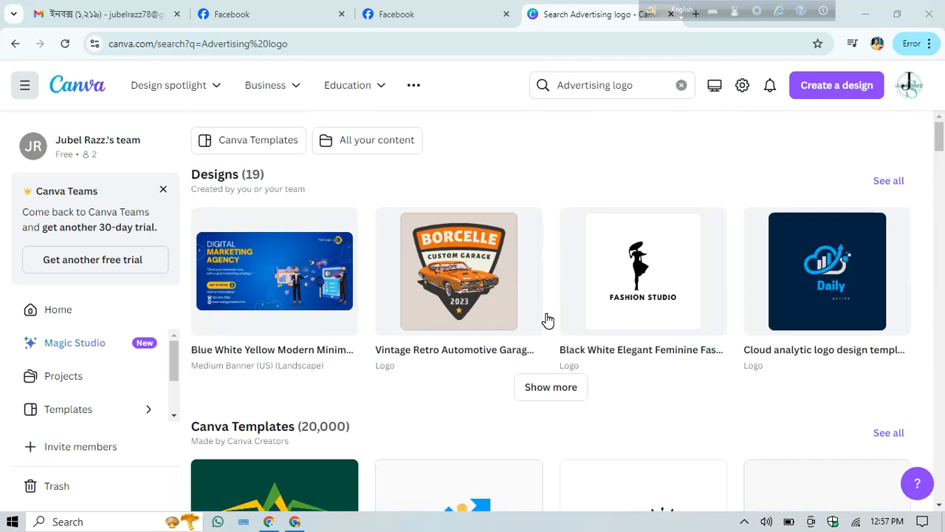
Step: Replace "Advertising" with "Marketing" in the search text and search Canva for "Marketing logo"
{"action": "double_click", "coordinate": [618, 89]}
{"action": "left_click_drag", "start_coordinate": [526, 85], "coordinate": [486, 97]}
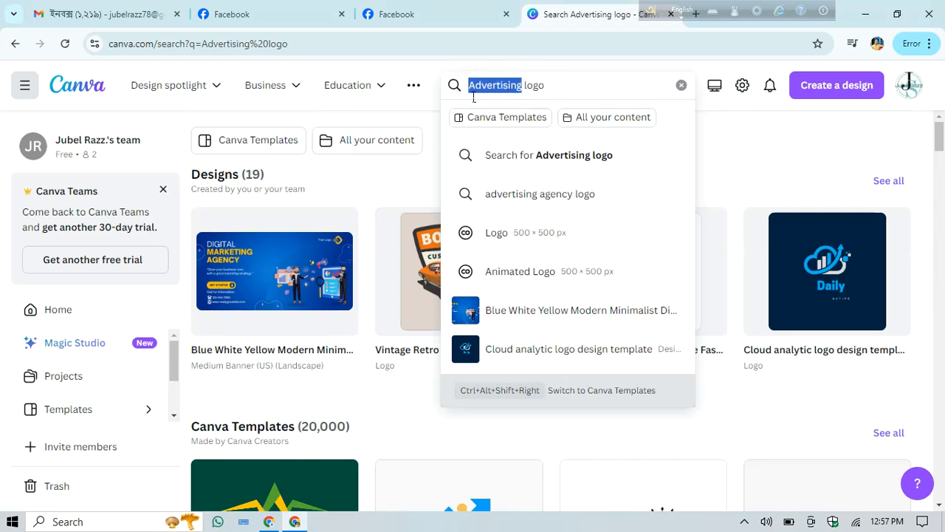
{"action": "type", "text": "Marketing"}
{"action": "key", "text": "Return"}
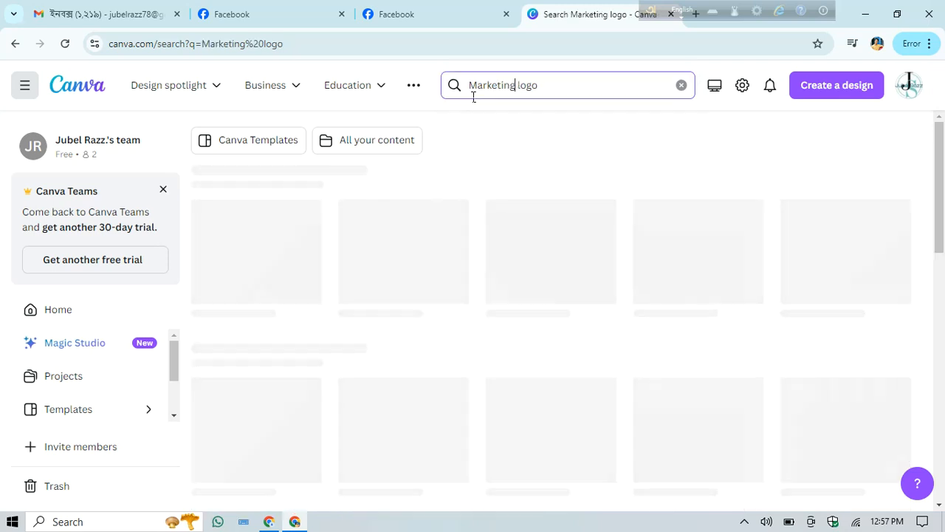
{"action": "scroll", "coordinate": [429, 316], "scroll_direction": "down", "scroll_amount": 4}
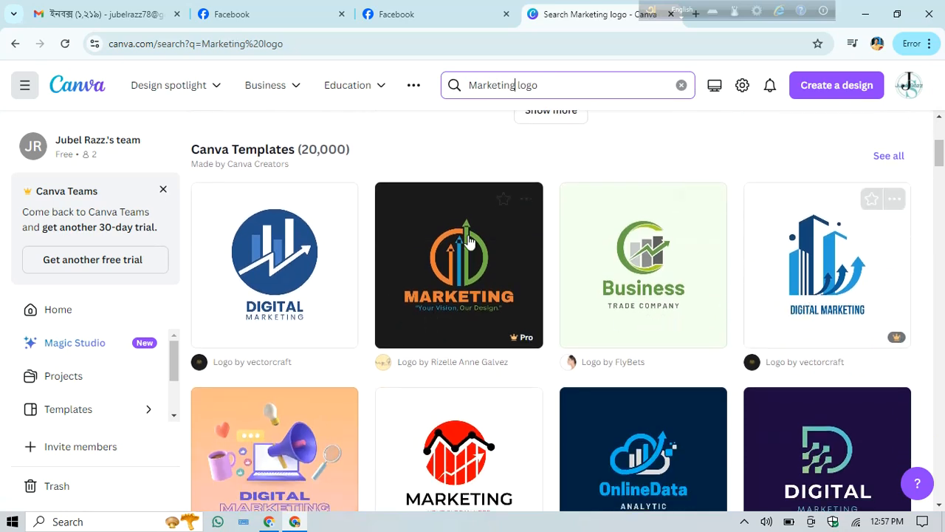
{"action": "scroll", "coordinate": [550, 250], "scroll_direction": "down", "scroll_amount": 1}
{"action": "scroll", "coordinate": [687, 325], "scroll_direction": "down", "scroll_amount": 1}
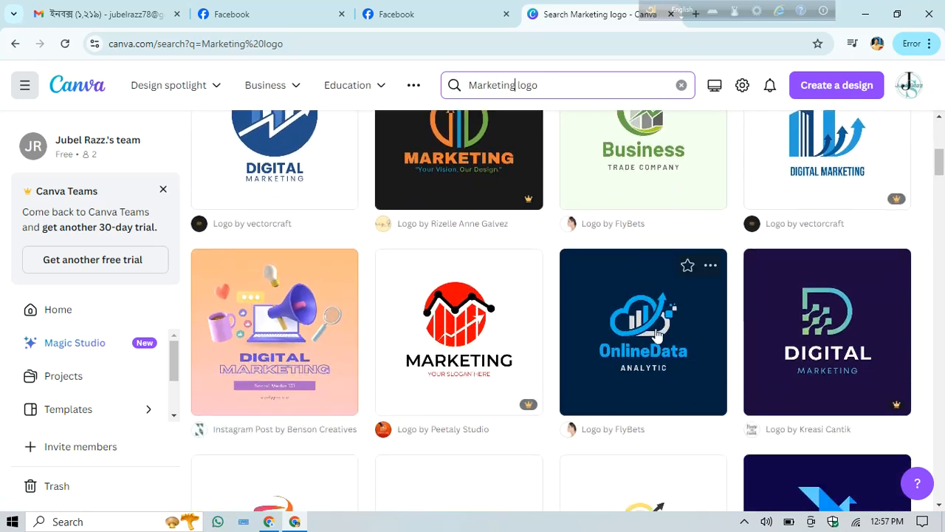
{"action": "scroll", "coordinate": [793, 327], "scroll_direction": "down", "scroll_amount": 1}
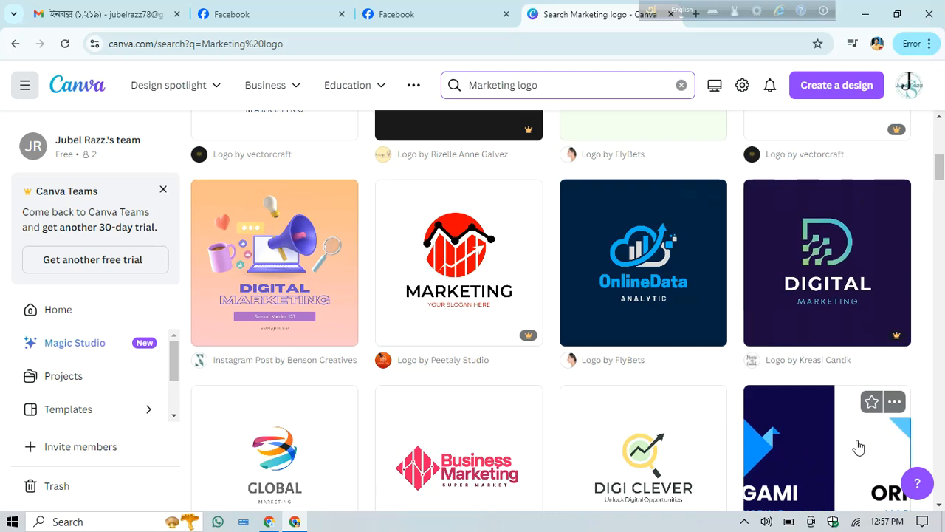
{"action": "scroll", "coordinate": [798, 447], "scroll_direction": "down", "scroll_amount": 1}
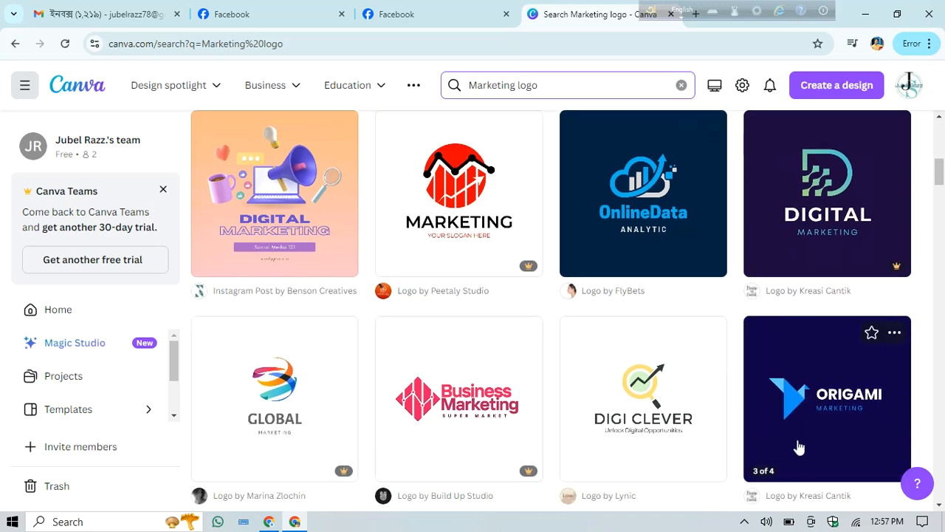
{"action": "scroll", "coordinate": [763, 432], "scroll_direction": "up", "scroll_amount": 3}
{"action": "scroll", "coordinate": [763, 432], "scroll_direction": "up", "scroll_amount": 2}
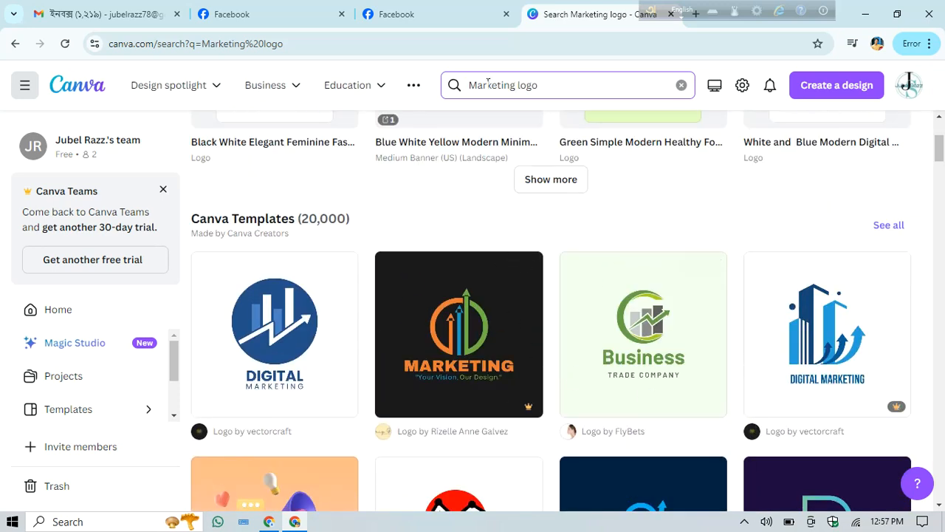
Step: Narrow the search to "F letter Marketing logo" and look through the resulting Canva templates
{"action": "left_click", "coordinate": [470, 85]}
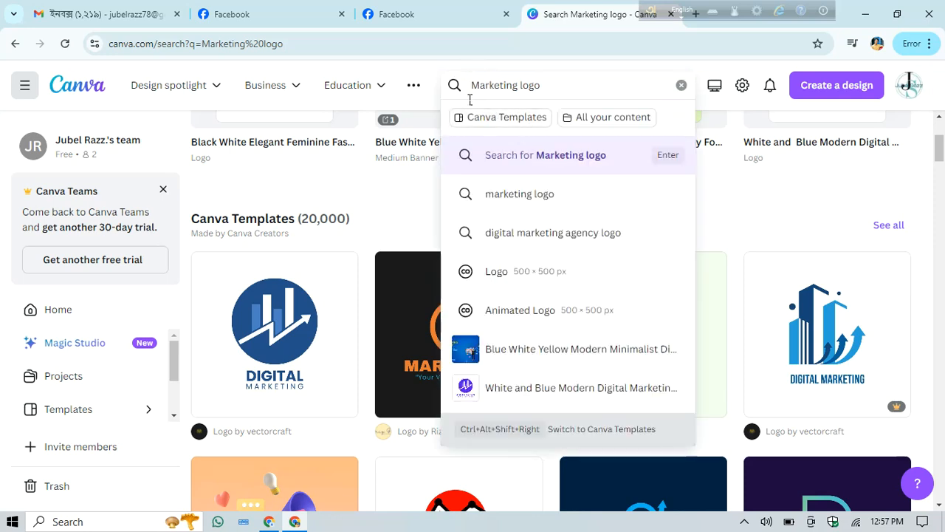
{"action": "type", "text": "F letter"}
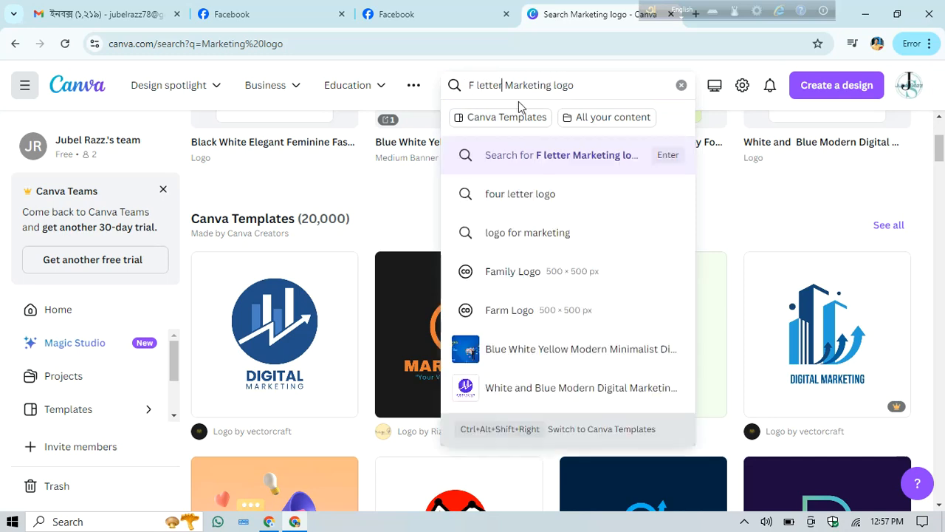
{"action": "key", "text": "Return"}
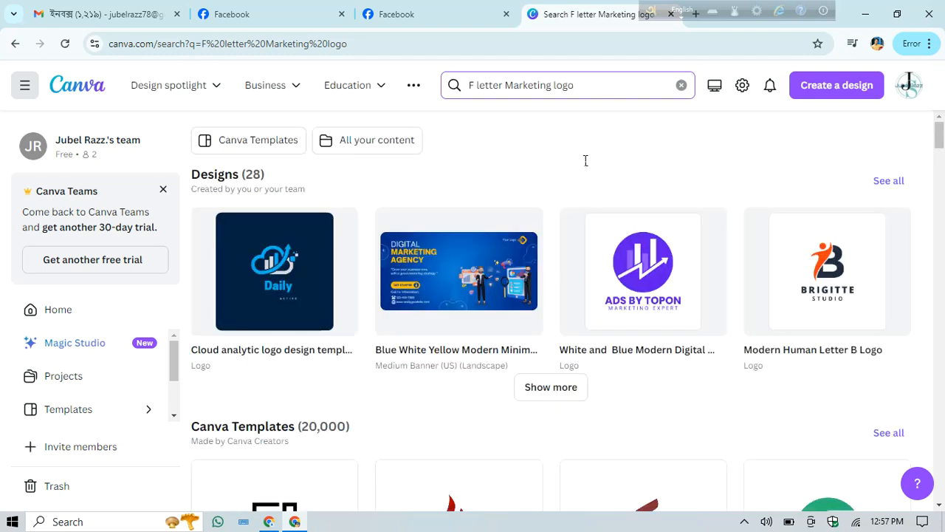
{"action": "scroll", "coordinate": [503, 266], "scroll_direction": "down", "scroll_amount": 3}
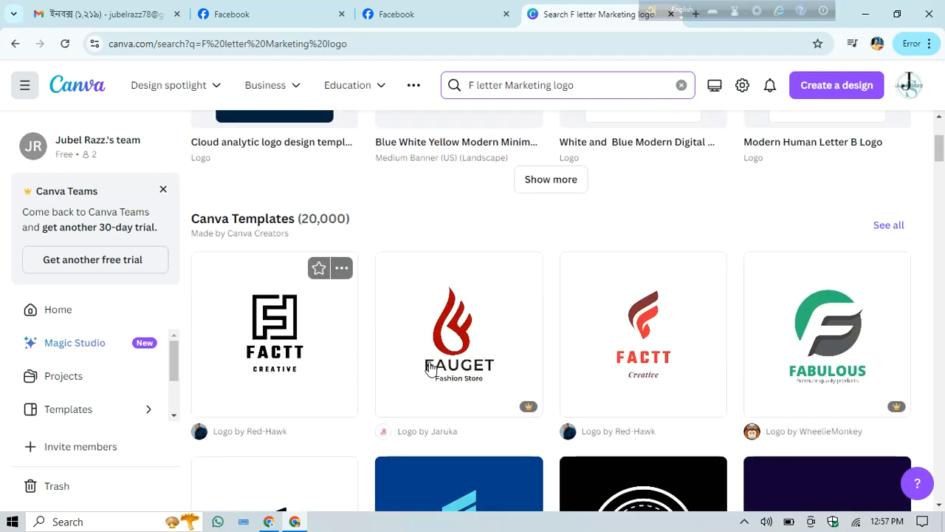
{"action": "scroll", "coordinate": [702, 347], "scroll_direction": "down", "scroll_amount": 1}
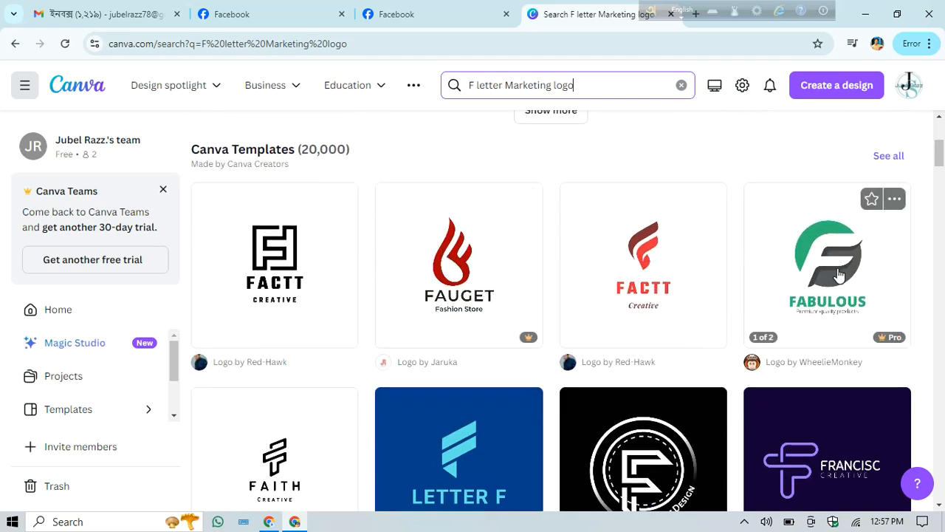
Step: Extend the search text to "F and T letter Marketing logo" and search Canva for it
{"action": "left_click", "coordinate": [472, 87]}
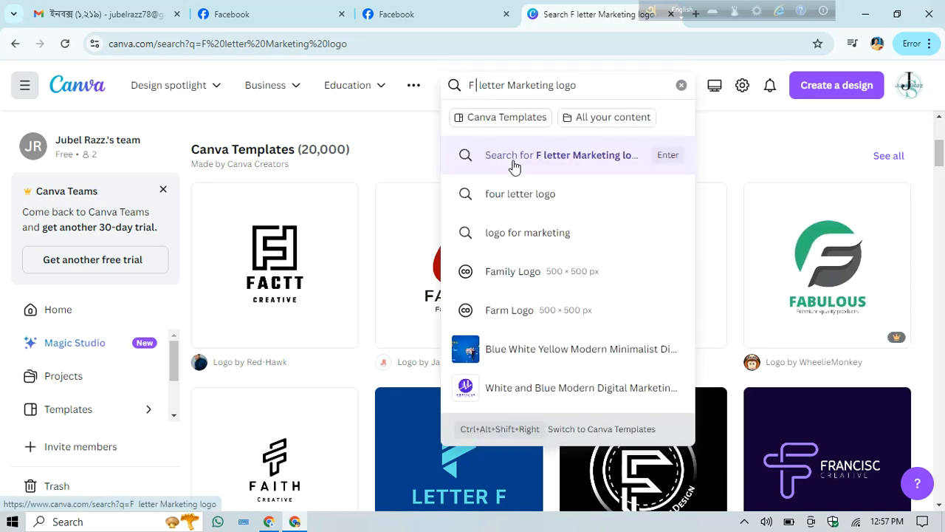
{"action": "type", "text": "and "}
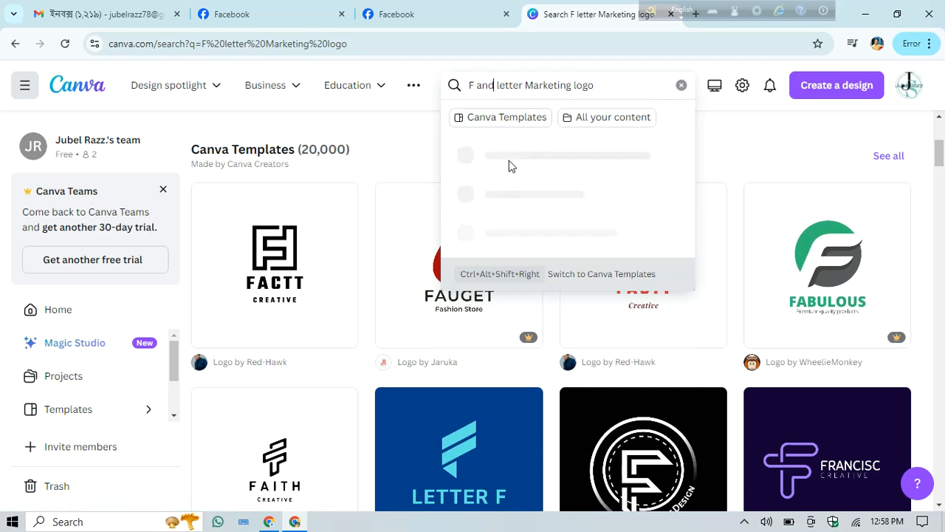
{"action": "type", "text": "T"}
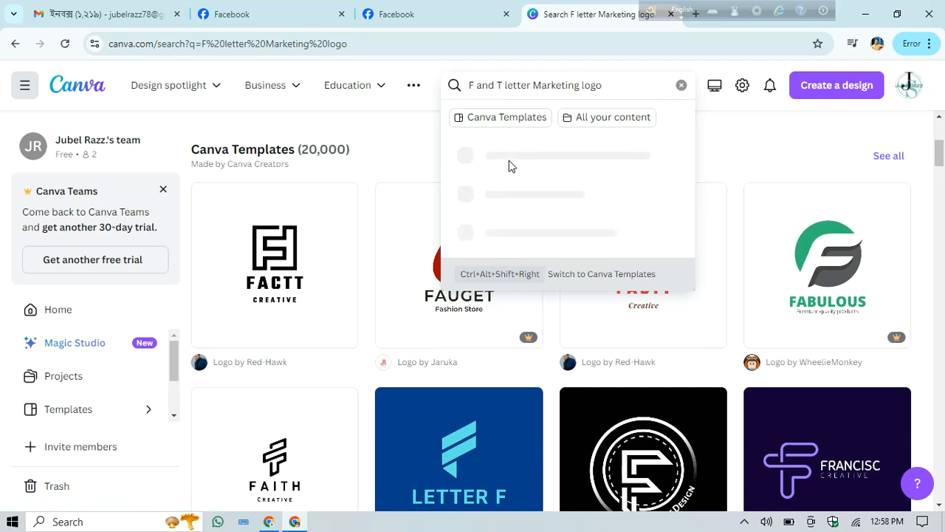
{"action": "left_click", "coordinate": [624, 87]}
{"action": "key", "text": "Return"}
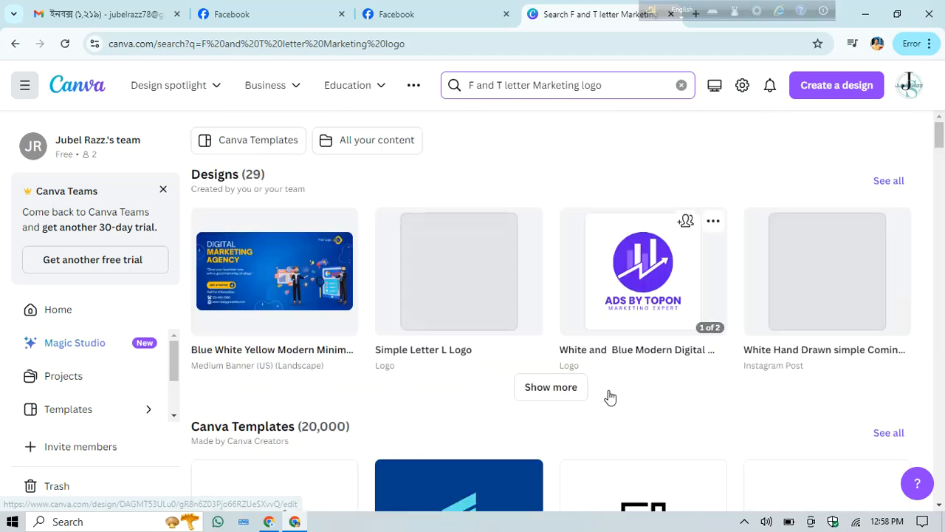
{"action": "scroll", "coordinate": [531, 373], "scroll_direction": "down", "scroll_amount": 3}
{"action": "scroll", "coordinate": [508, 377], "scroll_direction": "down", "scroll_amount": 1}
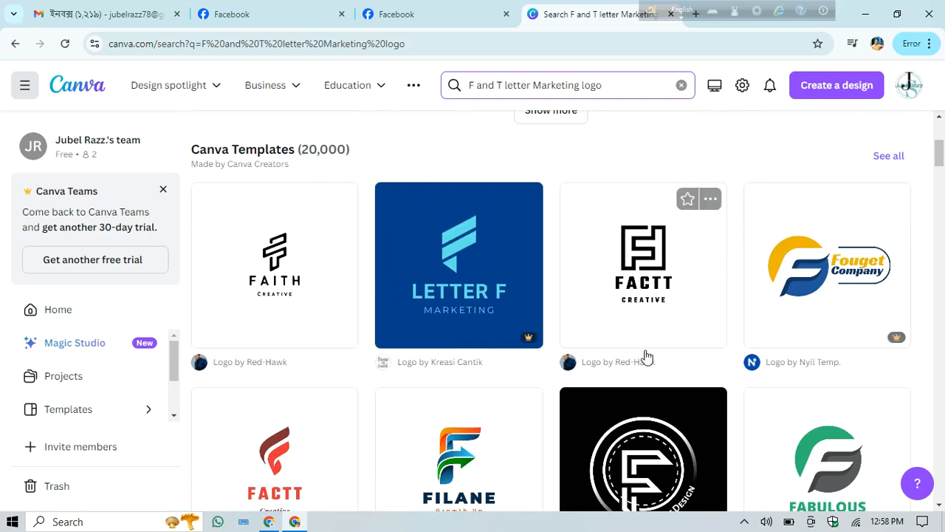
{"action": "scroll", "coordinate": [646, 359], "scroll_direction": "down", "scroll_amount": 2}
{"action": "scroll", "coordinate": [350, 295], "scroll_direction": "down", "scroll_amount": 1}
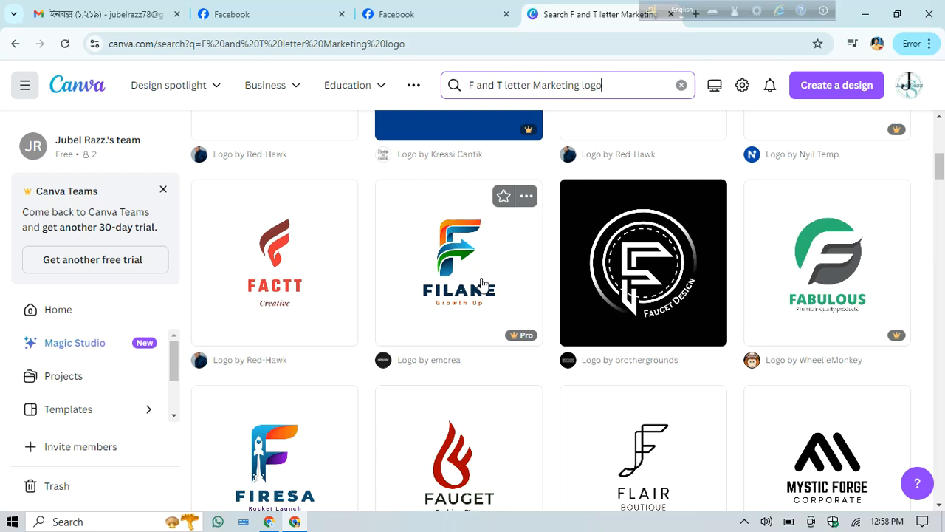
{"action": "scroll", "coordinate": [473, 311], "scroll_direction": "down", "scroll_amount": 1}
{"action": "scroll", "coordinate": [442, 365], "scroll_direction": "down", "scroll_amount": 1}
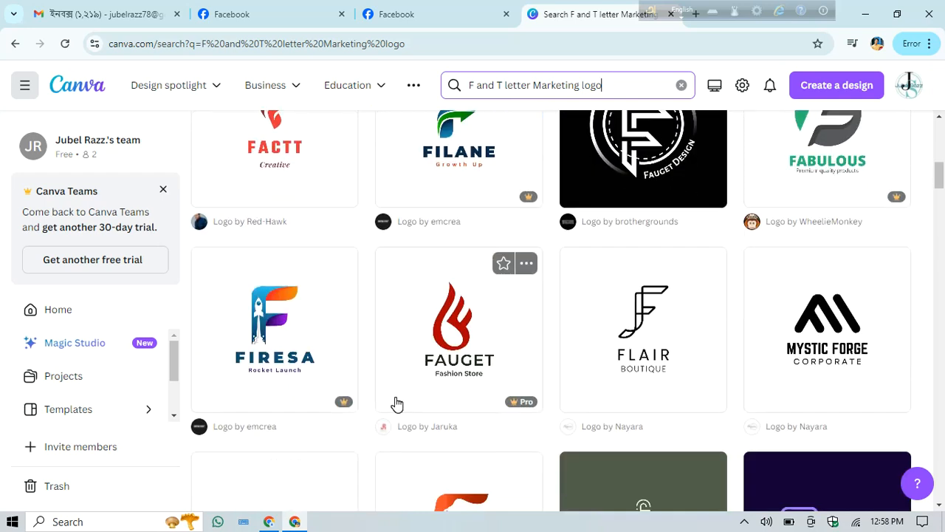
{"action": "scroll", "coordinate": [413, 410], "scroll_direction": "down", "scroll_amount": 3}
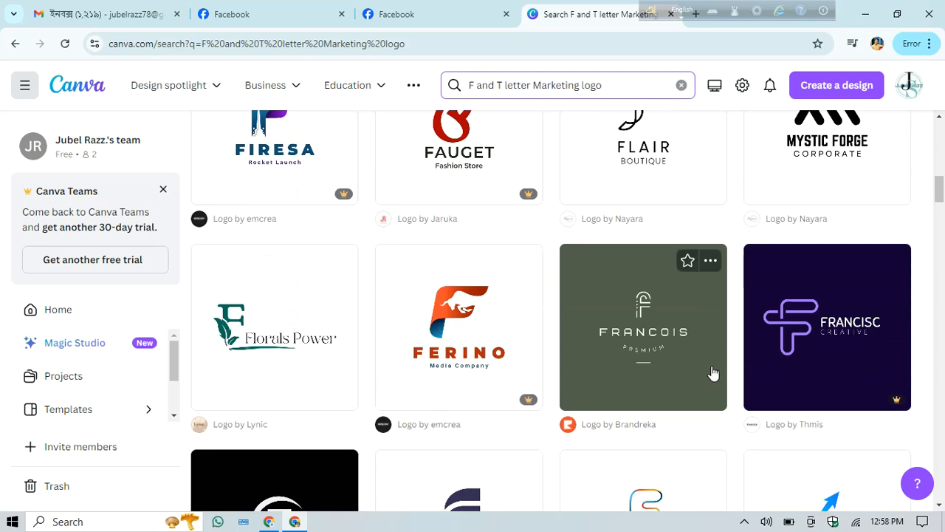
{"action": "scroll", "coordinate": [711, 374], "scroll_direction": "down", "scroll_amount": 1}
{"action": "scroll", "coordinate": [705, 376], "scroll_direction": "down", "scroll_amount": 2}
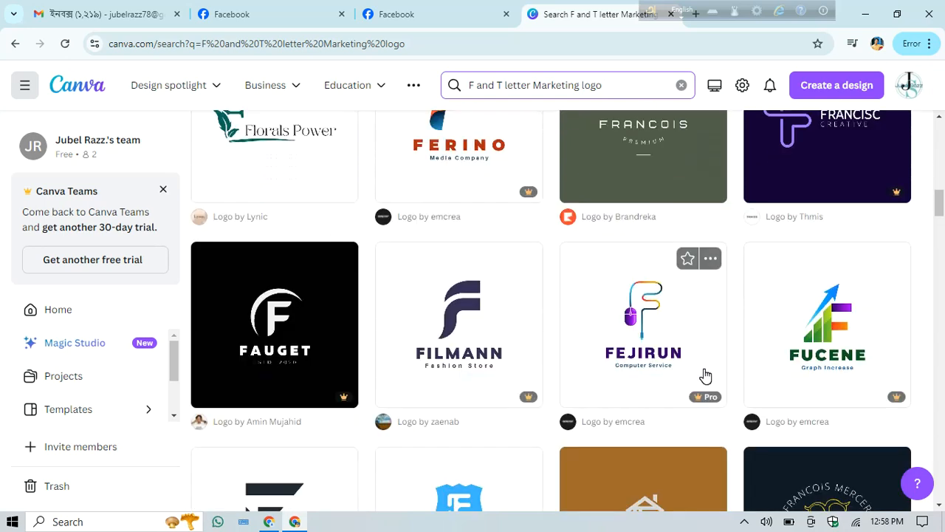
{"action": "scroll", "coordinate": [678, 384], "scroll_direction": "up", "scroll_amount": 7}
{"action": "scroll", "coordinate": [501, 337], "scroll_direction": "up", "scroll_amount": 2}
{"action": "scroll", "coordinate": [501, 338], "scroll_direction": "down", "scroll_amount": 2}
{"action": "scroll", "coordinate": [500, 338], "scroll_direction": "up", "scroll_amount": 1}
{"action": "scroll", "coordinate": [499, 338], "scroll_direction": "up", "scroll_amount": 3}
{"action": "scroll", "coordinate": [705, 335], "scroll_direction": "down", "scroll_amount": 1}
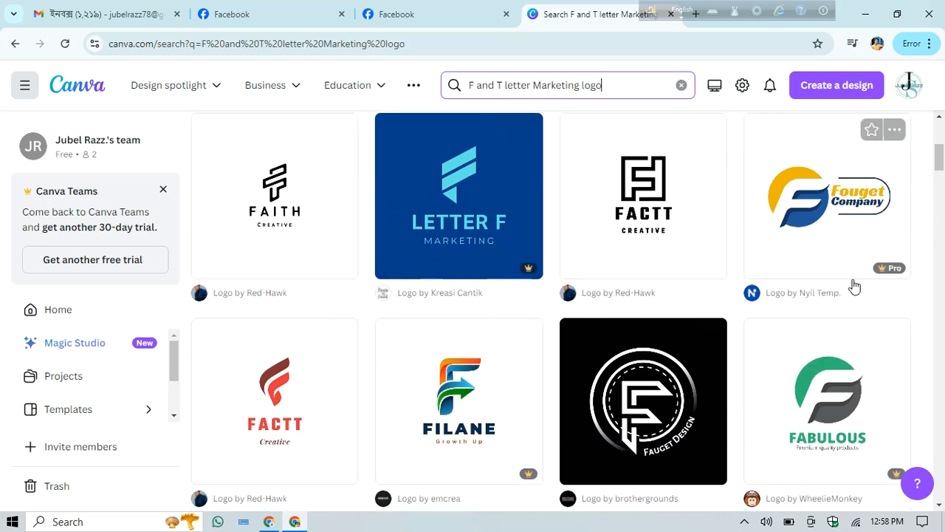
{"action": "scroll", "coordinate": [840, 337], "scroll_direction": "down", "scroll_amount": 5}
{"action": "scroll", "coordinate": [819, 325], "scroll_direction": "up", "scroll_amount": 1}
{"action": "scroll", "coordinate": [818, 325], "scroll_direction": "down", "scroll_amount": 4}
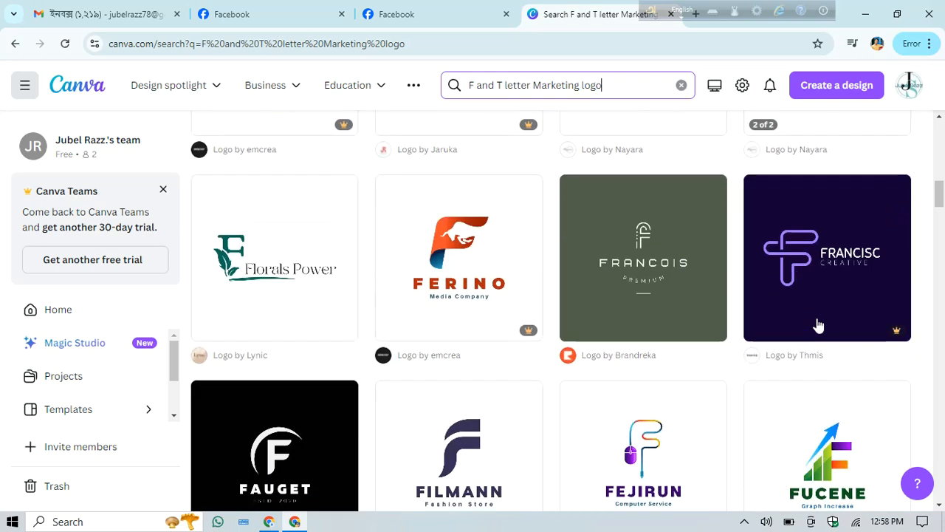
{"action": "scroll", "coordinate": [549, 303], "scroll_direction": "down", "scroll_amount": 5}
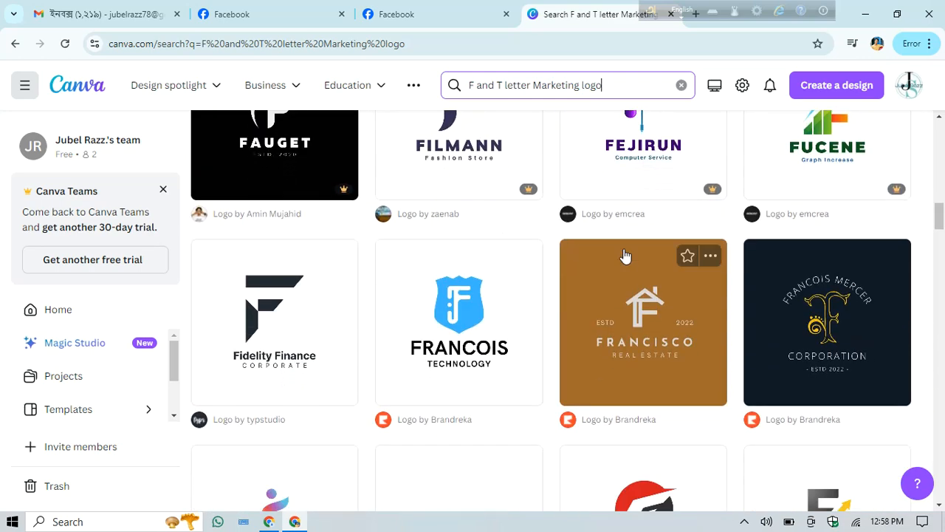
{"action": "scroll", "coordinate": [625, 257], "scroll_direction": "up", "scroll_amount": 1}
{"action": "scroll", "coordinate": [620, 257], "scroll_direction": "down", "scroll_amount": 3}
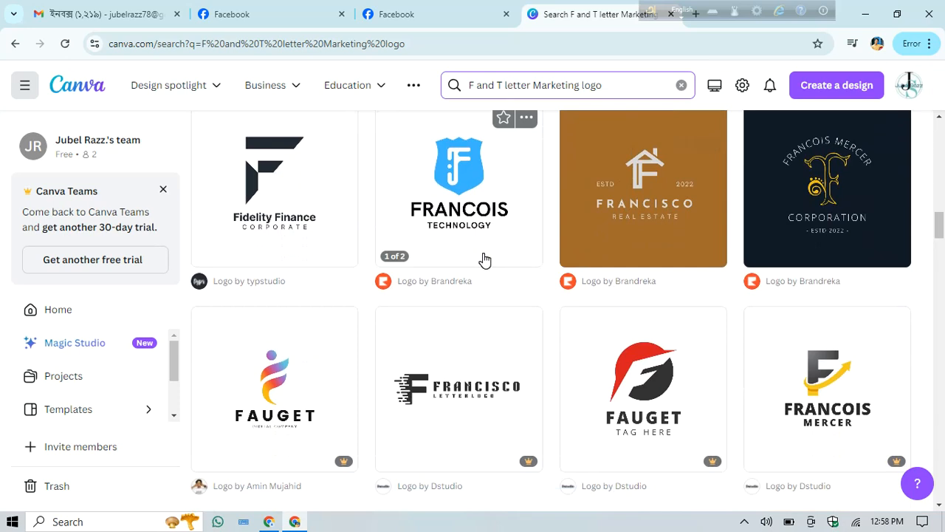
Step: Open the Clean F Letter Logo template with the blue shield and start customizing it
{"action": "scroll", "coordinate": [483, 259], "scroll_direction": "down", "scroll_amount": 1}
{"action": "scroll", "coordinate": [484, 259], "scroll_direction": "up", "scroll_amount": 2}
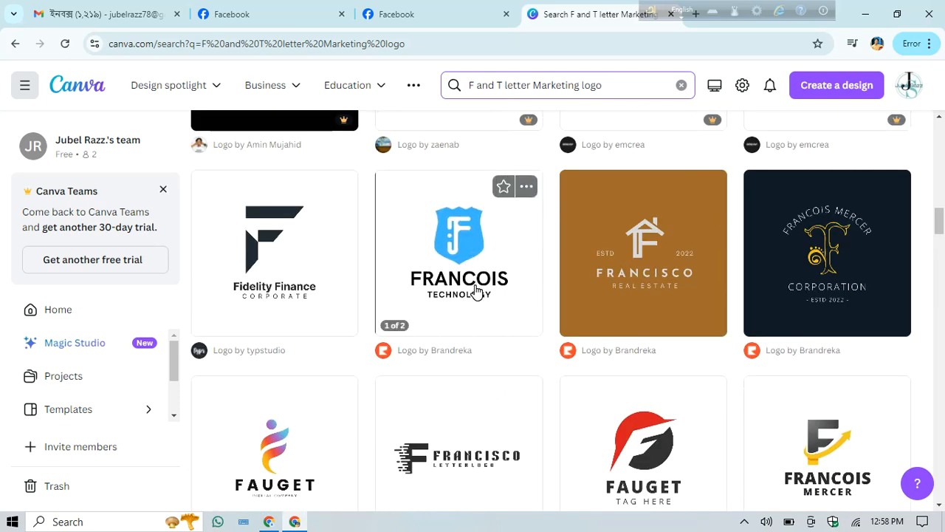
{"action": "left_click", "coordinate": [471, 288]}
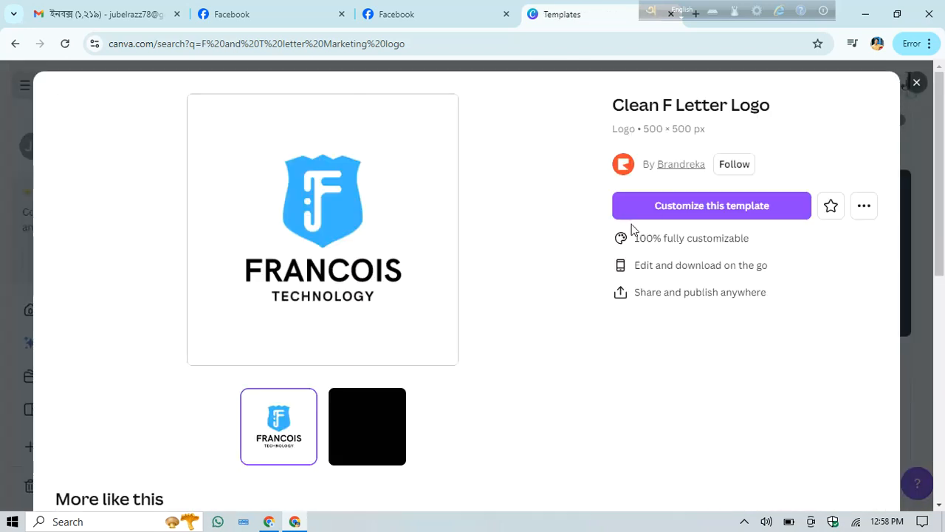
{"action": "left_click", "coordinate": [730, 207]}
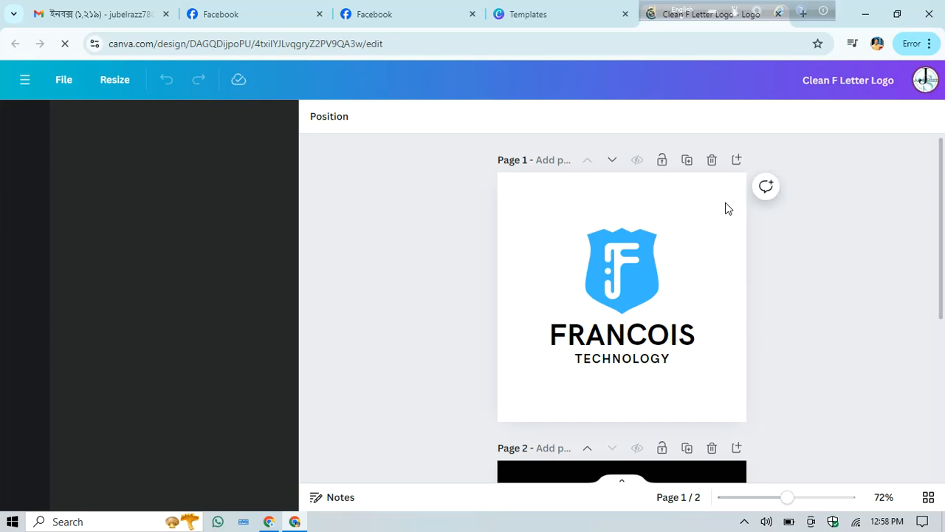
Step: Move the floating language toolbar clear of the browser tabs and return to the Clean F Letter Logo design
{"action": "left_click", "coordinate": [526, 7]}
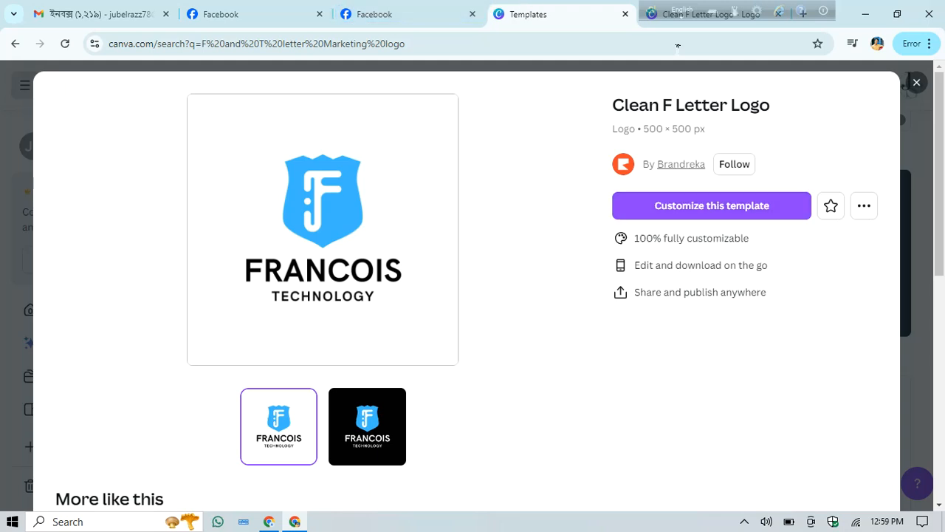
{"action": "left_click_drag", "start_coordinate": [647, 11], "coordinate": [891, 134]}
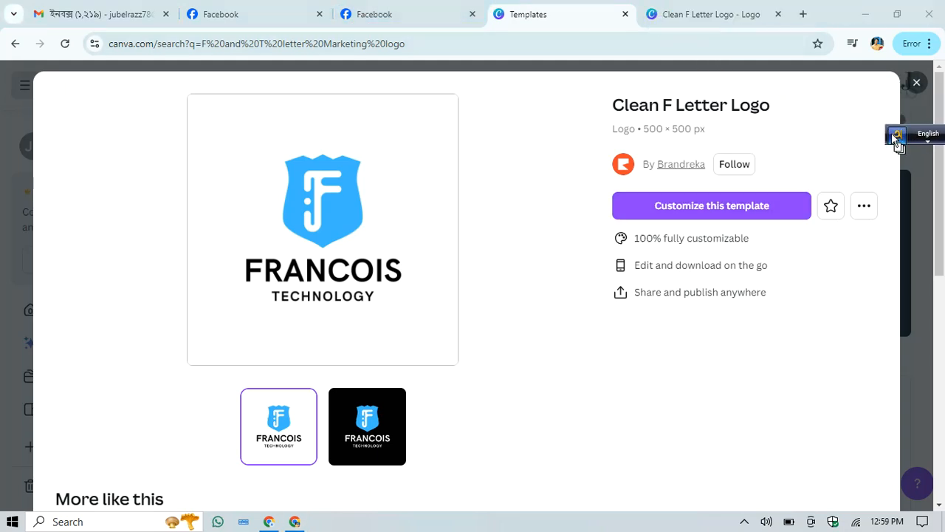
{"action": "left_click", "coordinate": [682, 8]}
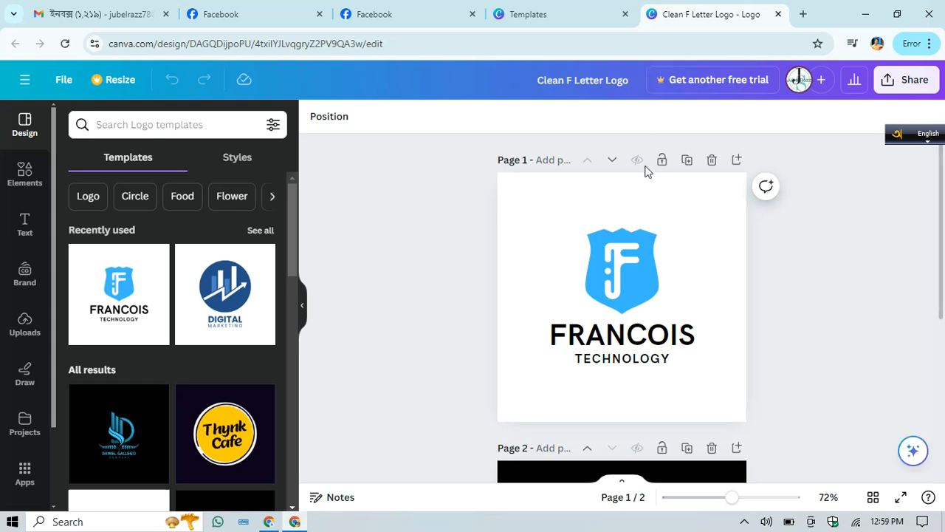
Step: Replace the "FRANCOIS" heading on page 1 of the logo with "FREELANCER"
{"action": "scroll", "coordinate": [667, 362], "scroll_direction": "down", "scroll_amount": 4}
{"action": "scroll", "coordinate": [780, 310], "scroll_direction": "up", "scroll_amount": 4}
{"action": "scroll", "coordinate": [783, 313], "scroll_direction": "down", "scroll_amount": 1}
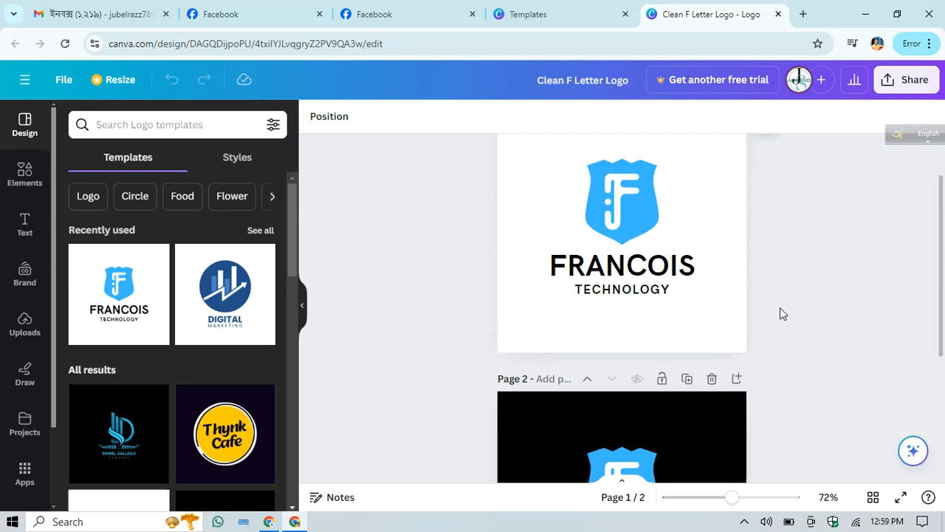
{"action": "left_click", "coordinate": [613, 264]}
{"action": "left_click", "coordinate": [613, 263]}
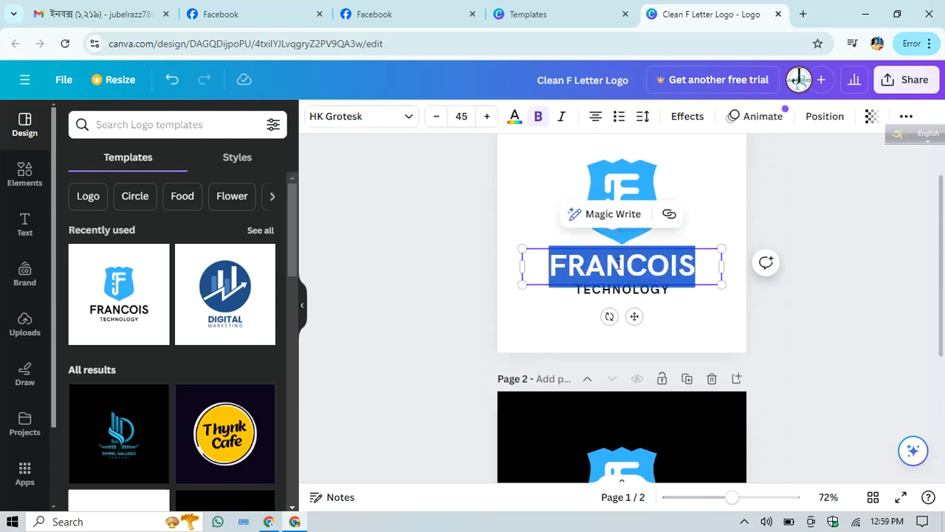
{"action": "type", "text": "FREELANCER"}
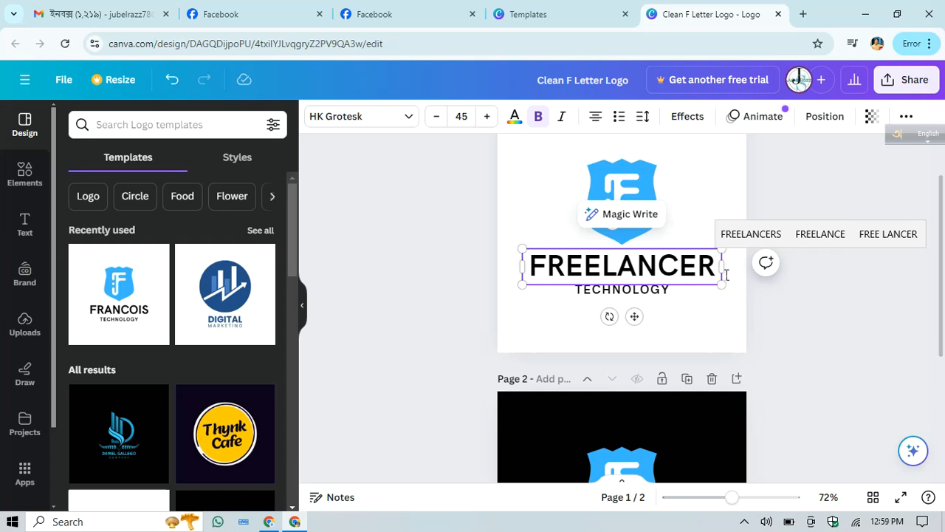
{"action": "left_click", "coordinate": [779, 302]}
Step: Replace the "TECHNOLOGY" line beneath the heading on page 1 with "TOPON"
{"action": "left_click", "coordinate": [608, 288]}
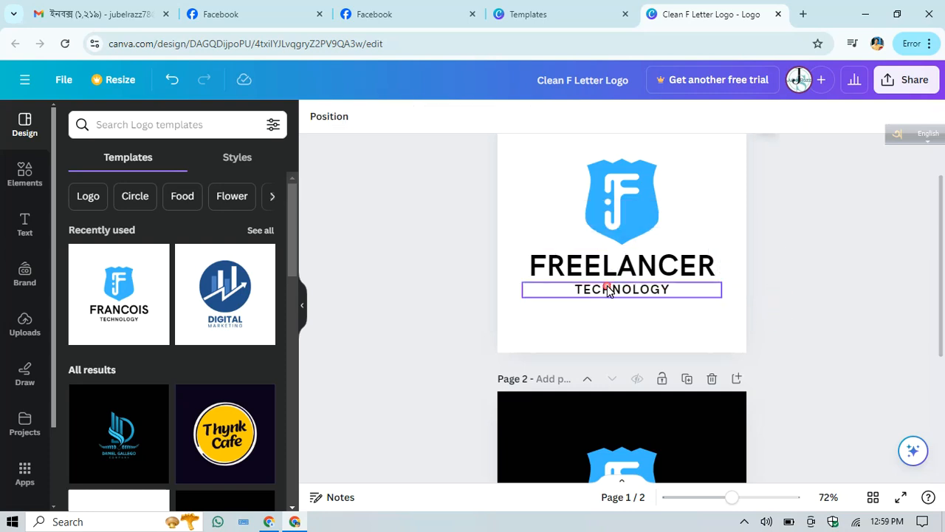
{"action": "left_click", "coordinate": [614, 291]}
{"action": "type", "text": "TOPON"}
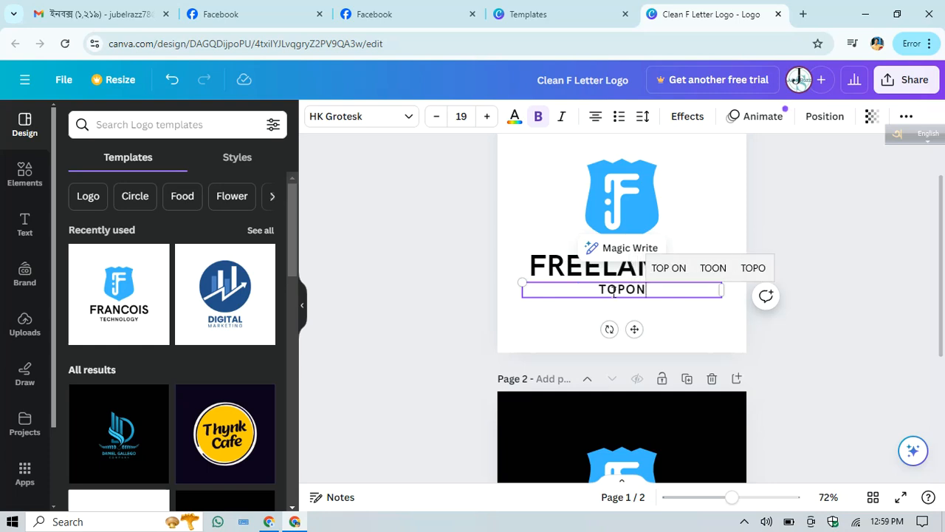
{"action": "left_click", "coordinate": [823, 379]}
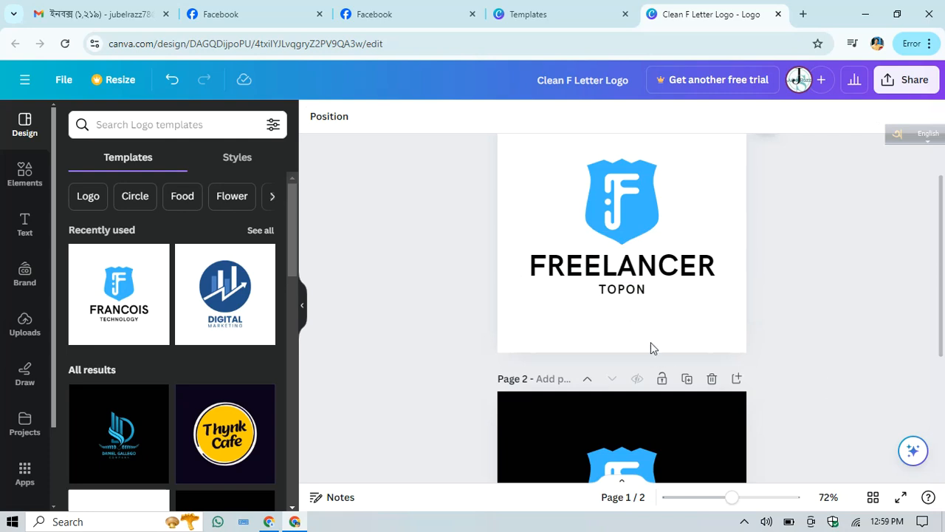
Step: Narrow the TOPON text box to about 97 px wide and center it horizontally on the page
{"action": "left_click", "coordinate": [627, 293]}
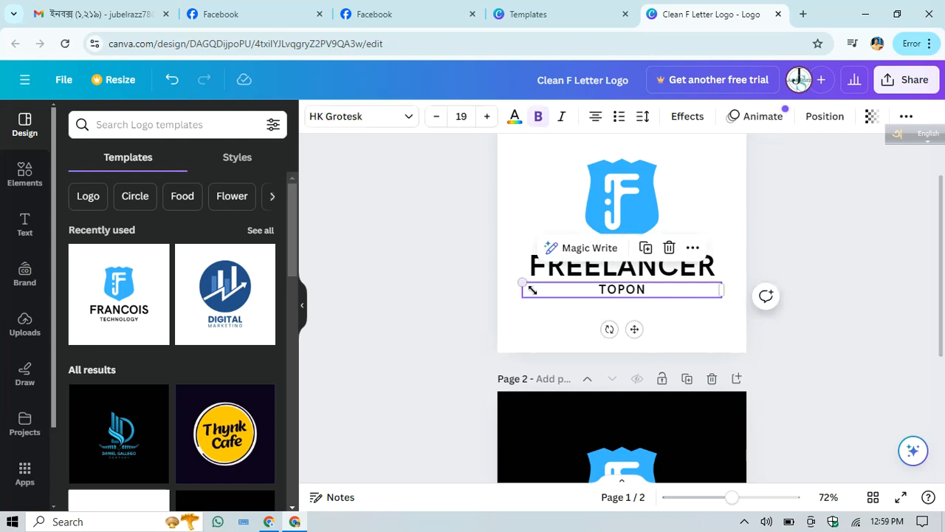
{"action": "left_click_drag", "start_coordinate": [734, 297], "coordinate": [579, 299]}
{"action": "left_click", "coordinate": [841, 121]}
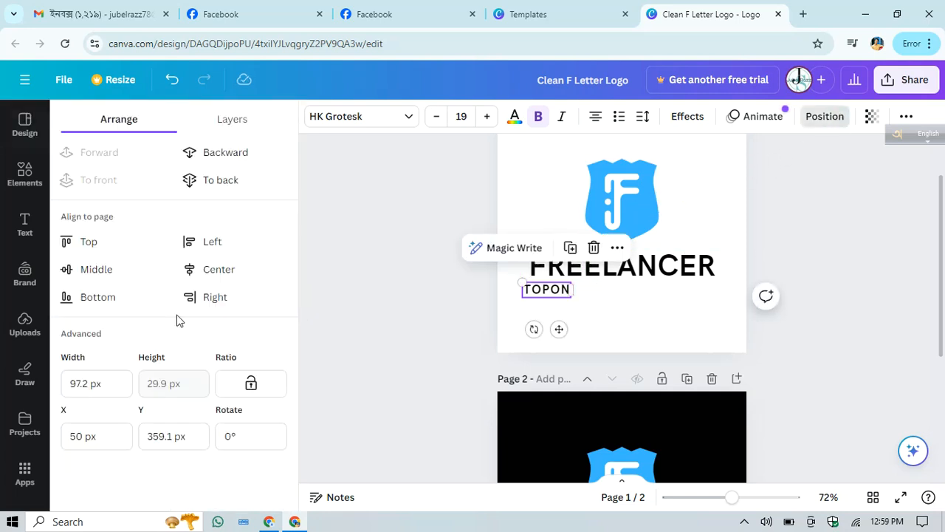
{"action": "left_click", "coordinate": [218, 270]}
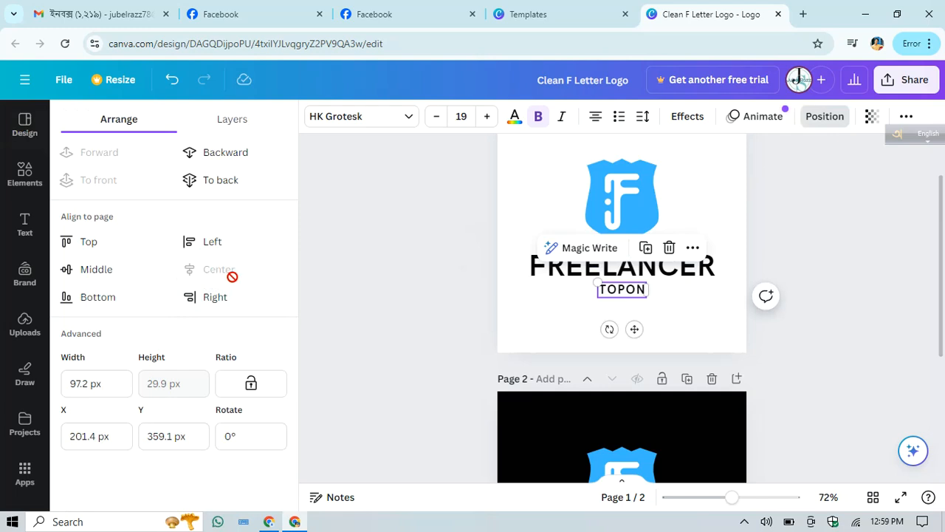
Step: Enlarge the TOPON text to about size 32.7 and position it beneath FREELANCER at about X 170 px, Y 364 px
{"action": "left_click_drag", "start_coordinate": [607, 292], "coordinate": [569, 294]}
{"action": "left_click_drag", "start_coordinate": [633, 340], "coordinate": [639, 346]}
{"action": "left_click", "coordinate": [216, 268]}
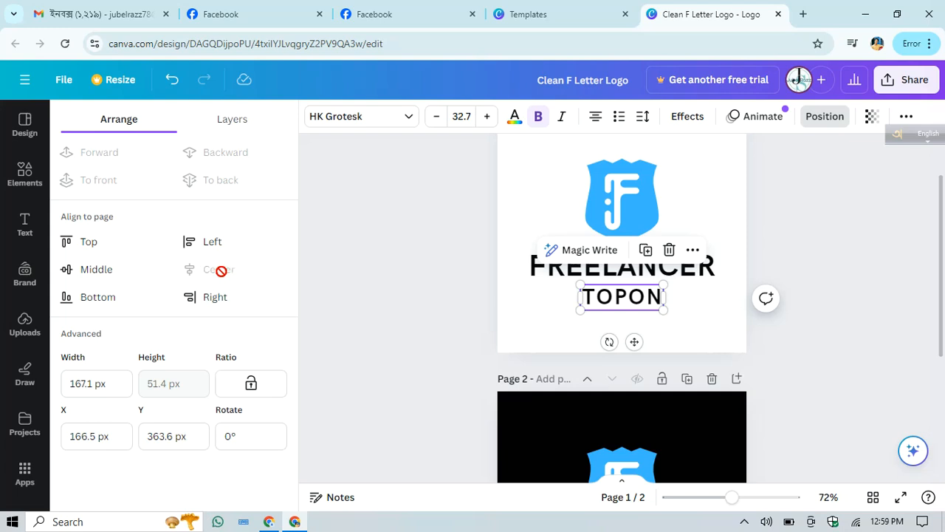
{"action": "left_click_drag", "start_coordinate": [633, 341], "coordinate": [651, 348]}
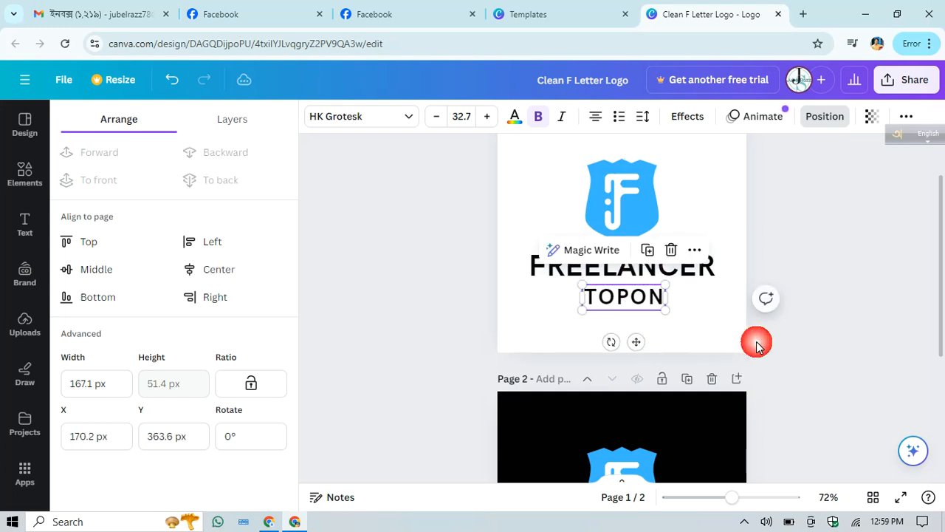
{"action": "left_click", "coordinate": [827, 338]}
{"action": "scroll", "coordinate": [821, 337], "scroll_direction": "down", "scroll_amount": 1}
{"action": "left_click", "coordinate": [821, 338]}
{"action": "left_click", "coordinate": [821, 338]}
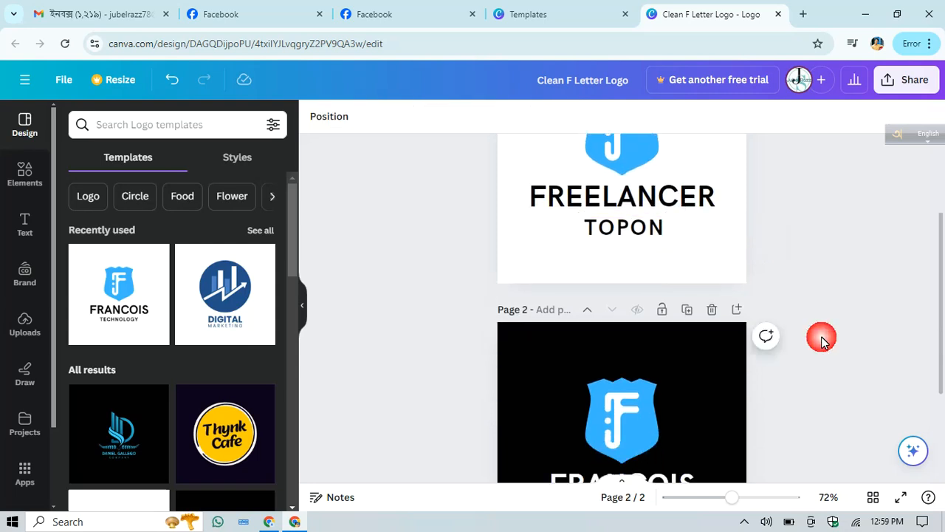
Step: Shrink the FREELANCER text to about size 40.9 and center it horizontally on the page
{"action": "scroll", "coordinate": [821, 337], "scroll_direction": "up", "scroll_amount": 1}
{"action": "left_click", "coordinate": [704, 270]}
{"action": "left_click_drag", "start_coordinate": [722, 284], "coordinate": [712, 289]}
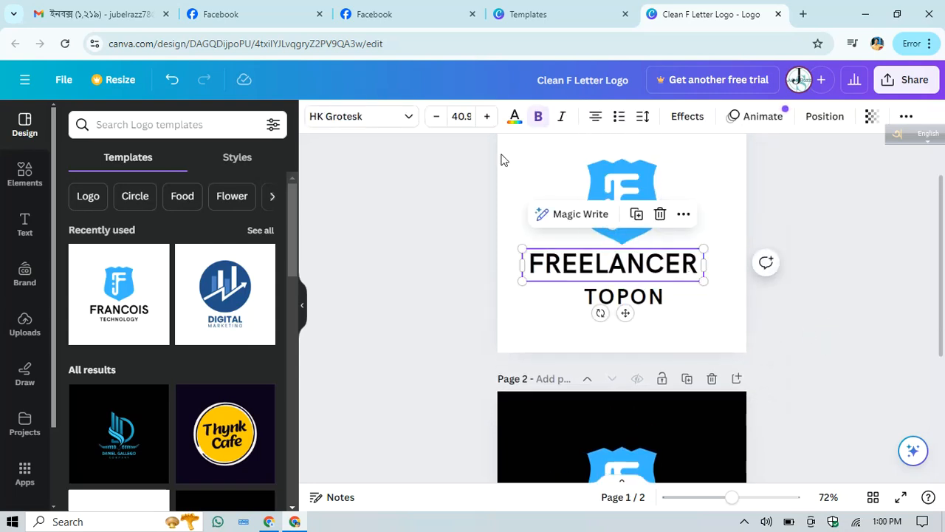
{"action": "left_click", "coordinate": [823, 119]}
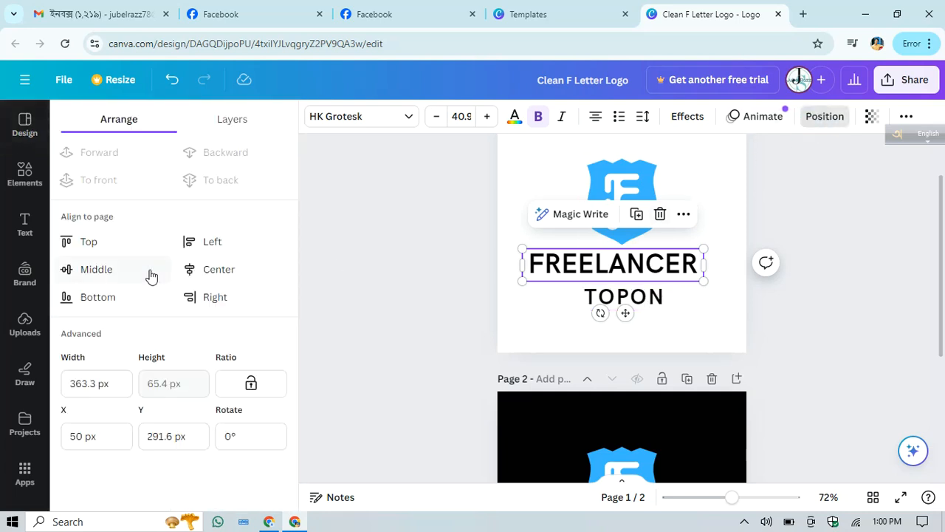
{"action": "left_click", "coordinate": [211, 273]}
{"action": "left_click", "coordinate": [422, 279]}
Step: Move the TOPON text slightly up, closer to the FREELANCER heading
{"action": "left_click", "coordinate": [630, 311]}
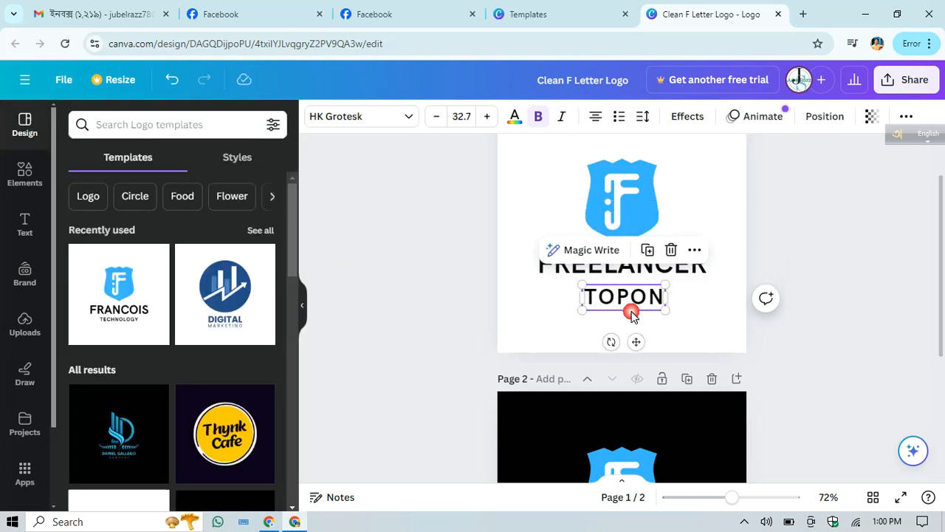
{"action": "left_click_drag", "start_coordinate": [646, 350], "coordinate": [647, 346]}
{"action": "left_click", "coordinate": [808, 315]}
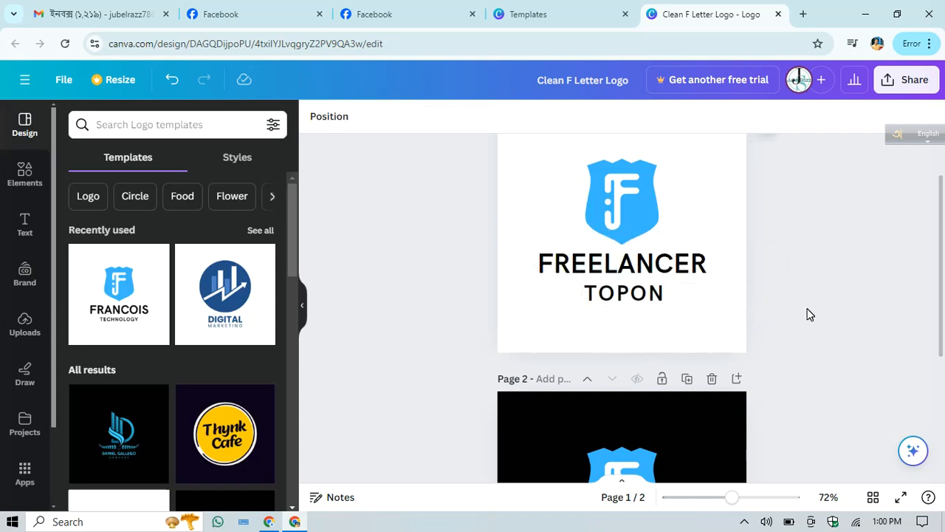
Step: Try the logo's blue #38b6ff as the text color of FREELANCER and TOPON
{"action": "left_click", "coordinate": [595, 277]}
{"action": "left_click", "coordinate": [515, 116]}
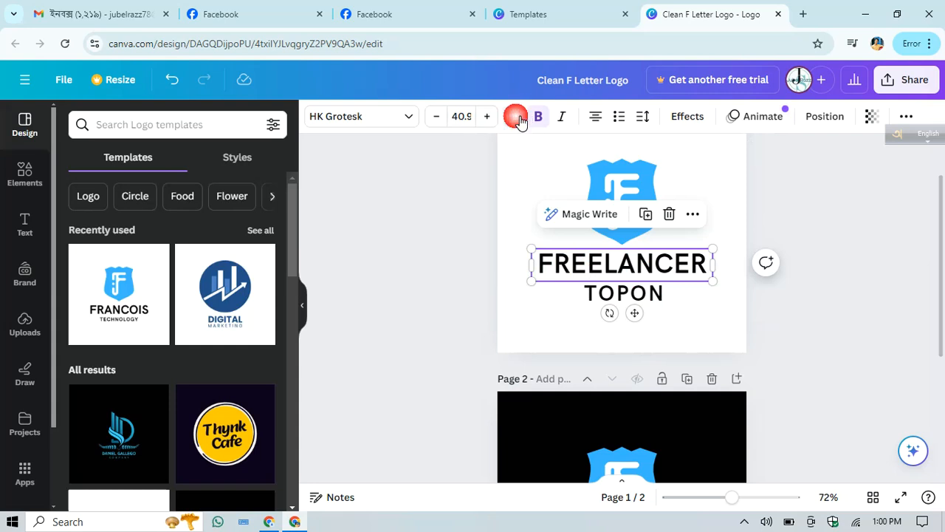
{"action": "left_click", "coordinate": [158, 201]}
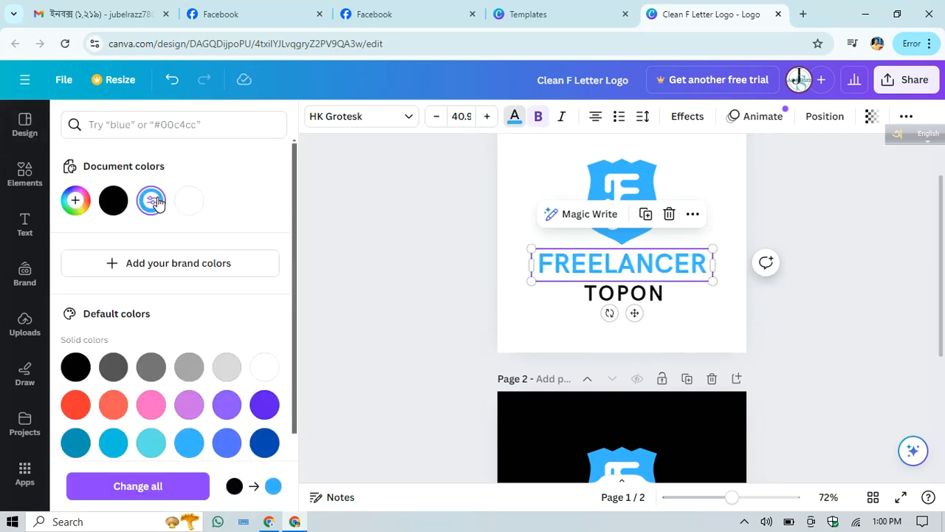
{"action": "left_click", "coordinate": [644, 293]}
{"action": "left_click", "coordinate": [151, 211]}
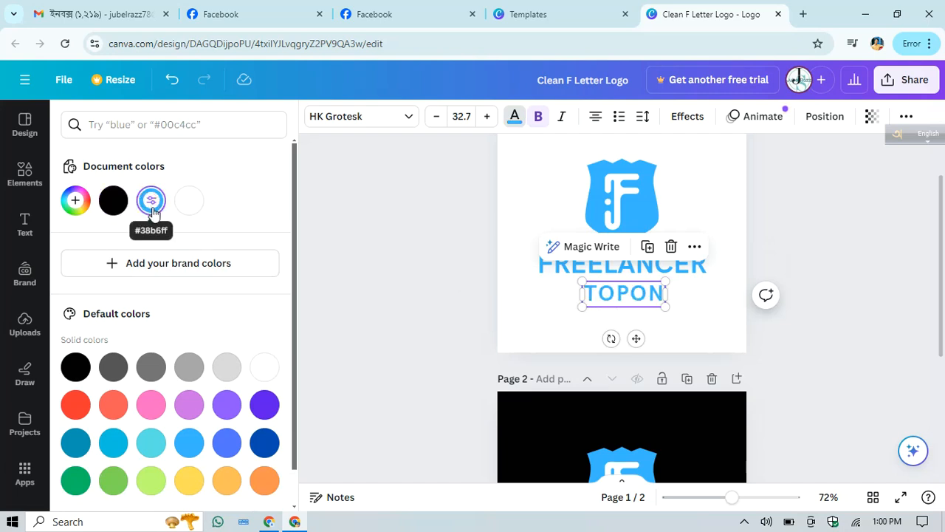
Step: Recolor the TOPON and FREELANCER text black and deselect the text
{"action": "left_click", "coordinate": [113, 201]}
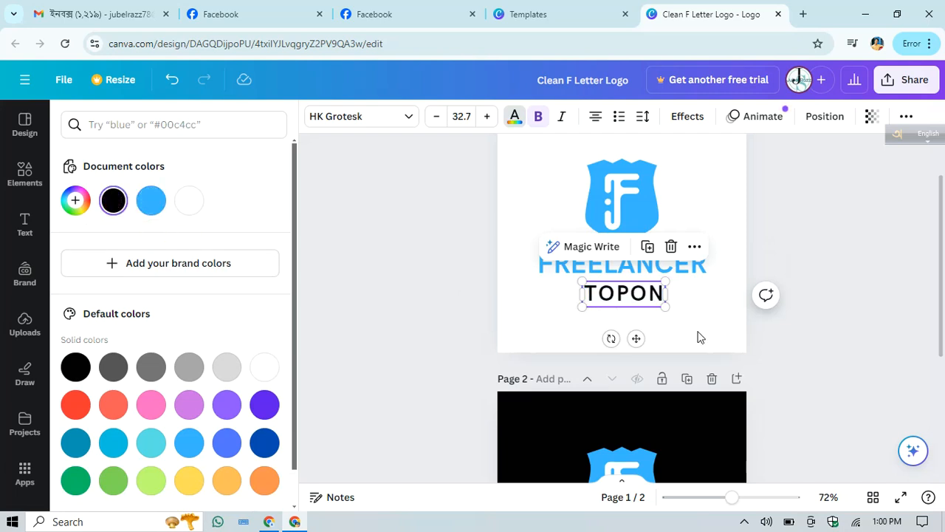
{"action": "left_click", "coordinate": [703, 278]}
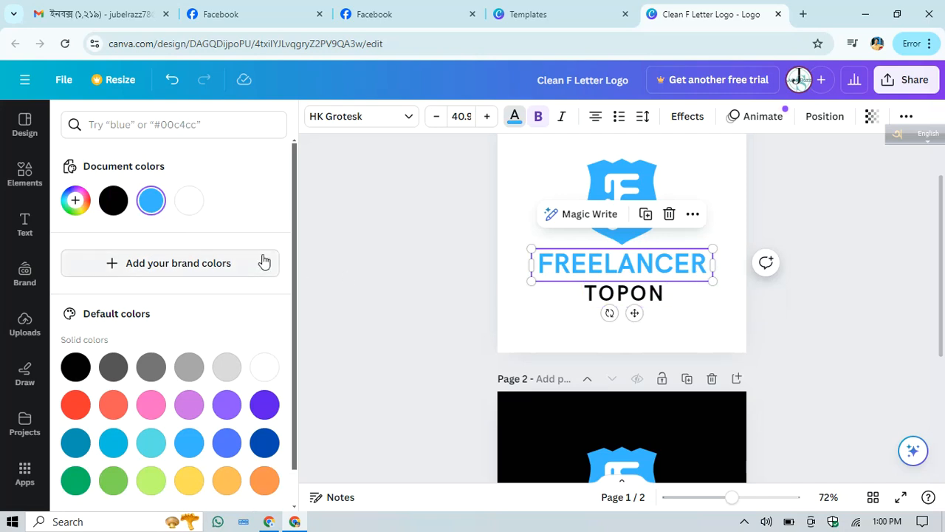
{"action": "left_click", "coordinate": [114, 201]}
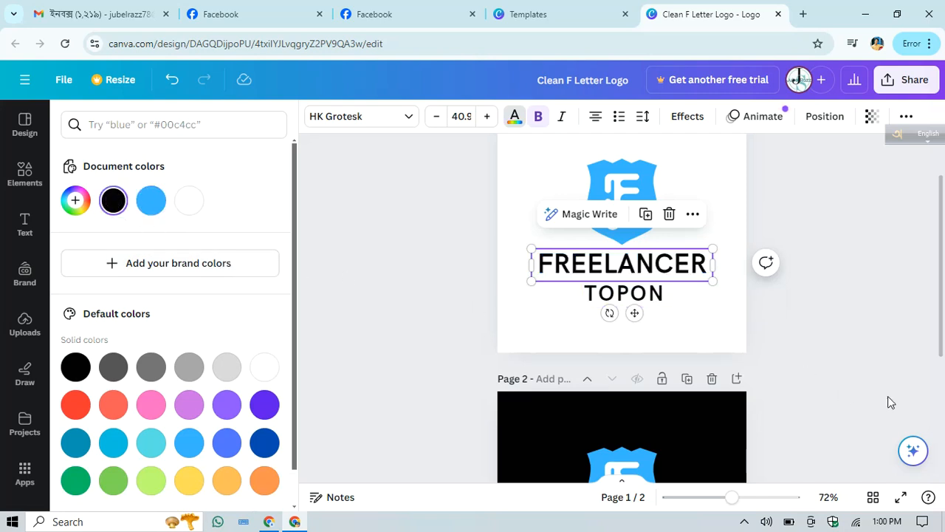
{"action": "left_click", "coordinate": [866, 370]}
Step: Delete page 2 with the black FRANCOIS TECHNOLOGY version, keeping only the white FREELANCER TOPON logo page
{"action": "scroll", "coordinate": [867, 373], "scroll_direction": "down", "scroll_amount": 2}
{"action": "scroll", "coordinate": [865, 373], "scroll_direction": "up", "scroll_amount": 3}
{"action": "scroll", "coordinate": [861, 373], "scroll_direction": "down", "scroll_amount": 3}
{"action": "scroll", "coordinate": [739, 292], "scroll_direction": "up", "scroll_amount": 1}
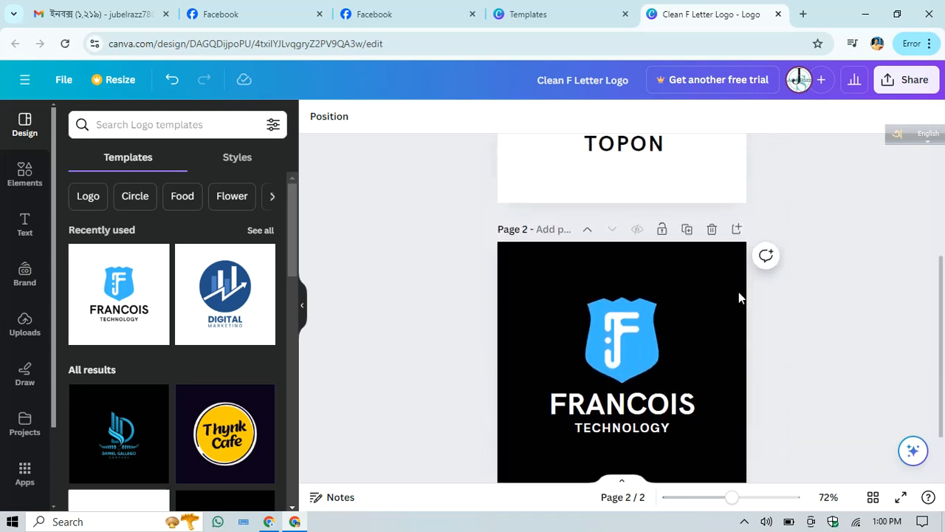
{"action": "left_click", "coordinate": [718, 231]}
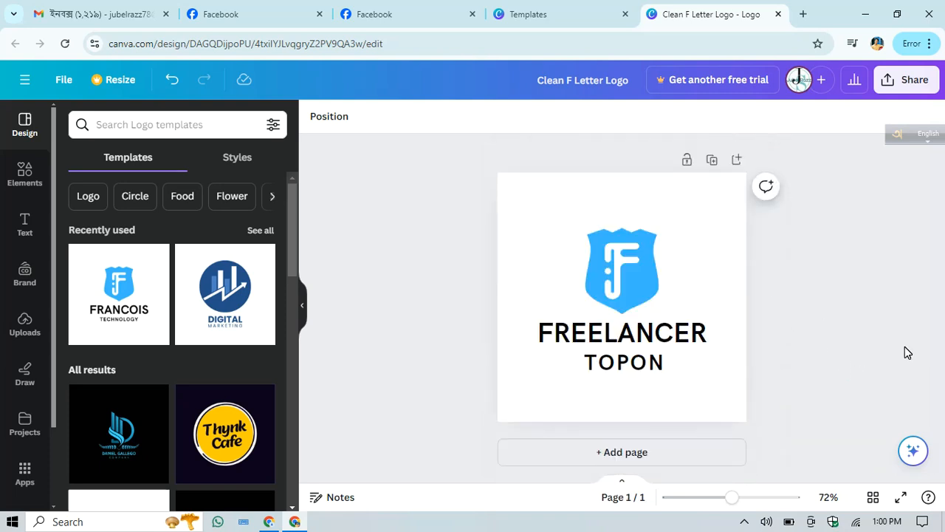
Step: Download the finished FREELANCER TOPON logo as a PNG file
{"action": "left_click", "coordinate": [914, 80]}
{"action": "scroll", "coordinate": [770, 321], "scroll_direction": "down", "scroll_amount": 2}
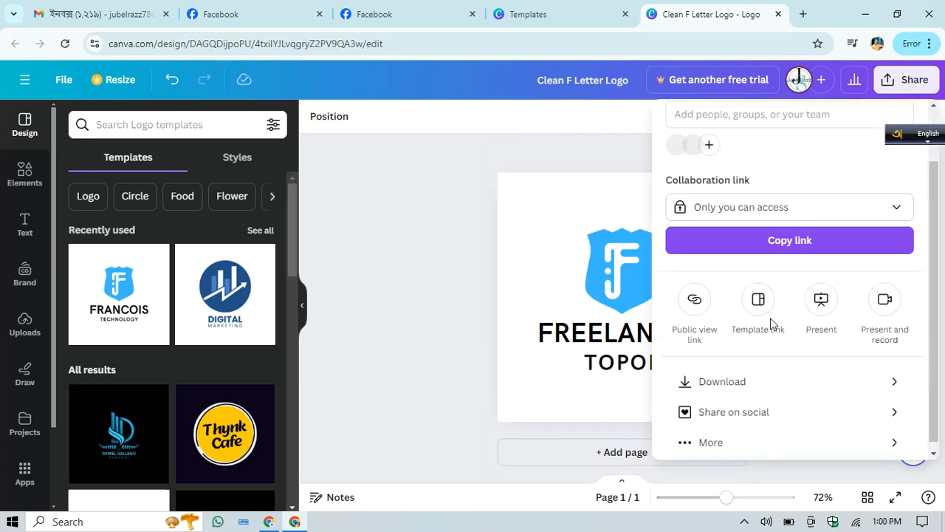
{"action": "left_click", "coordinate": [759, 373]}
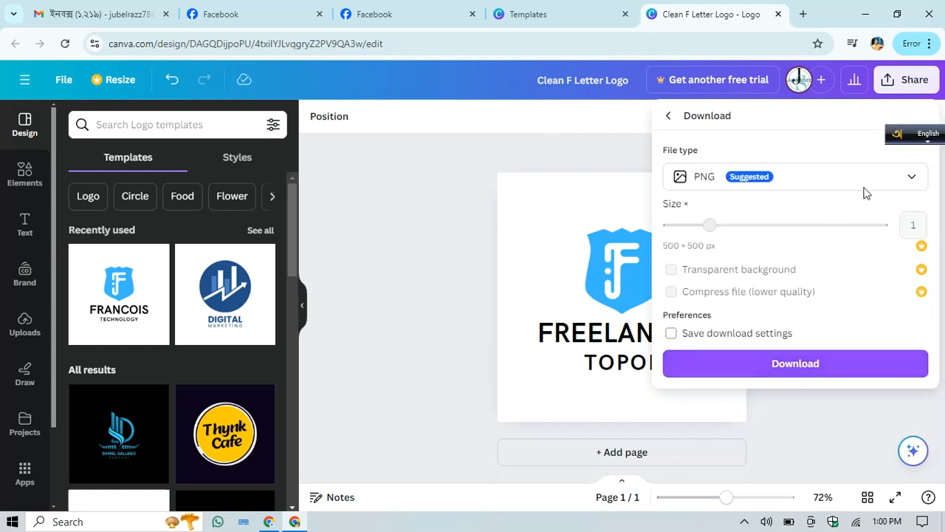
{"action": "left_click", "coordinate": [812, 363]}
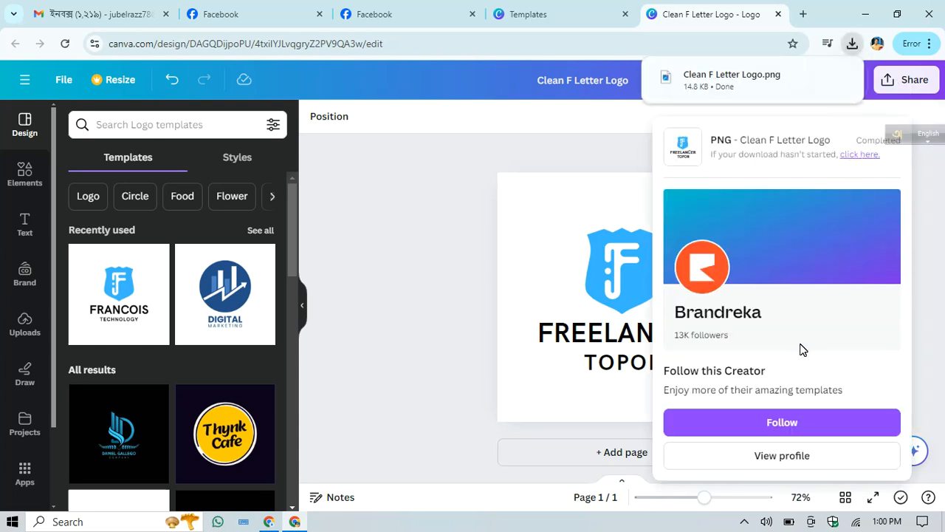
Step: Switch to Facebook's Page setup checklist and start adding a profile picture for the new Page
{"action": "left_click", "coordinate": [394, 7]}
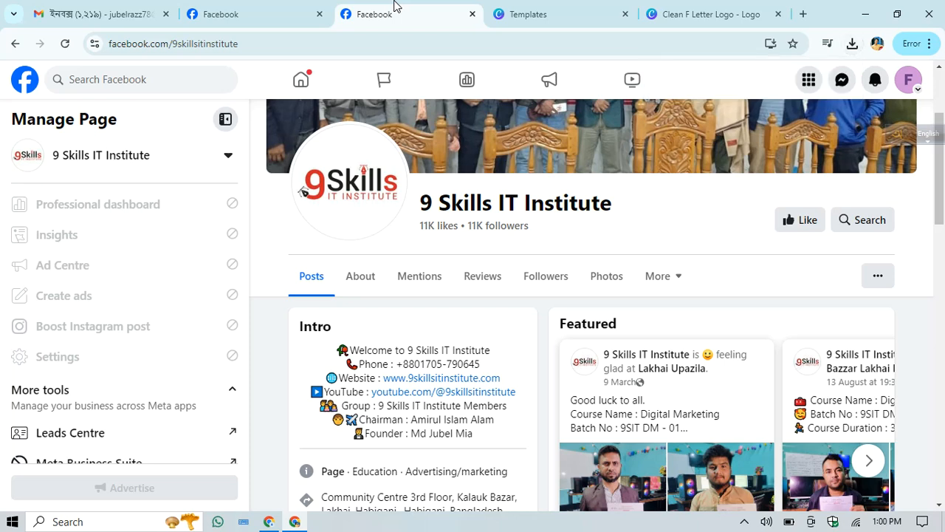
{"action": "left_click", "coordinate": [288, 7]}
{"action": "left_click", "coordinate": [384, 15]}
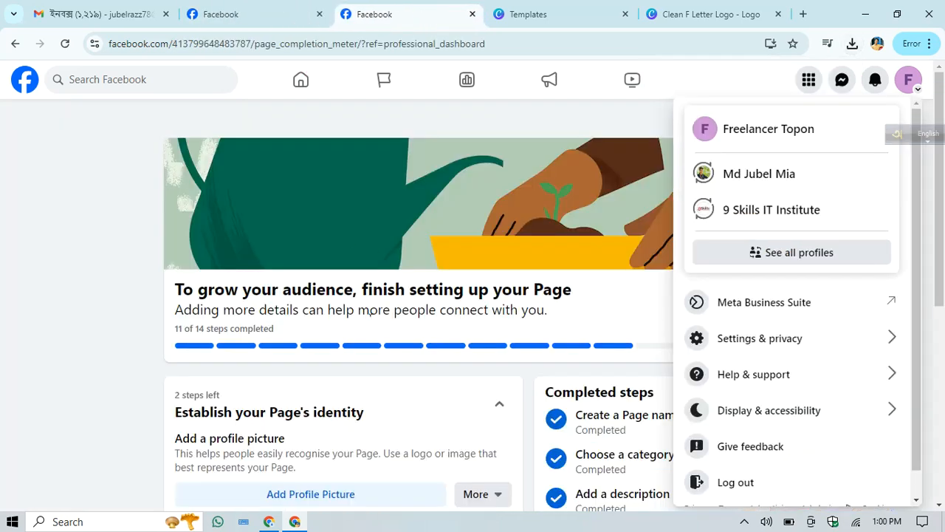
{"action": "scroll", "coordinate": [355, 318], "scroll_direction": "down", "scroll_amount": 4}
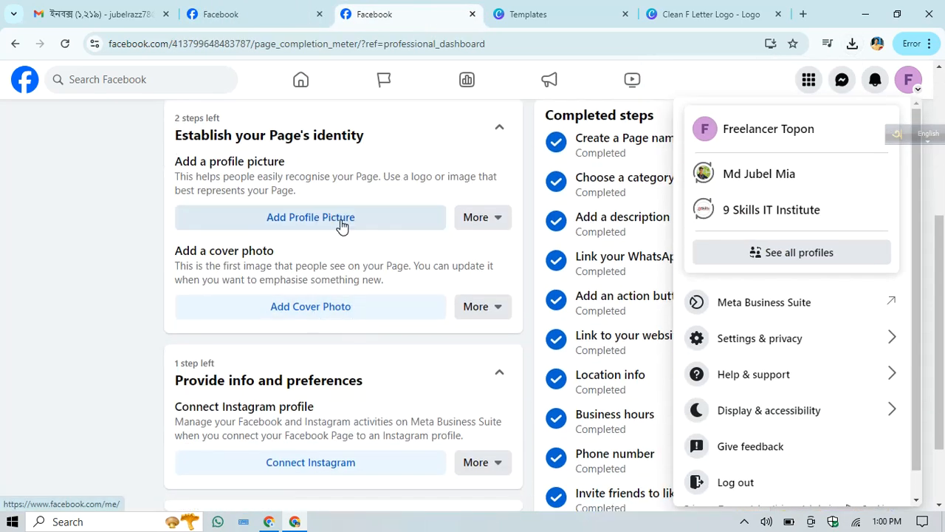
{"action": "left_click", "coordinate": [341, 221]}
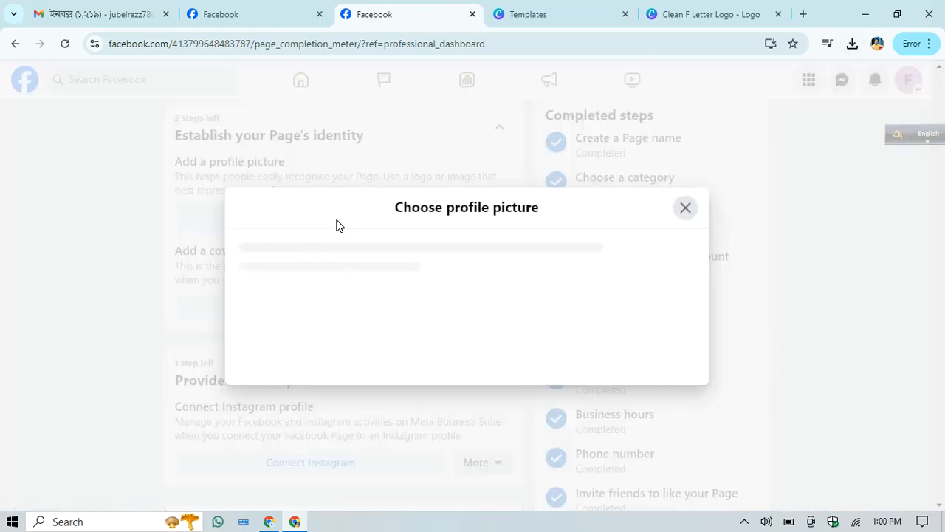
{"action": "left_click", "coordinate": [372, 166]}
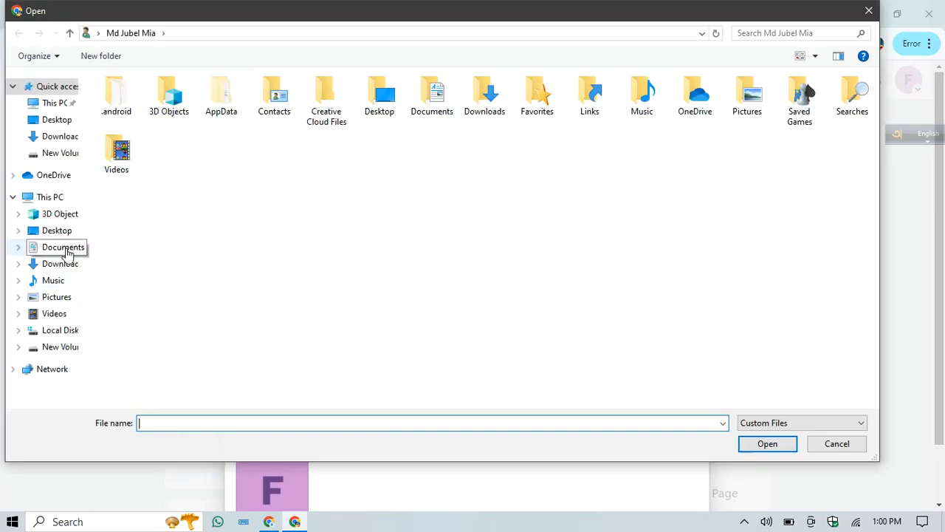
{"action": "left_click", "coordinate": [59, 264]}
{"action": "left_click", "coordinate": [165, 103]}
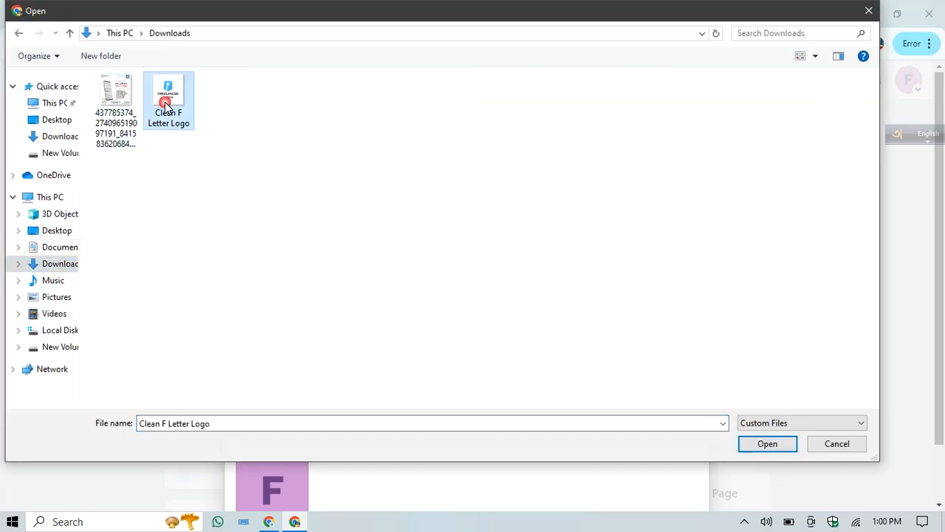
{"action": "left_click", "coordinate": [768, 443]}
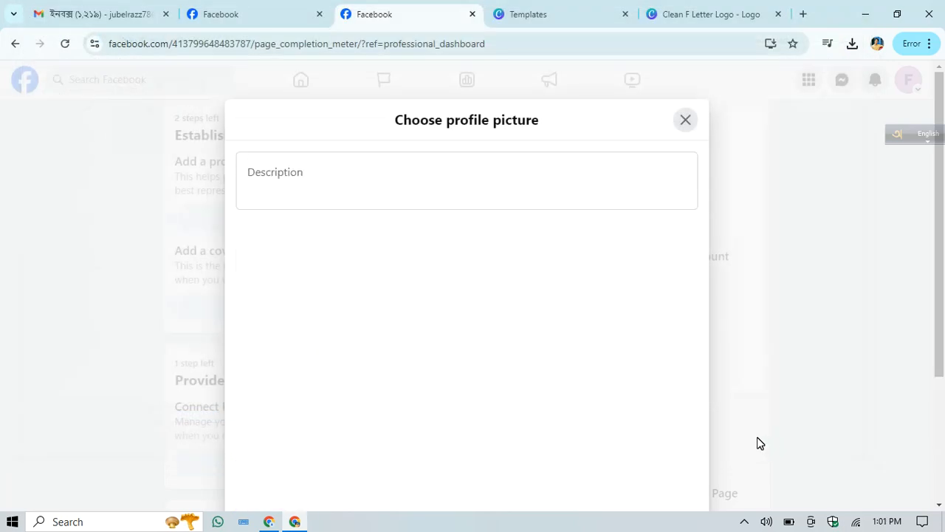
{"action": "scroll", "coordinate": [635, 376], "scroll_direction": "down", "scroll_amount": 2}
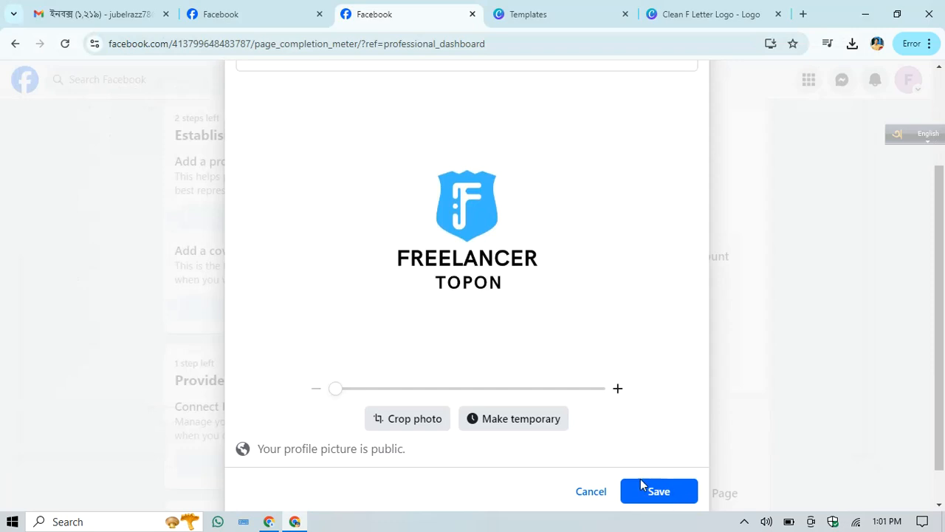
{"action": "left_click", "coordinate": [660, 497]}
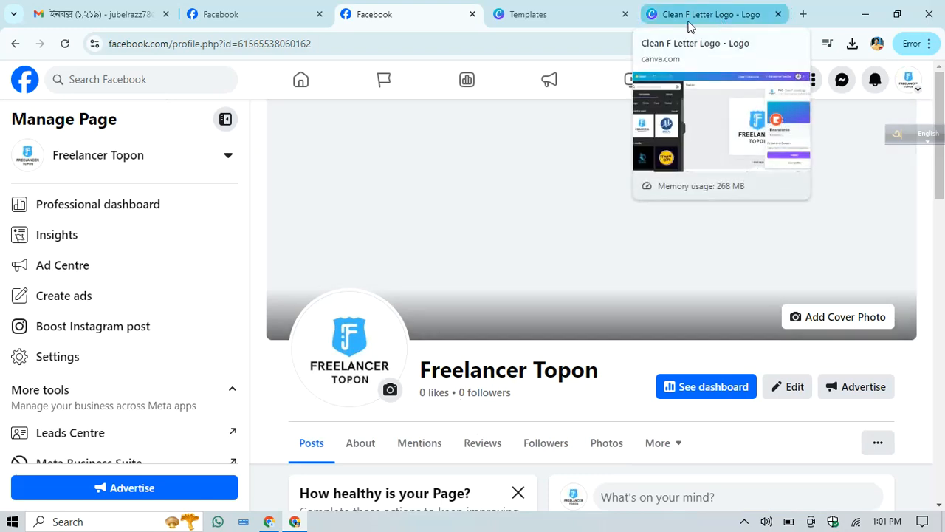
Step: Switch to Canva's template search, close the logo preview and search for "Facebook Marketing Cover"
{"action": "left_click", "coordinate": [556, 7]}
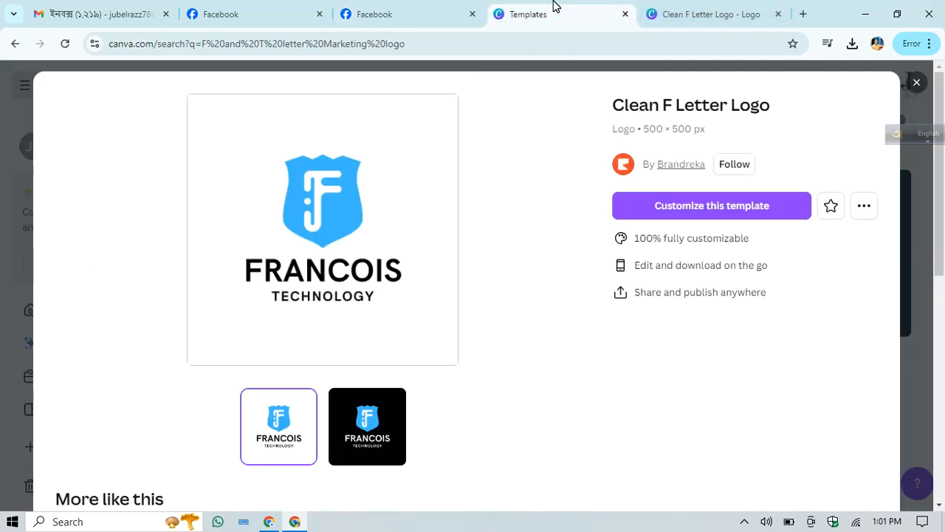
{"action": "left_click", "coordinate": [917, 83]}
{"action": "triple_click", "coordinate": [633, 94]}
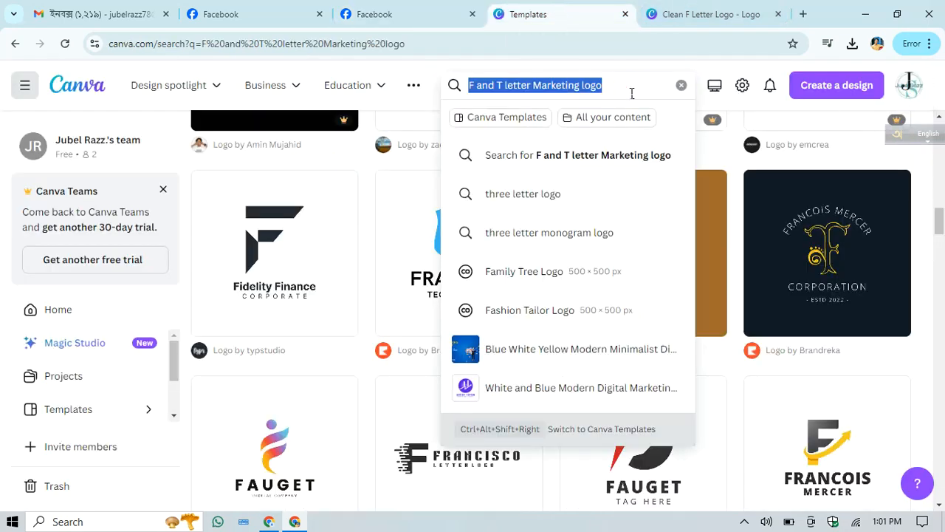
{"action": "left_click", "coordinate": [616, 93]}
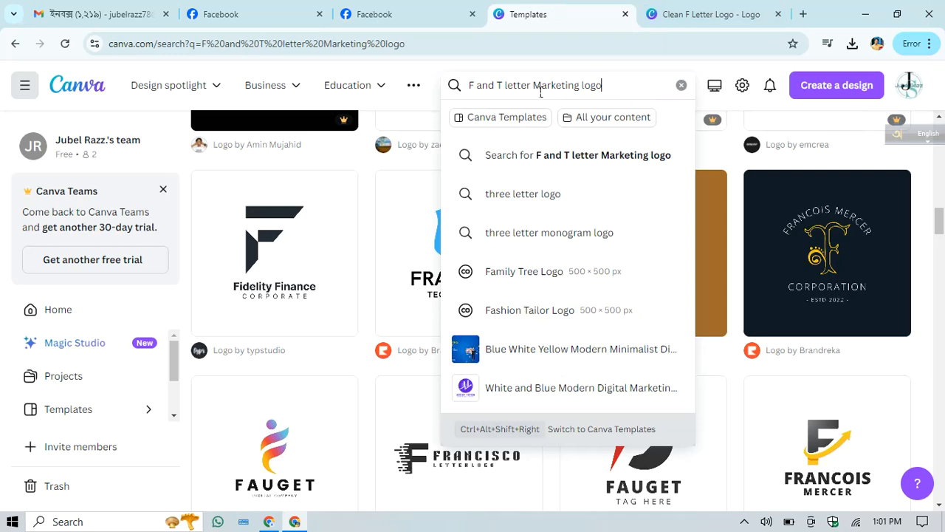
{"action": "left_click_drag", "start_coordinate": [525, 85], "coordinate": [471, 83]}
{"action": "type", "text": "Faceb"}
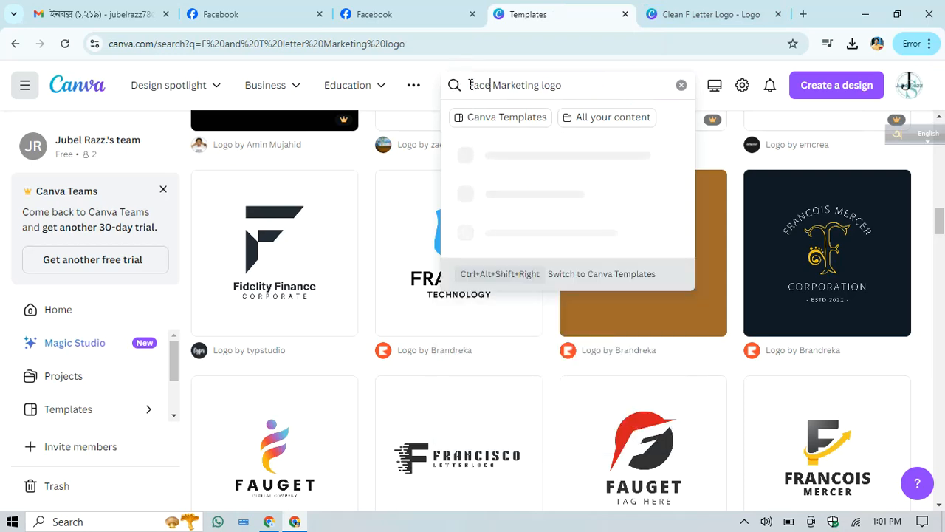
{"action": "type", "text": "ook Marketing "}
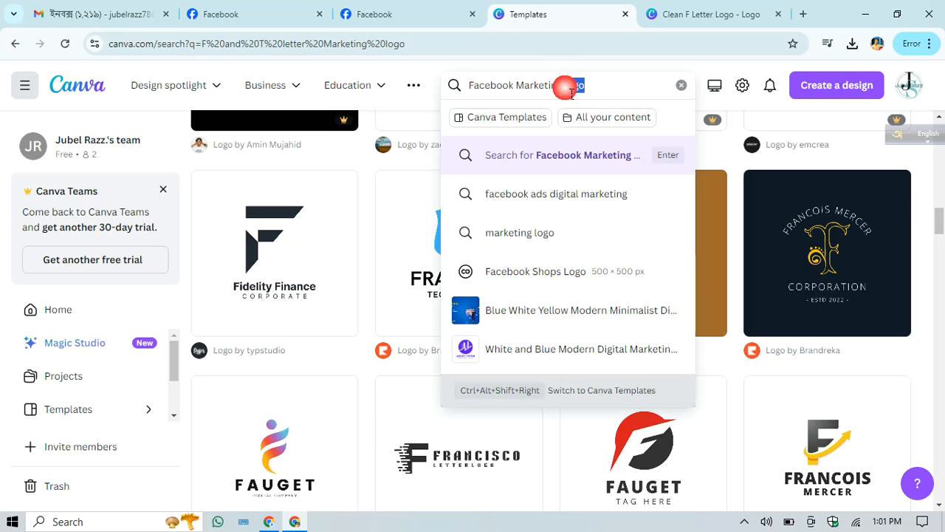
{"action": "type", "text": "Cover"}
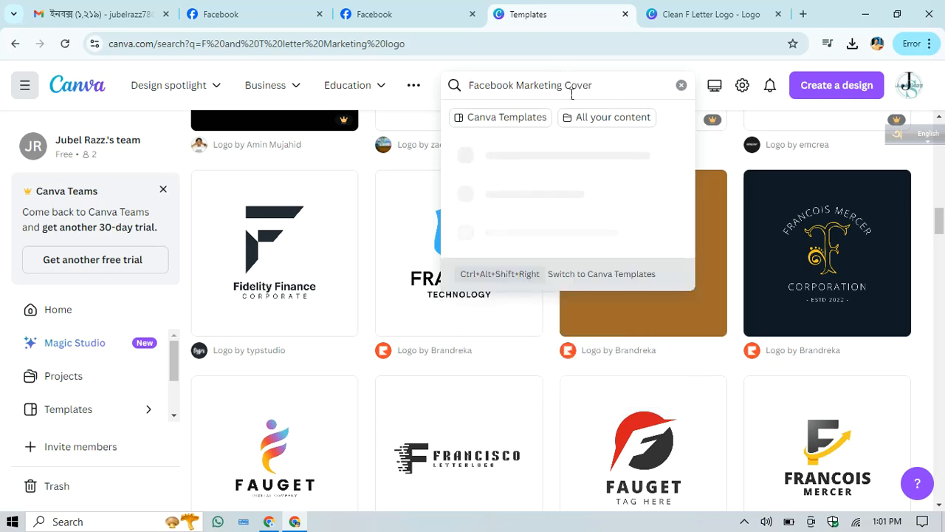
{"action": "key", "text": "Return"}
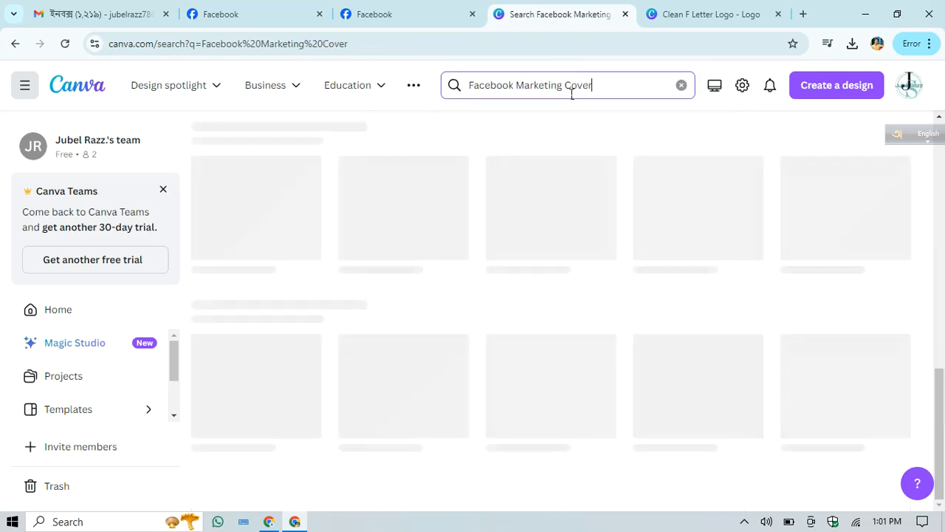
Step: Browse the Facebook Marketing Cover templates for a suitable design and compare them with the Clean F Letter Logo design
{"action": "scroll", "coordinate": [621, 369], "scroll_direction": "down", "scroll_amount": 3}
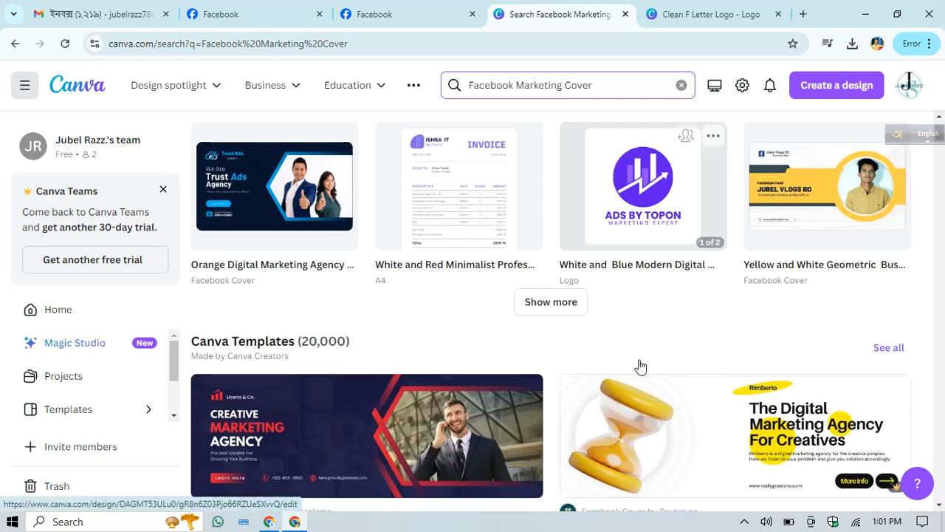
{"action": "scroll", "coordinate": [610, 377], "scroll_direction": "down", "scroll_amount": 2}
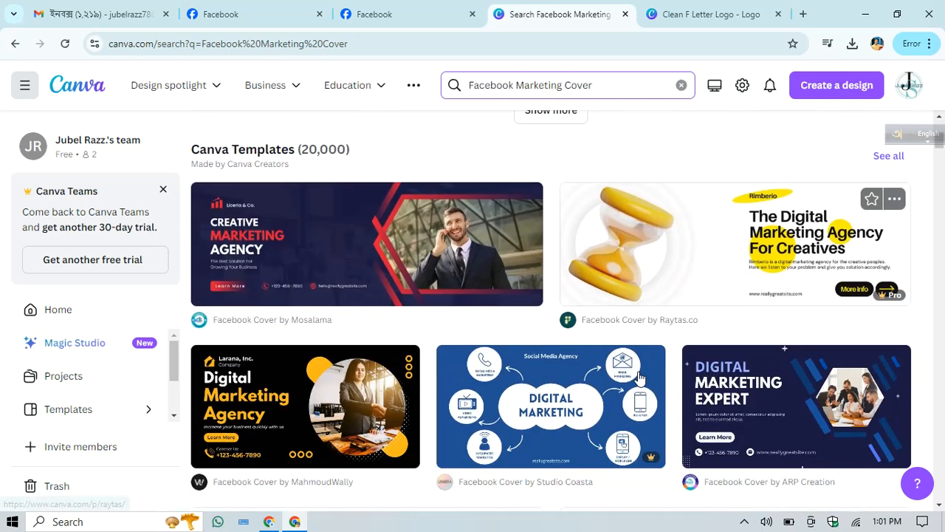
{"action": "scroll", "coordinate": [515, 276], "scroll_direction": "down", "scroll_amount": 1}
{"action": "scroll", "coordinate": [515, 275], "scroll_direction": "down", "scroll_amount": 4}
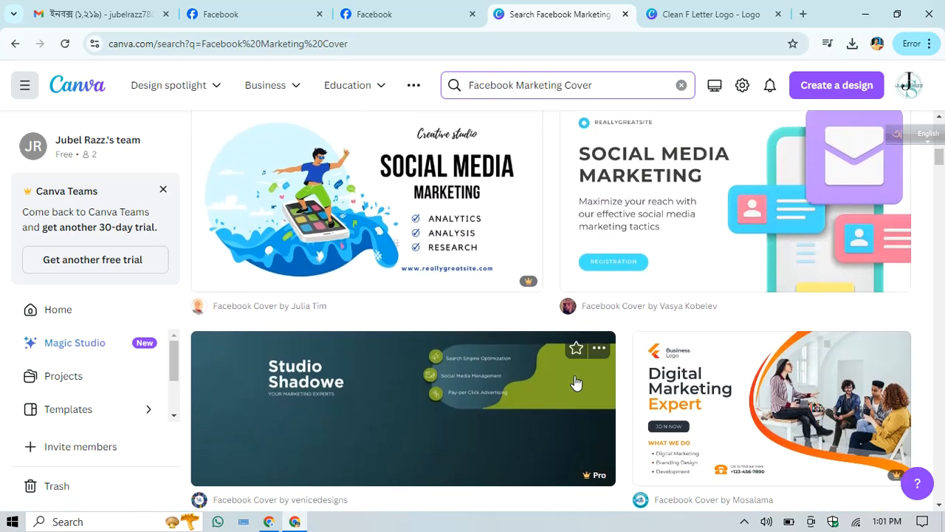
{"action": "scroll", "coordinate": [537, 331], "scroll_direction": "down", "scroll_amount": 3}
{"action": "scroll", "coordinate": [631, 356], "scroll_direction": "down", "scroll_amount": 10}
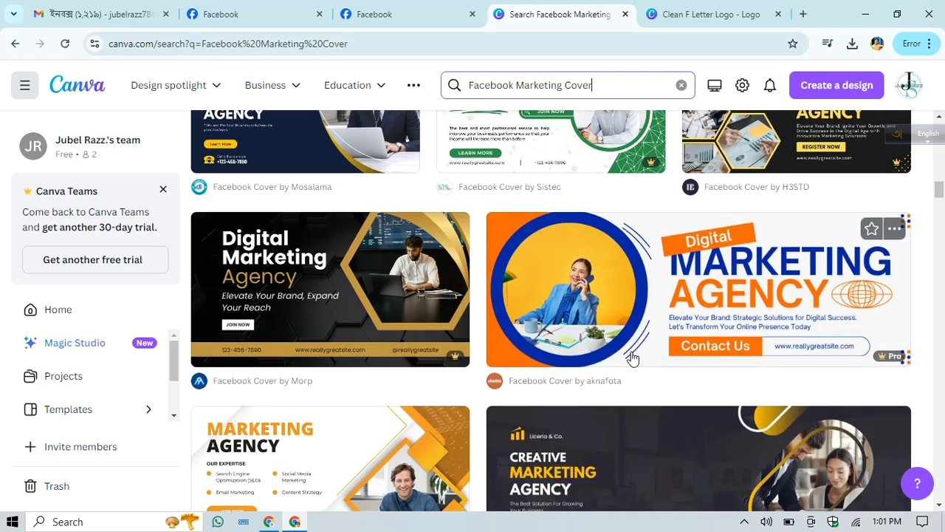
{"action": "scroll", "coordinate": [632, 357], "scroll_direction": "up", "scroll_amount": 10}
{"action": "left_click", "coordinate": [697, 14]}
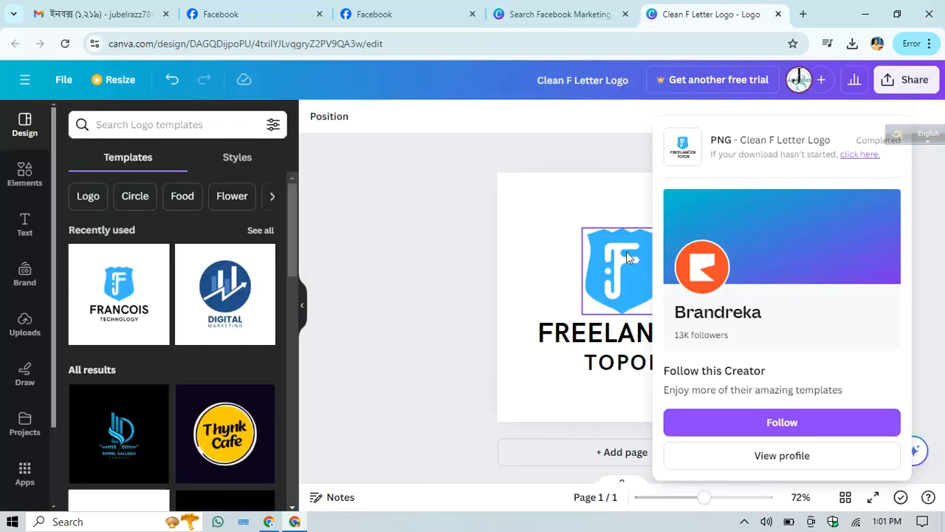
{"action": "left_click", "coordinate": [532, 10]}
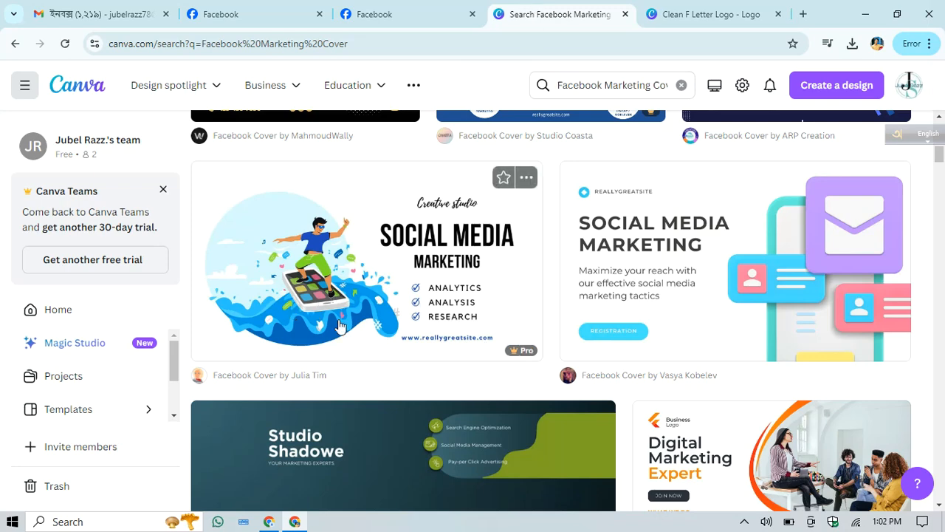
{"action": "scroll", "coordinate": [461, 328], "scroll_direction": "up", "scroll_amount": 1}
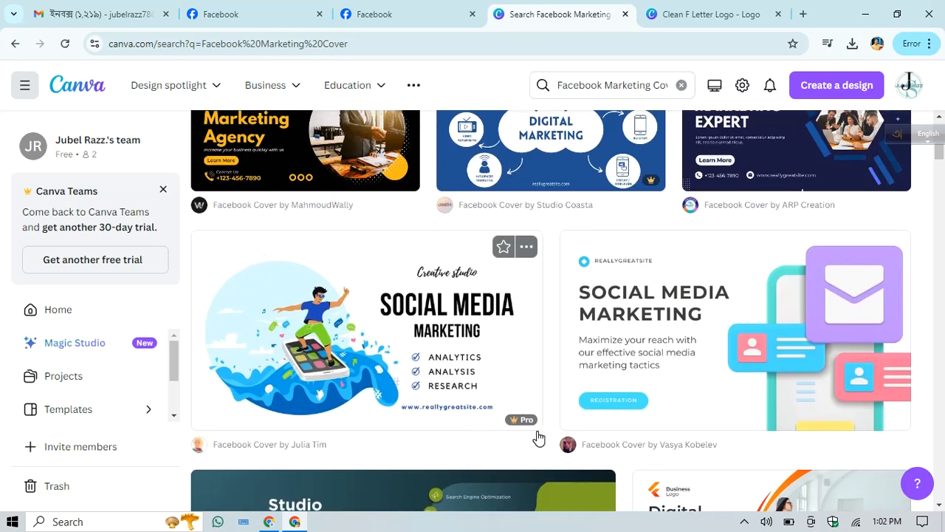
{"action": "scroll", "coordinate": [547, 414], "scroll_direction": "up", "scroll_amount": 5}
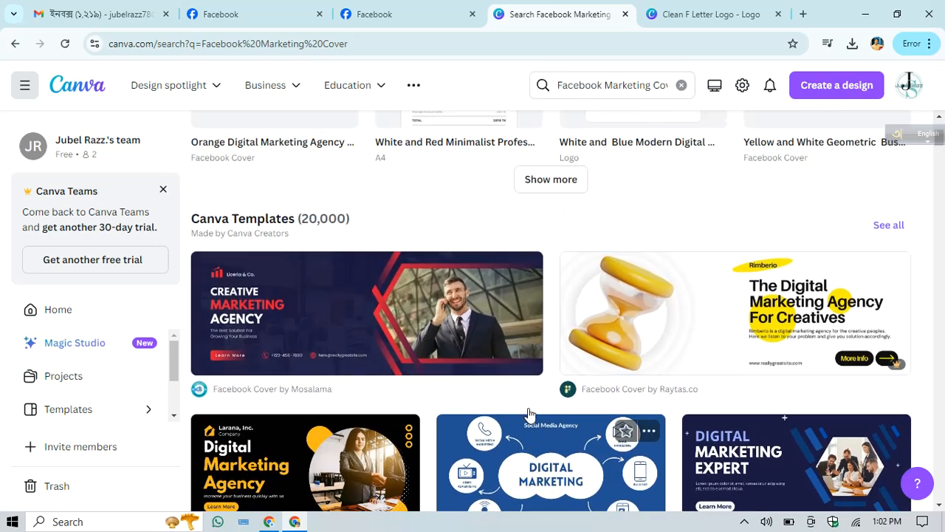
{"action": "scroll", "coordinate": [556, 394], "scroll_direction": "down", "scroll_amount": 5}
{"action": "scroll", "coordinate": [650, 382], "scroll_direction": "up", "scroll_amount": 4}
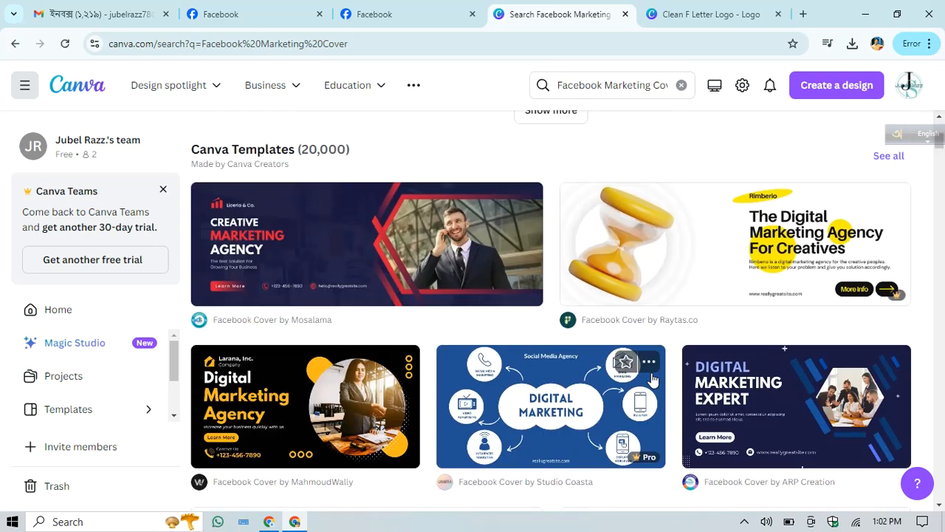
{"action": "scroll", "coordinate": [668, 373], "scroll_direction": "down", "scroll_amount": 12}
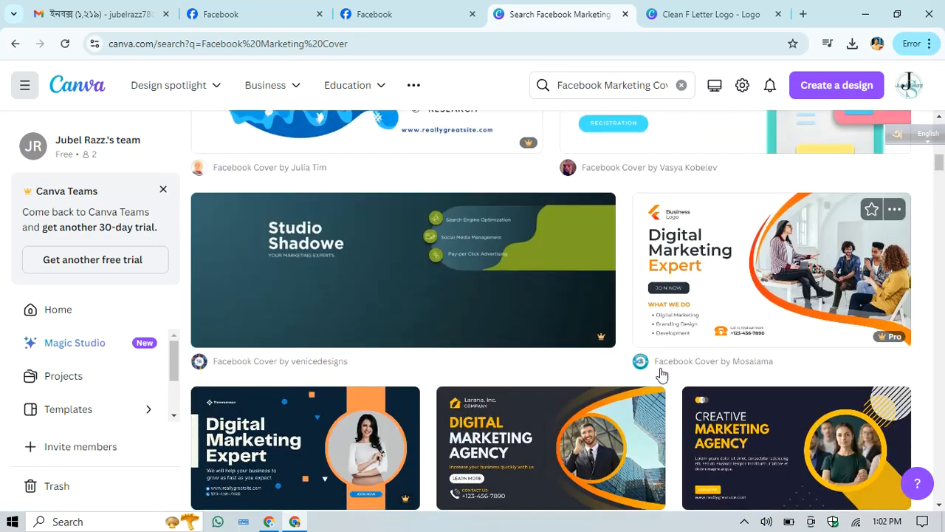
{"action": "scroll", "coordinate": [668, 360], "scroll_direction": "down", "scroll_amount": 5}
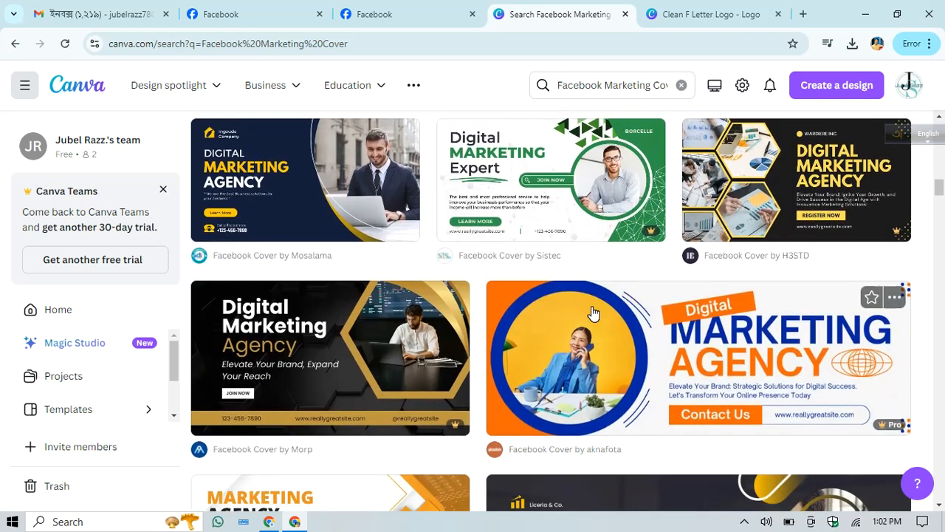
{"action": "scroll", "coordinate": [625, 318], "scroll_direction": "down", "scroll_amount": 3}
{"action": "scroll", "coordinate": [624, 320], "scroll_direction": "down", "scroll_amount": 2}
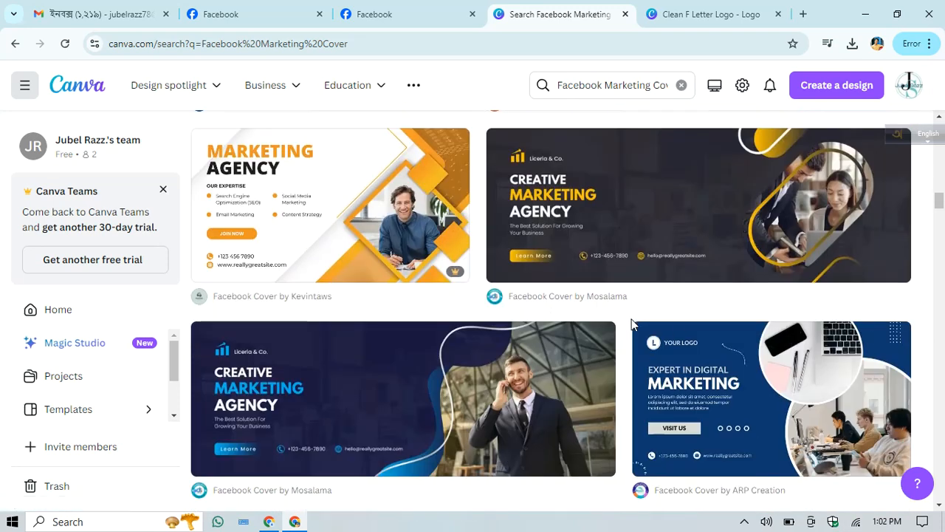
{"action": "scroll", "coordinate": [665, 328], "scroll_direction": "up", "scroll_amount": 1}
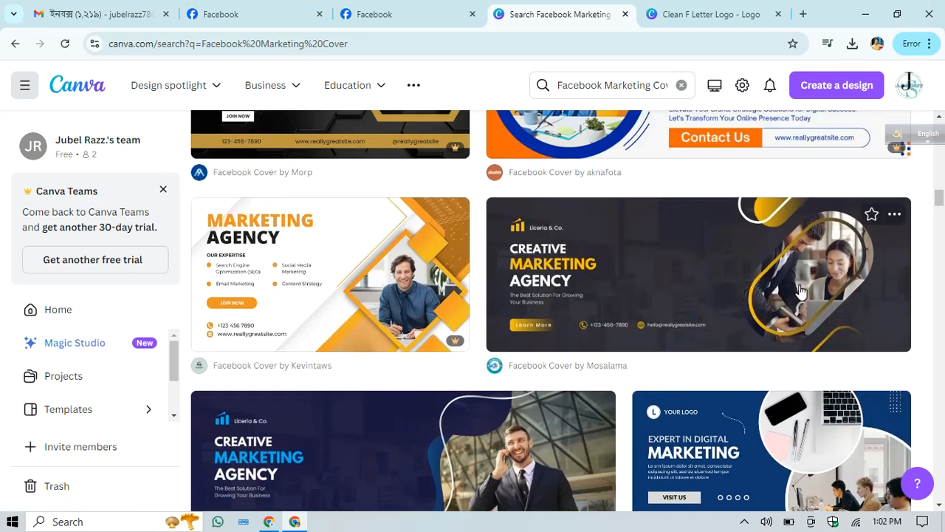
Step: Choose the Black & Yellow Creative Business Facebook Cover template and open it for customizing
{"action": "left_click", "coordinate": [701, 269]}
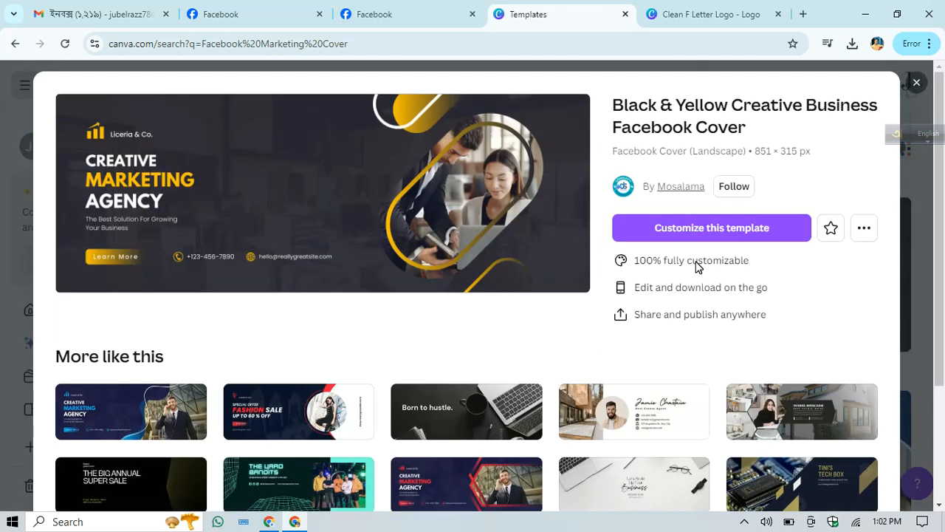
{"action": "scroll", "coordinate": [372, 377], "scroll_direction": "down", "scroll_amount": 3}
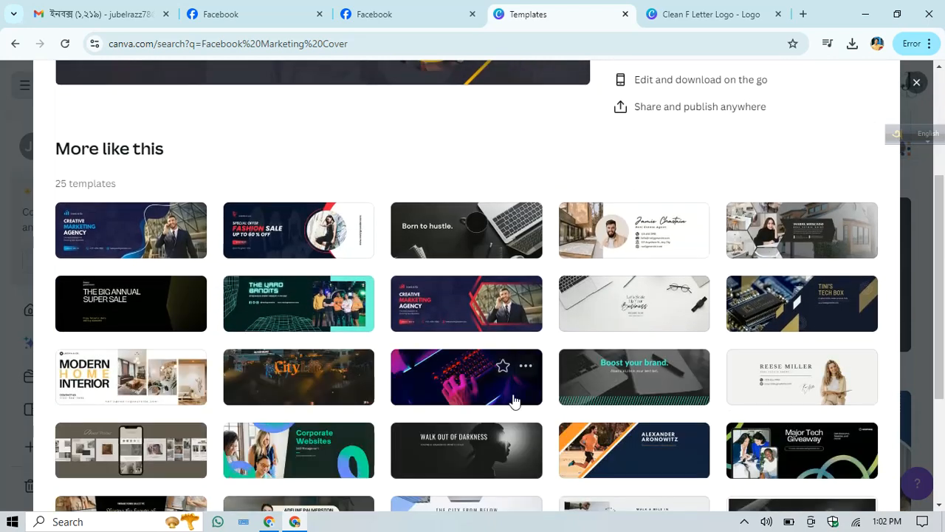
{"action": "scroll", "coordinate": [785, 395], "scroll_direction": "down", "scroll_amount": 3}
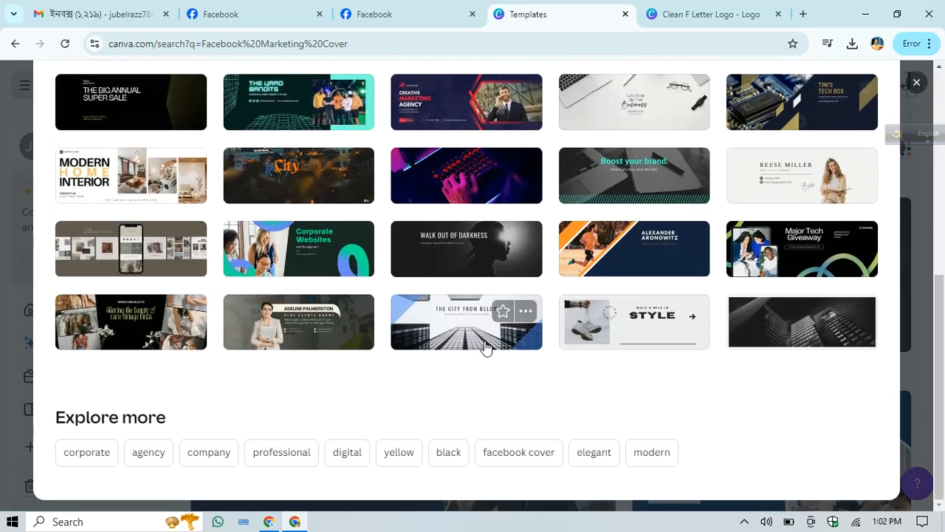
{"action": "scroll", "coordinate": [369, 342], "scroll_direction": "up", "scroll_amount": 5}
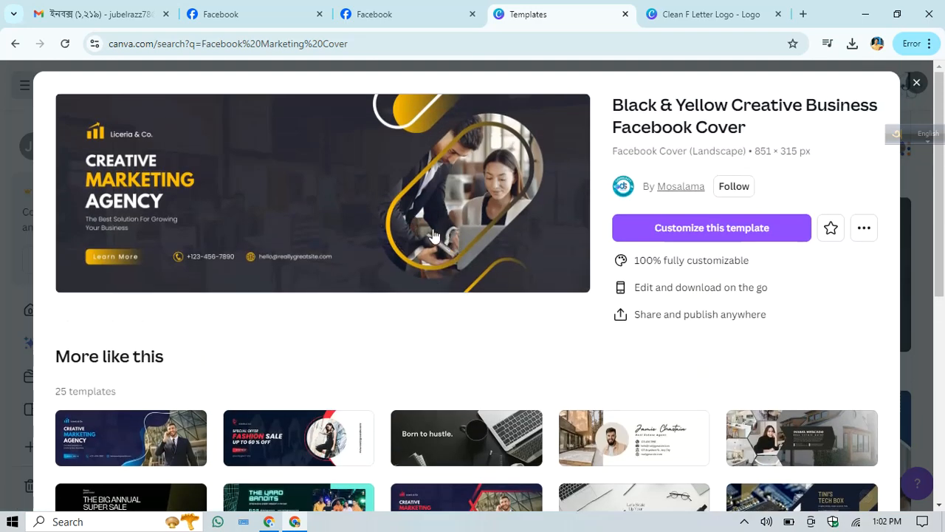
{"action": "left_click", "coordinate": [699, 229]}
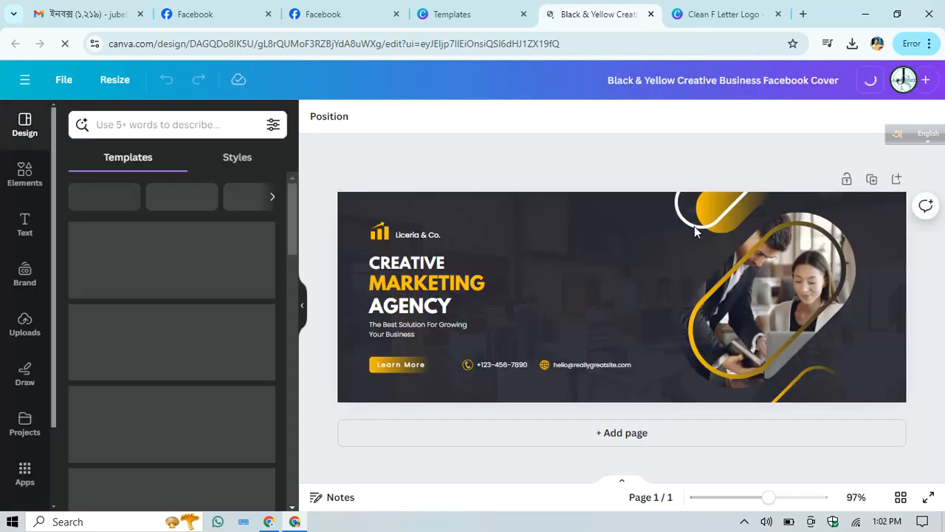
Step: Copy the blue shield from the Clean F Letter Logo design into the cover and place it between the heading and the photo
{"action": "left_click", "coordinate": [582, 310]}
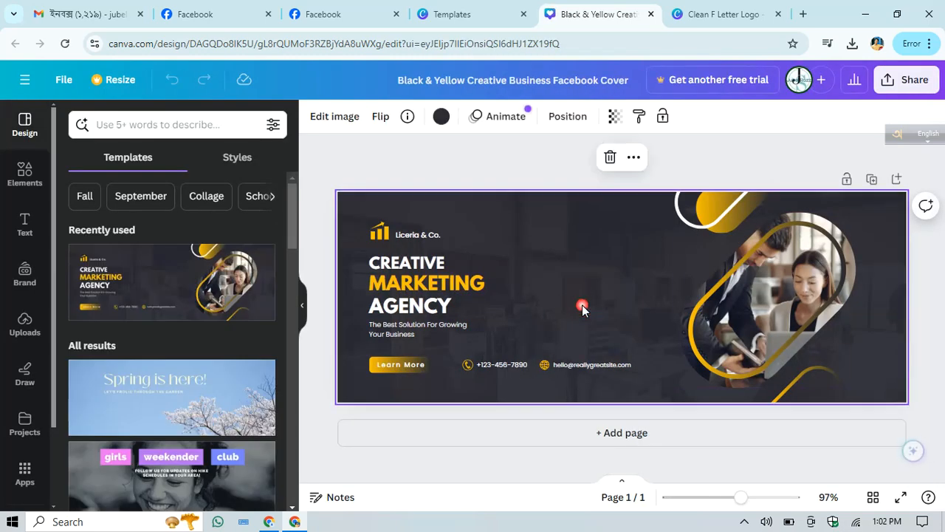
{"action": "left_click", "coordinate": [442, 118]}
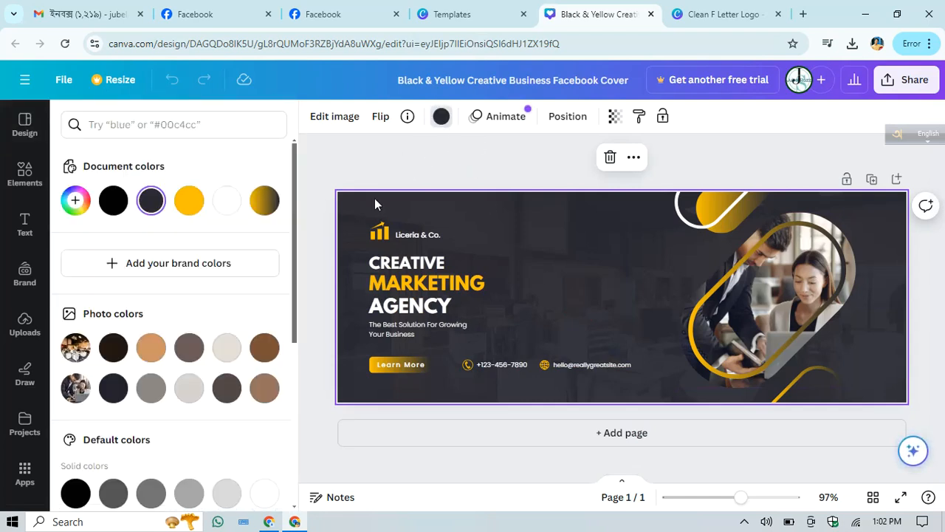
{"action": "key", "text": "ctrl+Tab"}
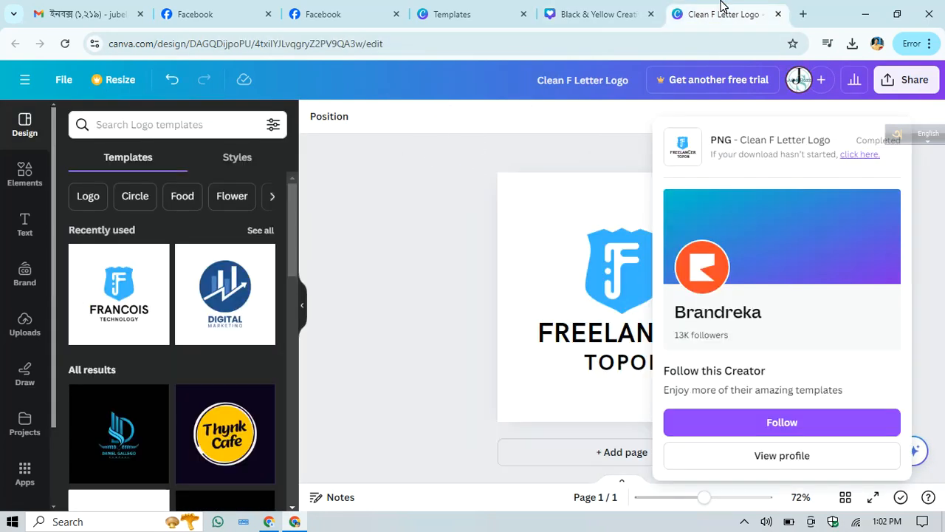
{"action": "left_click", "coordinate": [585, 280]}
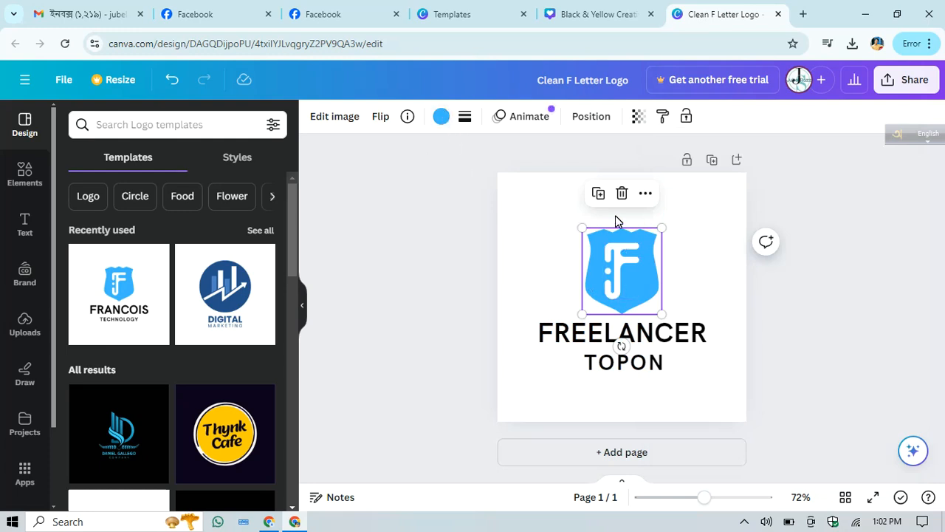
{"action": "left_click", "coordinate": [599, 5]}
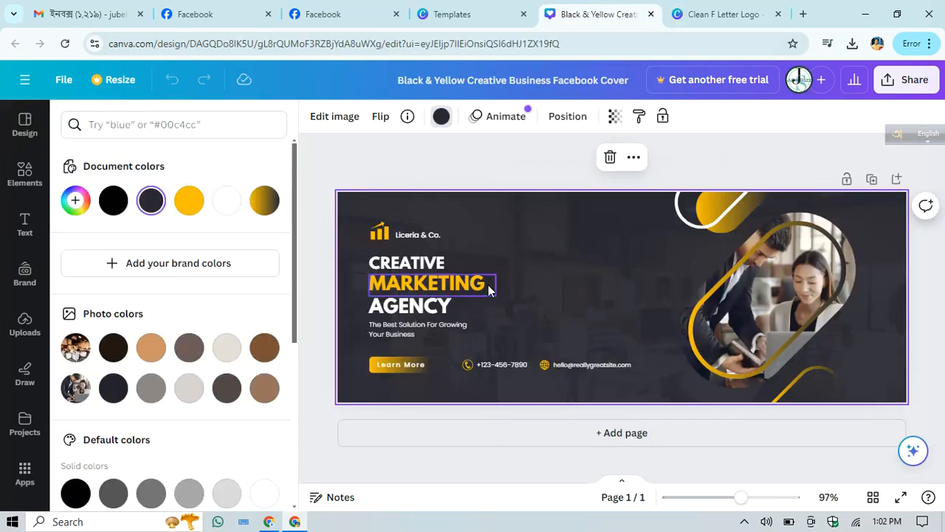
{"action": "key", "text": "ctrl+v"}
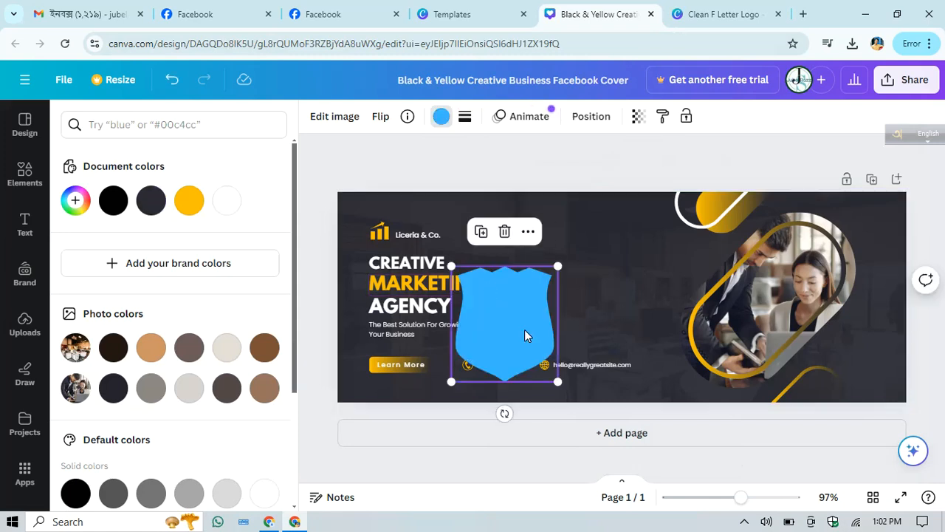
{"action": "left_click_drag", "start_coordinate": [525, 328], "coordinate": [603, 284]}
Step: Try the shield's light blue as the cover's background color with the background transparency set to 55
{"action": "left_click", "coordinate": [661, 274]}
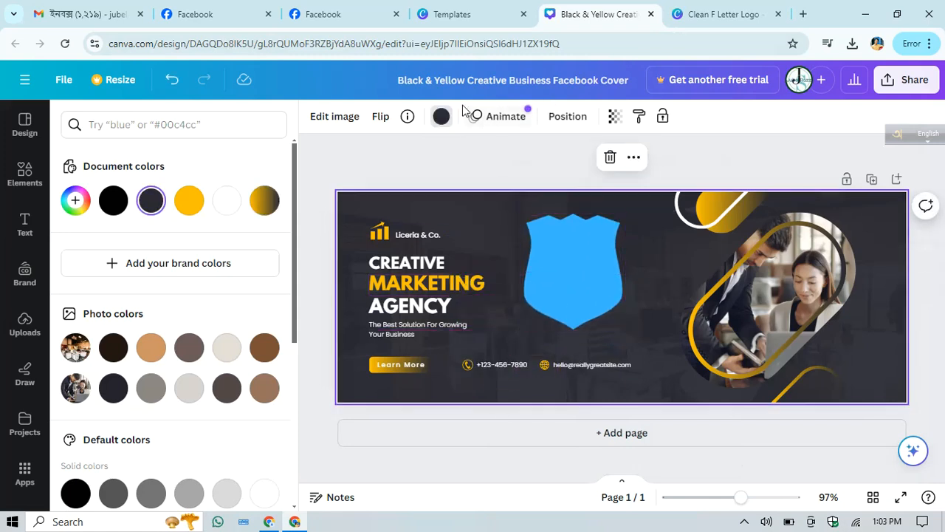
{"action": "left_click", "coordinate": [441, 116]}
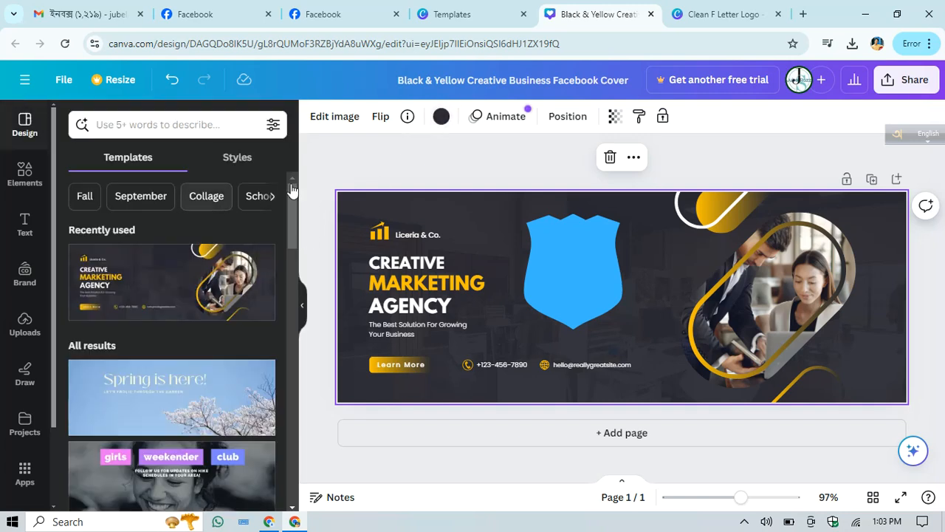
{"action": "left_click", "coordinate": [441, 119]}
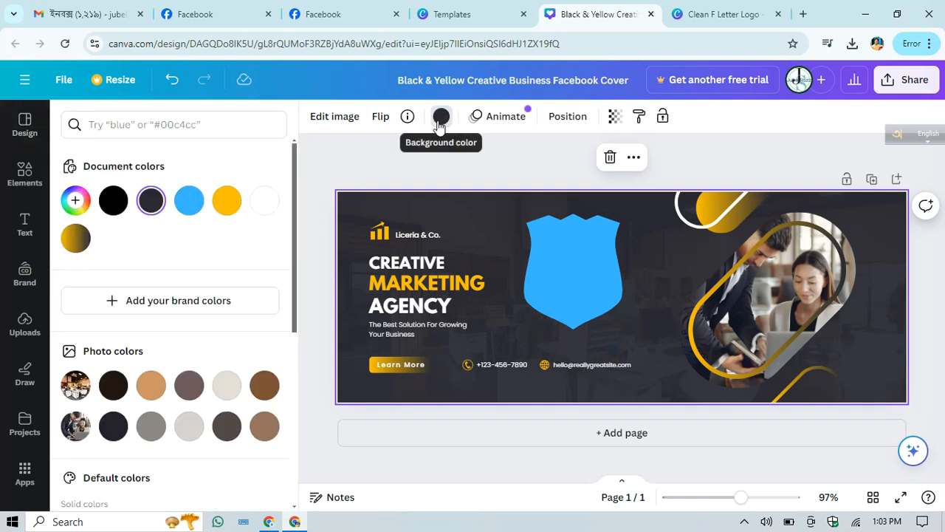
{"action": "left_click", "coordinate": [189, 201]}
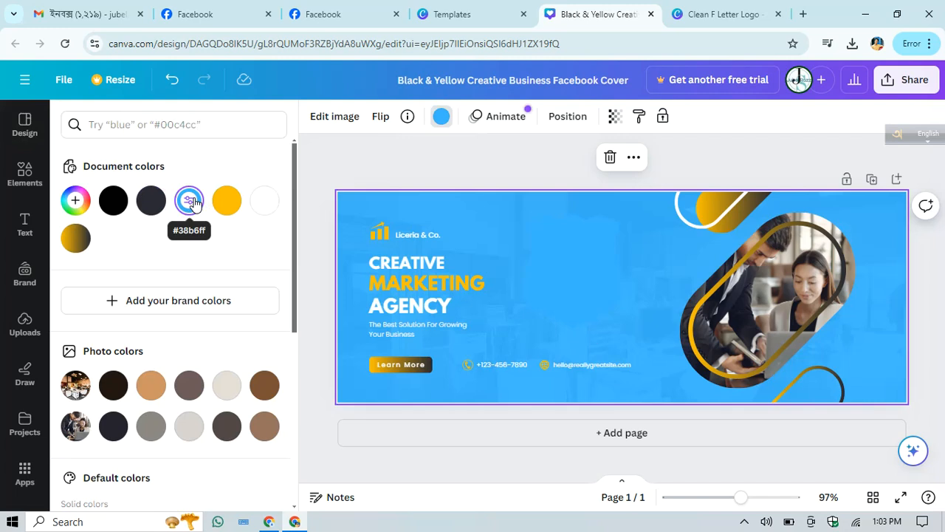
{"action": "left_click", "coordinate": [615, 116]}
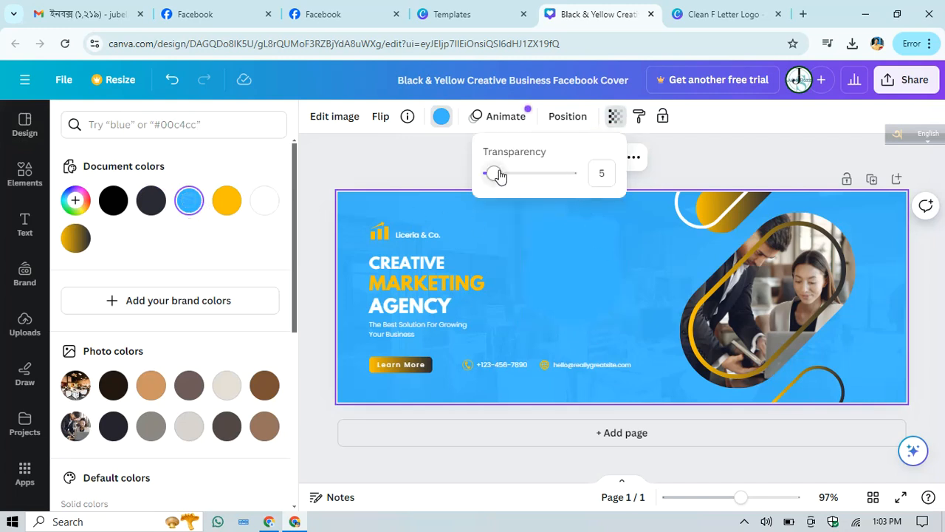
{"action": "left_click_drag", "start_coordinate": [500, 175], "coordinate": [540, 184]}
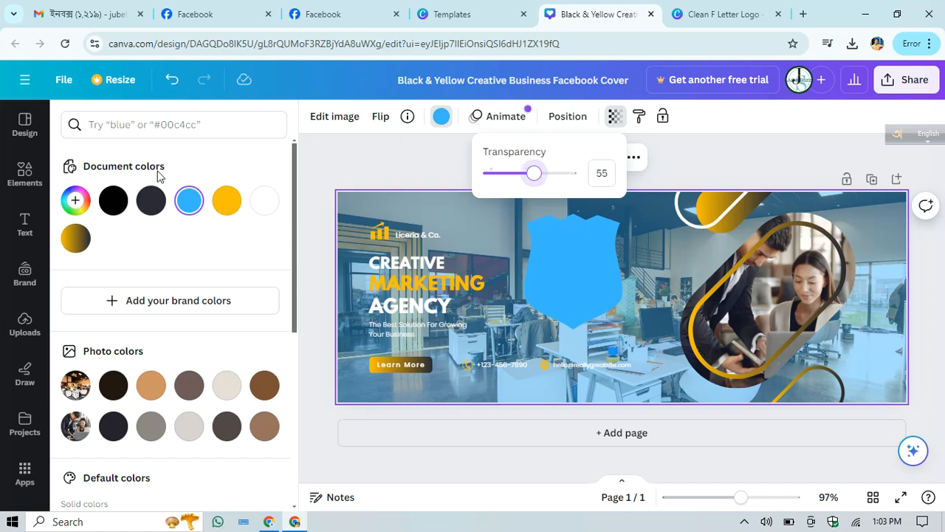
Step: Restore the cover background to the dark charcoal document color and set its transparency to 6
{"action": "left_click", "coordinate": [151, 201]}
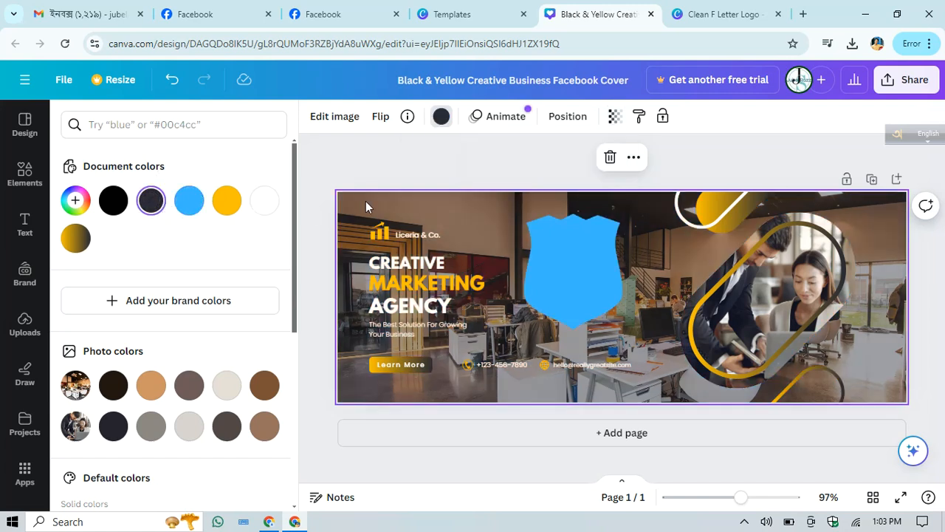
{"action": "left_click", "coordinate": [617, 120]}
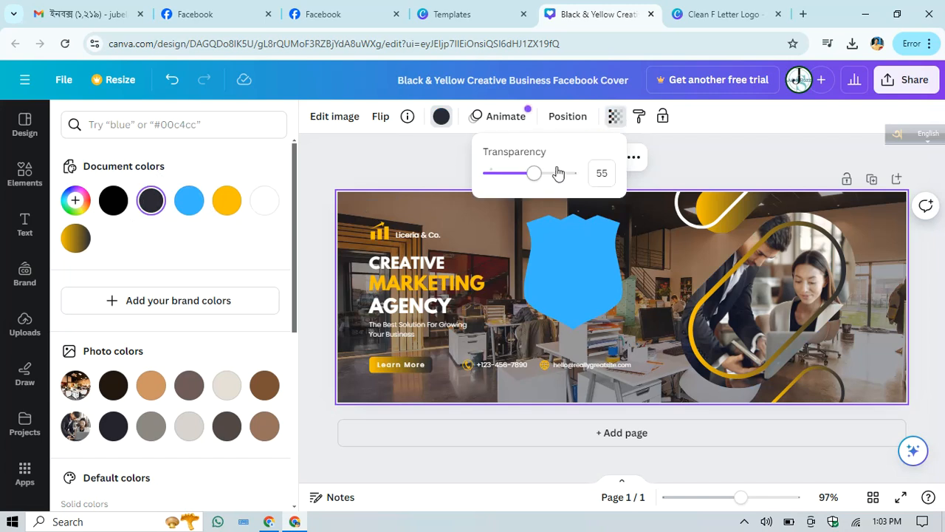
{"action": "left_click_drag", "start_coordinate": [531, 178], "coordinate": [499, 185]}
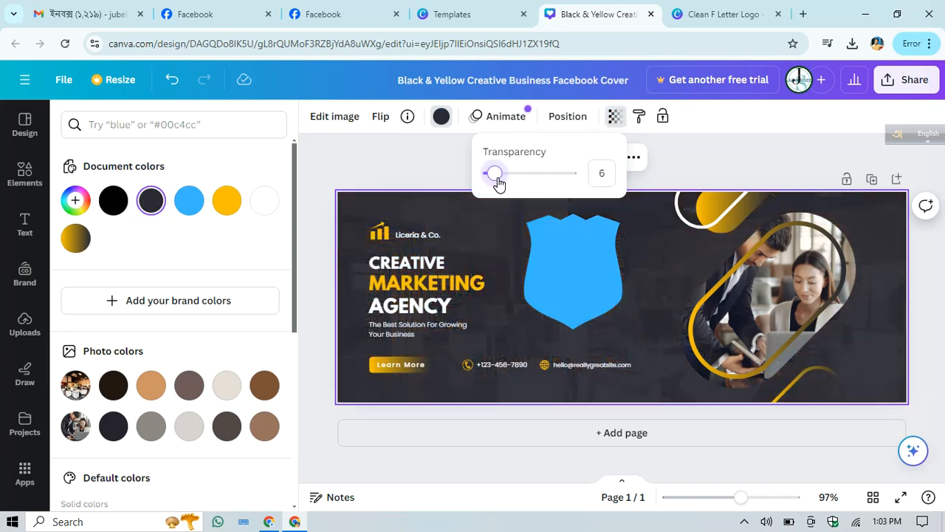
Step: Delete the pasted blue shield from the cover and switch back to the Clean F Letter Logo design
{"action": "left_click", "coordinate": [361, 151]}
{"action": "left_click", "coordinate": [607, 313]}
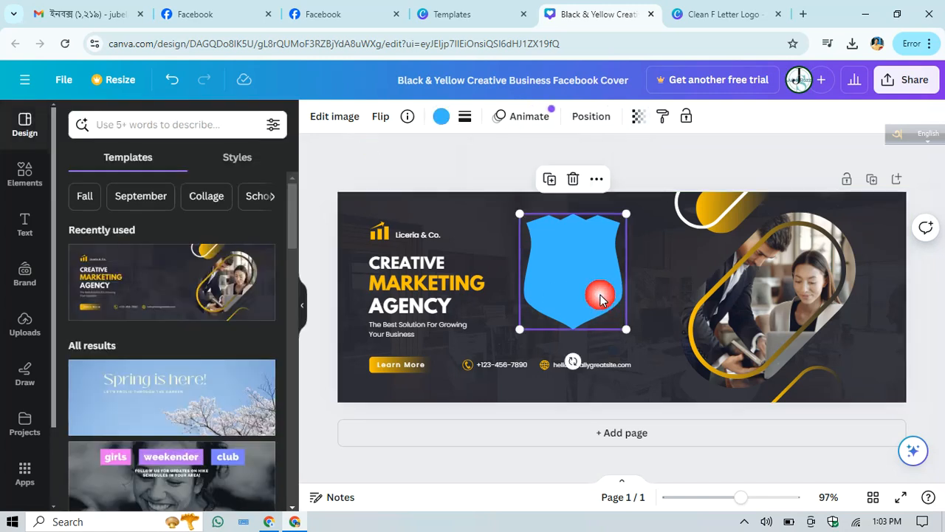
{"action": "left_click", "coordinate": [573, 179]}
{"action": "left_click", "coordinate": [718, 14]}
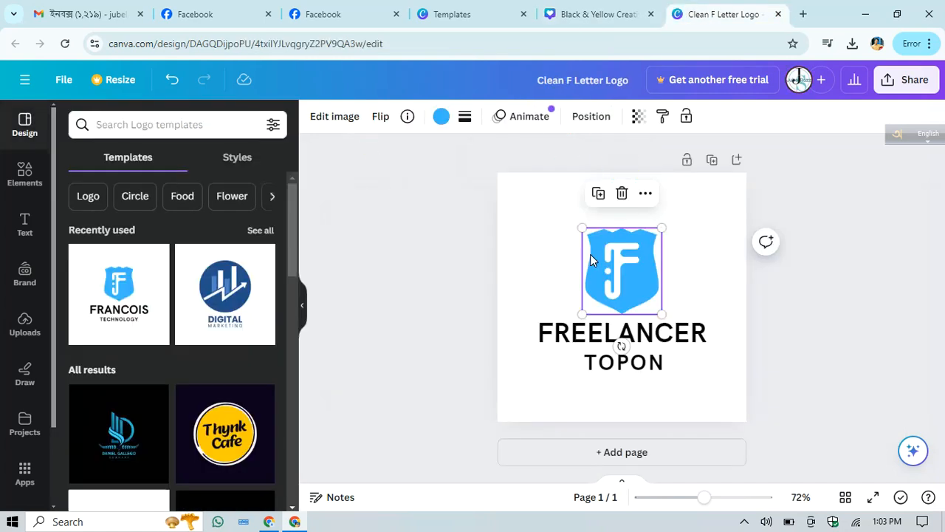
Step: Group the shield, letter and FREELANCER TOPON text of the logo and copy the group into the Facebook cover design
{"action": "left_click_drag", "start_coordinate": [495, 238], "coordinate": [668, 376]}
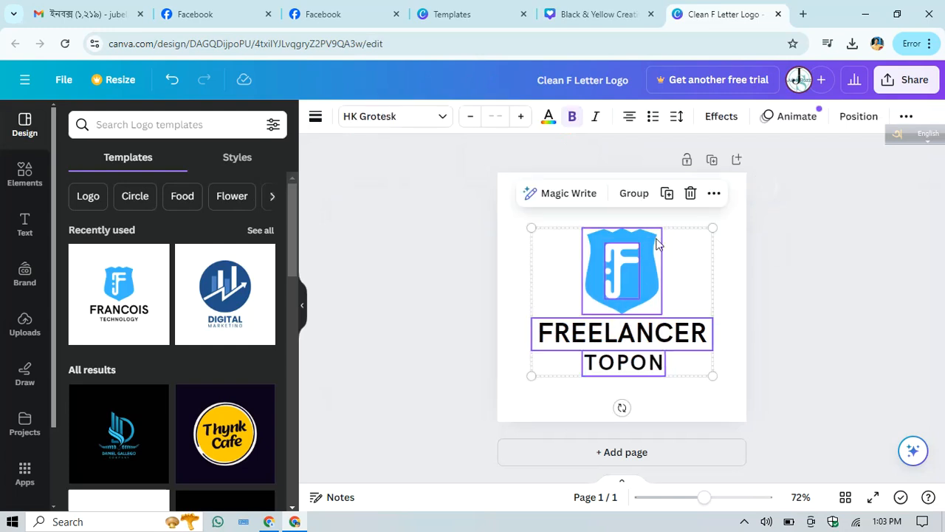
{"action": "left_click", "coordinate": [635, 194]}
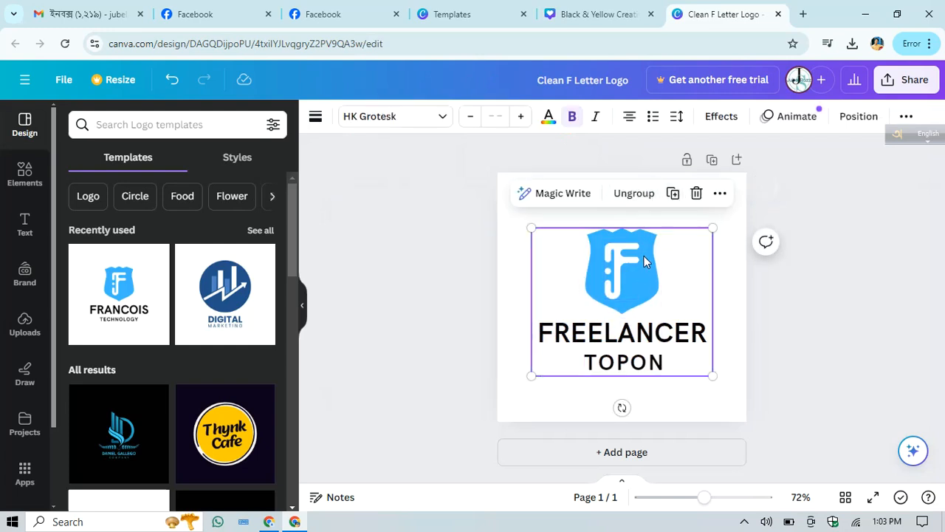
{"action": "left_click", "coordinate": [625, 13]}
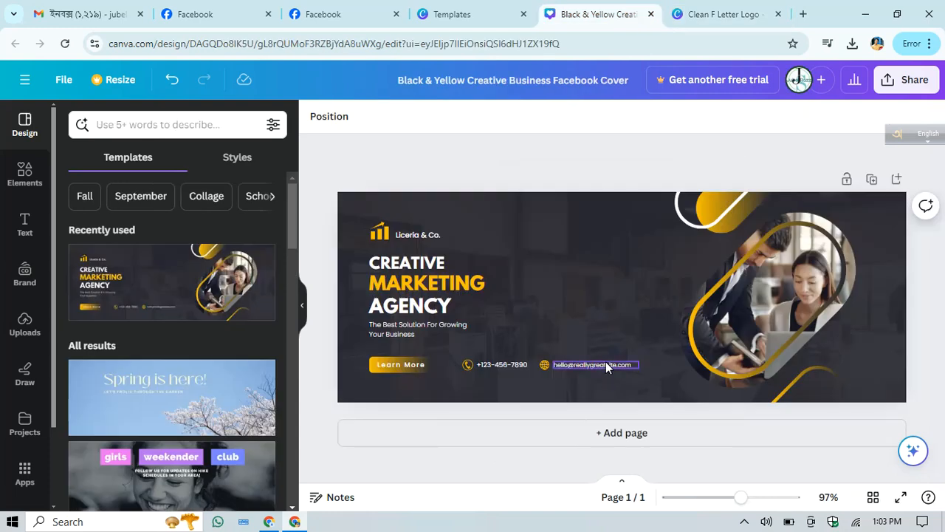
{"action": "key", "text": "ctrl+v"}
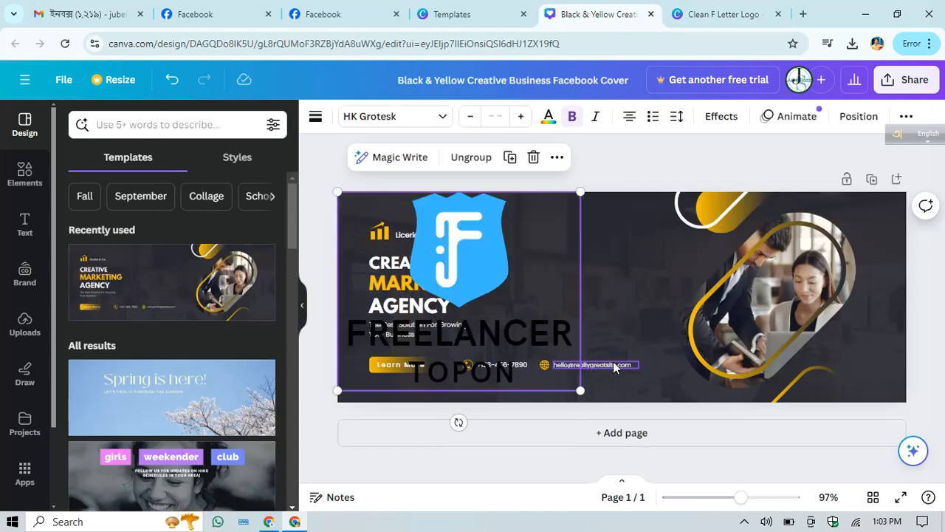
Step: Replace the Liceria & Co. logo on the cover with the pasted logo, scaled down to fit above the CREATIVE heading
{"action": "left_click_drag", "start_coordinate": [490, 288], "coordinate": [606, 306]}
{"action": "left_click_drag", "start_coordinate": [699, 401], "coordinate": [599, 266]}
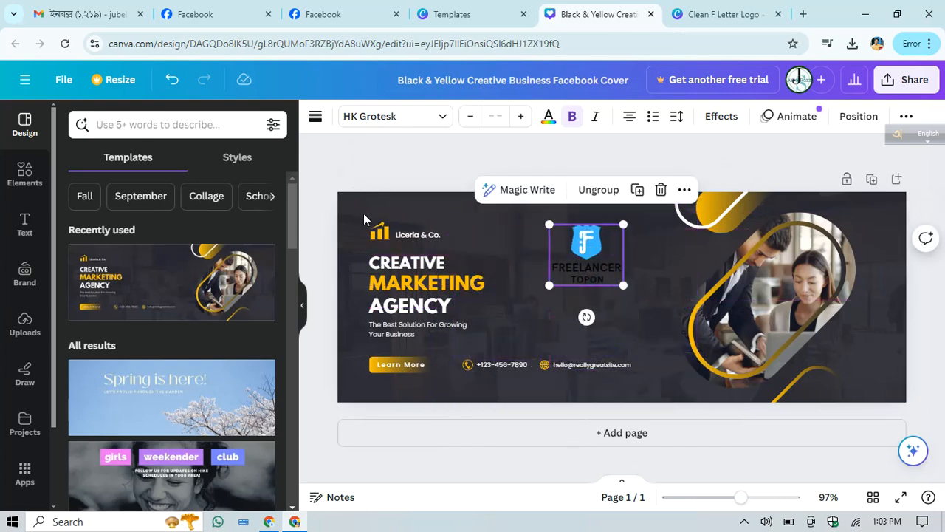
{"action": "left_click", "coordinate": [415, 235]}
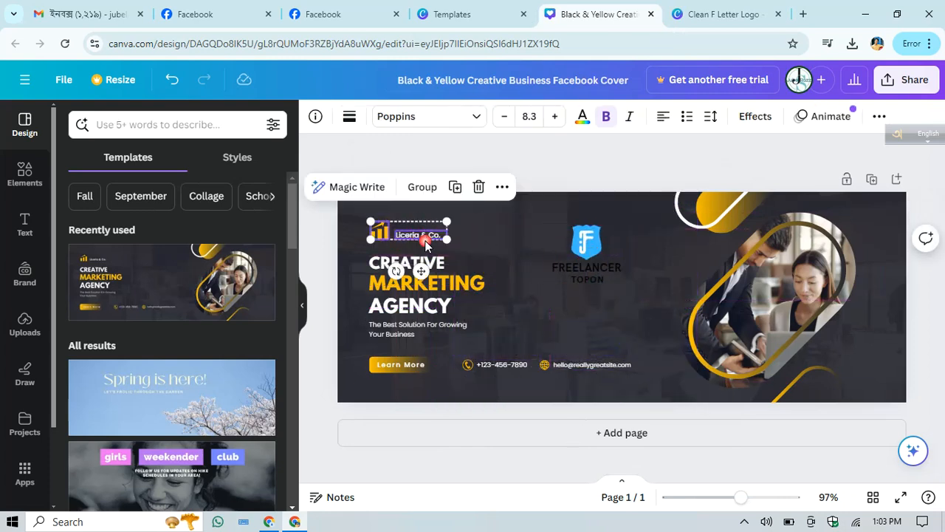
{"action": "left_click", "coordinate": [477, 187]}
{"action": "left_click_drag", "start_coordinate": [569, 242], "coordinate": [383, 216]}
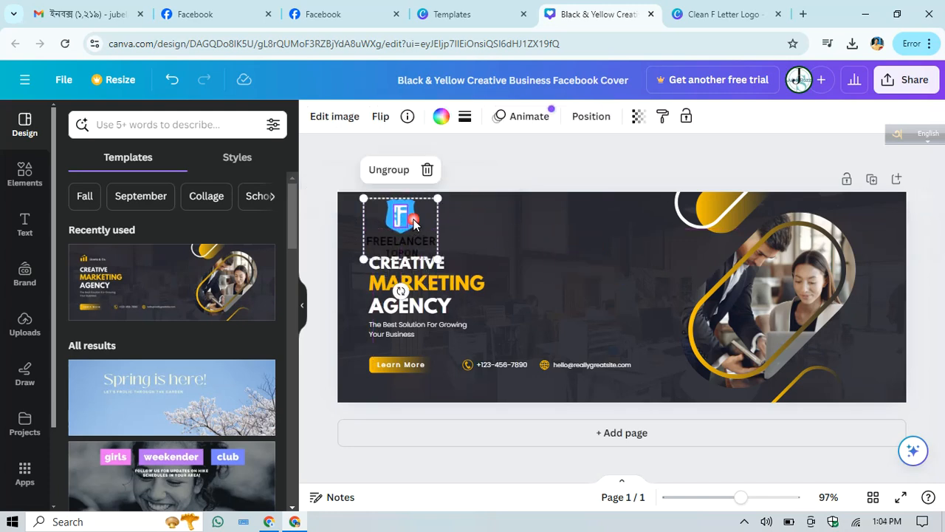
{"action": "left_click_drag", "start_coordinate": [441, 203], "coordinate": [407, 230]}
{"action": "left_click_drag", "start_coordinate": [391, 241], "coordinate": [403, 232]}
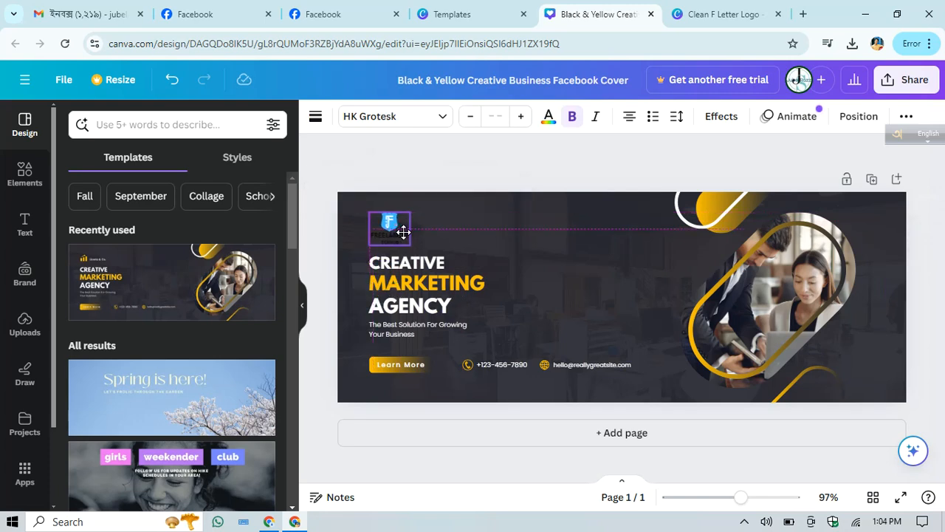
{"action": "left_click_drag", "start_coordinate": [403, 232], "coordinate": [407, 232]}
Step: Change the FREELANCER text in the cover's logo to white from the document colors
{"action": "left_click", "coordinate": [434, 244]}
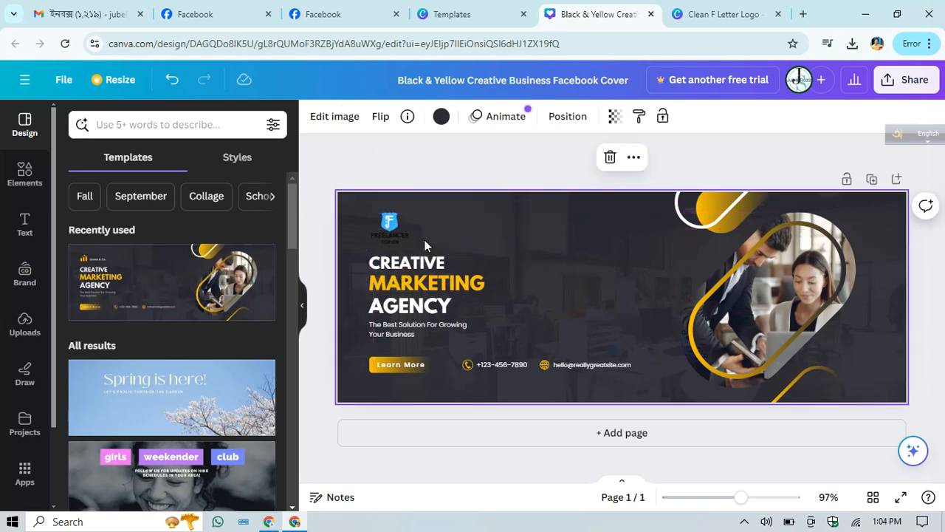
{"action": "left_click", "coordinate": [394, 241]}
{"action": "left_click", "coordinate": [431, 202]}
{"action": "left_click", "coordinate": [465, 240]}
{"action": "left_click", "coordinate": [401, 238]}
{"action": "left_click", "coordinate": [515, 116]}
{"action": "left_click", "coordinate": [266, 211]}
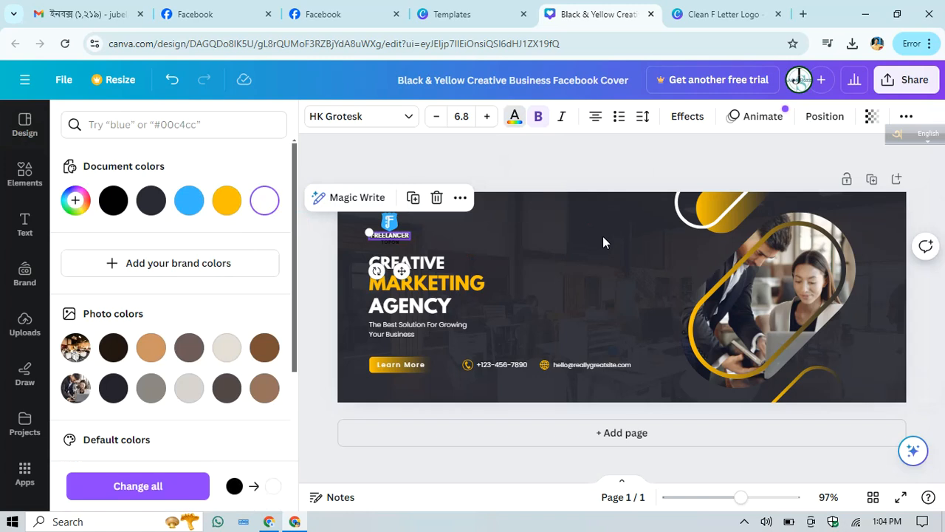
{"action": "left_click", "coordinate": [601, 236]}
Step: Change the TOPON text in the cover's logo to white from the document colors
{"action": "left_click", "coordinate": [390, 240]}
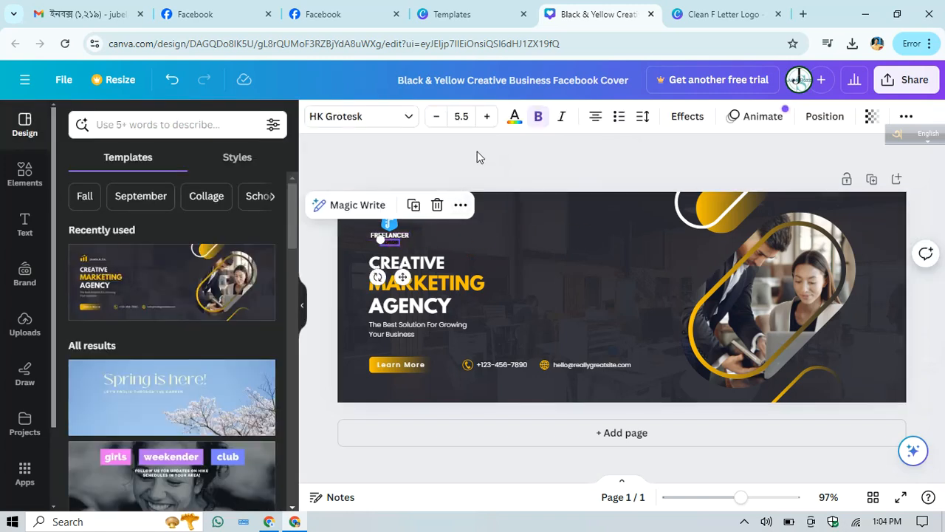
{"action": "left_click", "coordinate": [514, 118]}
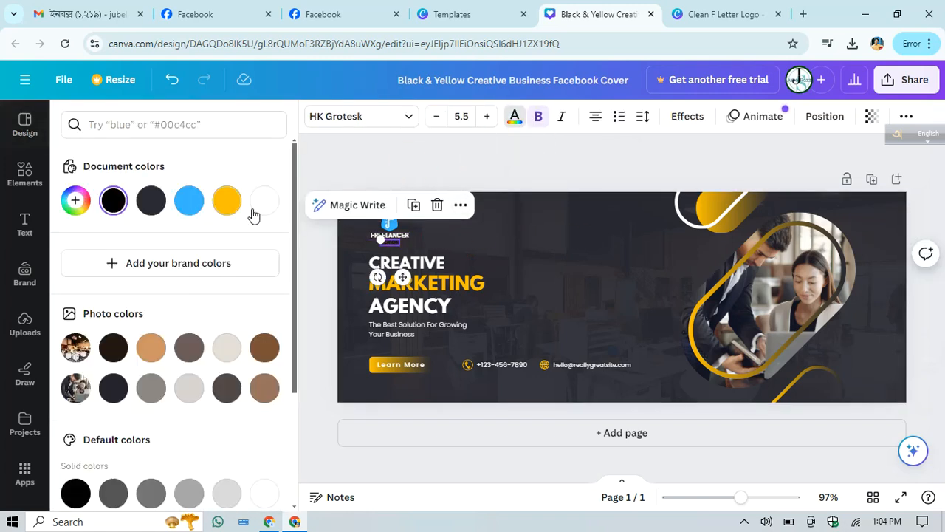
{"action": "left_click", "coordinate": [268, 209]}
{"action": "left_click", "coordinate": [530, 247]}
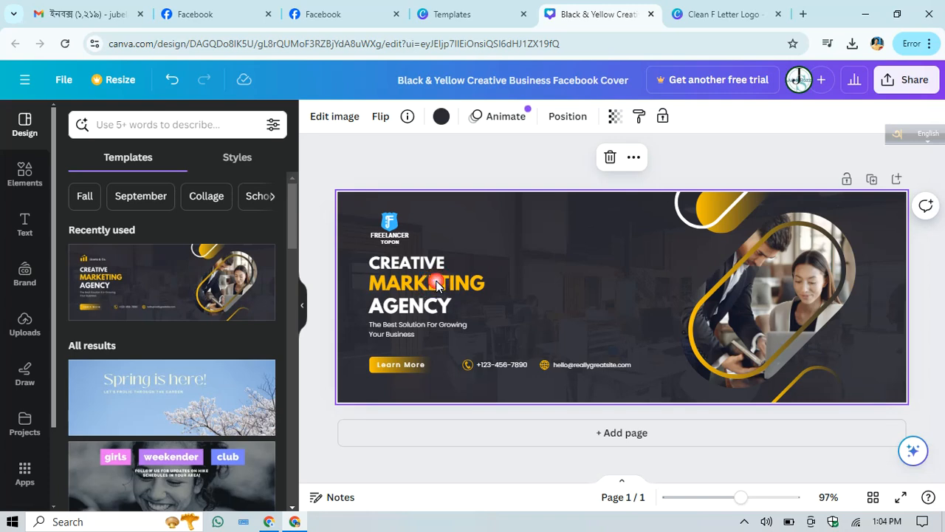
{"action": "left_click", "coordinate": [603, 149]}
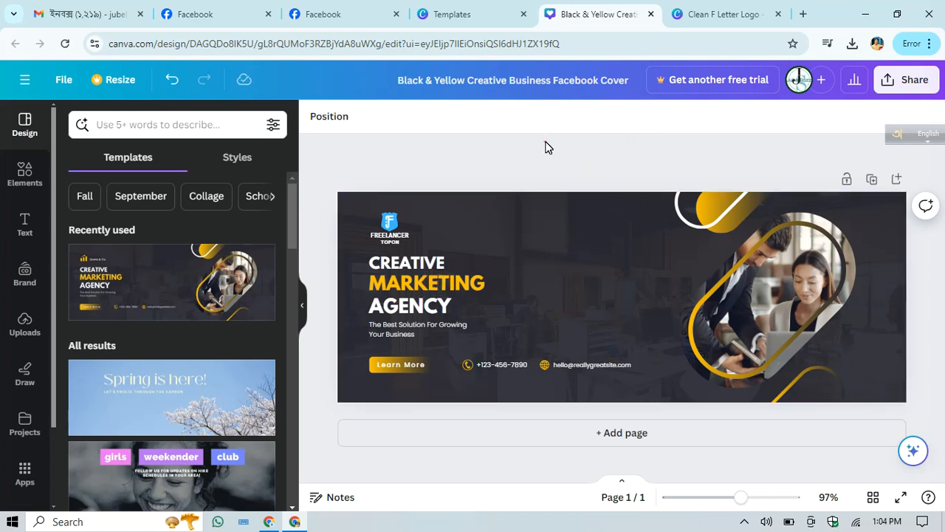
{"action": "double_click", "coordinate": [548, 236]}
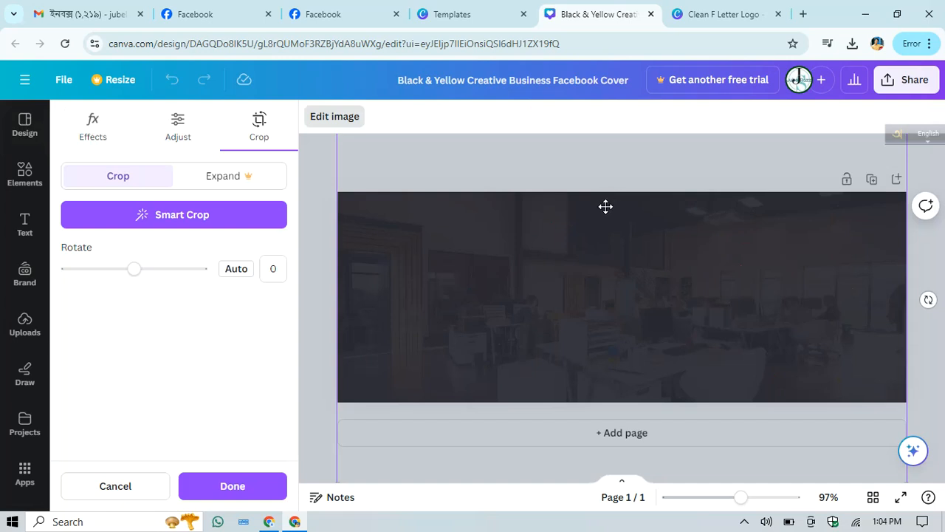
{"action": "left_click", "coordinate": [237, 487]}
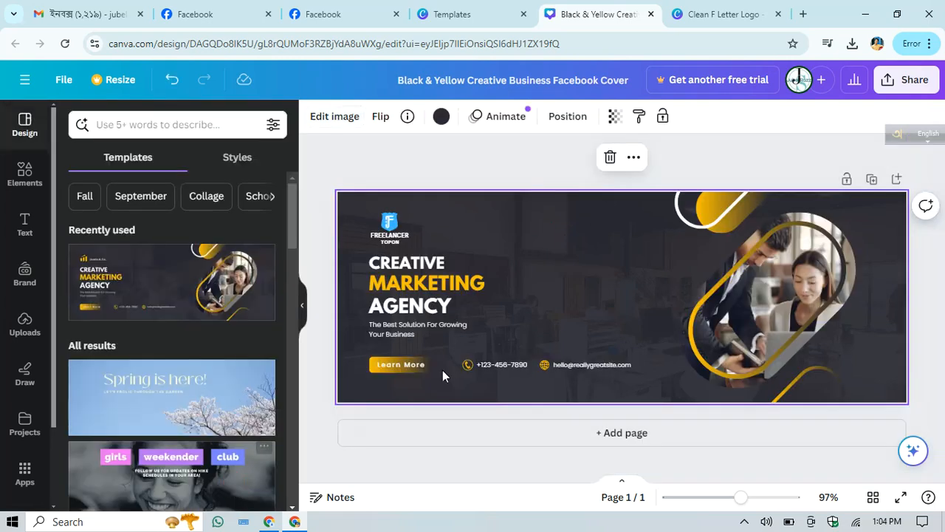
Step: Recolor the word MARKETING in the cover heading with the logo's light blue
{"action": "left_click", "coordinate": [417, 294]}
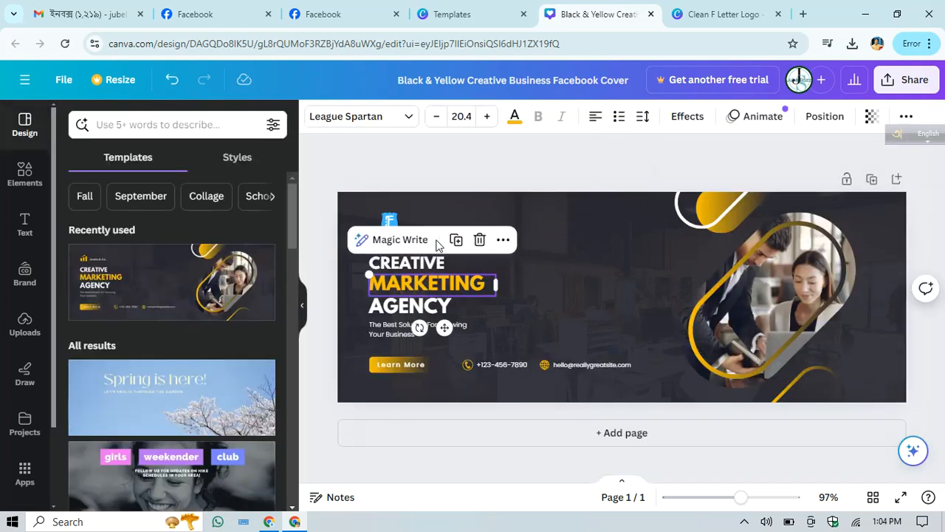
{"action": "left_click", "coordinate": [515, 116]}
{"action": "left_click", "coordinate": [189, 201]}
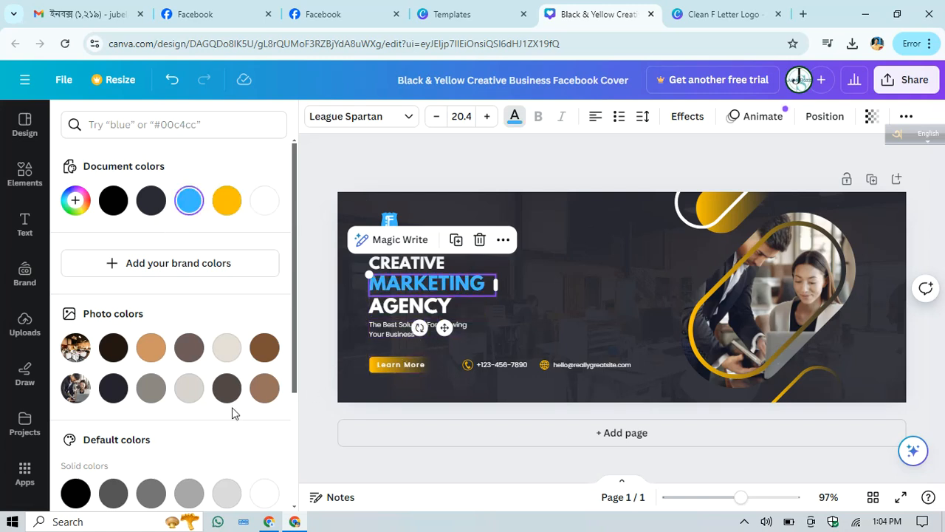
Step: Recolor the gold gradient shape at the cover's upper edge above the photo with the light blue #38b6ff
{"action": "left_click", "coordinate": [702, 204]}
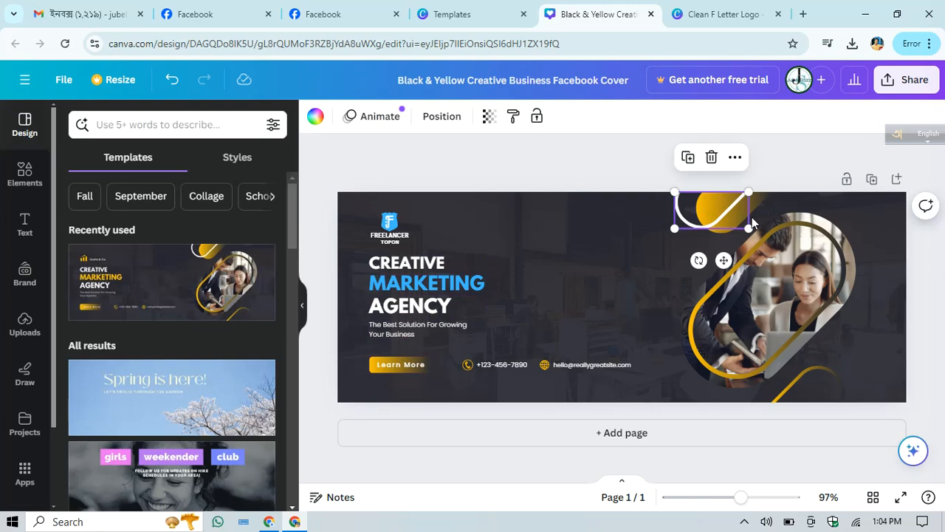
{"action": "left_click", "coordinate": [762, 196]}
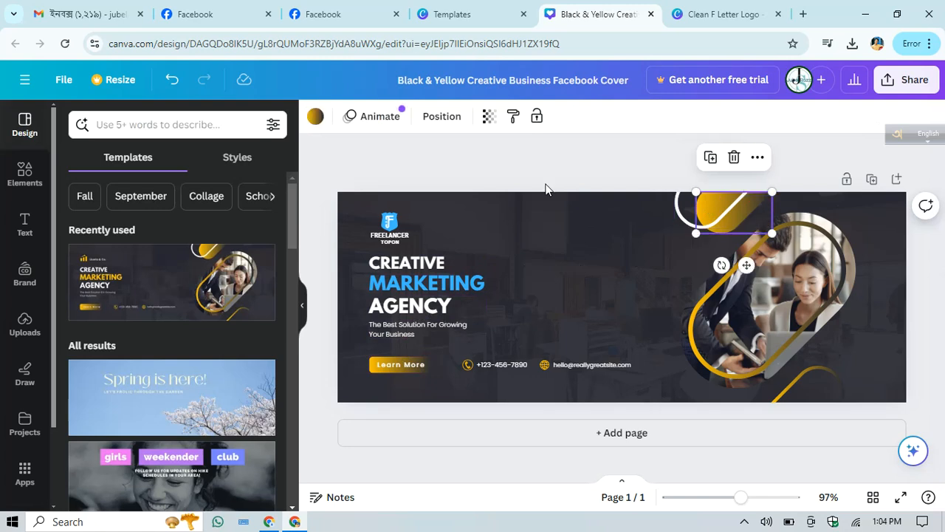
{"action": "left_click", "coordinate": [315, 116]}
{"action": "scroll", "coordinate": [170, 340], "scroll_direction": "down", "scroll_amount": 3}
{"action": "scroll", "coordinate": [185, 362], "scroll_direction": "down", "scroll_amount": 3}
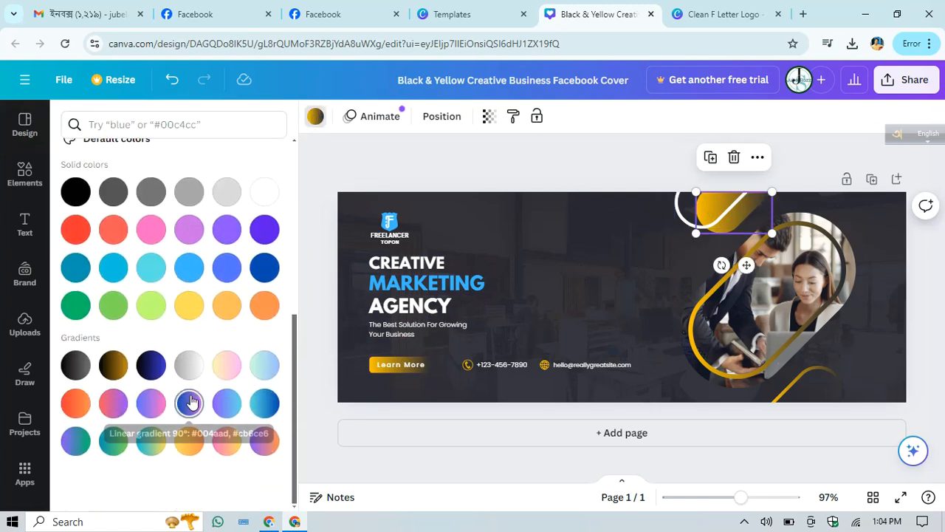
{"action": "left_click", "coordinate": [113, 365]}
{"action": "scroll", "coordinate": [263, 362], "scroll_direction": "up", "scroll_amount": 1}
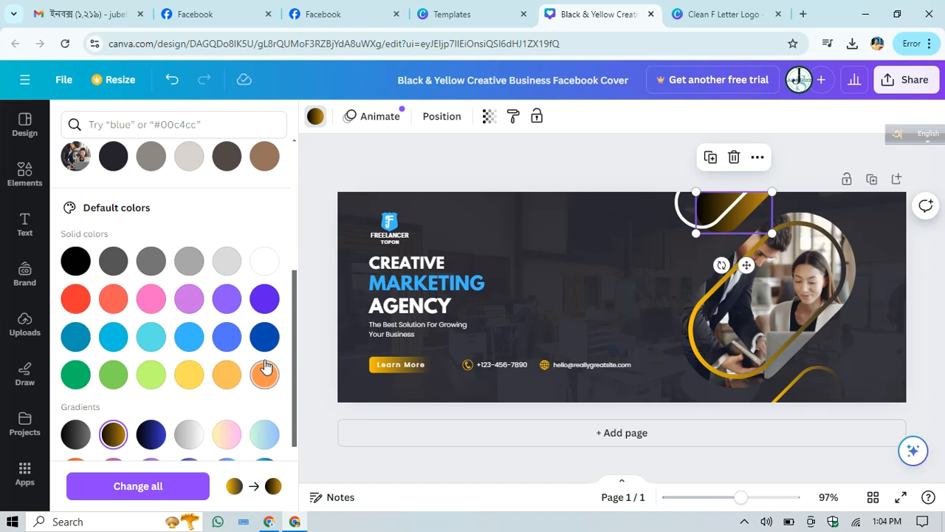
{"action": "scroll", "coordinate": [261, 359], "scroll_direction": "down", "scroll_amount": 2}
{"action": "scroll", "coordinate": [220, 414], "scroll_direction": "up", "scroll_amount": 6}
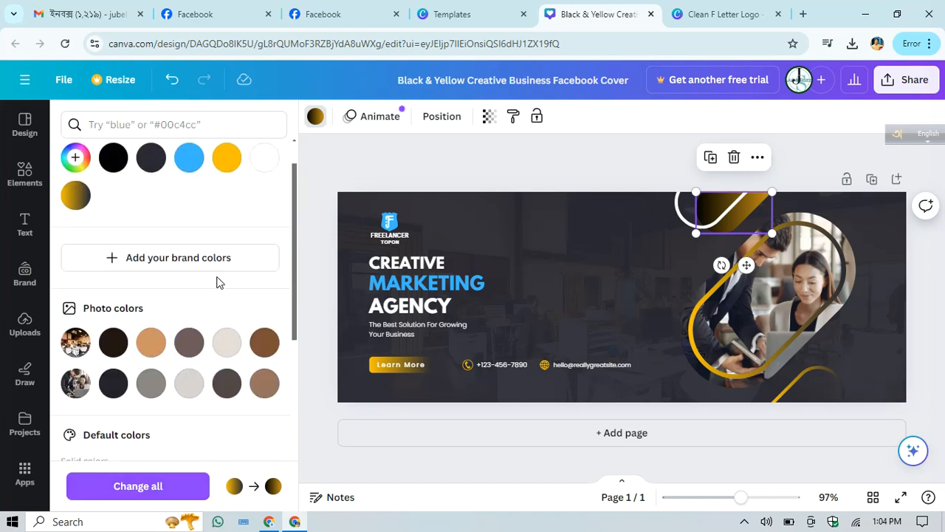
{"action": "left_click", "coordinate": [191, 200]}
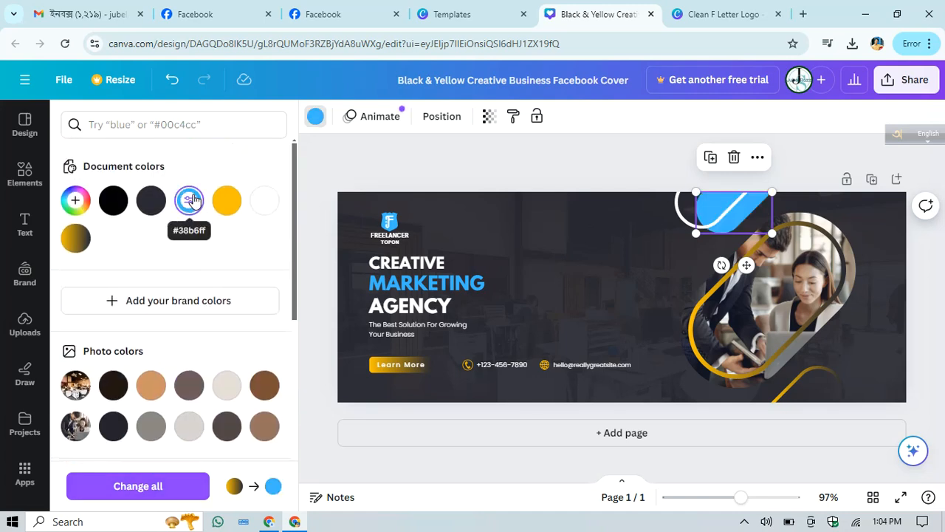
Step: Recolor the Learn More button and the phone icon with the light blue #38b6ff
{"action": "left_click", "coordinate": [387, 367]}
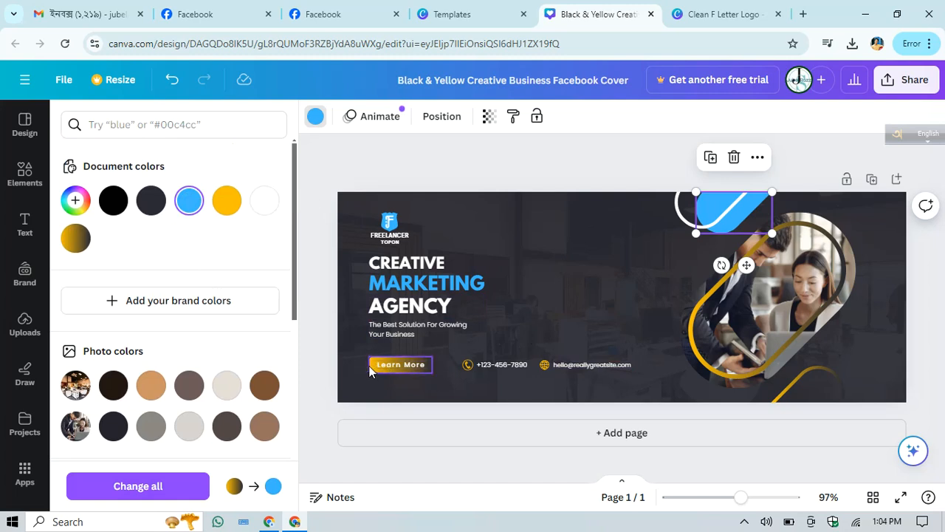
{"action": "left_click", "coordinate": [228, 202]}
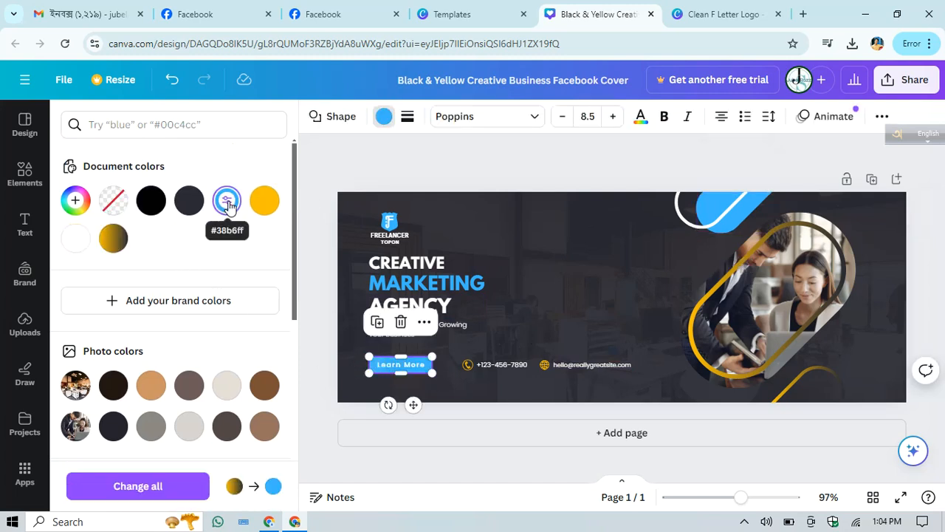
{"action": "left_click", "coordinate": [467, 364]}
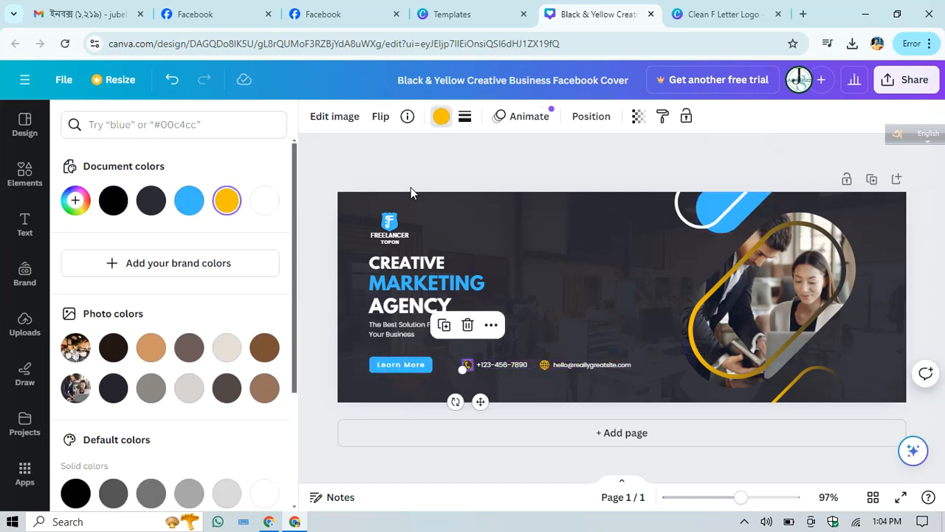
{"action": "left_click", "coordinate": [190, 210]}
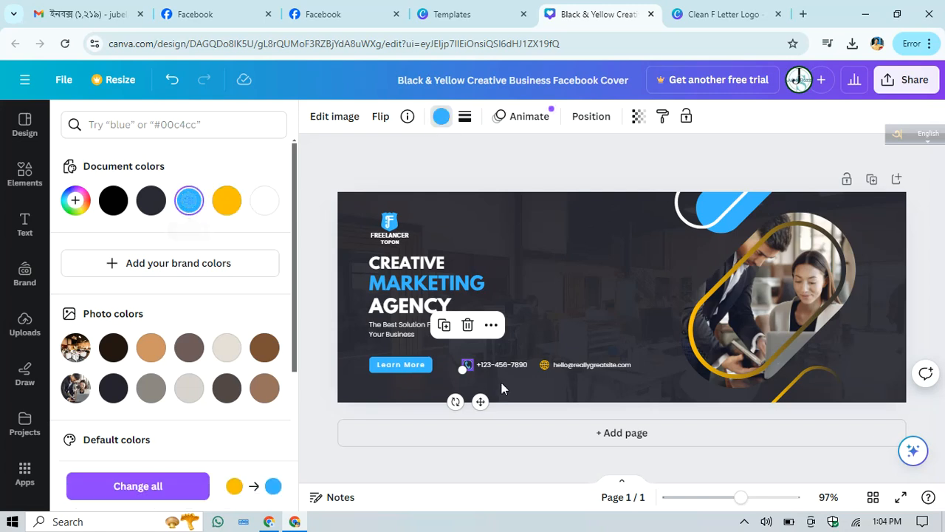
Step: Recolor the globe icon beside the e-mail address with the document's light blue
{"action": "left_click", "coordinate": [546, 365]}
{"action": "left_click", "coordinate": [548, 366]}
{"action": "left_click", "coordinate": [548, 366]}
{"action": "left_click", "coordinate": [547, 366]}
{"action": "left_click", "coordinate": [537, 365]}
{"action": "left_click", "coordinate": [538, 367]}
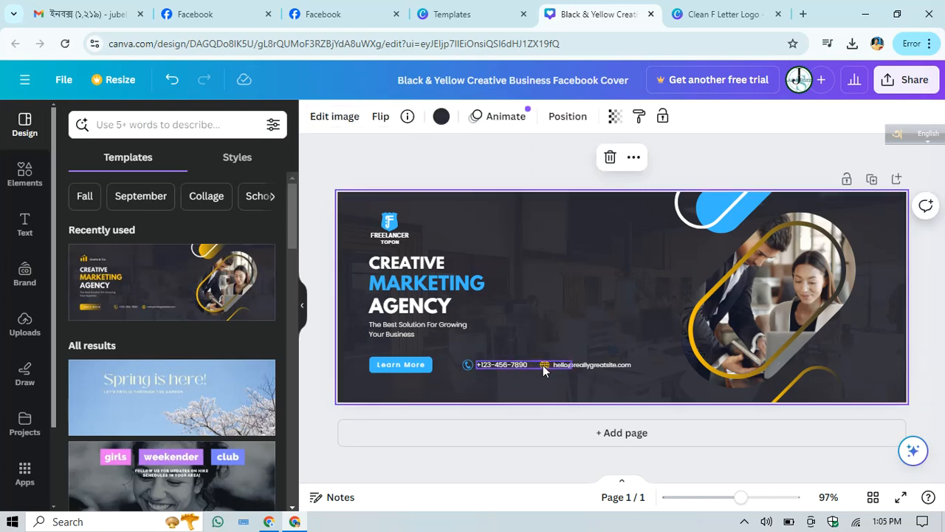
{"action": "left_click", "coordinate": [541, 362]}
{"action": "left_click_drag", "start_coordinate": [582, 370], "coordinate": [543, 378]}
{"action": "left_click", "coordinate": [562, 375]}
{"action": "left_click", "coordinate": [546, 365]}
{"action": "left_click", "coordinate": [441, 115]}
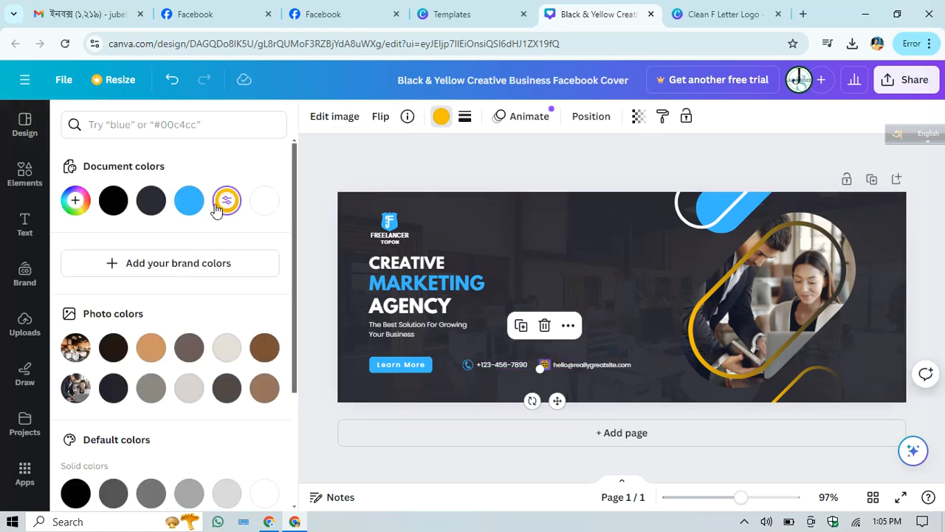
{"action": "left_click", "coordinate": [189, 200]}
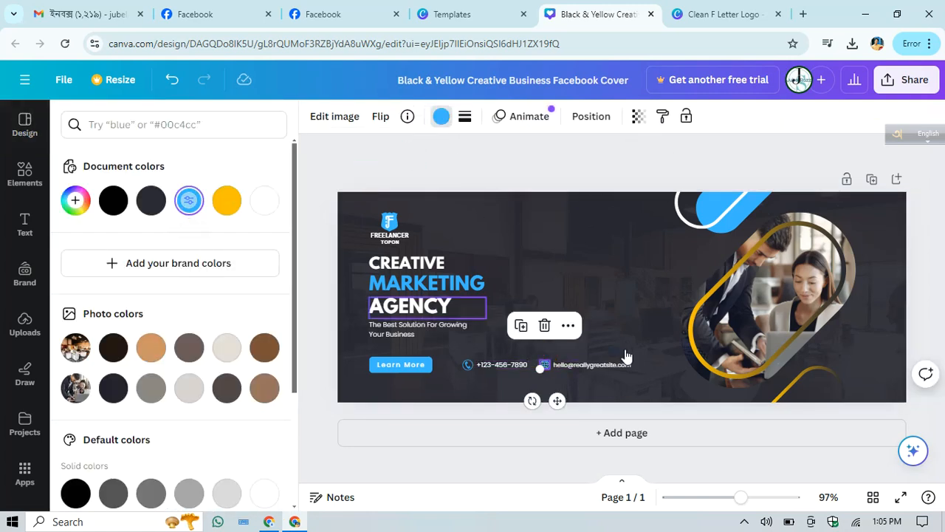
Step: Recolor the rounded outline over the photo and the curved line below it with the document's light blue
{"action": "left_click", "coordinate": [786, 357]}
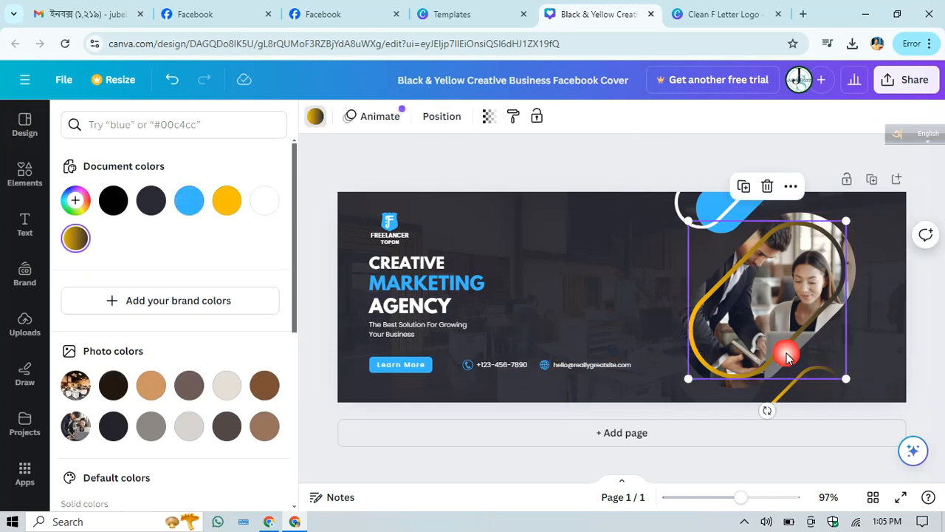
{"action": "left_click", "coordinate": [189, 200]}
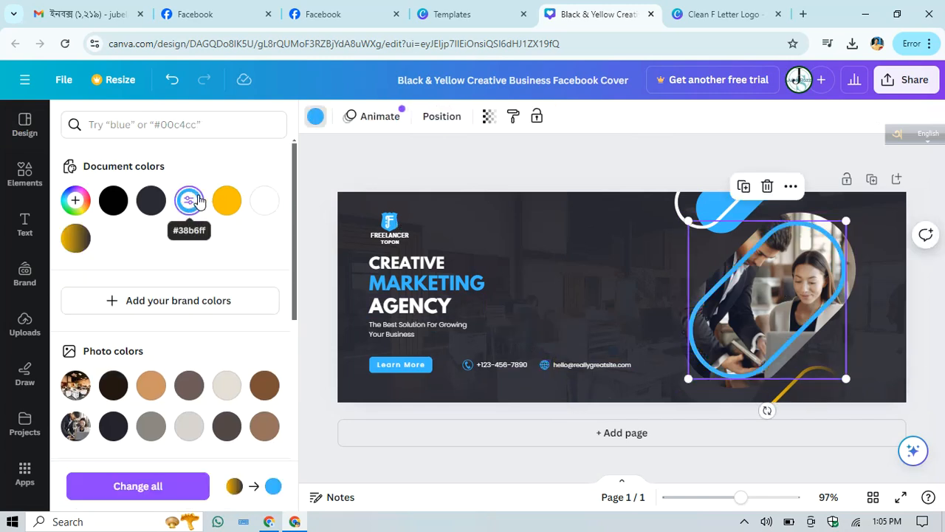
{"action": "left_click", "coordinate": [799, 401]}
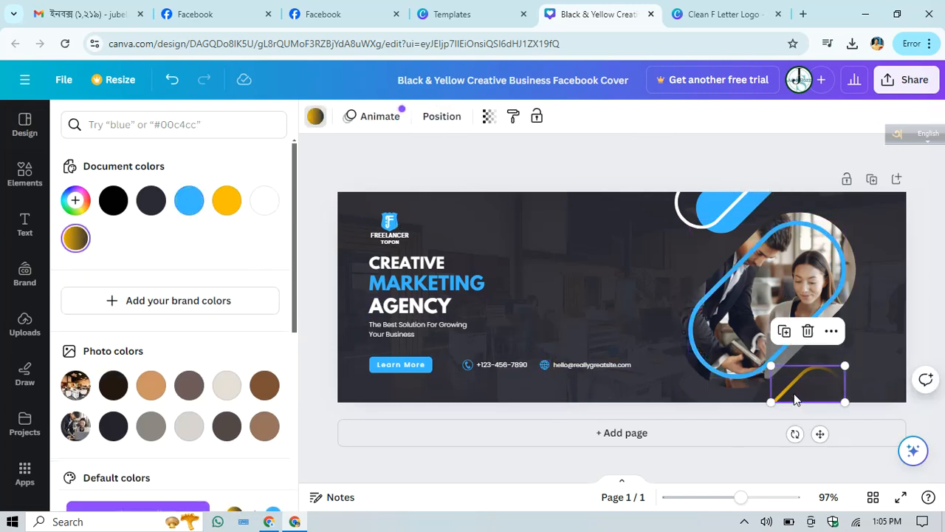
{"action": "left_click", "coordinate": [190, 202]}
{"action": "left_click", "coordinate": [630, 297]}
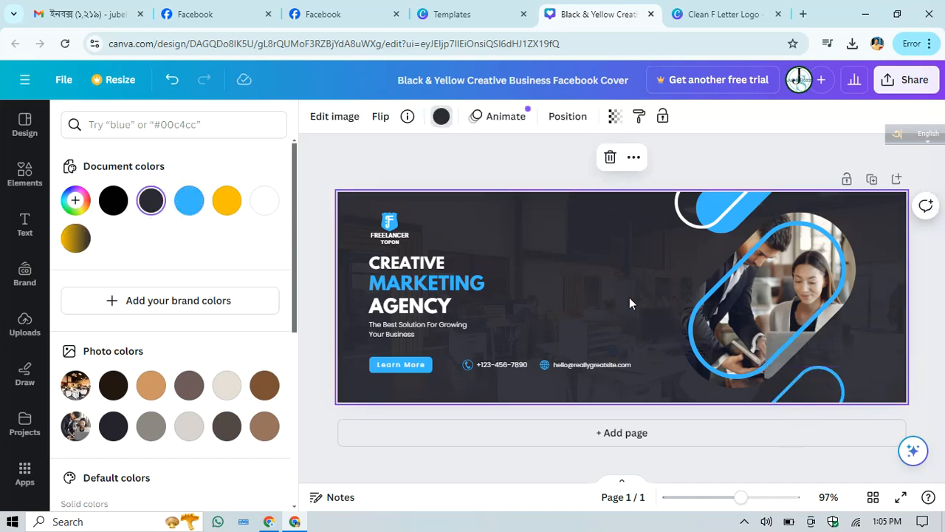
Step: Delete the image of the two people from the rounded photo frame, keeping the frame itself
{"action": "left_click", "coordinate": [854, 273]}
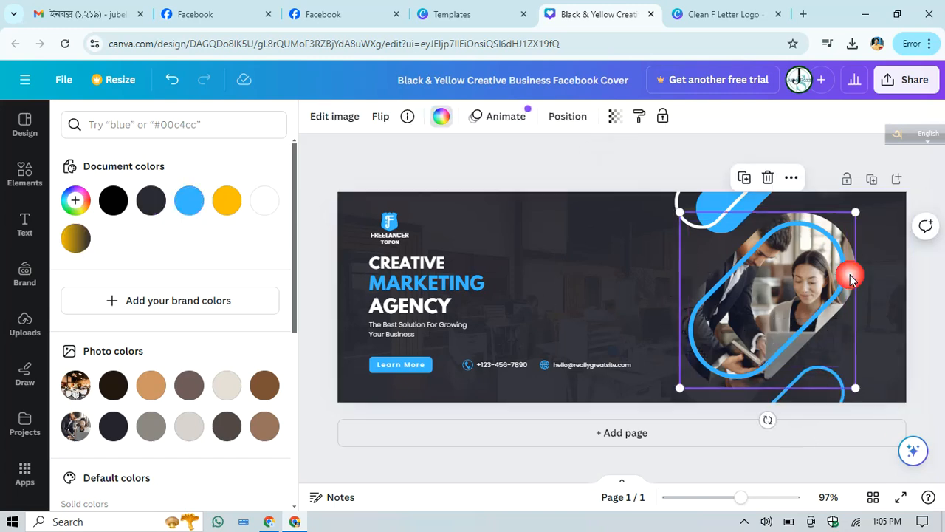
{"action": "left_click", "coordinate": [768, 178]}
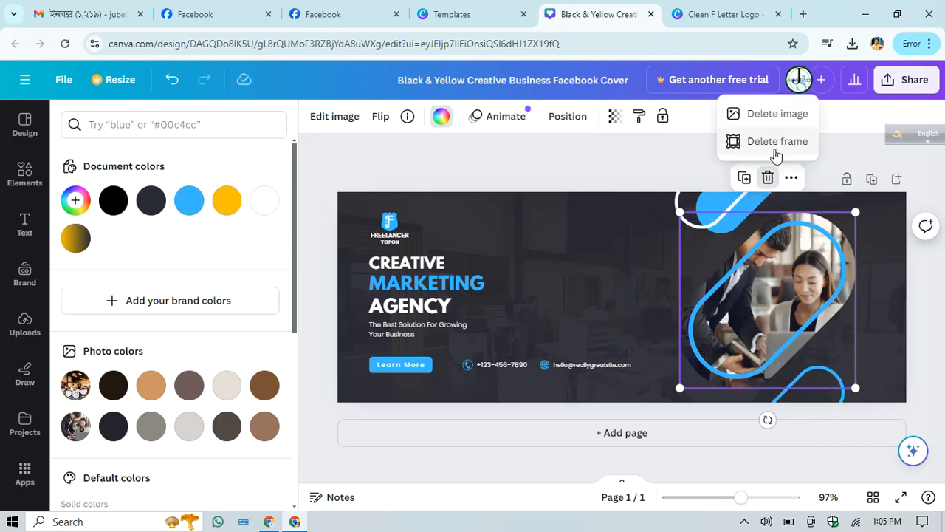
{"action": "left_click", "coordinate": [782, 113]}
{"action": "left_click", "coordinate": [622, 244]}
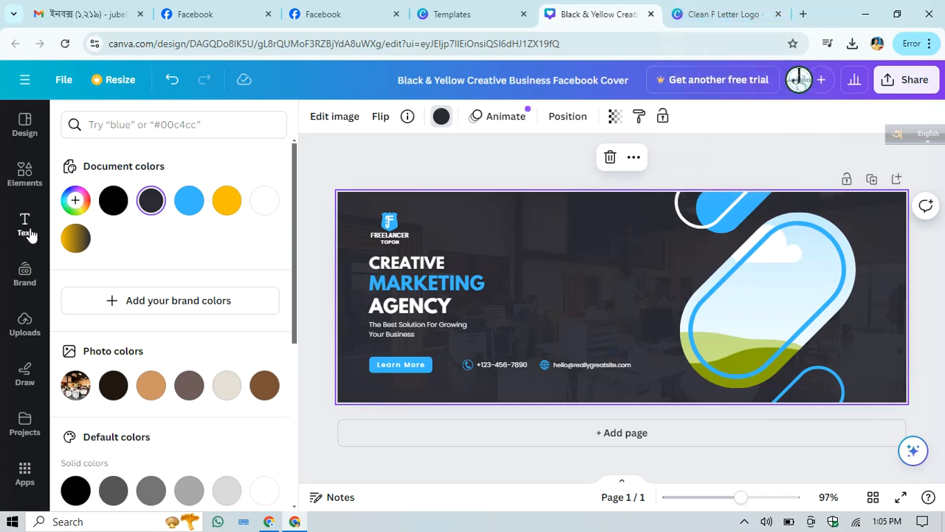
Step: Search the photo elements for "man" and add the black-and-white portrait of the smiling man to the cover
{"action": "left_click", "coordinate": [26, 177]}
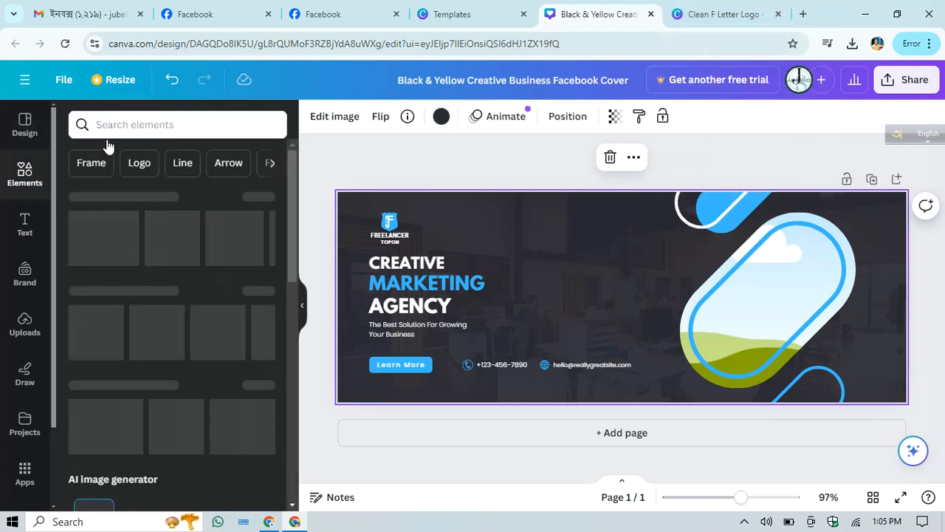
{"action": "left_click", "coordinate": [159, 125]}
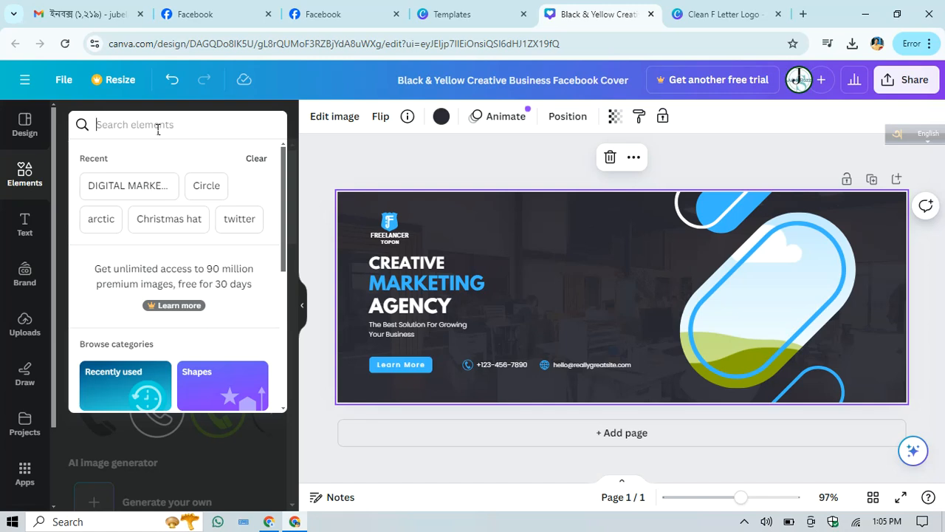
{"action": "type", "text": "man"}
{"action": "key", "text": "Return"}
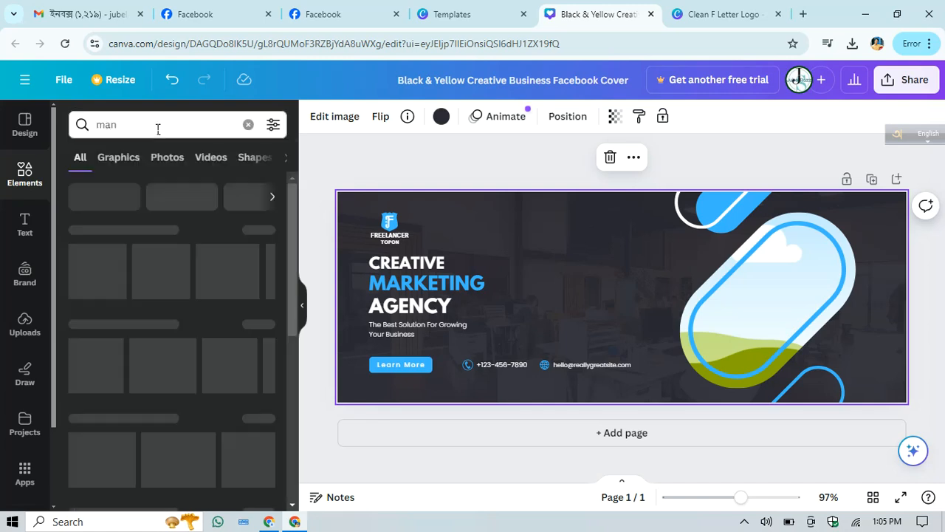
{"action": "left_click", "coordinate": [178, 164]}
{"action": "scroll", "coordinate": [214, 303], "scroll_direction": "down", "scroll_amount": 2}
{"action": "scroll", "coordinate": [215, 303], "scroll_direction": "down", "scroll_amount": 1}
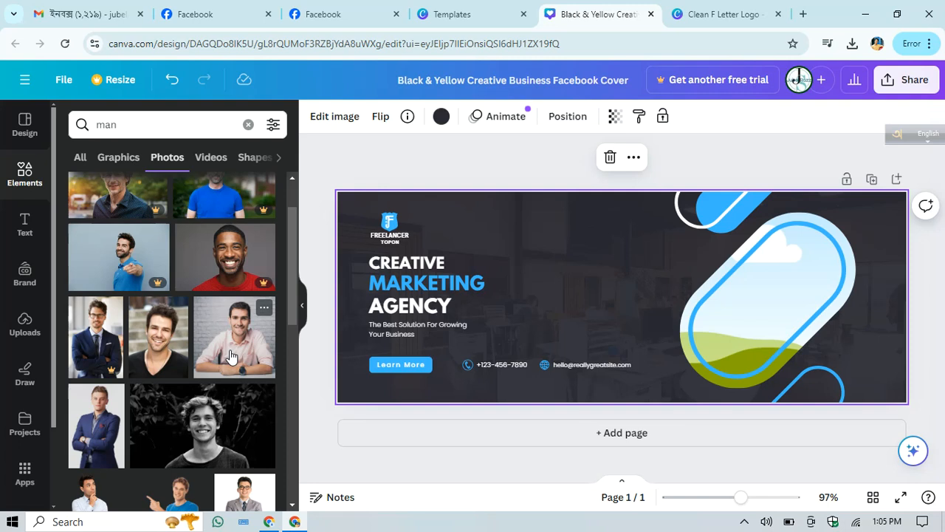
{"action": "scroll", "coordinate": [233, 358], "scroll_direction": "down", "scroll_amount": 2}
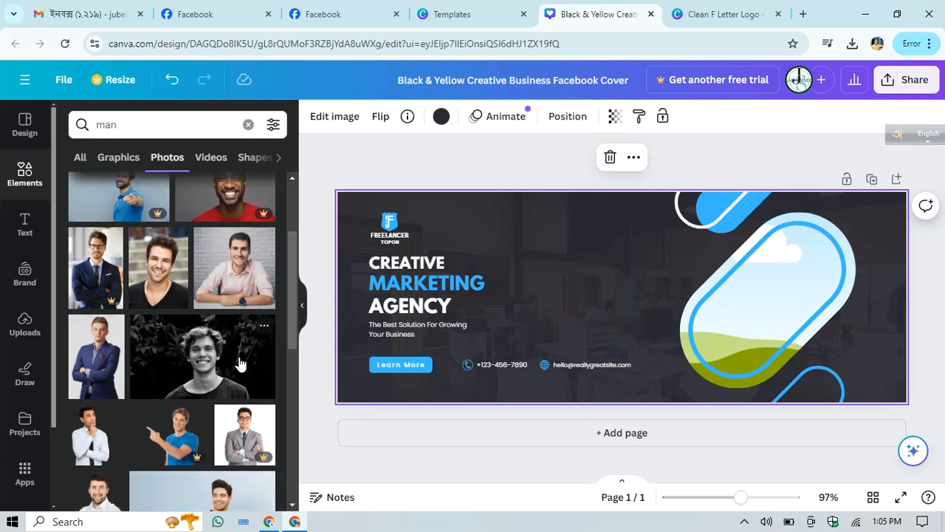
{"action": "left_click", "coordinate": [239, 362]}
Step: Crop the sides of the black-and-white portrait and place it into the rounded frame behind the blue outline
{"action": "left_click_drag", "start_coordinate": [678, 338], "coordinate": [809, 336]}
{"action": "left_click_drag", "start_coordinate": [612, 309], "coordinate": [669, 316]}
{"action": "left_click_drag", "start_coordinate": [907, 314], "coordinate": [845, 325]}
{"action": "left_click_drag", "start_coordinate": [780, 330], "coordinate": [753, 312]}
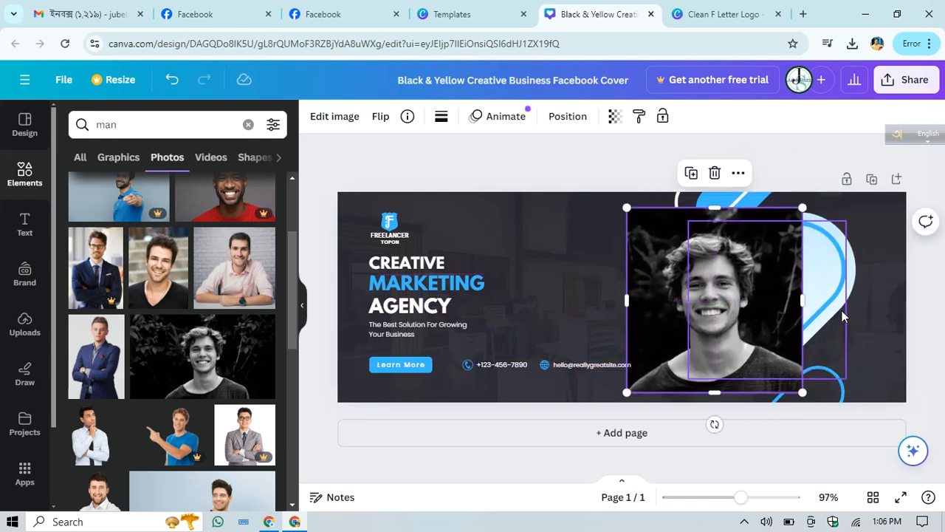
{"action": "left_click_drag", "start_coordinate": [833, 295], "coordinate": [657, 320]}
{"action": "left_click_drag", "start_coordinate": [773, 309], "coordinate": [822, 296]}
{"action": "left_click_drag", "start_coordinate": [613, 338], "coordinate": [790, 323]}
{"action": "double_click", "coordinate": [631, 300]}
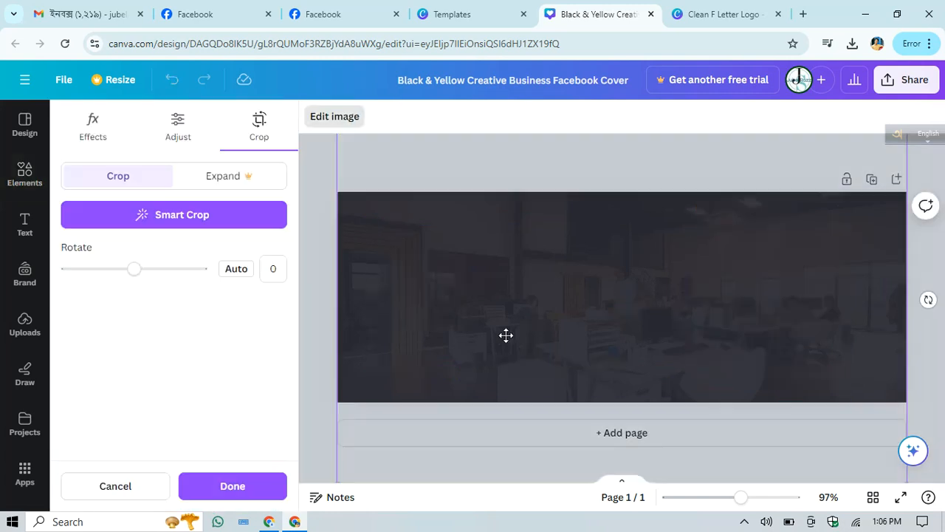
{"action": "left_click", "coordinate": [253, 485]}
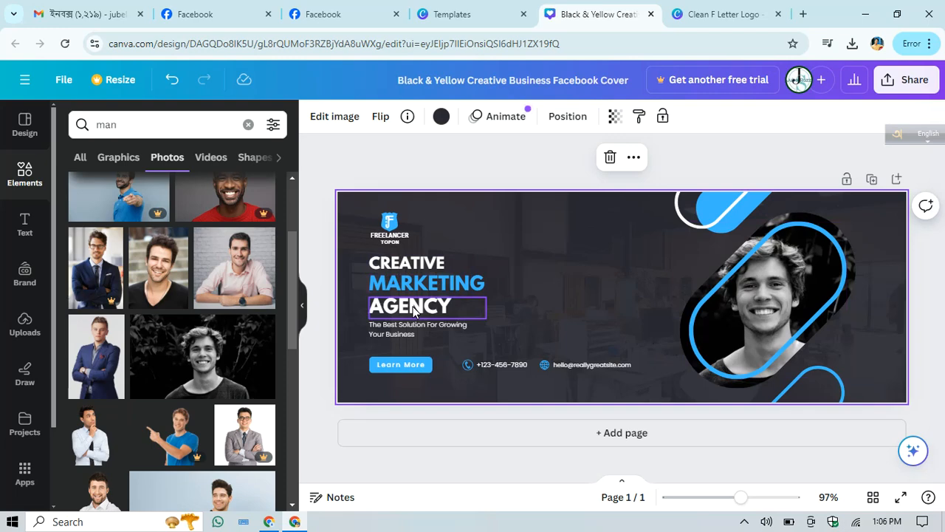
Step: Insert the word ADSVERTISING before MARKETING in the cover's blue heading line
{"action": "left_click", "coordinate": [432, 288]}
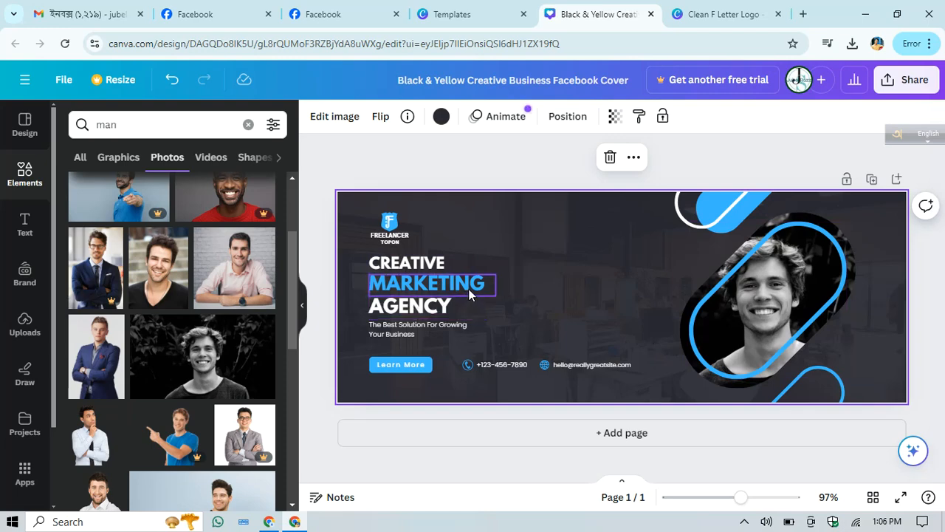
{"action": "left_click", "coordinate": [384, 291]}
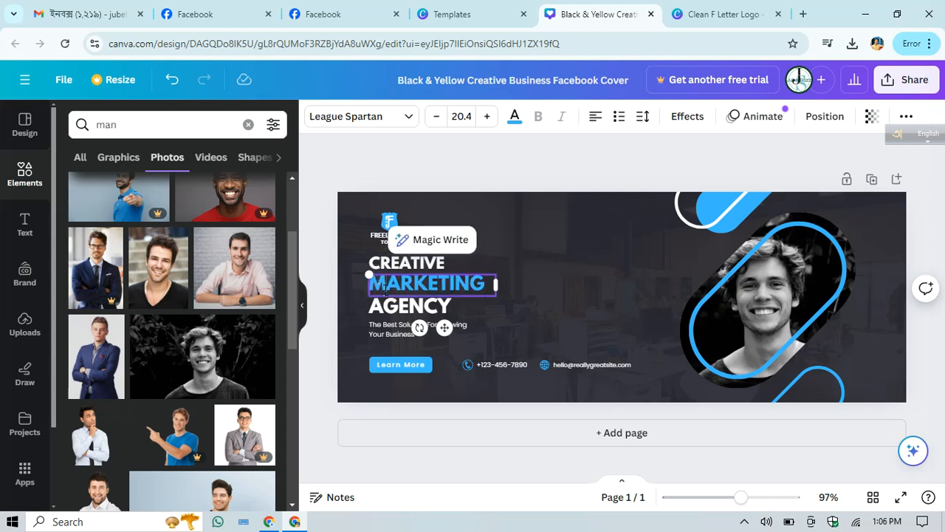
{"action": "left_click_drag", "start_coordinate": [411, 293], "coordinate": [415, 283]}
{"action": "key", "text": "Left"}
{"action": "type", "text": "AD"}
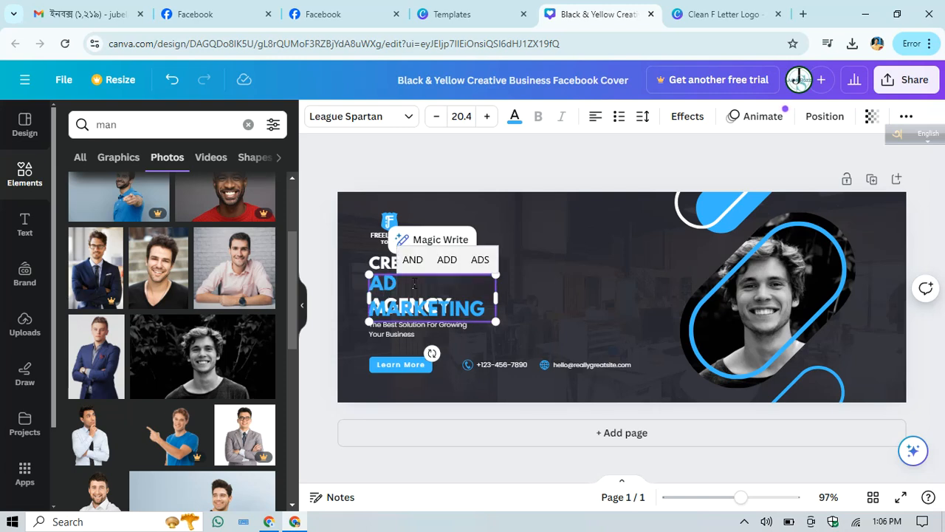
{"action": "type", "text": "S"}
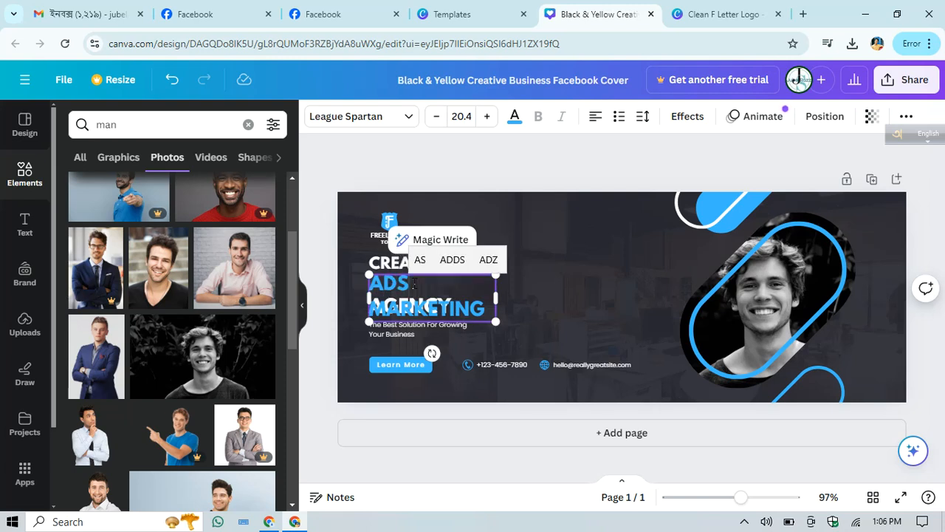
{"action": "type", "text": "VERT"}
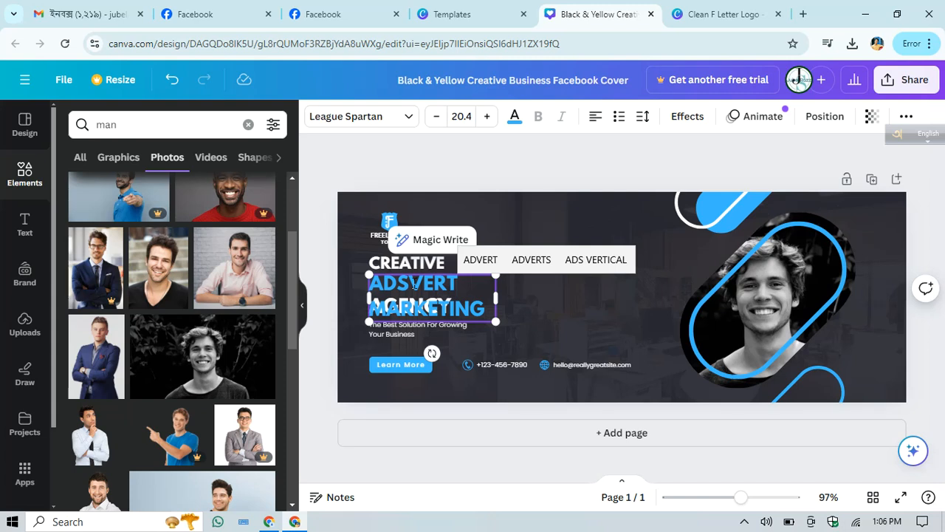
{"action": "type", "text": "IS"}
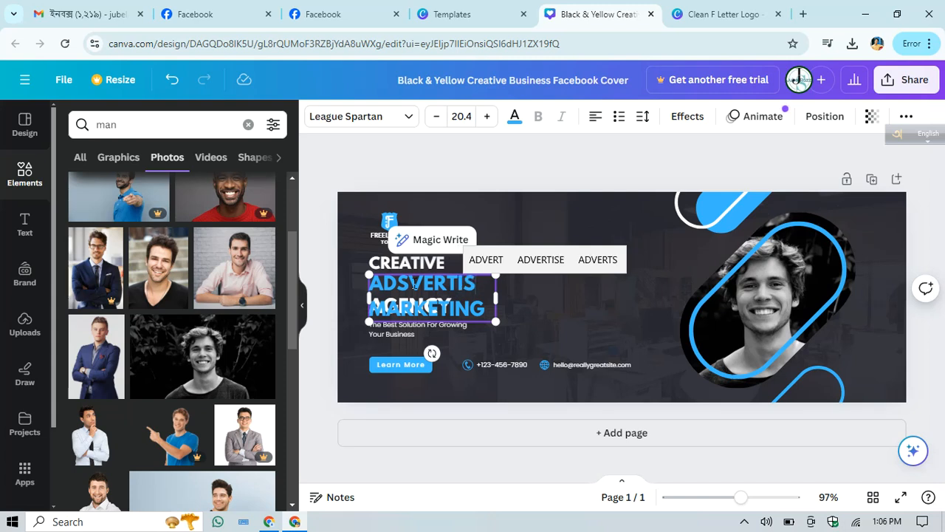
{"action": "type", "text": "ING"}
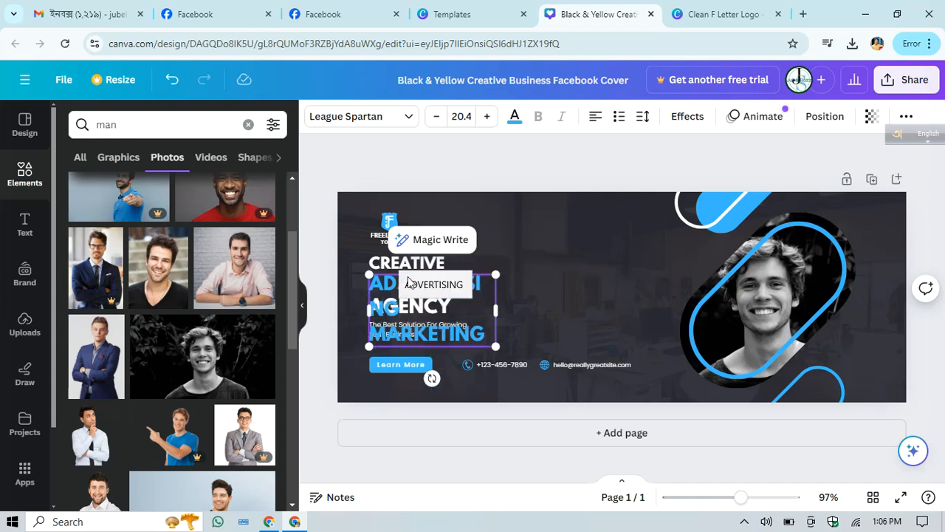
Step: Widen the blue heading's text box to fit one line and make the text read ADSVERTISING/MARKETING without a space after the slash
{"action": "left_click_drag", "start_coordinate": [566, 322], "coordinate": [647, 299]}
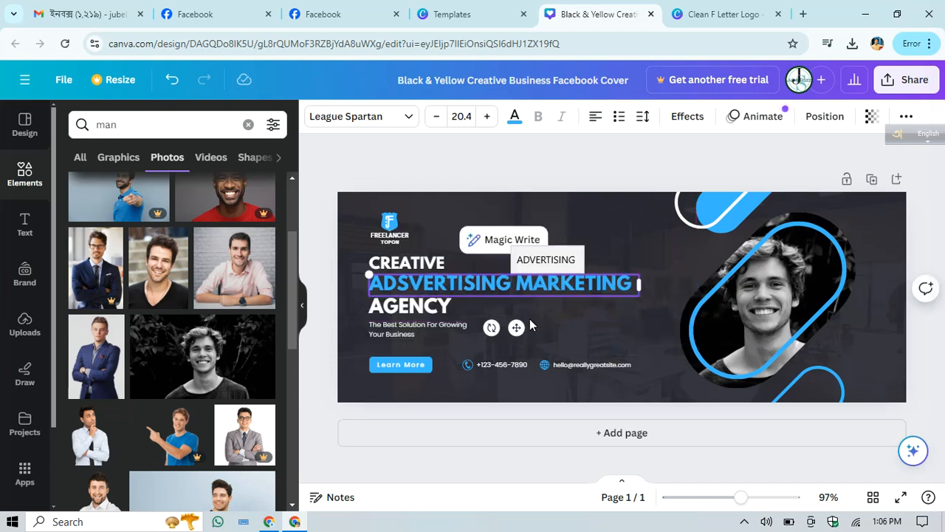
{"action": "type", "text": "?"}
{"action": "key", "text": "BackSpace"}
{"action": "type", "text": "/"}
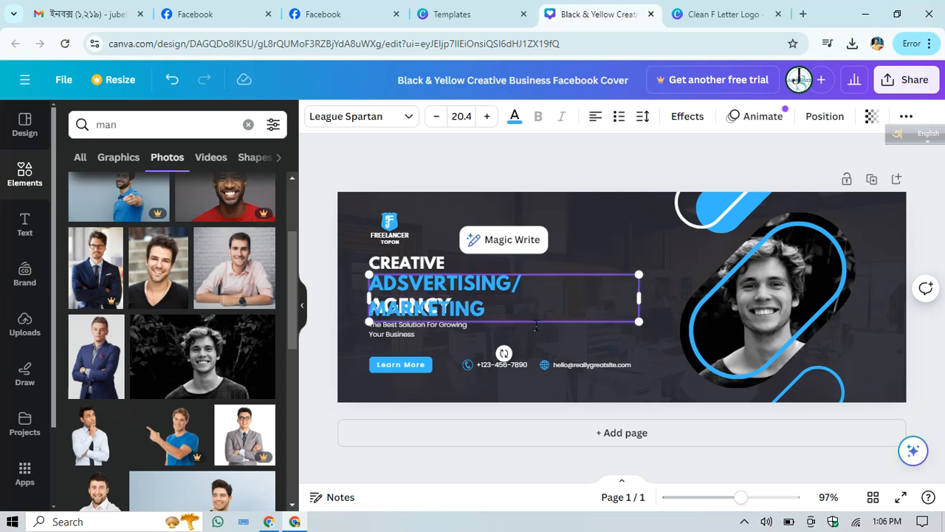
{"action": "mouse_move", "coordinate": [651, 305]}
{"action": "left_mouse_down"}
{"action": "mouse_move", "coordinate": [698, 303]}
{"action": "mouse_move", "coordinate": [656, 291]}
{"action": "left_mouse_up"}
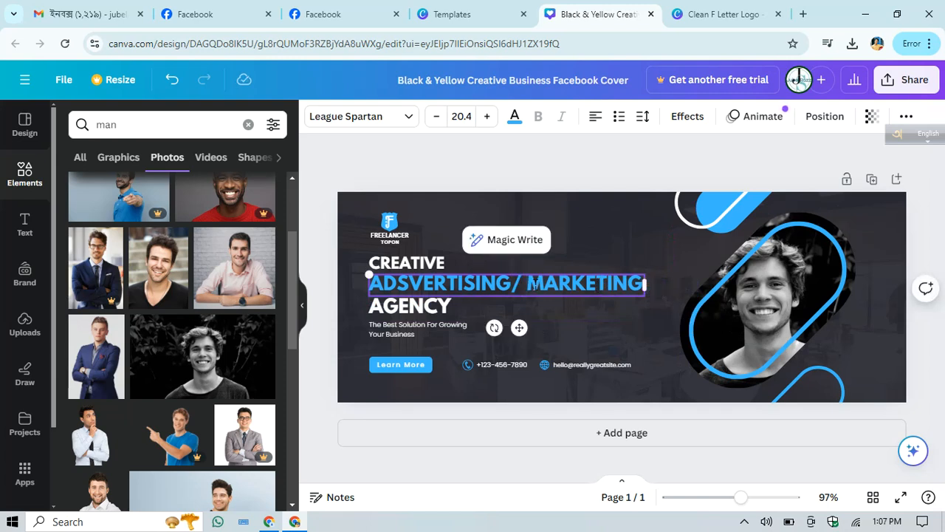
{"action": "left_click", "coordinate": [531, 284]}
{"action": "key", "text": "BackSpace"}
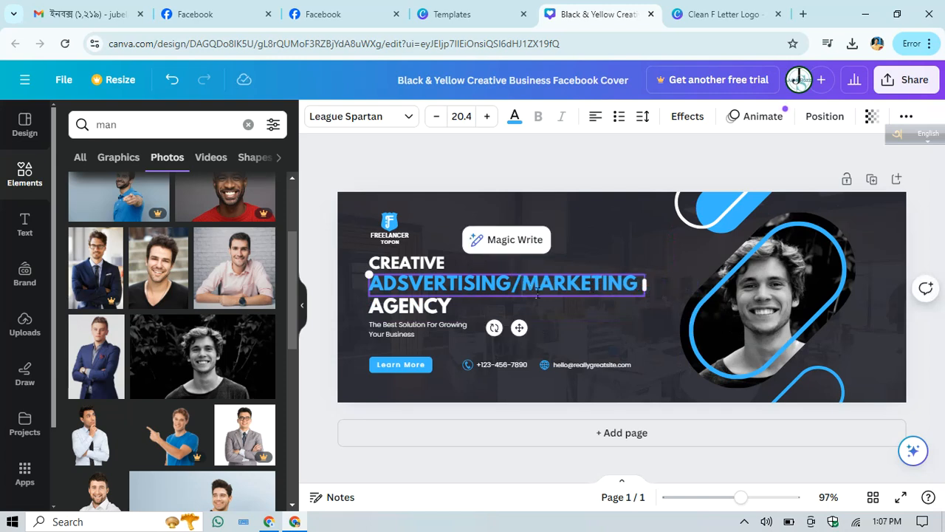
{"action": "left_click", "coordinate": [329, 302]}
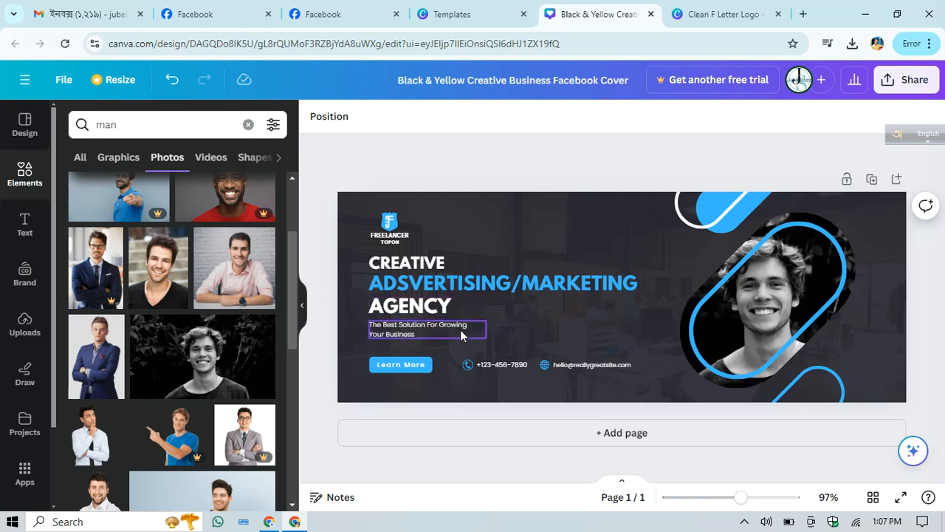
Step: Replace the placeholder number beside the phone icon with the business phone number
{"action": "double_click", "coordinate": [514, 362]}
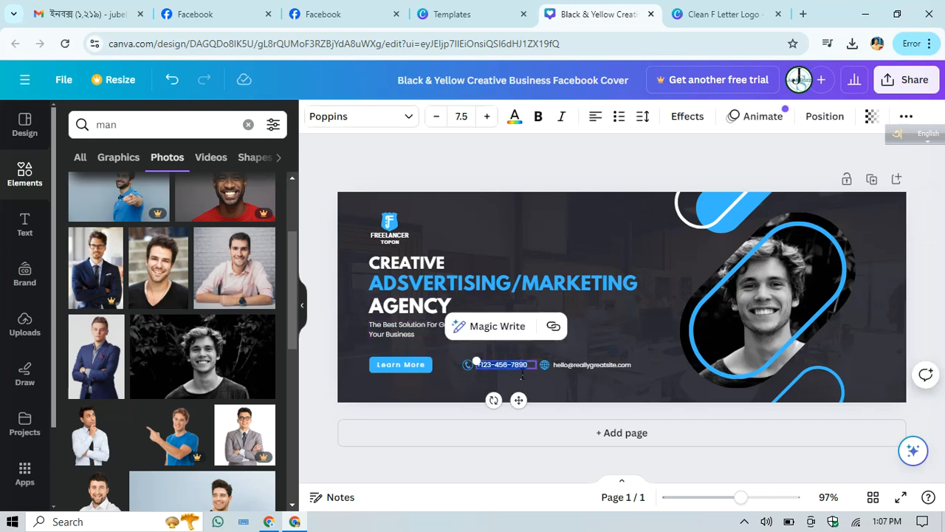
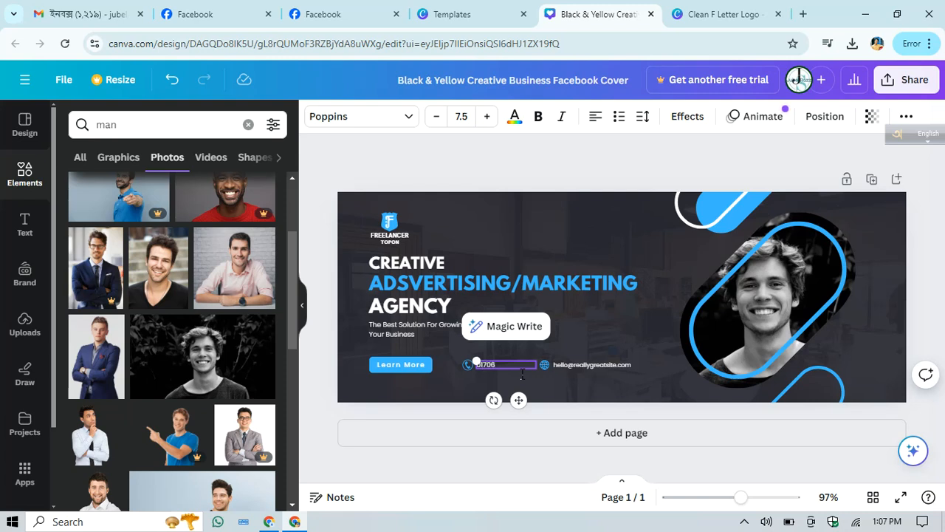
{"action": "double_click", "coordinate": [602, 365]}
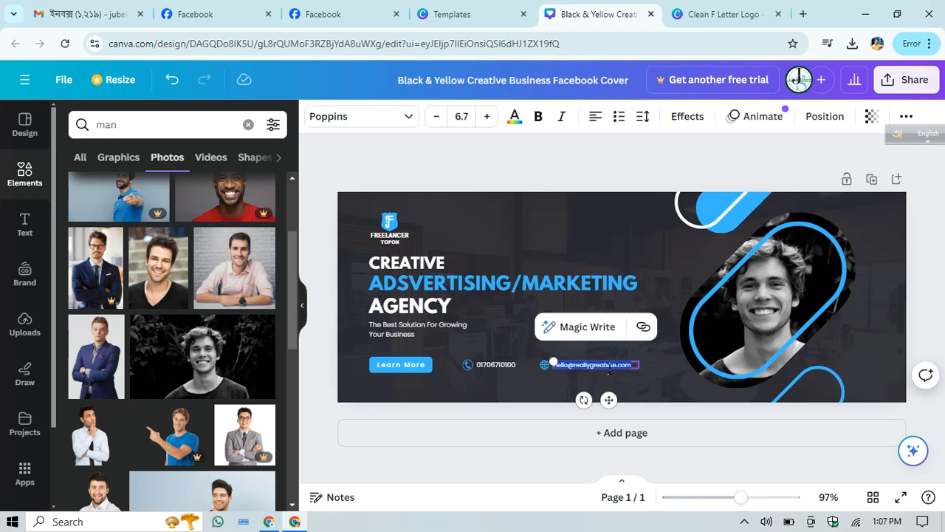
{"action": "type", "text": "www"}
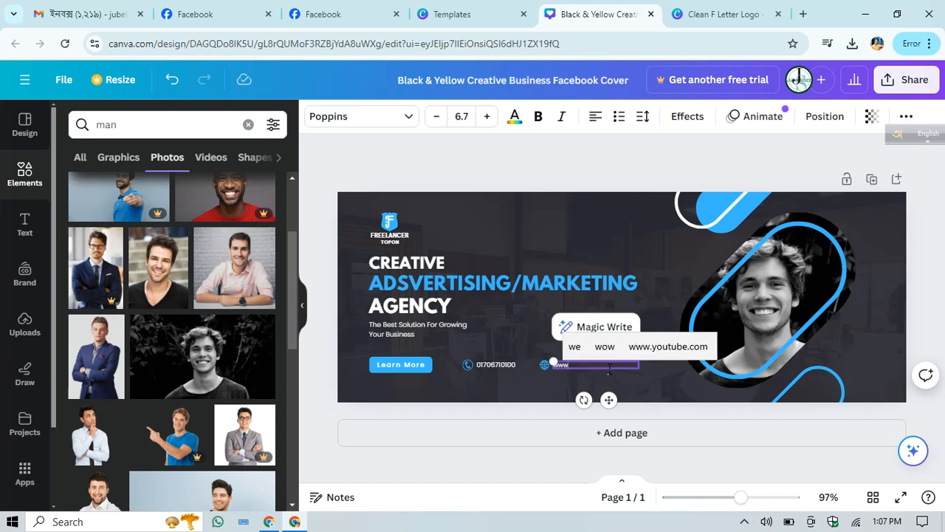
{"action": "type", "text": ".fre"}
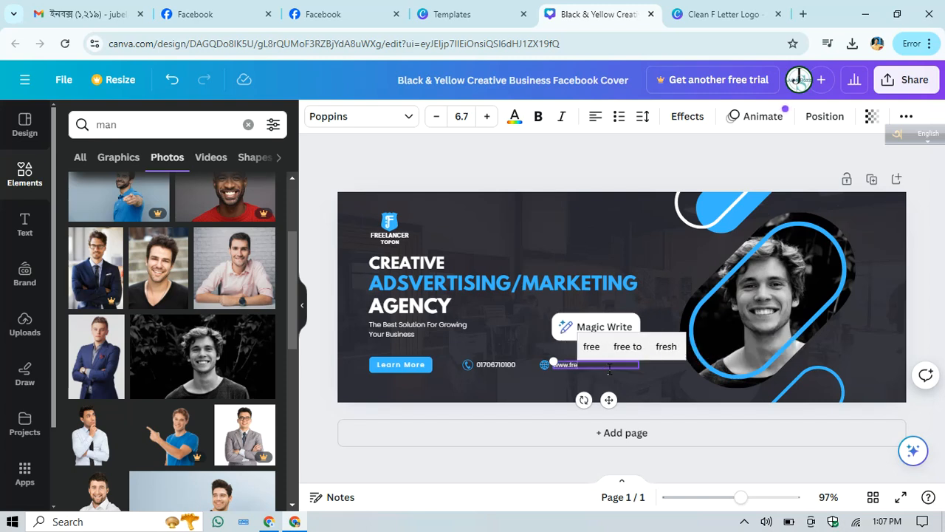
{"action": "type", "text": "elan"}
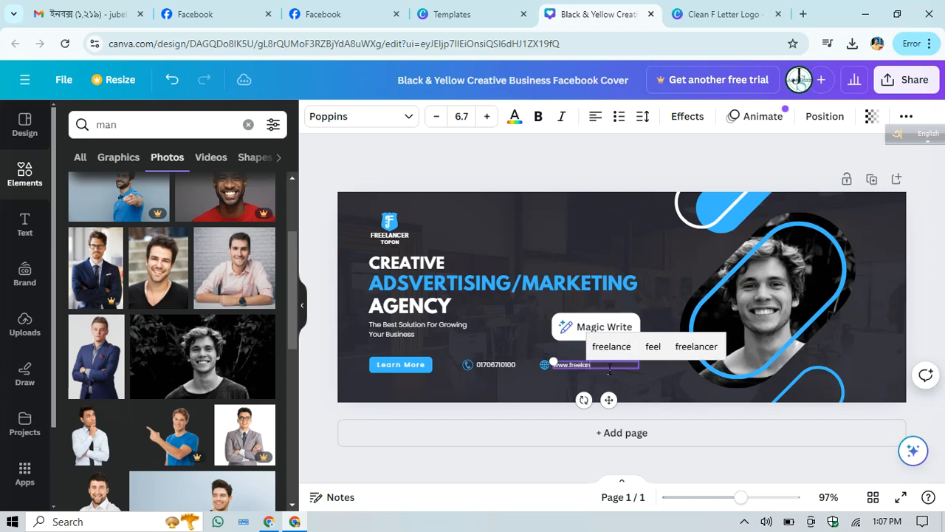
{"action": "type", "text": "cert"}
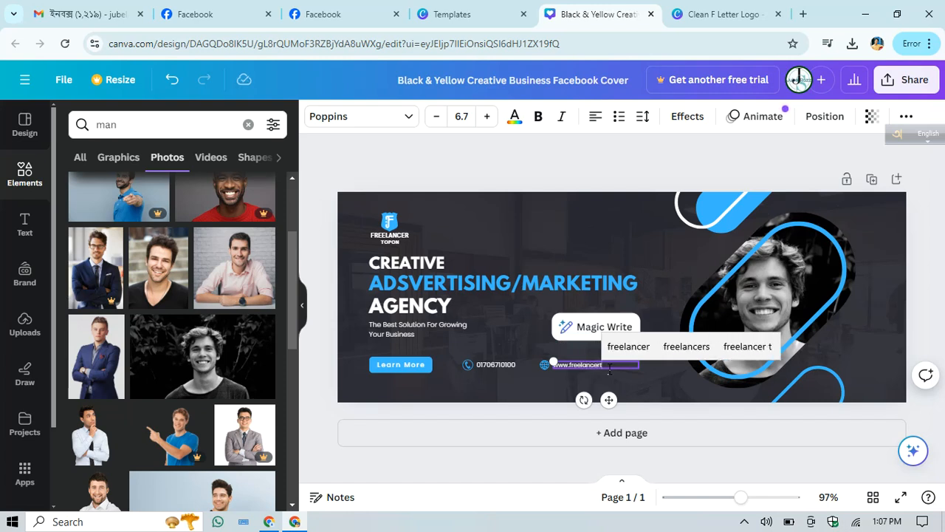
{"action": "type", "text": "opon."}
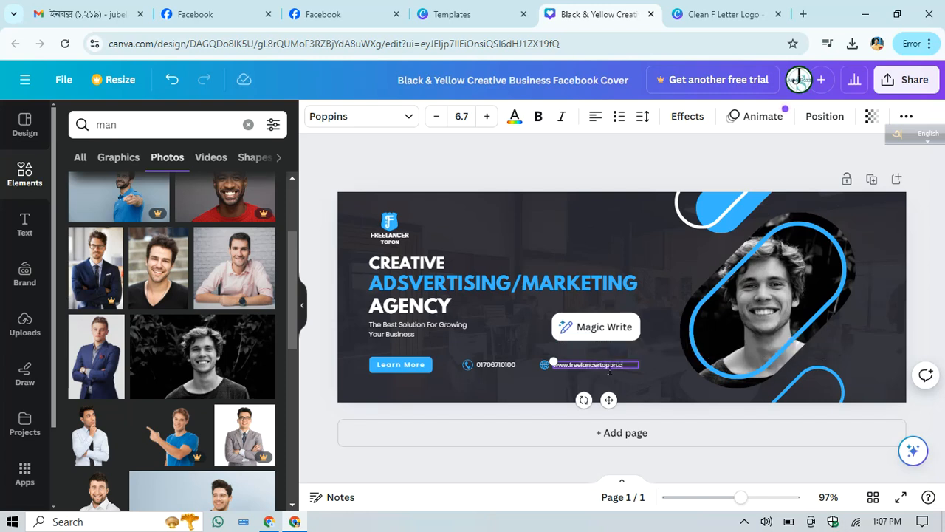
{"action": "type", "text": "con"}
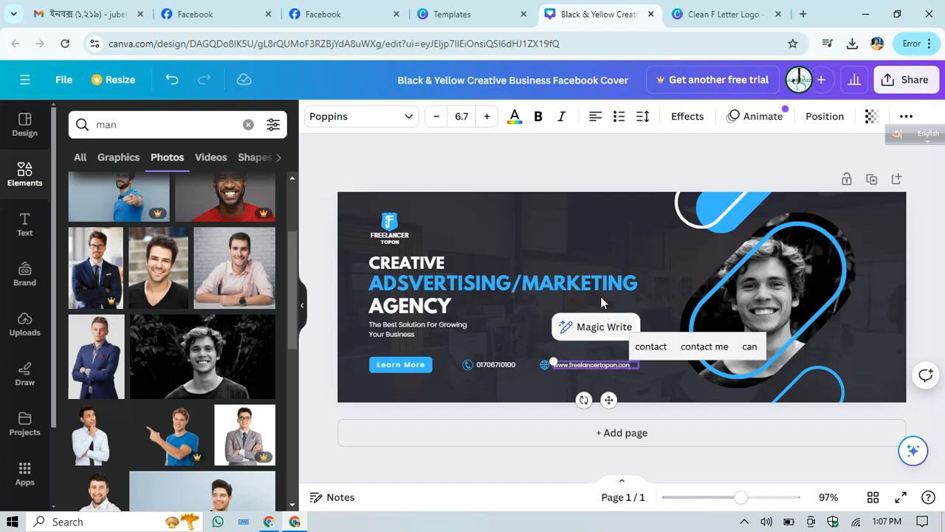
{"action": "left_click", "coordinate": [572, 253]}
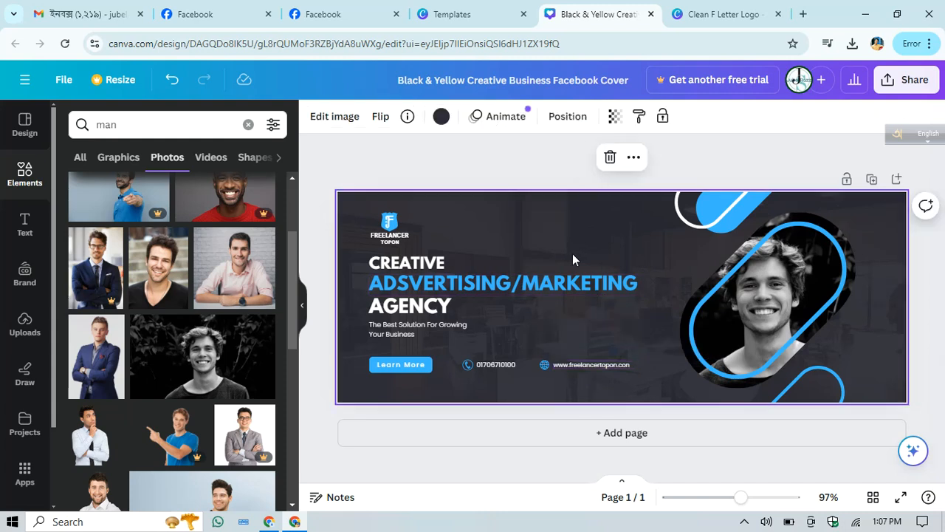
{"action": "left_click", "coordinate": [525, 155]}
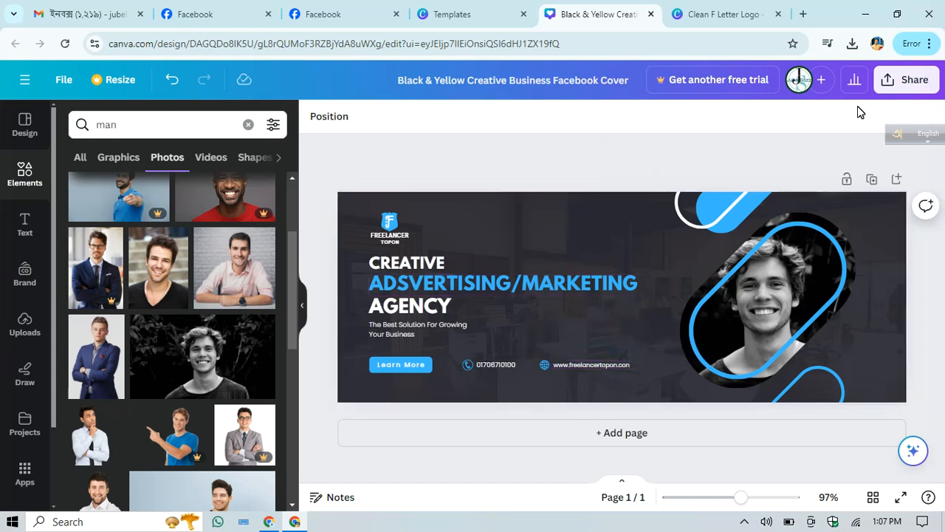
Step: Download the finished Facebook cover design as a PNG file
{"action": "left_click", "coordinate": [905, 80]}
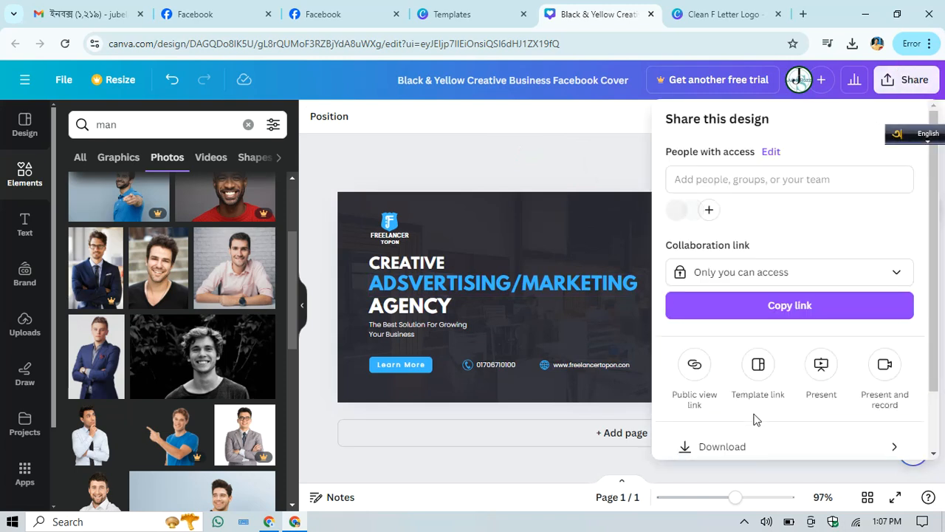
{"action": "scroll", "coordinate": [746, 414], "scroll_direction": "down", "scroll_amount": 2}
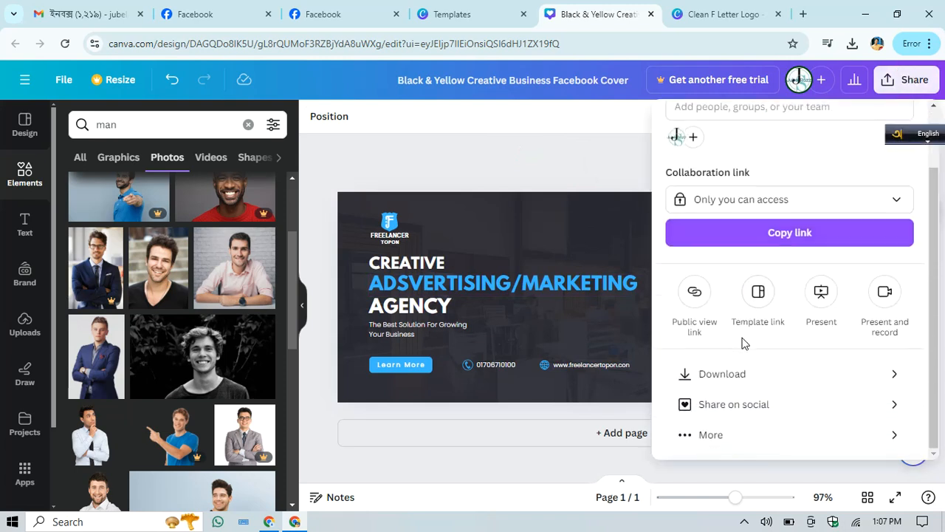
{"action": "left_click", "coordinate": [729, 375]}
{"action": "left_click", "coordinate": [798, 372]}
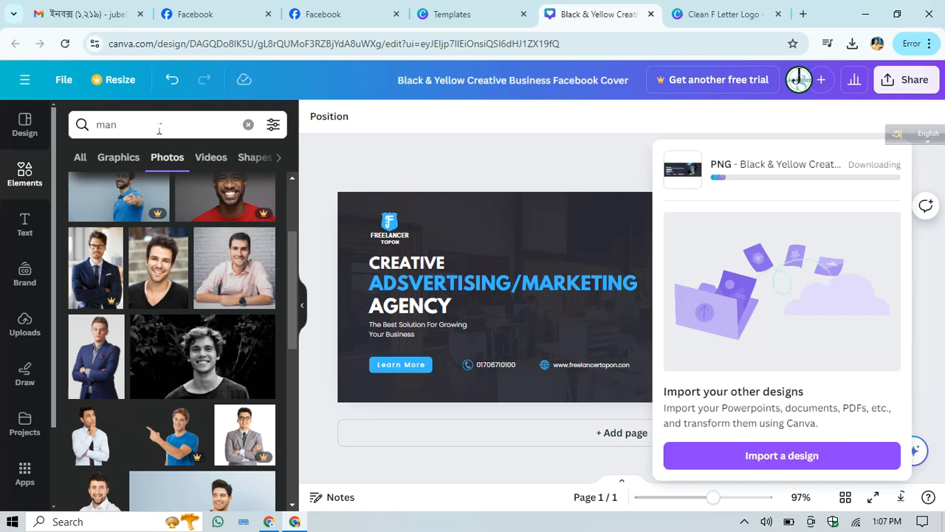
Step: Switch to the Freelancer Topon Page on Facebook and open its list of remaining setup steps from the professional dashboard
{"action": "left_click", "coordinate": [338, 17]}
{"action": "left_click", "coordinate": [212, 7]}
{"action": "left_click", "coordinate": [338, 18]}
{"action": "left_click", "coordinate": [134, 214]}
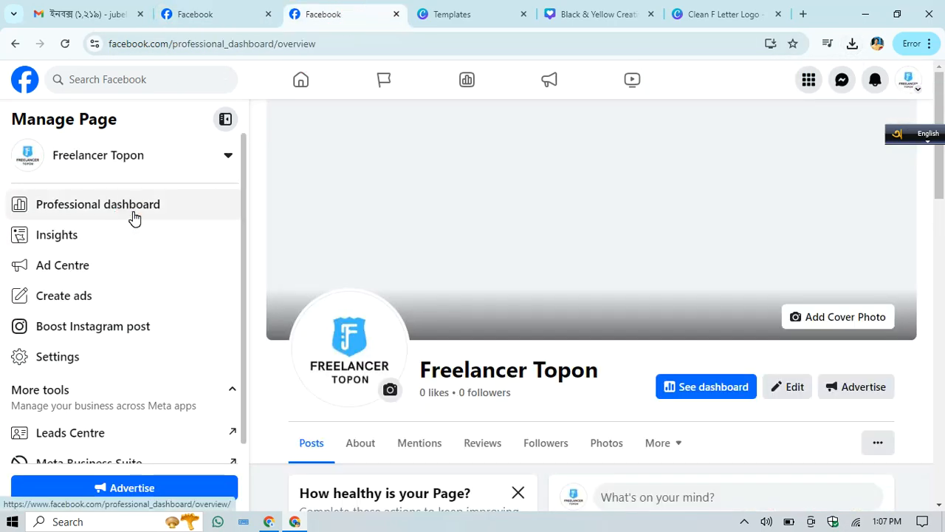
{"action": "scroll", "coordinate": [91, 333], "scroll_direction": "down", "scroll_amount": 10}
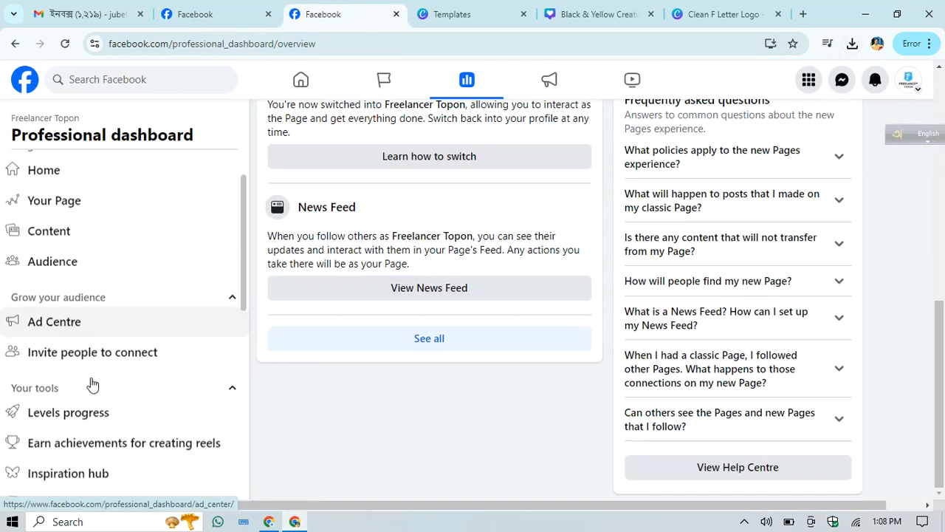
{"action": "scroll", "coordinate": [92, 399], "scroll_direction": "down", "scroll_amount": 5}
{"action": "left_click", "coordinate": [91, 433]}
{"action": "scroll", "coordinate": [285, 384], "scroll_direction": "down", "scroll_amount": 4}
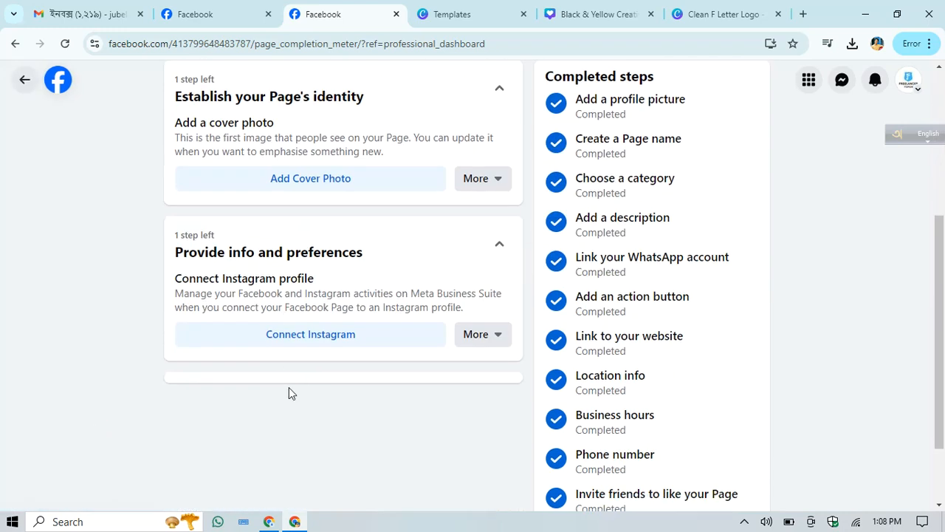
Step: Upload the downloaded Black & Yellow Creative Business Facebook Cover image as the Page's cover photo and save it
{"action": "left_click", "coordinate": [350, 181]}
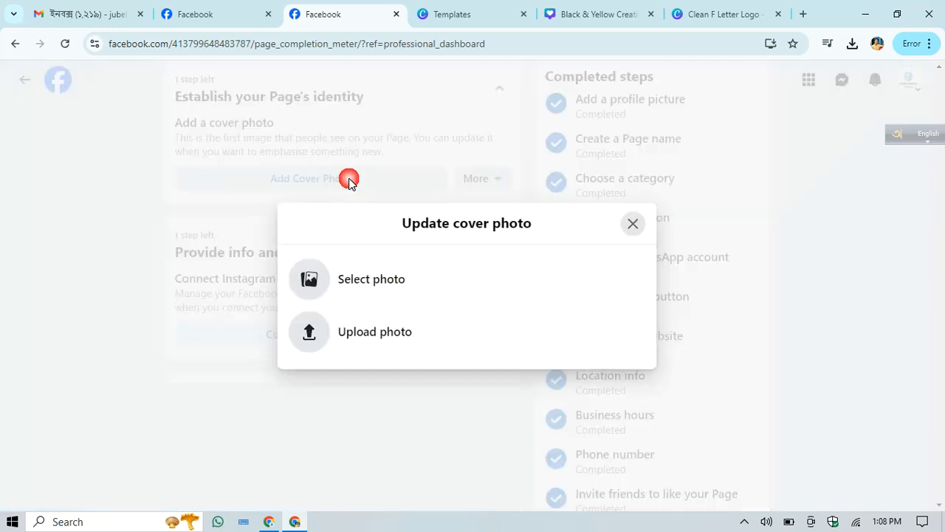
{"action": "left_click", "coordinate": [389, 333]}
{"action": "left_click", "coordinate": [235, 111]}
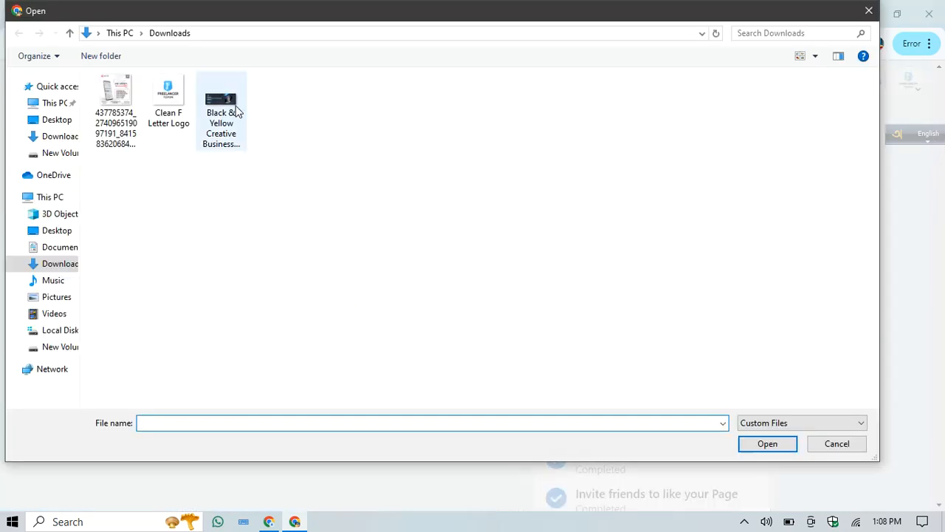
{"action": "left_click", "coordinate": [772, 449]}
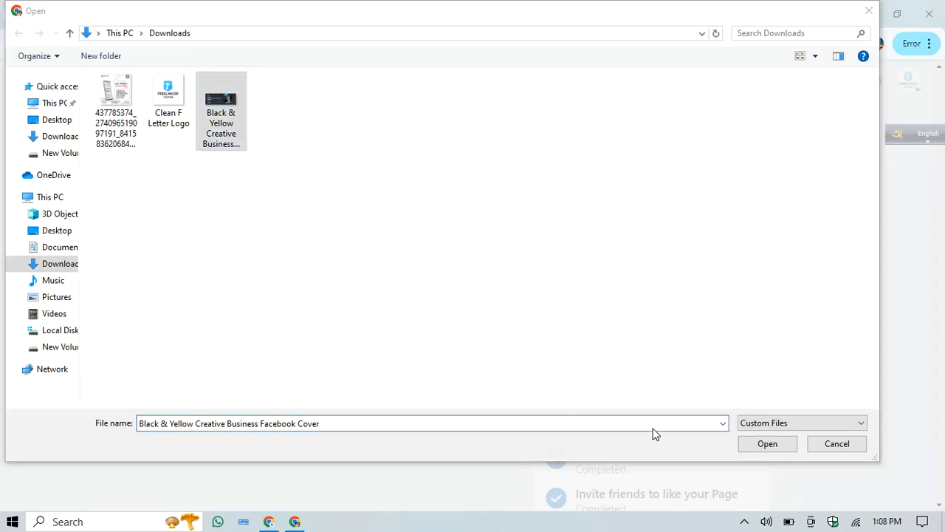
{"action": "left_click", "coordinate": [771, 447]}
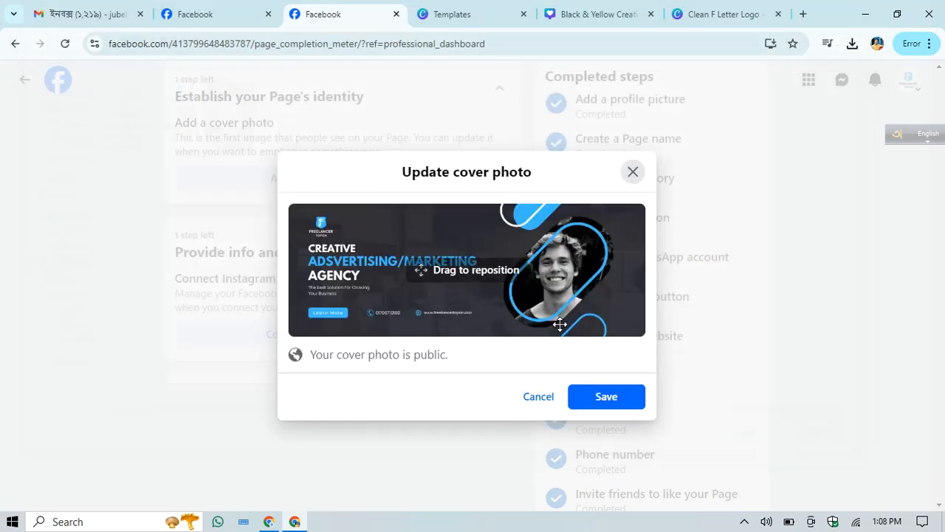
{"action": "left_click", "coordinate": [607, 398]}
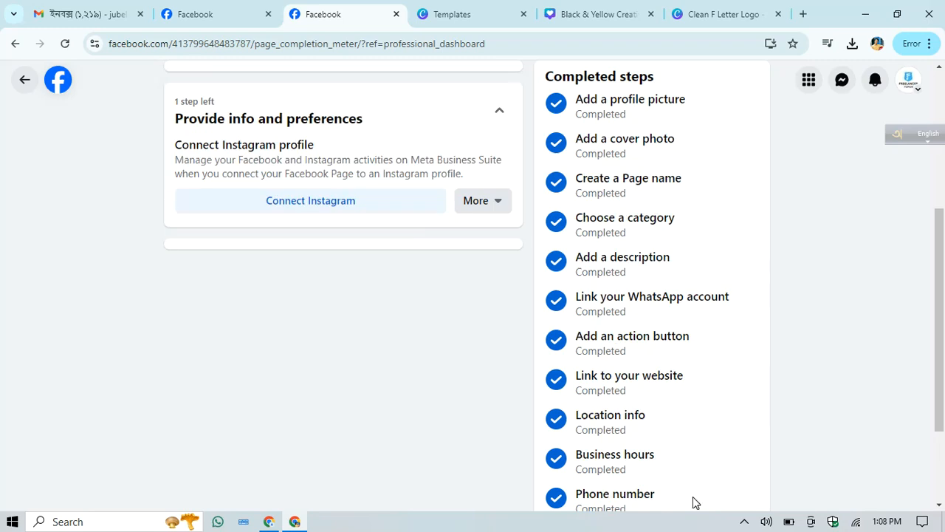
{"action": "scroll", "coordinate": [465, 358], "scroll_direction": "up", "scroll_amount": 4}
{"action": "scroll", "coordinate": [398, 373], "scroll_direction": "down", "scroll_amount": 3}
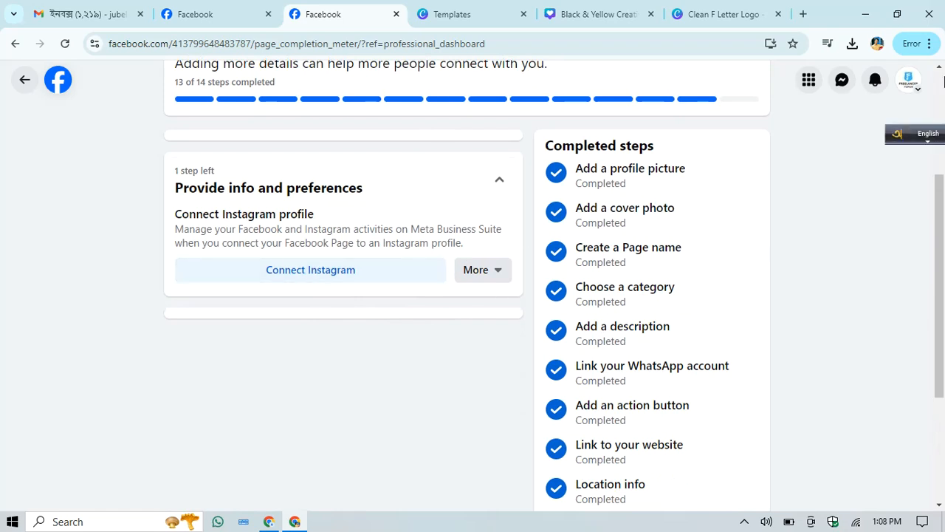
{"action": "left_click", "coordinate": [910, 78]}
{"action": "left_click", "coordinate": [800, 129]}
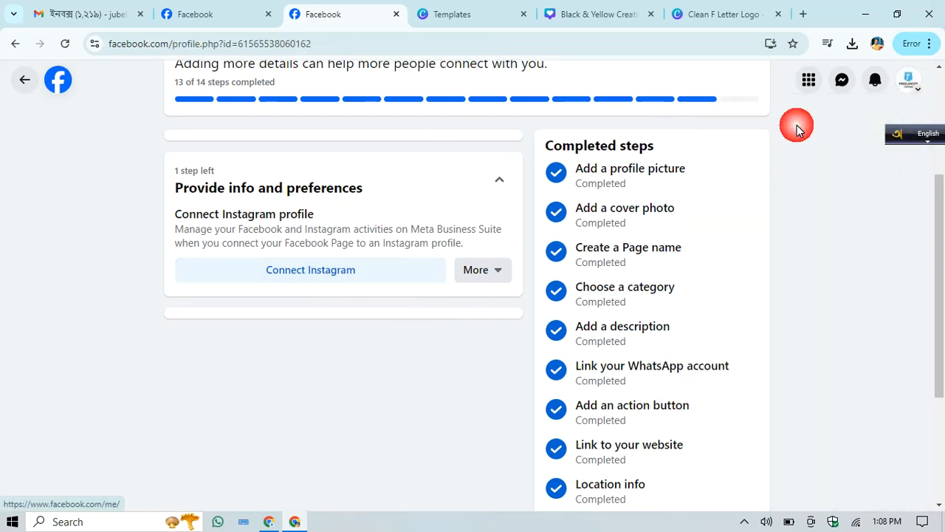
{"action": "scroll", "coordinate": [727, 338], "scroll_direction": "down", "scroll_amount": 1}
{"action": "scroll", "coordinate": [728, 338], "scroll_direction": "up", "scroll_amount": 1}
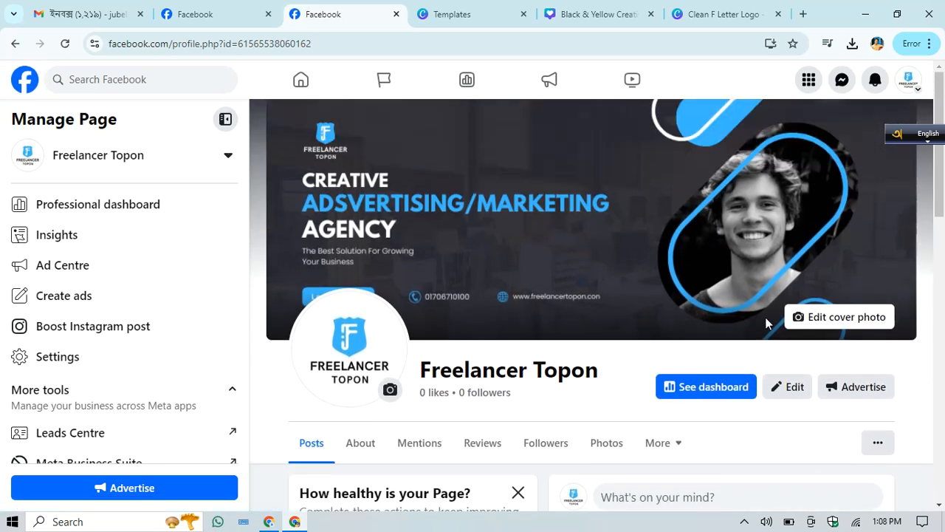
Step: Check the Page health rating on the profile and dismiss the "How healthy is your Page?" card
{"action": "scroll", "coordinate": [743, 317], "scroll_direction": "down", "scroll_amount": 4}
{"action": "scroll", "coordinate": [707, 312], "scroll_direction": "up", "scroll_amount": 1}
{"action": "scroll", "coordinate": [707, 312], "scroll_direction": "down", "scroll_amount": 1}
{"action": "double_click", "coordinate": [410, 280]}
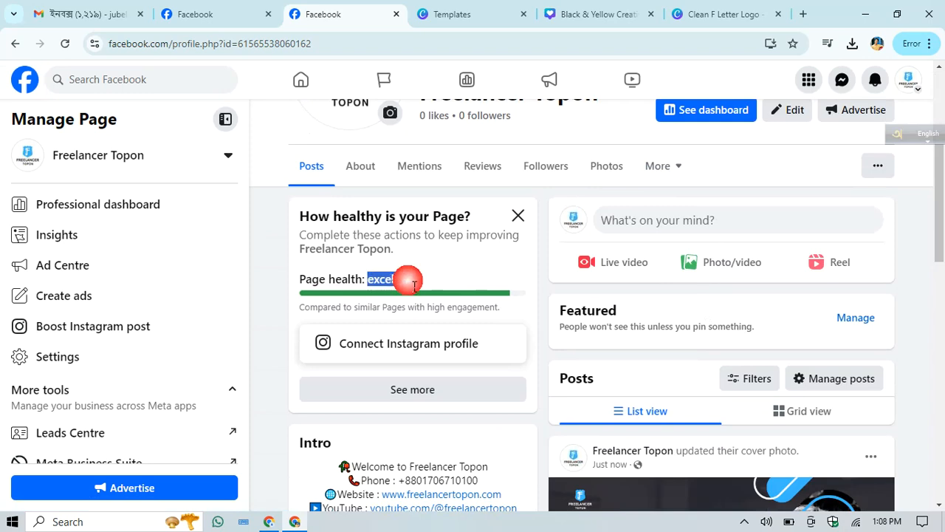
{"action": "left_click", "coordinate": [518, 218]}
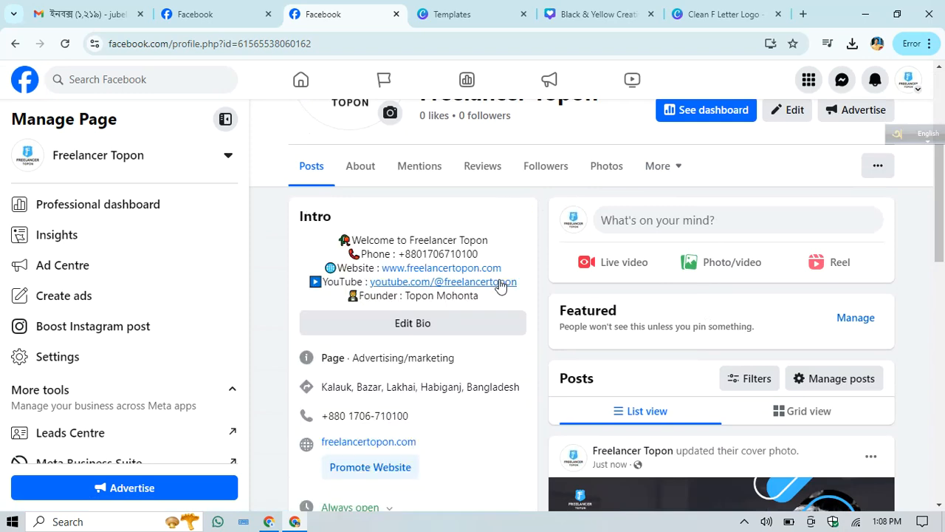
Step: Examine the Page's intro, contact details, photos and published posts on its profile
{"action": "scroll", "coordinate": [494, 280], "scroll_direction": "down", "scroll_amount": 2}
{"action": "scroll", "coordinate": [495, 281], "scroll_direction": "up", "scroll_amount": 2}
{"action": "scroll", "coordinate": [918, 289], "scroll_direction": "down", "scroll_amount": 2}
{"action": "scroll", "coordinate": [806, 219], "scroll_direction": "up", "scroll_amount": 2}
{"action": "scroll", "coordinate": [774, 256], "scroll_direction": "down", "scroll_amount": 6}
{"action": "scroll", "coordinate": [774, 257], "scroll_direction": "down", "scroll_amount": 4}
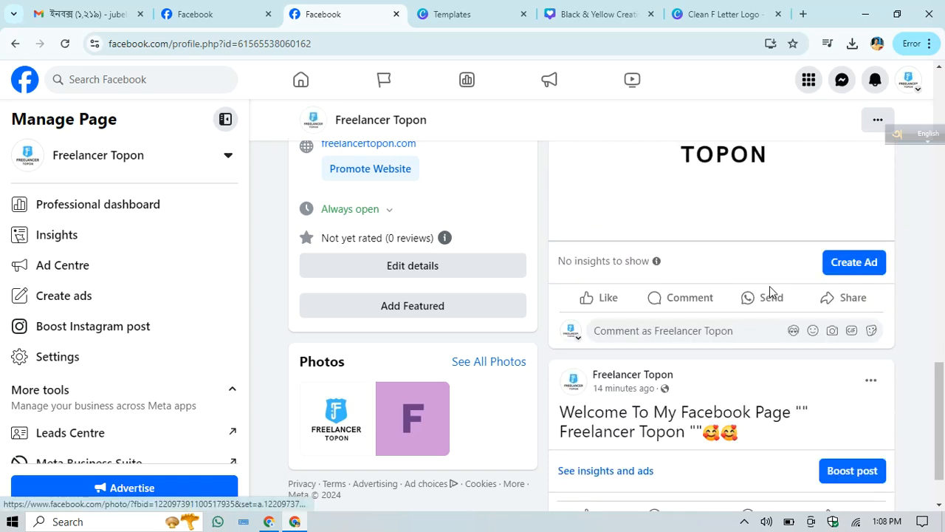
{"action": "scroll", "coordinate": [769, 286], "scroll_direction": "up", "scroll_amount": 8}
{"action": "scroll", "coordinate": [694, 259], "scroll_direction": "up", "scroll_amount": 3}
{"action": "scroll", "coordinate": [657, 255], "scroll_direction": "down", "scroll_amount": 2}
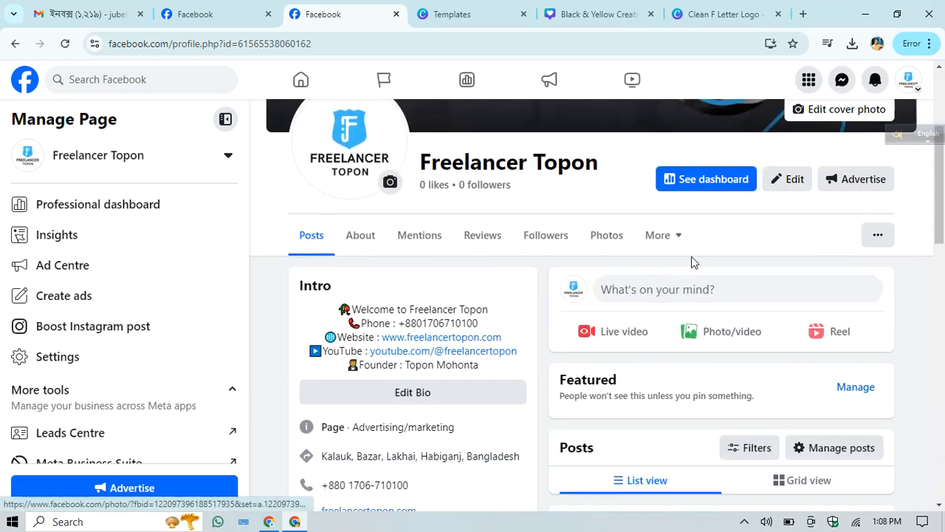
Step: Open the Page's About section and review its category, contact info, website links and basic info
{"action": "left_click", "coordinate": [362, 236]}
{"action": "scroll", "coordinate": [694, 310], "scroll_direction": "down", "scroll_amount": 1}
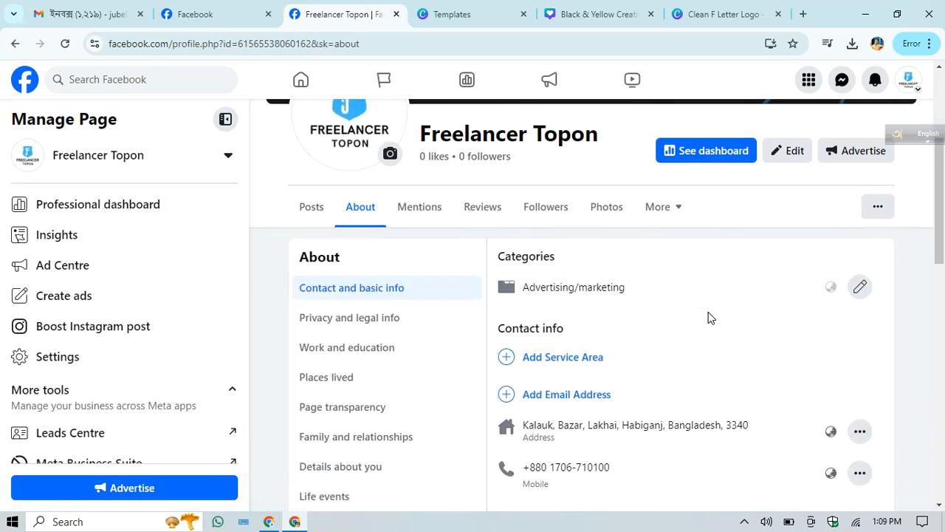
{"action": "scroll", "coordinate": [664, 307], "scroll_direction": "down", "scroll_amount": 7}
{"action": "scroll", "coordinate": [663, 307], "scroll_direction": "down", "scroll_amount": 3}
{"action": "scroll", "coordinate": [664, 307], "scroll_direction": "up", "scroll_amount": 3}
{"action": "scroll", "coordinate": [663, 307], "scroll_direction": "down", "scroll_amount": 6}
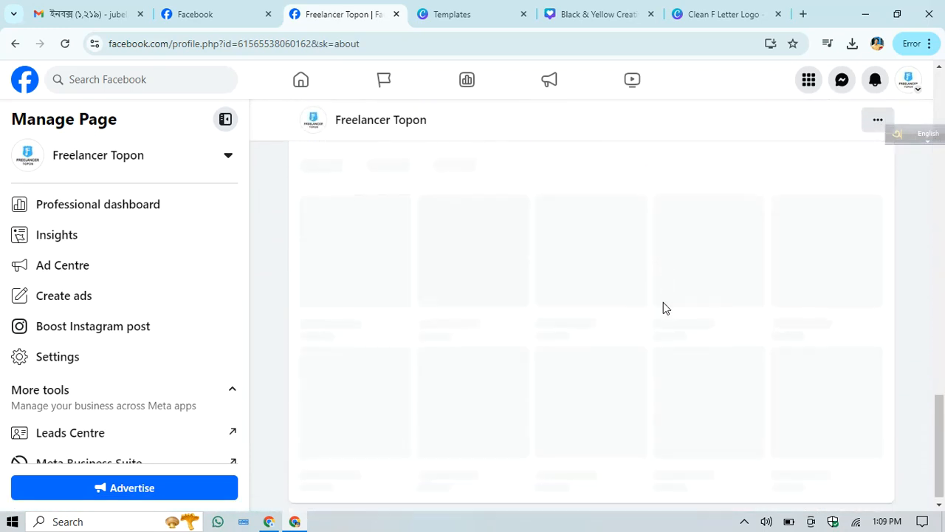
{"action": "scroll", "coordinate": [663, 302], "scroll_direction": "up", "scroll_amount": 10}
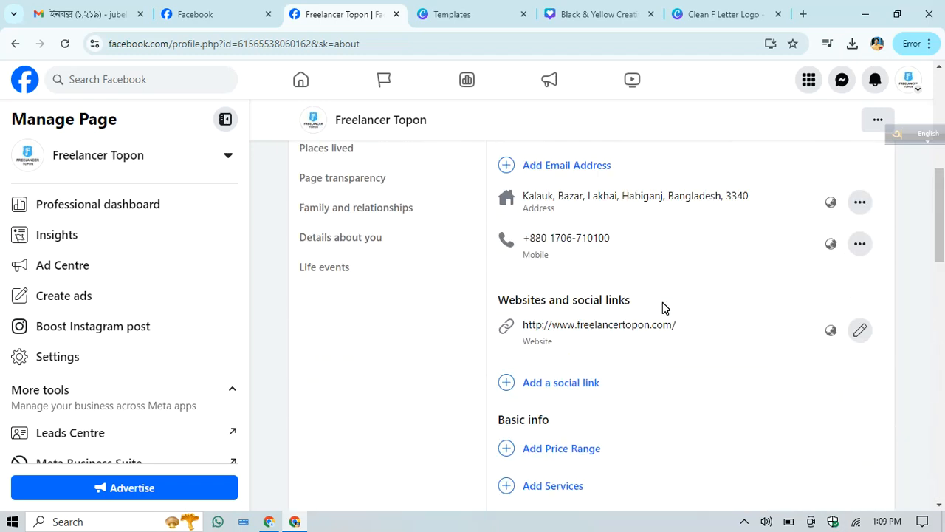
{"action": "scroll", "coordinate": [662, 308], "scroll_direction": "up", "scroll_amount": 2}
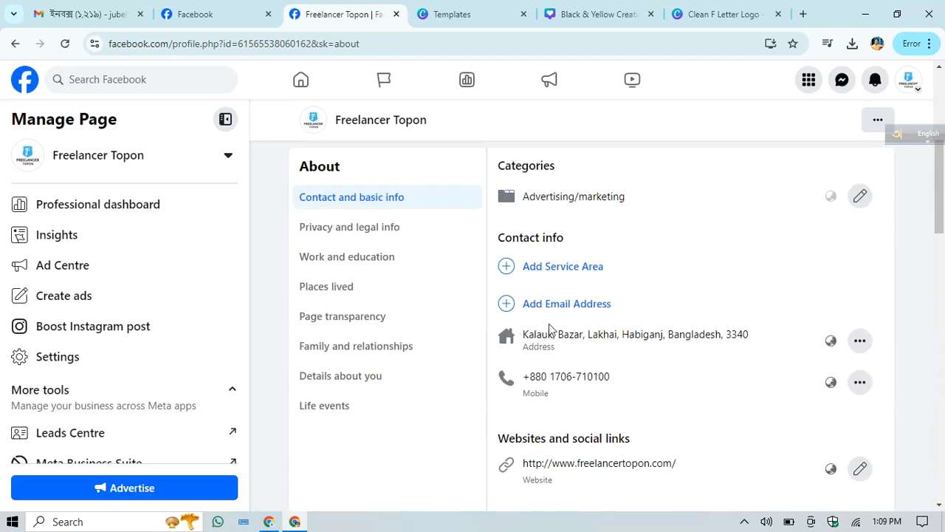
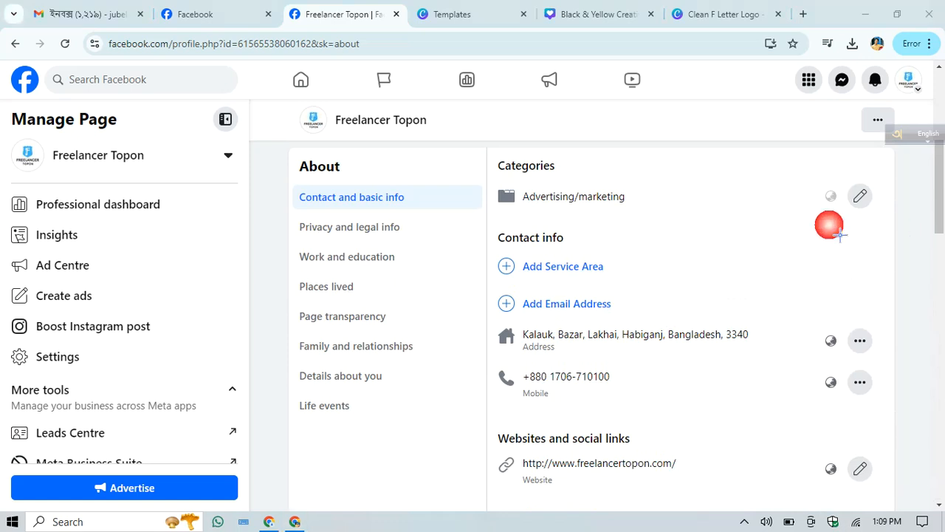
{"action": "left_click_drag", "start_coordinate": [475, 237], "coordinate": [424, 238]}
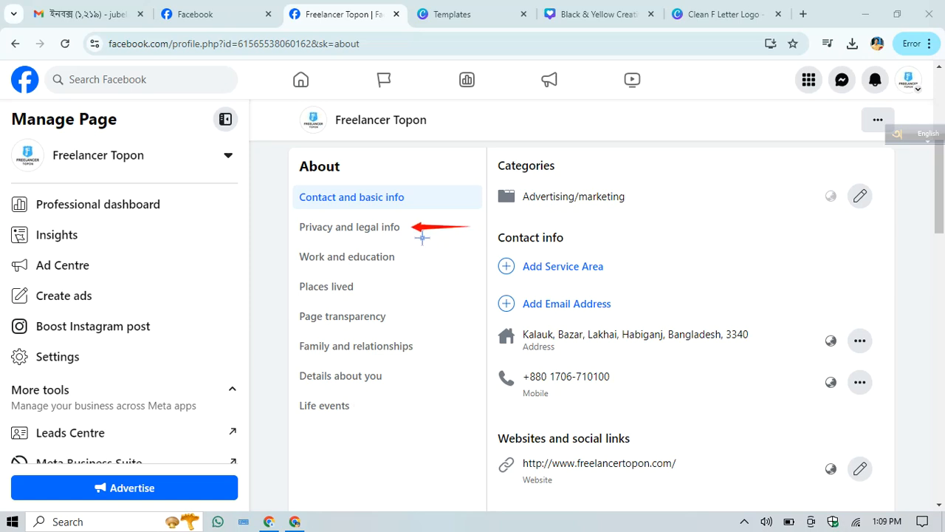
{"action": "left_click_drag", "start_coordinate": [455, 386], "coordinate": [401, 385]}
{"action": "left_click_drag", "start_coordinate": [479, 332], "coordinate": [431, 355]}
{"action": "left_click_drag", "start_coordinate": [473, 294], "coordinate": [403, 329]}
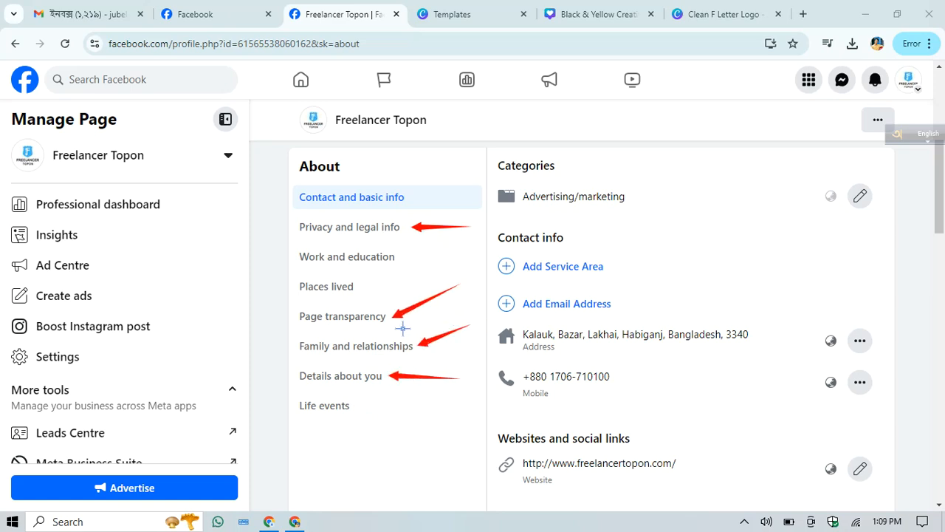
{"action": "left_click_drag", "start_coordinate": [443, 277], "coordinate": [379, 294]}
{"action": "left_click_drag", "start_coordinate": [450, 247], "coordinate": [422, 265]}
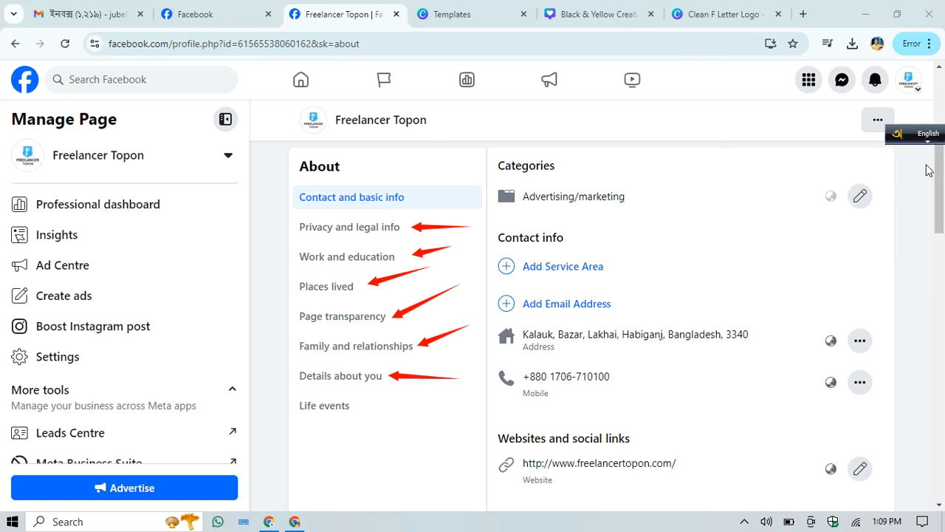
{"action": "left_click", "coordinate": [937, 447]}
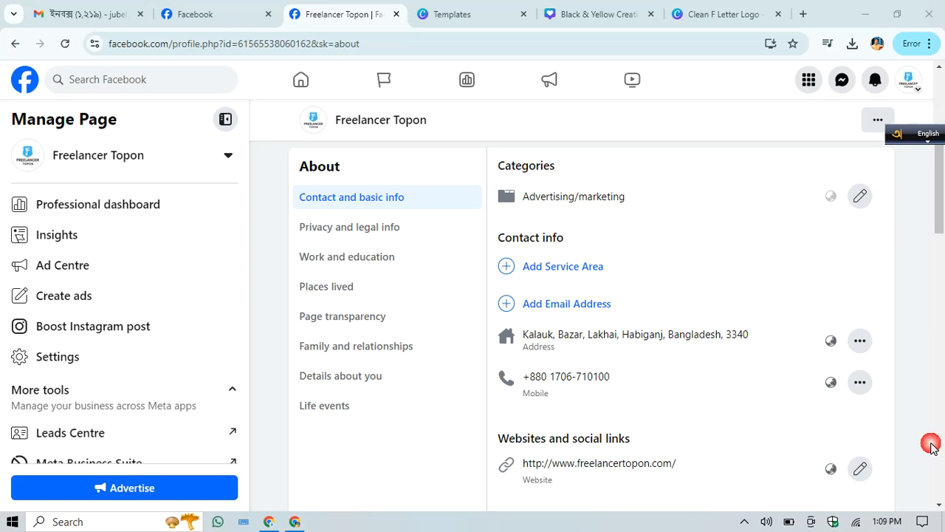
Step: Open the Page's Privacy and legal info section, and look up Google suggestions for "facebook privec" in a new browser tab
{"action": "left_click", "coordinate": [333, 230]}
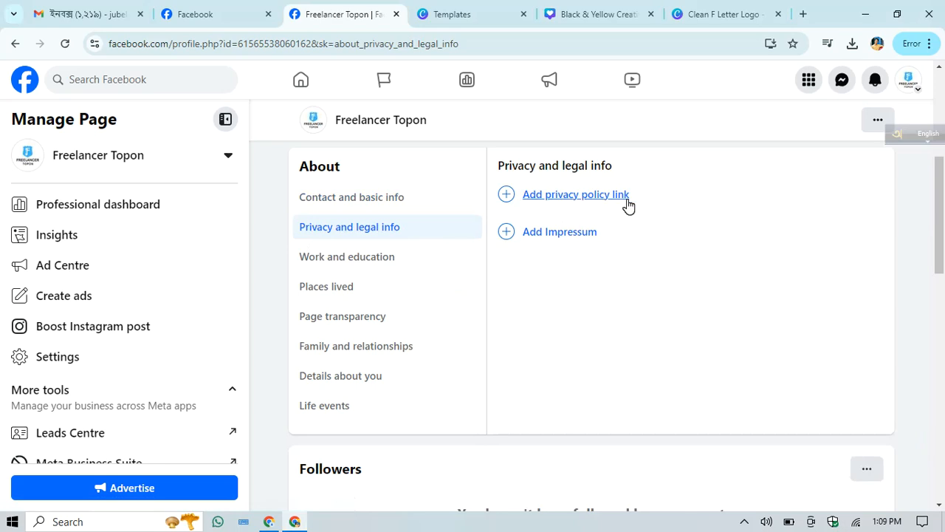
{"action": "left_click", "coordinate": [803, 14]}
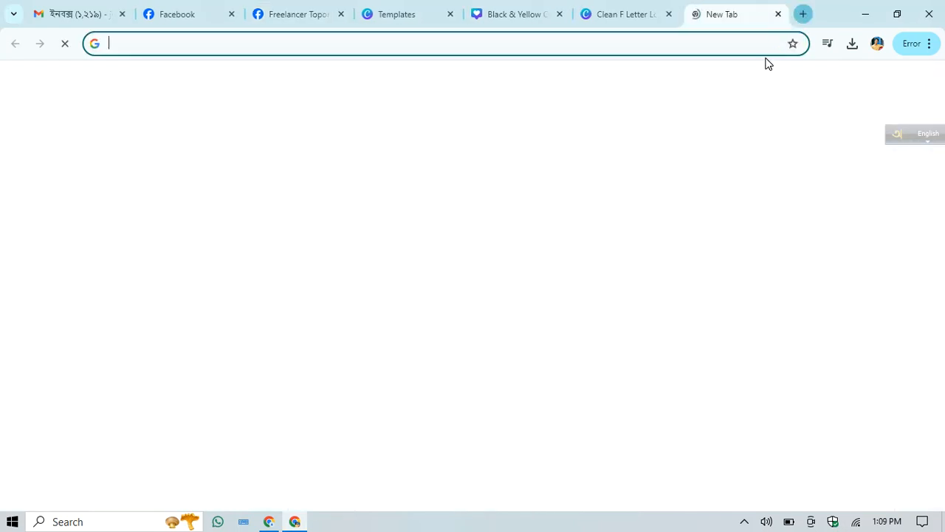
{"action": "left_click", "coordinate": [490, 264]}
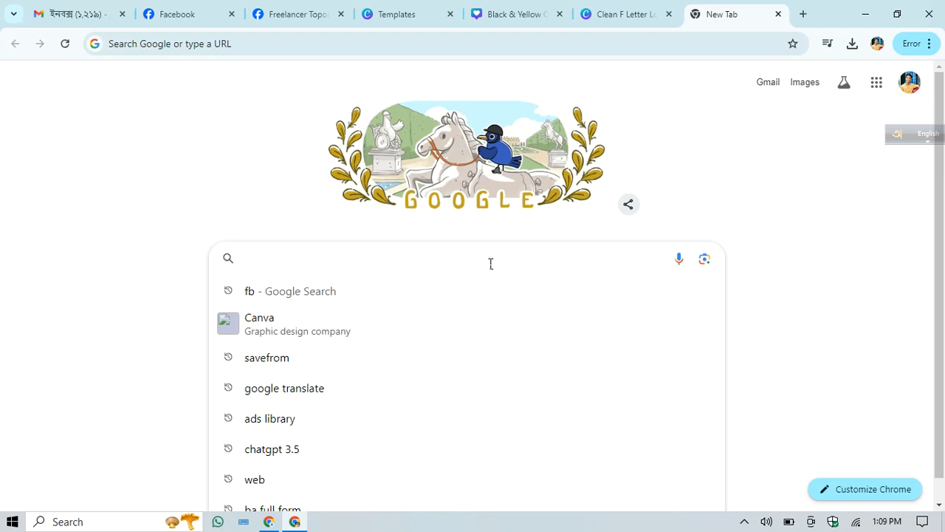
{"action": "type", "text": "facebook pri"}
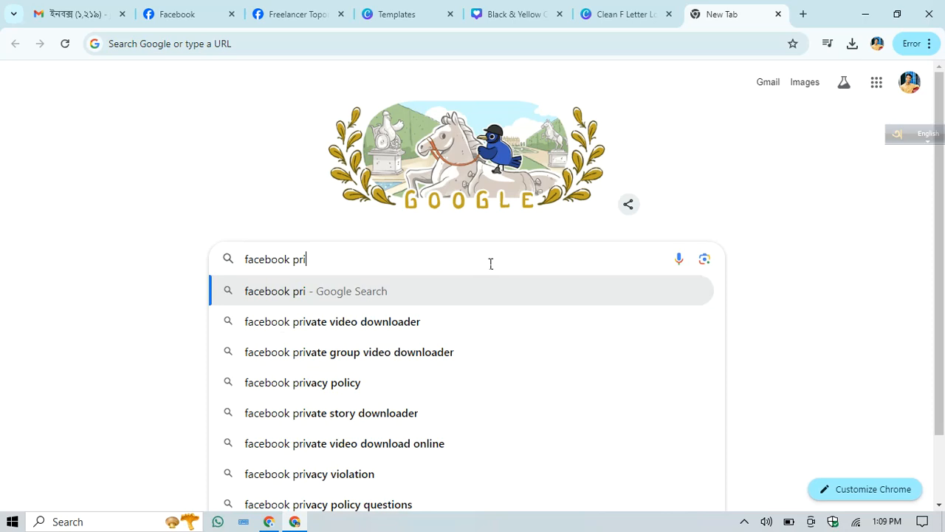
{"action": "type", "text": "v"}
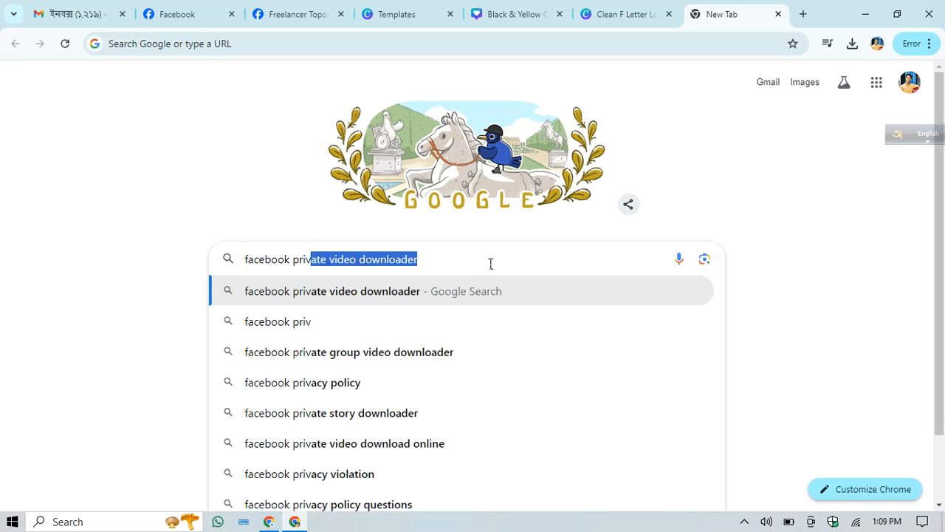
{"action": "type", "text": "ec"}
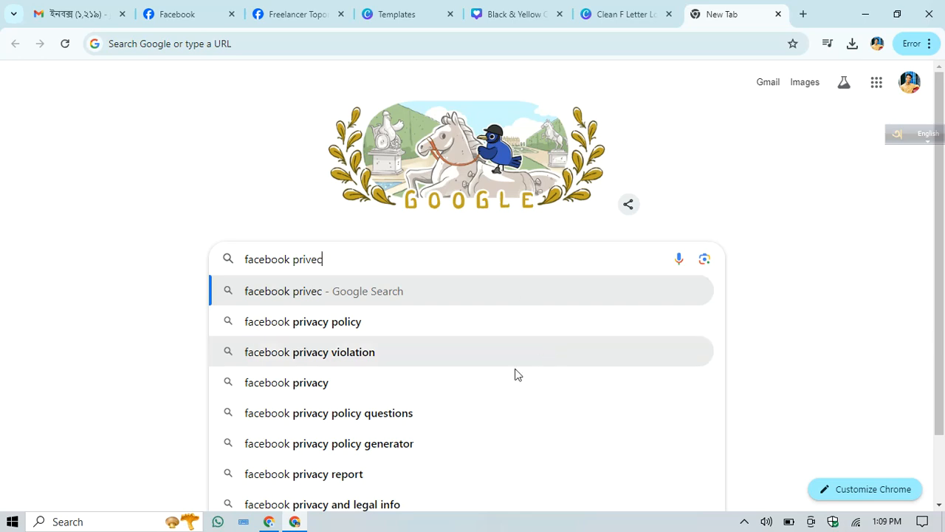
{"action": "scroll", "coordinate": [425, 448], "scroll_direction": "down", "scroll_amount": 1}
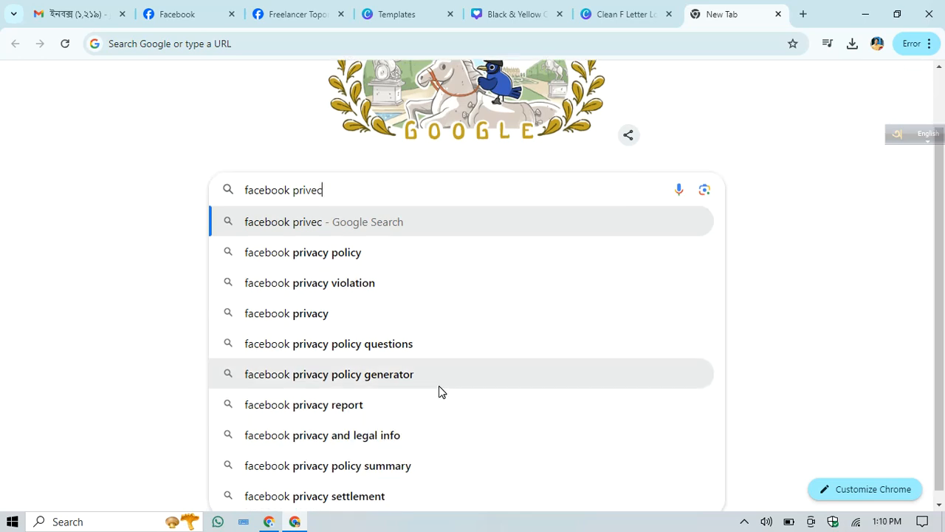
{"action": "left_click", "coordinate": [935, 265]}
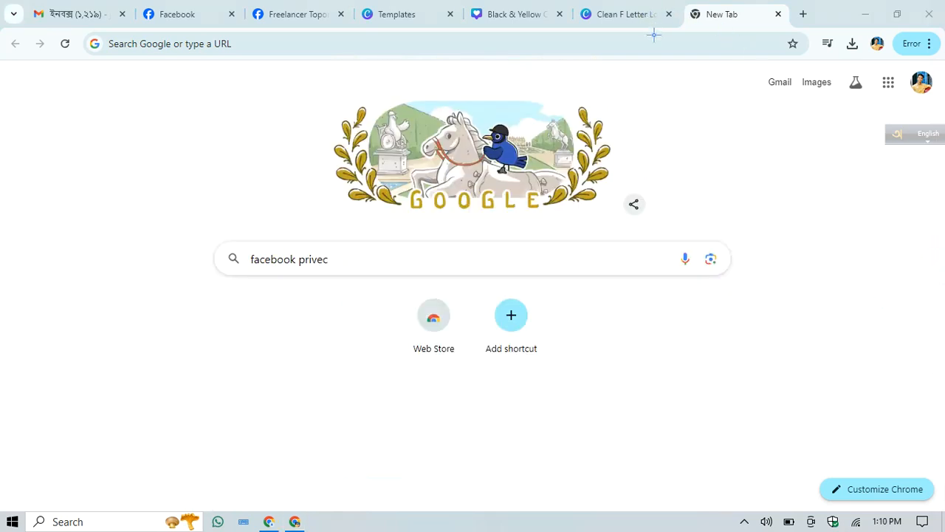
Step: Search Google for "facebook privacy policy generator" using the suggested query
{"action": "left_click", "coordinate": [363, 262]}
{"action": "left_click", "coordinate": [376, 265]}
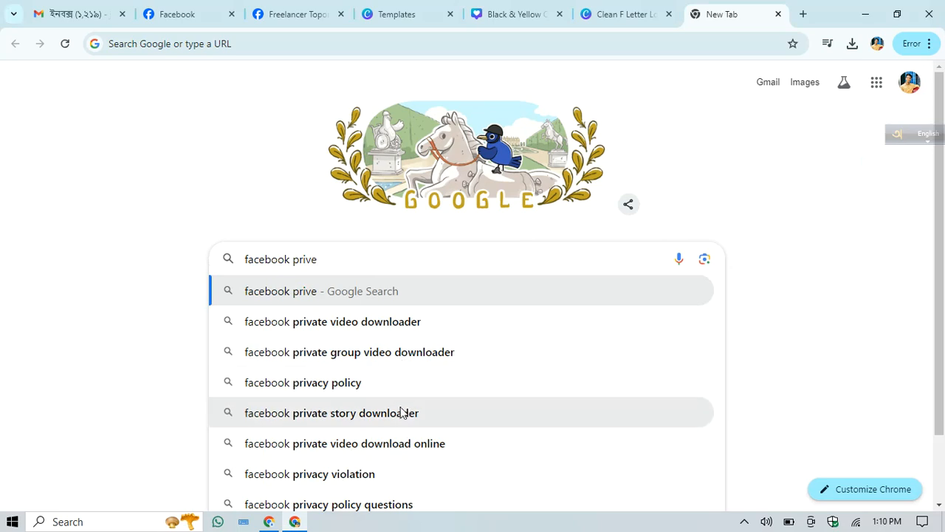
{"action": "scroll", "coordinate": [401, 414], "scroll_direction": "down", "scroll_amount": 2}
{"action": "scroll", "coordinate": [411, 454], "scroll_direction": "up", "scroll_amount": 2}
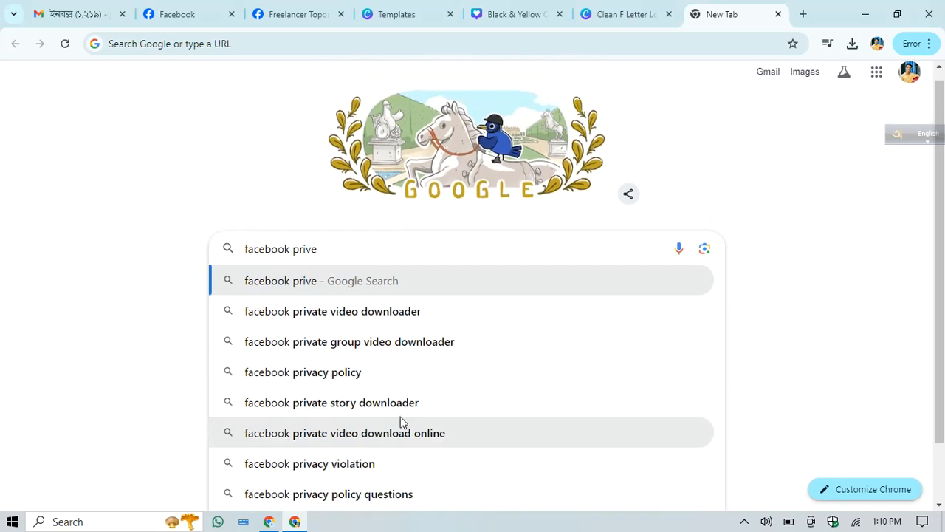
{"action": "type", "text": "cy"}
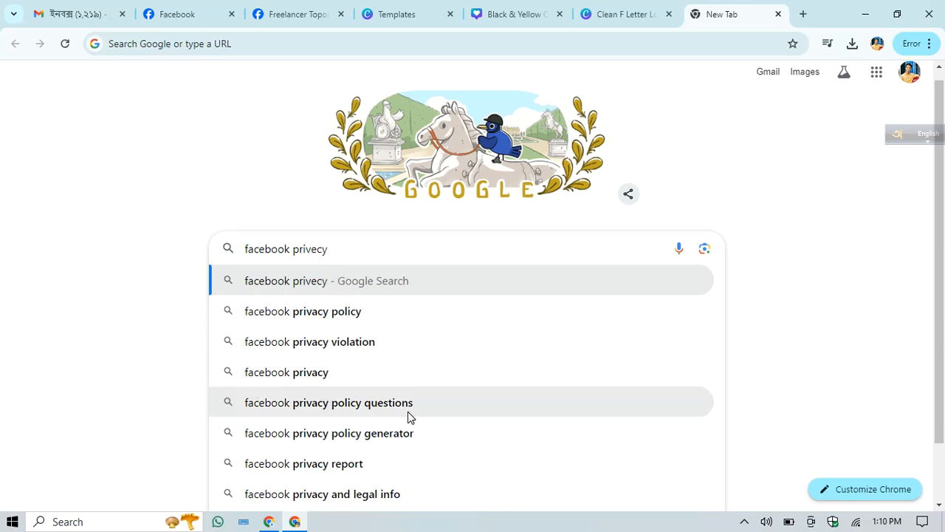
{"action": "scroll", "coordinate": [407, 418], "scroll_direction": "down", "scroll_amount": 2}
{"action": "left_click", "coordinate": [406, 369]}
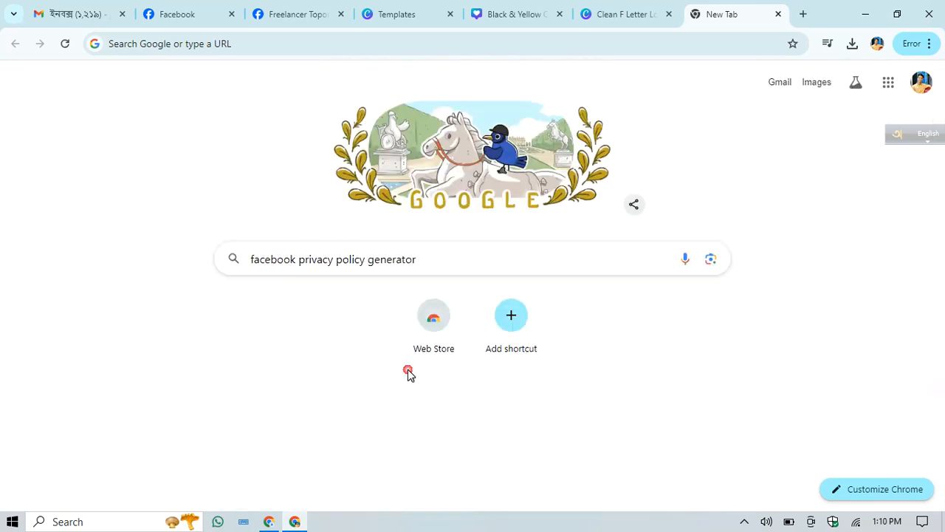
{"action": "left_click", "coordinate": [306, 94]}
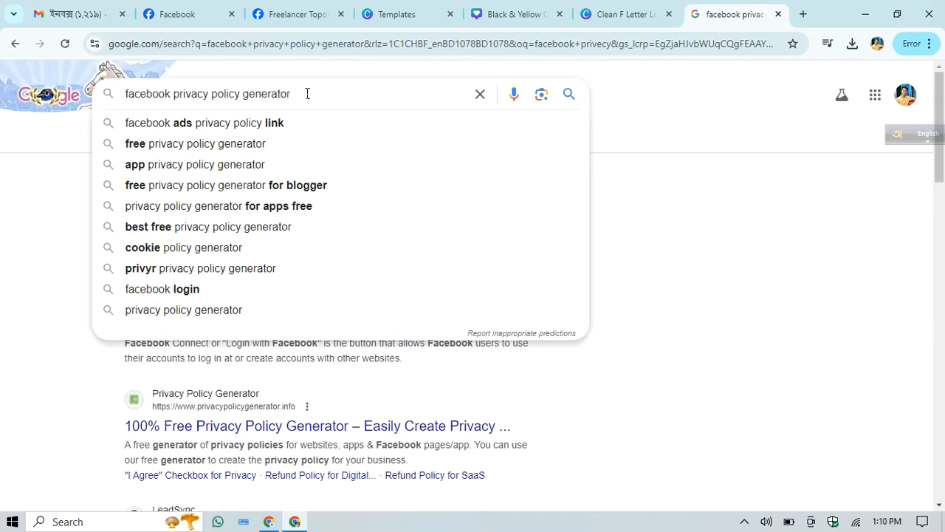
{"action": "left_click", "coordinate": [820, 262]}
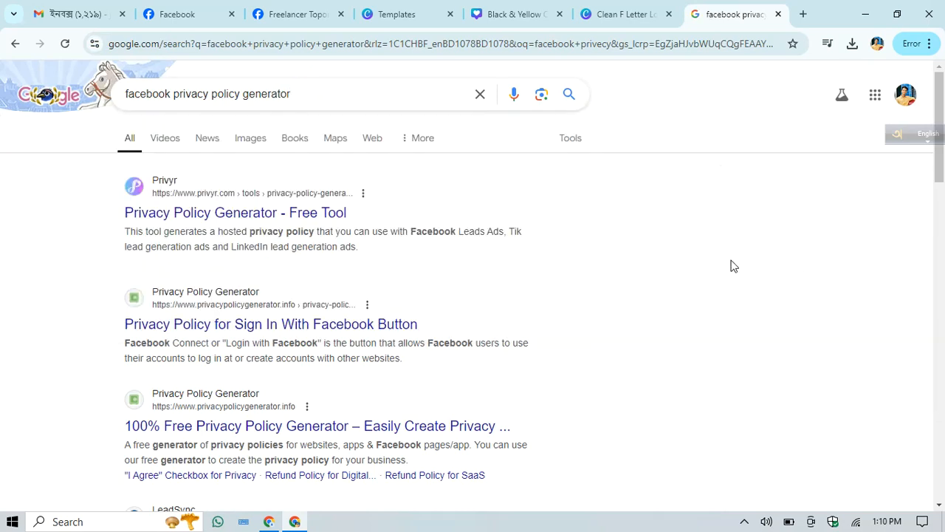
Step: Open the "Privacy Policy for Sign In With Facebook Button" search result and read through its article
{"action": "scroll", "coordinate": [236, 252], "scroll_direction": "down", "scroll_amount": 3}
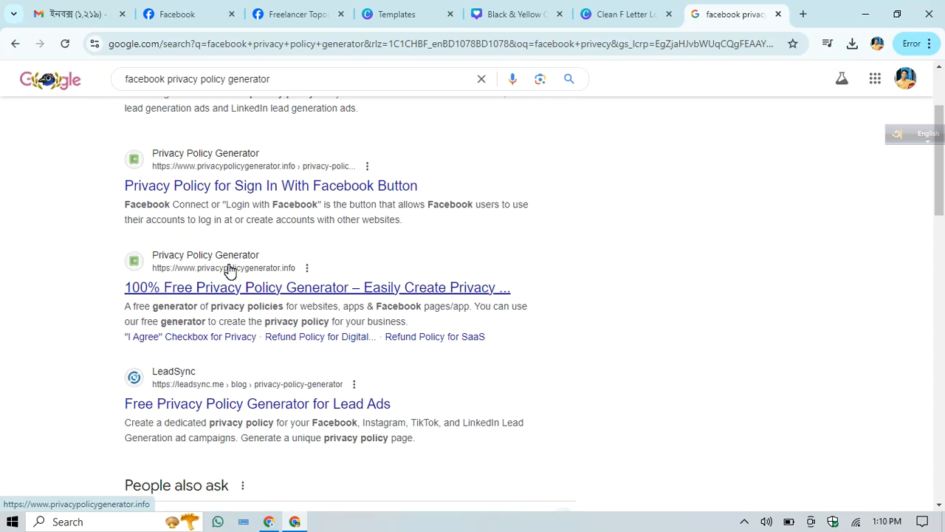
{"action": "left_click", "coordinate": [364, 187]}
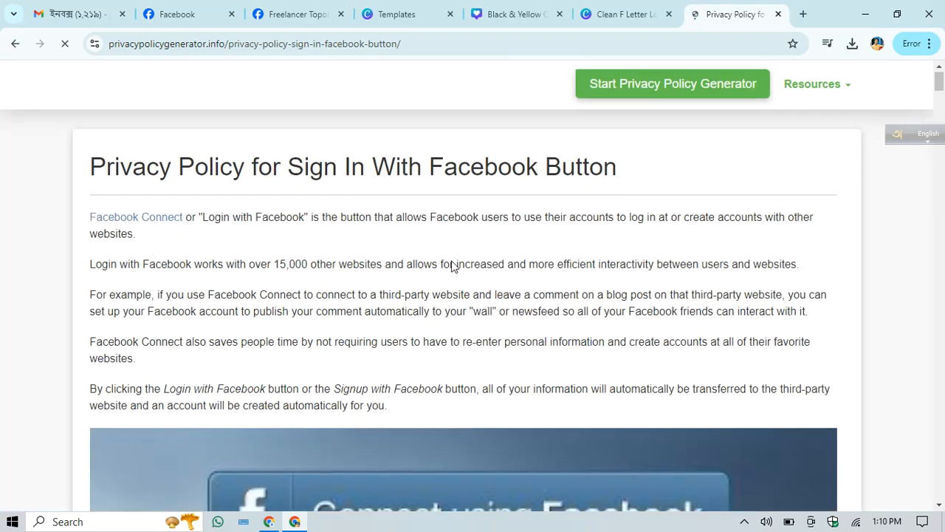
{"action": "scroll", "coordinate": [492, 297], "scroll_direction": "down", "scroll_amount": 4}
{"action": "scroll", "coordinate": [492, 298], "scroll_direction": "down", "scroll_amount": 15}
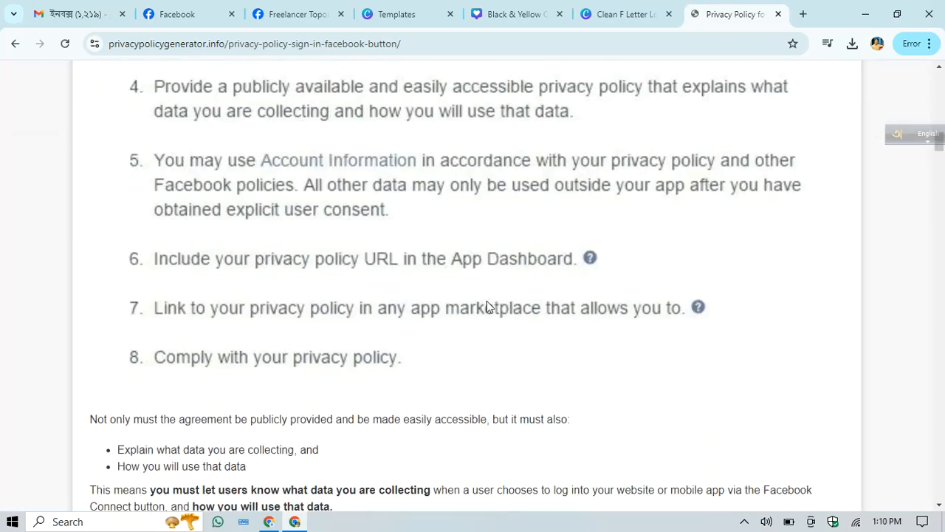
{"action": "scroll", "coordinate": [488, 307], "scroll_direction": "down", "scroll_amount": 12}
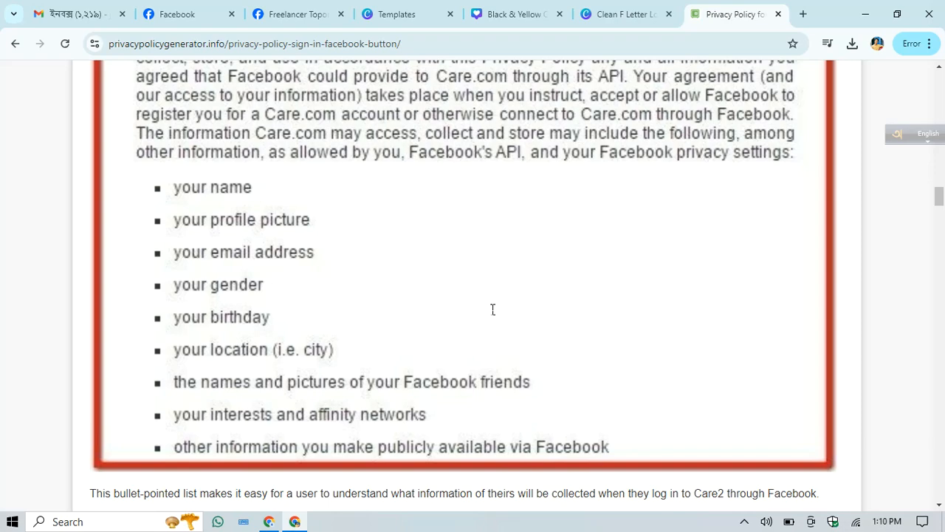
{"action": "scroll", "coordinate": [493, 310], "scroll_direction": "down", "scroll_amount": 14}
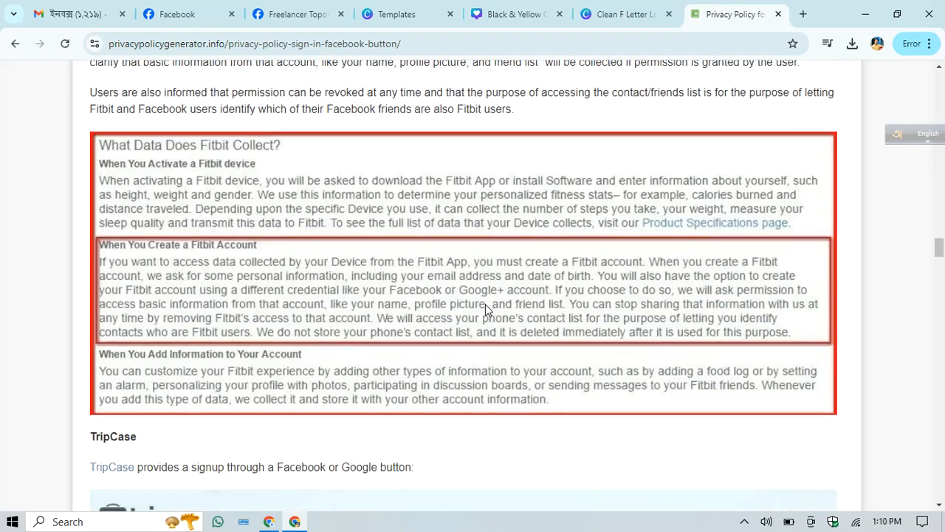
{"action": "scroll", "coordinate": [485, 310], "scroll_direction": "down", "scroll_amount": 15}
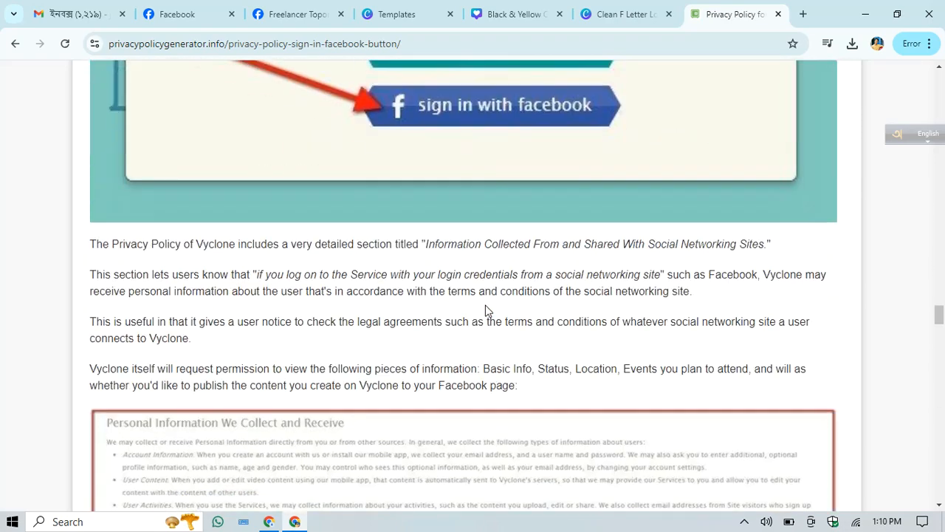
{"action": "scroll", "coordinate": [485, 313], "scroll_direction": "down", "scroll_amount": 15}
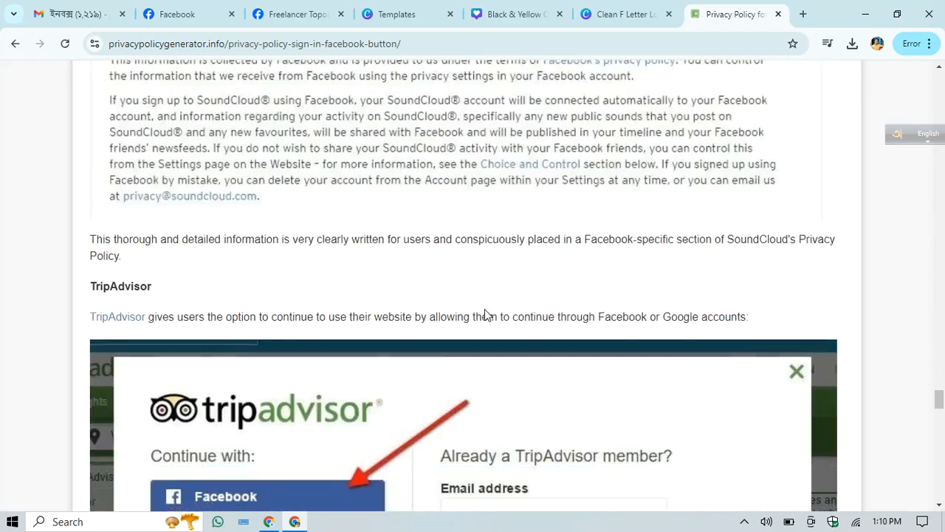
{"action": "scroll", "coordinate": [484, 314], "scroll_direction": "down", "scroll_amount": 15}
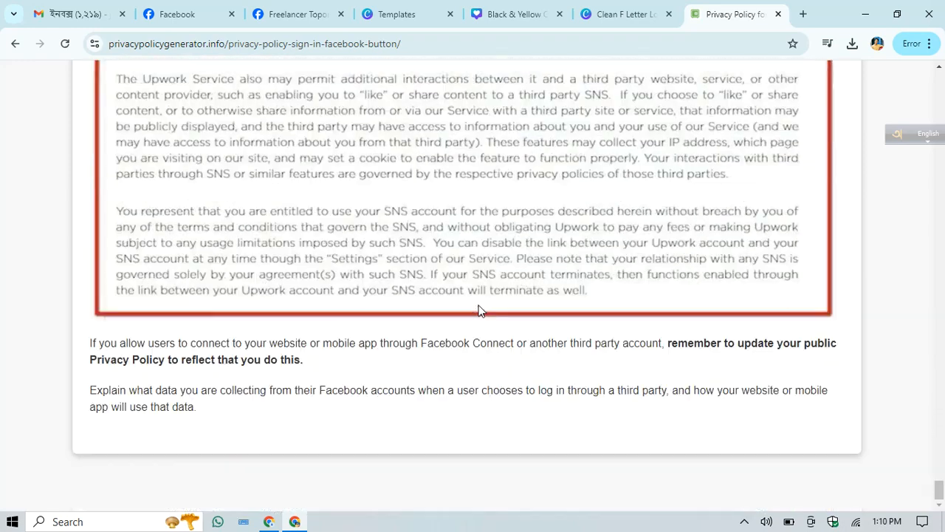
Step: Return to the search results, open the 100% Free Privacy Policy Generator site and start generating a policy for a Website
{"action": "left_click", "coordinate": [12, 45]}
{"action": "left_click", "coordinate": [274, 289]}
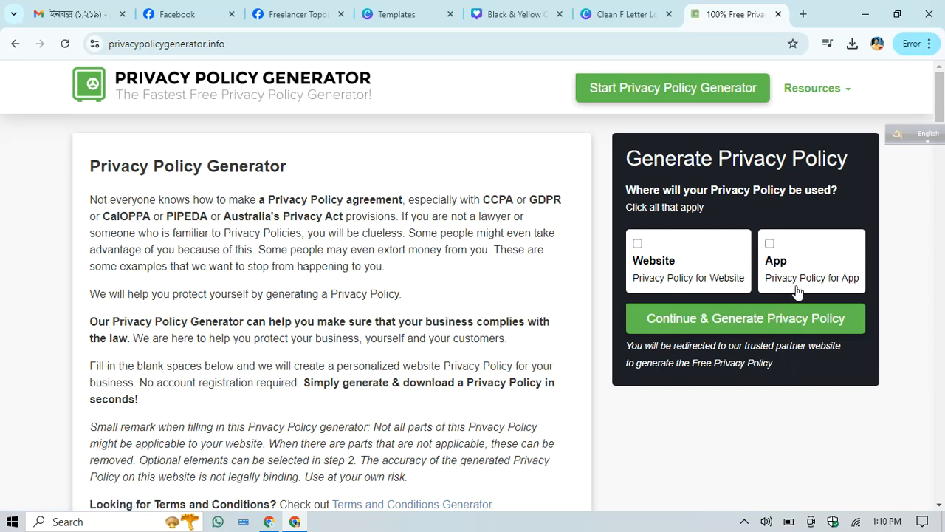
{"action": "scroll", "coordinate": [651, 257], "scroll_direction": "down", "scroll_amount": 3}
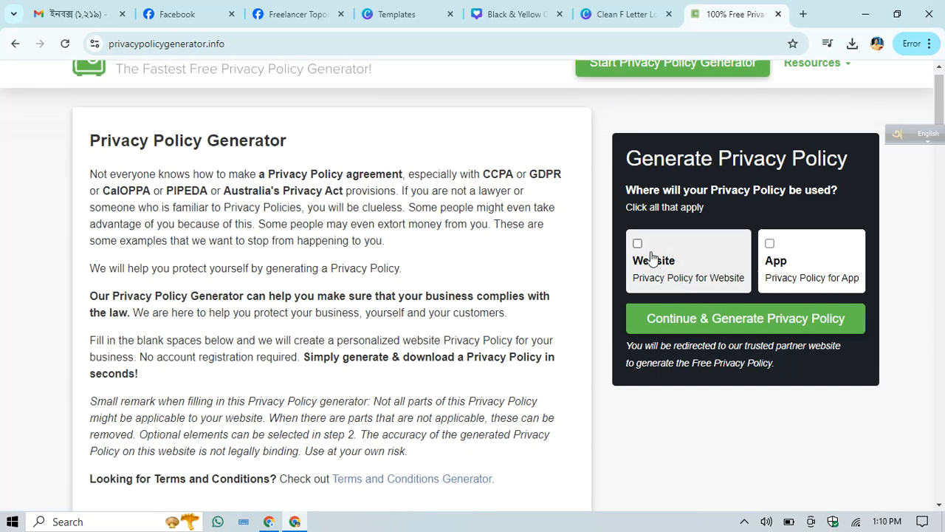
{"action": "scroll", "coordinate": [651, 257], "scroll_direction": "down", "scroll_amount": 4}
{"action": "scroll", "coordinate": [654, 262], "scroll_direction": "up", "scroll_amount": 4}
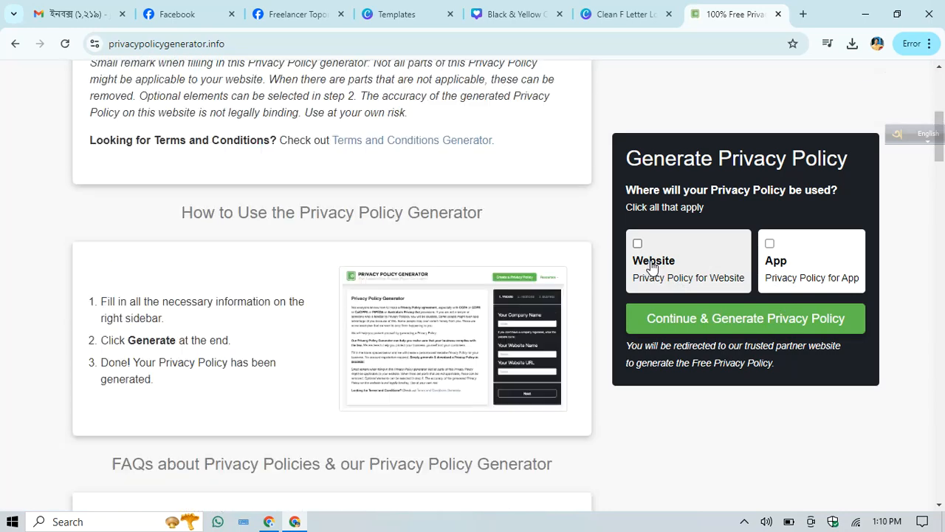
{"action": "left_click", "coordinate": [639, 244]}
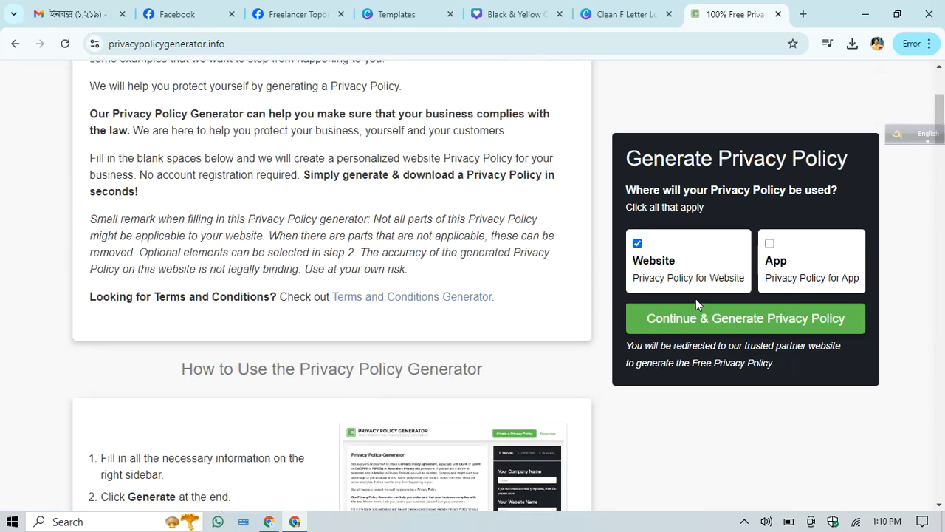
{"action": "left_click", "coordinate": [721, 325]}
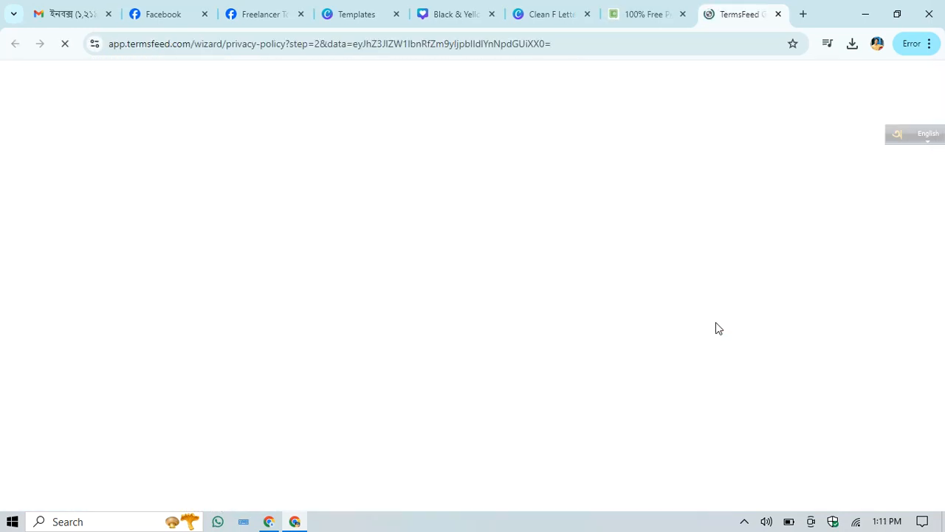
{"action": "left_click", "coordinate": [224, 276]}
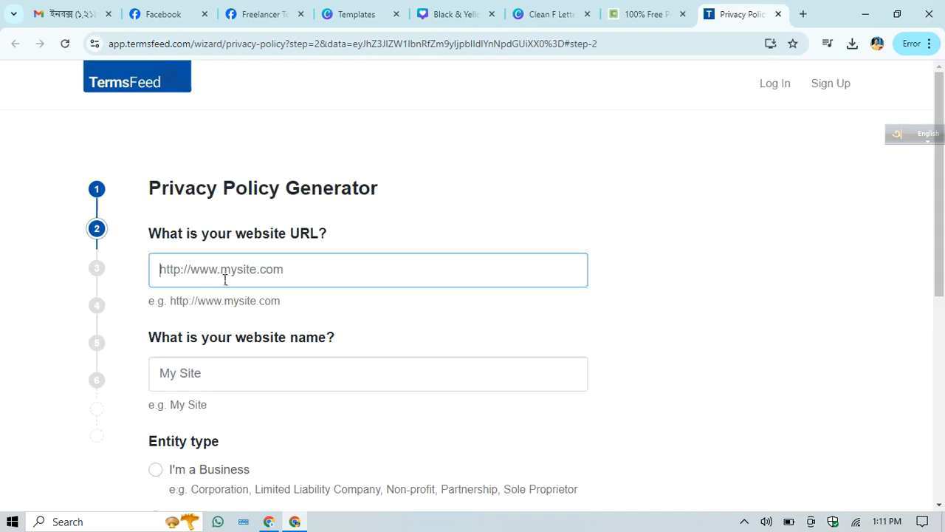
{"action": "type", "text": "www"}
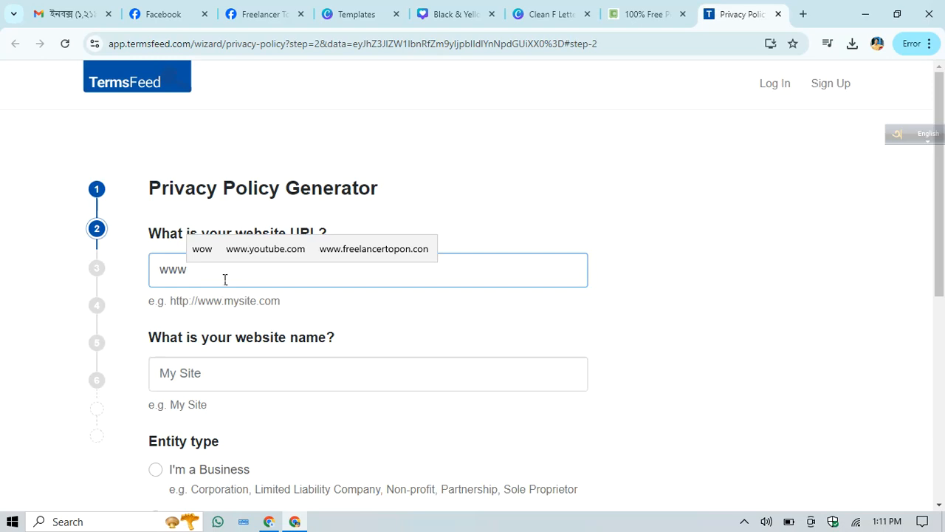
{"action": "type", "text": ".fre"}
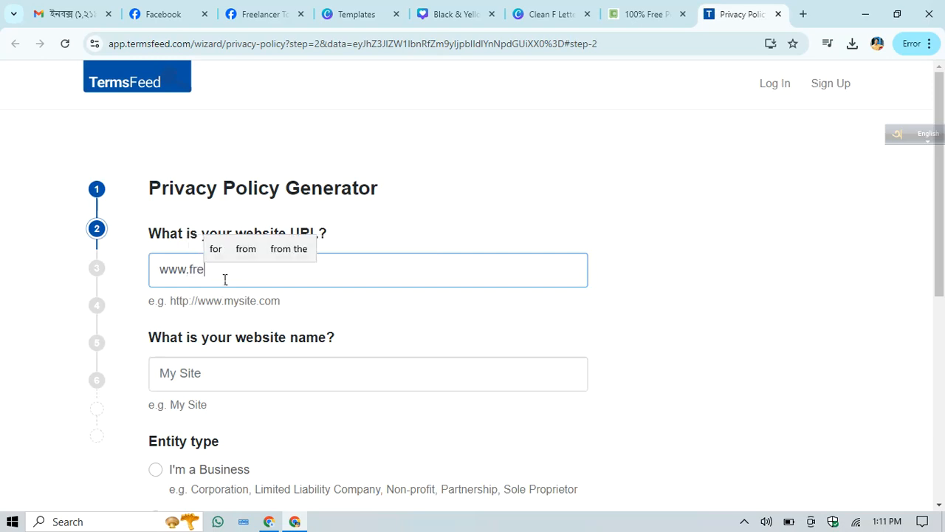
{"action": "type", "text": "elan"}
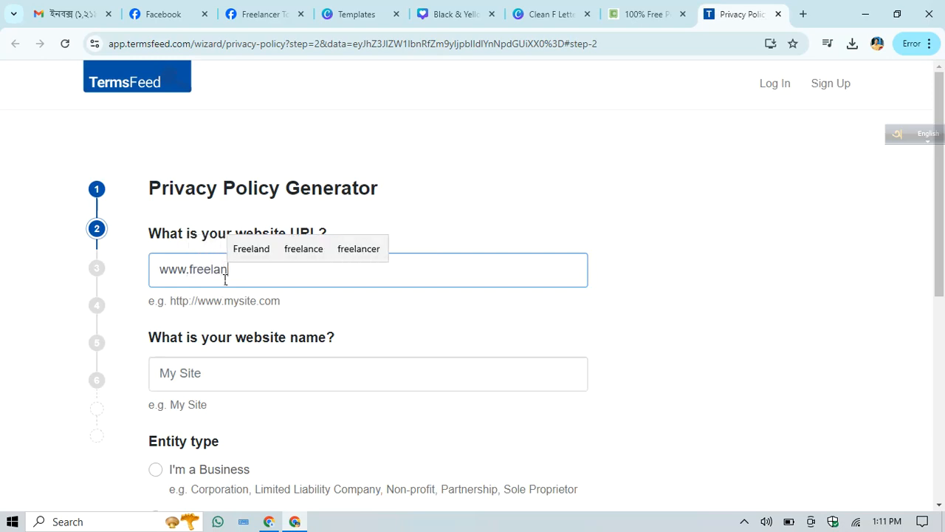
{"action": "type", "text": "certopn"}
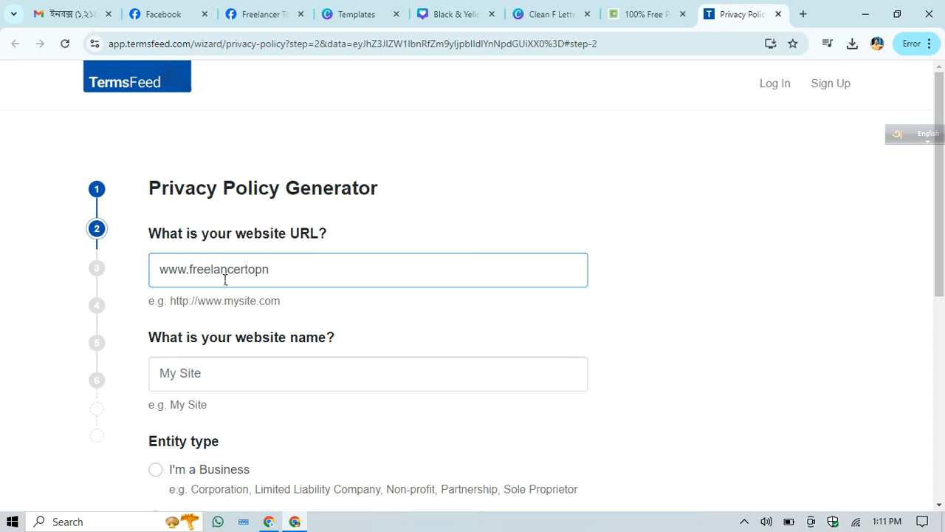
{"action": "key", "text": "BackSpace"}
{"action": "type", "text": "on.com"}
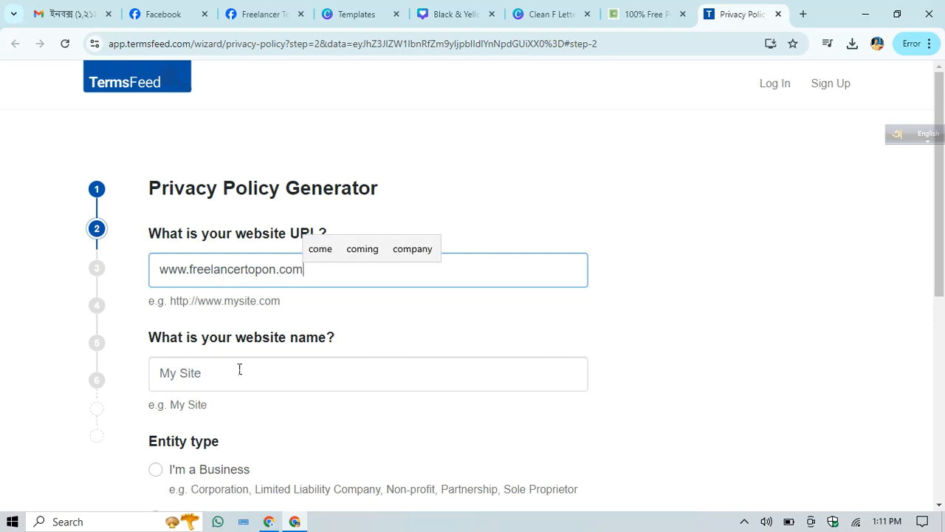
Step: Enter "Freelancer Topon" as the website name
{"action": "scroll", "coordinate": [239, 369], "scroll_direction": "down", "scroll_amount": 1}
{"action": "left_click", "coordinate": [215, 320]}
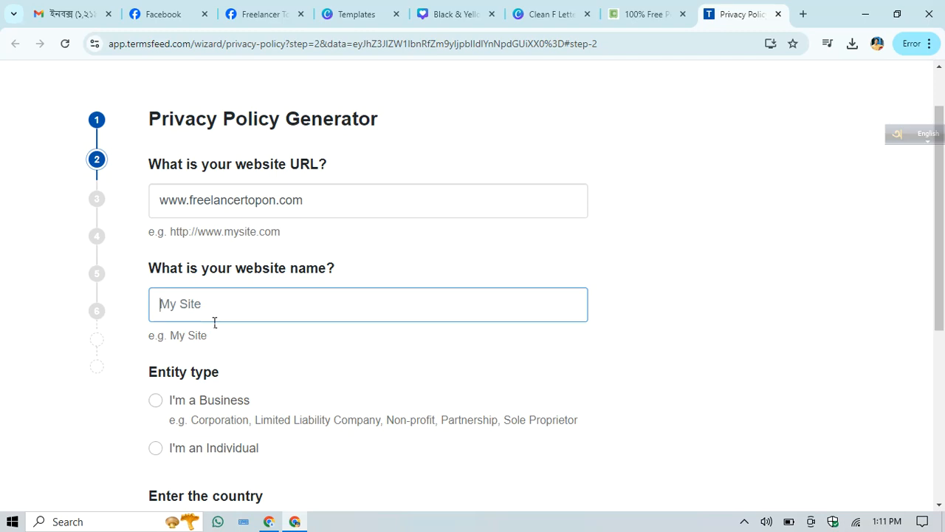
{"action": "type", "text": "Free"}
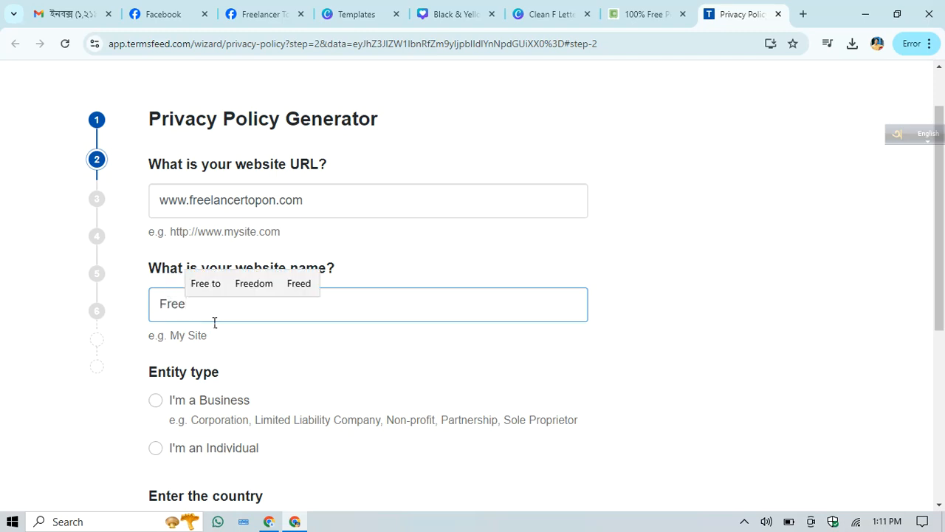
{"action": "type", "text": "lancer Topo"}
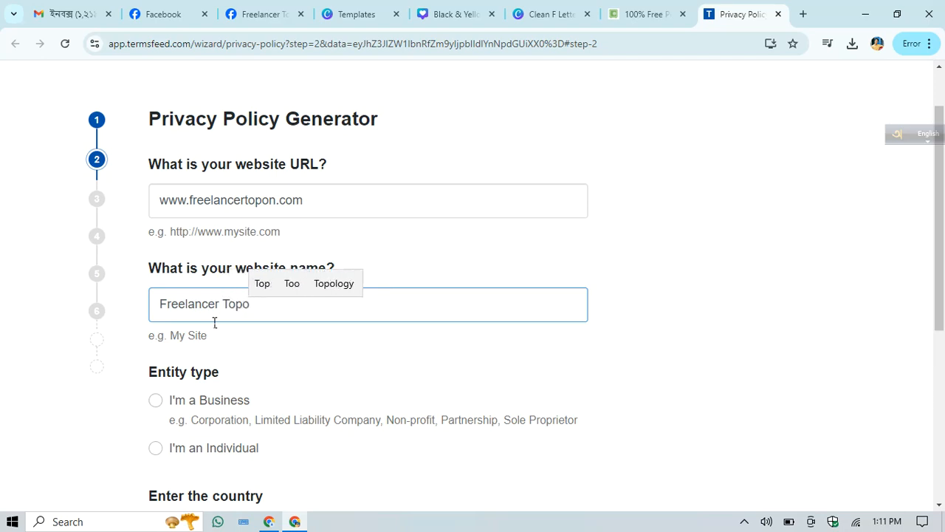
{"action": "type", "text": "n"}
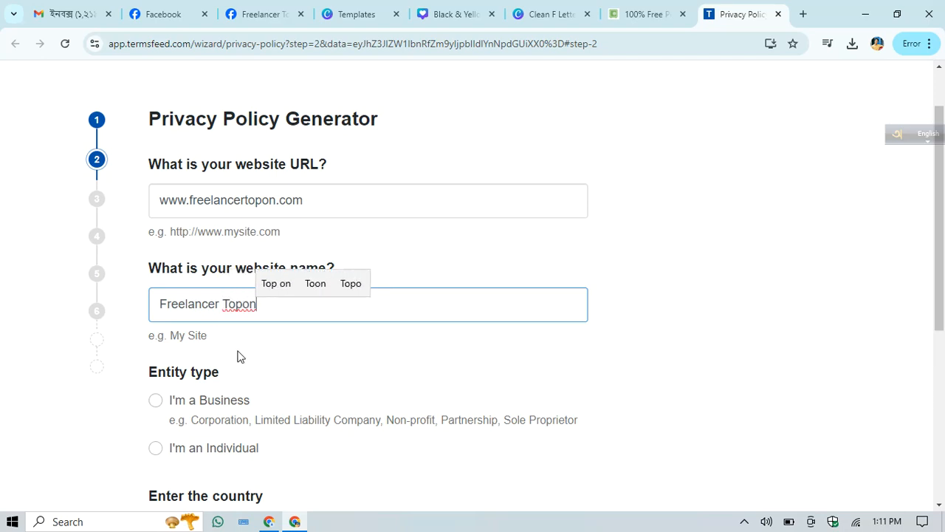
Step: Set the entity type to "I'm a Business"
{"action": "scroll", "coordinate": [240, 354], "scroll_direction": "down", "scroll_amount": 1}
{"action": "left_click", "coordinate": [155, 333]}
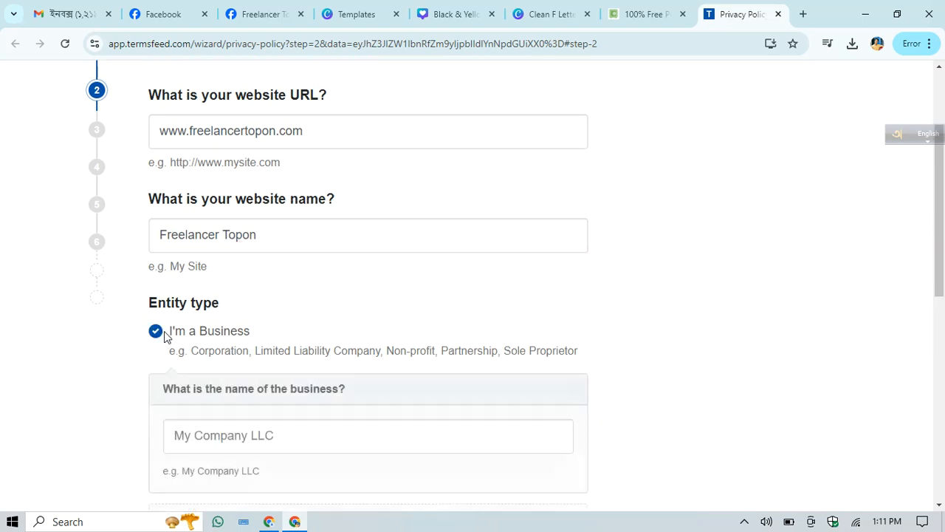
{"action": "scroll", "coordinate": [188, 316], "scroll_direction": "down", "scroll_amount": 1}
{"action": "scroll", "coordinate": [221, 342], "scroll_direction": "down", "scroll_amount": 5}
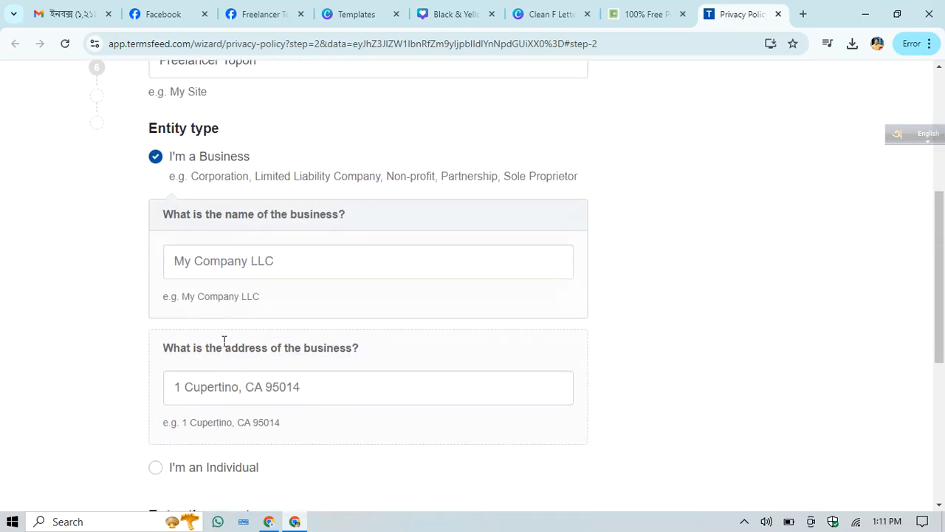
Step: Set the country to Bangladesh
{"action": "left_click", "coordinate": [247, 313]}
{"action": "scroll", "coordinate": [243, 403], "scroll_direction": "down", "scroll_amount": 8}
{"action": "scroll", "coordinate": [240, 427], "scroll_direction": "up", "scroll_amount": 14}
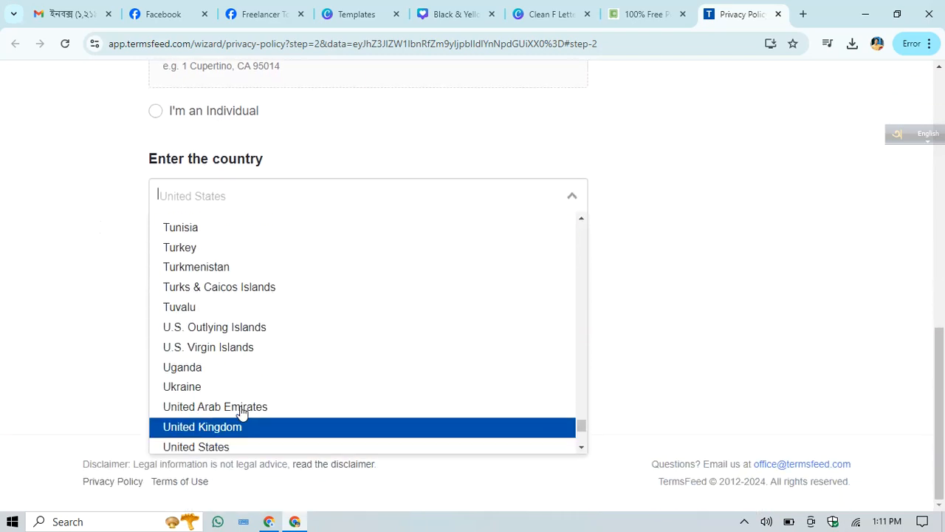
{"action": "scroll", "coordinate": [251, 336], "scroll_direction": "up", "scroll_amount": 13}
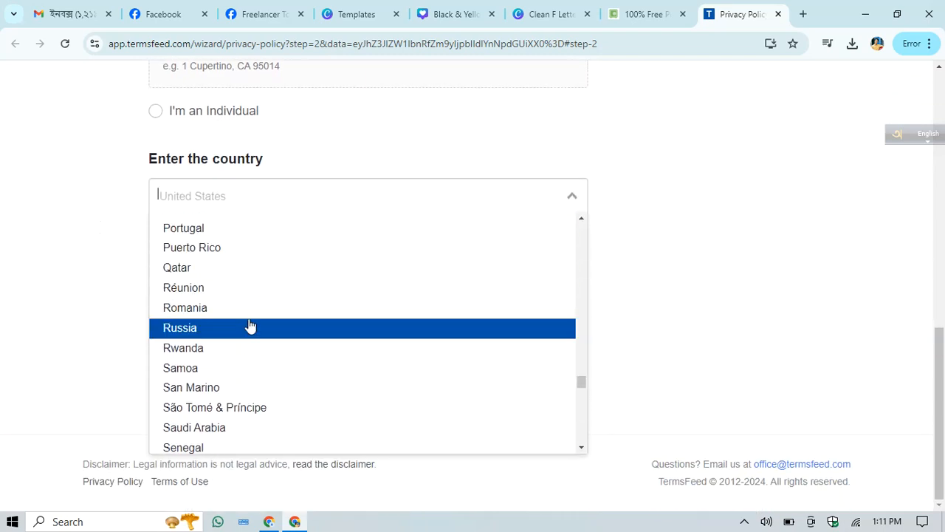
{"action": "scroll", "coordinate": [243, 303], "scroll_direction": "up", "scroll_amount": 20}
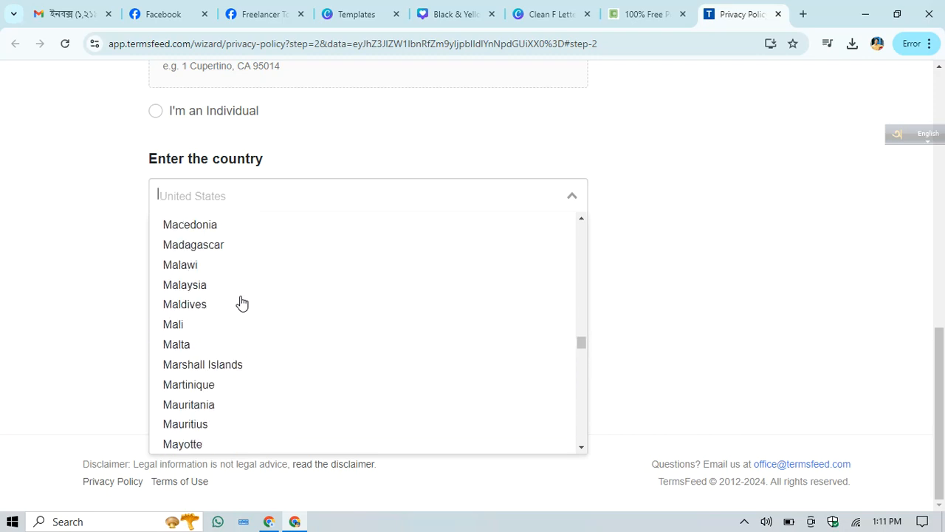
{"action": "scroll", "coordinate": [242, 303], "scroll_direction": "up", "scroll_amount": 15}
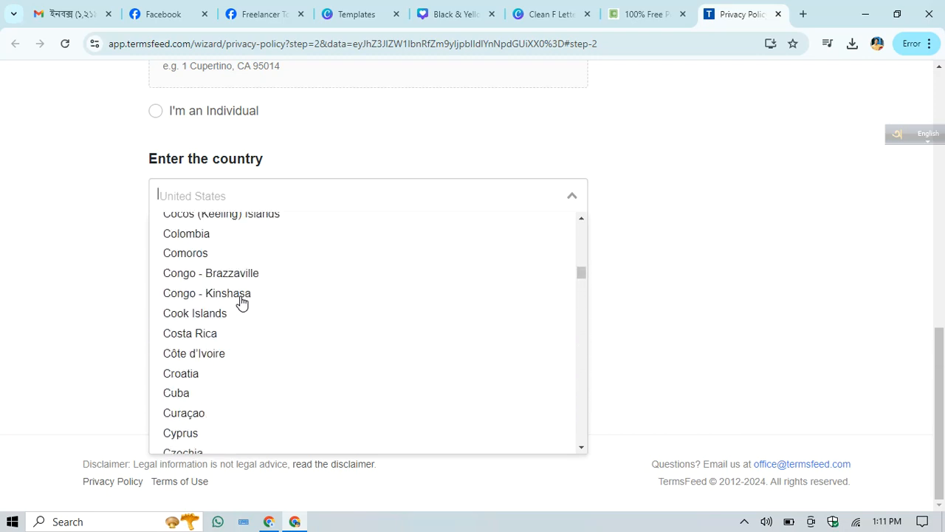
{"action": "scroll", "coordinate": [232, 251], "scroll_direction": "up", "scroll_amount": 3}
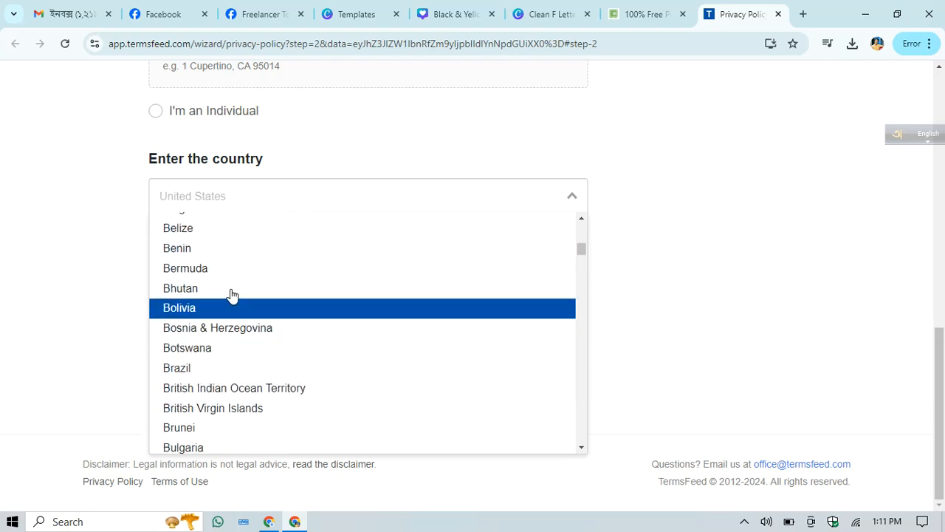
{"action": "scroll", "coordinate": [232, 296], "scroll_direction": "up", "scroll_amount": 3}
{"action": "left_click", "coordinate": [233, 293]}
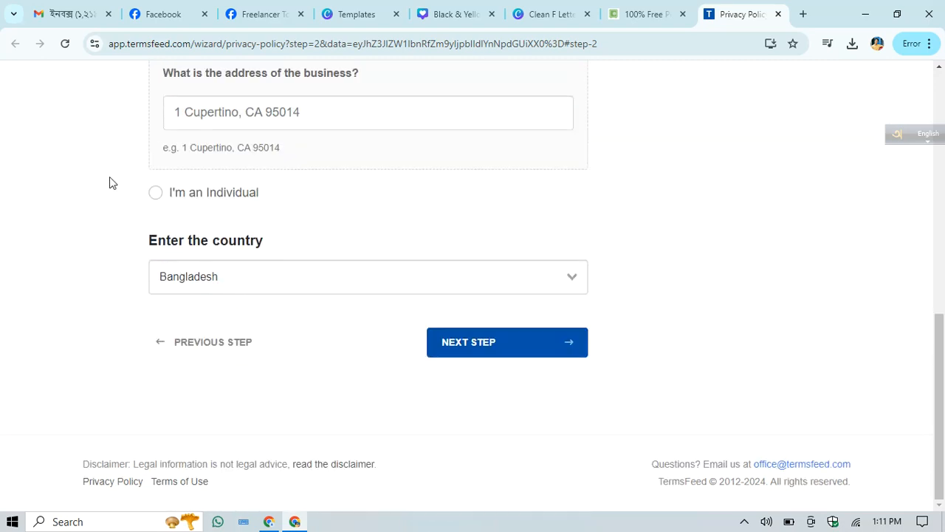
Step: Set the entity type to "I'm an Individual" and continue to the question about collected personal information
{"action": "left_click", "coordinate": [156, 192]}
{"action": "scroll", "coordinate": [204, 325], "scroll_direction": "up", "scroll_amount": 2}
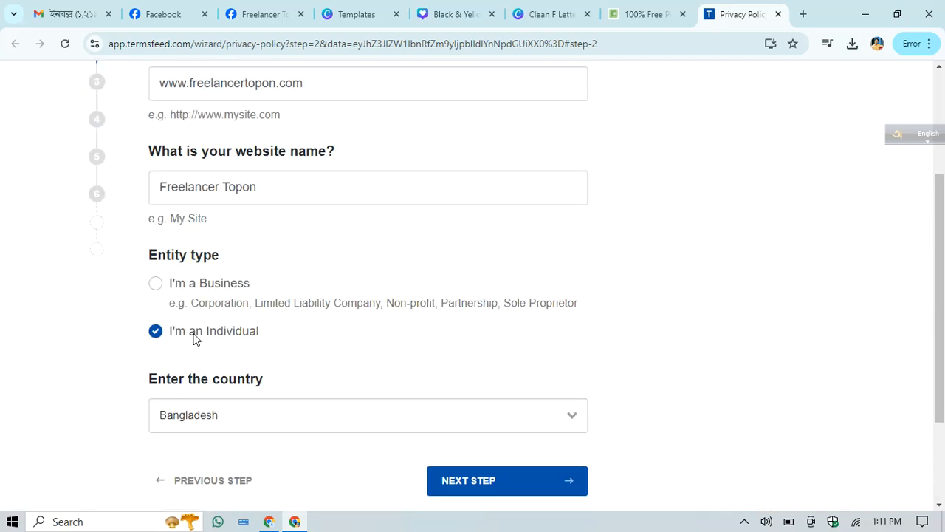
{"action": "scroll", "coordinate": [259, 347], "scroll_direction": "down", "scroll_amount": 2}
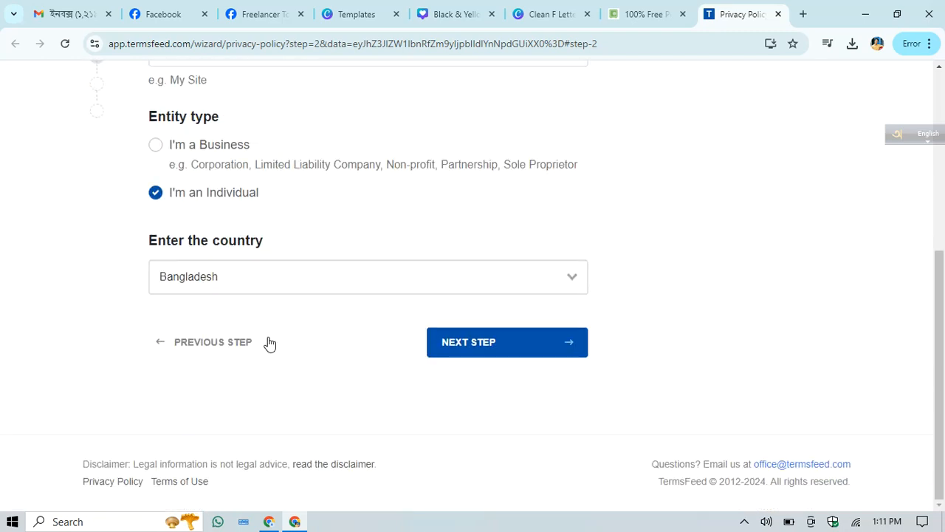
{"action": "left_click", "coordinate": [533, 346]}
Step: Select all six kinds of personal information collected from users, from Email address to Others, and continue to the contact question
{"action": "scroll", "coordinate": [221, 317], "scroll_direction": "down", "scroll_amount": 1}
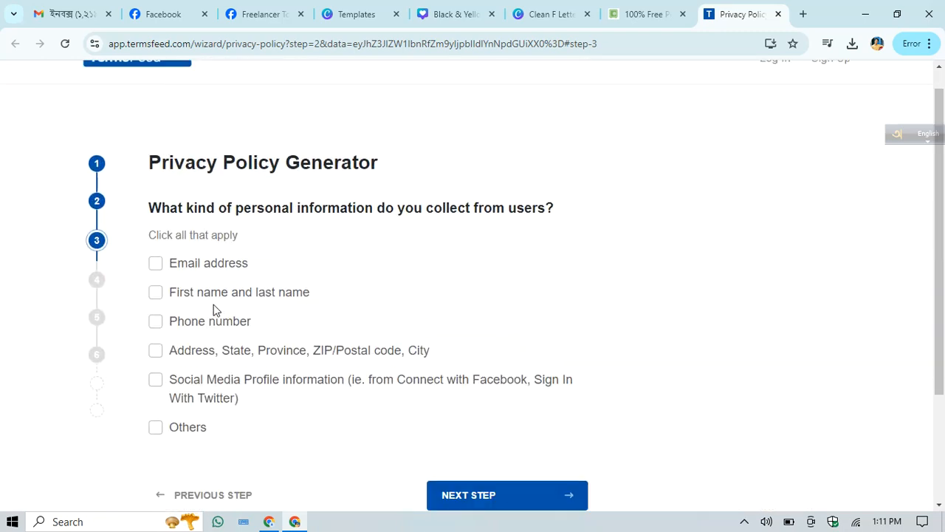
{"action": "left_click", "coordinate": [519, 458]}
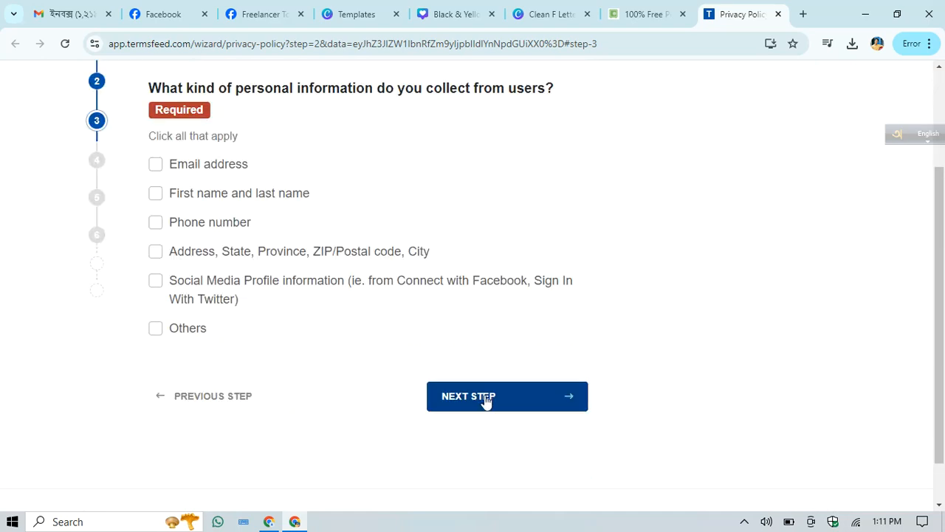
{"action": "scroll", "coordinate": [251, 247], "scroll_direction": "up", "scroll_amount": 1}
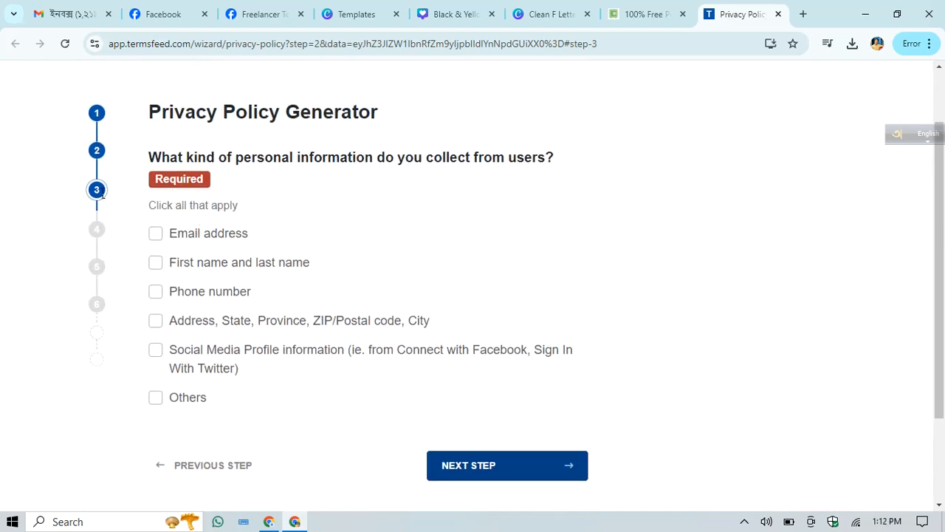
{"action": "left_click", "coordinate": [156, 235]}
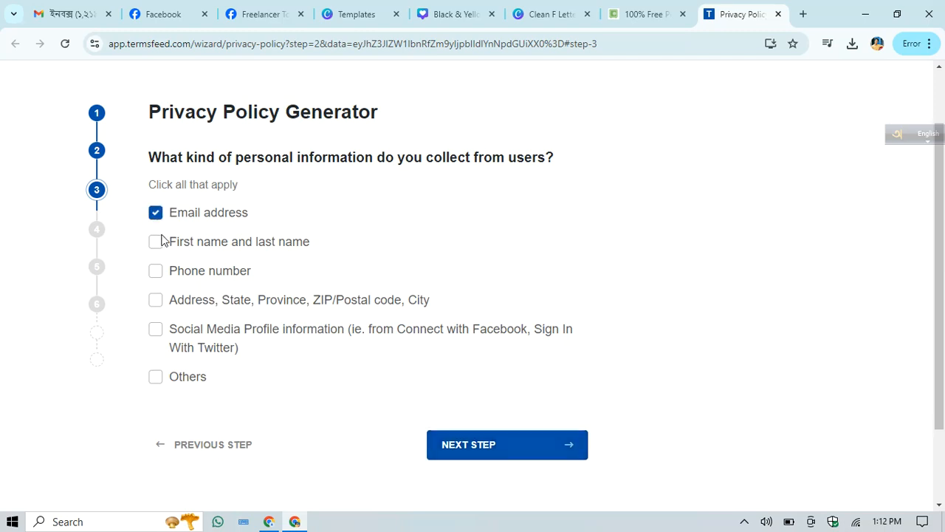
{"action": "left_click", "coordinate": [156, 244]}
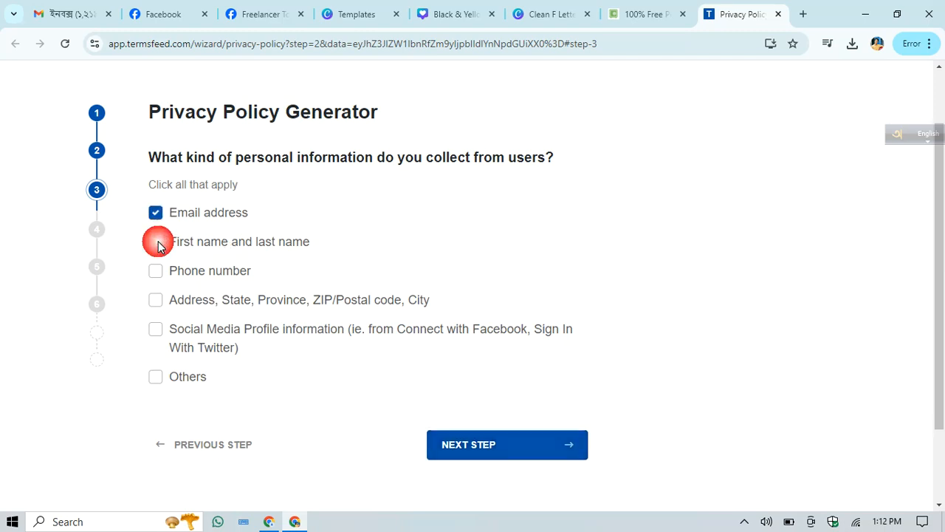
{"action": "left_click", "coordinate": [157, 273]}
{"action": "left_click", "coordinate": [157, 302]}
{"action": "left_click", "coordinate": [157, 331]}
{"action": "left_click", "coordinate": [158, 377]}
{"action": "scroll", "coordinate": [474, 408], "scroll_direction": "down", "scroll_amount": 1}
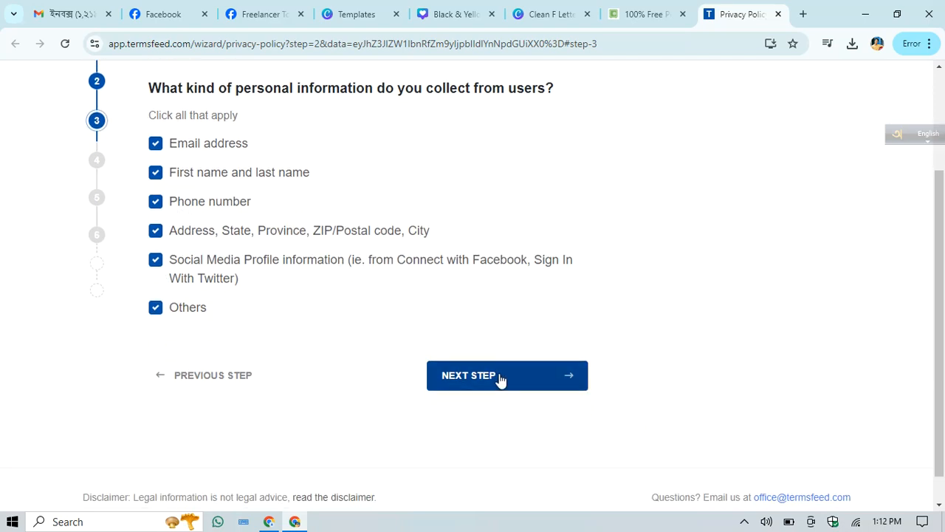
{"action": "left_click", "coordinate": [498, 379]}
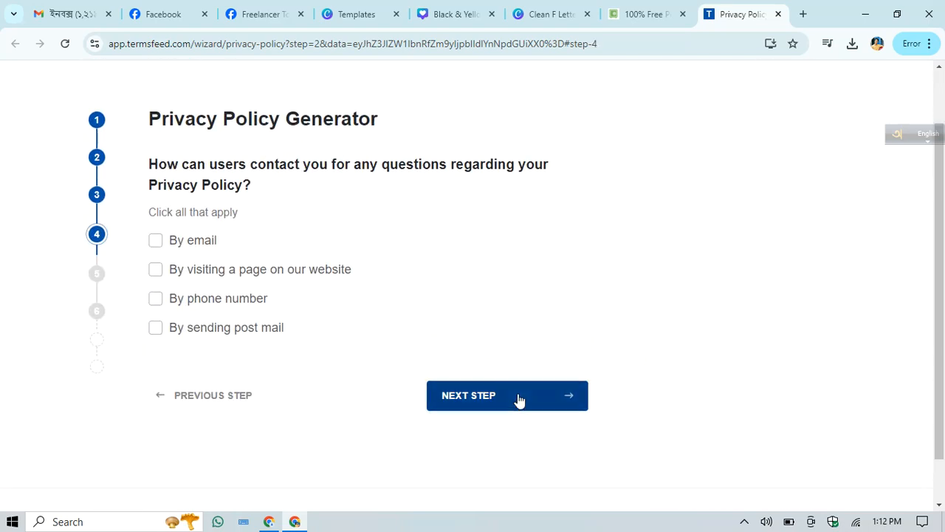
Step: Choose "By email" as a way for users to ask questions about the Privacy Policy
{"action": "left_click", "coordinate": [513, 395]}
{"action": "scroll", "coordinate": [373, 295], "scroll_direction": "down", "scroll_amount": 1}
{"action": "scroll", "coordinate": [382, 316], "scroll_direction": "up", "scroll_amount": 2}
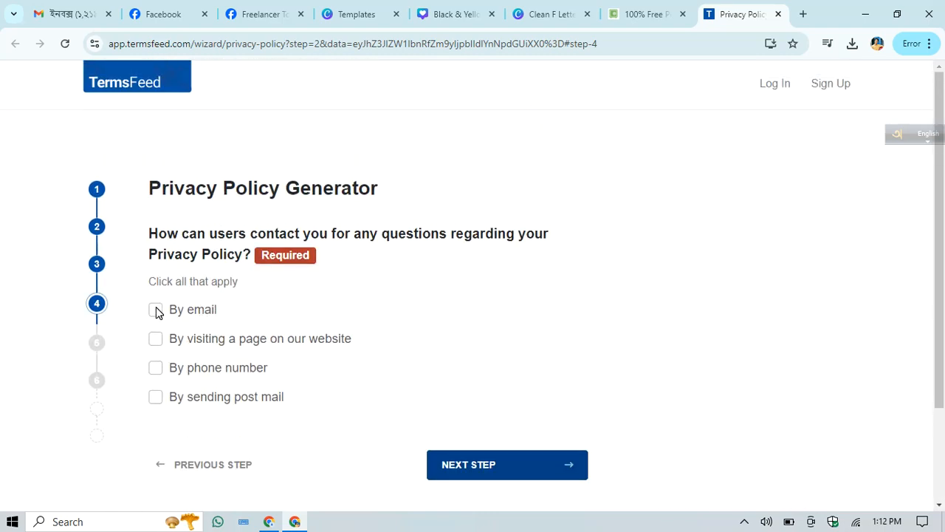
{"action": "left_click", "coordinate": [206, 284]}
{"action": "left_click", "coordinate": [157, 315]}
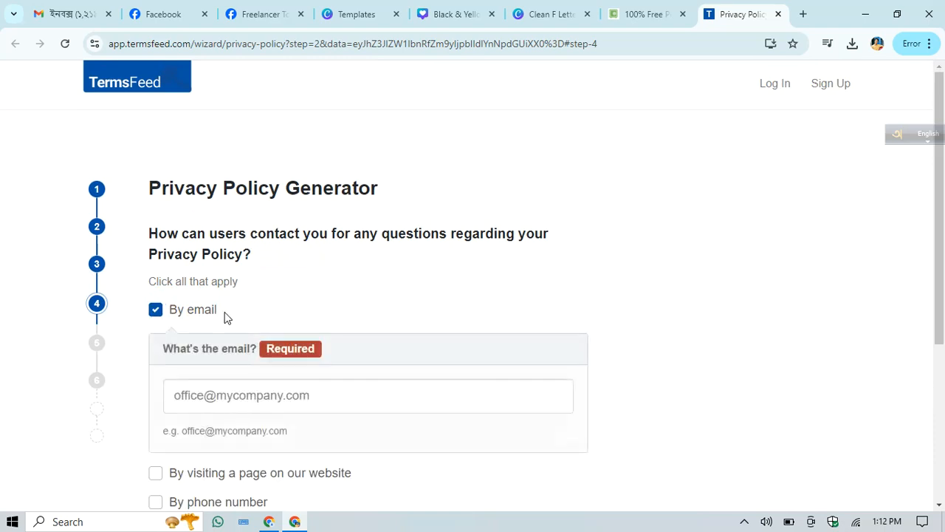
{"action": "scroll", "coordinate": [246, 322], "scroll_direction": "down", "scroll_amount": 1}
Step: Fill in the contact email address for privacy policy questions
{"action": "left_click", "coordinate": [240, 328]}
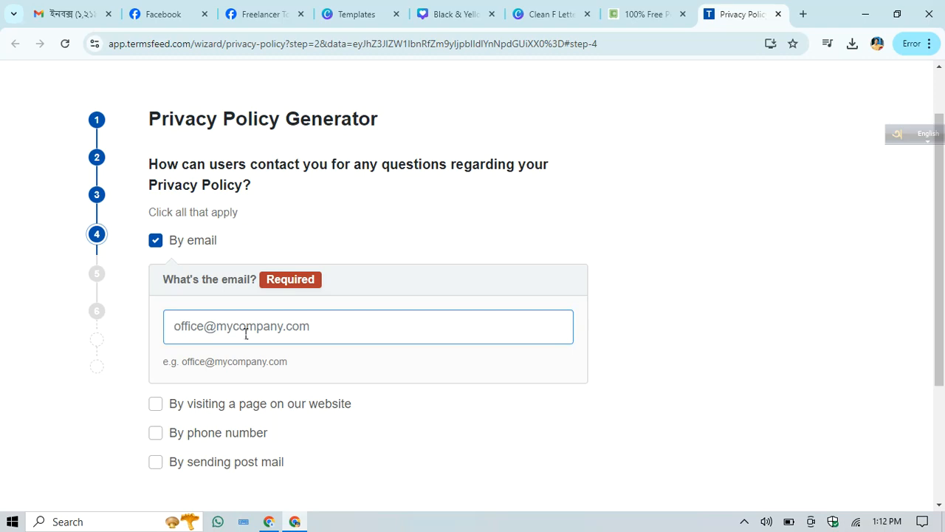
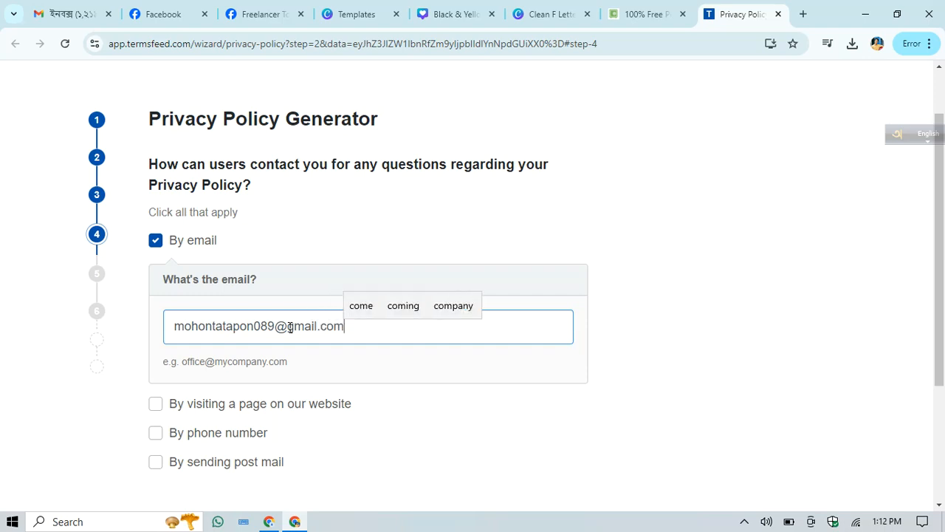
Step: Add "By phone number" as a contact method, fill in the contact phone number, and continue to the Professional Privacy Policy offer
{"action": "left_click", "coordinate": [157, 435]}
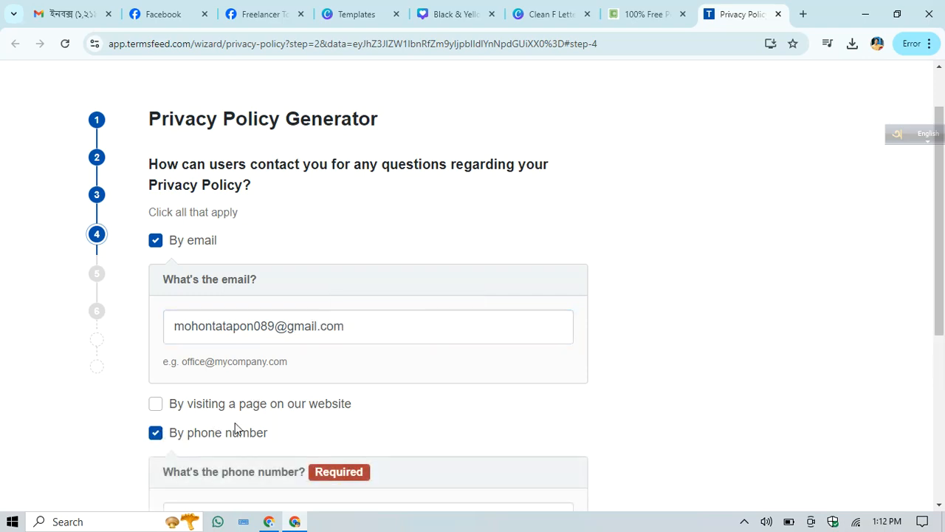
{"action": "scroll", "coordinate": [234, 431], "scroll_direction": "down", "scroll_amount": 1}
{"action": "left_click", "coordinate": [240, 451]}
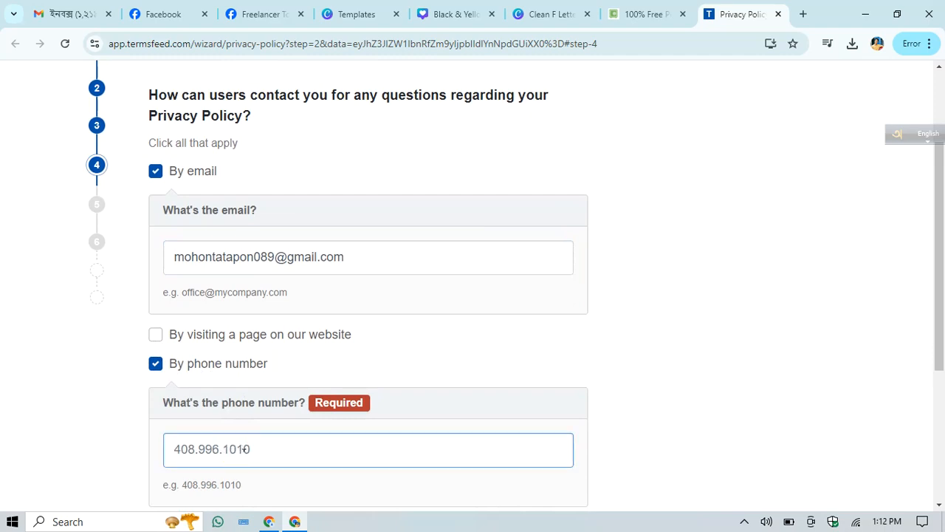
{"action": "scroll", "coordinate": [248, 438], "scroll_direction": "down", "scroll_amount": 1}
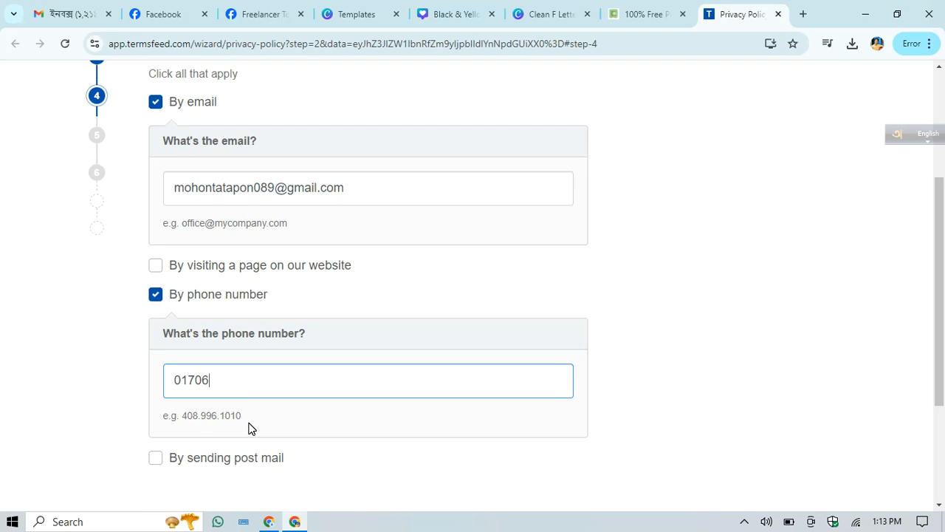
{"action": "scroll", "coordinate": [231, 446], "scroll_direction": "down", "scroll_amount": 1}
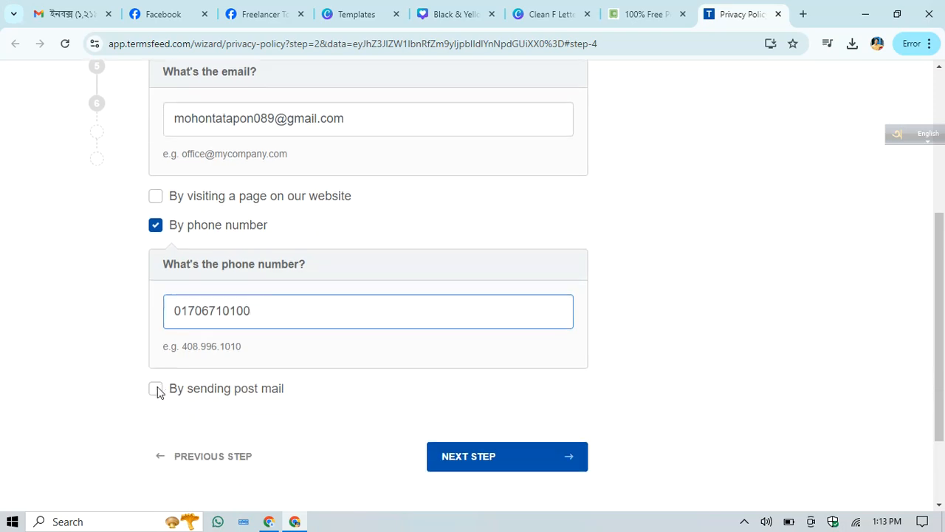
{"action": "left_click", "coordinate": [477, 467]}
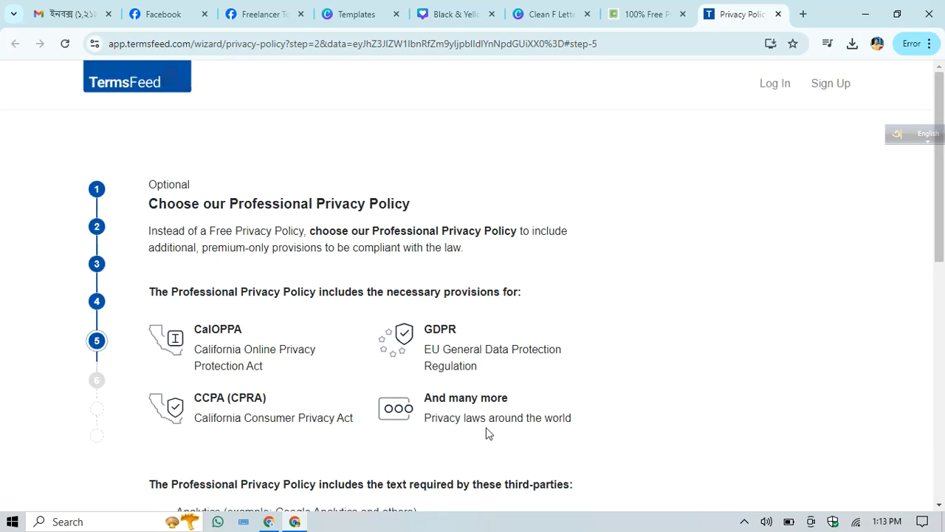
Step: Decline the upgrade with "No, I don't want a Professional Privacy Policy" and continue to the delivery email question
{"action": "scroll", "coordinate": [487, 434], "scroll_direction": "down", "scroll_amount": 8}
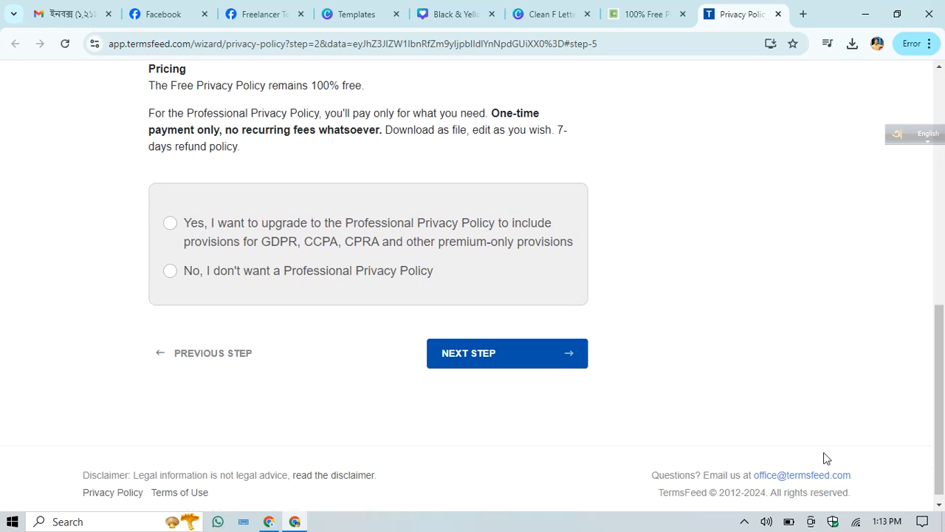
{"action": "left_click", "coordinate": [622, 506]}
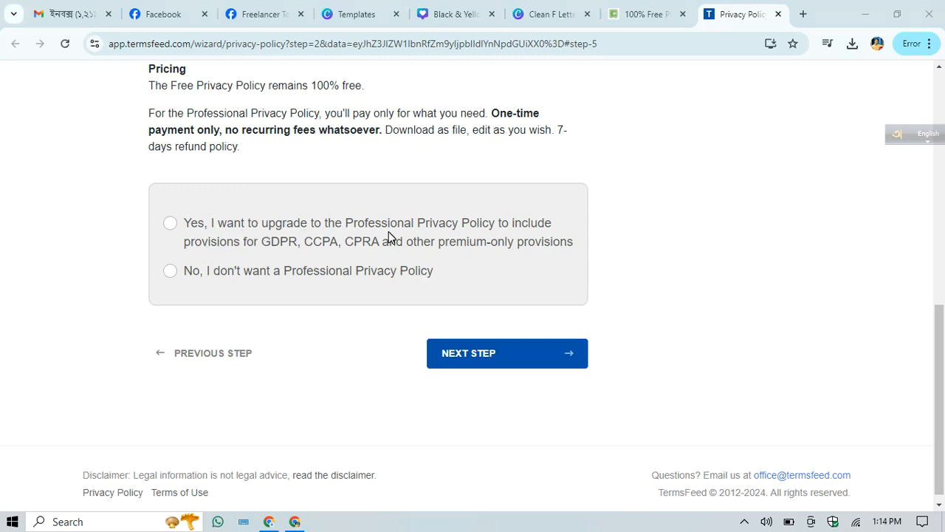
{"action": "left_click", "coordinate": [169, 271]}
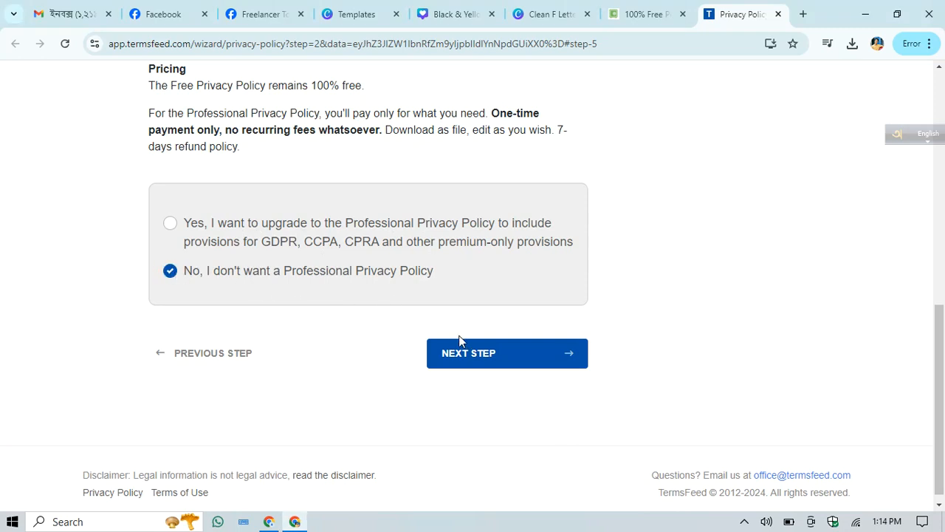
{"action": "left_click", "coordinate": [482, 355]}
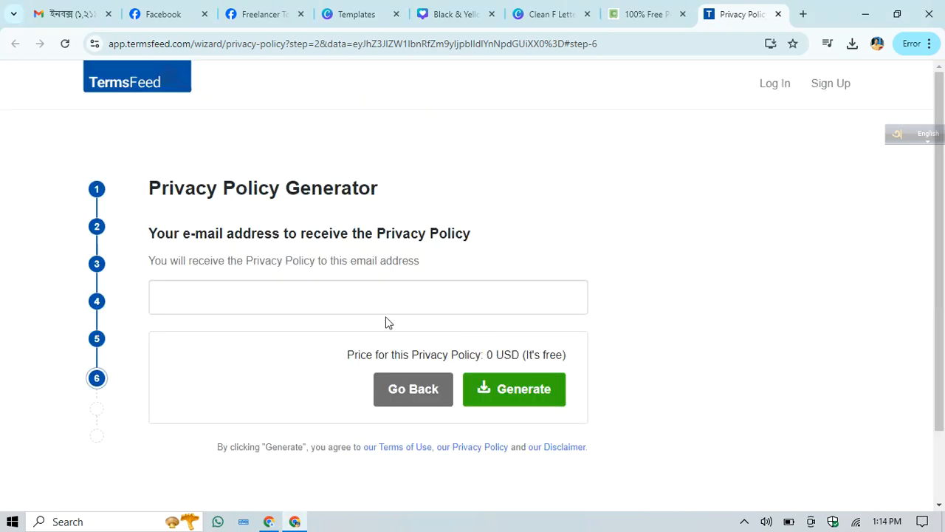
Step: Enter the email address for receiving the Privacy Policy and generate the free policy
{"action": "left_click", "coordinate": [290, 295]}
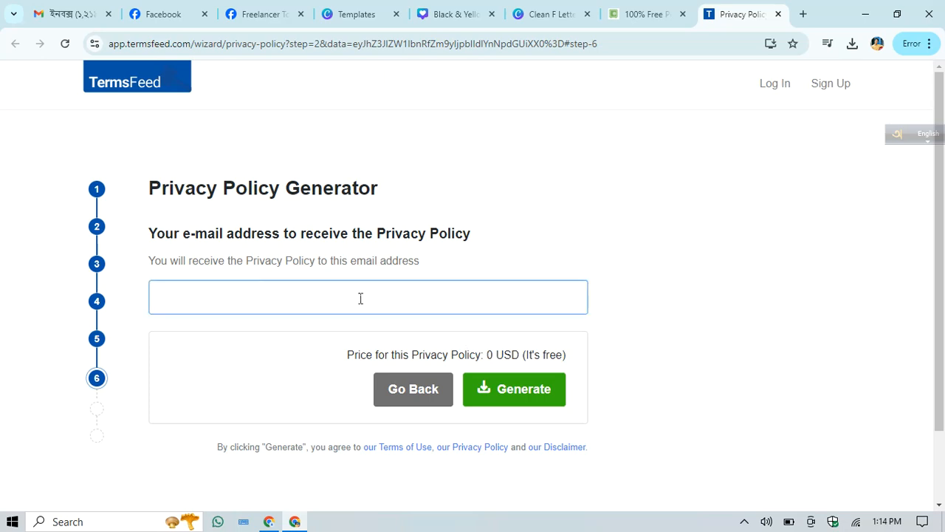
{"action": "left_click", "coordinate": [279, 302]}
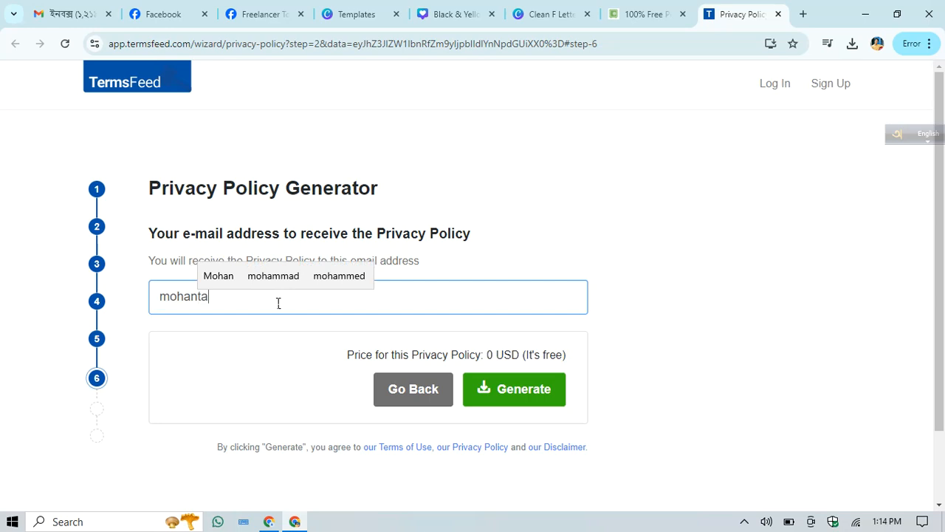
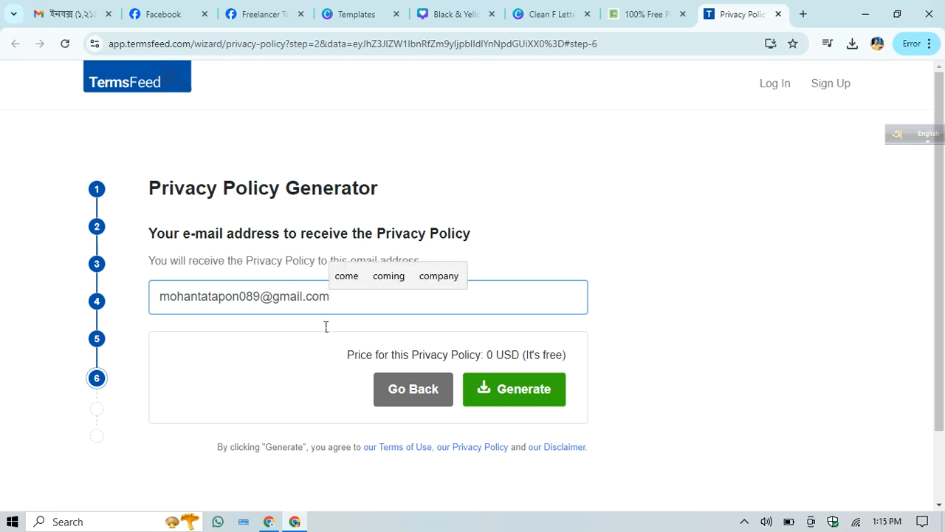
{"action": "left_click", "coordinate": [538, 393]}
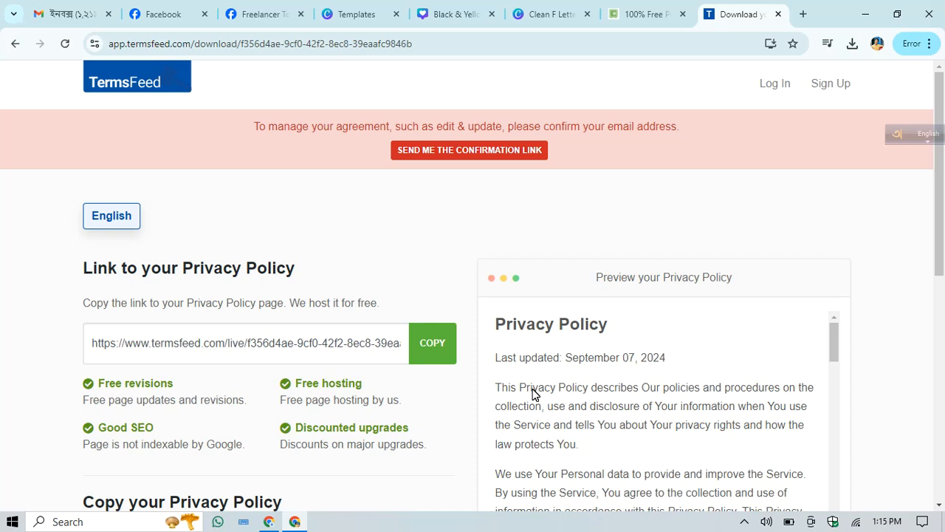
Step: Copy the link to the hosted Privacy Policy page
{"action": "left_click", "coordinate": [432, 344]}
{"action": "scroll", "coordinate": [436, 358], "scroll_direction": "down", "scroll_amount": 1}
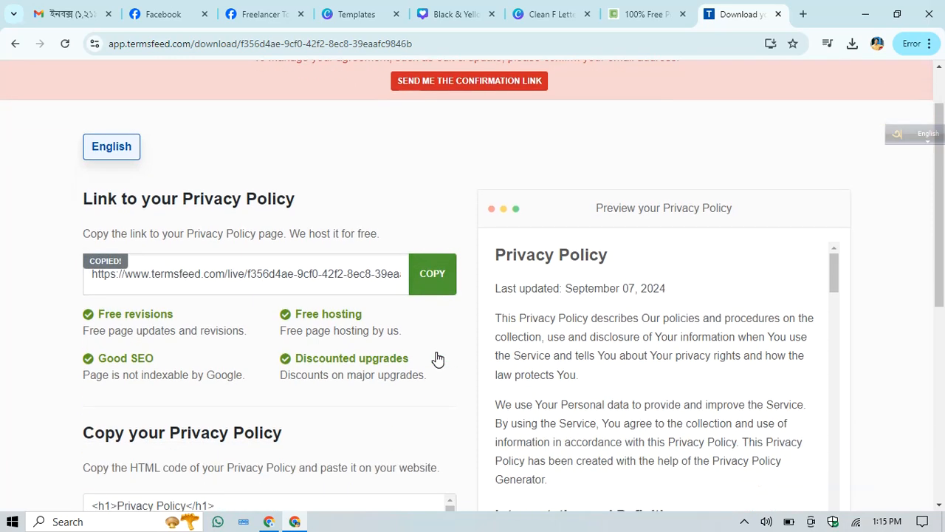
{"action": "scroll", "coordinate": [440, 318], "scroll_direction": "up", "scroll_amount": 1}
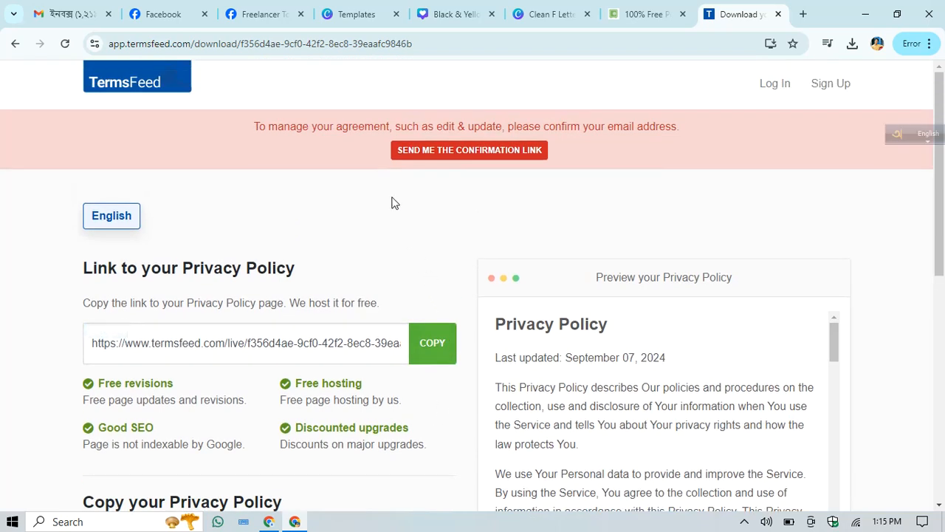
Step: Switch to the Freelancer Topon Facebook Page and save the copied TermsFeed URL as its privacy policy link
{"action": "left_click", "coordinate": [384, 9]}
{"action": "left_click", "coordinate": [282, 8]}
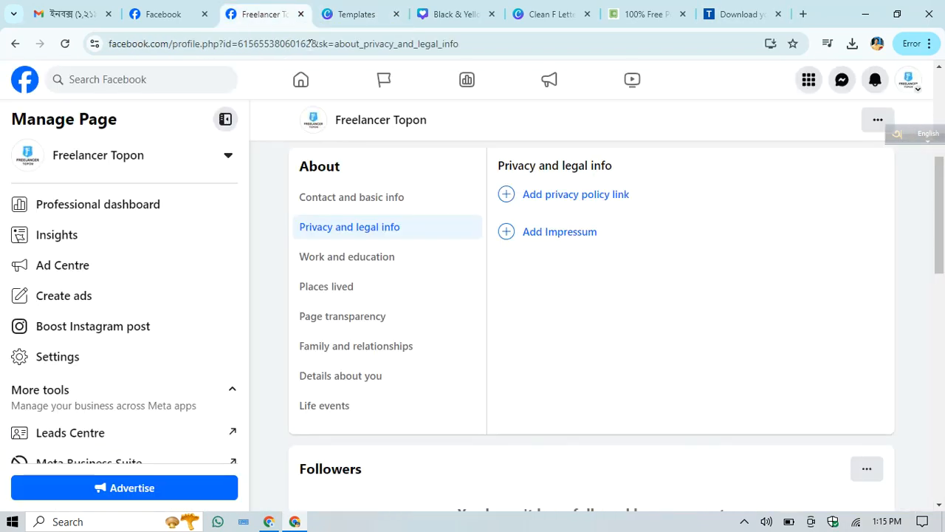
{"action": "left_click", "coordinate": [514, 192]}
{"action": "left_click", "coordinate": [543, 203]}
{"action": "key", "text": "ctrl+v"}
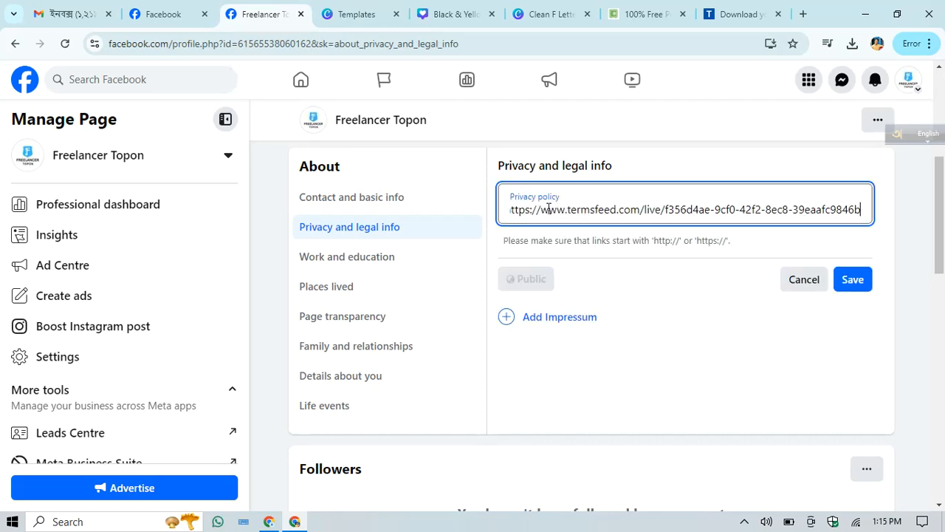
{"action": "left_click", "coordinate": [864, 281]}
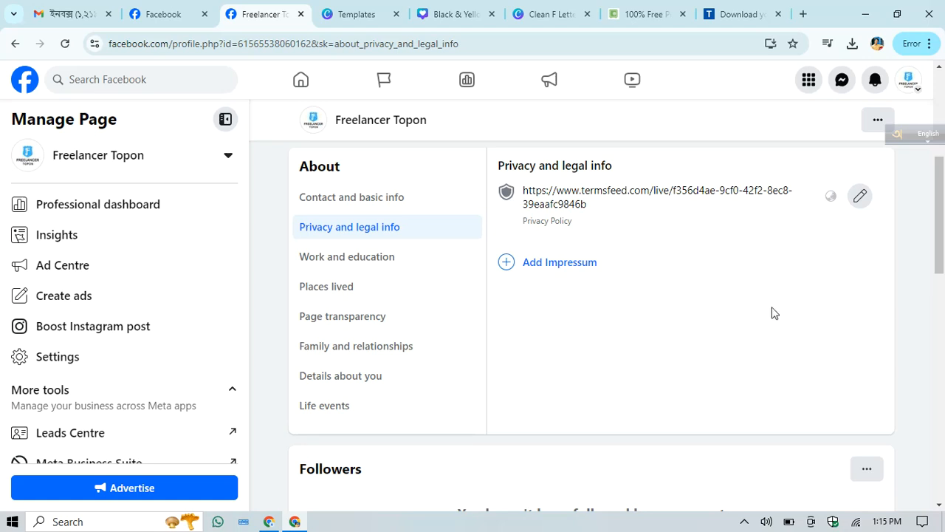
{"action": "left_click", "coordinate": [510, 265]}
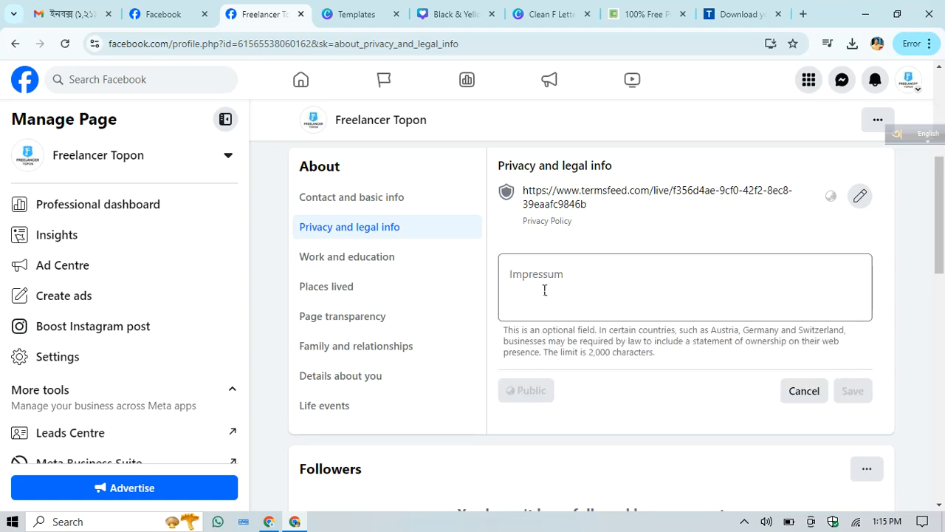
{"action": "left_click", "coordinate": [576, 285]}
{"action": "left_click", "coordinate": [510, 266]}
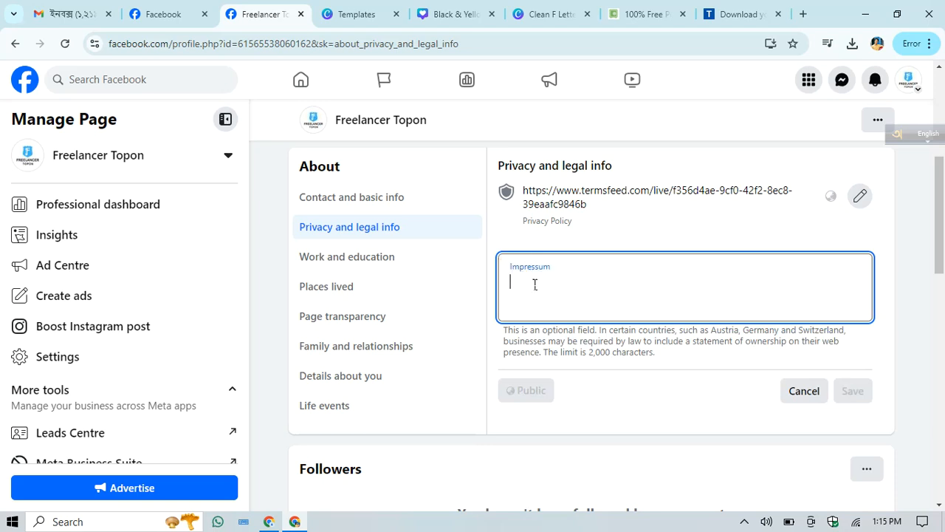
{"action": "left_click", "coordinate": [805, 391]}
{"action": "left_click_drag", "start_coordinate": [596, 263], "coordinate": [527, 268]}
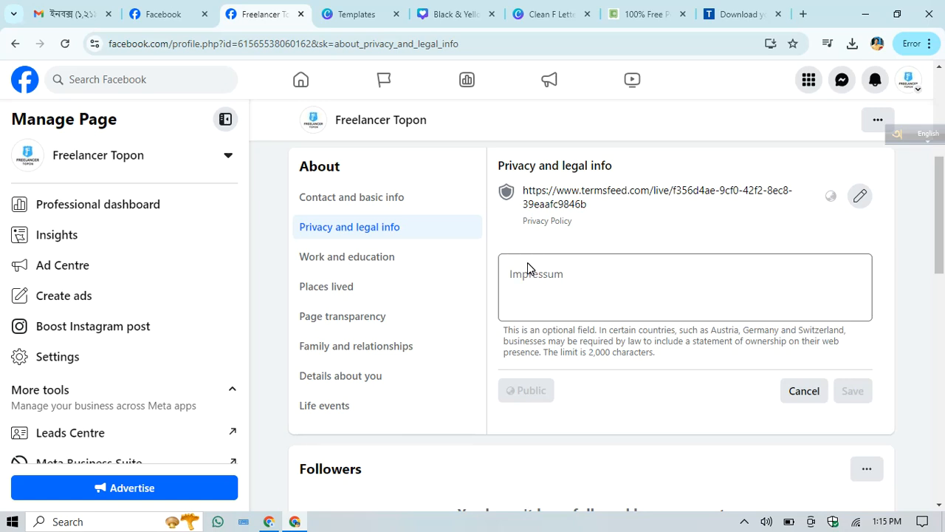
{"action": "left_click", "coordinate": [783, 380]}
Step: Copy the "Add Impressum" text and search Google in a new tab for "add impressum to facebook page"
{"action": "left_click_drag", "start_coordinate": [596, 273], "coordinate": [529, 267]}
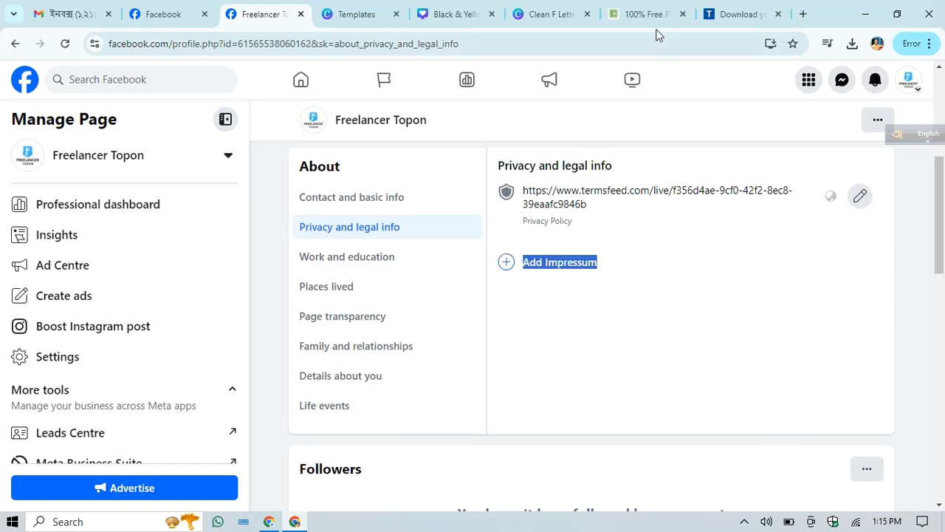
{"action": "left_click", "coordinate": [802, 14]}
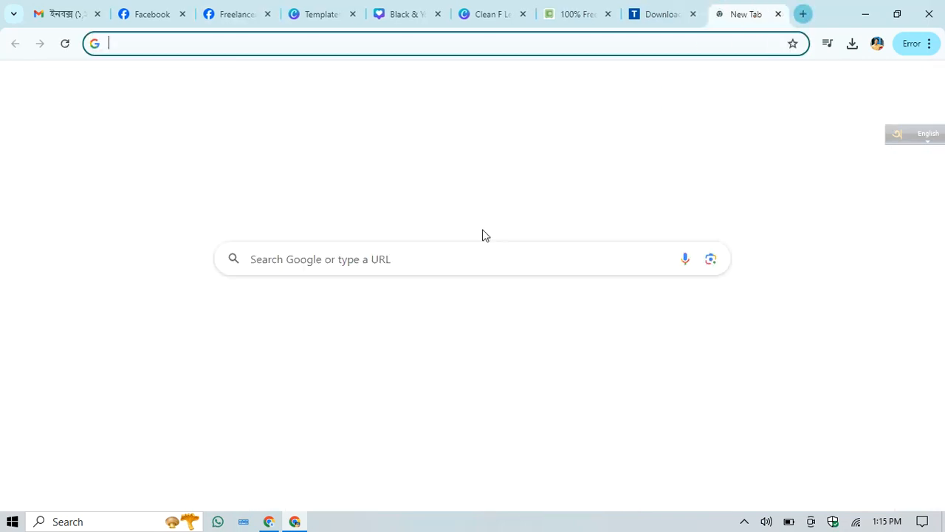
{"action": "left_click", "coordinate": [406, 275]}
{"action": "key", "text": "ctrl+v"}
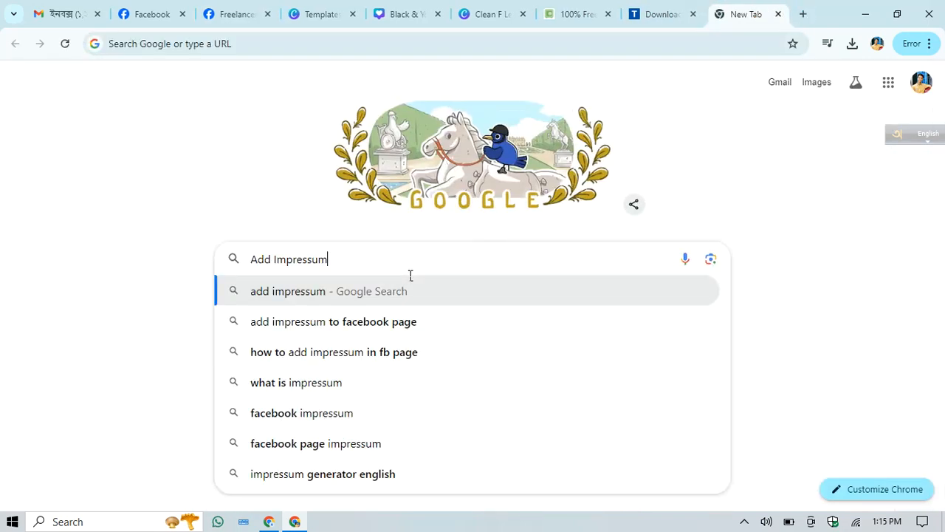
{"action": "left_click", "coordinate": [387, 333]}
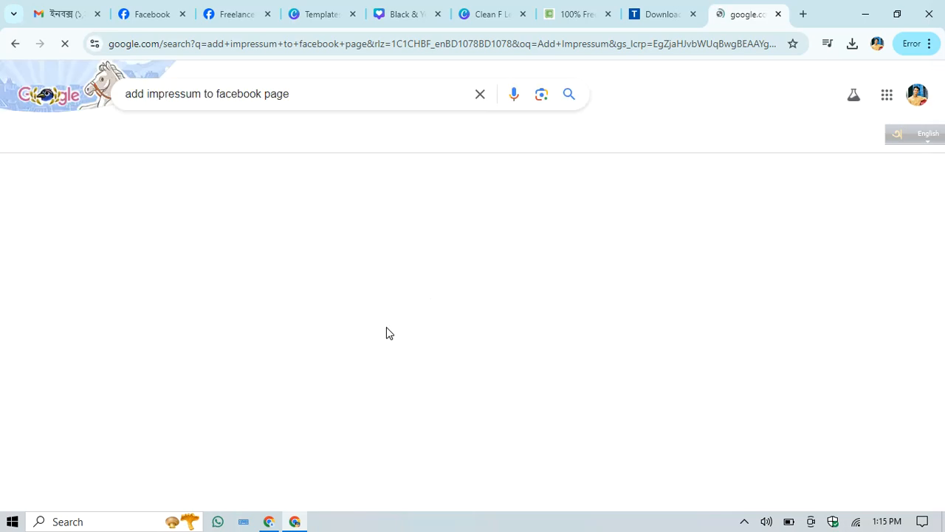
Step: Examine the Facebook Help Centre and Termshub articles on adding an Impressum, and return to the Page's privacy and legal info
{"action": "scroll", "coordinate": [374, 322], "scroll_direction": "down", "scroll_amount": 5}
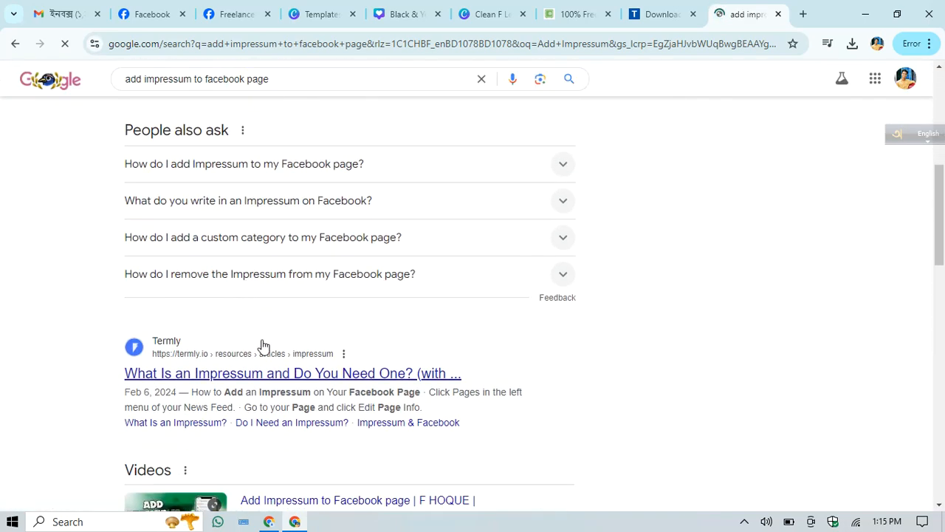
{"action": "scroll", "coordinate": [260, 344], "scroll_direction": "up", "scroll_amount": 6}
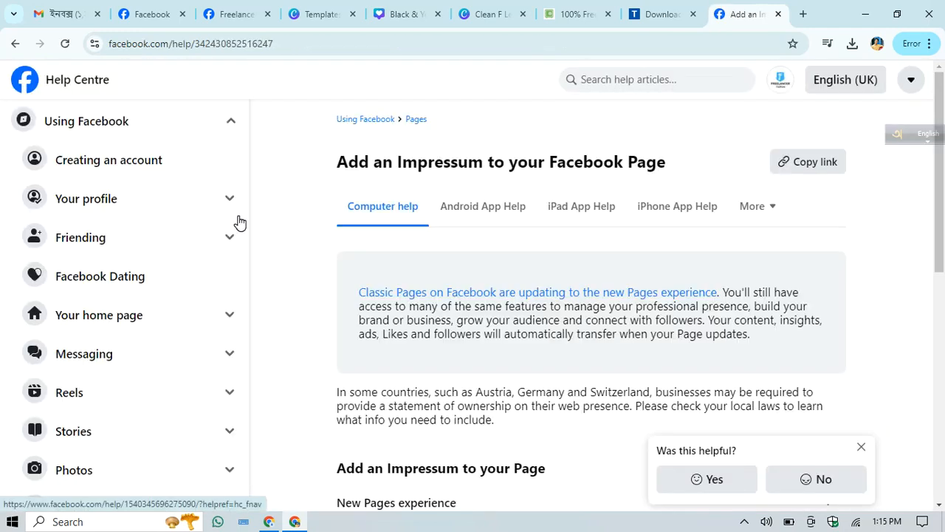
{"action": "scroll", "coordinate": [619, 368], "scroll_direction": "down", "scroll_amount": 3}
{"action": "scroll", "coordinate": [384, 254], "scroll_direction": "down", "scroll_amount": 4}
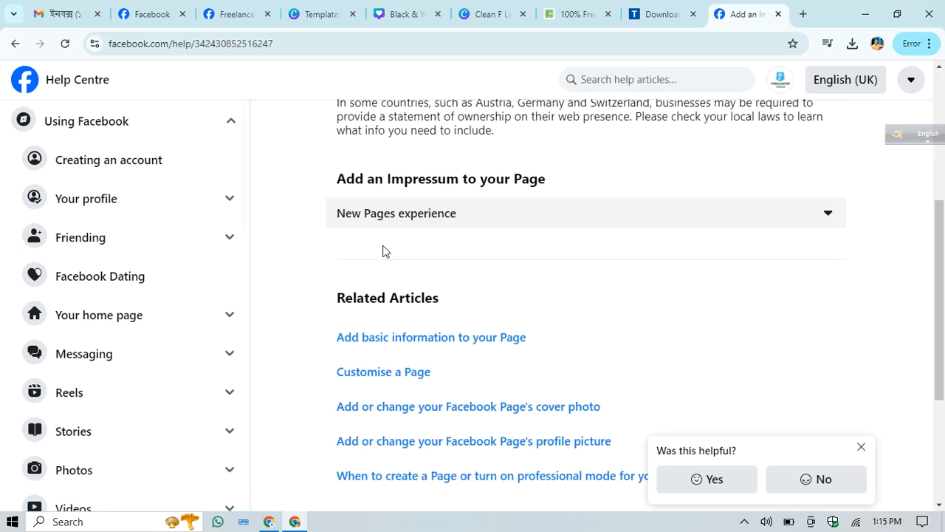
{"action": "scroll", "coordinate": [495, 329], "scroll_direction": "up", "scroll_amount": 4}
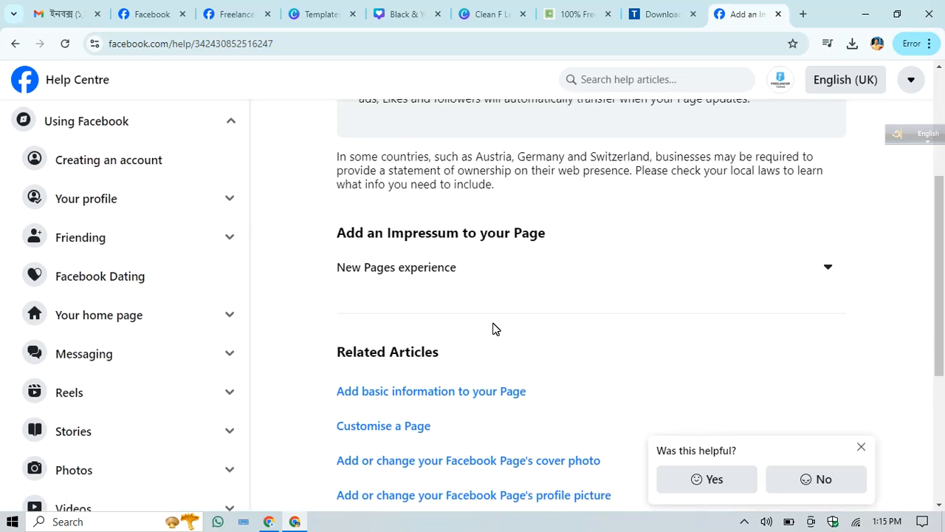
{"action": "scroll", "coordinate": [495, 329], "scroll_direction": "down", "scroll_amount": 4}
{"action": "scroll", "coordinate": [494, 329], "scroll_direction": "up", "scroll_amount": 7}
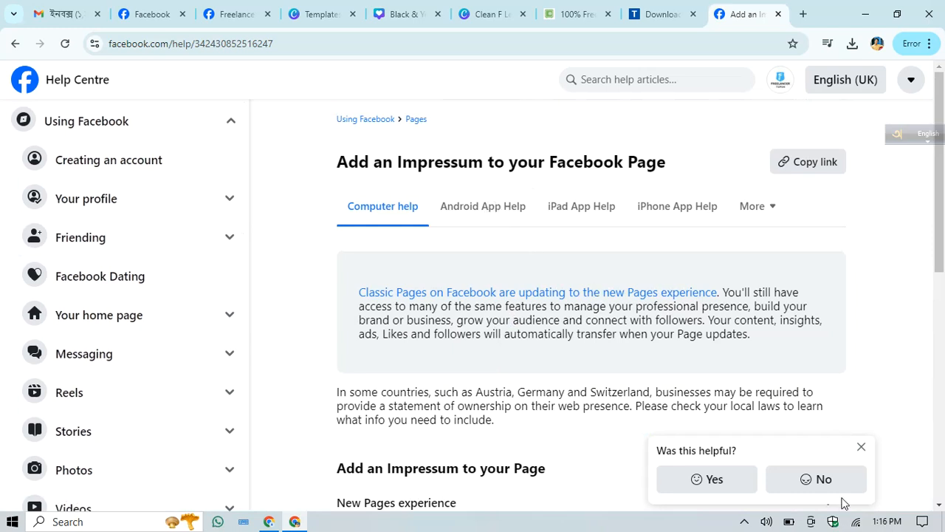
{"action": "key", "text": "alt+Left"}
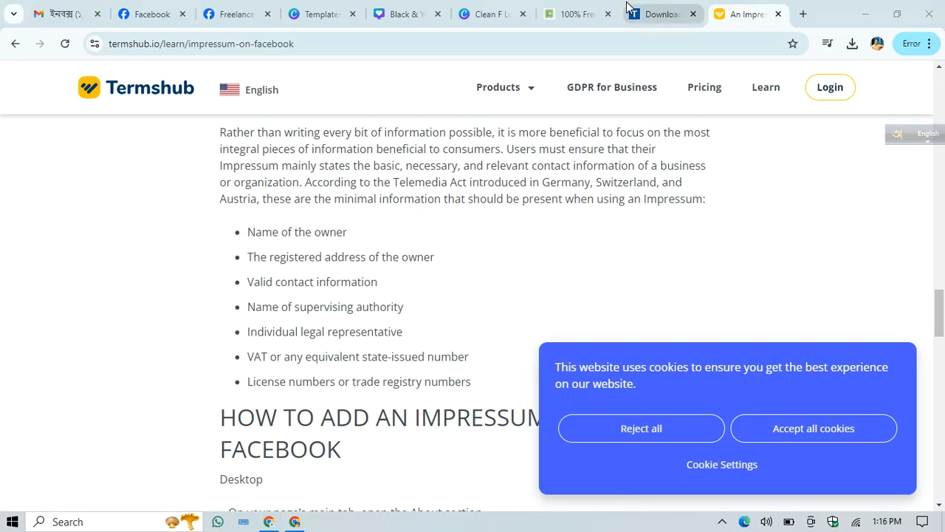
{"action": "left_click", "coordinate": [229, 9]}
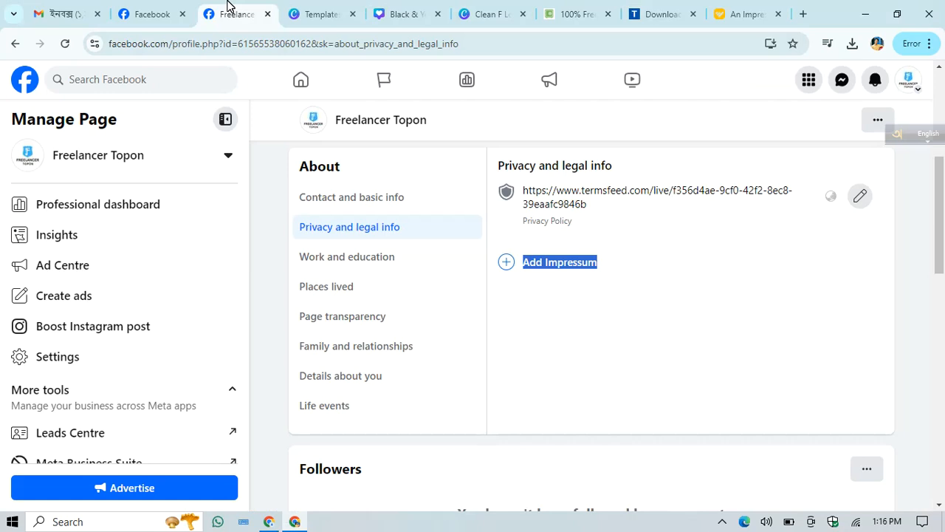
Step: Open the empty Impressum field for editing in the Page's privacy and legal info
{"action": "left_click", "coordinate": [565, 284]}
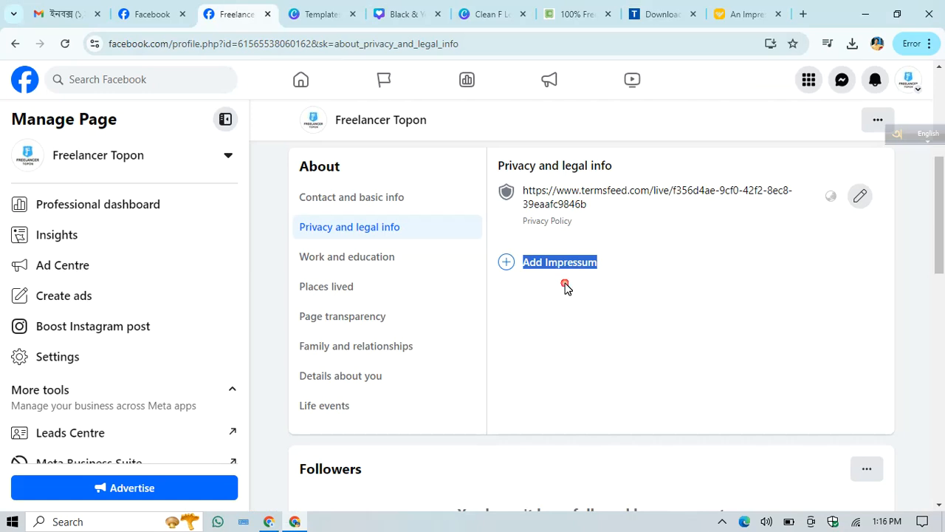
{"action": "left_click", "coordinate": [524, 273]}
{"action": "left_click", "coordinate": [520, 266]}
{"action": "left_click", "coordinate": [519, 272]}
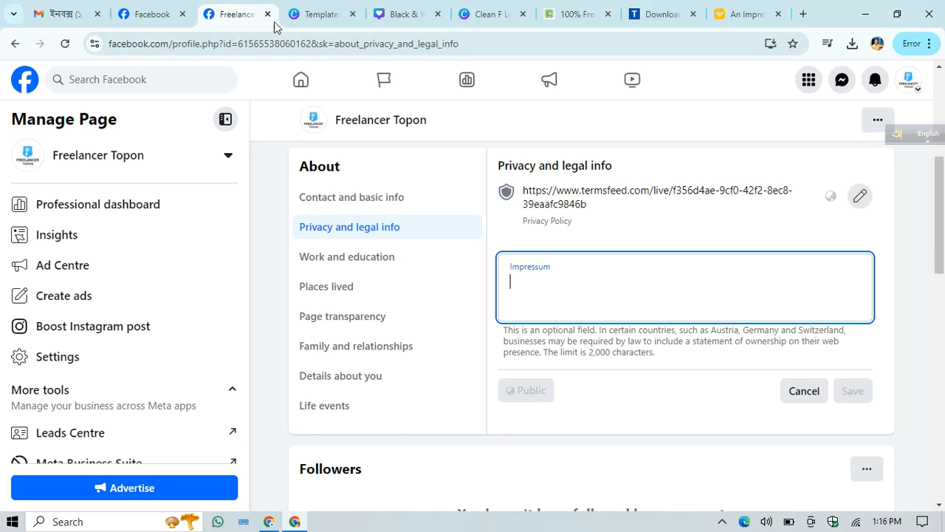
{"action": "left_click", "coordinate": [152, 12]}
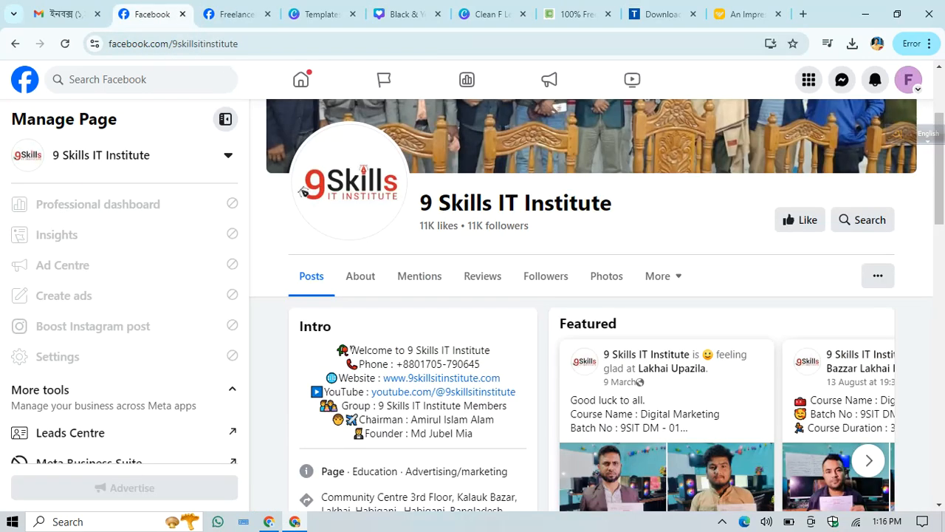
{"action": "left_click", "coordinate": [240, 14]}
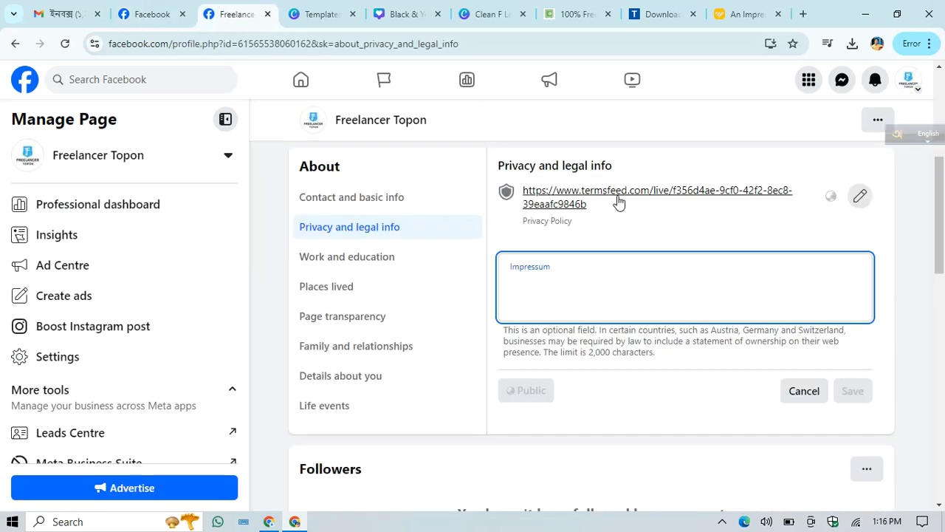
{"action": "right_click", "coordinate": [902, 85]}
{"action": "left_click", "coordinate": [860, 91]}
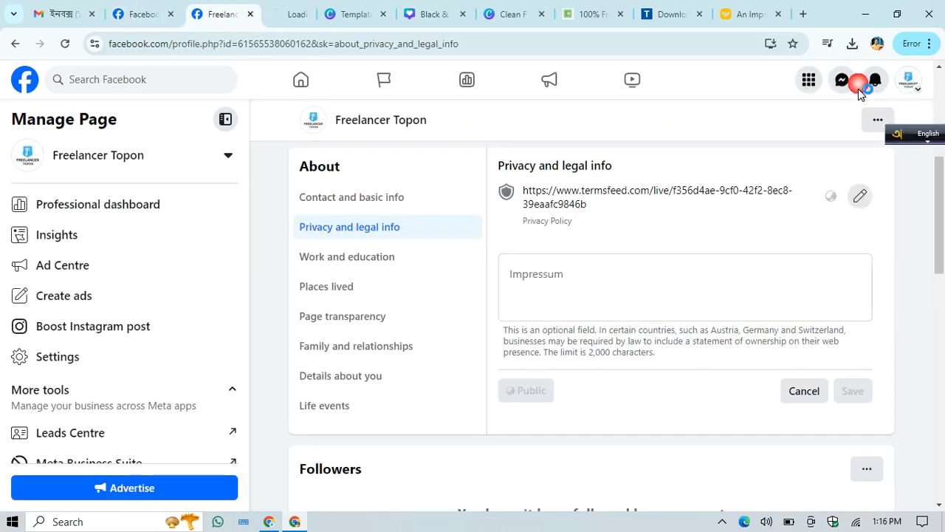
{"action": "left_click", "coordinate": [292, 14]}
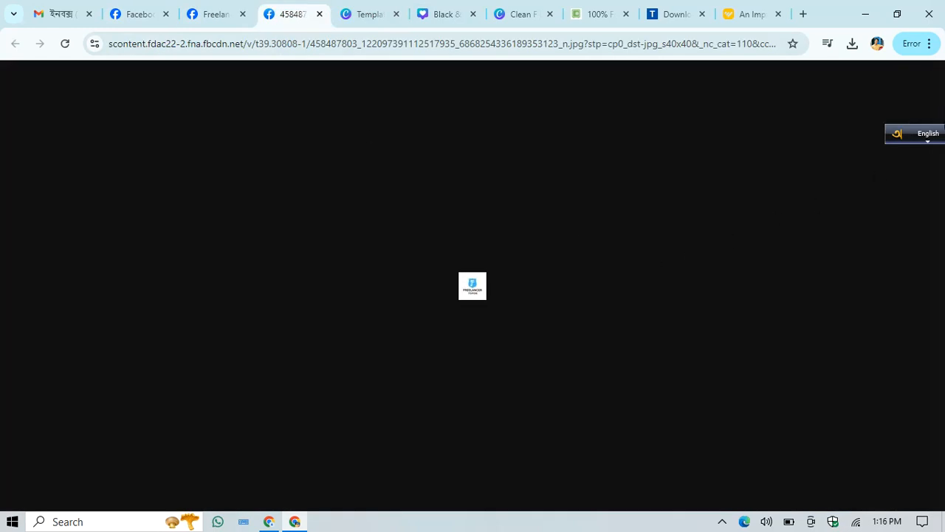
{"action": "left_click", "coordinate": [320, 15]}
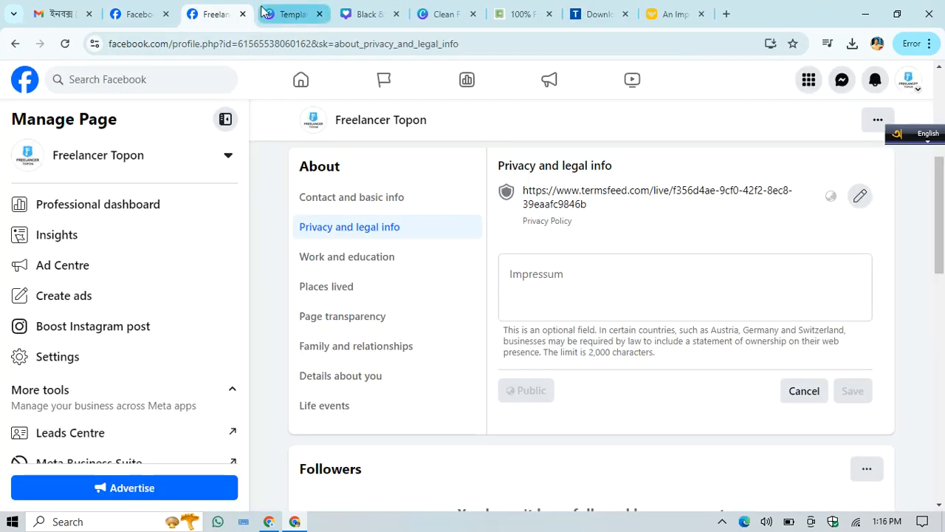
{"action": "right_click", "coordinate": [75, 164]}
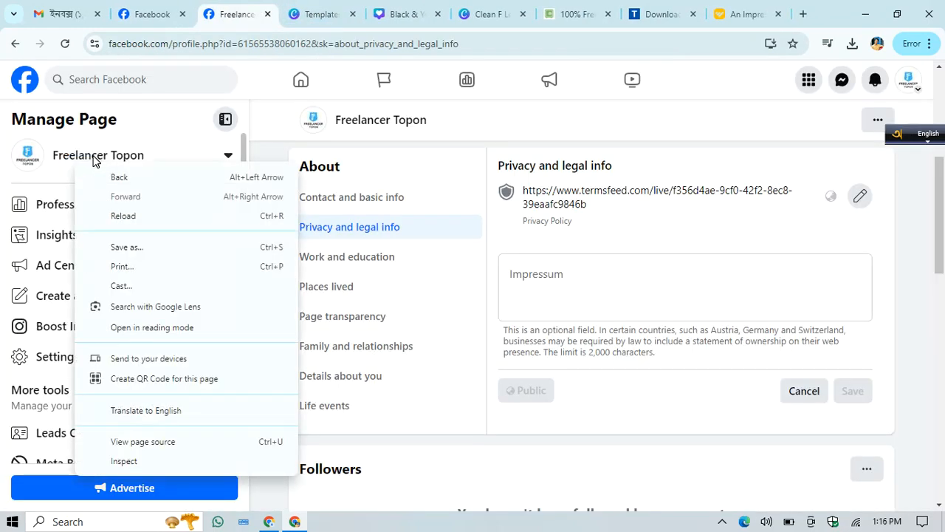
{"action": "left_click", "coordinate": [67, 155]}
{"action": "right_click", "coordinate": [67, 155]}
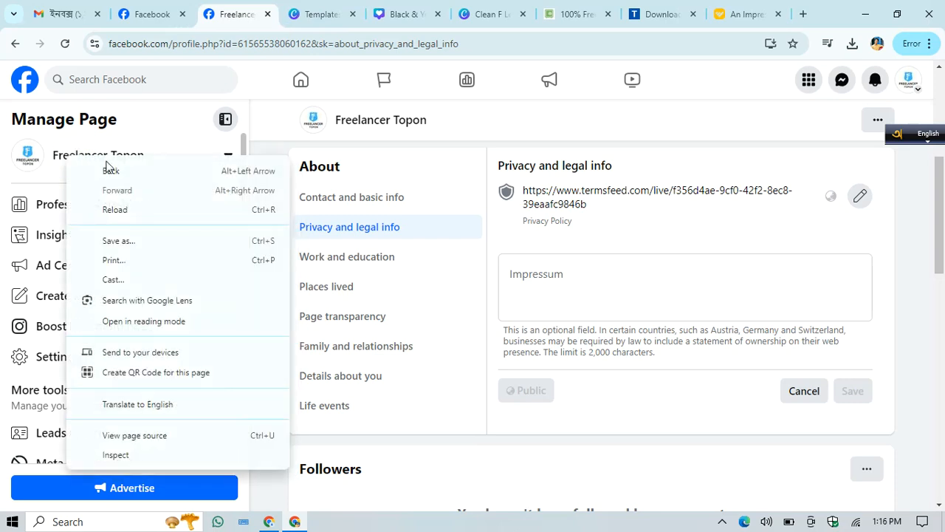
{"action": "left_click", "coordinate": [59, 178]}
{"action": "left_click", "coordinate": [530, 122]}
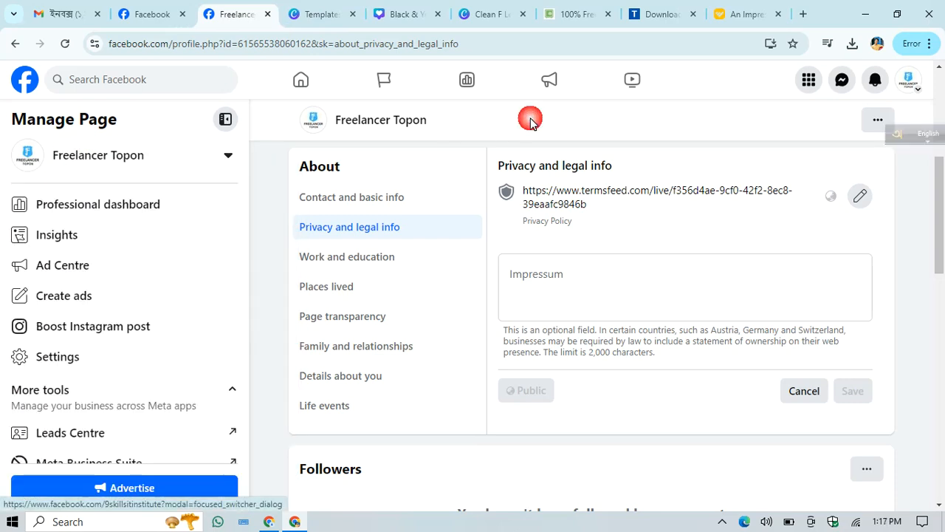
Step: Open the Freelancer Topon Page in a new tab and copy the full bio text from its Intro
{"action": "right_click", "coordinate": [437, 123]}
{"action": "left_click", "coordinate": [453, 128]}
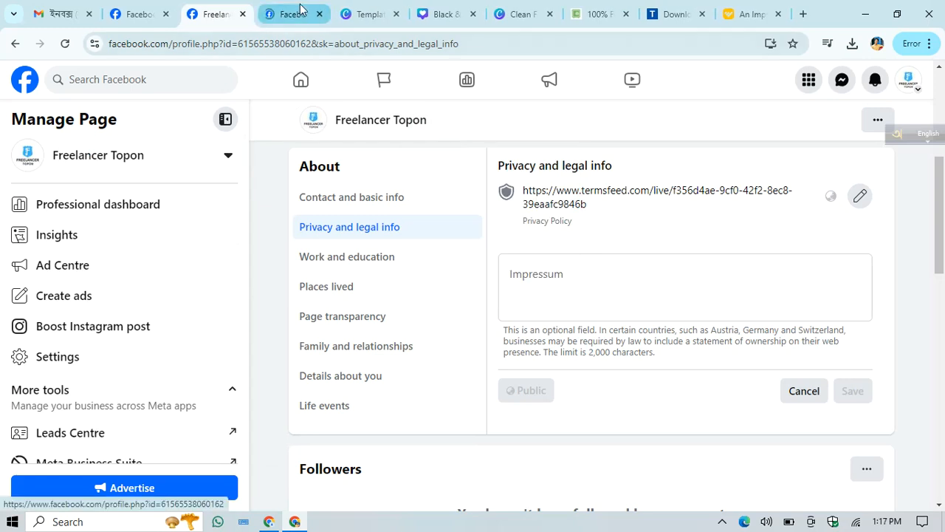
{"action": "left_click", "coordinate": [295, 14]}
{"action": "scroll", "coordinate": [409, 359], "scroll_direction": "down", "scroll_amount": 2}
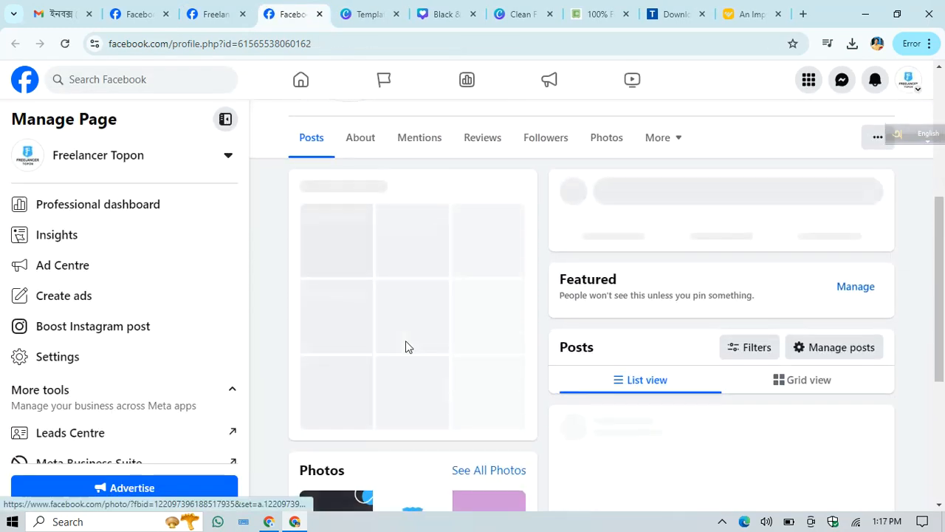
{"action": "left_click_drag", "start_coordinate": [338, 212], "coordinate": [487, 270]}
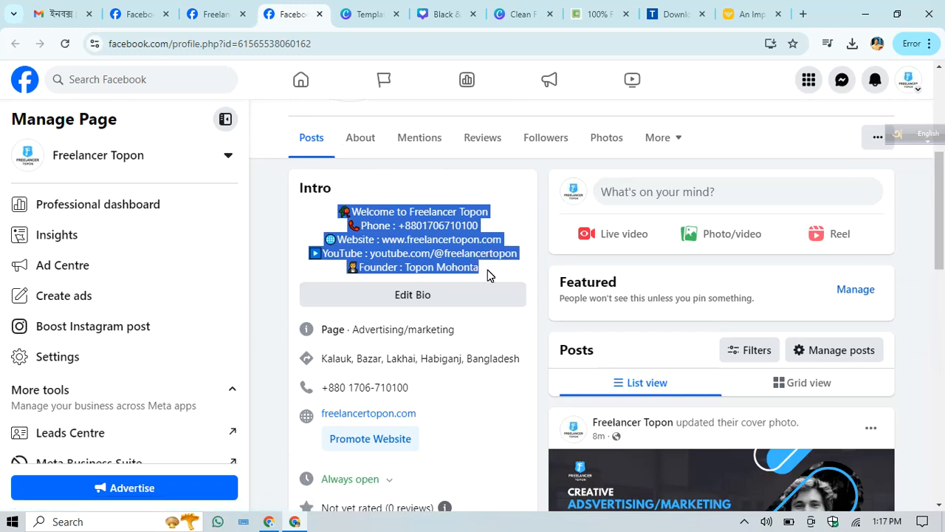
Step: Return to the Page's privacy and legal info, paste the copied bio text as the Impressum and save it
{"action": "left_click", "coordinate": [214, 14]}
{"action": "left_click", "coordinate": [610, 305]}
{"action": "key", "text": "ctrl+v"}
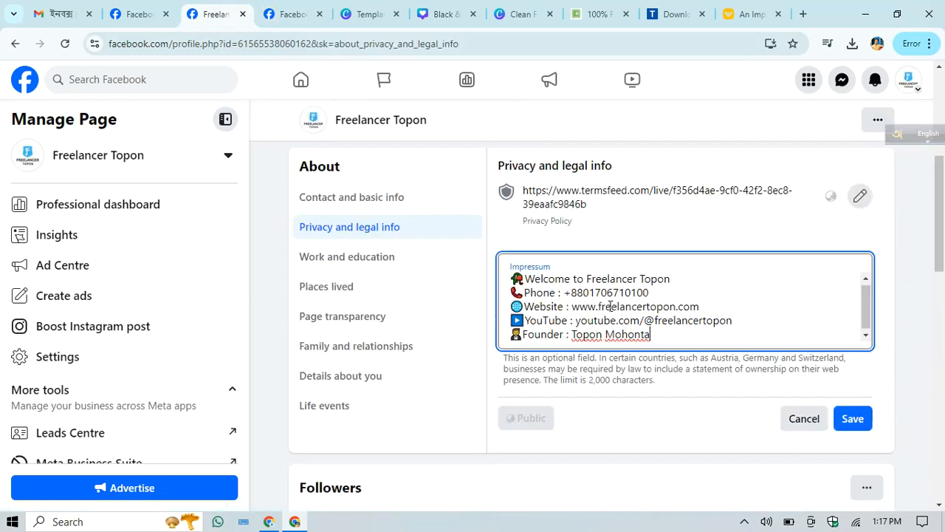
{"action": "left_click", "coordinate": [853, 419]}
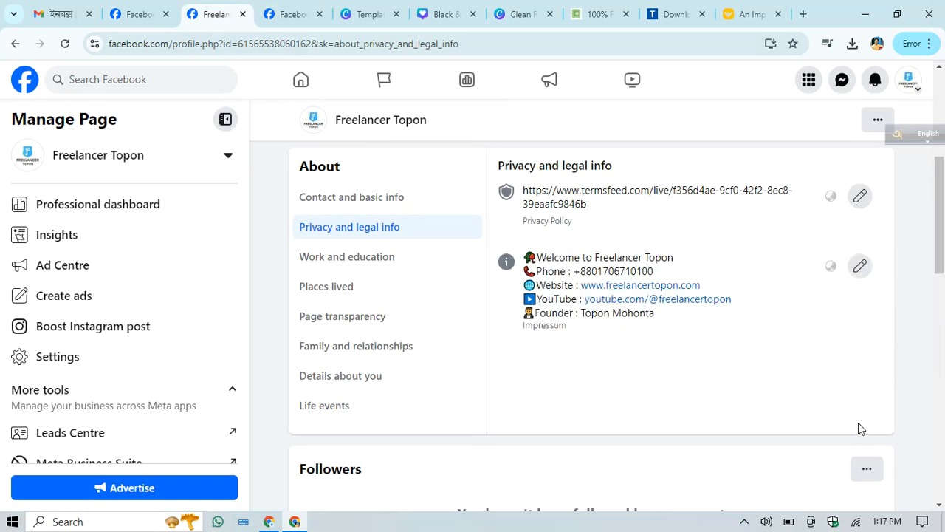
Step: Start a new workplace entry under Work and education with 9 Skills IT Institute as the company
{"action": "left_click", "coordinate": [362, 256]}
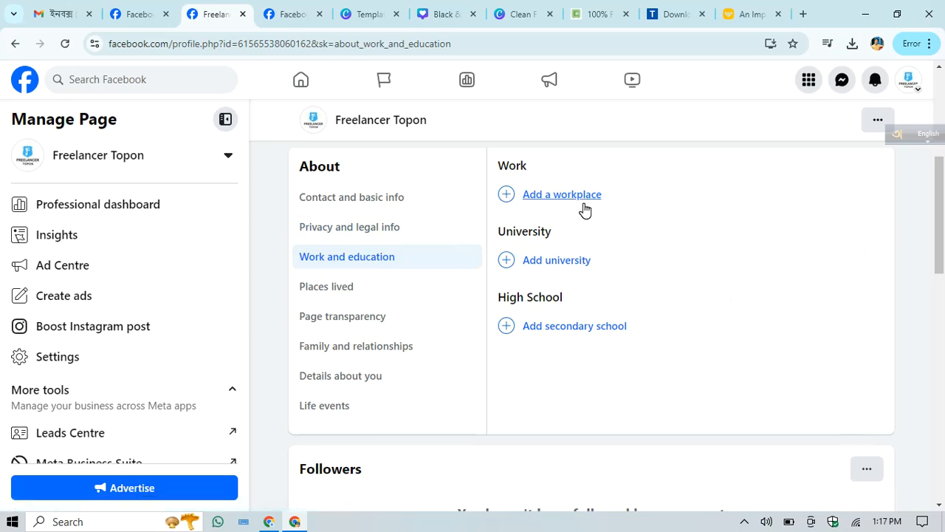
{"action": "left_click", "coordinate": [509, 193]}
{"action": "left_click", "coordinate": [538, 208]}
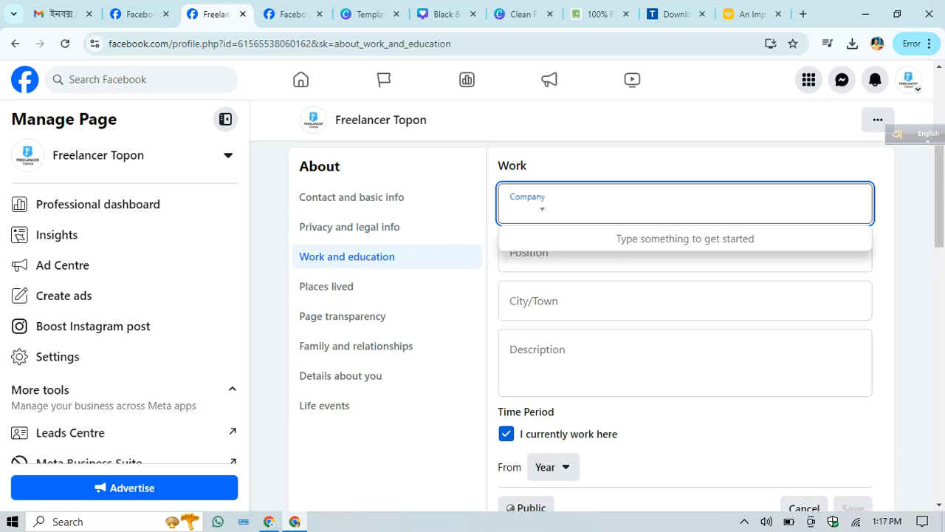
{"action": "type", "text": "9 "}
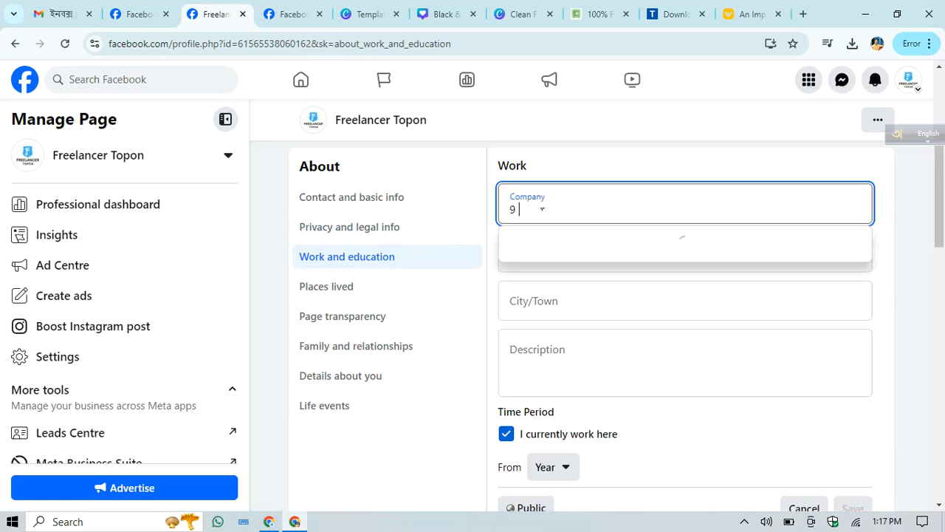
{"action": "type", "text": "Skills"}
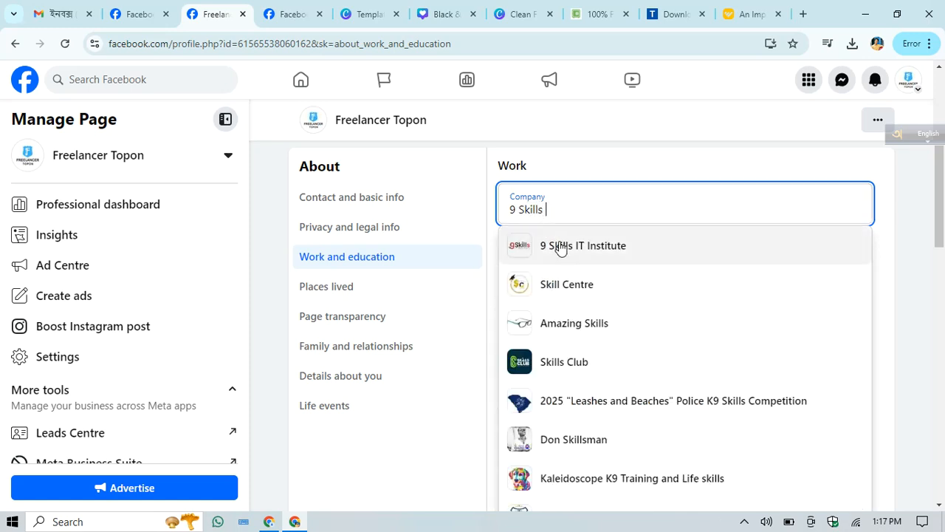
{"action": "left_click", "coordinate": [560, 246]}
Step: Set the workplace position to the suggested Digital Marketing Manager
{"action": "left_click", "coordinate": [559, 258]}
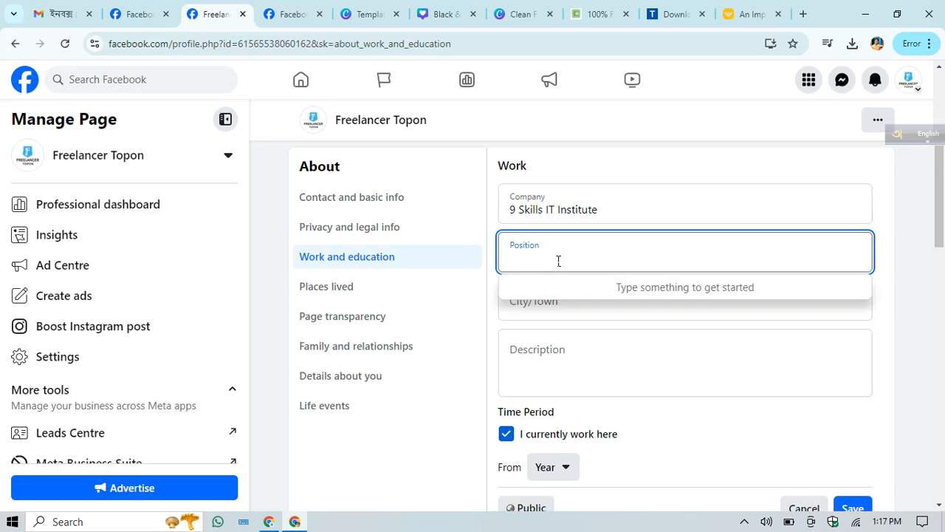
{"action": "type", "text": "Di"}
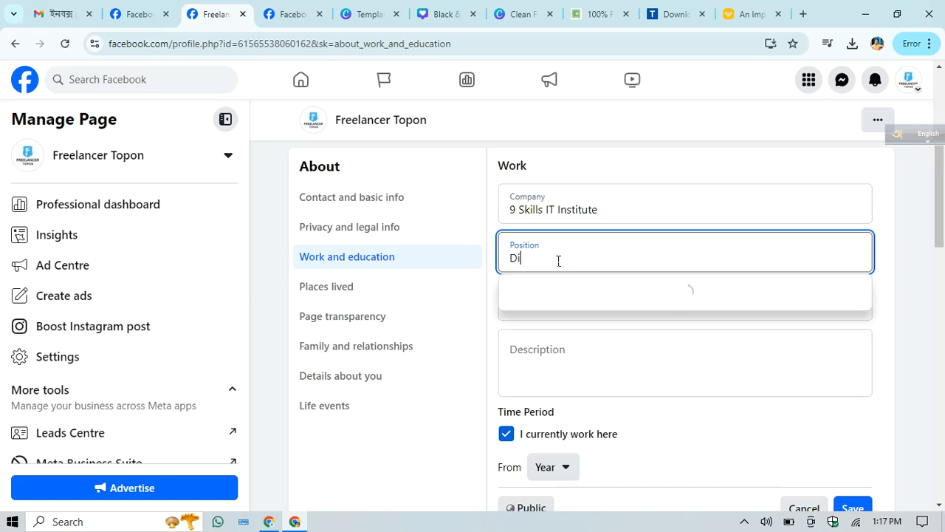
{"action": "type", "text": "giT"}
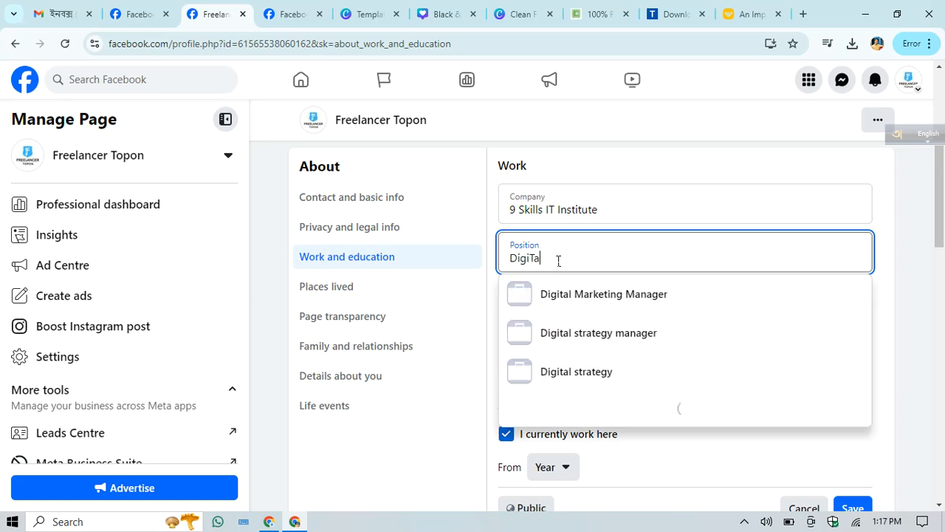
{"action": "type", "text": "a"}
{"action": "key", "text": "BackSpace"}
{"action": "type", "text": "al"}
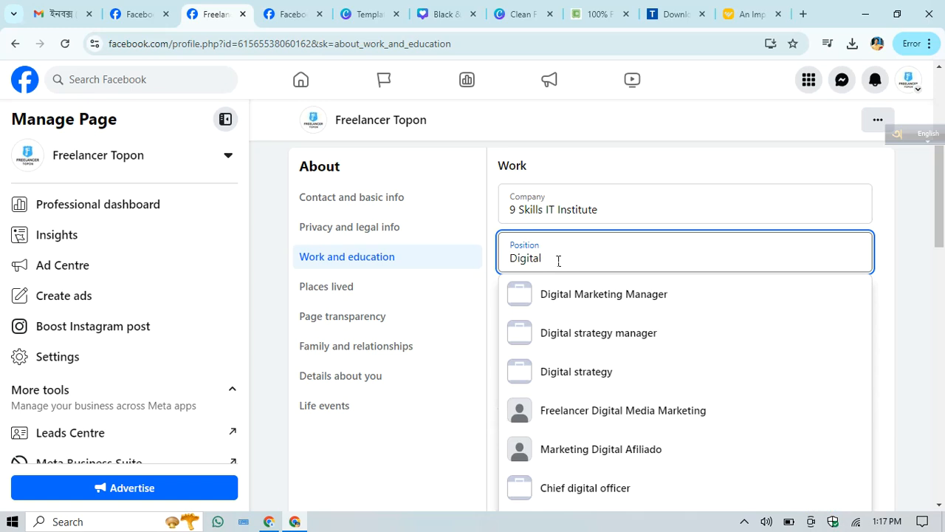
{"action": "left_click", "coordinate": [636, 295]}
Step: Set the workplace's city to Habiganj
{"action": "left_click", "coordinate": [590, 298]}
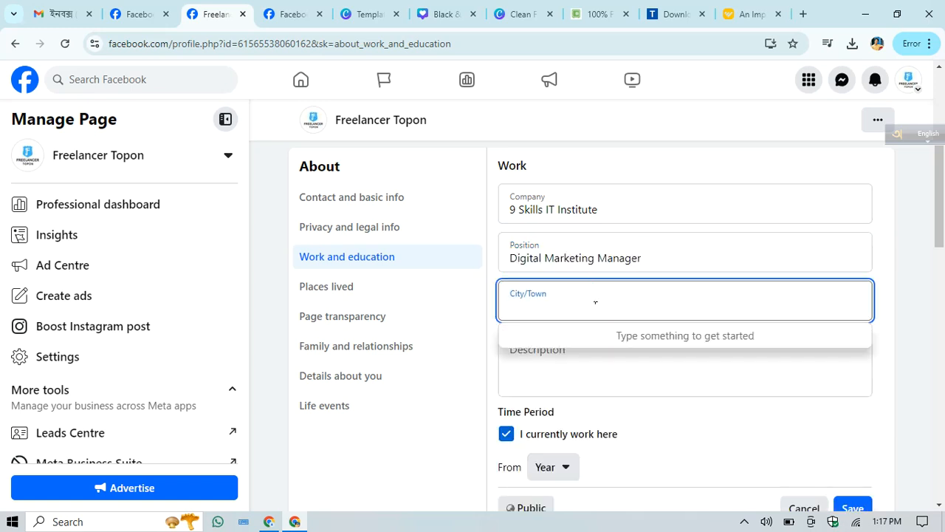
{"action": "type", "text": "Habi"}
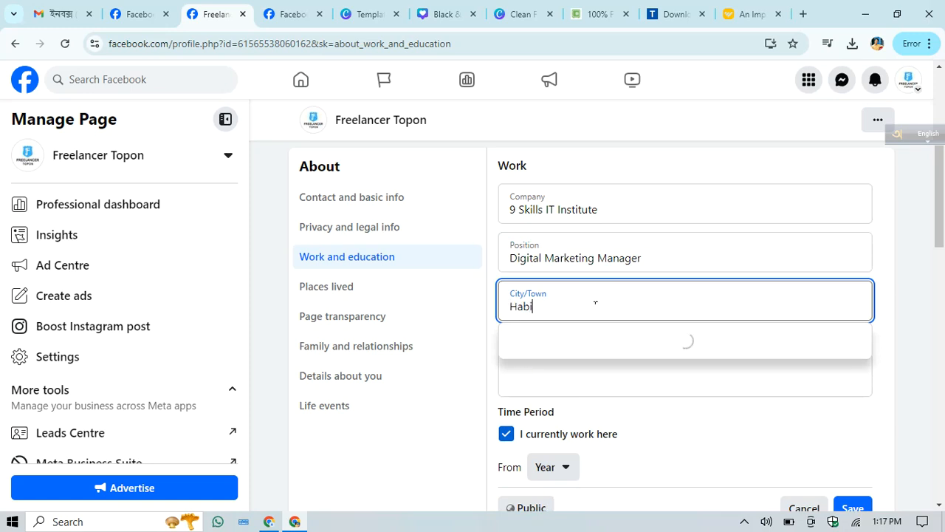
{"action": "type", "text": "ganj"}
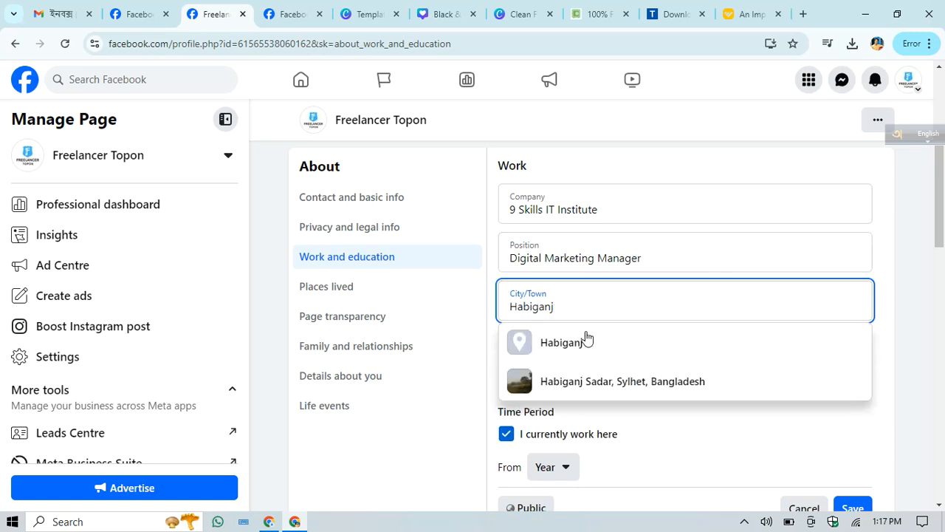
{"action": "left_click", "coordinate": [581, 333]}
{"action": "left_click", "coordinate": [576, 348]}
Step: Set the workplace's start year to 2024 and save the entry
{"action": "scroll", "coordinate": [568, 371], "scroll_direction": "down", "scroll_amount": 2}
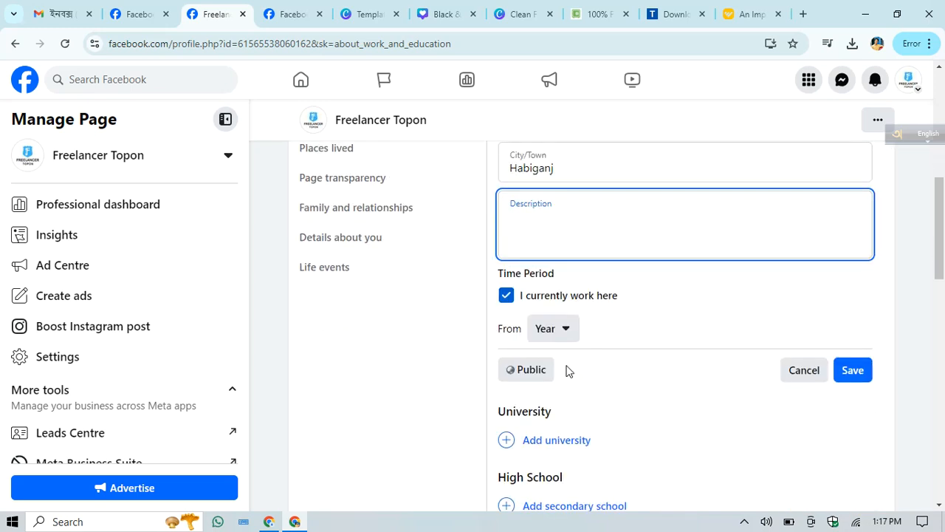
{"action": "left_click", "coordinate": [560, 330]}
{"action": "scroll", "coordinate": [570, 399], "scroll_direction": "down", "scroll_amount": 2}
{"action": "scroll", "coordinate": [568, 434], "scroll_direction": "up", "scroll_amount": 1}
{"action": "scroll", "coordinate": [569, 434], "scroll_direction": "down", "scroll_amount": 3}
{"action": "scroll", "coordinate": [570, 433], "scroll_direction": "up", "scroll_amount": 4}
{"action": "left_click", "coordinate": [570, 423]}
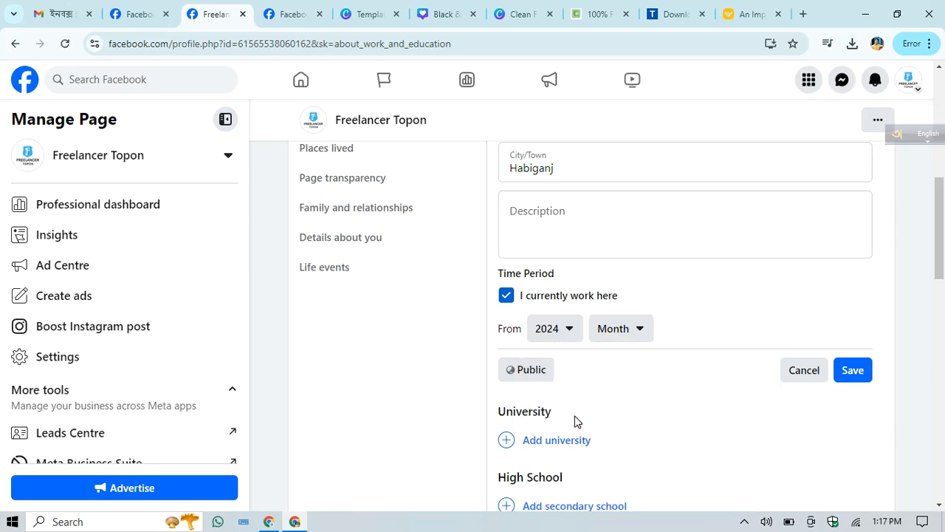
{"action": "left_click", "coordinate": [852, 371]}
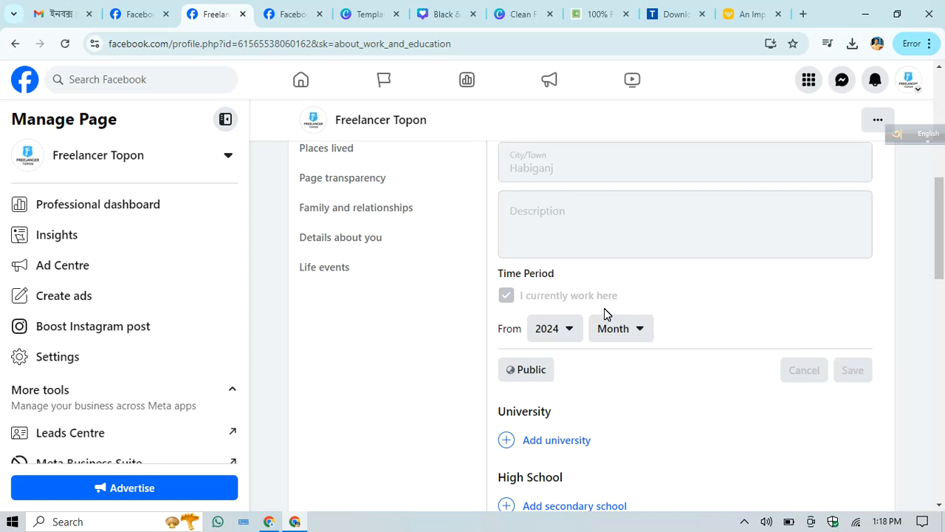
Step: Share the saved workplace as a post on News Feed
{"action": "scroll", "coordinate": [630, 317], "scroll_direction": "down", "scroll_amount": 4}
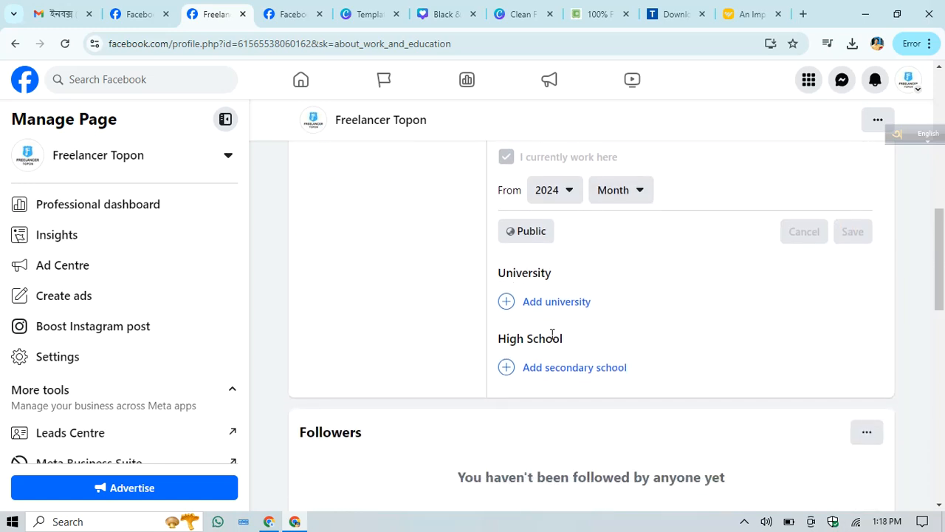
{"action": "scroll", "coordinate": [566, 302], "scroll_direction": "down", "scroll_amount": 1}
{"action": "scroll", "coordinate": [547, 301], "scroll_direction": "up", "scroll_amount": 2}
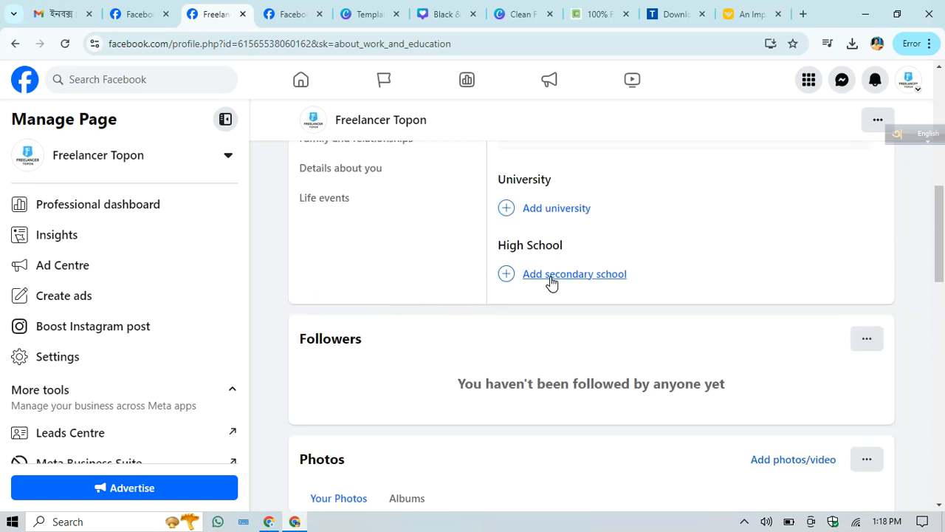
{"action": "scroll", "coordinate": [550, 280], "scroll_direction": "up", "scroll_amount": 2}
{"action": "scroll", "coordinate": [574, 358], "scroll_direction": "up", "scroll_amount": 1}
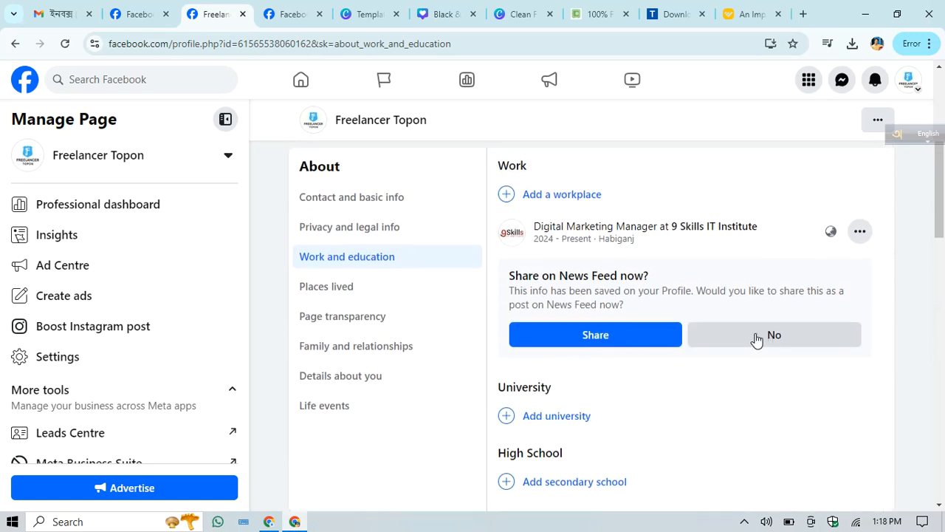
{"action": "left_click", "coordinate": [623, 337]}
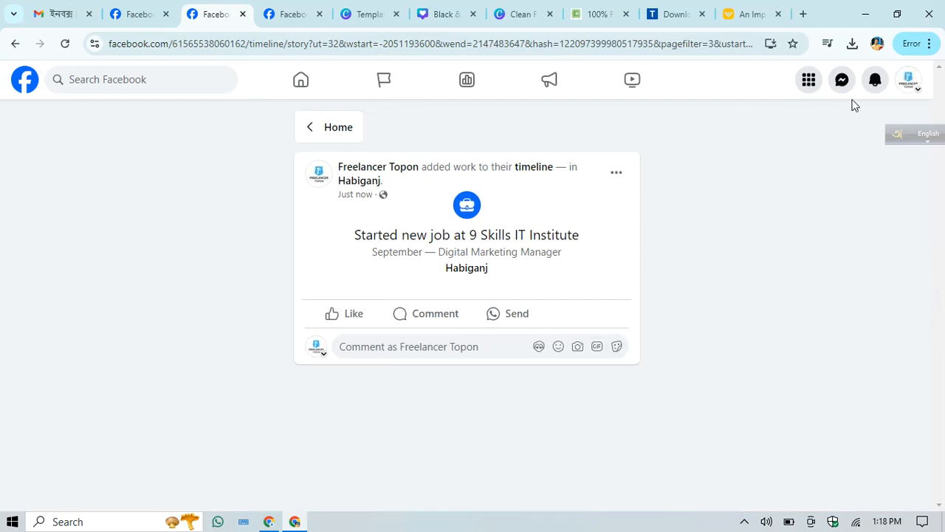
Step: Return to the Freelancer Topon Page and open the privacy and legal info in its About details
{"action": "left_click", "coordinate": [908, 80]}
{"action": "left_click", "coordinate": [823, 114]}
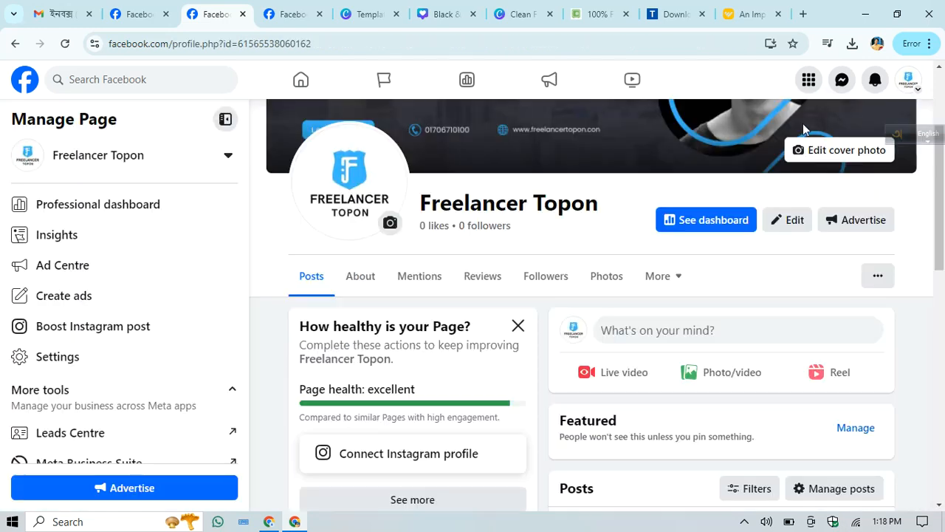
{"action": "left_click", "coordinate": [376, 278]}
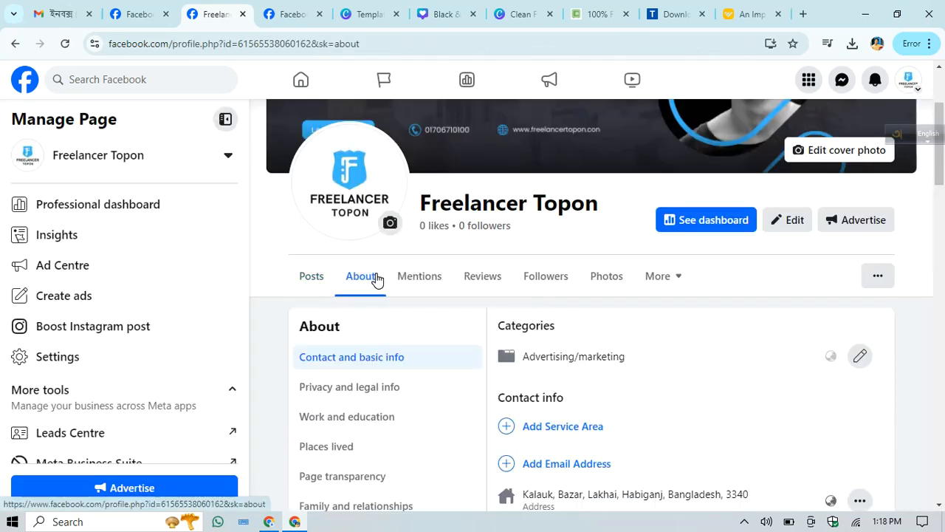
{"action": "left_click", "coordinate": [384, 253]}
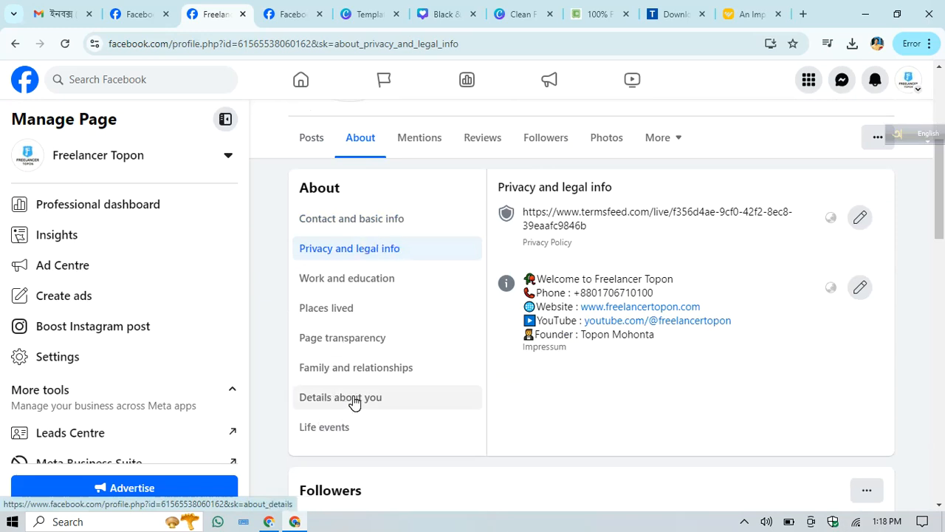
Step: Open the Page's Work and education details and decline sharing the saved workplace on News Feed
{"action": "left_click", "coordinate": [421, 279]}
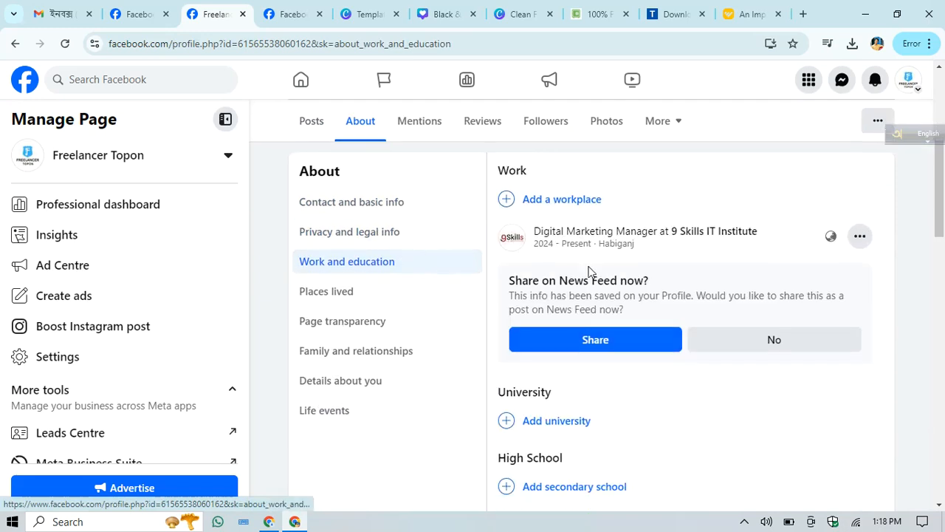
{"action": "scroll", "coordinate": [686, 285], "scroll_direction": "down", "scroll_amount": 1}
{"action": "left_click", "coordinate": [780, 292]}
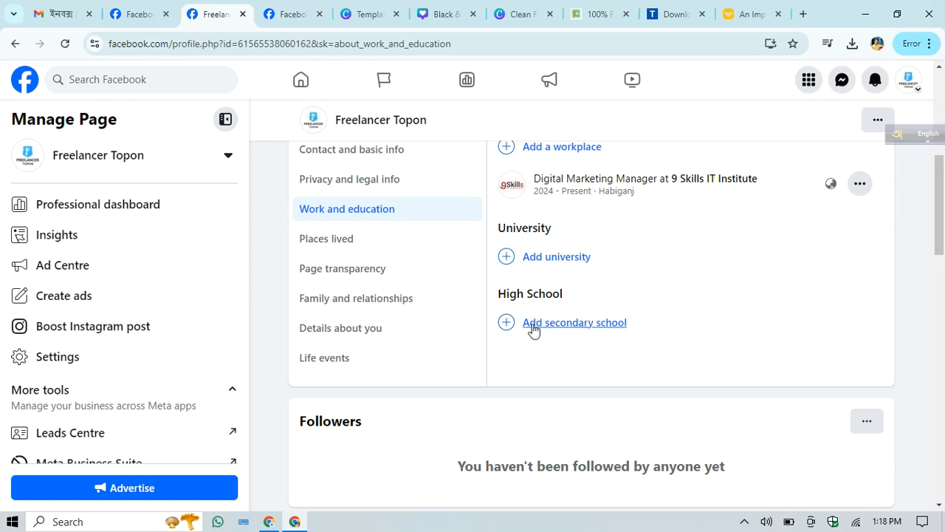
Step: Fill in About You under Details about you with the Page's intro text
{"action": "left_click", "coordinate": [354, 332]}
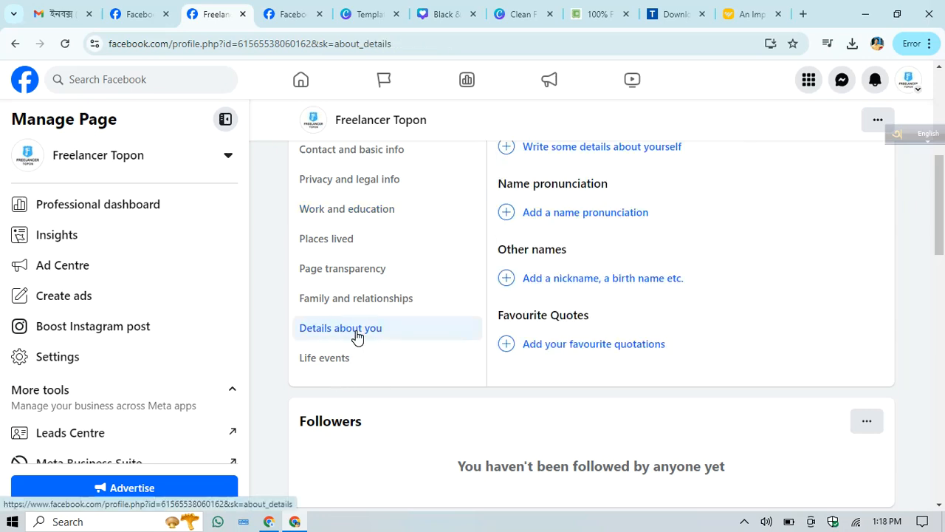
{"action": "scroll", "coordinate": [582, 235], "scroll_direction": "up", "scroll_amount": 2}
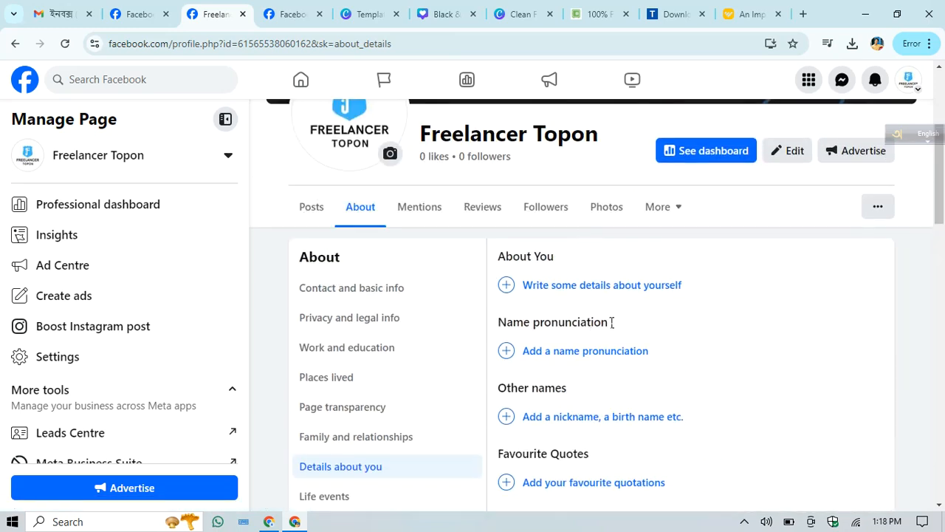
{"action": "left_click", "coordinate": [515, 286]}
{"action": "left_click", "coordinate": [590, 299]}
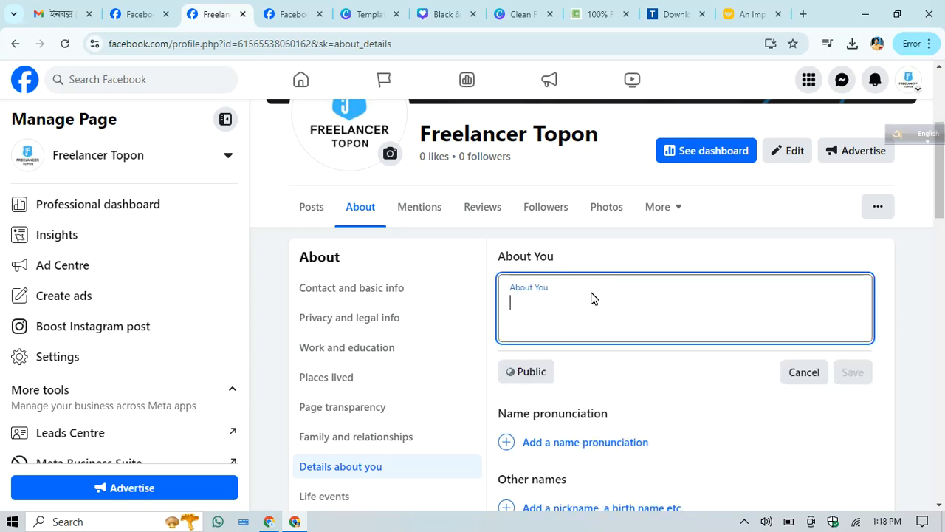
{"action": "left_click", "coordinate": [288, 14]}
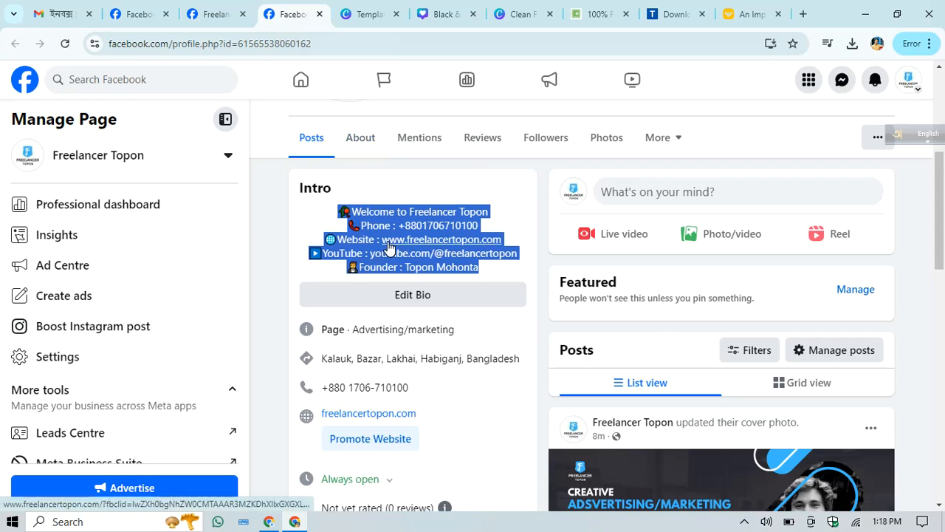
{"action": "left_click", "coordinate": [217, 3]}
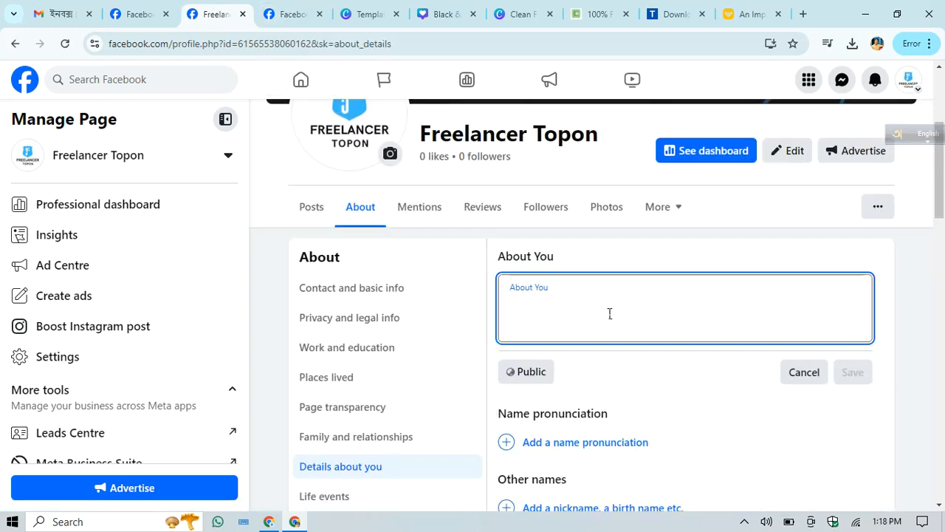
{"action": "key", "text": "ctrl+v"}
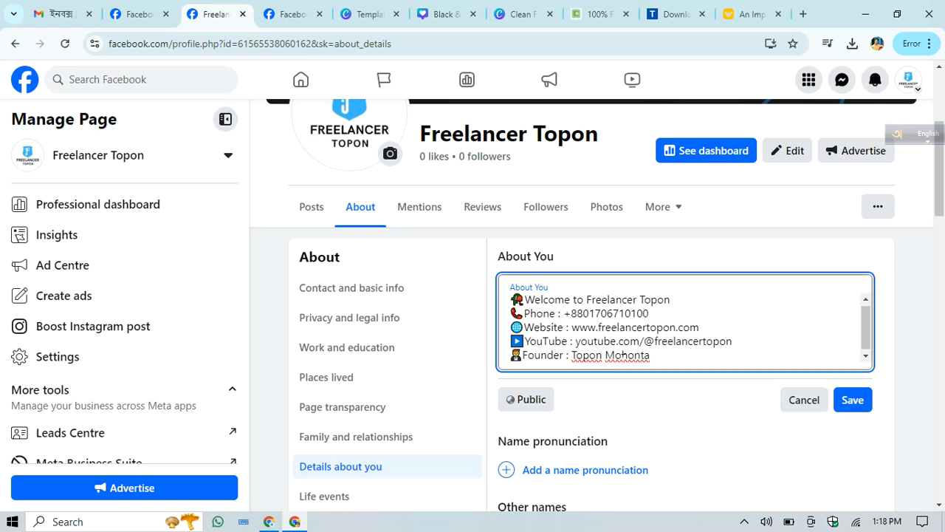
Step: Add another name of type Nickname, reading "Advertising & Marketing"
{"action": "scroll", "coordinate": [586, 390], "scroll_direction": "down", "scroll_amount": 3}
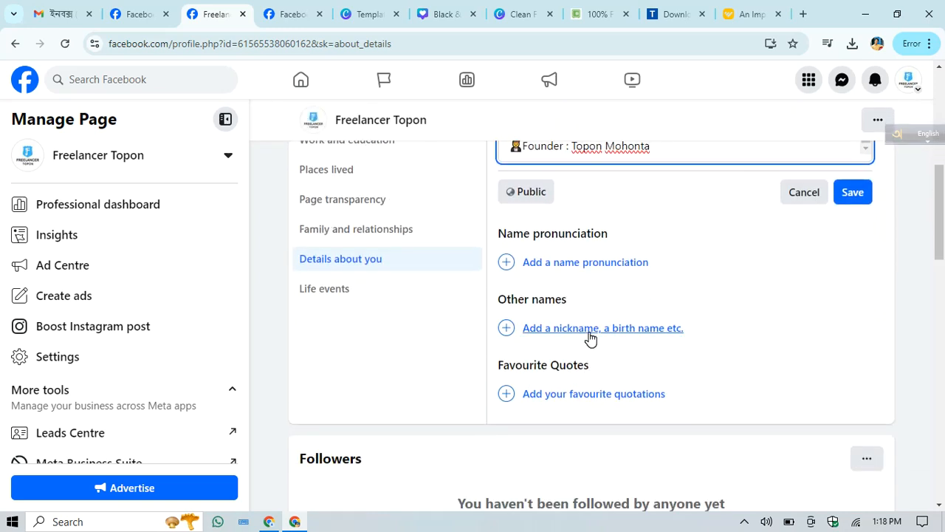
{"action": "left_click", "coordinate": [587, 330]}
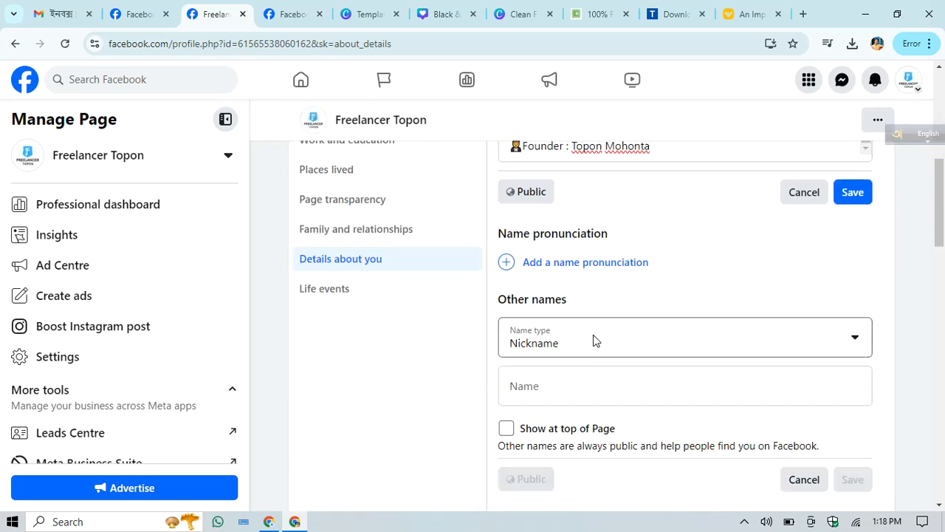
{"action": "left_click", "coordinate": [574, 385]}
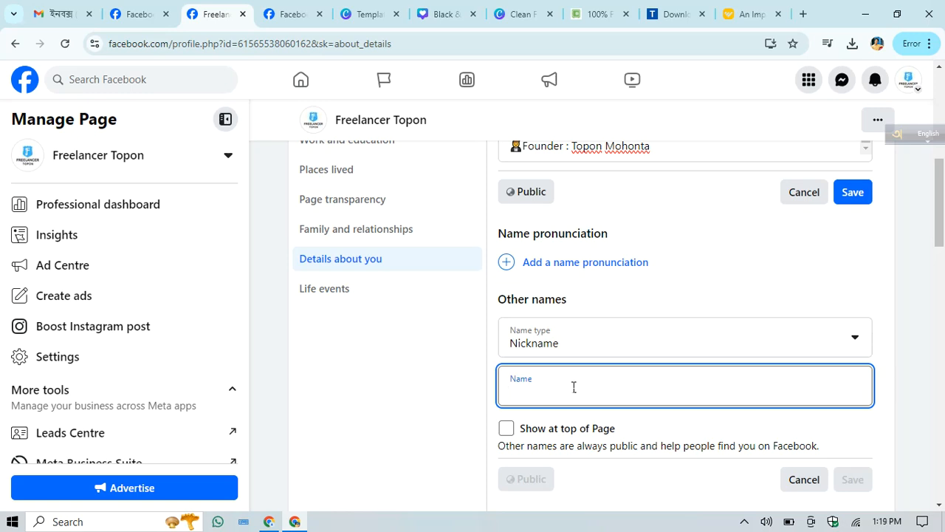
{"action": "type", "text": "Ads"}
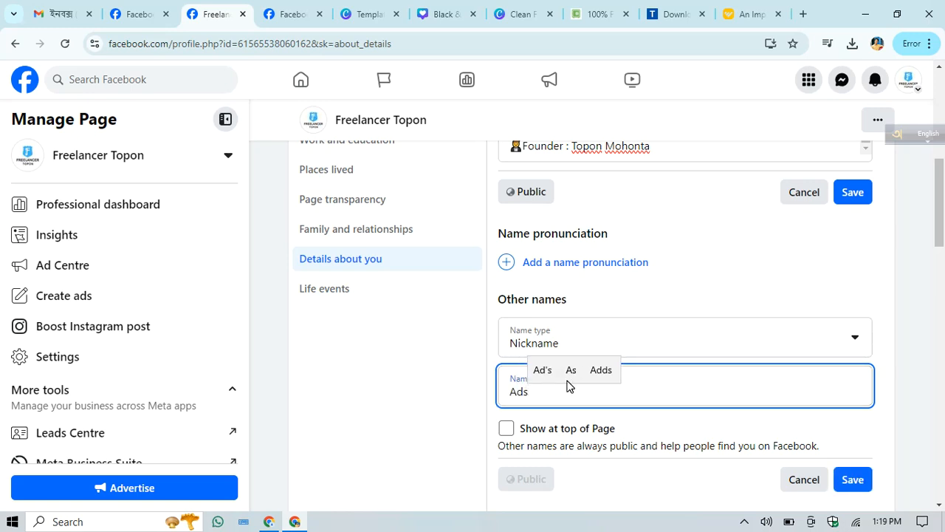
{"action": "type", "text": "verti"}
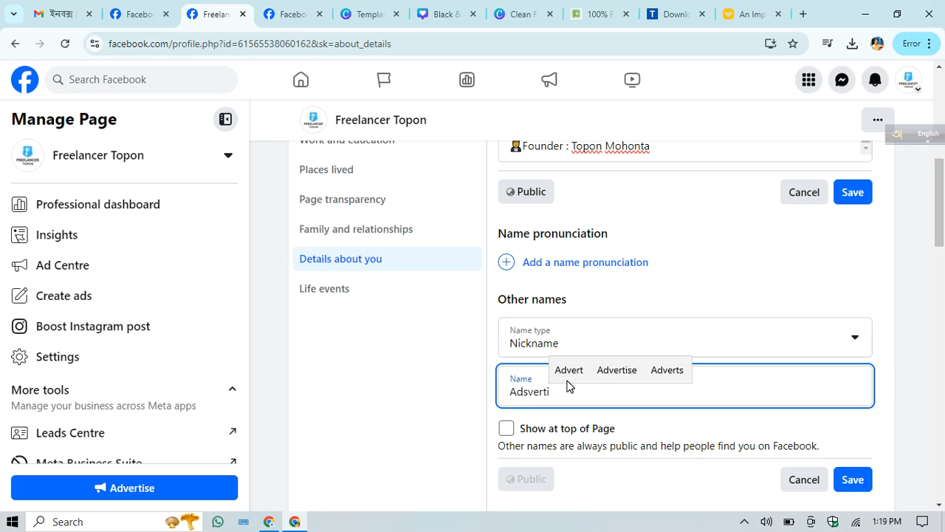
{"action": "type", "text": "si"}
{"action": "left_click", "coordinate": [567, 382]}
{"action": "left_click", "coordinate": [600, 374]}
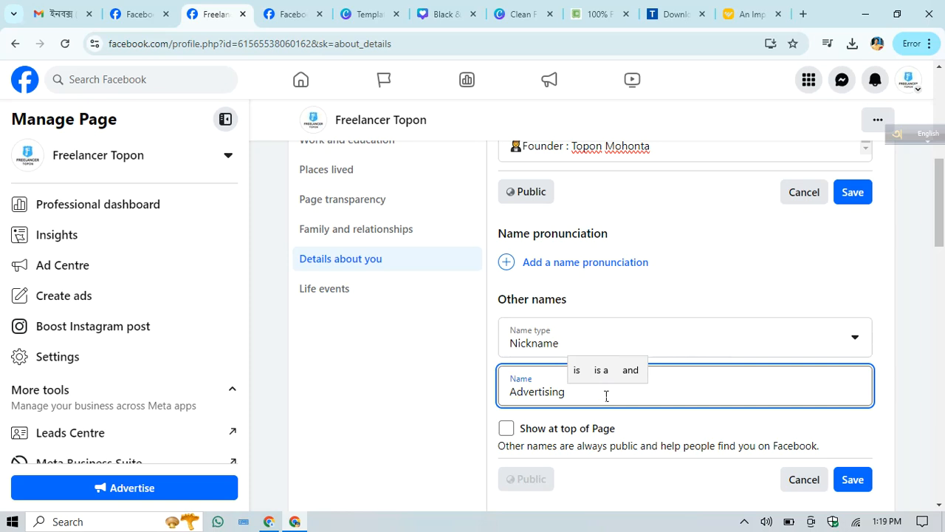
{"action": "type", "text": "&"}
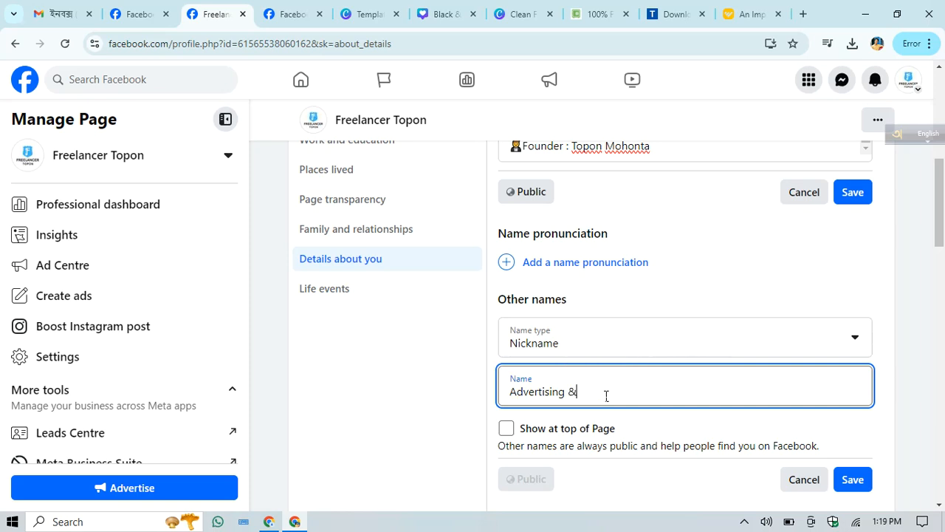
{"action": "type", "text": " Marke"}
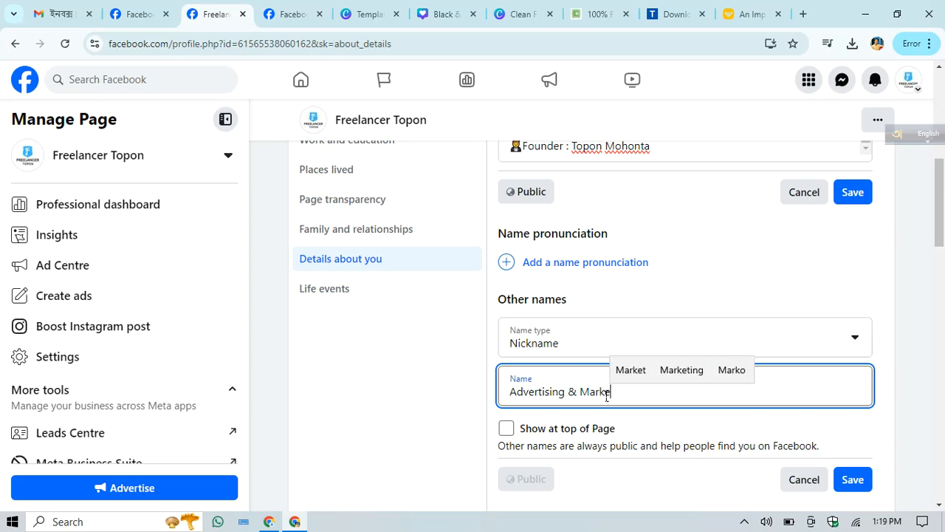
{"action": "type", "text": "ting"}
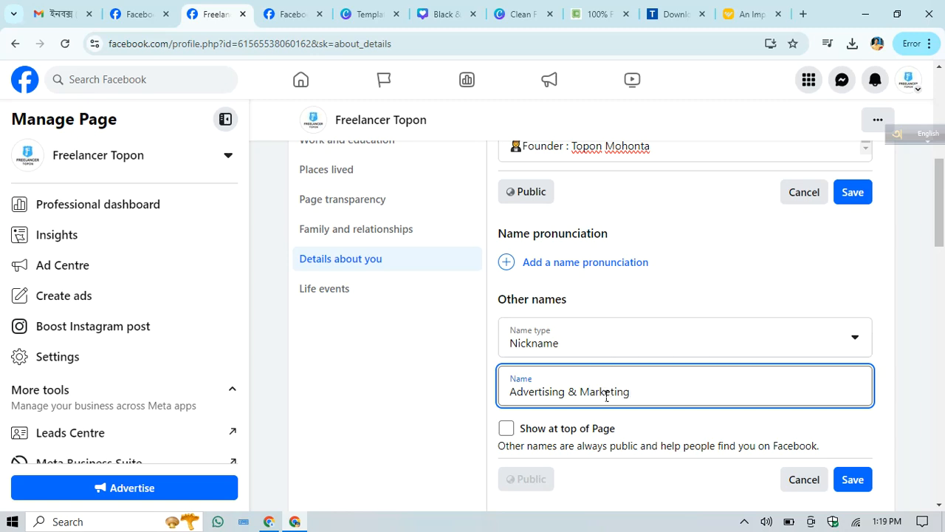
Step: Set the nickname to show at the top of the Page and try to save it
{"action": "left_click", "coordinate": [507, 429]}
{"action": "scroll", "coordinate": [613, 416], "scroll_direction": "down", "scroll_amount": 1}
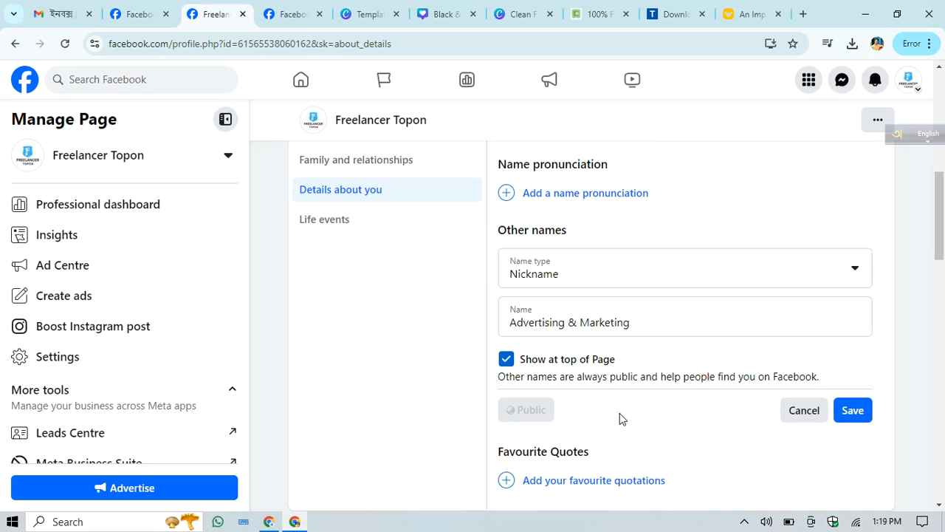
{"action": "left_click", "coordinate": [858, 416]}
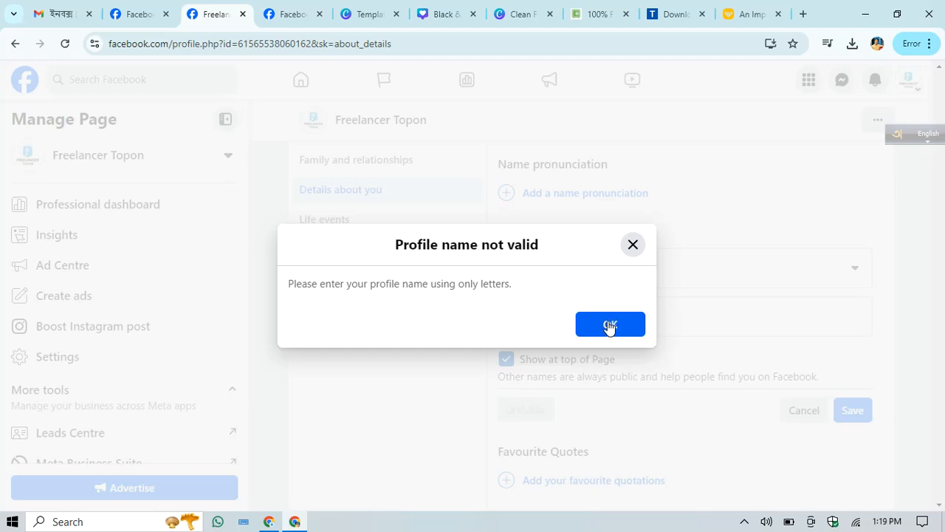
{"action": "left_click", "coordinate": [633, 245]}
Step: Change the name type to Other and try to save the entry again
{"action": "left_click", "coordinate": [629, 274]}
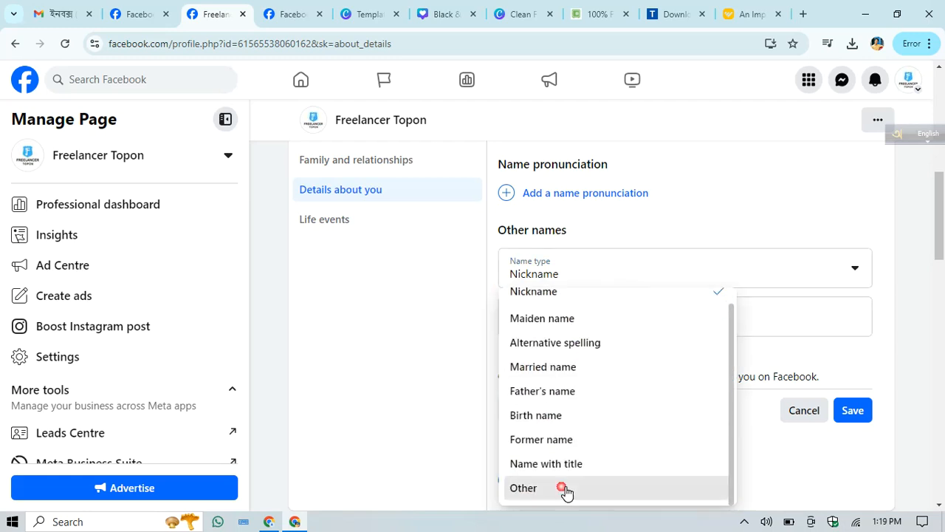
{"action": "left_click", "coordinate": [566, 488]}
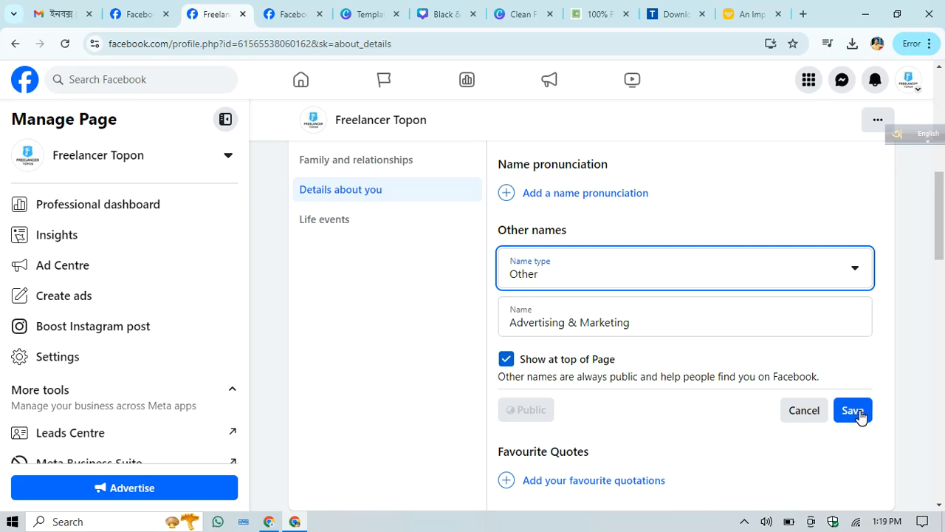
{"action": "left_click", "coordinate": [875, 492]}
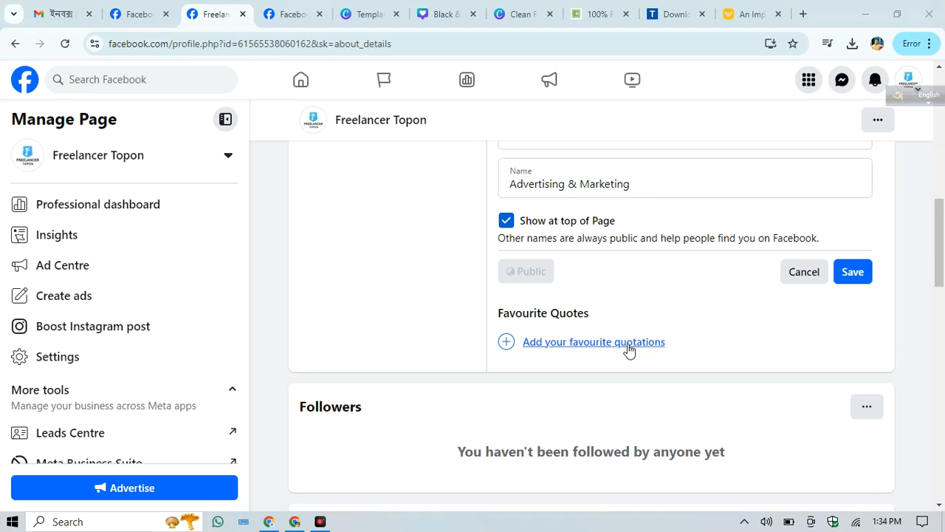
Step: Start a new Favourite Quotes entry in the Page's details
{"action": "scroll", "coordinate": [654, 352], "scroll_direction": "down", "scroll_amount": 1}
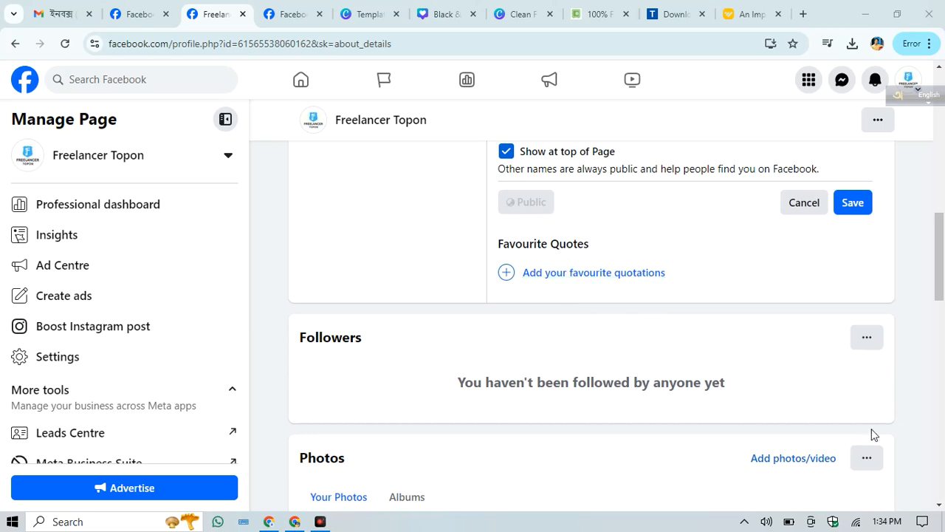
{"action": "left_click", "coordinate": [505, 275]}
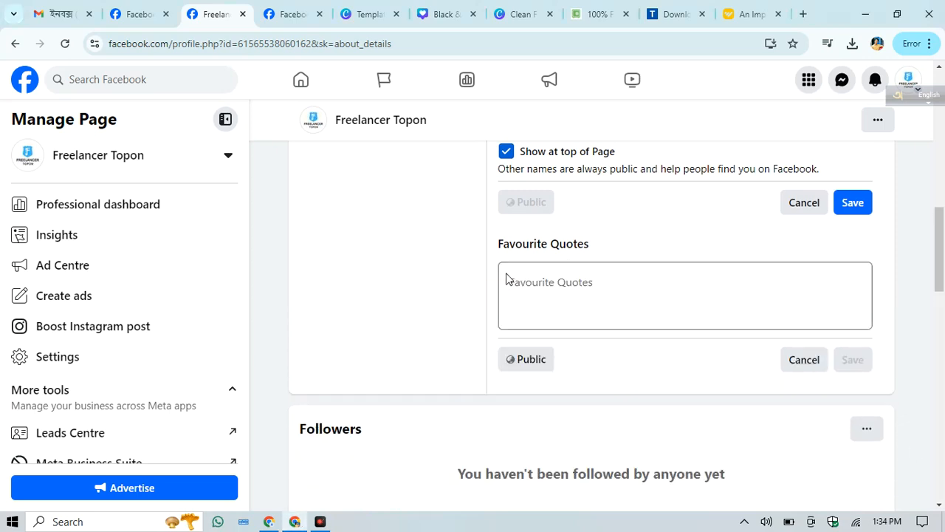
{"action": "scroll", "coordinate": [556, 273], "scroll_direction": "down", "scroll_amount": 1}
{"action": "left_click", "coordinate": [554, 233]}
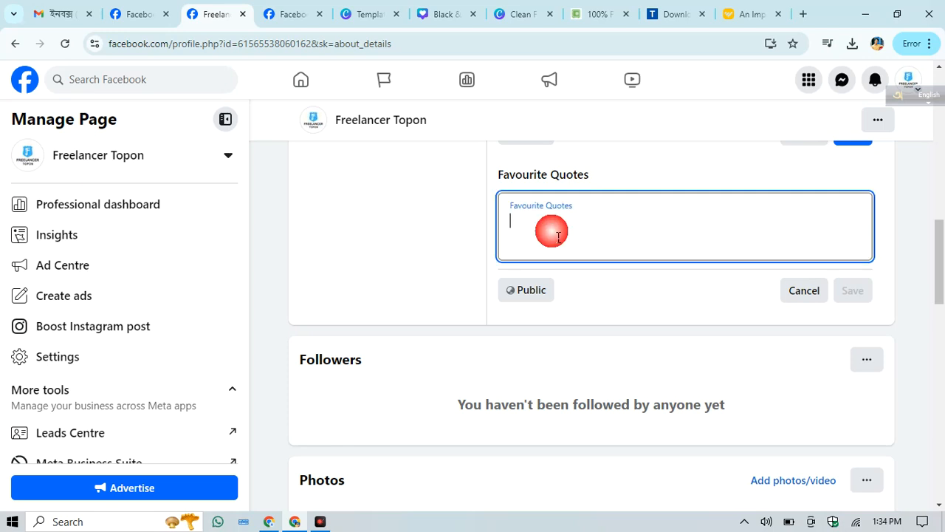
Step: Search Google in a new tab for digital marketing quotes and expand "Know Thyself. Know The Customer. Innovate"
{"action": "left_click", "coordinate": [803, 14]}
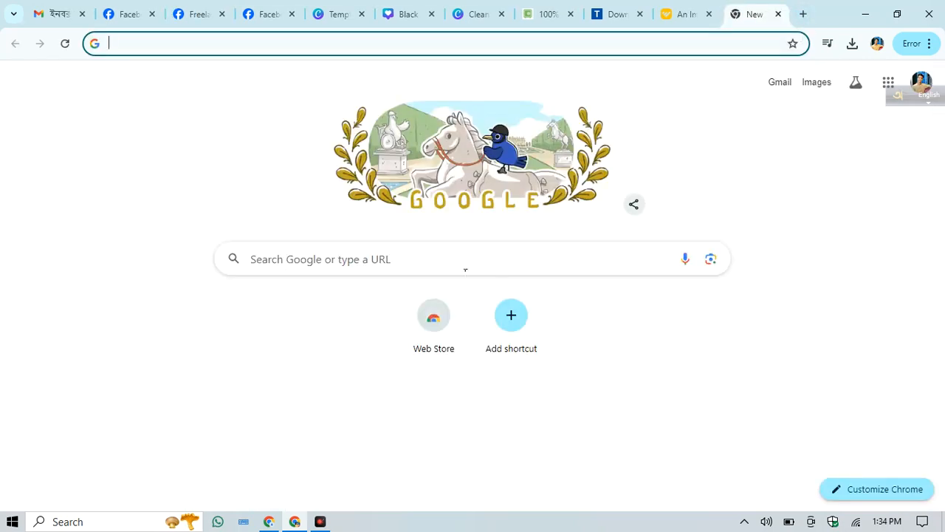
{"action": "left_click", "coordinate": [466, 270]}
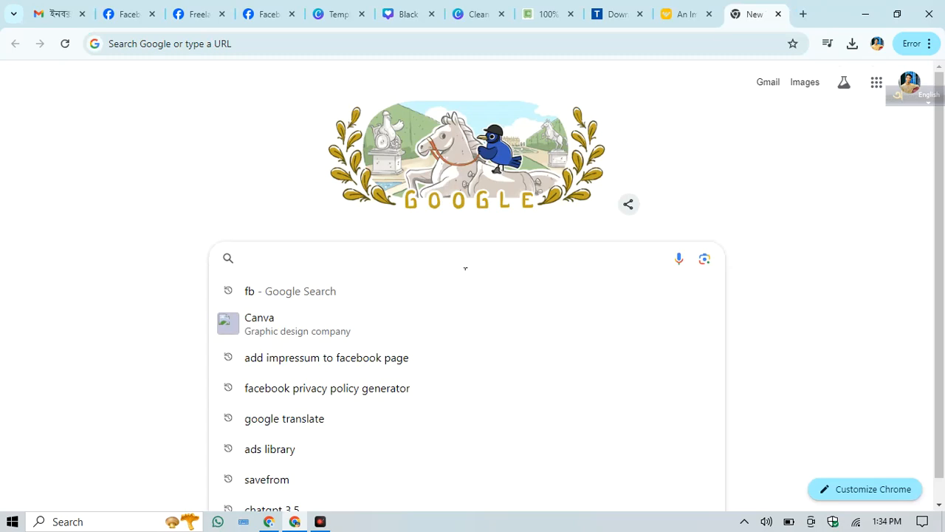
{"action": "type", "text": "D"}
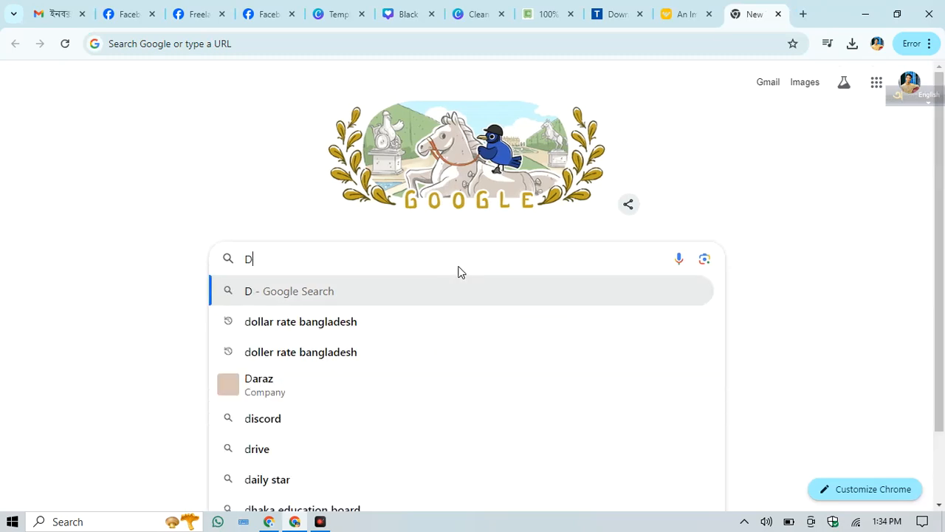
{"action": "type", "text": "igiT"}
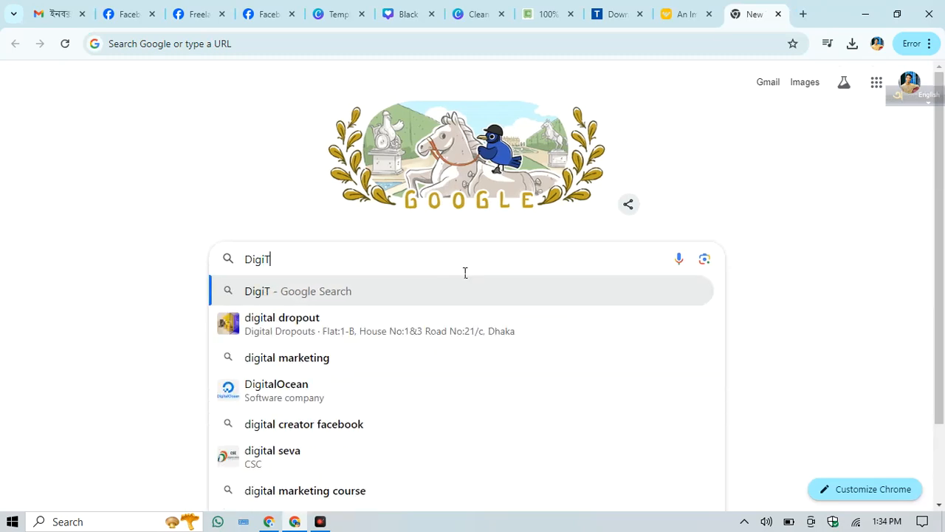
{"action": "type", "text": "tal Mar"}
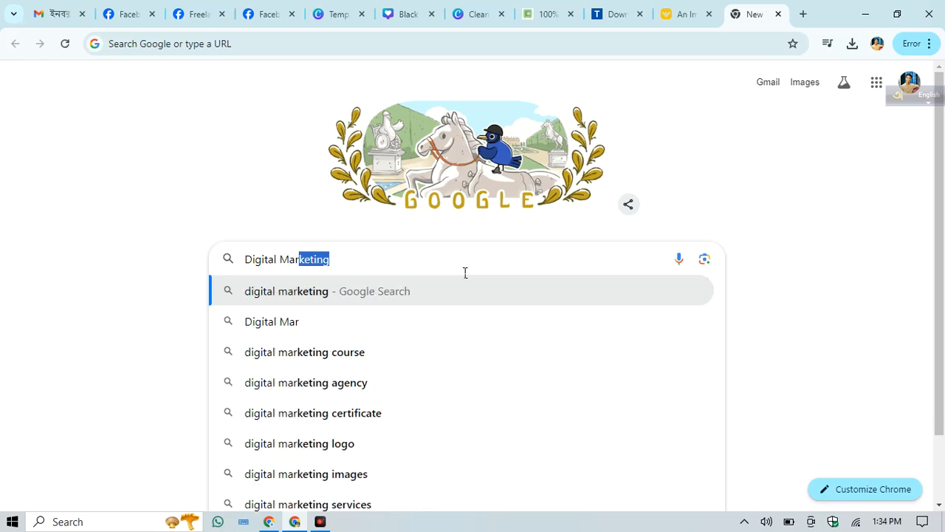
{"action": "type", "text": "keti"}
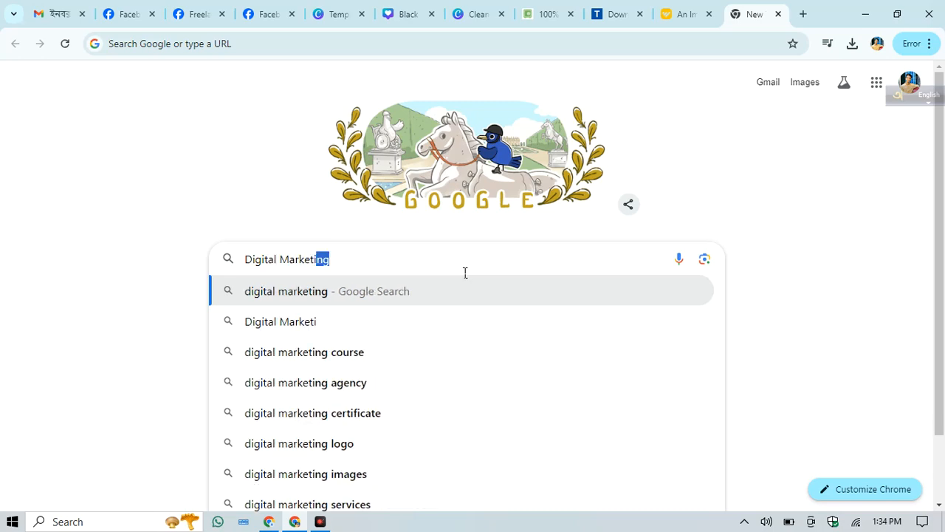
{"action": "type", "text": "ng q"}
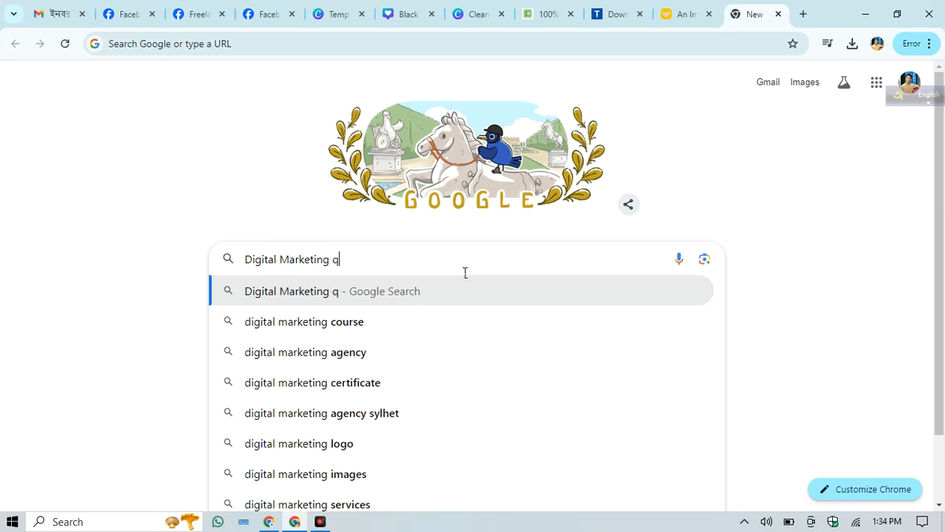
{"action": "type", "text": "u"}
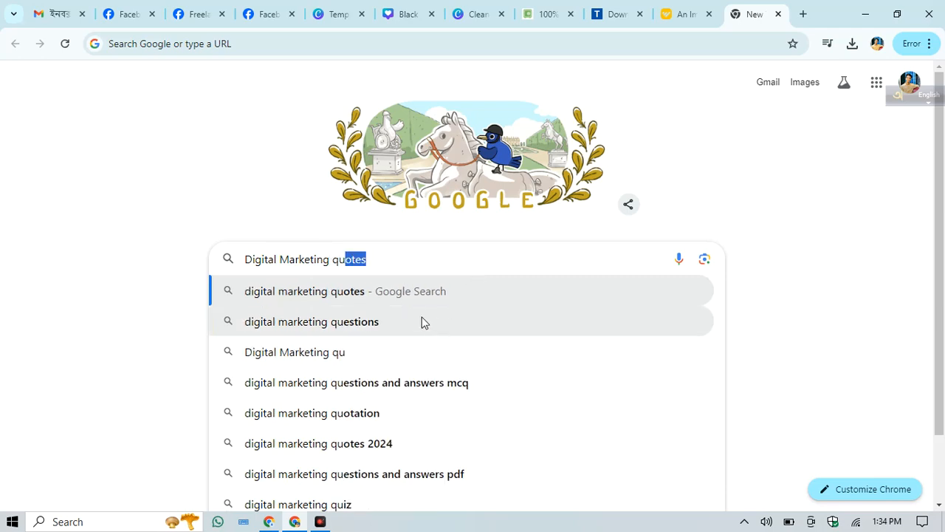
{"action": "left_click", "coordinate": [362, 293]}
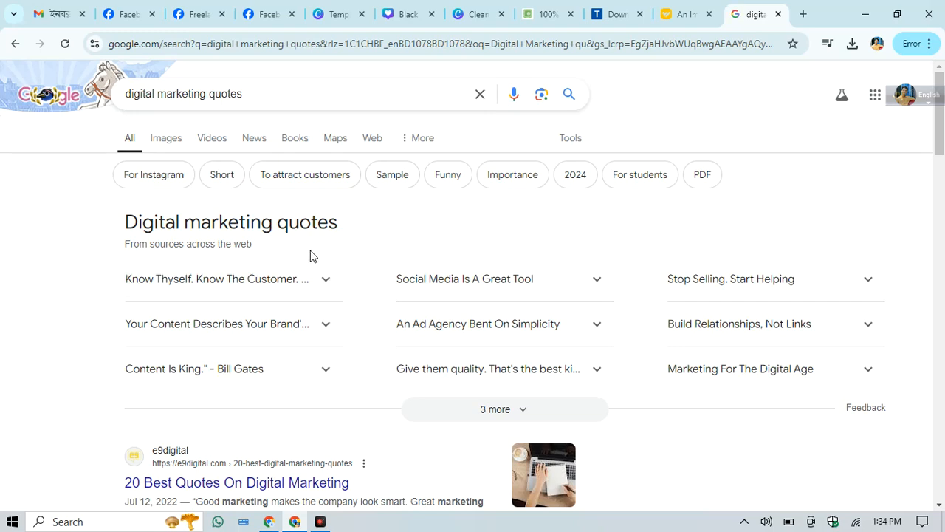
{"action": "left_click", "coordinate": [331, 288]}
{"action": "scroll", "coordinate": [330, 287], "scroll_direction": "down", "scroll_amount": 2}
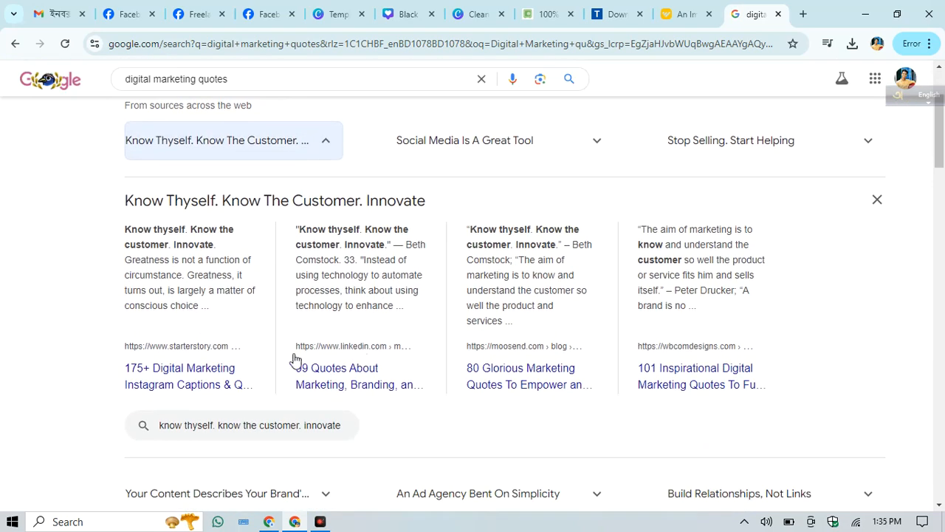
Step: Expand the "Content Is King" Bill Gates result among the digital marketing quotes and copy the quote text through "to a purchase"
{"action": "scroll", "coordinate": [415, 280], "scroll_direction": "down", "scroll_amount": 2}
{"action": "scroll", "coordinate": [450, 318], "scroll_direction": "down", "scroll_amount": 2}
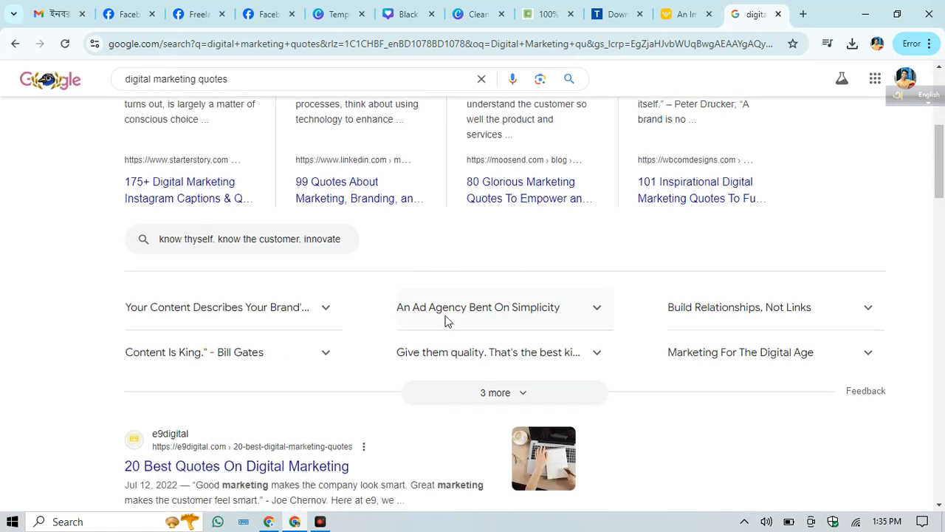
{"action": "left_click", "coordinate": [325, 213]}
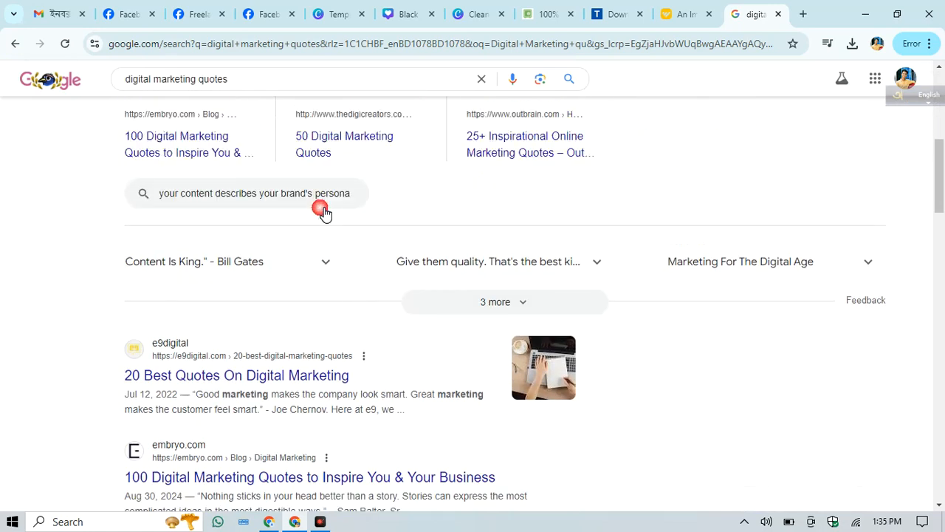
{"action": "left_click", "coordinate": [330, 261]}
{"action": "scroll", "coordinate": [259, 235], "scroll_direction": "up", "scroll_amount": 2}
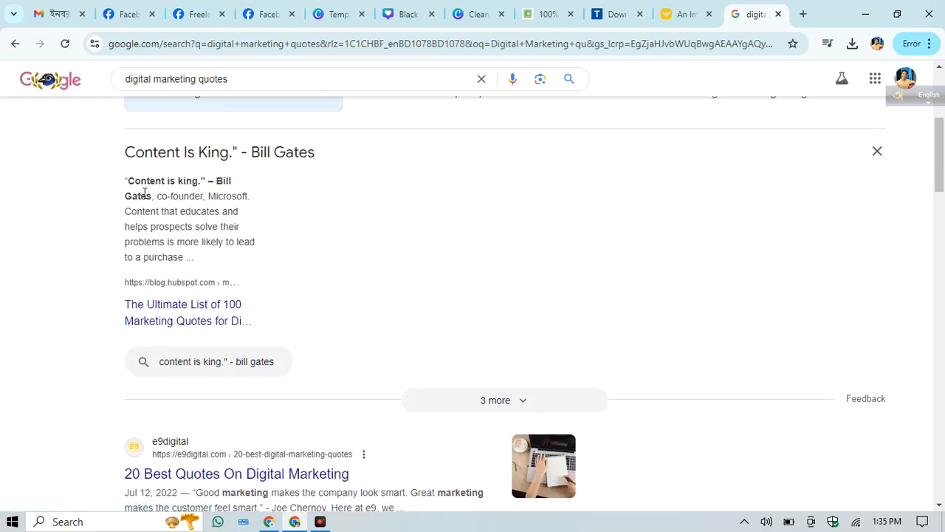
{"action": "left_click_drag", "start_coordinate": [115, 181], "coordinate": [190, 259]}
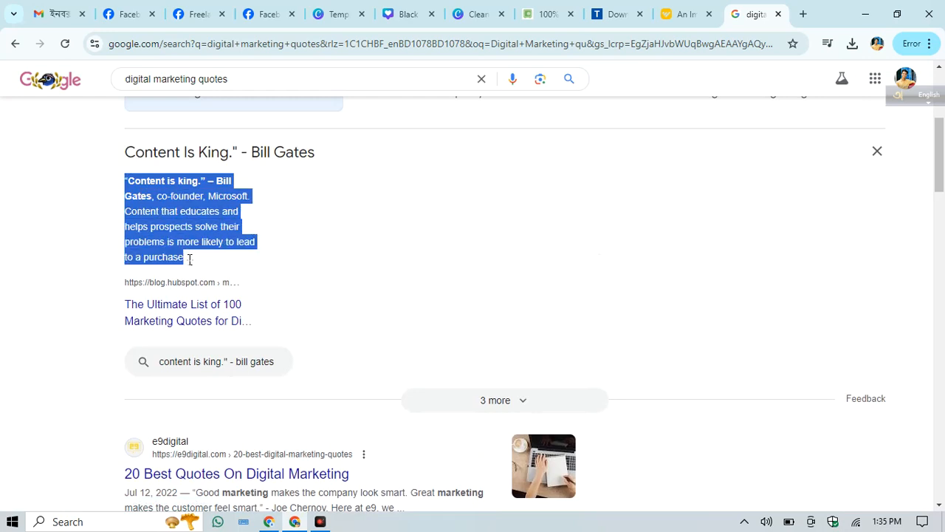
{"action": "right_click", "coordinate": [172, 243]}
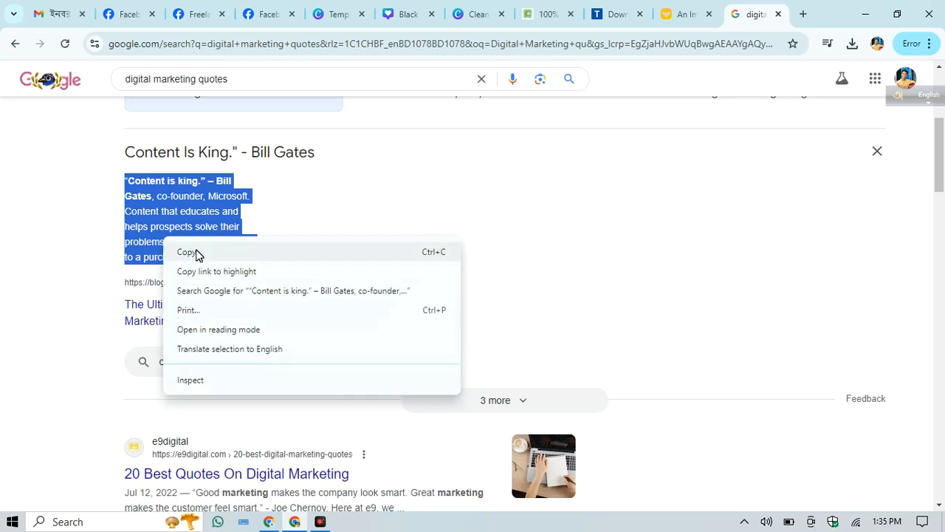
{"action": "left_click", "coordinate": [196, 252]}
Step: Return to the Page's details and save the copied "Content is king" quote as the Favourite Quotes entry
{"action": "left_click", "coordinate": [272, 14]}
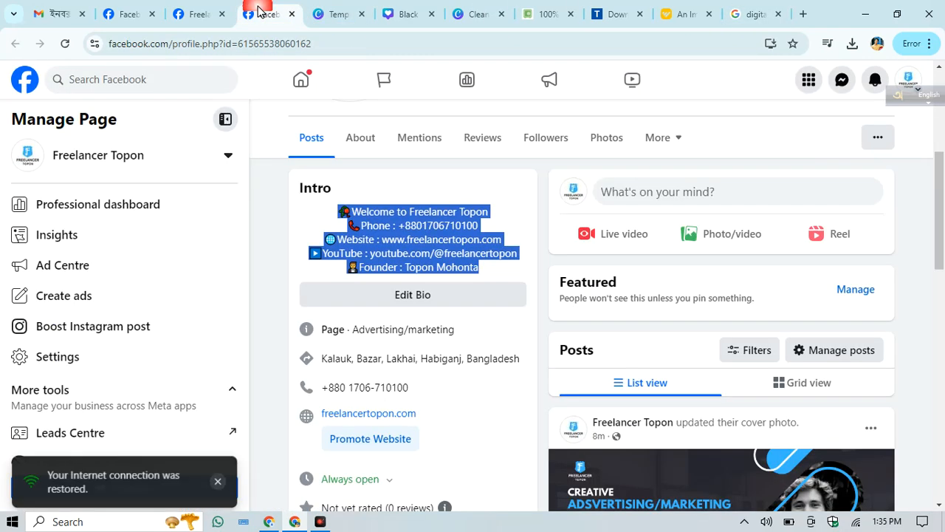
{"action": "left_click", "coordinate": [198, 14]}
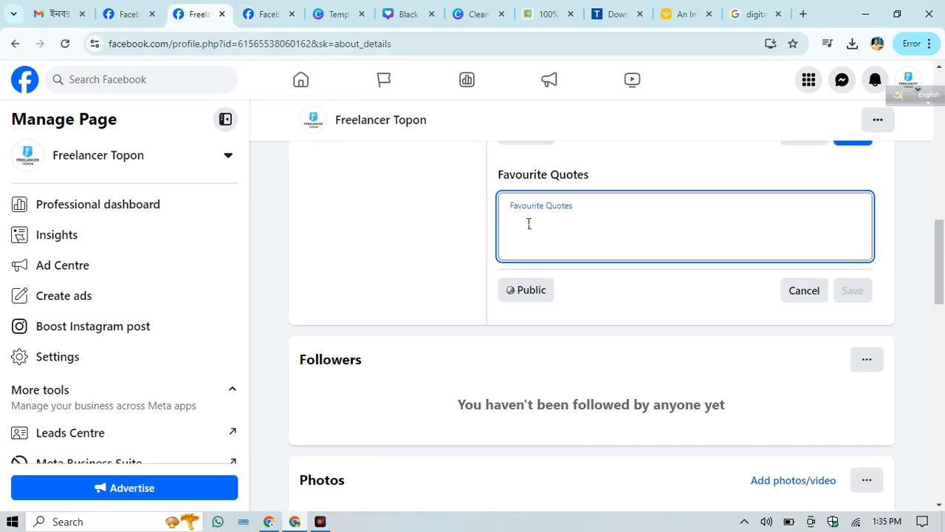
{"action": "key", "text": "ctrl+v"}
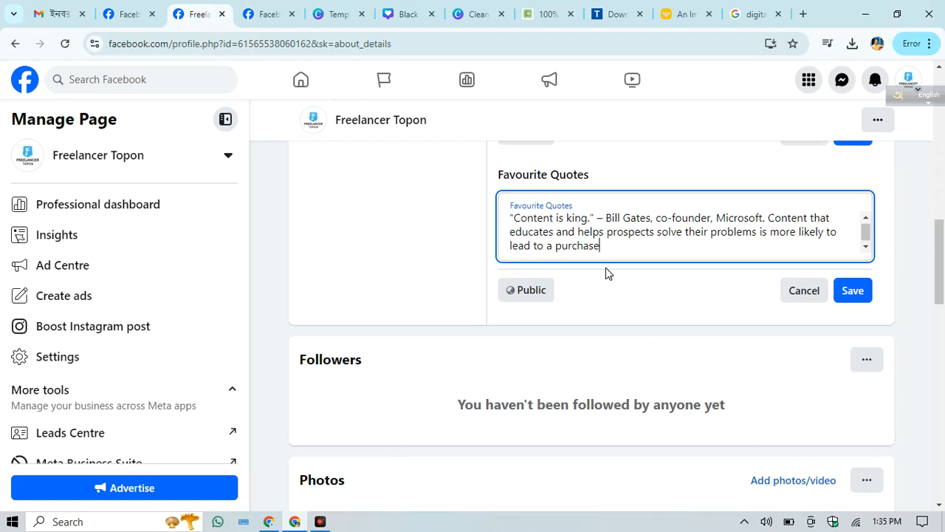
{"action": "left_click", "coordinate": [854, 289]}
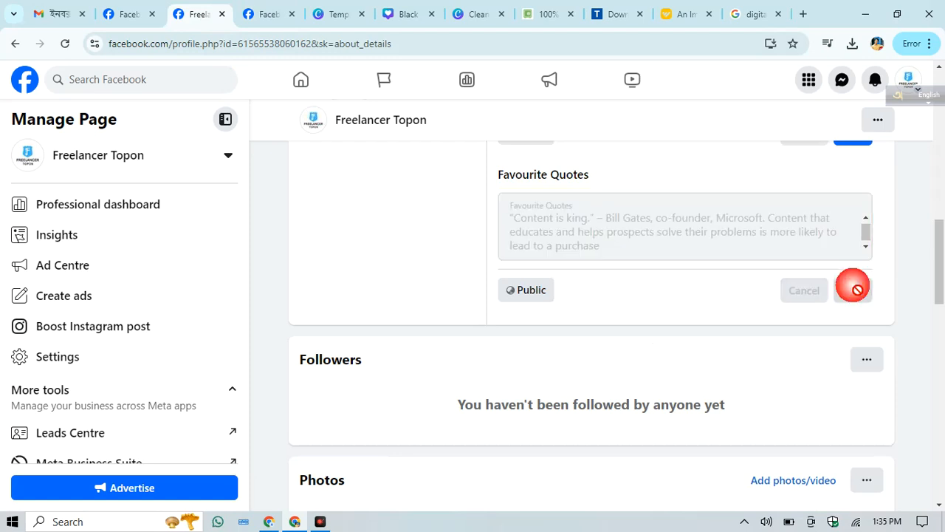
{"action": "scroll", "coordinate": [672, 290], "scroll_direction": "up", "scroll_amount": 2}
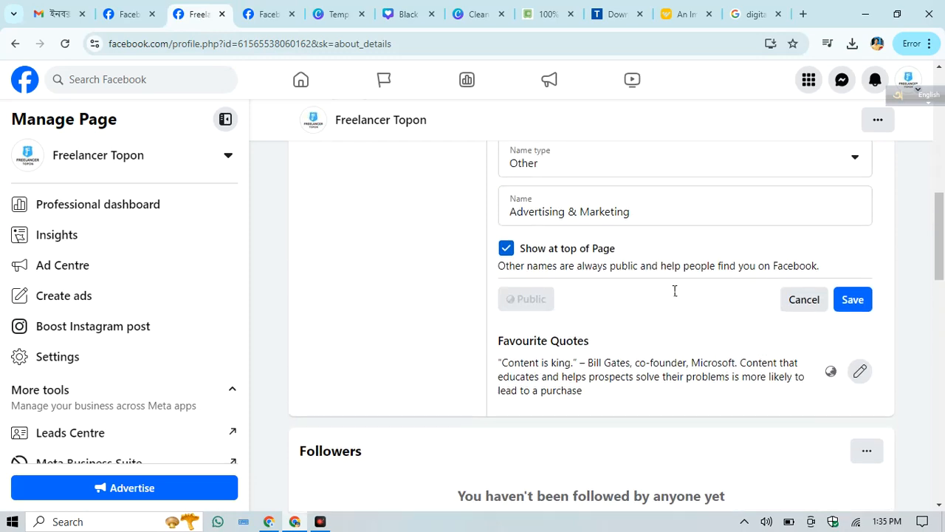
{"action": "scroll", "coordinate": [674, 290], "scroll_direction": "up", "scroll_amount": 5}
{"action": "scroll", "coordinate": [659, 291], "scroll_direction": "down", "scroll_amount": 1}
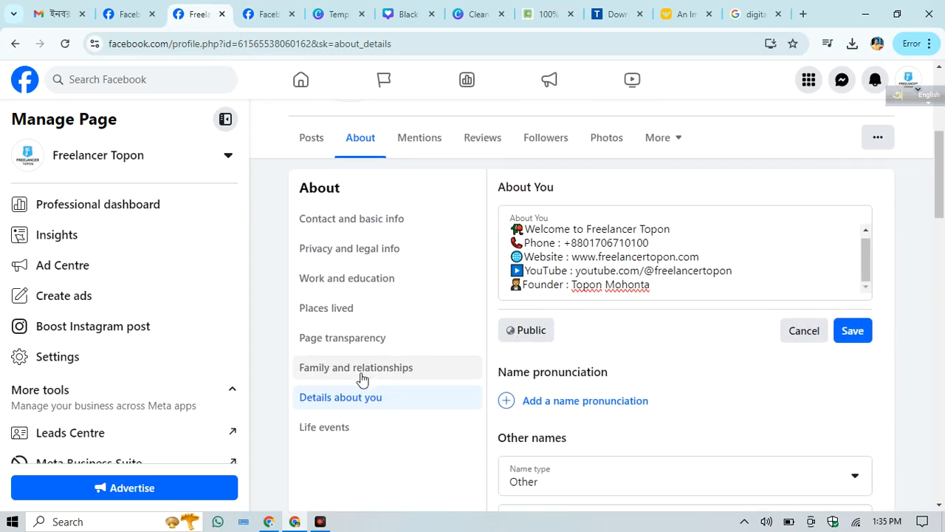
{"action": "left_click", "coordinate": [364, 372]}
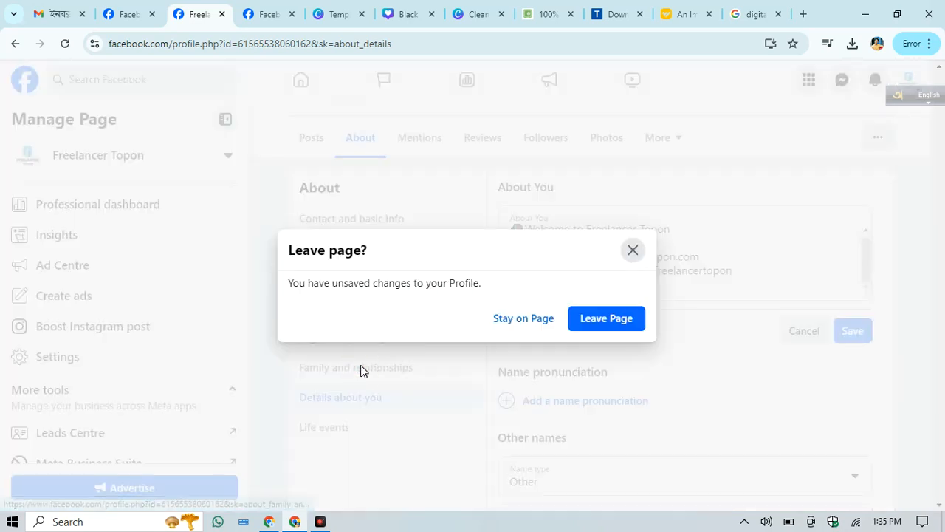
{"action": "left_click", "coordinate": [635, 253]}
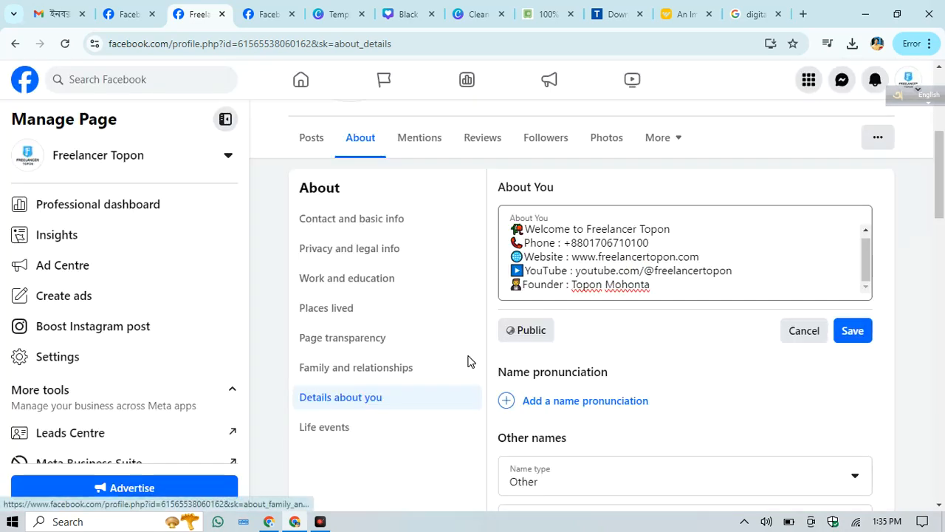
{"action": "left_click", "coordinate": [374, 345]}
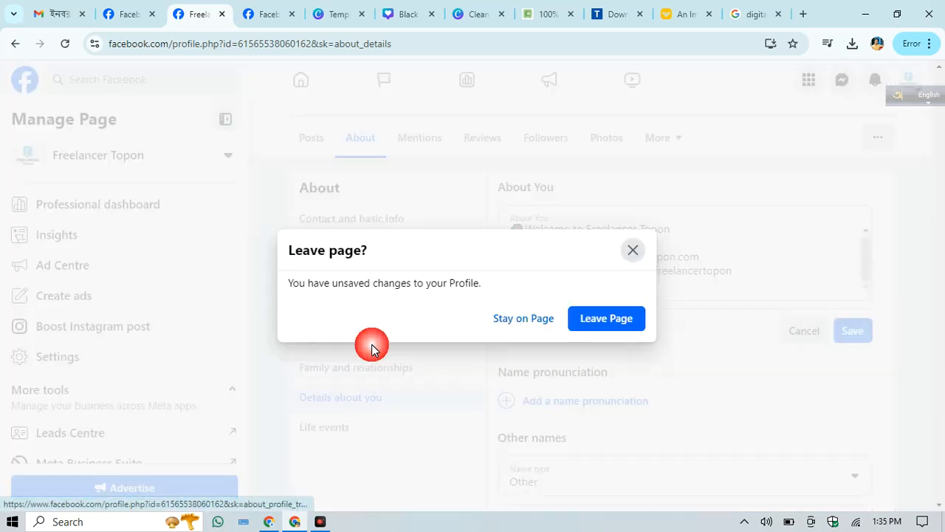
{"action": "left_click", "coordinate": [629, 255]}
{"action": "left_click", "coordinate": [362, 313]}
{"action": "left_click", "coordinate": [535, 322]}
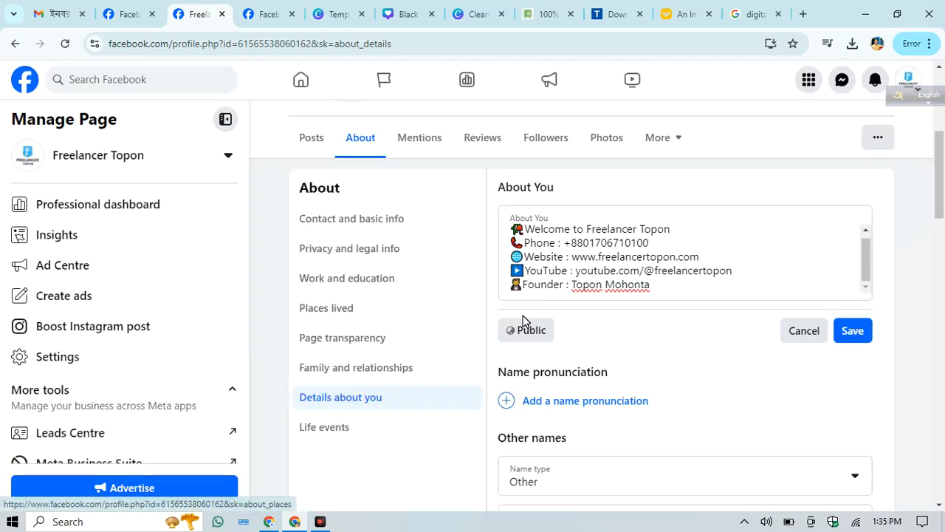
Step: Discard the unsaved profile changes and look through the Family and relationships, Page transparency and Places lived sections
{"action": "left_click", "coordinate": [354, 369]}
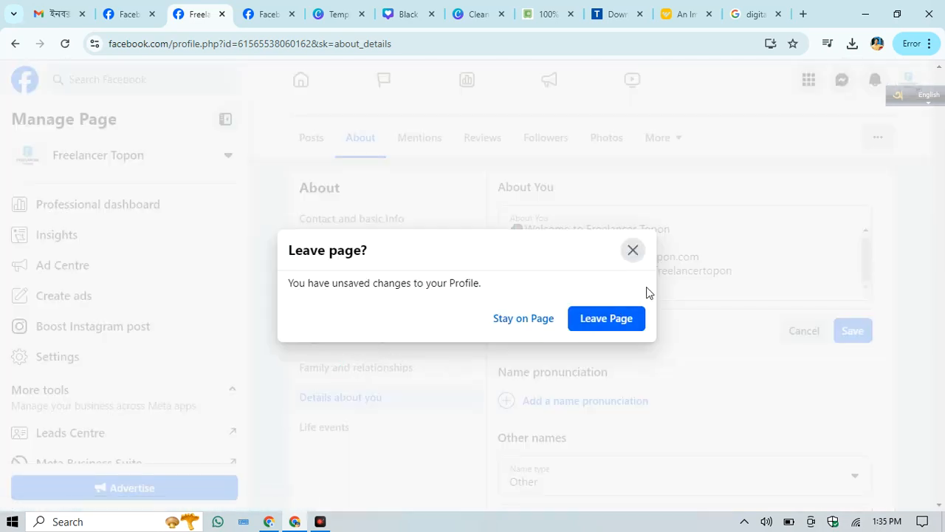
{"action": "left_click", "coordinate": [583, 321]}
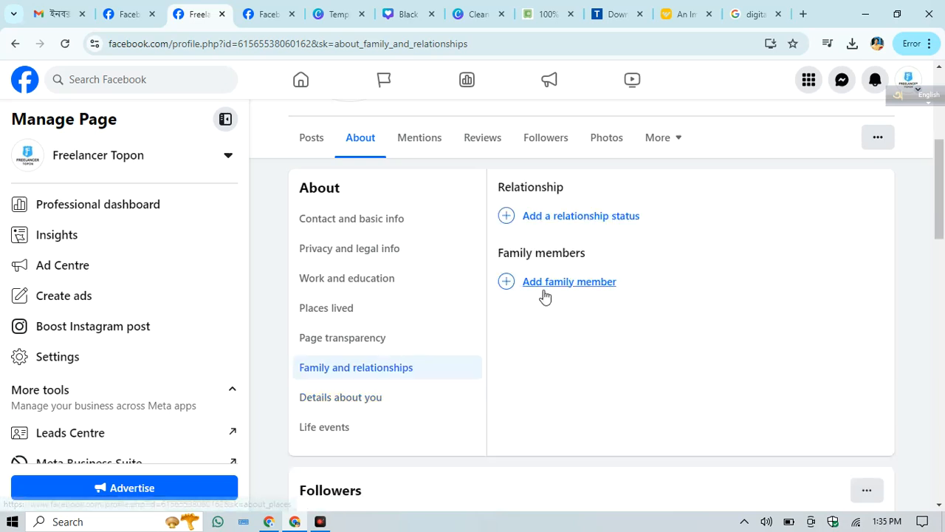
{"action": "left_click", "coordinate": [375, 336]}
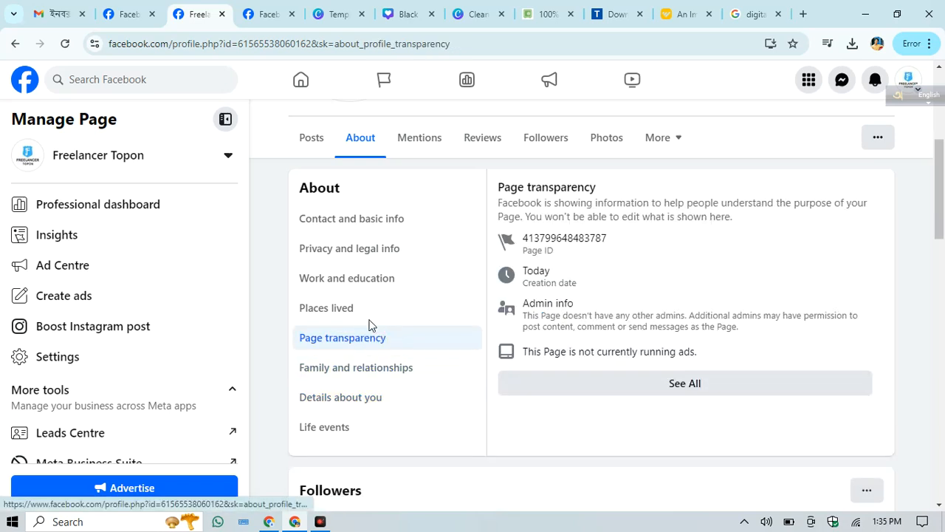
{"action": "left_click", "coordinate": [371, 316]}
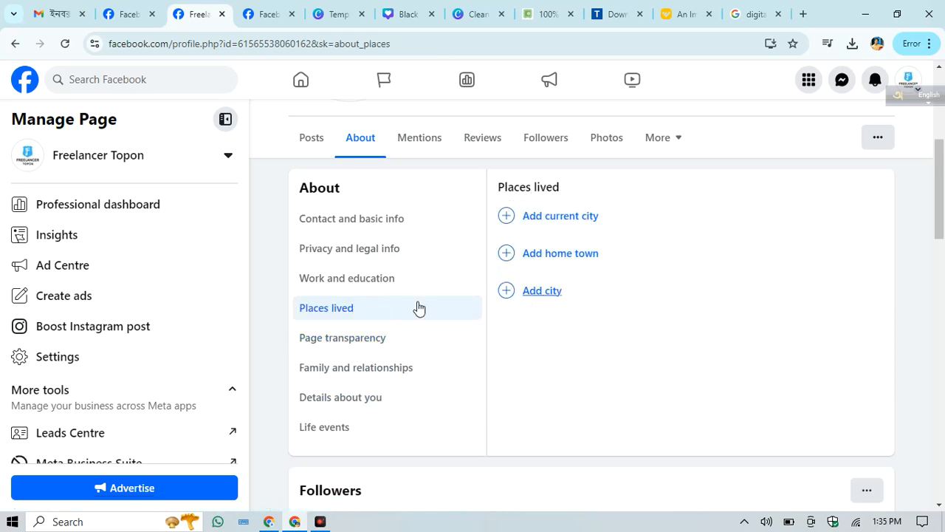
Step: In Work and education, decline sharing the 9 Skills IT Institute job on News Feed, and view Privacy and legal info
{"action": "left_click", "coordinate": [365, 283]}
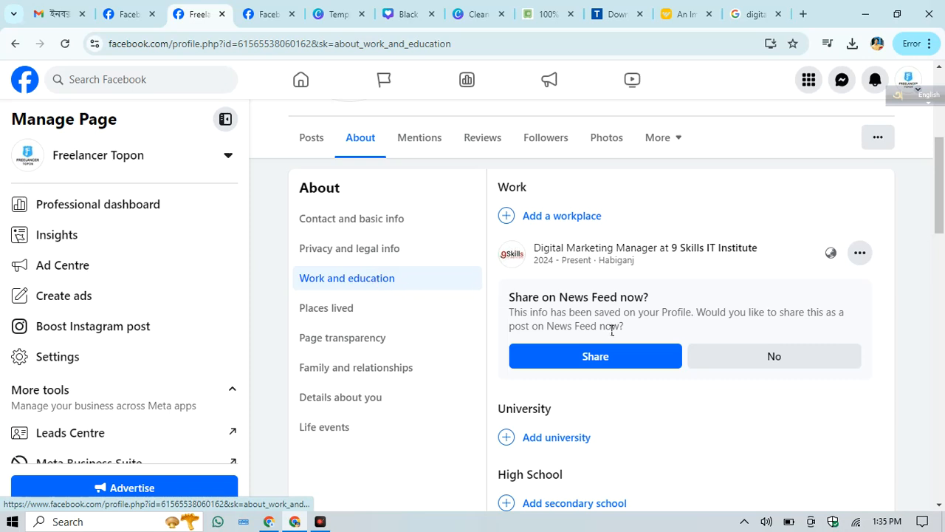
{"action": "left_click", "coordinate": [787, 365]}
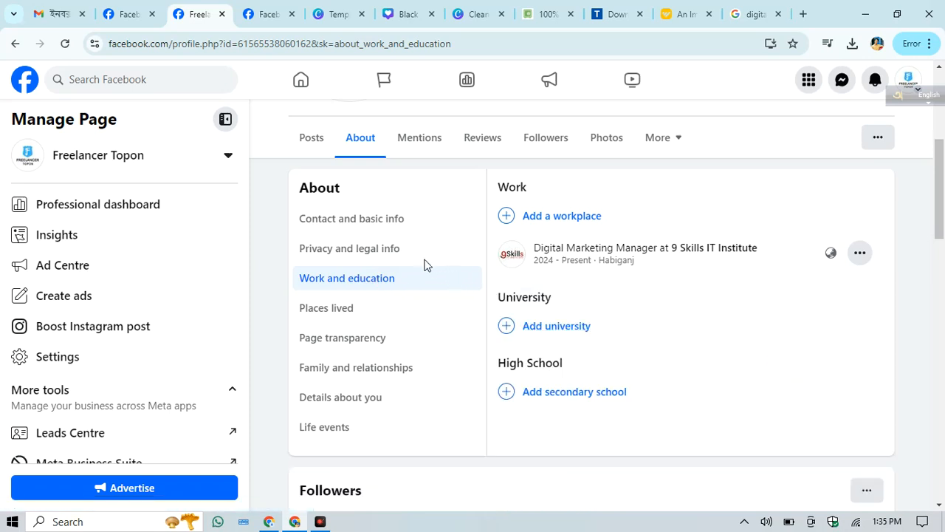
{"action": "left_click", "coordinate": [411, 250]}
Step: Add the Page's contact email address under Contact and basic info and save it
{"action": "left_click", "coordinate": [423, 222]}
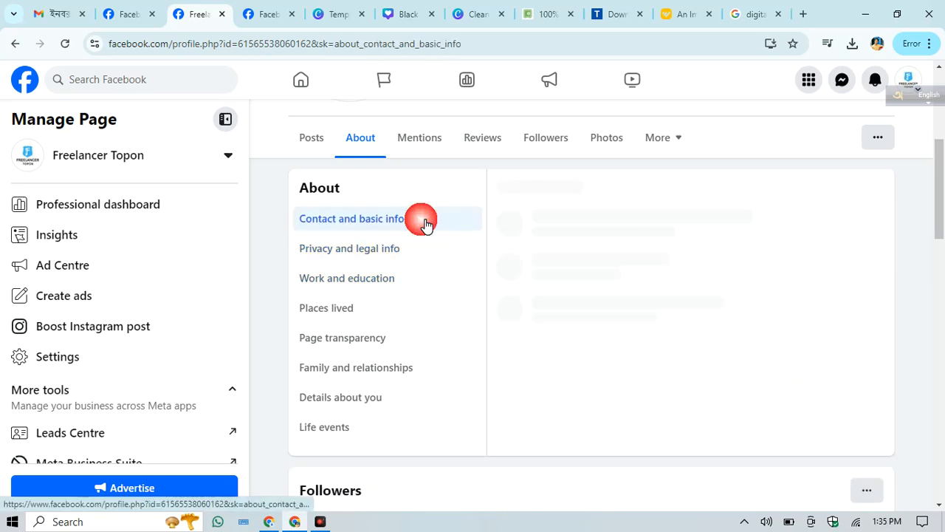
{"action": "scroll", "coordinate": [597, 268], "scroll_direction": "down", "scroll_amount": 1}
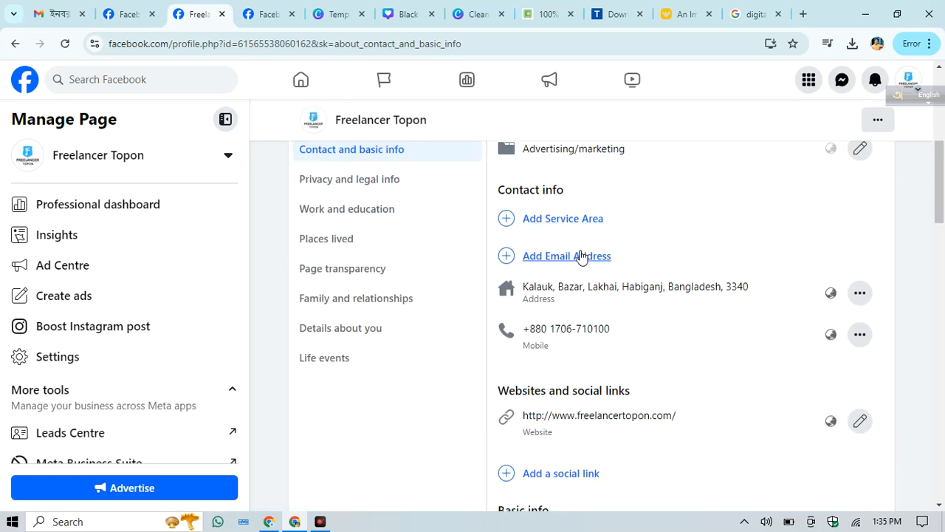
{"action": "left_click", "coordinate": [577, 255]}
{"action": "left_click", "coordinate": [582, 269]}
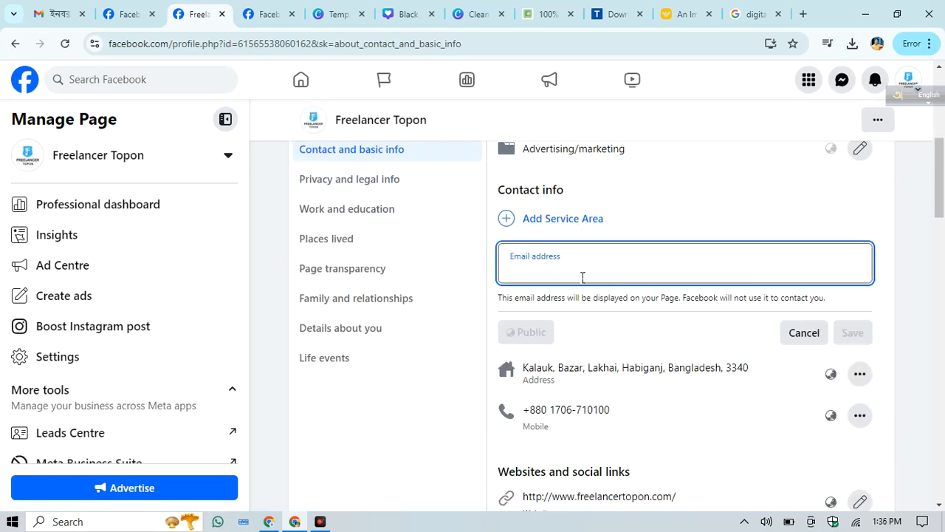
{"action": "type", "text": "mo"}
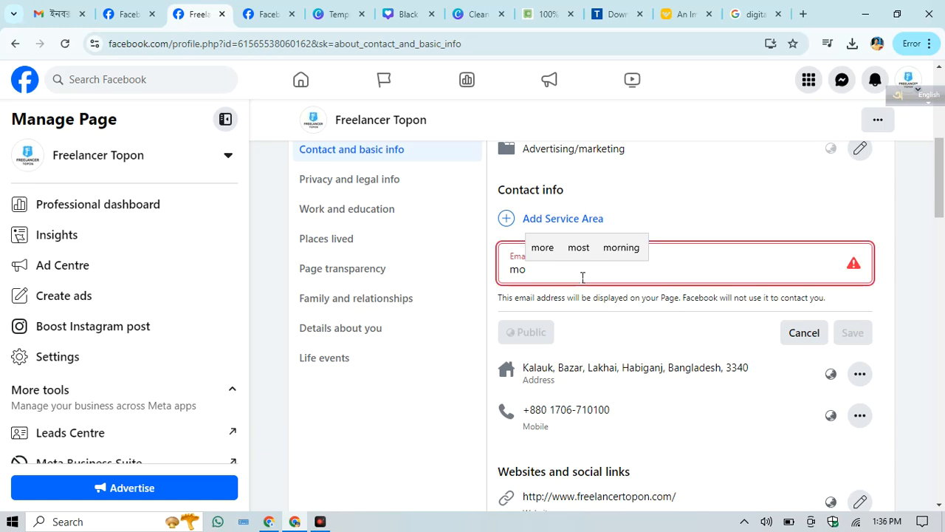
{"action": "key", "text": "BackSpace"}
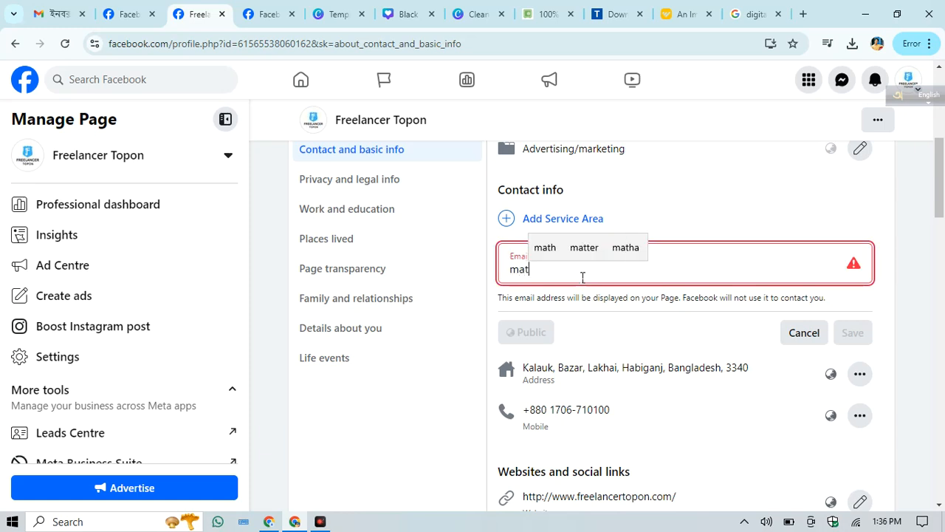
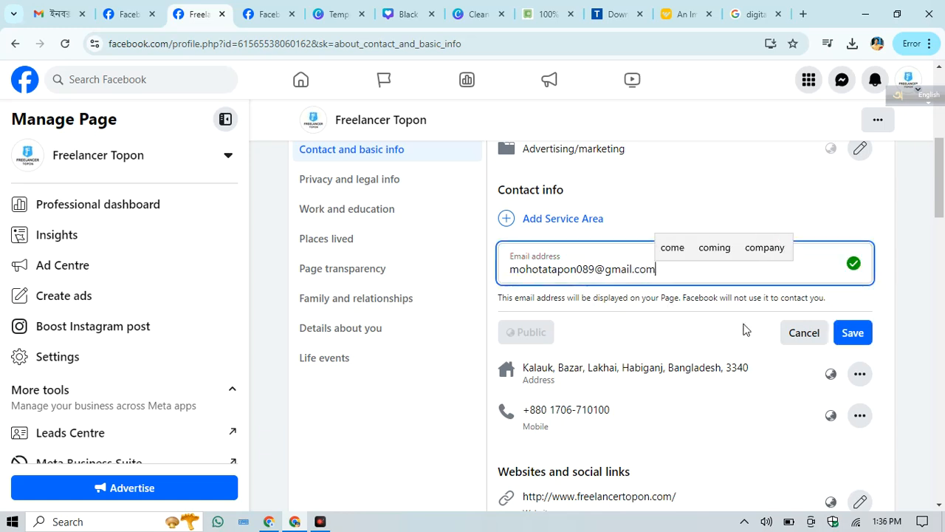
{"action": "left_click", "coordinate": [859, 333]}
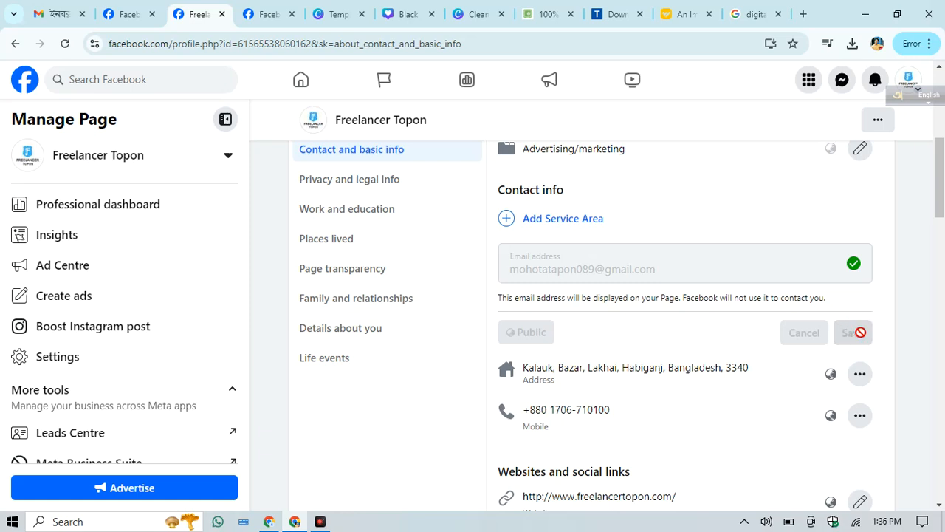
Step: Review the Page's categories and contact details in the Contact and basic info section
{"action": "scroll", "coordinate": [812, 331], "scroll_direction": "up", "scroll_amount": 2}
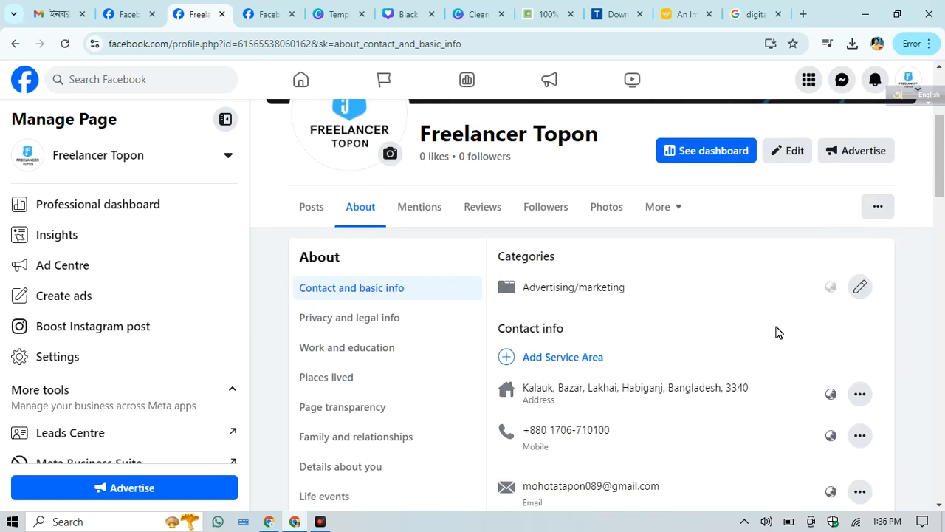
{"action": "scroll", "coordinate": [667, 354], "scroll_direction": "down", "scroll_amount": 1}
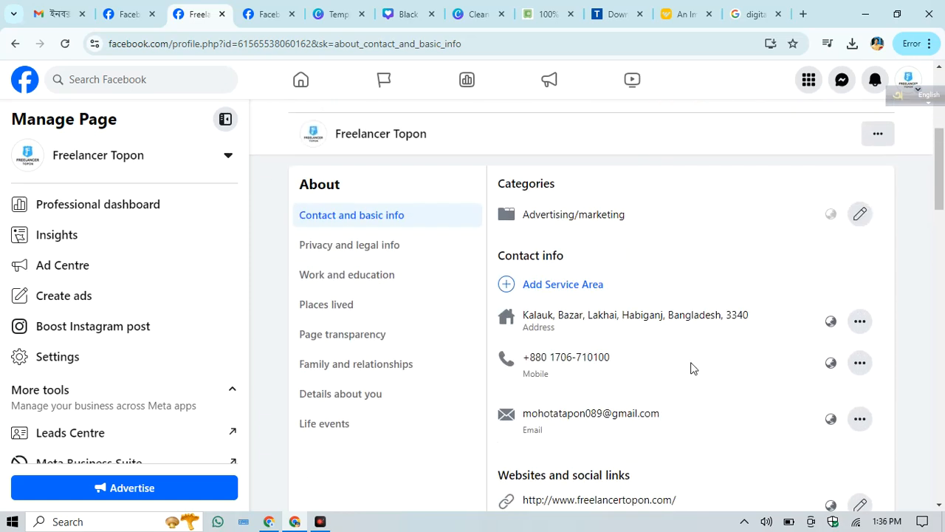
{"action": "scroll", "coordinate": [695, 369], "scroll_direction": "up", "scroll_amount": 1}
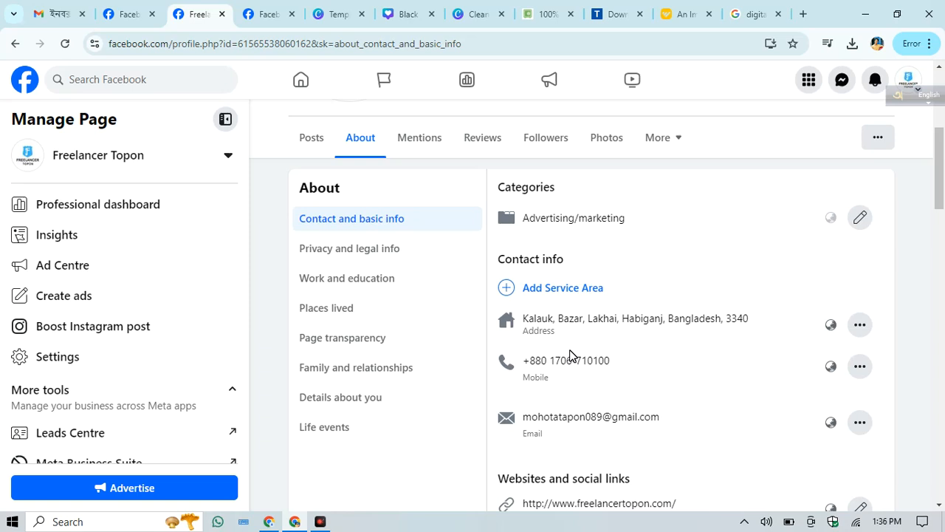
{"action": "scroll", "coordinate": [676, 367], "scroll_direction": "down", "scroll_amount": 2}
{"action": "scroll", "coordinate": [677, 367], "scroll_direction": "up", "scroll_amount": 3}
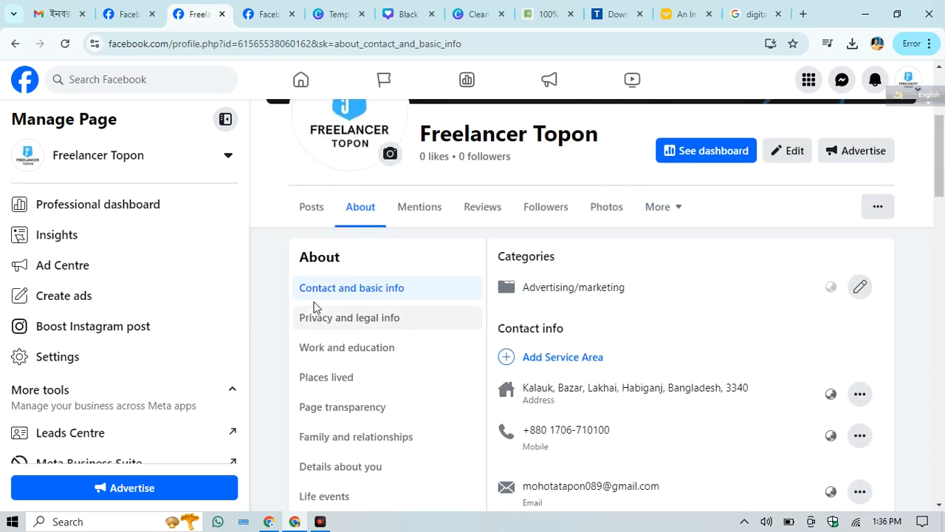
{"action": "scroll", "coordinate": [84, 254], "scroll_direction": "down", "scroll_amount": 1}
{"action": "scroll", "coordinate": [110, 278], "scroll_direction": "up", "scroll_amount": 1}
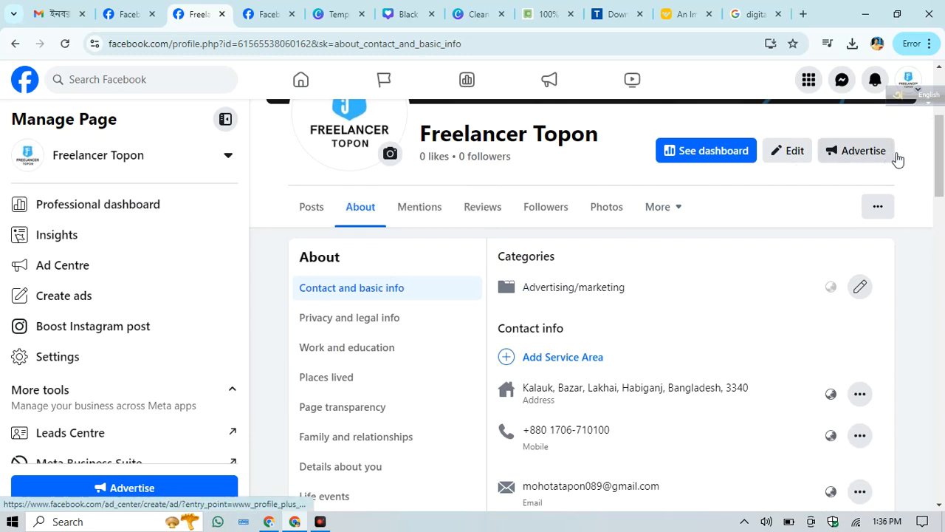
Step: Leave the About section and open the Page's Professional dashboard to find the Page access tool
{"action": "left_click", "coordinate": [311, 206]}
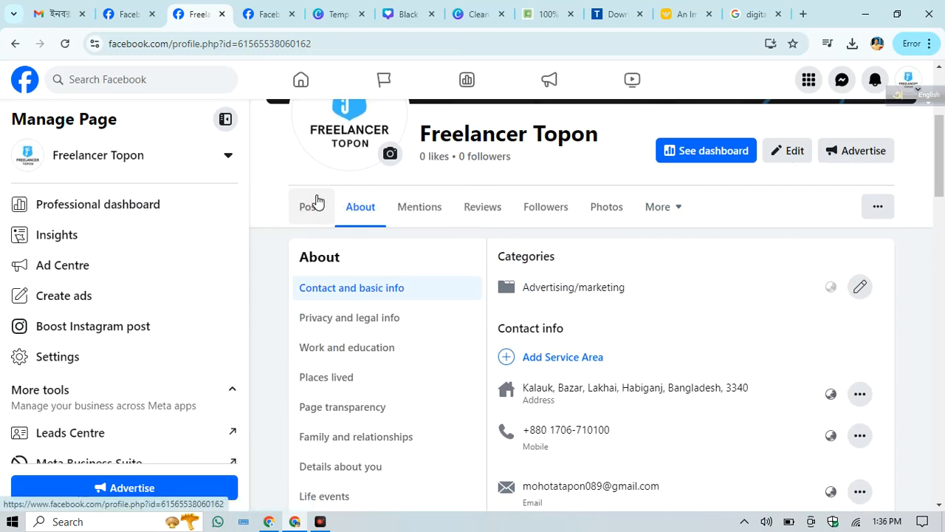
{"action": "left_click", "coordinate": [161, 210]}
{"action": "scroll", "coordinate": [139, 342], "scroll_direction": "down", "scroll_amount": 4}
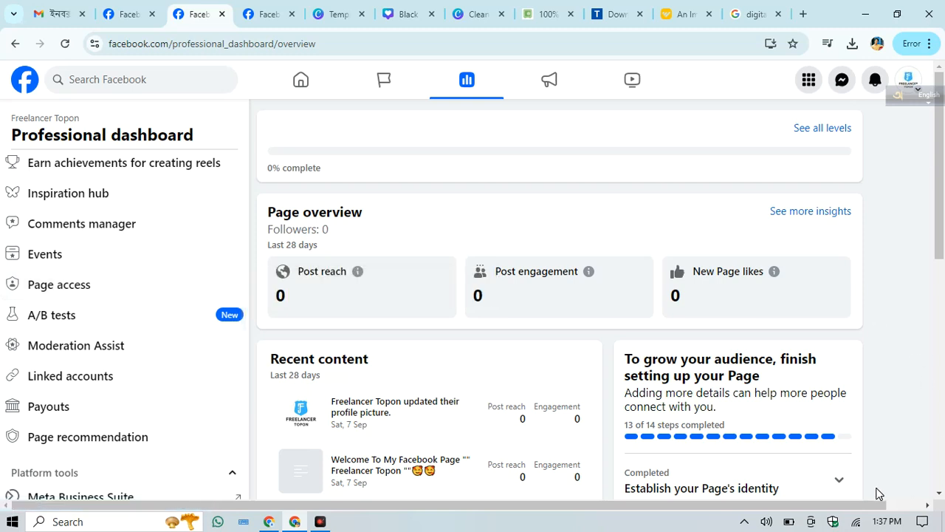
{"action": "left_click", "coordinate": [922, 480]}
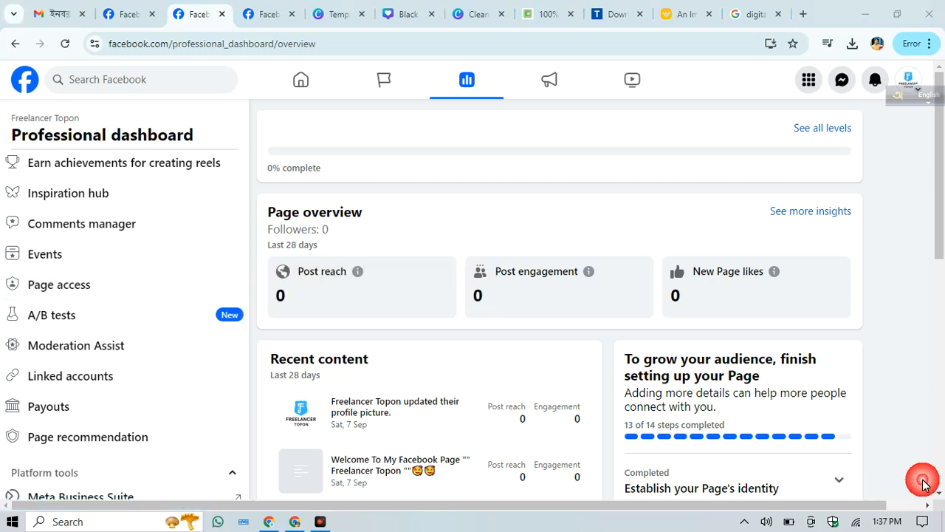
{"action": "left_click", "coordinate": [848, 329]}
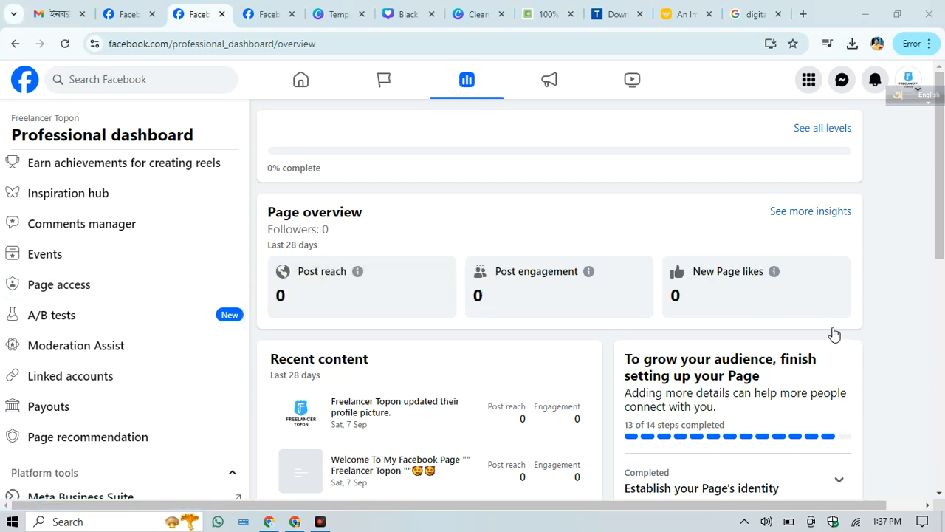
{"action": "right_click", "coordinate": [848, 335]}
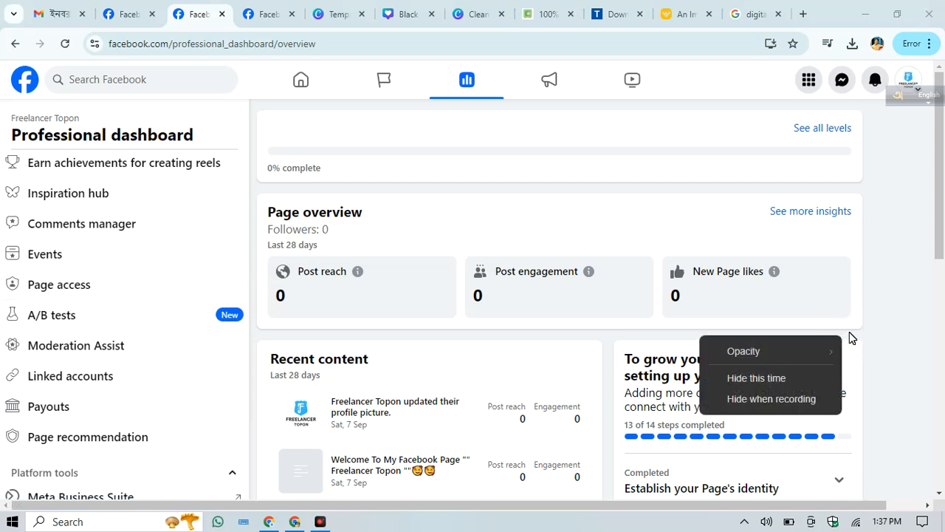
{"action": "left_click", "coordinate": [776, 353]}
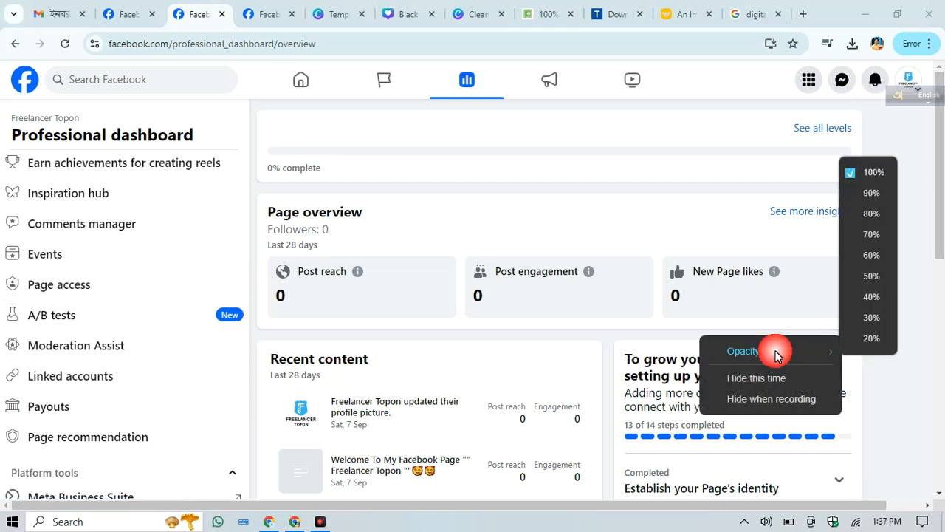
{"action": "left_click", "coordinate": [877, 195]}
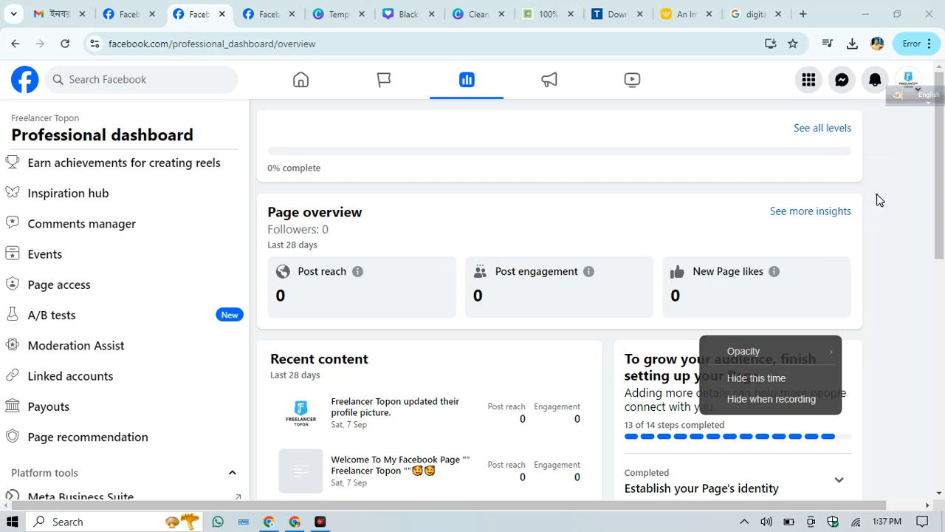
{"action": "right_click", "coordinate": [848, 332]}
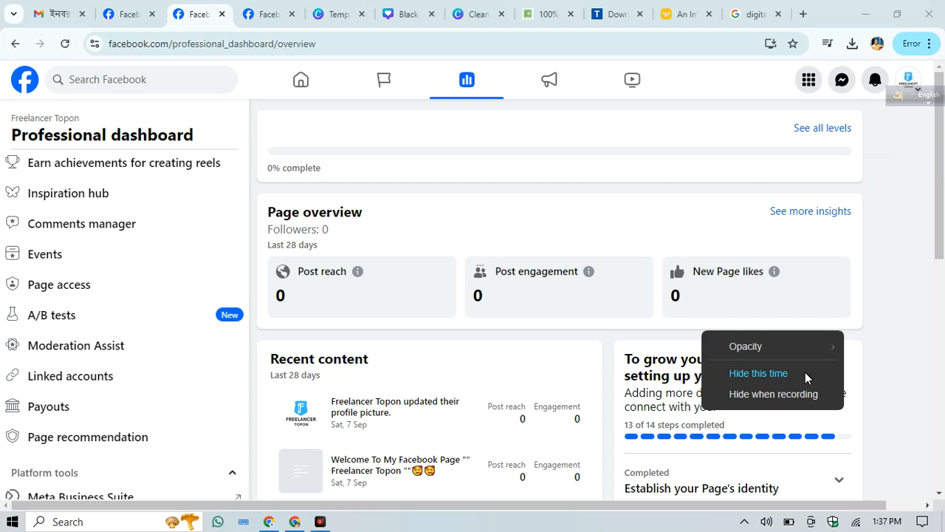
{"action": "left_click", "coordinate": [809, 395]}
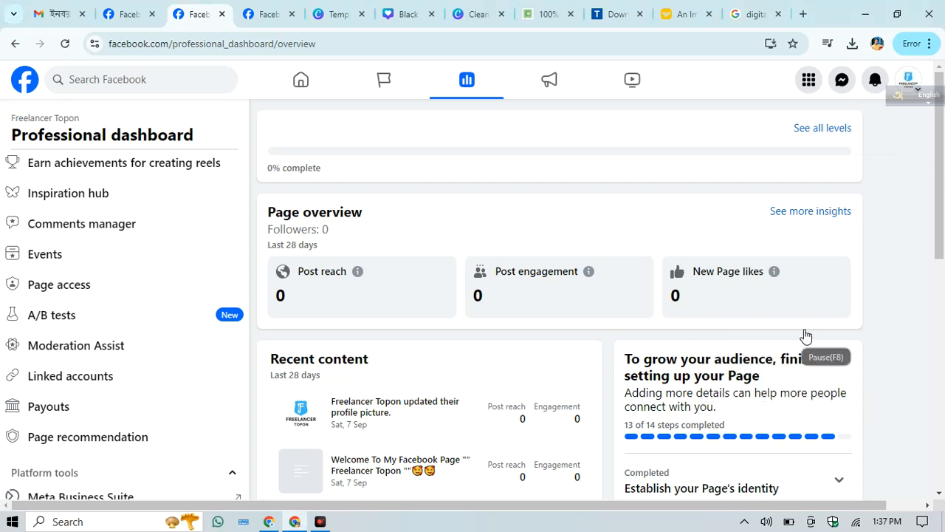
{"action": "left_click", "coordinate": [633, 491]}
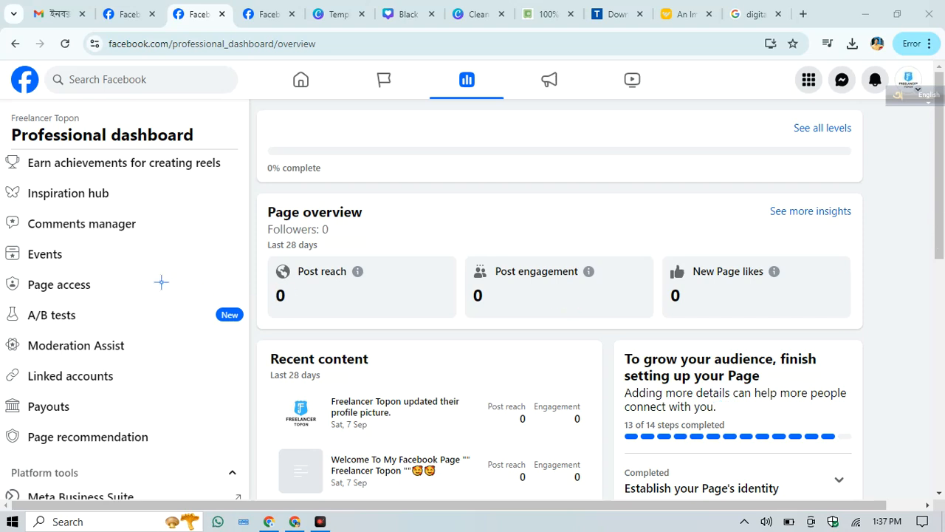
Step: Open the Page access settings from the Professional dashboard's tools
{"action": "left_click_drag", "start_coordinate": [241, 278], "coordinate": [109, 296]}
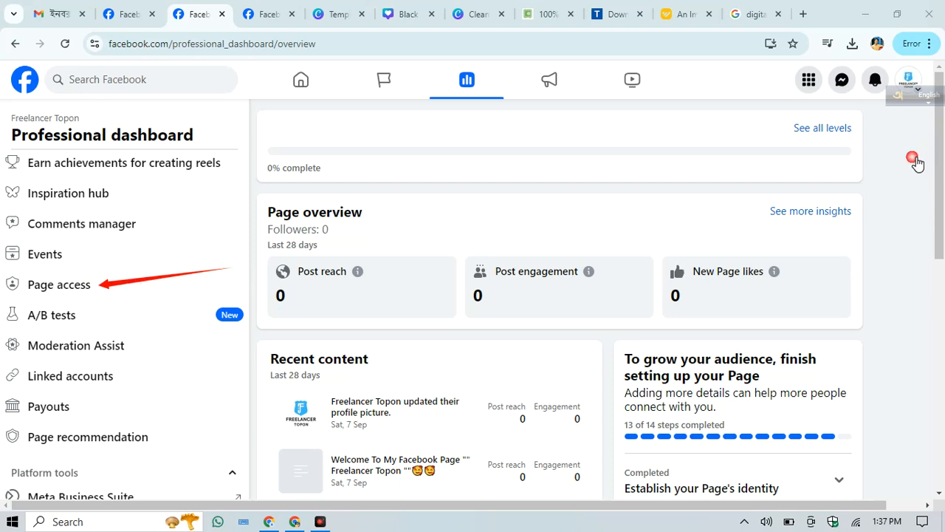
{"action": "left_click", "coordinate": [52, 287]}
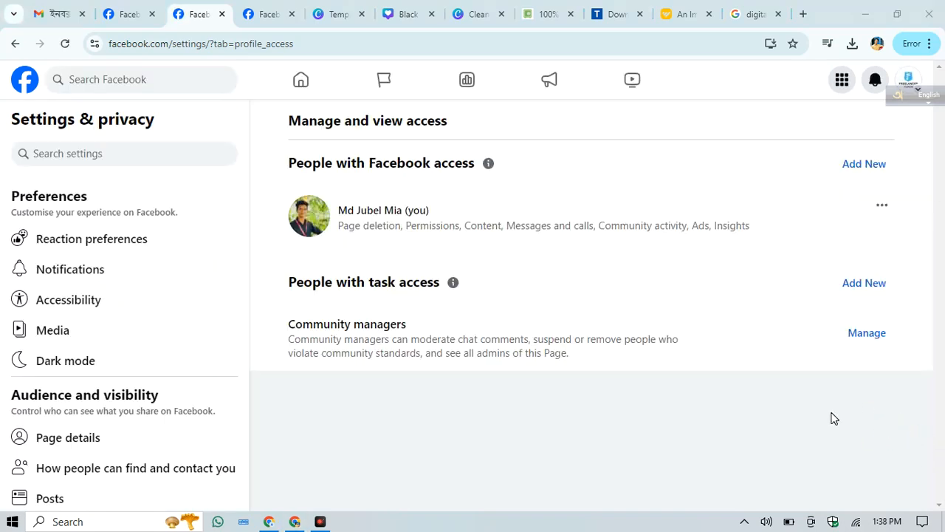
{"action": "left_click", "coordinate": [928, 262]}
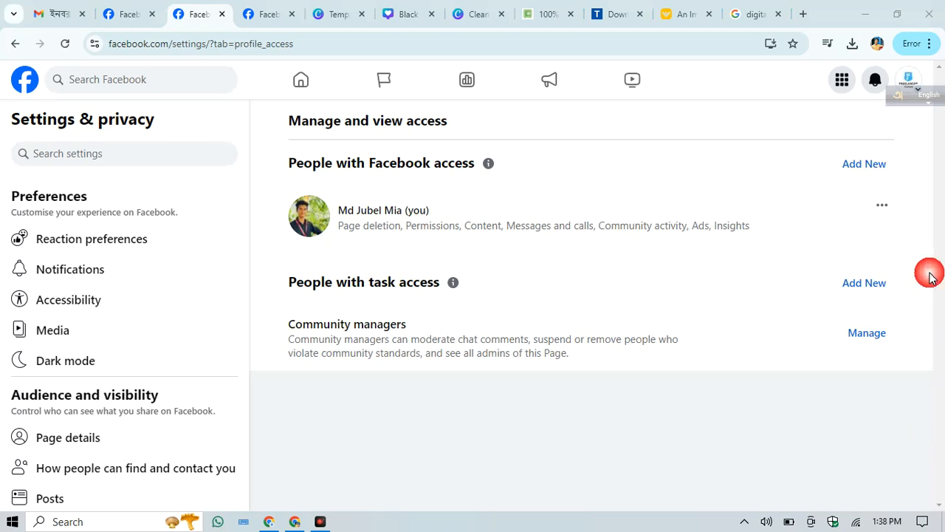
{"action": "mouse_move", "coordinate": [286, 184]}
{"action": "left_mouse_down"}
{"action": "mouse_move", "coordinate": [348, 238]}
{"action": "mouse_move", "coordinate": [791, 265]}
{"action": "left_mouse_up"}
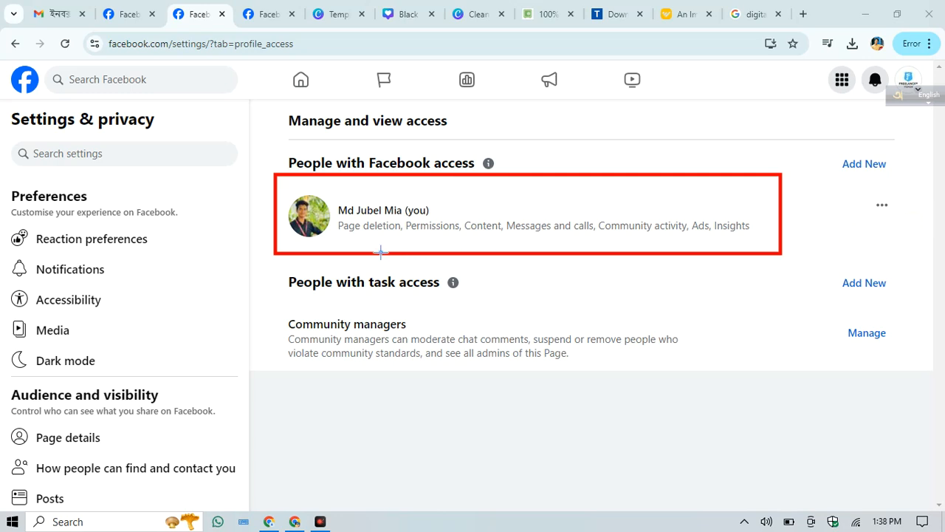
{"action": "mouse_move", "coordinate": [352, 244]}
{"action": "left_mouse_down"}
{"action": "mouse_move", "coordinate": [764, 247]}
{"action": "mouse_move", "coordinate": [752, 235]}
{"action": "left_mouse_up"}
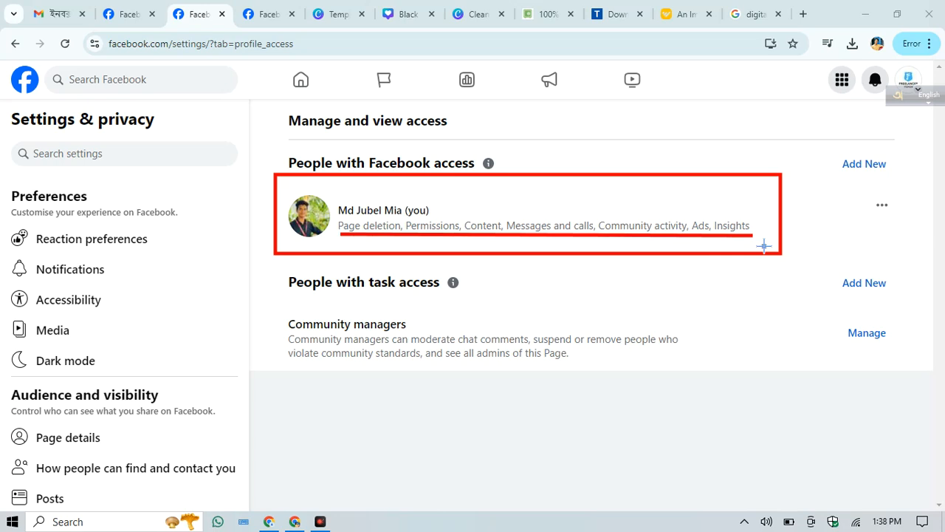
{"action": "left_click_drag", "start_coordinate": [765, 246], "coordinate": [753, 236]}
{"action": "left_click", "coordinate": [932, 450]}
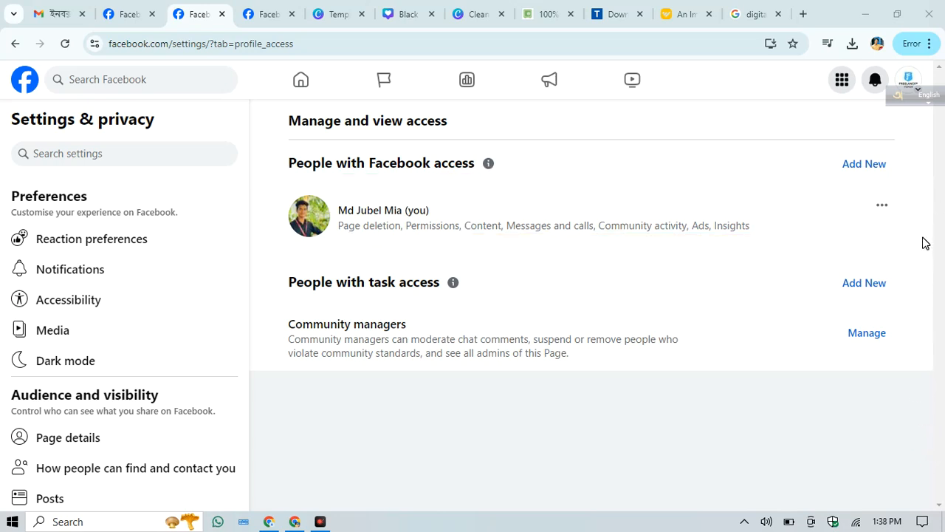
{"action": "left_click_drag", "start_coordinate": [793, 186], "coordinate": [836, 165]}
{"action": "left_click_drag", "start_coordinate": [786, 233], "coordinate": [845, 271]}
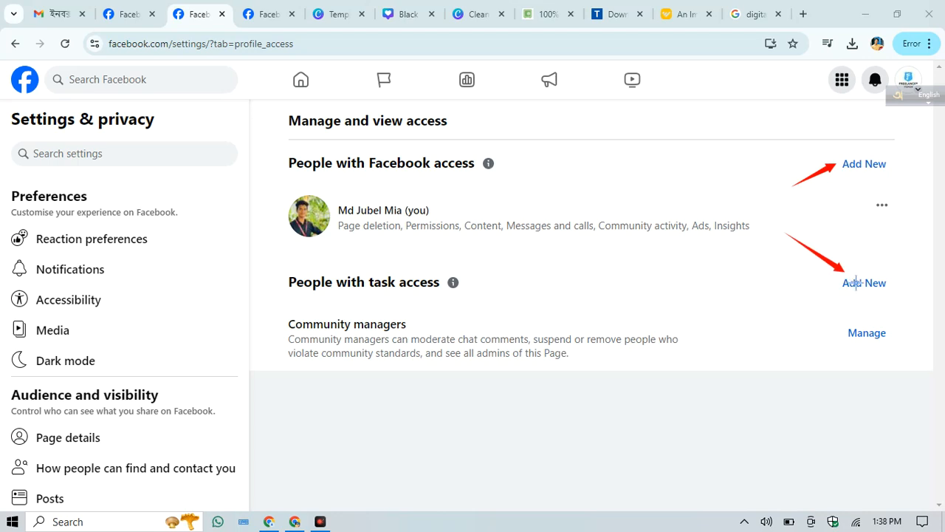
{"action": "left_click", "coordinate": [855, 282]}
{"action": "left_click_drag", "start_coordinate": [792, 117], "coordinate": [842, 148]}
{"action": "left_click", "coordinate": [845, 154]}
{"action": "left_click_drag", "start_coordinate": [808, 316], "coordinate": [839, 297]}
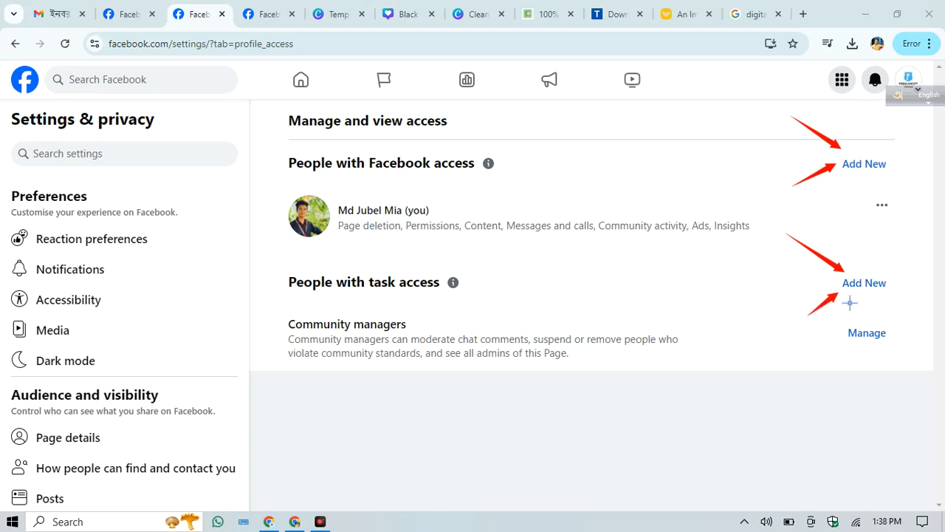
{"action": "left_click", "coordinate": [848, 301]}
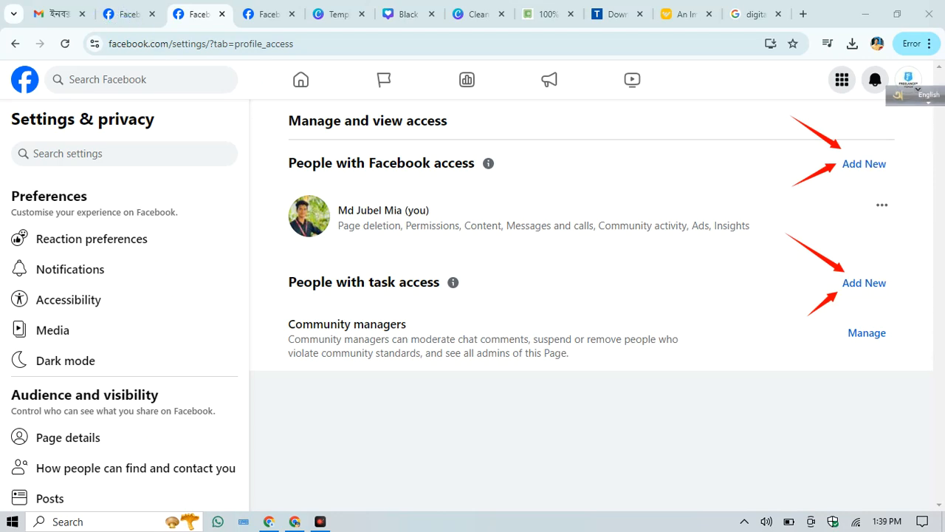
{"action": "left_click", "coordinate": [930, 152]}
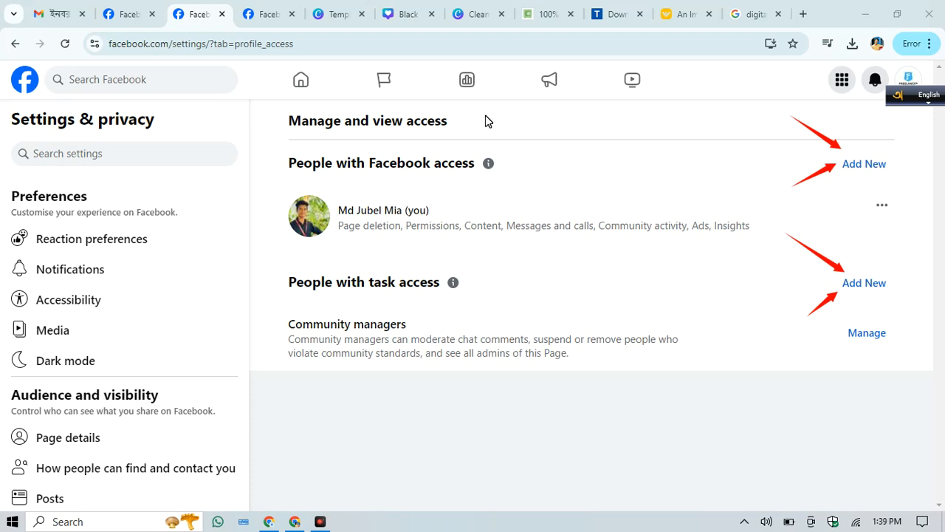
Step: In the other browser tab showing the Page, switch from the Page to the owner's personal profile
{"action": "left_click", "coordinate": [267, 16]}
{"action": "left_click", "coordinate": [578, 159]}
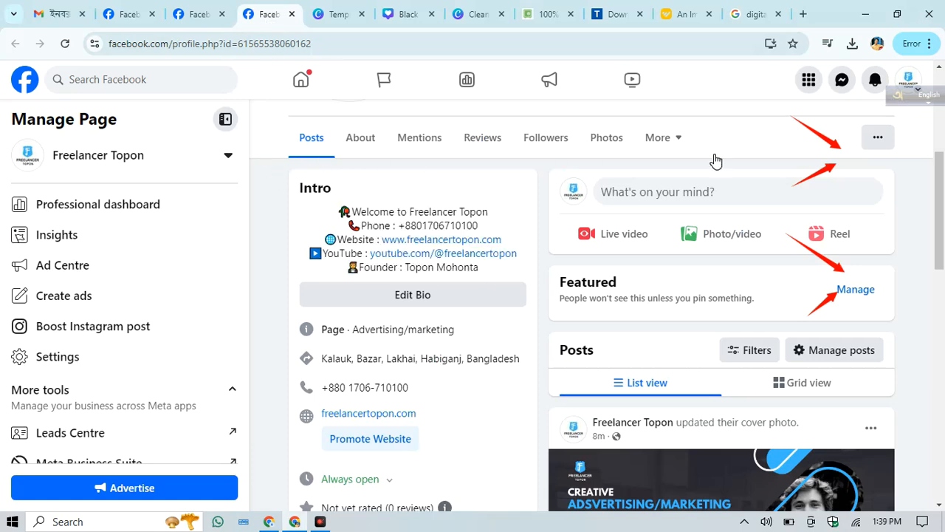
{"action": "left_click_drag", "start_coordinate": [898, 95], "coordinate": [881, 167]}
{"action": "left_click", "coordinate": [921, 86]}
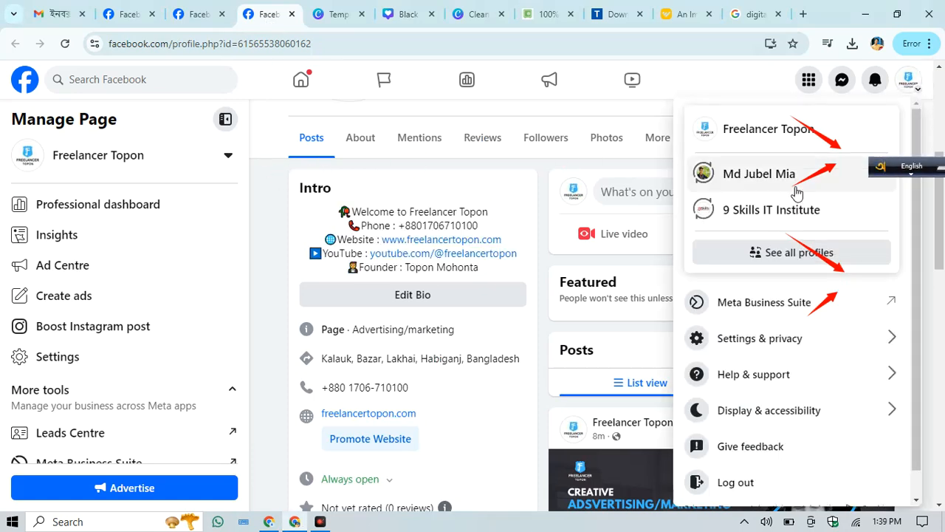
{"action": "left_click", "coordinate": [757, 179]}
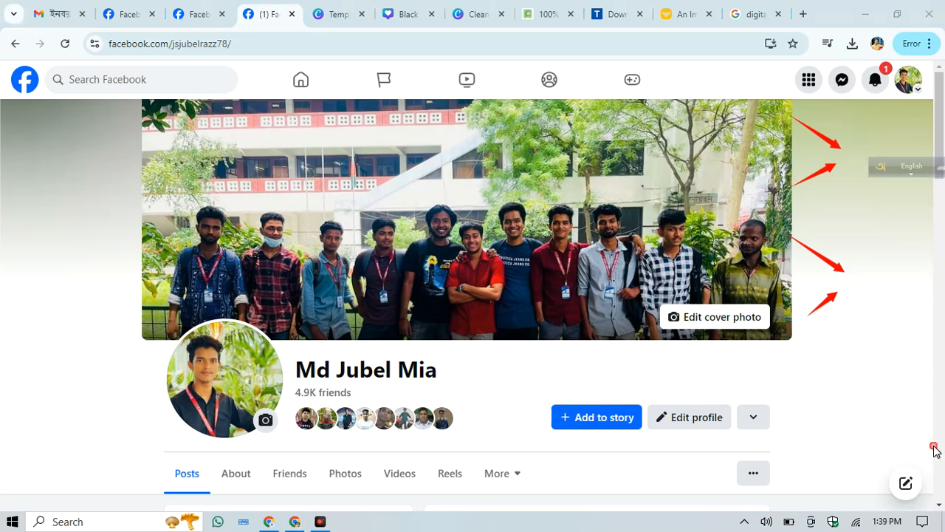
Step: Search Facebook for the Page founder's personal account and open that friend's profile
{"action": "left_click", "coordinate": [195, 77]}
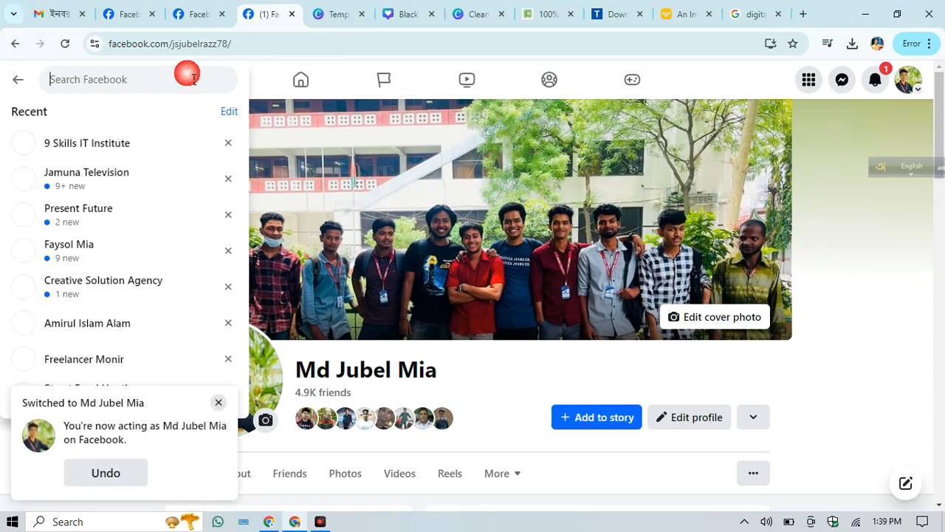
{"action": "type", "text": "top"}
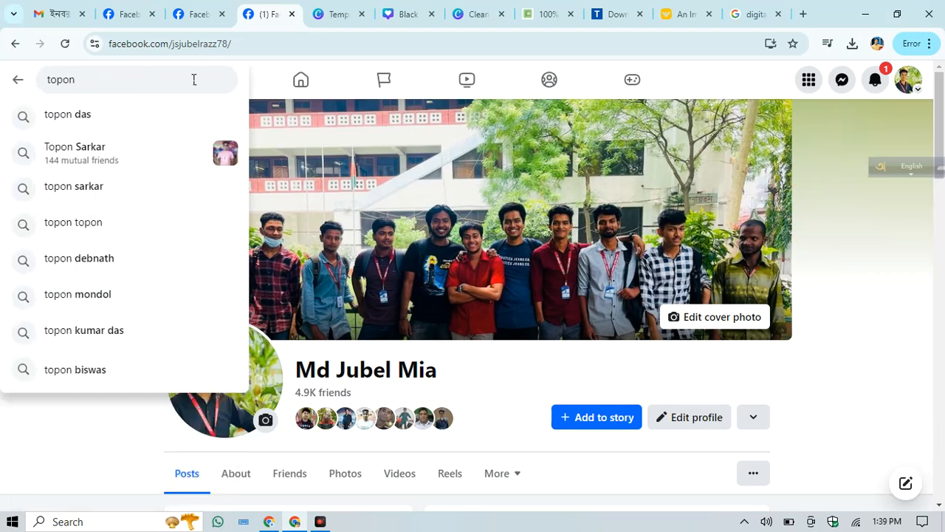
{"action": "type", "text": "on"}
{"action": "key", "text": "BackSpace"}
{"action": "key", "text": "BackSpace"}
{"action": "key", "text": "BackSpace"}
{"action": "key", "text": "BackSpace"}
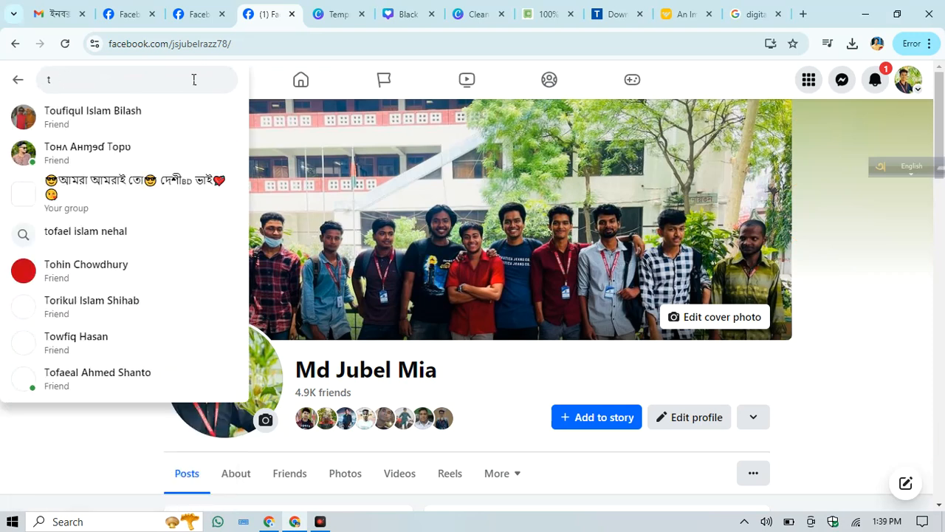
{"action": "type", "text": "apon"}
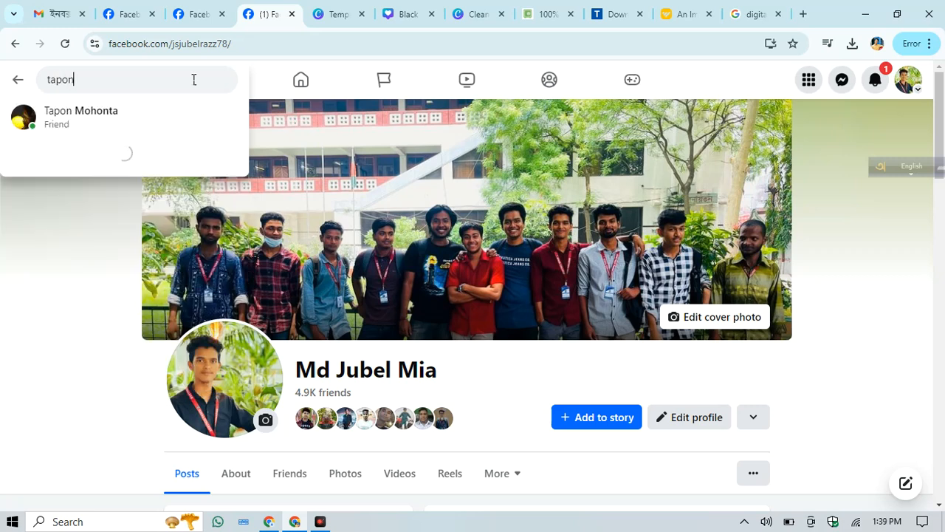
{"action": "left_click", "coordinate": [140, 120]}
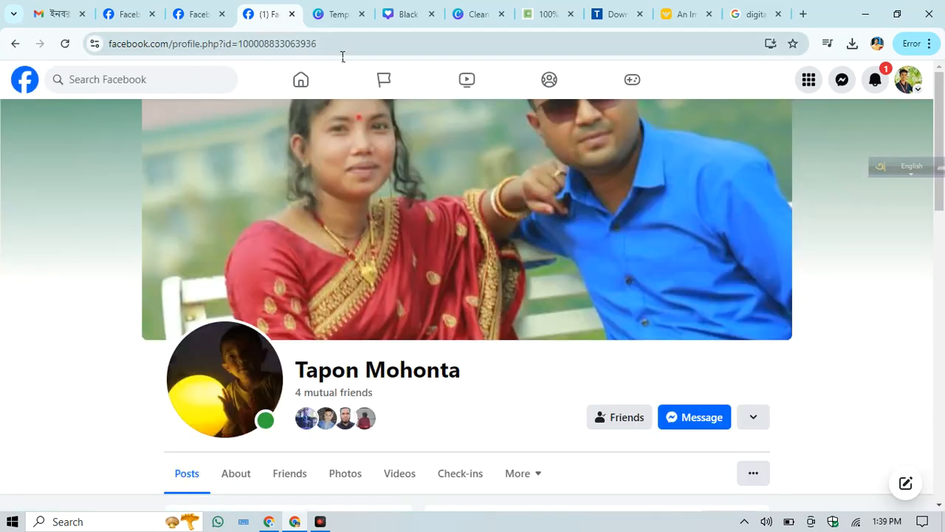
Step: Copy the web address of the founder's profile and return to the Page access settings
{"action": "left_click", "coordinate": [336, 49]}
{"action": "key", "text": "ctrl+c"}
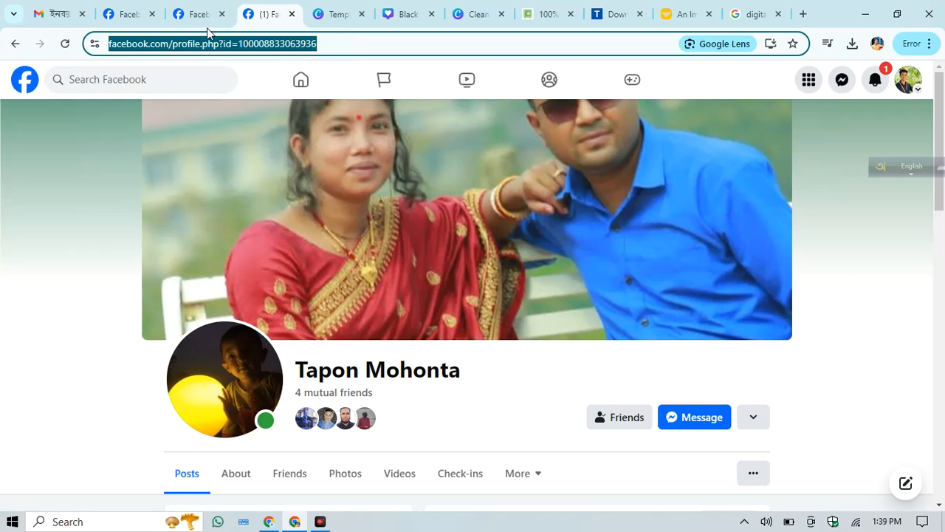
{"action": "left_click", "coordinate": [186, 13]}
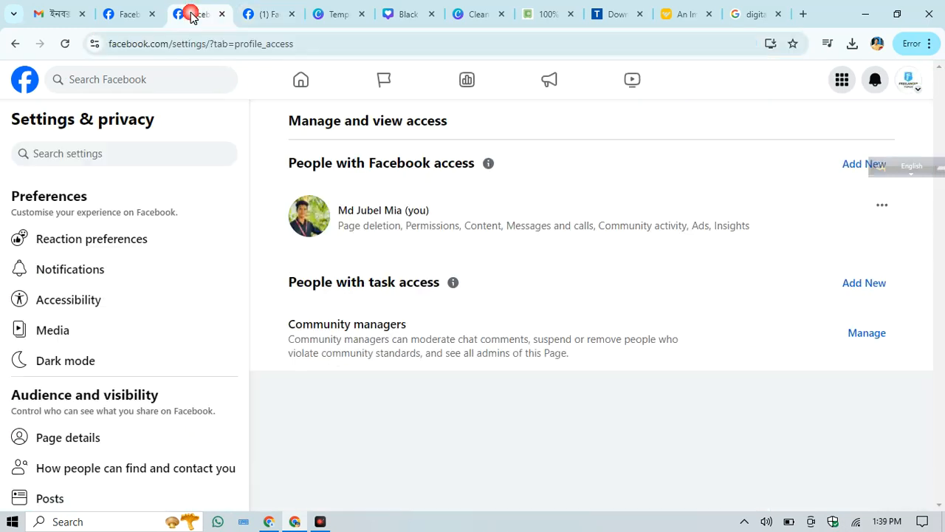
Step: Switch the account in the Page access settings tab from the personal profile back to the Freelancer Topon Page
{"action": "left_click", "coordinate": [919, 91]}
{"action": "left_click", "coordinate": [823, 152]}
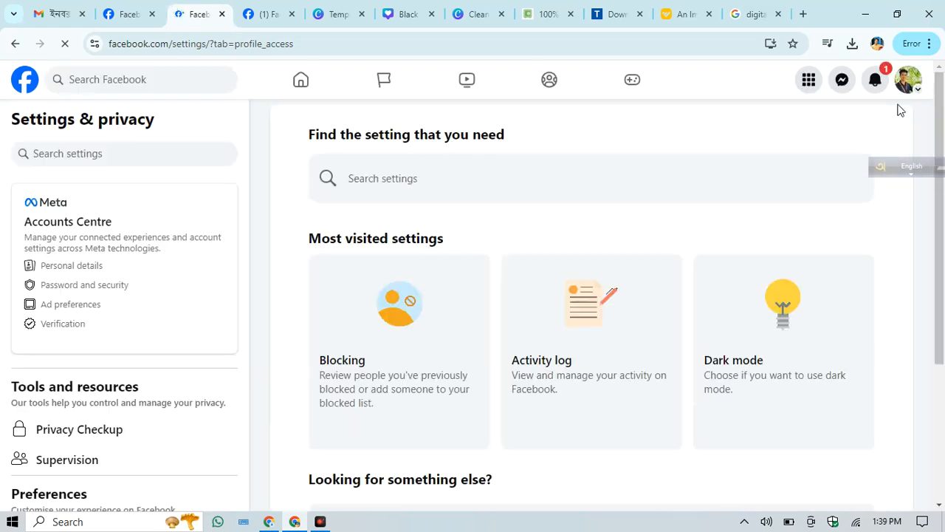
{"action": "left_click", "coordinate": [917, 87]}
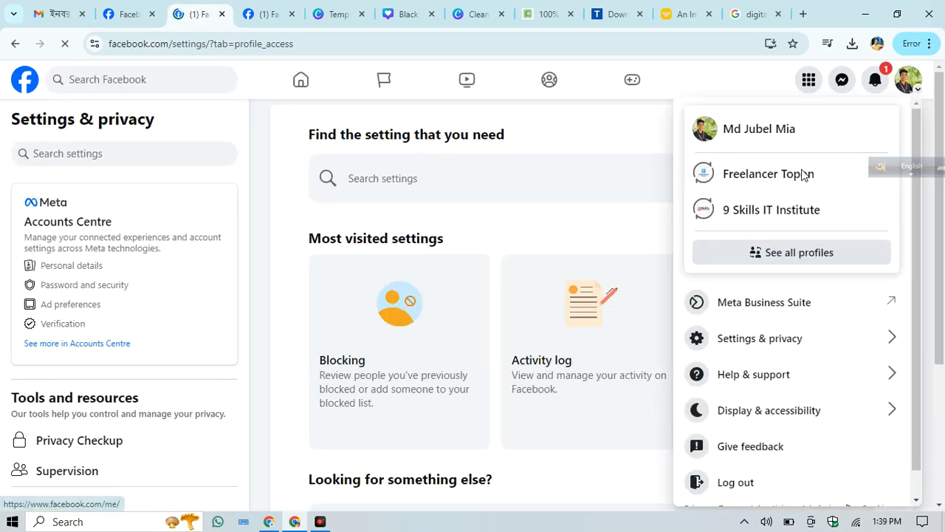
{"action": "left_click", "coordinate": [808, 176]}
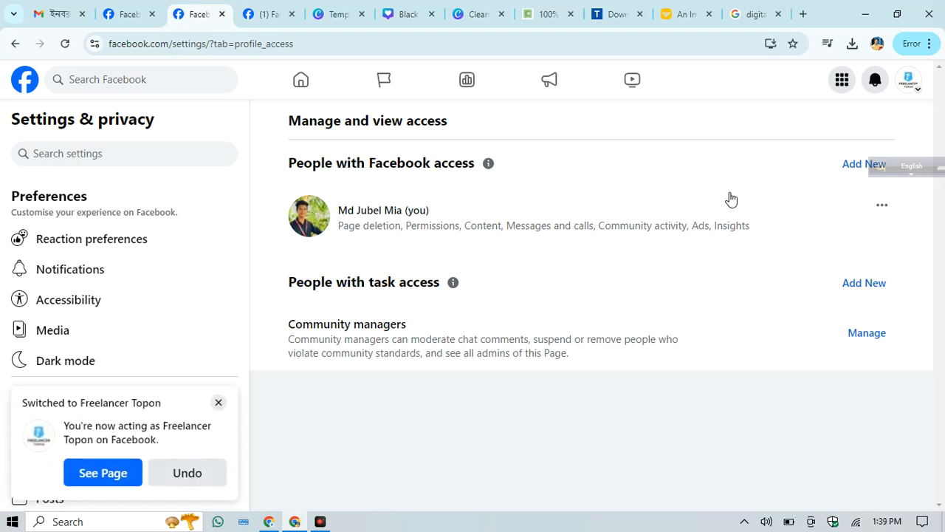
Step: Add a new person with Facebook access to the Page, finding and selecting the founder's account by the copied profile address
{"action": "mouse_move", "coordinate": [874, 177]}
{"action": "left_mouse_down"}
{"action": "mouse_move", "coordinate": [855, 260]}
{"action": "mouse_move", "coordinate": [840, 260]}
{"action": "left_mouse_up"}
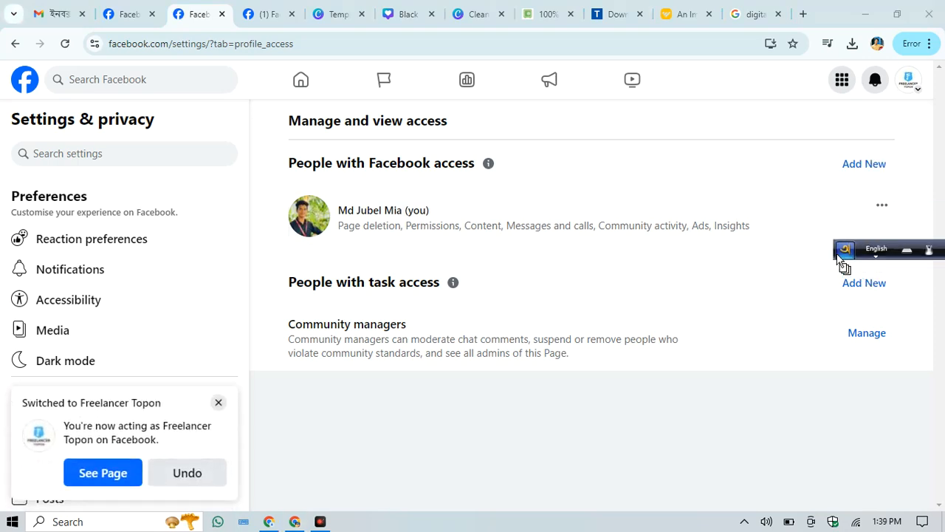
{"action": "left_click", "coordinate": [864, 168]}
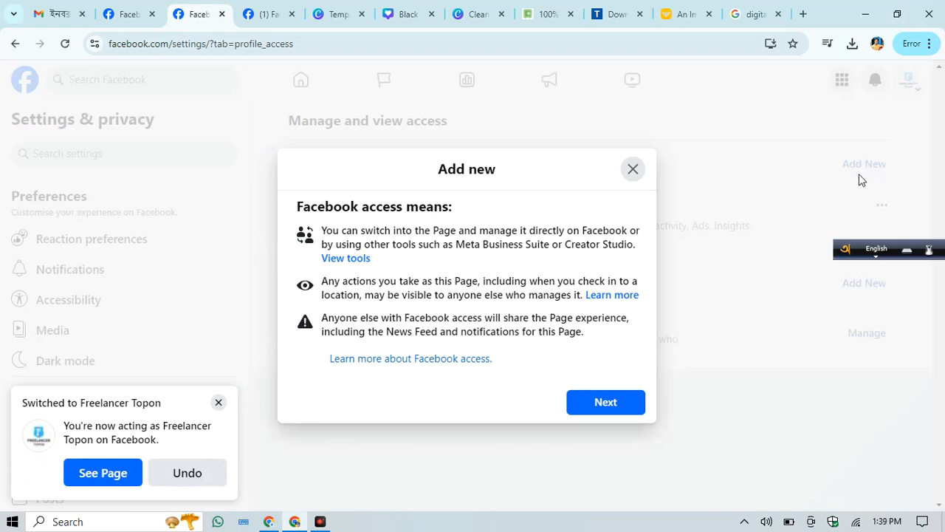
{"action": "left_click", "coordinate": [618, 405]}
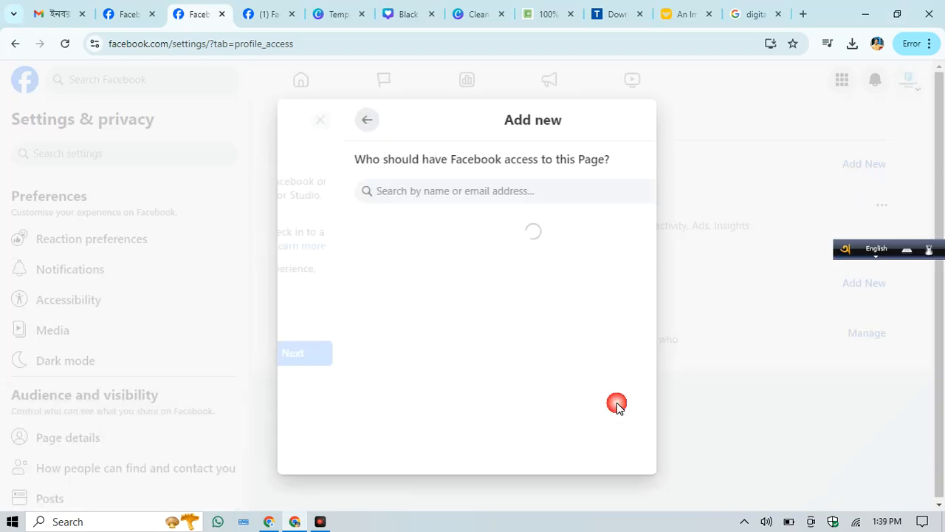
{"action": "left_click", "coordinate": [387, 198]}
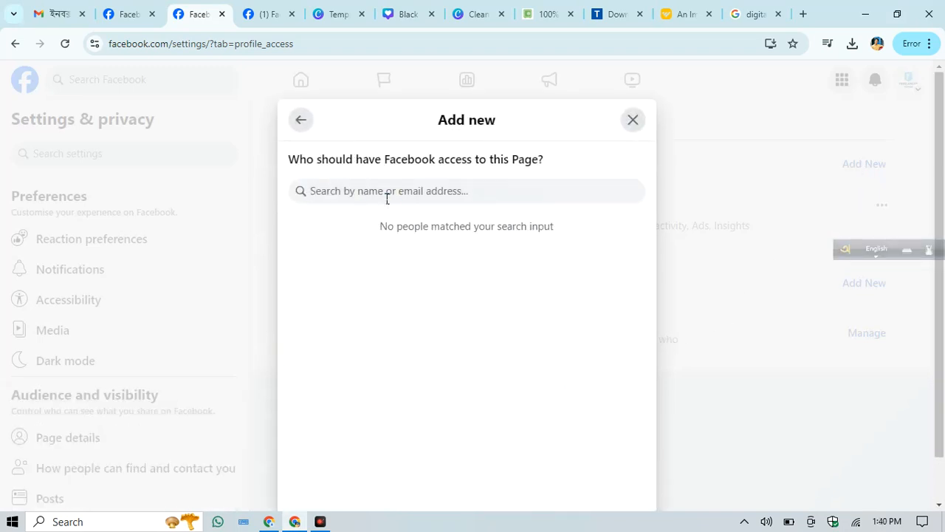
{"action": "key", "text": "ctrl+v"}
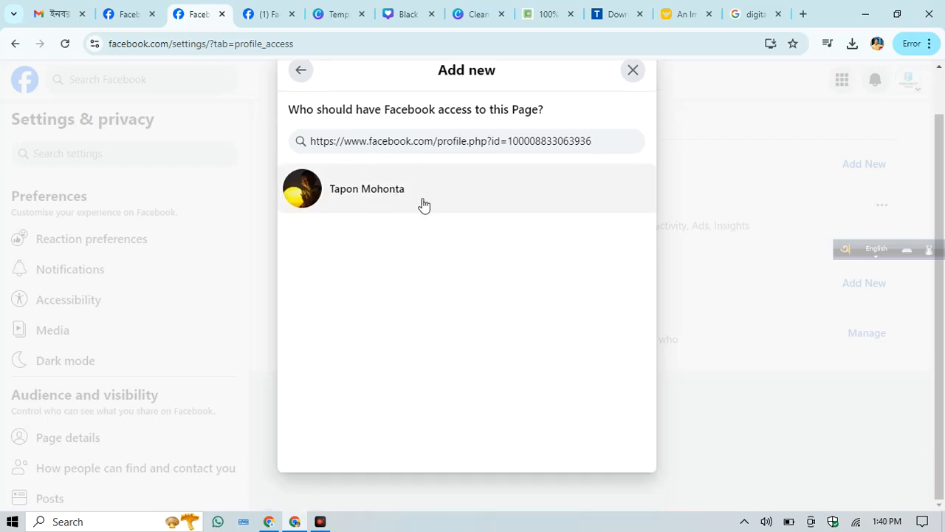
{"action": "left_click", "coordinate": [389, 189]}
Step: Examine what Facebook access lets the founder manage, from Content and Messages and calls to Community activity, Ads and Insights
{"action": "scroll", "coordinate": [416, 207], "scroll_direction": "down", "scroll_amount": 3}
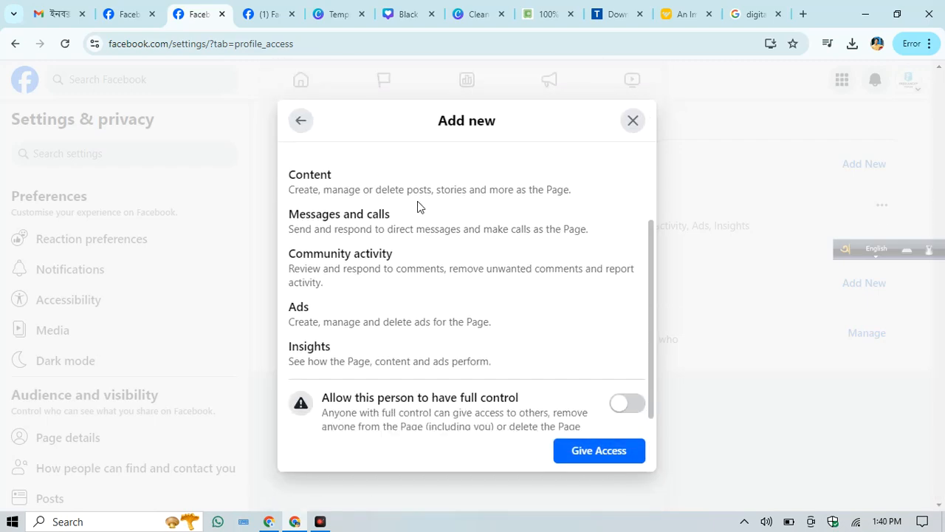
{"action": "scroll", "coordinate": [520, 337], "scroll_direction": "up", "scroll_amount": 3}
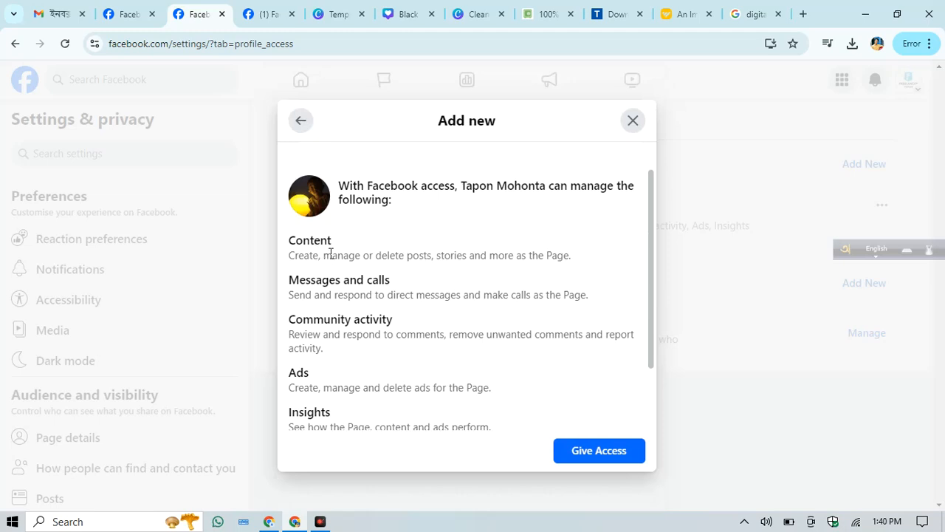
{"action": "left_click_drag", "start_coordinate": [336, 243], "coordinate": [289, 246]}
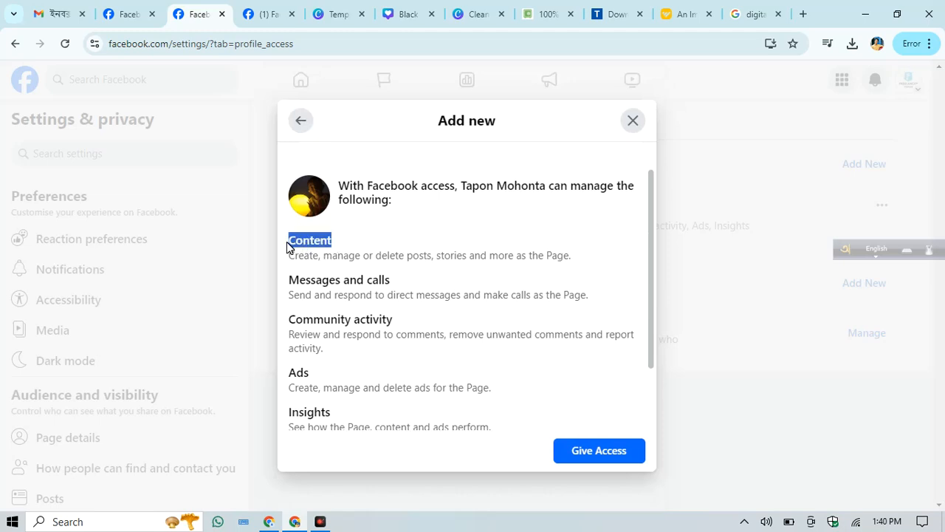
{"action": "left_click", "coordinate": [394, 282]}
{"action": "left_click_drag", "start_coordinate": [397, 283], "coordinate": [284, 291]}
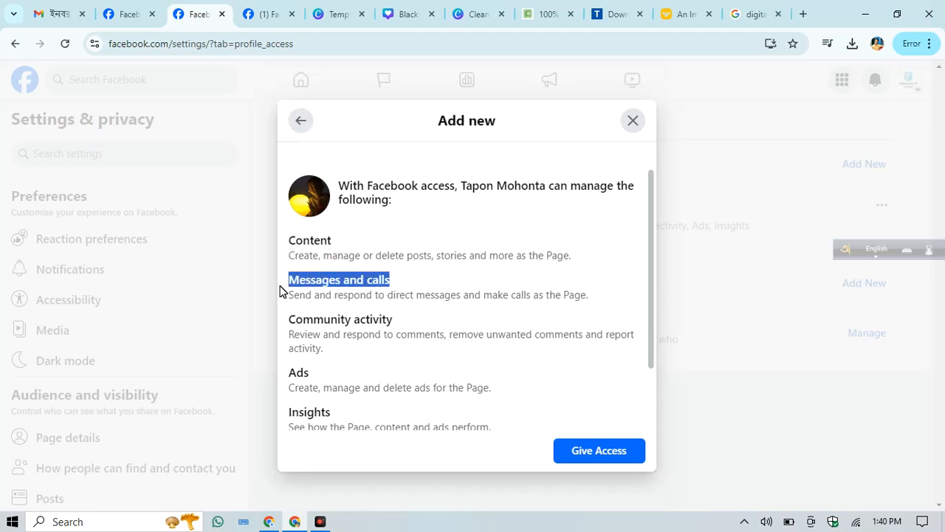
{"action": "left_click_drag", "start_coordinate": [403, 320], "coordinate": [288, 306]}
{"action": "scroll", "coordinate": [366, 319], "scroll_direction": "down", "scroll_amount": 1}
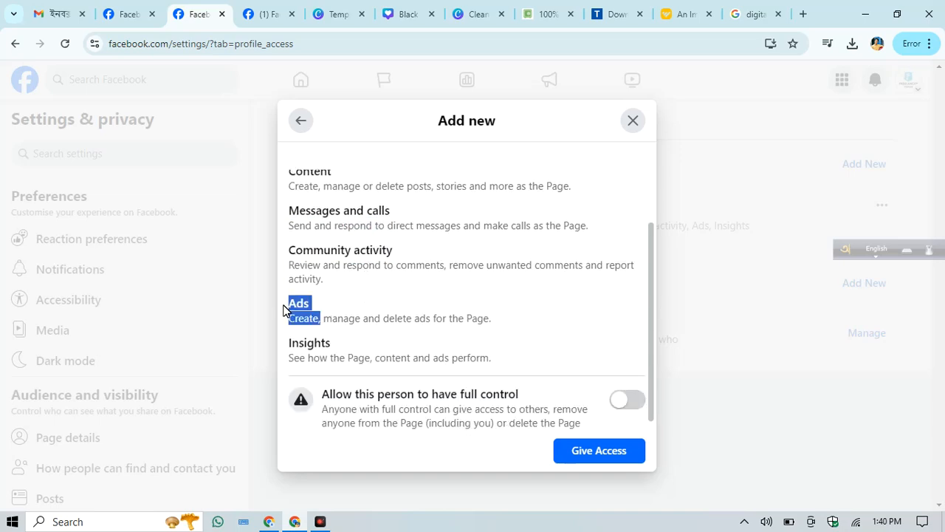
{"action": "left_click_drag", "start_coordinate": [344, 345], "coordinate": [271, 341]}
{"action": "left_click", "coordinate": [387, 337]}
{"action": "scroll", "coordinate": [468, 296], "scroll_direction": "up", "scroll_amount": 1}
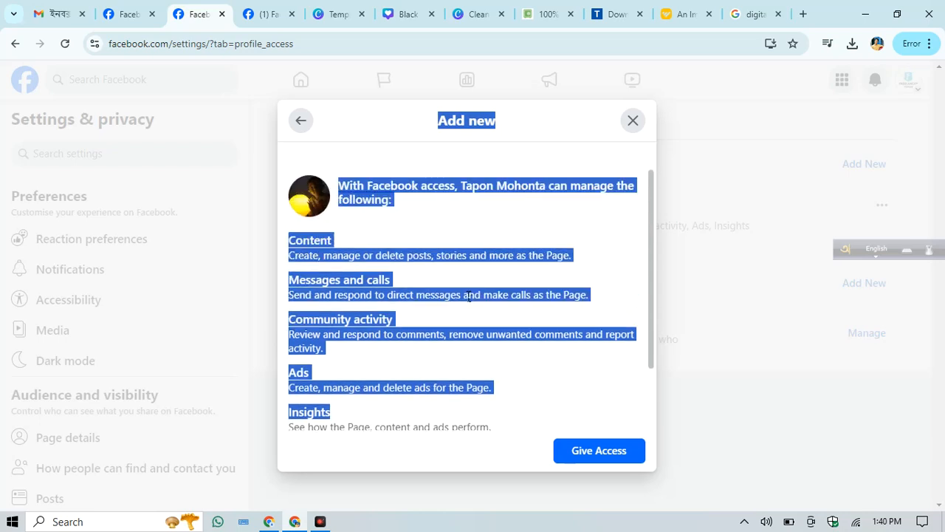
Step: Allow the founder to have full control of the Page
{"action": "scroll", "coordinate": [495, 310], "scroll_direction": "down", "scroll_amount": 1}
{"action": "left_click", "coordinate": [544, 337]}
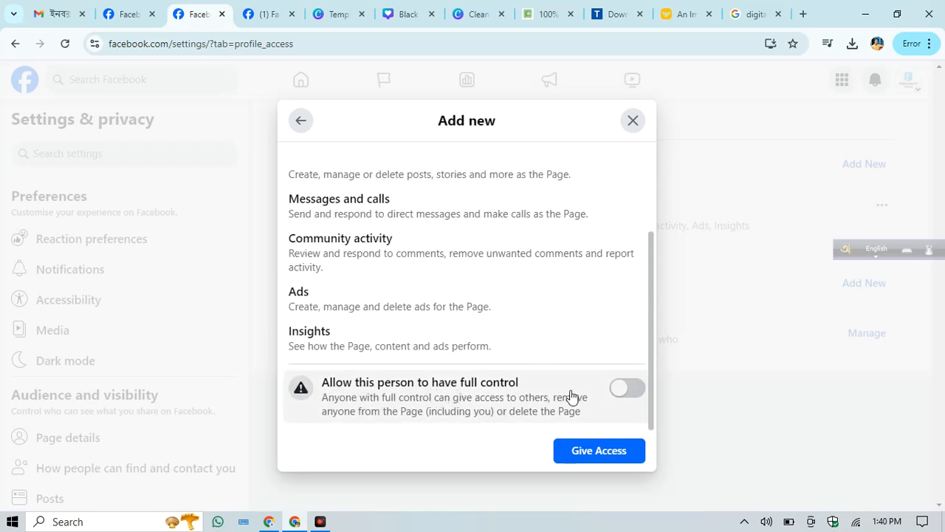
{"action": "left_click", "coordinate": [619, 390]}
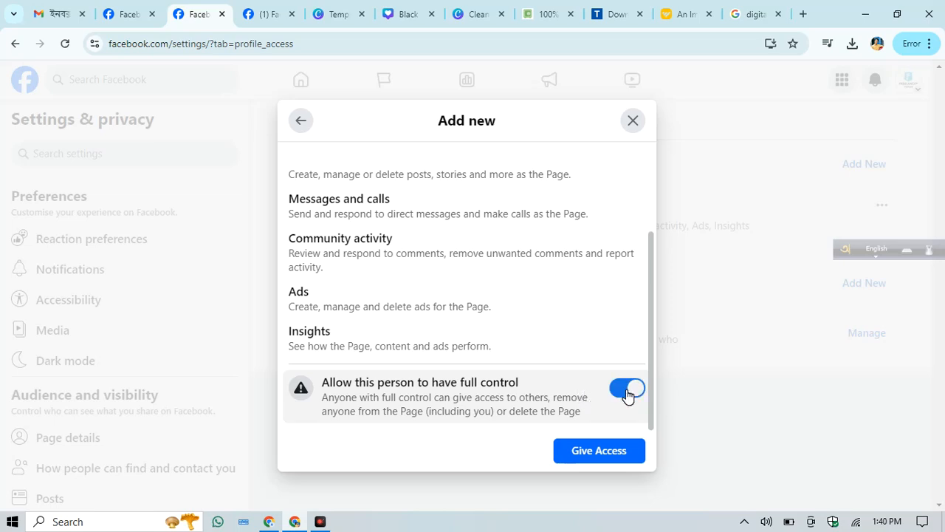
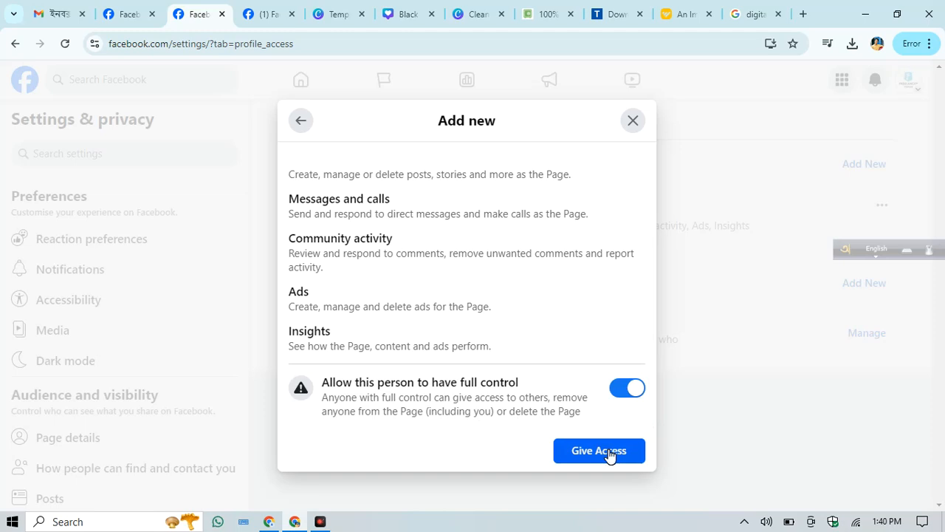
Step: Discard the pending Facebook access grant and open the task access options for the founder's account, found by the copied profile address
{"action": "left_click", "coordinate": [633, 122]}
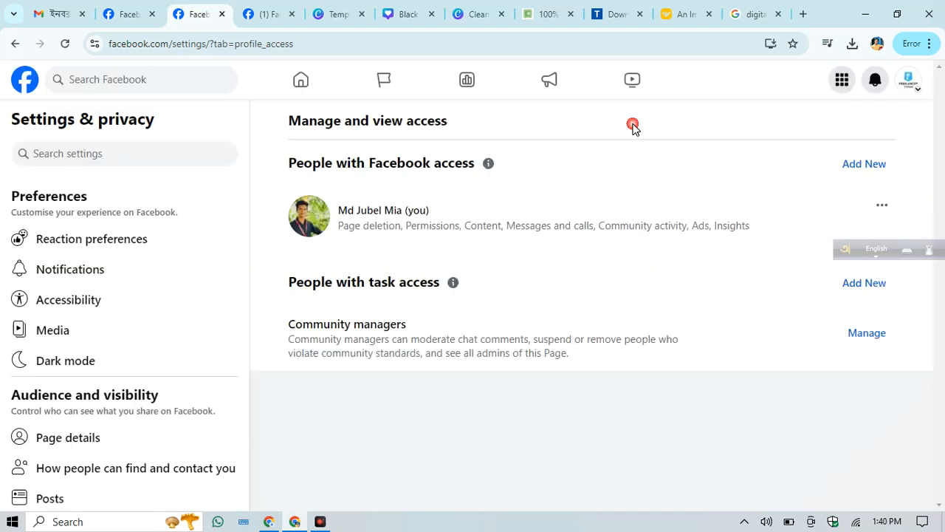
{"action": "left_click_drag", "start_coordinate": [852, 255], "coordinate": [835, 440]}
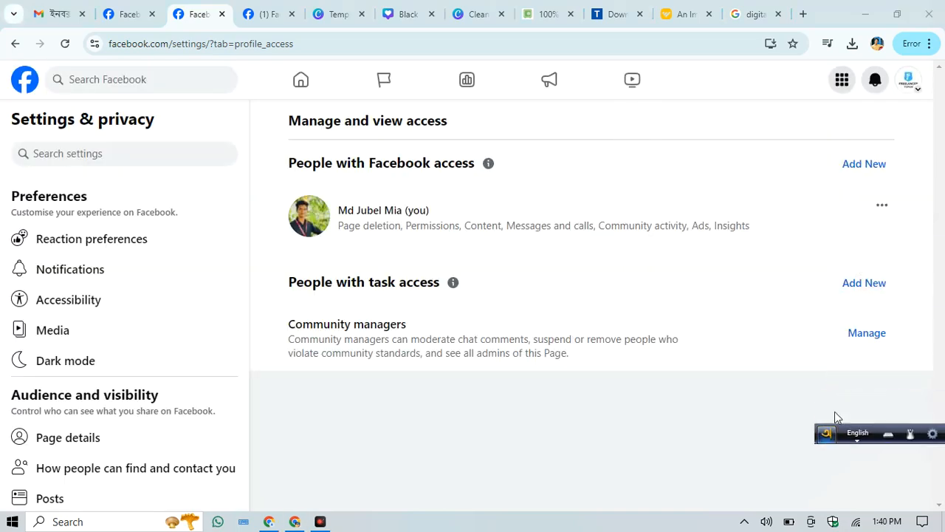
{"action": "left_click", "coordinate": [869, 282]}
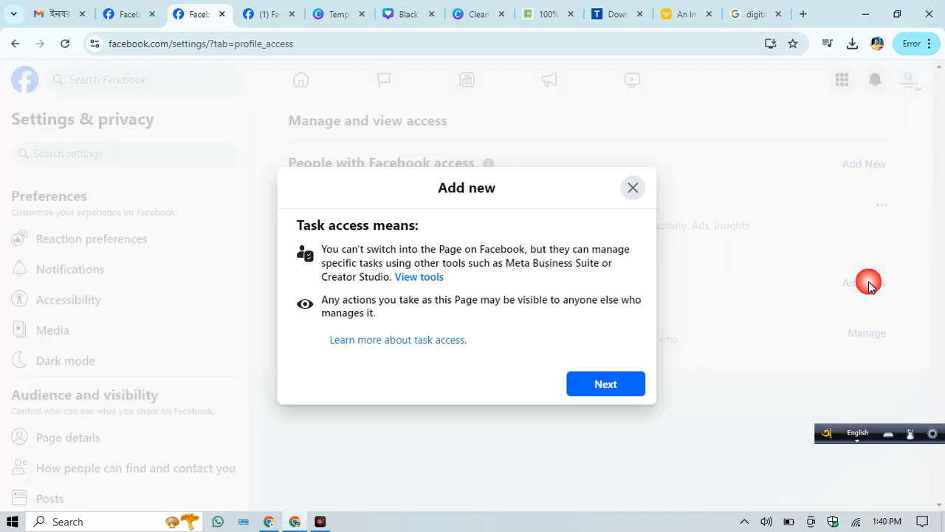
{"action": "left_click", "coordinate": [631, 390]}
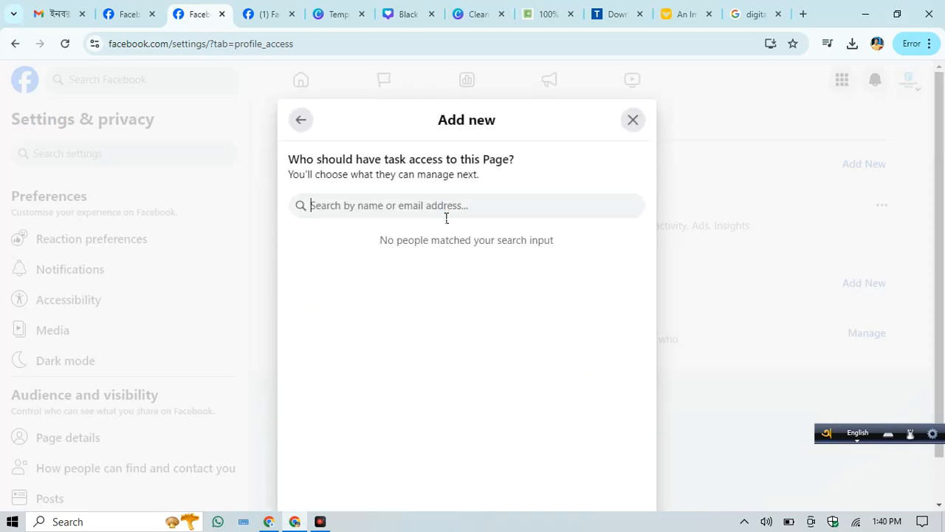
{"action": "key", "text": "ctrl+v"}
{"action": "left_click", "coordinate": [460, 264]}
{"action": "scroll", "coordinate": [571, 331], "scroll_direction": "down", "scroll_amount": 1}
{"action": "scroll", "coordinate": [571, 330], "scroll_direction": "up", "scroll_amount": 1}
{"action": "scroll", "coordinate": [557, 312], "scroll_direction": "down", "scroll_amount": 1}
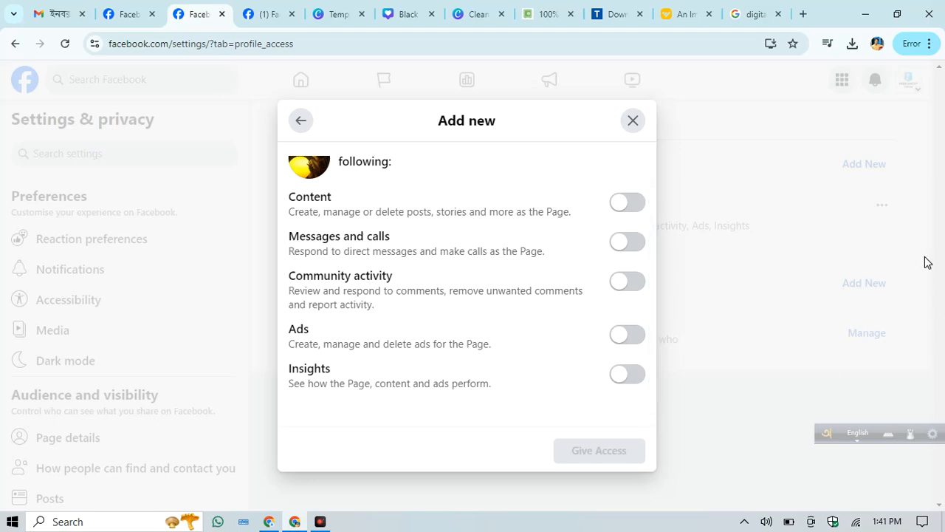
Step: Try out the Content, Messages and calls, Community activity and Ads task permissions one by one, switching each off again
{"action": "mouse_move", "coordinate": [285, 187]}
{"action": "left_mouse_down"}
{"action": "mouse_move", "coordinate": [312, 211]}
{"action": "mouse_move", "coordinate": [662, 236]}
{"action": "left_mouse_up"}
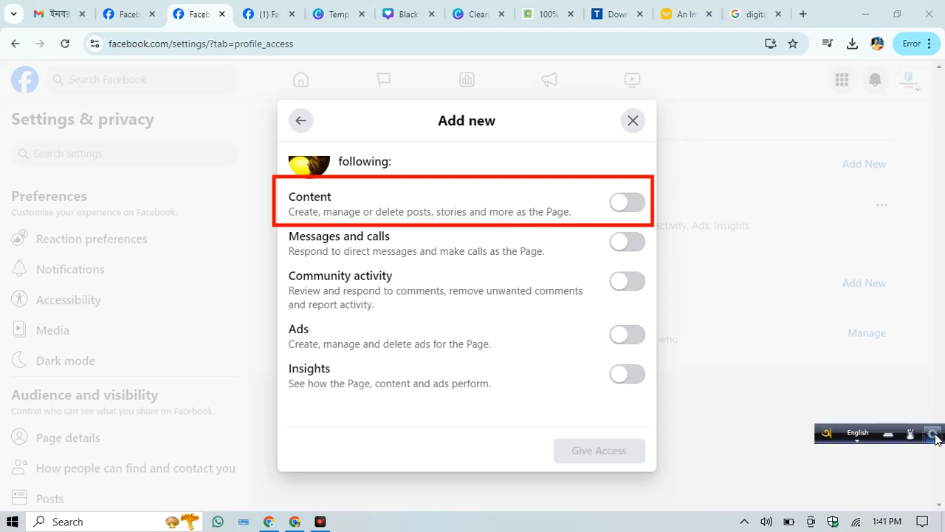
{"action": "mouse_move", "coordinate": [831, 435]}
{"action": "left_mouse_down"}
{"action": "mouse_move", "coordinate": [820, 140]}
{"action": "mouse_move", "coordinate": [837, 97]}
{"action": "left_mouse_up"}
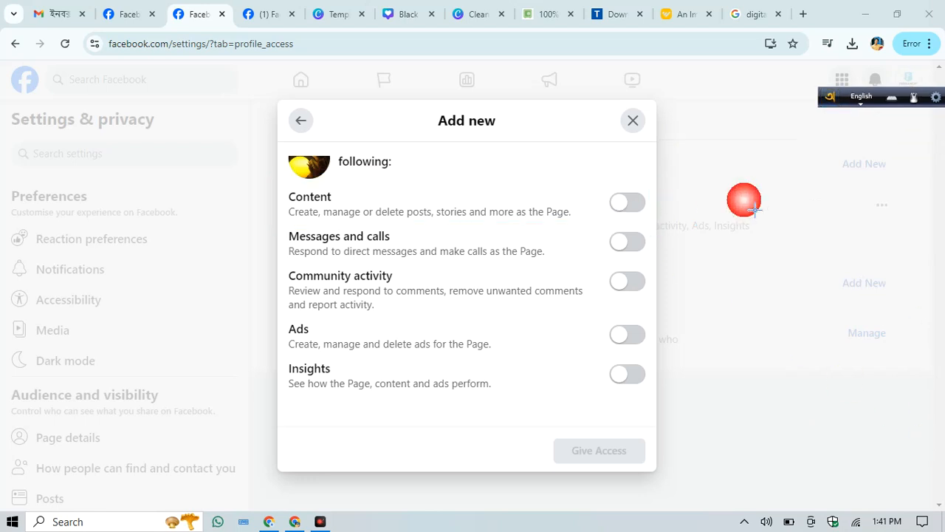
{"action": "left_click", "coordinate": [634, 212]}
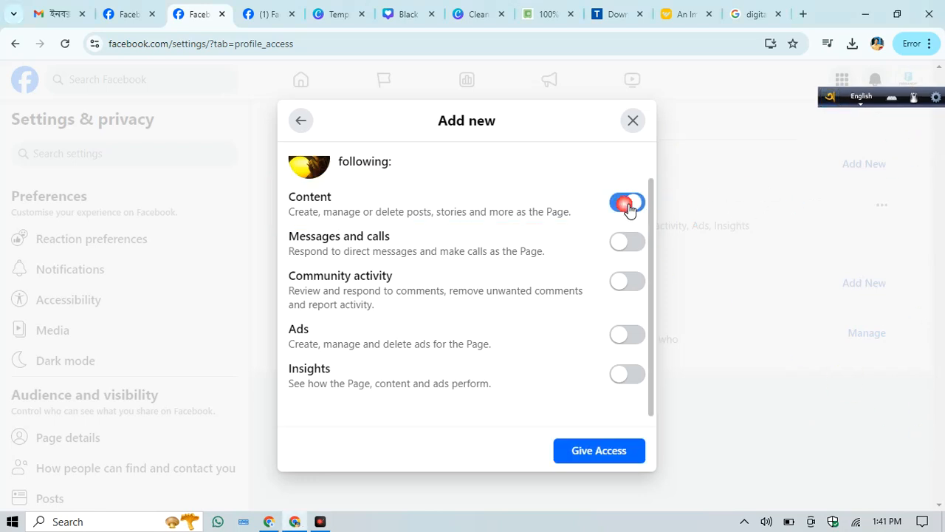
{"action": "left_click", "coordinate": [639, 210]}
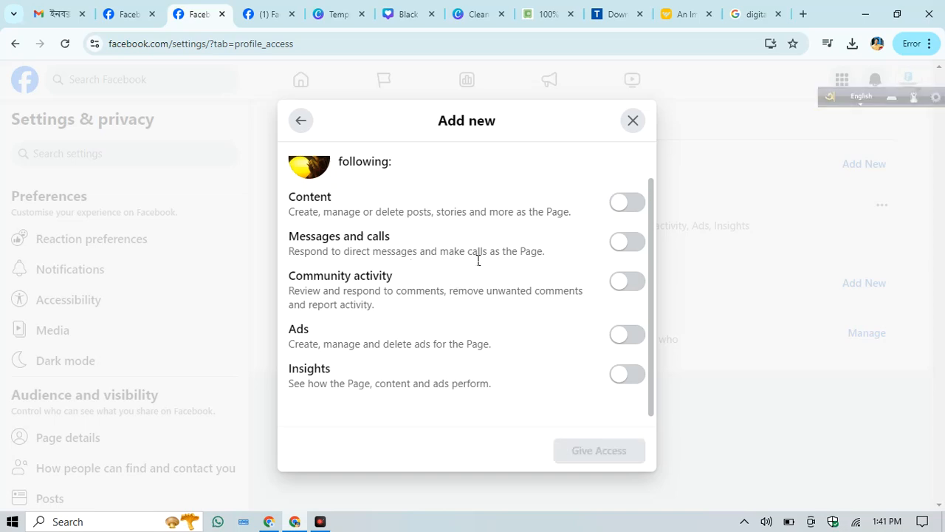
{"action": "left_click", "coordinate": [632, 247]}
{"action": "left_click", "coordinate": [630, 250]}
{"action": "left_click", "coordinate": [629, 283]}
{"action": "left_click", "coordinate": [632, 283]}
{"action": "left_click", "coordinate": [628, 338]}
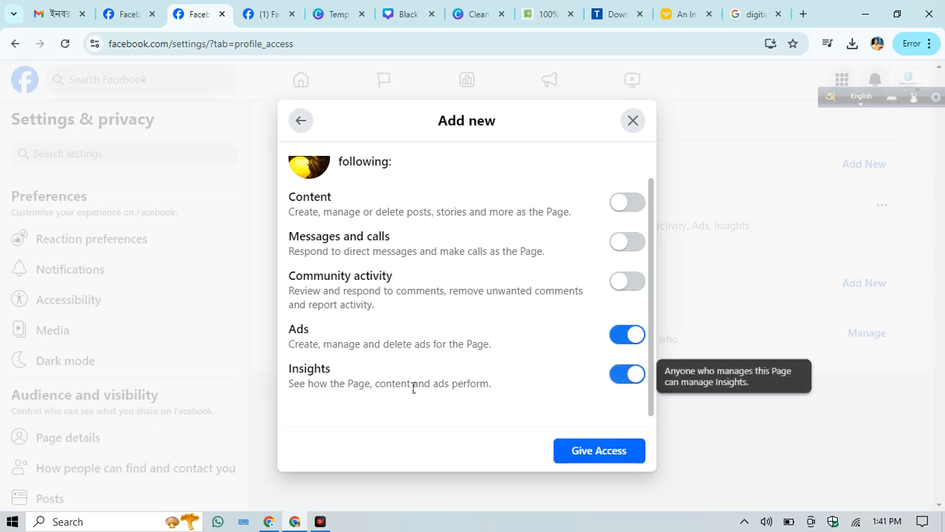
{"action": "left_click", "coordinate": [630, 338]}
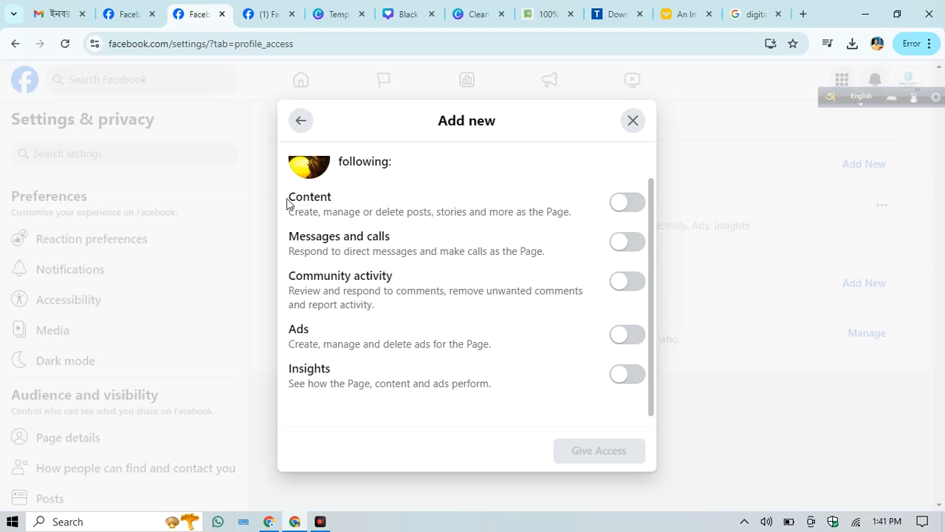
Step: Switch the Messages and calls, Community activity and Content task permissions on and back off, one at a time
{"action": "scroll", "coordinate": [358, 241], "scroll_direction": "up", "scroll_amount": 1}
{"action": "scroll", "coordinate": [353, 239], "scroll_direction": "down", "scroll_amount": 1}
{"action": "left_click_drag", "start_coordinate": [394, 240], "coordinate": [281, 241]}
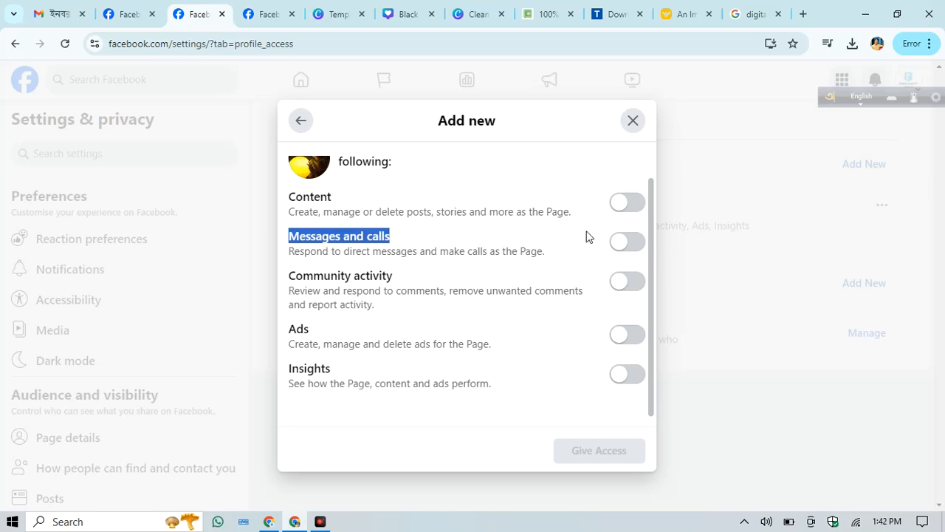
{"action": "left_click", "coordinate": [635, 241]}
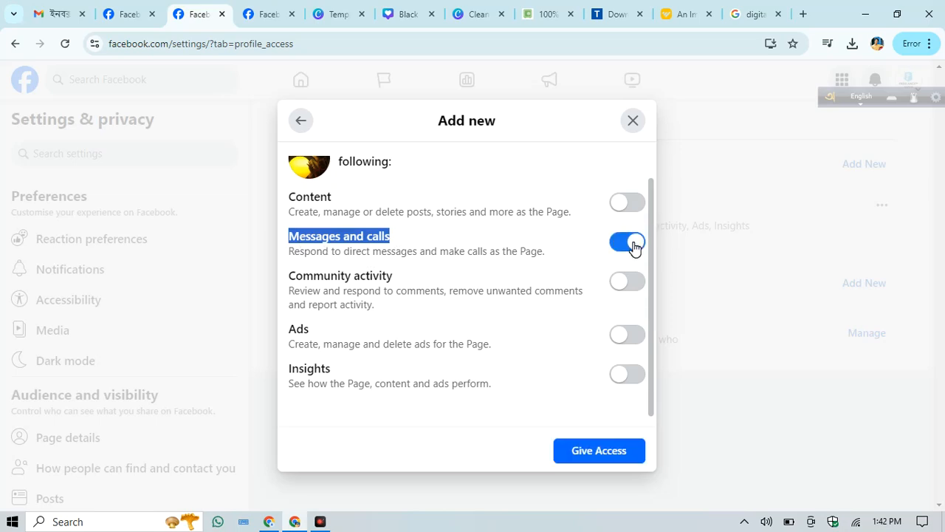
{"action": "left_click", "coordinate": [635, 242]}
{"action": "left_click_drag", "start_coordinate": [398, 278], "coordinate": [288, 277]}
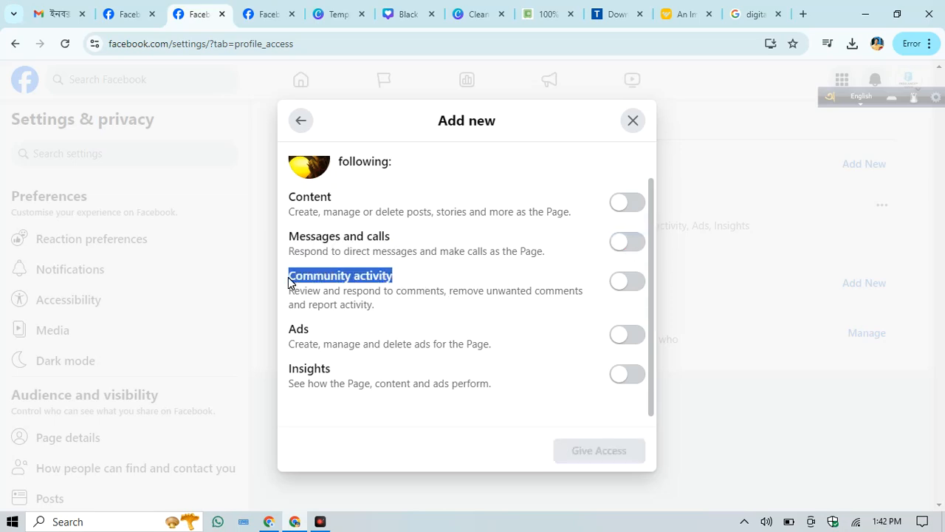
{"action": "left_click", "coordinate": [626, 290]}
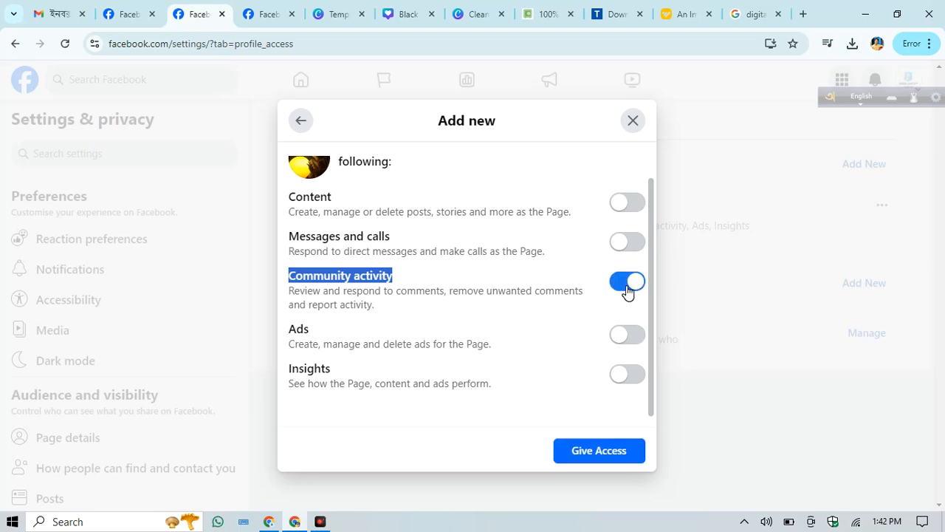
{"action": "left_click", "coordinate": [627, 288]}
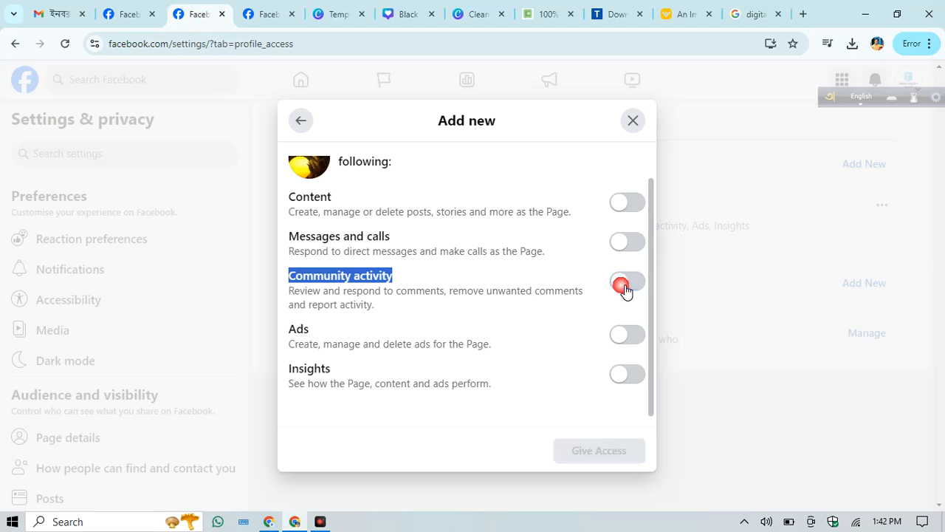
{"action": "left_click", "coordinate": [633, 206]}
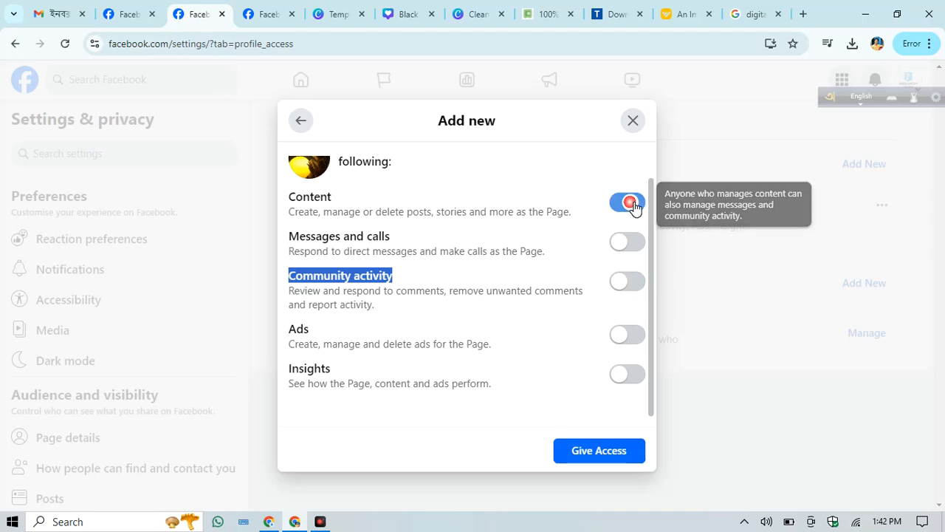
{"action": "left_click", "coordinate": [632, 206]}
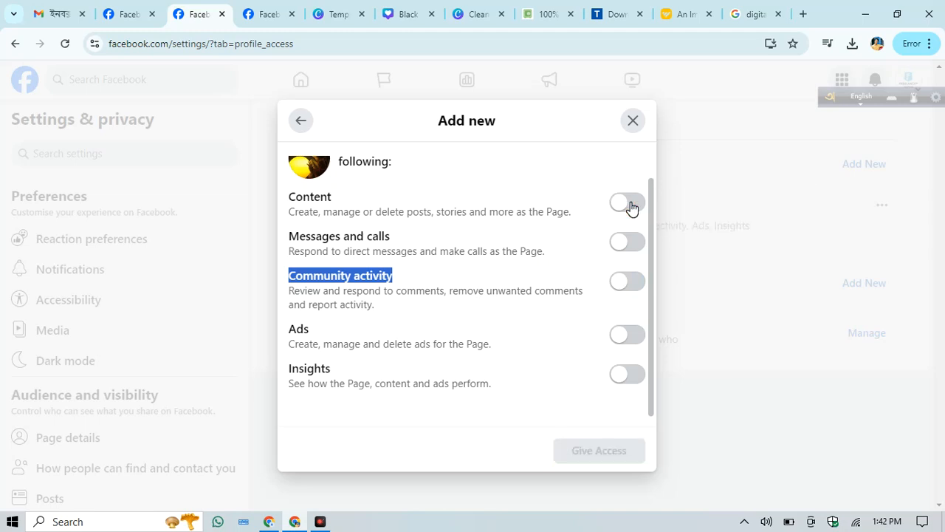
Step: Try the Content and Ads task permissions, switch them off and close the task access dialog without giving access
{"action": "left_click", "coordinate": [632, 207]}
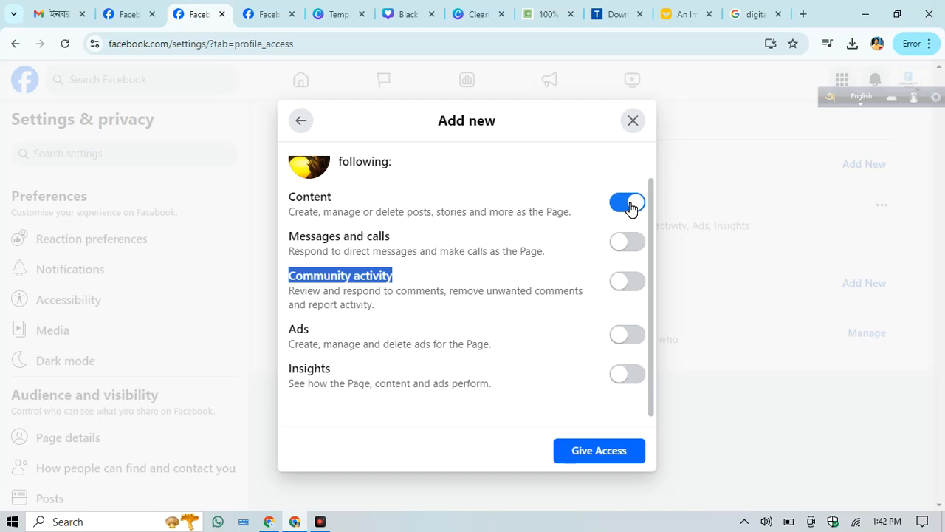
{"action": "left_click", "coordinate": [629, 334]}
{"action": "left_click", "coordinate": [627, 209]}
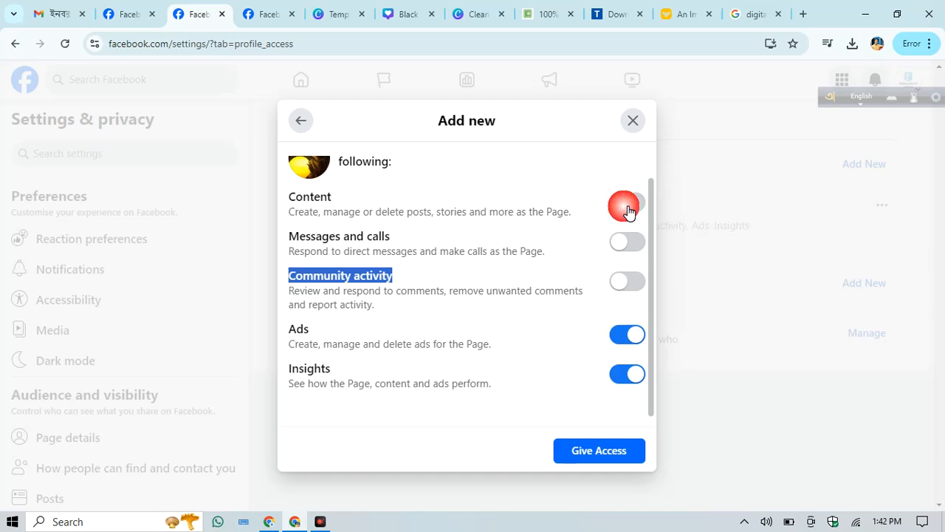
{"action": "left_click", "coordinate": [635, 336]}
{"action": "left_click", "coordinate": [634, 338]}
{"action": "left_click", "coordinate": [634, 338]}
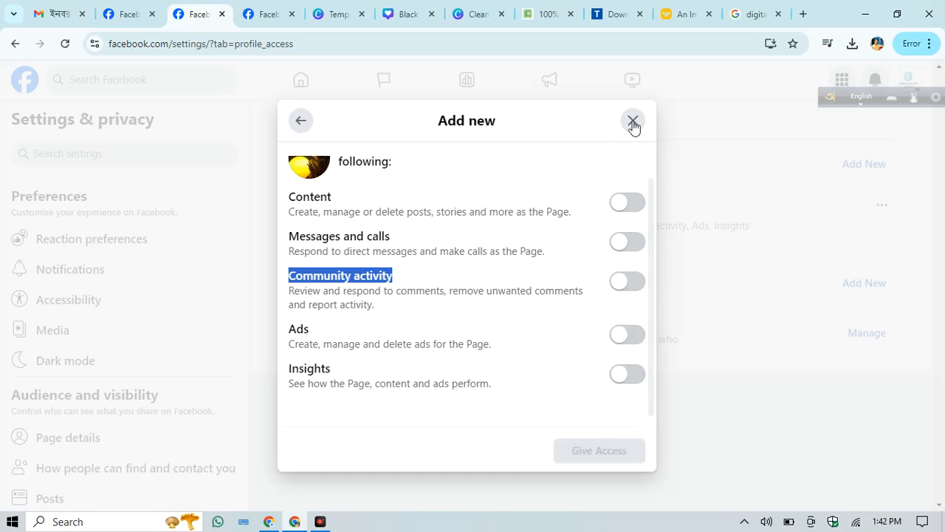
{"action": "left_click", "coordinate": [632, 121]}
Step: Add the founder's account as a new person with Facebook access, found by the copied profile address, and allow full control
{"action": "left_click", "coordinate": [866, 165]}
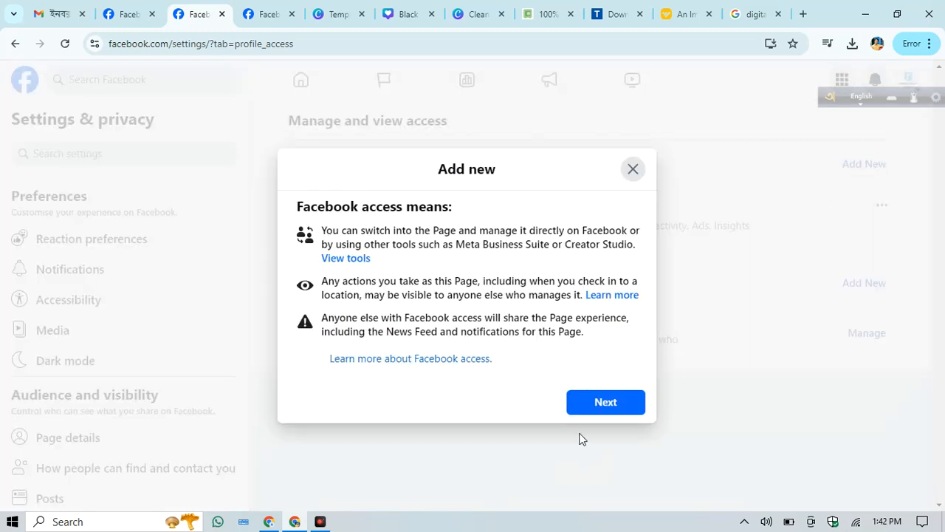
{"action": "left_click", "coordinate": [619, 409]}
{"action": "left_click", "coordinate": [437, 190]}
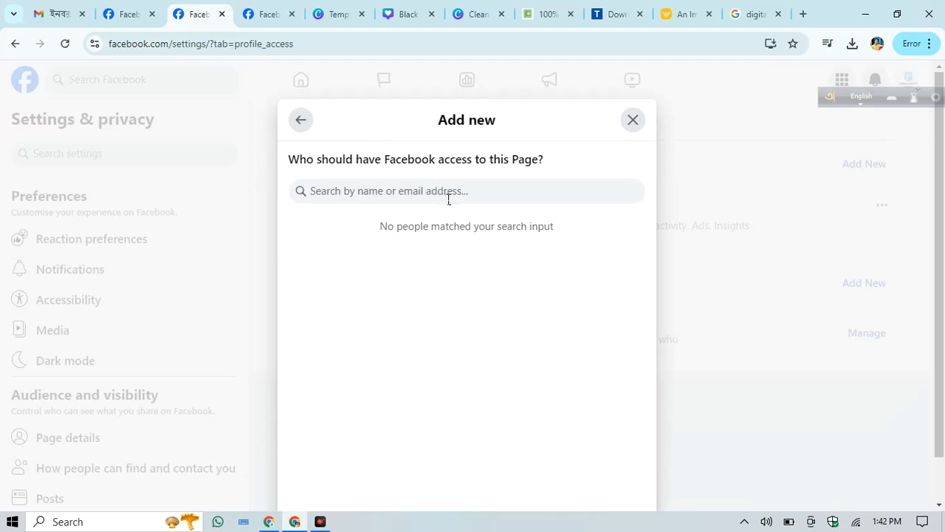
{"action": "key", "text": "ctrl+v"}
{"action": "left_click", "coordinate": [460, 232]}
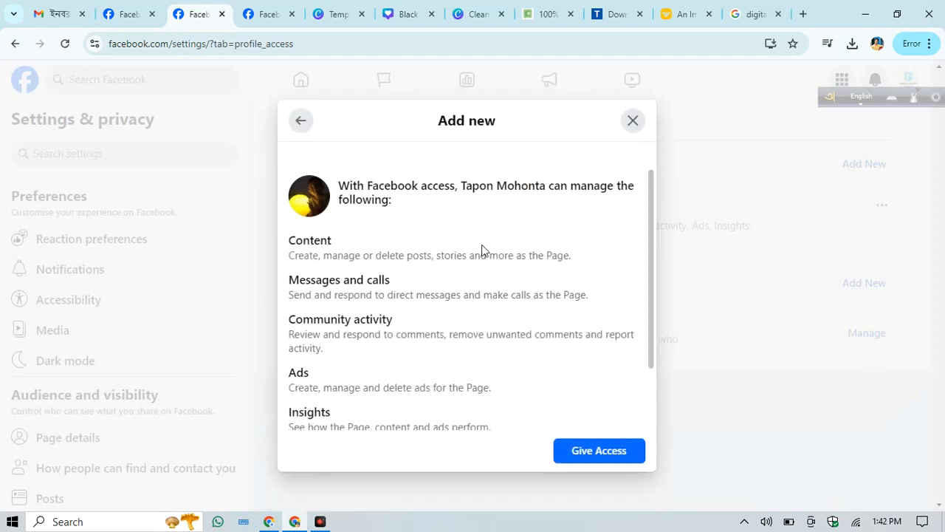
{"action": "scroll", "coordinate": [612, 381], "scroll_direction": "down", "scroll_amount": 2}
{"action": "left_click", "coordinate": [632, 388]}
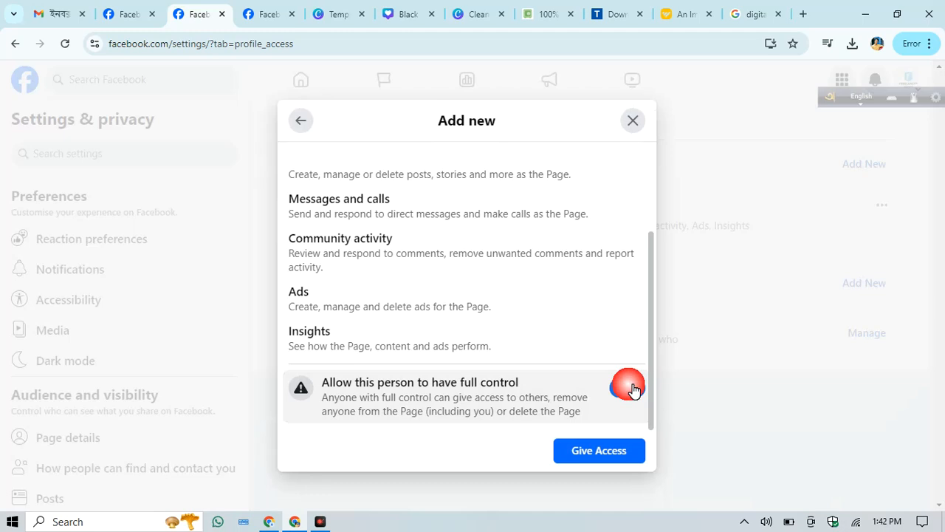
Step: Give the founder access to the Page and confirm it by entering the Facebook profile password
{"action": "left_click", "coordinate": [612, 451]}
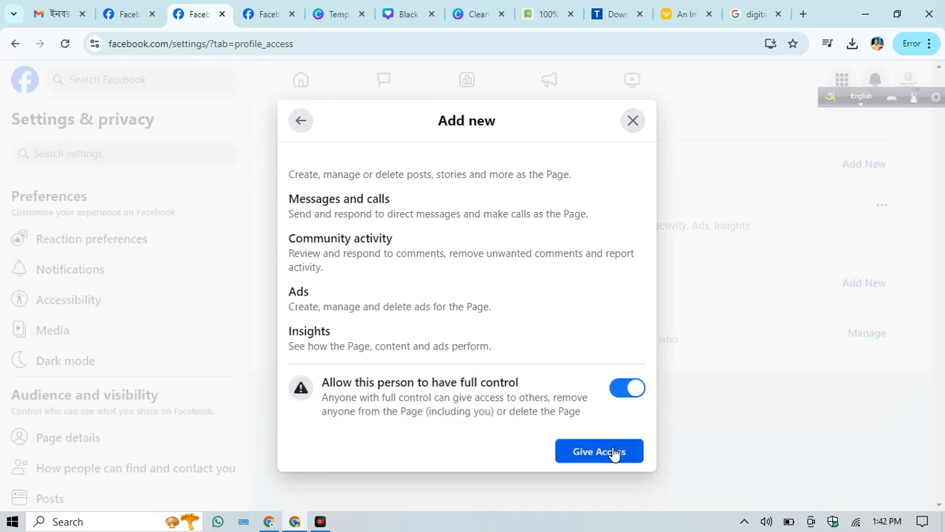
{"action": "left_click", "coordinate": [455, 322]}
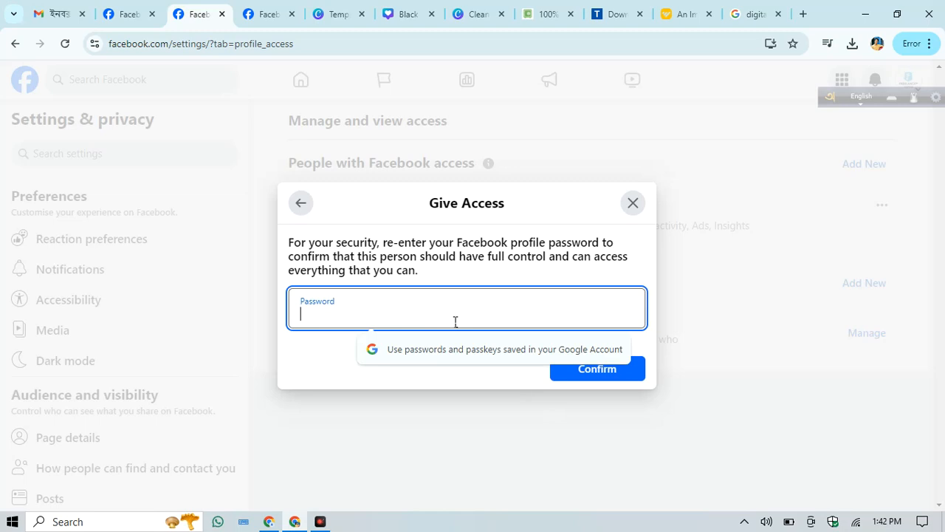
{"action": "type", "text": "••"}
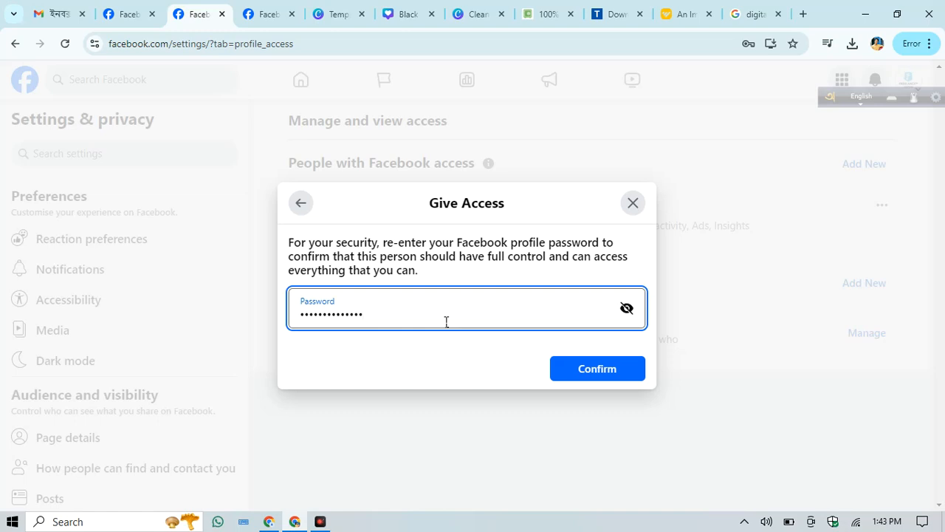
{"action": "left_click", "coordinate": [627, 375]}
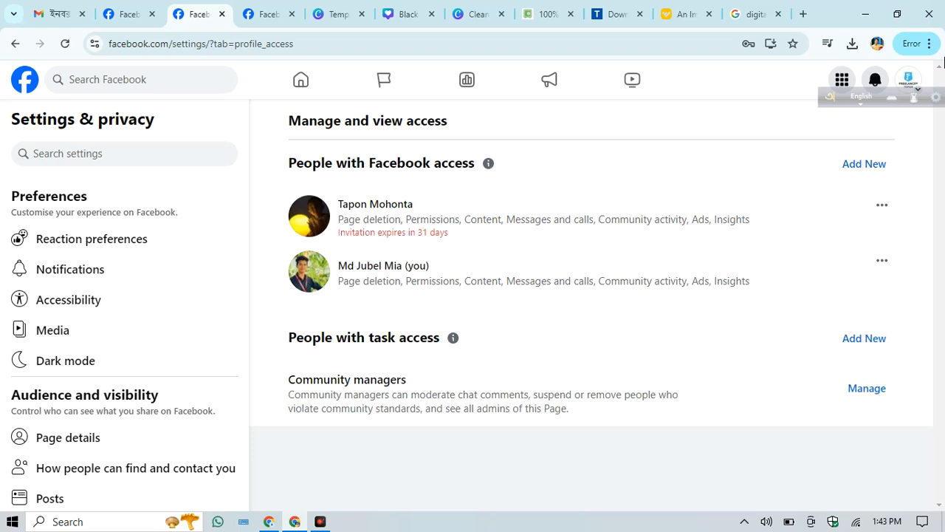
Step: Create a new Chrome profile without a Google account and label it with the founder's first name
{"action": "left_click", "coordinate": [877, 44]}
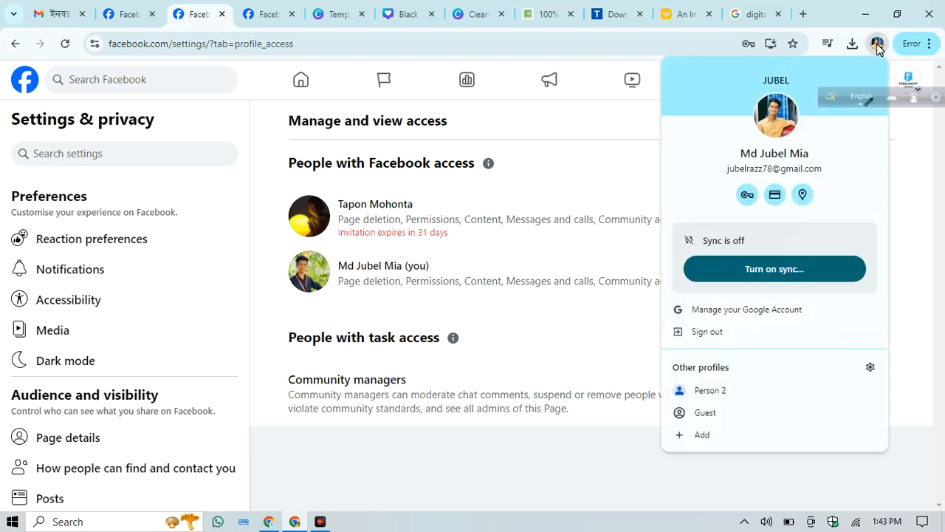
{"action": "left_click", "coordinate": [871, 368]}
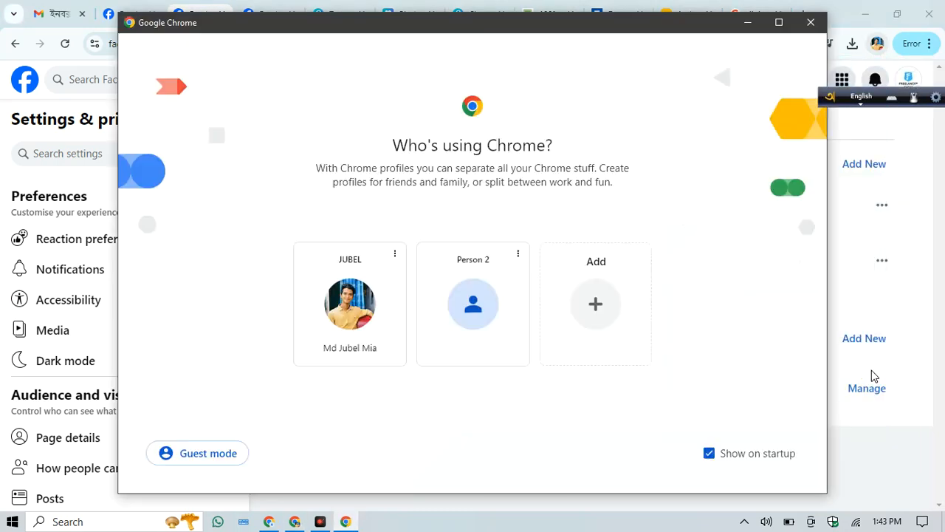
{"action": "left_click", "coordinate": [600, 313]}
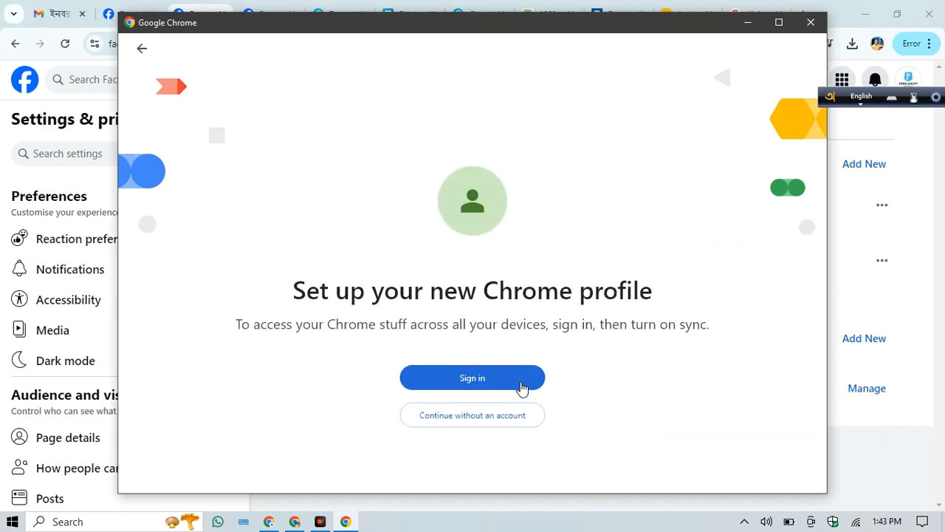
{"action": "left_click", "coordinate": [497, 428]}
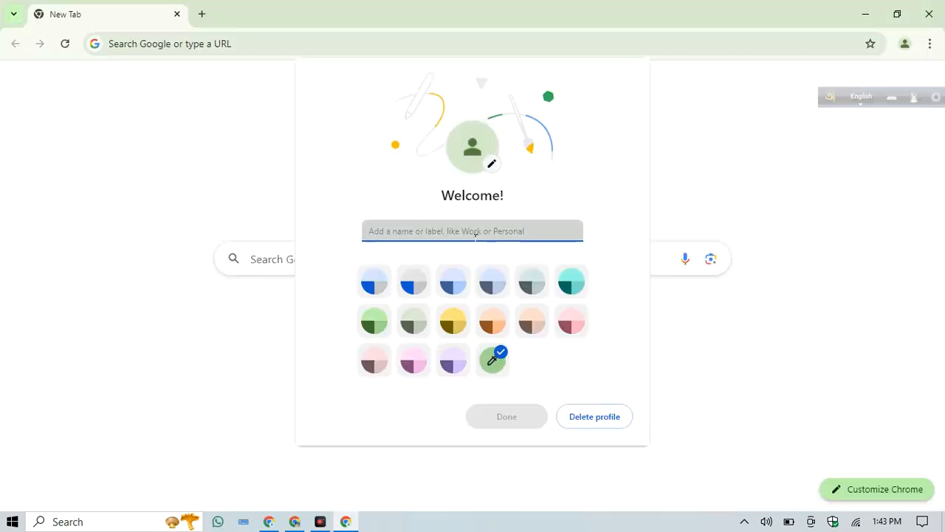
{"action": "type", "text": "Topon"}
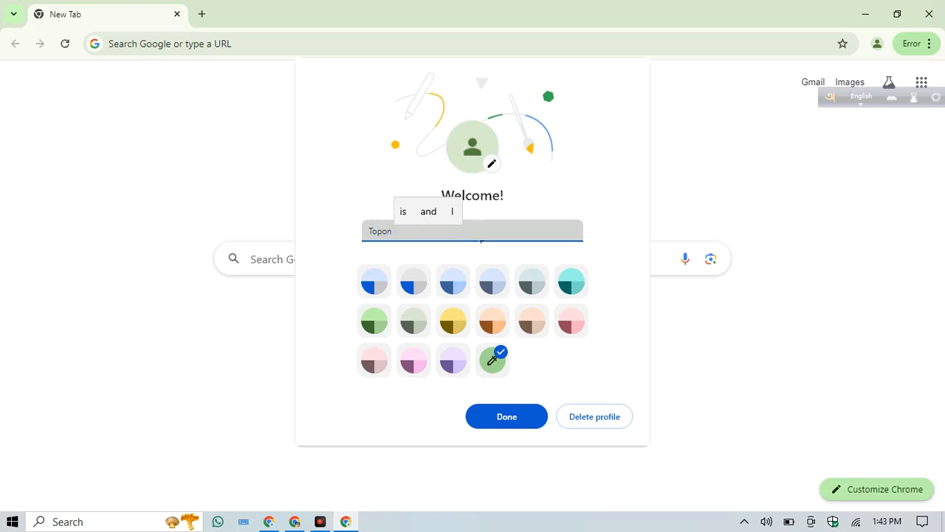
{"action": "left_click", "coordinate": [506, 416]}
Step: Try to open Facebook's login page from a Google search for fb, and go back from it
{"action": "left_click", "coordinate": [350, 265]}
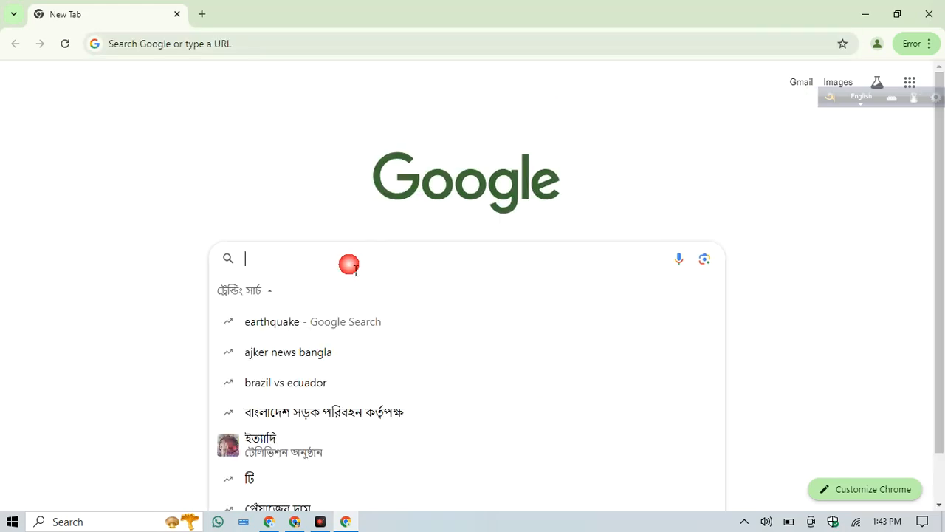
{"action": "type", "text": "fb"}
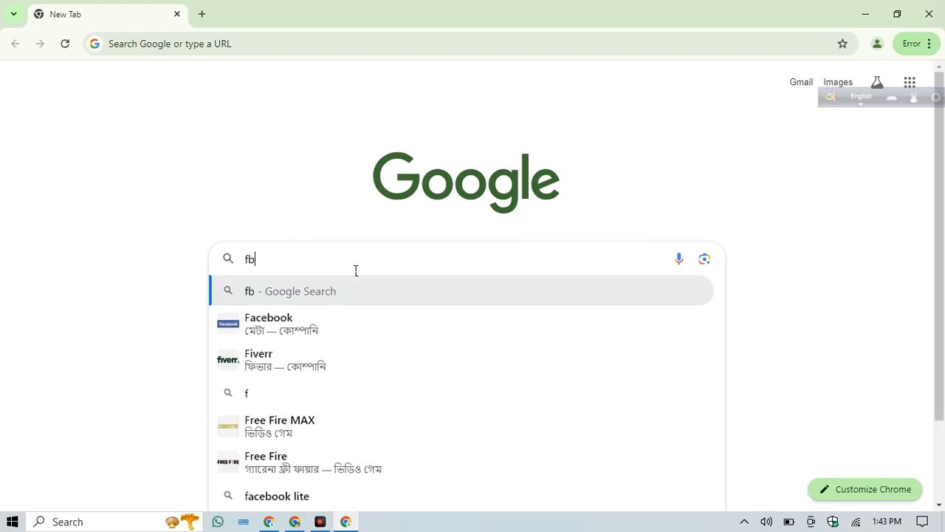
{"action": "key", "text": "Return"}
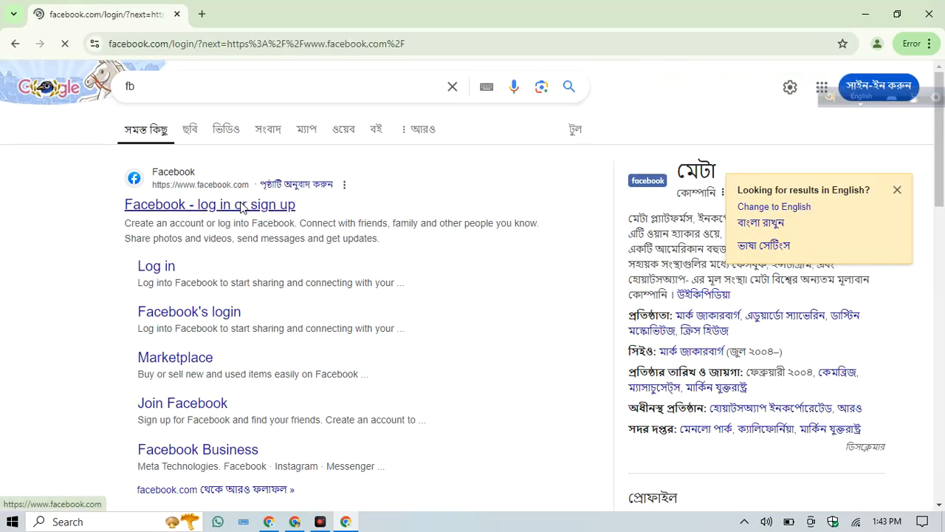
{"action": "left_click", "coordinate": [632, 255]}
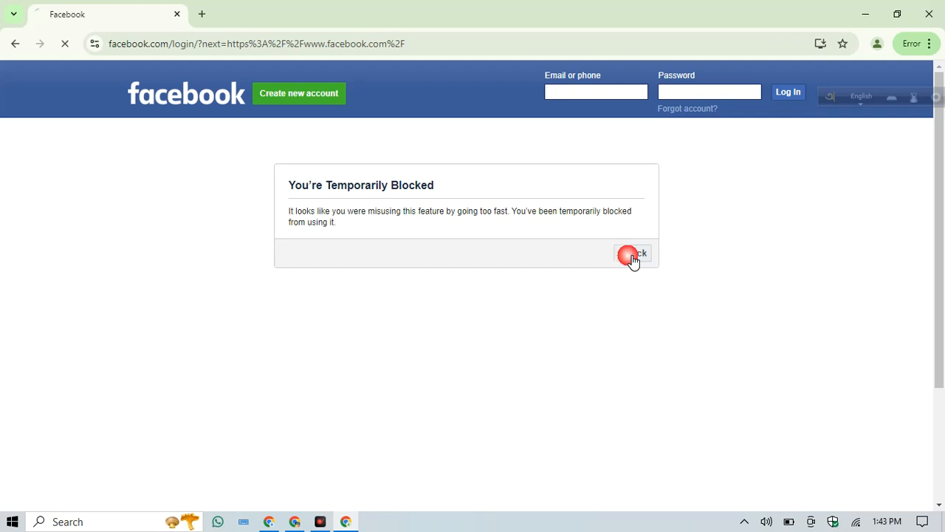
Step: Search Google again for fb and open the main Facebook log in or sign up result
{"action": "left_click", "coordinate": [393, 247]}
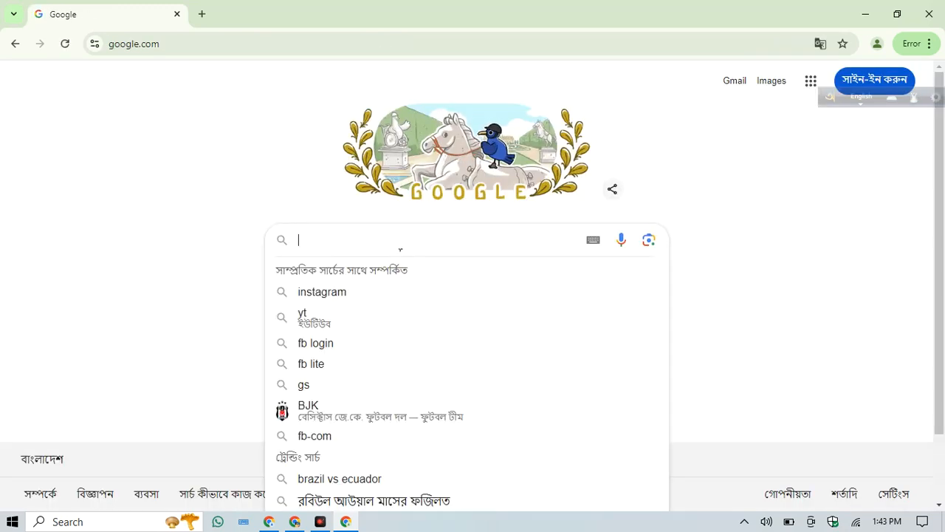
{"action": "type", "text": "fb"}
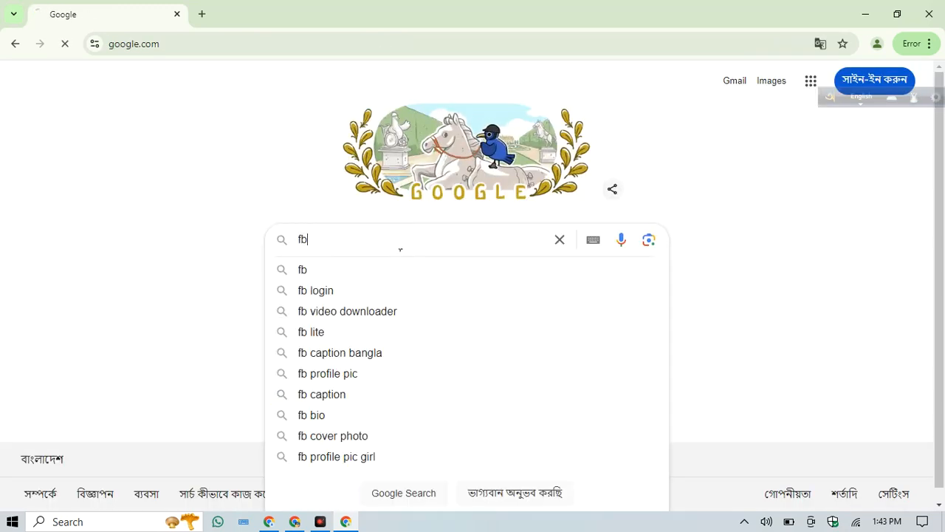
{"action": "key", "text": "Return"}
{"action": "left_click", "coordinate": [252, 212]}
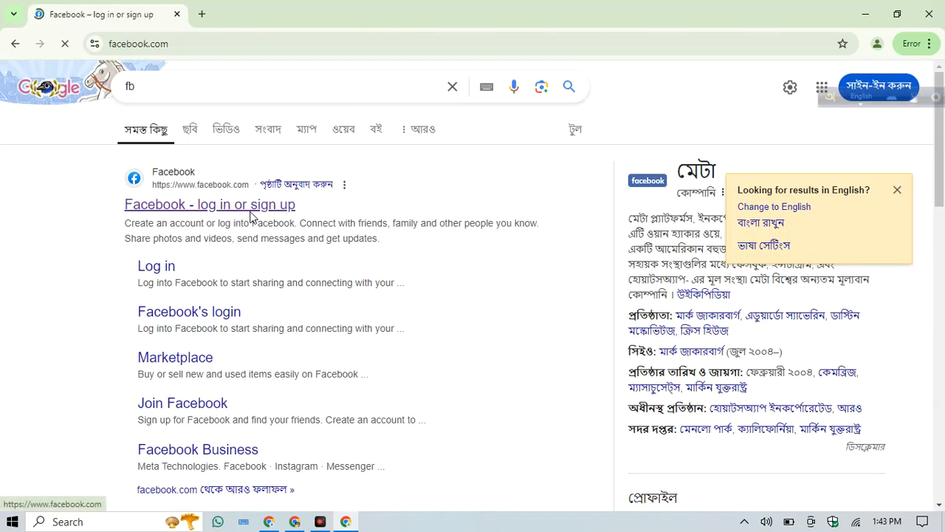
Step: Log in to Facebook with the founder's phone number and account password, and decline saving the password in Chrome
{"action": "left_click", "coordinate": [648, 191]}
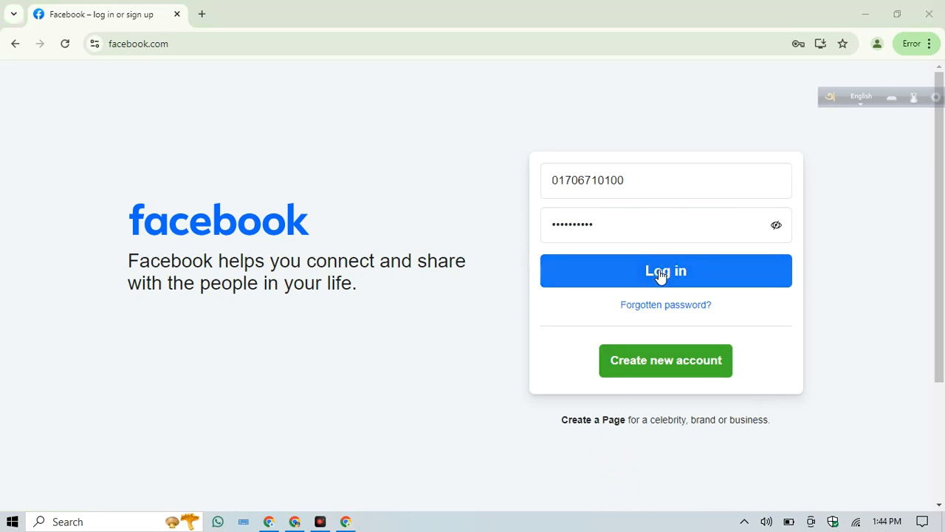
{"action": "left_click", "coordinate": [659, 273]}
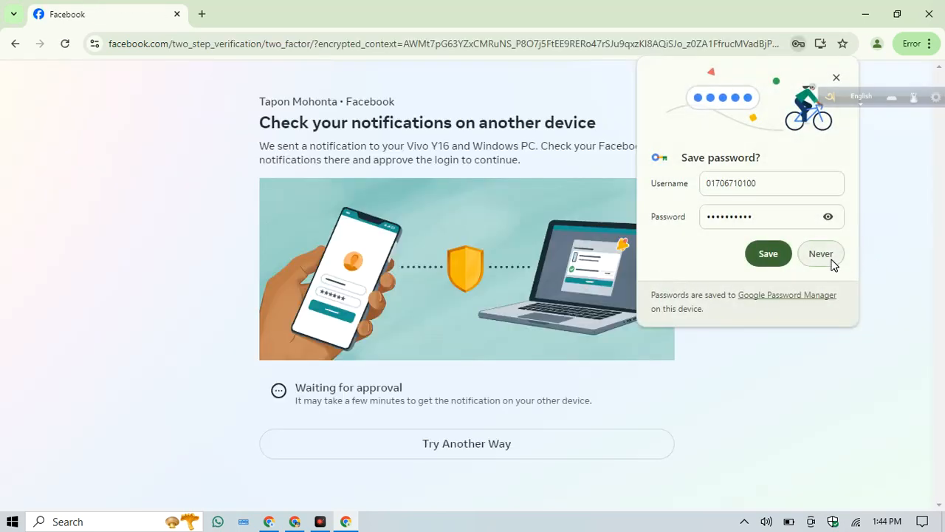
{"action": "left_click", "coordinate": [830, 259]}
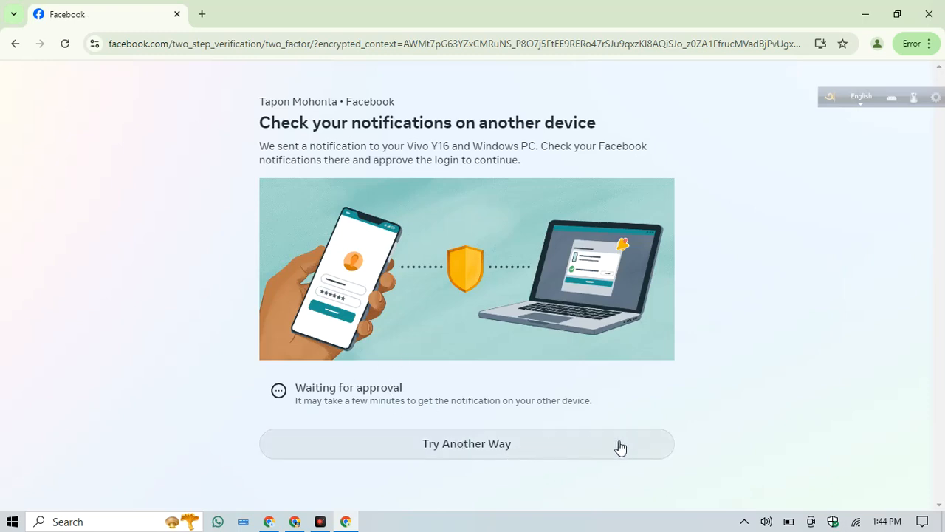
Step: Confirm the login by notification on another device, and choose to always confirm identity instead of trusting this device
{"action": "left_click", "coordinate": [479, 447]}
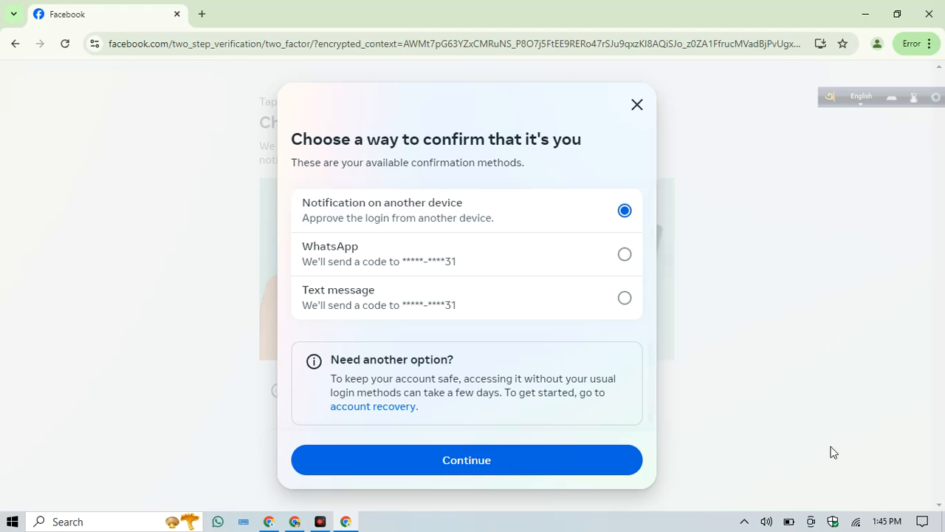
{"action": "left_click", "coordinate": [515, 462]}
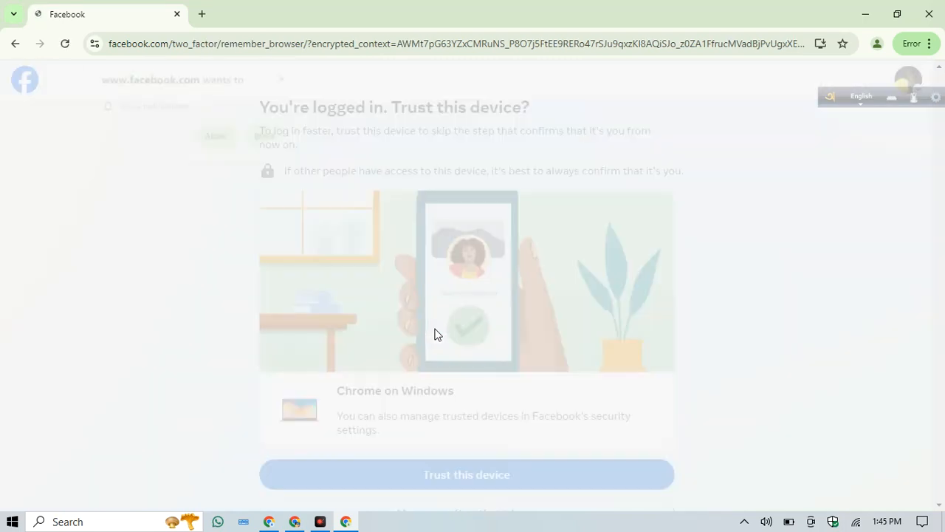
{"action": "left_click", "coordinate": [284, 83]}
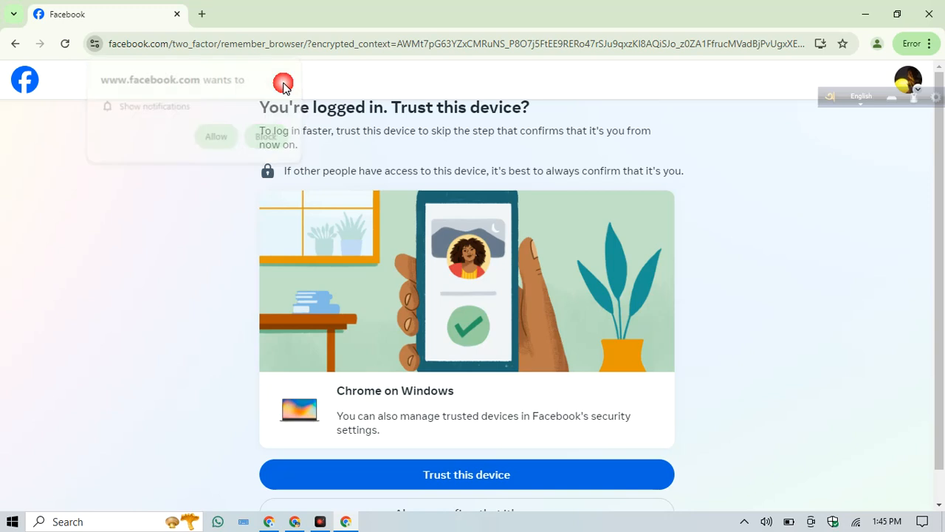
{"action": "scroll", "coordinate": [555, 441], "scroll_direction": "down", "scroll_amount": 1}
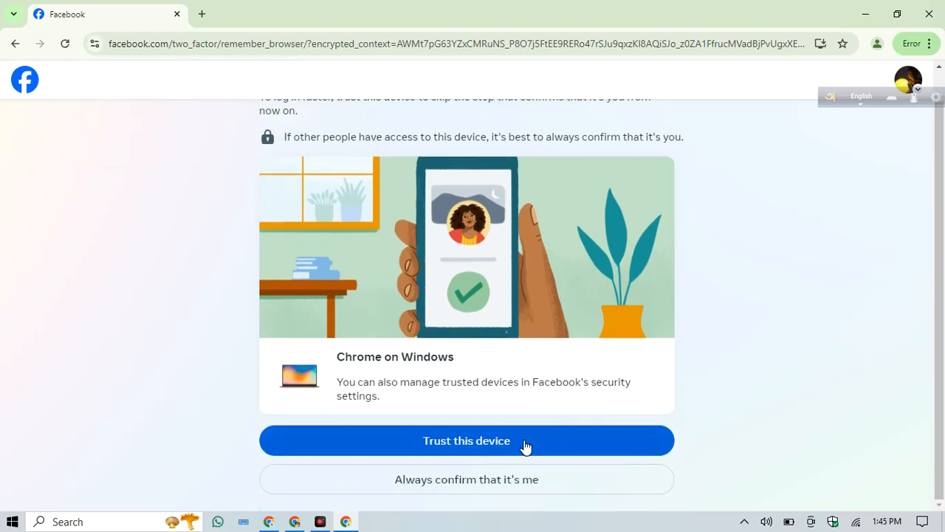
{"action": "left_click", "coordinate": [521, 473]}
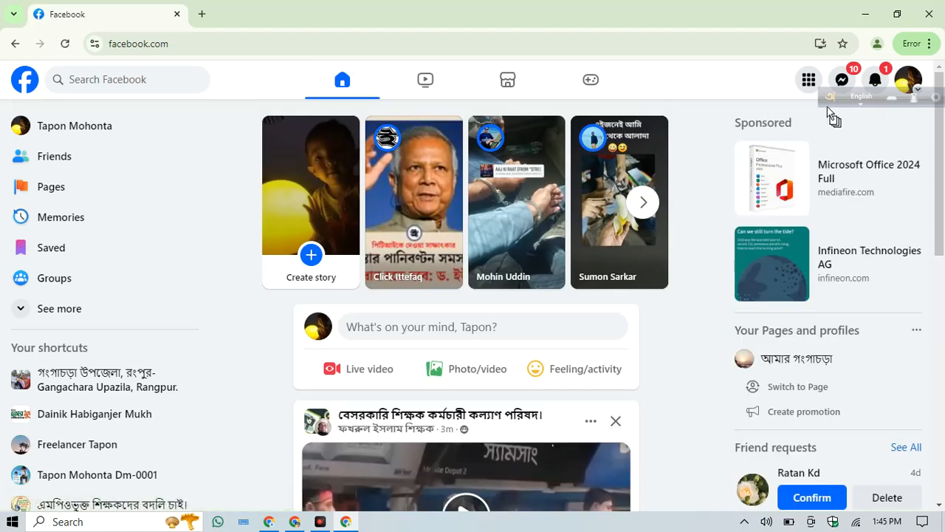
Step: Examine the founder's Facebook notifications for the Page invitation, moving the floating keyboard toolbar out of the way
{"action": "left_click_drag", "start_coordinate": [827, 105], "coordinate": [803, 241]}
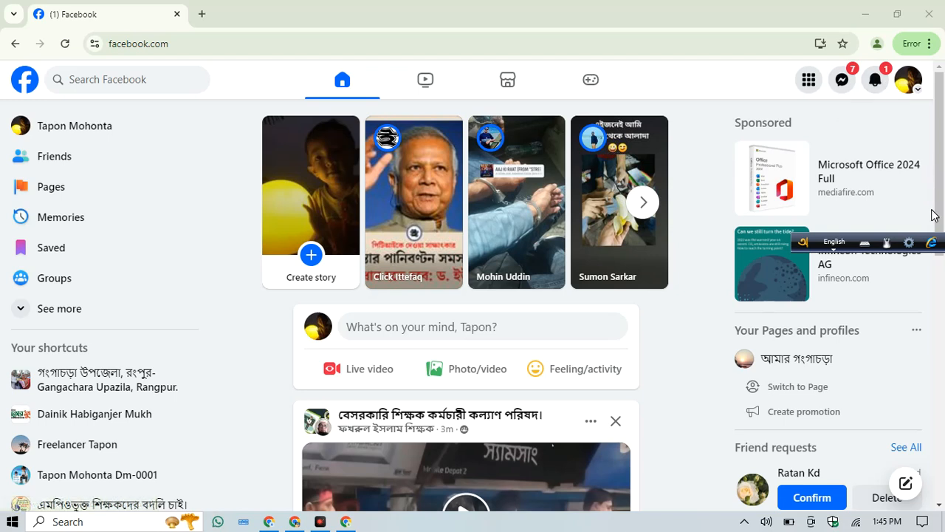
{"action": "left_click_drag", "start_coordinate": [846, 151], "coordinate": [869, 104]}
{"action": "left_click", "coordinate": [874, 82]}
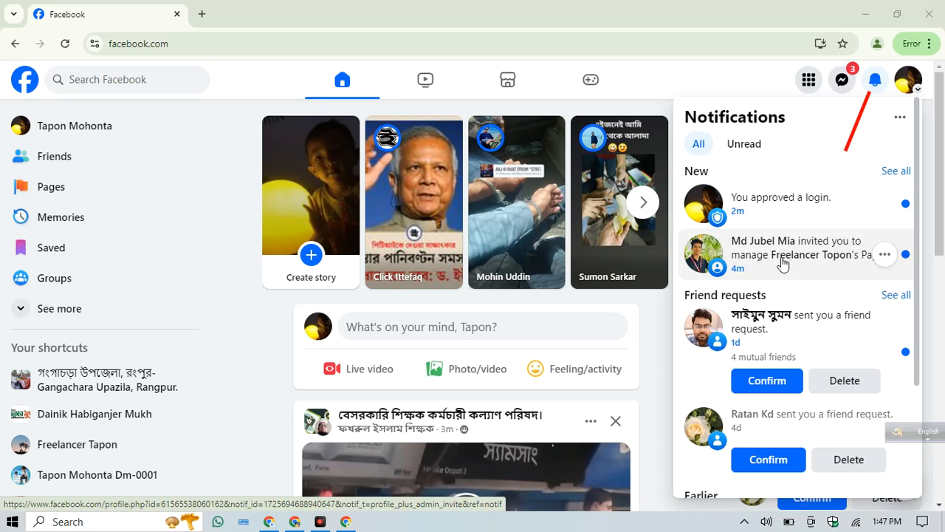
{"action": "left_click", "coordinate": [877, 89]}
{"action": "left_click", "coordinate": [877, 90]}
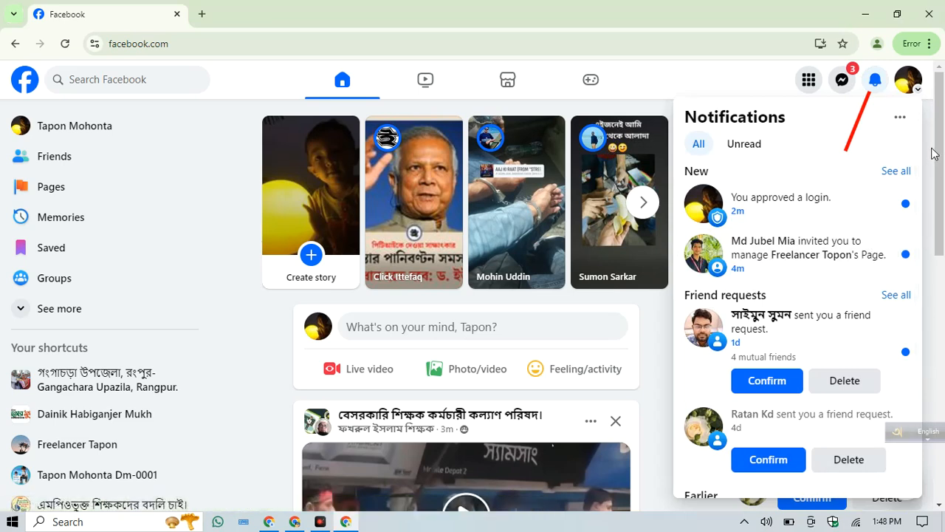
{"action": "left_click_drag", "start_coordinate": [915, 442], "coordinate": [676, 10]}
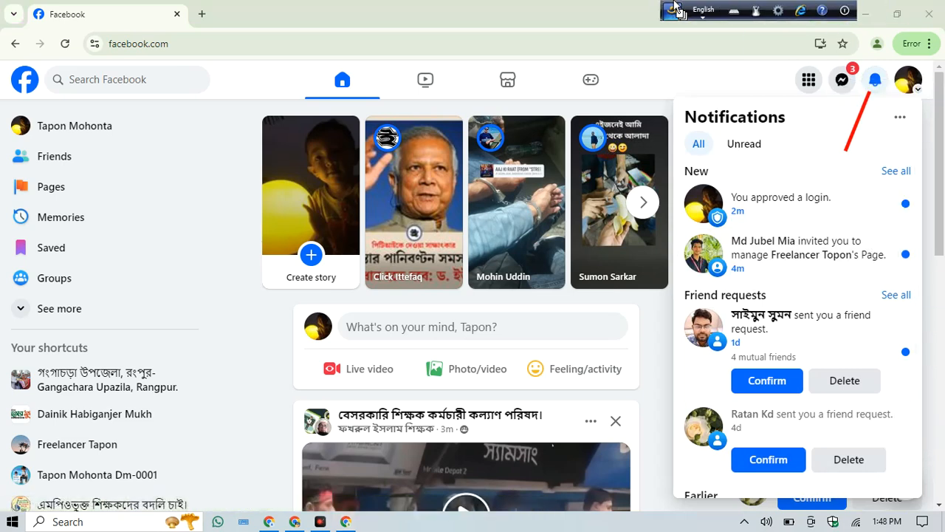
{"action": "left_click", "coordinate": [914, 447]}
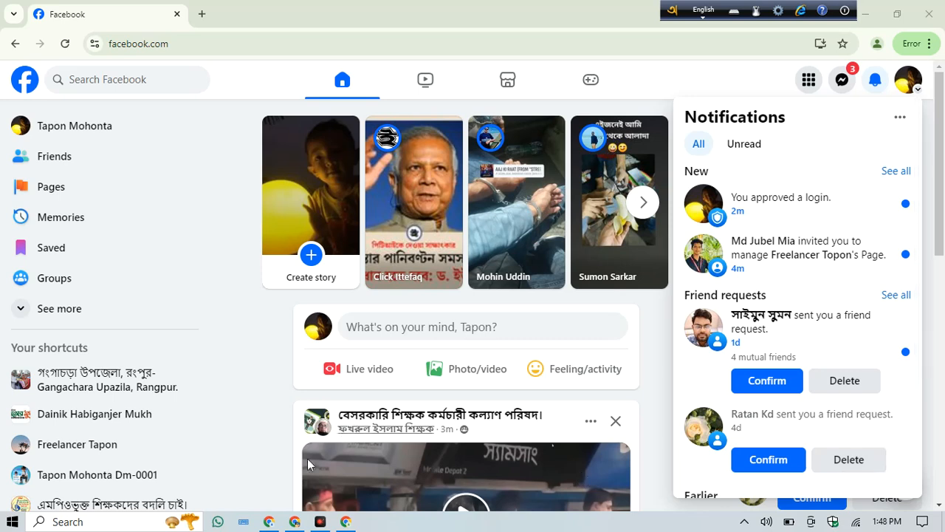
Step: In the other Chrome window, open the Freelancer Topon Page and copy its profile address
{"action": "left_click", "coordinate": [295, 522]}
{"action": "left_click", "coordinate": [902, 87]}
{"action": "left_click", "coordinate": [817, 128]}
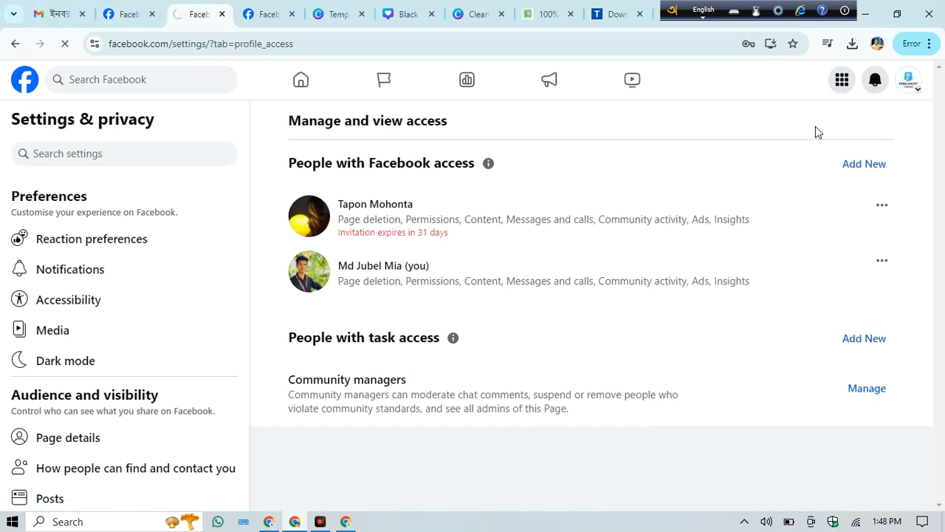
{"action": "left_click", "coordinate": [318, 45]}
{"action": "key", "text": "ctrl+c"}
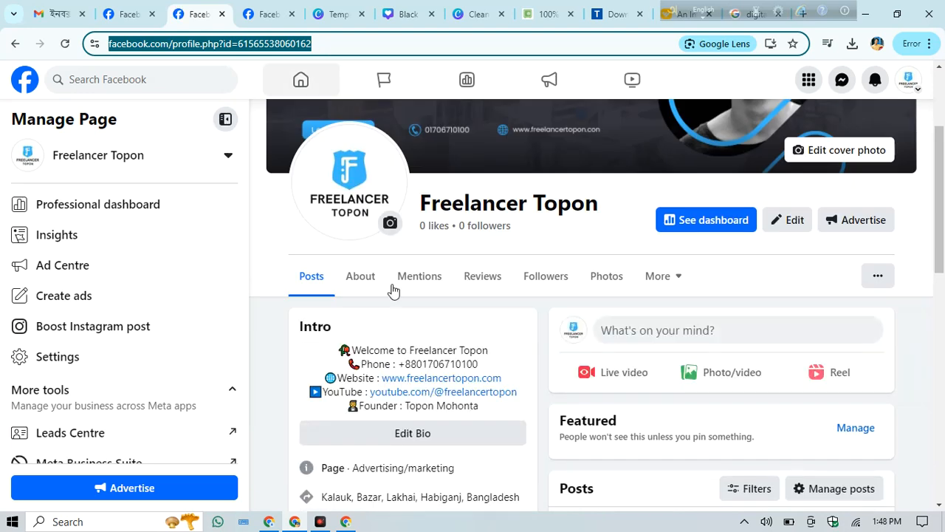
Step: Switch back to the founder's Chrome window and open the Freelancer Topon Page from the copied address
{"action": "left_click", "coordinate": [345, 521]}
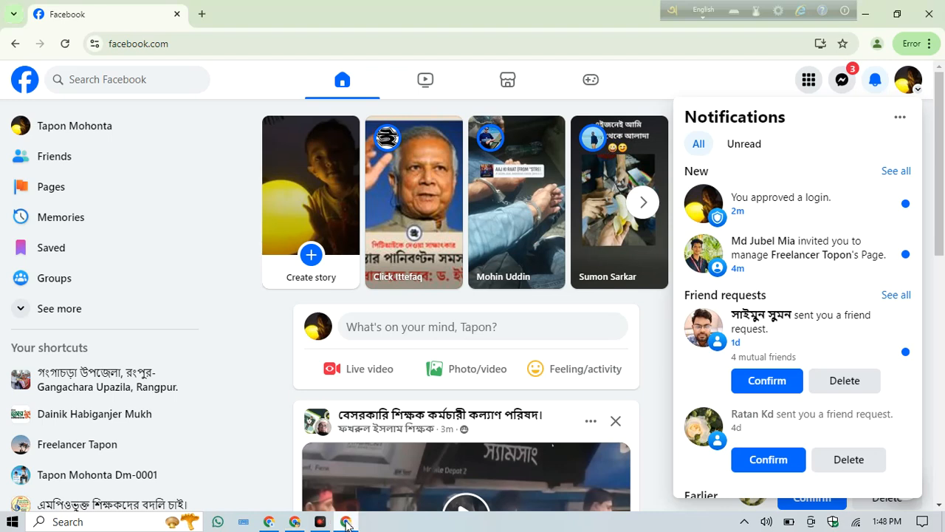
{"action": "left_click", "coordinate": [129, 83]}
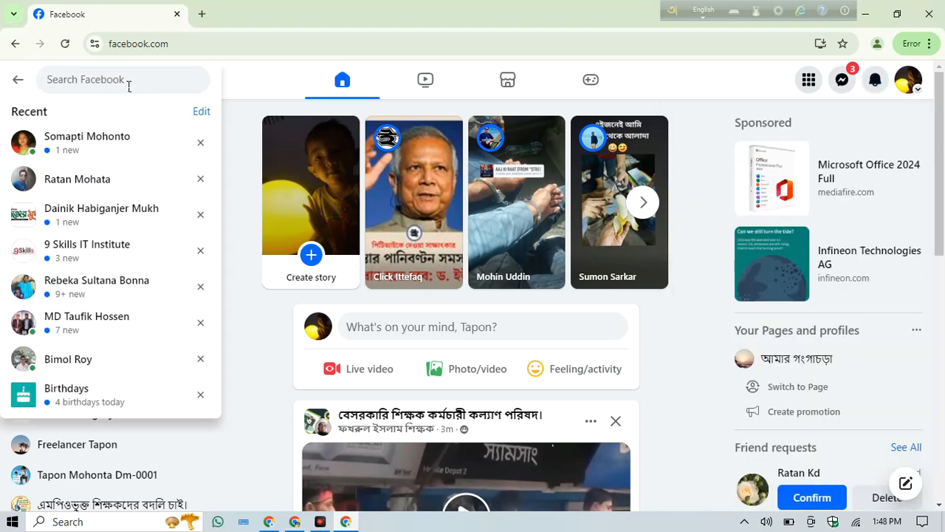
{"action": "key", "text": "ctrl+v"}
{"action": "double_click", "coordinate": [129, 87]}
{"action": "triple_click", "coordinate": [129, 86]}
{"action": "right_click", "coordinate": [129, 87]}
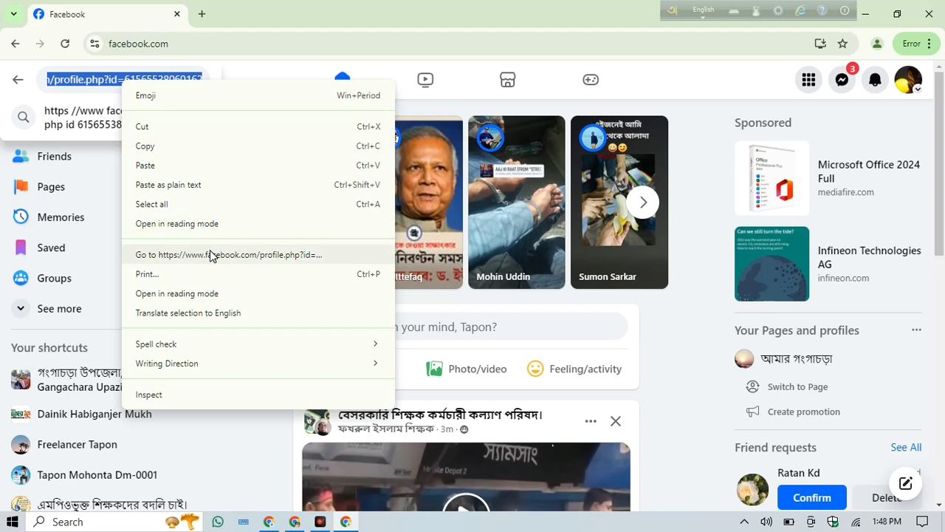
{"action": "left_click", "coordinate": [211, 254]}
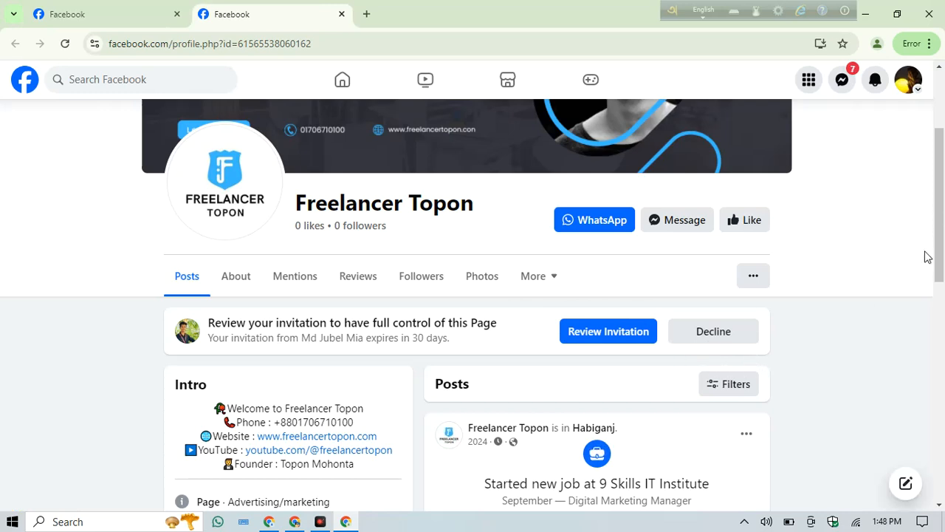
{"action": "mouse_move", "coordinate": [550, 309]}
{"action": "left_mouse_down"}
{"action": "mouse_move", "coordinate": [613, 357]}
{"action": "mouse_move", "coordinate": [670, 359]}
{"action": "left_mouse_up"}
{"action": "left_click_drag", "start_coordinate": [668, 309], "coordinate": [775, 360]}
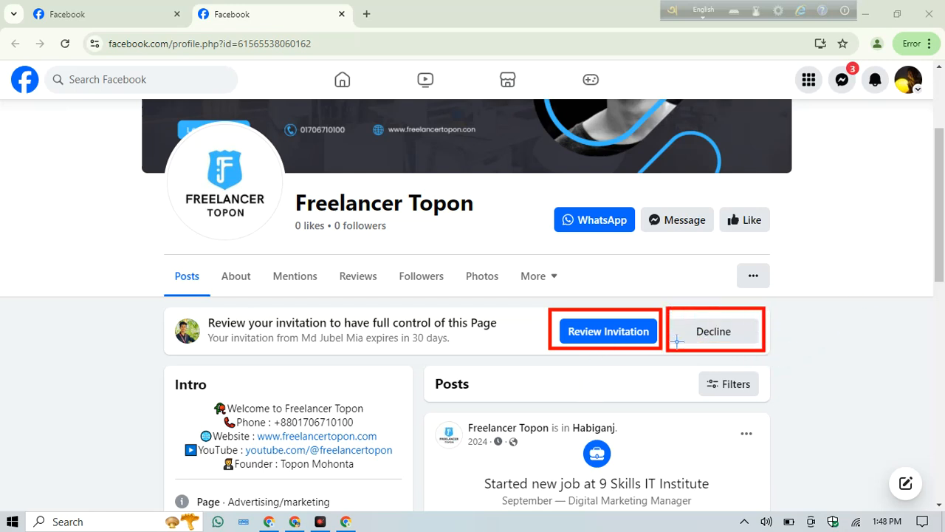
{"action": "left_click", "coordinate": [928, 150]}
{"action": "left_click", "coordinate": [919, 441]}
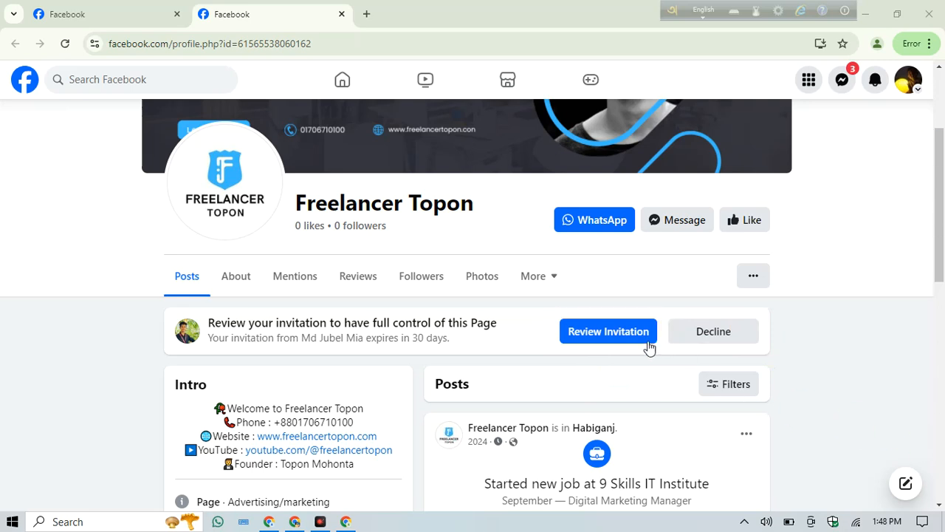
Step: Open the Page's full-control invitation, read through the listed permissions and continue to the full-control information
{"action": "left_click", "coordinate": [607, 333]}
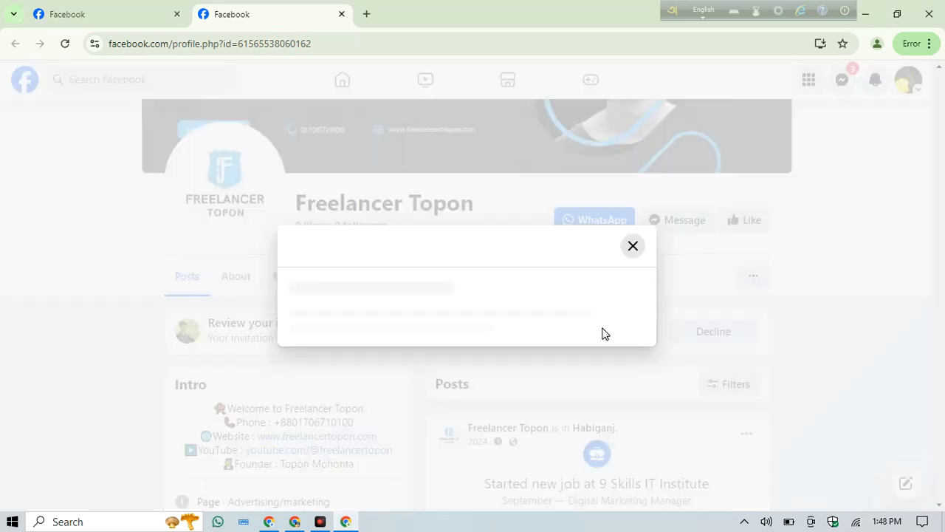
{"action": "scroll", "coordinate": [406, 292], "scroll_direction": "down", "scroll_amount": 3}
{"action": "scroll", "coordinate": [369, 288], "scroll_direction": "up", "scroll_amount": 3}
{"action": "scroll", "coordinate": [358, 310], "scroll_direction": "down", "scroll_amount": 3}
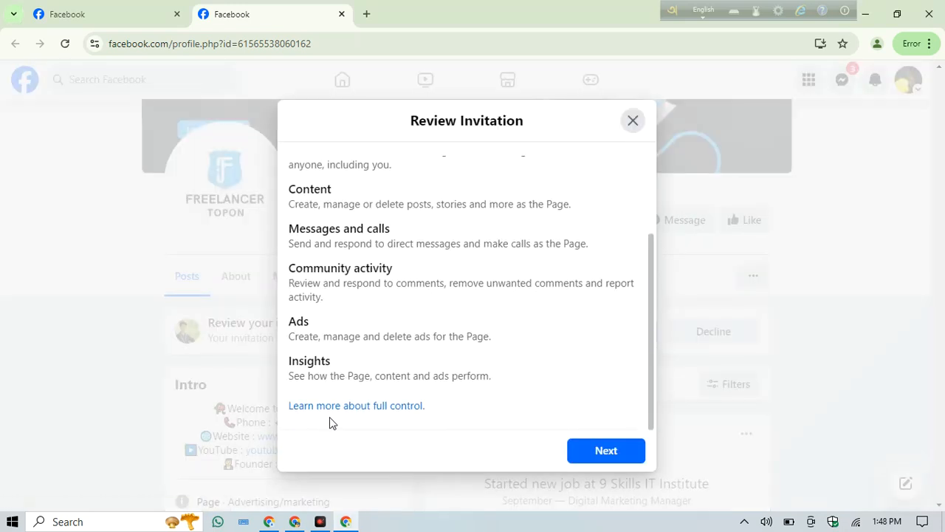
{"action": "scroll", "coordinate": [399, 301], "scroll_direction": "up", "scroll_amount": 3}
{"action": "scroll", "coordinate": [398, 266], "scroll_direction": "down", "scroll_amount": 3}
{"action": "left_click", "coordinate": [620, 456]}
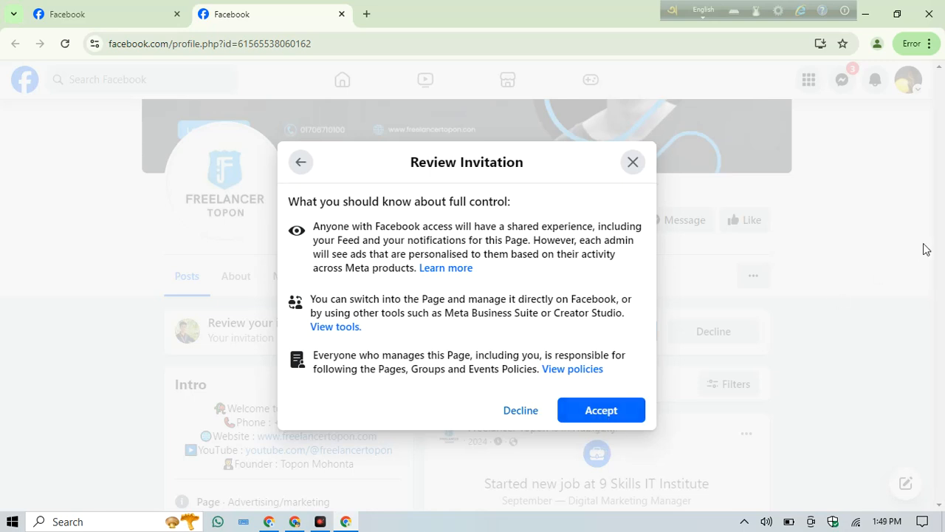
Step: Accept the full-control invitation and switch into the Freelancer Topon Page, dismissing the browser notification request
{"action": "mouse_move", "coordinate": [548, 393]}
{"action": "left_mouse_down"}
{"action": "mouse_move", "coordinate": [574, 415]}
{"action": "mouse_move", "coordinate": [664, 439]}
{"action": "left_mouse_up"}
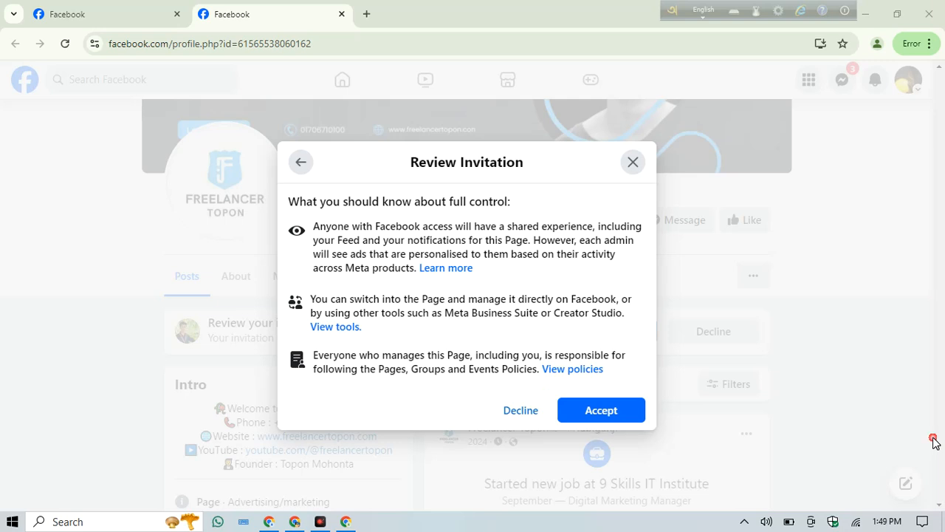
{"action": "left_click", "coordinate": [618, 408]}
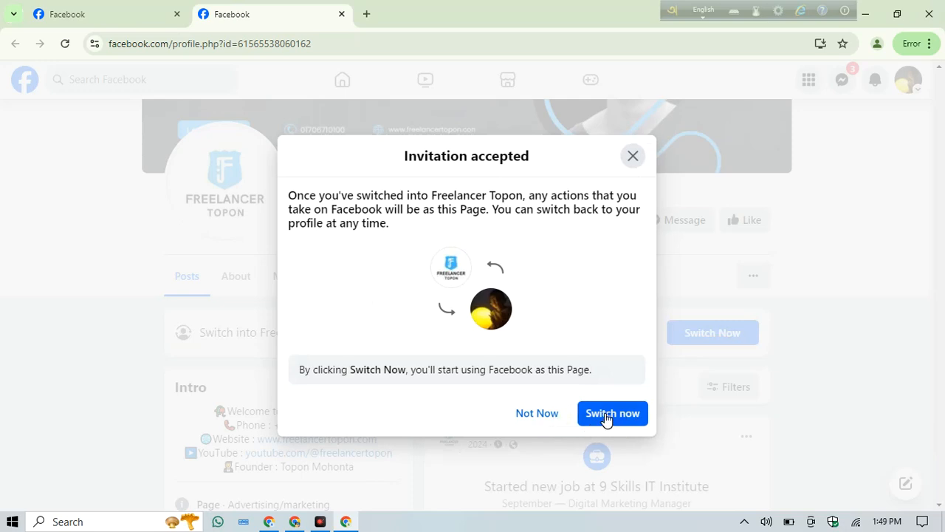
{"action": "left_click", "coordinate": [610, 415]}
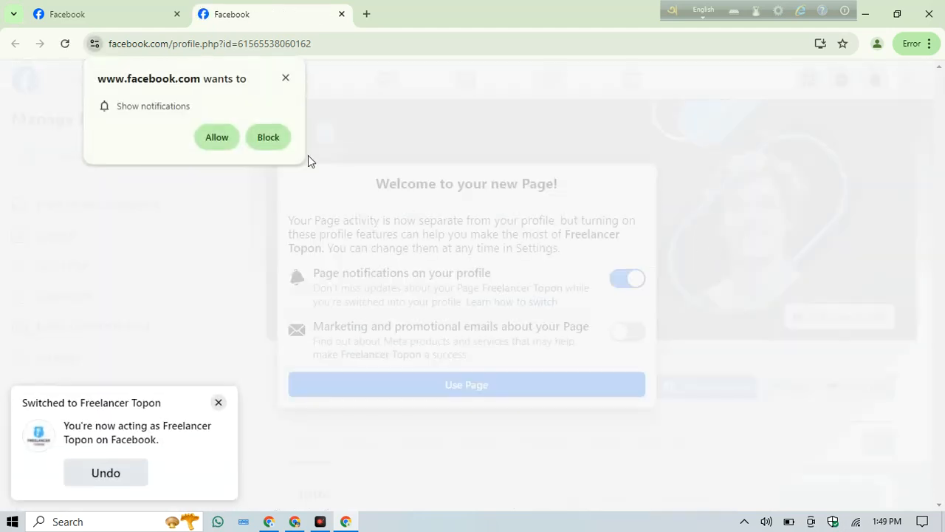
{"action": "left_click", "coordinate": [286, 79]}
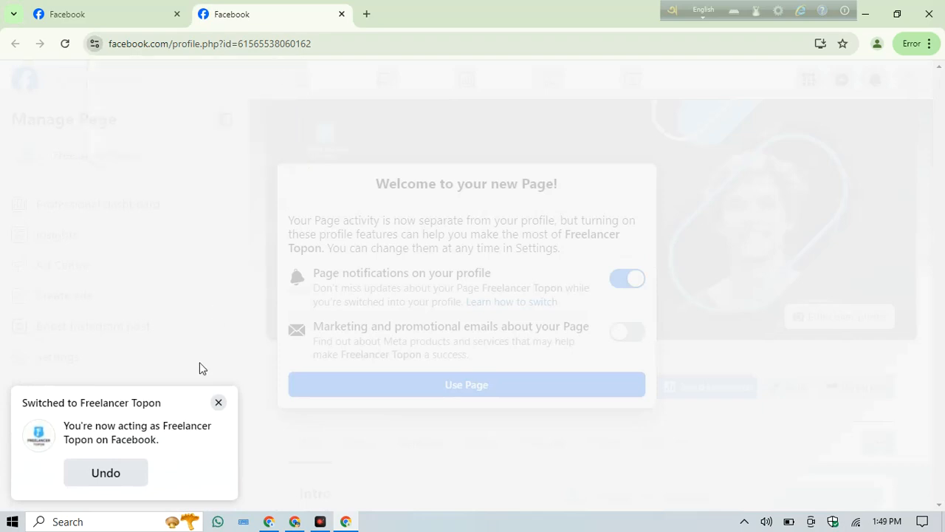
Step: Dismiss the profile-switch notice and start using the Page with the welcome dialog's preset notification and e-mail options
{"action": "left_click", "coordinate": [219, 402]}
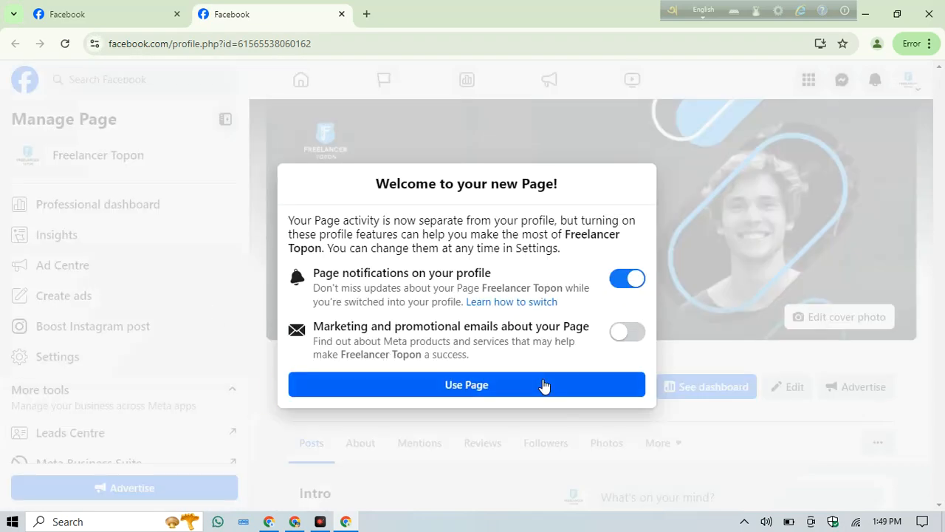
{"action": "left_click", "coordinate": [540, 382]}
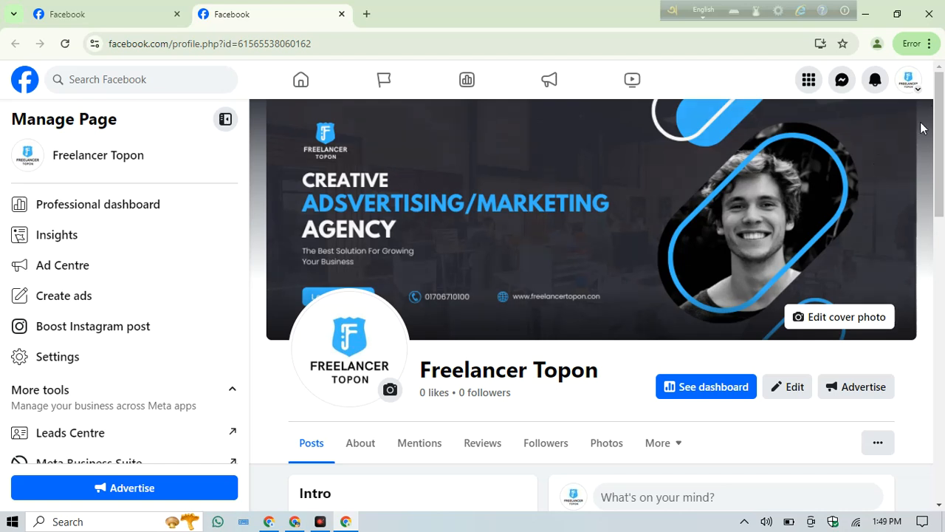
Step: Compare the profiles available for switching in the account menus of both Chrome windows
{"action": "left_click", "coordinate": [909, 81]}
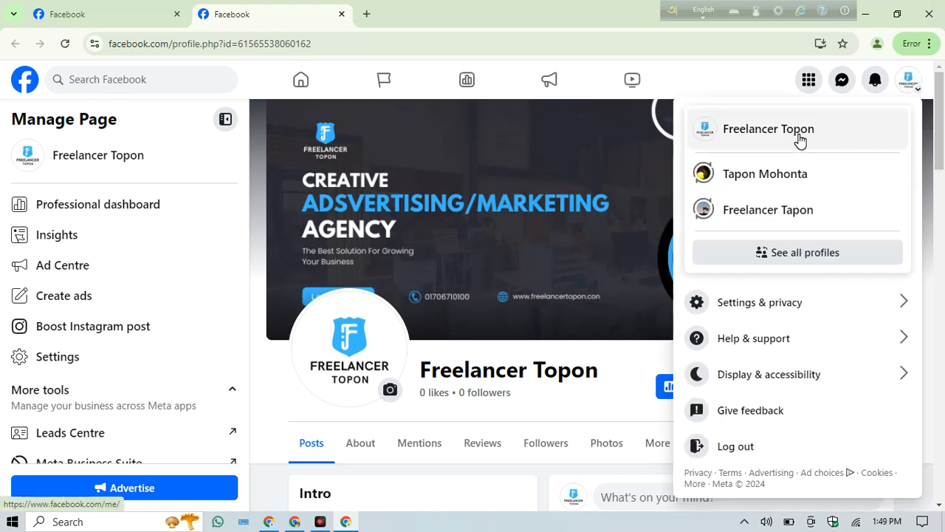
{"action": "left_click", "coordinate": [326, 503]}
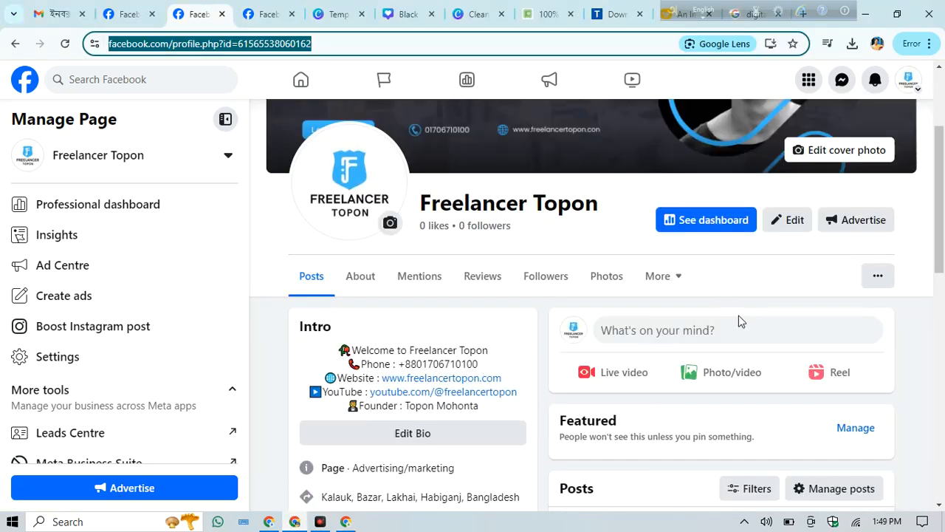
{"action": "scroll", "coordinate": [725, 301], "scroll_direction": "up", "scroll_amount": 3}
{"action": "left_click", "coordinate": [914, 85]}
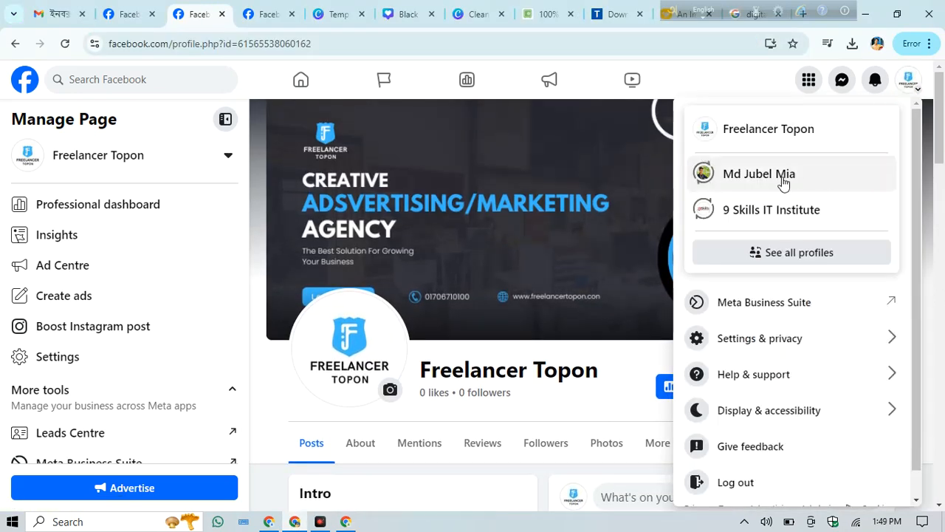
{"action": "left_click", "coordinate": [345, 521]}
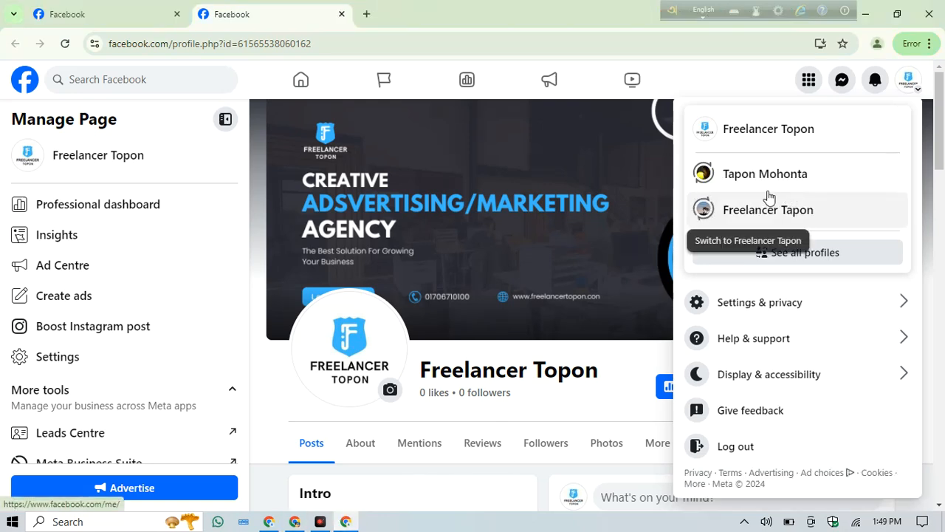
{"action": "left_click", "coordinate": [693, 79]}
Step: Look through the Freelancer Topon Page's header, intro and posts, checking who published them
{"action": "scroll", "coordinate": [658, 393], "scroll_direction": "down", "scroll_amount": 1}
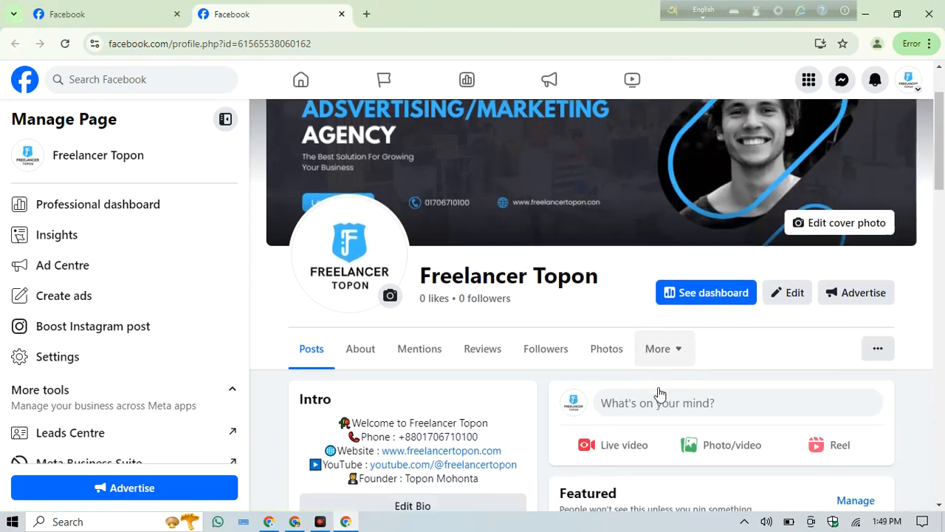
{"action": "scroll", "coordinate": [654, 392], "scroll_direction": "up", "scroll_amount": 1}
{"action": "scroll", "coordinate": [655, 392], "scroll_direction": "down", "scroll_amount": 10}
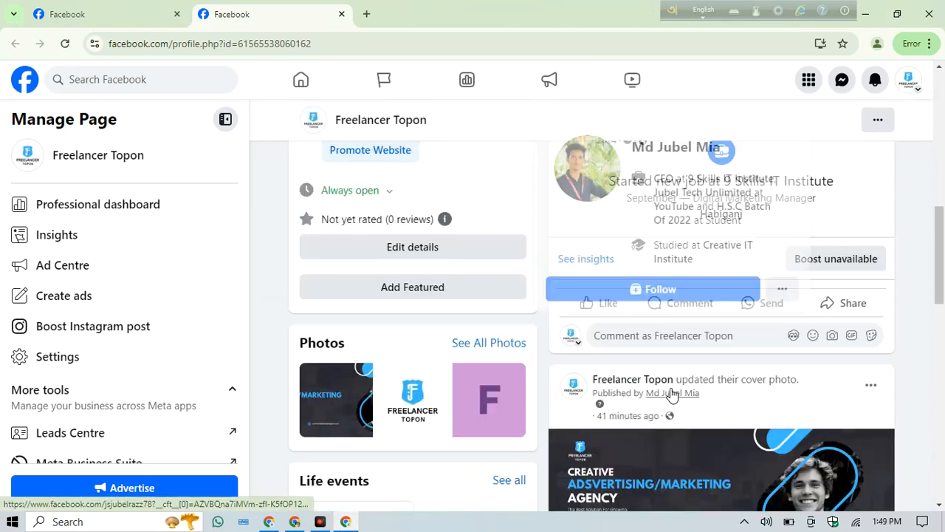
{"action": "scroll", "coordinate": [684, 384], "scroll_direction": "up", "scroll_amount": 2}
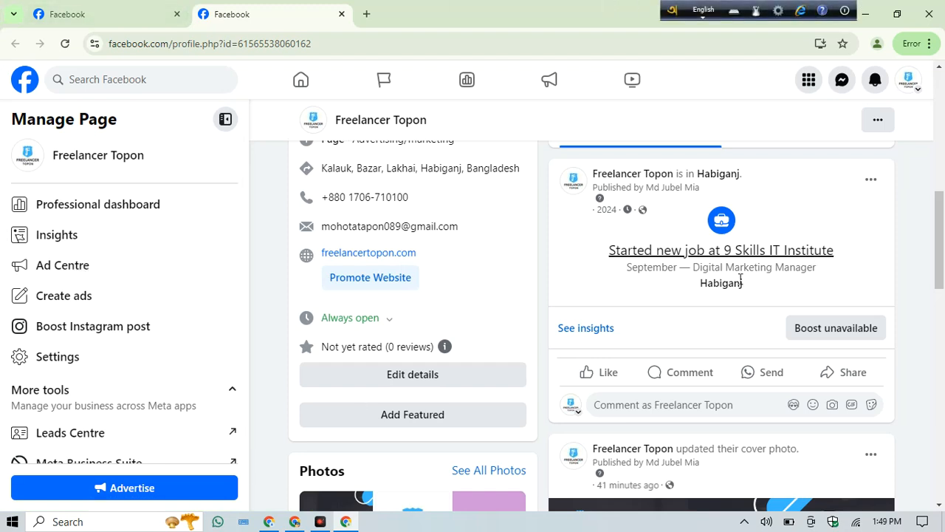
{"action": "scroll", "coordinate": [416, 355], "scroll_direction": "down", "scroll_amount": 3}
{"action": "scroll", "coordinate": [443, 295], "scroll_direction": "up", "scroll_amount": 7}
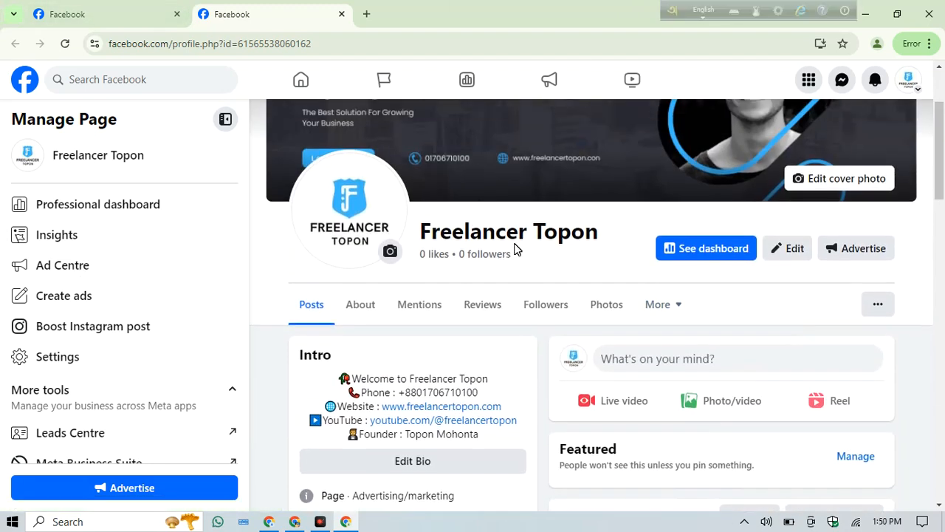
{"action": "left_click_drag", "start_coordinate": [492, 245], "coordinate": [418, 232]}
{"action": "left_click", "coordinate": [606, 249]}
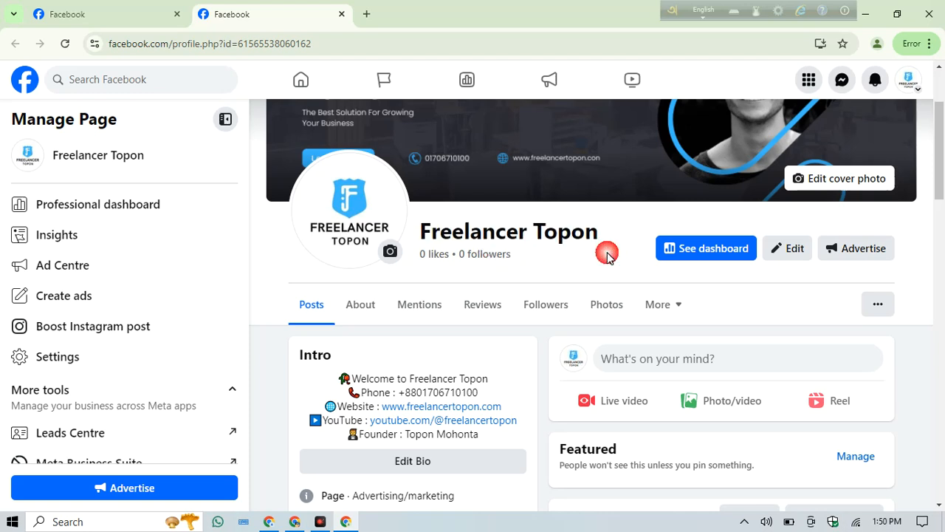
Step: Open the Page's settings and dismiss the browser notification request
{"action": "scroll", "coordinate": [110, 398], "scroll_direction": "down", "scroll_amount": 1}
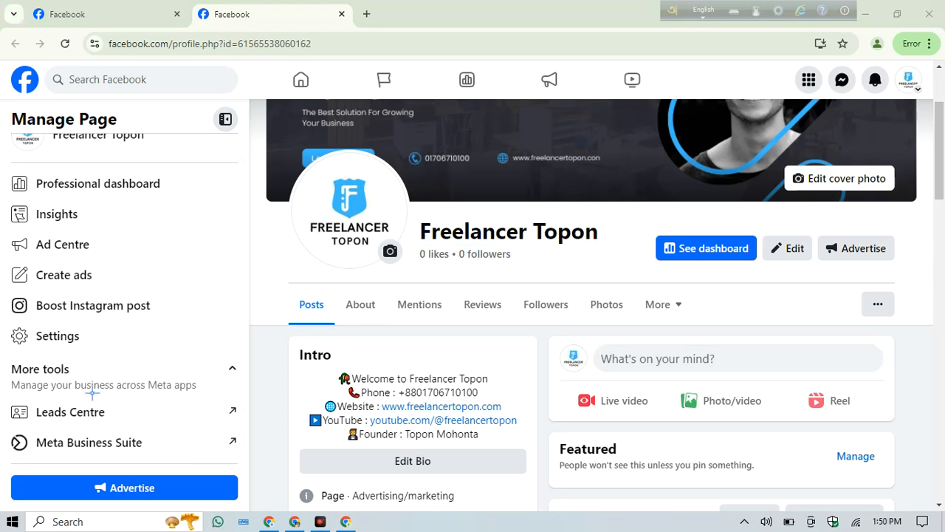
{"action": "left_click_drag", "start_coordinate": [2, 320], "coordinate": [101, 356]}
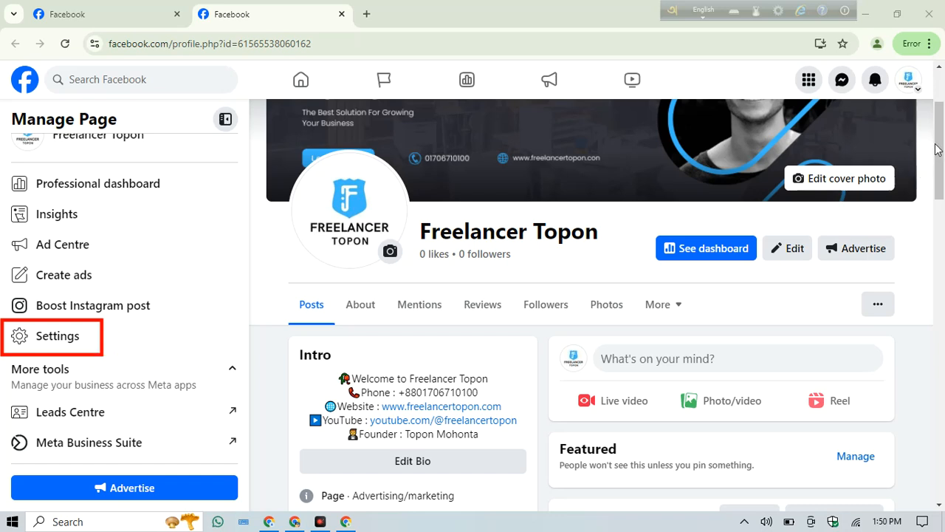
{"action": "left_click", "coordinate": [59, 339]}
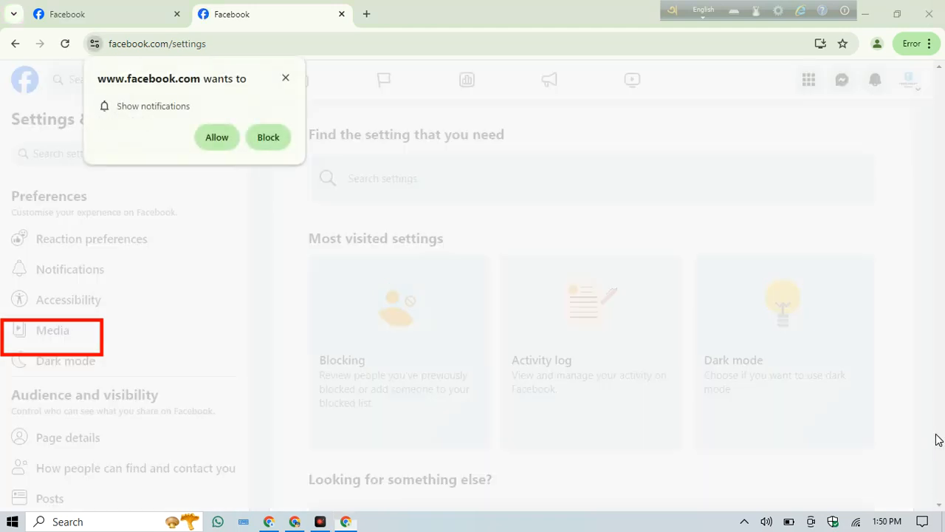
{"action": "left_click", "coordinate": [286, 79]}
Step: Open the Page setup section under Audience and visibility in the settings
{"action": "scroll", "coordinate": [96, 426], "scroll_direction": "down", "scroll_amount": 1}
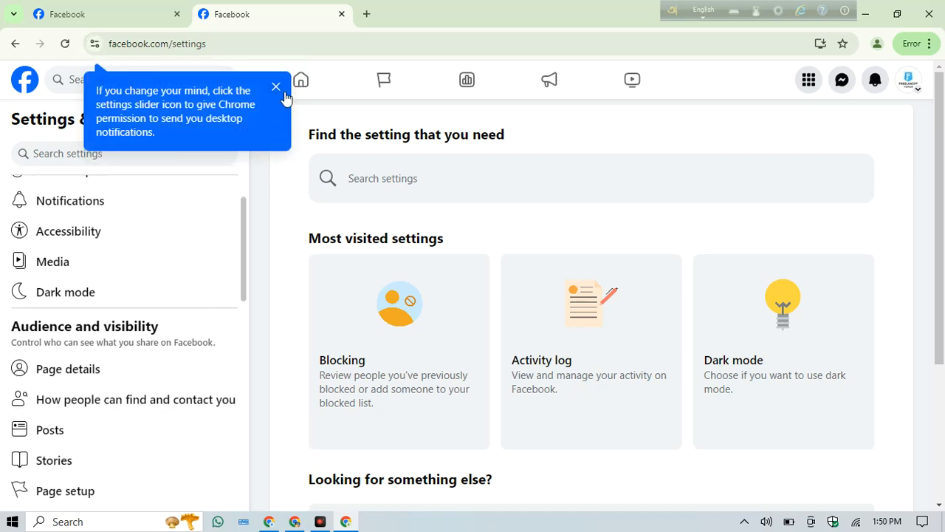
{"action": "left_click", "coordinate": [119, 308]}
{"action": "scroll", "coordinate": [104, 340], "scroll_direction": "down", "scroll_amount": 3}
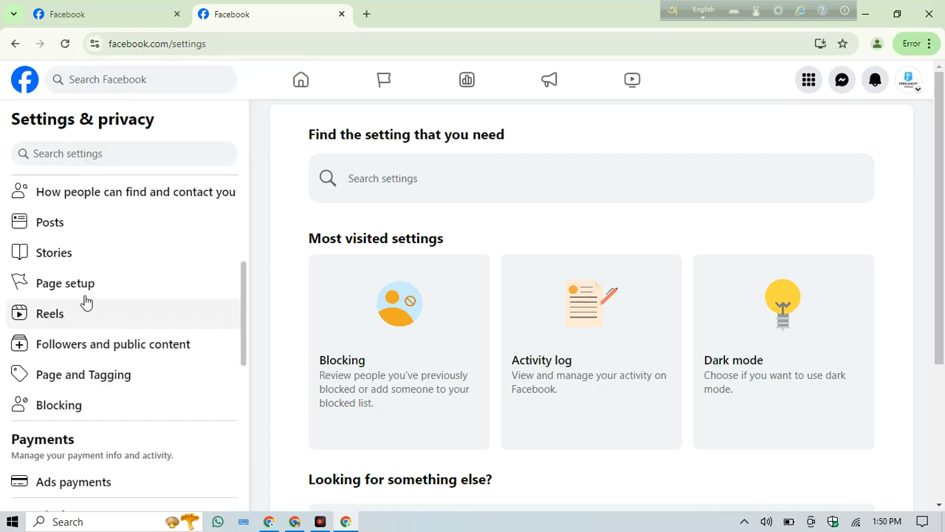
{"action": "key", "text": "ctrl+2"}
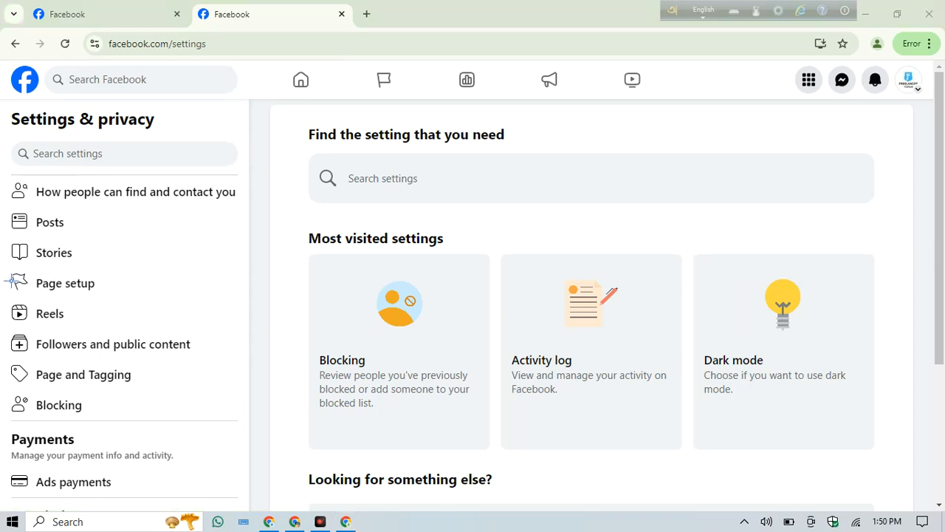
{"action": "mouse_move", "coordinate": [2, 262]}
{"action": "left_mouse_down"}
{"action": "mouse_move", "coordinate": [65, 315]}
{"action": "mouse_move", "coordinate": [130, 310]}
{"action": "left_mouse_up"}
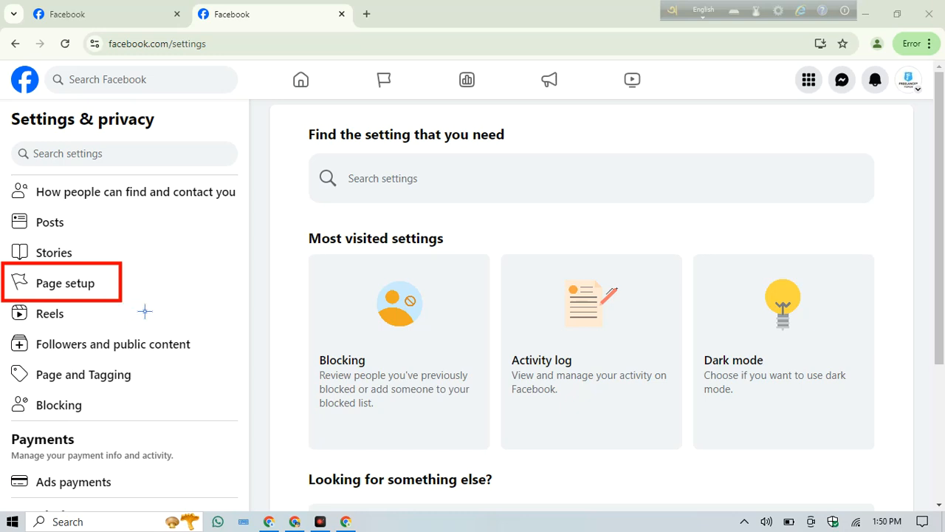
{"action": "left_click", "coordinate": [553, 197]}
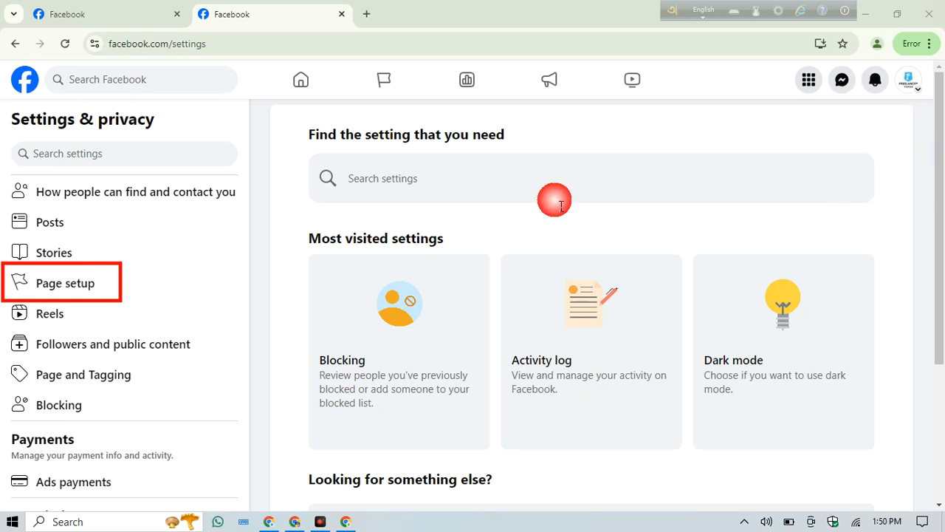
{"action": "left_click", "coordinate": [81, 281]}
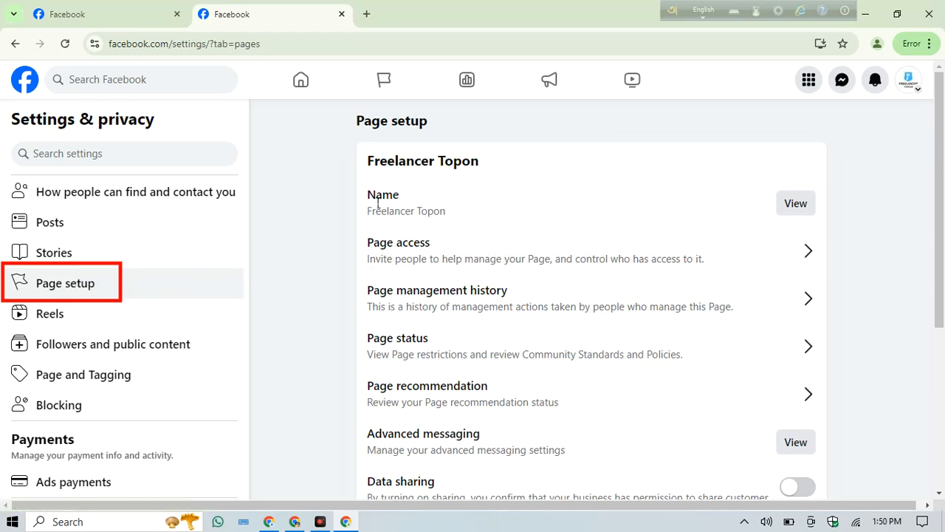
Step: View the Page's Name entry in Page setup to reach the General Page settings
{"action": "left_click_drag", "start_coordinate": [368, 195], "coordinate": [404, 203]}
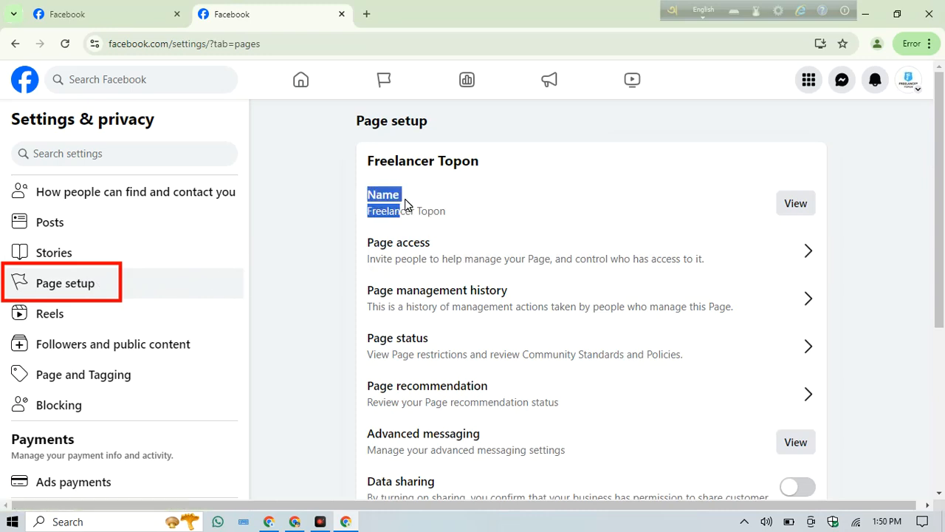
{"action": "left_click", "coordinate": [405, 202]}
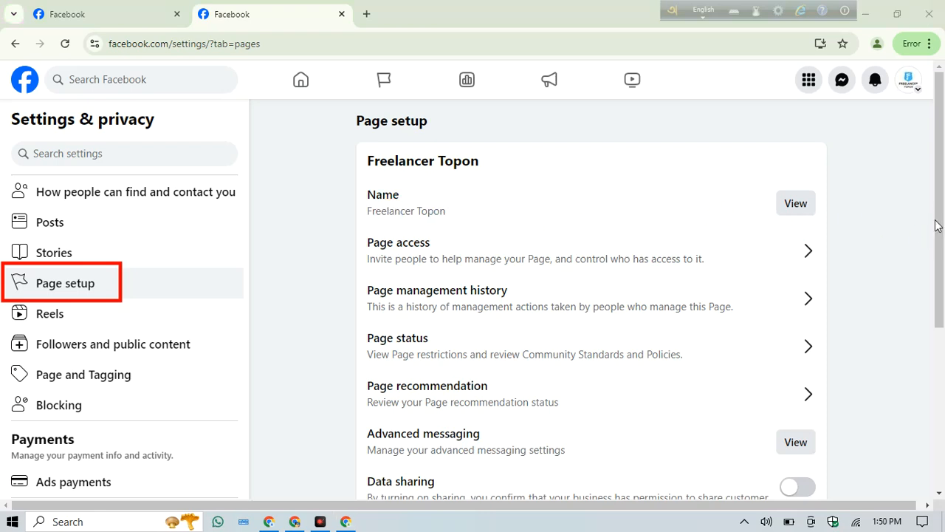
{"action": "left_click", "coordinate": [795, 212]}
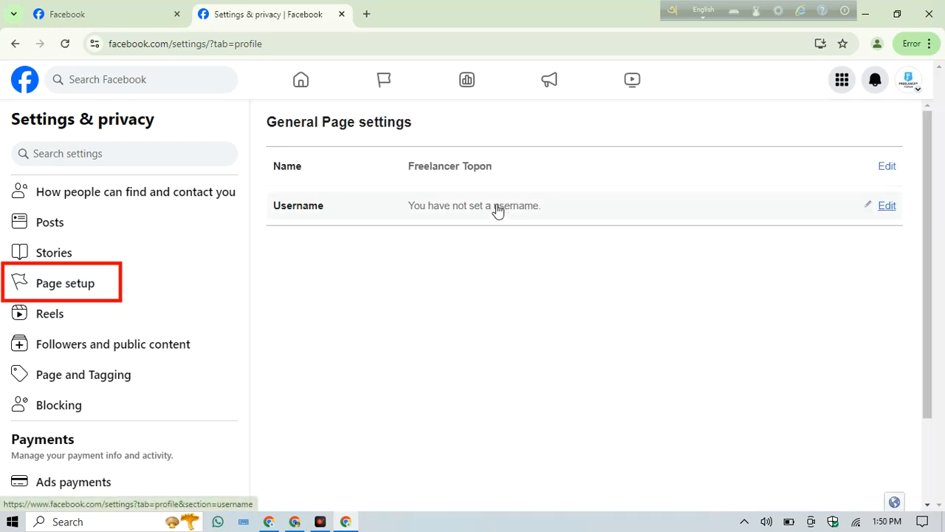
Step: Open the Page's name for editing, read the note on name changes, and cancel the edit
{"action": "left_click", "coordinate": [886, 170]}
{"action": "left_click_drag", "start_coordinate": [607, 180], "coordinate": [473, 181]}
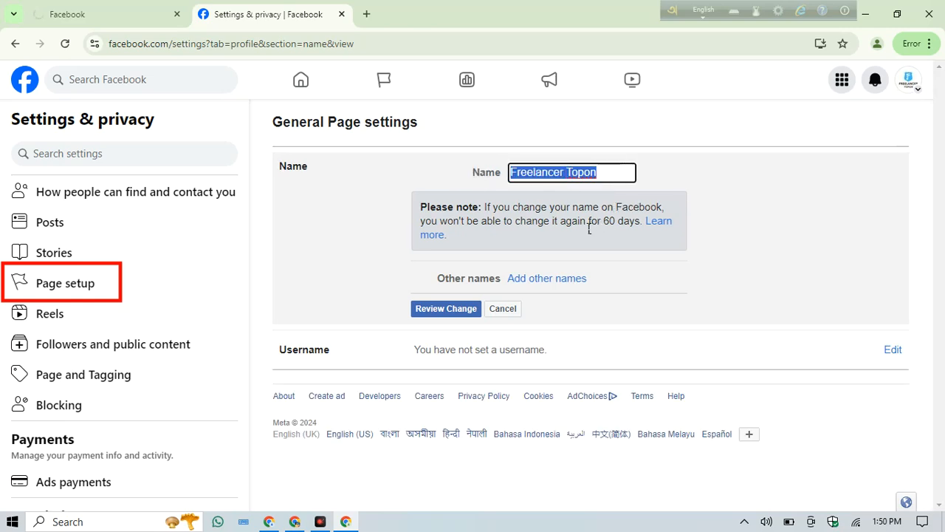
{"action": "left_click_drag", "start_coordinate": [604, 223], "coordinate": [641, 223]}
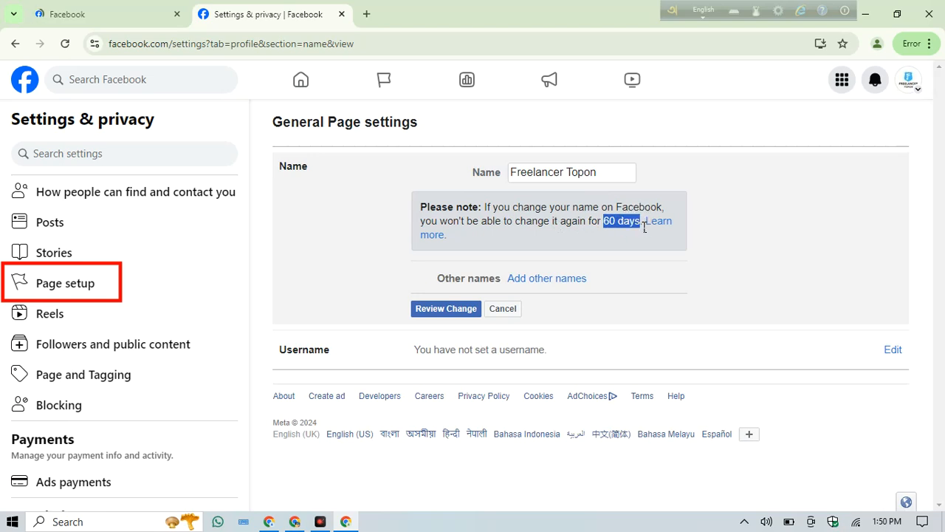
{"action": "left_click", "coordinate": [724, 231]}
{"action": "left_click", "coordinate": [510, 310]}
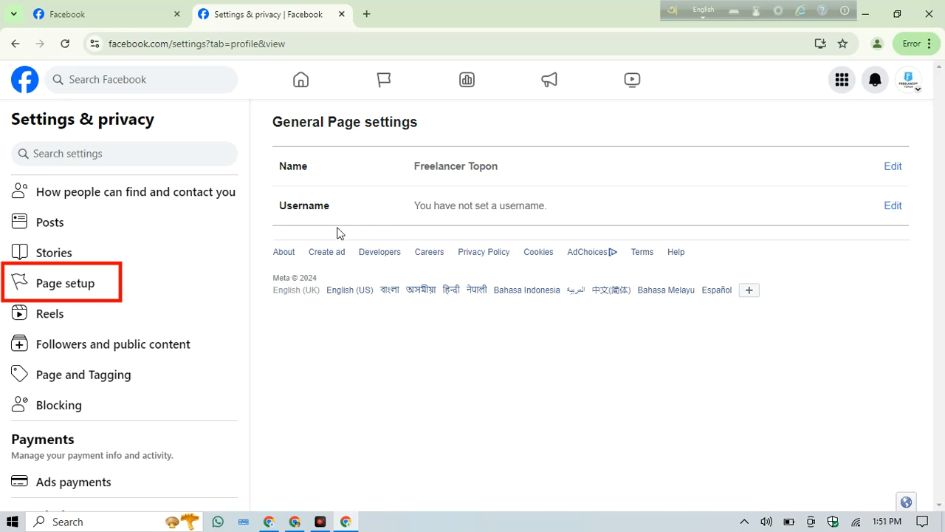
Step: Check the Page's Username entry, then examine the numeric profile ID in the Page's address in the other Chrome window
{"action": "left_click_drag", "start_coordinate": [282, 211], "coordinate": [335, 214]}
{"action": "left_click", "coordinate": [932, 445]}
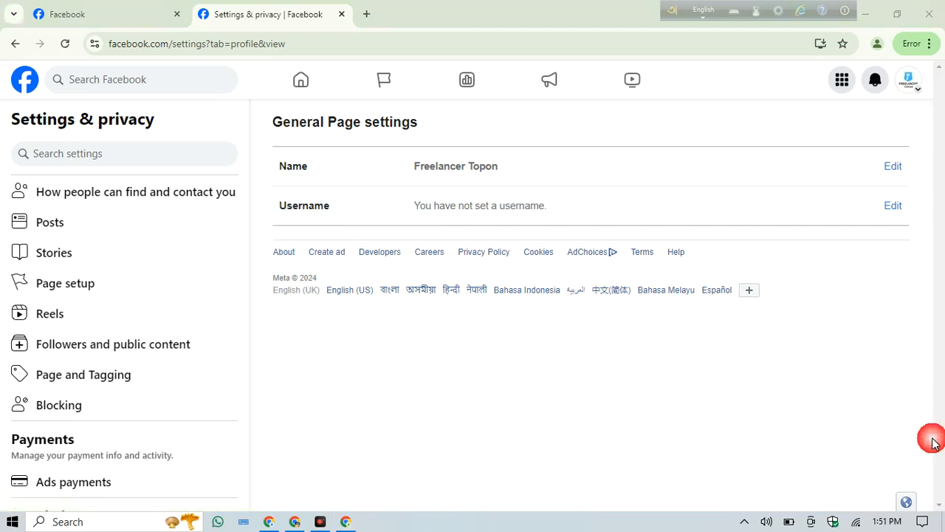
{"action": "left_click", "coordinate": [345, 522]}
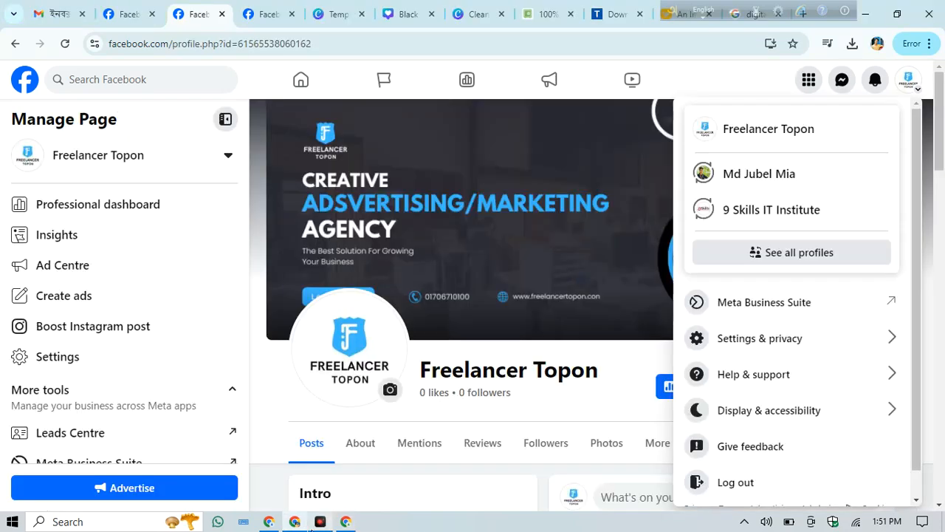
{"action": "left_click", "coordinate": [299, 523]}
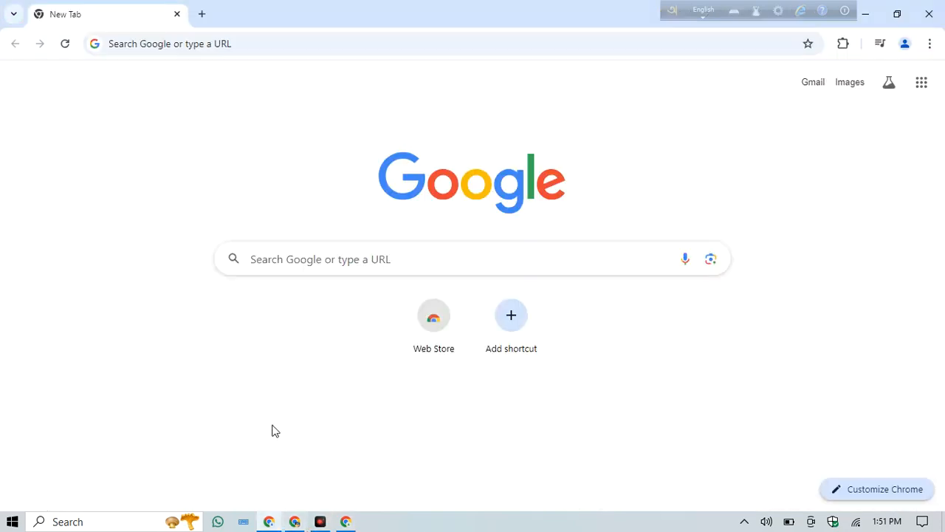
{"action": "left_click", "coordinate": [293, 521]}
{"action": "left_click", "coordinate": [336, 42]}
{"action": "left_click", "coordinate": [339, 42]}
{"action": "left_click_drag", "start_coordinate": [292, 44], "coordinate": [367, 44]}
{"action": "left_click", "coordinate": [399, 52]}
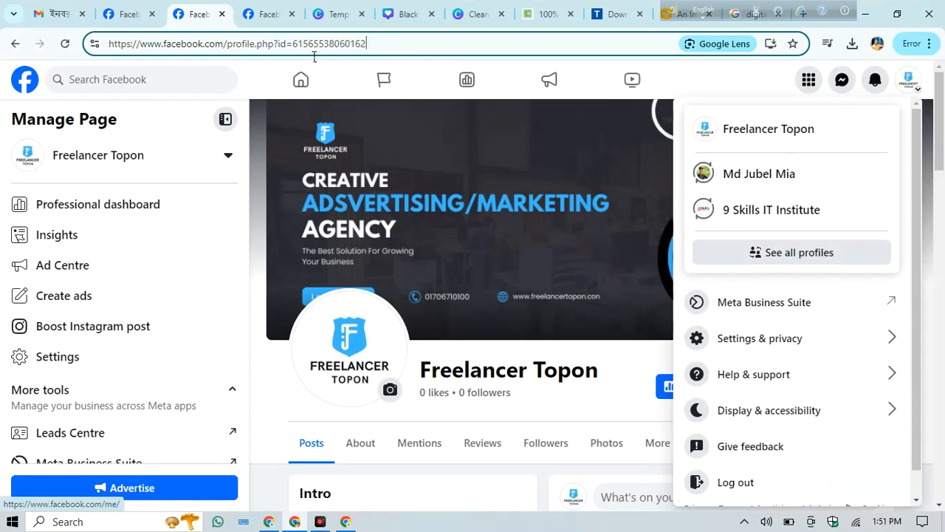
{"action": "double_click", "coordinate": [301, 46]}
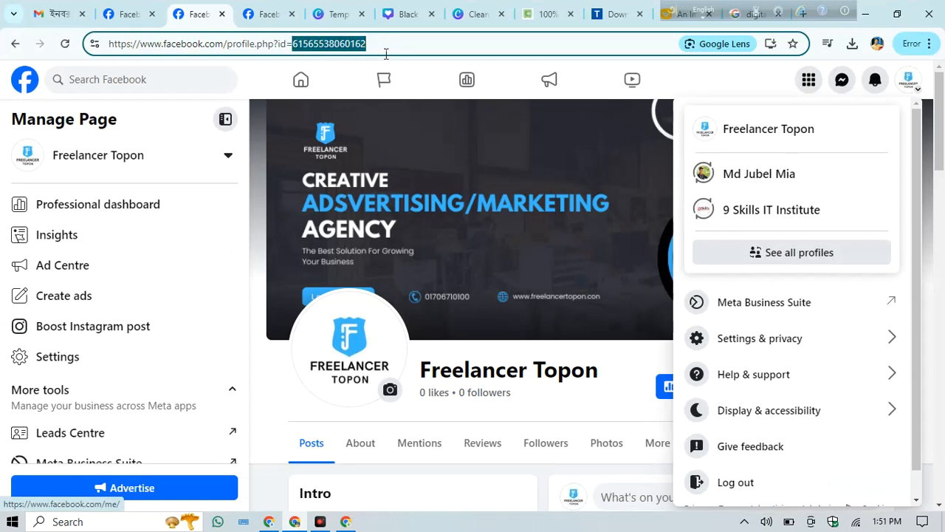
{"action": "left_click", "coordinate": [296, 43]}
{"action": "left_click_drag", "start_coordinate": [296, 43], "coordinate": [371, 45]}
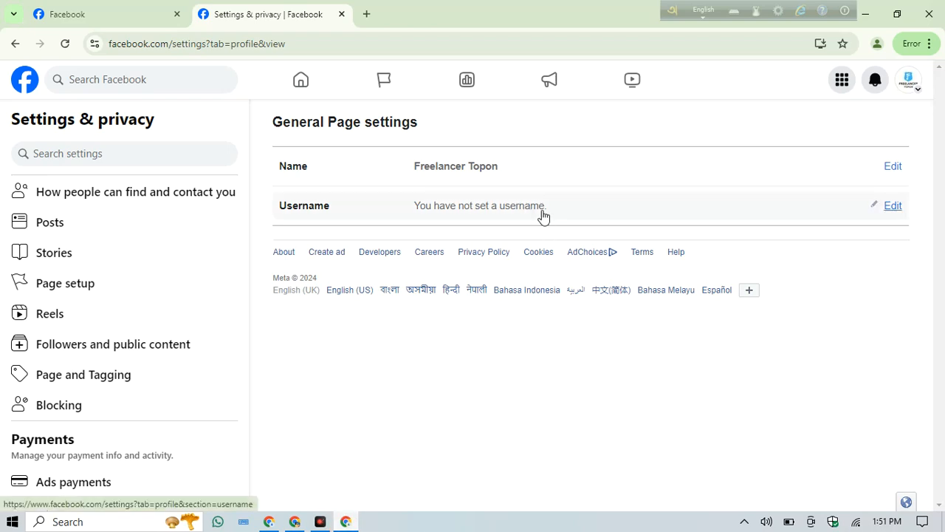
Step: Set the Page's username to freelancertopon in the General Page settings and save the change
{"action": "left_click", "coordinate": [890, 210]}
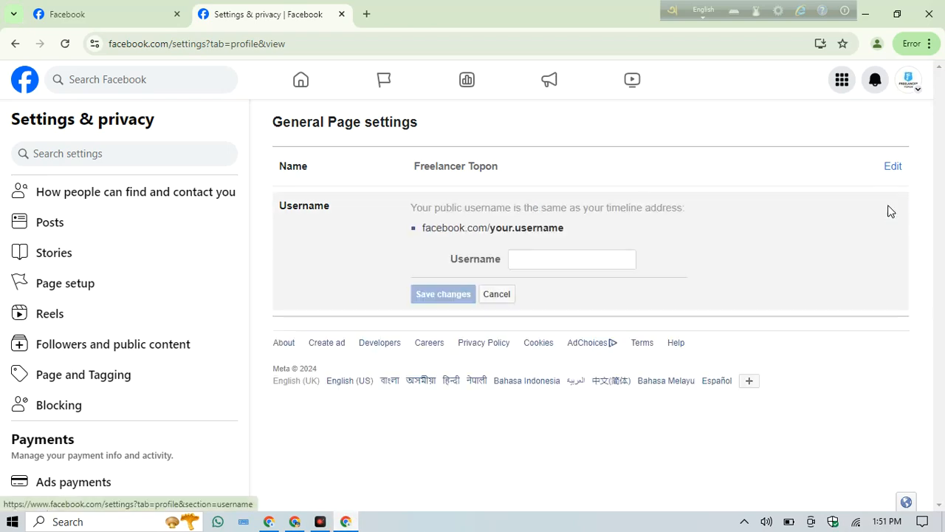
{"action": "left_click", "coordinate": [571, 260]}
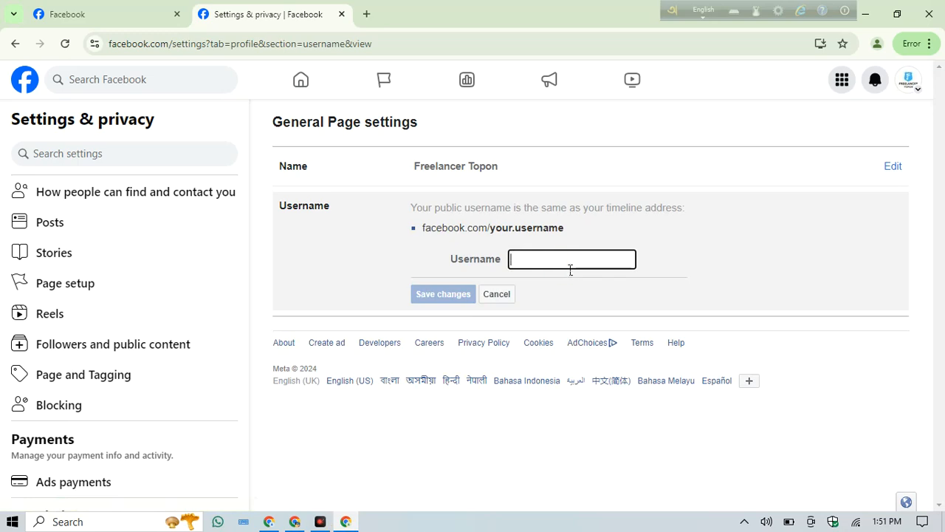
{"action": "type", "text": "freelancertopn"}
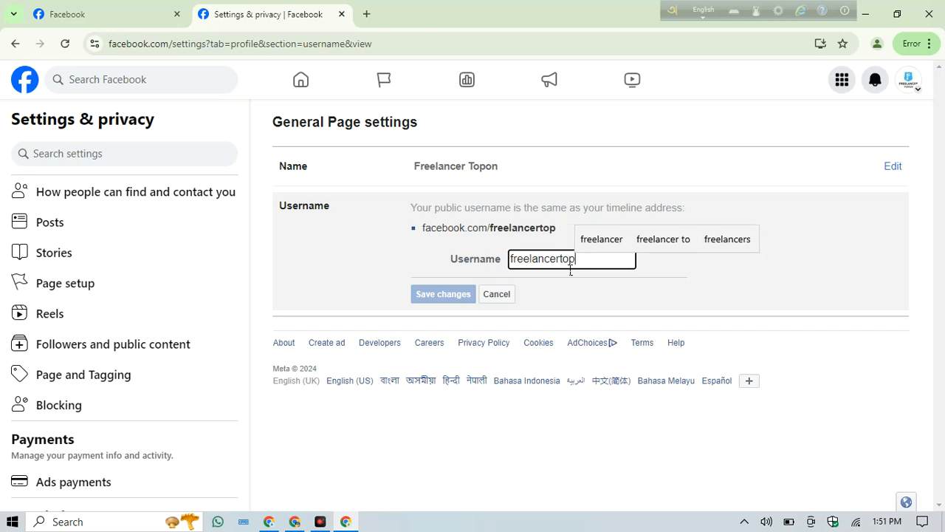
{"action": "key", "text": "BackSpace"}
{"action": "key", "text": "BackSpace"}
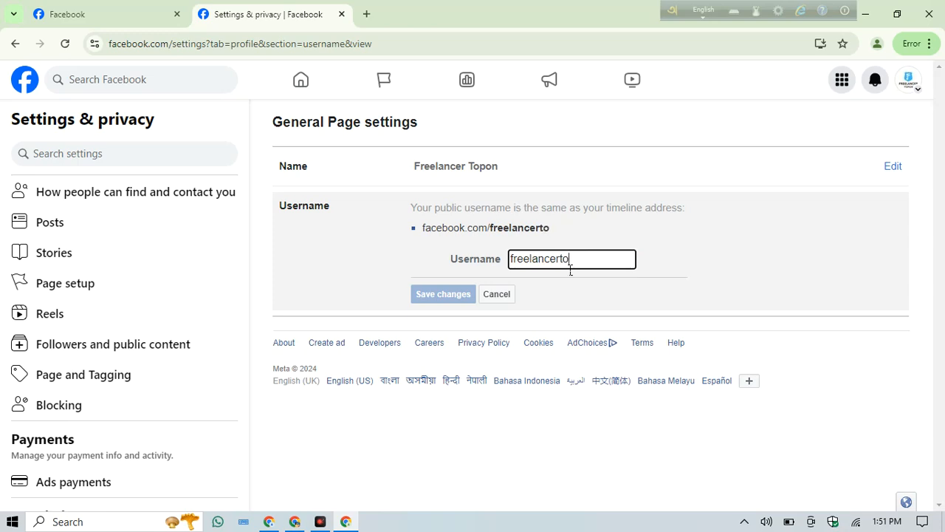
{"action": "type", "text": "pon"}
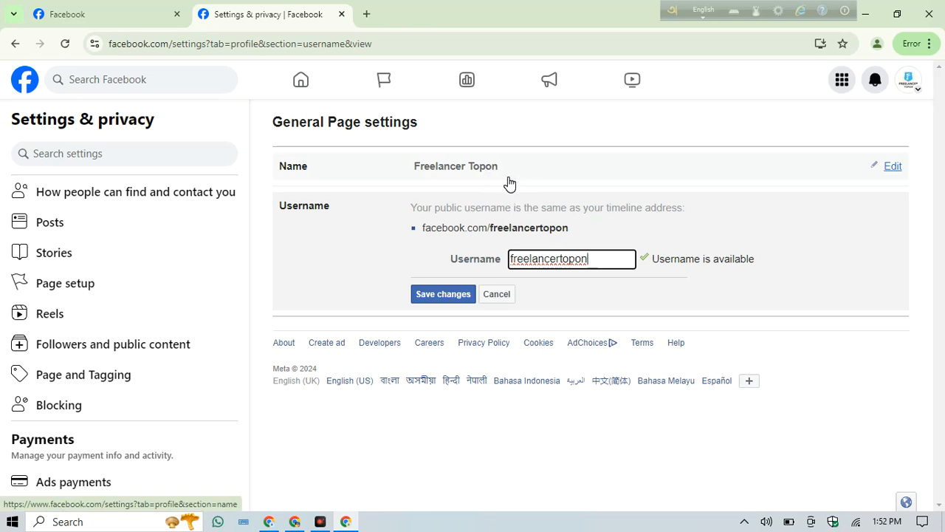
{"action": "left_click", "coordinate": [459, 295]}
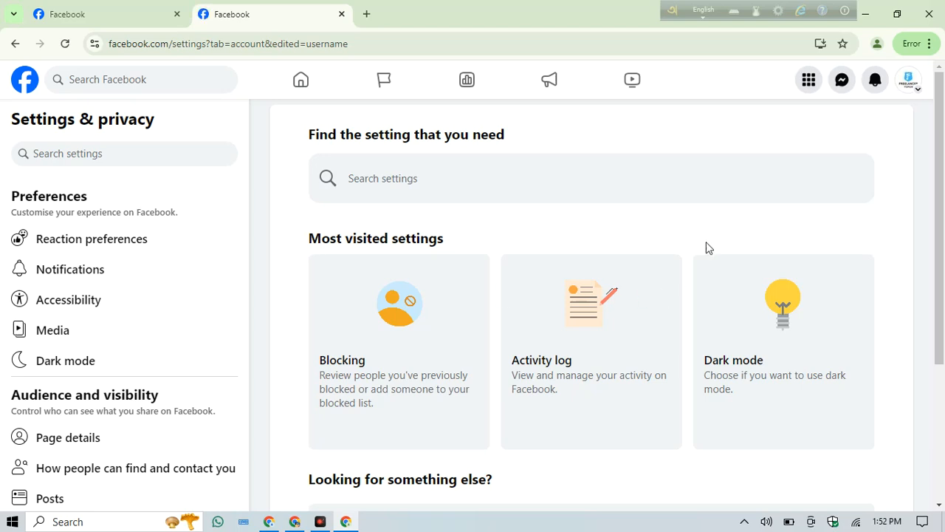
Step: Open the Freelancer Topon Page to check its address, and reload the Page in the other Chrome window to compare
{"action": "left_click", "coordinate": [909, 88]}
{"action": "left_click", "coordinate": [811, 131]}
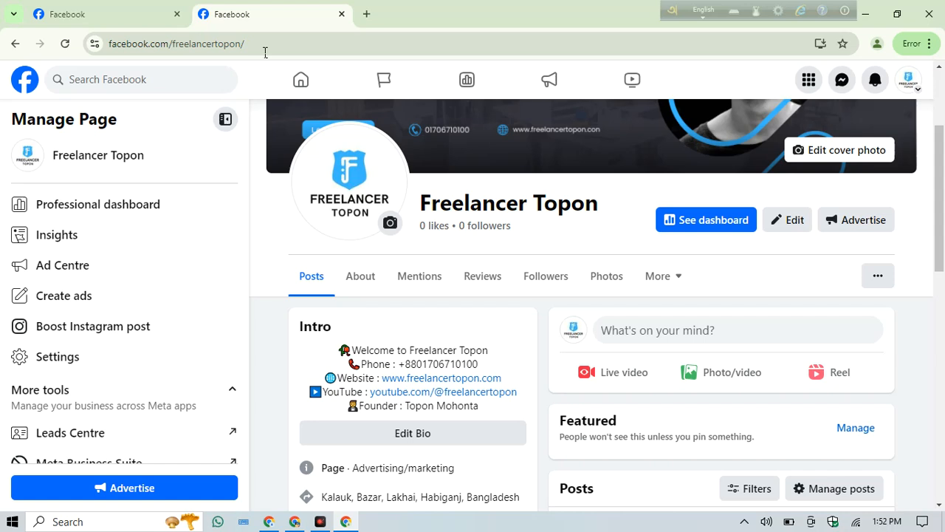
{"action": "left_click", "coordinate": [258, 45]}
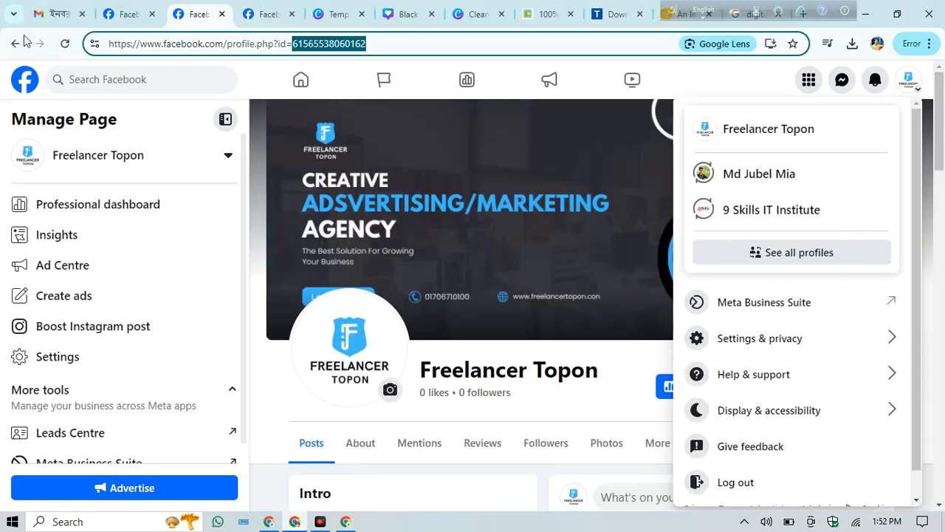
{"action": "left_click", "coordinate": [65, 44]}
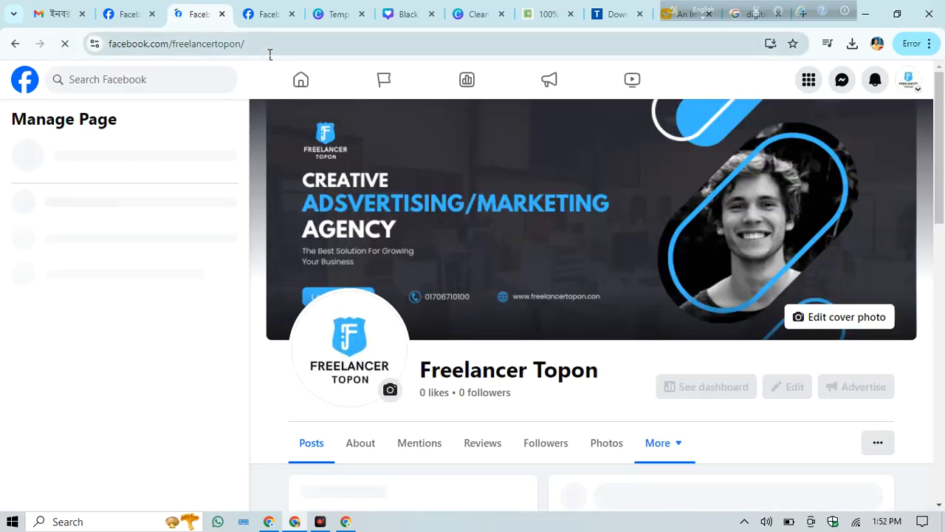
{"action": "left_click", "coordinate": [269, 54]}
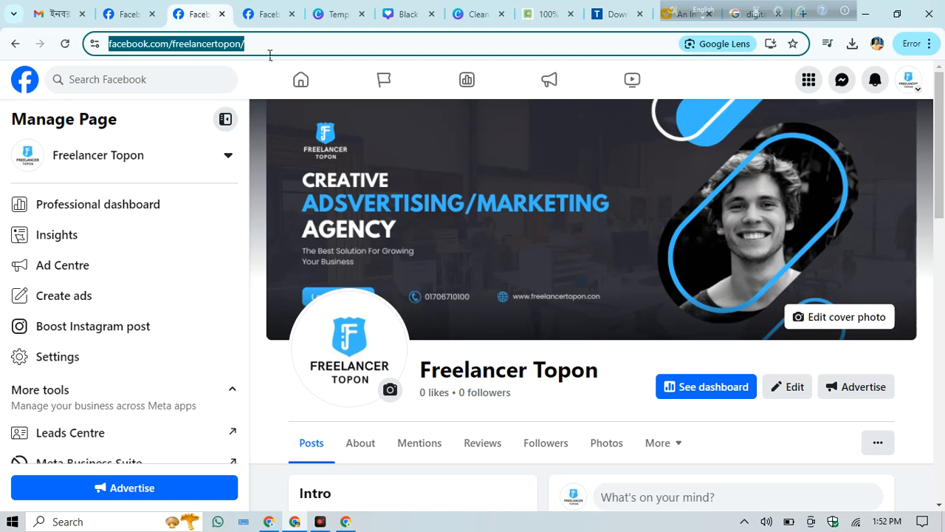
Step: Open Page setup in the Page's settings and look through its entries
{"action": "left_click", "coordinate": [76, 356]}
{"action": "scroll", "coordinate": [201, 259], "scroll_direction": "down", "scroll_amount": 4}
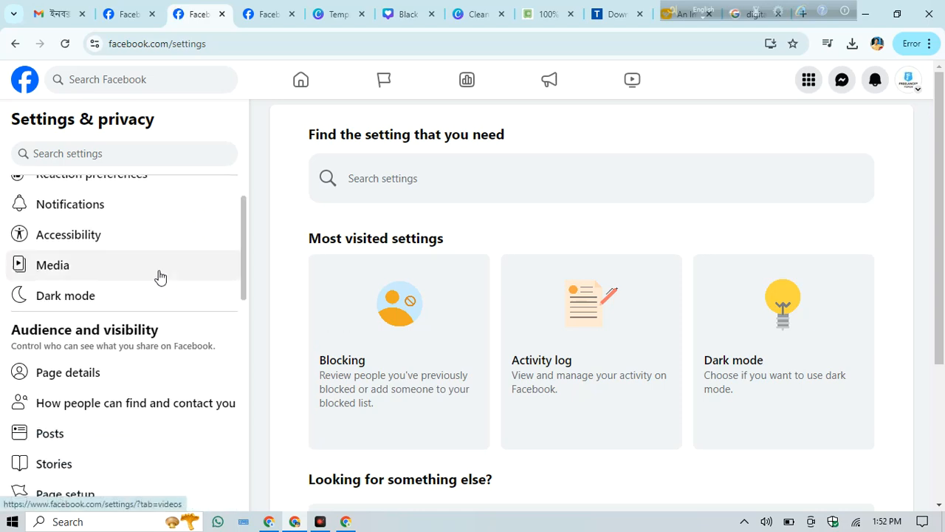
{"action": "left_click", "coordinate": [129, 287]}
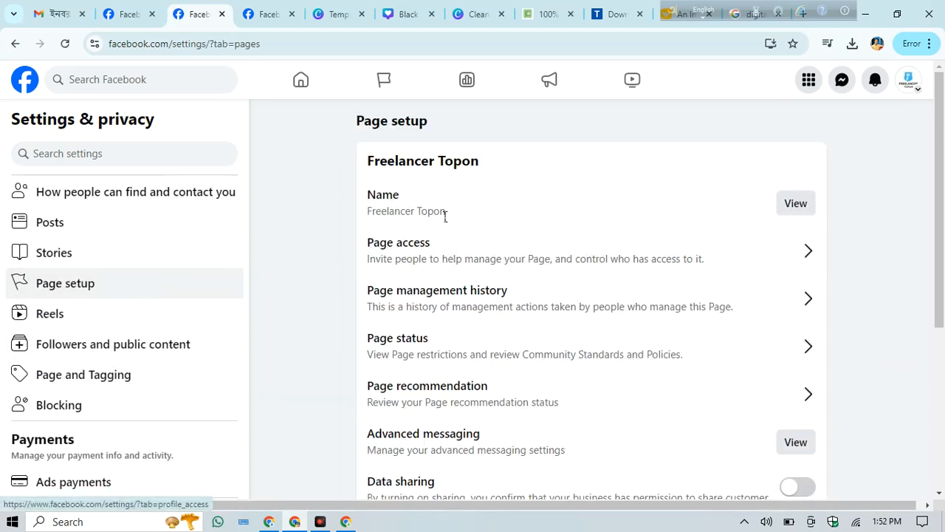
{"action": "scroll", "coordinate": [460, 298], "scroll_direction": "down", "scroll_amount": 2}
{"action": "scroll", "coordinate": [464, 296], "scroll_direction": "up", "scroll_amount": 2}
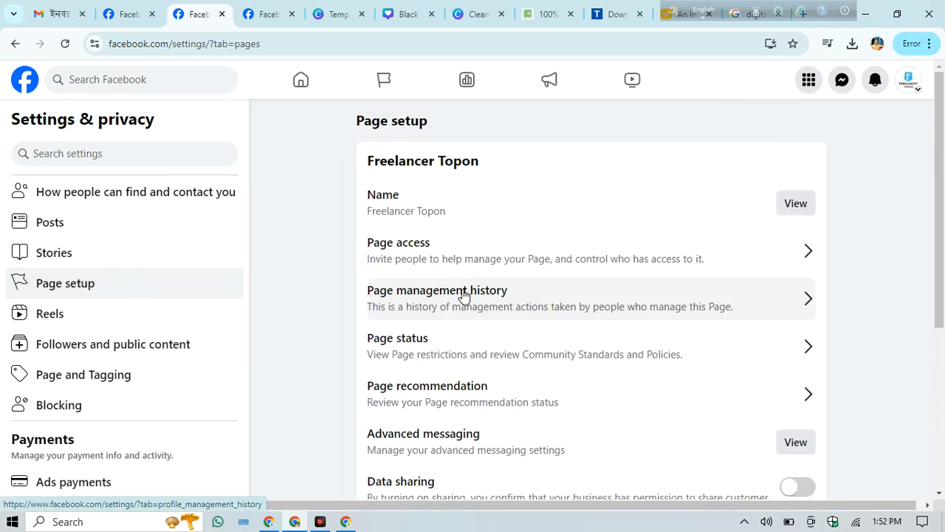
Step: Switch back to the founder's Chrome window, reload the Freelancer Topon Page, and look through it and its management links
{"action": "left_click", "coordinate": [122, 14]}
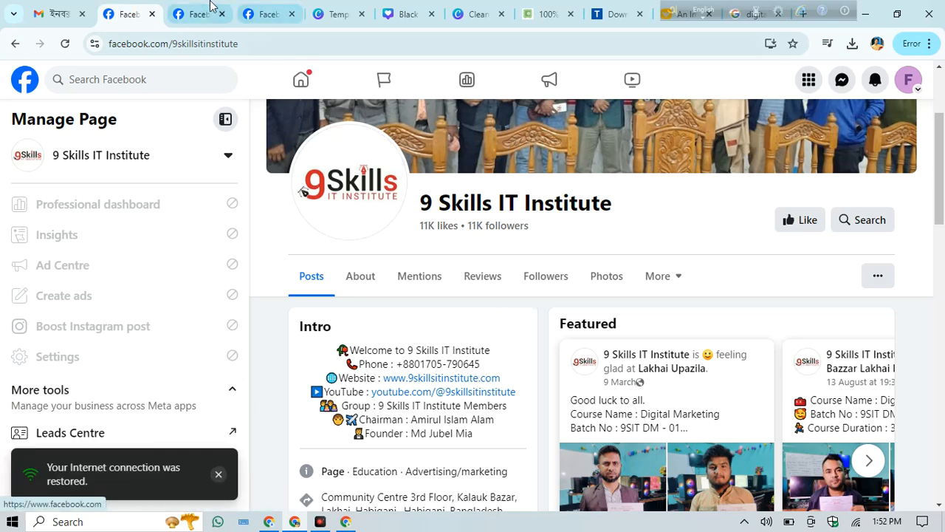
{"action": "left_click", "coordinate": [210, 14]}
{"action": "left_click", "coordinate": [345, 522]}
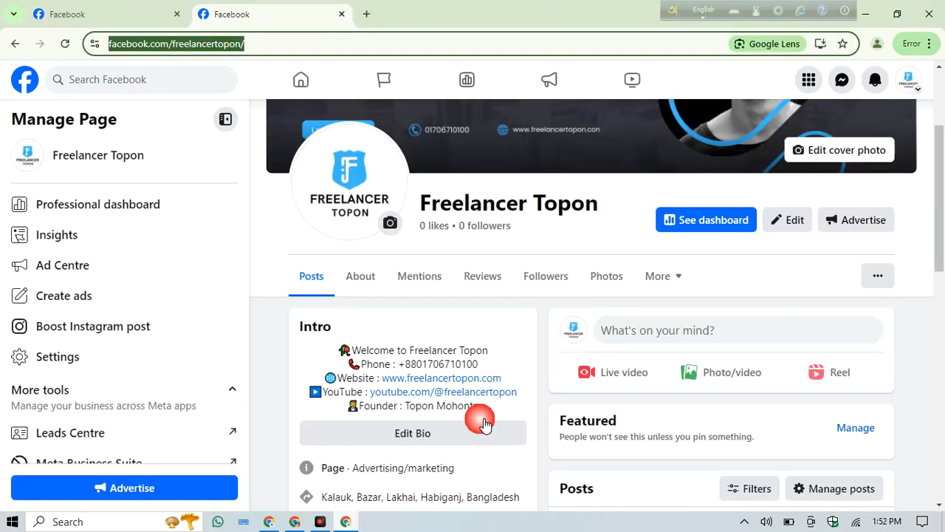
{"action": "scroll", "coordinate": [509, 395], "scroll_direction": "up", "scroll_amount": 2}
{"action": "scroll", "coordinate": [480, 348], "scroll_direction": "down", "scroll_amount": 2}
{"action": "scroll", "coordinate": [426, 321], "scroll_direction": "up", "scroll_amount": 2}
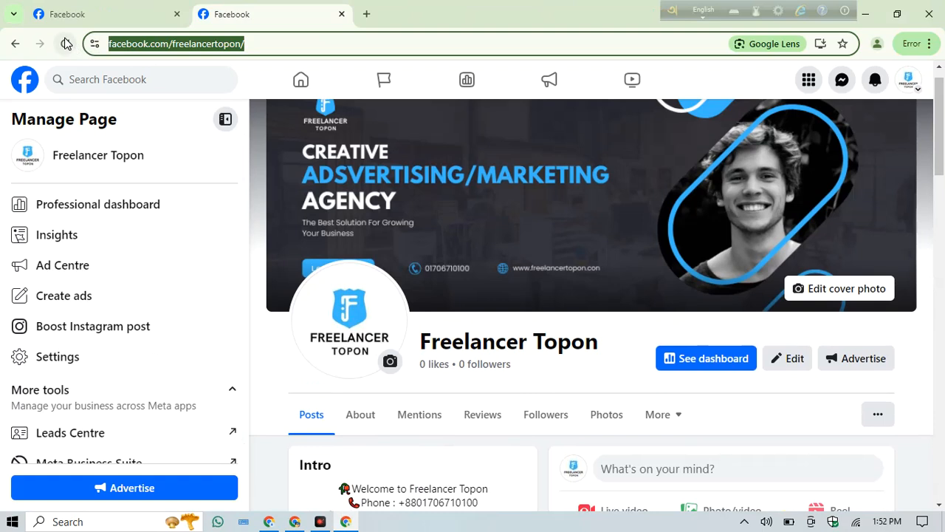
{"action": "left_click", "coordinate": [65, 43]}
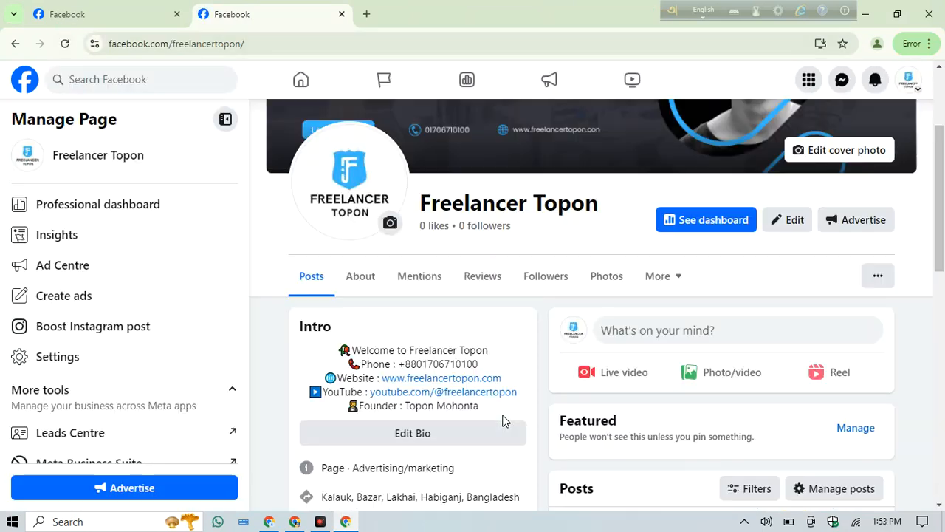
{"action": "scroll", "coordinate": [635, 401], "scroll_direction": "up", "scroll_amount": 2}
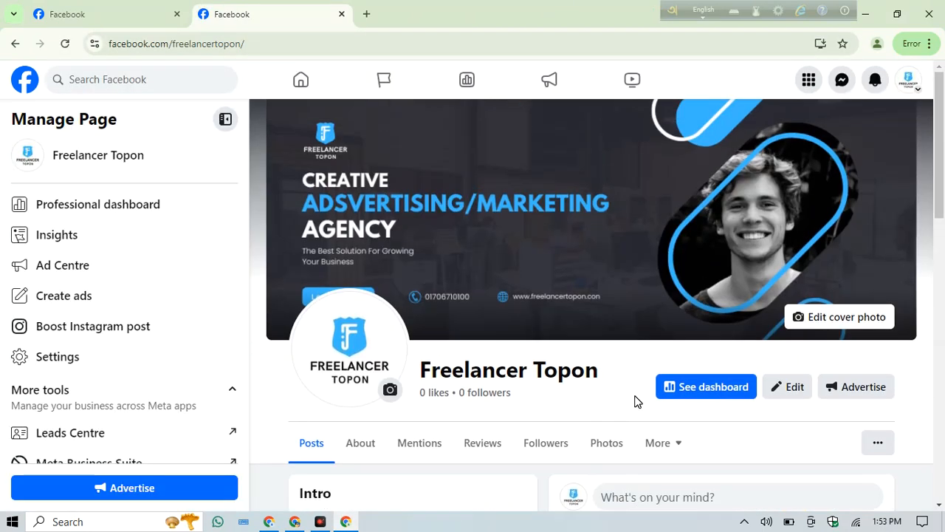
{"action": "scroll", "coordinate": [640, 401], "scroll_direction": "down", "scroll_amount": 2}
{"action": "scroll", "coordinate": [635, 397], "scroll_direction": "up", "scroll_amount": 2}
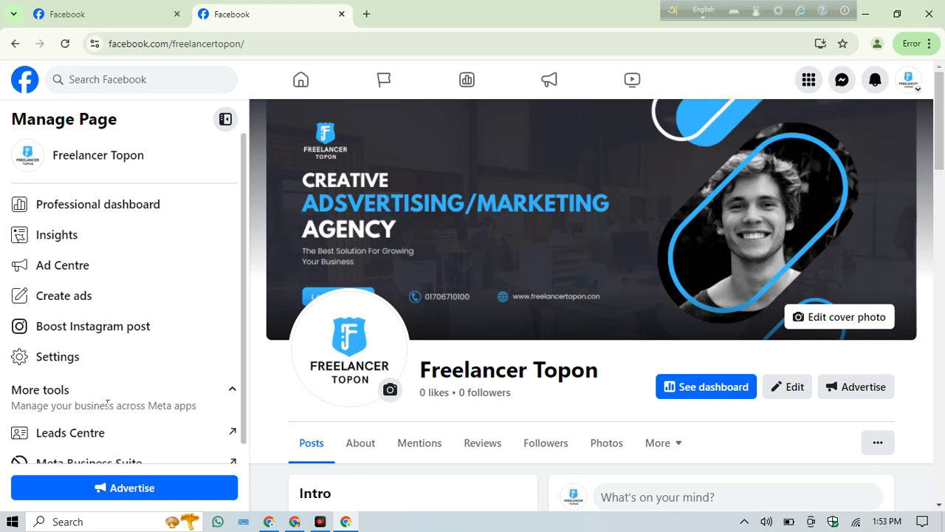
{"action": "scroll", "coordinate": [114, 393], "scroll_direction": "down", "scroll_amount": 1}
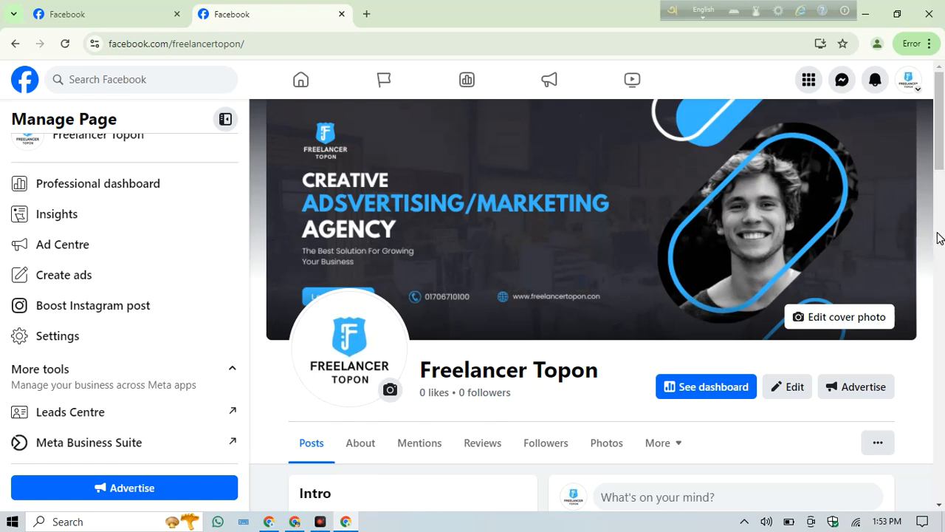
{"action": "key", "text": "ctrl+2"}
{"action": "left_click_drag", "start_coordinate": [224, 385], "coordinate": [127, 436]}
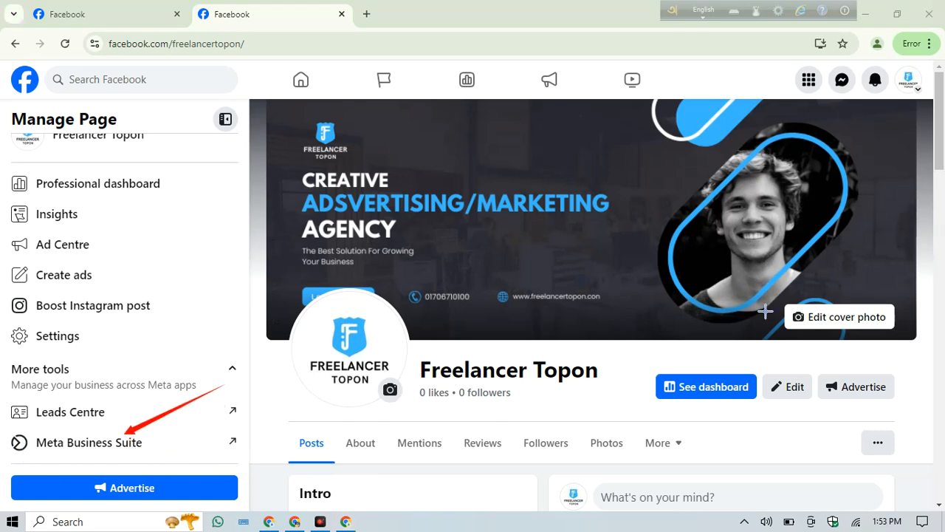
{"action": "mouse_move", "coordinate": [3, 427]}
{"action": "left_mouse_down"}
{"action": "mouse_move", "coordinate": [145, 468]}
{"action": "mouse_move", "coordinate": [182, 459]}
{"action": "left_mouse_up"}
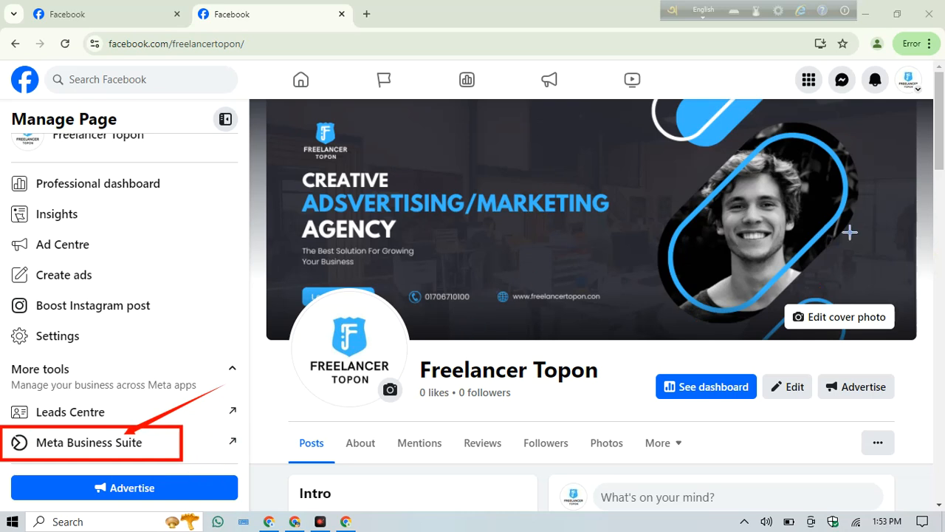
{"action": "left_click_drag", "start_coordinate": [221, 427], "coordinate": [249, 455]}
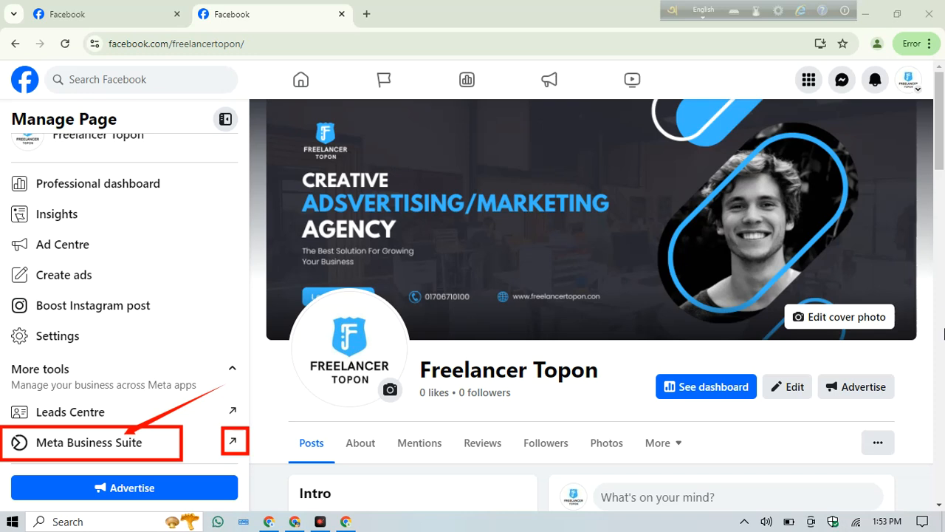
{"action": "left_click", "coordinate": [879, 440]}
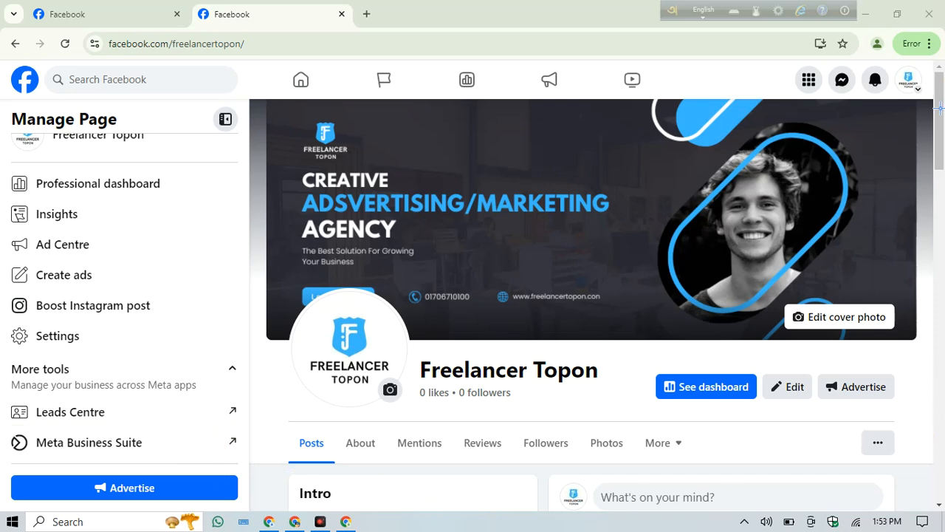
Step: Open Meta Business Suite for the Freelancer Topon Page and dismiss the mobile app promotion
{"action": "left_click", "coordinate": [234, 443]}
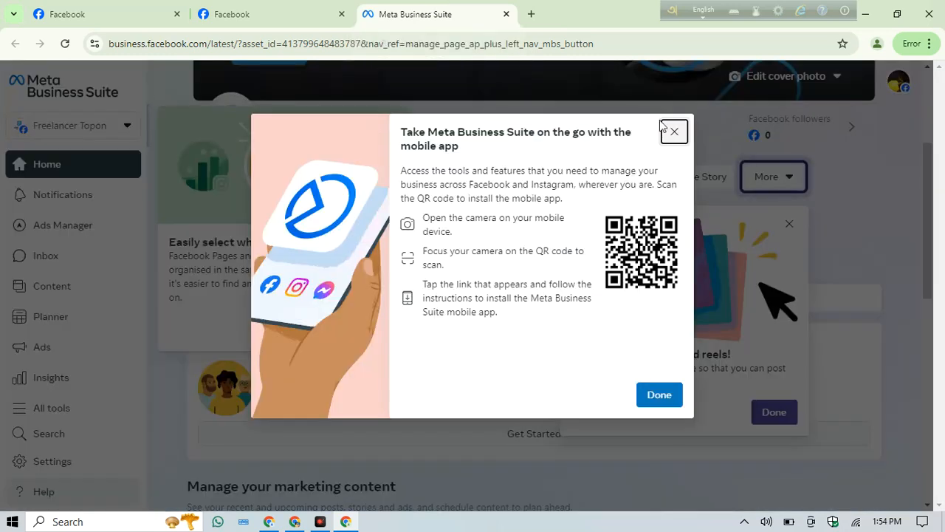
{"action": "left_click", "coordinate": [676, 134]}
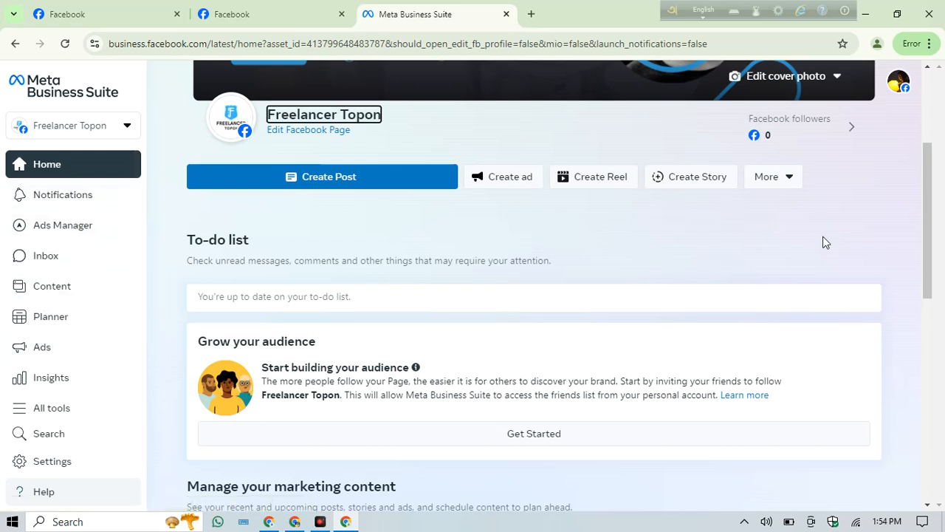
{"action": "key", "text": "ctrl+2"}
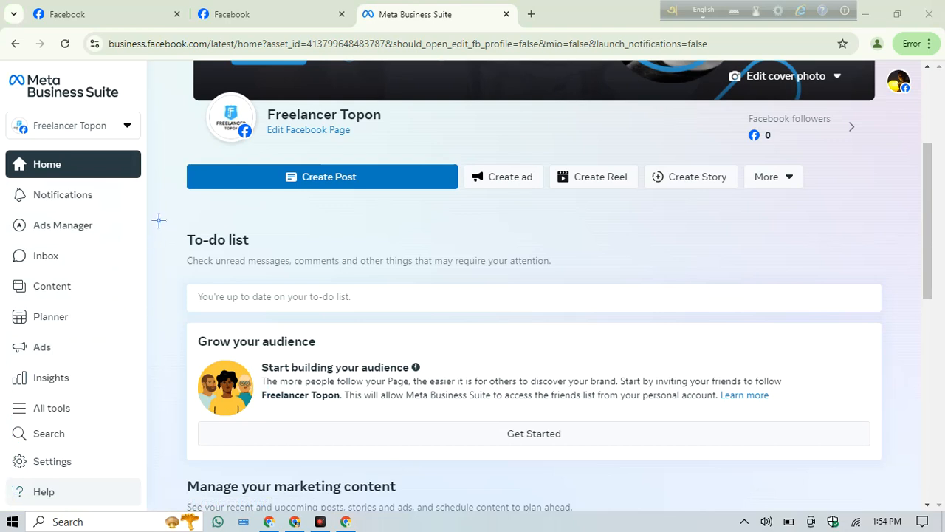
{"action": "left_click_drag", "start_coordinate": [180, 147], "coordinate": [85, 164]}
{"action": "left_click_drag", "start_coordinate": [194, 197], "coordinate": [111, 196]}
{"action": "left_click_drag", "start_coordinate": [189, 242], "coordinate": [111, 240]}
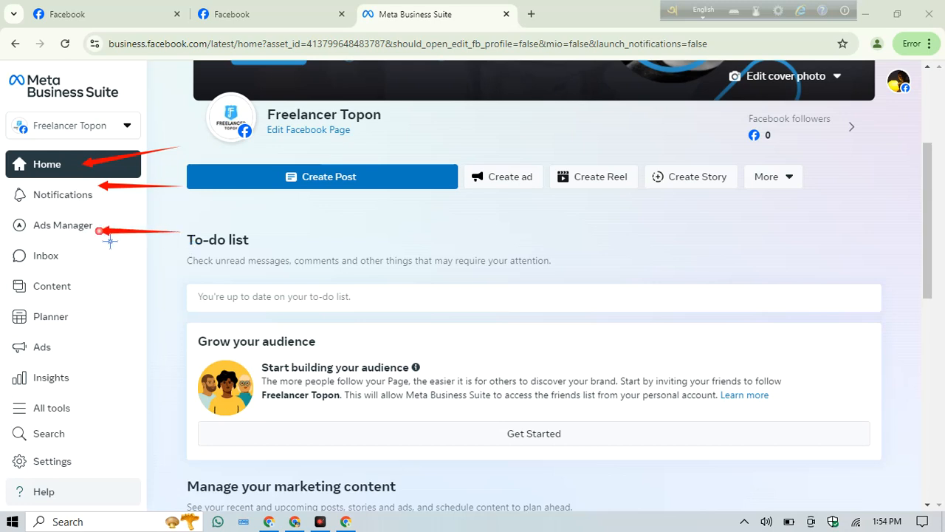
{"action": "left_click_drag", "start_coordinate": [186, 269], "coordinate": [74, 265]}
{"action": "left_click_drag", "start_coordinate": [170, 306], "coordinate": [85, 294]}
{"action": "left_click_drag", "start_coordinate": [172, 332], "coordinate": [90, 330]}
{"action": "left_click_drag", "start_coordinate": [151, 375], "coordinate": [52, 358]}
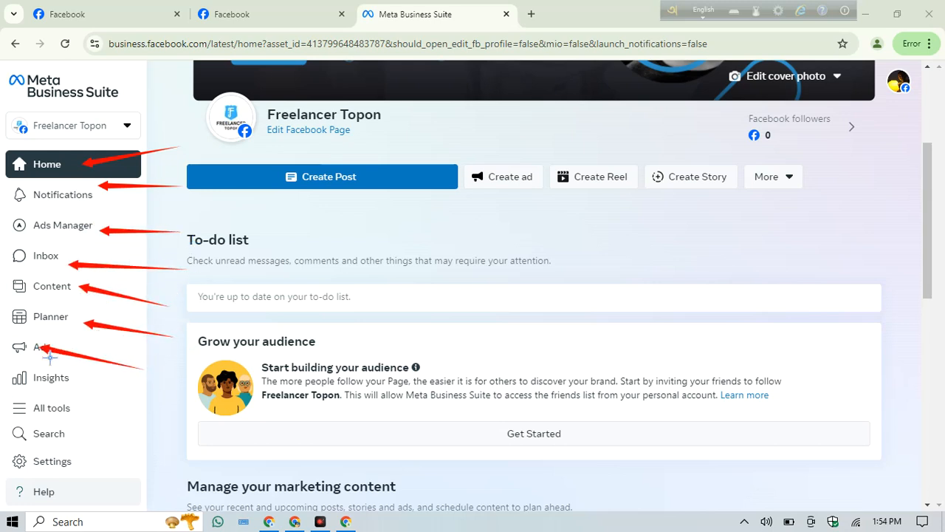
{"action": "left_click_drag", "start_coordinate": [162, 411], "coordinate": [88, 393]}
{"action": "left_click_drag", "start_coordinate": [175, 442], "coordinate": [96, 422]}
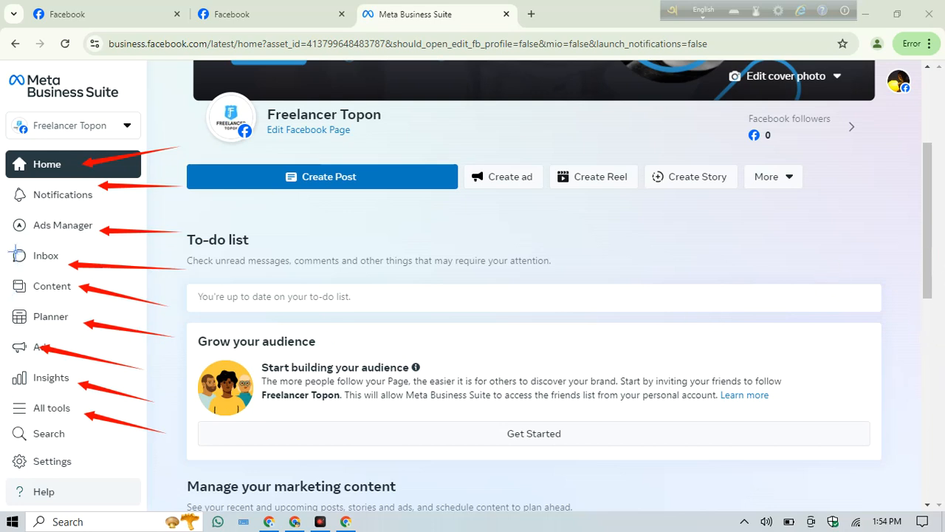
{"action": "left_click_drag", "start_coordinate": [2, 240], "coordinate": [69, 269]}
{"action": "left_click", "coordinate": [78, 278]}
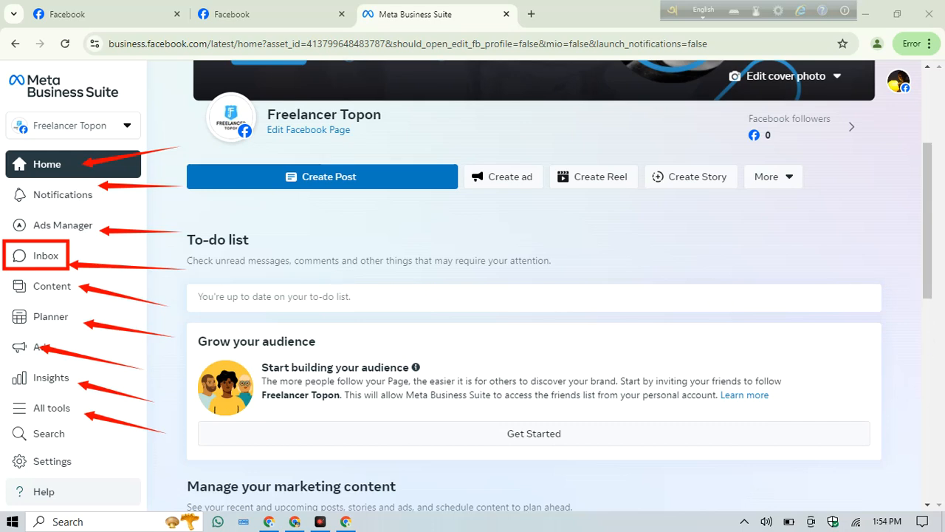
{"action": "left_click", "coordinate": [927, 441]}
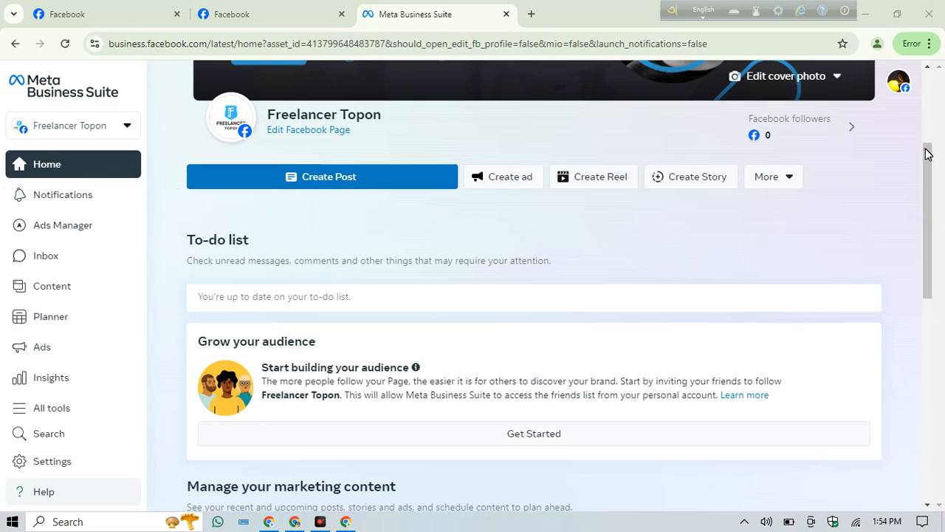
Step: Open the Page's Inbox in Meta Business Suite
{"action": "left_click", "coordinate": [64, 262]}
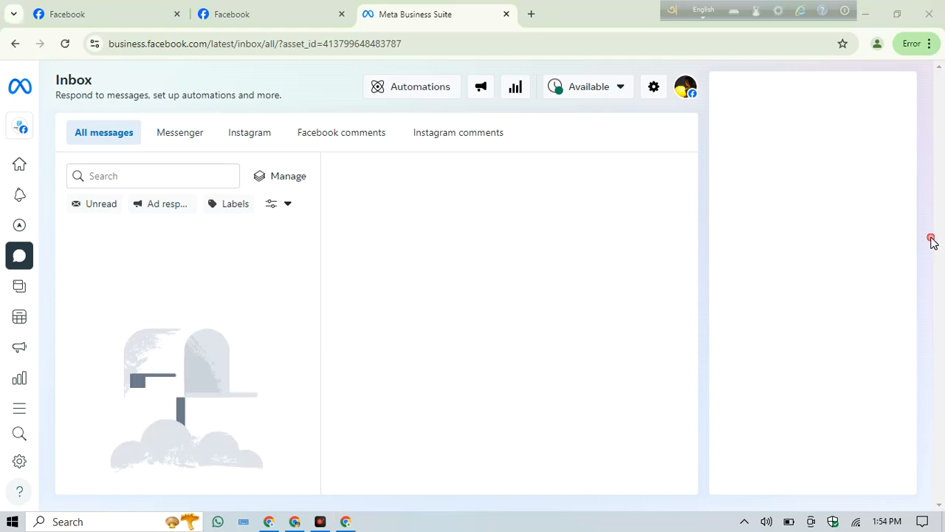
{"action": "mouse_move", "coordinate": [323, 91]}
{"action": "left_mouse_down"}
{"action": "mouse_move", "coordinate": [435, 87]}
{"action": "mouse_move", "coordinate": [421, 80]}
{"action": "mouse_move", "coordinate": [376, 97]}
{"action": "mouse_move", "coordinate": [368, 88]}
{"action": "left_mouse_up"}
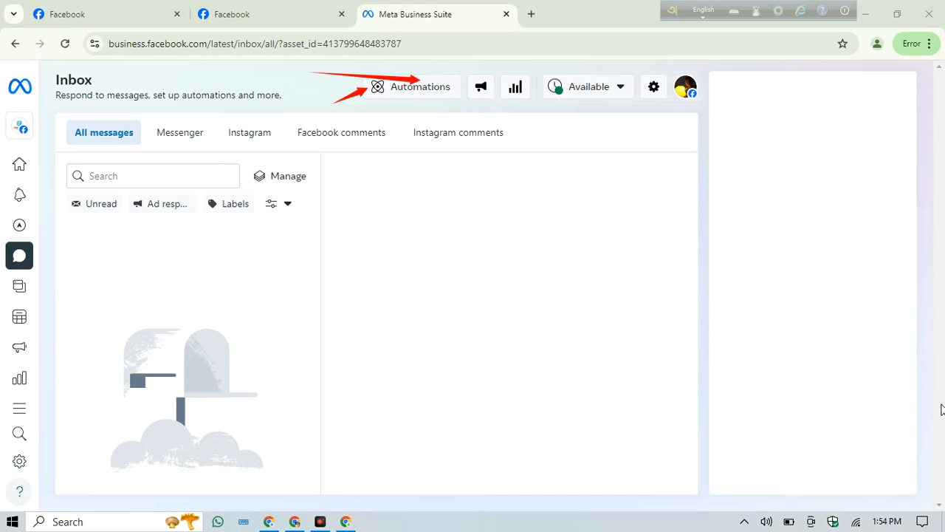
{"action": "left_click", "coordinate": [927, 443]}
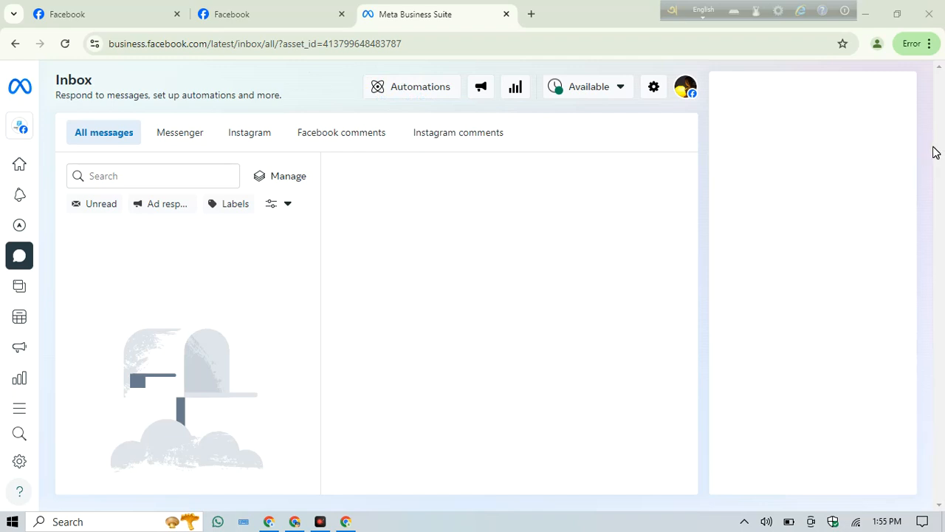
Step: Open the Inbox's Automations page and look through the suggested templates and the Your automations section
{"action": "left_click", "coordinate": [416, 89]}
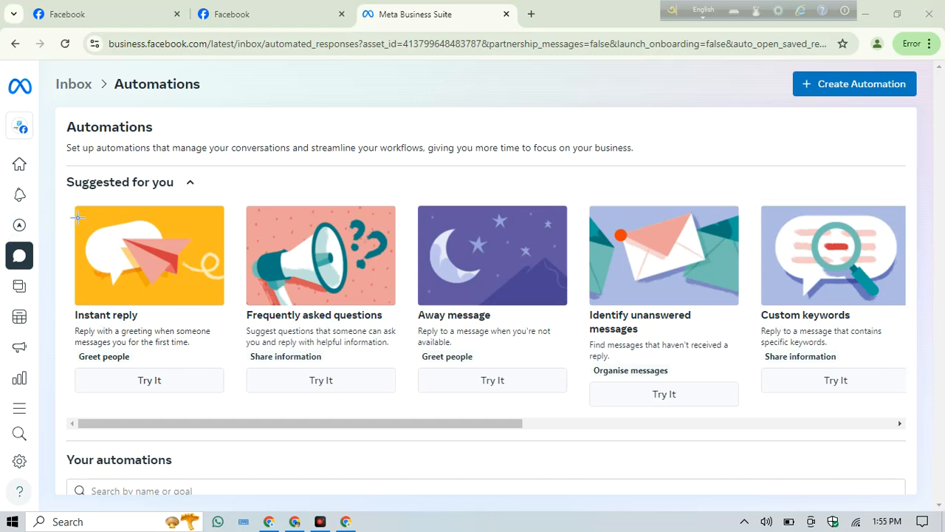
{"action": "mouse_move", "coordinate": [81, 213]}
{"action": "left_mouse_down"}
{"action": "mouse_move", "coordinate": [176, 366]}
{"action": "mouse_move", "coordinate": [207, 375]}
{"action": "mouse_move", "coordinate": [239, 406]}
{"action": "left_mouse_up"}
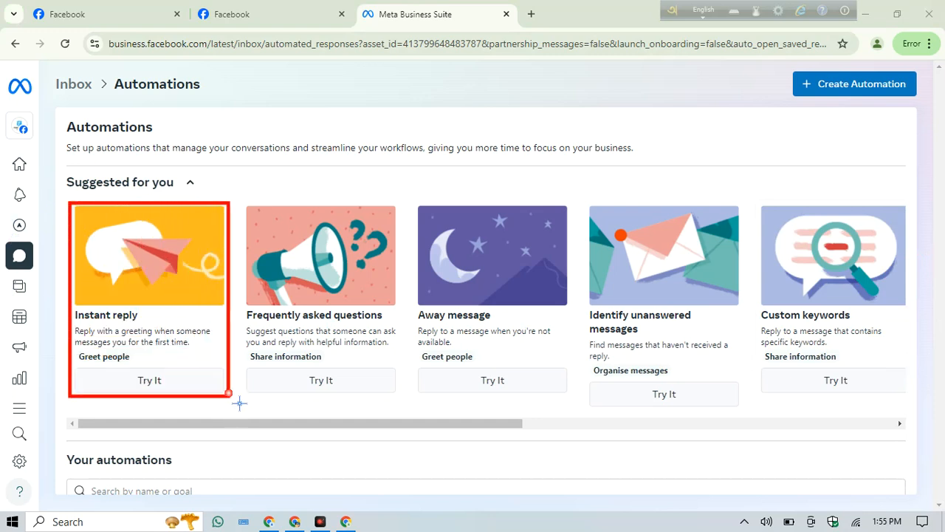
{"action": "mouse_move", "coordinate": [257, 214]}
{"action": "left_mouse_down"}
{"action": "mouse_move", "coordinate": [284, 258]}
{"action": "mouse_move", "coordinate": [412, 390]}
{"action": "mouse_move", "coordinate": [410, 405]}
{"action": "left_mouse_up"}
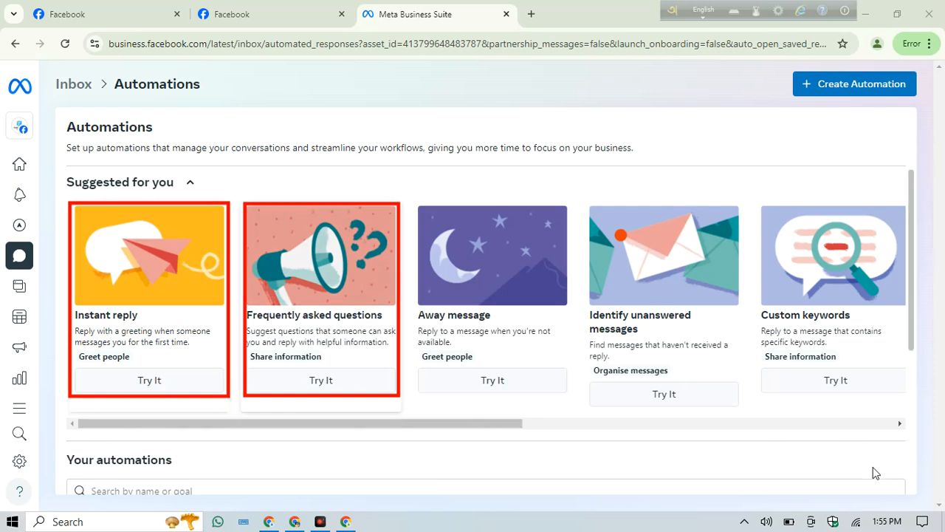
{"action": "left_click", "coordinate": [680, 462]}
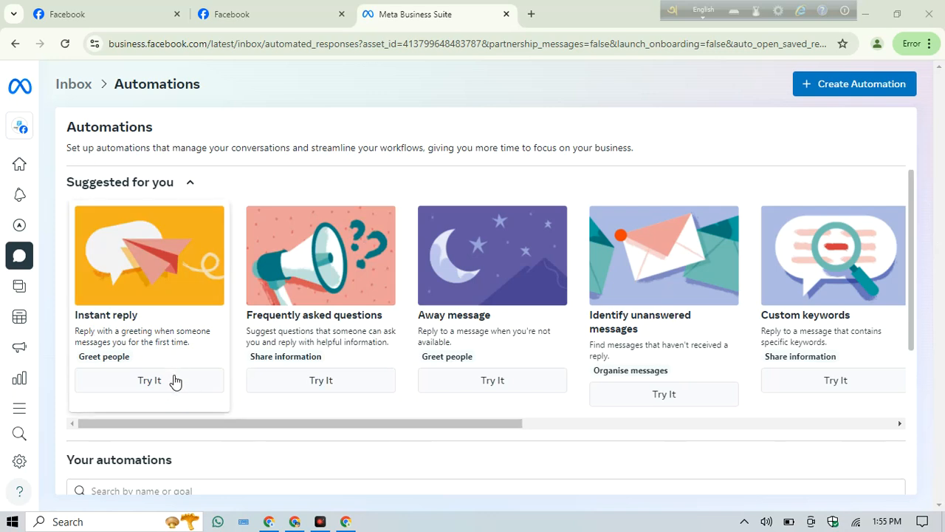
{"action": "scroll", "coordinate": [184, 376], "scroll_direction": "down", "scroll_amount": 3}
{"action": "scroll", "coordinate": [187, 378], "scroll_direction": "up", "scroll_amount": 3}
{"action": "scroll", "coordinate": [184, 367], "scroll_direction": "down", "scroll_amount": 3}
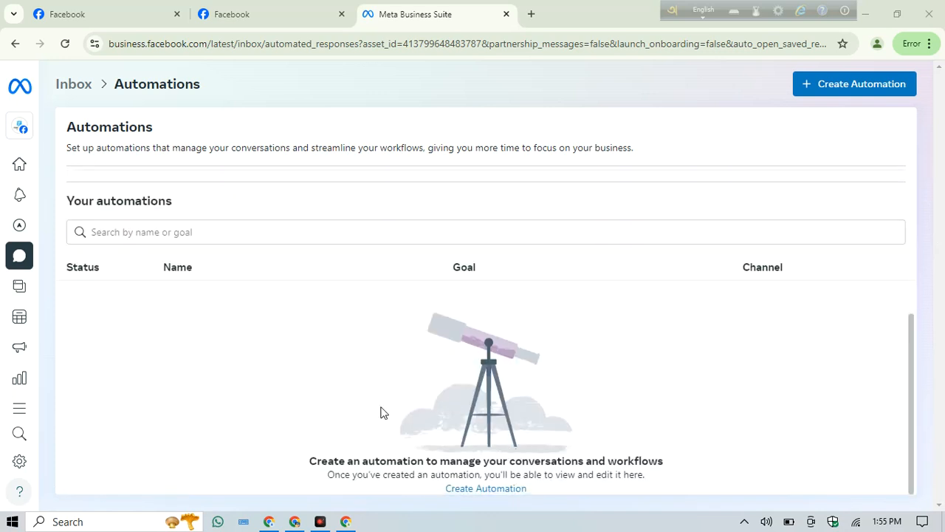
{"action": "scroll", "coordinate": [483, 392], "scroll_direction": "up", "scroll_amount": 3}
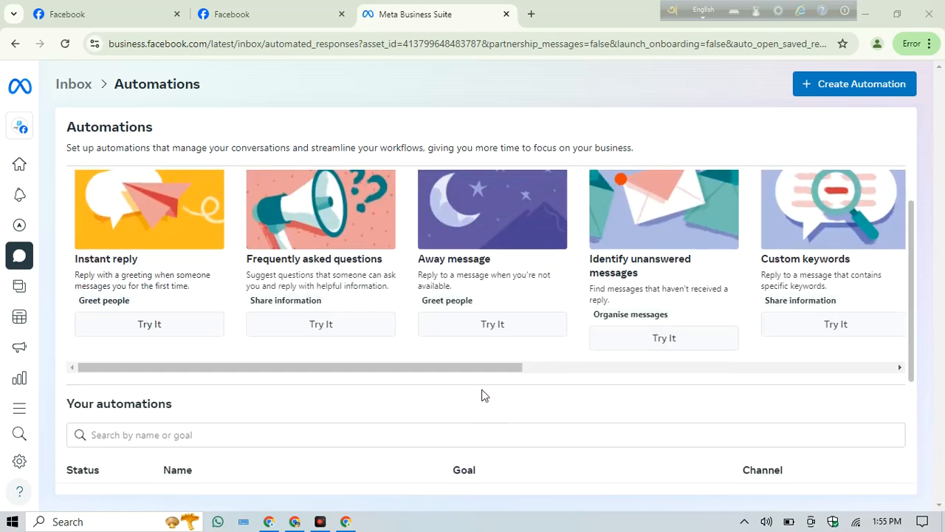
{"action": "scroll", "coordinate": [247, 306], "scroll_direction": "down", "scroll_amount": 1}
{"action": "scroll", "coordinate": [169, 344], "scroll_direction": "up", "scroll_amount": 1}
Step: Look at the Instant reply template, return to Automations without saving, and reload the page to check the Your automations list
{"action": "left_click", "coordinate": [149, 381]}
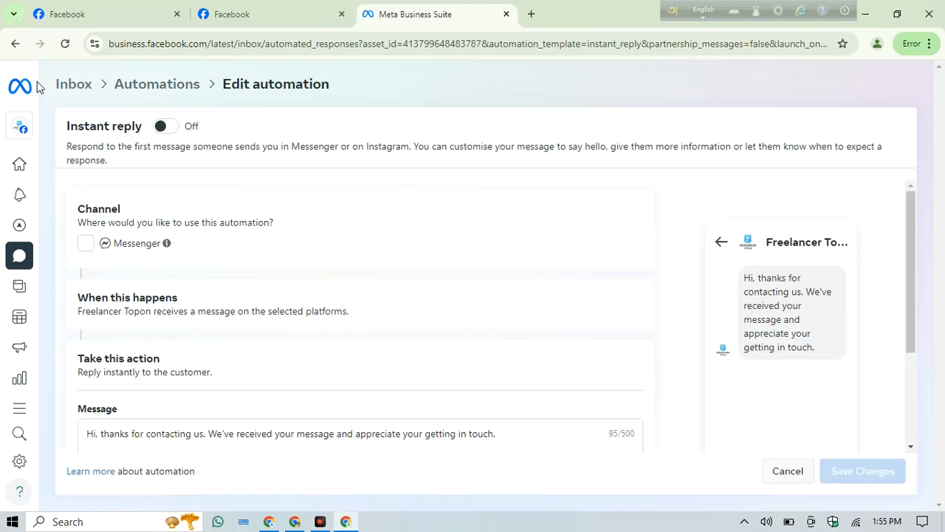
{"action": "left_click", "coordinate": [150, 86]}
{"action": "scroll", "coordinate": [374, 384], "scroll_direction": "down", "scroll_amount": 4}
{"action": "scroll", "coordinate": [373, 389], "scroll_direction": "up", "scroll_amount": 1}
{"action": "left_click", "coordinate": [62, 46]}
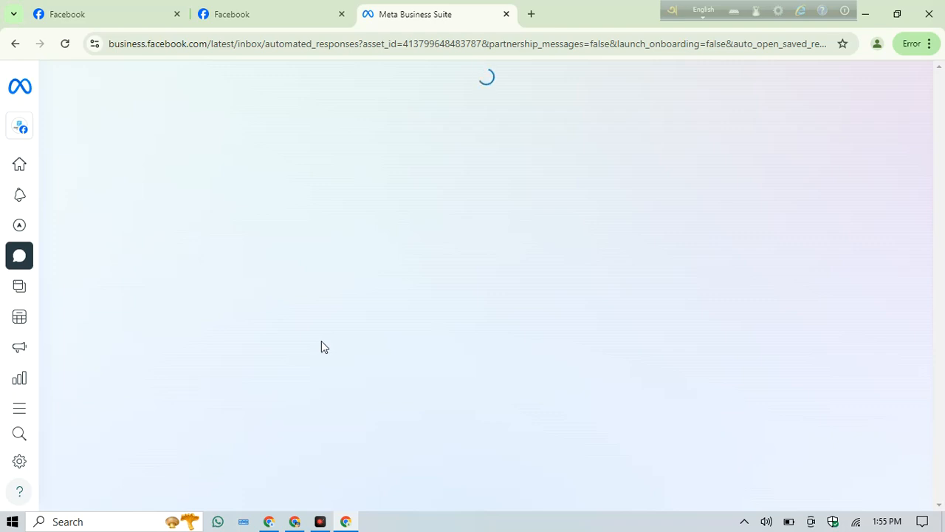
{"action": "scroll", "coordinate": [280, 352], "scroll_direction": "down", "scroll_amount": 2}
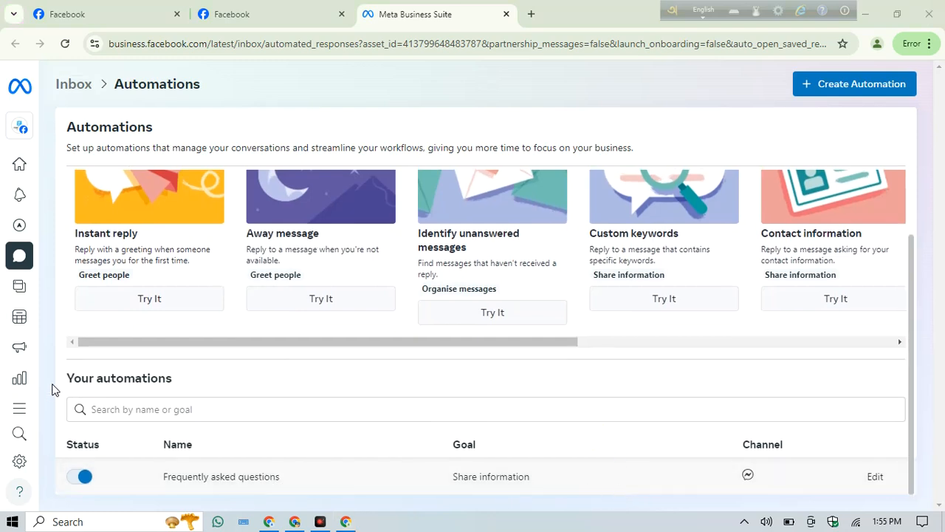
Step: Set up the Instant reply automation with Messenger as its channel and save it
{"action": "left_click", "coordinate": [140, 304]}
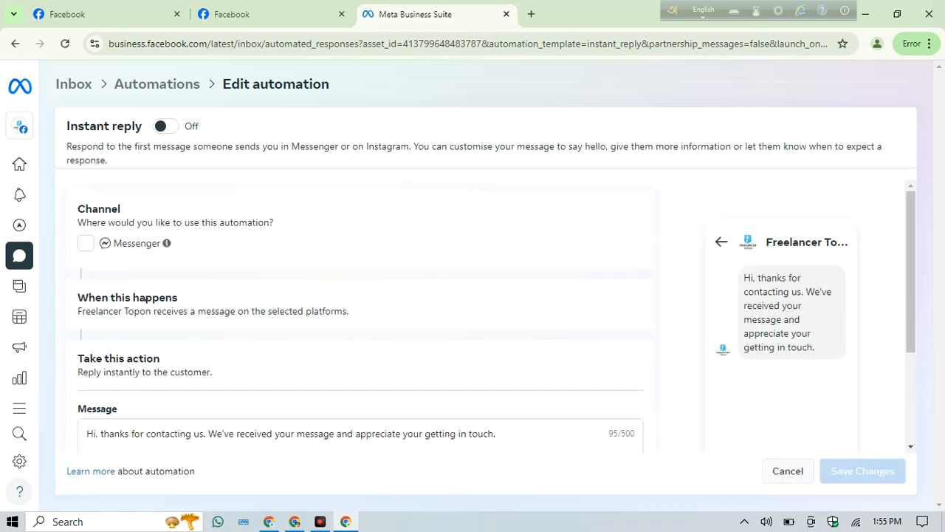
{"action": "left_click", "coordinate": [87, 244]}
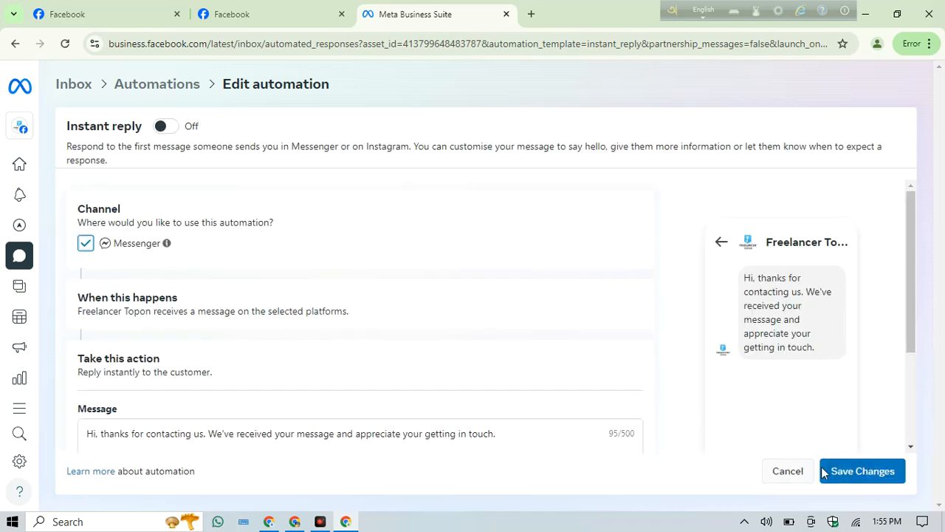
{"action": "left_click", "coordinate": [875, 480]}
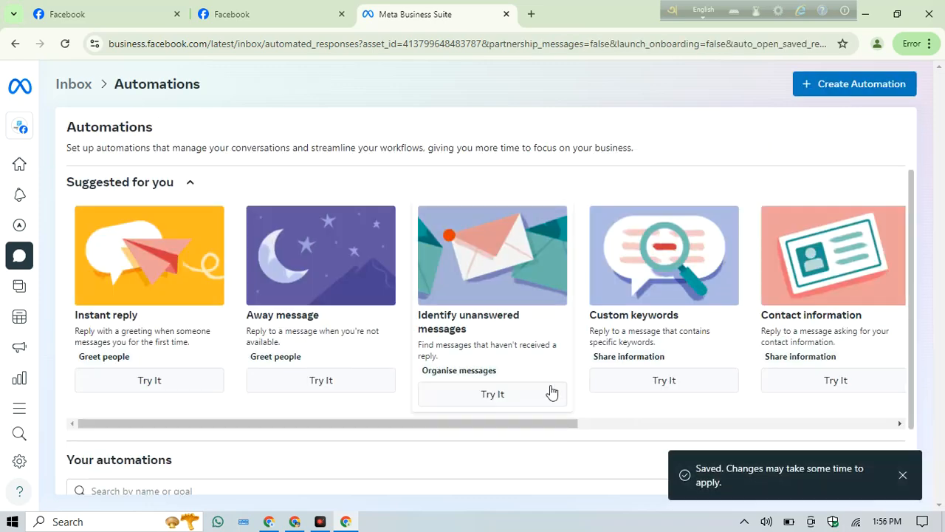
Step: Reload the Automations page and check the Instant reply and Frequently asked questions entries under Your automations
{"action": "left_click", "coordinate": [65, 43]}
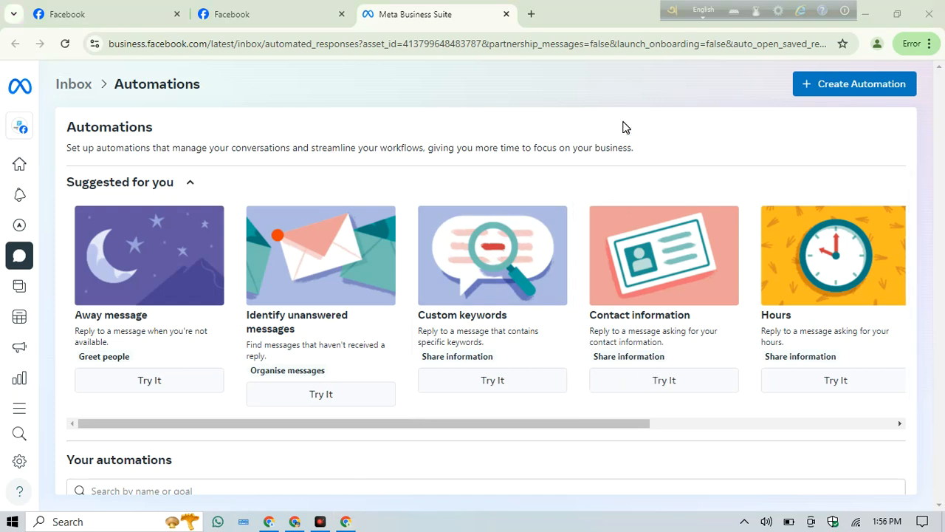
{"action": "scroll", "coordinate": [303, 429], "scroll_direction": "down", "scroll_amount": 3}
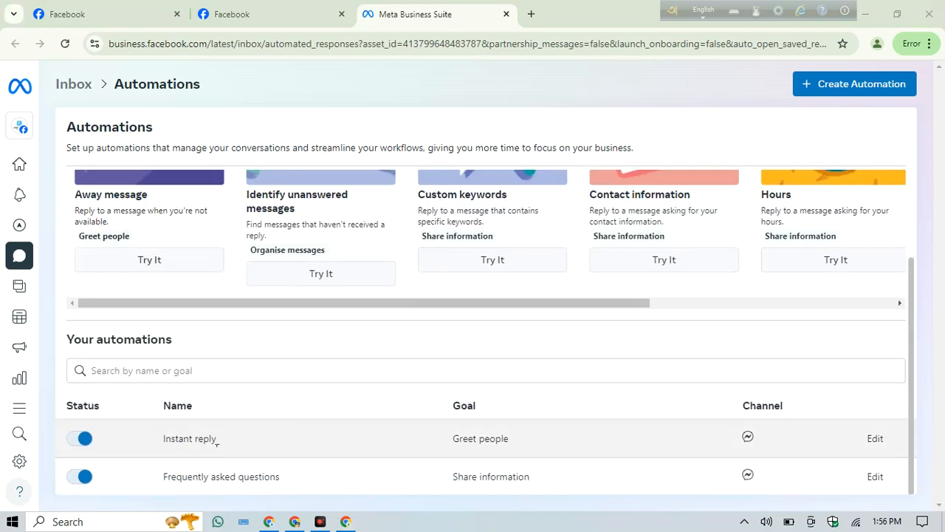
{"action": "left_click_drag", "start_coordinate": [163, 440], "coordinate": [229, 449]}
{"action": "left_click_drag", "start_coordinate": [163, 477], "coordinate": [309, 481]}
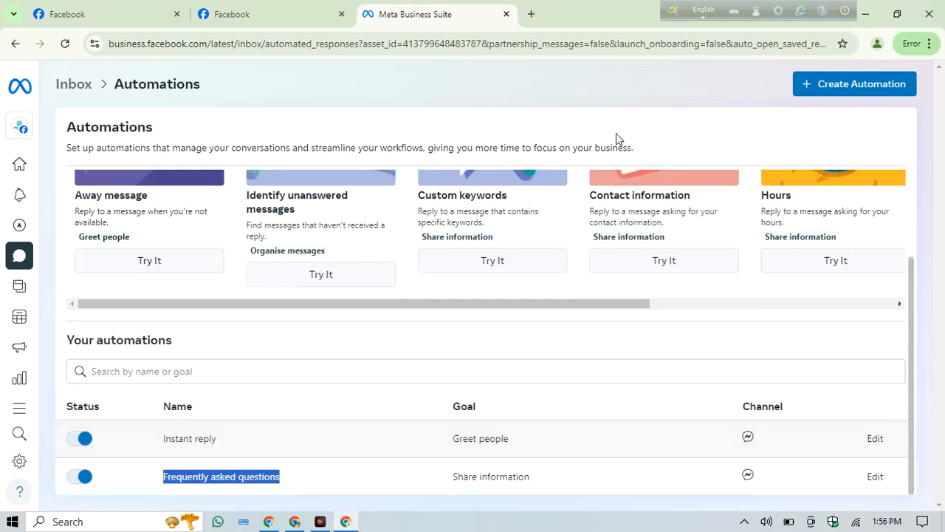
{"action": "left_click", "coordinate": [623, 428]}
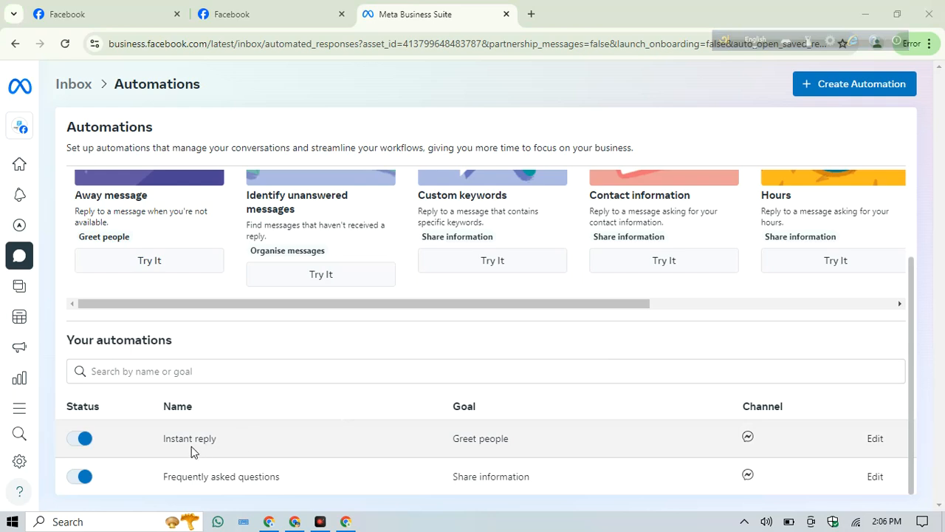
Step: Replace the Instant reply message with "আসসালামু আলাইকুম, আমরা কিভাবে আপনাকে সহযোগিতা করতে পারি?", copied from the Google Docs document in the other Chrome window
{"action": "left_click", "coordinate": [878, 442]}
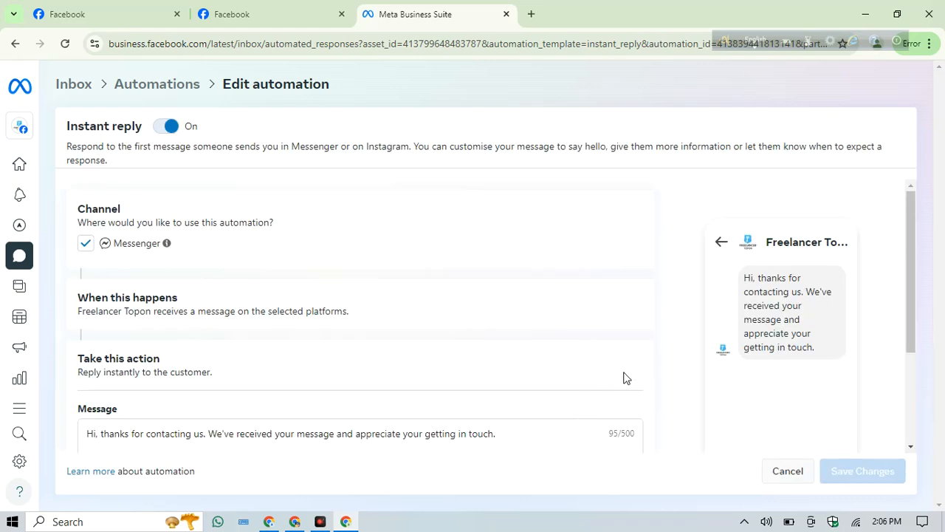
{"action": "scroll", "coordinate": [394, 392], "scroll_direction": "down", "scroll_amount": 2}
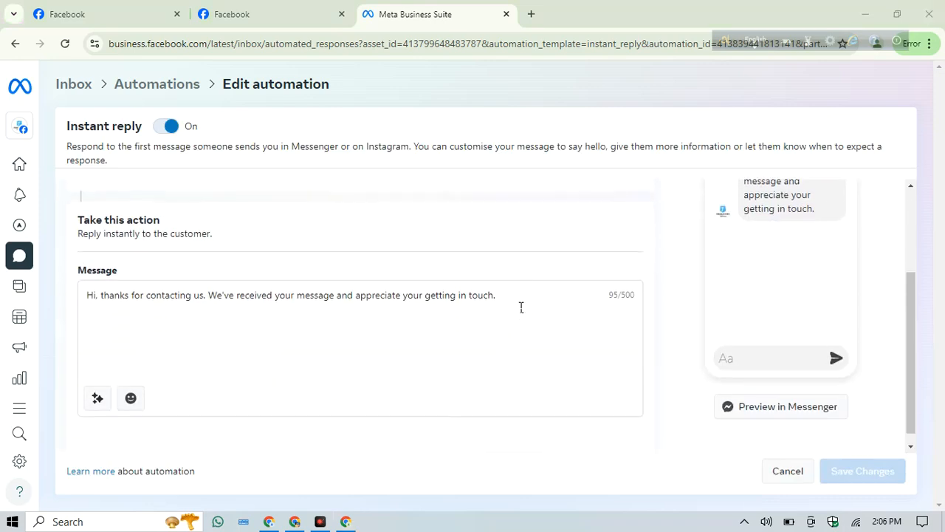
{"action": "left_click_drag", "start_coordinate": [509, 308], "coordinate": [94, 302]}
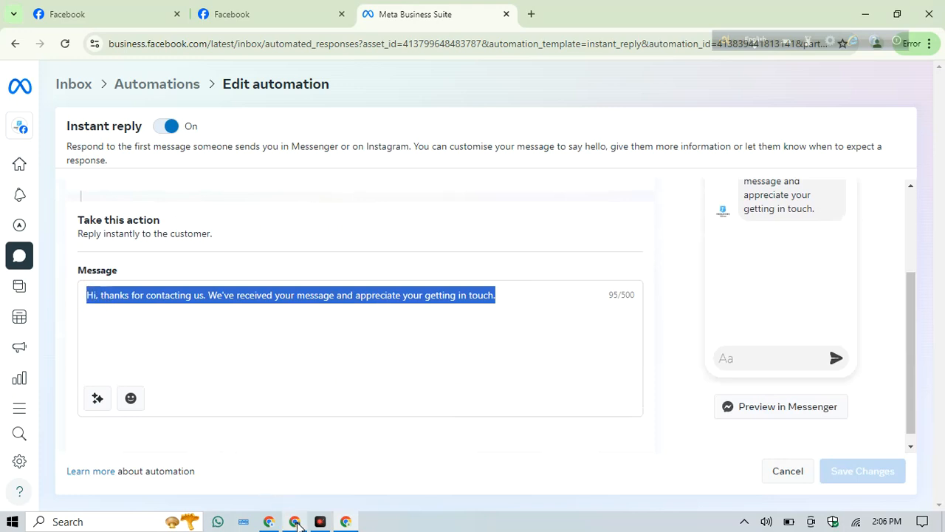
{"action": "mouse_move", "coordinate": [297, 525]}
{"action": "left_click", "coordinate": [295, 519]}
{"action": "left_click", "coordinate": [776, 9]}
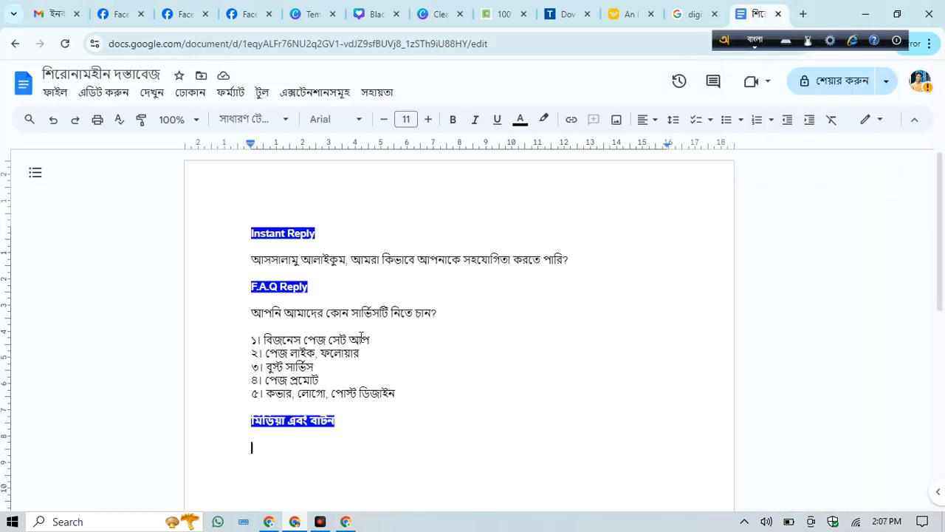
{"action": "mouse_move", "coordinate": [246, 264]}
{"action": "left_mouse_down"}
{"action": "mouse_move", "coordinate": [580, 267]}
{"action": "mouse_move", "coordinate": [569, 271]}
{"action": "left_mouse_up"}
{"action": "key", "text": "ctrl+c"}
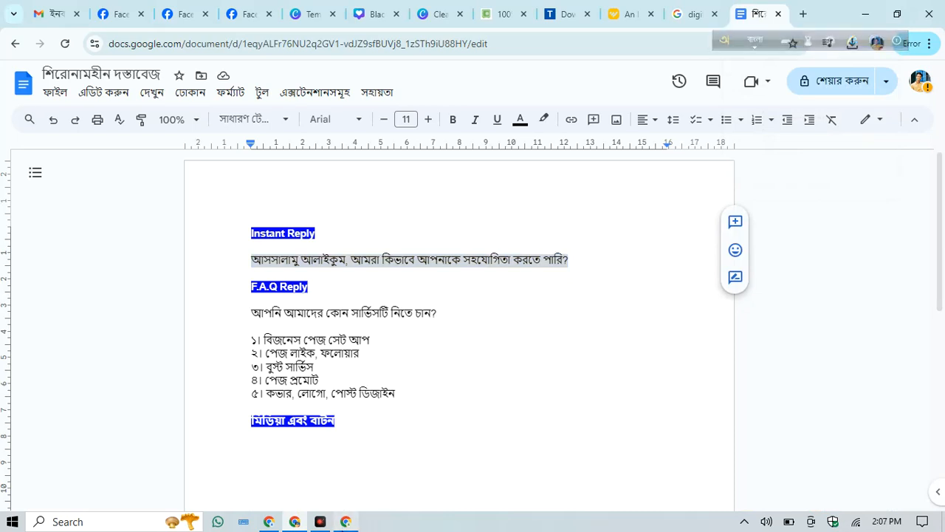
{"action": "left_click", "coordinate": [345, 521]}
{"action": "key", "text": "ctrl+v"}
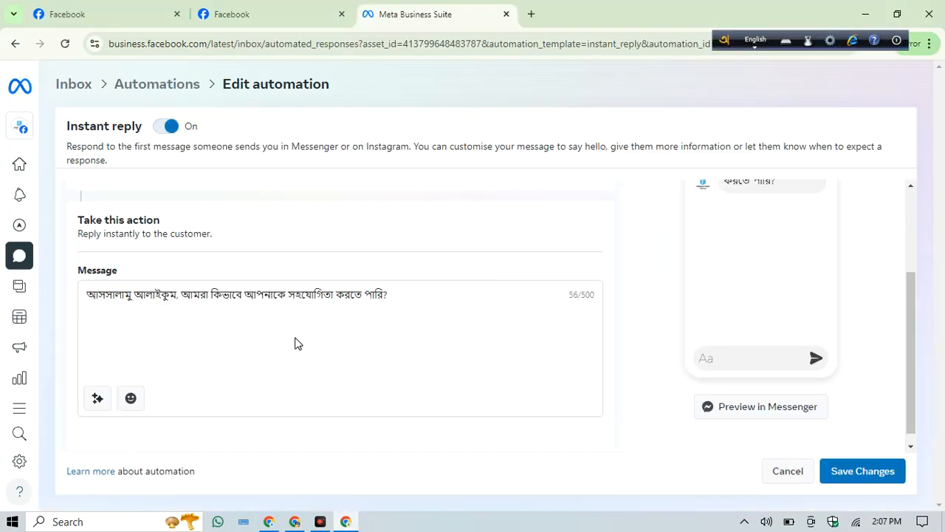
Step: Review the Instant reply preview, save the changes, and dismiss the saved notification
{"action": "scroll", "coordinate": [704, 330], "scroll_direction": "up", "scroll_amount": 2}
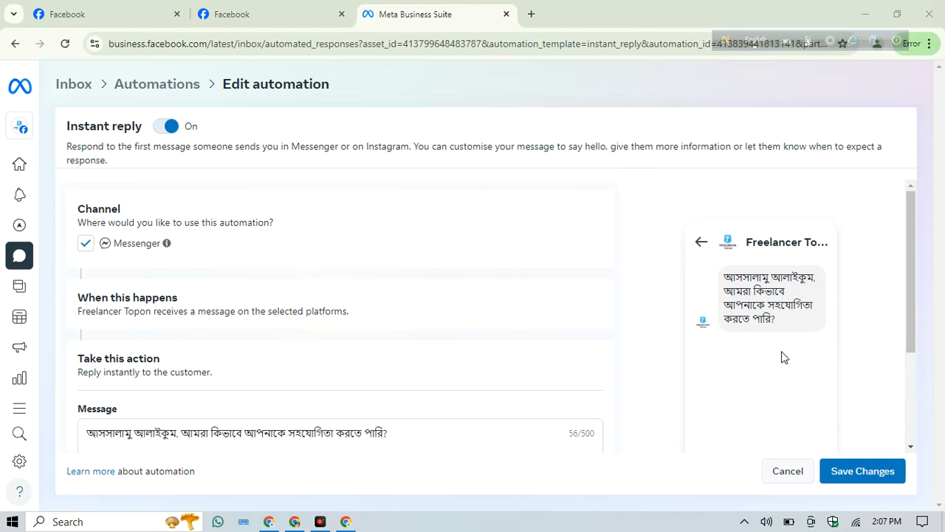
{"action": "left_click", "coordinate": [870, 472]}
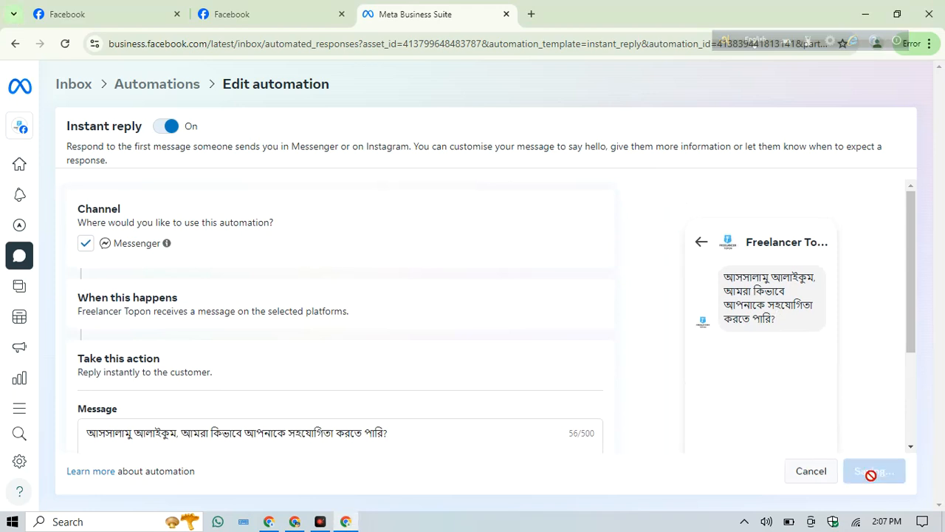
{"action": "scroll", "coordinate": [434, 333], "scroll_direction": "down", "scroll_amount": 2}
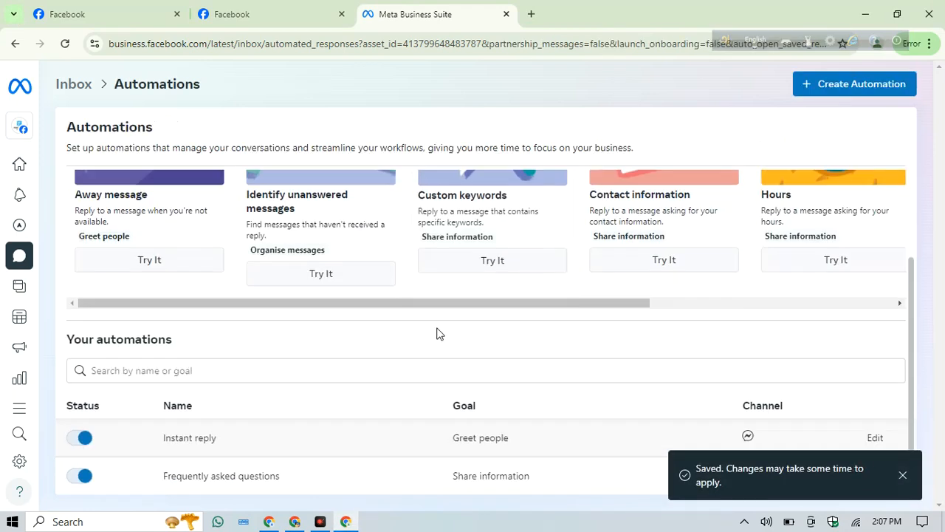
{"action": "left_click_drag", "start_coordinate": [696, 485], "coordinate": [913, 481]}
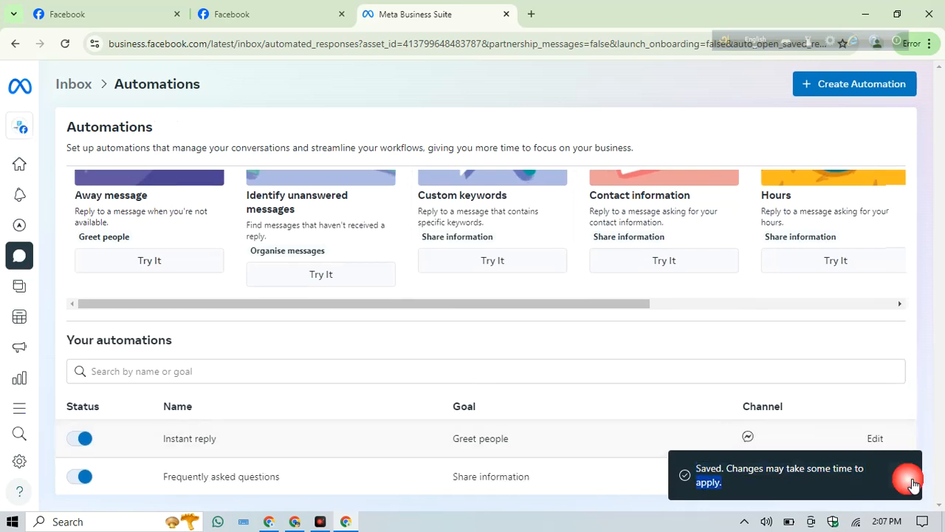
{"action": "left_click", "coordinate": [910, 481]}
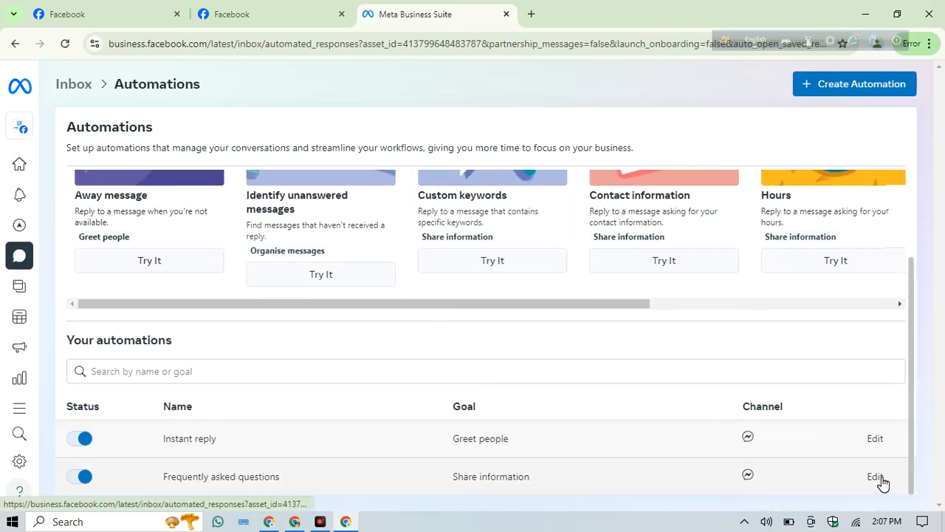
Step: Edit the Frequently asked questions automation, adding a new Messenger question and expanding its fields
{"action": "left_click", "coordinate": [876, 479]}
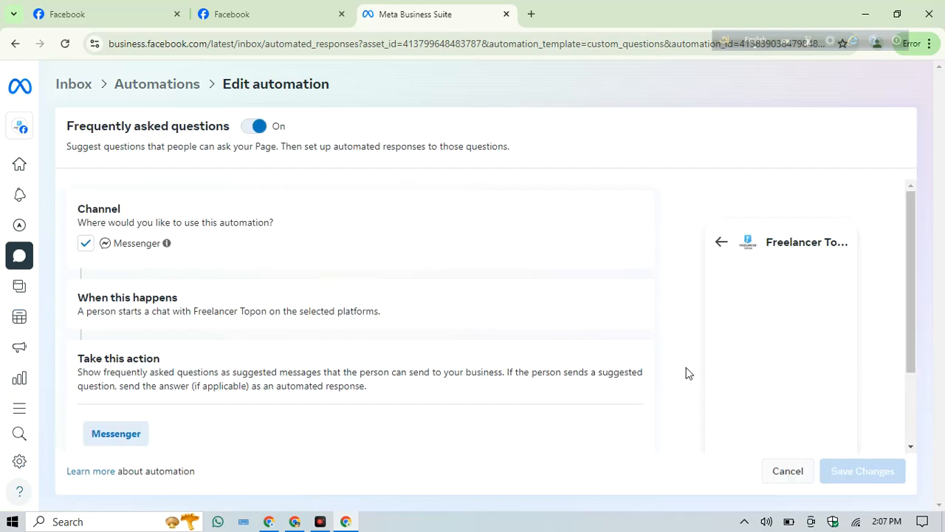
{"action": "scroll", "coordinate": [518, 312], "scroll_direction": "down", "scroll_amount": 2}
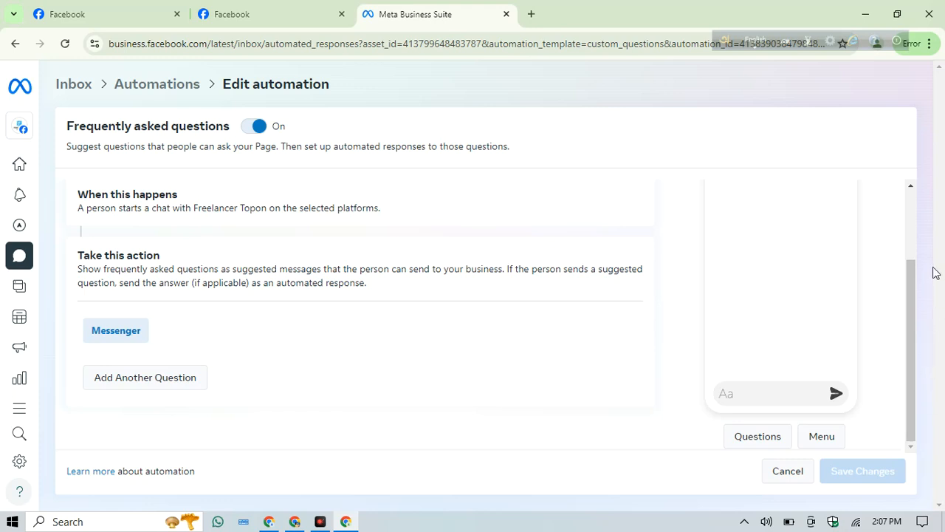
{"action": "left_click_drag", "start_coordinate": [72, 360], "coordinate": [218, 396]}
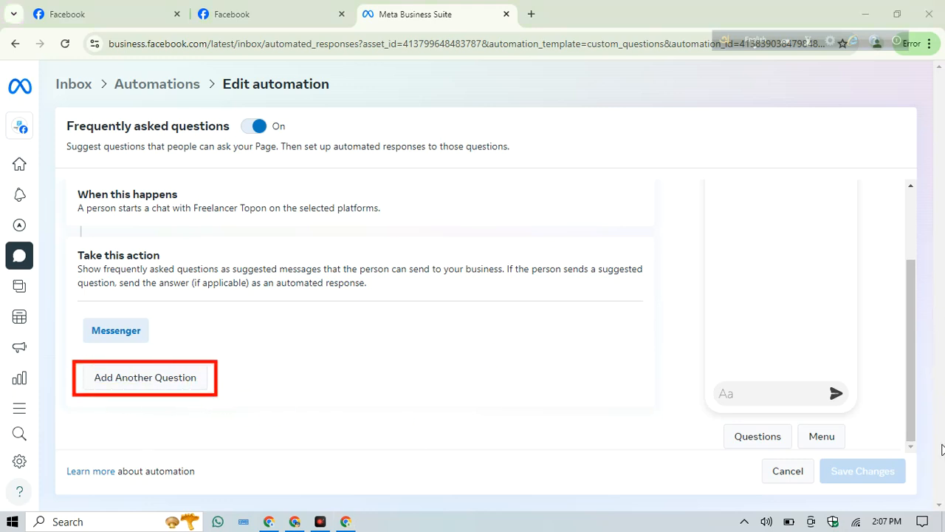
{"action": "left_click", "coordinate": [935, 444]}
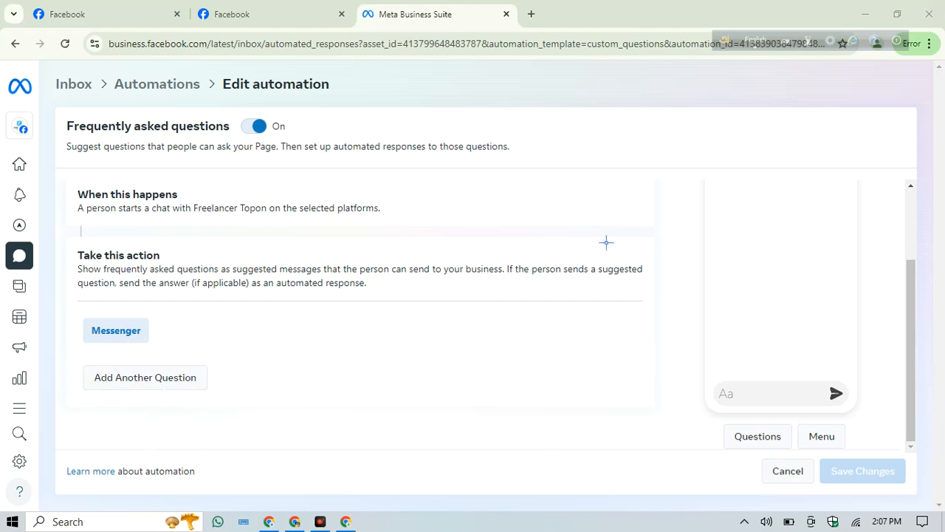
{"action": "left_click", "coordinate": [169, 377]}
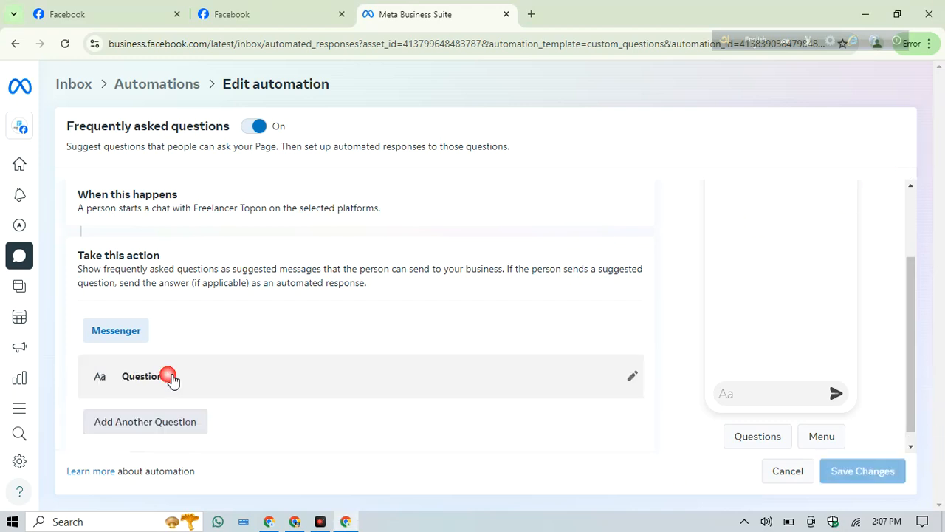
{"action": "left_click", "coordinate": [634, 364]}
{"action": "scroll", "coordinate": [492, 388], "scroll_direction": "down", "scroll_amount": 1}
Step: Fill in Question 1 with "আপনি আমাদের কোন সার্ভিসটি নিতে চান?", copied from the F.A.Q Reply section of the Google Docs document
{"action": "left_click", "coordinate": [166, 360]}
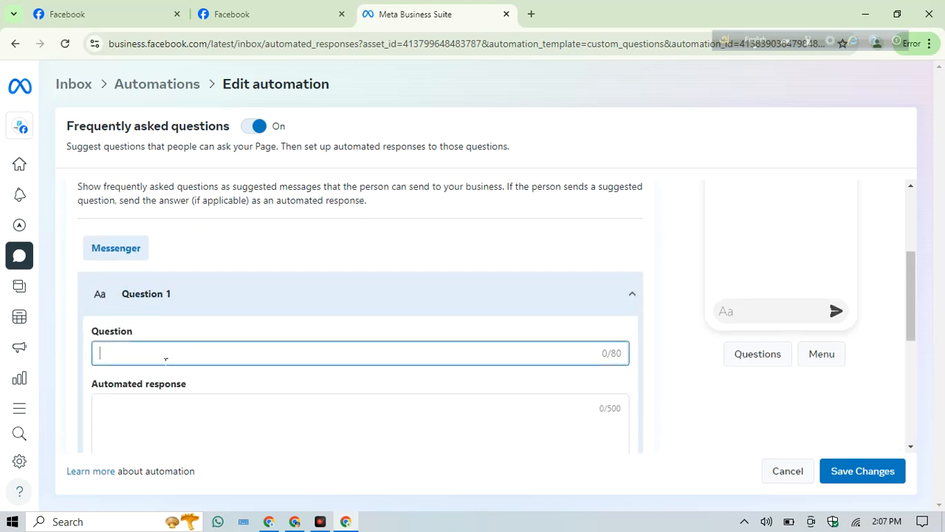
{"action": "left_click", "coordinate": [292, 520]}
{"action": "left_click_drag", "start_coordinate": [254, 316], "coordinate": [447, 328]}
{"action": "key", "text": "ctrl+c"}
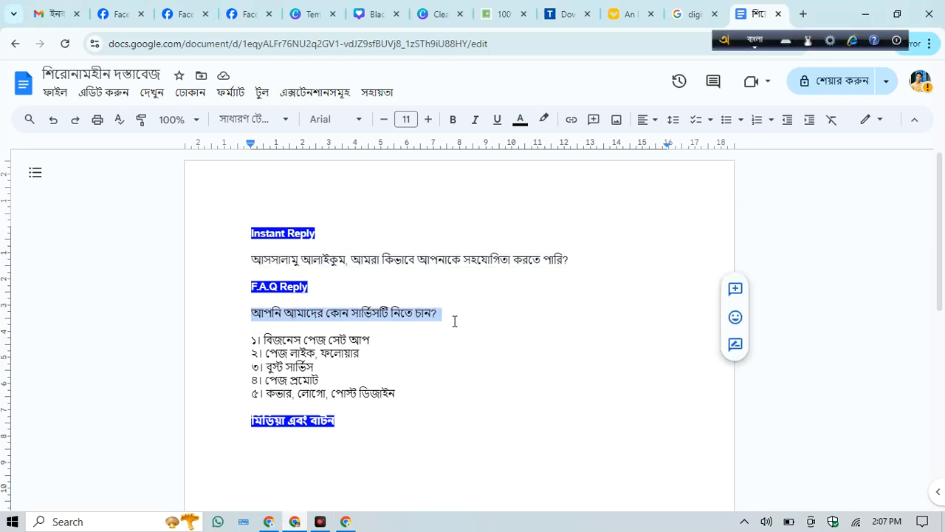
{"action": "left_click", "coordinate": [345, 522]}
{"action": "left_click", "coordinate": [182, 350]}
{"action": "key", "text": "ctrl+v"}
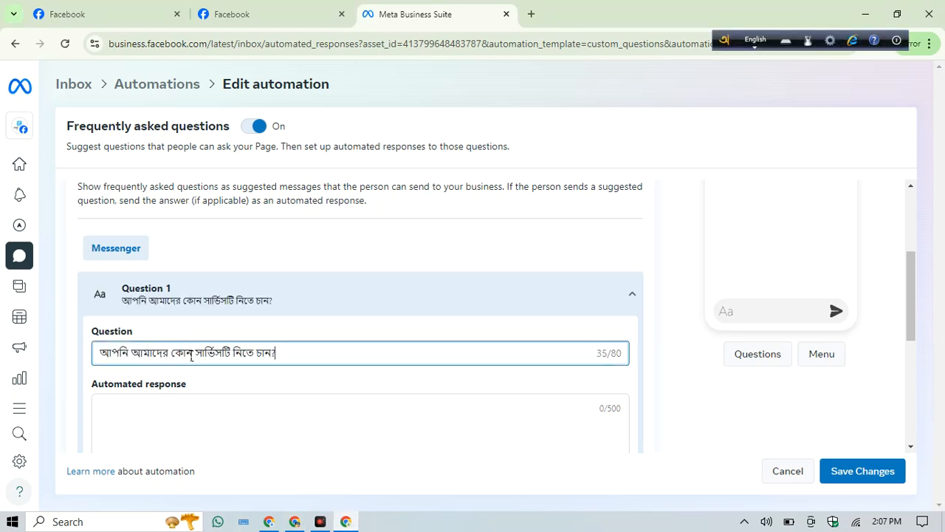
Step: Fill in Question 1's automated response with the list "১। বিজনেস পেজ সেট আপ" through "৫। কভার, লোগো, পোস্ট ডিজাইন", copied from the Google Docs document
{"action": "scroll", "coordinate": [266, 380], "scroll_direction": "down", "scroll_amount": 1}
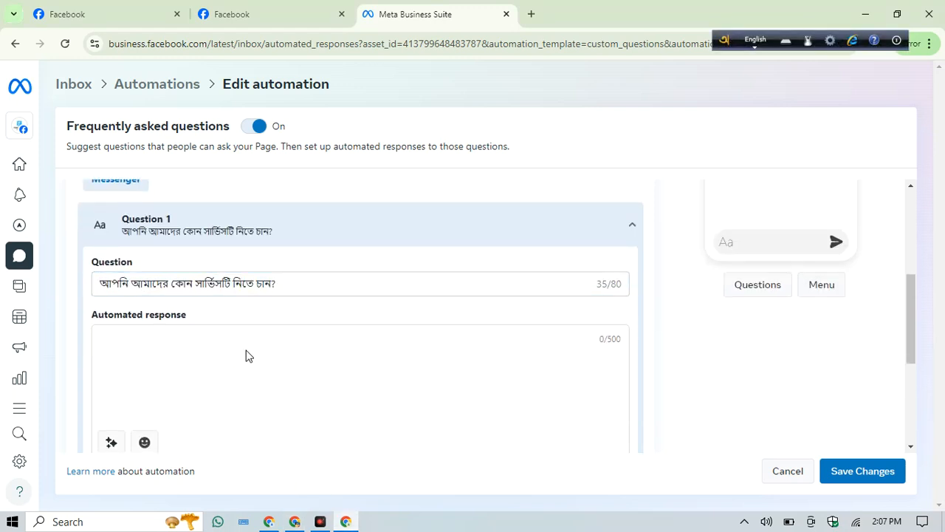
{"action": "left_click", "coordinate": [294, 521]}
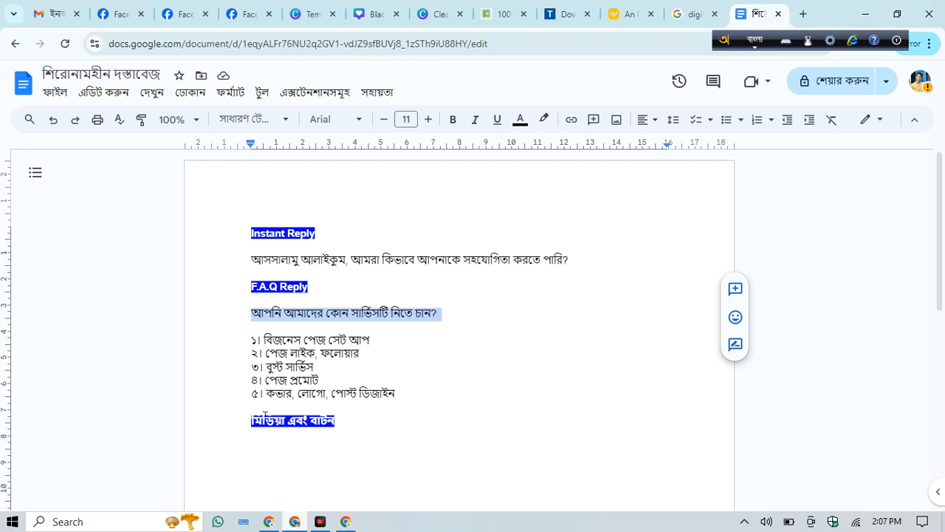
{"action": "left_click_drag", "start_coordinate": [257, 344], "coordinate": [406, 406]}
{"action": "key", "text": "ctrl+c"}
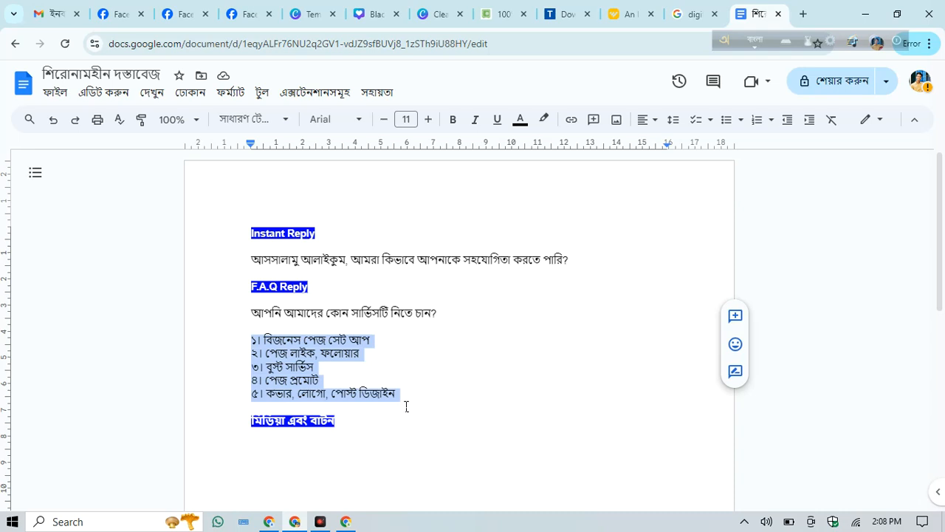
{"action": "left_click", "coordinate": [346, 521]}
{"action": "left_click", "coordinate": [165, 356]}
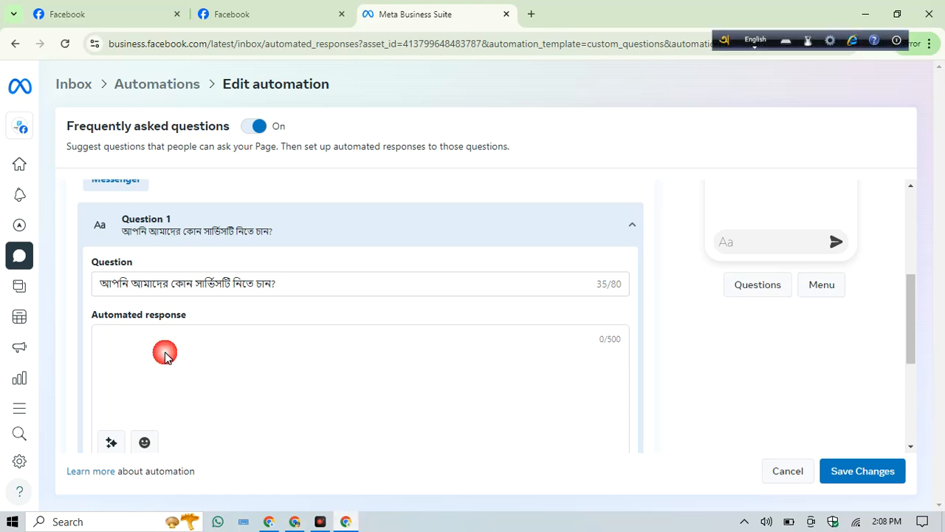
{"action": "key", "text": "ctrl+v"}
{"action": "scroll", "coordinate": [335, 370], "scroll_direction": "down", "scroll_amount": 2}
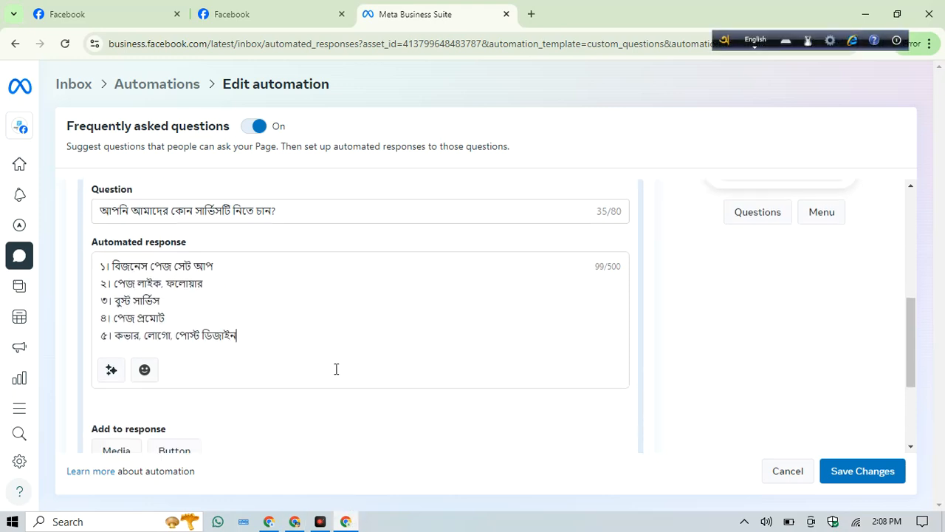
{"action": "scroll", "coordinate": [500, 377], "scroll_direction": "up", "scroll_amount": 1}
{"action": "scroll", "coordinate": [500, 377], "scroll_direction": "down", "scroll_amount": 2}
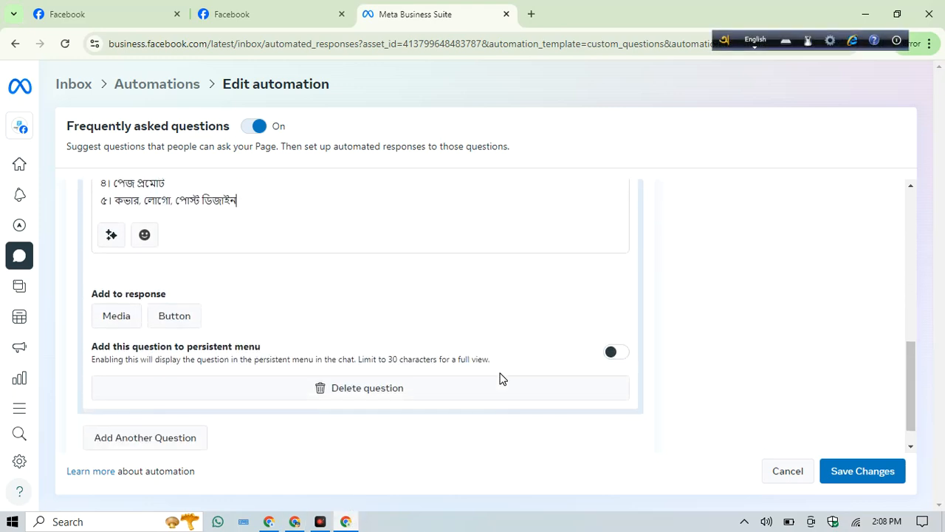
{"action": "key", "text": "ctrl+2"}
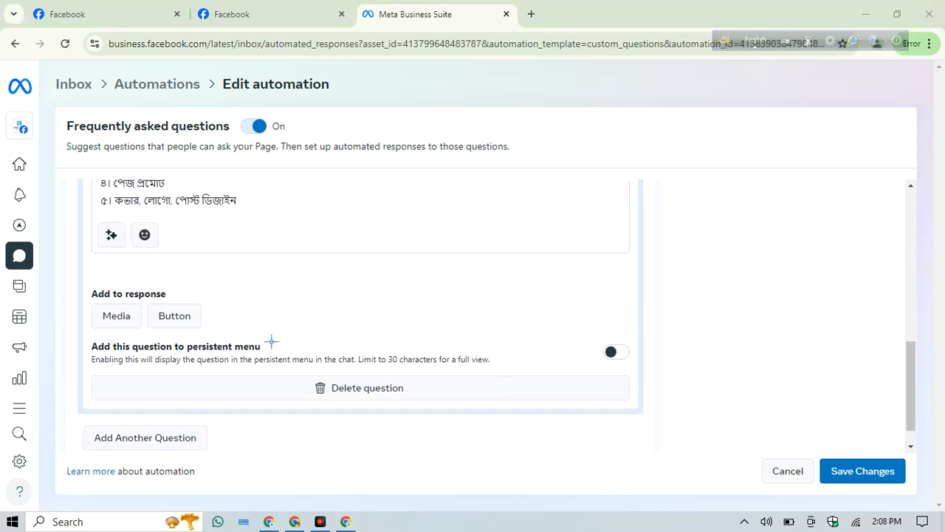
{"action": "left_click_drag", "start_coordinate": [200, 273], "coordinate": [110, 302]}
{"action": "left_click_drag", "start_coordinate": [257, 287], "coordinate": [189, 309]}
{"action": "left_click_drag", "start_coordinate": [116, 372], "coordinate": [114, 325]}
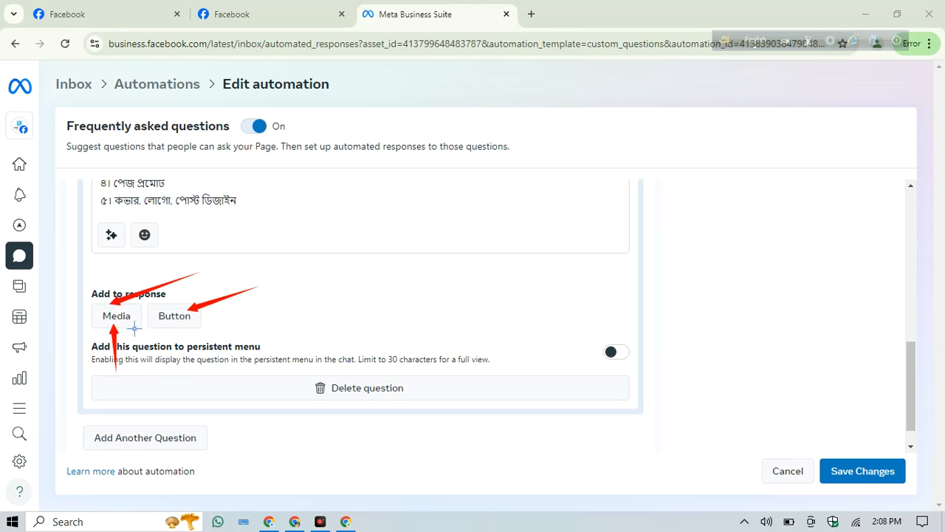
{"action": "left_click_drag", "start_coordinate": [207, 346], "coordinate": [184, 334]}
{"action": "left_click_drag", "start_coordinate": [242, 322], "coordinate": [196, 319]}
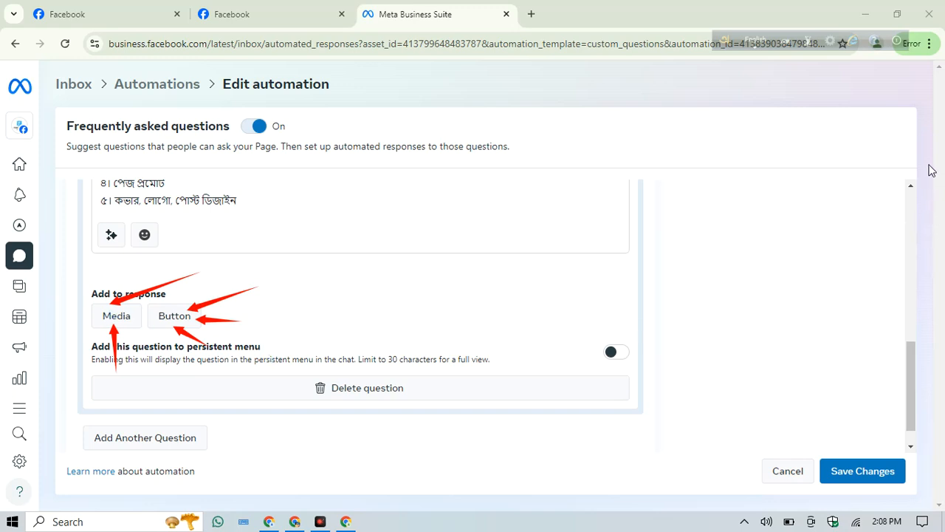
{"action": "scroll", "coordinate": [202, 331], "scroll_direction": "up", "scroll_amount": 5}
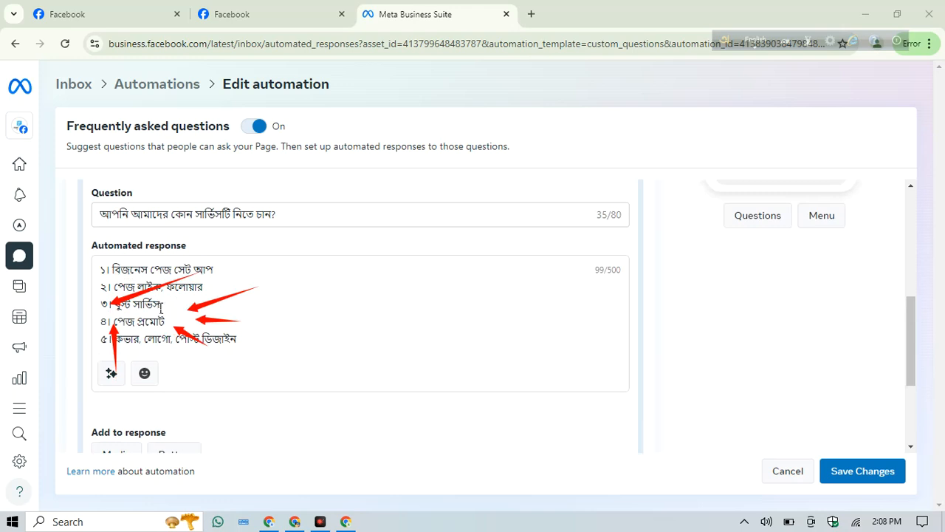
{"action": "scroll", "coordinate": [327, 289], "scroll_direction": "down", "scroll_amount": 3}
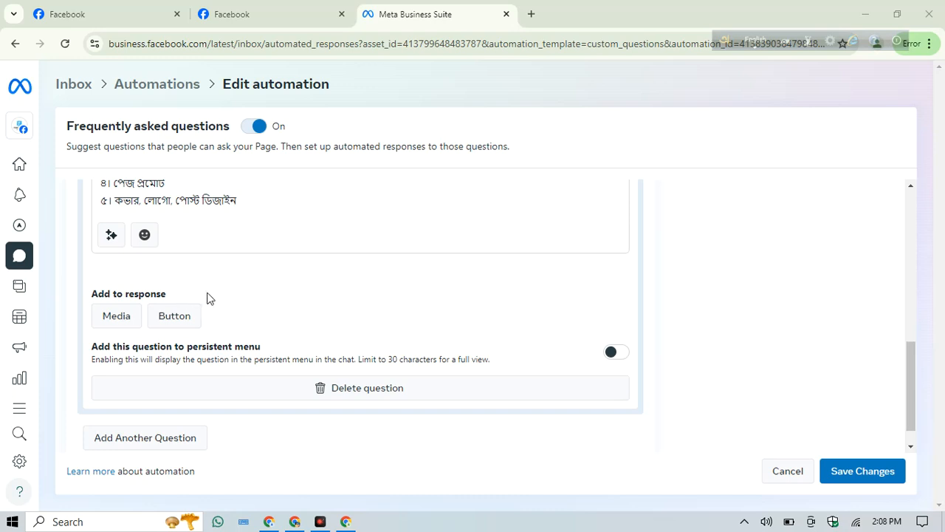
{"action": "left_click", "coordinate": [116, 318]}
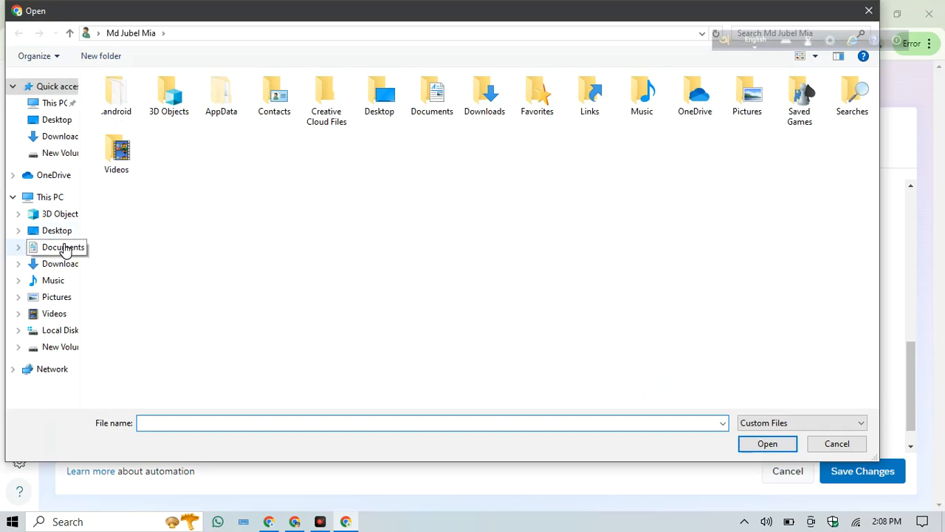
{"action": "left_click", "coordinate": [72, 263]}
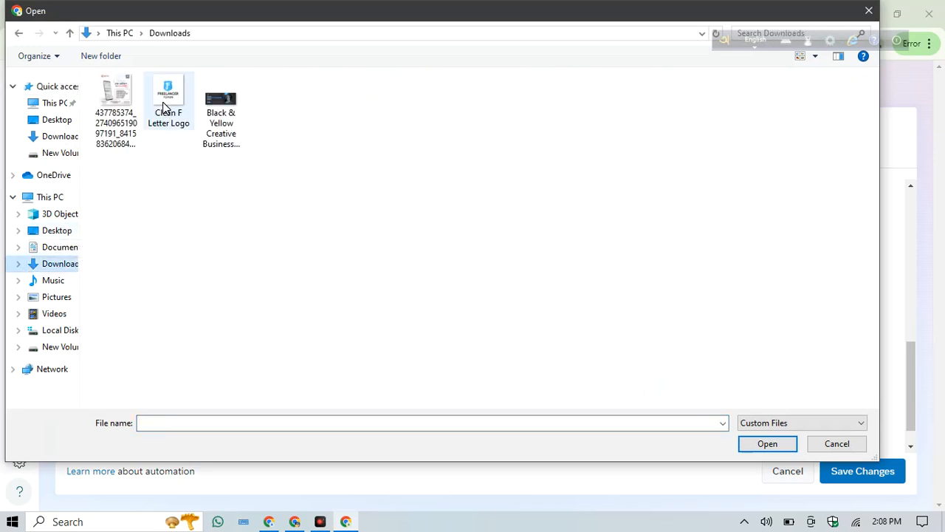
{"action": "left_click", "coordinate": [118, 109]}
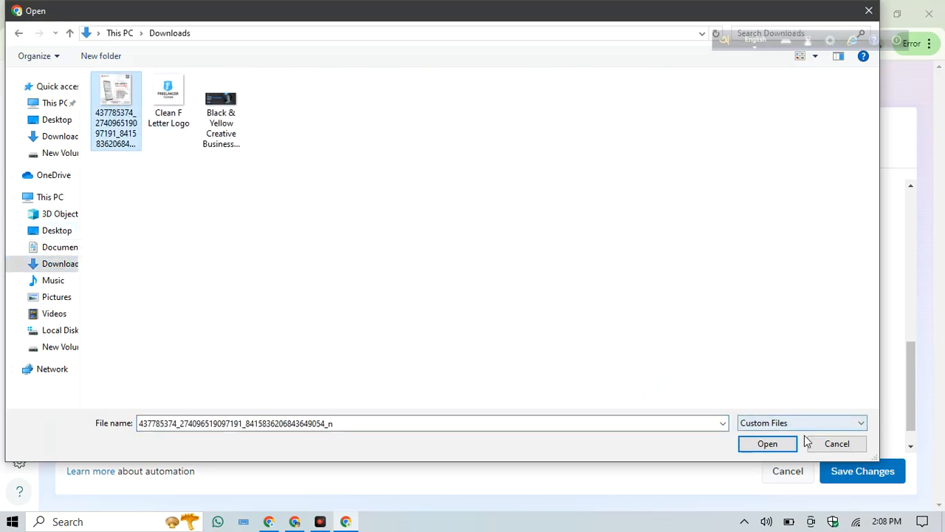
{"action": "left_click", "coordinate": [768, 444]}
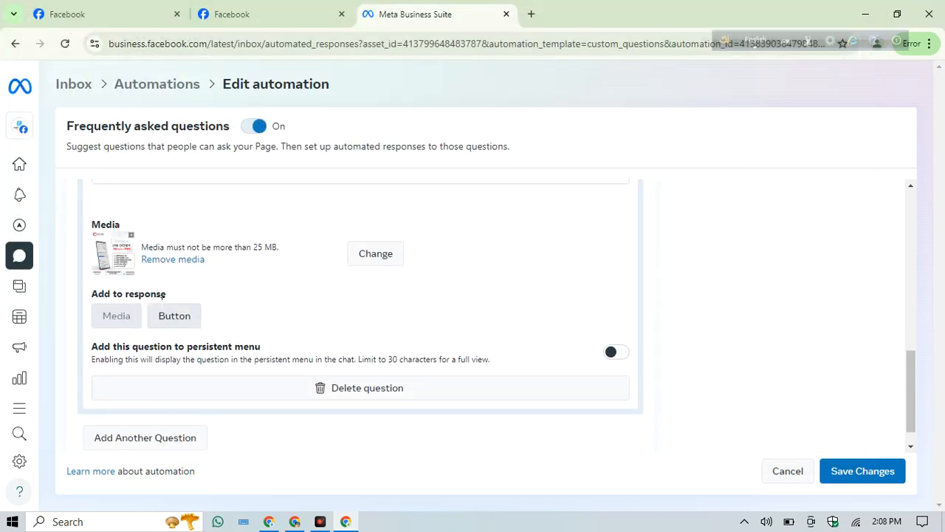
{"action": "scroll", "coordinate": [118, 288], "scroll_direction": "up", "scroll_amount": 1}
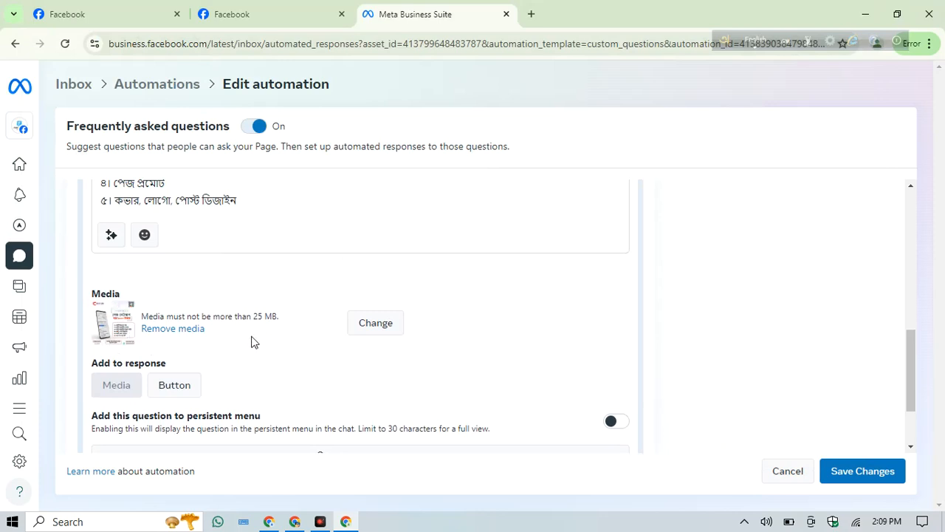
Step: Add a button to Question 1's automated response and remove the attached media
{"action": "left_click", "coordinate": [184, 386]}
{"action": "left_click", "coordinate": [185, 384]}
{"action": "left_click", "coordinate": [110, 322]}
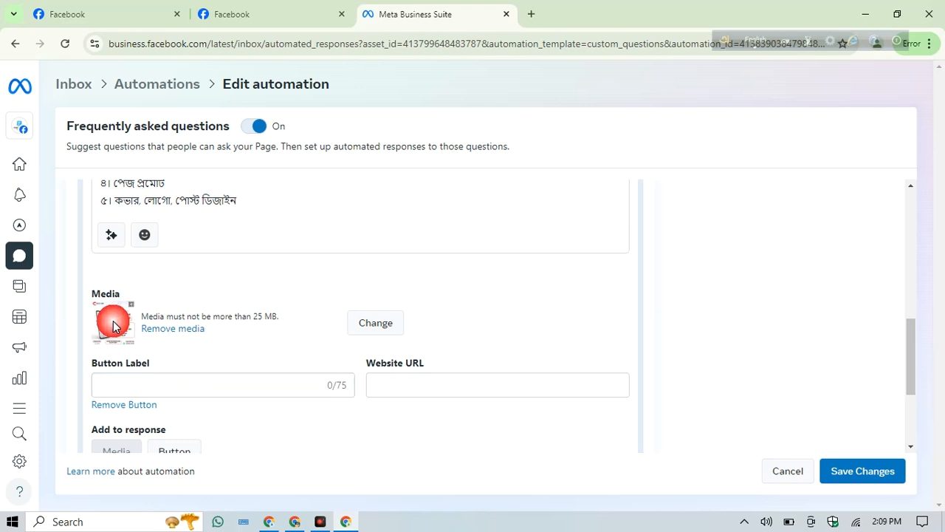
{"action": "left_click", "coordinate": [185, 332]}
Step: Check the open Facebook tabs for a replacement image and bring up the 9 Skills IT Institute Page in the other Chrome window
{"action": "left_click", "coordinate": [270, 12]}
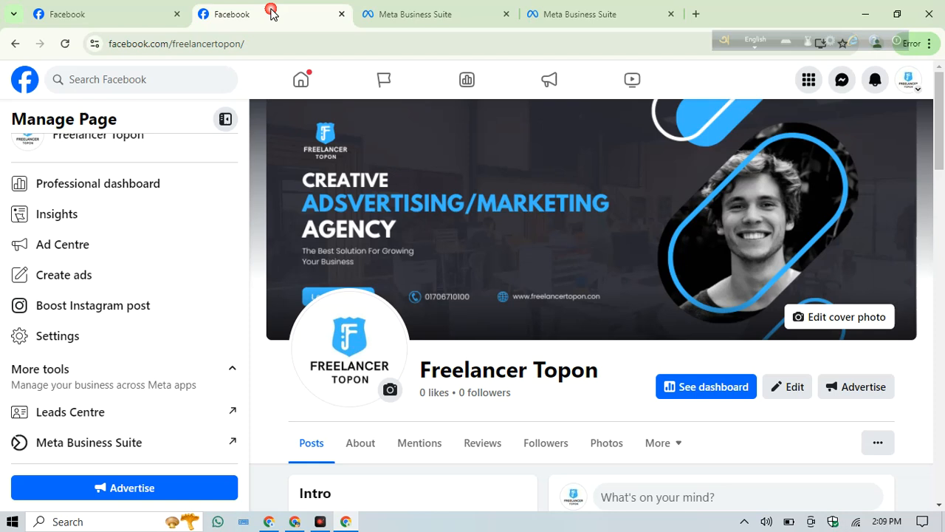
{"action": "left_click", "coordinate": [129, 8]}
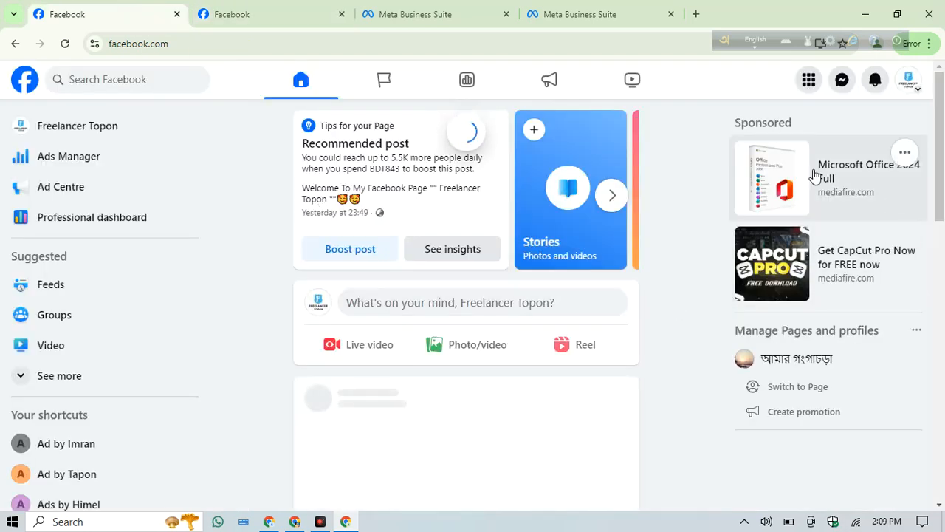
{"action": "scroll", "coordinate": [367, 409], "scroll_direction": "down", "scroll_amount": 3}
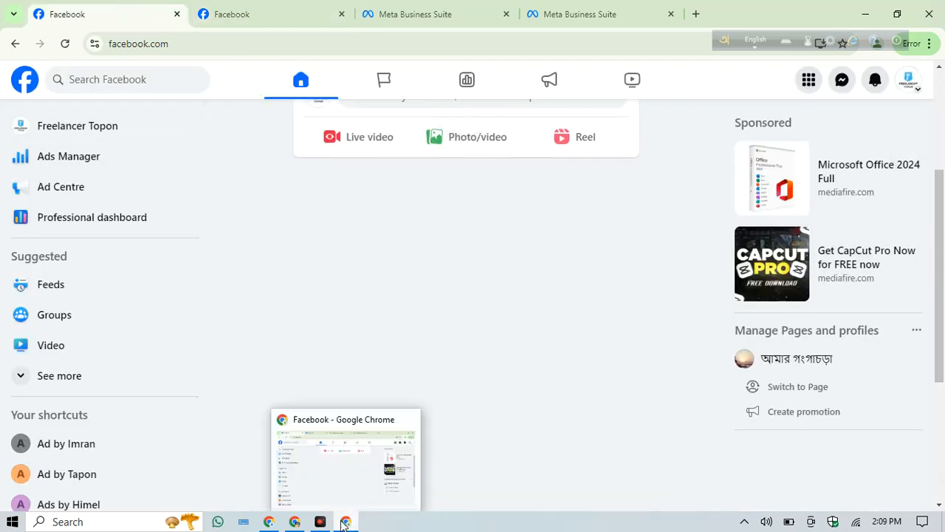
{"action": "left_click", "coordinate": [296, 522]}
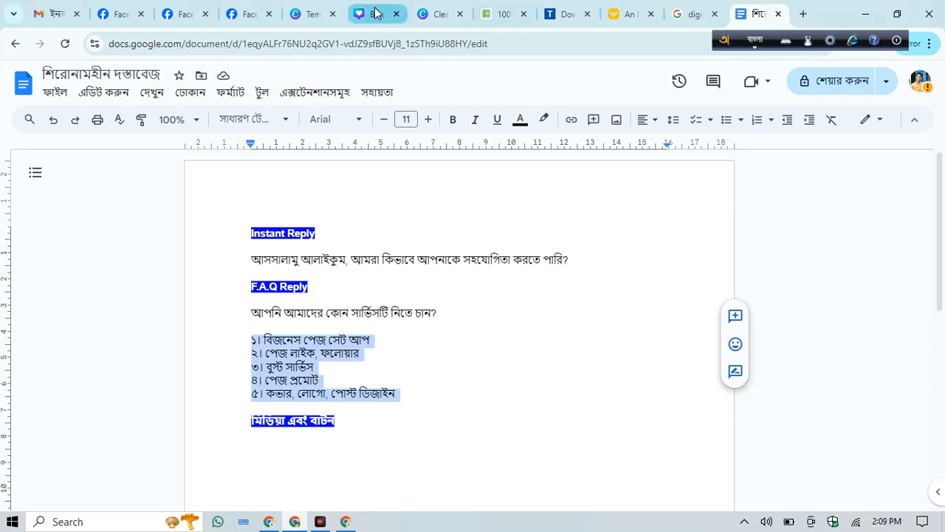
{"action": "left_click", "coordinate": [185, 14]}
{"action": "left_click", "coordinate": [246, 15]}
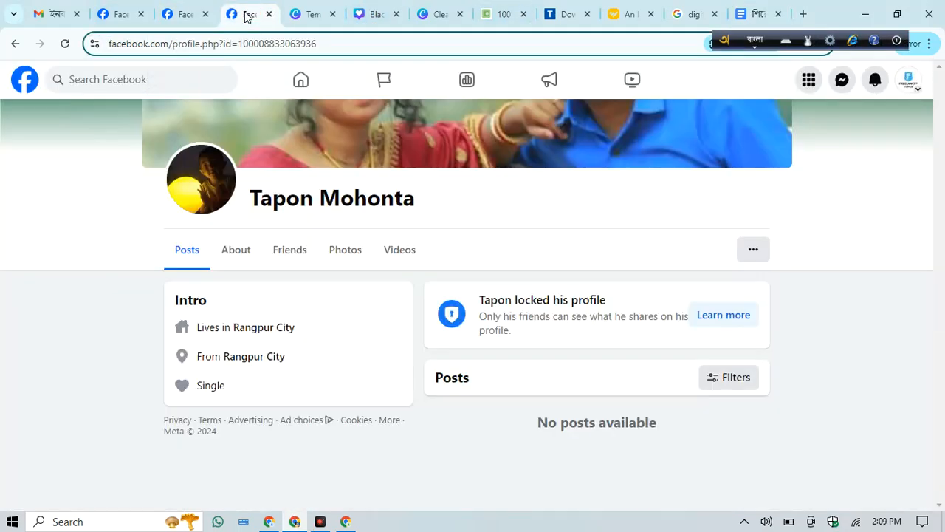
{"action": "left_click", "coordinate": [127, 12]}
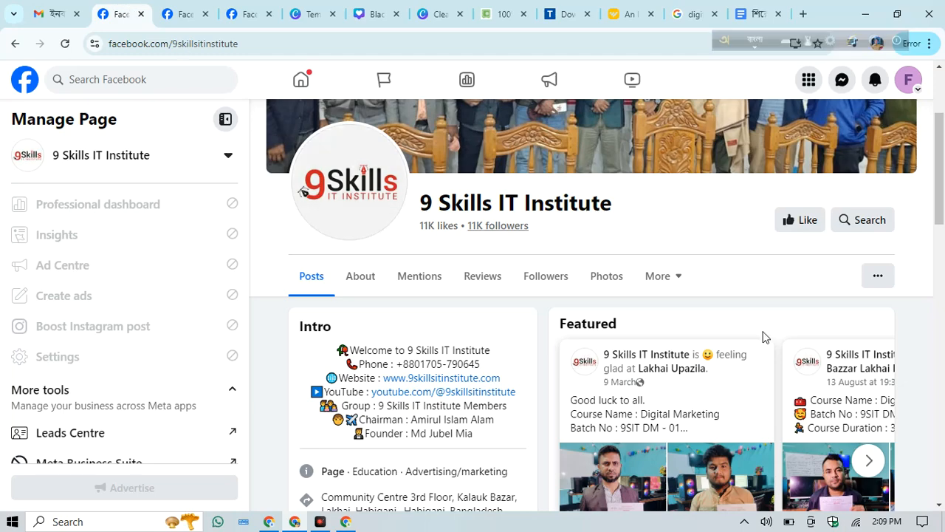
Step: Save the digital marketing course poster from the 9 Skills IT Institute Page's photos to the Downloads folder as a JPEG image
{"action": "scroll", "coordinate": [764, 333], "scroll_direction": "down", "scroll_amount": 10}
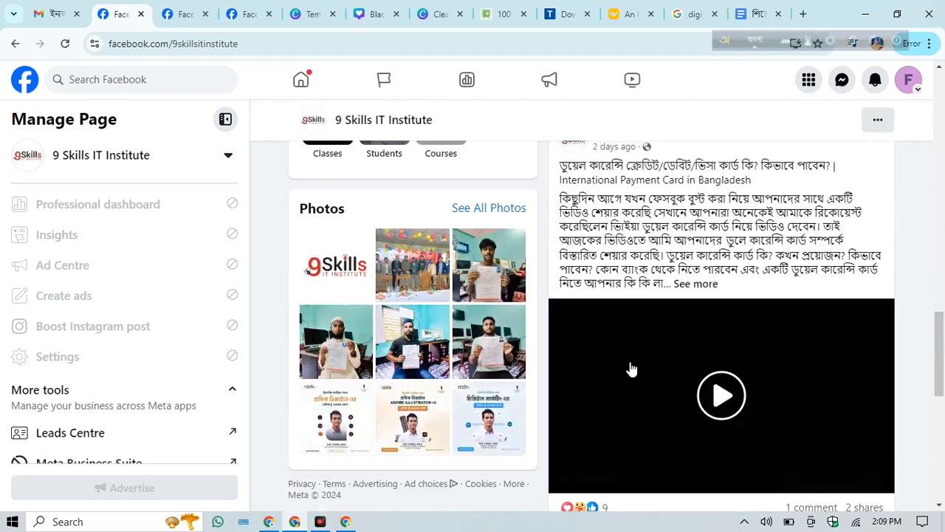
{"action": "scroll", "coordinate": [717, 407], "scroll_direction": "down", "scroll_amount": 6}
{"action": "scroll", "coordinate": [721, 410], "scroll_direction": "down", "scroll_amount": 12}
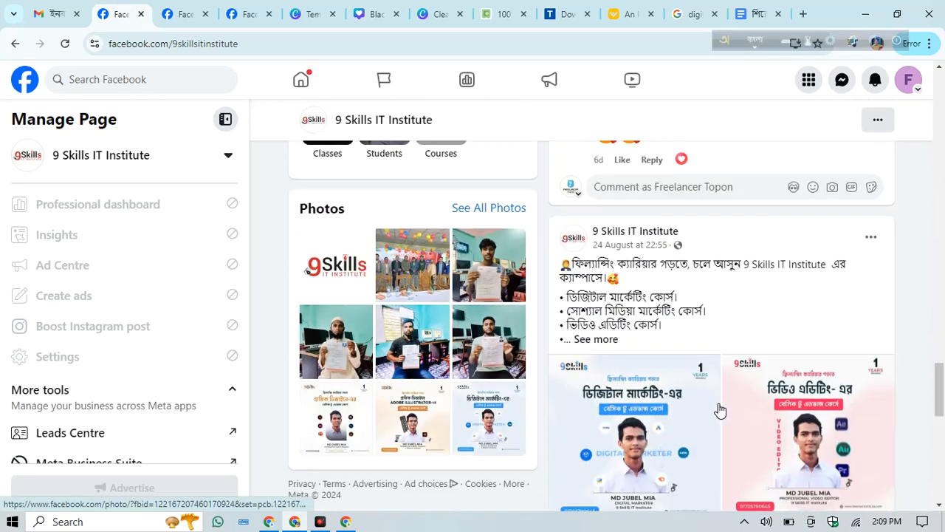
{"action": "scroll", "coordinate": [720, 410], "scroll_direction": "down", "scroll_amount": 10}
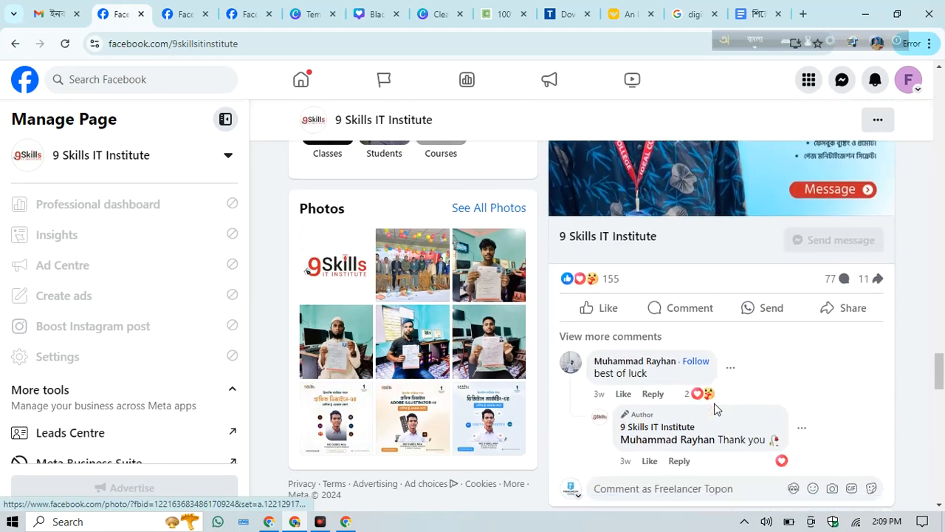
{"action": "scroll", "coordinate": [715, 408], "scroll_direction": "down", "scroll_amount": 4}
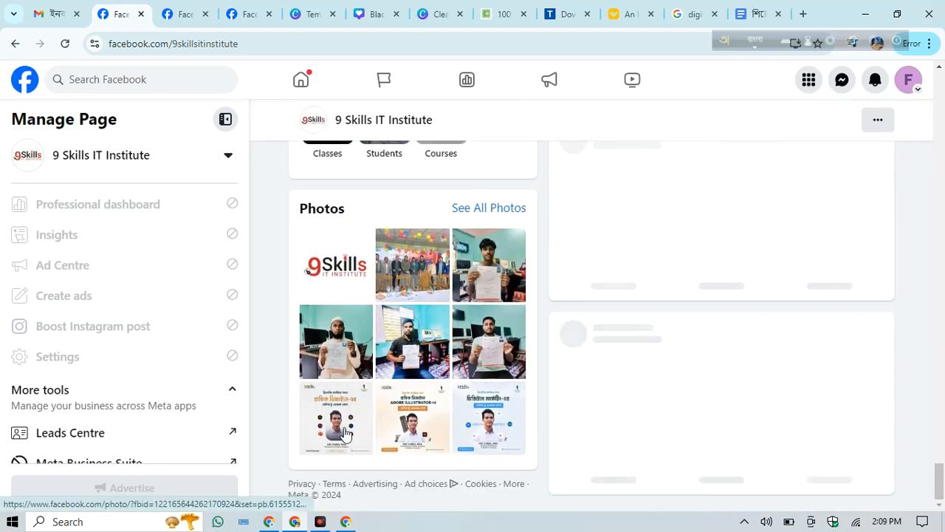
{"action": "left_click", "coordinate": [484, 441]}
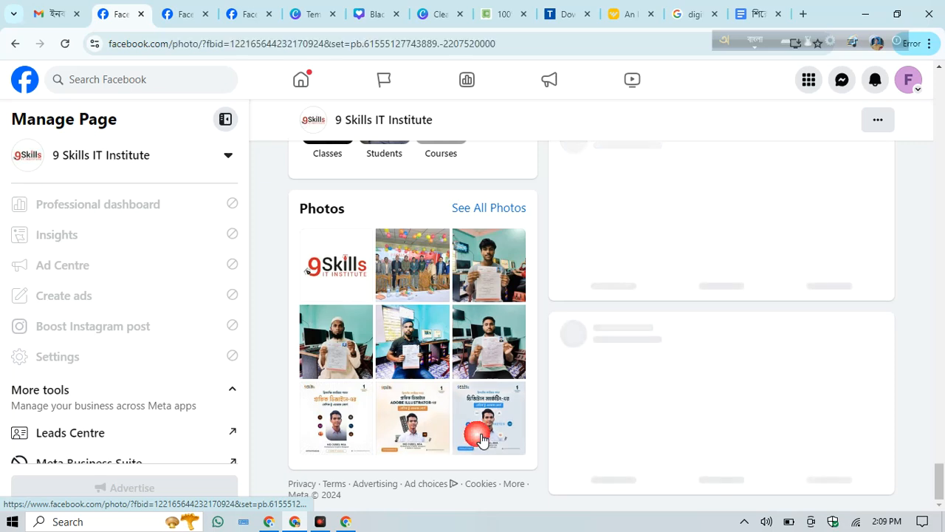
{"action": "right_click", "coordinate": [325, 272]}
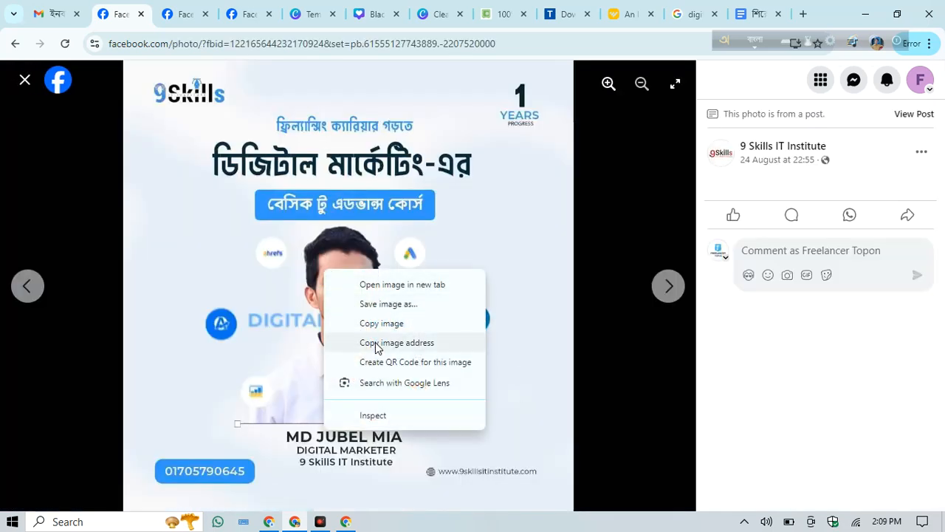
{"action": "left_click", "coordinate": [395, 305]}
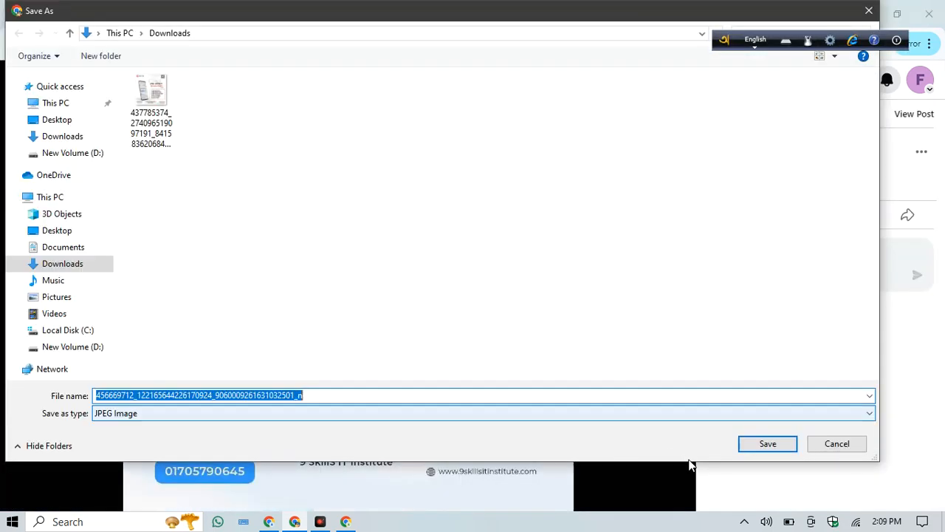
{"action": "left_click", "coordinate": [768, 446]}
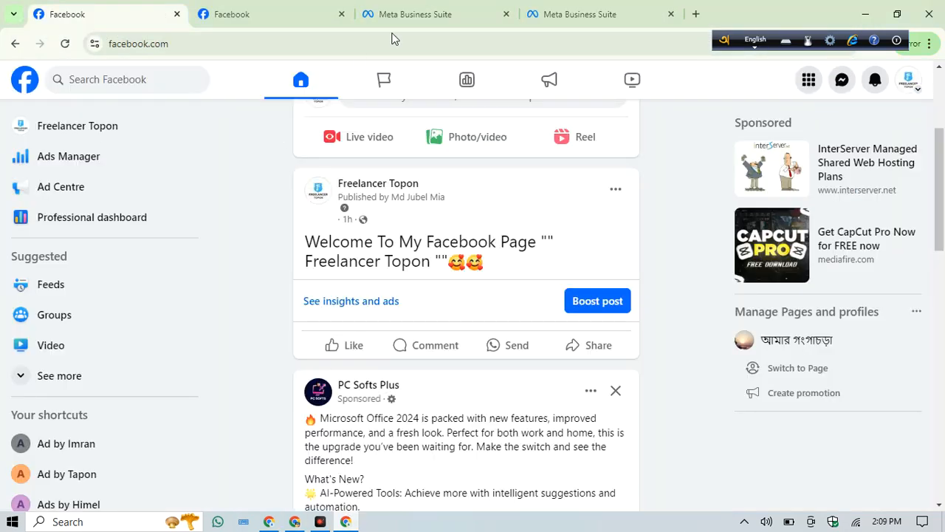
Step: Return to the Frequently asked questions automation in Meta Business Suite and attach the downloaded digital marketing course poster as media to Question 1's response
{"action": "left_click", "coordinate": [417, 13]}
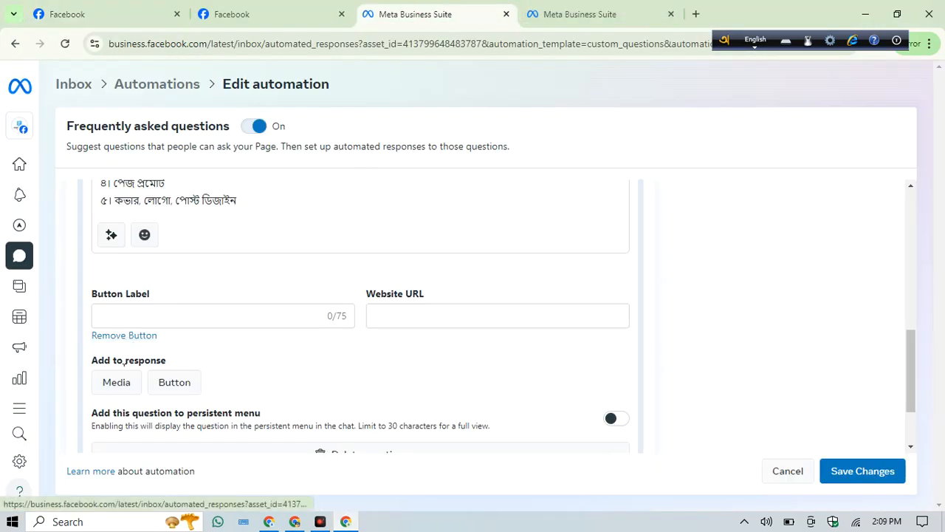
{"action": "left_click", "coordinate": [122, 383]}
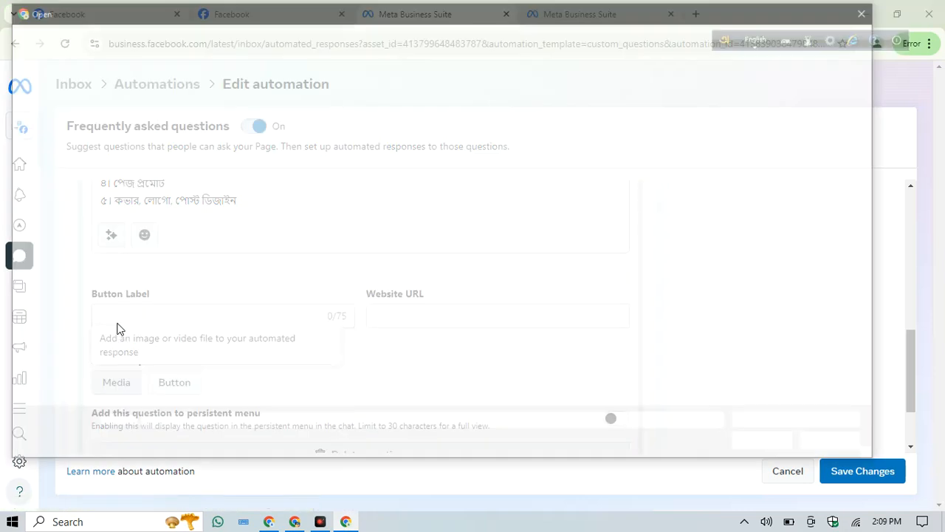
{"action": "left_click", "coordinate": [274, 111]}
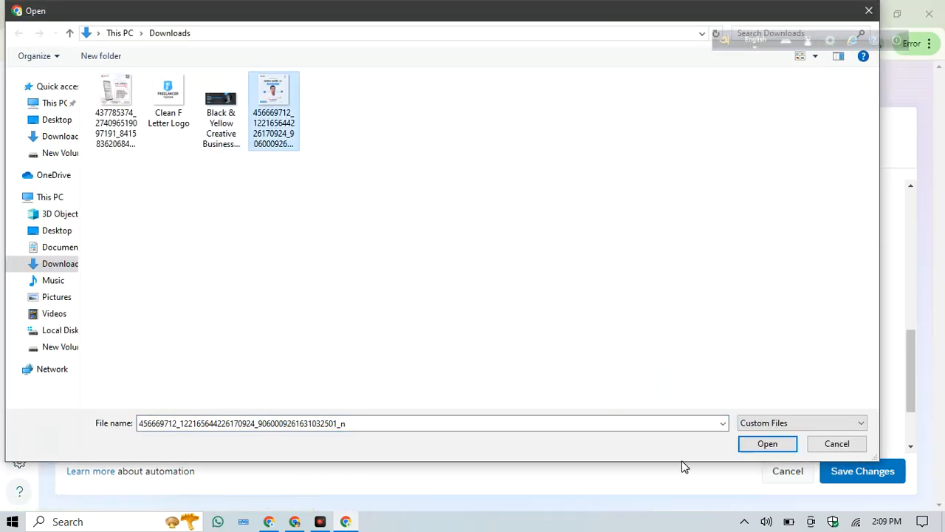
{"action": "left_click", "coordinate": [766, 446]}
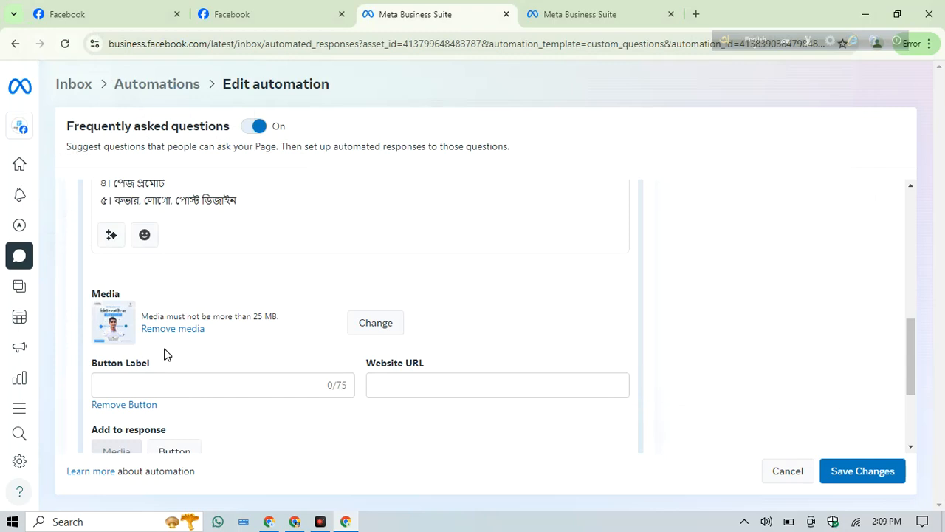
Step: Label the button in Question 1's automated response "WhatsApp" and make its Website URL ready for entry
{"action": "left_click", "coordinate": [437, 389]}
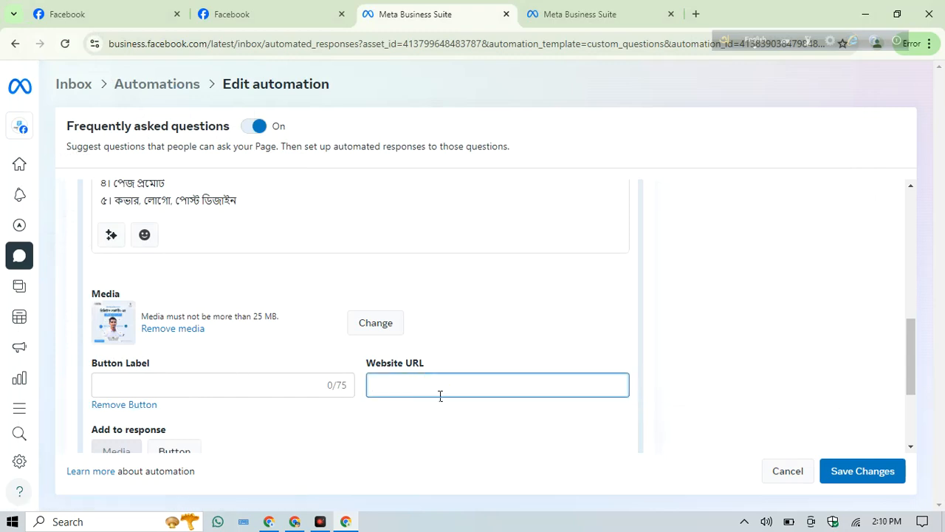
{"action": "left_click", "coordinate": [253, 382]}
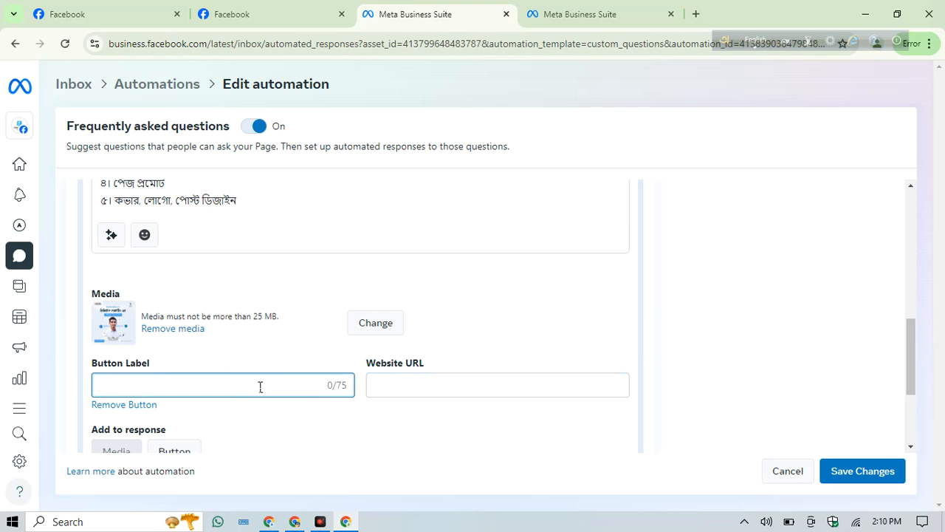
{"action": "type", "text": "Wha"}
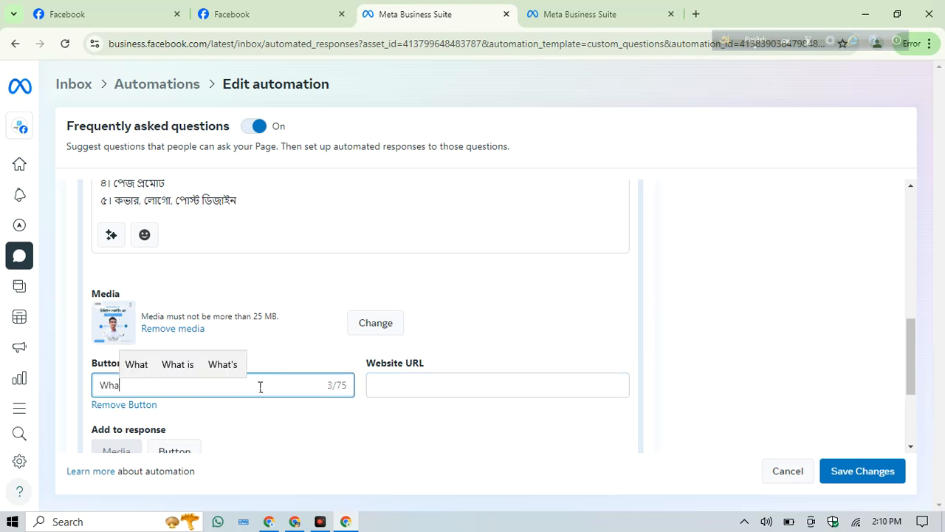
{"action": "type", "text": "tS"}
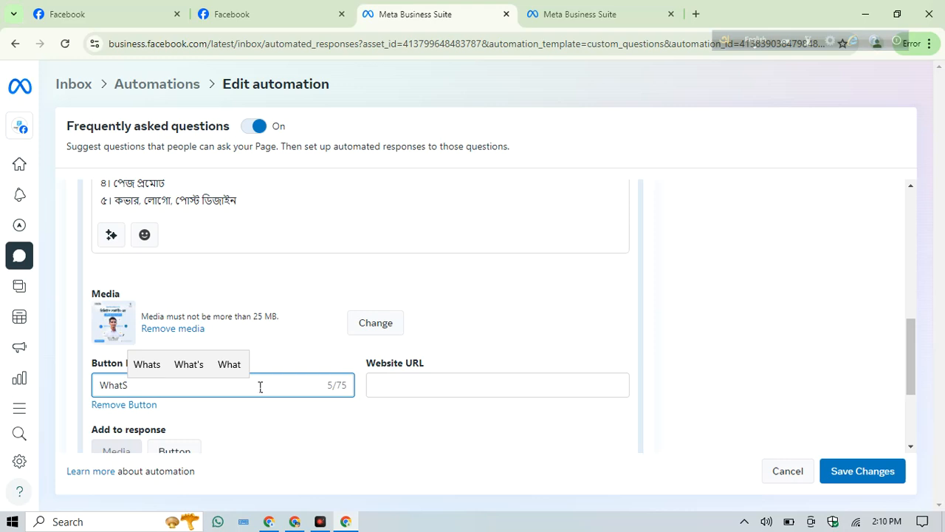
{"action": "key", "text": "BackSpace"}
{"action": "type", "text": "sApp"}
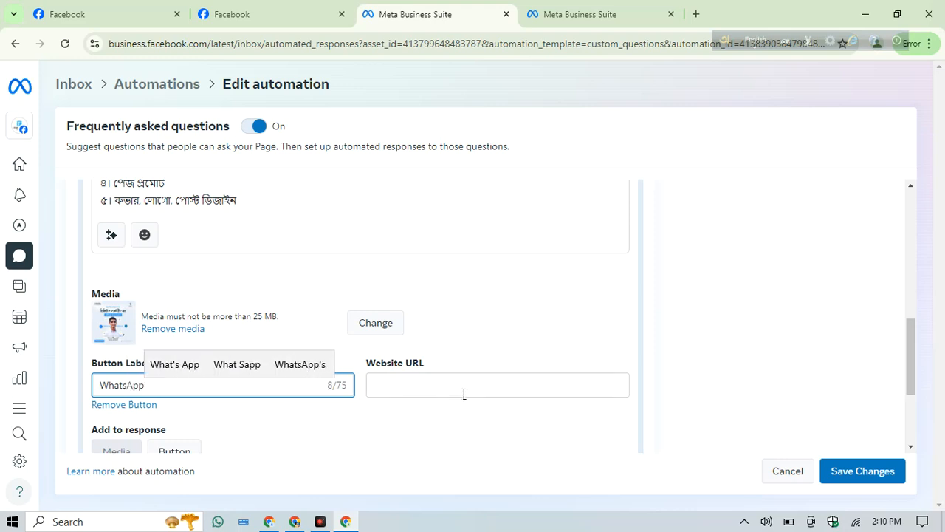
{"action": "left_click", "coordinate": [465, 393]}
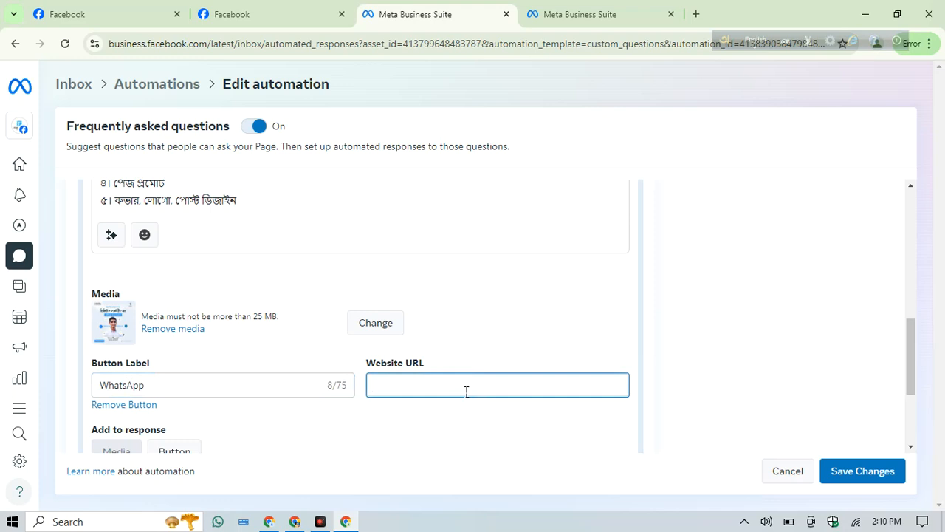
Step: Search Google for "kommo" in a new browser tab and open the Kommo website
{"action": "left_click", "coordinate": [696, 14]}
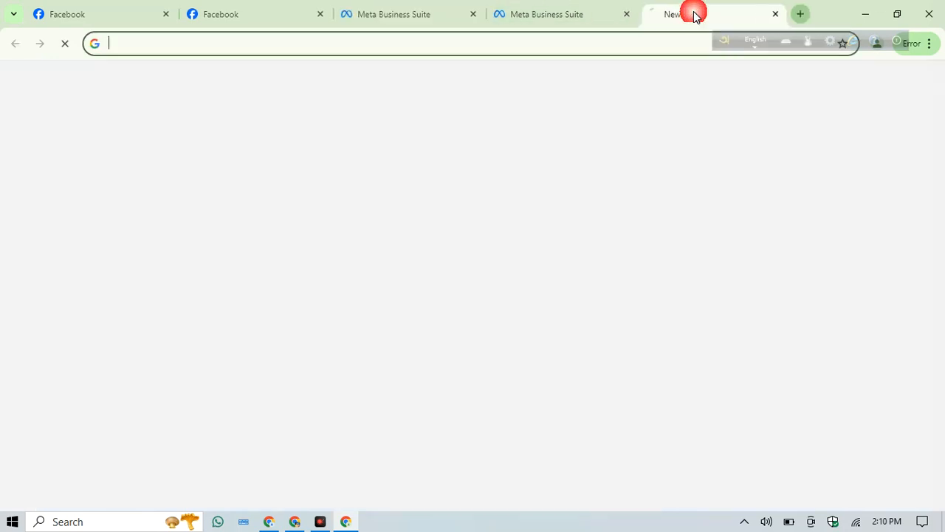
{"action": "left_click", "coordinate": [420, 254]}
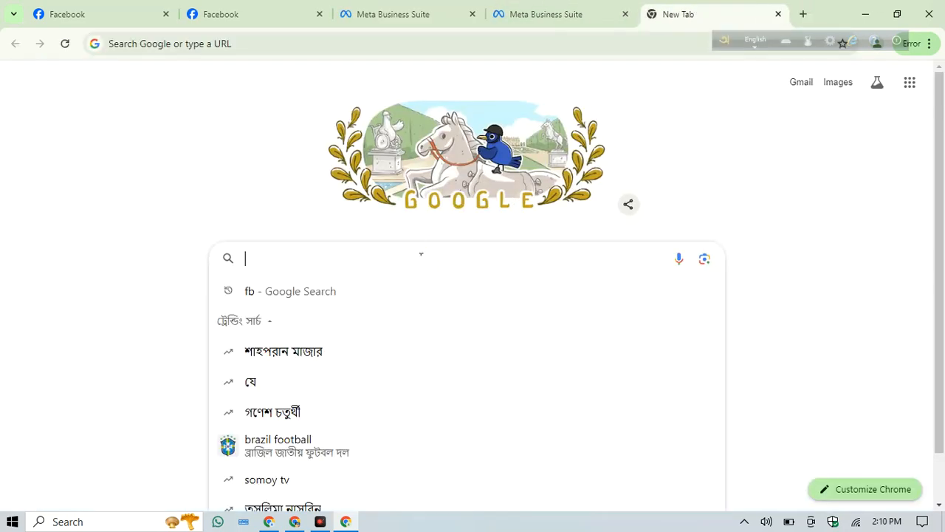
{"action": "type", "text": "kommo"}
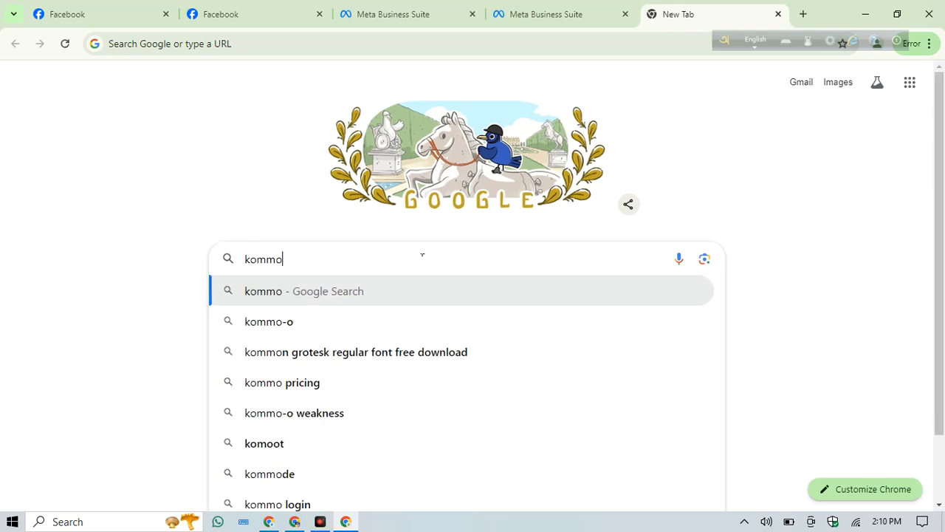
{"action": "key", "text": "Return"}
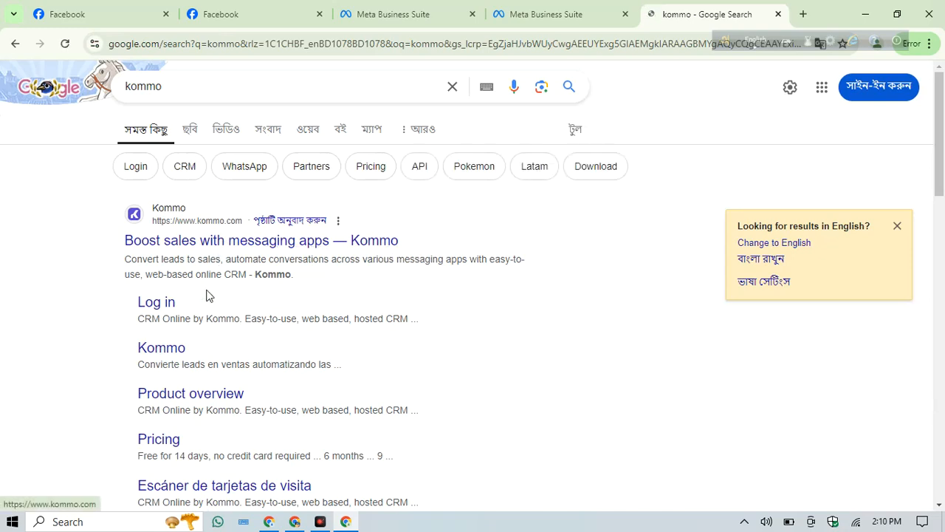
{"action": "scroll", "coordinate": [207, 295], "scroll_direction": "down", "scroll_amount": 2}
{"action": "scroll", "coordinate": [207, 327], "scroll_direction": "up", "scroll_amount": 2}
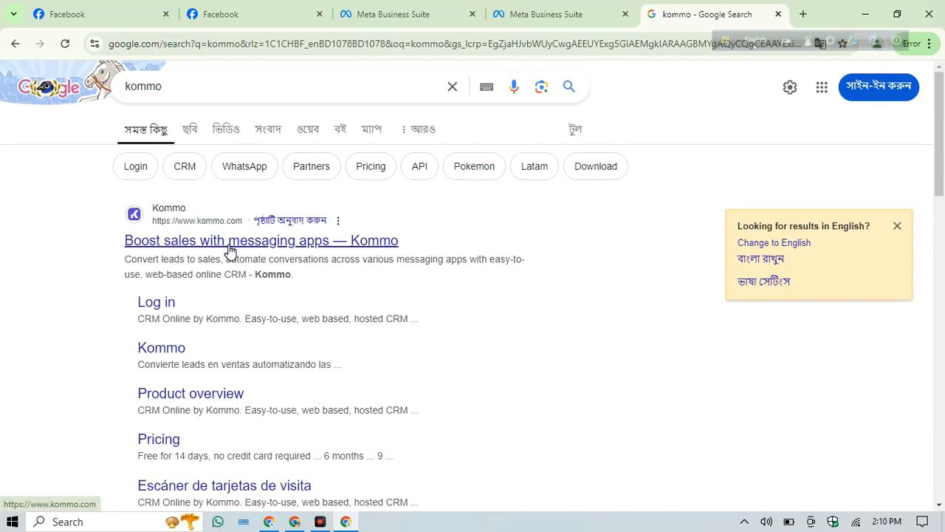
{"action": "left_click", "coordinate": [229, 242]}
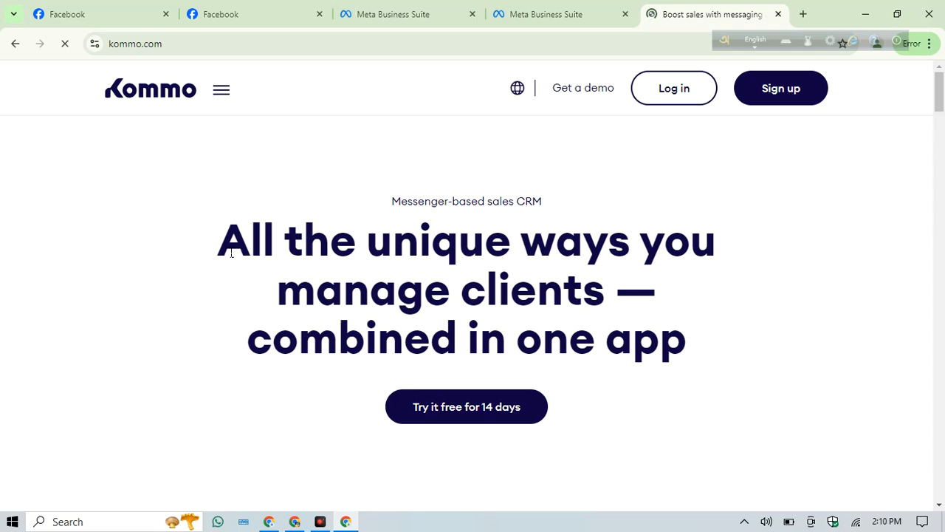
Step: Dismiss Kommo's login form and open the free WhatsApp Link Generator tool
{"action": "left_click", "coordinate": [636, 96]}
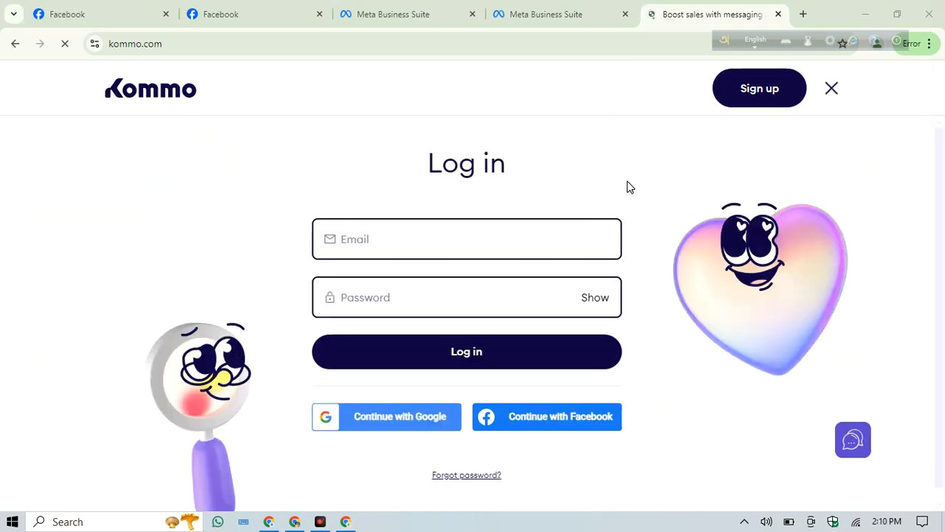
{"action": "left_click", "coordinate": [834, 90]}
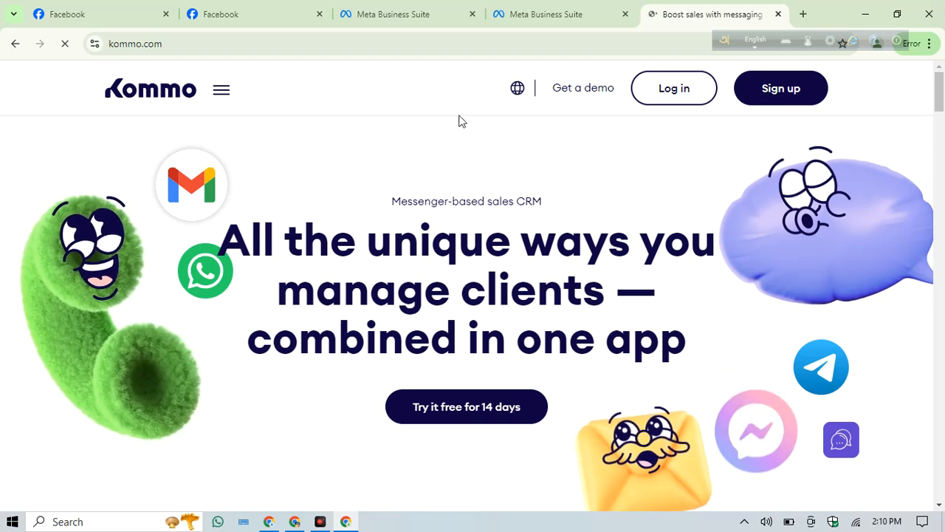
{"action": "left_click", "coordinate": [221, 91]}
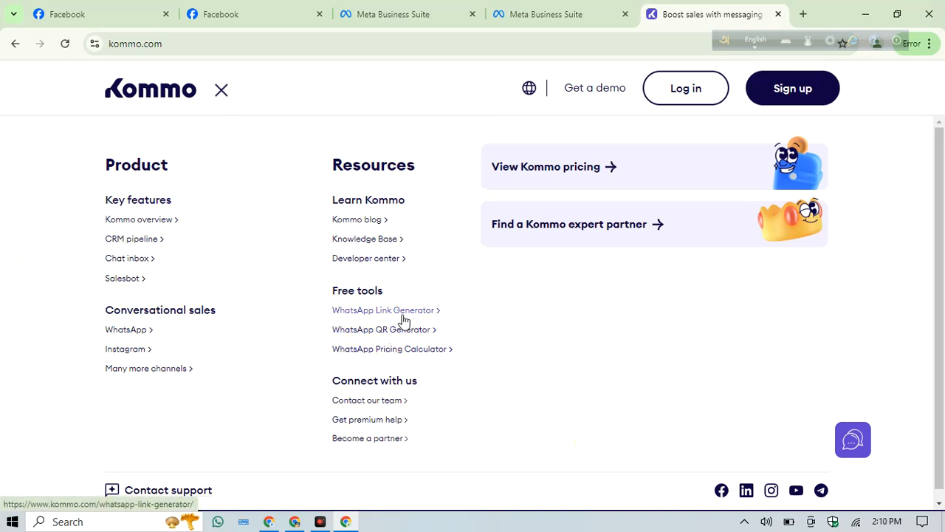
{"action": "left_click", "coordinate": [423, 313]}
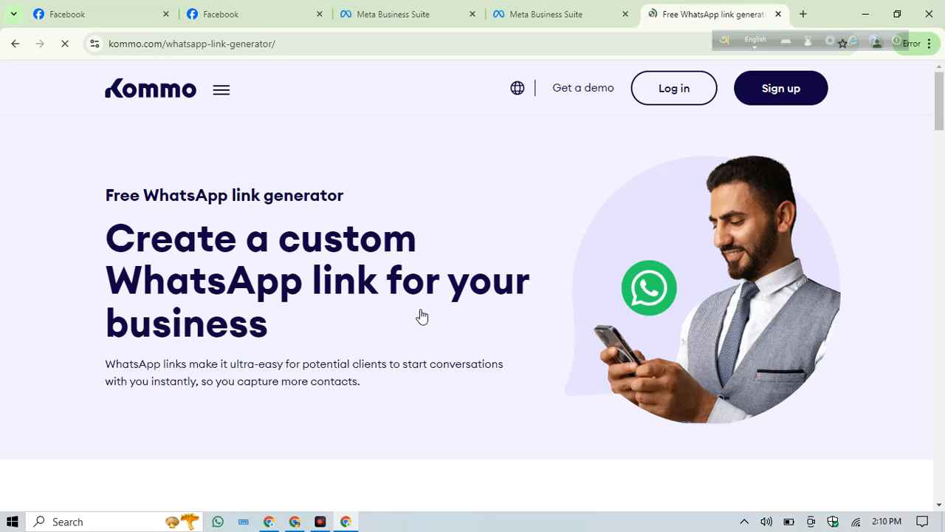
Step: Enter the business's WhatsApp number without a custom message, generate the WhatsApp link and copy it
{"action": "scroll", "coordinate": [418, 316], "scroll_direction": "down", "scroll_amount": 5}
{"action": "left_click", "coordinate": [232, 321]}
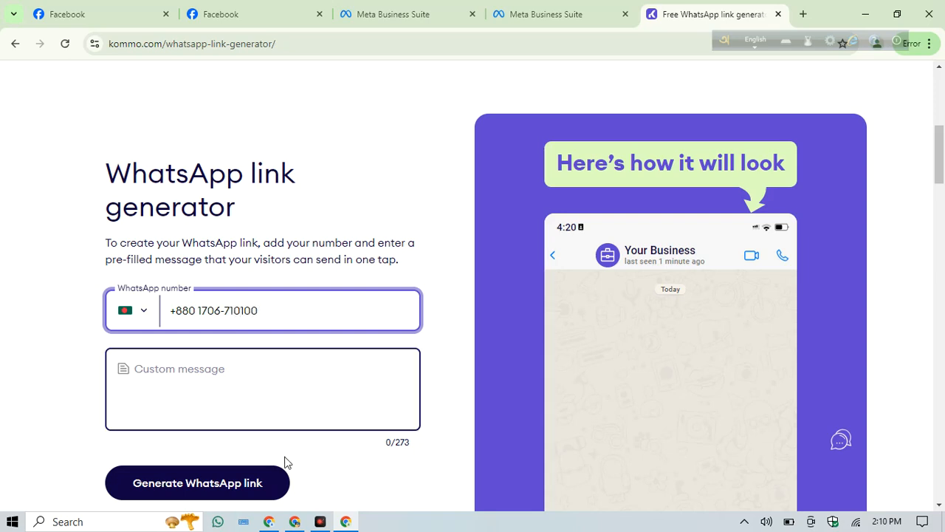
{"action": "left_click", "coordinate": [235, 486]}
{"action": "left_click", "coordinate": [417, 402]}
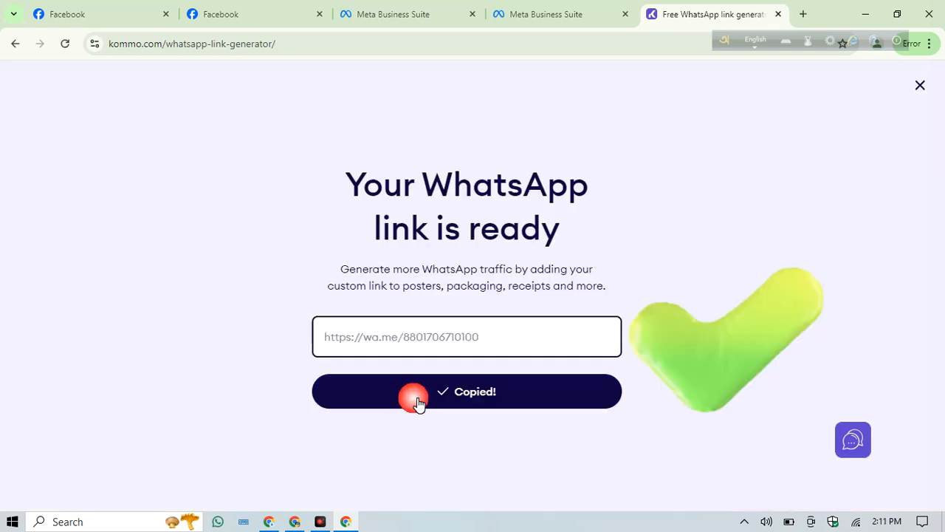
Step: Paste the copied WhatsApp link as the Website URL of Question 1's button and save the Frequently asked questions automation
{"action": "left_click", "coordinate": [507, 9]}
{"action": "left_click", "coordinate": [467, 15]}
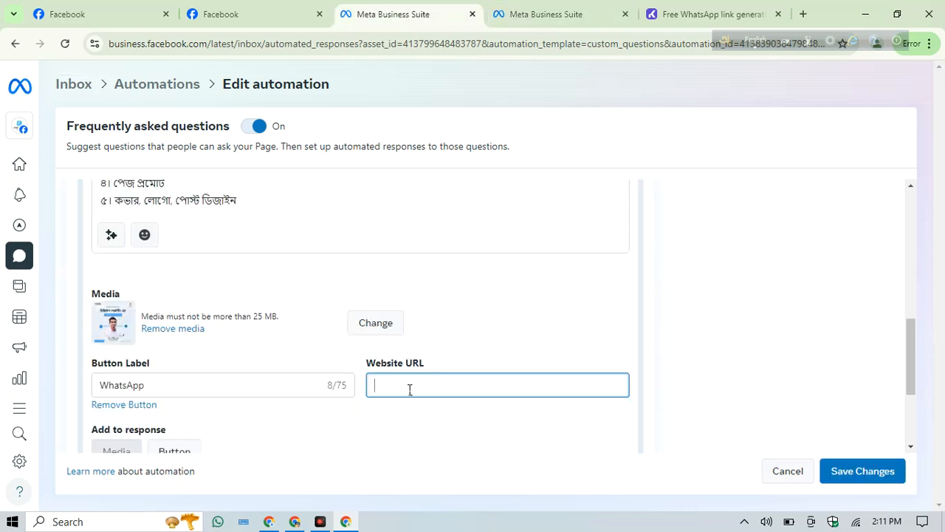
{"action": "key", "text": "ctrl+v"}
{"action": "scroll", "coordinate": [481, 379], "scroll_direction": "down", "scroll_amount": 2}
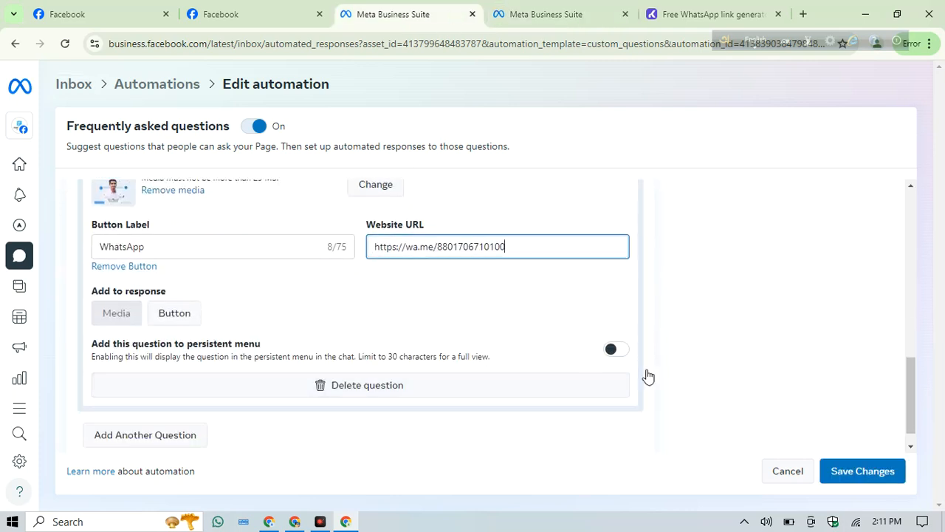
{"action": "left_click", "coordinate": [858, 471]}
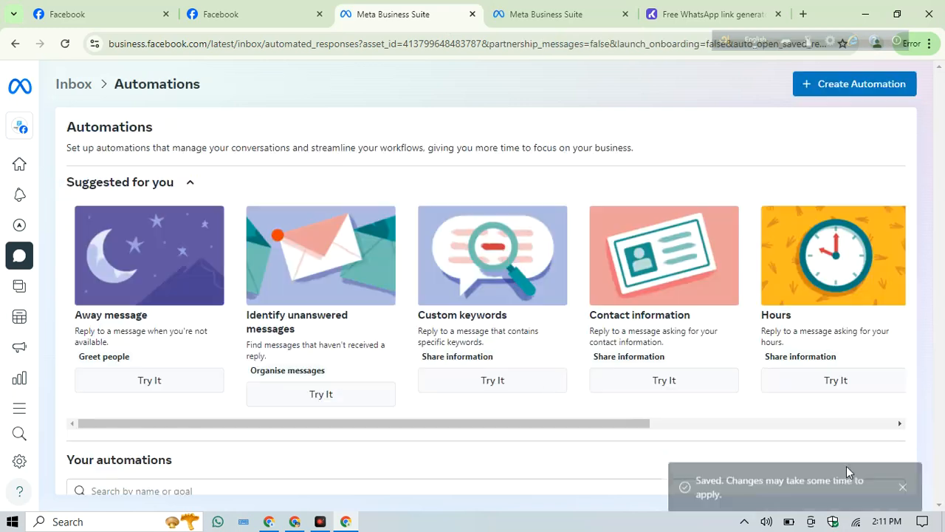
{"action": "scroll", "coordinate": [559, 371], "scroll_direction": "down", "scroll_amount": 2}
{"action": "scroll", "coordinate": [568, 374], "scroll_direction": "up", "scroll_amount": 2}
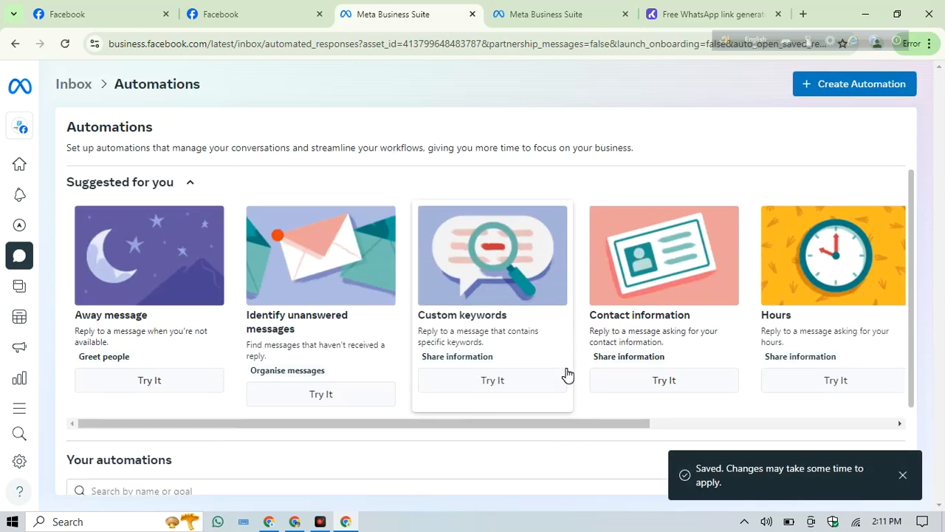
Step: In the other Chrome window, switch Facebook from the Freelancer Topon Page to the personal profile
{"action": "left_click", "coordinate": [295, 522]}
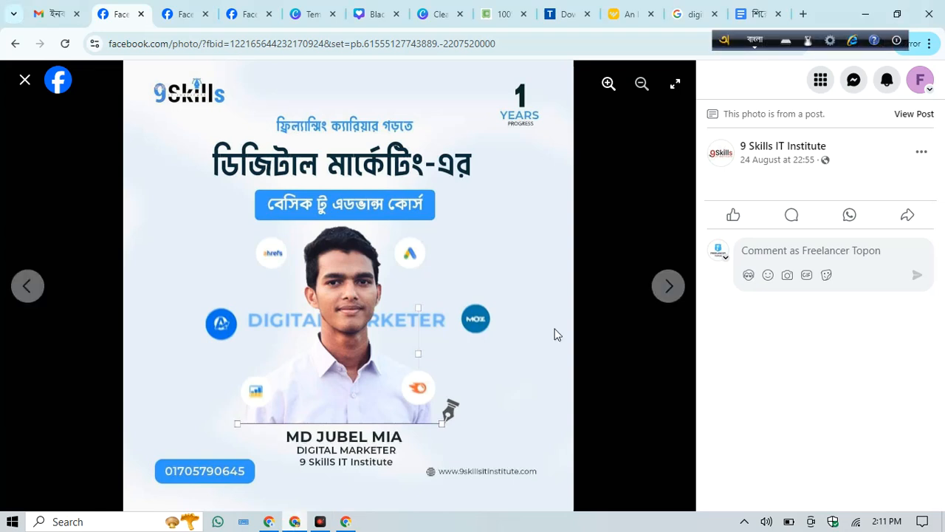
{"action": "left_click", "coordinate": [926, 88]}
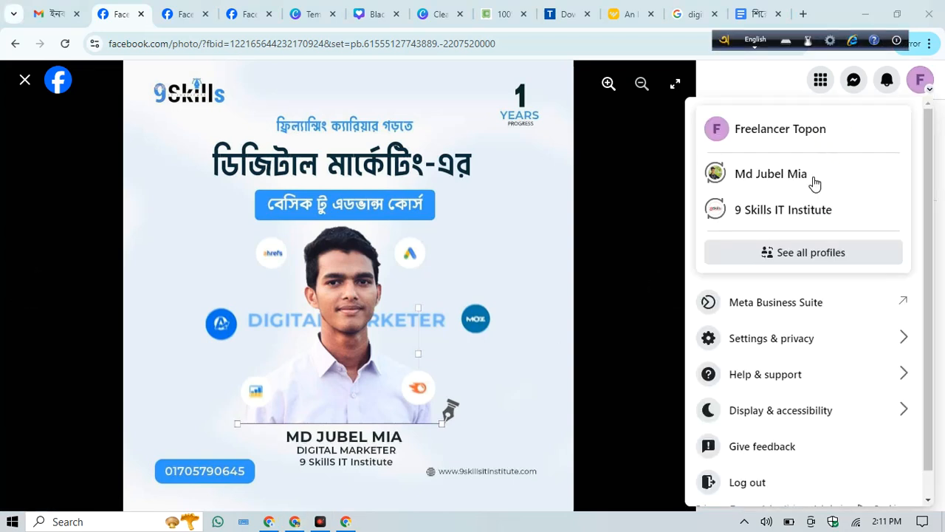
{"action": "left_click", "coordinate": [813, 181]}
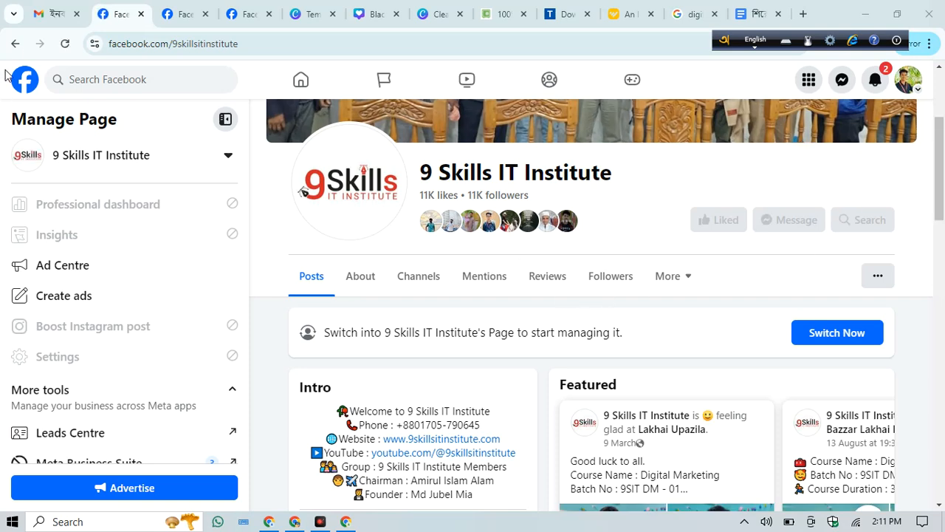
{"action": "left_click", "coordinate": [14, 46]}
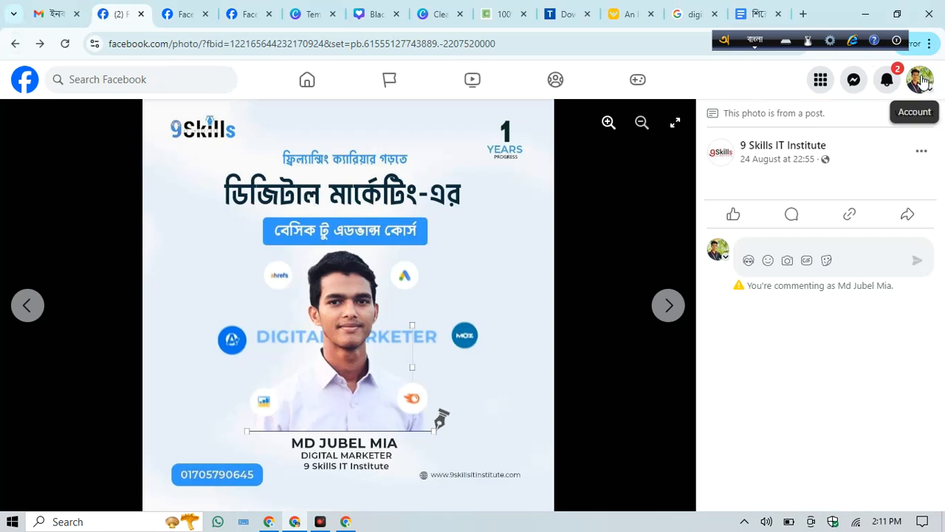
Step: Open the Freelancer Topon Page from the list of managed Facebook Pages
{"action": "left_click", "coordinate": [821, 79]}
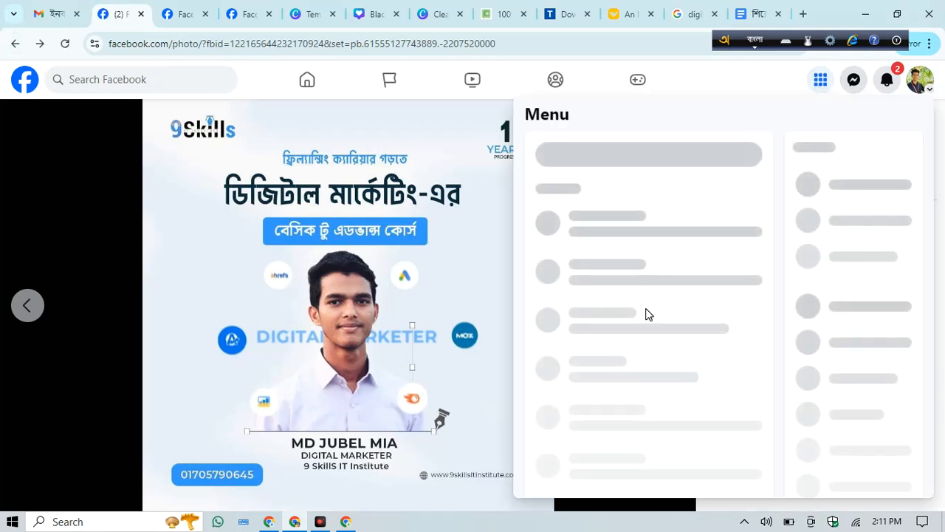
{"action": "scroll", "coordinate": [621, 332], "scroll_direction": "down", "scroll_amount": 3}
{"action": "left_click", "coordinate": [619, 317]}
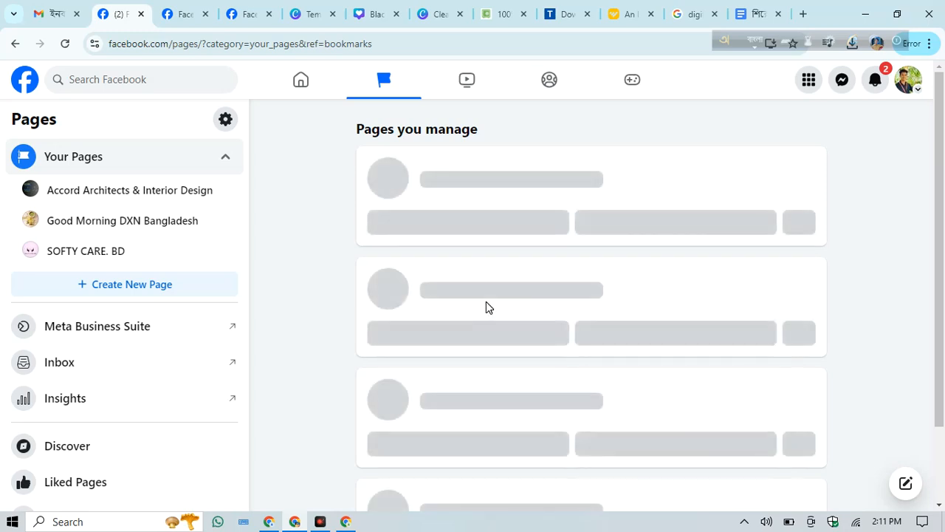
{"action": "left_click", "coordinate": [431, 161]}
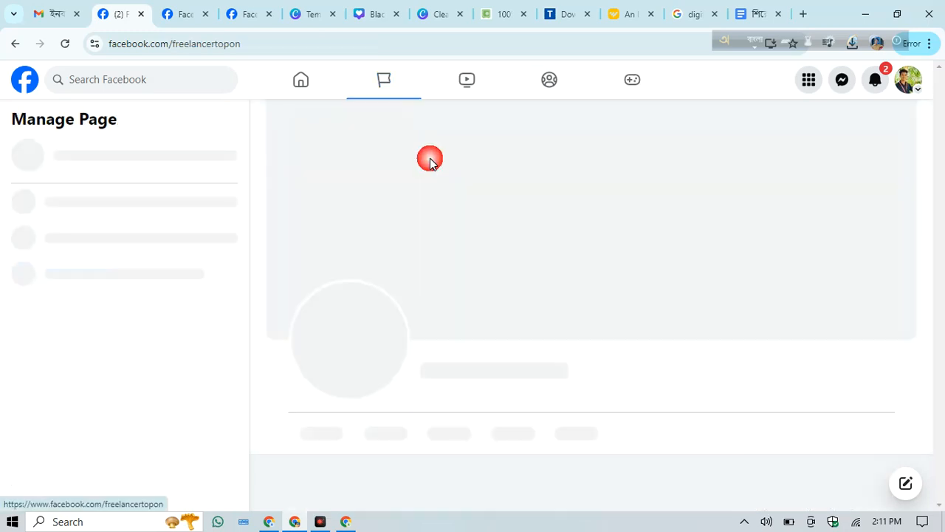
{"action": "scroll", "coordinate": [727, 332], "scroll_direction": "down", "scroll_amount": 1}
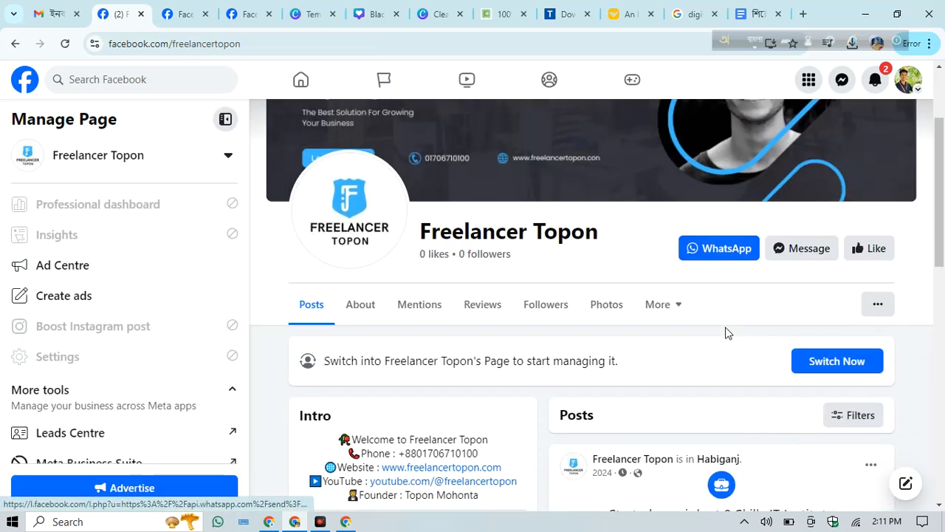
Step: Message the Freelancer Topon Page with the suggested question "আপনি আমাদের কোন সার্ভিসটি নিতে চান?" and review the automated reply's text, image and button
{"action": "left_click", "coordinate": [808, 253]}
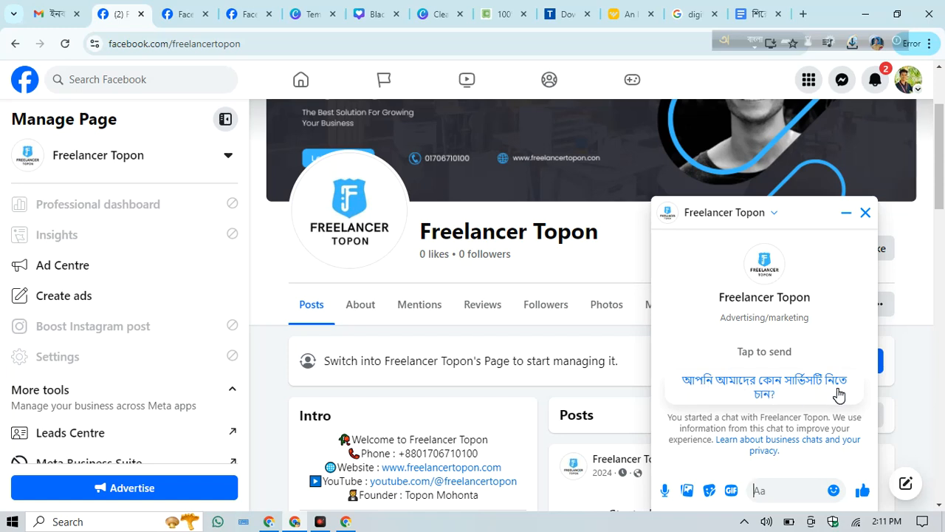
{"action": "left_click", "coordinate": [779, 383]}
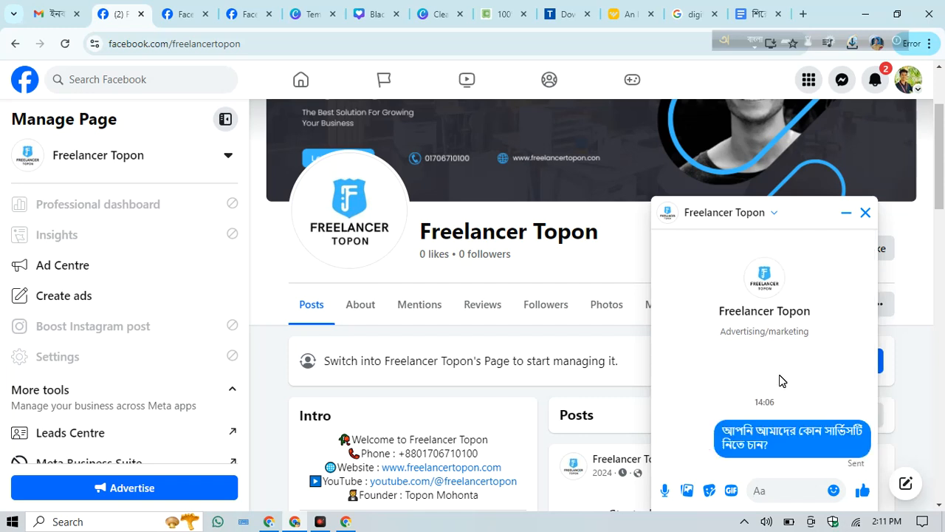
{"action": "scroll", "coordinate": [772, 380], "scroll_direction": "up", "scroll_amount": 2}
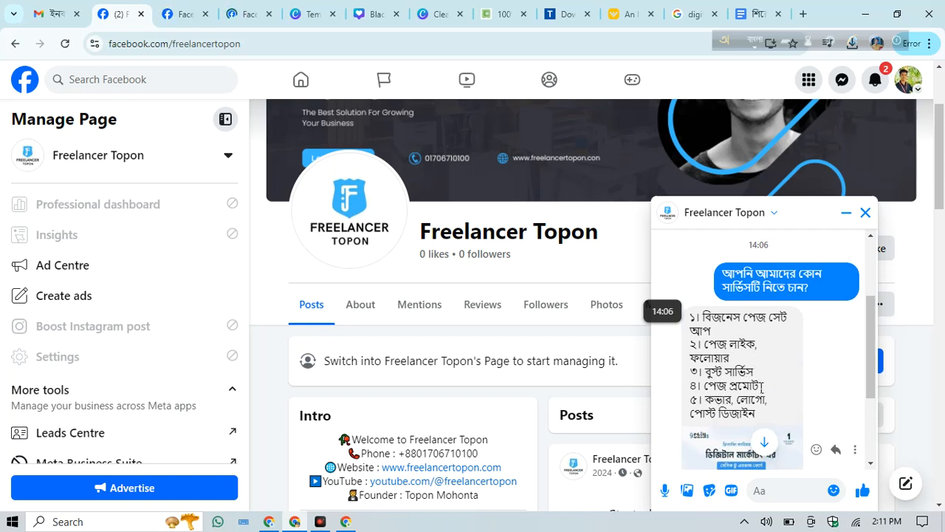
{"action": "scroll", "coordinate": [690, 361], "scroll_direction": "down", "scroll_amount": 3}
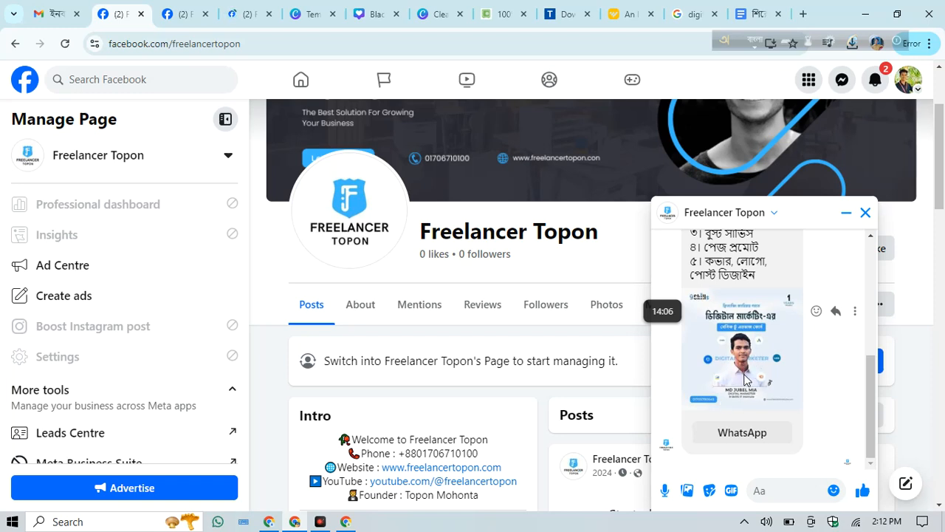
{"action": "scroll", "coordinate": [748, 352], "scroll_direction": "up", "scroll_amount": 2}
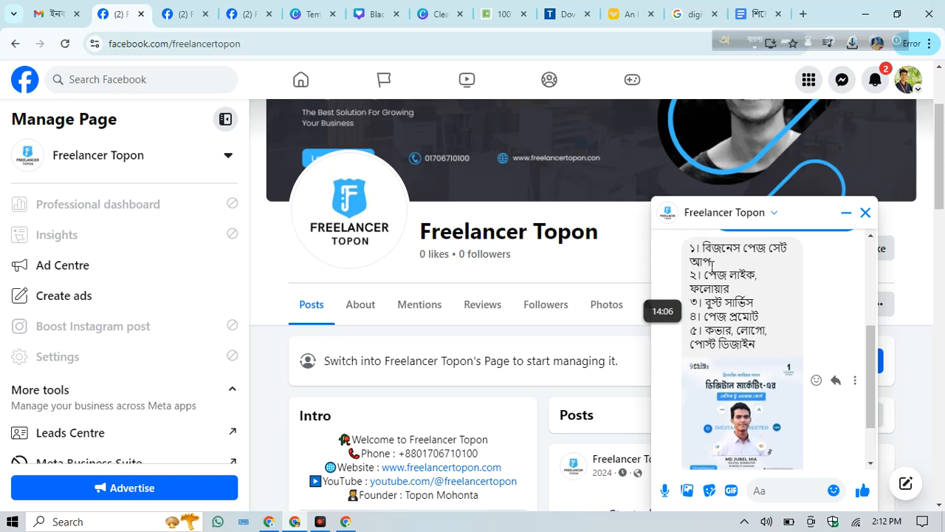
Step: Test the WhatsApp button in the automated reply and decline the request to open the WhatsApp application
{"action": "scroll", "coordinate": [750, 432], "scroll_direction": "down", "scroll_amount": 2}
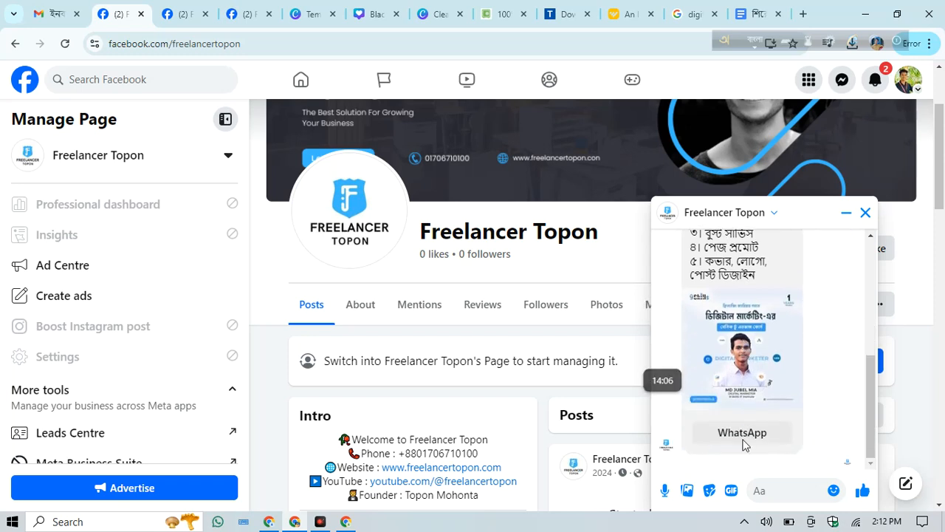
{"action": "left_click", "coordinate": [736, 439]}
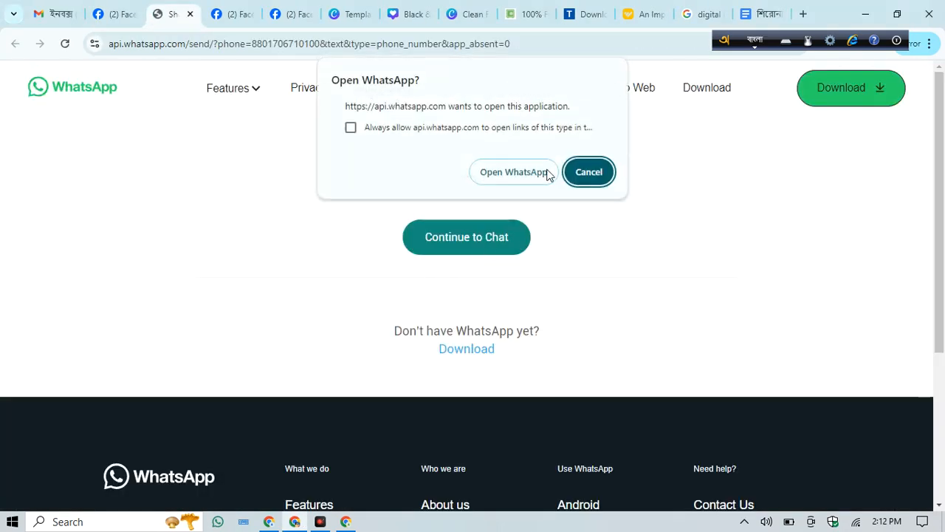
{"action": "left_click", "coordinate": [581, 175]}
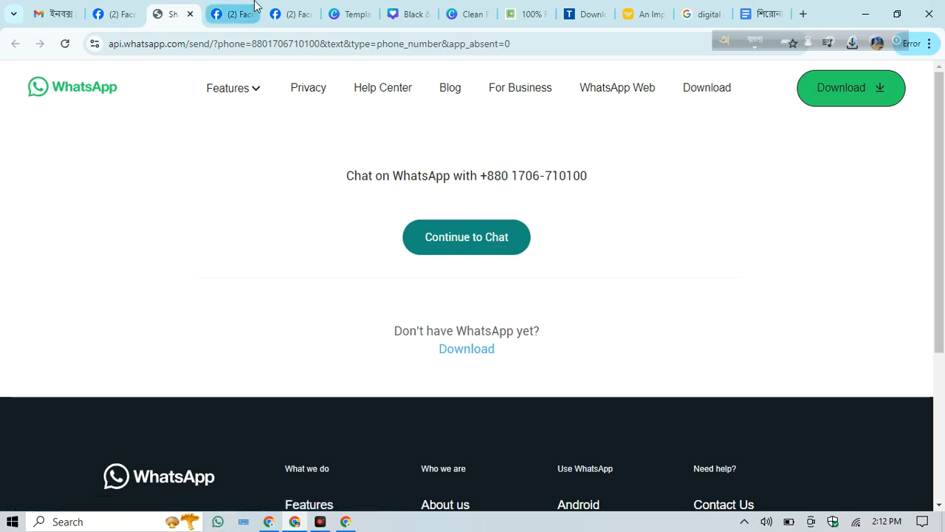
Step: In the other Chrome window, open the Frequently asked questions automation for editing from the Automations list
{"action": "left_click", "coordinate": [353, 523]}
{"action": "scroll", "coordinate": [433, 468], "scroll_direction": "down", "scroll_amount": 2}
{"action": "scroll", "coordinate": [435, 433], "scroll_direction": "up", "scroll_amount": 2}
{"action": "left_click", "coordinate": [547, 14]}
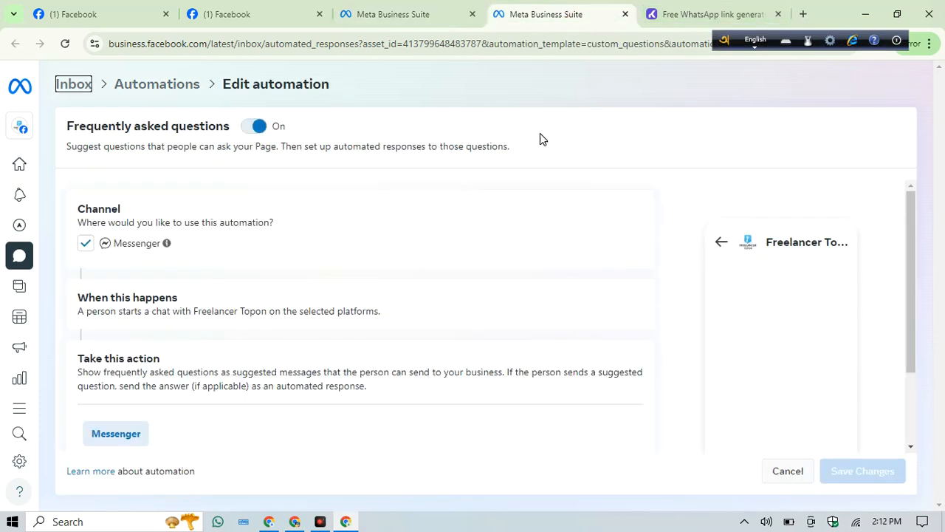
{"action": "left_click", "coordinate": [380, 12]}
{"action": "left_click", "coordinate": [291, 10]}
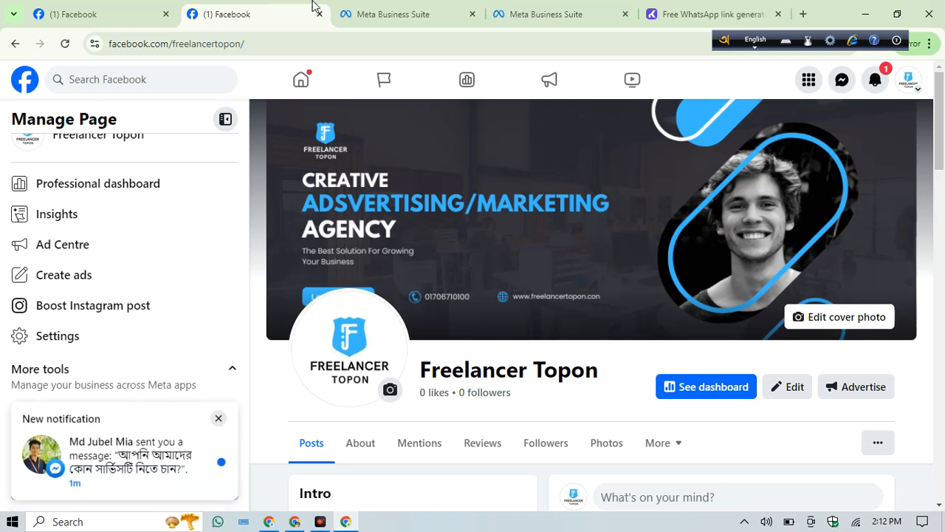
{"action": "left_click", "coordinate": [357, 6]}
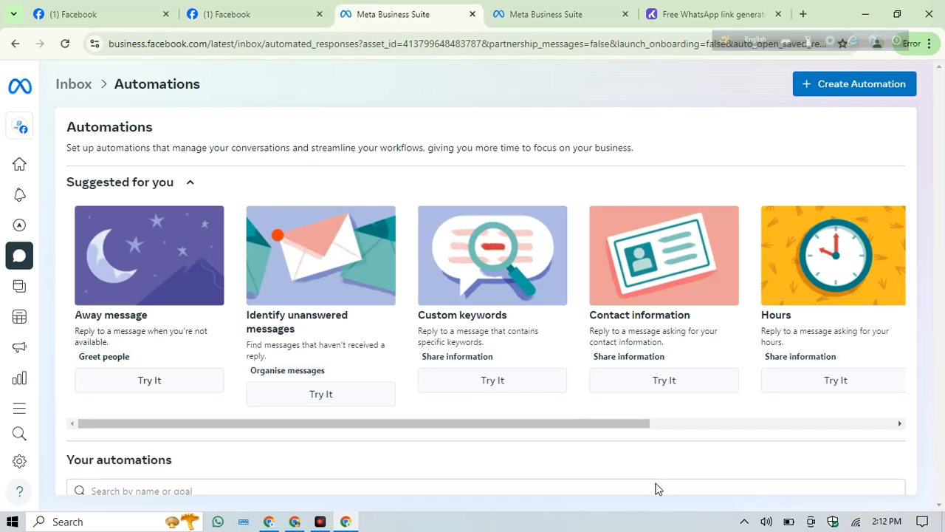
{"action": "scroll", "coordinate": [359, 406], "scroll_direction": "down", "scroll_amount": 2}
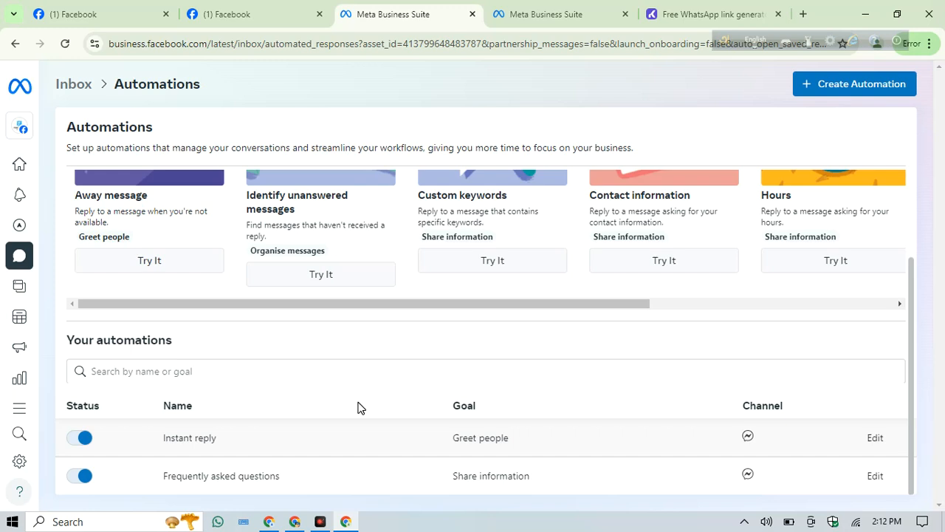
{"action": "left_click", "coordinate": [879, 478]}
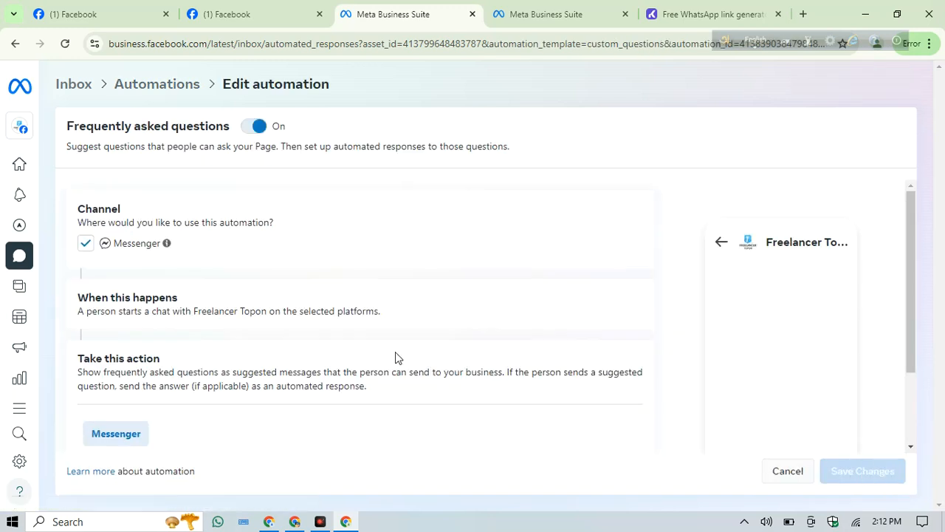
Step: Look for Question 1 in both open automation editors and reload the Frequently asked questions editor
{"action": "scroll", "coordinate": [221, 333], "scroll_direction": "down", "scroll_amount": 1}
{"action": "scroll", "coordinate": [244, 355], "scroll_direction": "up", "scroll_amount": 1}
{"action": "scroll", "coordinate": [246, 355], "scroll_direction": "down", "scroll_amount": 2}
{"action": "scroll", "coordinate": [246, 355], "scroll_direction": "up", "scroll_amount": 2}
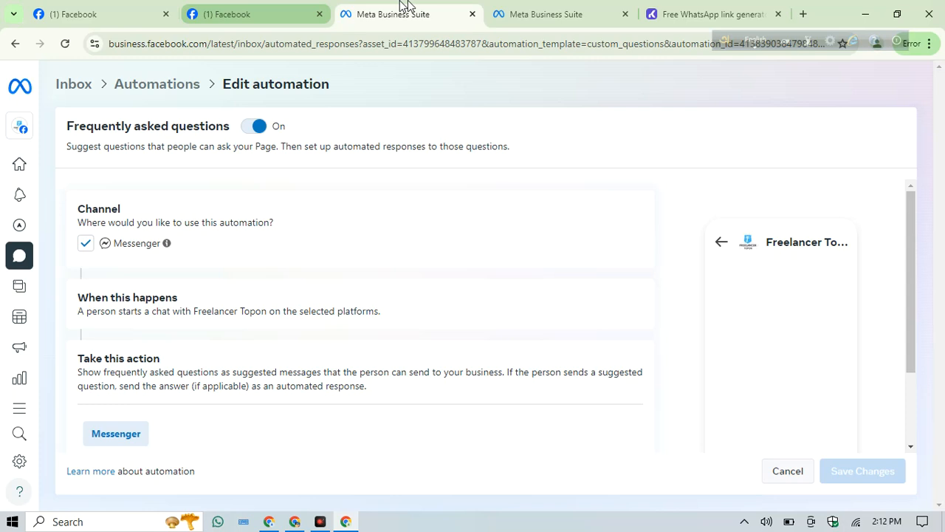
{"action": "left_click", "coordinate": [584, 12]}
{"action": "scroll", "coordinate": [256, 369], "scroll_direction": "down", "scroll_amount": 3}
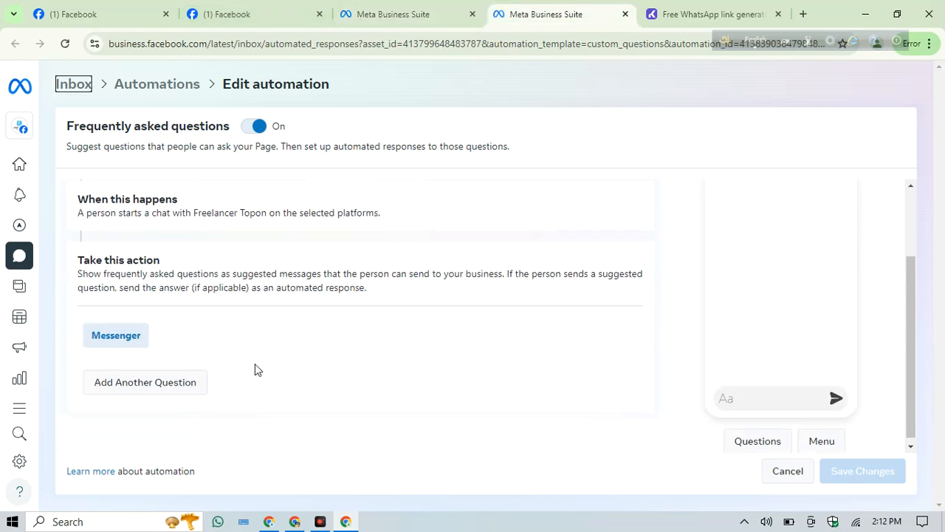
{"action": "scroll", "coordinate": [236, 384], "scroll_direction": "up", "scroll_amount": 3}
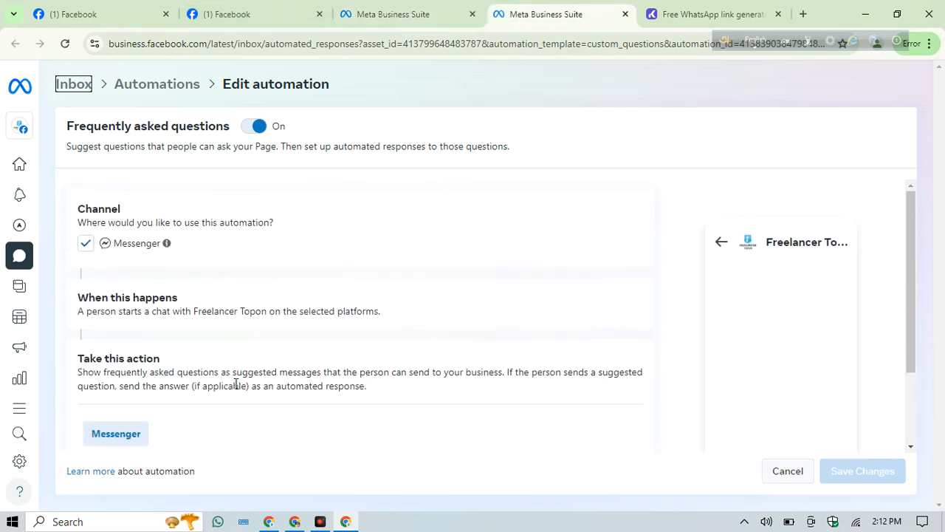
{"action": "left_click", "coordinate": [422, 12]}
{"action": "left_click", "coordinate": [65, 45]}
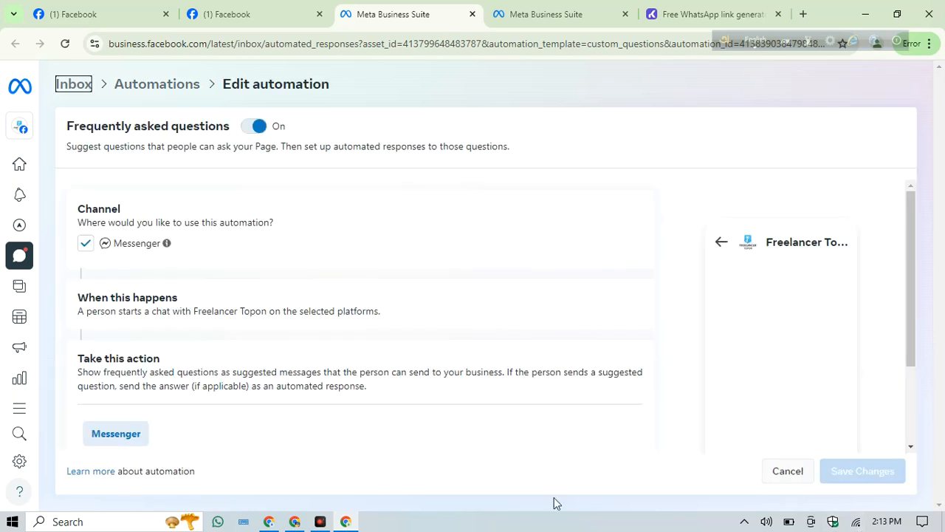
Step: Try to remove the media image from Question 1's automated response
{"action": "scroll", "coordinate": [225, 403], "scroll_direction": "down", "scroll_amount": 2}
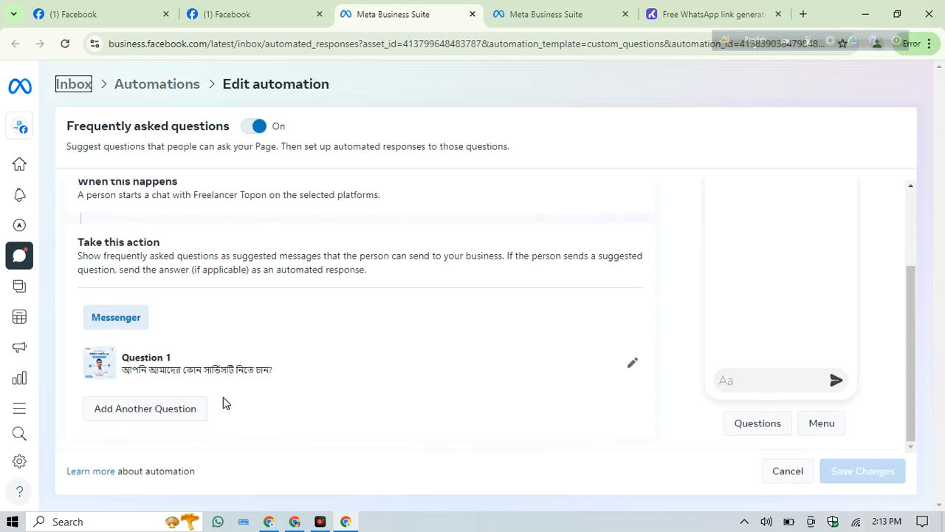
{"action": "left_click", "coordinate": [633, 364]}
{"action": "scroll", "coordinate": [642, 369], "scroll_direction": "down", "scroll_amount": 5}
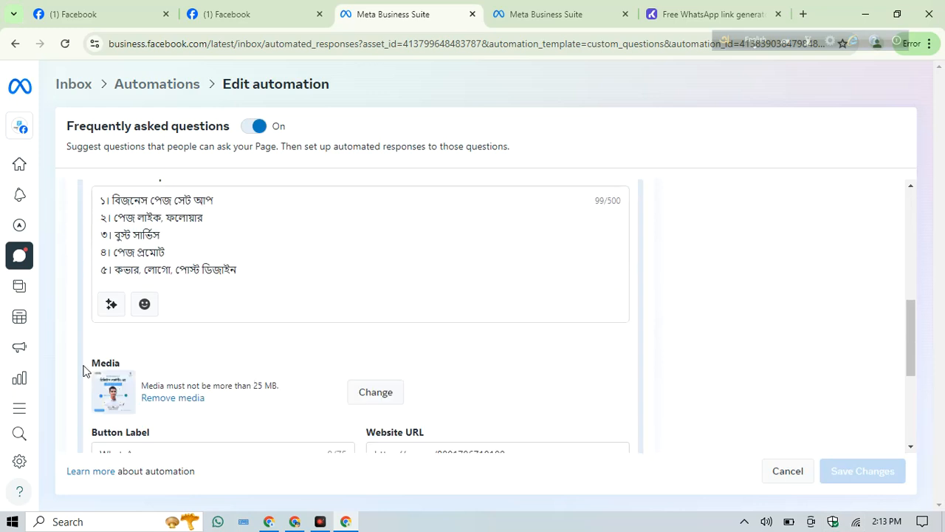
{"action": "left_click", "coordinate": [178, 399]}
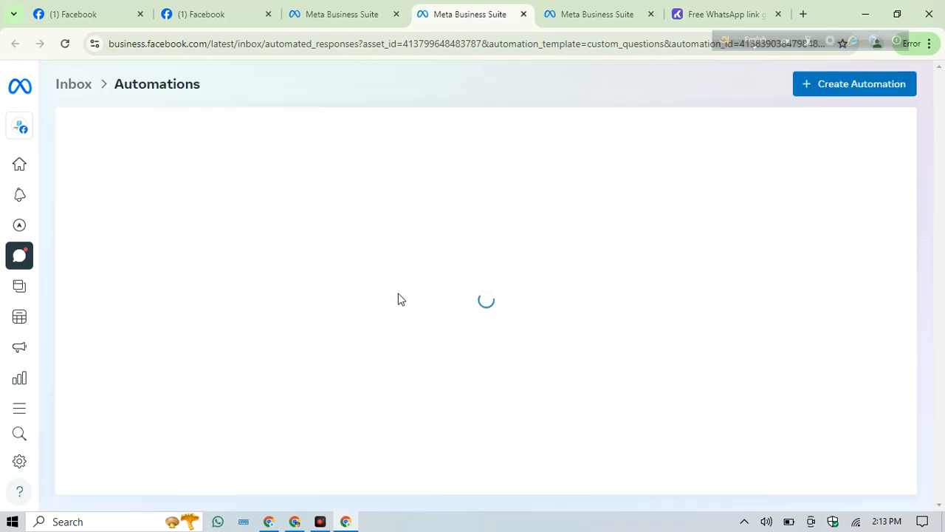
Step: Reopen the Frequently asked questions automation, remove the media from Question 1's response, and close the extra browser tab this opens
{"action": "scroll", "coordinate": [402, 298], "scroll_direction": "down", "scroll_amount": 3}
{"action": "left_click", "coordinate": [876, 475]}
{"action": "scroll", "coordinate": [722, 446], "scroll_direction": "down", "scroll_amount": 4}
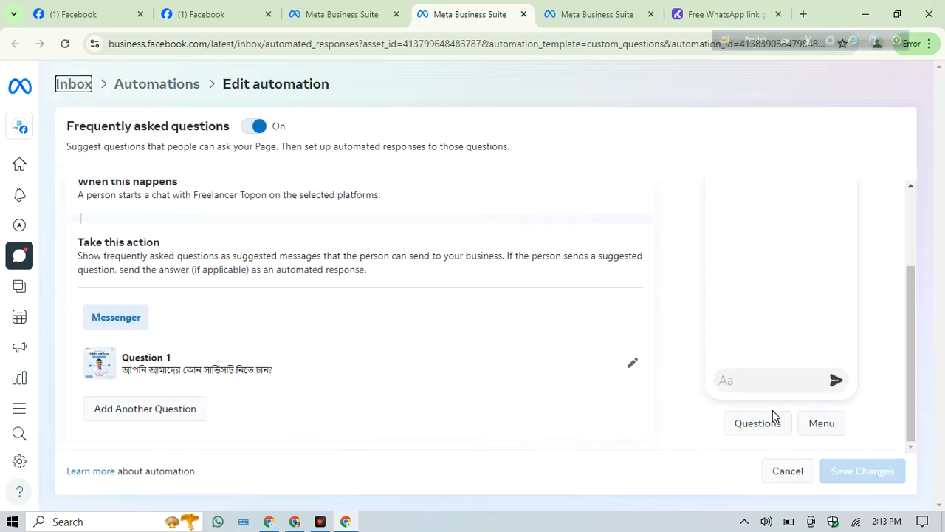
{"action": "left_click", "coordinate": [632, 361]}
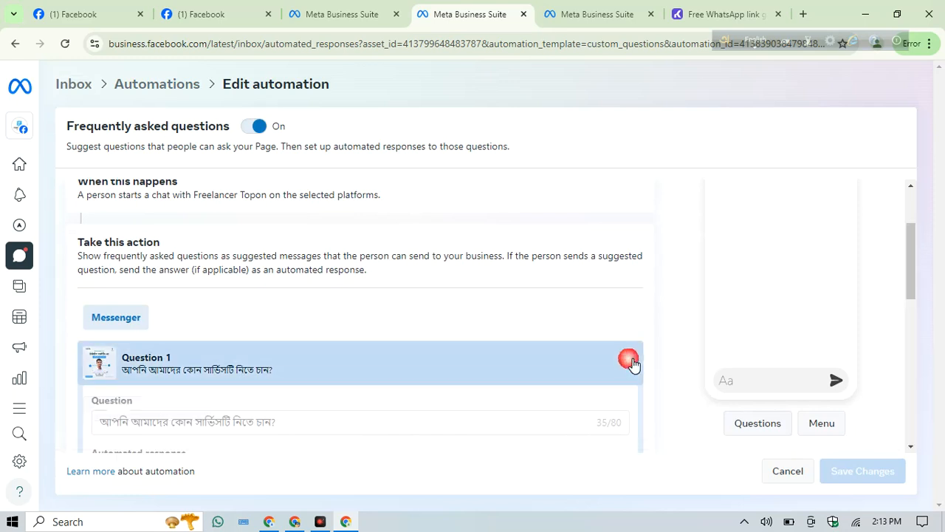
{"action": "scroll", "coordinate": [298, 379], "scroll_direction": "down", "scroll_amount": 4}
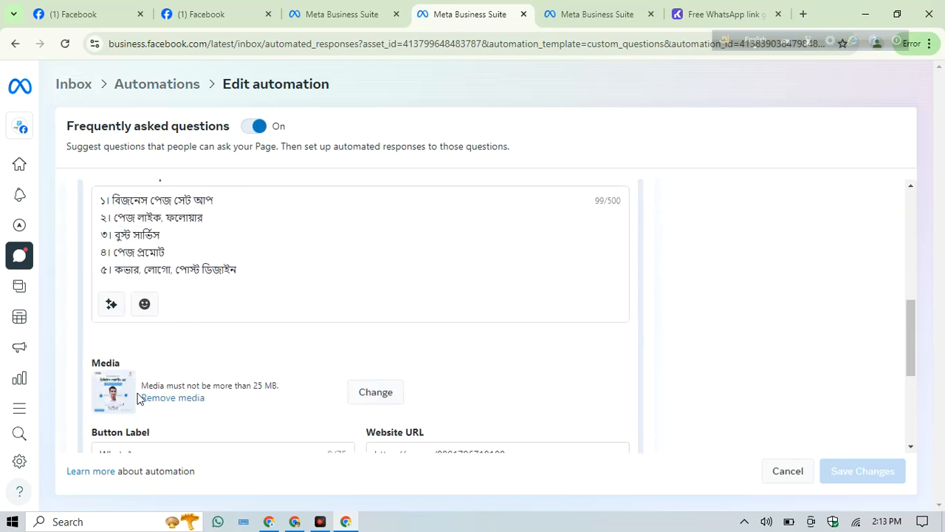
{"action": "left_click", "coordinate": [175, 406]}
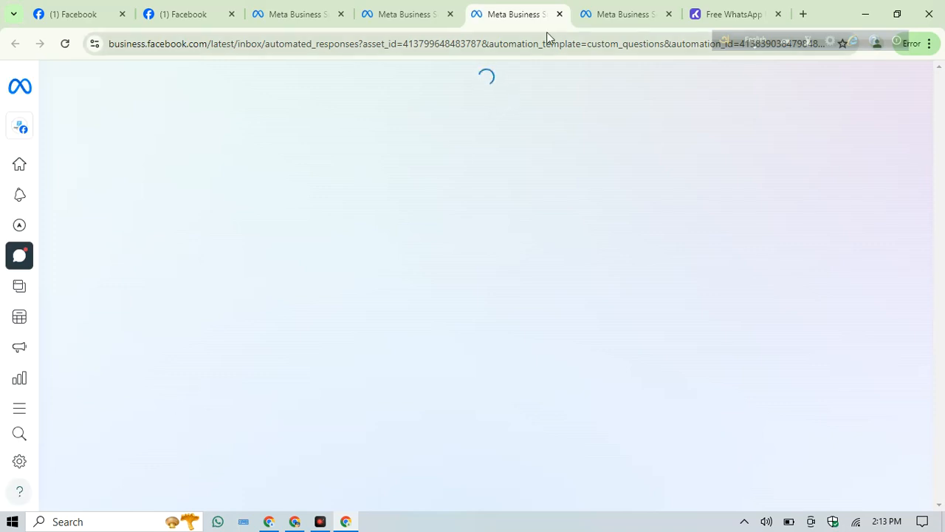
{"action": "left_click", "coordinate": [560, 14]}
Step: Check Question 1's remaining response settings and save the changes to the Frequently asked questions automation
{"action": "scroll", "coordinate": [232, 357], "scroll_direction": "down", "scroll_amount": 2}
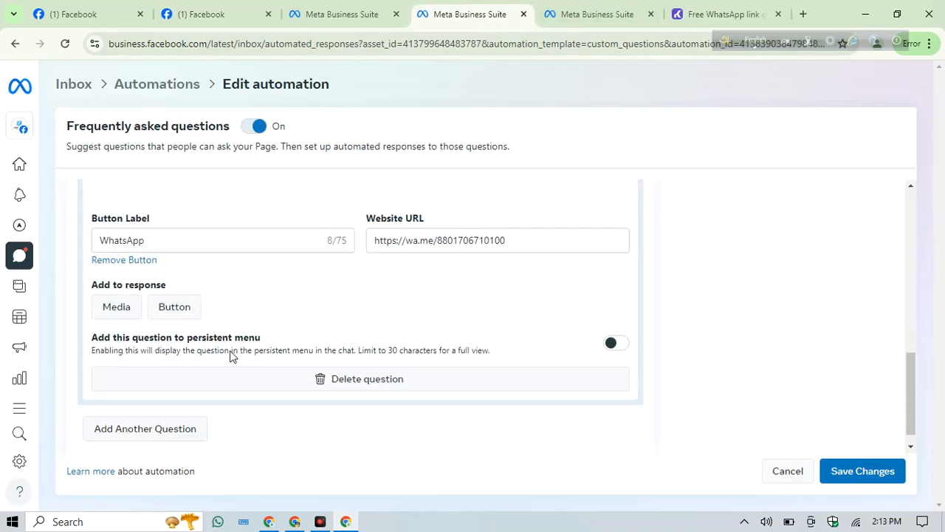
{"action": "scroll", "coordinate": [222, 299], "scroll_direction": "up", "scroll_amount": 1}
{"action": "scroll", "coordinate": [243, 308], "scroll_direction": "down", "scroll_amount": 1}
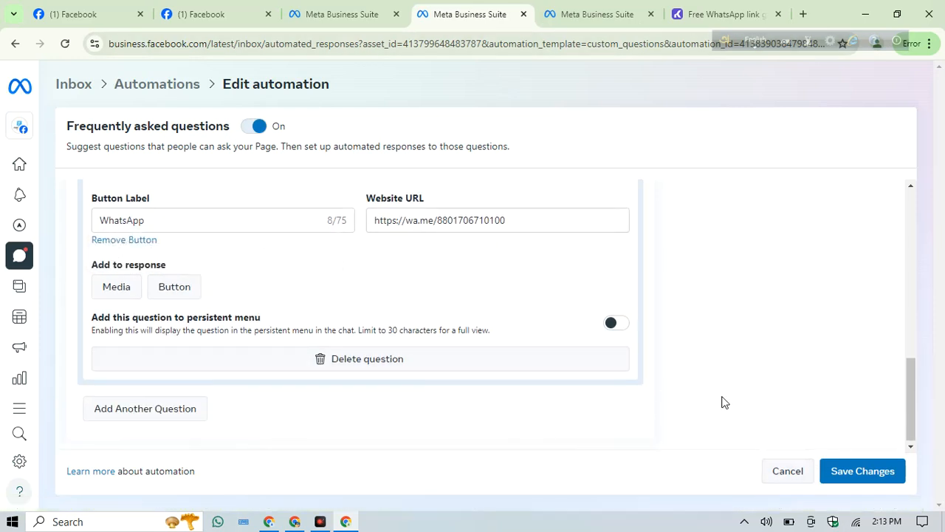
{"action": "left_click", "coordinate": [844, 471]}
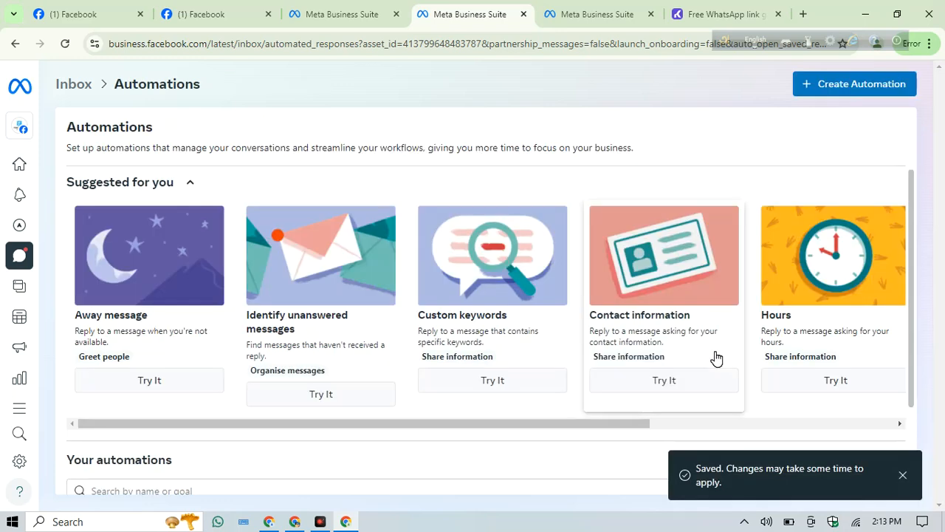
Step: In the personal profile's Chrome window, delete the existing chat with the Freelancer Topon Page
{"action": "left_click", "coordinate": [322, 517]}
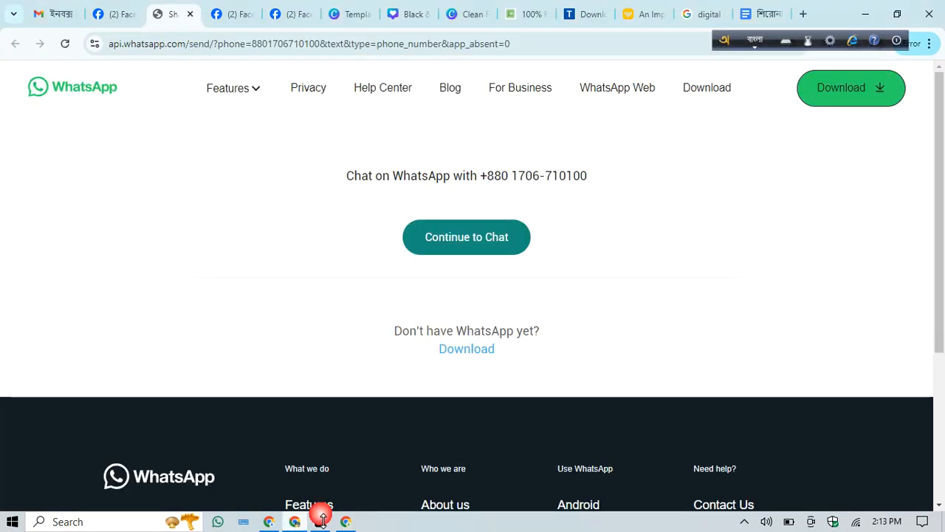
{"action": "left_click", "coordinate": [129, 13]}
{"action": "left_click", "coordinate": [776, 211]}
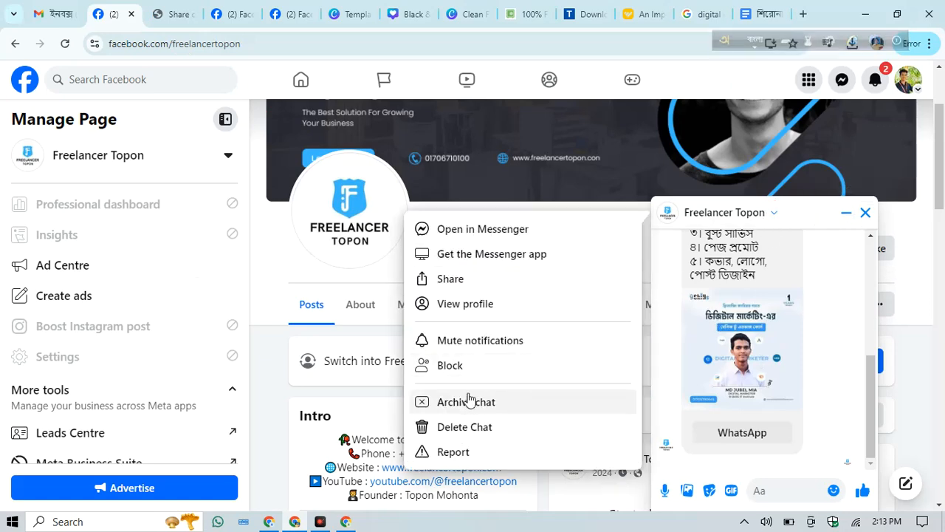
{"action": "left_click", "coordinate": [465, 427]}
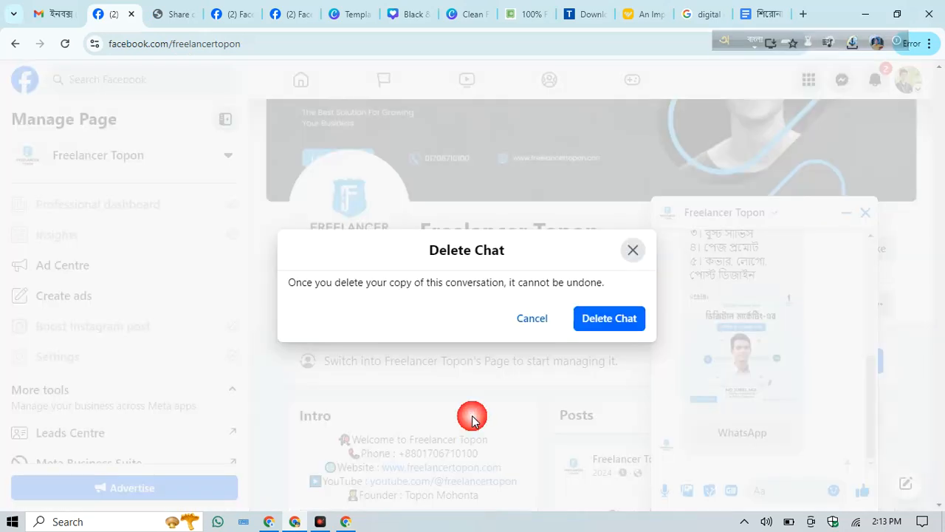
{"action": "left_click", "coordinate": [607, 319]}
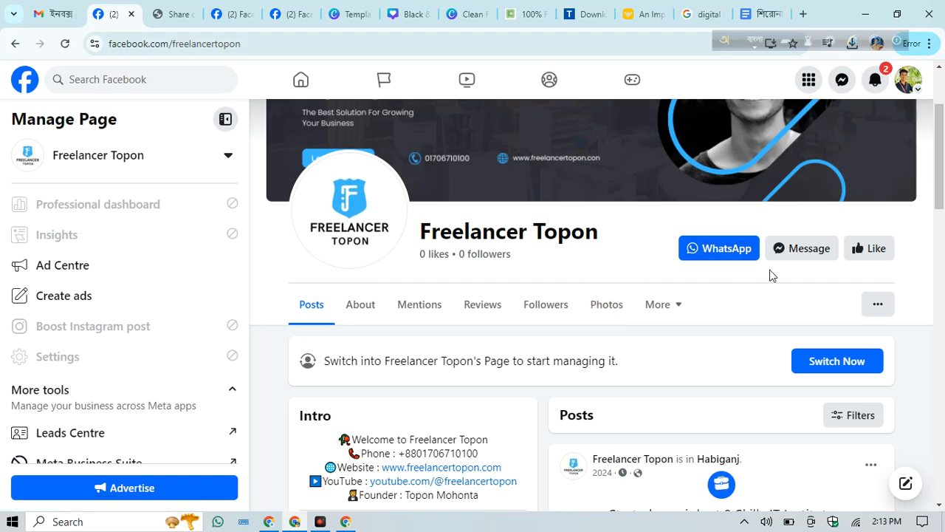
Step: Start a new chat with the Freelancer Topon Page and send the suggested question "আপনি আমাদের কোন সার্ভিসটি নিতে চান?"
{"action": "left_click", "coordinate": [811, 251]}
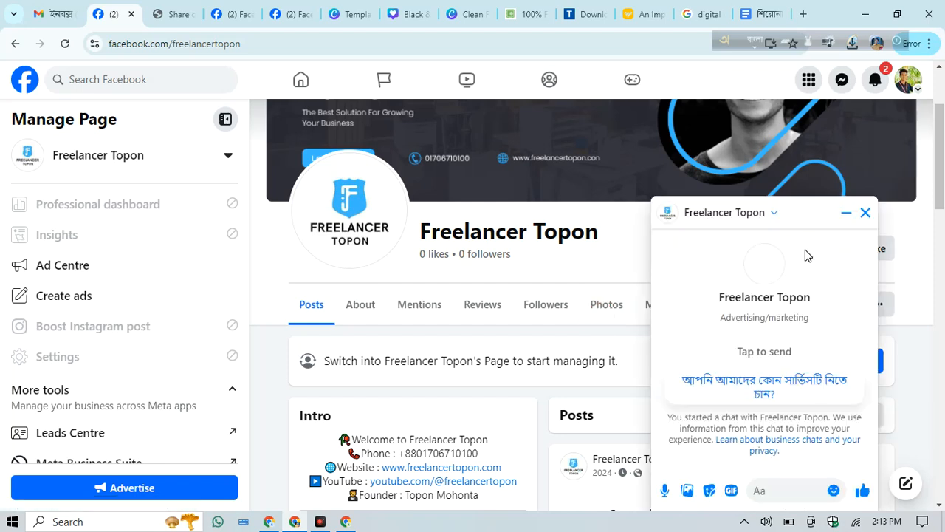
{"action": "left_click", "coordinate": [799, 387]}
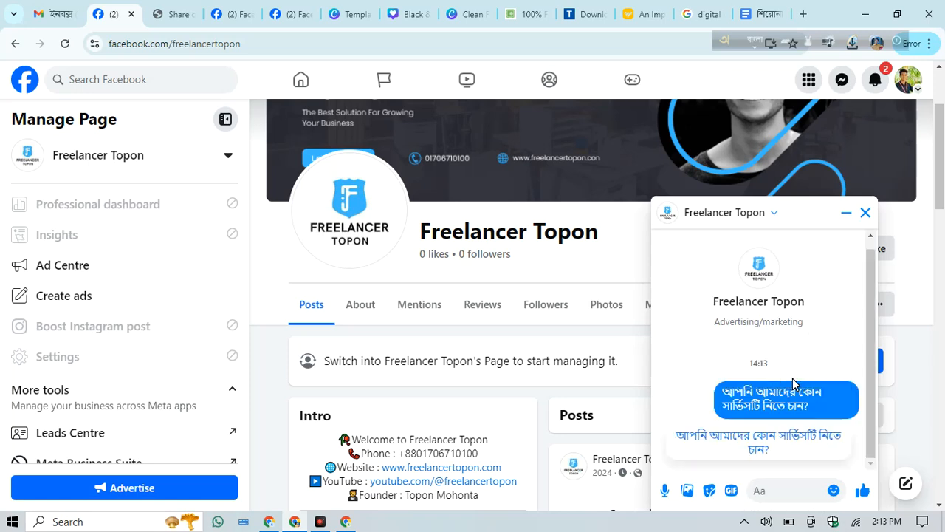
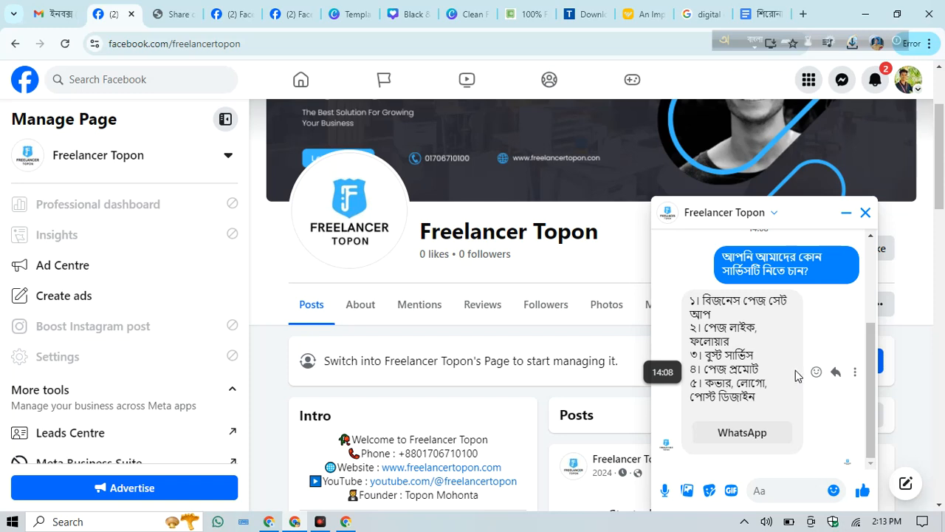
Step: Switch to the Meta Business Suite window and open Question 1 of the Frequently asked questions automation for editing
{"action": "left_click", "coordinate": [346, 522]}
{"action": "scroll", "coordinate": [353, 189], "scroll_direction": "down", "scroll_amount": 3}
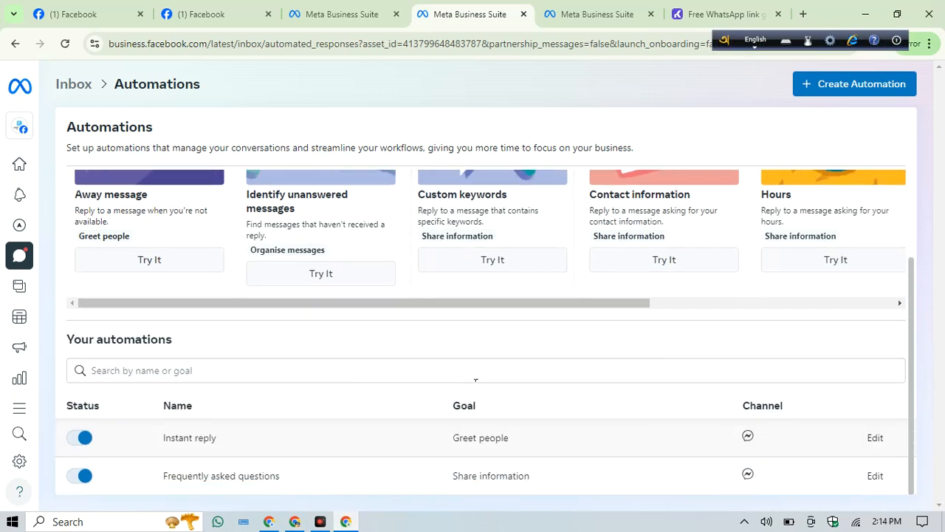
{"action": "left_click", "coordinate": [875, 478]}
{"action": "scroll", "coordinate": [158, 300], "scroll_direction": "down", "scroll_amount": 3}
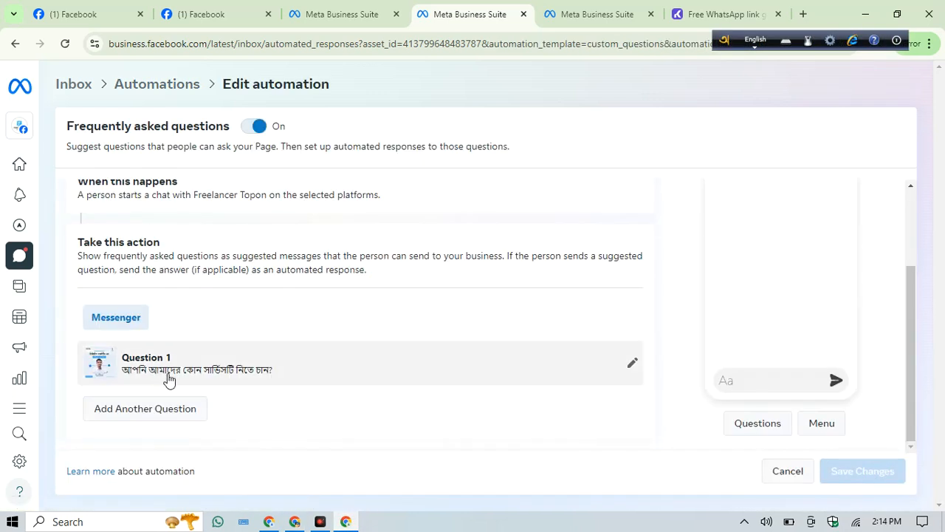
{"action": "left_click", "coordinate": [634, 366]}
{"action": "scroll", "coordinate": [317, 355], "scroll_direction": "down", "scroll_amount": 3}
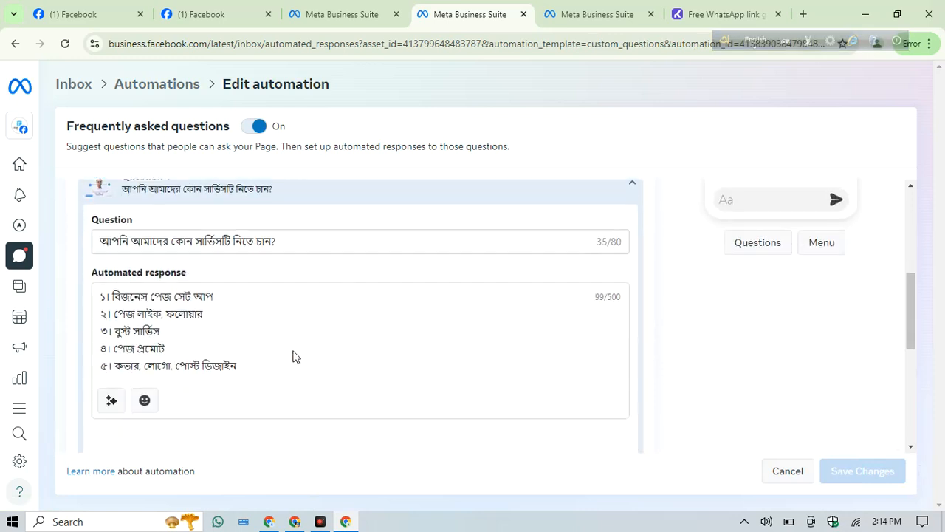
Step: Append the line "দ্রুত সার্ভিস পেতে WhatsApp Button এ ক্লিক করুন।" below the service list in the automated response
{"action": "left_click", "coordinate": [258, 347]}
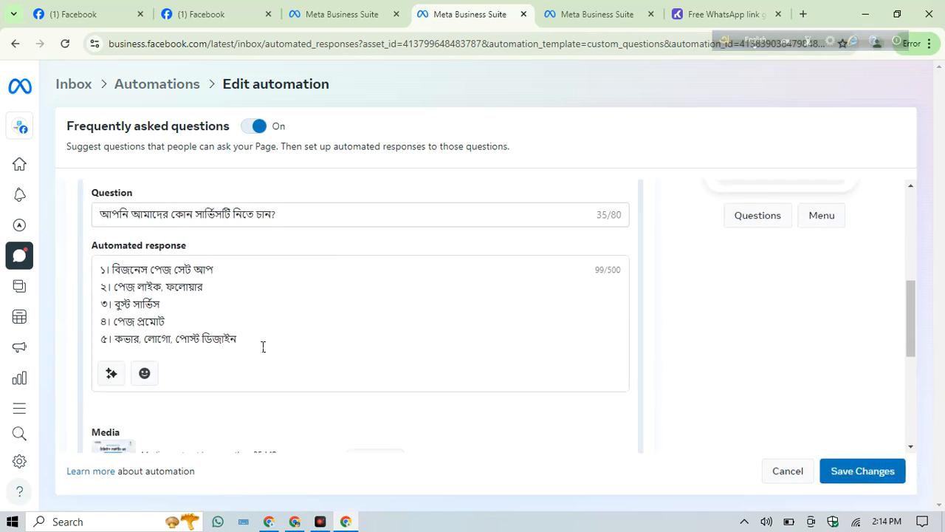
{"action": "key", "text": "Return"}
{"action": "key", "text": "Return"}
{"action": "key", "text": "BackSpace"}
{"action": "key", "text": "BackSpace"}
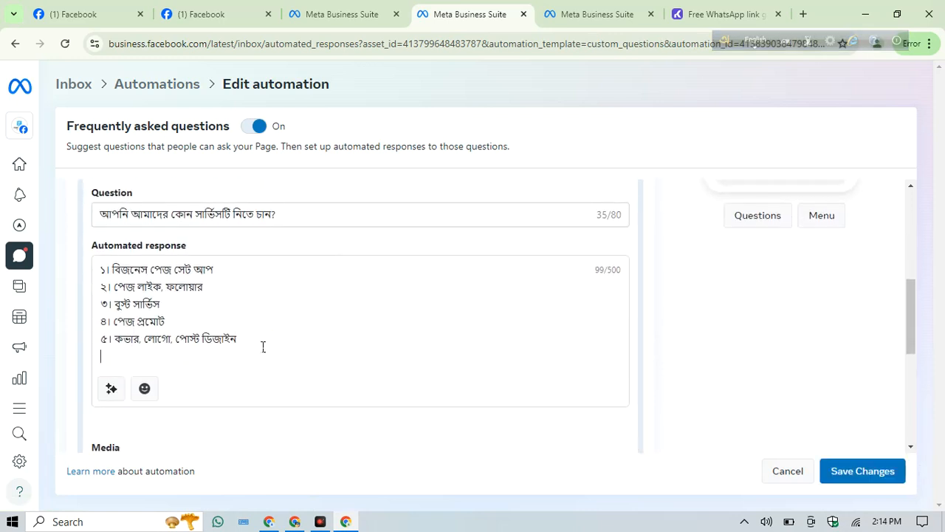
{"action": "key", "text": "Return"}
{"action": "key", "text": "Return"}
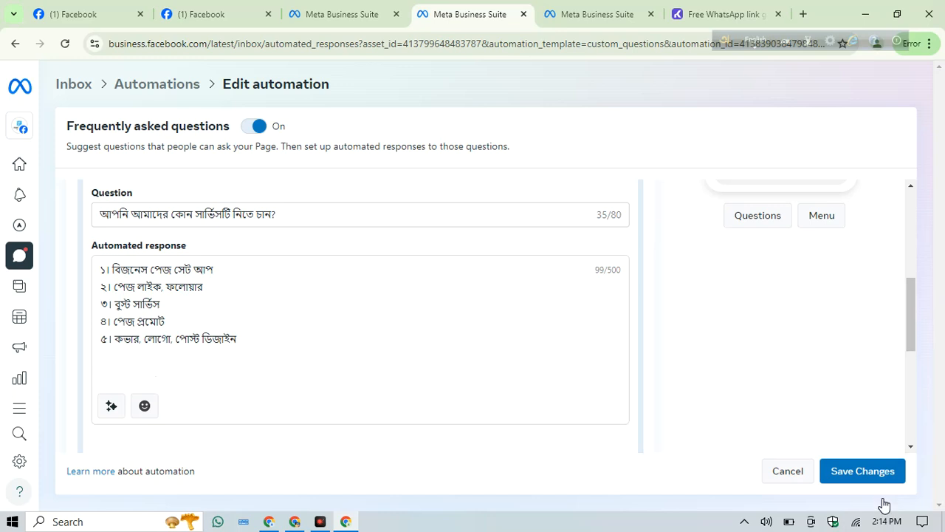
{"action": "type", "text": "দ্রুত সার্ভিস পেতে WhatsApp Button এ ক্লিক করুন।"}
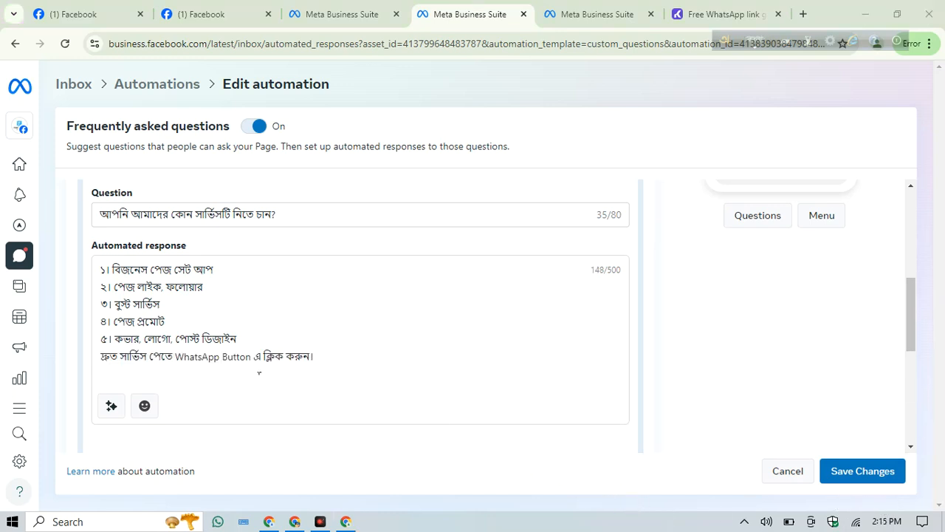
{"action": "left_click_drag", "start_coordinate": [100, 356], "coordinate": [350, 368]}
Step: Try to remove the media from the automated response, and save the changes to the automation
{"action": "scroll", "coordinate": [248, 408], "scroll_direction": "down", "scroll_amount": 3}
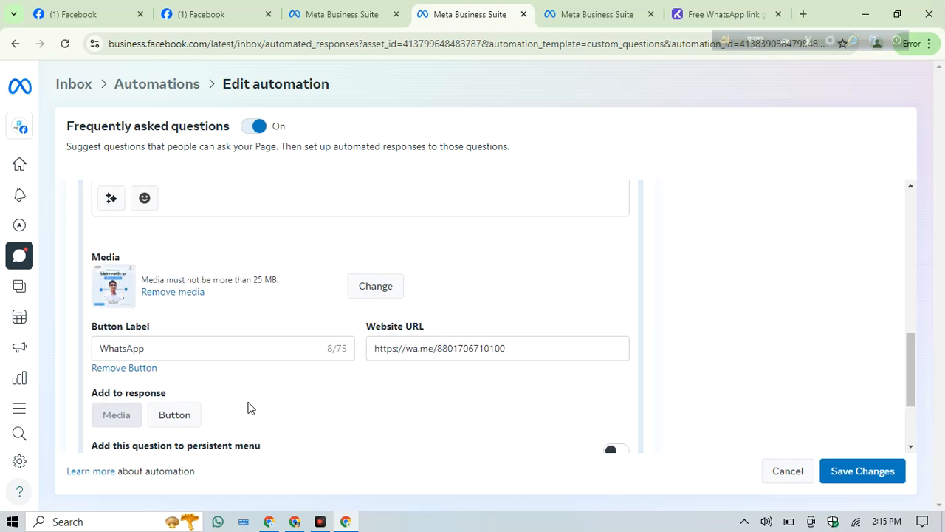
{"action": "left_click", "coordinate": [174, 293]}
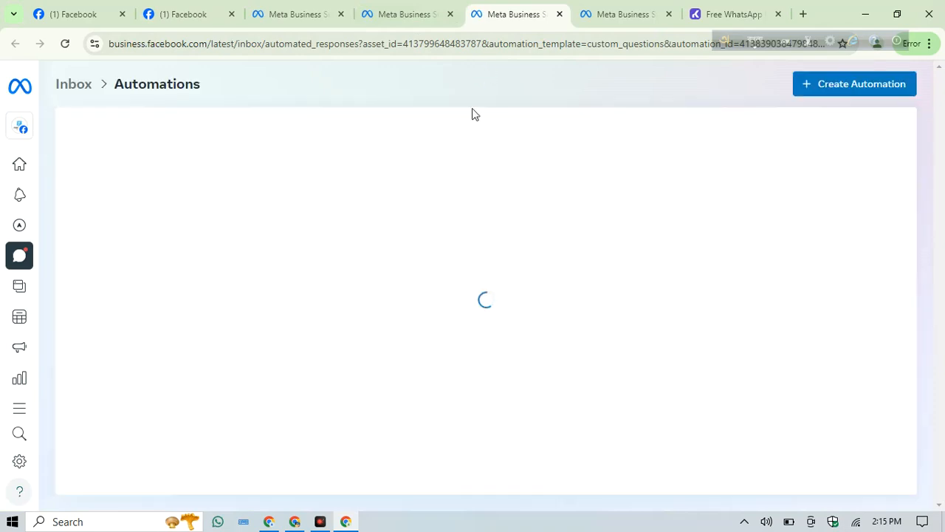
{"action": "left_click", "coordinate": [410, 9]}
{"action": "scroll", "coordinate": [416, 449], "scroll_direction": "down", "scroll_amount": 1}
{"action": "scroll", "coordinate": [352, 333], "scroll_direction": "up", "scroll_amount": 2}
{"action": "left_click", "coordinate": [877, 471]}
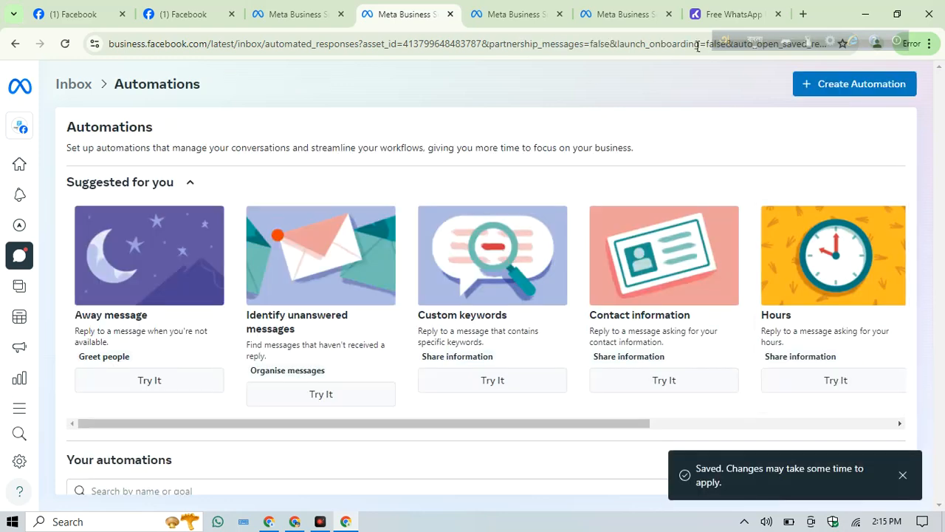
Step: Close the two extra Meta Business Suite tabs and delete the existing chat with the Facebook page
{"action": "left_click", "coordinate": [669, 14]}
{"action": "left_click", "coordinate": [559, 14]}
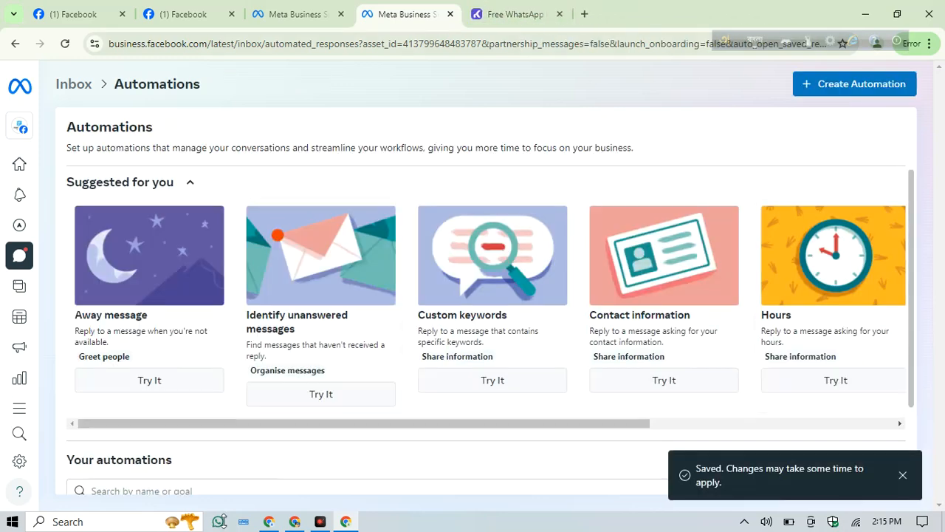
{"action": "left_click", "coordinate": [295, 522]}
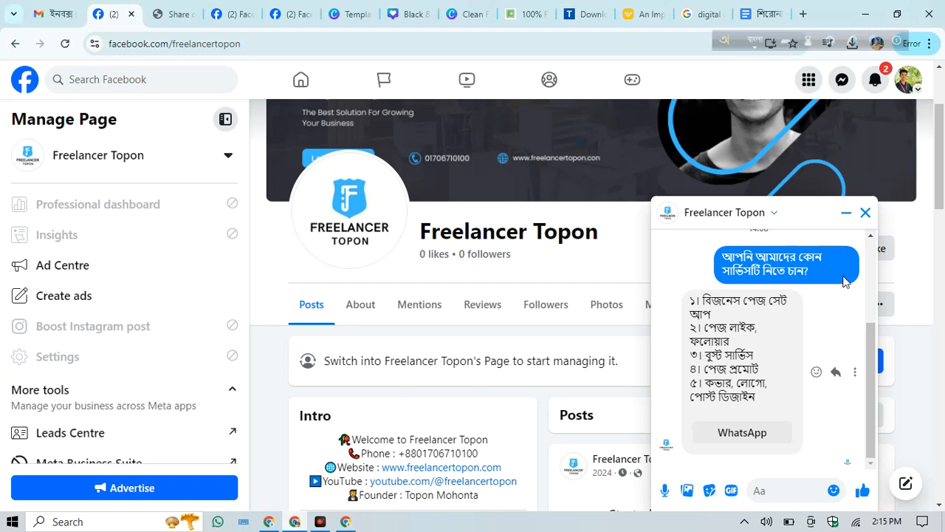
{"action": "left_click", "coordinate": [781, 216]}
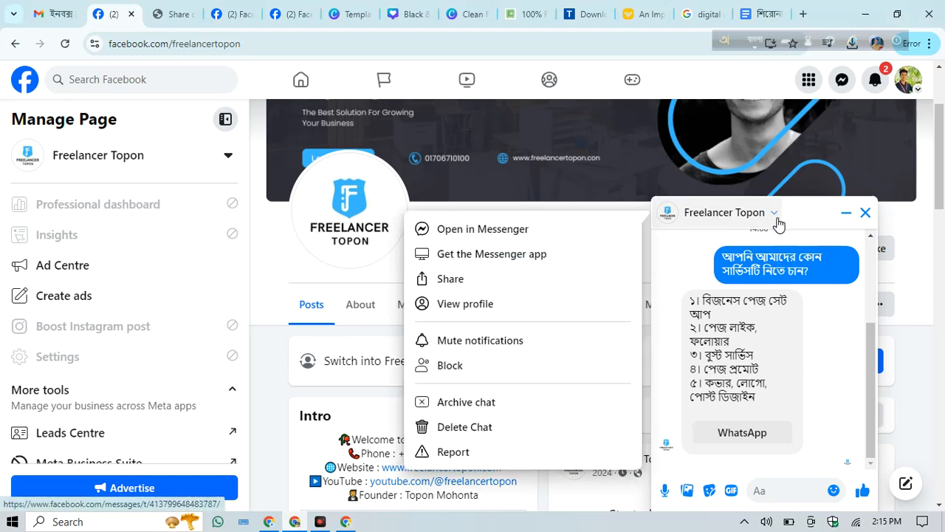
{"action": "left_click", "coordinate": [464, 427]}
{"action": "left_click", "coordinate": [608, 319]}
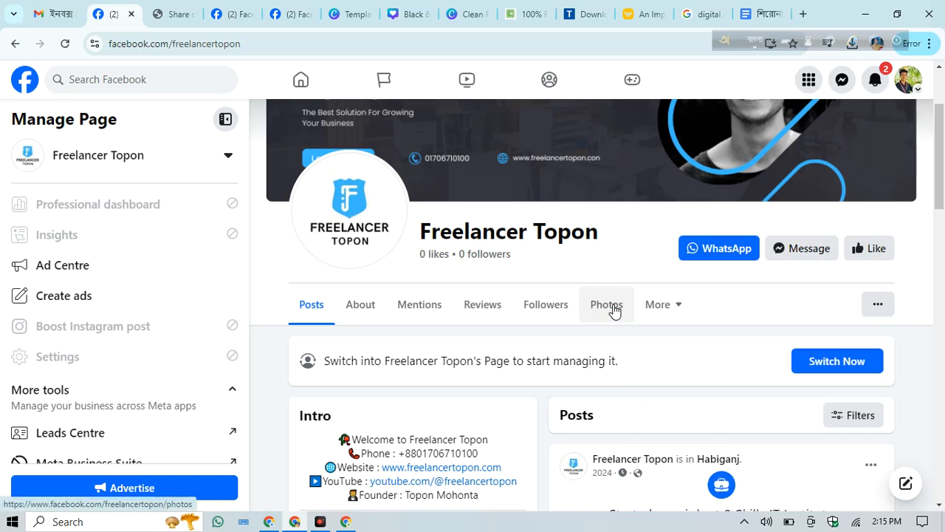
Step: Test the automation by sending the suggested question in a new chat with the page, and minimize the chat
{"action": "left_click", "coordinate": [784, 252]}
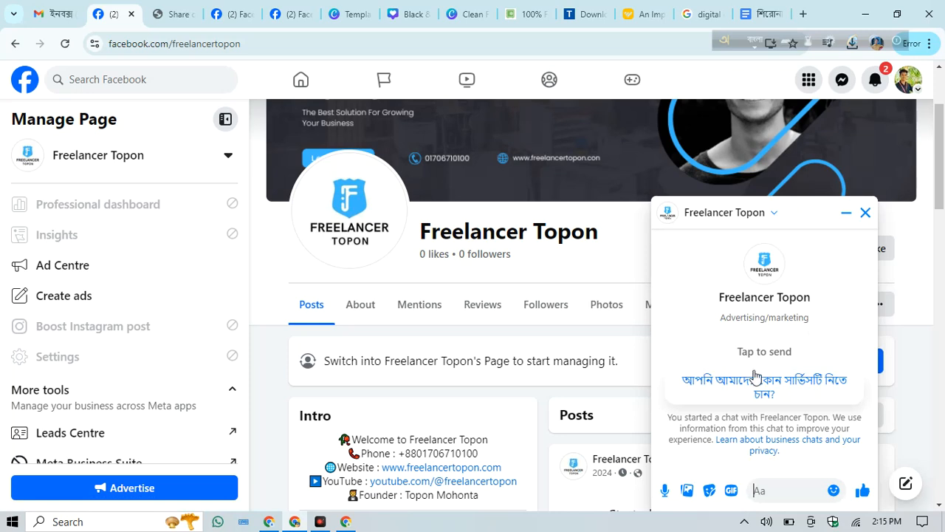
{"action": "left_click", "coordinate": [754, 381]}
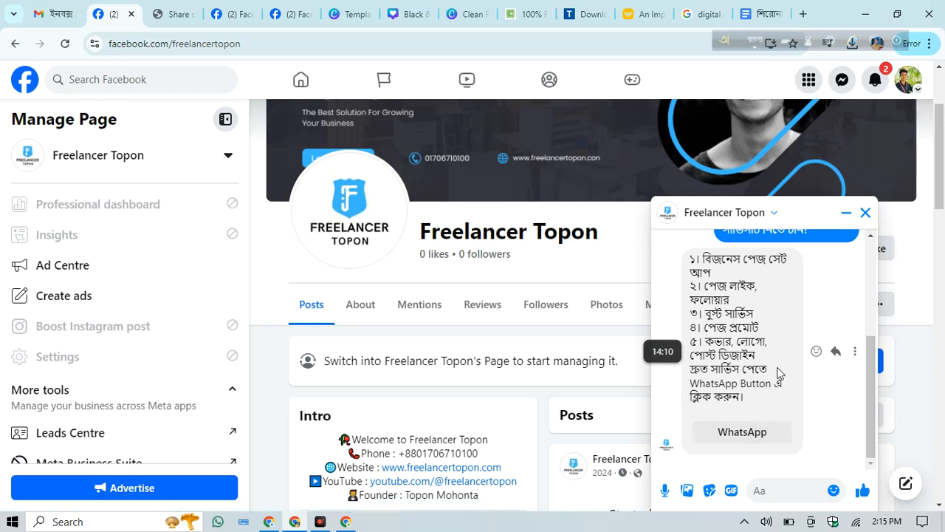
{"action": "left_click", "coordinate": [846, 213]}
Step: Look over the Facebook page's cover, intro details and posts
{"action": "scroll", "coordinate": [812, 295], "scroll_direction": "up", "scroll_amount": 2}
{"action": "scroll", "coordinate": [764, 398], "scroll_direction": "down", "scroll_amount": 5}
{"action": "scroll", "coordinate": [757, 402], "scroll_direction": "up", "scroll_amount": 3}
{"action": "scroll", "coordinate": [754, 403], "scroll_direction": "down", "scroll_amount": 2}
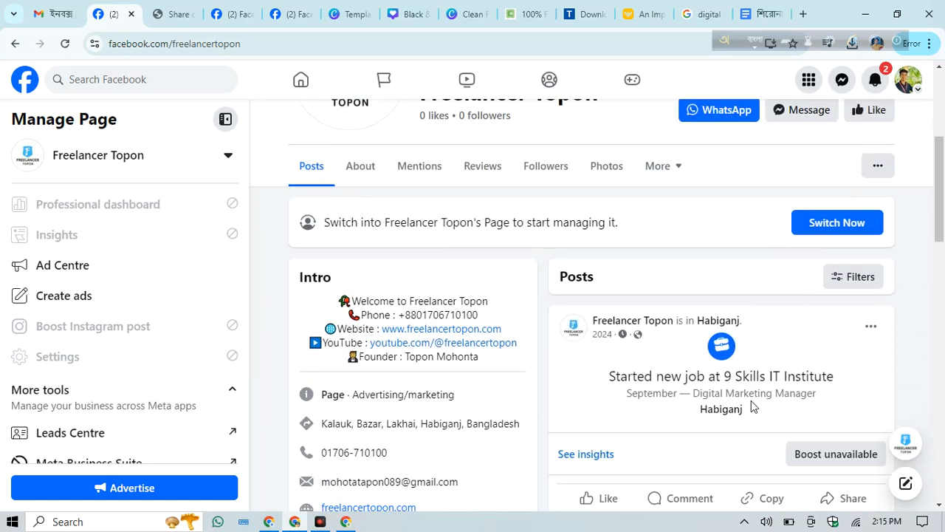
{"action": "scroll", "coordinate": [751, 400], "scroll_direction": "down", "scroll_amount": 3}
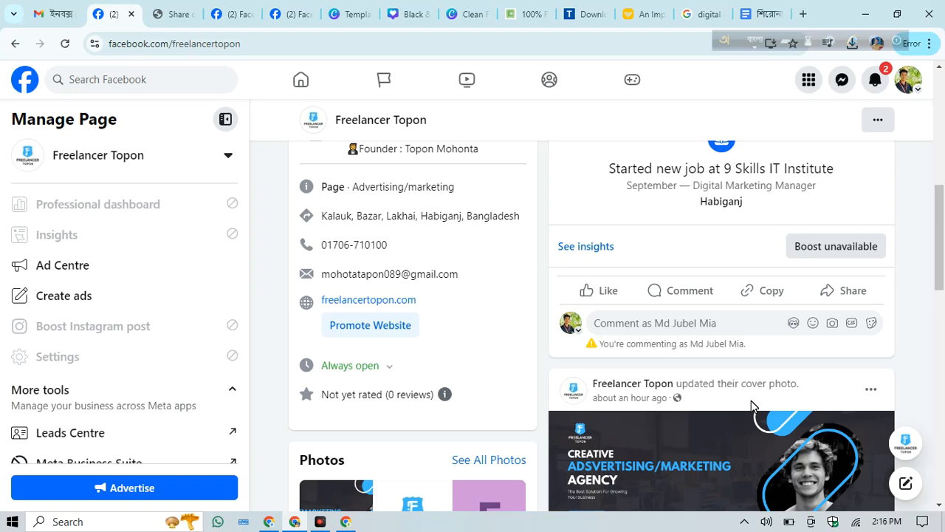
{"action": "scroll", "coordinate": [701, 321], "scroll_direction": "up", "scroll_amount": 5}
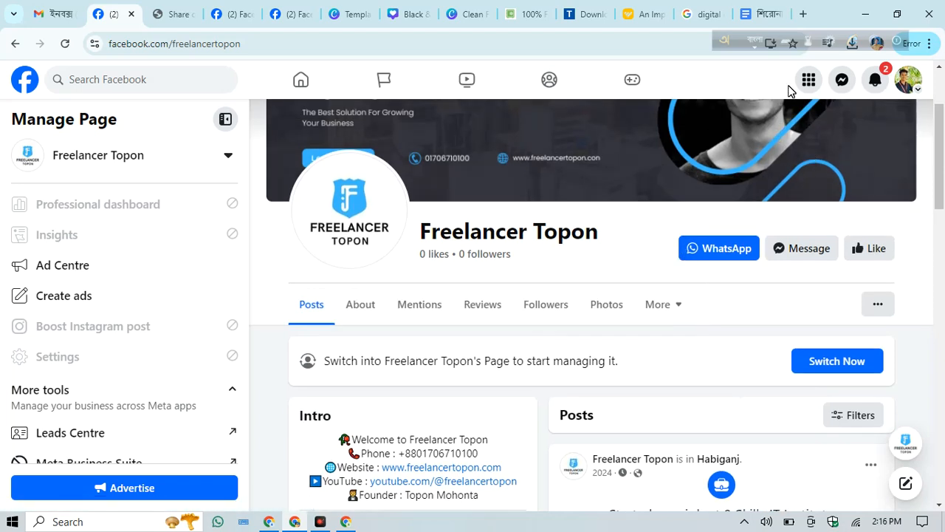
{"action": "scroll", "coordinate": [768, 236], "scroll_direction": "up", "scroll_amount": 1}
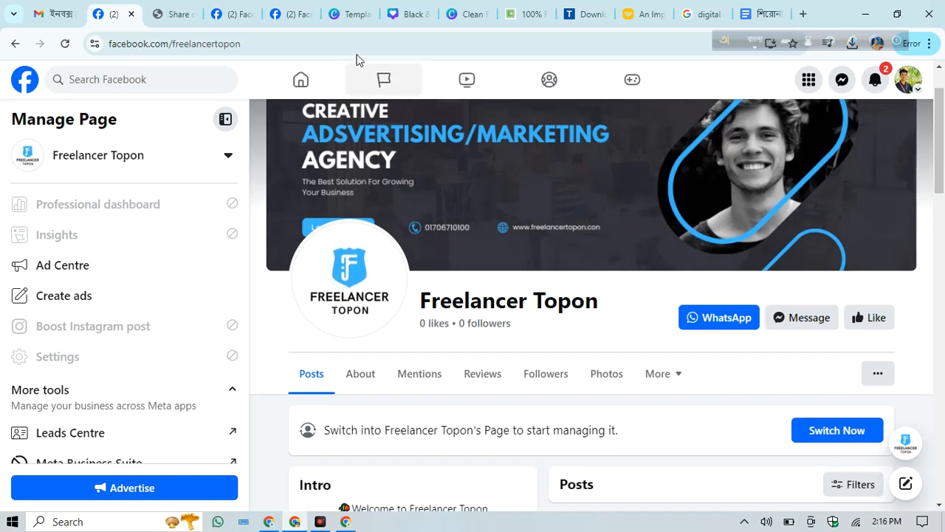
Step: Switch to the Canva template search and close the open Facebook cover template preview
{"action": "left_click", "coordinate": [350, 14]}
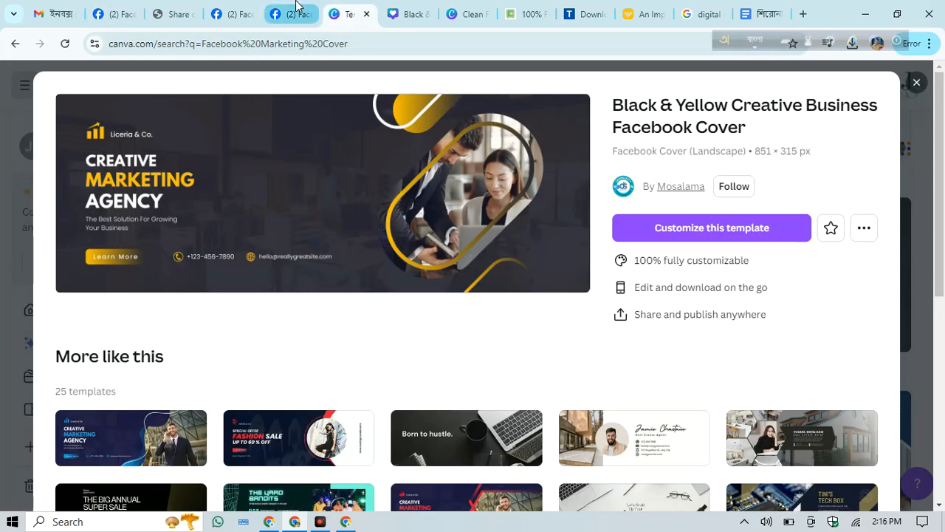
{"action": "left_click", "coordinate": [402, 14]}
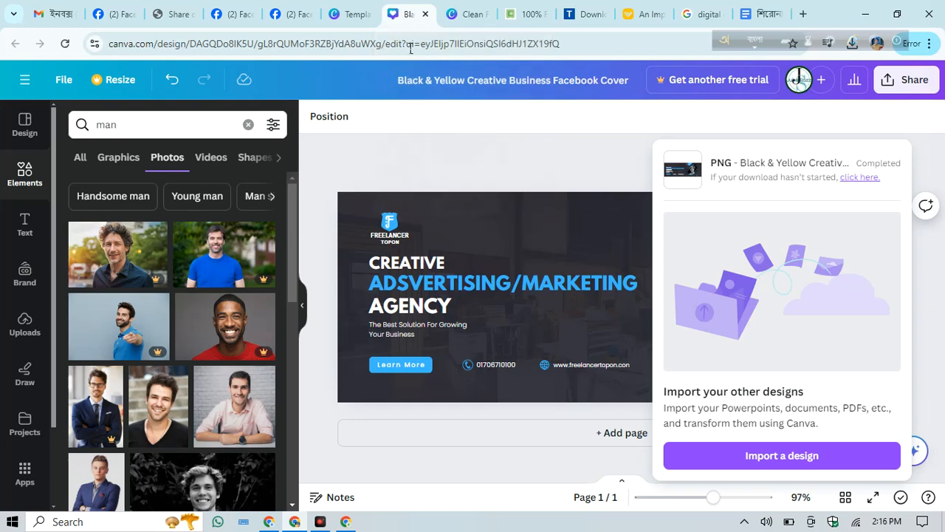
{"action": "left_click", "coordinate": [353, 14]}
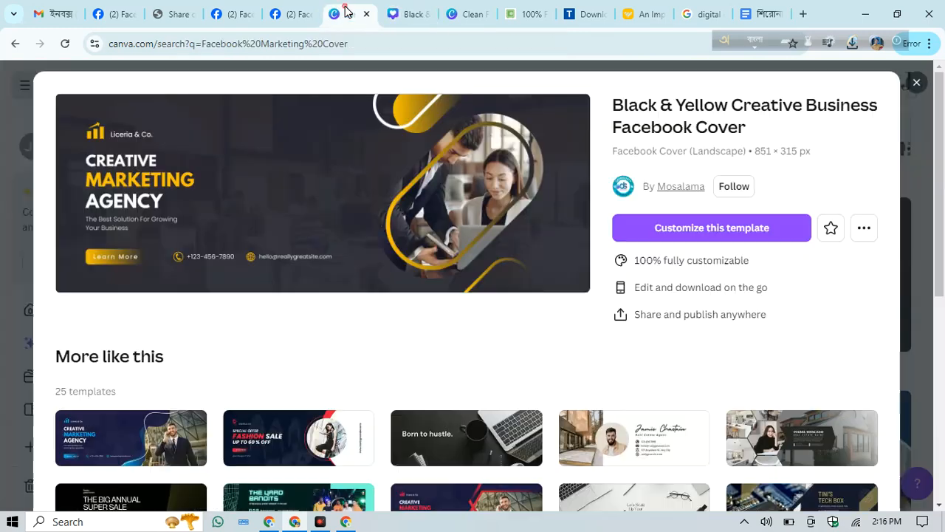
{"action": "left_click", "coordinate": [923, 87]}
{"action": "scroll", "coordinate": [736, 205], "scroll_direction": "up", "scroll_amount": 3}
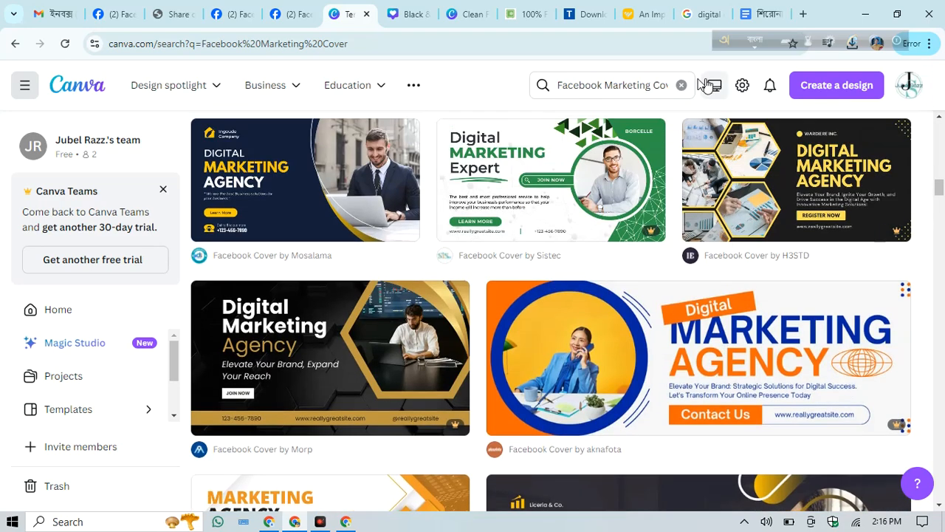
{"action": "left_click", "coordinate": [682, 86]}
{"action": "scroll", "coordinate": [886, 185], "scroll_direction": "up", "scroll_amount": 2}
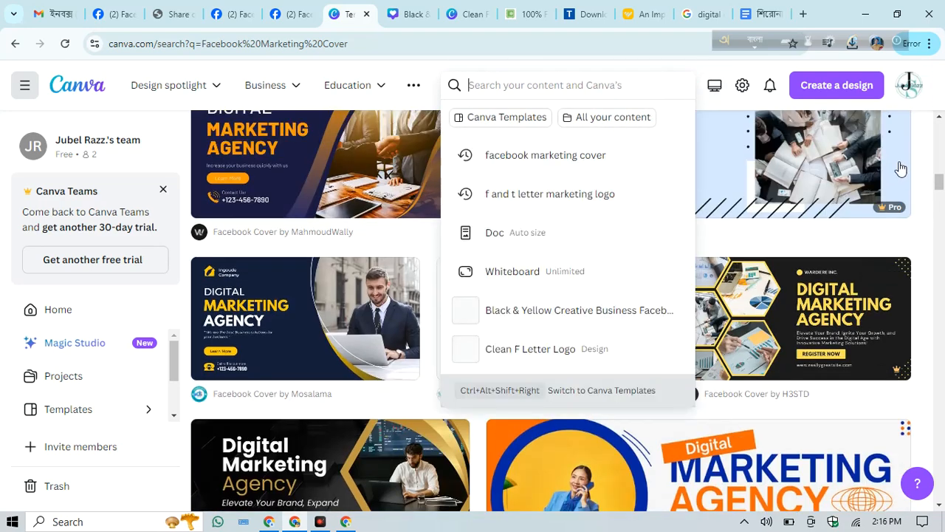
{"action": "left_click", "coordinate": [942, 103]}
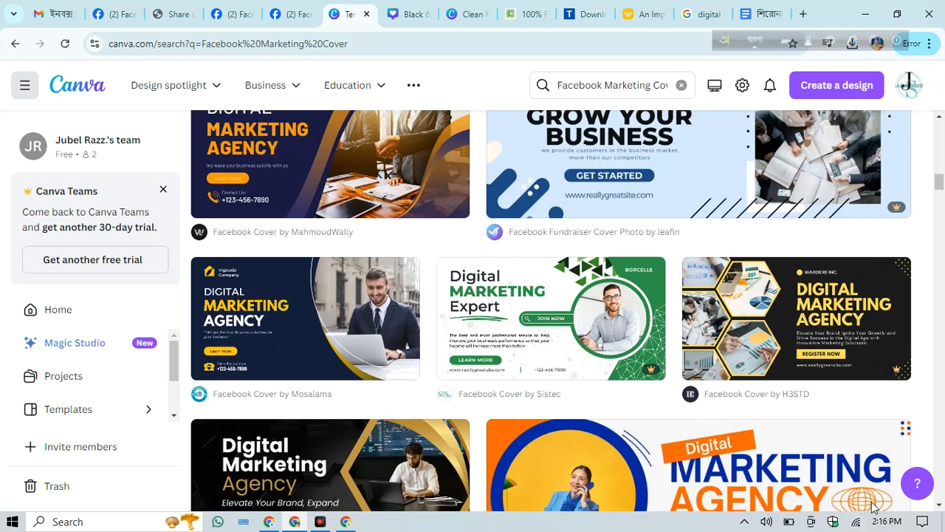
{"action": "scroll", "coordinate": [635, 502], "scroll_direction": "down", "scroll_amount": 5}
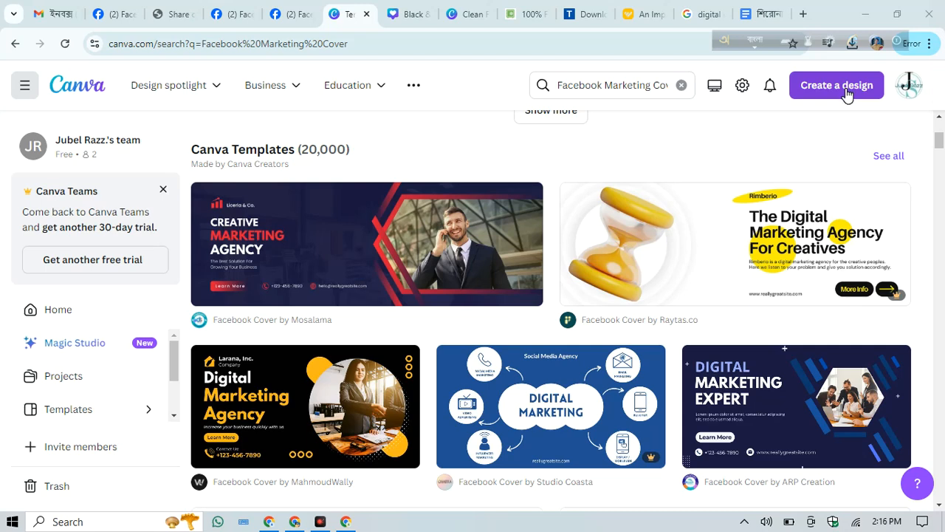
{"action": "scroll", "coordinate": [783, 205], "scroll_direction": "up", "scroll_amount": 3}
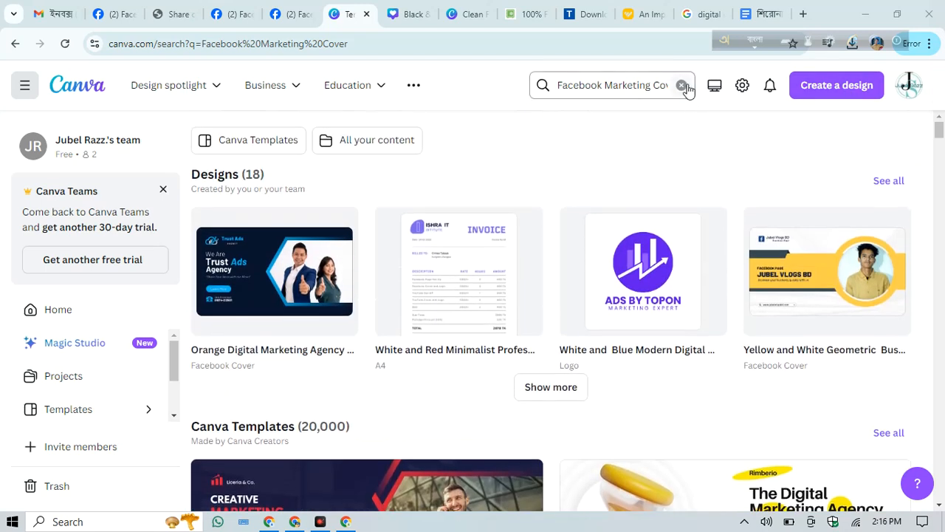
{"action": "left_click", "coordinate": [682, 85]}
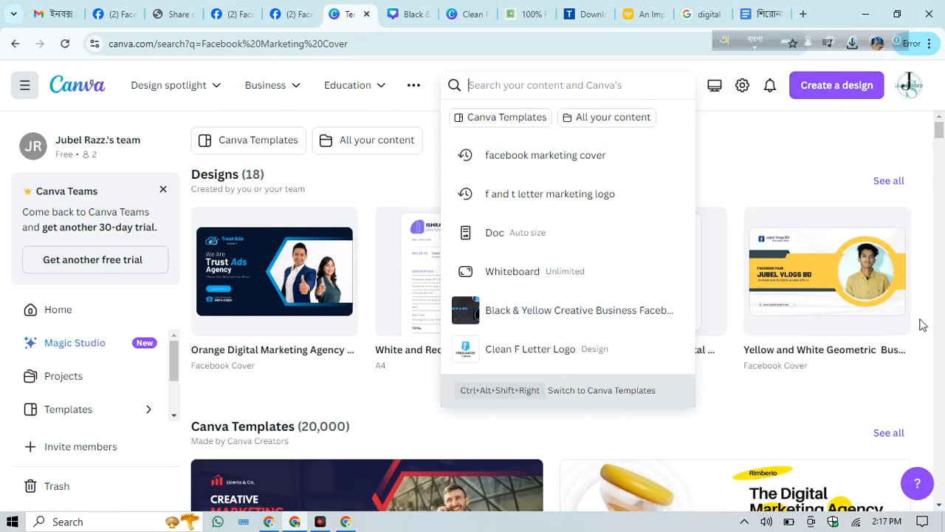
Step: Create a new blank Canva design in the Instagram Post (Square) format
{"action": "key", "text": "ctrl+2"}
{"action": "mouse_move", "coordinate": [802, 187]}
{"action": "left_mouse_down"}
{"action": "mouse_move", "coordinate": [845, 117]}
{"action": "mouse_move", "coordinate": [842, 100]}
{"action": "left_mouse_up"}
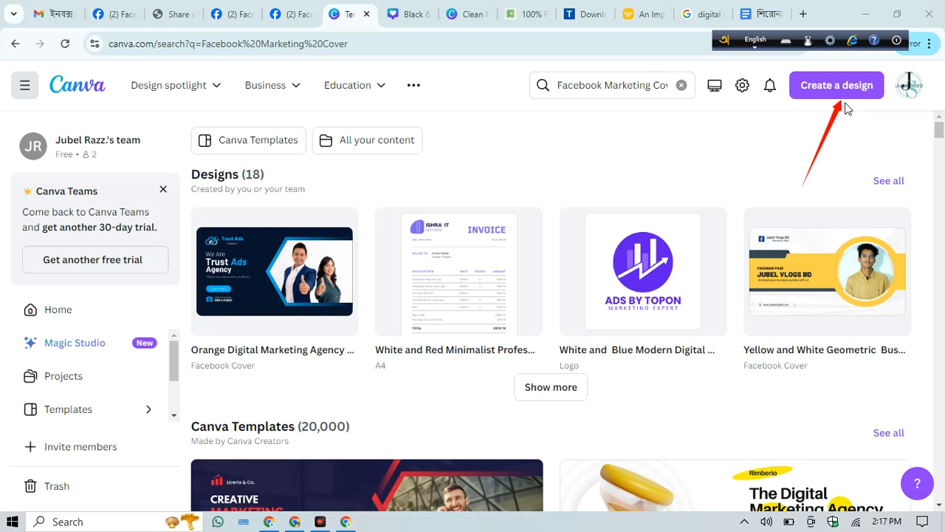
{"action": "left_click", "coordinate": [841, 95]}
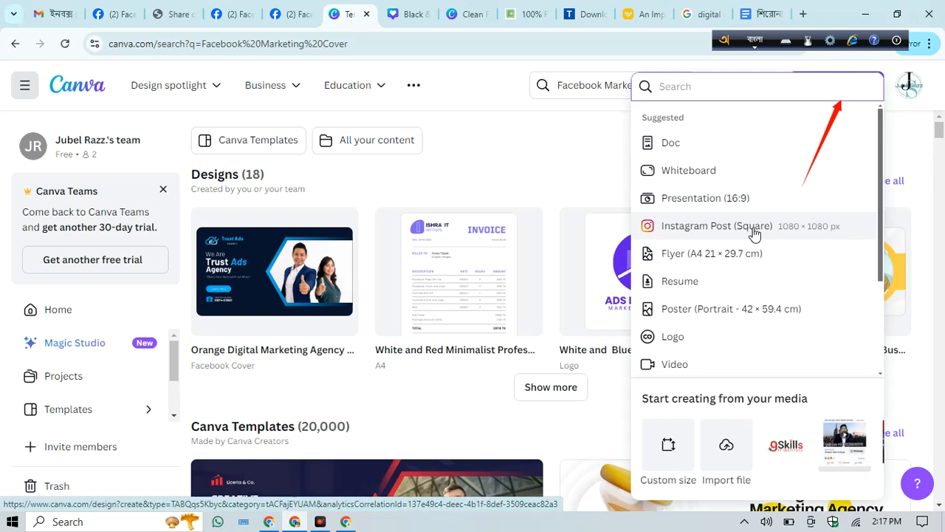
{"action": "left_click", "coordinate": [756, 269]}
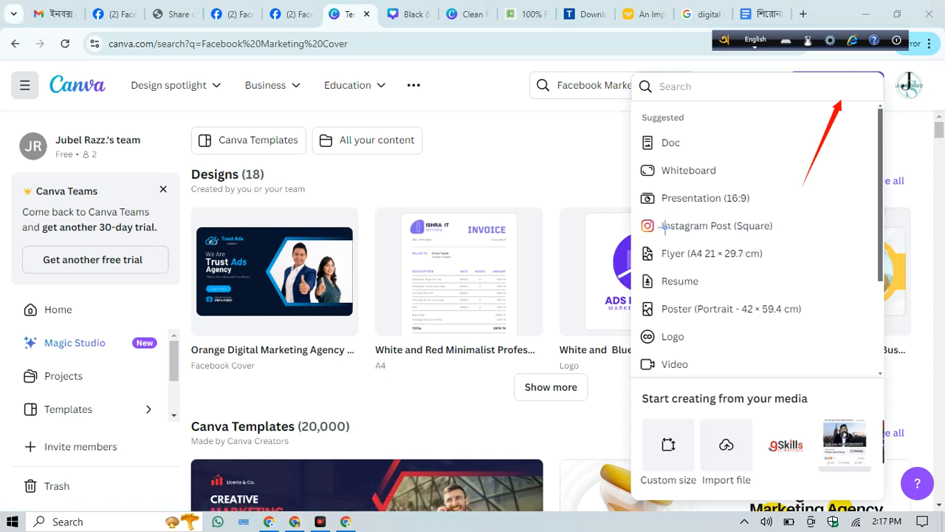
{"action": "left_click_drag", "start_coordinate": [648, 220], "coordinate": [797, 249]}
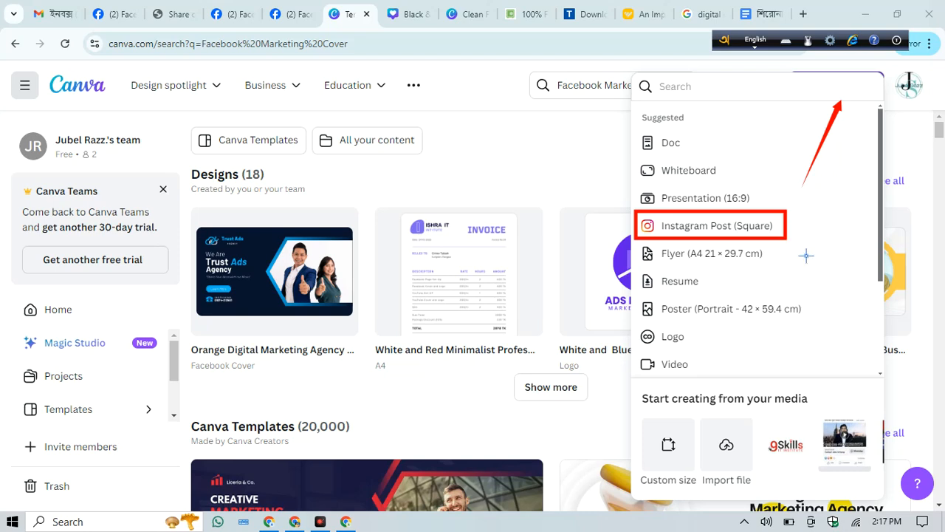
{"action": "left_click", "coordinate": [928, 438]}
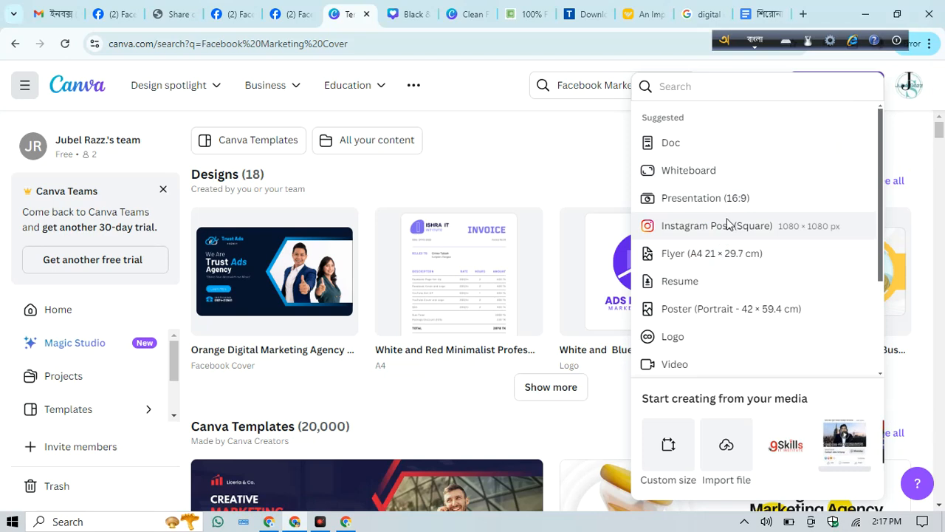
{"action": "left_click", "coordinate": [729, 224]}
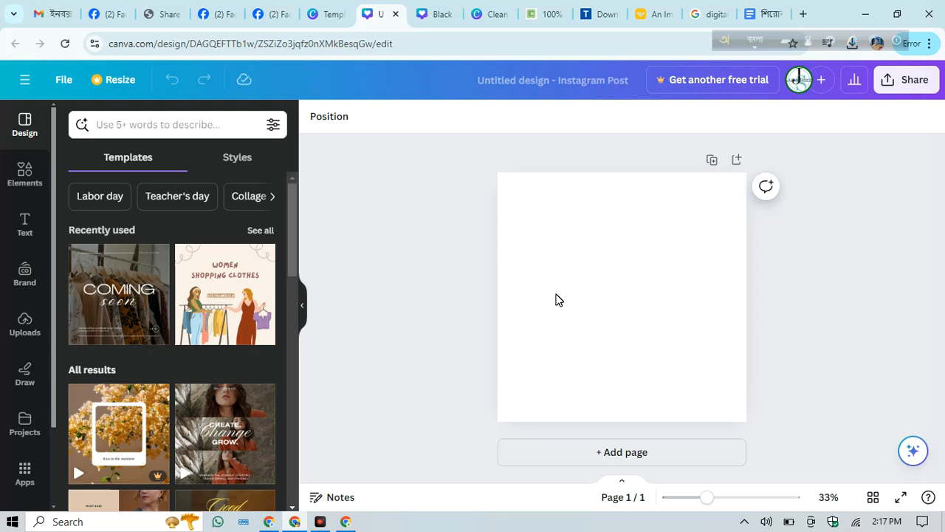
Step: Upload the Facebook page setup ad image from the Downloads folder to the Canva uploads
{"action": "left_click", "coordinate": [588, 291]}
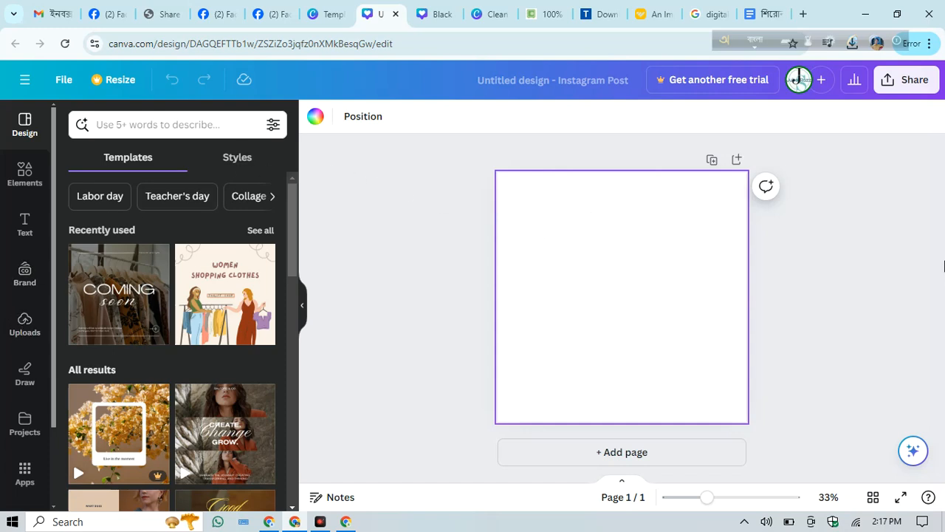
{"action": "left_click", "coordinate": [936, 245]}
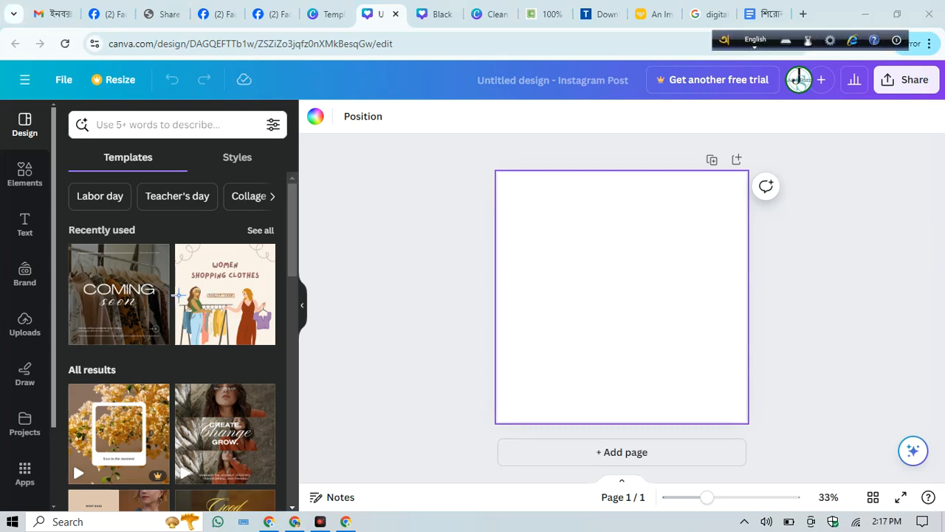
{"action": "left_click_drag", "start_coordinate": [170, 296], "coordinate": [39, 321]}
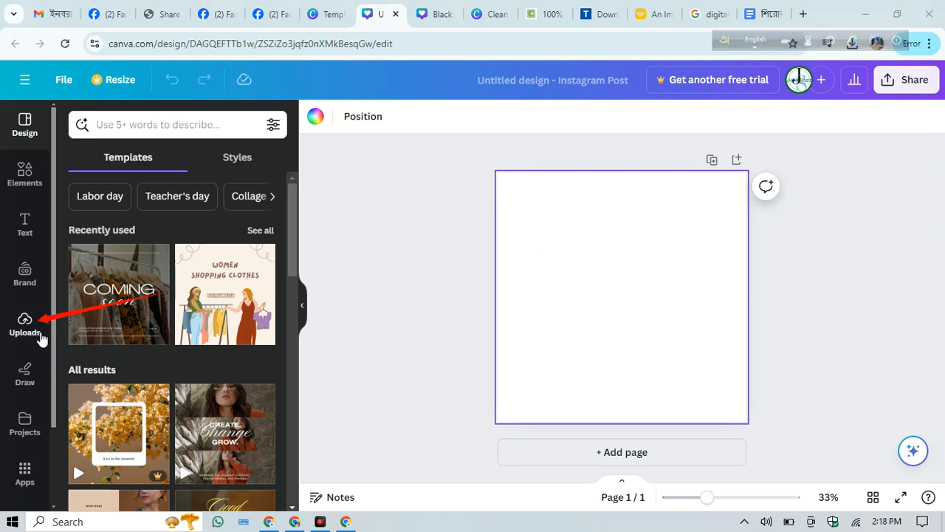
{"action": "left_click", "coordinate": [35, 334]}
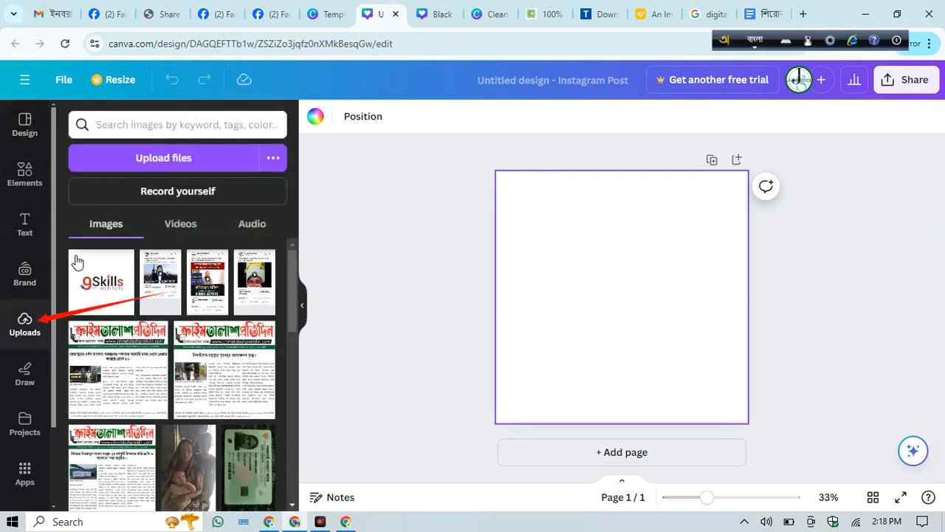
{"action": "left_click", "coordinate": [160, 158]}
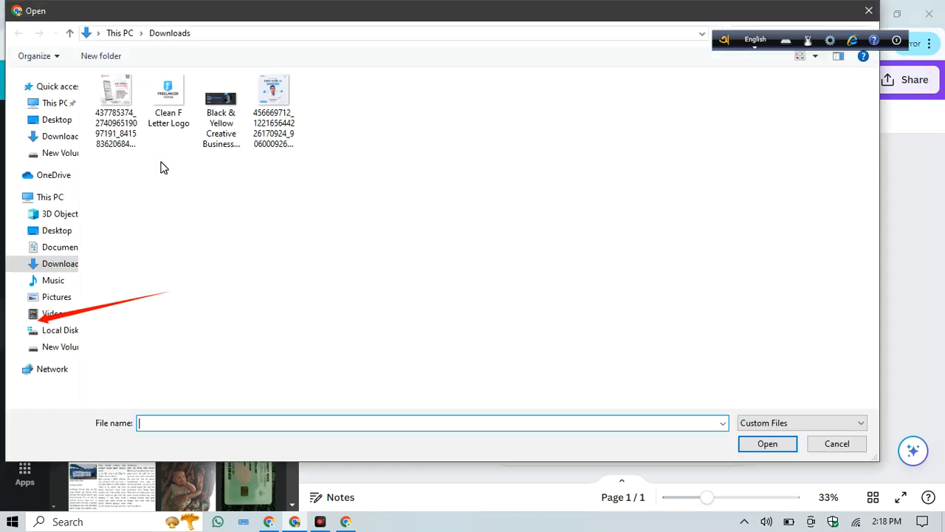
{"action": "left_click", "coordinate": [118, 114]}
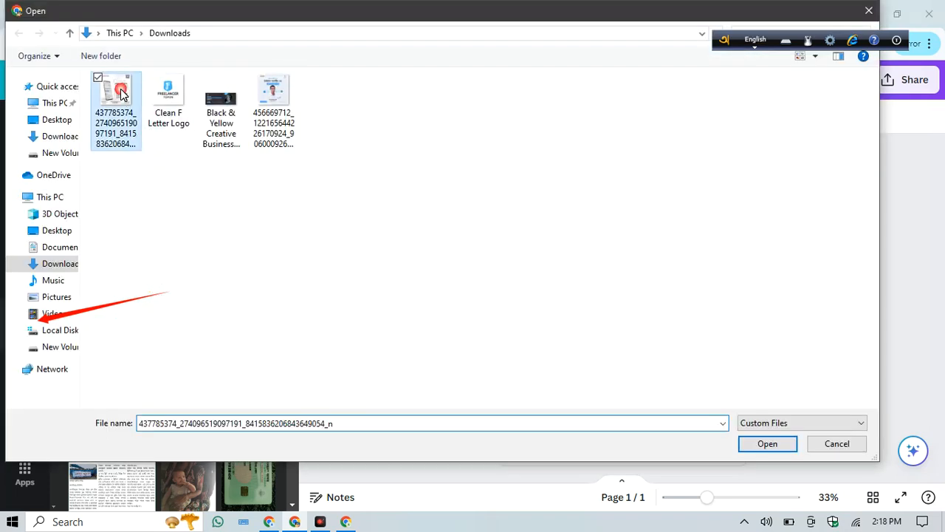
{"action": "left_click", "coordinate": [788, 445]}
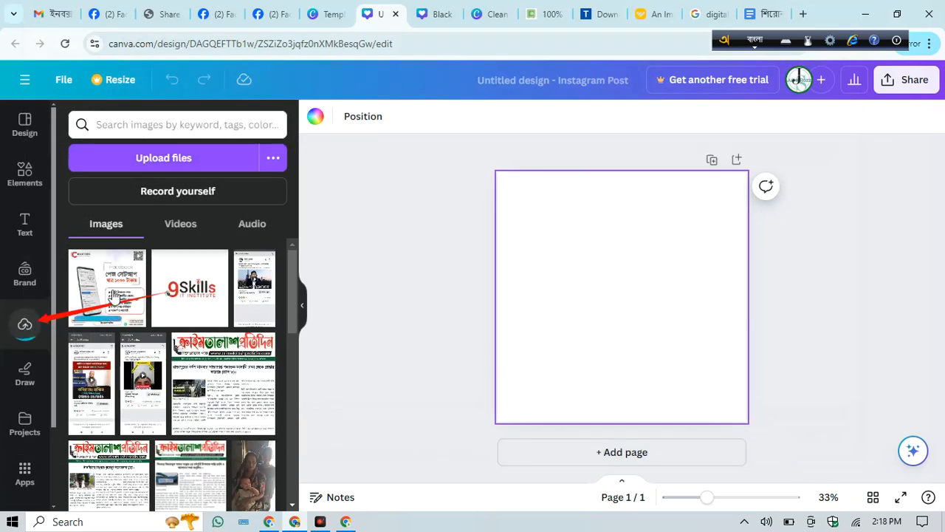
Step: Add a second page to the design and place the uploaded ad image on it, enlarged to fill the page
{"action": "left_click", "coordinate": [661, 463]}
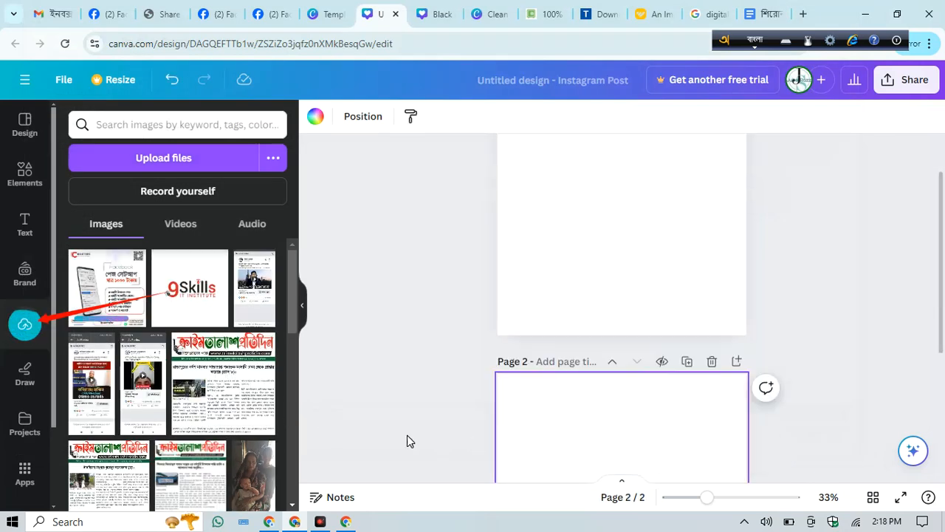
{"action": "left_click", "coordinate": [141, 289]}
{"action": "left_click_drag", "start_coordinate": [648, 340], "coordinate": [599, 292]}
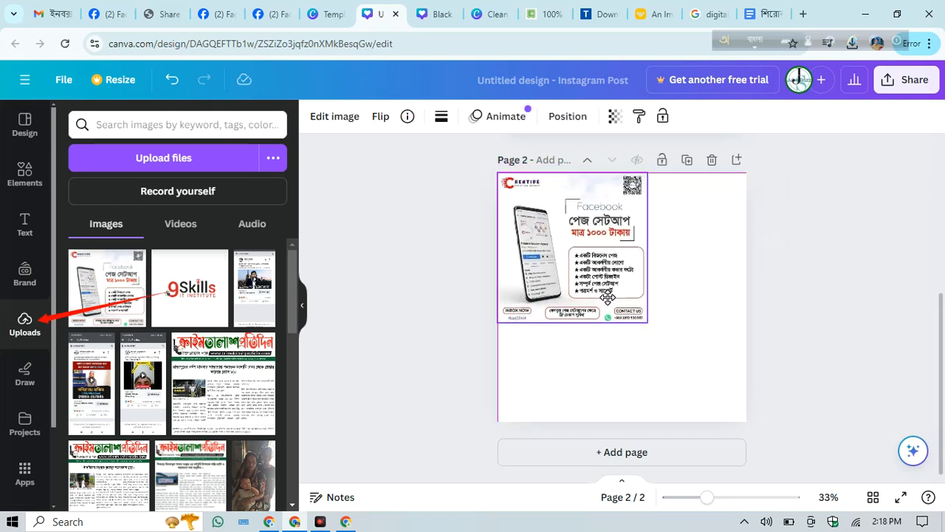
{"action": "left_click_drag", "start_coordinate": [657, 336], "coordinate": [757, 425]}
Step: Look over the reference ad on page 2 against the blank page 1
{"action": "scroll", "coordinate": [798, 403], "scroll_direction": "up", "scroll_amount": 4}
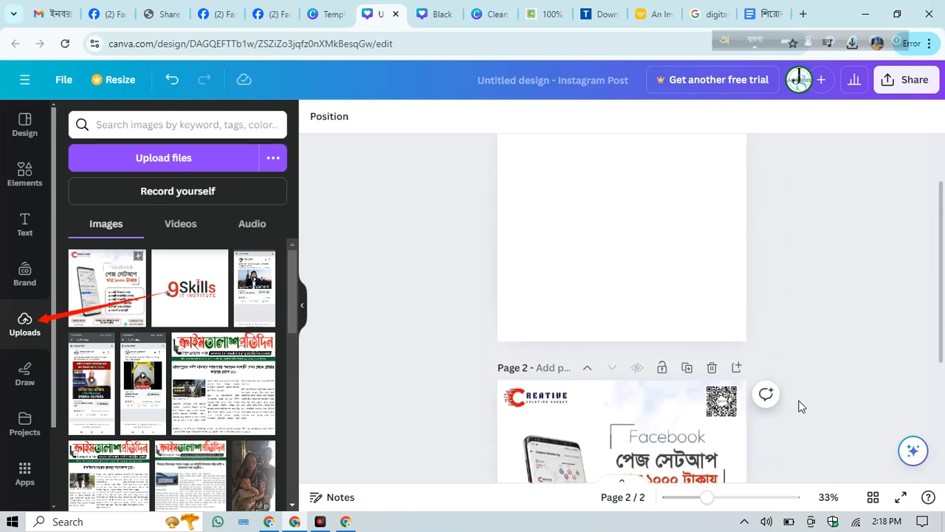
{"action": "scroll", "coordinate": [627, 333], "scroll_direction": "down", "scroll_amount": 2}
{"action": "scroll", "coordinate": [825, 359], "scroll_direction": "up", "scroll_amount": 3}
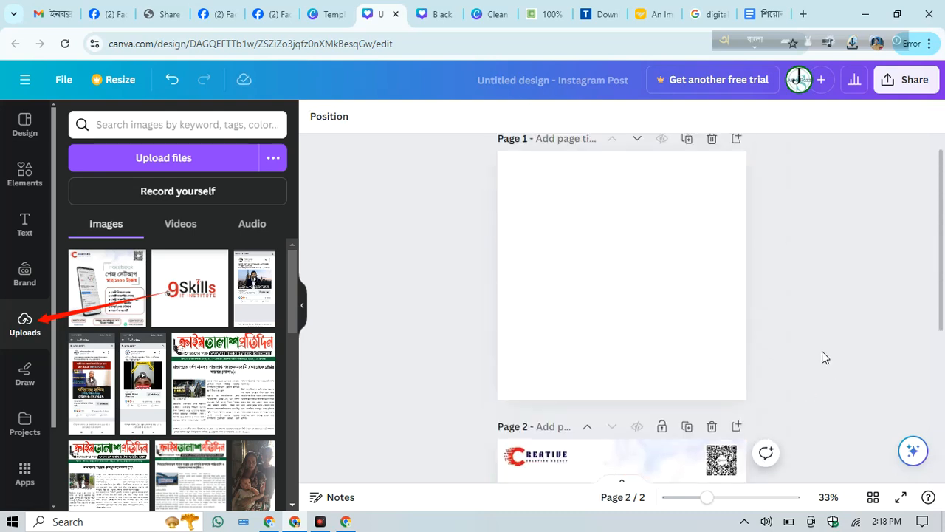
{"action": "scroll", "coordinate": [669, 308], "scroll_direction": "down", "scroll_amount": 1}
{"action": "scroll", "coordinate": [659, 304], "scroll_direction": "down", "scroll_amount": 1}
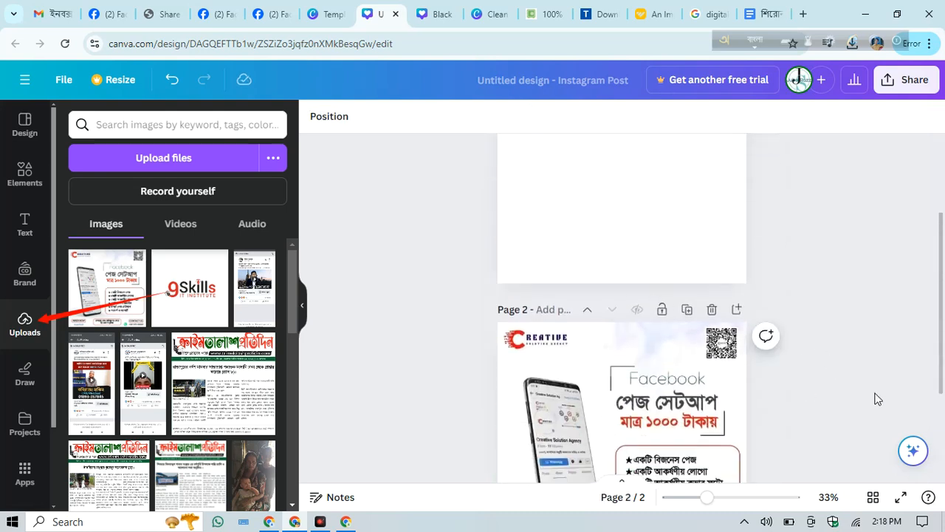
{"action": "scroll", "coordinate": [833, 395], "scroll_direction": "up", "scroll_amount": 2}
{"action": "scroll", "coordinate": [859, 390], "scroll_direction": "down", "scroll_amount": 3}
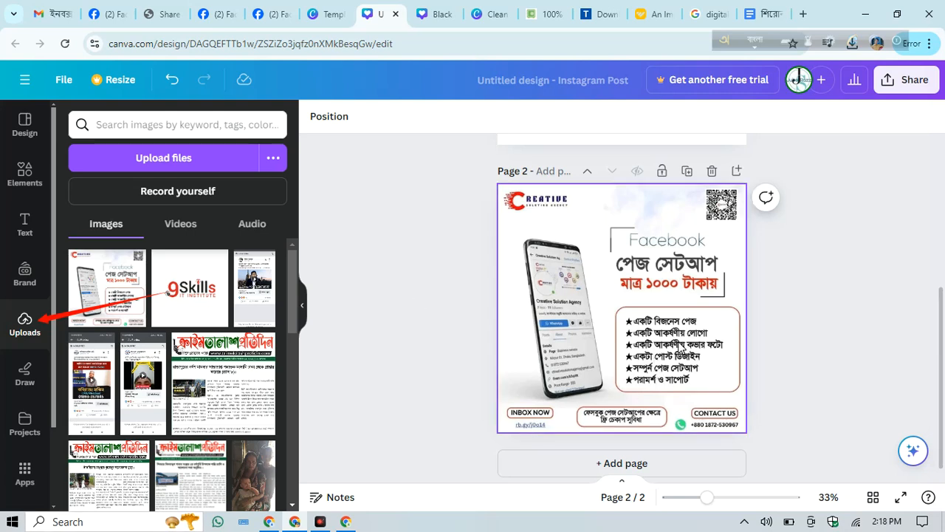
{"action": "scroll", "coordinate": [635, 276], "scroll_direction": "up", "scroll_amount": 3}
{"action": "scroll", "coordinate": [635, 281], "scroll_direction": "down", "scroll_amount": 2}
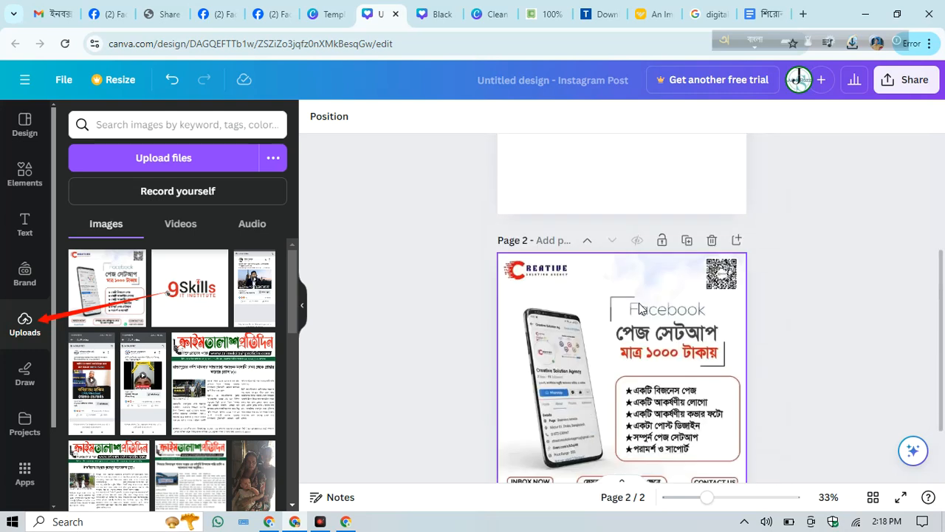
{"action": "scroll", "coordinate": [664, 319], "scroll_direction": "up", "scroll_amount": 2}
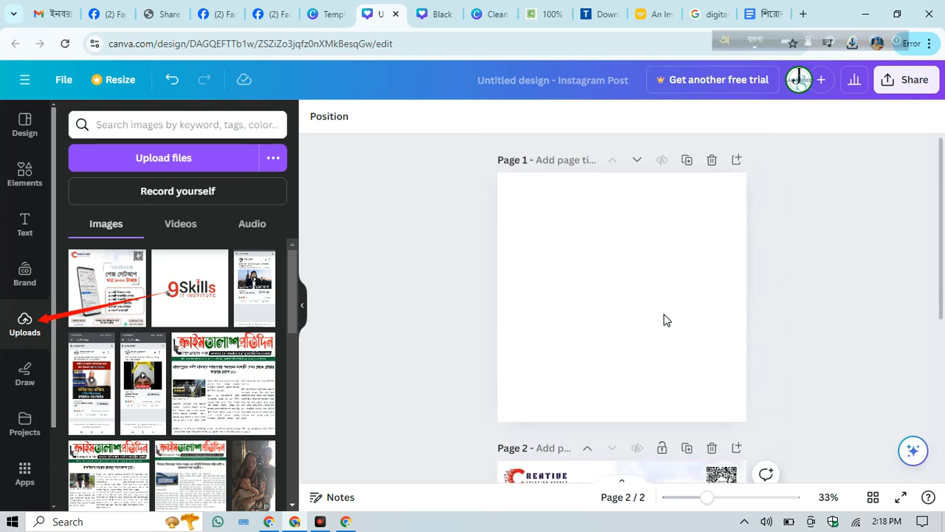
Step: Run a Google Lens image search in a new browser tab with the page setup ad image from Downloads
{"action": "left_click", "coordinate": [803, 15]}
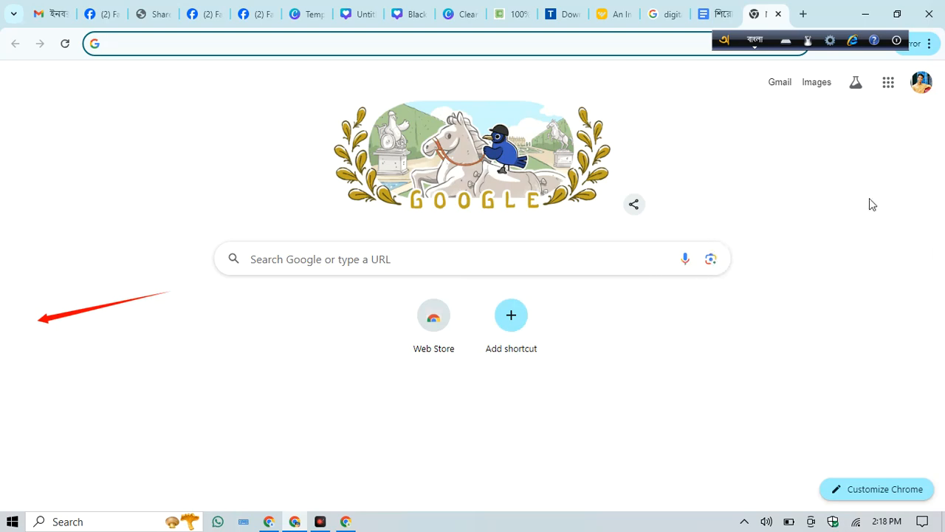
{"action": "key", "text": "F12"}
{"action": "left_click", "coordinate": [836, 203]}
{"action": "left_click_drag", "start_coordinate": [823, 175], "coordinate": [727, 235]}
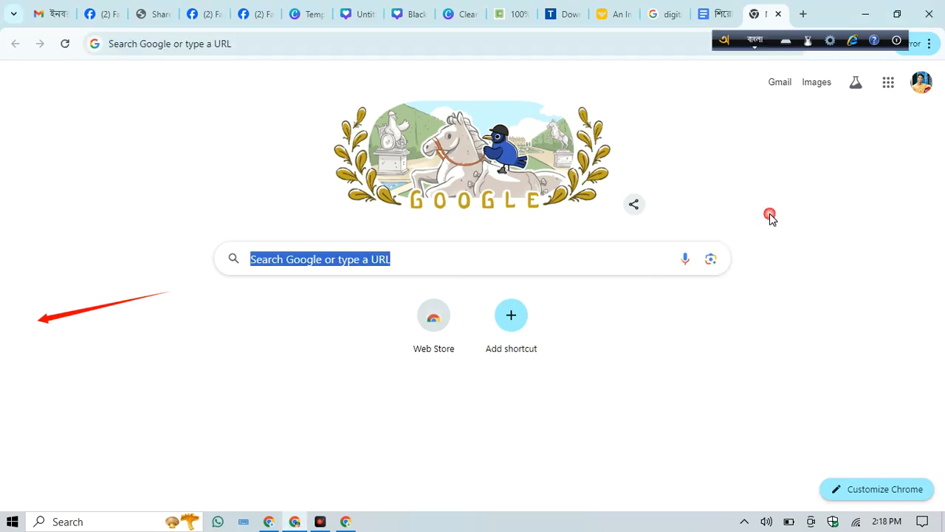
{"action": "left_click", "coordinate": [936, 233]}
{"action": "left_click", "coordinate": [772, 194]}
{"action": "mouse_move", "coordinate": [770, 176]}
{"action": "left_mouse_down"}
{"action": "mouse_move", "coordinate": [732, 253]}
{"action": "mouse_move", "coordinate": [715, 250]}
{"action": "left_mouse_up"}
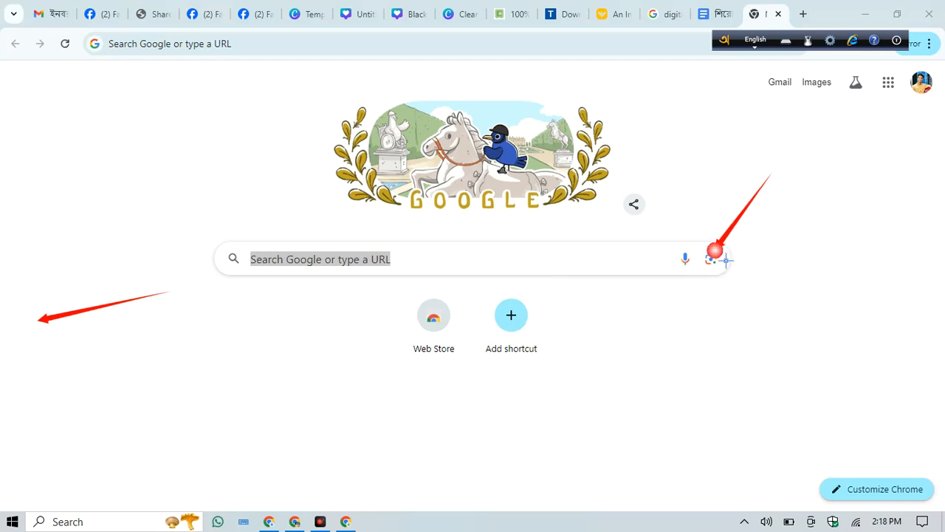
{"action": "left_click", "coordinate": [935, 441]}
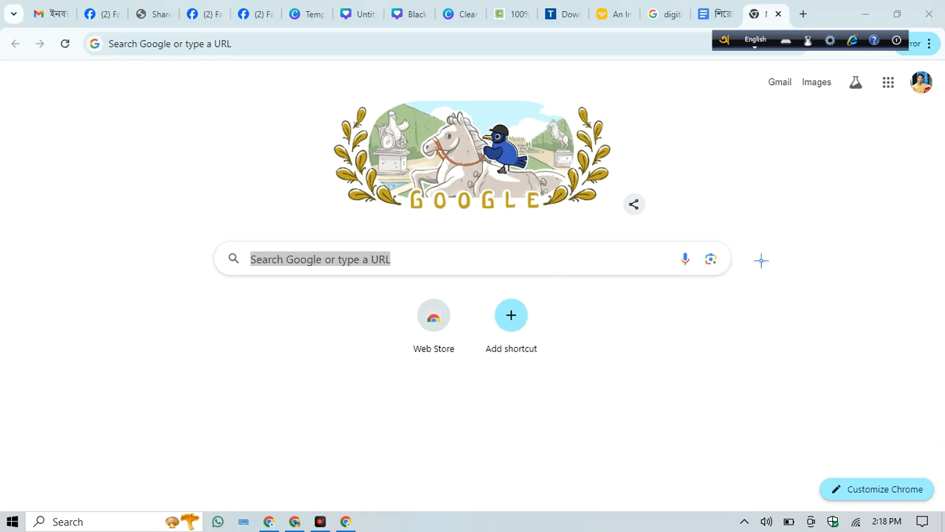
{"action": "left_click", "coordinate": [712, 259]}
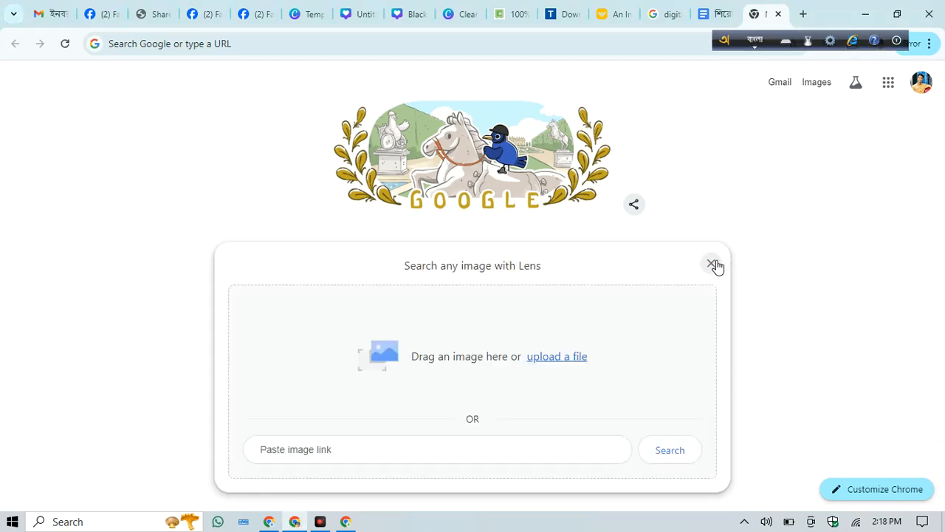
{"action": "left_click", "coordinate": [557, 357]}
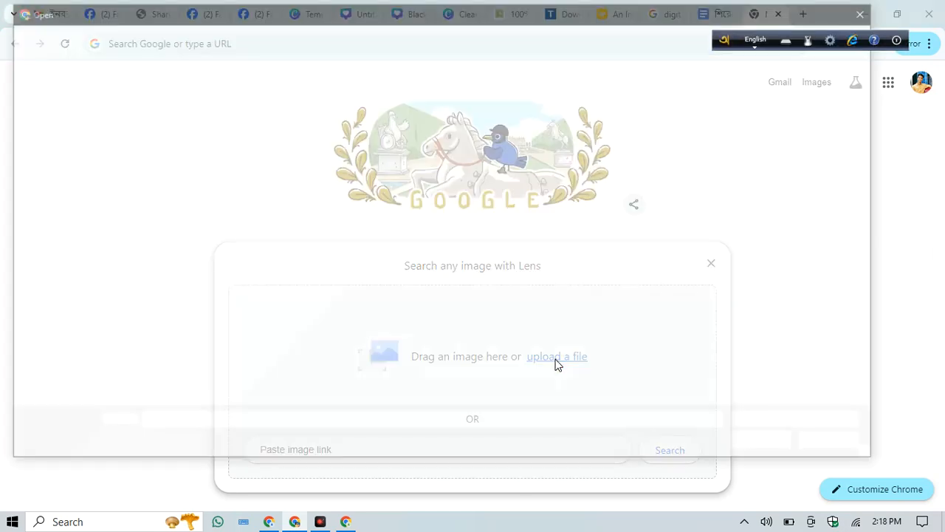
{"action": "left_click", "coordinate": [112, 96]}
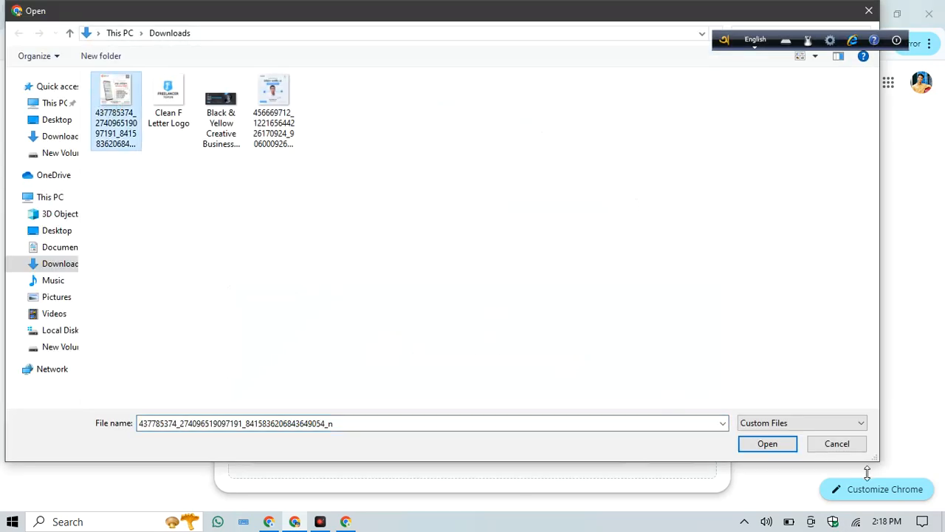
{"action": "left_click", "coordinate": [769, 444]}
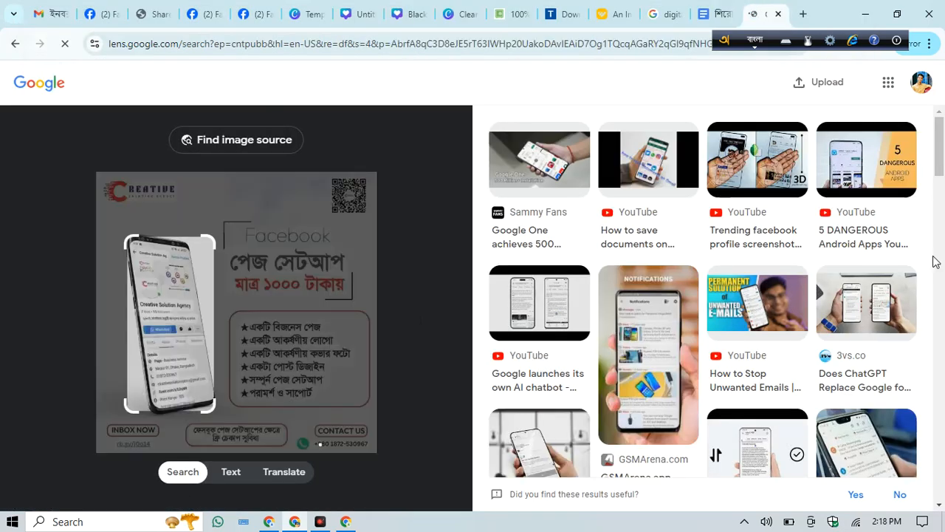
Step: Switch Google Lens to text recognition and copy the heading "Facebook" from the ad image
{"action": "key", "text": "ctrl+alt+d"}
{"action": "left_click_drag", "start_coordinate": [273, 505], "coordinate": [240, 479]}
{"action": "left_click_drag", "start_coordinate": [290, 480], "coordinate": [290, 479]}
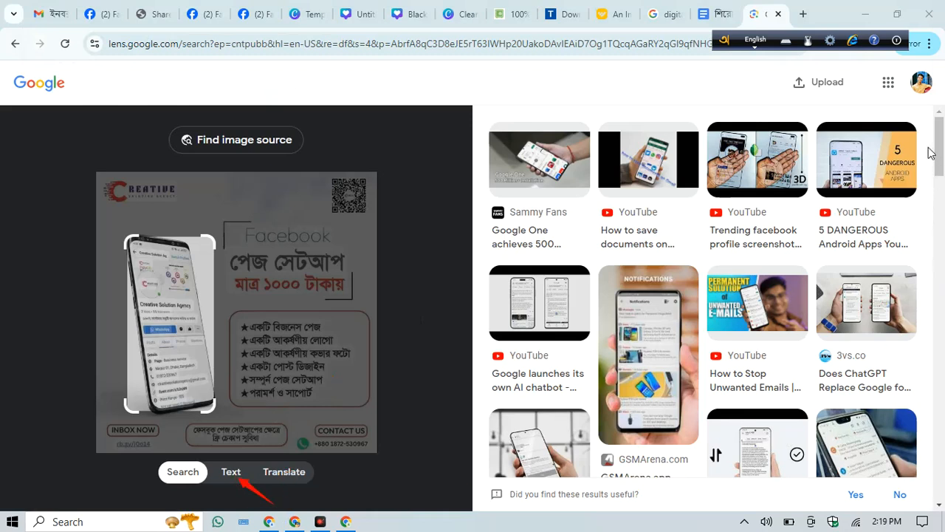
{"action": "left_click", "coordinate": [232, 473]}
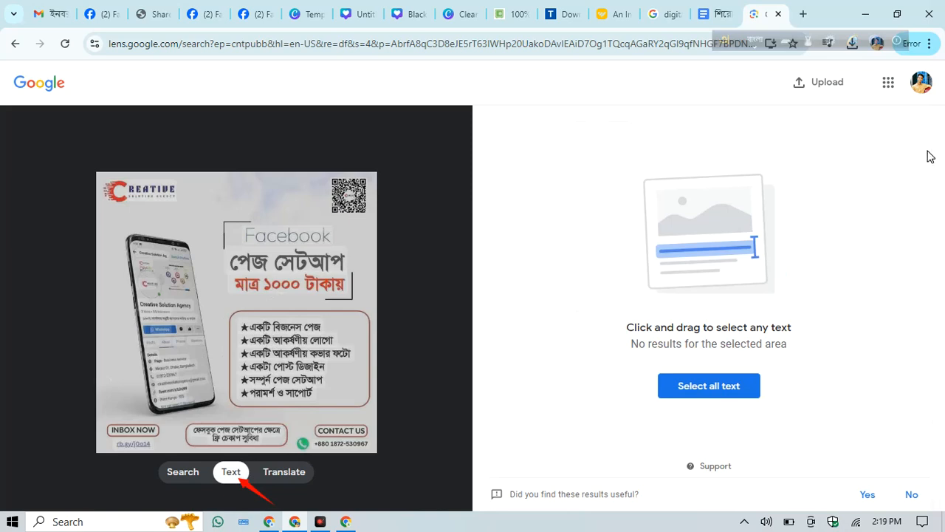
{"action": "left_click_drag", "start_coordinate": [250, 237], "coordinate": [336, 238]}
{"action": "left_click", "coordinate": [361, 235]}
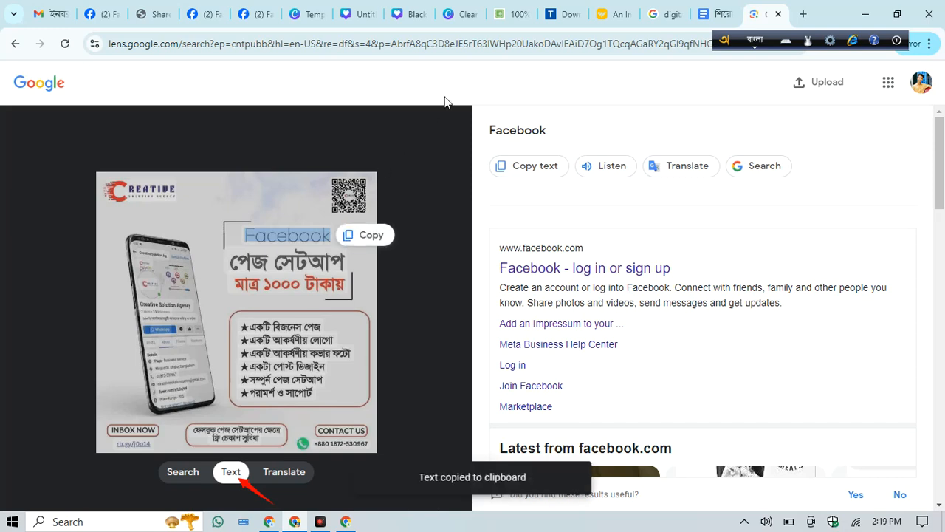
Step: Put the Lens tab beside the Canva design tab and paste "Facebook" near the upper-right corner of page 1
{"action": "left_click_drag", "start_coordinate": [733, 17], "coordinate": [412, 15]}
{"action": "left_click", "coordinate": [369, 12]}
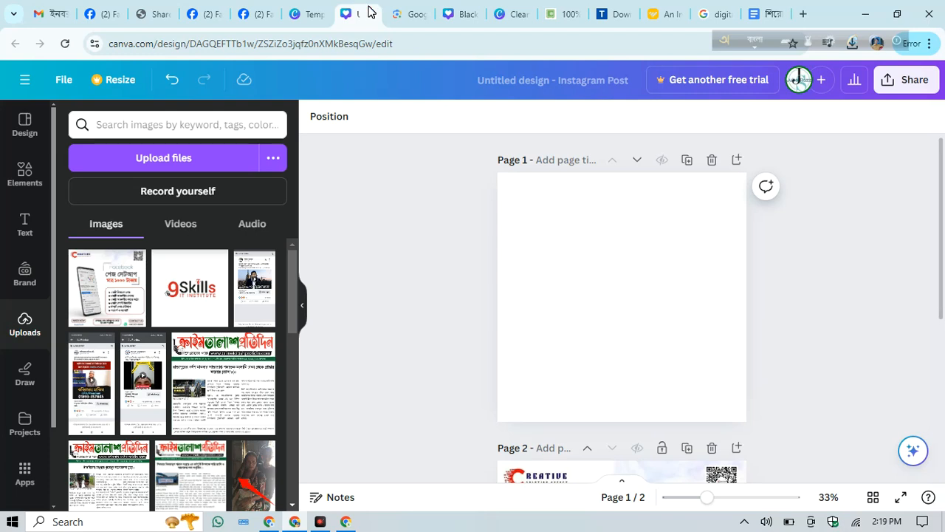
{"action": "left_click", "coordinate": [558, 322]}
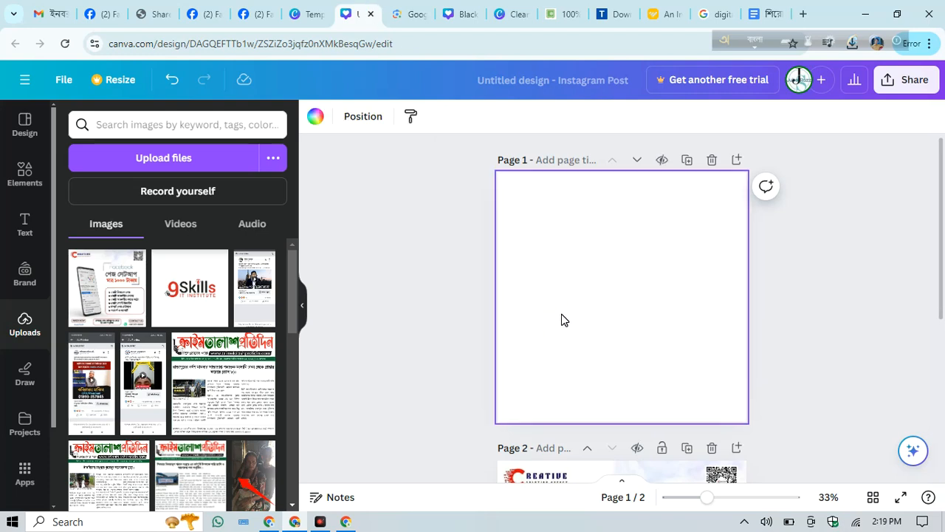
{"action": "key", "text": "ctrl+v"}
{"action": "left_click_drag", "start_coordinate": [595, 289], "coordinate": [545, 272]}
{"action": "left_click_drag", "start_coordinate": [613, 344], "coordinate": [685, 262]}
{"action": "left_click", "coordinate": [602, 264]}
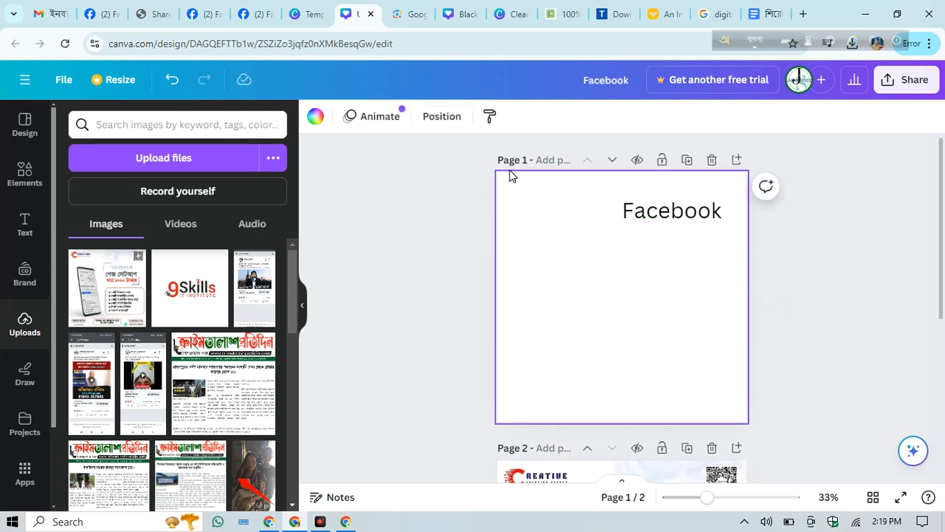
Step: Copy "পেজ সেটআপ" from the ad image in Google Lens and place it on page 1 directly under "Facebook"
{"action": "left_click", "coordinate": [397, 16]}
{"action": "left_click_drag", "start_coordinate": [235, 266], "coordinate": [344, 268]}
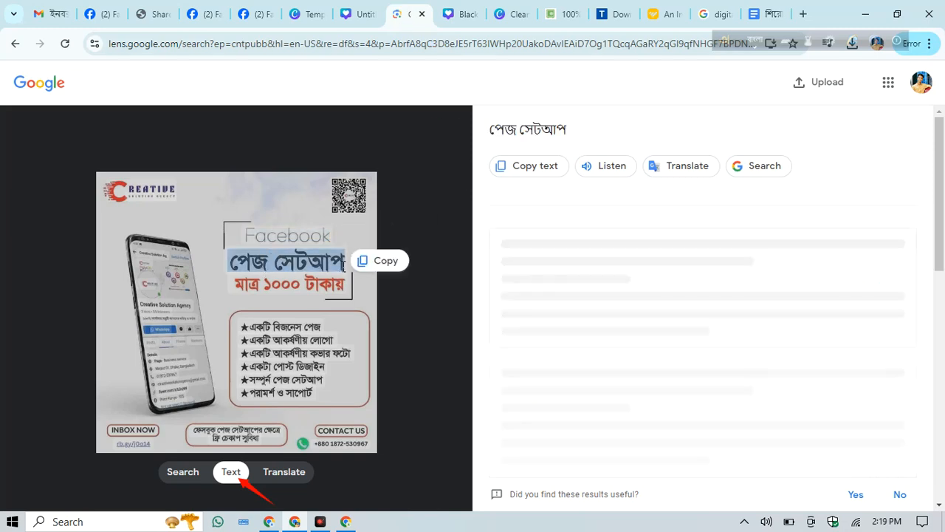
{"action": "left_click", "coordinate": [351, 13]}
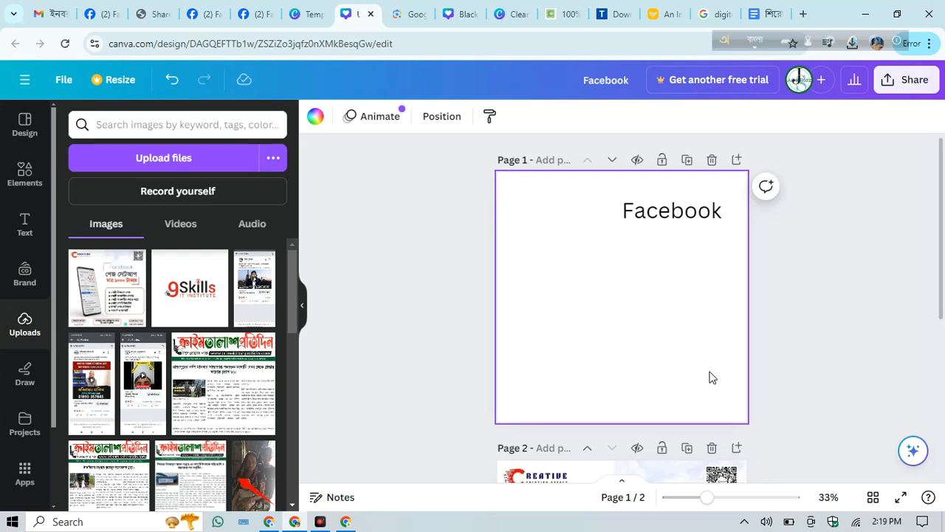
{"action": "key", "text": "ctrl+v"}
{"action": "left_click", "coordinate": [698, 376]}
{"action": "left_click_drag", "start_coordinate": [640, 309], "coordinate": [680, 244]}
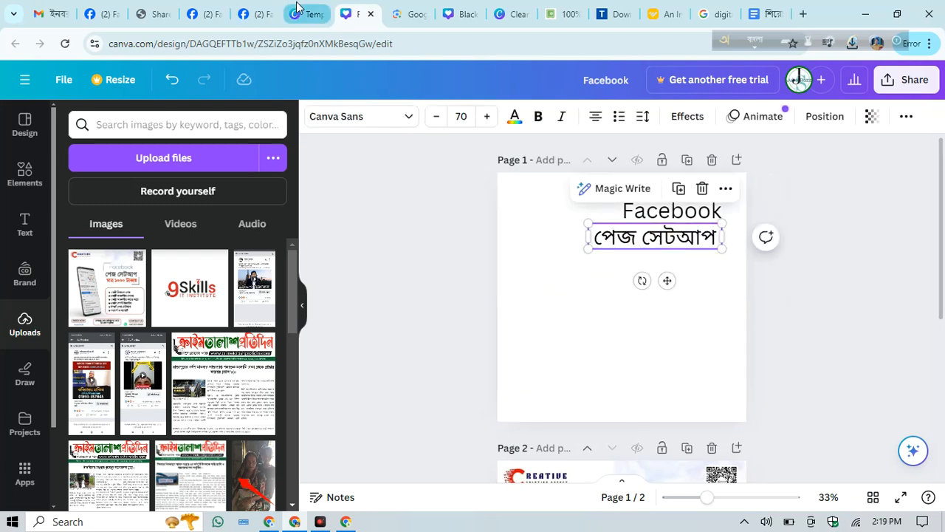
Step: Copy "মাত্র ১০০০ টাকায়" from the ad image in Google Lens and paste it onto page 1 of the Canva design
{"action": "left_click", "coordinate": [304, 13]}
{"action": "left_click", "coordinate": [405, 13]}
{"action": "left_click_drag", "start_coordinate": [240, 294], "coordinate": [345, 290]}
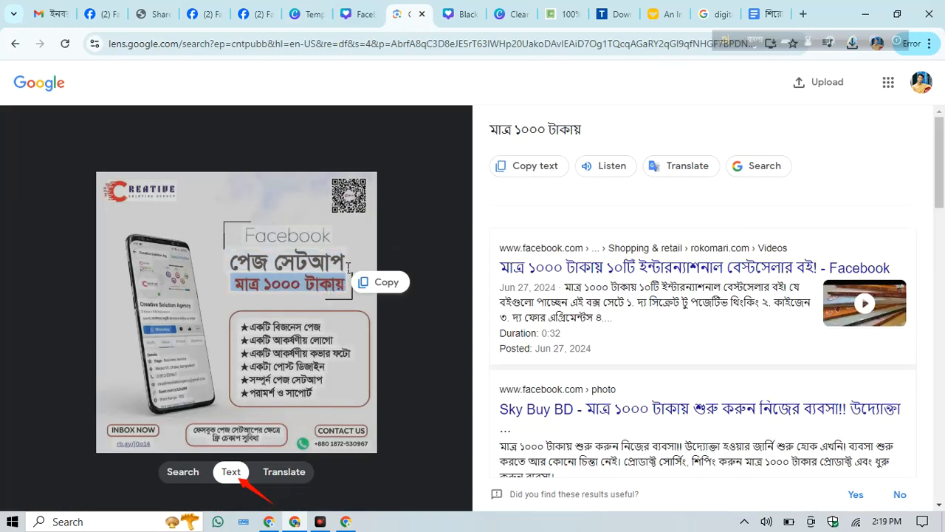
{"action": "left_click", "coordinate": [353, 13]}
{"action": "left_click", "coordinate": [672, 361]}
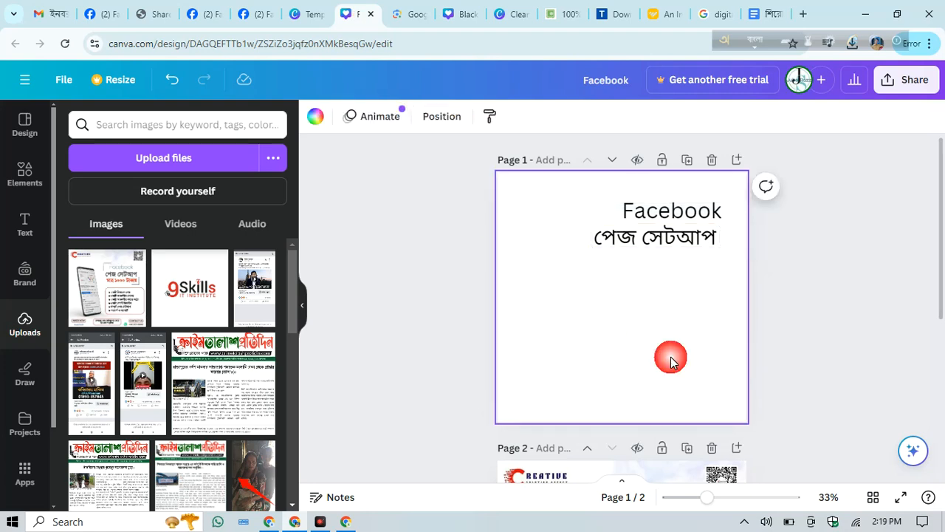
{"action": "key", "text": "ctrl+v"}
{"action": "left_click", "coordinate": [674, 363]}
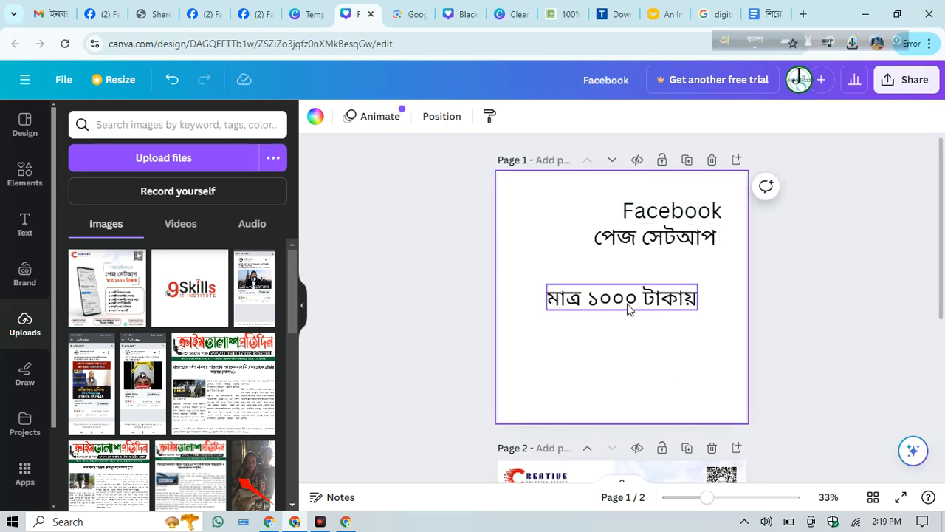
Step: Place the "মাত্র ১০০০ টাকায়" line directly under "পেজ সেটআপ" on page 1, flush with the heading's right edge
{"action": "left_click_drag", "start_coordinate": [643, 299], "coordinate": [692, 279]}
{"action": "left_click", "coordinate": [682, 335]}
{"action": "left_click", "coordinate": [696, 323]}
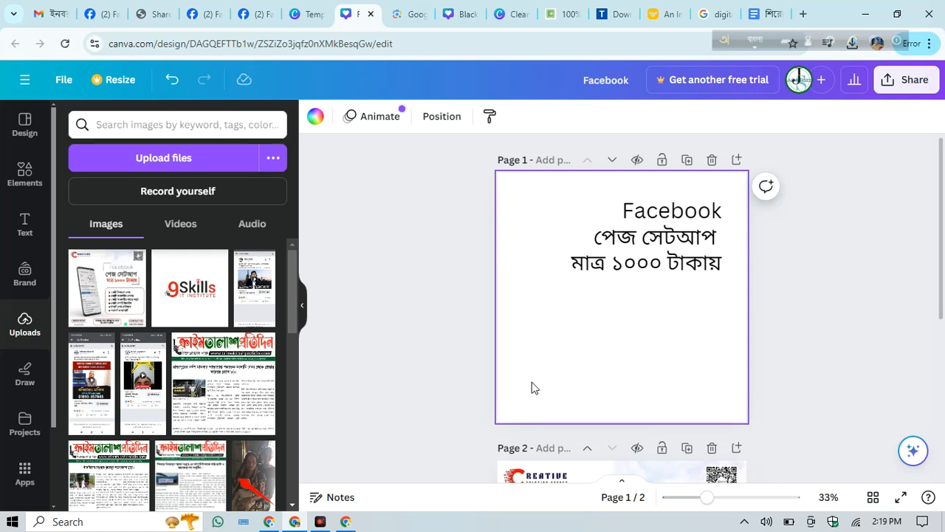
Step: Right-align the text and boxes of all three lines on page 1 and space them evenly vertically
{"action": "left_click_drag", "start_coordinate": [658, 304], "coordinate": [664, 214]}
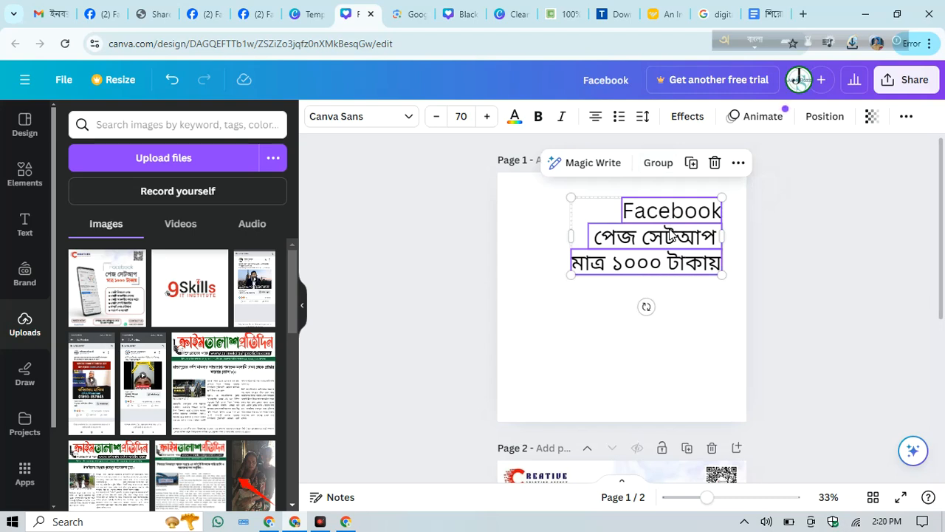
{"action": "left_click", "coordinate": [599, 123]}
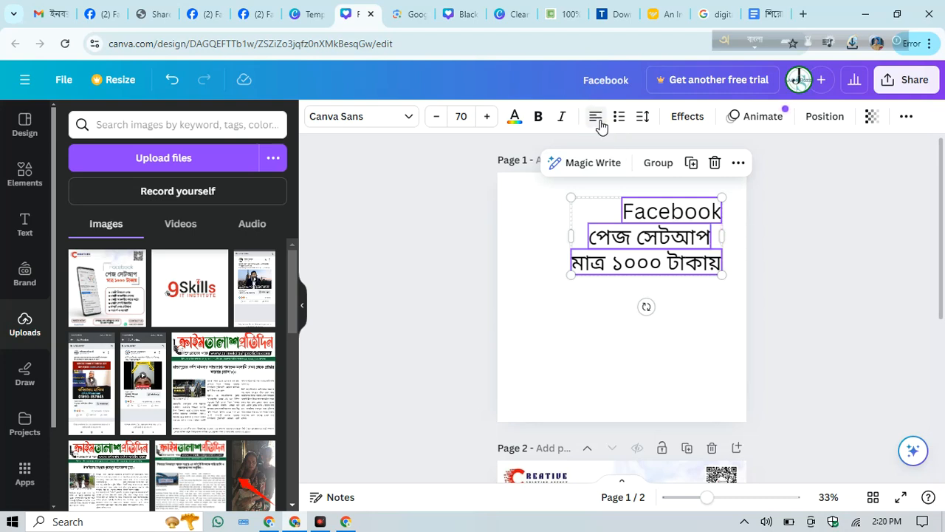
{"action": "left_click", "coordinate": [599, 123]}
{"action": "left_click", "coordinate": [827, 119]}
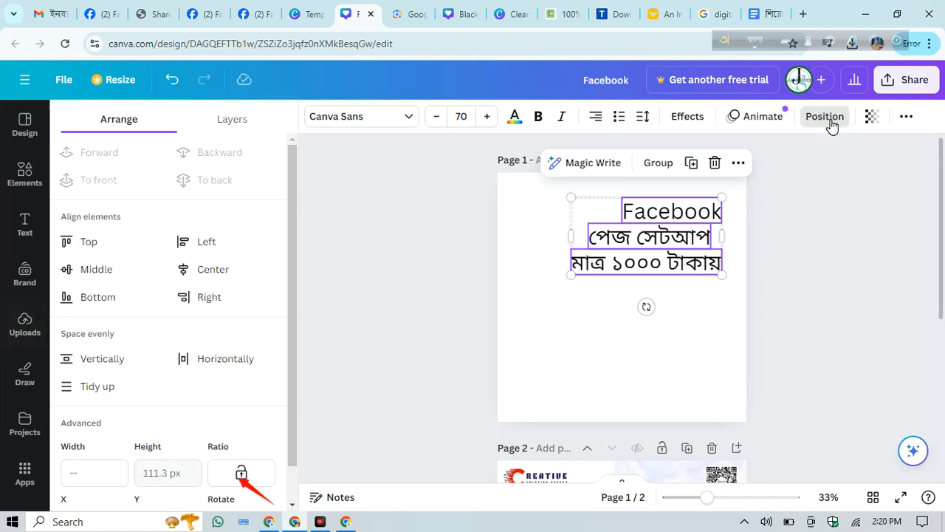
{"action": "left_click", "coordinate": [206, 303]}
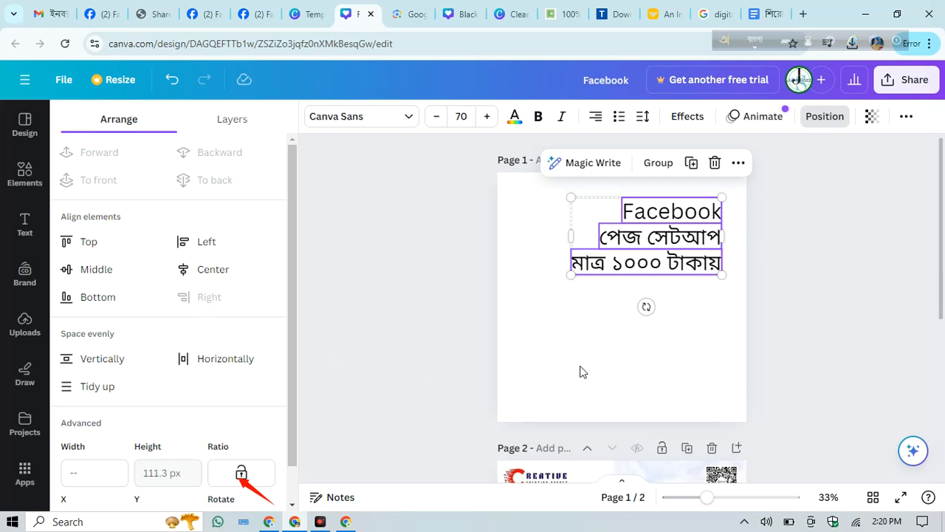
{"action": "scroll", "coordinate": [199, 292], "scroll_direction": "down", "scroll_amount": 1}
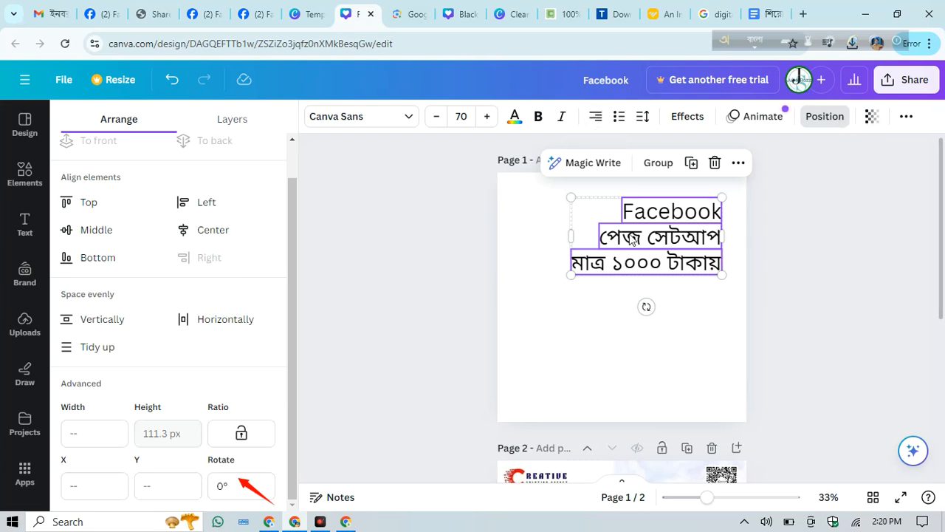
{"action": "left_click", "coordinate": [99, 323]}
{"action": "left_click", "coordinate": [390, 305]}
Step: Find the Bengali fonts and set all three text lines on page 1 to Mukti
{"action": "left_click_drag", "start_coordinate": [695, 303], "coordinate": [651, 209]}
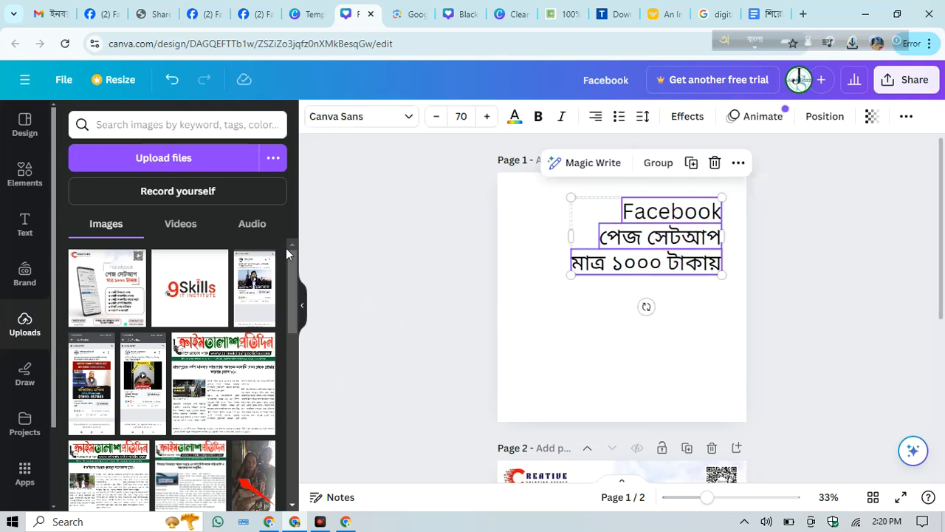
{"action": "left_click", "coordinate": [412, 121]}
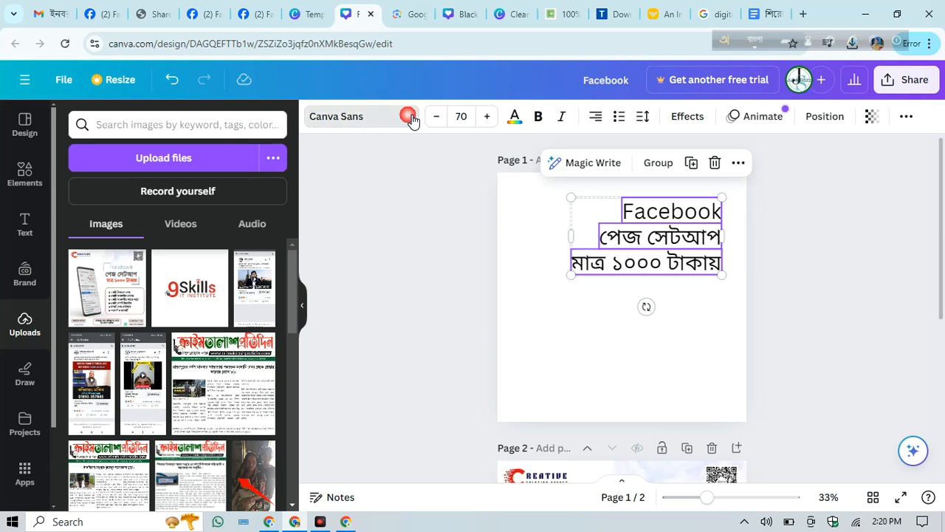
{"action": "scroll", "coordinate": [129, 367], "scroll_direction": "down", "scroll_amount": 2}
{"action": "scroll", "coordinate": [133, 362], "scroll_direction": "up", "scroll_amount": 2}
{"action": "left_click", "coordinate": [169, 157]}
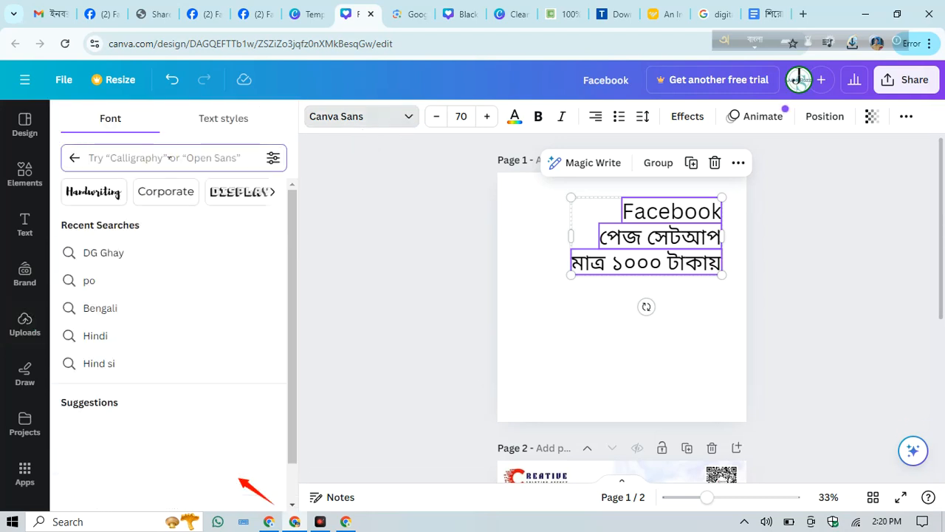
{"action": "left_click", "coordinate": [154, 312]}
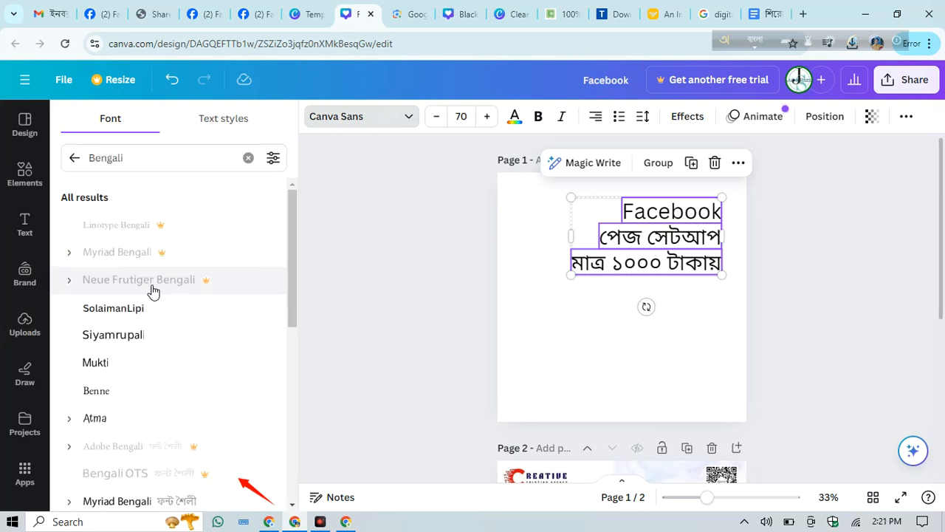
{"action": "scroll", "coordinate": [150, 305], "scroll_direction": "down", "scroll_amount": 1}
{"action": "left_click", "coordinate": [137, 299]}
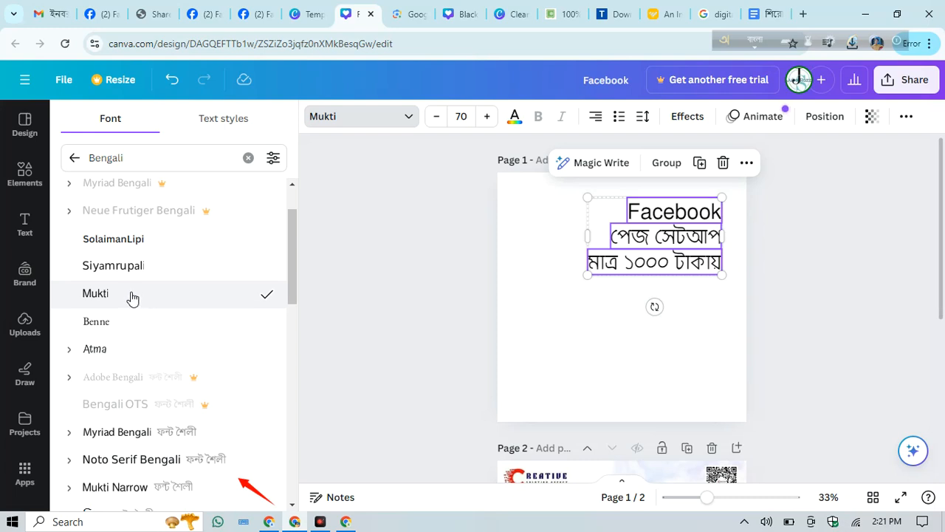
{"action": "left_click", "coordinate": [638, 336]}
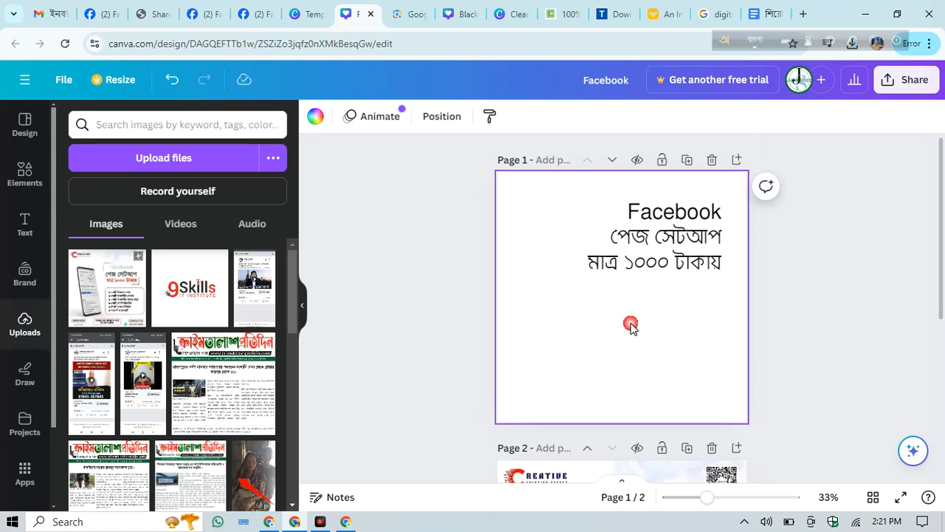
Step: Give the two Bengali lines an Outline effect in black with a thickness of 12
{"action": "left_click", "coordinate": [682, 277]}
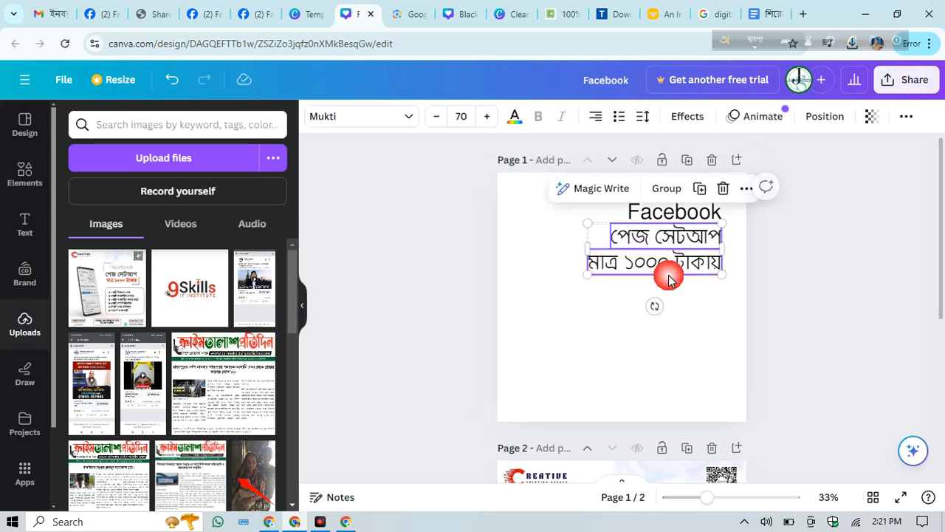
{"action": "left_click", "coordinate": [697, 118]}
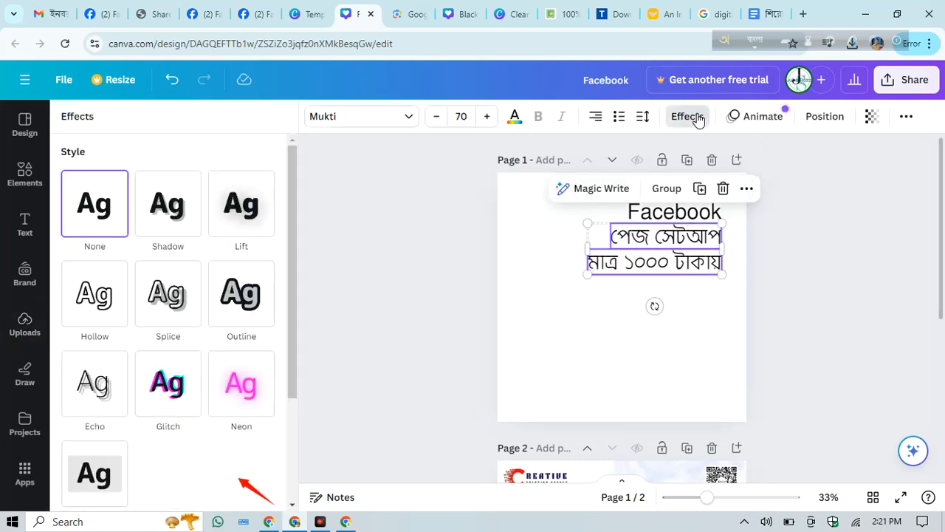
{"action": "left_click", "coordinate": [247, 320]}
{"action": "scroll", "coordinate": [251, 333], "scroll_direction": "down", "scroll_amount": 1}
{"action": "left_click", "coordinate": [264, 345]}
{"action": "left_click", "coordinate": [106, 207]}
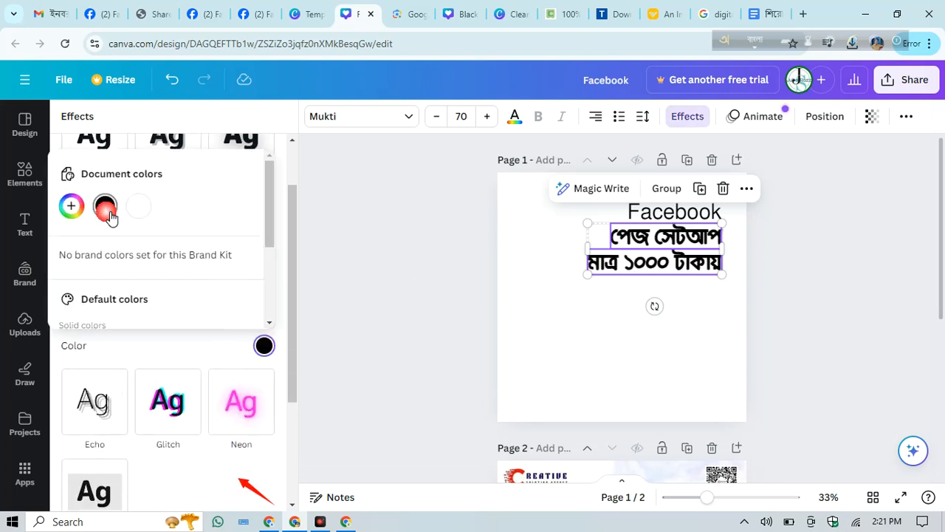
{"action": "left_click", "coordinate": [189, 342]}
{"action": "left_click_drag", "start_coordinate": [108, 315], "coordinate": [80, 317]}
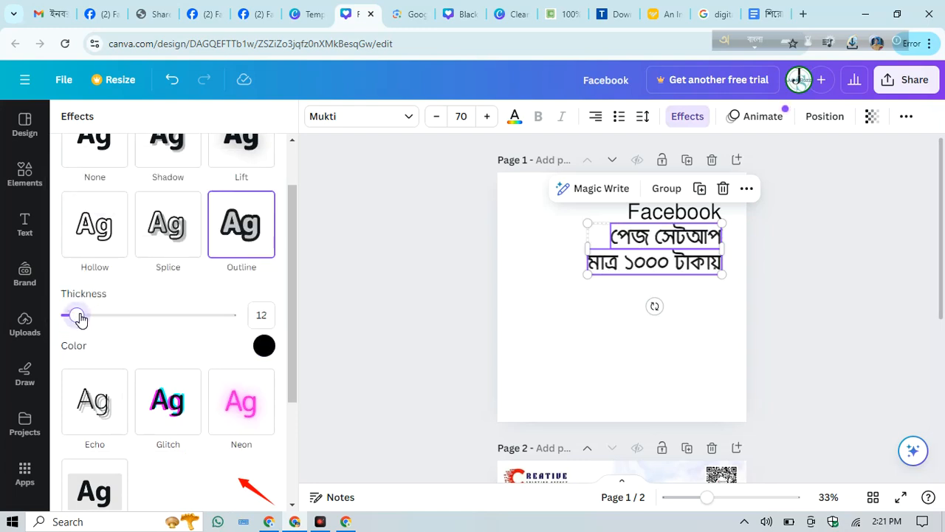
{"action": "left_click", "coordinate": [683, 371]}
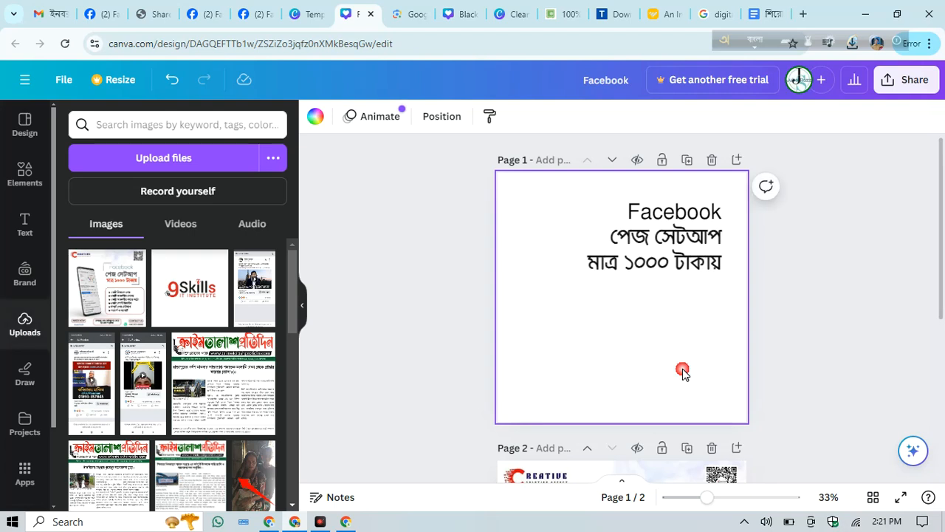
Step: Shrink "মাত্র ১০০০ টাকায়" to font size 58 to match the width of "পেজ সেটআপ" and keep it right-aligned beneath that line
{"action": "left_click", "coordinate": [678, 242]}
{"action": "left_click", "coordinate": [695, 317]}
{"action": "left_click", "coordinate": [627, 268]}
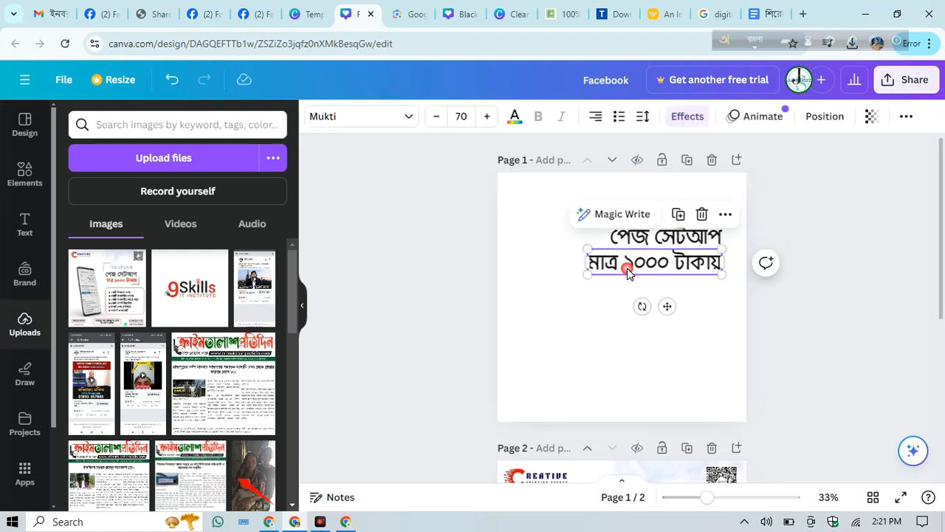
{"action": "left_click_drag", "start_coordinate": [589, 251], "coordinate": [613, 256]}
{"action": "left_click", "coordinate": [707, 333]}
{"action": "left_click", "coordinate": [697, 269]}
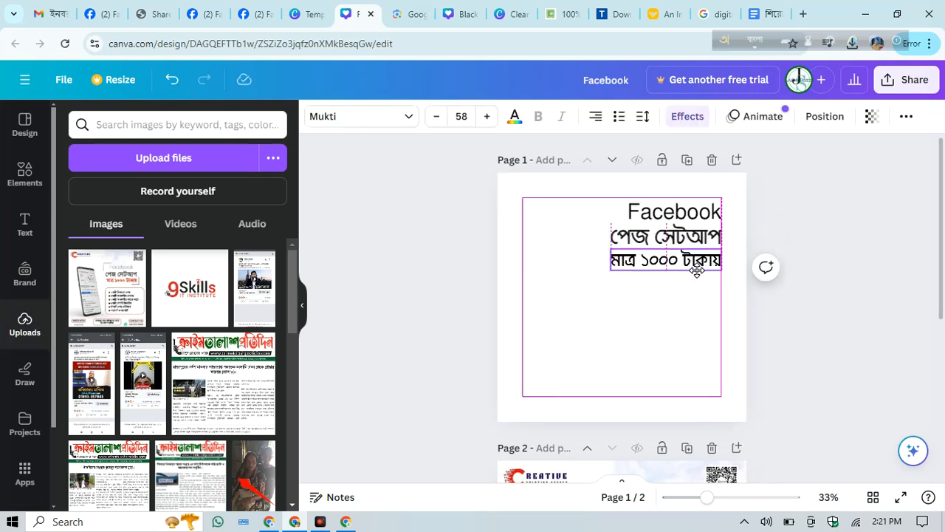
{"action": "left_click", "coordinate": [708, 313]}
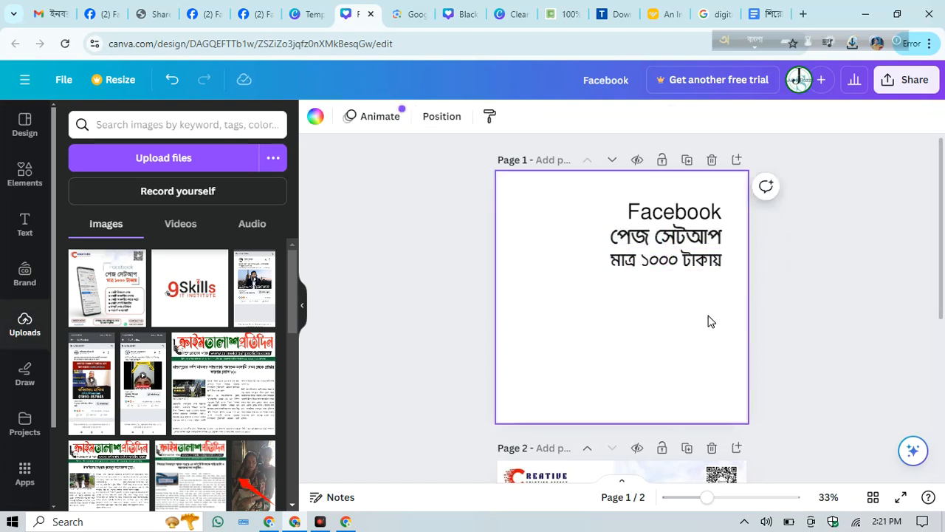
Step: Enlarge the two Bengali lines together, bringing the lower one to font size 71.3, and move the lower line slightly closer to the upper
{"action": "left_click", "coordinate": [704, 213]}
{"action": "left_click_drag", "start_coordinate": [697, 214], "coordinate": [700, 219]}
{"action": "left_click", "coordinate": [714, 322]}
{"action": "left_click_drag", "start_coordinate": [600, 251], "coordinate": [594, 284]}
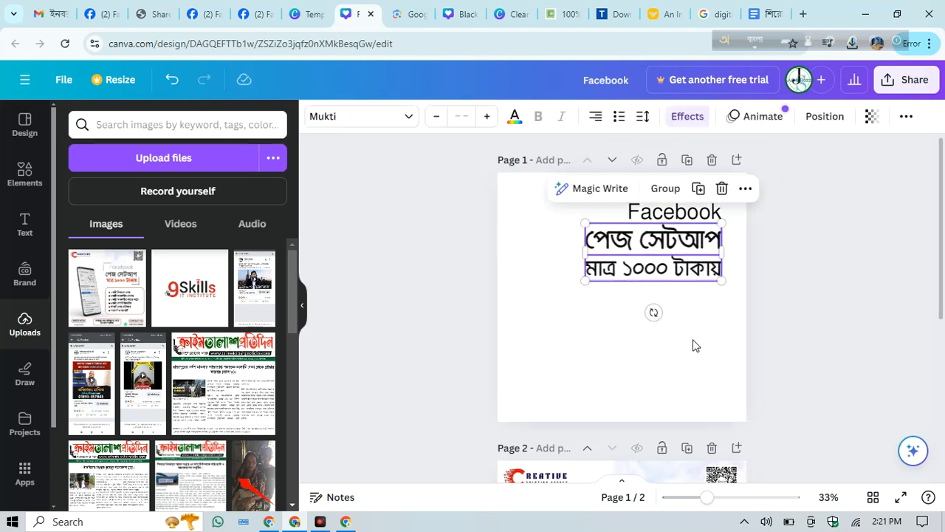
{"action": "left_click", "coordinate": [691, 343]}
{"action": "left_click", "coordinate": [692, 280]}
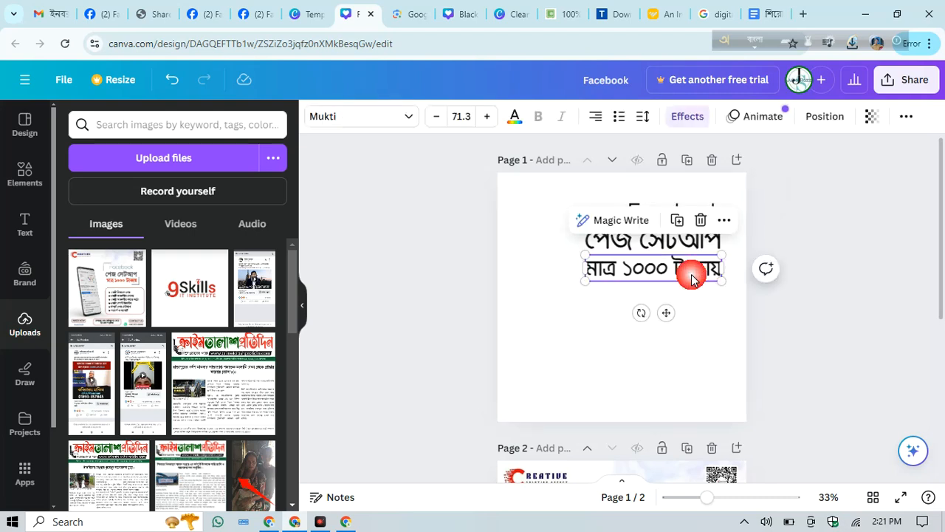
{"action": "left_click", "coordinate": [691, 274]}
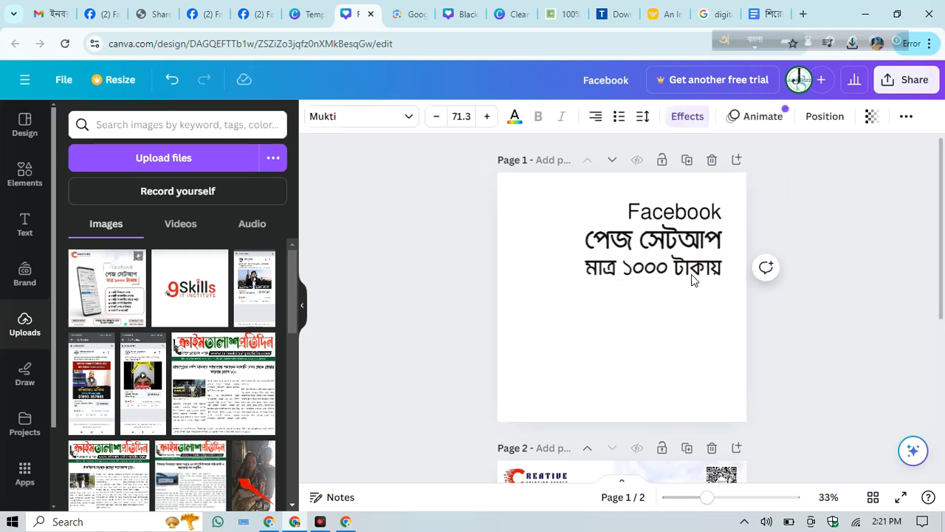
{"action": "key", "text": "Escape"}
{"action": "left_click", "coordinate": [713, 319]}
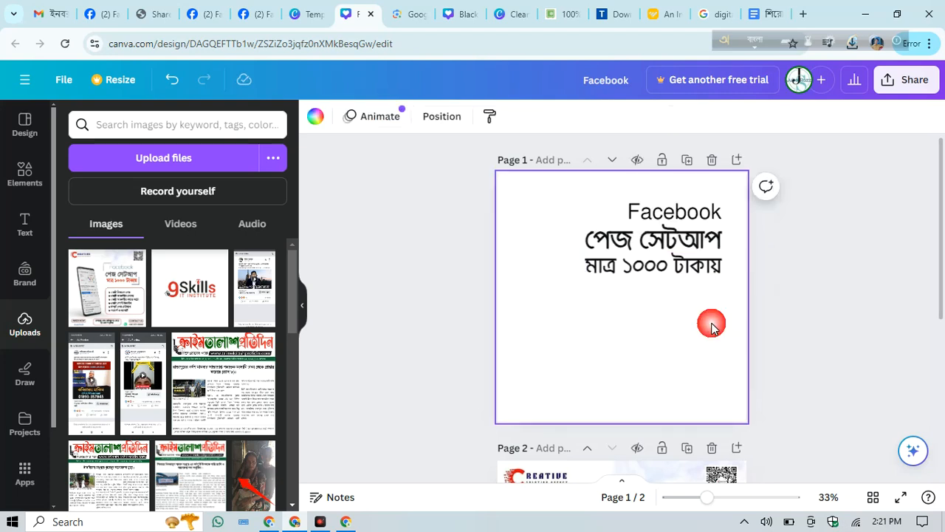
Step: Try the ভ্রিন্দা font on the "Facebook" heading and browse the DG Ghay fonts as an alternative
{"action": "left_click", "coordinate": [663, 220]}
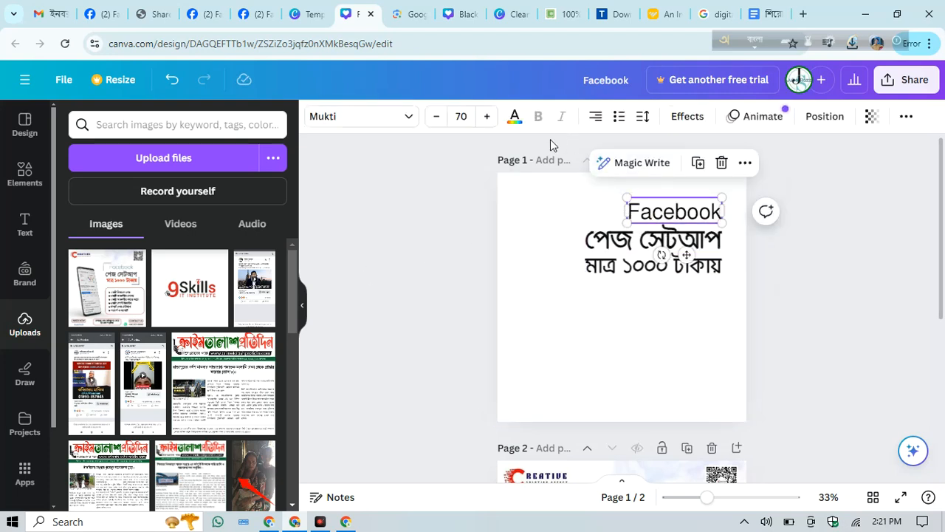
{"action": "left_click", "coordinate": [408, 117]}
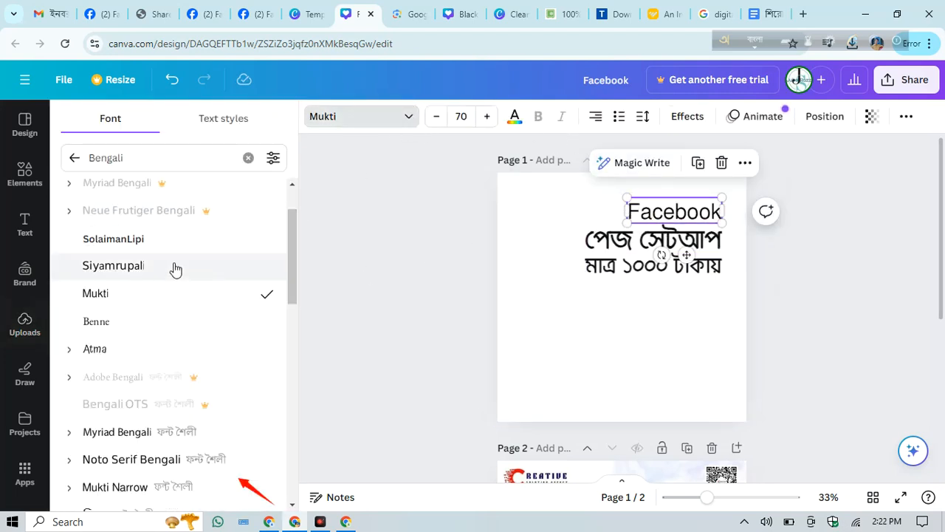
{"action": "scroll", "coordinate": [164, 355], "scroll_direction": "down", "scroll_amount": 3}
{"action": "left_click", "coordinate": [156, 374]}
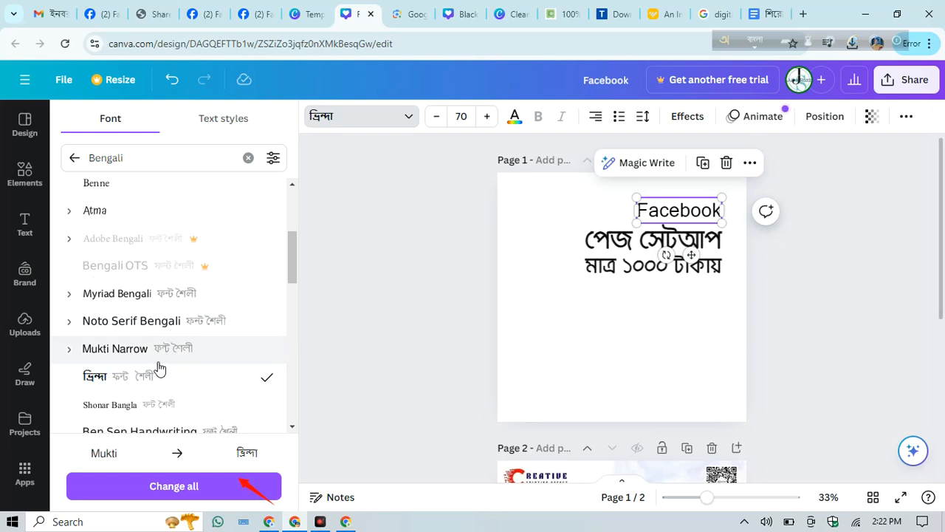
{"action": "scroll", "coordinate": [167, 313], "scroll_direction": "up", "scroll_amount": 1}
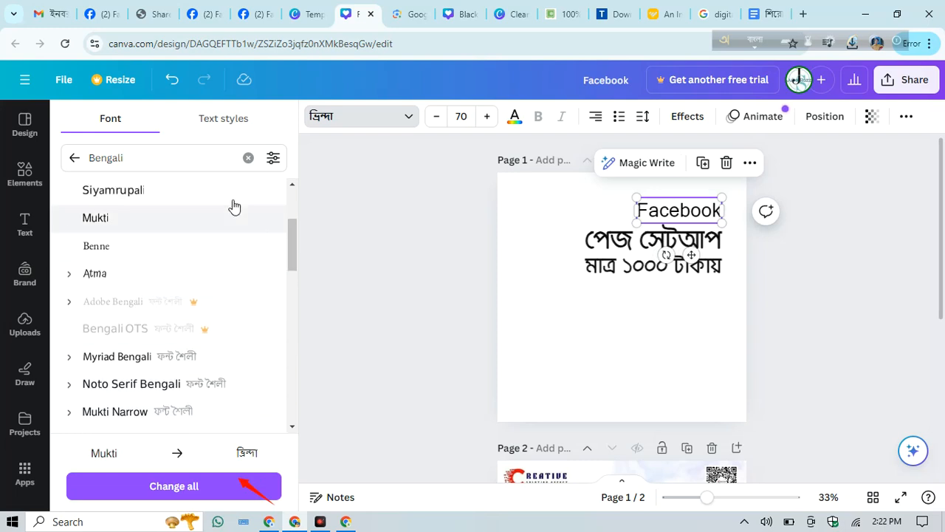
{"action": "left_click", "coordinate": [248, 158]}
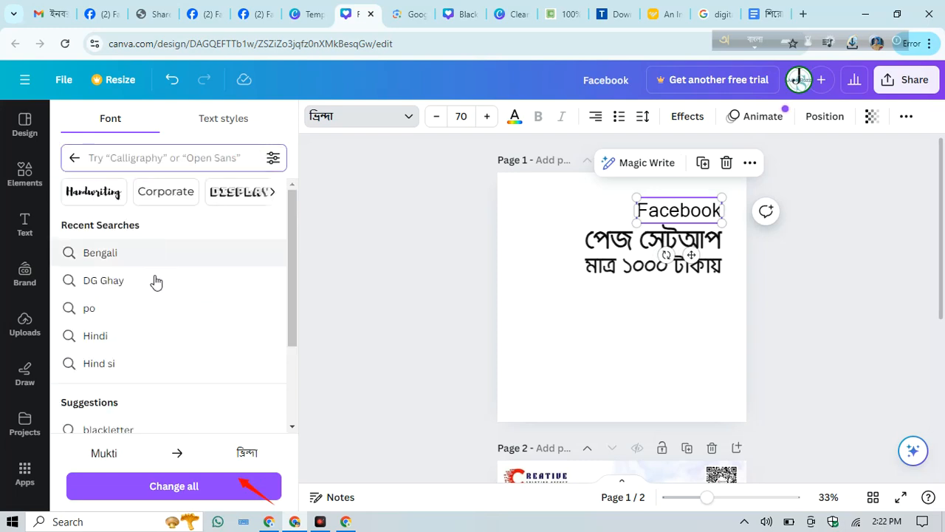
{"action": "left_click", "coordinate": [145, 285]}
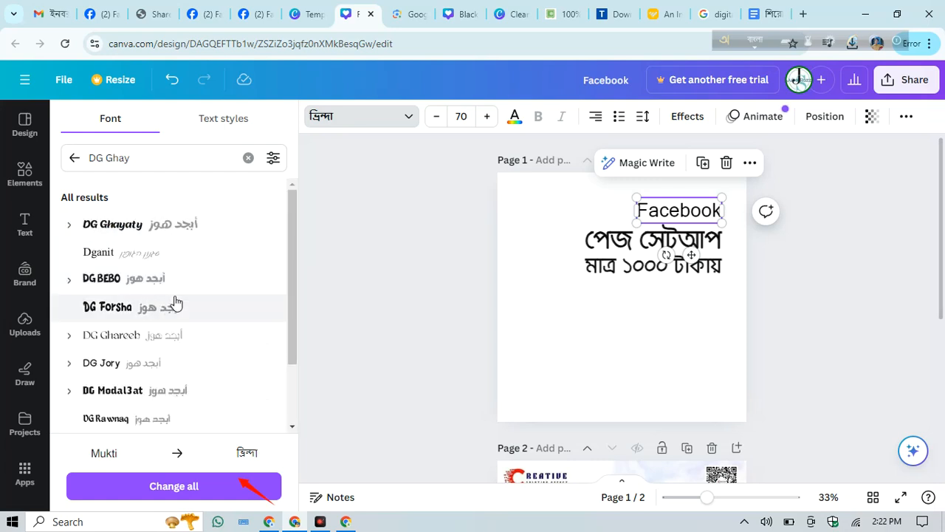
{"action": "scroll", "coordinate": [175, 325], "scroll_direction": "down", "scroll_amount": 2}
{"action": "scroll", "coordinate": [177, 340], "scroll_direction": "up", "scroll_amount": 2}
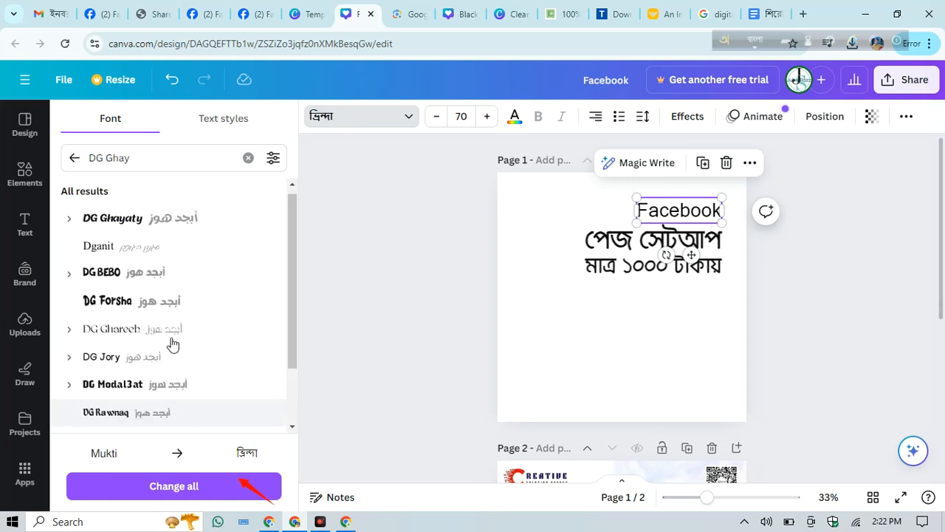
Step: Look up the suggested Berthold fonts and set the "Facebook" heading to Berthold Block
{"action": "left_click", "coordinate": [248, 158]}
{"action": "scroll", "coordinate": [148, 310], "scroll_direction": "down", "scroll_amount": 2}
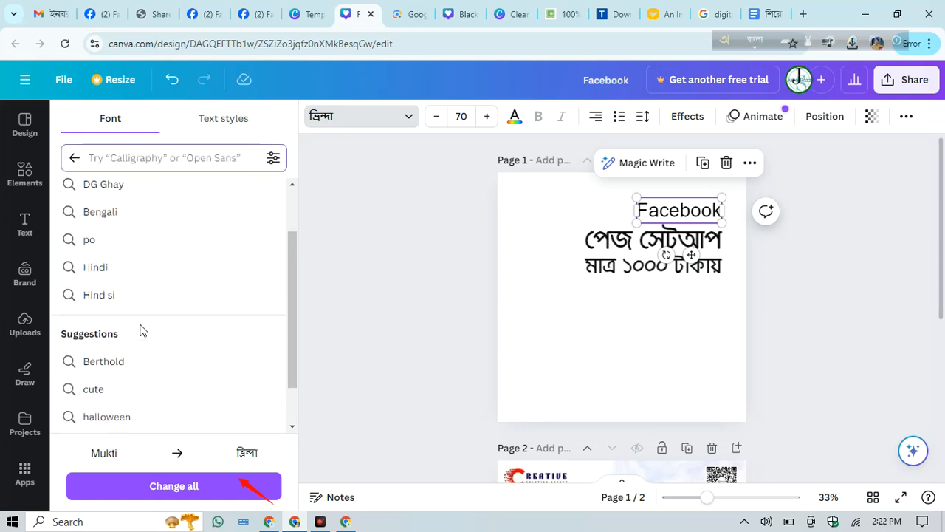
{"action": "left_click", "coordinate": [145, 362]}
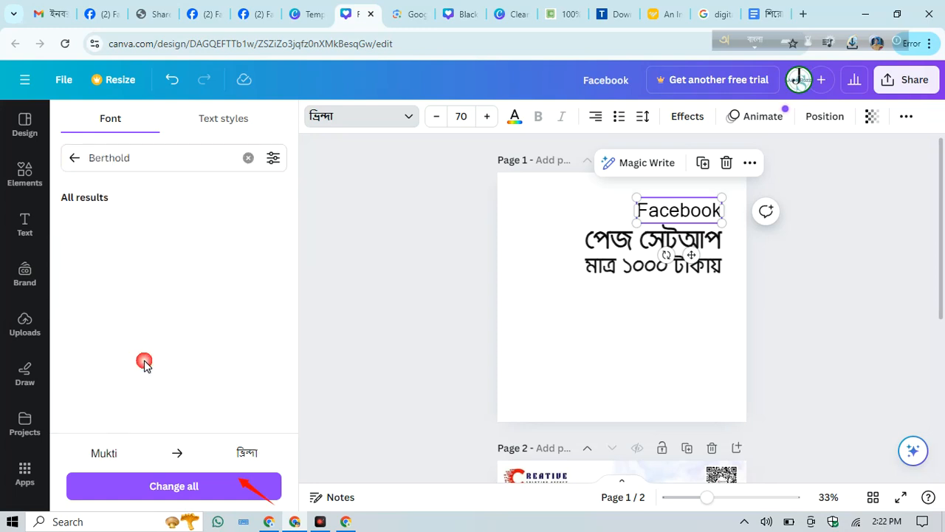
{"action": "left_click", "coordinate": [157, 230]}
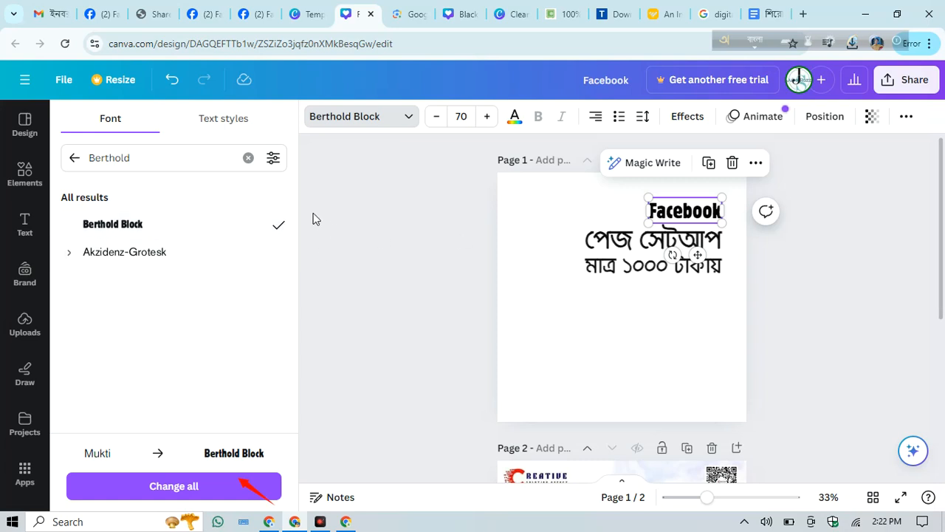
Step: Undo the Berthold Block font change on the "Facebook" heading
{"action": "left_click", "coordinate": [249, 158]}
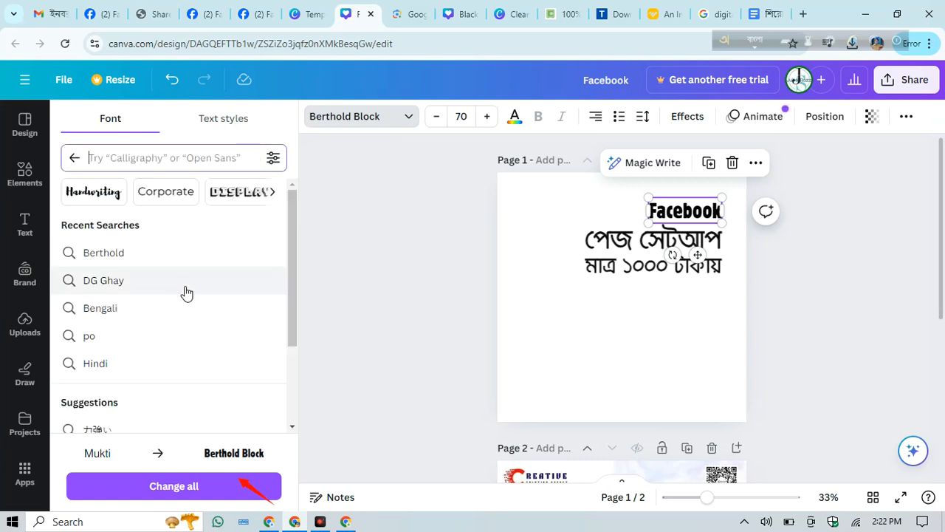
{"action": "left_click", "coordinate": [177, 80]}
{"action": "left_click", "coordinate": [375, 260]}
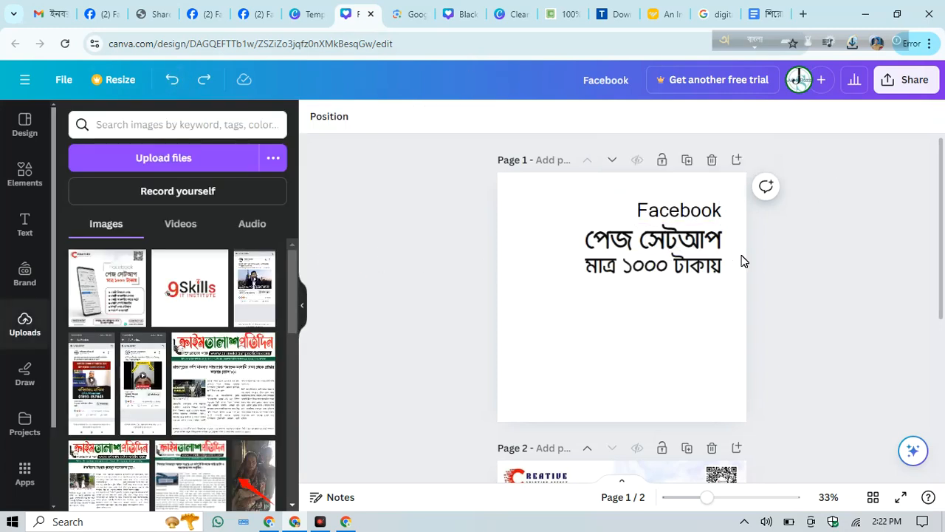
Step: Copy the six-item starred service list from the reference ad in Google Lens and paste it onto page 1 in Canva
{"action": "left_click", "coordinate": [412, 14]}
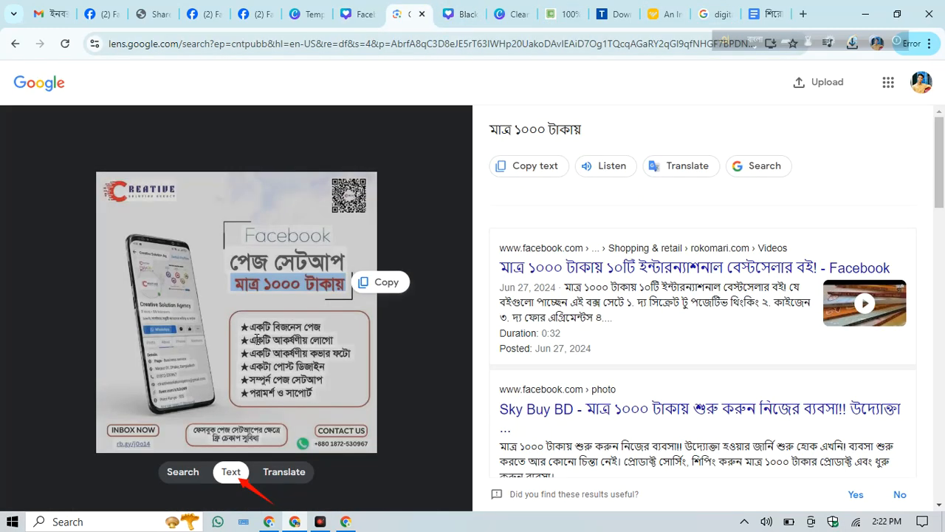
{"action": "left_click_drag", "start_coordinate": [246, 333], "coordinate": [321, 397]}
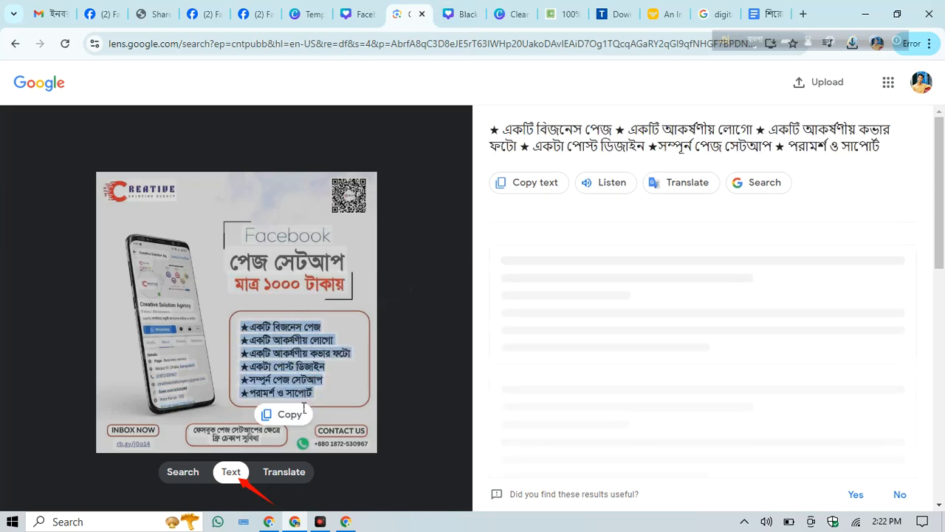
{"action": "left_click", "coordinate": [299, 415]}
{"action": "left_click", "coordinate": [365, 11]}
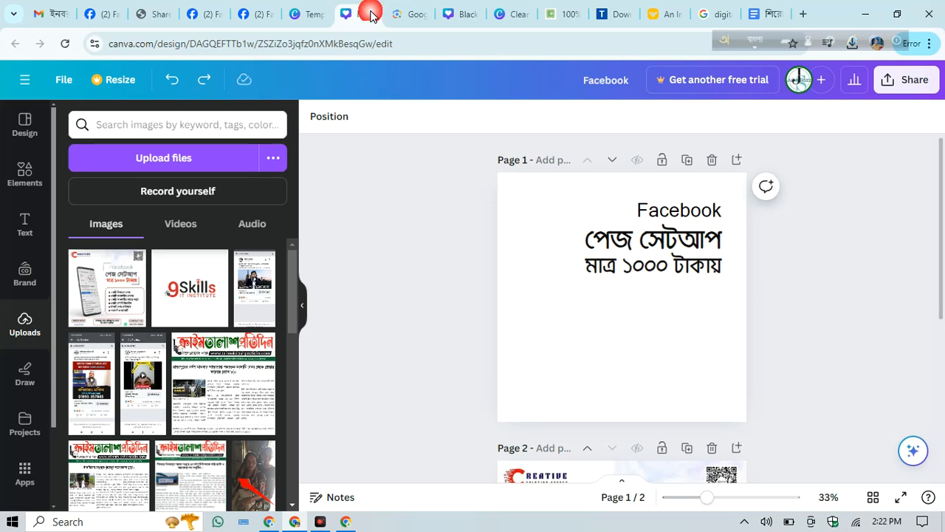
{"action": "left_click", "coordinate": [583, 340]}
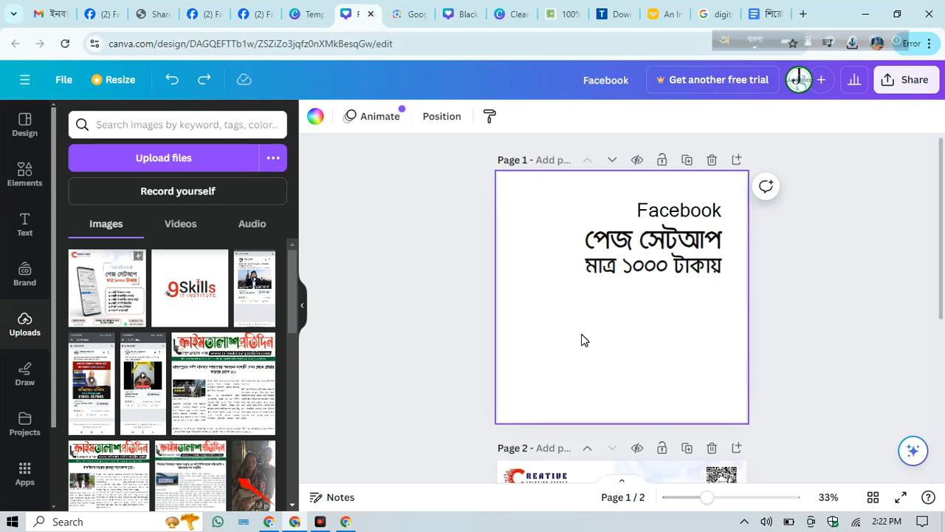
{"action": "key", "text": "ctrl+v"}
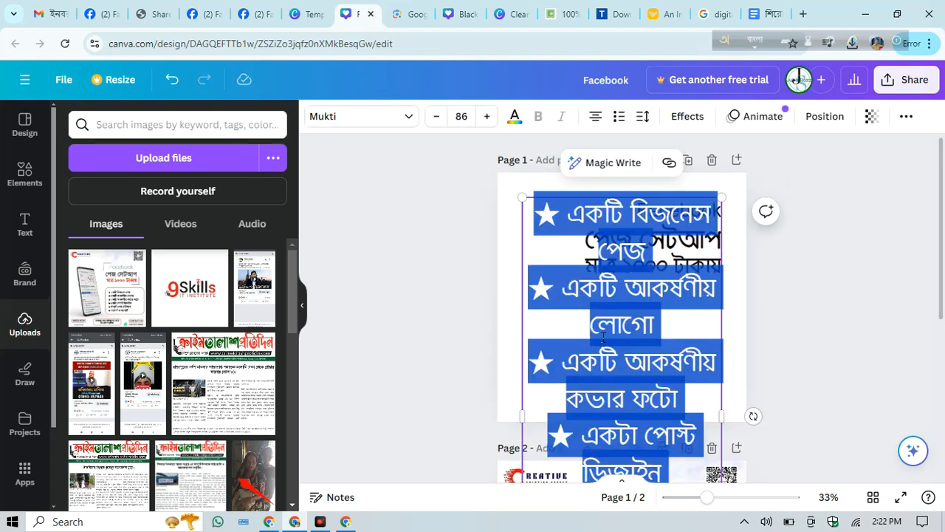
Step: Shrink the starred list to font size 27.1 and widen its text box so each item fits on one line
{"action": "scroll", "coordinate": [732, 336], "scroll_direction": "down", "scroll_amount": 4}
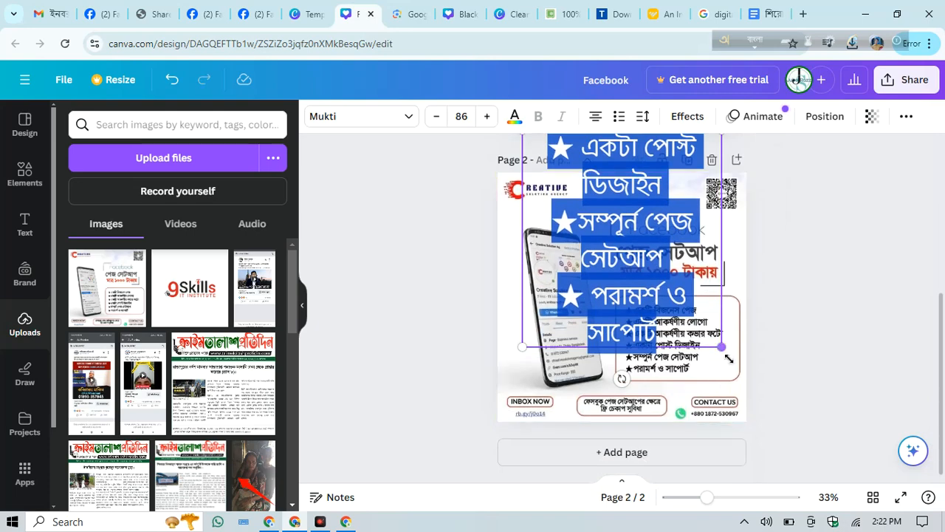
{"action": "left_click_drag", "start_coordinate": [709, 322], "coordinate": [679, 303]}
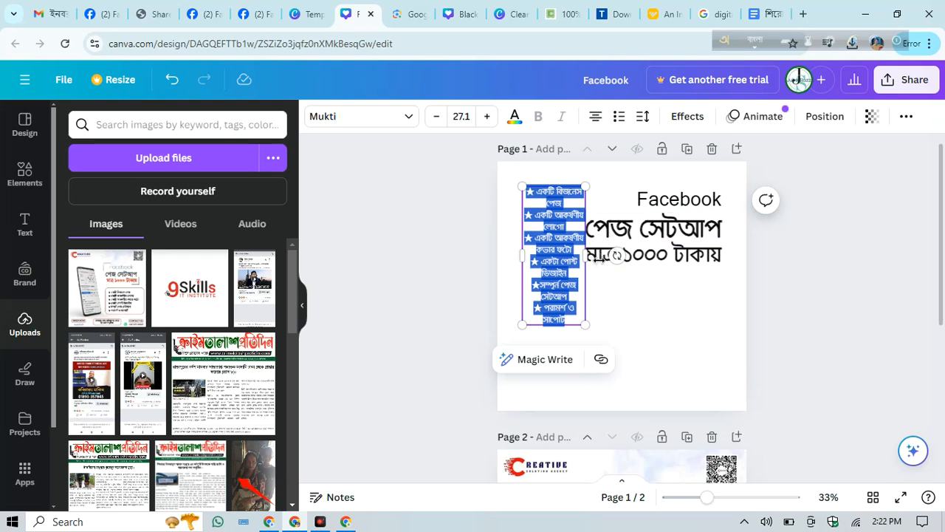
{"action": "left_click_drag", "start_coordinate": [592, 257], "coordinate": [635, 260]}
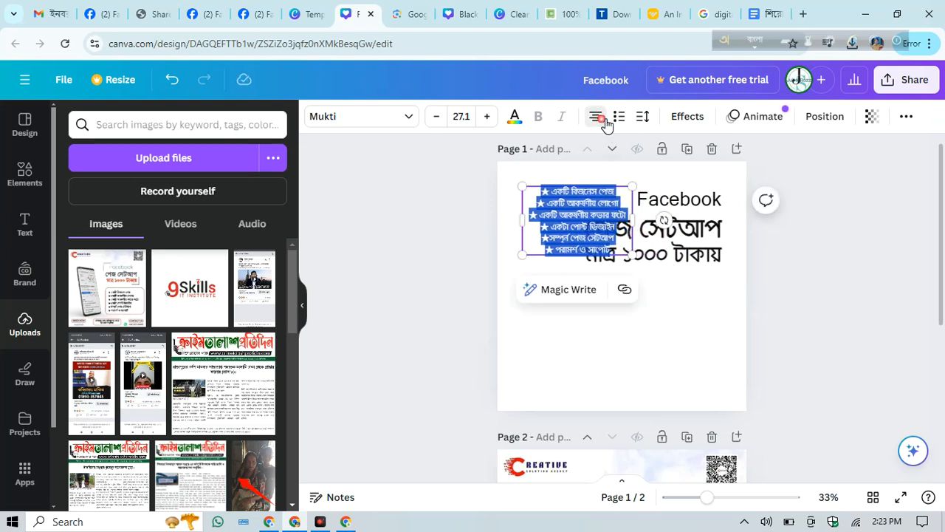
Step: Place the starred list beneath "মাত্র ১০০০ টাকায়", flush with the headings' right edge, and justify its text
{"action": "left_click", "coordinate": [605, 120]}
{"action": "left_click", "coordinate": [604, 123]}
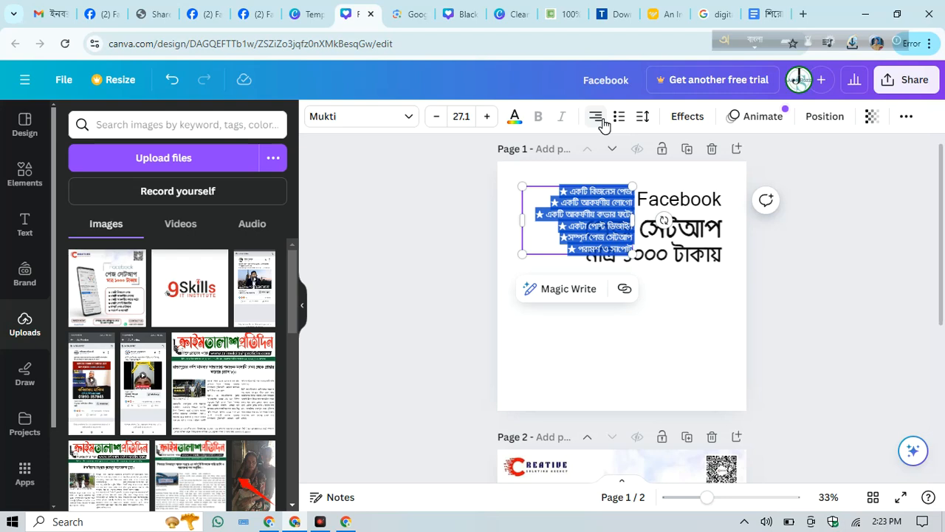
{"action": "left_click", "coordinate": [824, 118]}
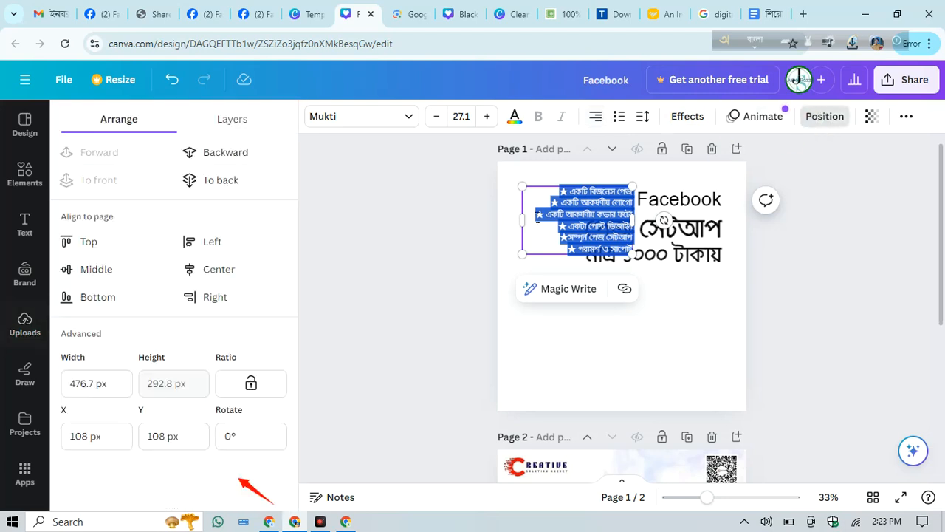
{"action": "left_click", "coordinate": [211, 296]}
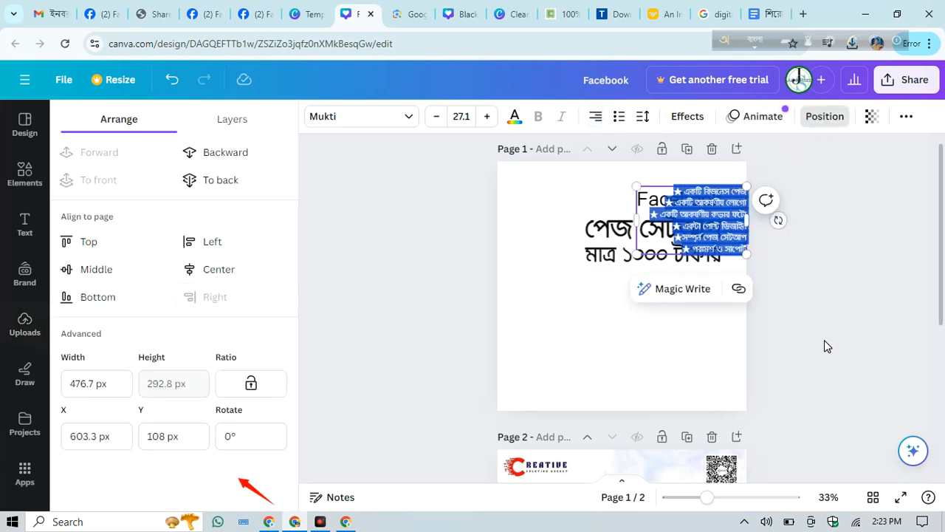
{"action": "left_click", "coordinate": [827, 346]}
{"action": "left_click_drag", "start_coordinate": [738, 249], "coordinate": [713, 337]}
{"action": "left_click", "coordinate": [596, 116]}
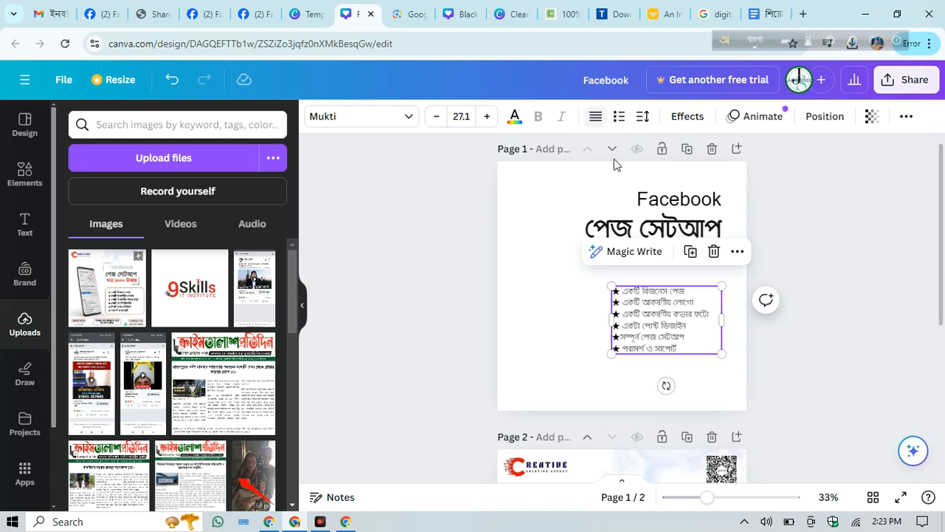
Step: Enlarge the starred list to font size 31.2 and keep it flush with the headings' right edge
{"action": "left_click", "coordinate": [581, 333]}
{"action": "left_click", "coordinate": [689, 344]}
{"action": "left_click_drag", "start_coordinate": [731, 325], "coordinate": [680, 310]}
{"action": "left_click_drag", "start_coordinate": [622, 369], "coordinate": [617, 372]}
{"action": "left_click_drag", "start_coordinate": [648, 333], "coordinate": [669, 344]}
{"action": "left_click", "coordinate": [730, 329]}
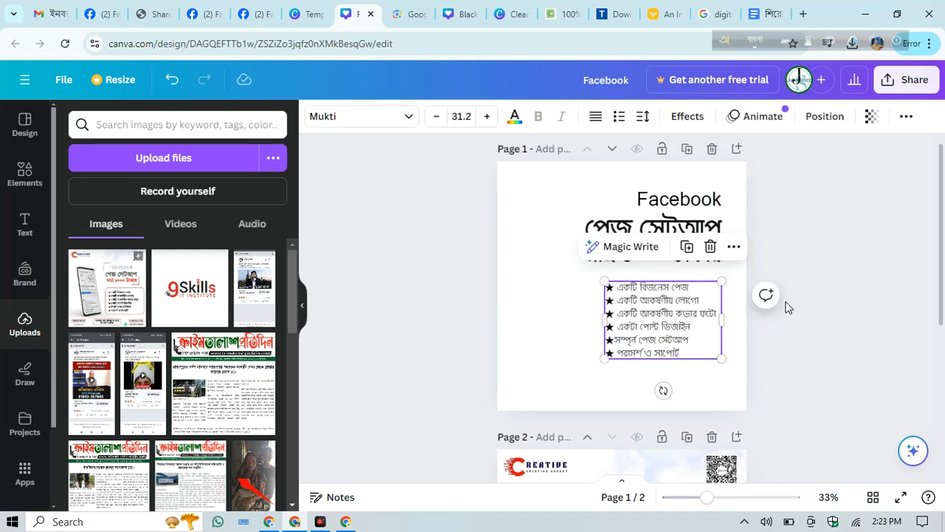
{"action": "left_click", "coordinate": [778, 307]}
Step: Copy "ফেসবুক পেজ সেটআপের ক্ষেত্রে ফ্রি চেকাপ সুবিধা" from the reference ad in Google Lens and paste it onto page 1 in Canva
{"action": "left_click", "coordinate": [406, 13]}
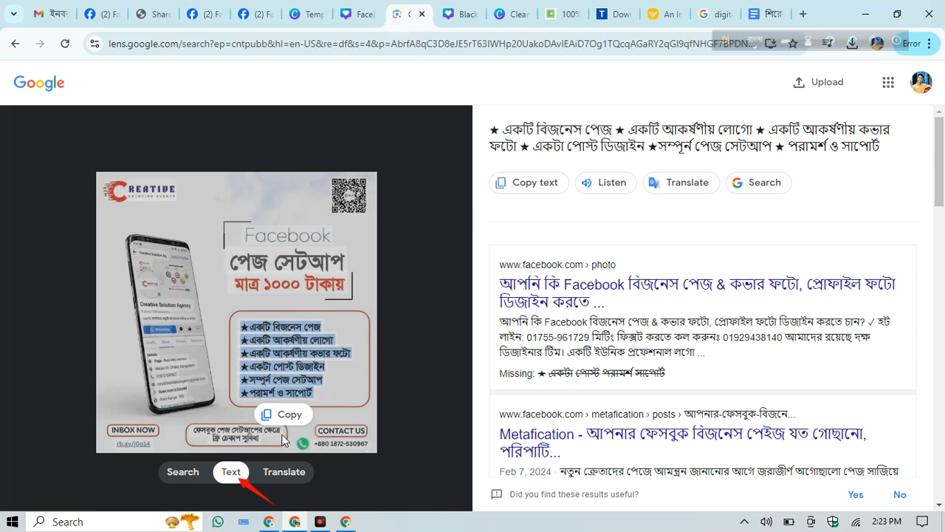
{"action": "left_click_drag", "start_coordinate": [203, 437], "coordinate": [266, 446]}
{"action": "left_click", "coordinate": [293, 404]}
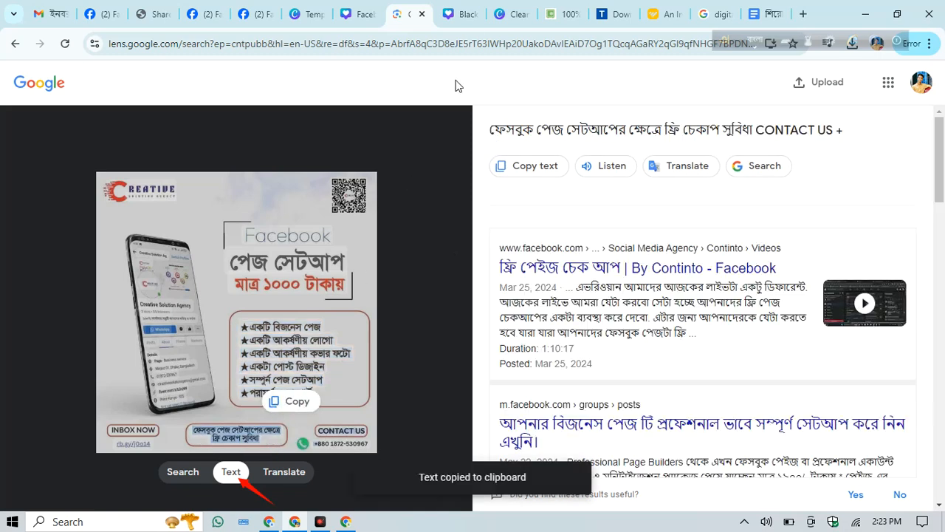
{"action": "left_click", "coordinate": [458, 13]}
{"action": "left_click", "coordinate": [359, 13]}
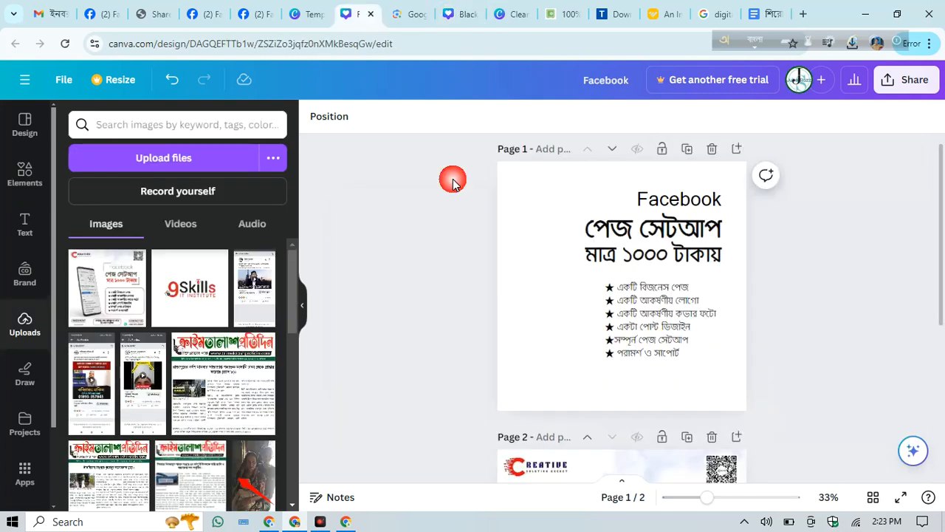
{"action": "left_click", "coordinate": [563, 403]}
{"action": "key", "text": "ctrl+v"}
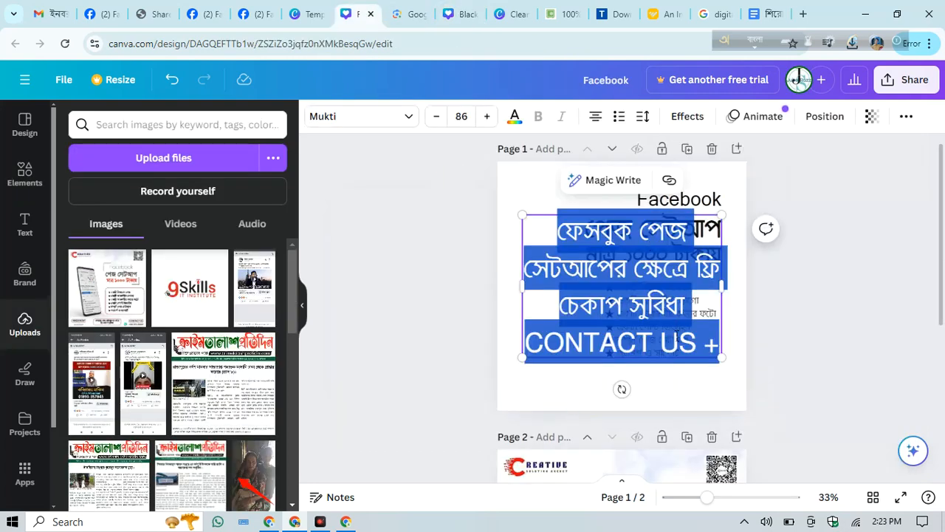
Step: Delete the stray "CONTACT US +" from the end of the pasted free-checkup text
{"action": "left_click", "coordinate": [700, 352]}
{"action": "left_click_drag", "start_coordinate": [723, 352], "coordinate": [506, 354]}
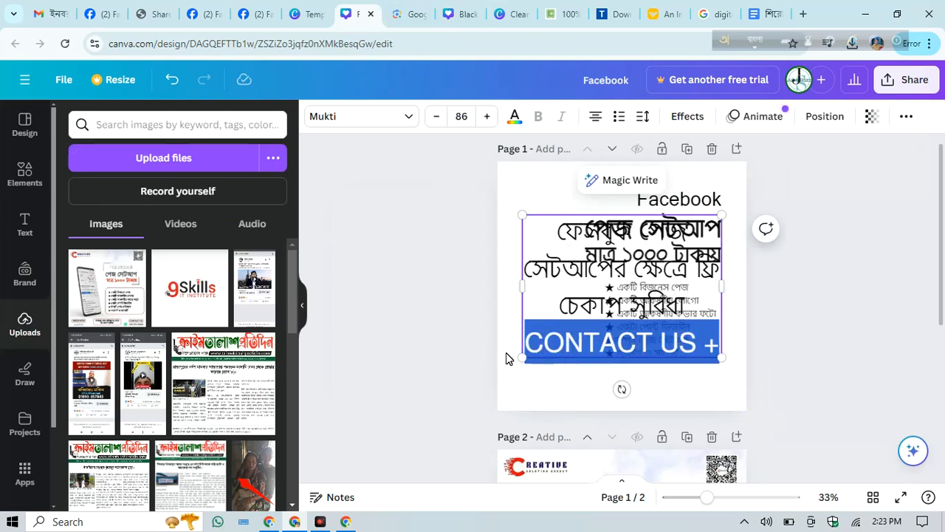
{"action": "key", "text": "BackSpace"}
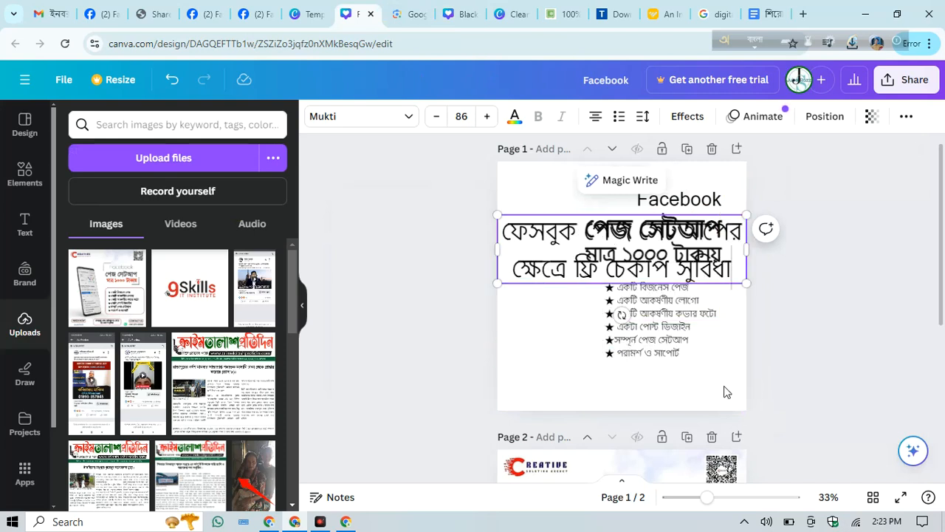
{"action": "left_click", "coordinate": [724, 389]}
Step: Shrink the free-checkup text to font size 24.4 and place it near the page's lower edge, below the starred list
{"action": "left_click_drag", "start_coordinate": [563, 244], "coordinate": [573, 361]}
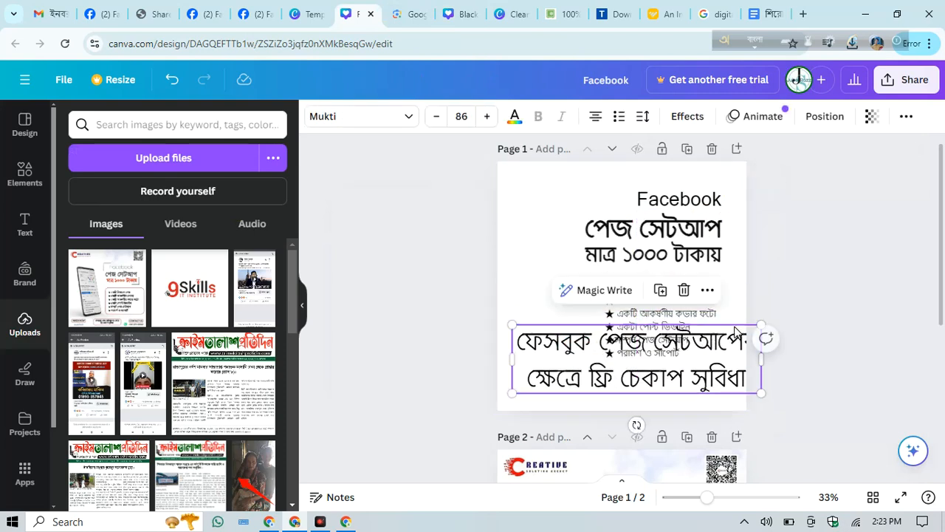
{"action": "left_click_drag", "start_coordinate": [771, 329], "coordinate": [642, 408]}
{"action": "left_click", "coordinate": [646, 395]}
{"action": "left_click_drag", "start_coordinate": [589, 395], "coordinate": [613, 400]}
Step: Apply a black Outline effect with thickness 20 to the free-checkup text
{"action": "left_click", "coordinate": [699, 114]}
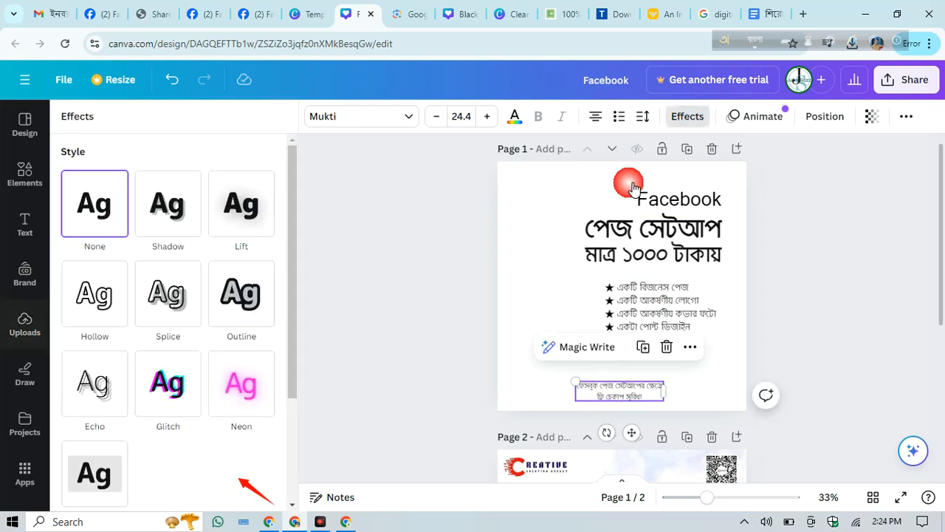
{"action": "scroll", "coordinate": [243, 281], "scroll_direction": "down", "scroll_amount": 3}
{"action": "scroll", "coordinate": [240, 263], "scroll_direction": "up", "scroll_amount": 3}
{"action": "left_click", "coordinate": [240, 263]}
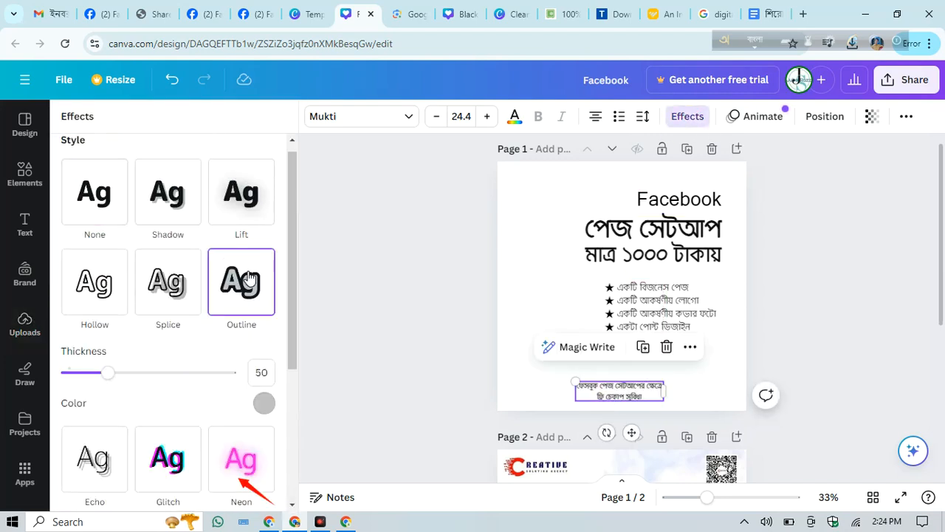
{"action": "left_click", "coordinate": [256, 336]}
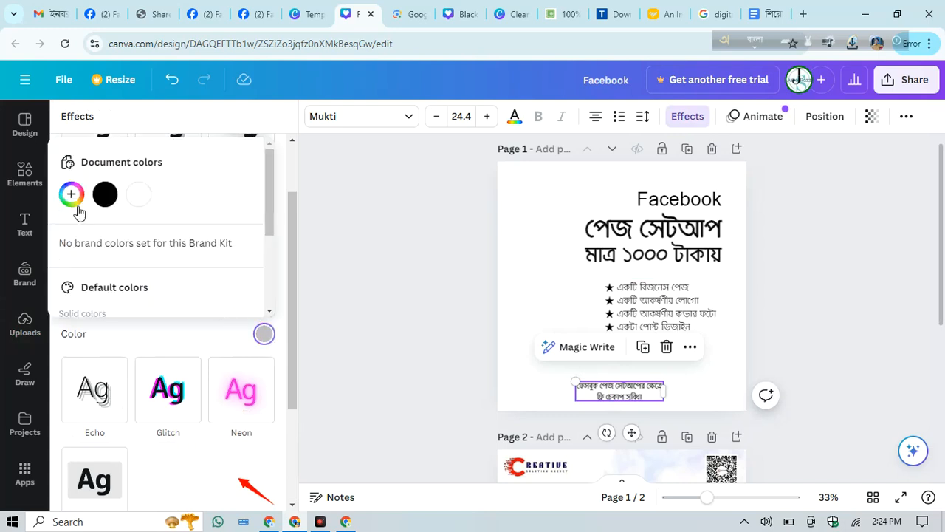
{"action": "left_click", "coordinate": [105, 194]}
{"action": "left_click", "coordinate": [179, 346]}
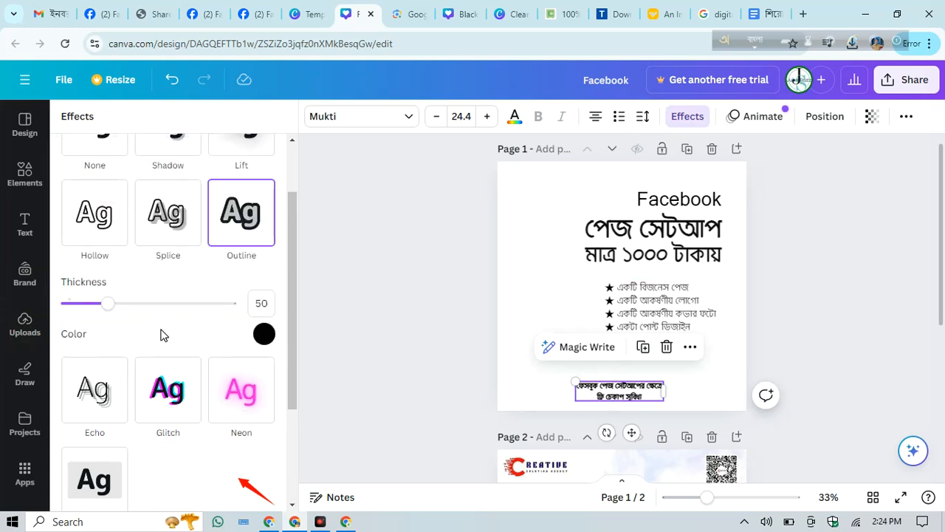
{"action": "left_click_drag", "start_coordinate": [116, 306], "coordinate": [87, 309]}
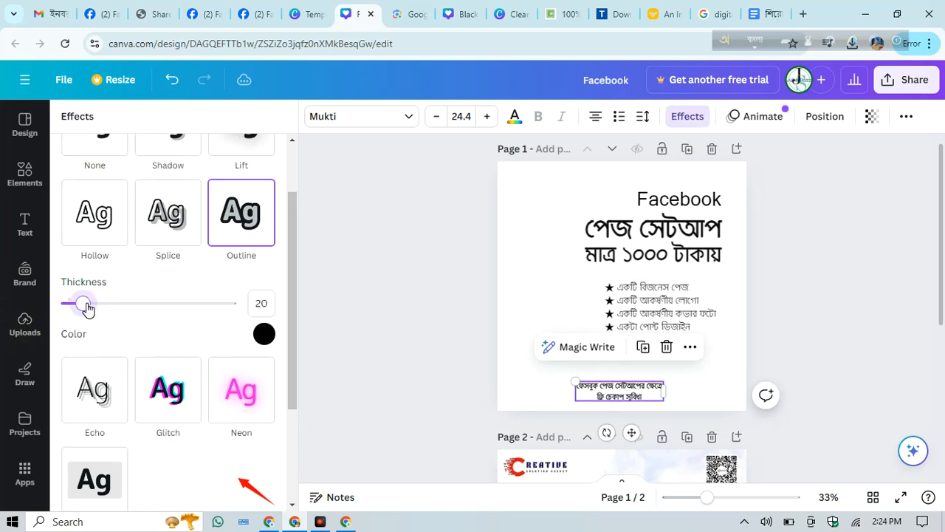
Step: Enlarge the free-checkup text to font size 29, tighten its line spacing and shift it slightly right beneath the starred list
{"action": "left_click_drag", "start_coordinate": [579, 390], "coordinate": [559, 378]}
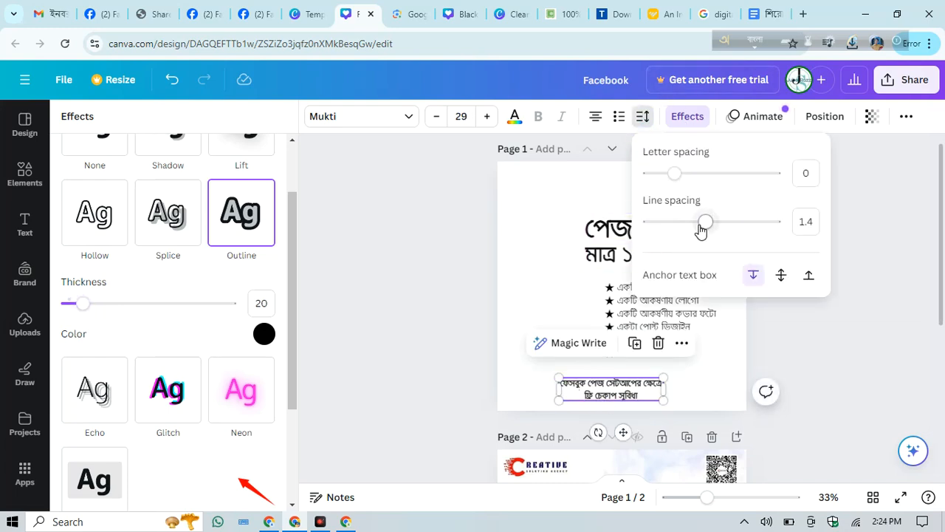
{"action": "left_click_drag", "start_coordinate": [706, 226], "coordinate": [681, 223]}
{"action": "left_click", "coordinate": [702, 386]}
{"action": "mouse_move", "coordinate": [613, 394]}
{"action": "left_mouse_down"}
{"action": "mouse_move", "coordinate": [624, 403]}
{"action": "mouse_move", "coordinate": [625, 390]}
{"action": "left_mouse_up"}
Step: Apply a black Outline effect with thickness 18 to the starred list
{"action": "left_click", "coordinate": [667, 327]}
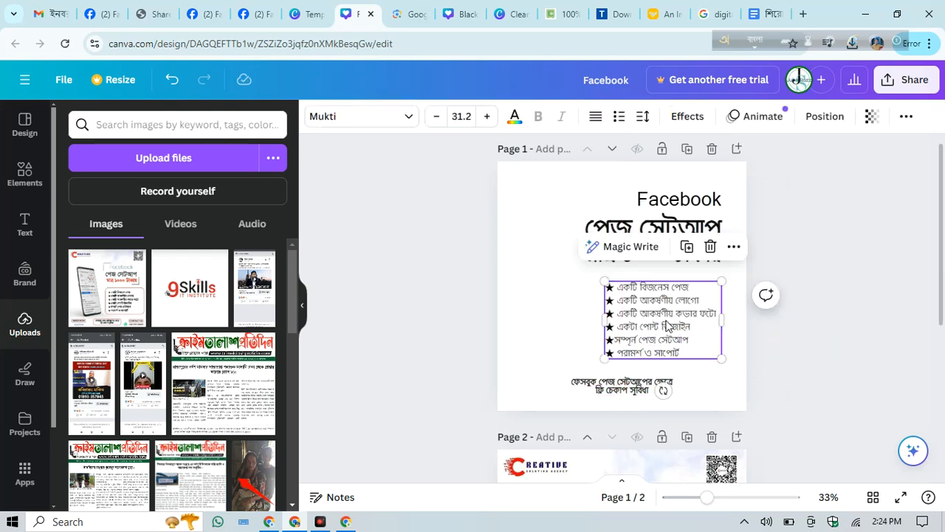
{"action": "left_click", "coordinate": [705, 118]}
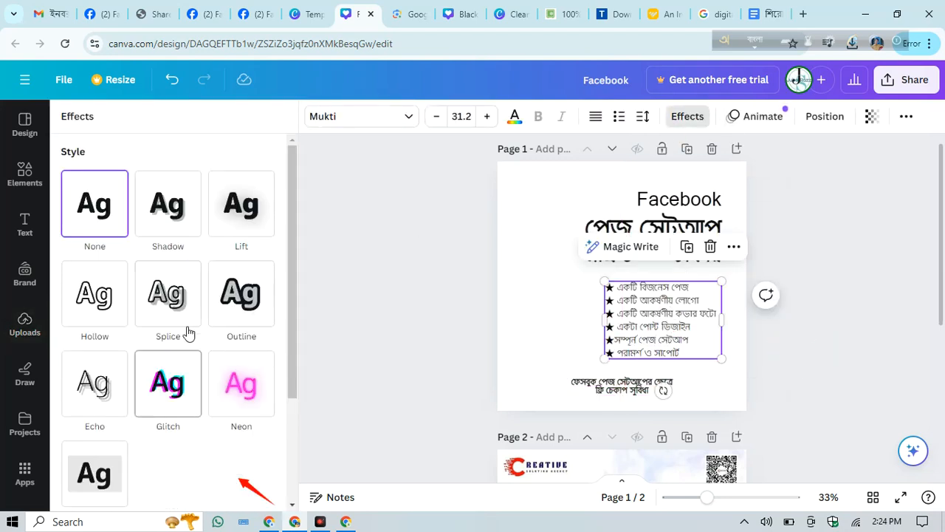
{"action": "left_click", "coordinate": [234, 295]}
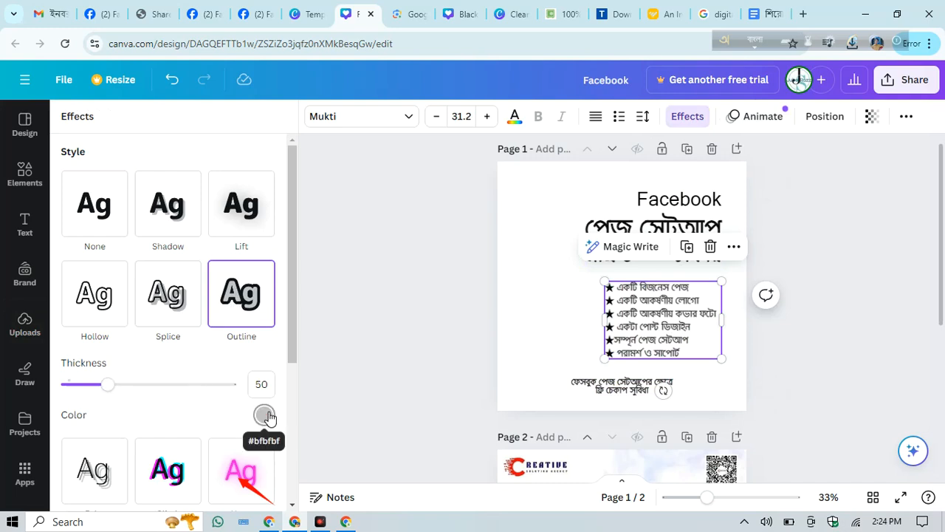
{"action": "left_click", "coordinate": [264, 414]}
{"action": "left_click", "coordinate": [105, 275]}
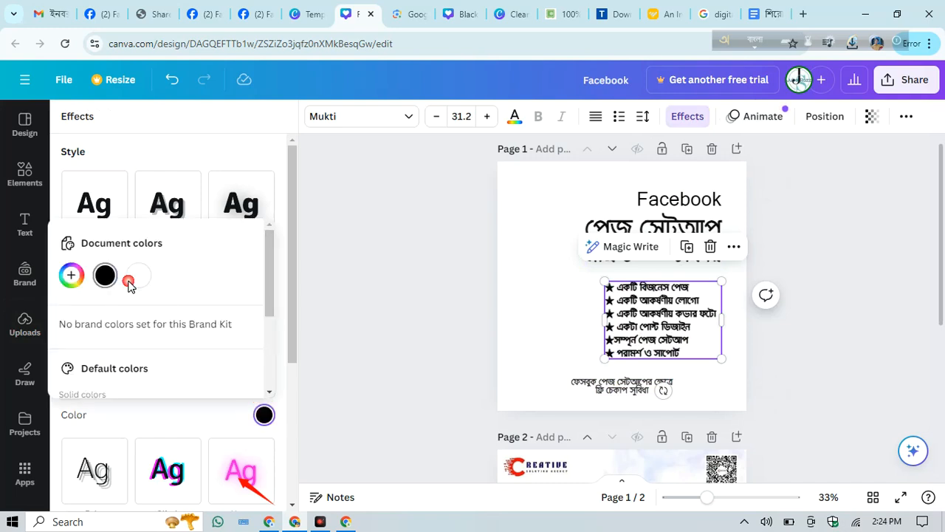
{"action": "left_click", "coordinate": [216, 415]}
{"action": "left_click_drag", "start_coordinate": [110, 385], "coordinate": [88, 384]}
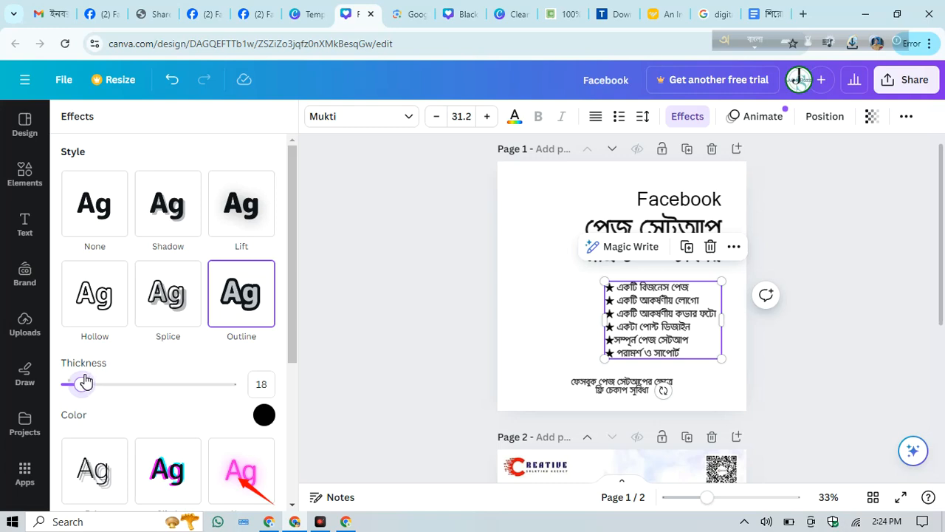
{"action": "left_click", "coordinate": [440, 347]}
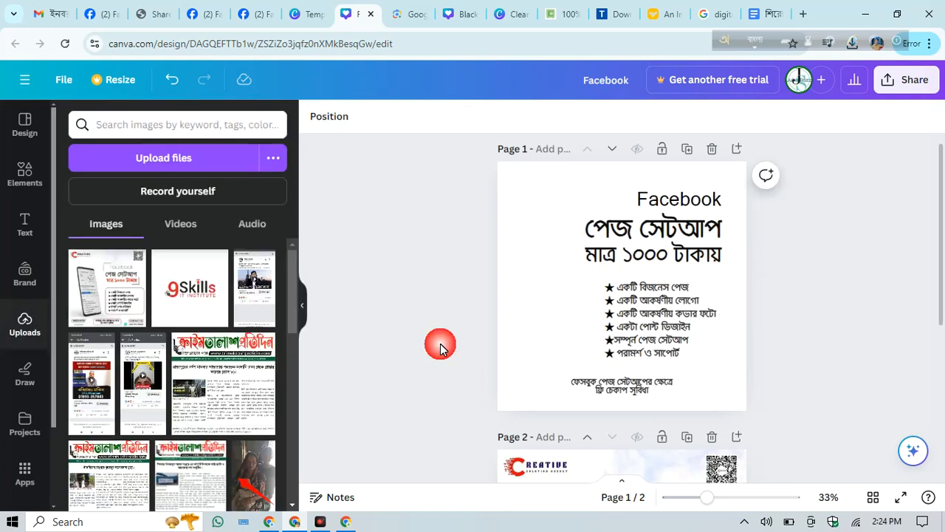
Step: Switch to the Google Lens view of the reference ad and copy its INBOX NOW text
{"action": "left_click", "coordinate": [649, 339]}
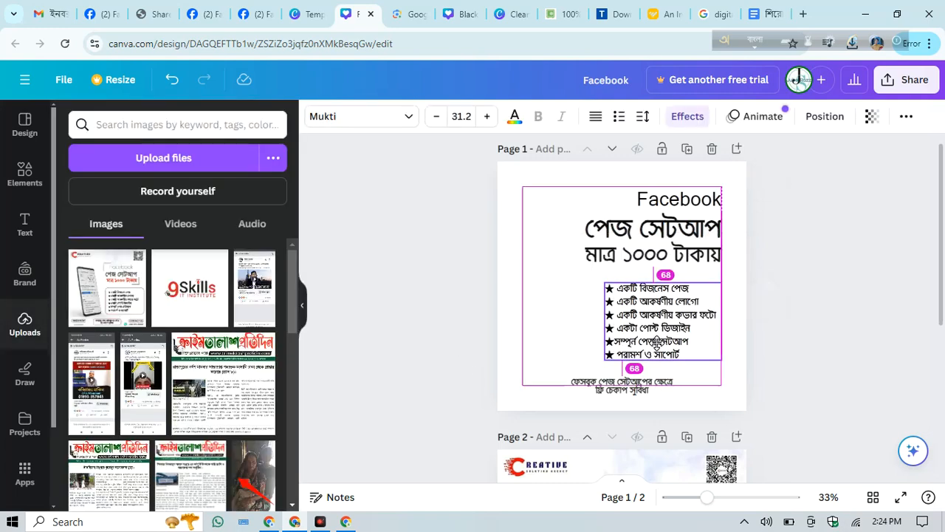
{"action": "left_click", "coordinate": [414, 16]}
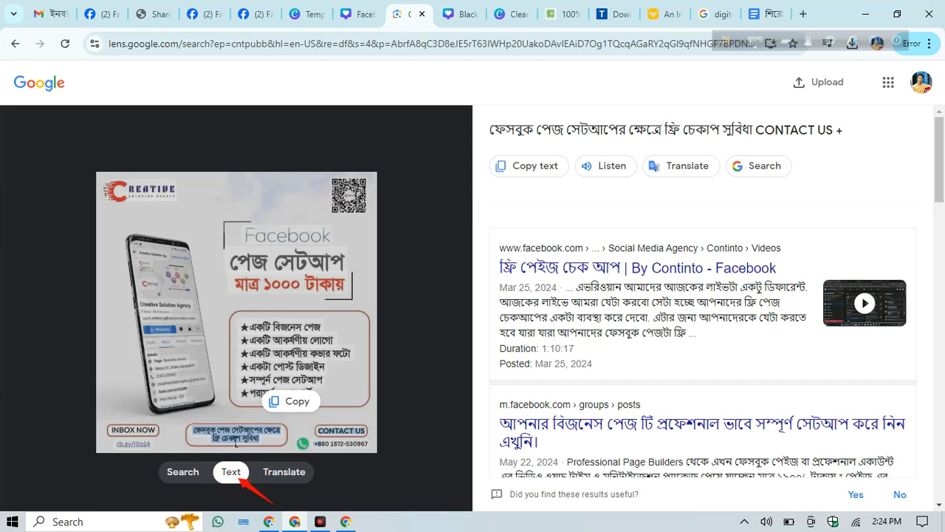
{"action": "left_click", "coordinate": [118, 434]}
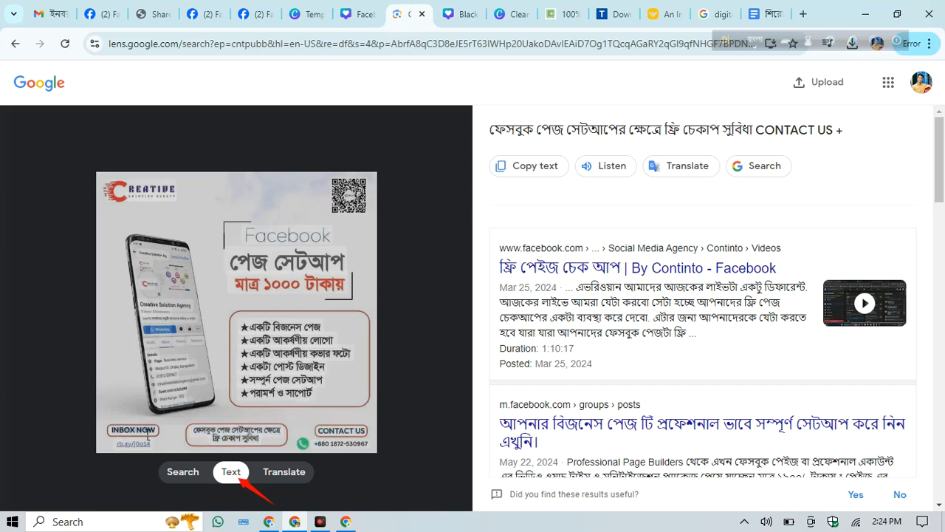
{"action": "left_click", "coordinate": [161, 434]}
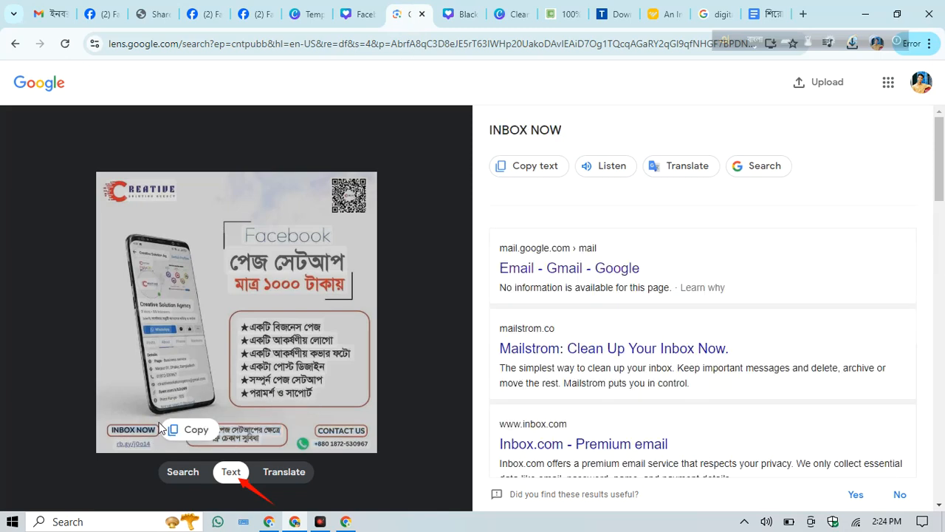
{"action": "left_click", "coordinate": [190, 430]}
Step: Return to the Canva post and paste INBOX NOW onto page 1, shrunk to font size 17.1 near the page's lower-left corner
{"action": "left_click", "coordinate": [466, 11]}
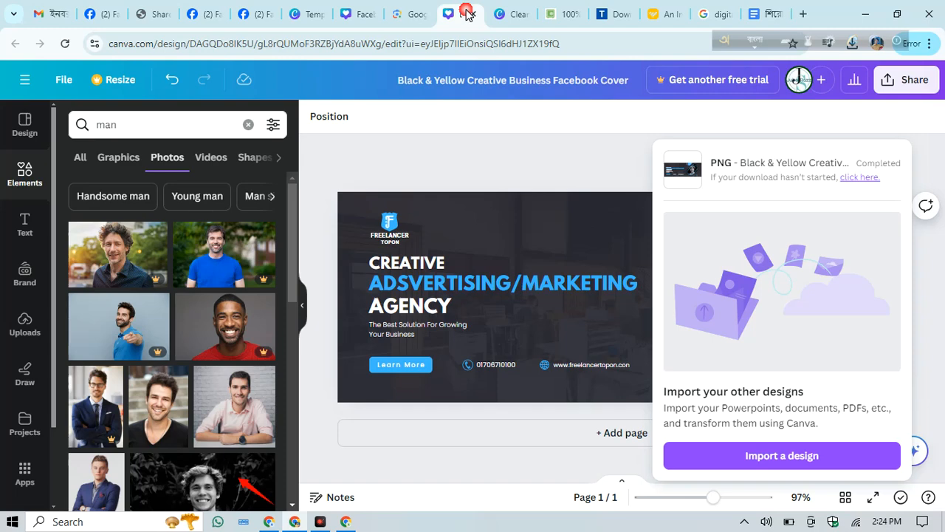
{"action": "left_click", "coordinate": [303, 13]}
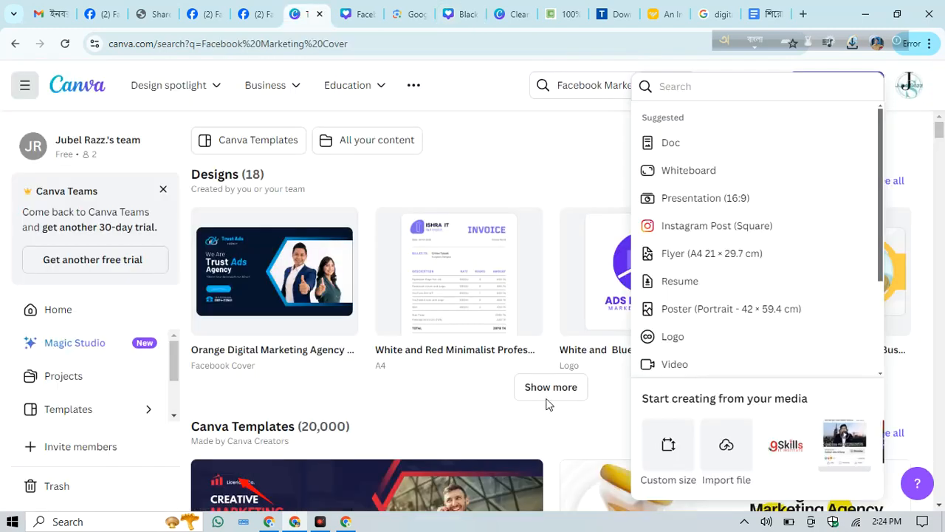
{"action": "left_click", "coordinate": [358, 15]}
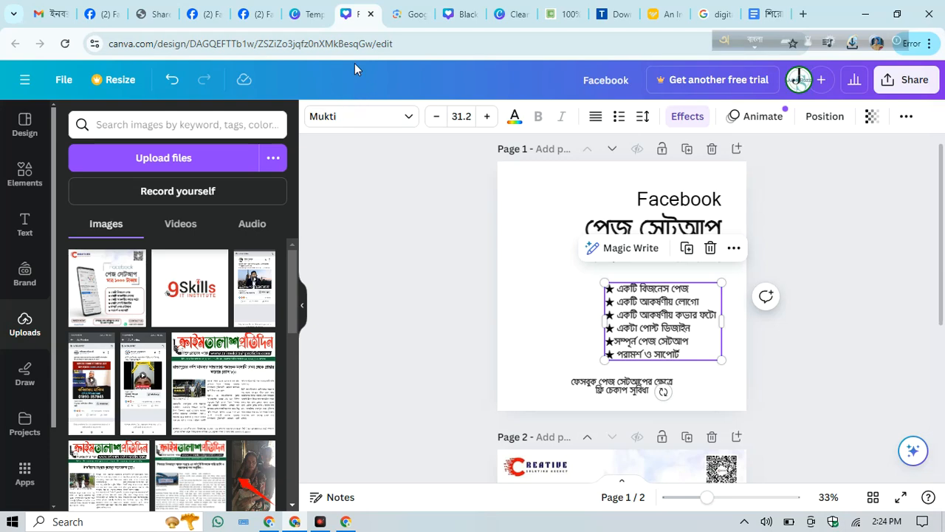
{"action": "left_click", "coordinate": [415, 377]}
{"action": "key", "text": "ctrl+v"}
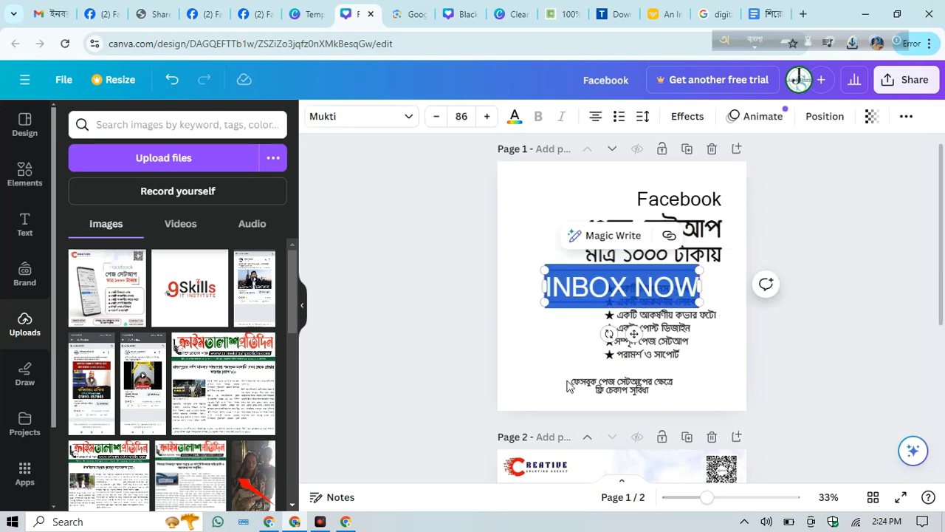
{"action": "left_click_drag", "start_coordinate": [709, 274], "coordinate": [553, 431]}
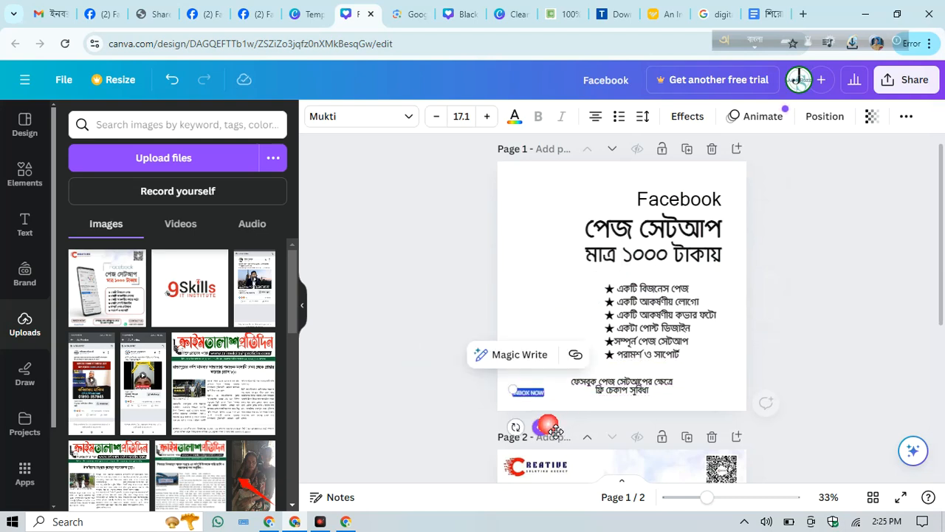
Step: Copy the CONTACT US text from the reference ad in Google Lens and return to the Canva post
{"action": "left_click", "coordinate": [403, 14]}
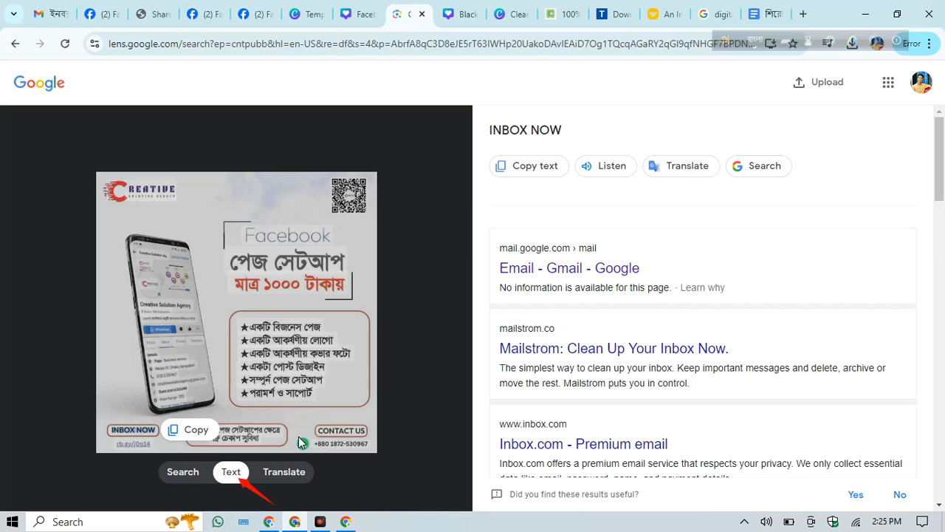
{"action": "left_click", "coordinate": [367, 432]}
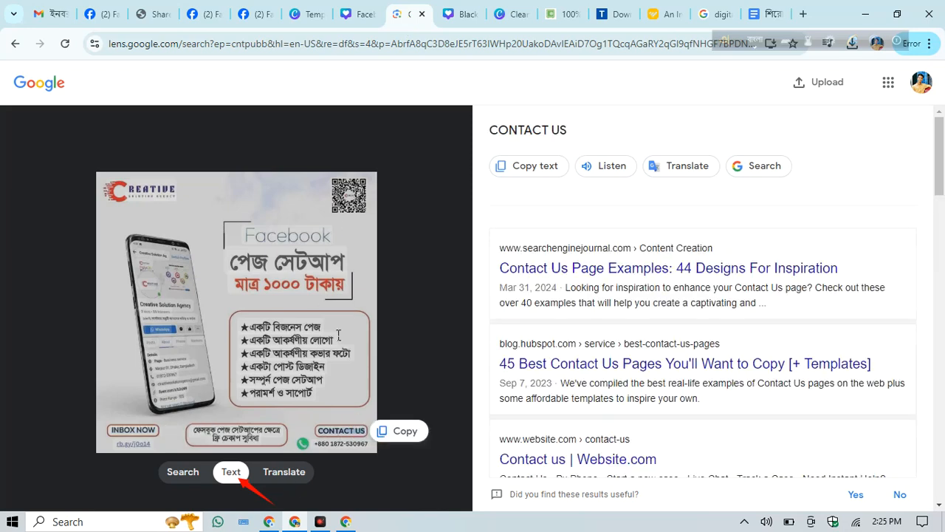
{"action": "left_click", "coordinate": [357, 12]}
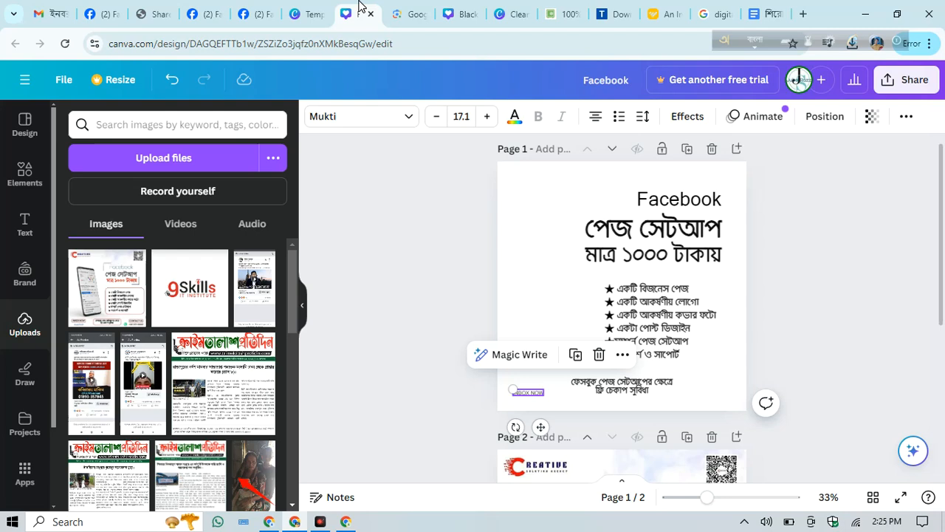
Step: Duplicate the INBOX NOW text, place the copy near the page's lower-right corner and shift the original slightly right
{"action": "left_click", "coordinate": [702, 402]}
{"action": "left_click", "coordinate": [528, 392]}
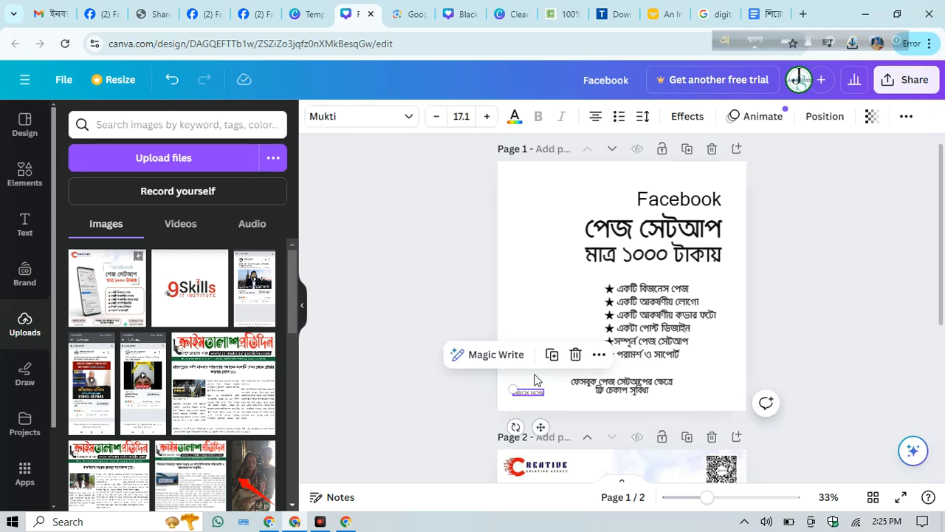
{"action": "left_click", "coordinate": [552, 357]}
{"action": "left_click_drag", "start_coordinate": [557, 439], "coordinate": [730, 437]}
{"action": "left_click_drag", "start_coordinate": [525, 400], "coordinate": [542, 403]}
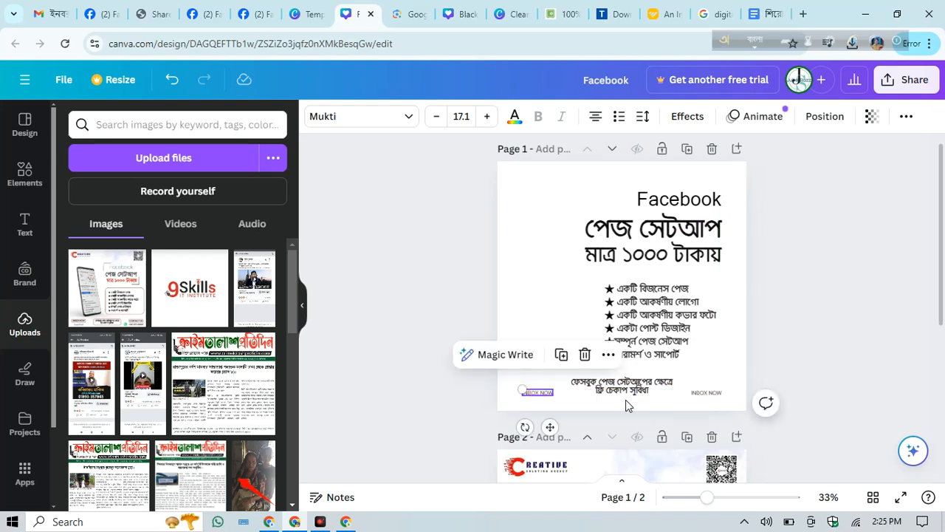
Step: Replace the duplicated INBOX NOW text near the lower-right corner with CONTACT US
{"action": "double_click", "coordinate": [706, 392]}
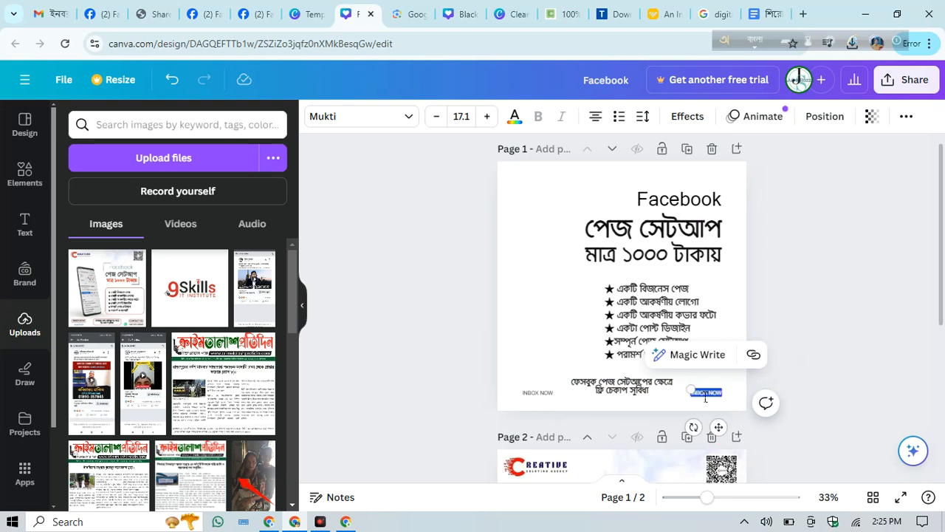
{"action": "key", "text": "ctrl+v"}
{"action": "left_click", "coordinate": [815, 371]}
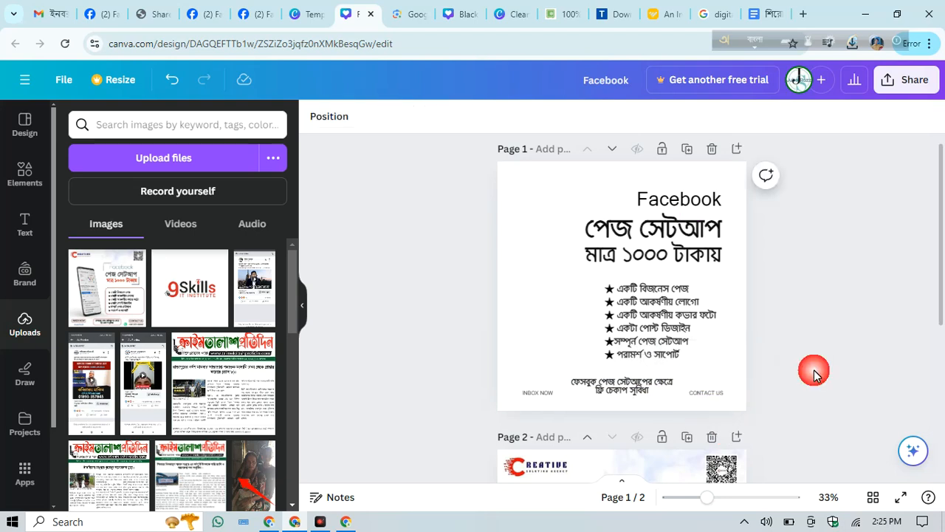
Step: Apply a black Outline effect with thickness 19 to both the INBOX NOW and CONTACT US texts
{"action": "left_click", "coordinate": [540, 394]}
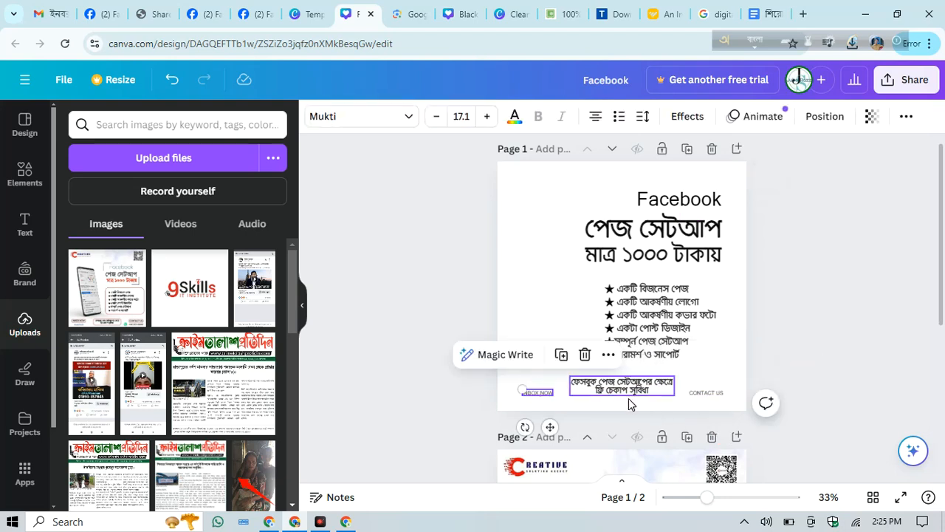
{"action": "left_click", "coordinate": [706, 392], "text": "shift"}
{"action": "left_click", "coordinate": [688, 116]}
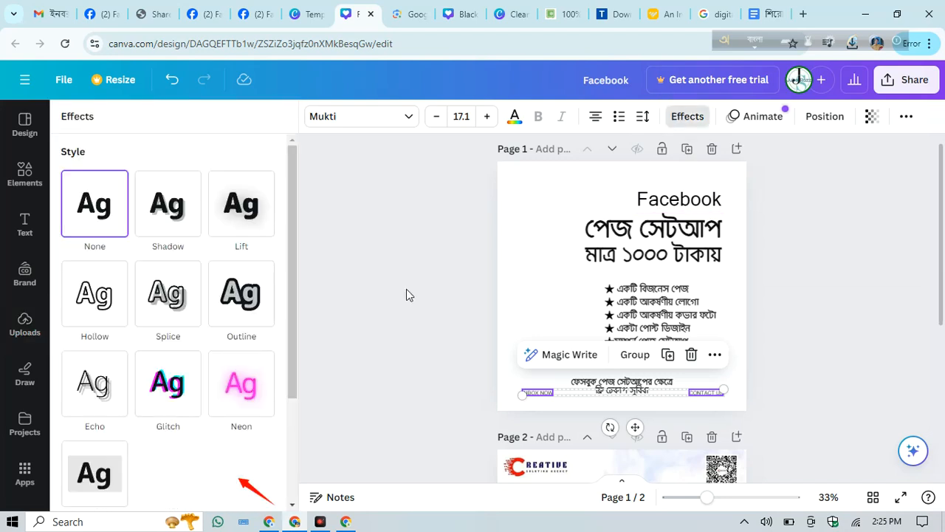
{"action": "left_click", "coordinate": [235, 333]}
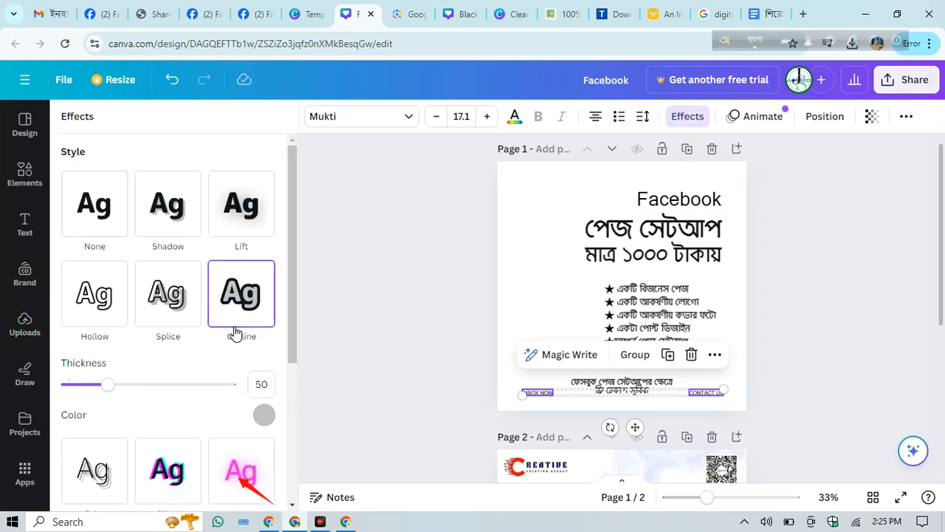
{"action": "left_click", "coordinate": [264, 416]}
{"action": "left_click", "coordinate": [105, 274]}
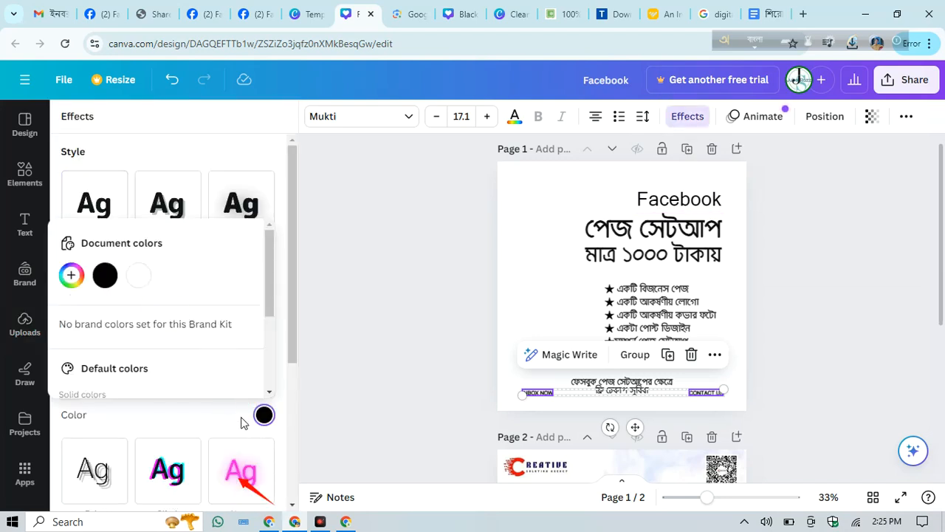
{"action": "left_click", "coordinate": [171, 382]}
{"action": "left_click_drag", "start_coordinate": [171, 382], "coordinate": [82, 384]}
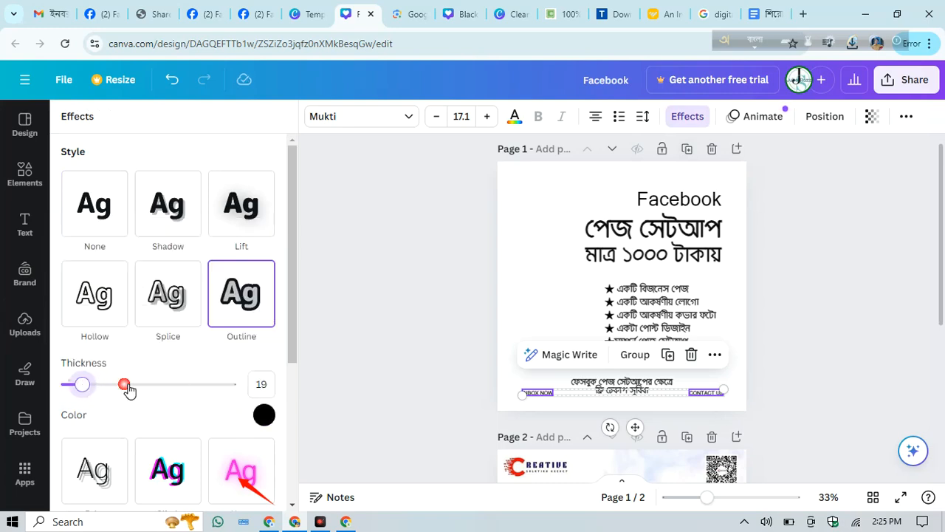
{"action": "left_click", "coordinate": [386, 382]}
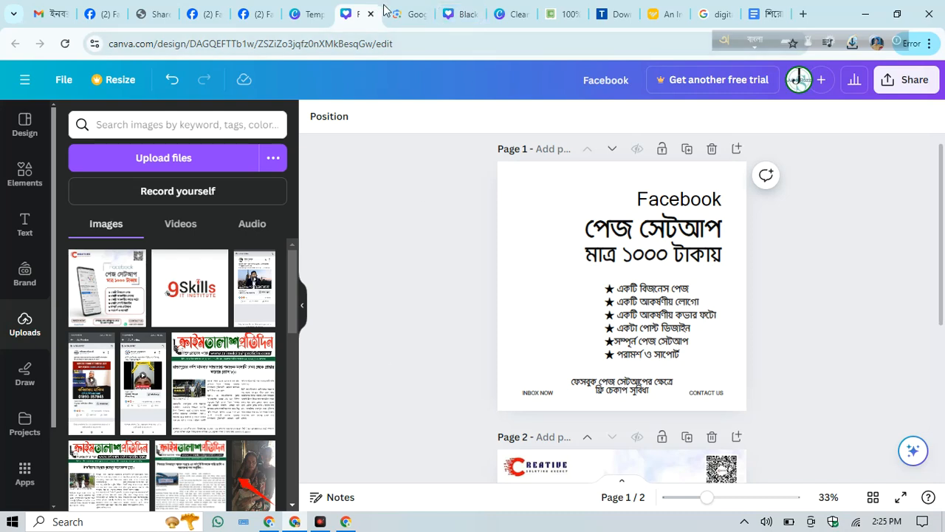
Step: Check the reference ad in Google Lens, then add a square shape over the starred list on page 1 in Canva
{"action": "left_click", "coordinate": [403, 15]}
{"action": "left_click", "coordinate": [354, 459]}
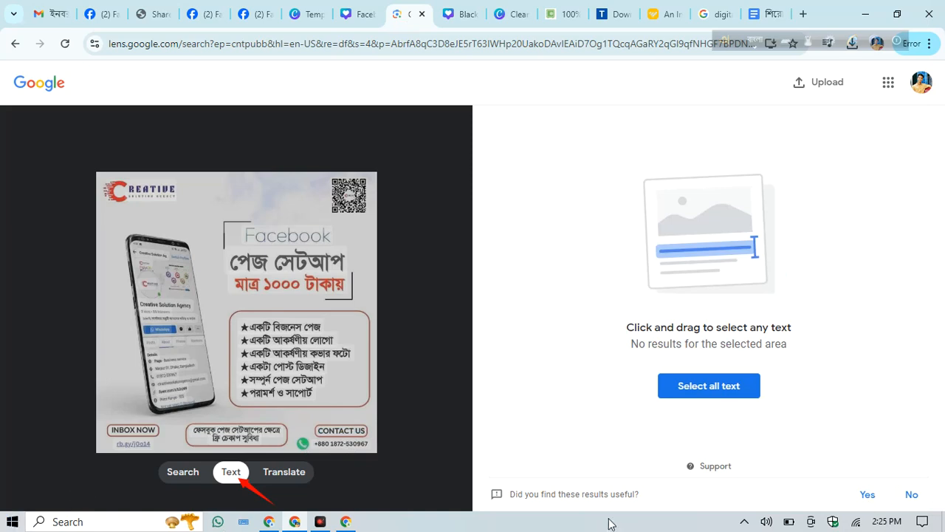
{"action": "key", "text": "ctrl+shift+Tab"}
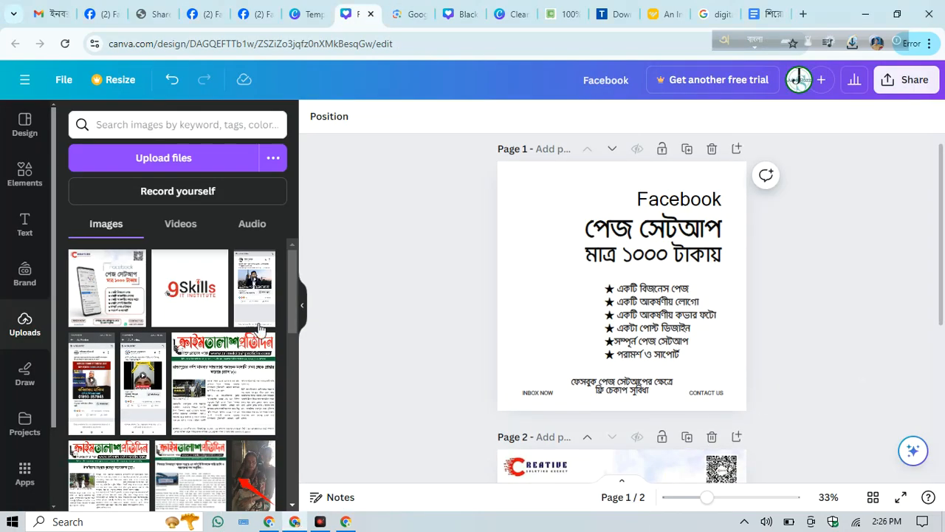
{"action": "left_click", "coordinate": [26, 175]}
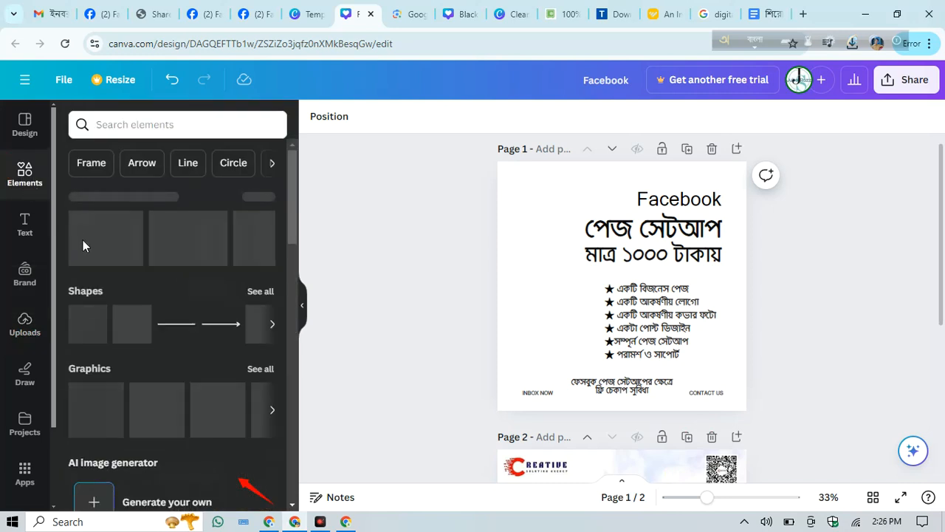
{"action": "left_click", "coordinate": [96, 316]}
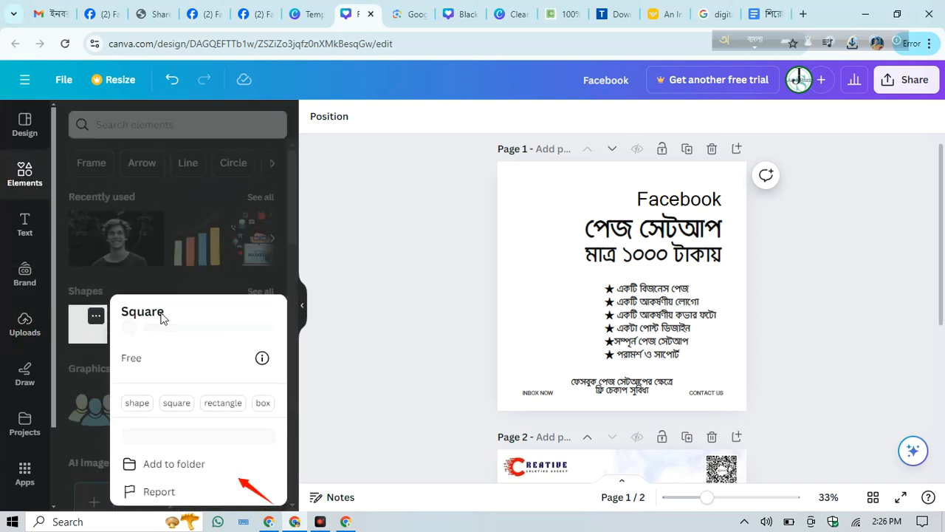
{"action": "left_click", "coordinate": [93, 334]}
{"action": "left_click", "coordinate": [514, 312]}
{"action": "left_click_drag", "start_coordinate": [599, 298], "coordinate": [623, 351]}
Step: Give the square no fill and a solid border with weight 2
{"action": "left_click", "coordinate": [385, 116]}
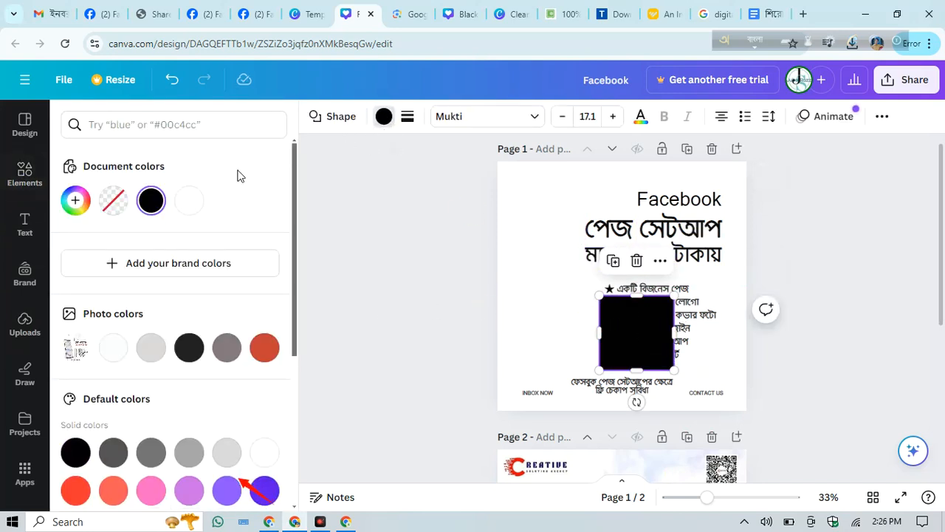
{"action": "left_click", "coordinate": [117, 205]}
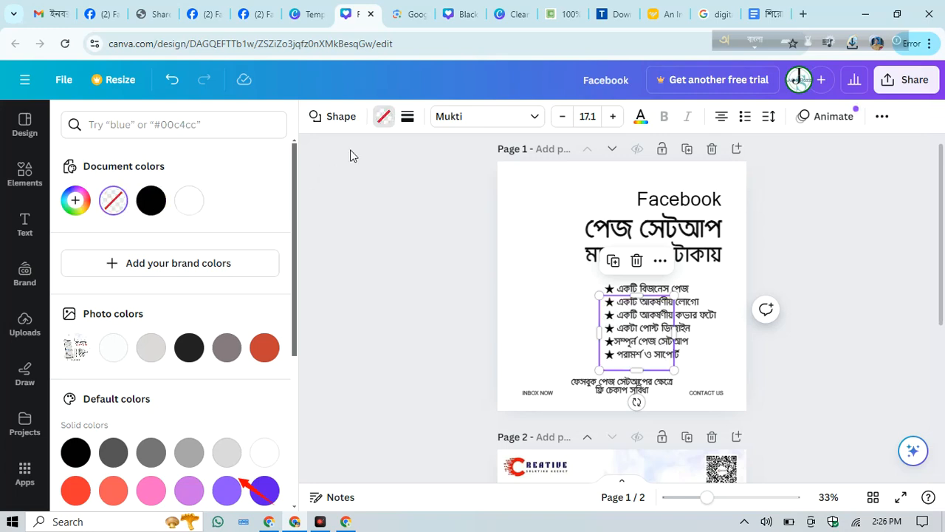
{"action": "left_click", "coordinate": [408, 119]}
{"action": "left_click", "coordinate": [477, 164]}
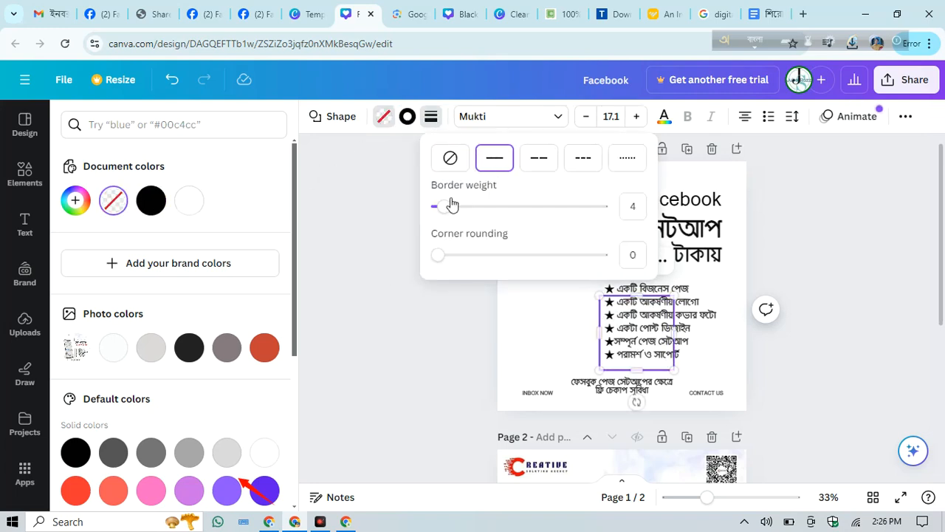
{"action": "mouse_move", "coordinate": [448, 207]}
{"action": "left_mouse_down"}
{"action": "mouse_move", "coordinate": [416, 204]}
{"action": "mouse_move", "coordinate": [441, 206]}
{"action": "left_mouse_up"}
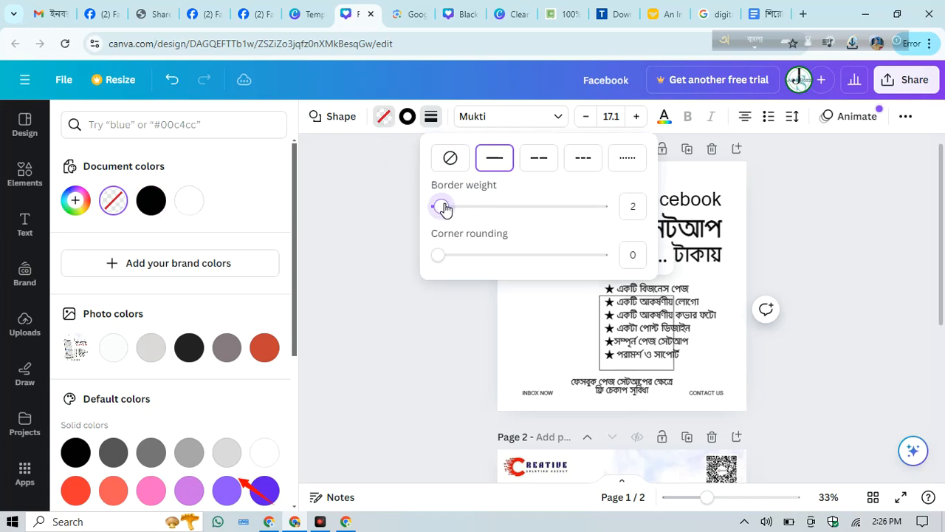
Step: Stretch the outlined square into a rectangle that frames the whole starred list
{"action": "left_click_drag", "start_coordinate": [643, 305], "coordinate": [645, 284]}
{"action": "left_click_drag", "start_coordinate": [686, 329], "coordinate": [731, 330]}
{"action": "left_click_drag", "start_coordinate": [660, 370], "coordinate": [673, 376]}
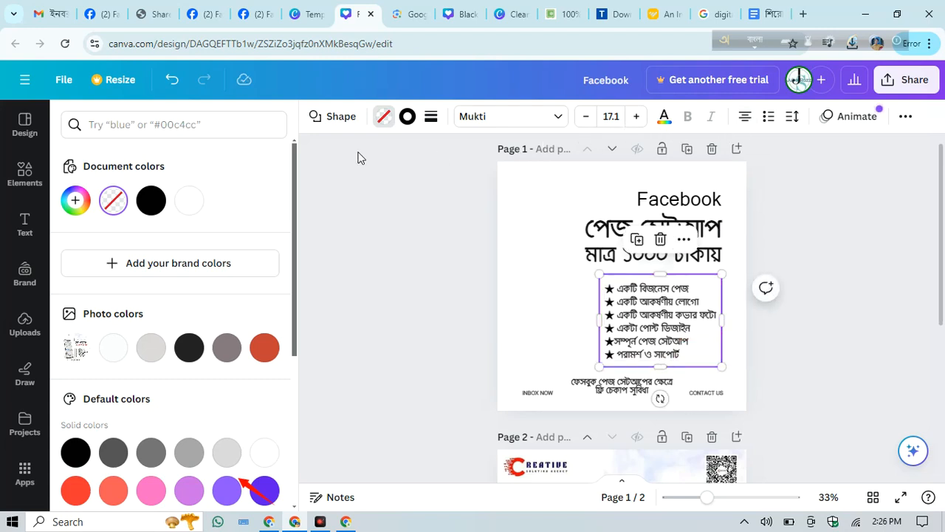
Step: Set the corner rounding of the frame around the starred list to 10
{"action": "left_click", "coordinate": [435, 127]}
{"action": "left_click_drag", "start_coordinate": [439, 254], "coordinate": [459, 256]}
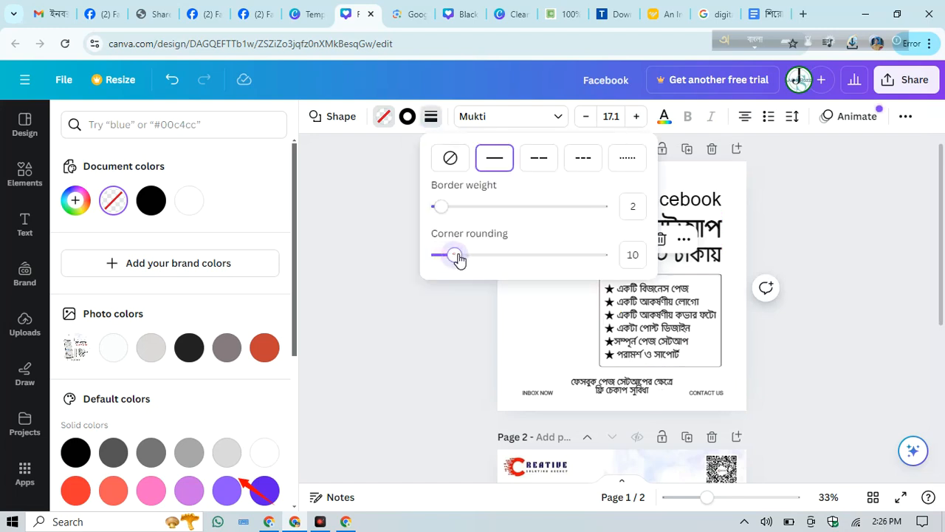
{"action": "left_click", "coordinate": [432, 344]}
{"action": "left_click", "coordinate": [432, 344]}
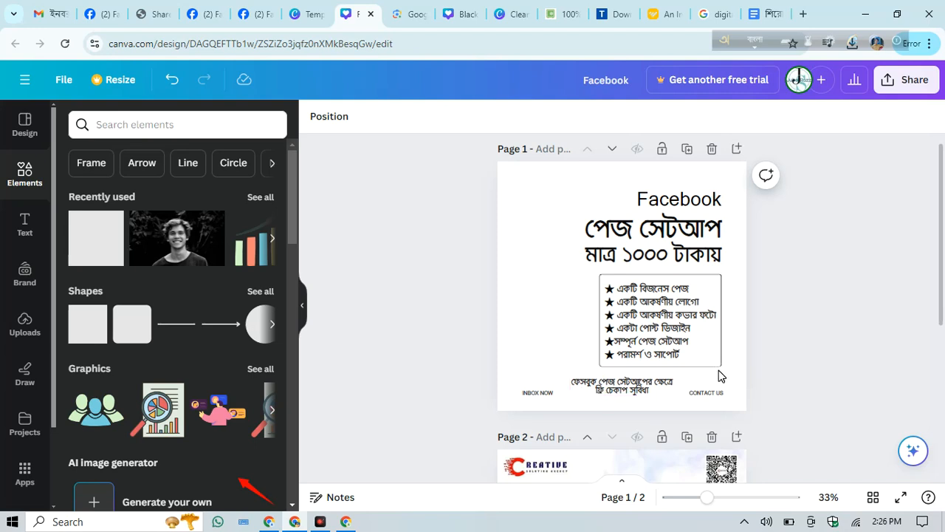
Step: Lower the frame's upper edge closer to the starred list and nudge the frame slightly up and left to centre it
{"action": "left_click", "coordinate": [666, 275]}
{"action": "left_click_drag", "start_coordinate": [670, 279], "coordinate": [673, 287]}
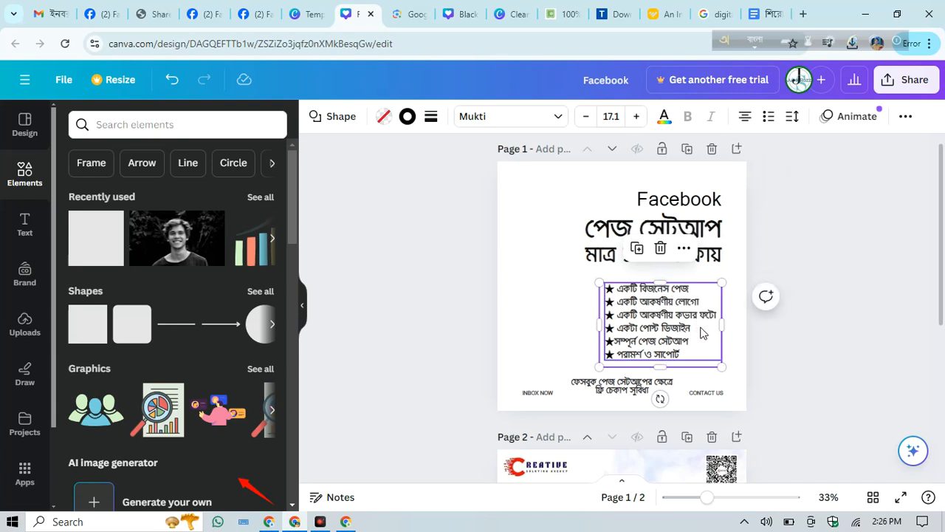
{"action": "key", "text": "Up"}
{"action": "key", "text": "Up"}
{"action": "key", "text": "Up"}
{"action": "key", "text": "Up"}
{"action": "key", "text": "Up"}
{"action": "key", "text": "Up"}
{"action": "key", "text": "Up"}
{"action": "key", "text": "Up"}
{"action": "key", "text": "Up"}
{"action": "key", "text": "Up"}
{"action": "key", "text": "Left"}
{"action": "key", "text": "Left"}
{"action": "key", "text": "Left"}
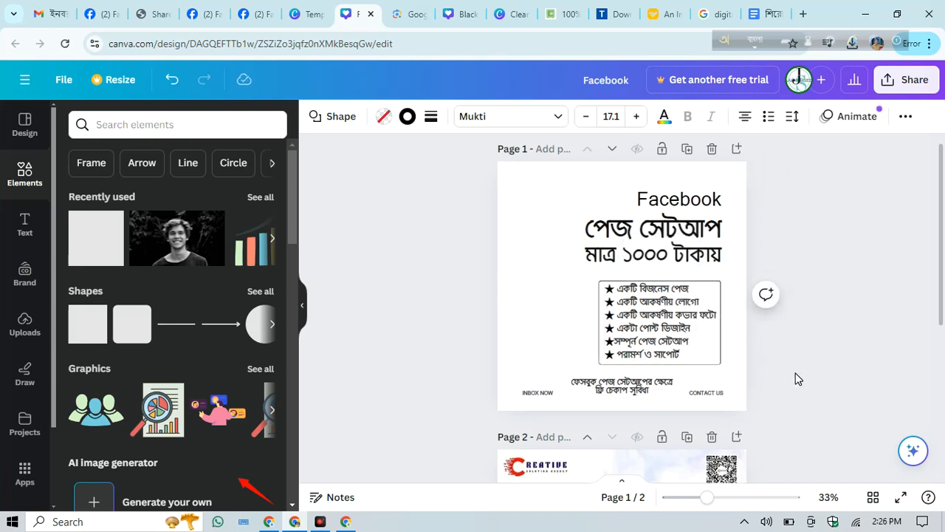
{"action": "key", "text": "Up"}
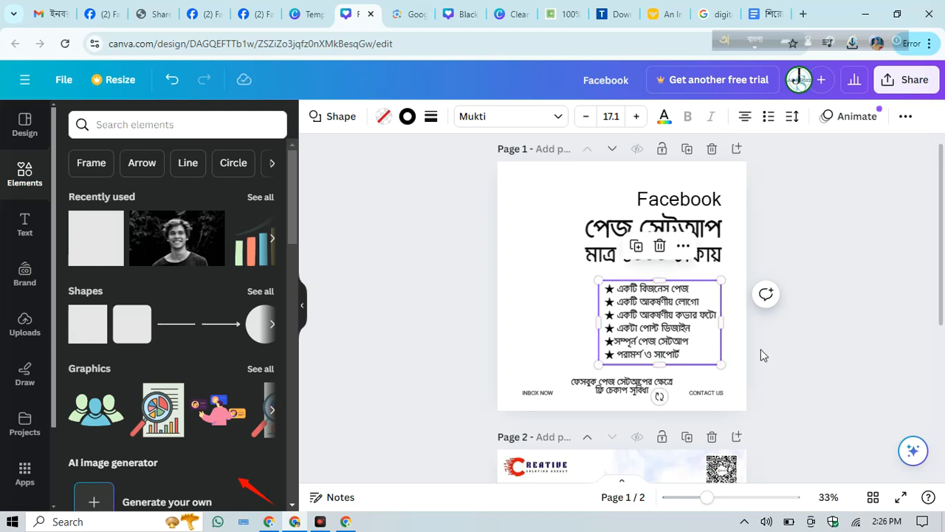
Step: Raise the border weight of the frame around the starred list to 4
{"action": "left_click", "coordinate": [431, 116]}
{"action": "left_click", "coordinate": [455, 256]}
{"action": "left_click_drag", "start_coordinate": [441, 207], "coordinate": [448, 220]}
{"action": "left_click", "coordinate": [781, 361]}
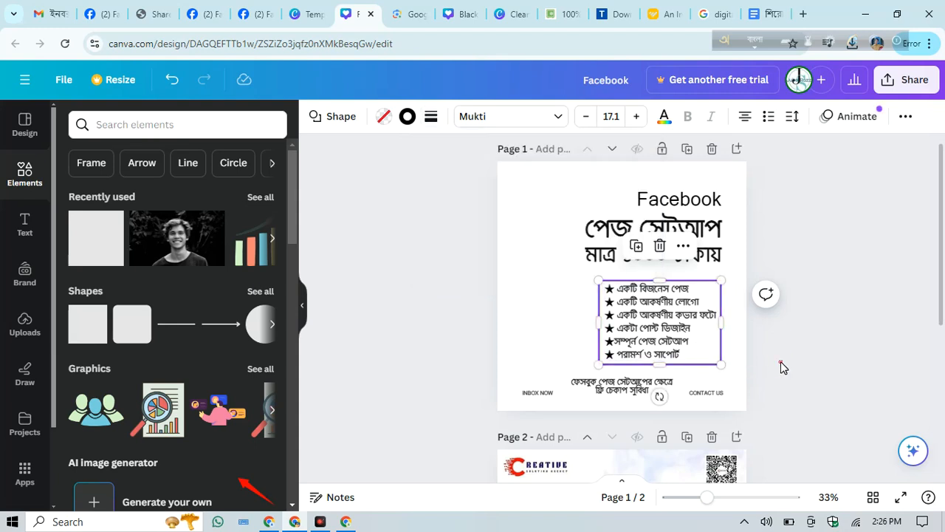
{"action": "left_click", "coordinate": [781, 362]}
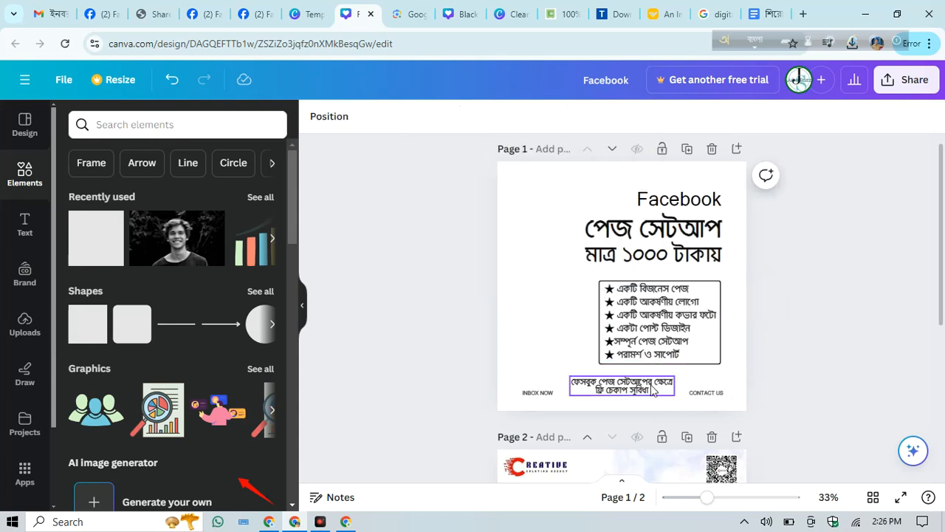
Step: Duplicate the starred-list frame and flatten and widen the copy over the two-line free check-up text near the post's lower edge
{"action": "left_click", "coordinate": [699, 370]}
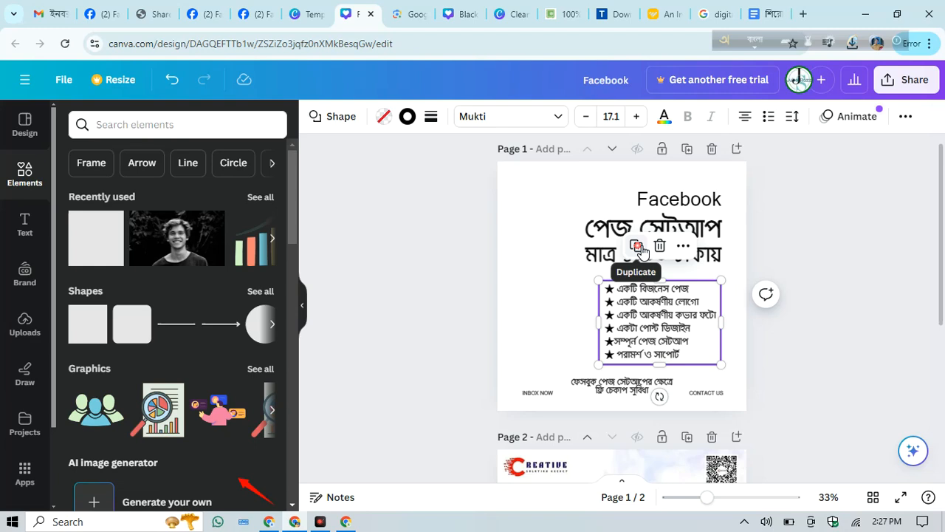
{"action": "left_click_drag", "start_coordinate": [667, 381], "coordinate": [673, 405]}
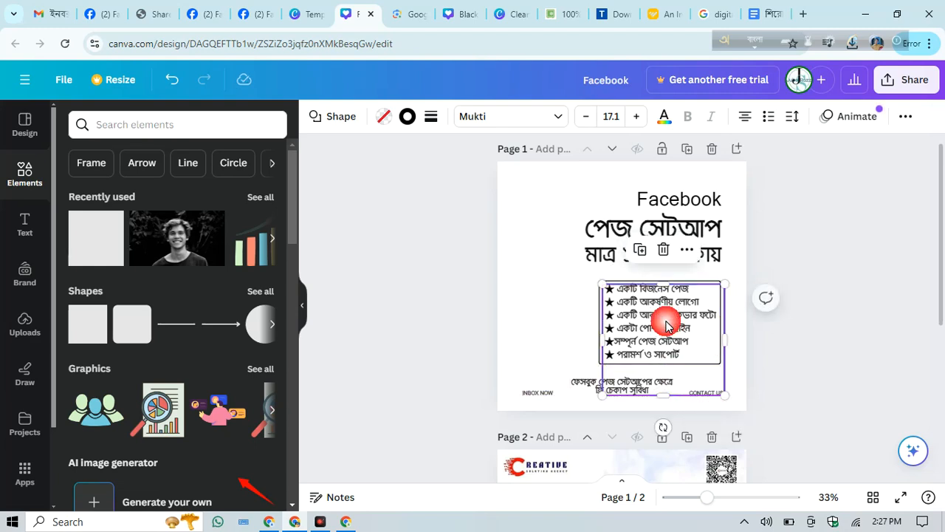
{"action": "left_click_drag", "start_coordinate": [668, 291], "coordinate": [669, 383]}
{"action": "left_click_drag", "start_coordinate": [604, 393], "coordinate": [570, 392]}
{"action": "scroll", "coordinate": [621, 401], "scroll_direction": "up", "scroll_amount": 5}
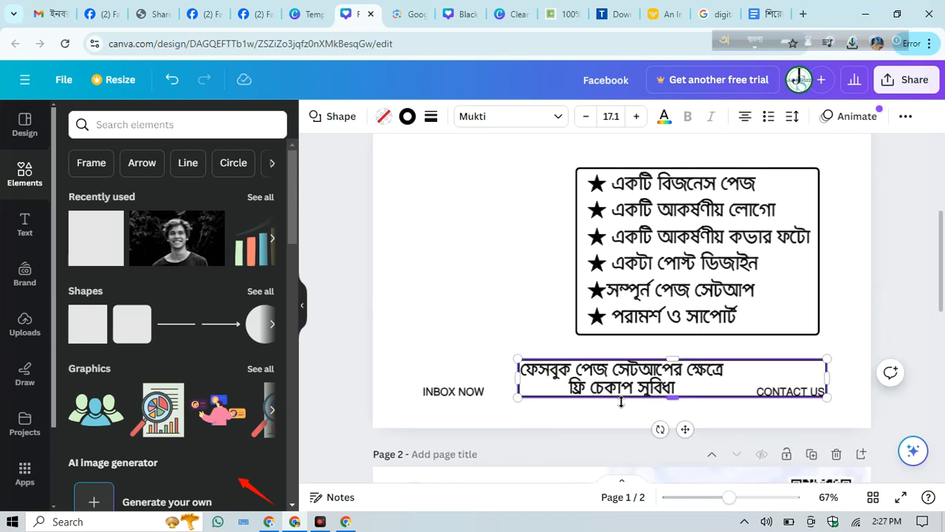
{"action": "left_click_drag", "start_coordinate": [463, 378], "coordinate": [448, 380]}
Step: Fit the copied frame's four edges evenly around the free check-up text, clear of the CONTACT US label
{"action": "scroll", "coordinate": [576, 380], "scroll_direction": "down", "scroll_amount": 3}
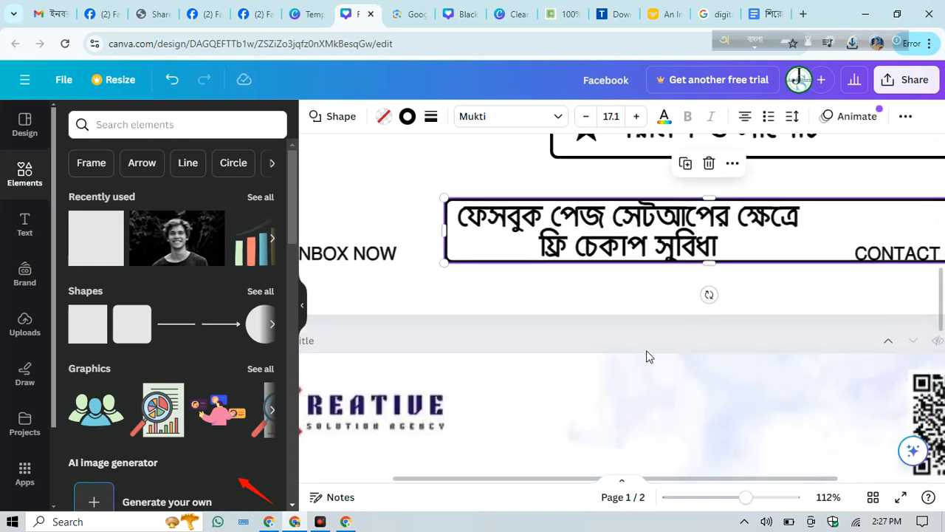
{"action": "scroll", "coordinate": [646, 356], "scroll_direction": "down", "scroll_amount": 3}
{"action": "left_click_drag", "start_coordinate": [883, 266], "coordinate": [774, 264]}
{"action": "left_click_drag", "start_coordinate": [514, 264], "coordinate": [528, 272]}
{"action": "left_click_drag", "start_coordinate": [638, 278], "coordinate": [644, 292]}
{"action": "left_click_drag", "start_coordinate": [646, 237], "coordinate": [644, 228]}
{"action": "left_click_drag", "start_coordinate": [520, 269], "coordinate": [505, 269]}
{"action": "left_click", "coordinate": [801, 255]}
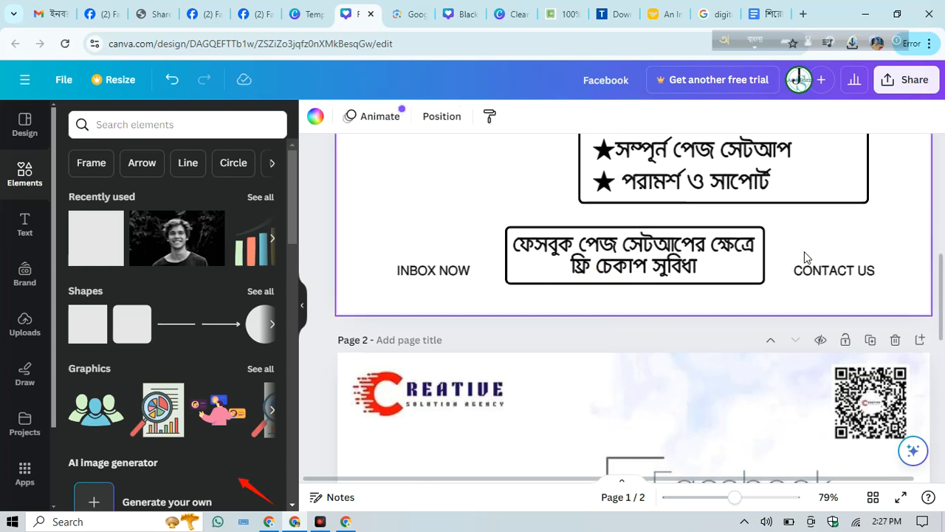
Step: Reduce the border weight of the frame around the free check-up text to a thinner line
{"action": "left_click", "coordinate": [743, 267]}
{"action": "left_click", "coordinate": [437, 120]}
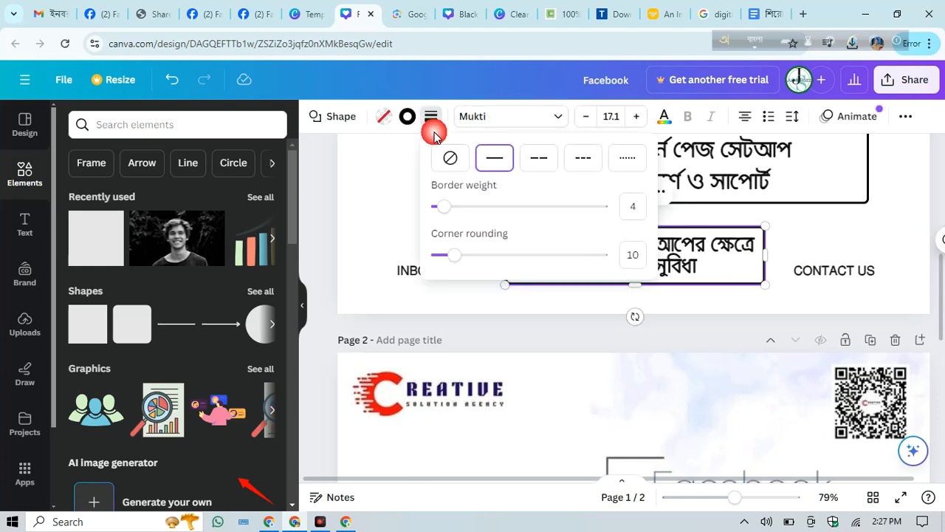
{"action": "mouse_move", "coordinate": [445, 212]}
{"action": "left_mouse_down"}
{"action": "mouse_move", "coordinate": [461, 213]}
{"action": "mouse_move", "coordinate": [415, 214]}
{"action": "mouse_move", "coordinate": [445, 213]}
{"action": "mouse_move", "coordinate": [441, 206]}
{"action": "left_mouse_up"}
{"action": "left_click", "coordinate": [875, 236]}
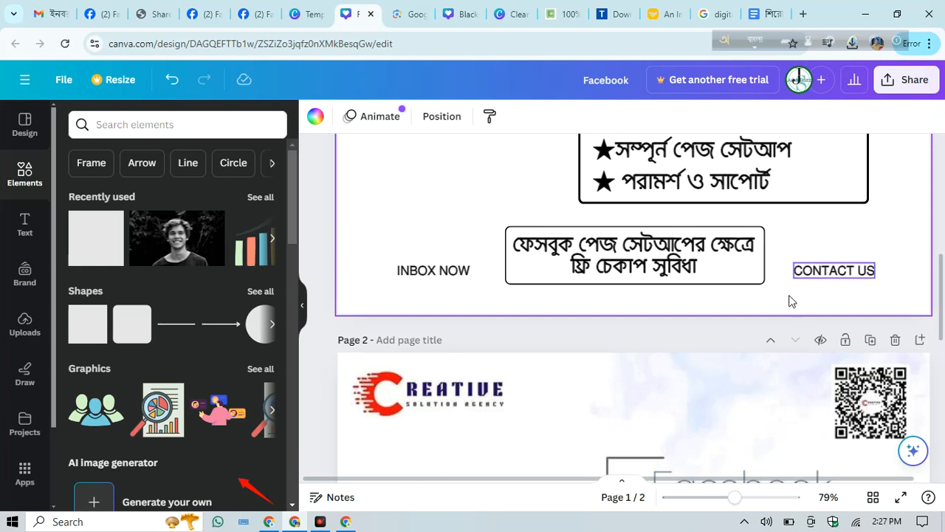
Step: Duplicate the thin check-up frame and resize the copy into a small box around the CONTACT US label
{"action": "left_click", "coordinate": [687, 236]}
{"action": "left_click", "coordinate": [612, 193]}
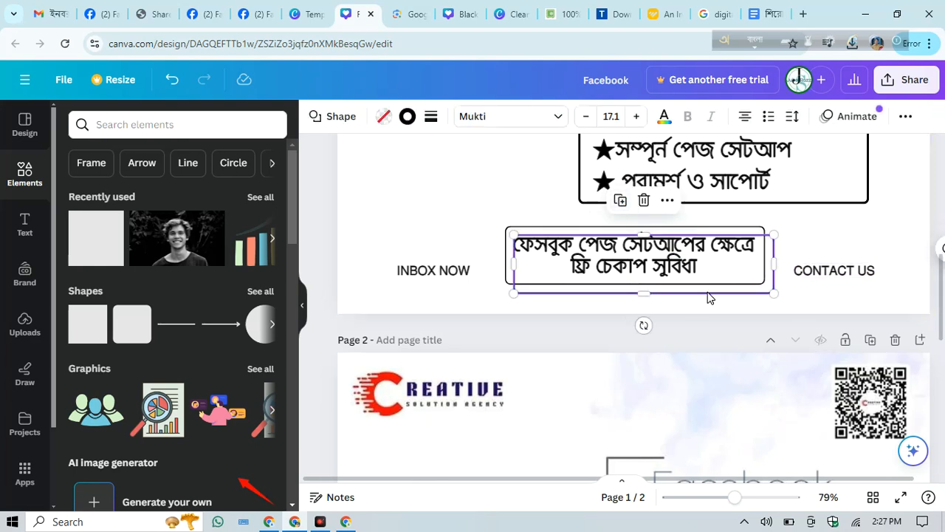
{"action": "left_click_drag", "start_coordinate": [783, 271], "coordinate": [894, 274]}
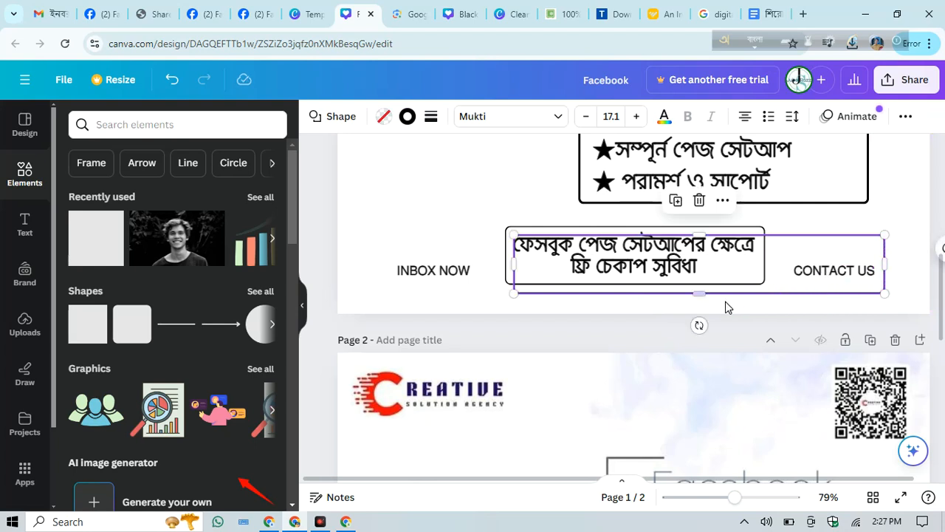
{"action": "left_click_drag", "start_coordinate": [701, 302], "coordinate": [702, 293]}
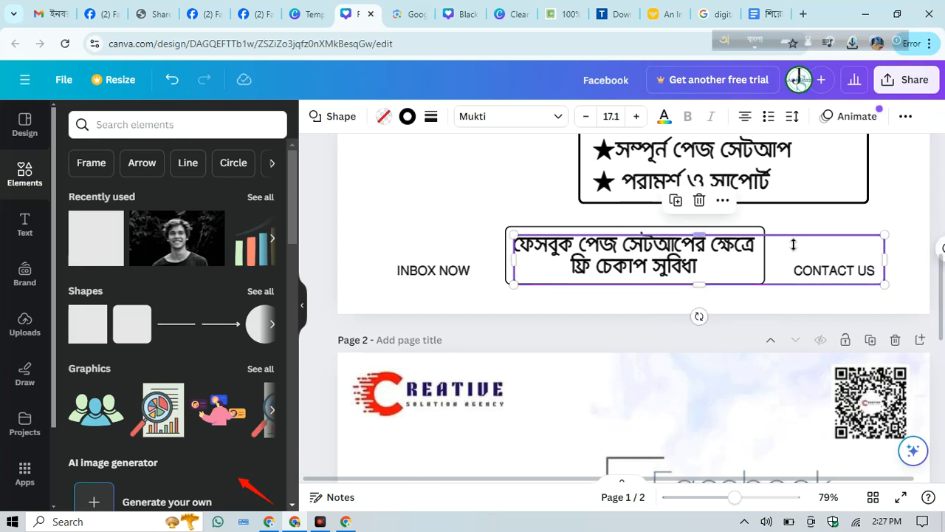
{"action": "left_click_drag", "start_coordinate": [700, 235], "coordinate": [701, 255]}
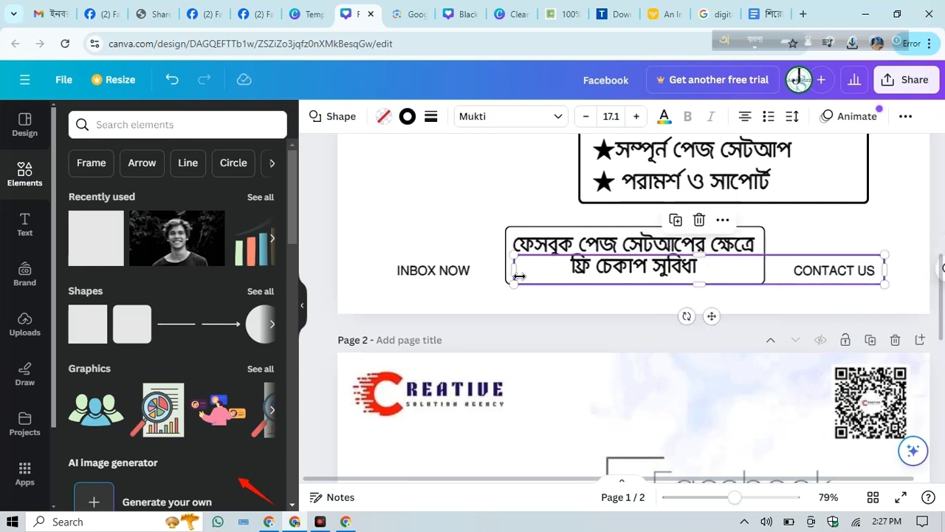
{"action": "left_click_drag", "start_coordinate": [563, 278], "coordinate": [790, 293]}
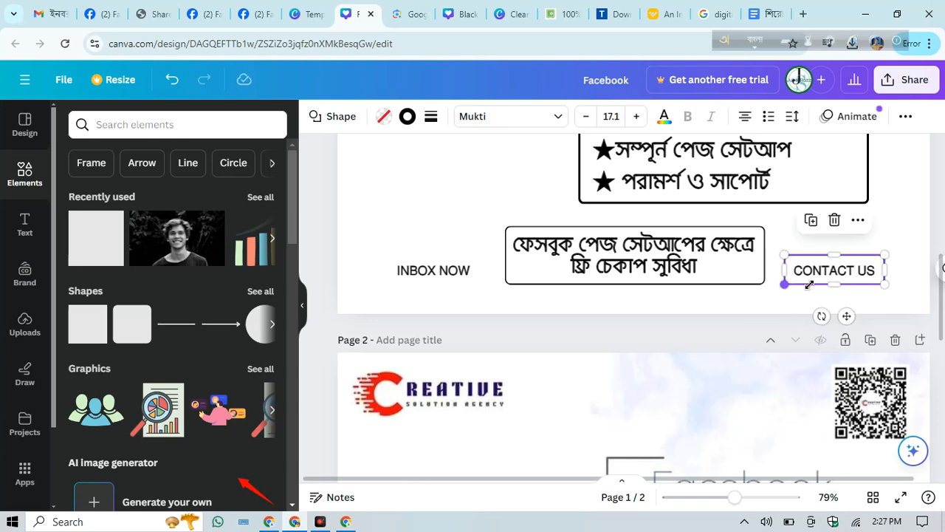
Step: Duplicate the CONTACT US frame and centre the copy around the INBOX NOW label
{"action": "left_click", "coordinate": [811, 224]}
{"action": "left_click_drag", "start_coordinate": [855, 325], "coordinate": [468, 325]}
{"action": "left_click_drag", "start_coordinate": [464, 324], "coordinate": [449, 318]}
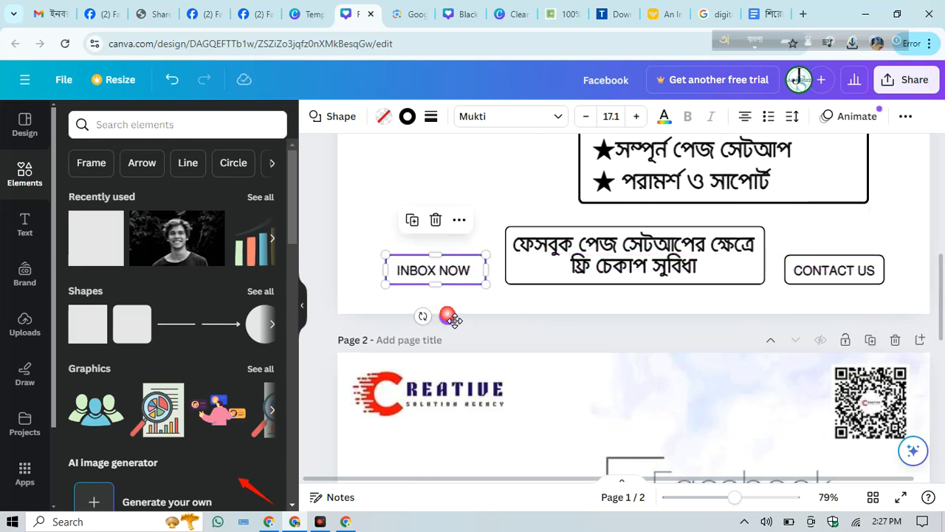
{"action": "left_click", "coordinate": [385, 224]}
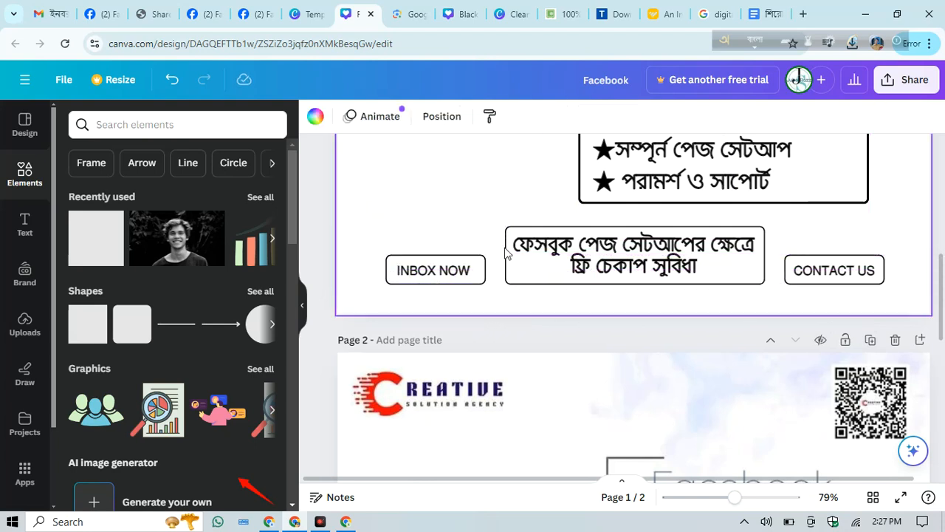
Step: Check the reference ad's contact layout and raise the CONTACT US label with its frame level with the check-up frame's upper edge
{"action": "left_click", "coordinate": [408, 13]}
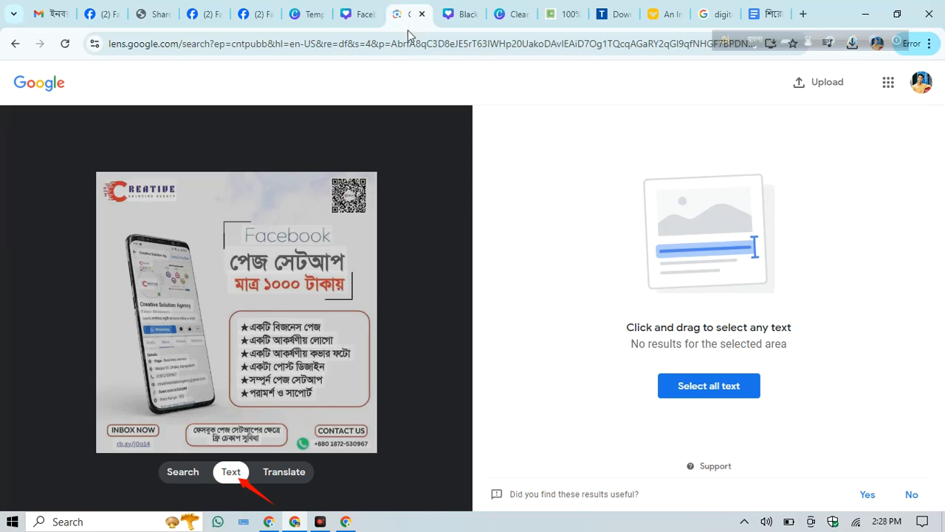
{"action": "left_click", "coordinate": [355, 15]}
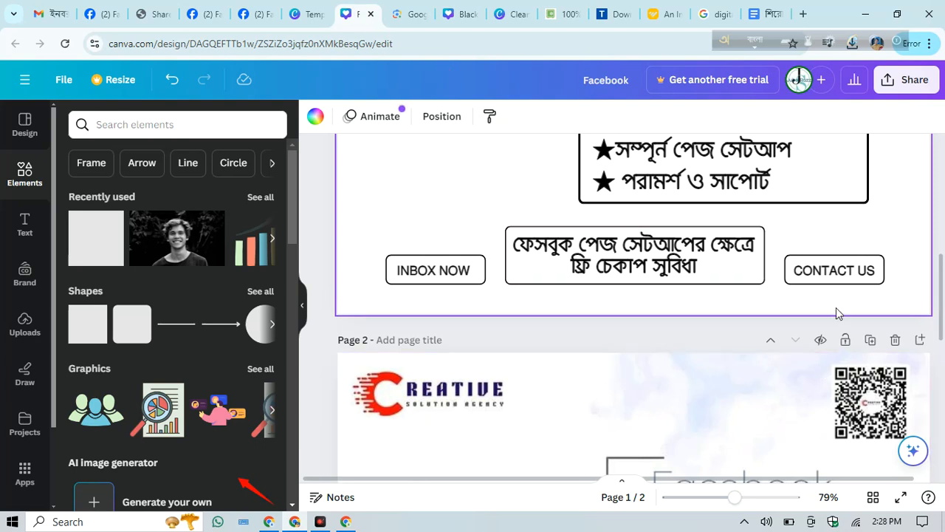
{"action": "left_click", "coordinate": [810, 276]}
{"action": "left_click_drag", "start_coordinate": [827, 282], "coordinate": [828, 255]}
{"action": "left_click", "coordinate": [808, 293]}
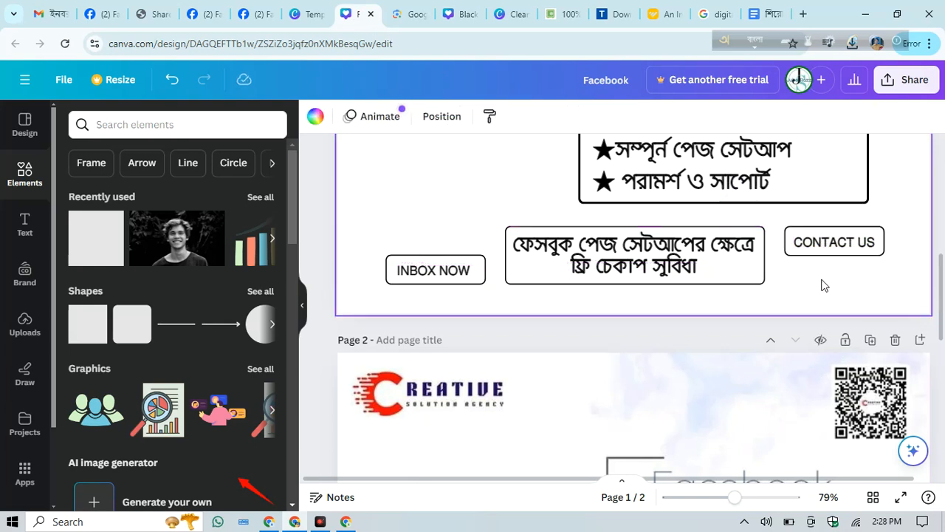
{"action": "left_click", "coordinate": [25, 229]}
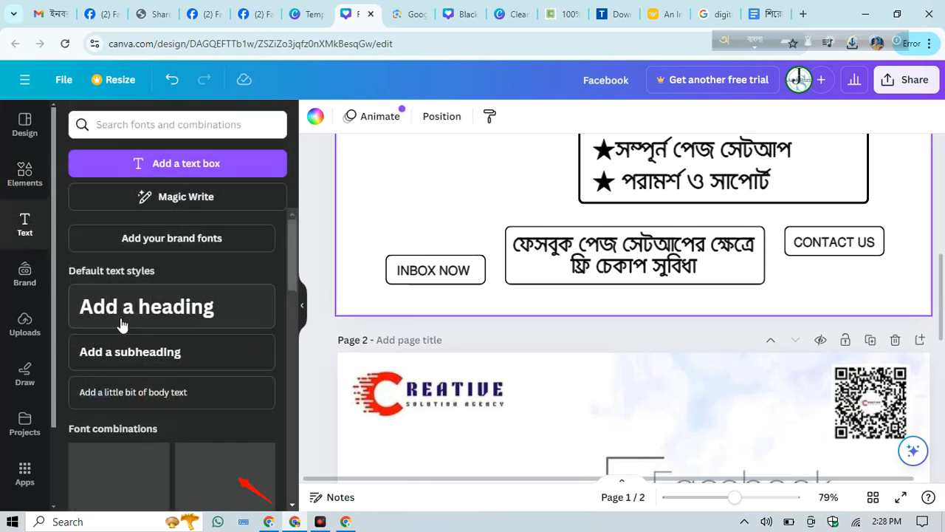
{"action": "left_click", "coordinate": [165, 352]}
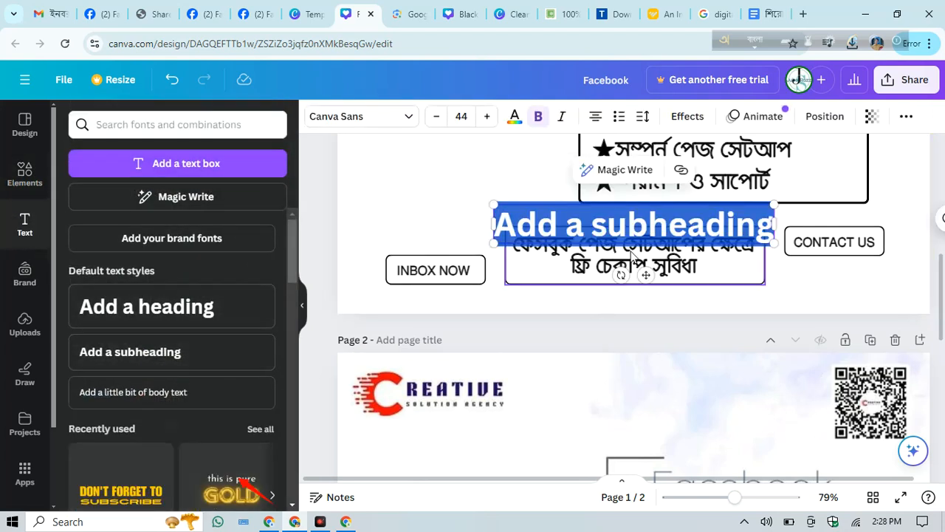
{"action": "type", "text": "0170"}
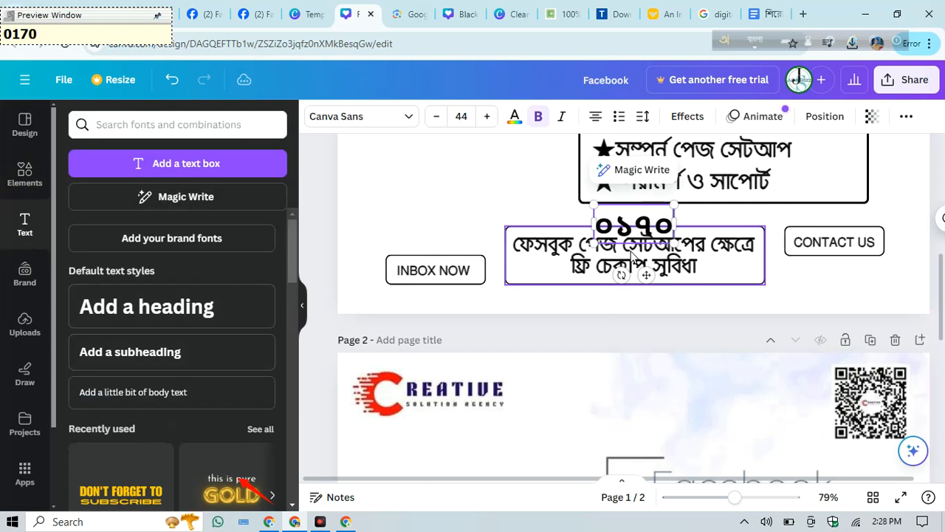
{"action": "type", "text": "6"}
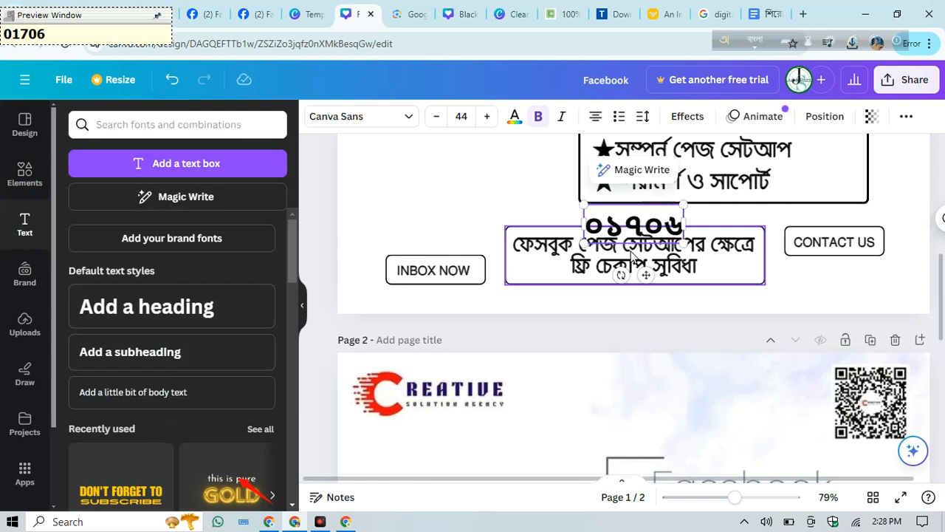
{"action": "key", "text": "BackSpace"}
{"action": "key", "text": "BackSpace"}
{"action": "key", "text": "BackSpace"}
{"action": "key", "text": "BackSpace"}
{"action": "key", "text": "BackSpace"}
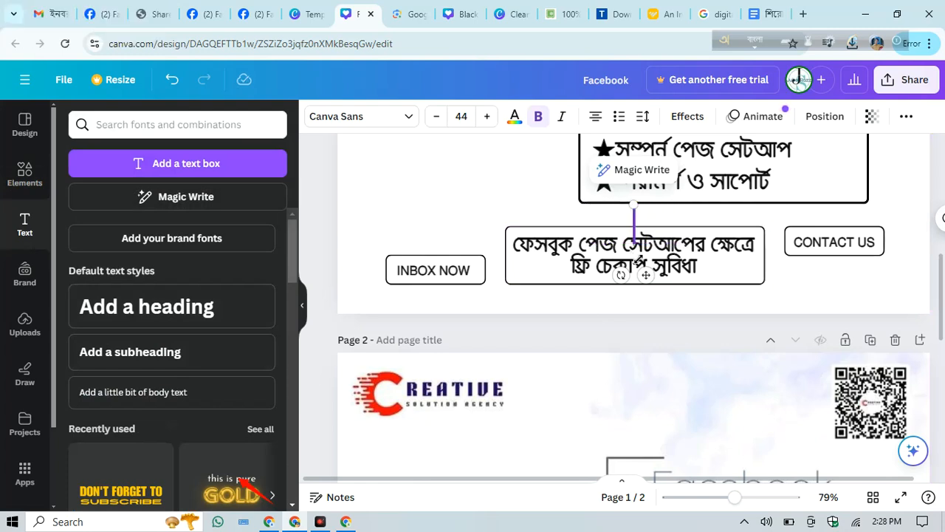
Step: Switch the keyboard input language to English and add a subheading containing the contact phone number
{"action": "left_click", "coordinate": [755, 39]}
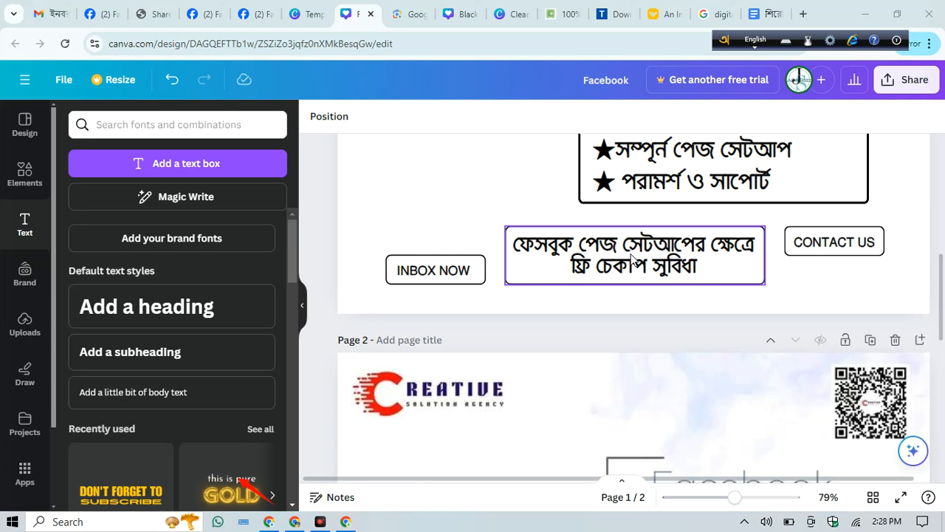
{"action": "left_click", "coordinate": [220, 355]}
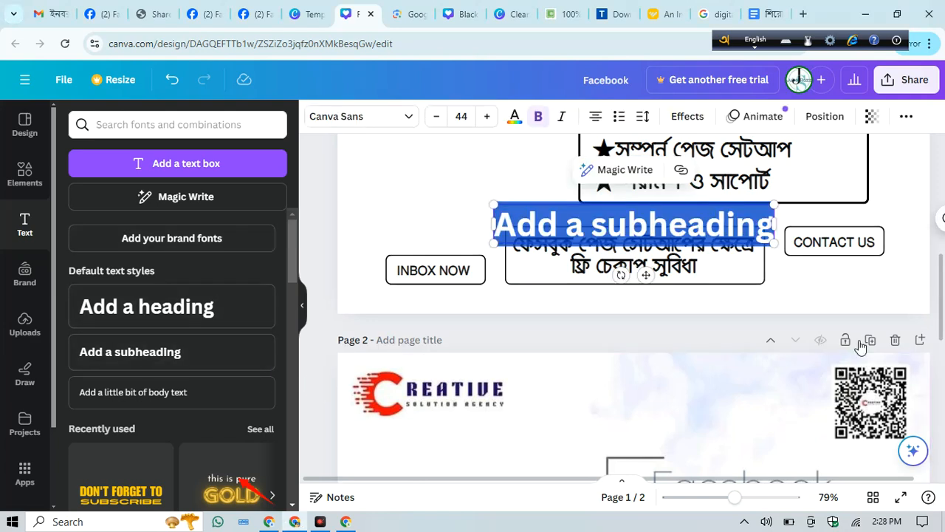
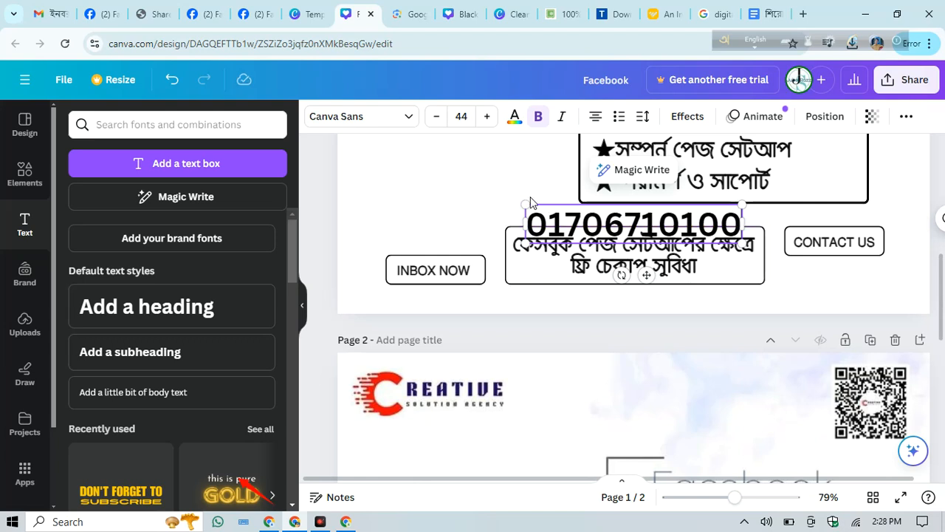
Step: Shrink the phone number text to size 16.3 and centre it beneath the CONTACT US frame
{"action": "left_click_drag", "start_coordinate": [526, 210], "coordinate": [640, 225]}
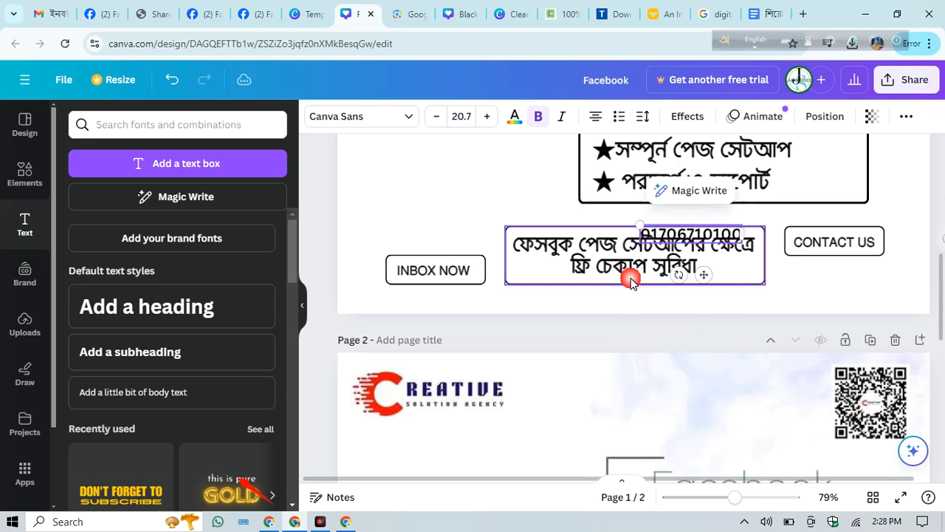
{"action": "left_click_drag", "start_coordinate": [701, 274], "coordinate": [859, 320]}
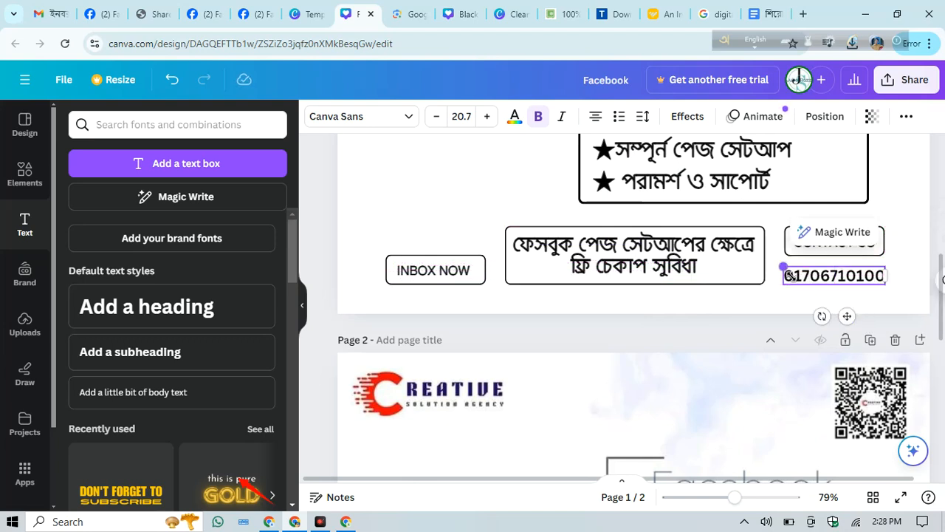
{"action": "left_click_drag", "start_coordinate": [789, 275], "coordinate": [813, 288]}
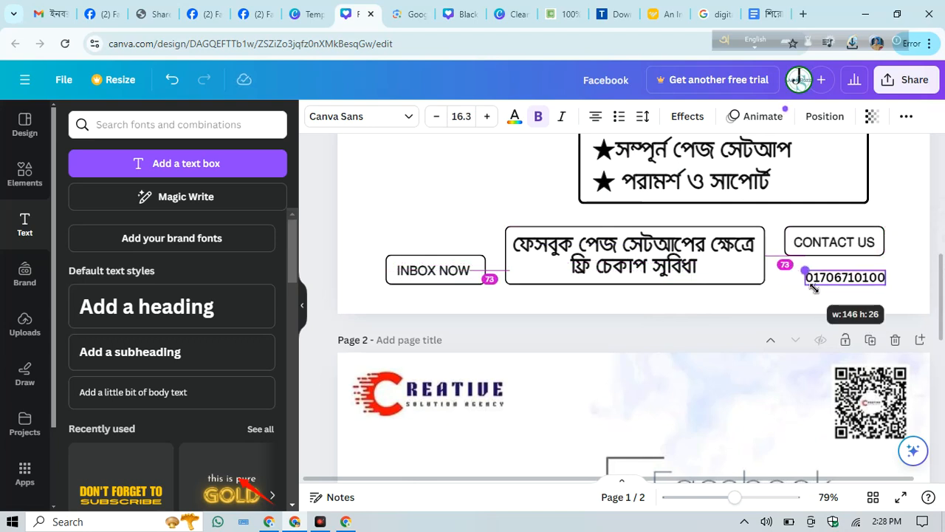
{"action": "left_click", "coordinate": [839, 292]}
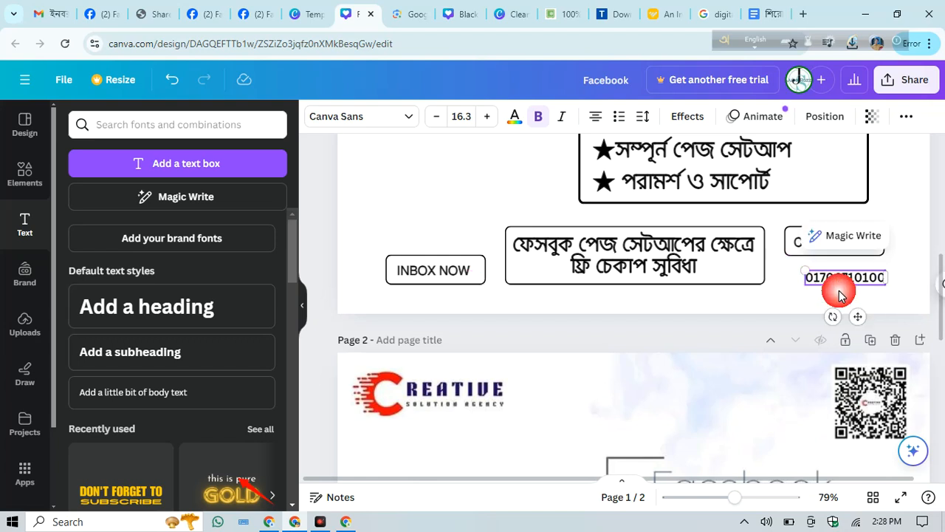
{"action": "left_click_drag", "start_coordinate": [859, 318], "coordinate": [860, 318]}
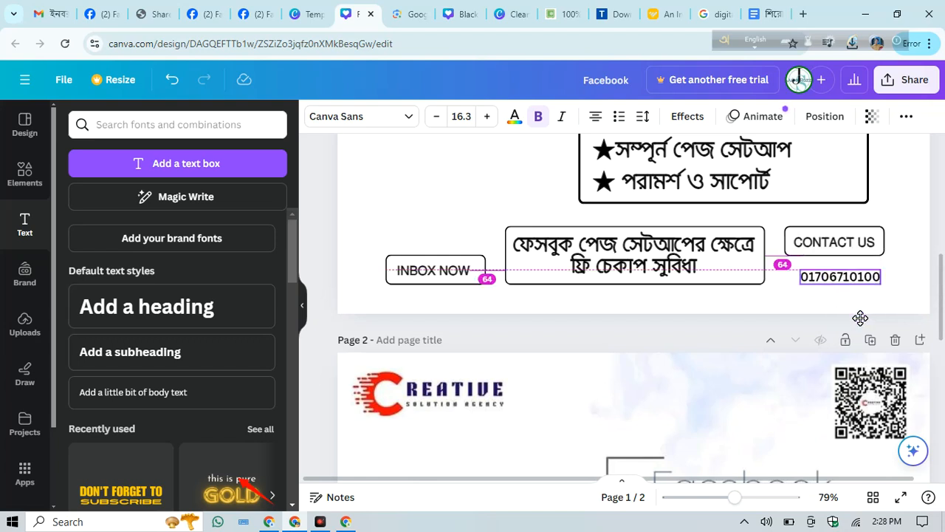
Step: Reposition the phone number text closely beneath the CONTACT US frame, with its end lined up with the frame's edge
{"action": "left_click", "coordinate": [831, 244]}
{"action": "left_click_drag", "start_coordinate": [833, 246], "coordinate": [860, 276]}
{"action": "left_click", "coordinate": [857, 278]}
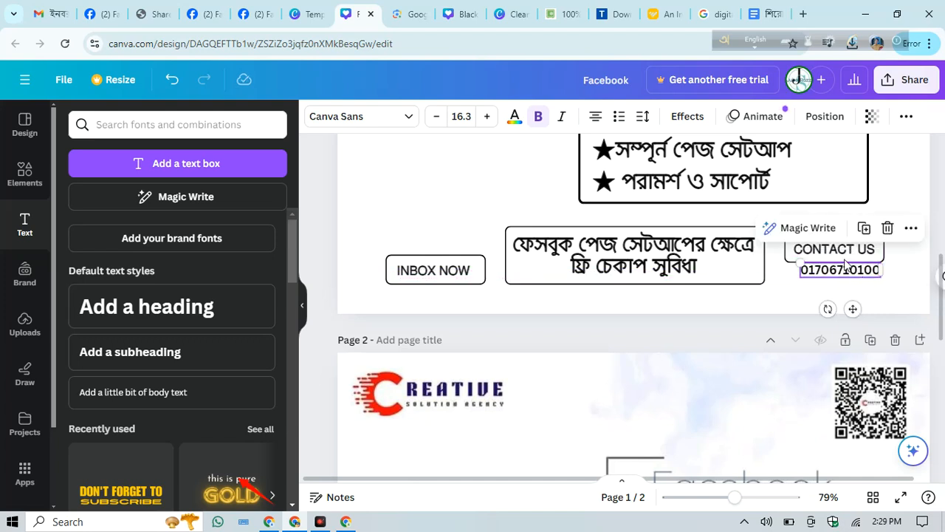
{"action": "scroll", "coordinate": [847, 264], "scroll_direction": "up", "scroll_amount": 5}
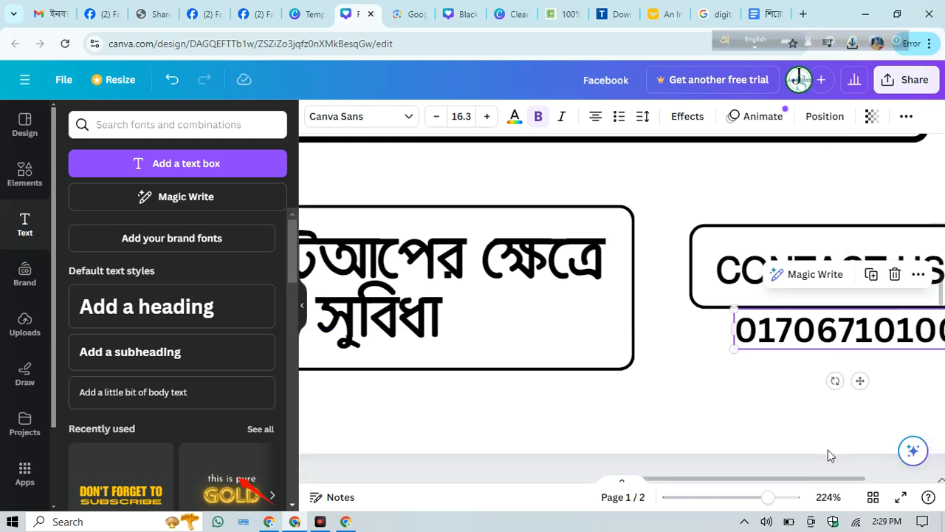
{"action": "left_click", "coordinate": [842, 478]}
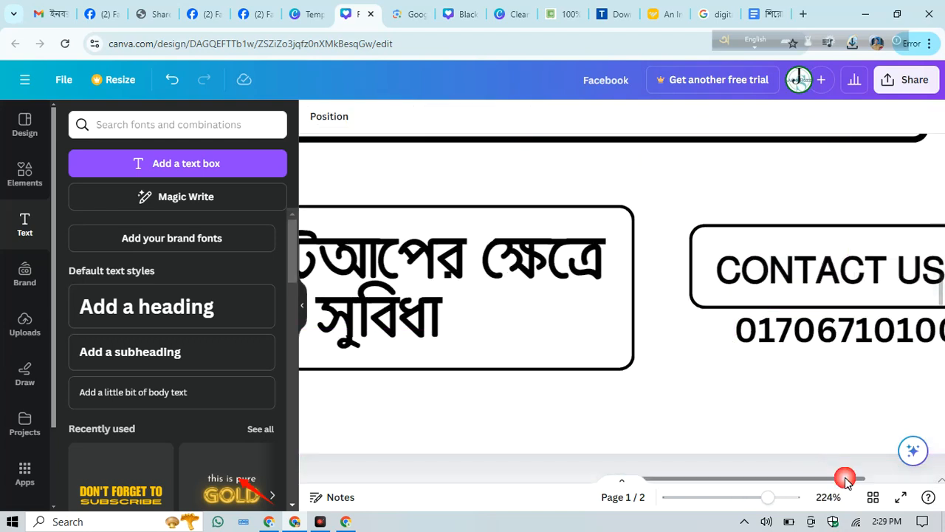
{"action": "left_click_drag", "start_coordinate": [857, 478], "coordinate": [894, 482]}
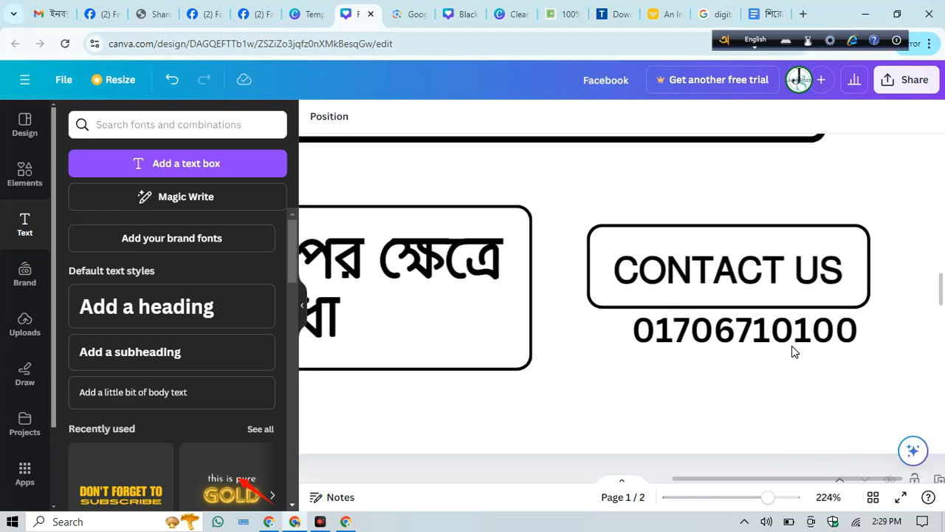
{"action": "left_click_drag", "start_coordinate": [804, 350], "coordinate": [814, 352]}
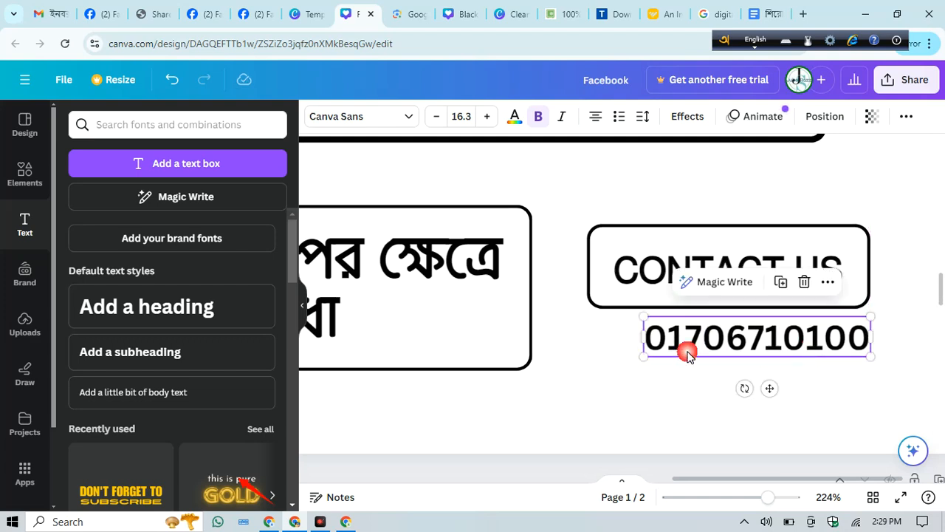
Step: Search the elements for "call icon" and add the black circular phone graphic to the post
{"action": "left_click", "coordinate": [30, 171]}
{"action": "left_click", "coordinate": [147, 126]}
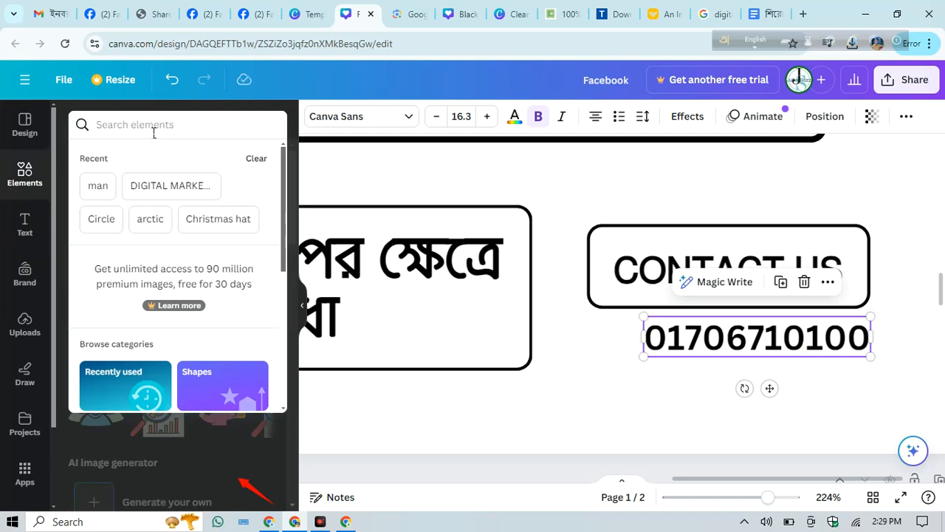
{"action": "type", "text": "call"}
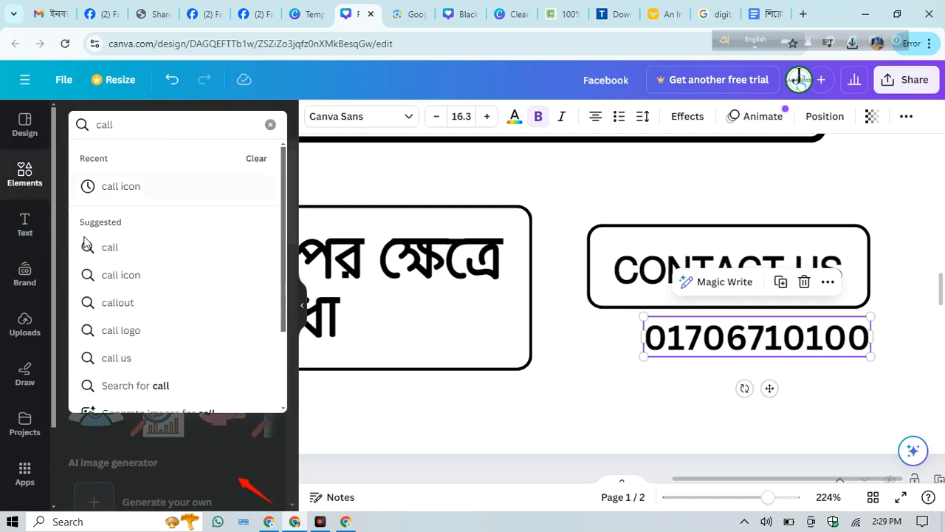
{"action": "left_click", "coordinate": [141, 193]}
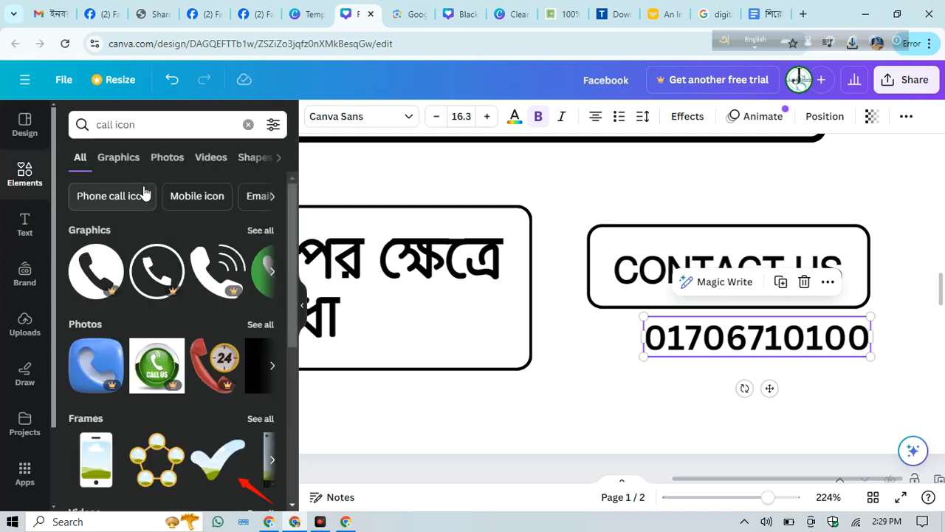
{"action": "left_click", "coordinate": [259, 228]}
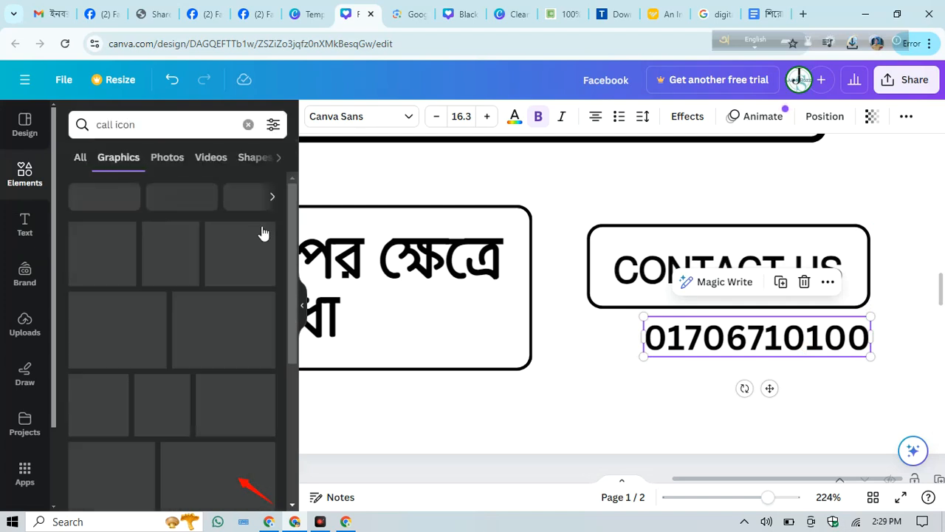
{"action": "left_click", "coordinate": [440, 284]}
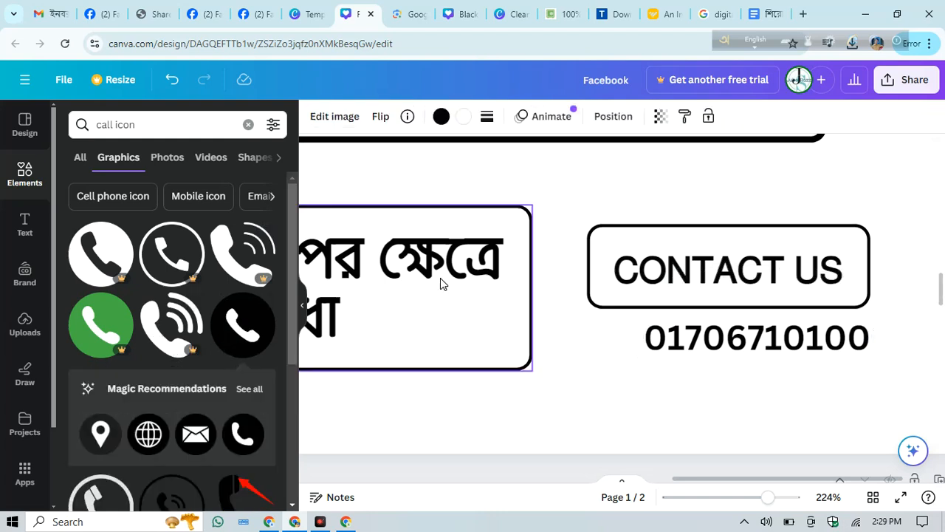
{"action": "scroll", "coordinate": [493, 300], "scroll_direction": "down", "scroll_amount": 4}
{"action": "left_click_drag", "start_coordinate": [580, 185], "coordinate": [632, 358]}
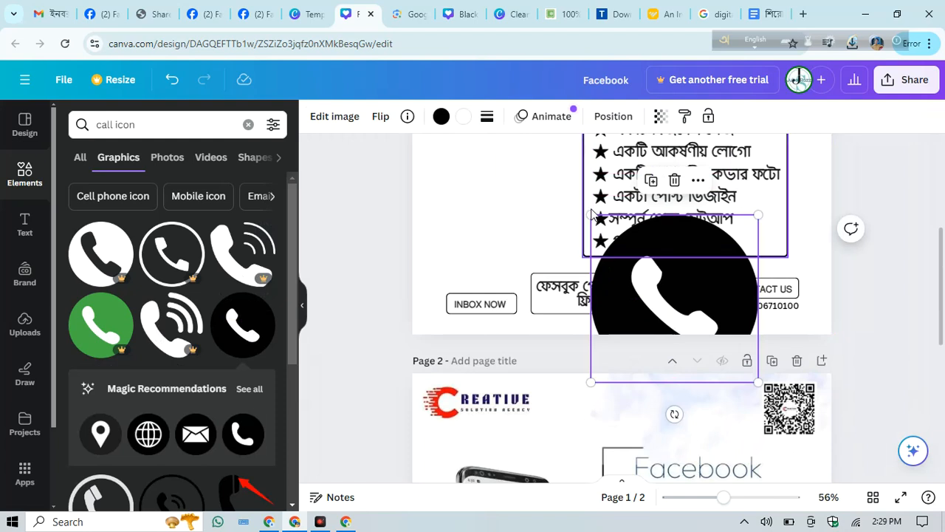
Step: Shrink the black phone icon to about the text height and place it directly before the phone number
{"action": "left_click_drag", "start_coordinate": [590, 215], "coordinate": [671, 297]}
{"action": "left_click_drag", "start_coordinate": [741, 329], "coordinate": [696, 265]}
{"action": "left_click_drag", "start_coordinate": [627, 232], "coordinate": [743, 314]}
{"action": "scroll", "coordinate": [743, 314], "scroll_direction": "up", "scroll_amount": 6}
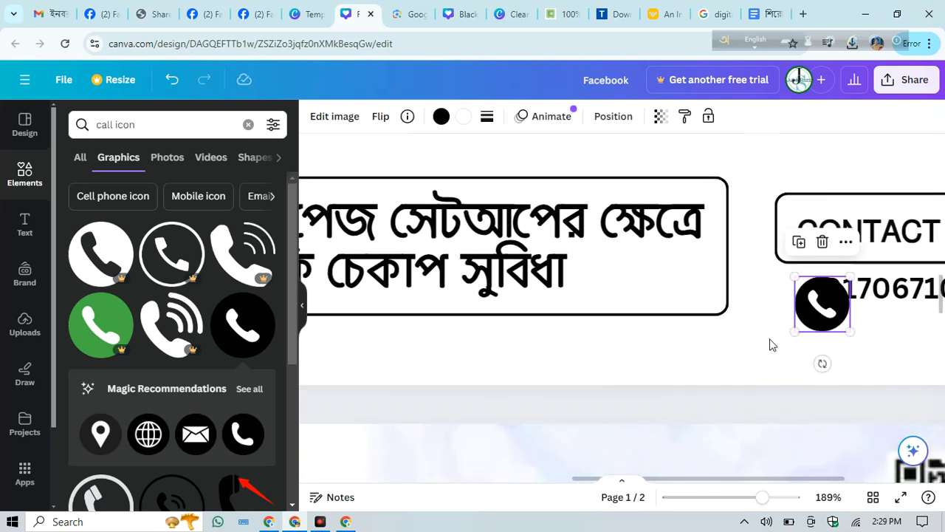
{"action": "scroll", "coordinate": [705, 475], "scroll_direction": "right", "scroll_amount": 3}
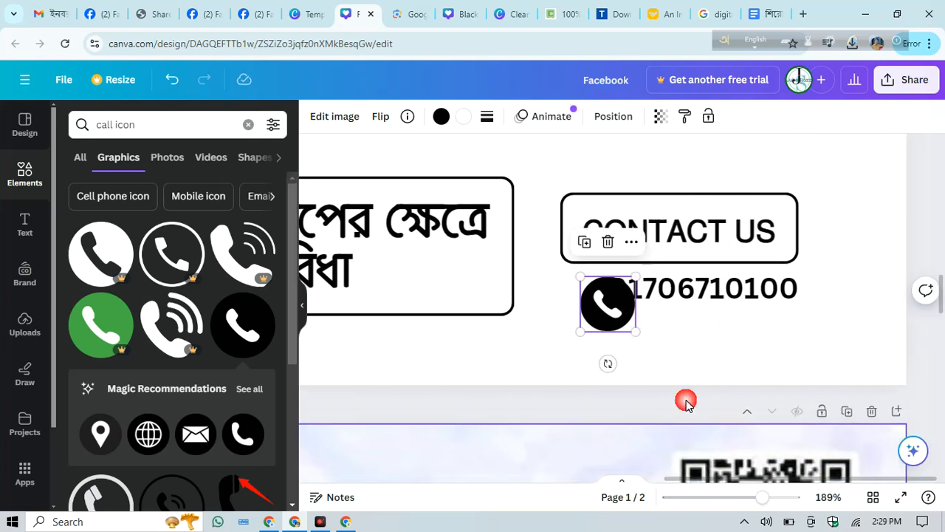
{"action": "left_click_drag", "start_coordinate": [640, 336], "coordinate": [595, 300]}
{"action": "left_click", "coordinate": [661, 355]}
Step: Reduce the height of the CONTACT US and INBOX NOW frames so they fit tightly around their labels
{"action": "left_click", "coordinate": [653, 206]}
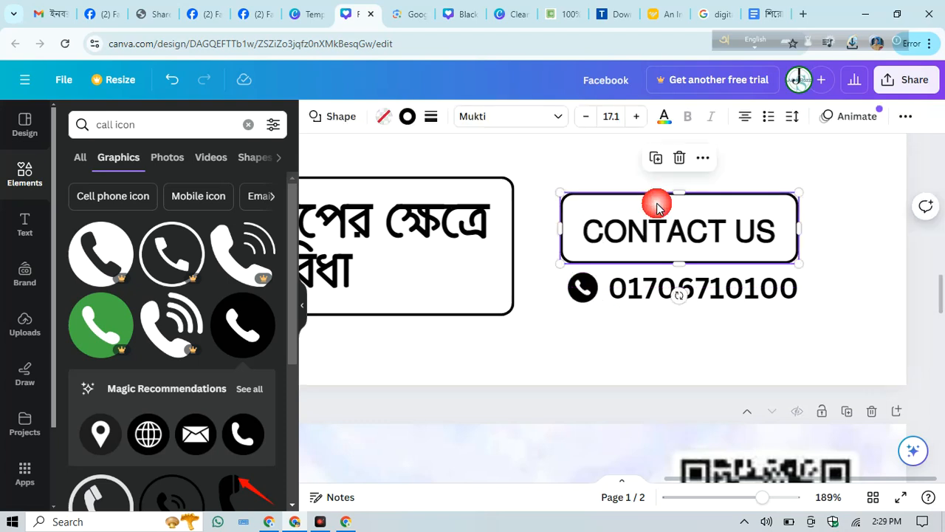
{"action": "left_click_drag", "start_coordinate": [680, 194], "coordinate": [683, 207]}
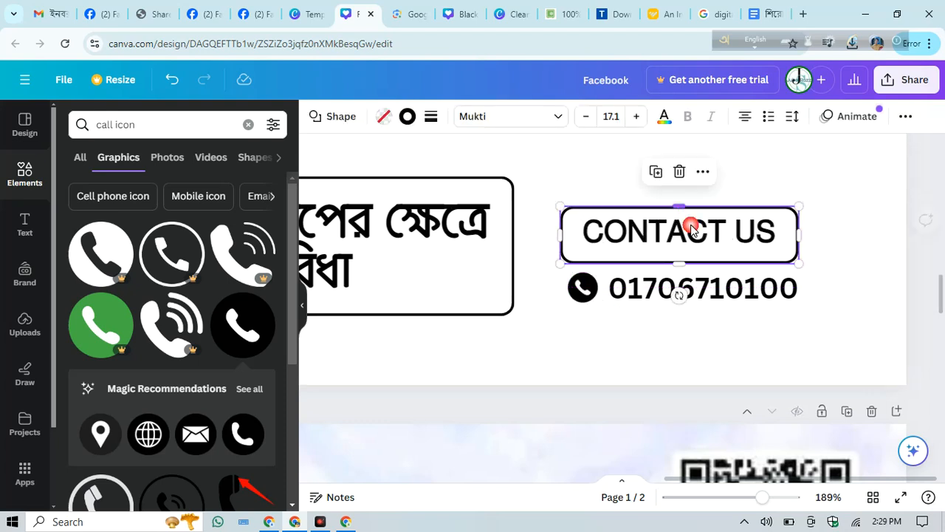
{"action": "left_click_drag", "start_coordinate": [680, 264], "coordinate": [681, 255]}
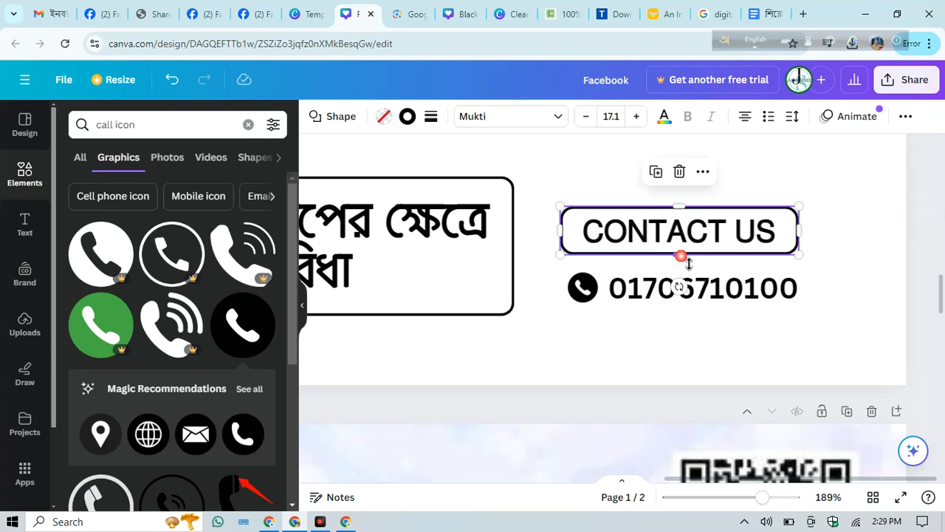
{"action": "scroll", "coordinate": [688, 264], "scroll_direction": "down", "scroll_amount": 5}
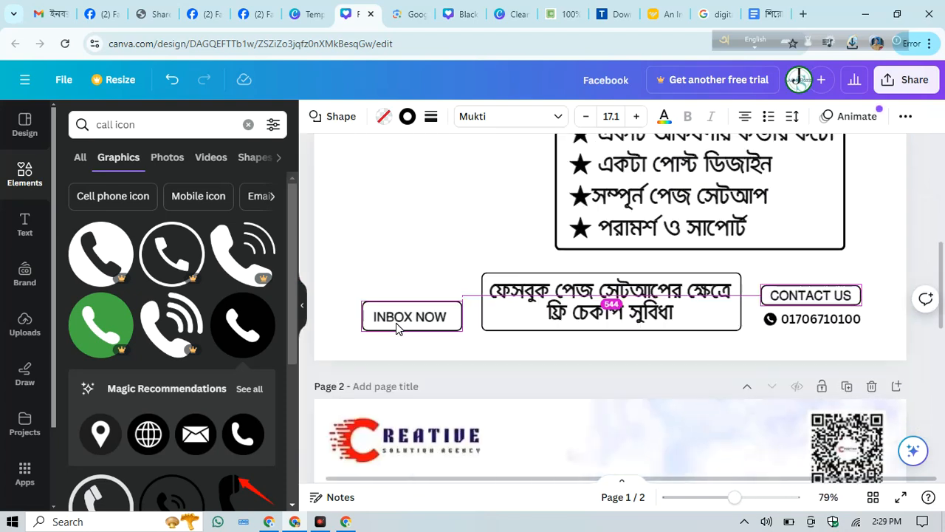
{"action": "left_click", "coordinate": [413, 330]}
{"action": "left_click_drag", "start_coordinate": [420, 338], "coordinate": [420, 318]}
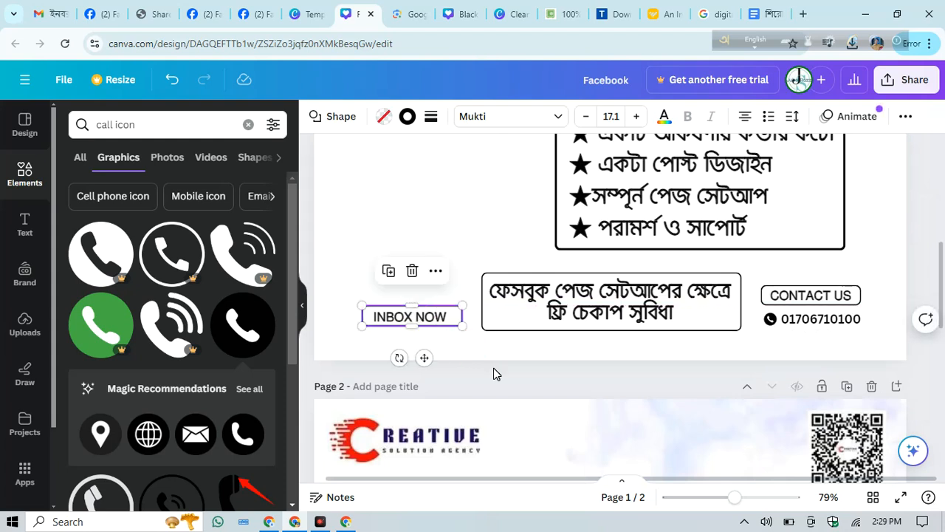
{"action": "left_click", "coordinate": [499, 373]}
Step: Group all text, frames and the phone icon on page 1 and align the group to the page's vertical middle
{"action": "scroll", "coordinate": [510, 362], "scroll_direction": "down", "scroll_amount": 3}
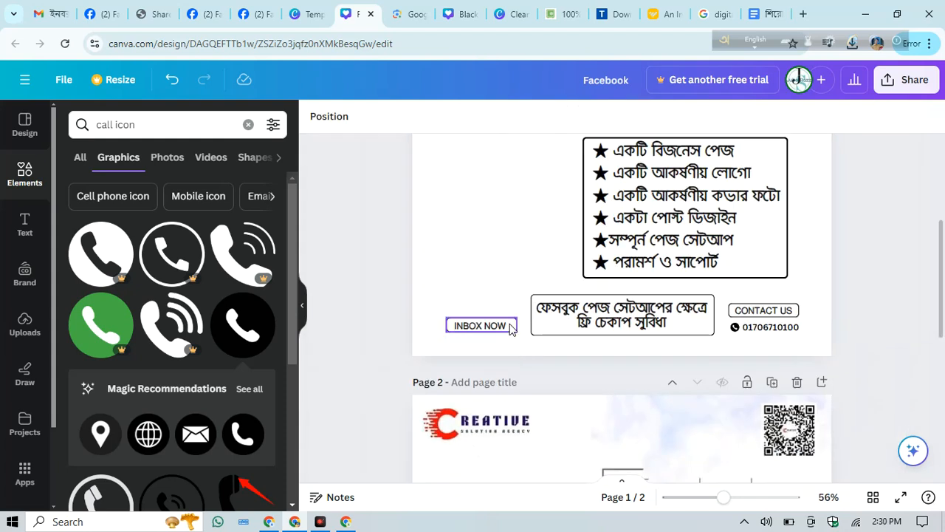
{"action": "scroll", "coordinate": [517, 342], "scroll_direction": "down", "scroll_amount": 3}
{"action": "scroll", "coordinate": [598, 351], "scroll_direction": "up", "scroll_amount": 1}
{"action": "scroll", "coordinate": [613, 377], "scroll_direction": "down", "scroll_amount": 4}
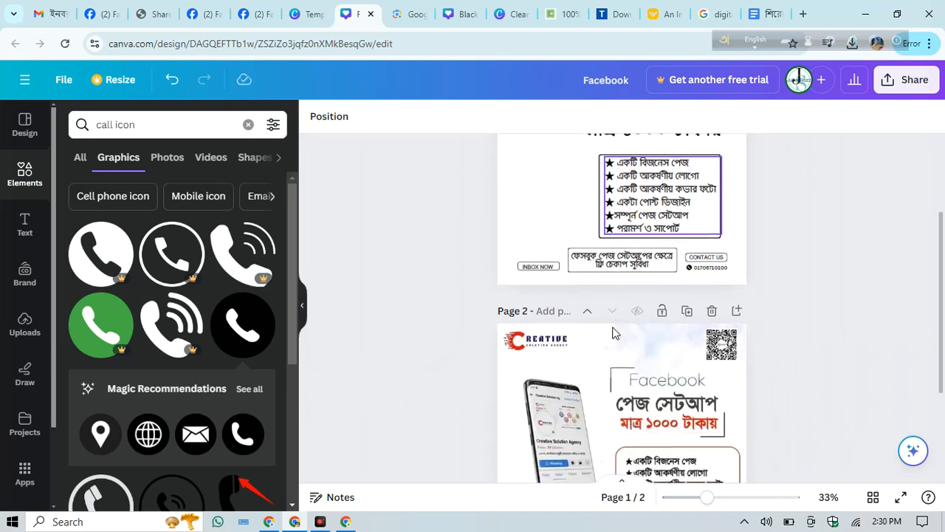
{"action": "scroll", "coordinate": [619, 410], "scroll_direction": "up", "scroll_amount": 4}
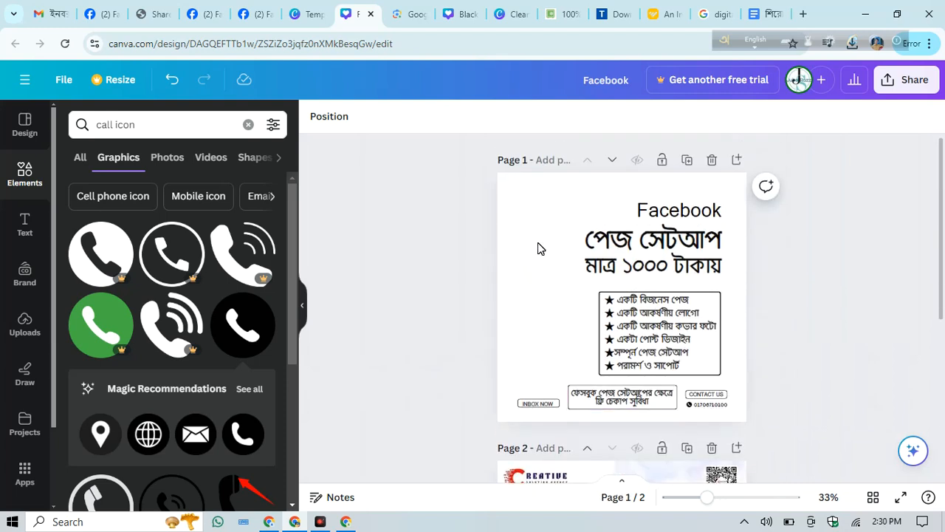
{"action": "left_click_drag", "start_coordinate": [527, 198], "coordinate": [723, 420]}
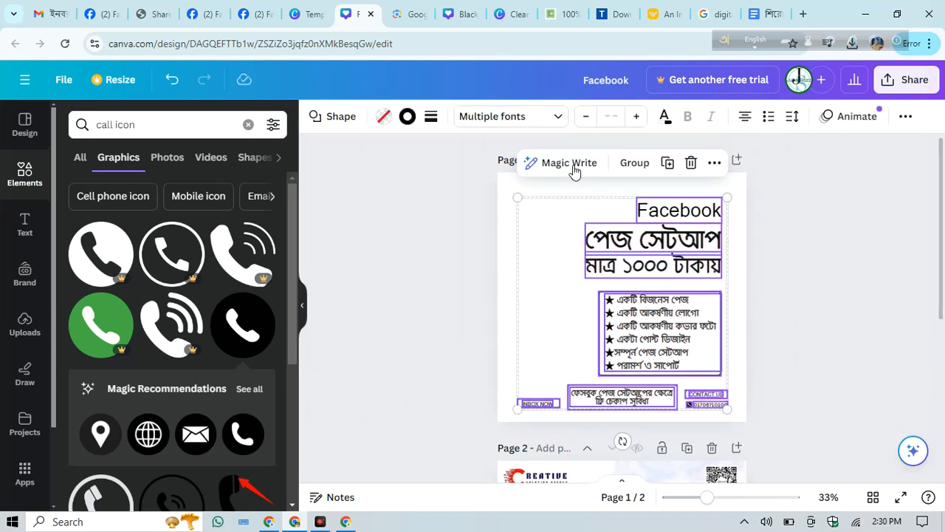
{"action": "left_click", "coordinate": [642, 167]}
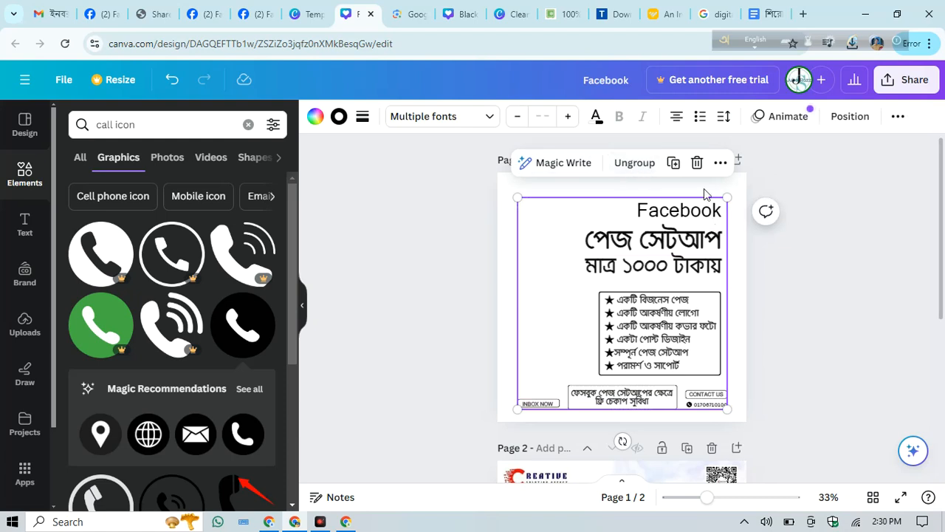
{"action": "left_click", "coordinate": [720, 164]}
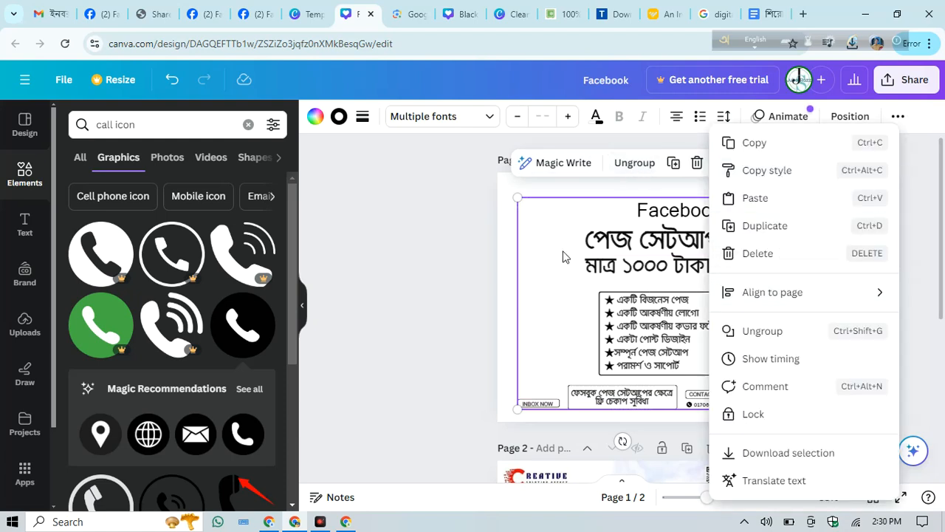
{"action": "left_click", "coordinate": [519, 235]}
{"action": "left_click", "coordinate": [847, 118]}
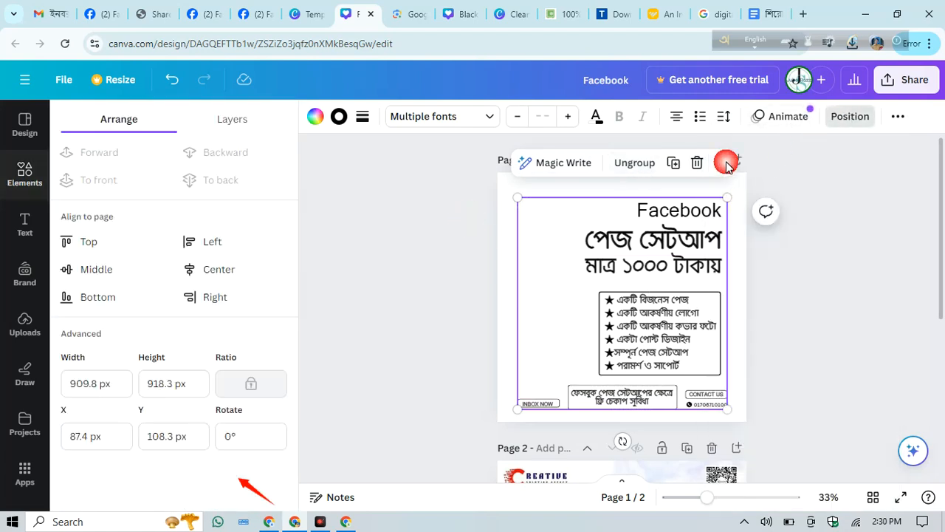
{"action": "left_click", "coordinate": [116, 270]}
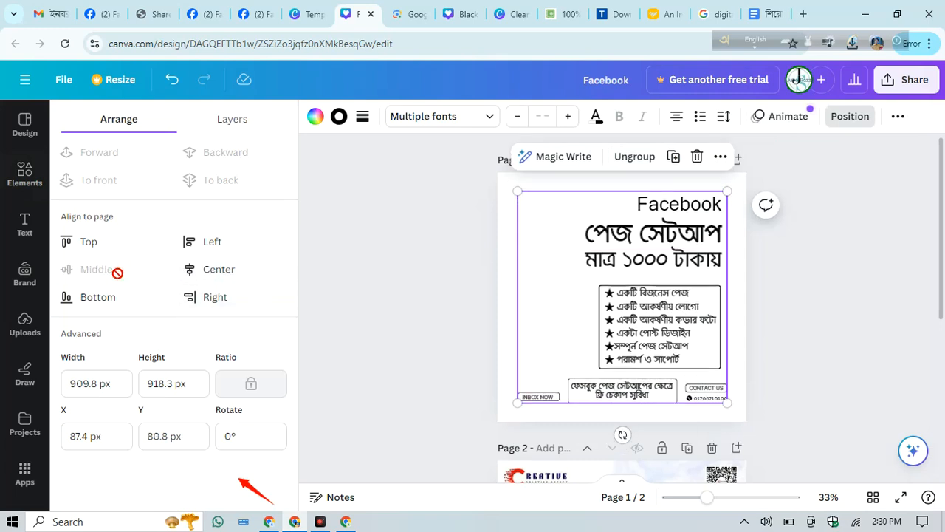
{"action": "left_click", "coordinate": [320, 290]}
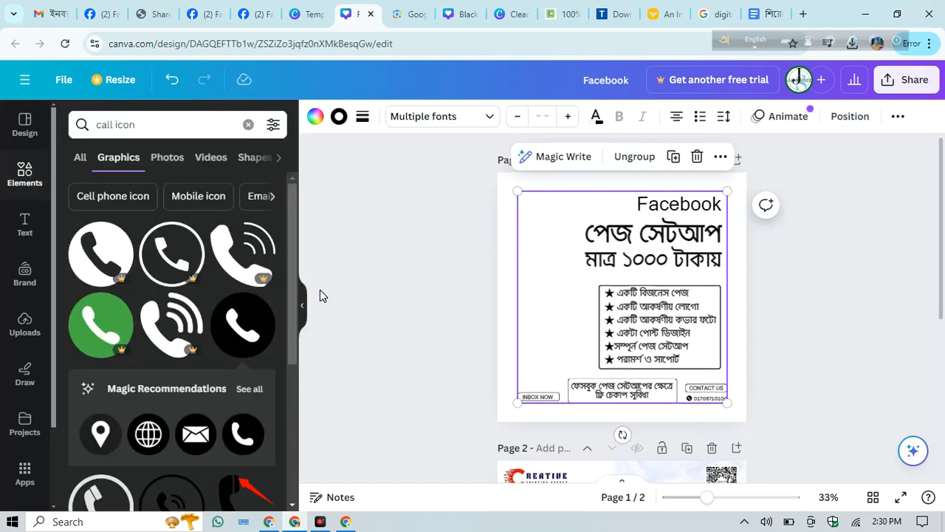
Step: Compare the layout on page 1 with the reference ad on page 2 for missing elements
{"action": "left_click", "coordinate": [687, 362]}
{"action": "left_click", "coordinate": [688, 256]}
{"action": "left_click", "coordinate": [810, 325]}
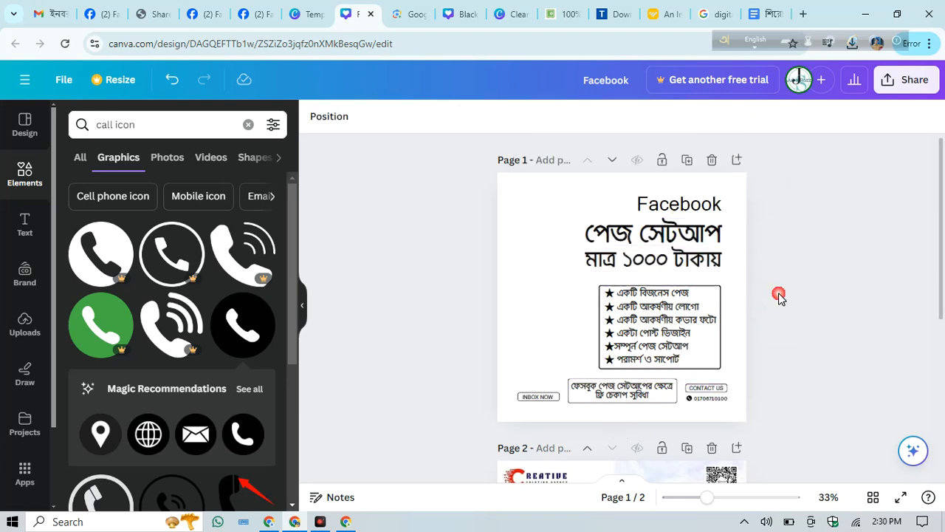
{"action": "scroll", "coordinate": [787, 356], "scroll_direction": "down", "scroll_amount": 3}
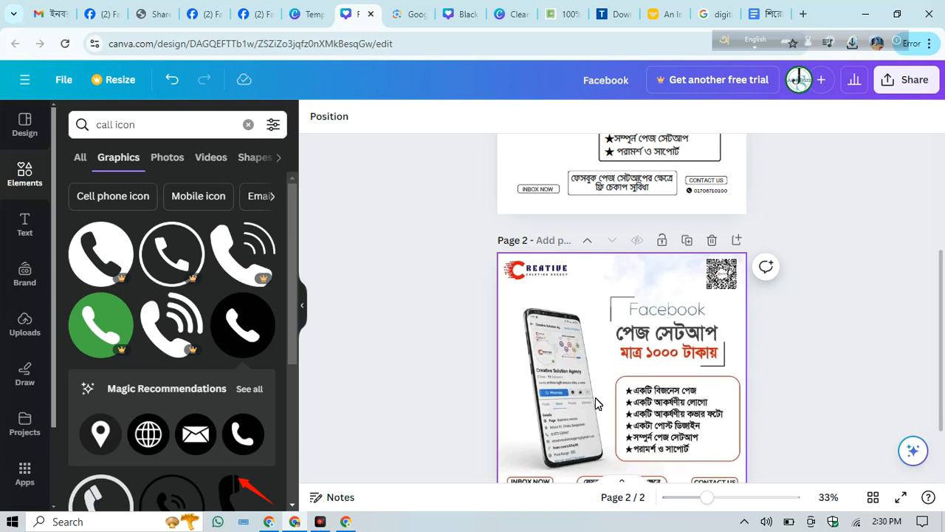
{"action": "scroll", "coordinate": [595, 398], "scroll_direction": "down", "scroll_amount": 1}
{"action": "scroll", "coordinate": [595, 397], "scroll_direction": "up", "scroll_amount": 3}
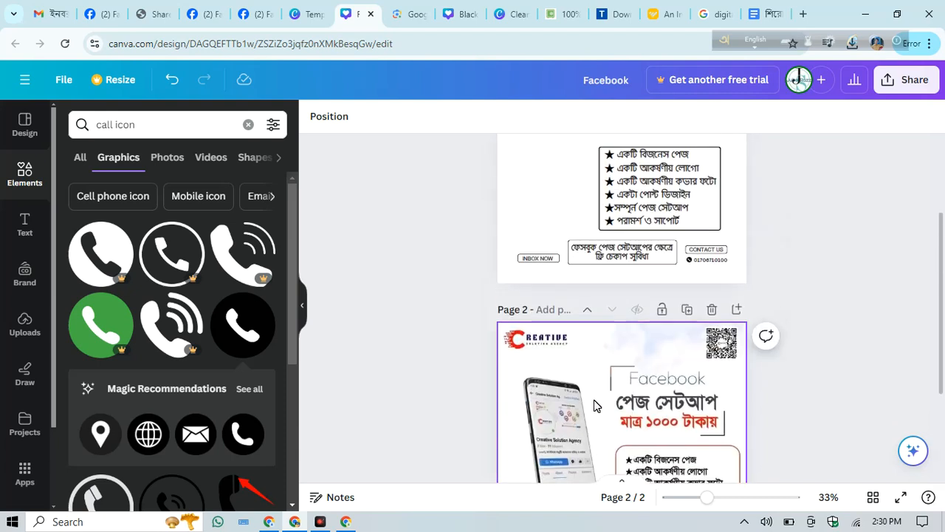
{"action": "scroll", "coordinate": [593, 405], "scroll_direction": "up", "scroll_amount": 1}
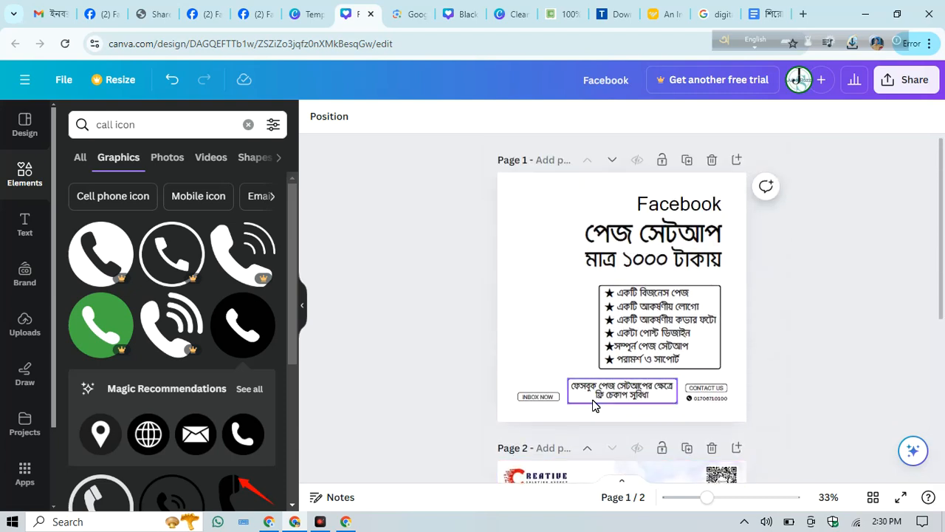
{"action": "scroll", "coordinate": [595, 404], "scroll_direction": "down", "scroll_amount": 2}
{"action": "scroll", "coordinate": [547, 318], "scroll_direction": "up", "scroll_amount": 2}
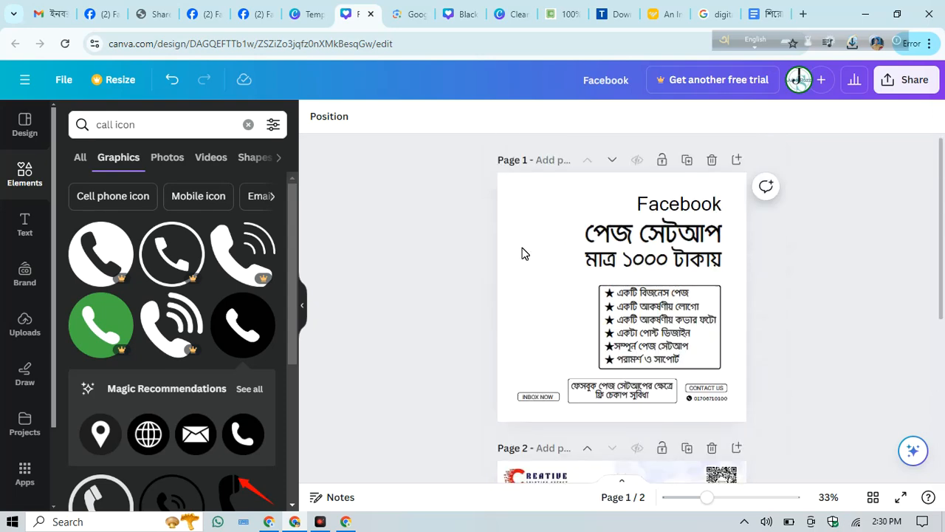
Step: Copy the FREELANCER TOPON logo group from the Clean F Letter Logo design, paste it onto page 1 of the Facebook post and shrink it
{"action": "left_click", "coordinate": [511, 13]}
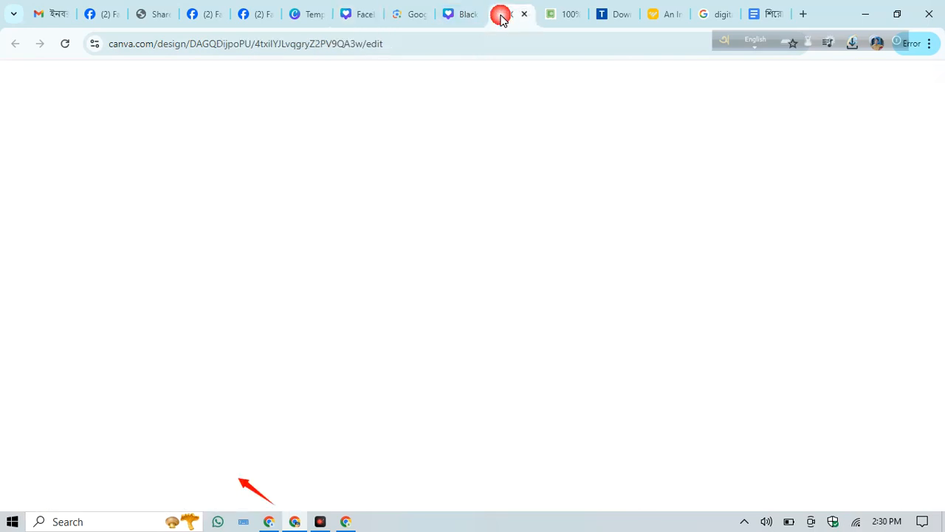
{"action": "left_click_drag", "start_coordinate": [506, 228], "coordinate": [672, 354]}
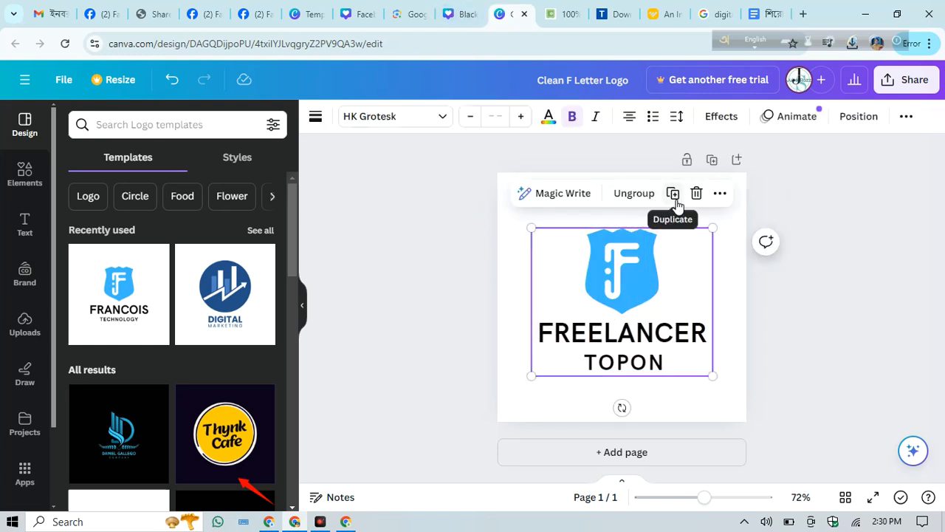
{"action": "left_click", "coordinate": [353, 14]}
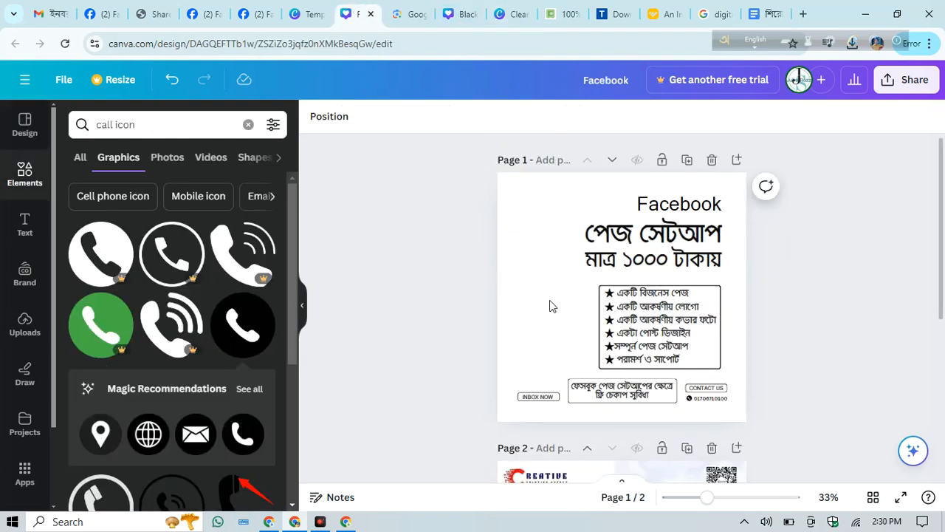
{"action": "key", "text": "ctrl+v"}
{"action": "left_click_drag", "start_coordinate": [599, 271], "coordinate": [545, 245]}
{"action": "left_click", "coordinate": [458, 288]}
Step: Search Google for "qr code generator" in a new browser tab and open the qr-code-generator.com website
{"action": "left_click", "coordinate": [421, 13]}
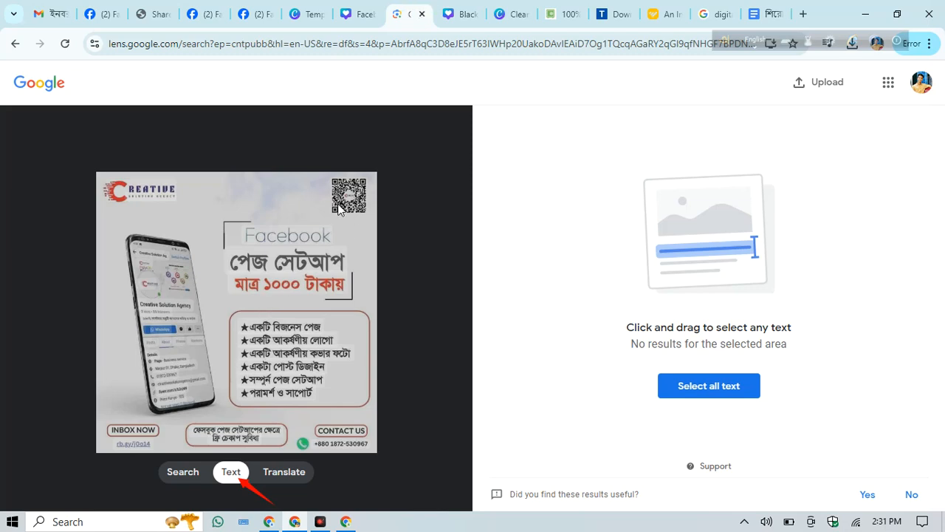
{"action": "left_click", "coordinate": [804, 14]}
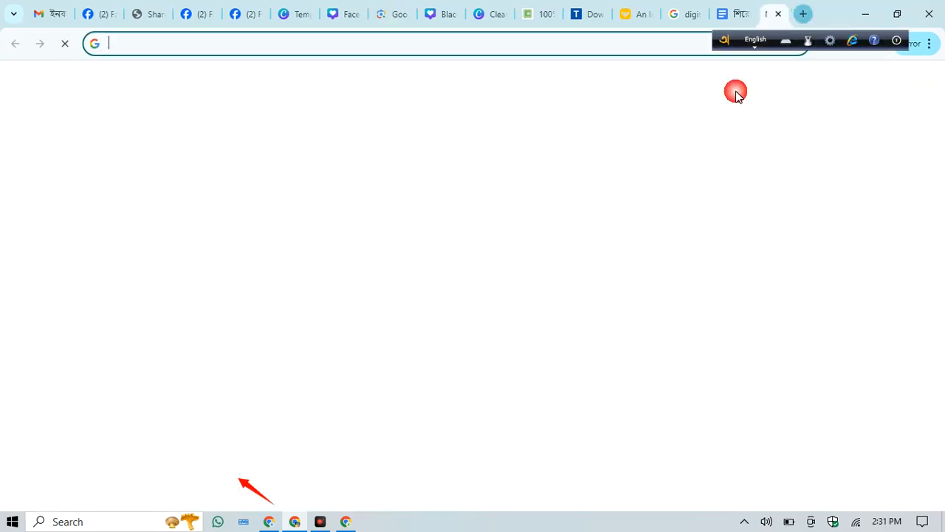
{"action": "left_click", "coordinate": [465, 268]}
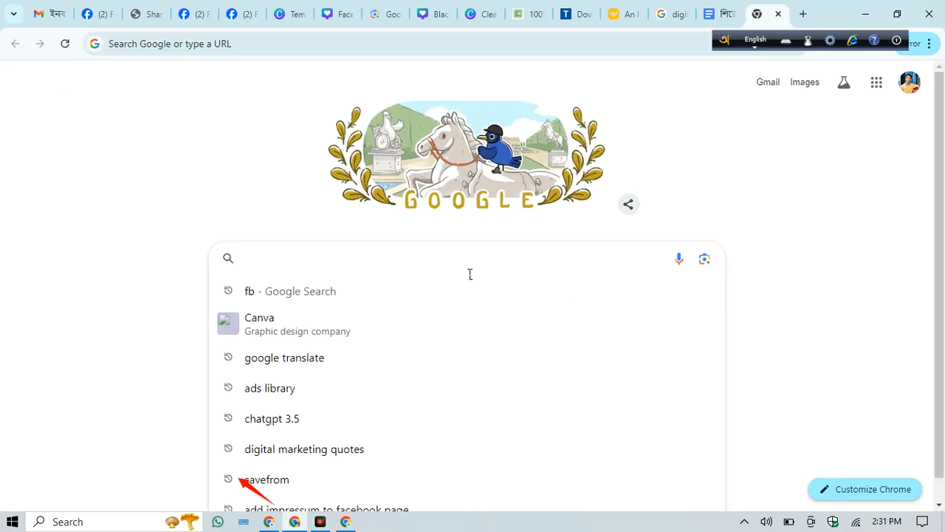
{"action": "type", "text": "qr"}
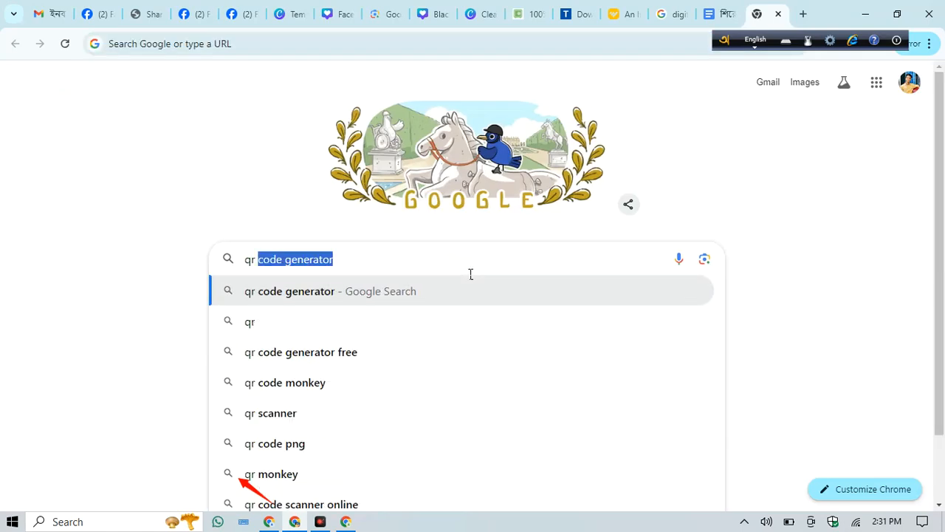
{"action": "left_click", "coordinate": [414, 296]}
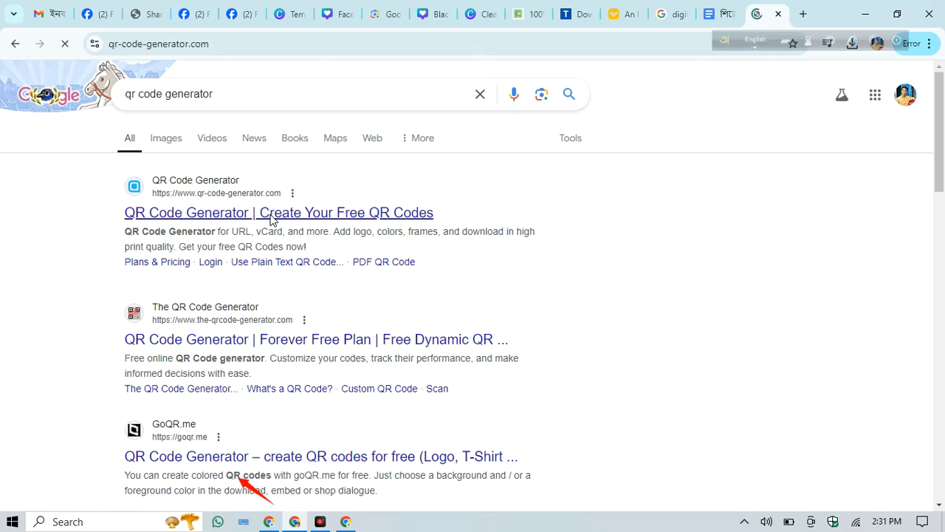
Step: Dismiss the Google sign-in prompt on the QR code generator page and accept all cookies
{"action": "scroll", "coordinate": [326, 271], "scroll_direction": "down", "scroll_amount": 1}
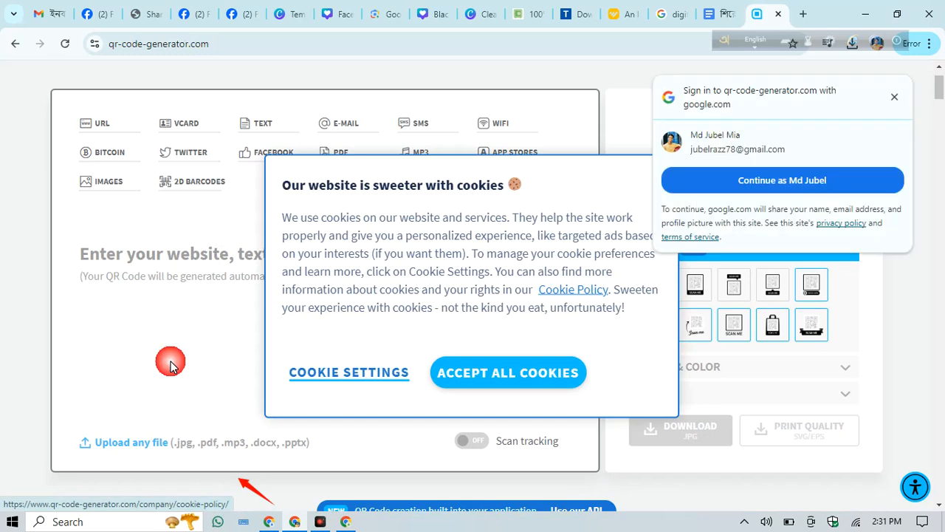
{"action": "left_click", "coordinate": [898, 98]}
{"action": "left_click", "coordinate": [459, 376]}
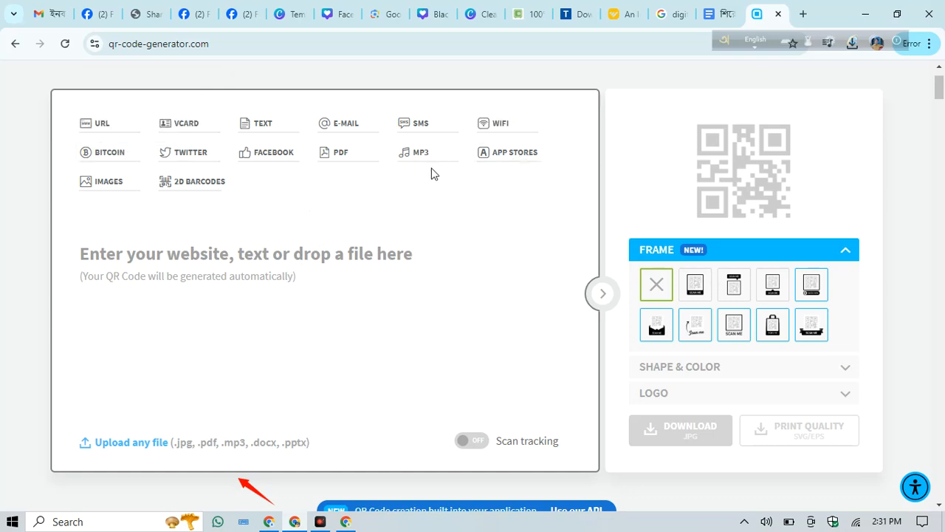
{"action": "left_click", "coordinate": [327, 16]}
{"action": "left_click", "coordinate": [303, 14]}
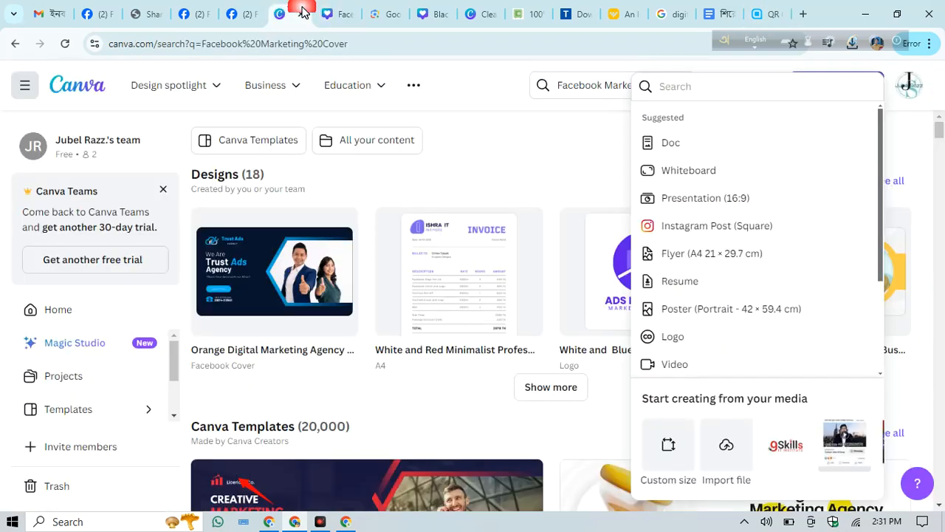
{"action": "left_click", "coordinate": [343, 16]}
{"action": "left_click", "coordinate": [433, 15]}
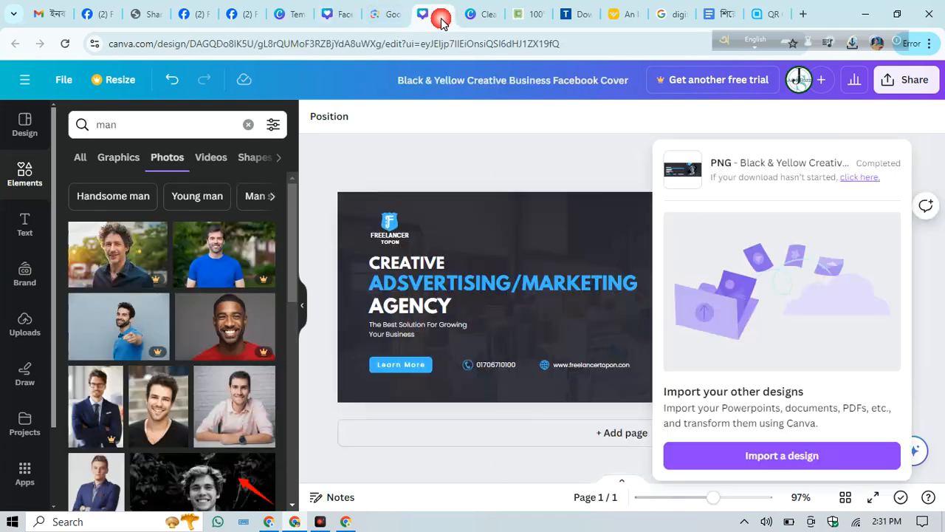
{"action": "left_click", "coordinate": [755, 23]}
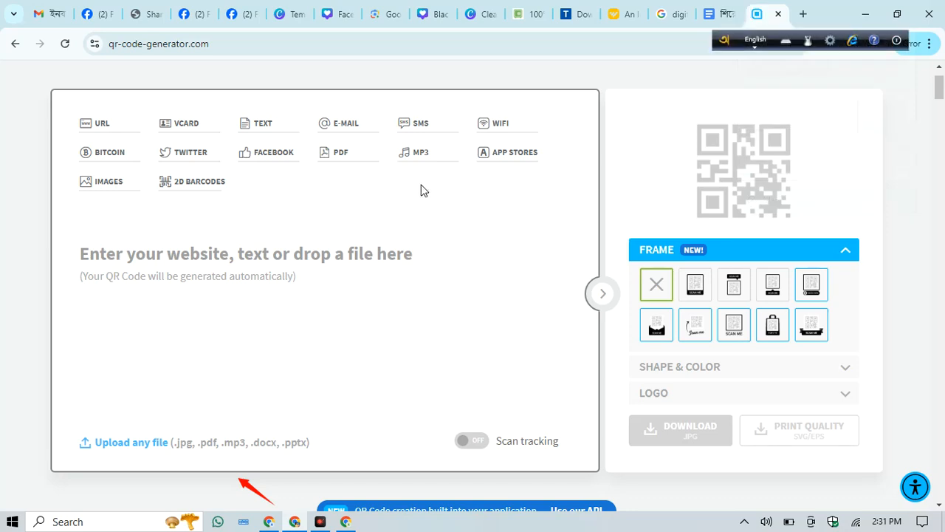
Step: Try the Bitcoin and Text code types, then choose URL as the QR code type and activate the website field
{"action": "left_click", "coordinate": [111, 154]}
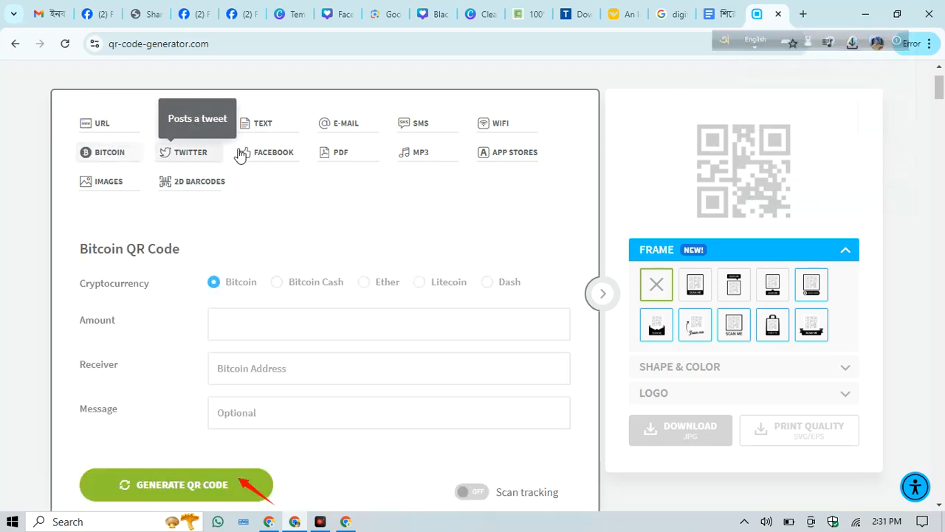
{"action": "left_click", "coordinate": [262, 125]}
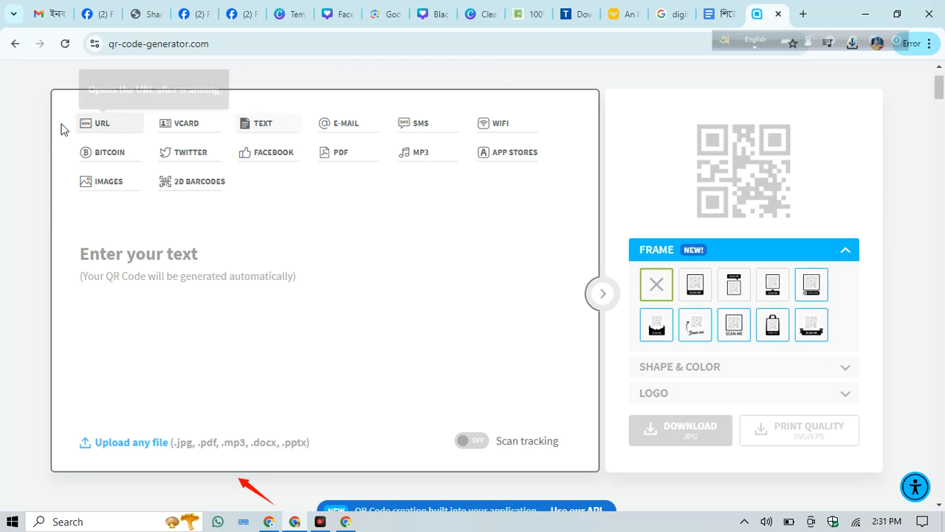
{"action": "left_click", "coordinate": [99, 126]}
{"action": "left_click", "coordinate": [154, 256]}
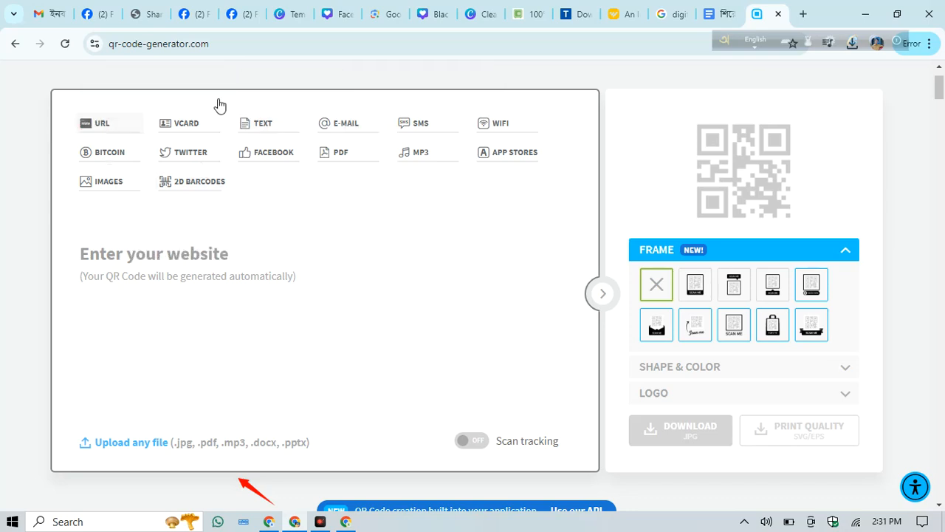
Step: Switch to the other Chrome window, open the Freelancer Topon page's profile and copy its web address
{"action": "left_click", "coordinate": [186, 12]}
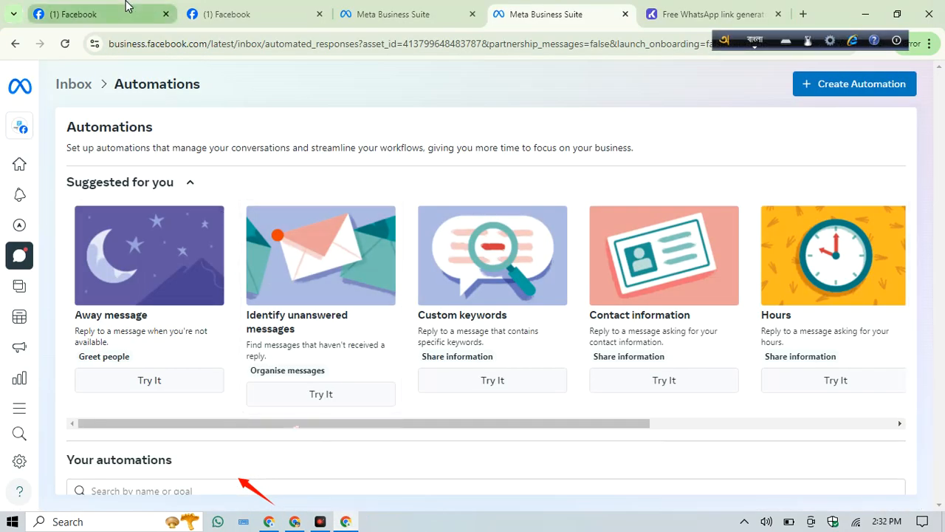
{"action": "left_click", "coordinate": [126, 7]}
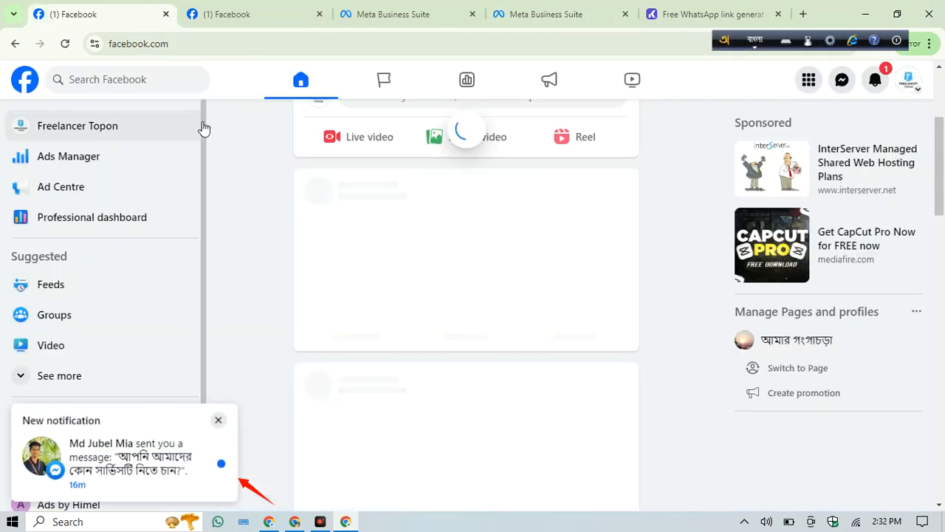
{"action": "left_click", "coordinate": [914, 86]}
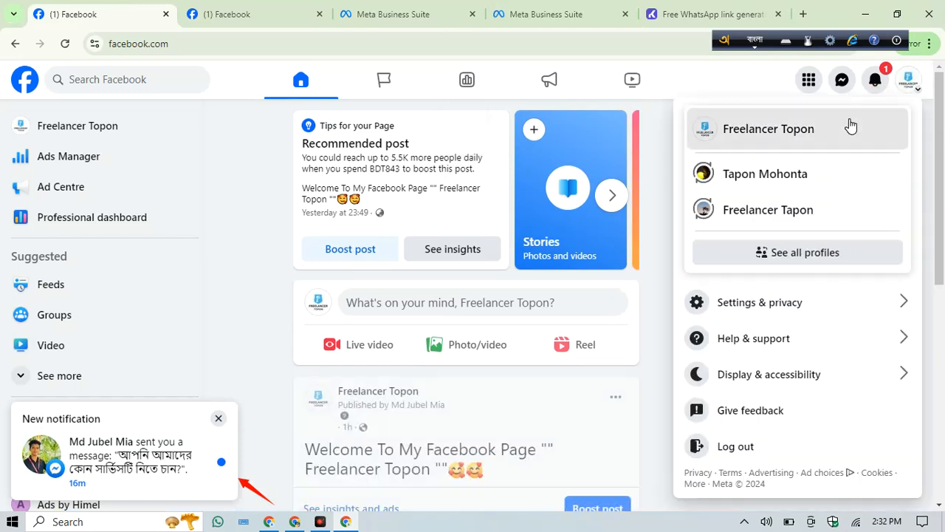
{"action": "left_click", "coordinate": [850, 126]}
{"action": "left_click", "coordinate": [268, 46]}
{"action": "key", "text": "ctrl+c"}
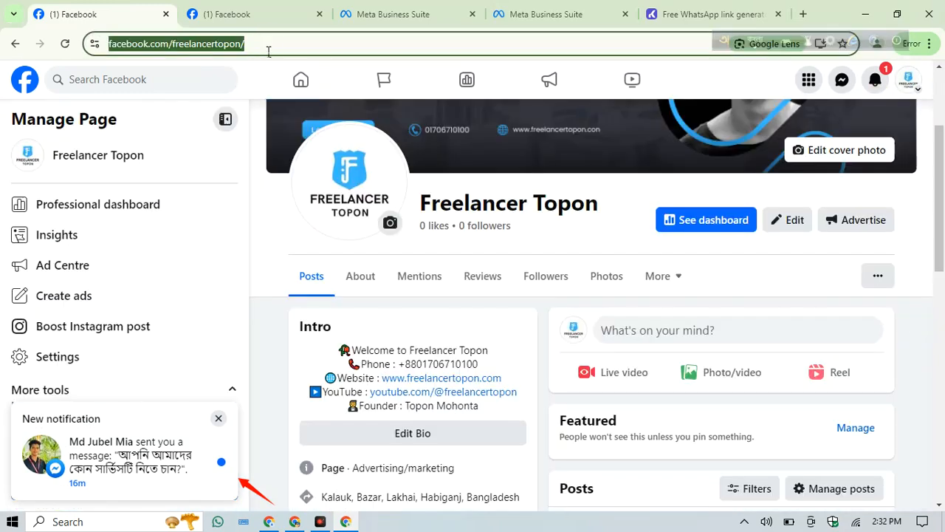
{"action": "left_click", "coordinate": [301, 521]}
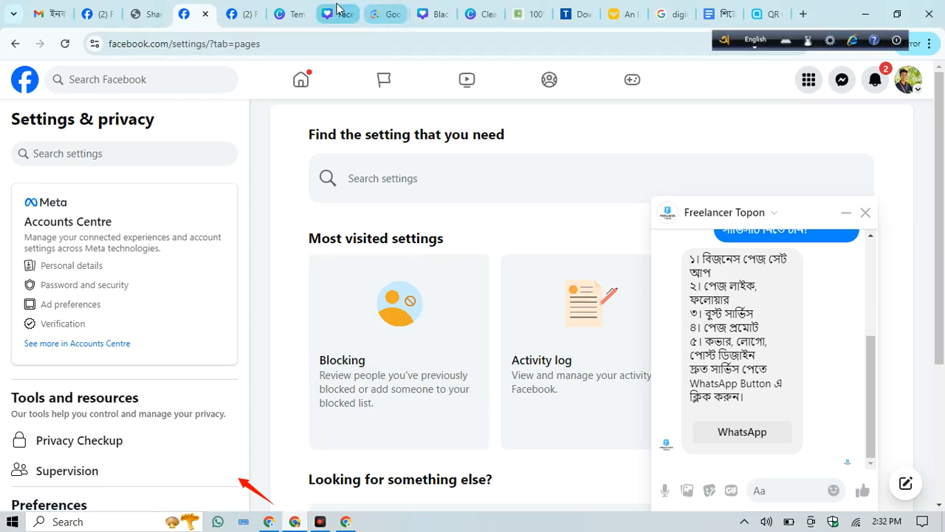
{"action": "left_click", "coordinate": [336, 14]}
{"action": "left_click", "coordinate": [382, 14]}
{"action": "left_click", "coordinate": [425, 14]}
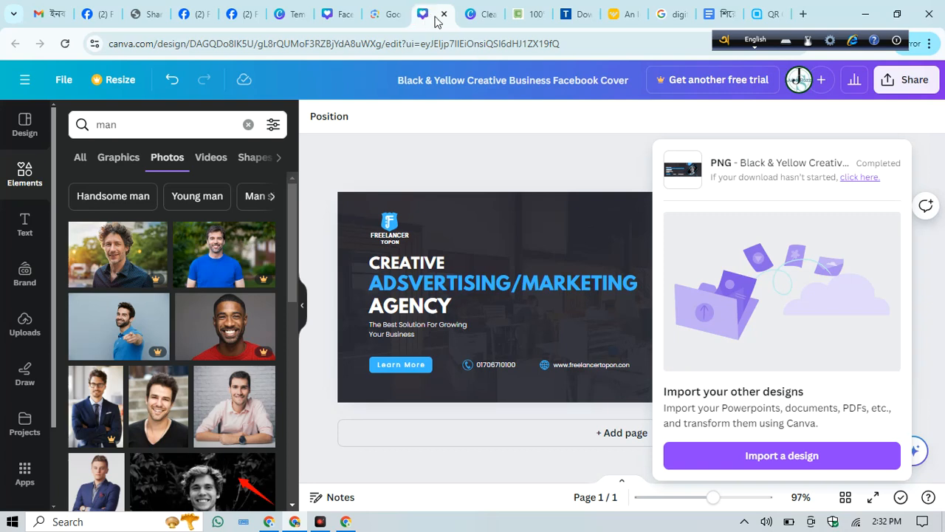
{"action": "left_click", "coordinate": [464, 15]}
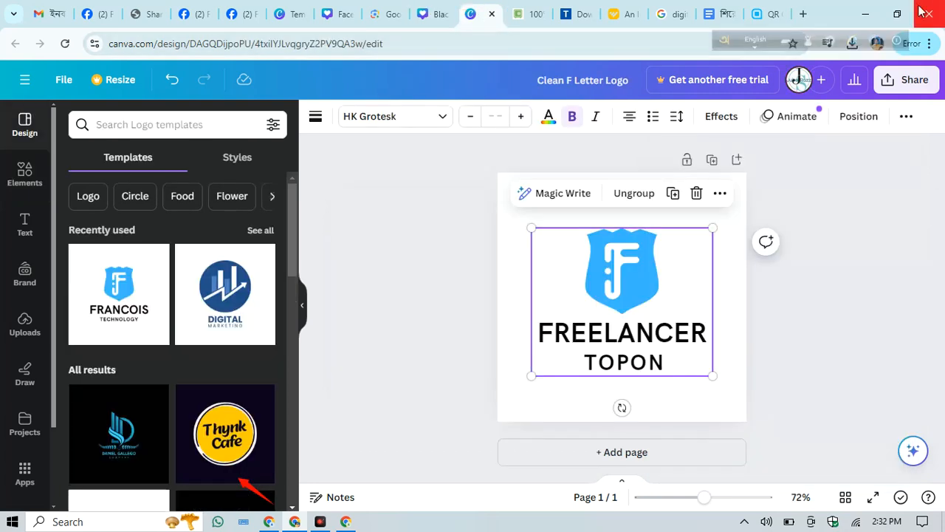
{"action": "left_click", "coordinate": [768, 14]}
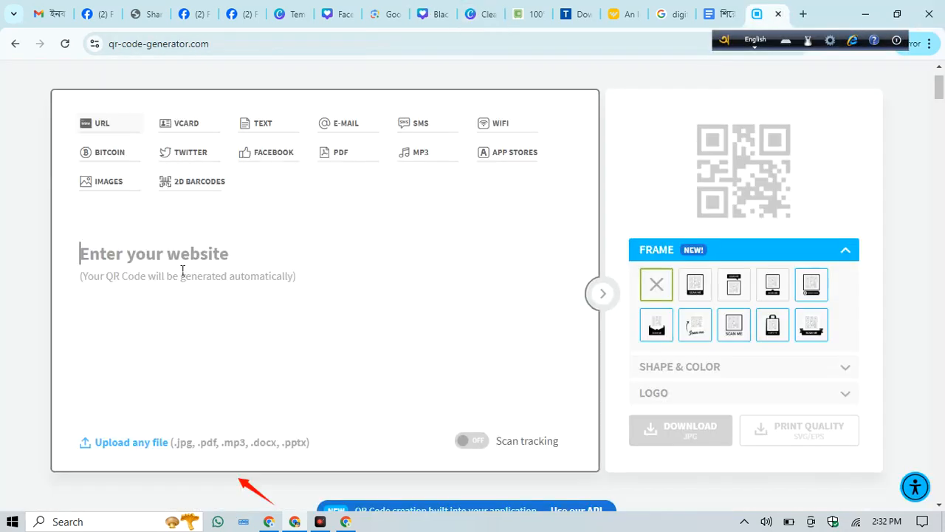
{"action": "key", "text": "ctrl+v"}
Step: Try SCAN ME frames on the QR code, dismiss the frames promotion and try to download the code as JPG
{"action": "scroll", "coordinate": [340, 377], "scroll_direction": "down", "scroll_amount": 1}
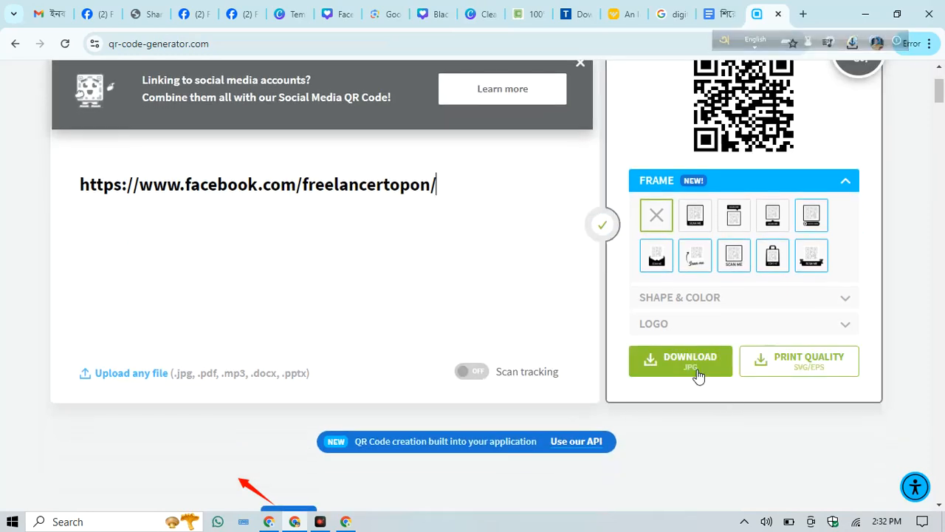
{"action": "left_click", "coordinate": [698, 229]}
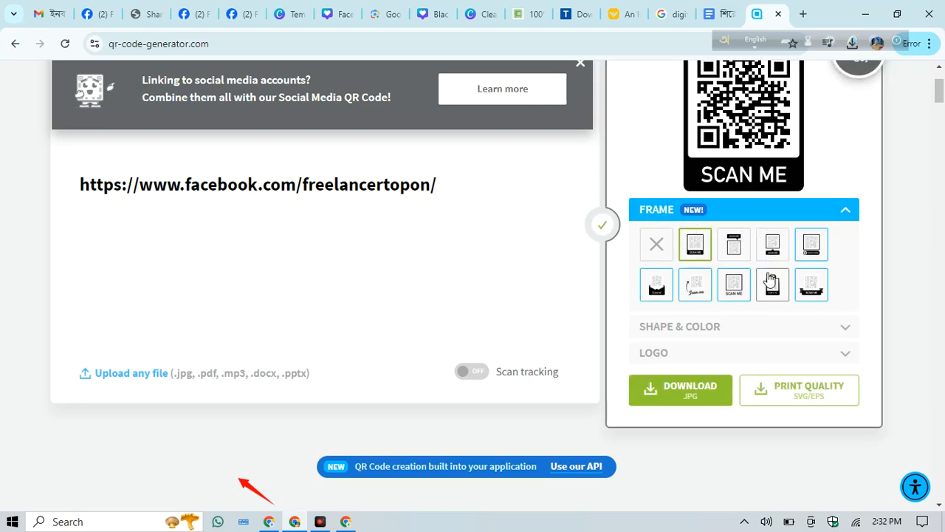
{"action": "left_click", "coordinate": [737, 286]}
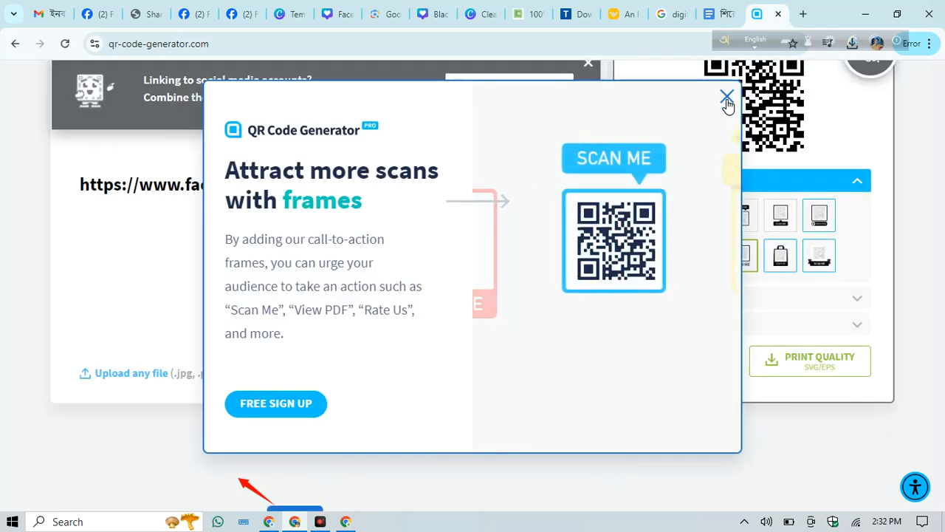
{"action": "left_click", "coordinate": [727, 96]}
{"action": "left_click", "coordinate": [680, 370]}
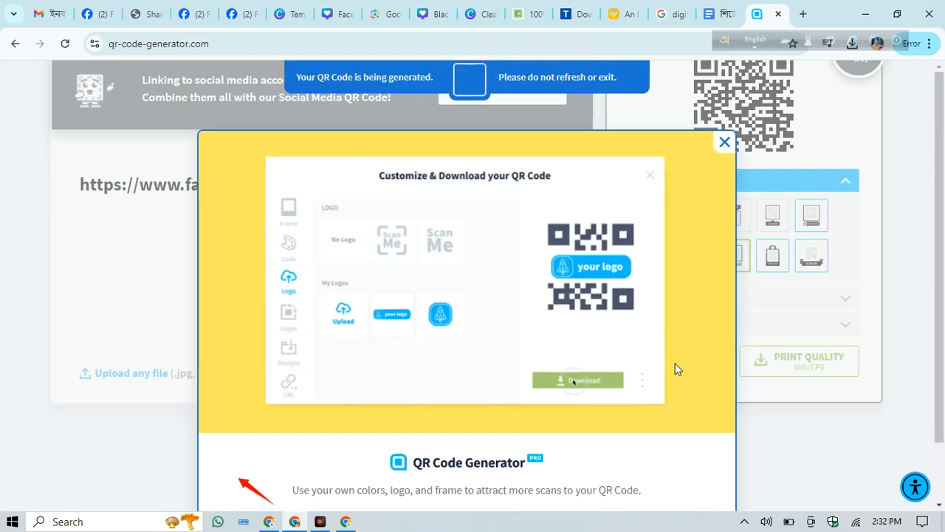
Step: Check the recent downloads for the QR code, and dismiss the sign-up offer and the social media banner
{"action": "left_click_drag", "start_coordinate": [716, 44], "coordinate": [719, 90]}
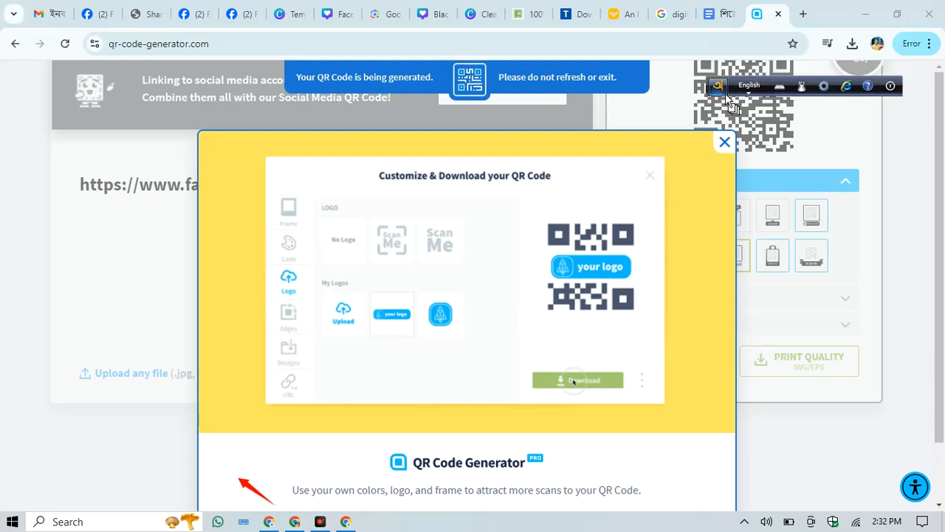
{"action": "left_click", "coordinate": [857, 45]}
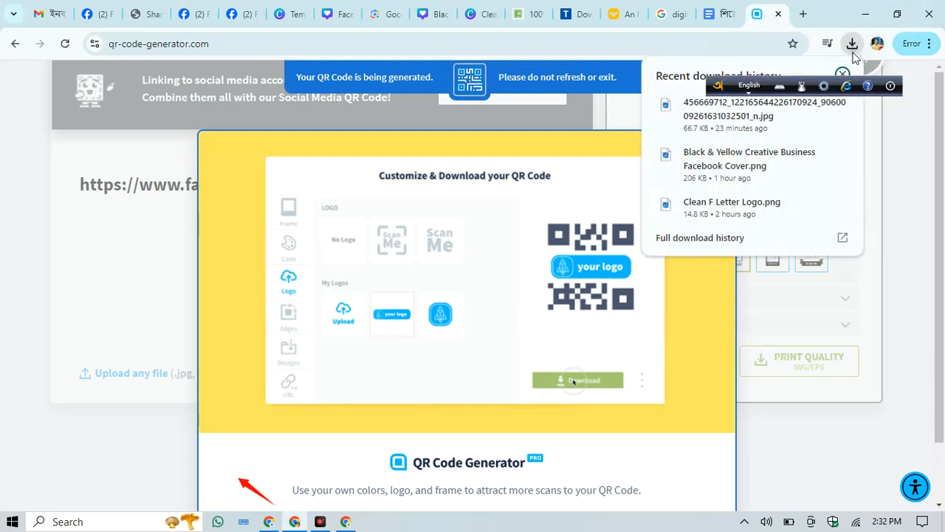
{"action": "scroll", "coordinate": [544, 365], "scroll_direction": "down", "scroll_amount": 1}
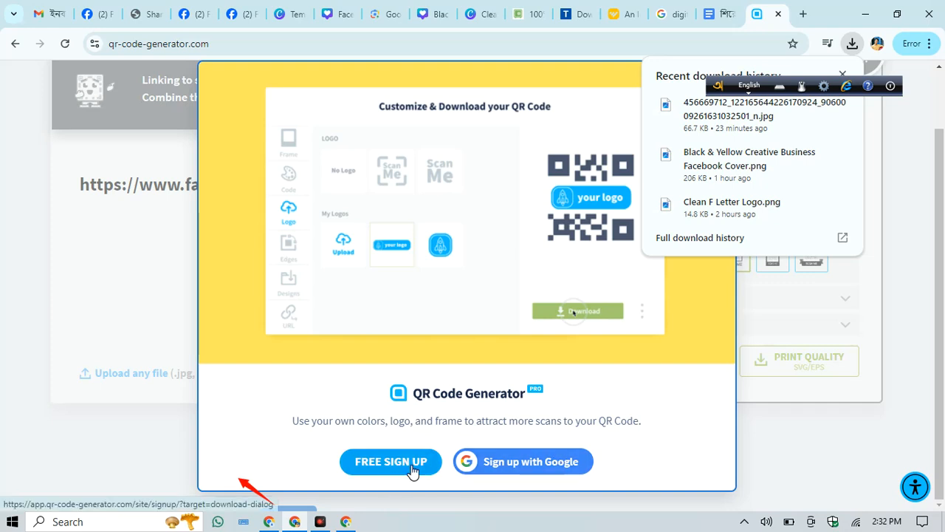
{"action": "left_click", "coordinate": [728, 409]}
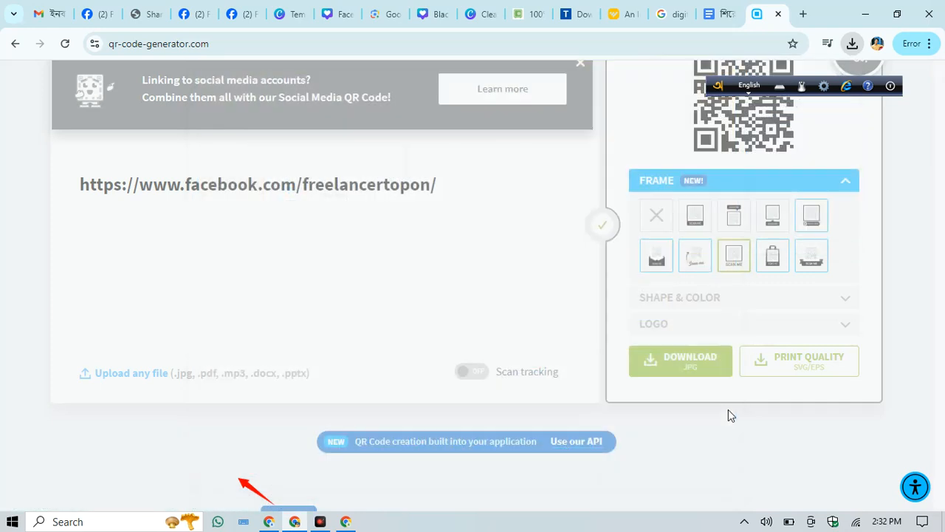
{"action": "scroll", "coordinate": [578, 345], "scroll_direction": "up", "scroll_amount": 1}
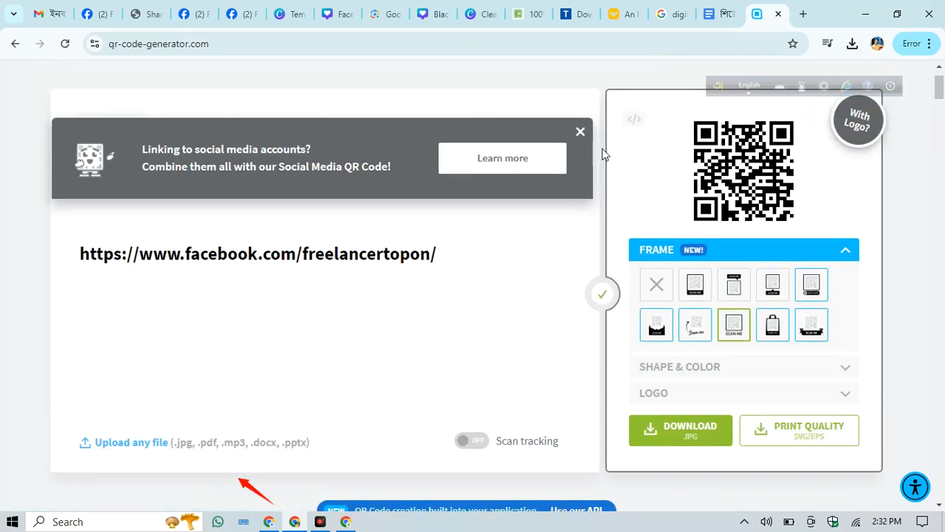
{"action": "left_click", "coordinate": [581, 132]}
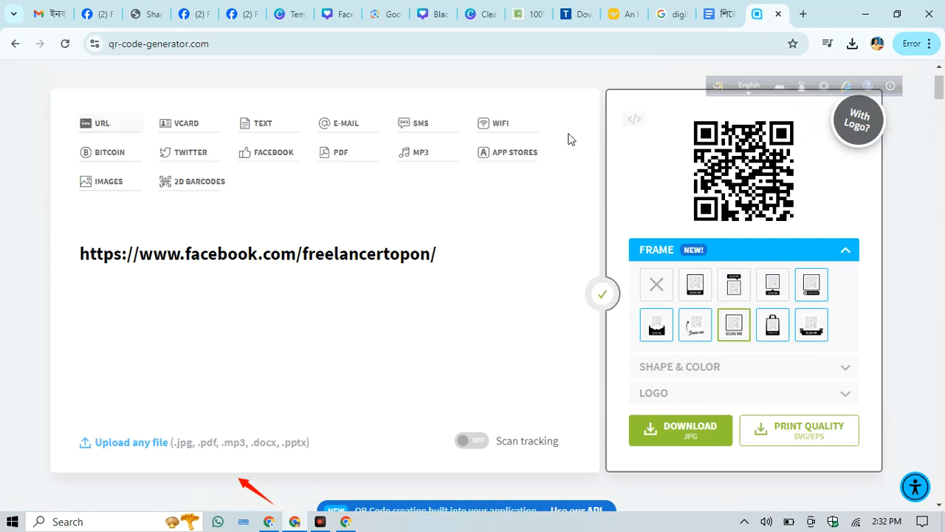
{"action": "left_click", "coordinate": [13, 44]}
{"action": "scroll", "coordinate": [190, 211], "scroll_direction": "down", "scroll_amount": 2}
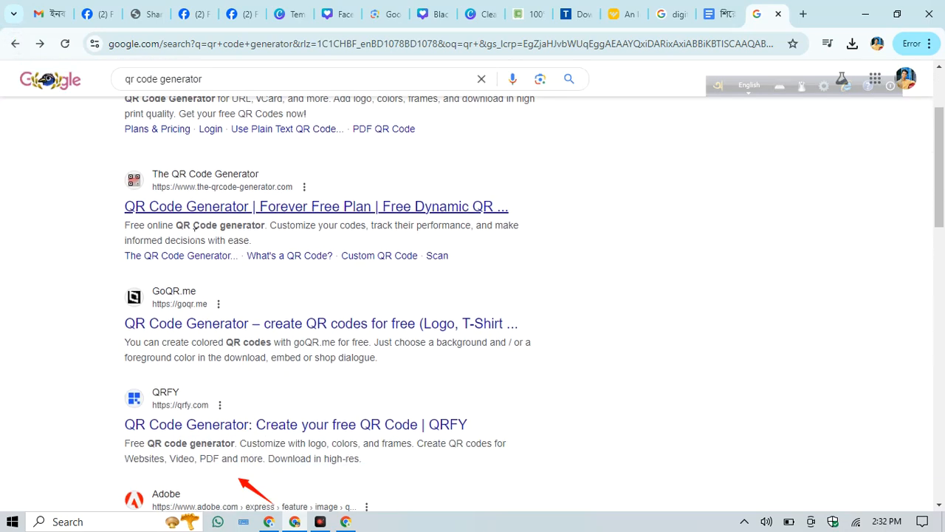
{"action": "left_click", "coordinate": [205, 320]}
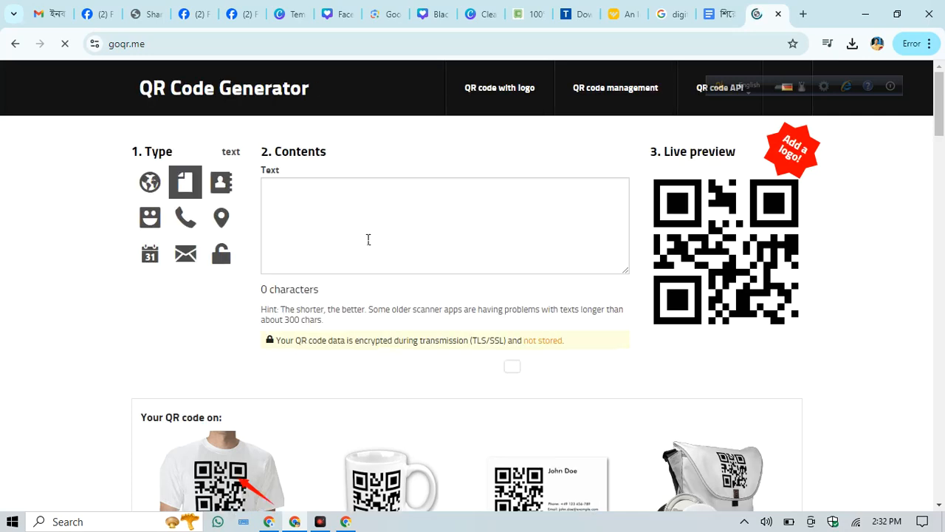
{"action": "key", "text": "ctrl+v"}
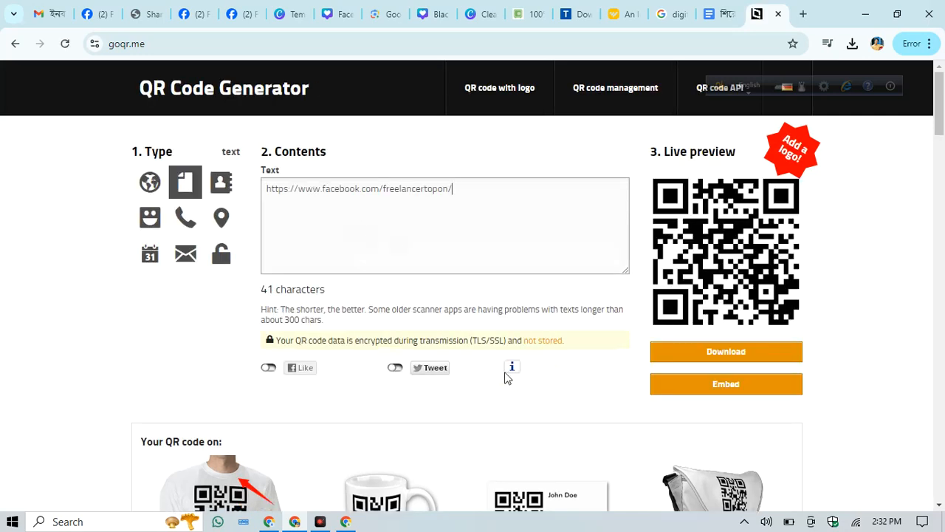
Step: Download the Facebook page's QR code from goqr.me in JPEG format
{"action": "scroll", "coordinate": [554, 310], "scroll_direction": "down", "scroll_amount": 3}
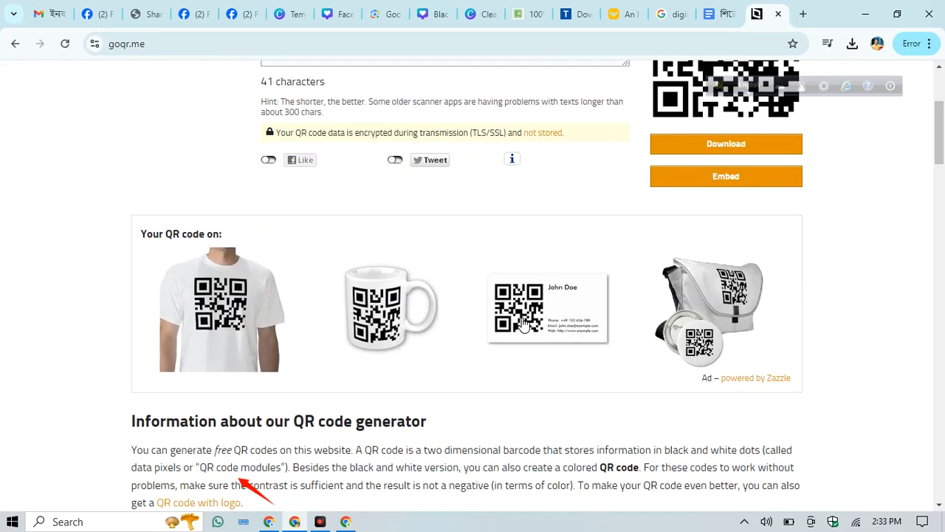
{"action": "scroll", "coordinate": [619, 333], "scroll_direction": "up", "scroll_amount": 3}
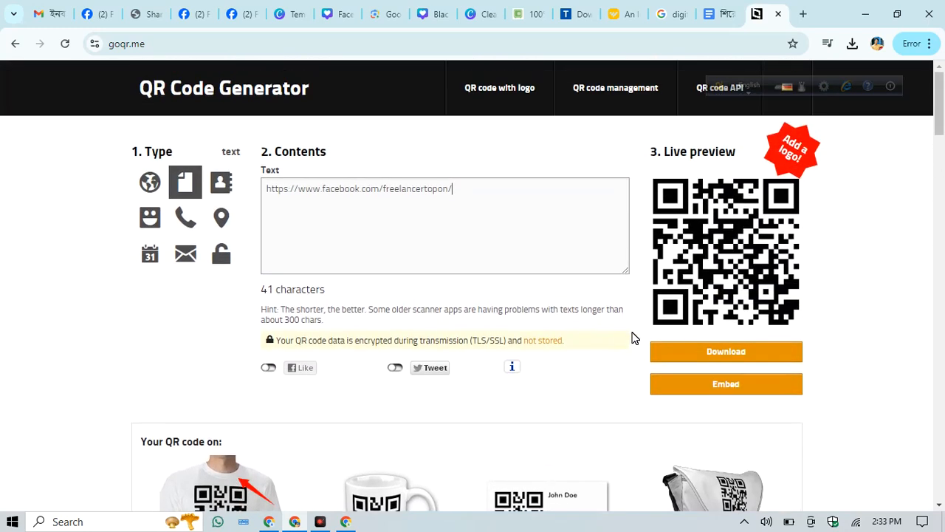
{"action": "left_click", "coordinate": [718, 352]}
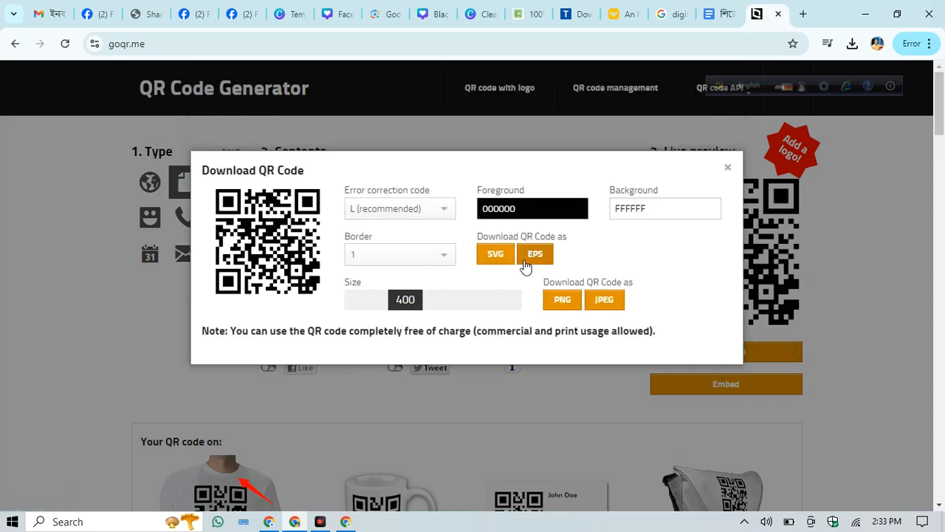
{"action": "left_click", "coordinate": [602, 303]}
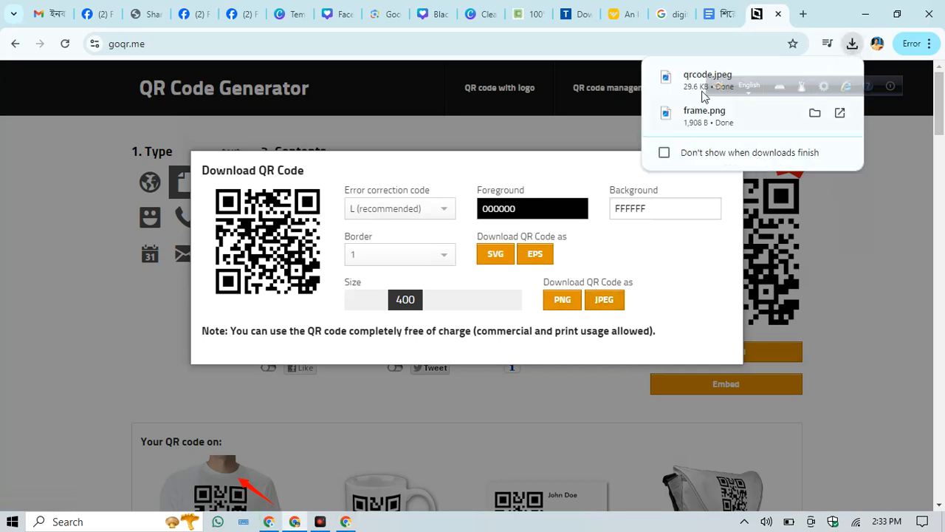
Step: Switch to the Facebook post design in Canva and place the downloaded qrcode.jpeg on page 1
{"action": "left_click", "coordinate": [338, 13]}
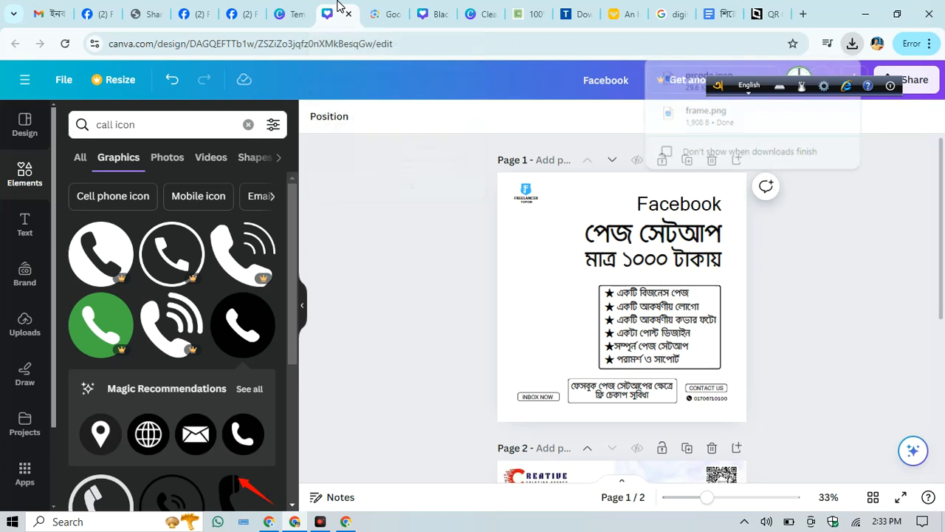
{"action": "left_click", "coordinate": [853, 44]}
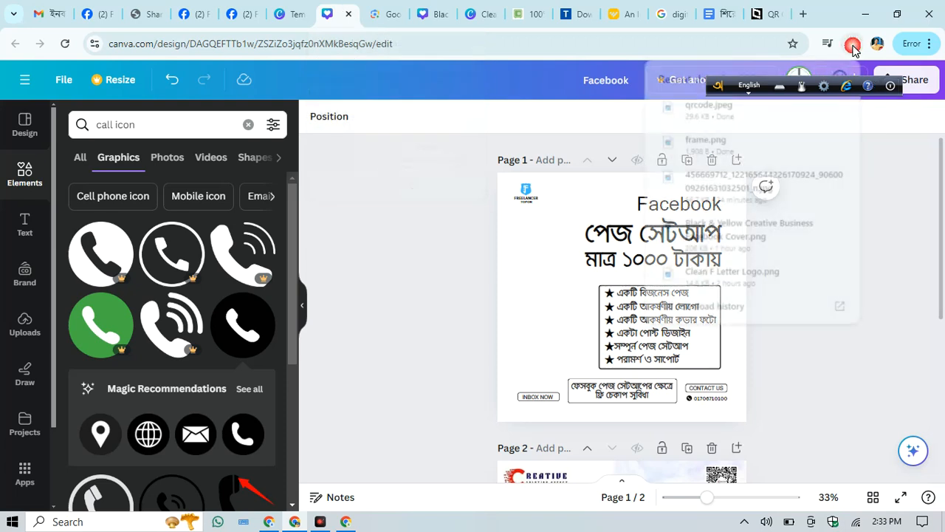
{"action": "left_click_drag", "start_coordinate": [684, 137], "coordinate": [543, 253]}
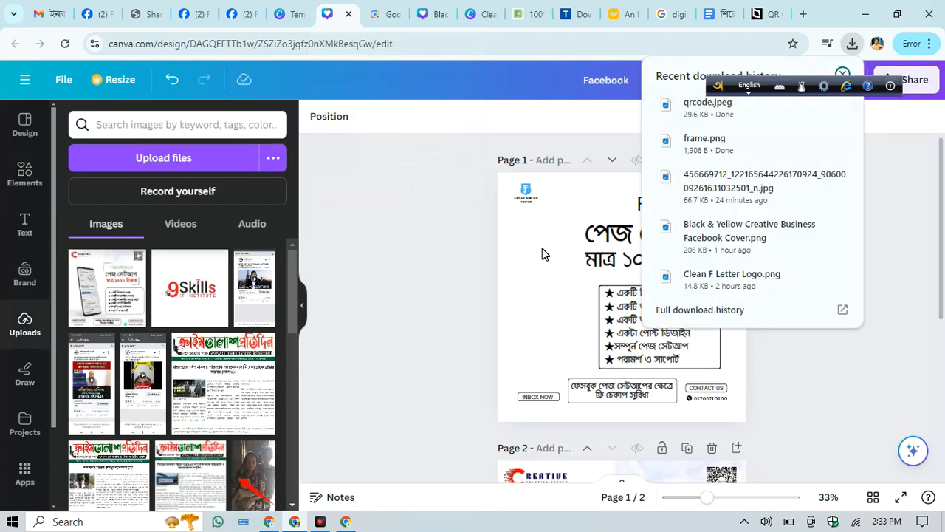
{"action": "left_click", "coordinate": [455, 266]}
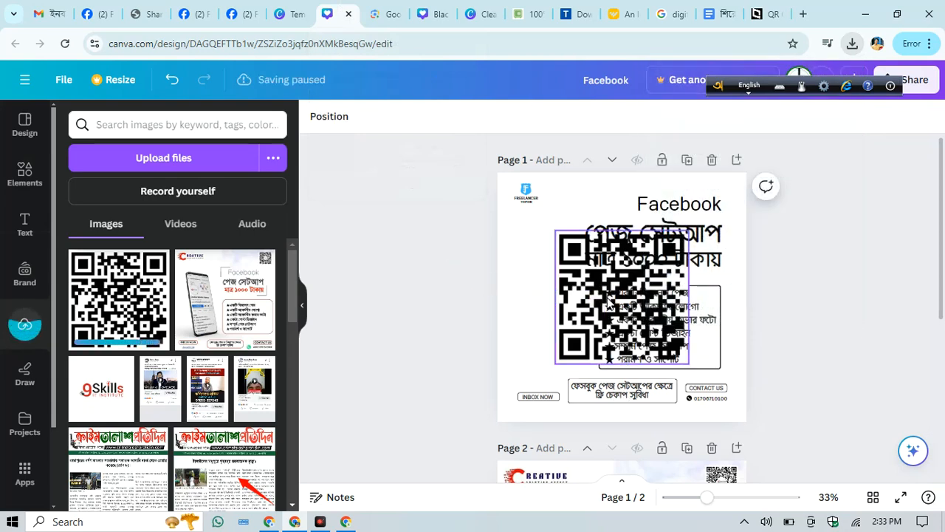
Step: Shrink the QR code into page 1's top-right corner and move the logo closer to the top-left corner
{"action": "left_click", "coordinate": [683, 359]}
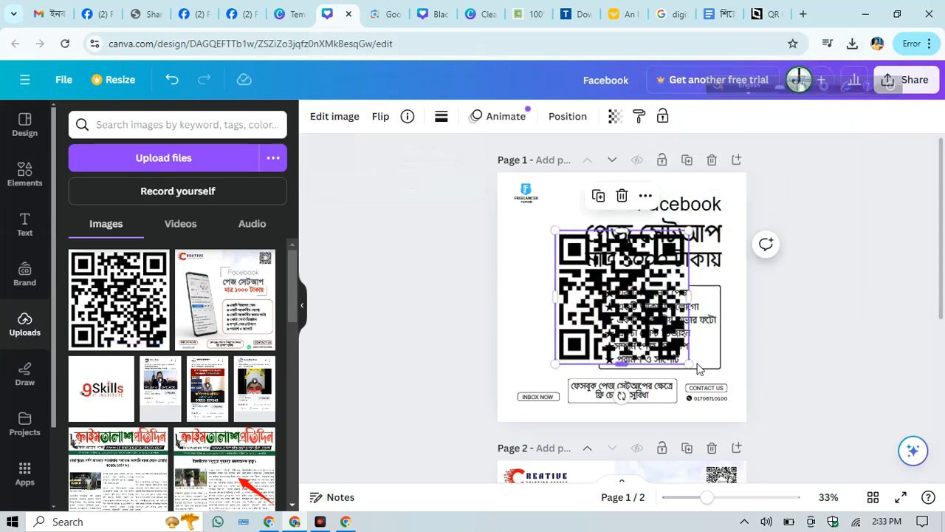
{"action": "left_click_drag", "start_coordinate": [697, 368], "coordinate": [748, 237]}
{"action": "left_click", "coordinate": [531, 196]}
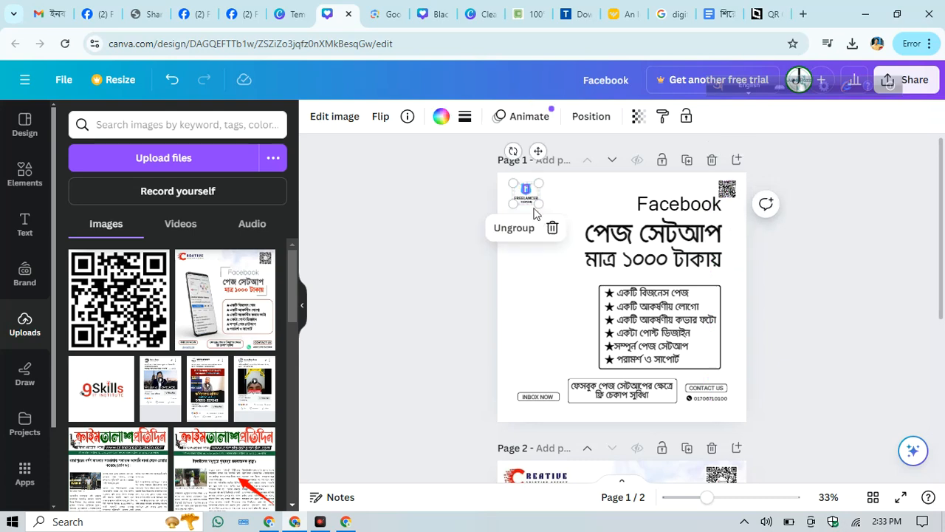
{"action": "left_click_drag", "start_coordinate": [527, 201], "coordinate": [526, 196]}
{"action": "left_click", "coordinate": [421, 203]}
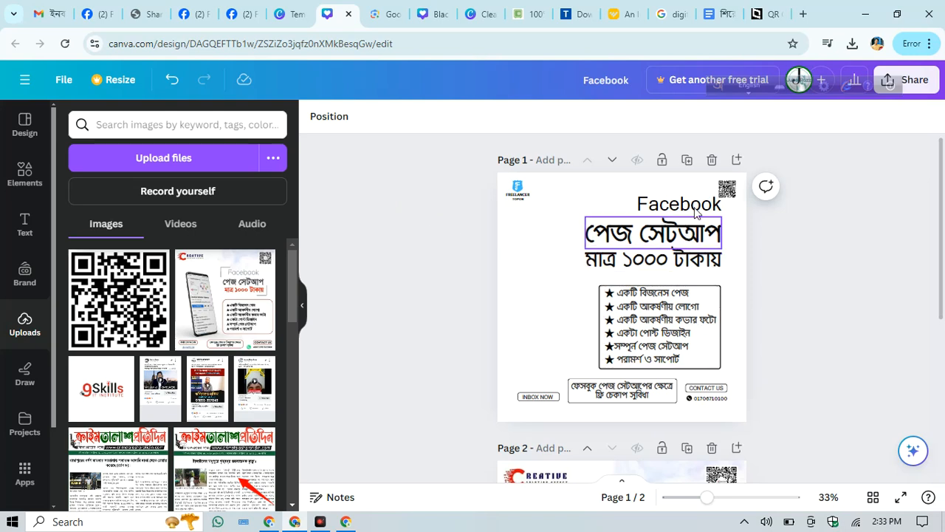
Step: Scale down the three headline lines together on page 1 and shift them down, aligned with the feature box's right edge
{"action": "left_click", "coordinate": [634, 211]}
{"action": "left_click_drag", "start_coordinate": [613, 198], "coordinate": [679, 258]}
{"action": "left_click_drag", "start_coordinate": [728, 193], "coordinate": [710, 204]}
{"action": "left_click_drag", "start_coordinate": [680, 243], "coordinate": [701, 246]}
{"action": "left_click", "coordinate": [849, 267]}
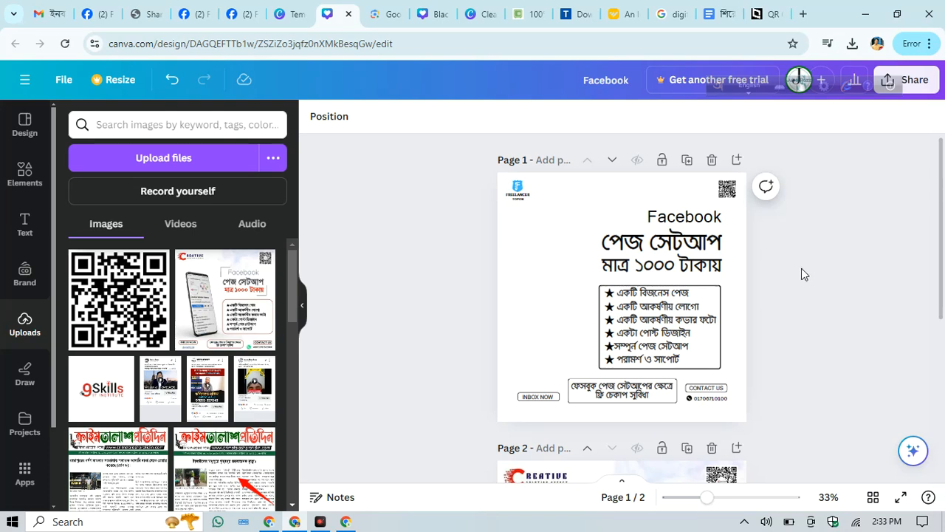
Step: Check the reference ad in the Google Lens tab and shrink the three headline lines further in the Canva design
{"action": "left_click", "coordinate": [432, 14]}
{"action": "left_click", "coordinate": [384, 14]}
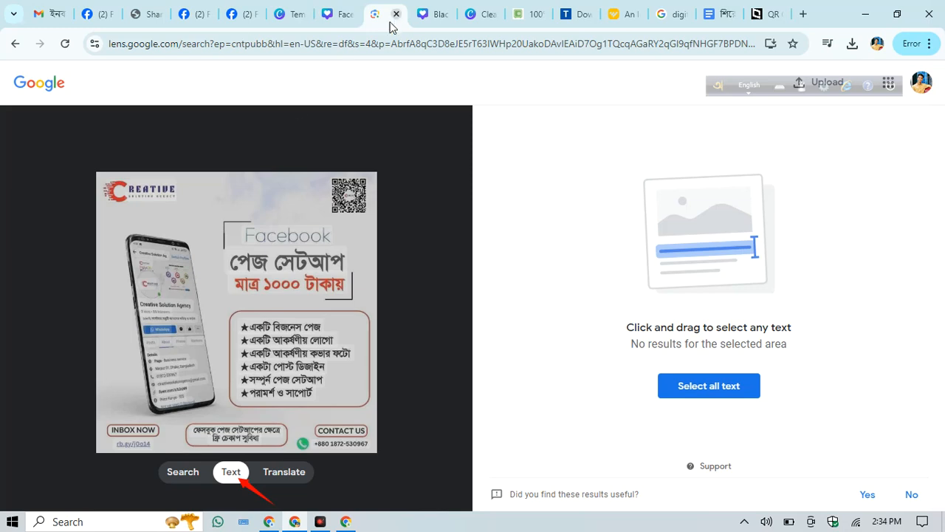
{"action": "left_click", "coordinate": [333, 13]}
{"action": "left_click_drag", "start_coordinate": [619, 211], "coordinate": [728, 279]}
{"action": "left_click_drag", "start_coordinate": [730, 220], "coordinate": [687, 229]}
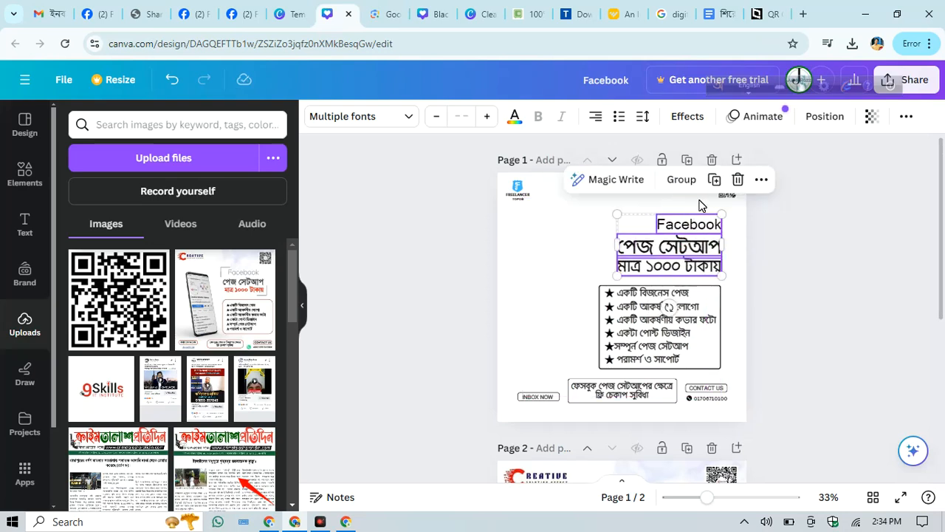
{"action": "left_click", "coordinate": [703, 204]}
Step: Enlarge the QR code and the logo in the upper corners of page 1
{"action": "left_click", "coordinate": [724, 195]}
{"action": "mouse_move", "coordinate": [720, 199]}
{"action": "left_mouse_down"}
{"action": "mouse_move", "coordinate": [710, 215]}
{"action": "mouse_move", "coordinate": [721, 210]}
{"action": "left_mouse_up"}
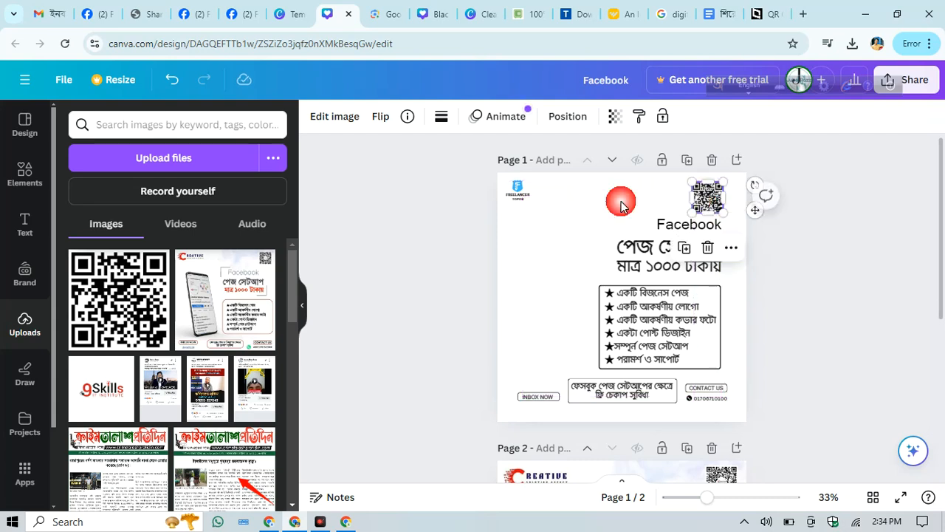
{"action": "left_click", "coordinate": [518, 189]}
{"action": "left_click_drag", "start_coordinate": [546, 219], "coordinate": [555, 229]}
{"action": "left_click", "coordinate": [839, 304]}
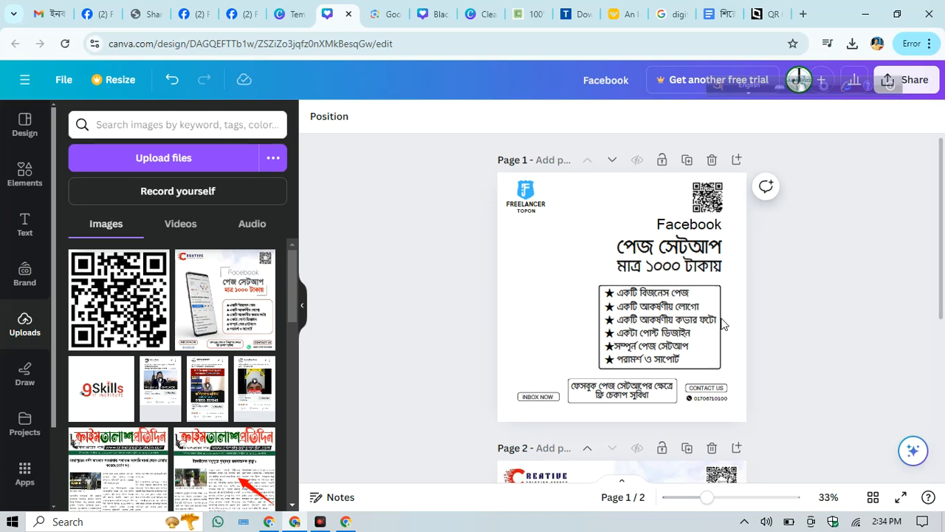
Step: Set the outline effect of the "পেজ সেটআপ" headline to thickness 30 with the light blue document colour
{"action": "left_click", "coordinate": [679, 249]}
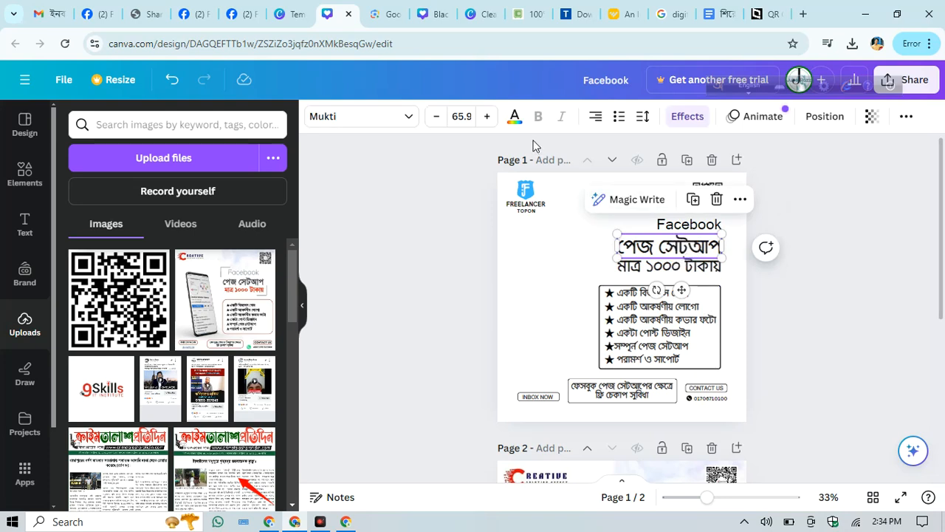
{"action": "left_click", "coordinate": [687, 118]}
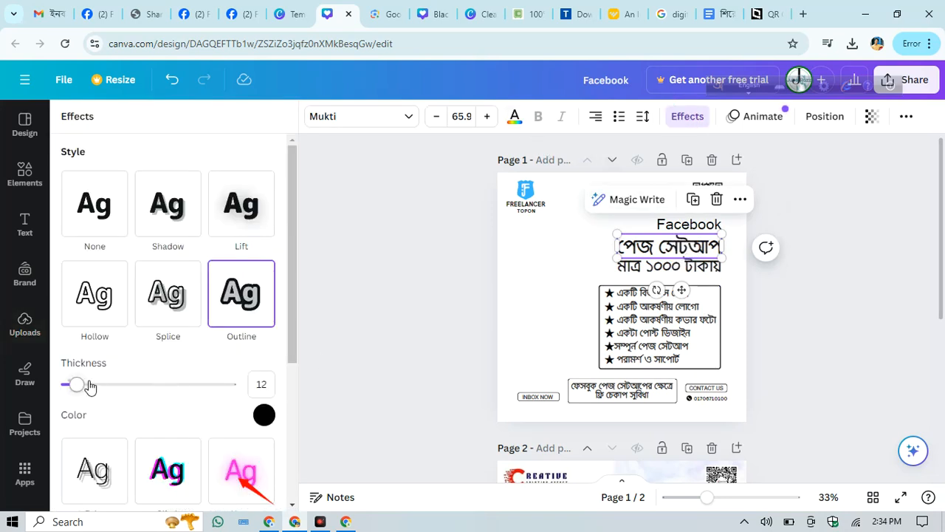
{"action": "mouse_move", "coordinate": [84, 392]}
{"action": "left_mouse_down"}
{"action": "mouse_move", "coordinate": [96, 394]}
{"action": "mouse_move", "coordinate": [93, 385]}
{"action": "left_mouse_up"}
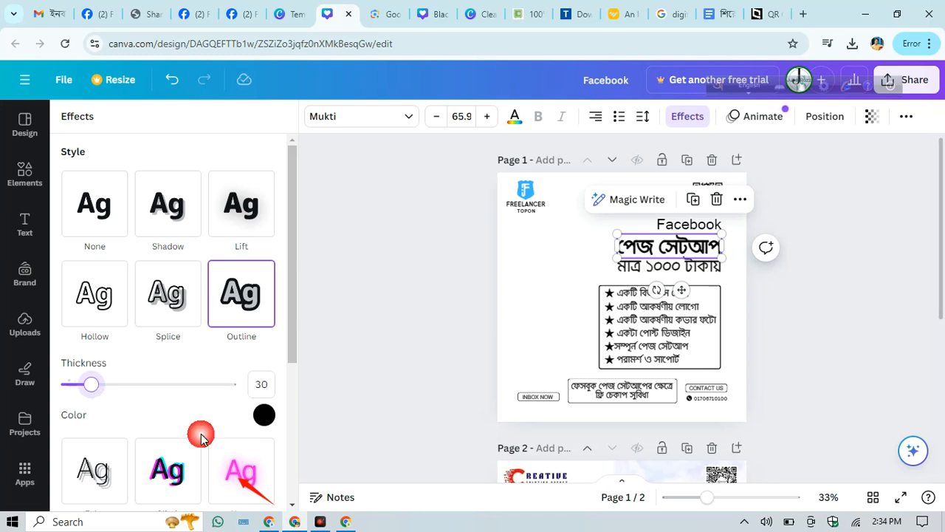
{"action": "left_click", "coordinate": [264, 414]}
{"action": "left_click", "coordinate": [138, 275]}
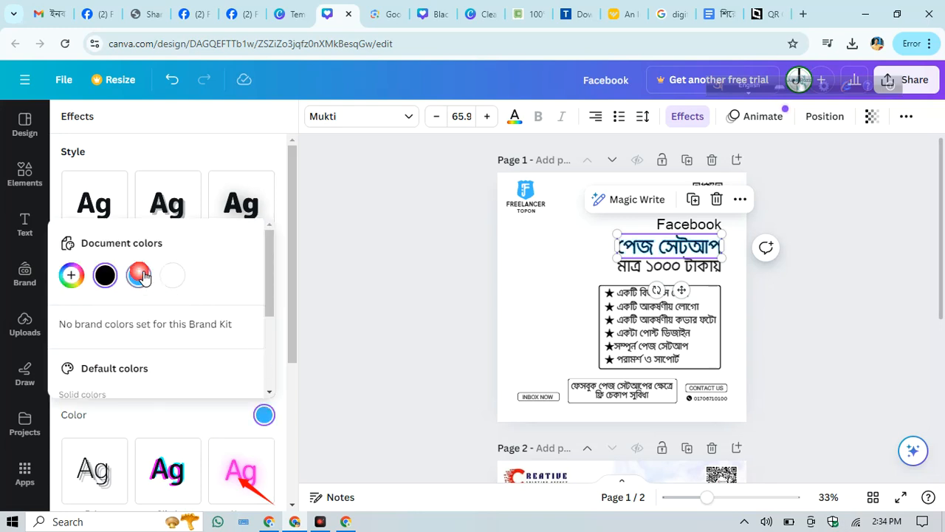
Step: Set the text colour of the "পেজ সেটআপ" headline to light blue #38b6ff
{"action": "left_click", "coordinate": [515, 119]}
{"action": "left_click", "coordinate": [151, 200]}
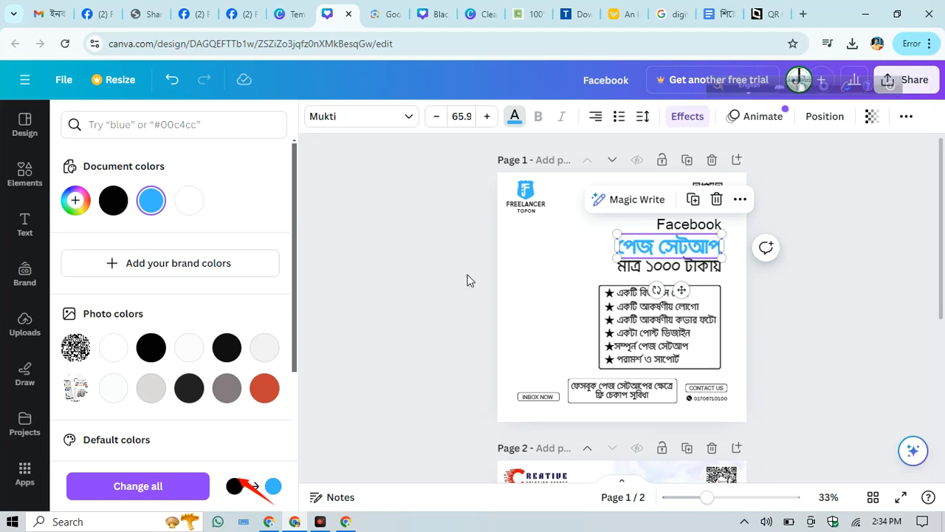
{"action": "left_click", "coordinate": [689, 118]}
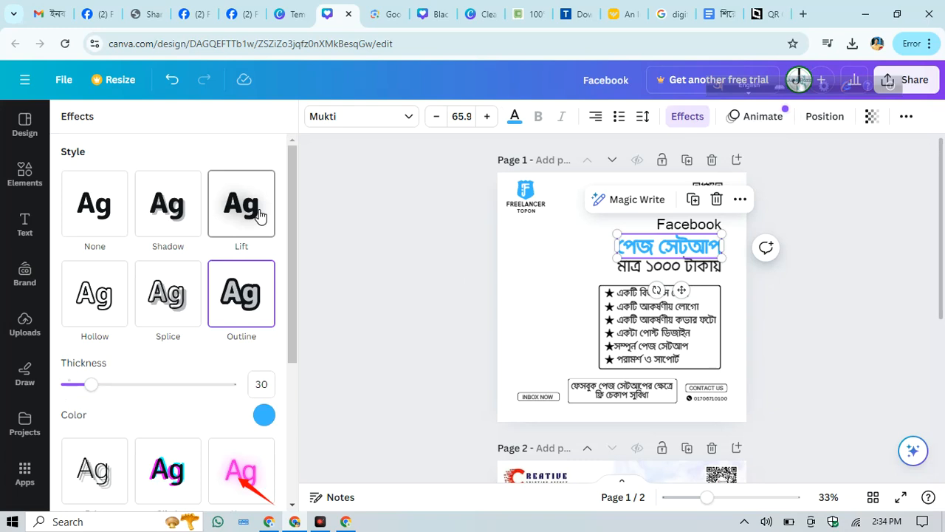
{"action": "left_click", "coordinate": [351, 297]}
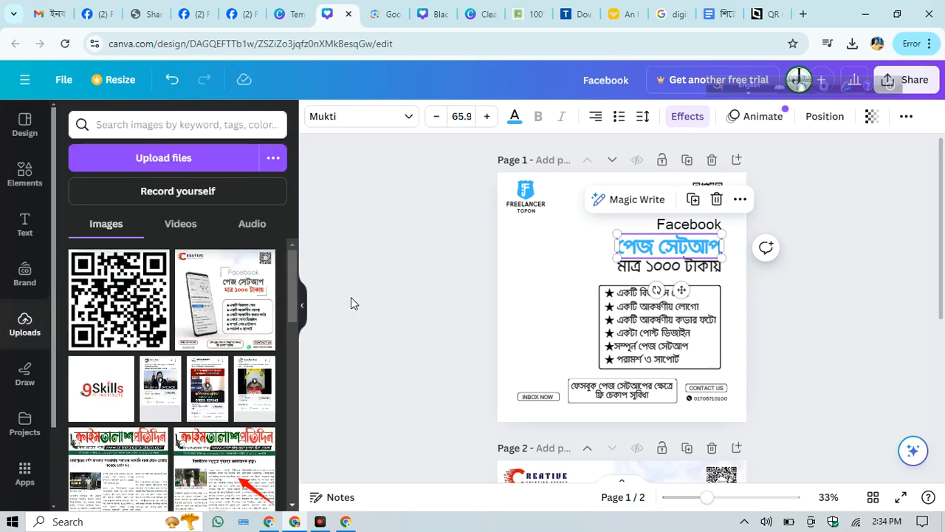
Step: Try a dark blue text colour on the "পেজ সেটআপ" headline, and restore the light blue
{"action": "left_click", "coordinate": [515, 118]}
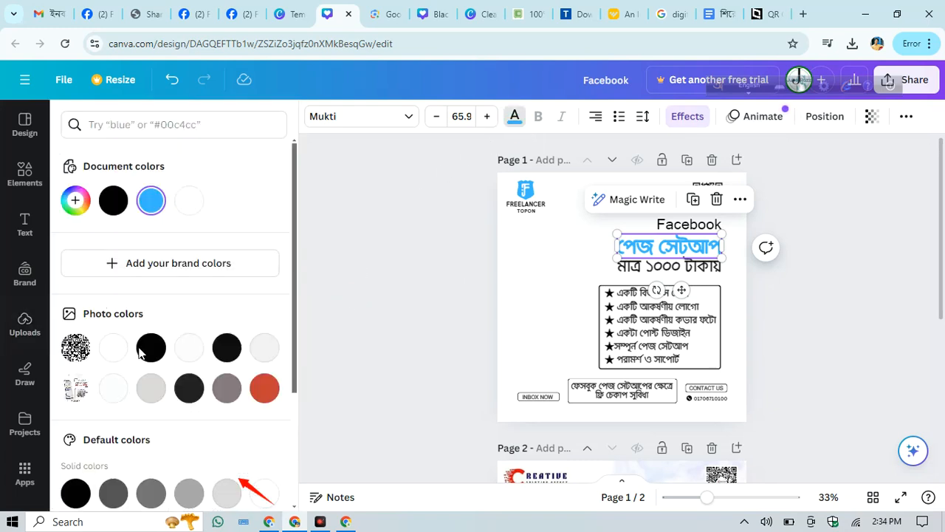
{"action": "scroll", "coordinate": [138, 352], "scroll_direction": "down", "scroll_amount": 3}
{"action": "left_click", "coordinate": [265, 402]}
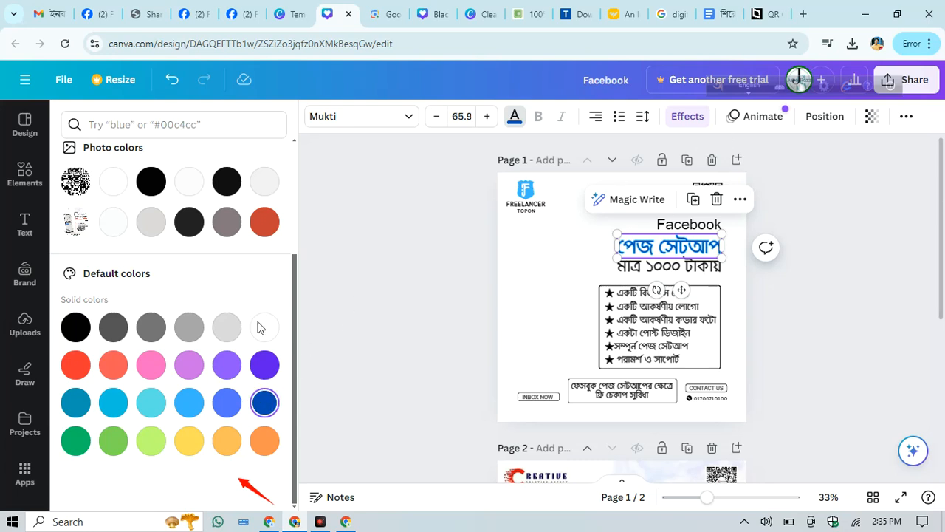
{"action": "left_click", "coordinate": [189, 402]}
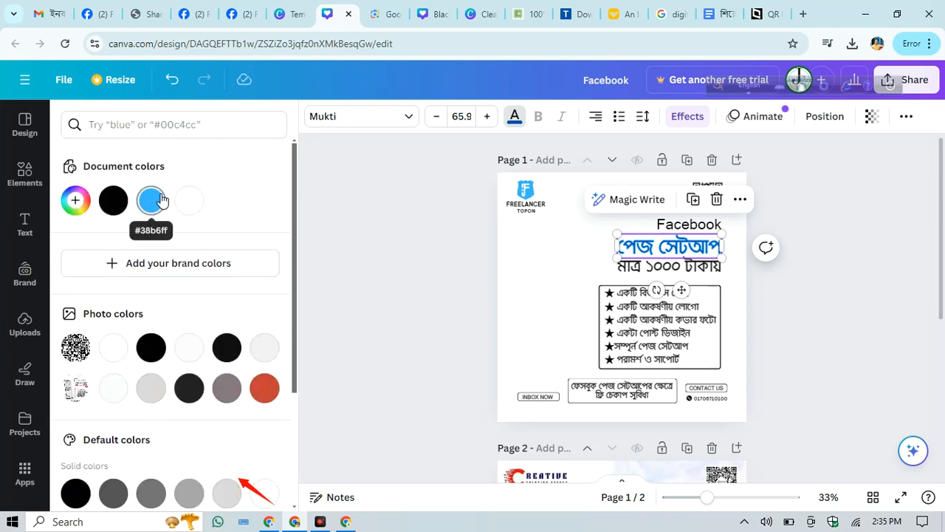
{"action": "left_click", "coordinate": [421, 305]}
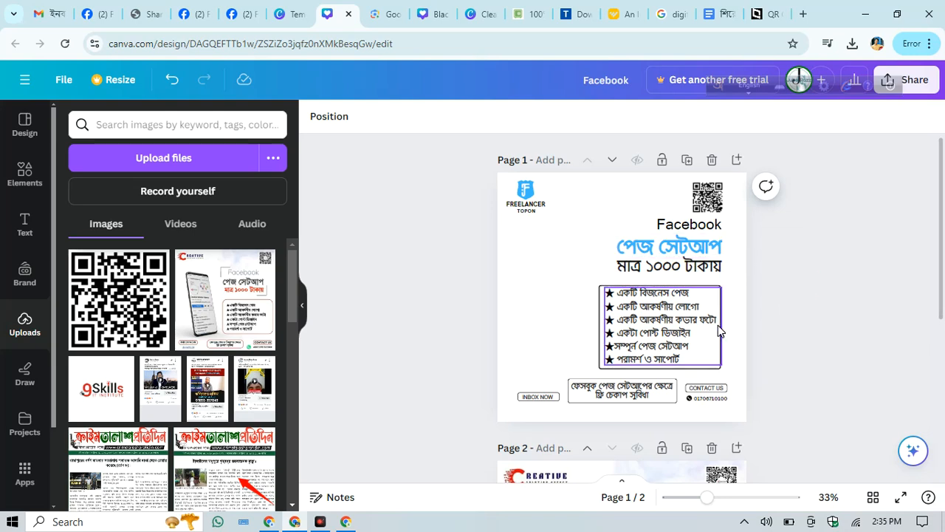
Step: Set the feature list box's border to light blue #38b6ff and apply the change to all matching black elements
{"action": "scroll", "coordinate": [722, 331], "scroll_direction": "down", "scroll_amount": 5}
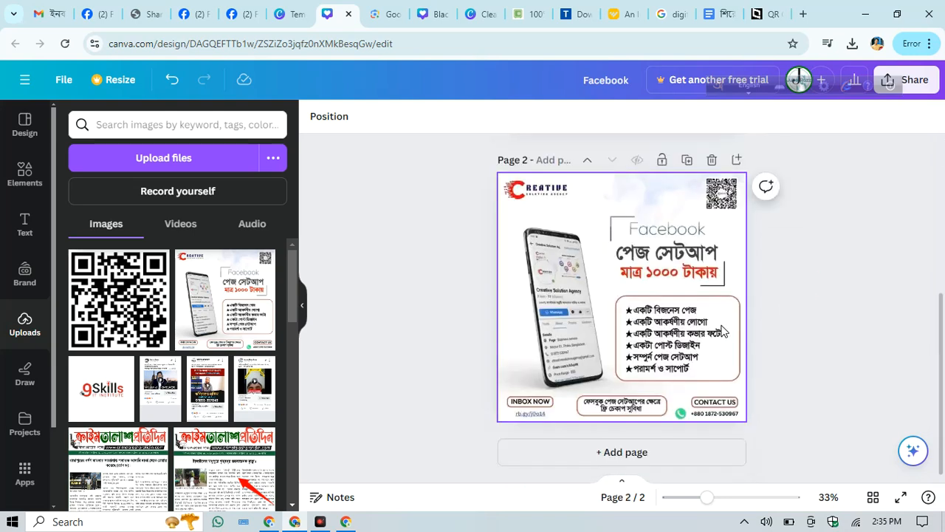
{"action": "scroll", "coordinate": [720, 323], "scroll_direction": "up", "scroll_amount": 4}
{"action": "scroll", "coordinate": [721, 322], "scroll_direction": "up", "scroll_amount": 1}
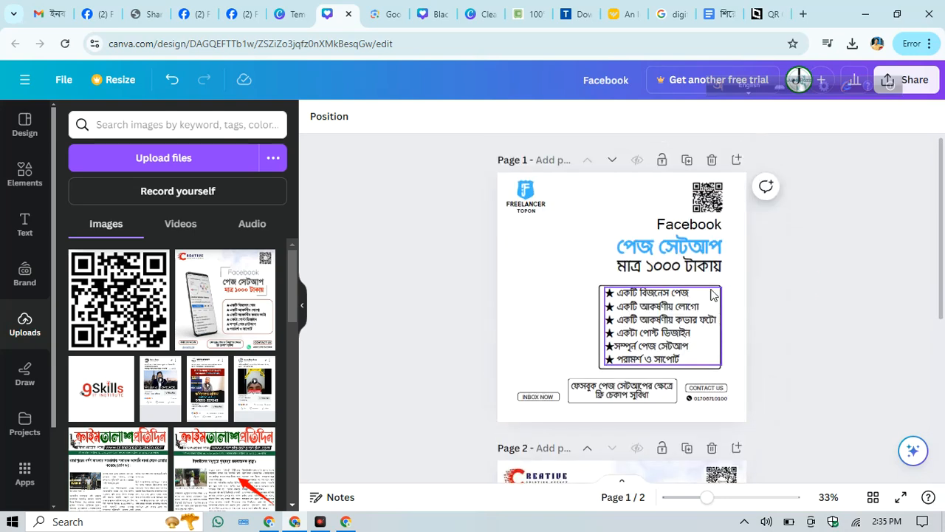
{"action": "left_click", "coordinate": [721, 337]}
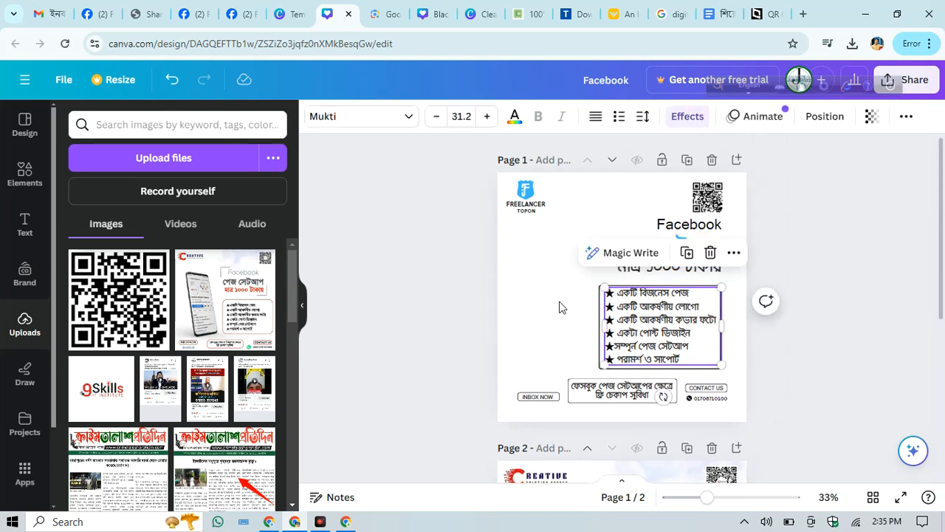
{"action": "left_click", "coordinate": [582, 307]}
{"action": "left_click", "coordinate": [602, 316]}
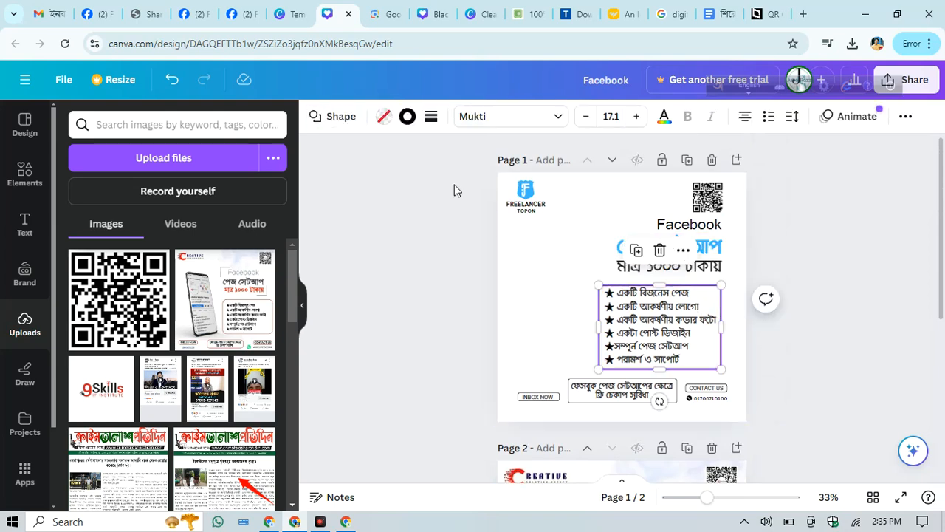
{"action": "left_click", "coordinate": [412, 123]}
{"action": "left_click", "coordinate": [151, 200]}
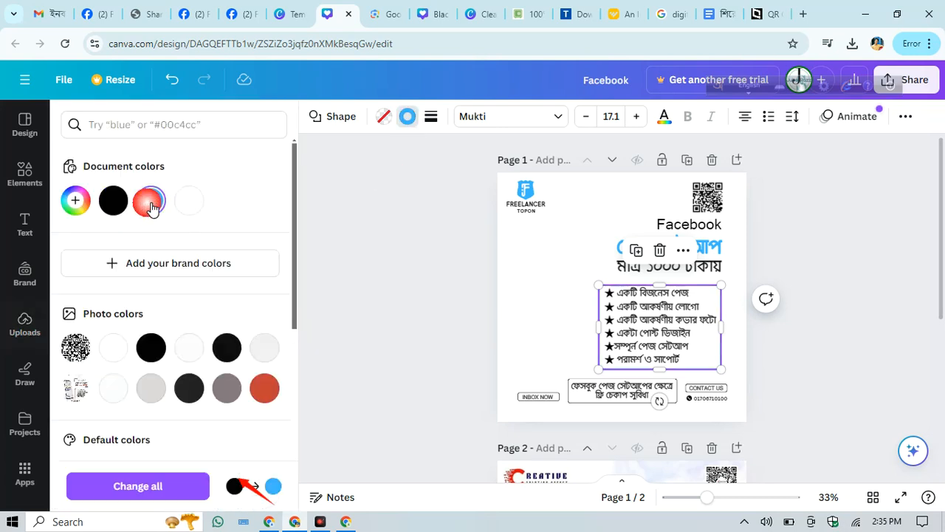
{"action": "left_click", "coordinate": [144, 486]}
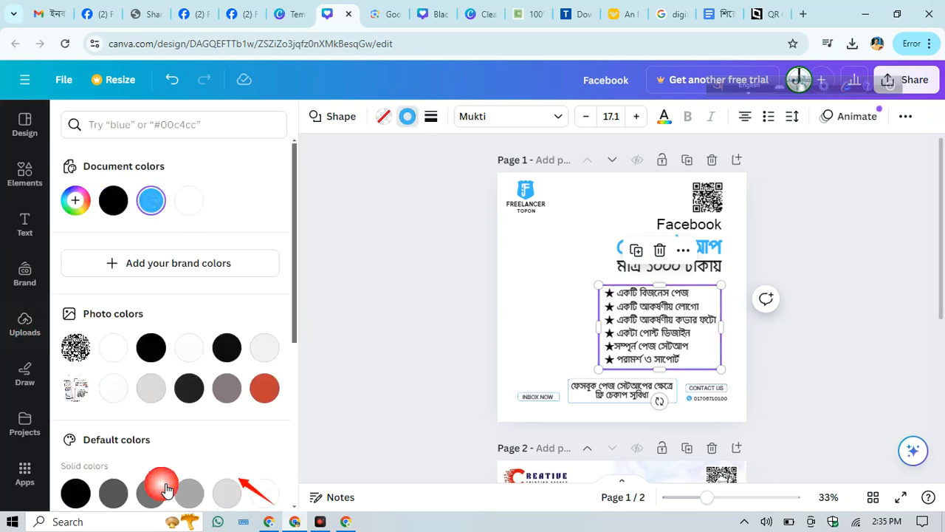
{"action": "left_click", "coordinate": [428, 353]}
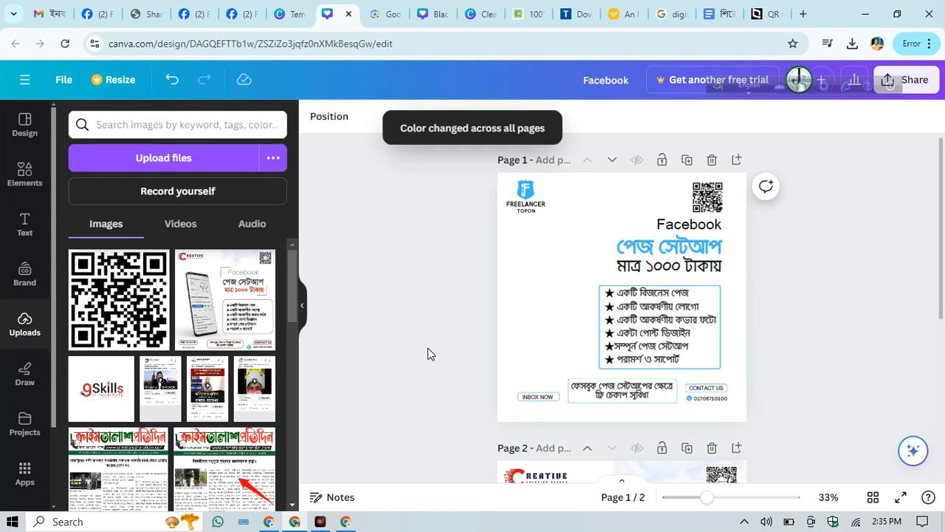
Step: Undo the accidental shift of the starred feature list and nudge it slightly down inside its box
{"action": "left_click", "coordinate": [669, 341]}
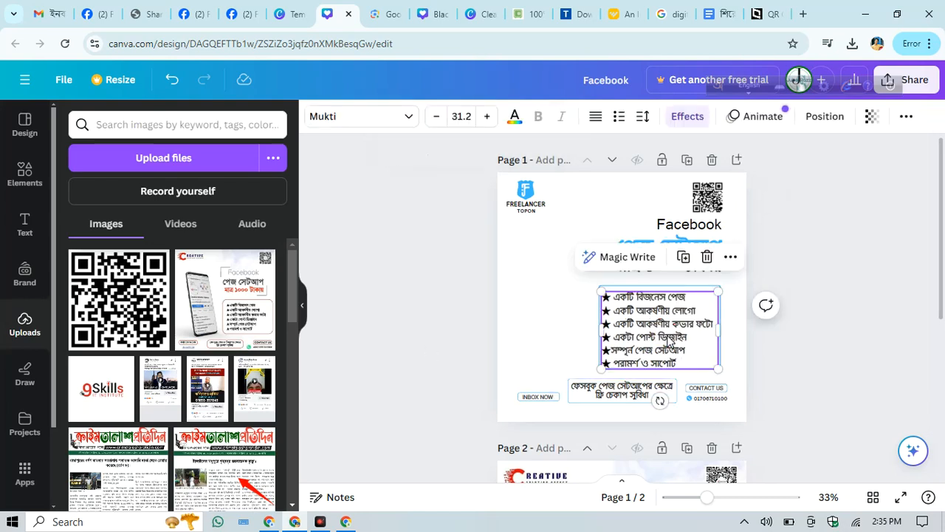
{"action": "key", "text": "ctrl+z"}
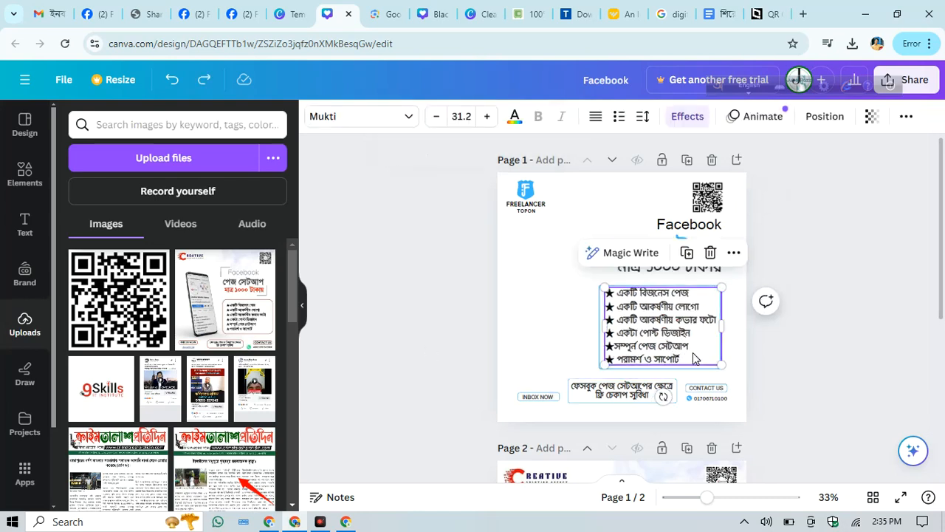
{"action": "left_click", "coordinate": [739, 357]}
{"action": "left_click", "coordinate": [683, 339]}
{"action": "key", "text": "Down"}
{"action": "key", "text": "Down"}
{"action": "key", "text": "Down"}
{"action": "key", "text": "Down"}
{"action": "key", "text": "Down"}
{"action": "key", "text": "Down"}
{"action": "key", "text": "Down"}
{"action": "key", "text": "Down"}
{"action": "left_click", "coordinate": [794, 363]}
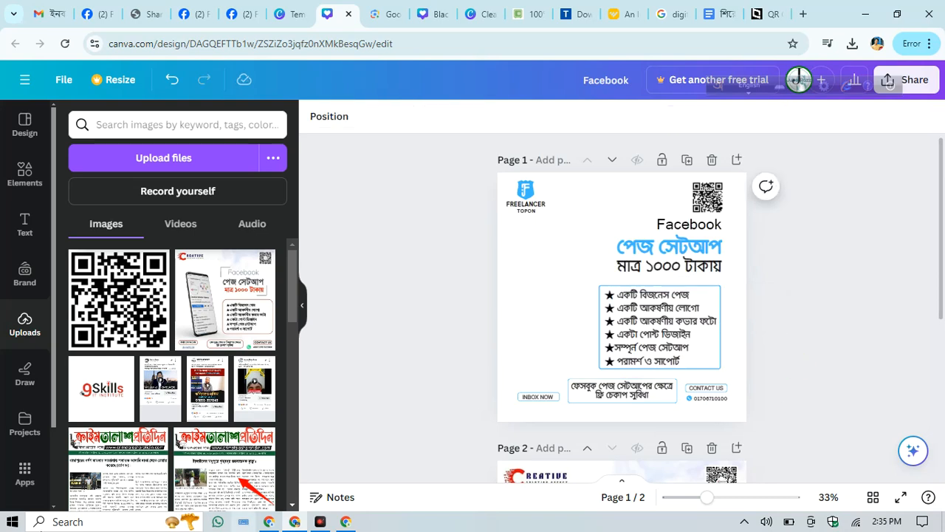
Step: Check the reference ad on page 2 and open the Mockups app from the popular Canva apps
{"action": "scroll", "coordinate": [854, 382], "scroll_direction": "down", "scroll_amount": 5}
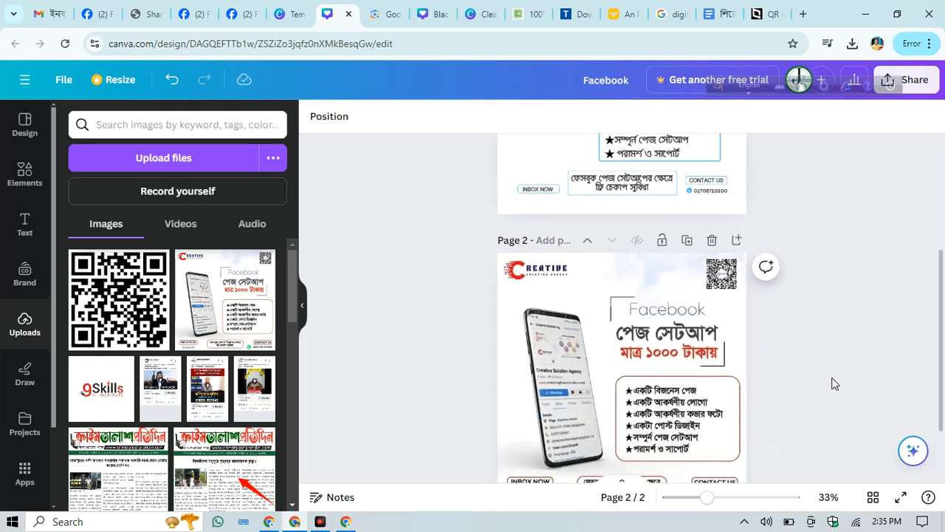
{"action": "scroll", "coordinate": [584, 337], "scroll_direction": "up", "scroll_amount": 5}
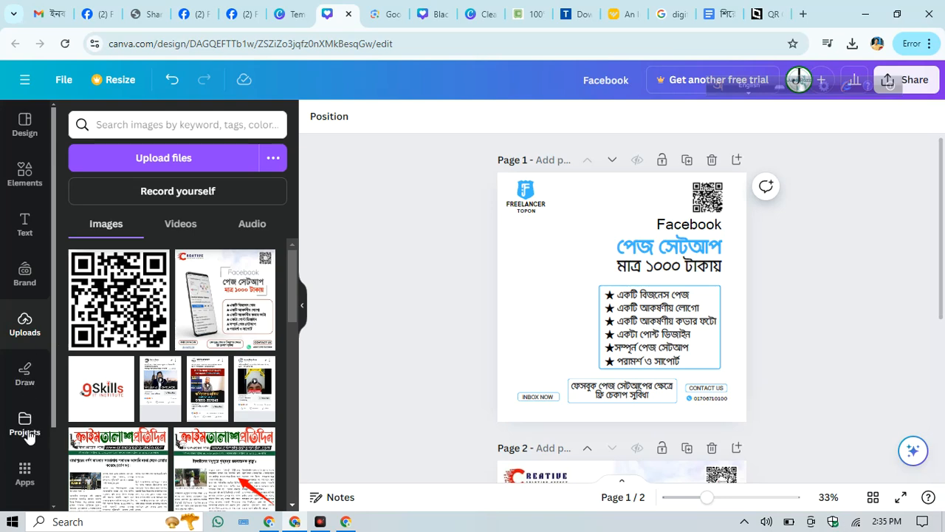
{"action": "scroll", "coordinate": [27, 436], "scroll_direction": "down", "scroll_amount": 2}
{"action": "left_click", "coordinate": [25, 377]}
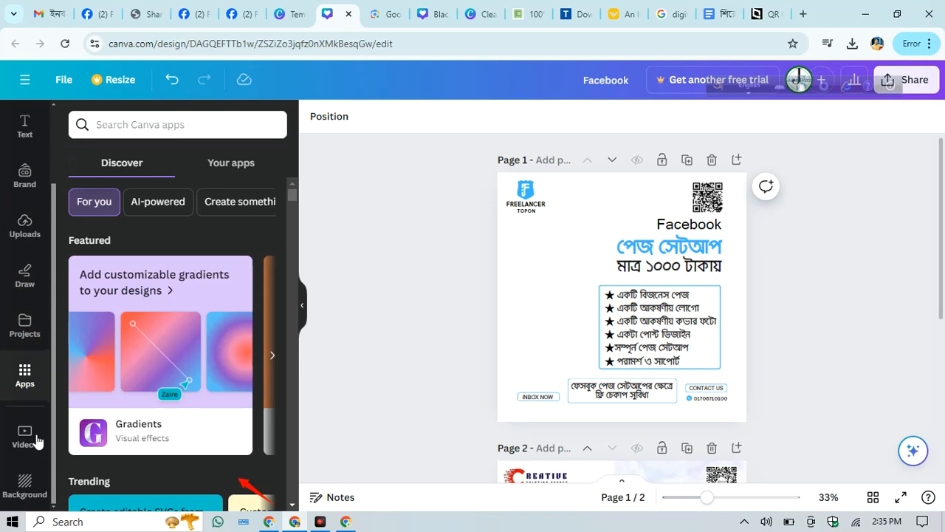
{"action": "scroll", "coordinate": [90, 436], "scroll_direction": "down", "scroll_amount": 8}
{"action": "scroll", "coordinate": [90, 436], "scroll_direction": "up", "scroll_amount": 4}
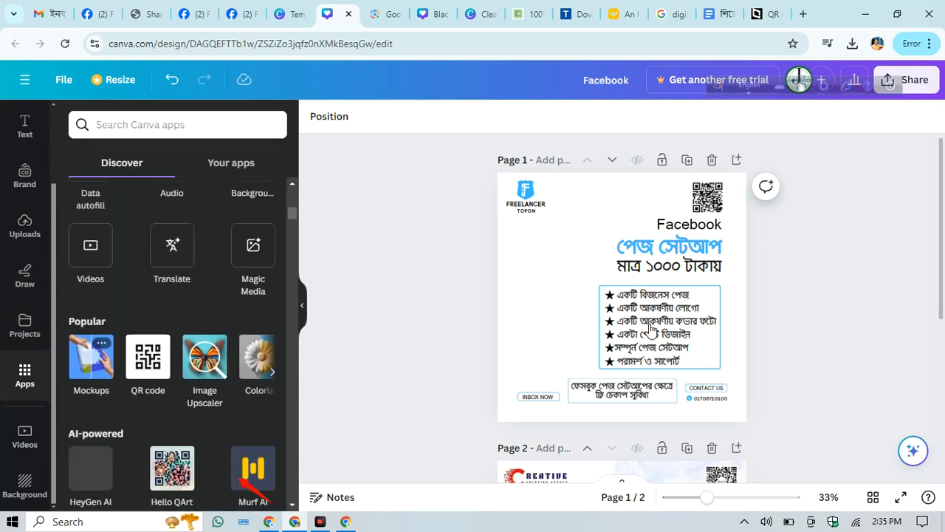
{"action": "left_click_drag", "start_coordinate": [140, 285], "coordinate": [109, 333]}
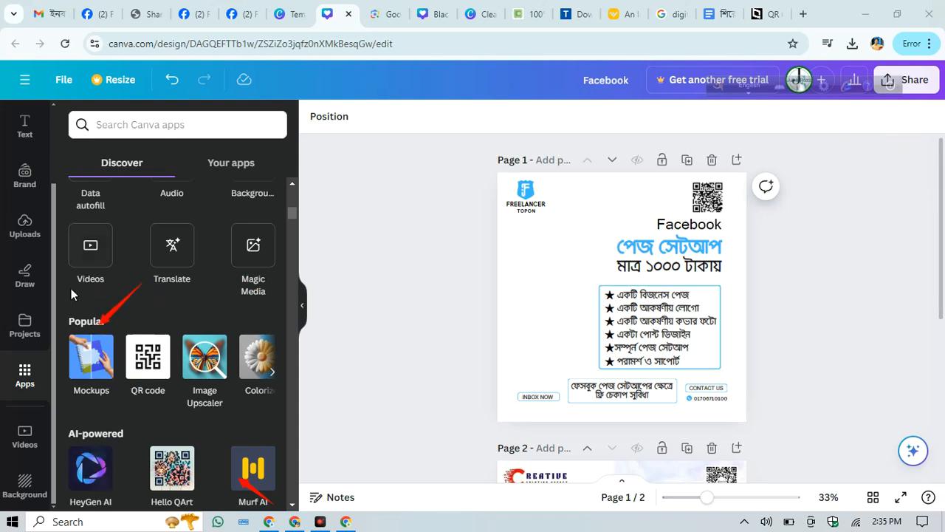
{"action": "left_click", "coordinate": [90, 353]}
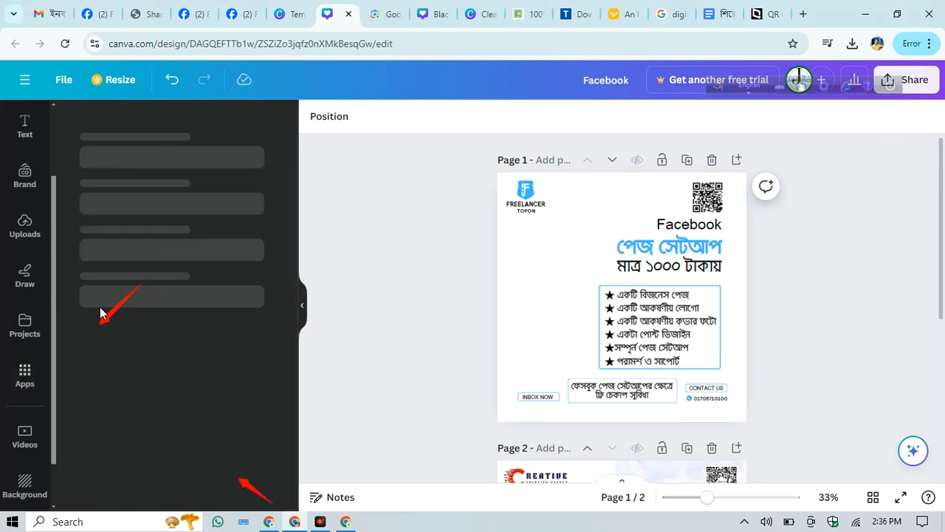
Step: Browse the Mockups categories, open the full Smartphones collection, and add an upright front-facing phone mockup to page 1
{"action": "left_click", "coordinate": [278, 132]}
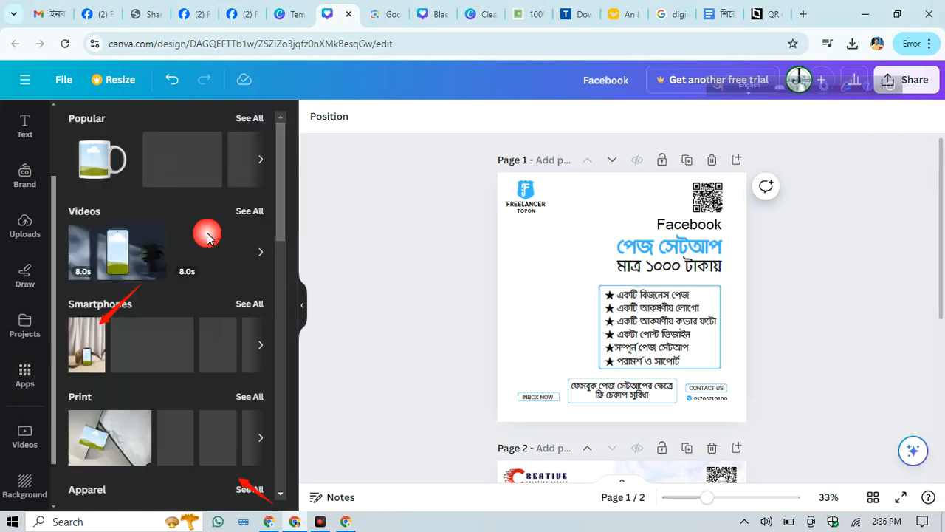
{"action": "scroll", "coordinate": [175, 341], "scroll_direction": "down", "scroll_amount": 6}
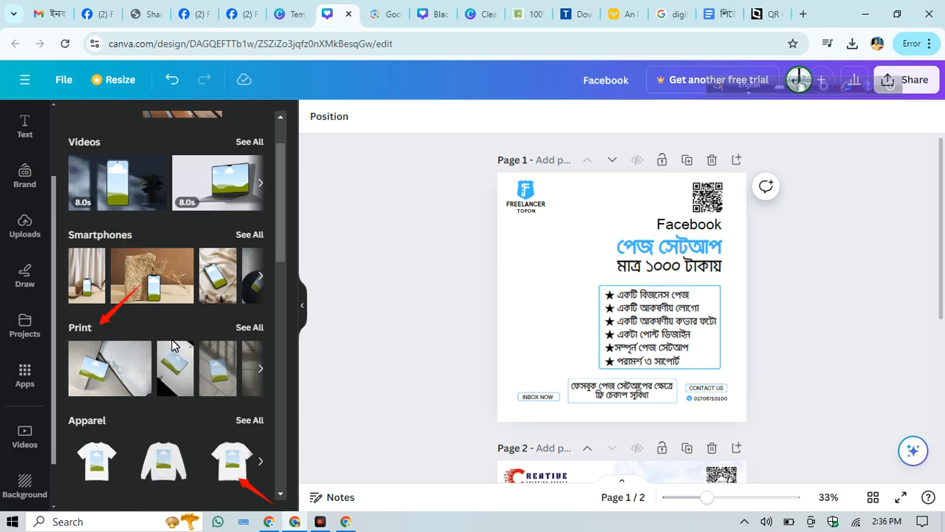
{"action": "scroll", "coordinate": [211, 327], "scroll_direction": "down", "scroll_amount": 3}
{"action": "scroll", "coordinate": [206, 327], "scroll_direction": "down", "scroll_amount": 3}
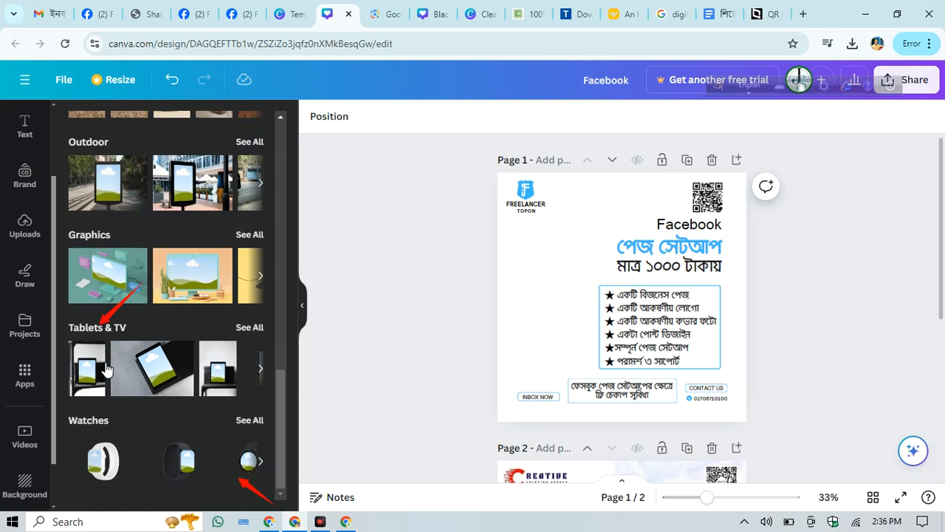
{"action": "scroll", "coordinate": [189, 356], "scroll_direction": "up", "scroll_amount": 12}
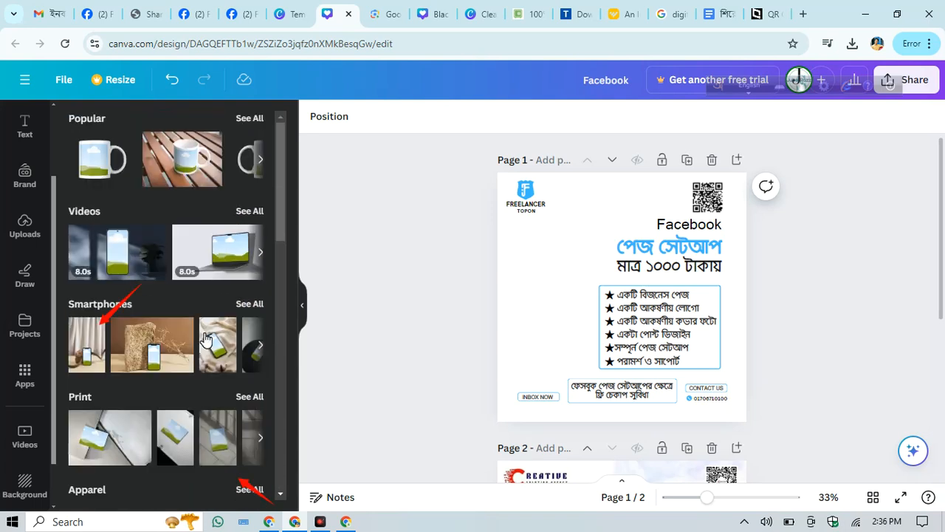
{"action": "scroll", "coordinate": [197, 339], "scroll_direction": "down", "scroll_amount": 2}
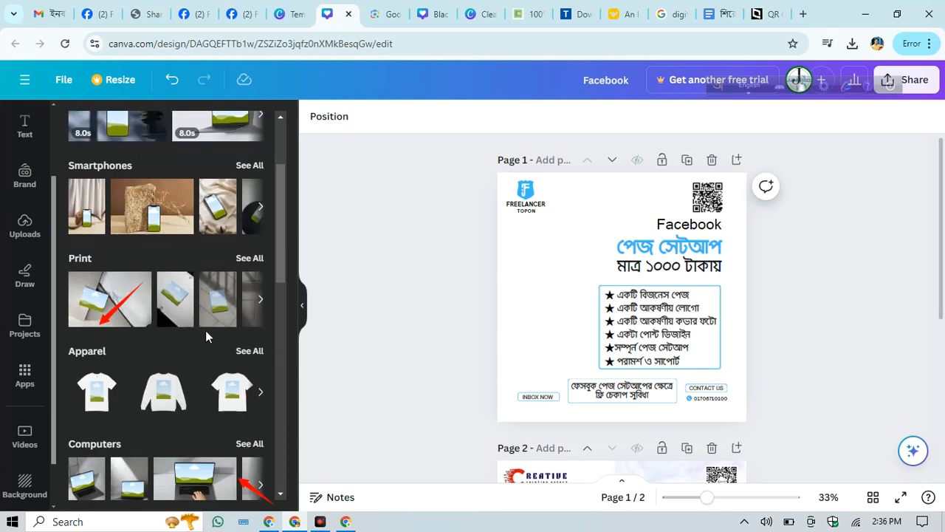
{"action": "left_click", "coordinate": [254, 165]}
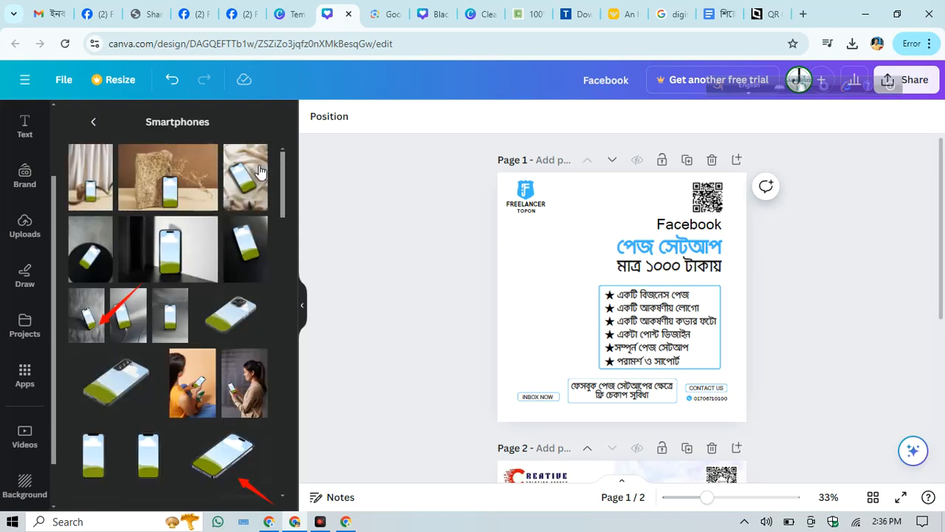
{"action": "scroll", "coordinate": [149, 417], "scroll_direction": "down", "scroll_amount": 1}
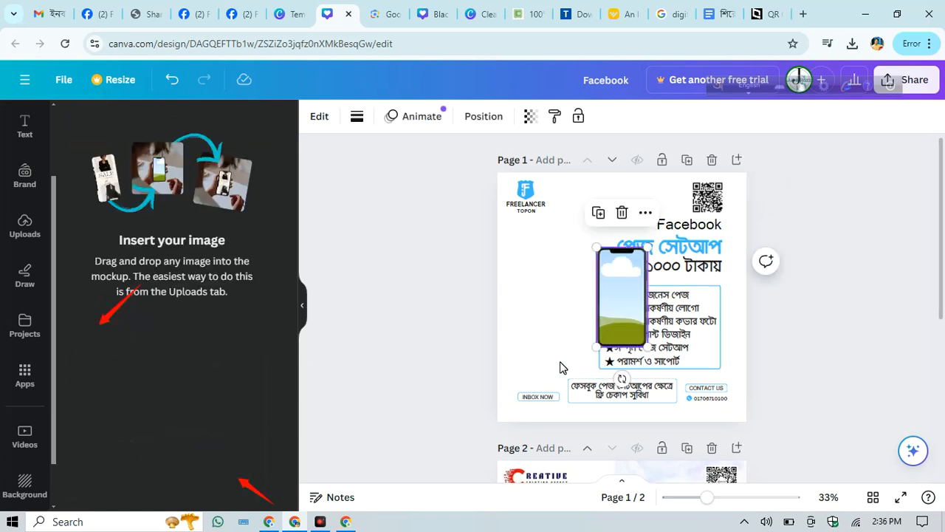
Step: Enlarge the phone mockup and place it below the Freelancer Topon logo, beside the starred feature list
{"action": "left_click", "coordinate": [552, 320]}
{"action": "left_click_drag", "start_coordinate": [630, 319], "coordinate": [568, 304]}
{"action": "left_click_drag", "start_coordinate": [534, 332], "coordinate": [565, 356]}
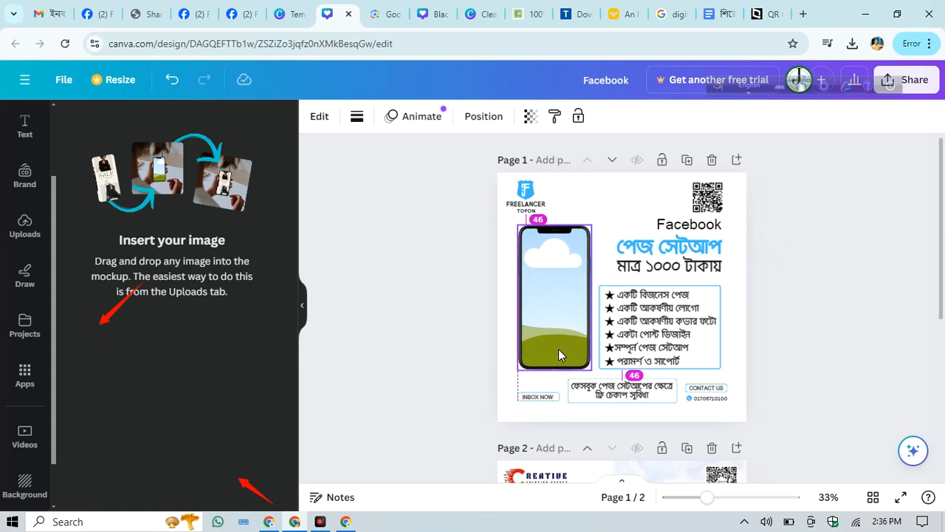
{"action": "left_click_drag", "start_coordinate": [566, 357], "coordinate": [566, 357]}
{"action": "left_click", "coordinate": [361, 303]}
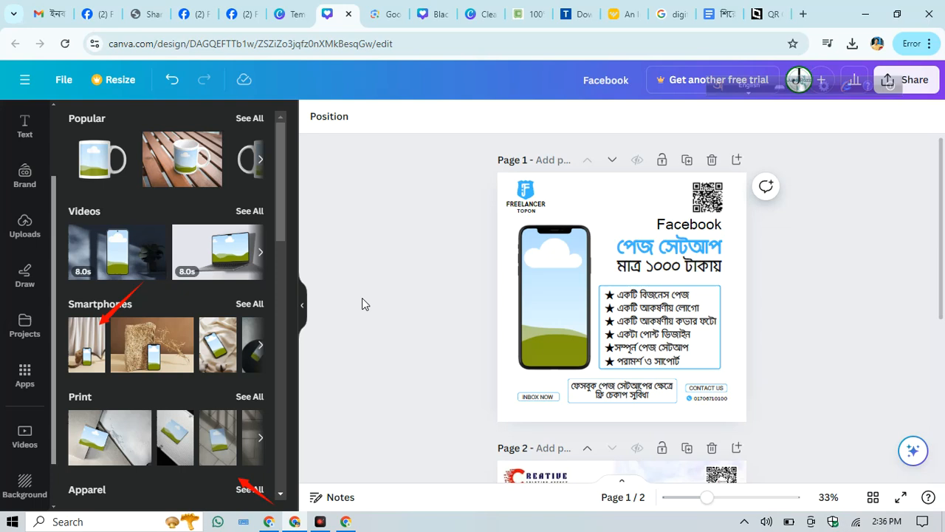
Step: Nudge the phone mockup slightly down and right, and shrink the feature list with its box to clear the phone
{"action": "left_click_drag", "start_coordinate": [539, 311], "coordinate": [551, 323]}
{"action": "left_click", "coordinate": [624, 299]}
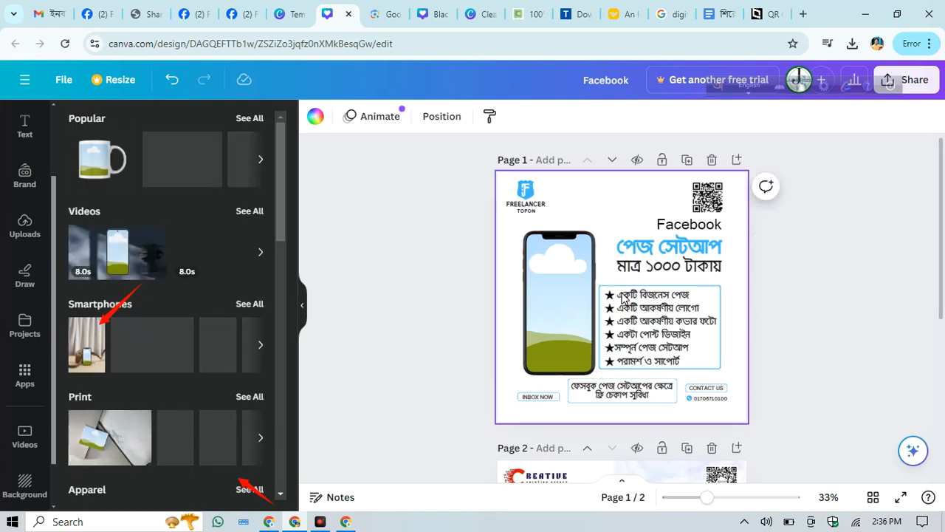
{"action": "left_click", "coordinate": [621, 299]}
{"action": "left_click_drag", "start_coordinate": [613, 298], "coordinate": [616, 299]}
{"action": "left_click", "coordinate": [785, 336]}
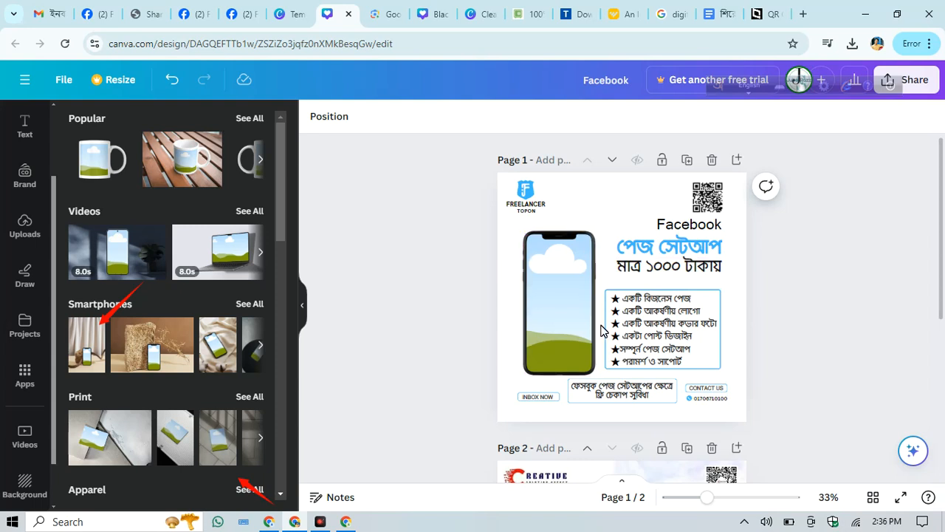
Step: Look through the open Facebook and Canva tabs in both browser windows for a Facebook session to use
{"action": "scroll", "coordinate": [30, 435], "scroll_direction": "down", "scroll_amount": 1}
{"action": "left_click", "coordinate": [25, 323]}
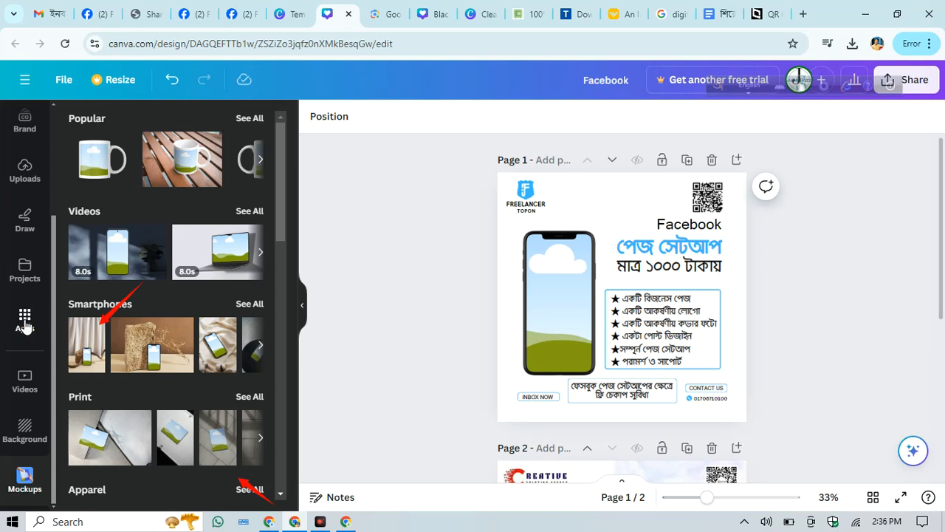
{"action": "left_click", "coordinate": [93, 14]}
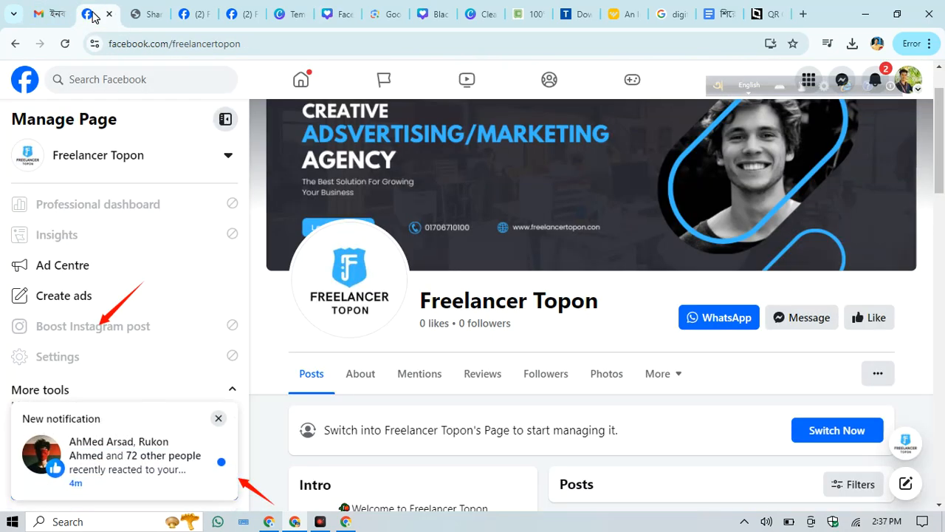
{"action": "left_click", "coordinate": [155, 15]}
{"action": "left_click", "coordinate": [196, 17]}
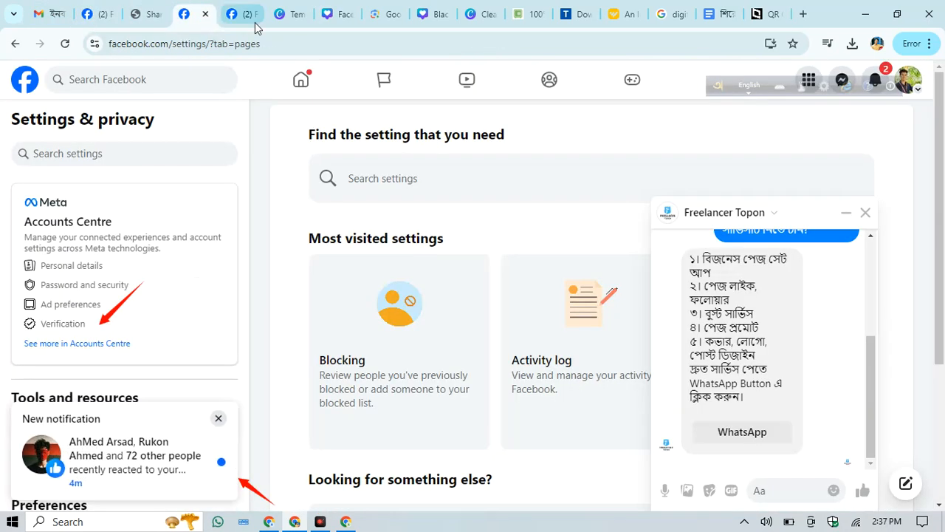
{"action": "left_click", "coordinate": [247, 16]}
{"action": "left_click", "coordinate": [345, 521]}
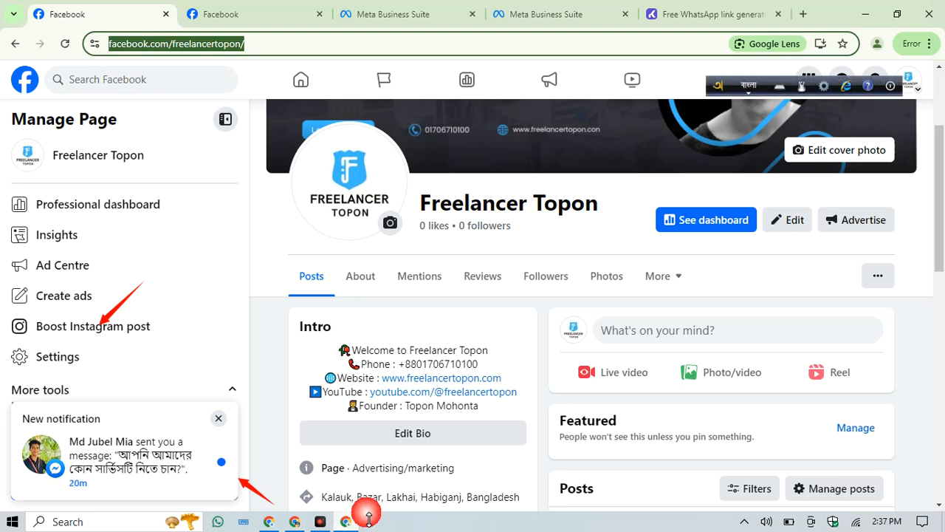
{"action": "scroll", "coordinate": [538, 302], "scroll_direction": "up", "scroll_amount": 3}
{"action": "left_click", "coordinate": [210, 14]}
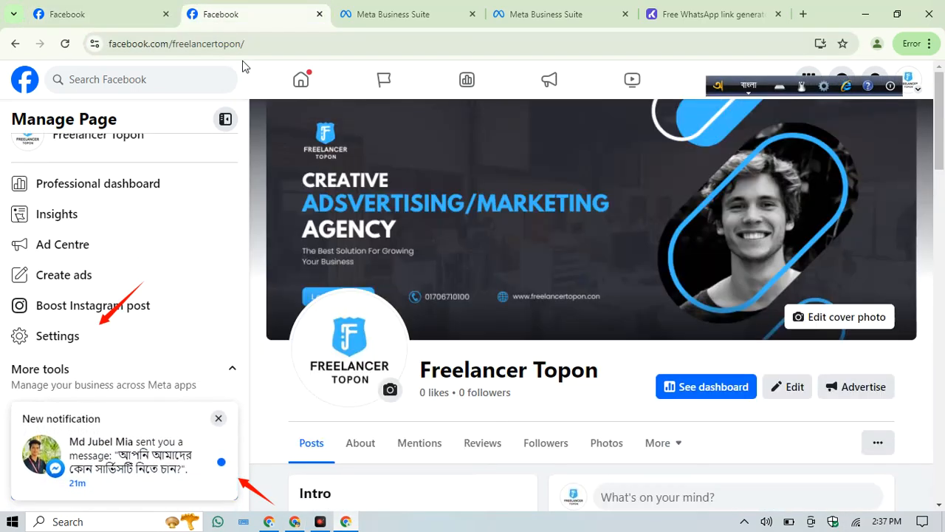
{"action": "left_click", "coordinate": [103, 9]}
{"action": "left_click", "coordinate": [157, 83]}
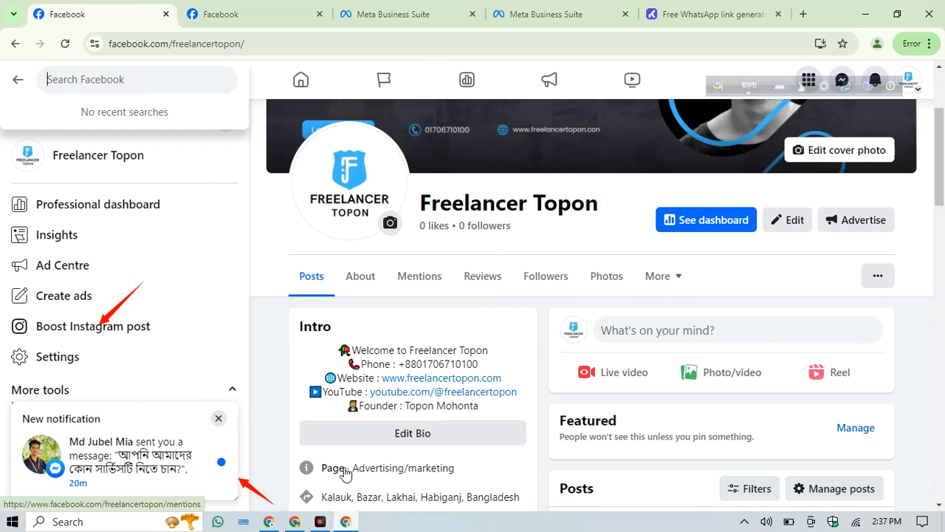
{"action": "left_click", "coordinate": [296, 522]}
{"action": "left_click", "coordinate": [282, 7]}
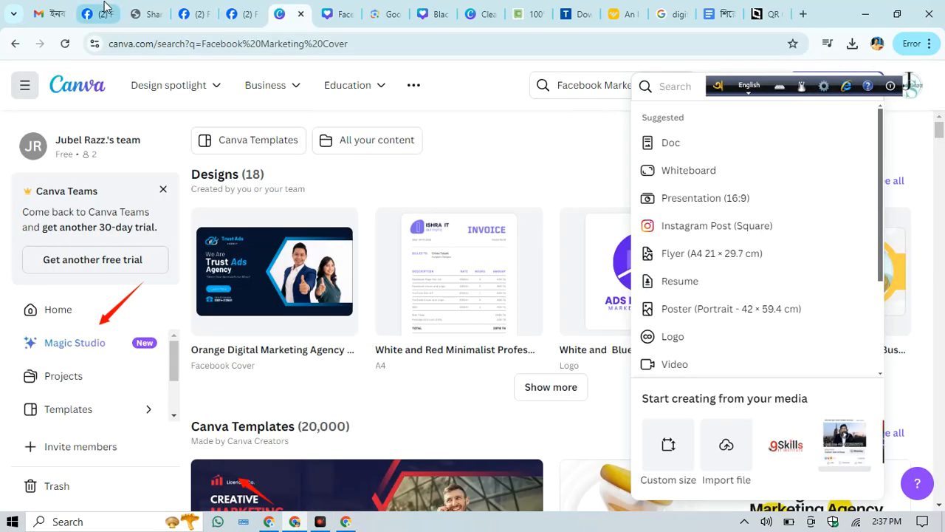
{"action": "left_click", "coordinate": [100, 13]}
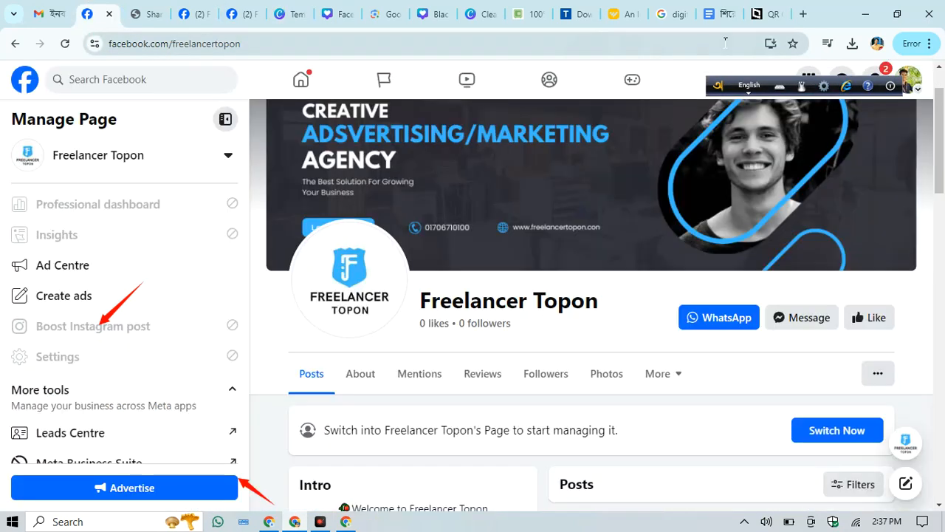
Step: Switch to the Facebook settings tab and open the 9 Skills IT Institute page from the managed pages list
{"action": "left_click", "coordinate": [183, 11]}
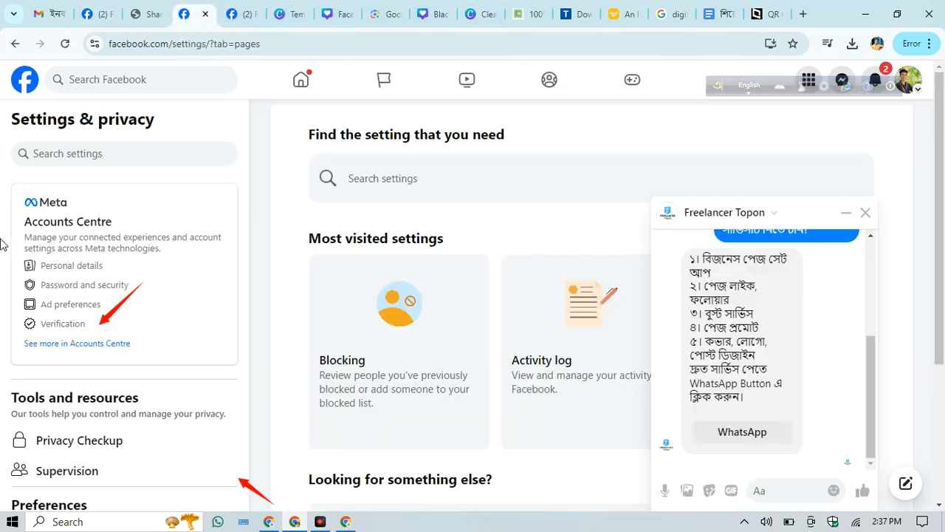
{"action": "left_click", "coordinate": [301, 81]}
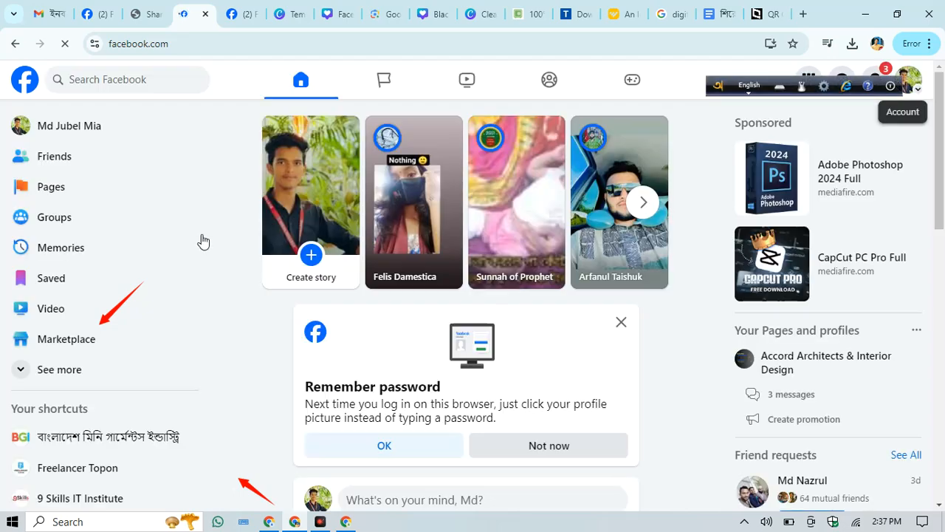
{"action": "left_click", "coordinate": [123, 188]}
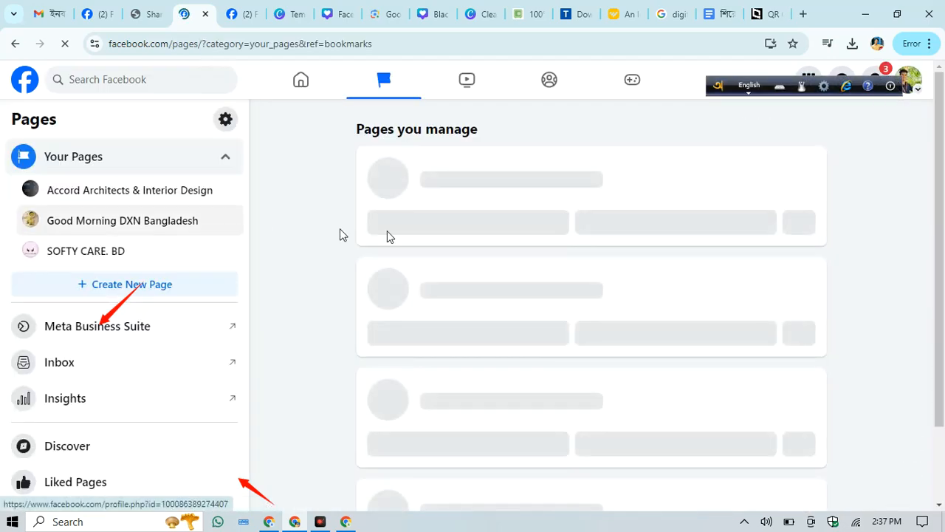
{"action": "left_click", "coordinate": [427, 275]}
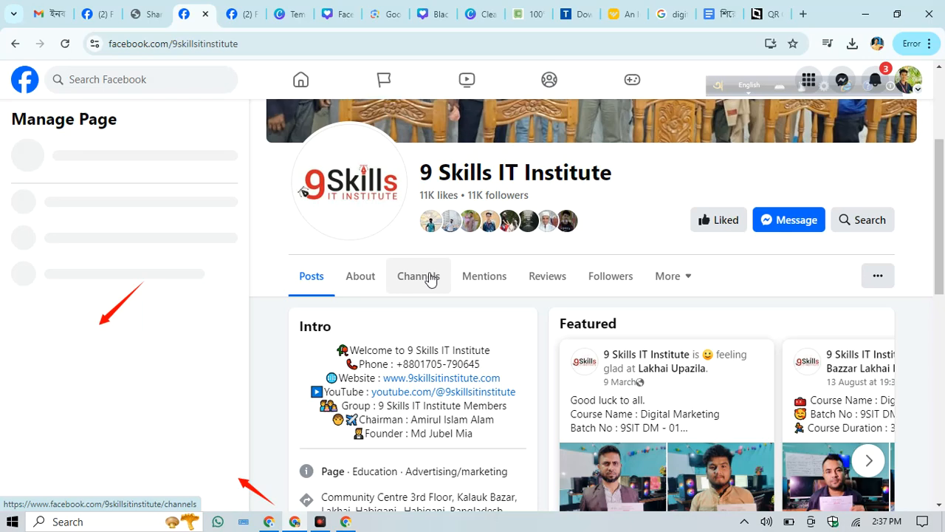
Step: Browse the institute page's posts and examine the course-design post together with its comments
{"action": "scroll", "coordinate": [674, 456], "scroll_direction": "down", "scroll_amount": 15}
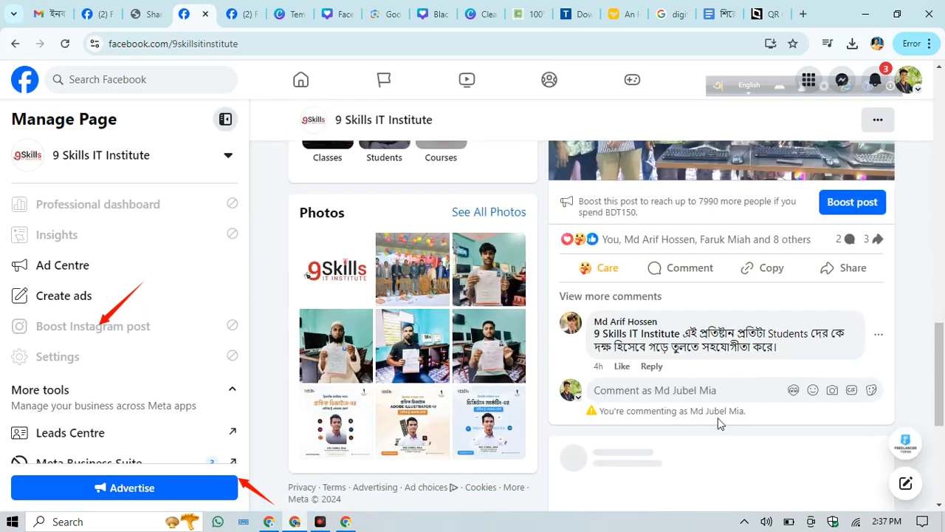
{"action": "scroll", "coordinate": [721, 424], "scroll_direction": "down", "scroll_amount": 10}
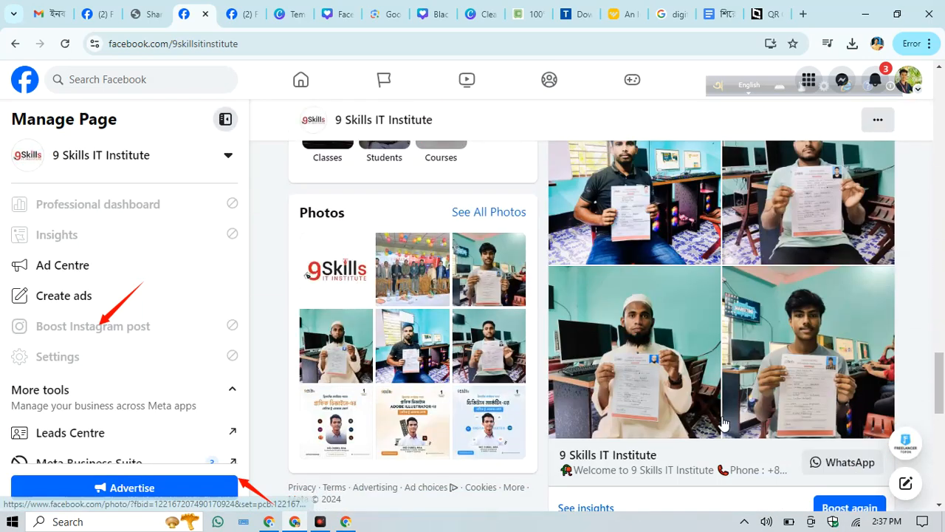
{"action": "scroll", "coordinate": [743, 386], "scroll_direction": "down", "scroll_amount": 8}
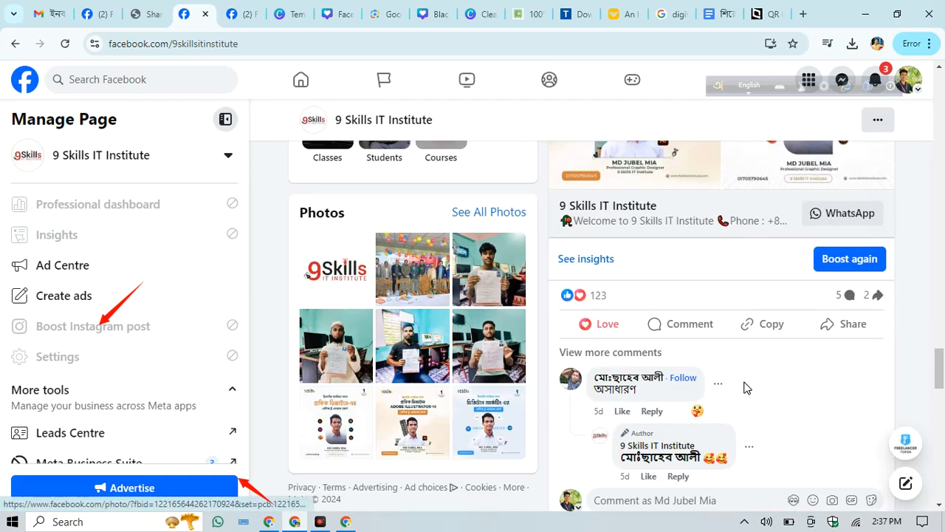
{"action": "left_click", "coordinate": [846, 295]}
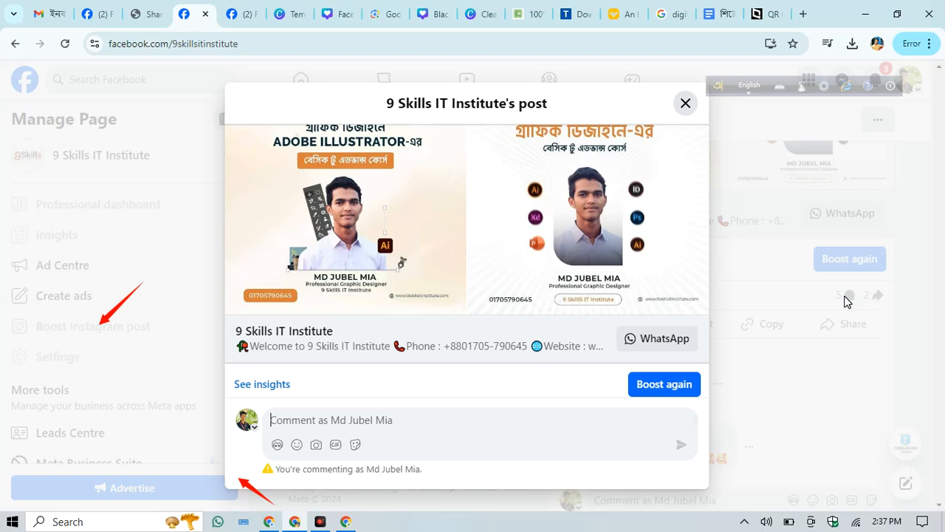
{"action": "scroll", "coordinate": [507, 352], "scroll_direction": "down", "scroll_amount": 4}
{"action": "scroll", "coordinate": [472, 310], "scroll_direction": "up", "scroll_amount": 2}
{"action": "scroll", "coordinate": [485, 316], "scroll_direction": "down", "scroll_amount": 3}
{"action": "scroll", "coordinate": [701, 169], "scroll_direction": "up", "scroll_amount": 5}
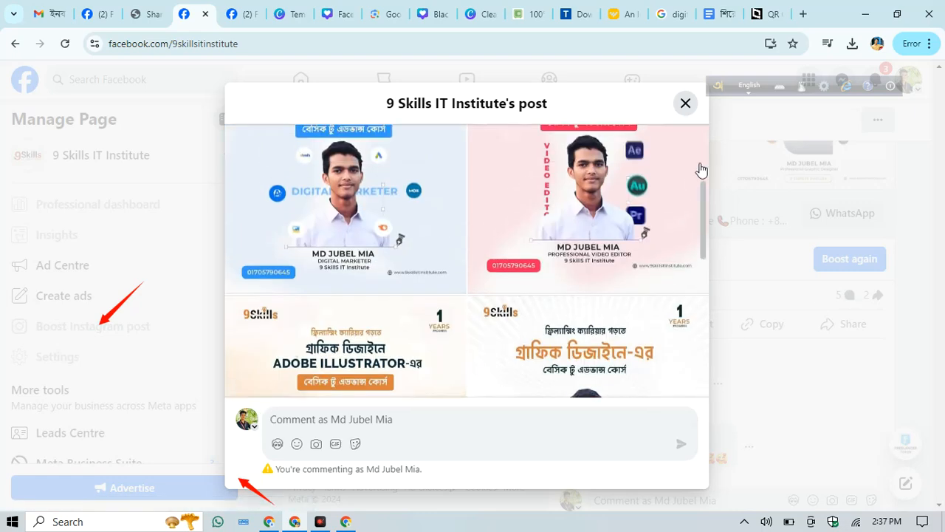
{"action": "left_click", "coordinate": [685, 102]}
Step: Examine the comments on the post showing students holding their forms, and close it
{"action": "scroll", "coordinate": [725, 353], "scroll_direction": "down", "scroll_amount": 10}
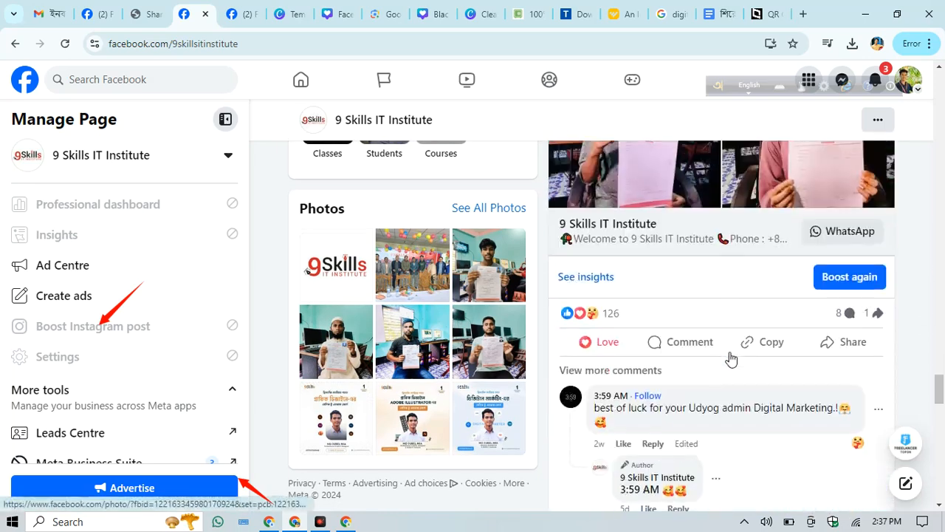
{"action": "left_click", "coordinate": [840, 313]}
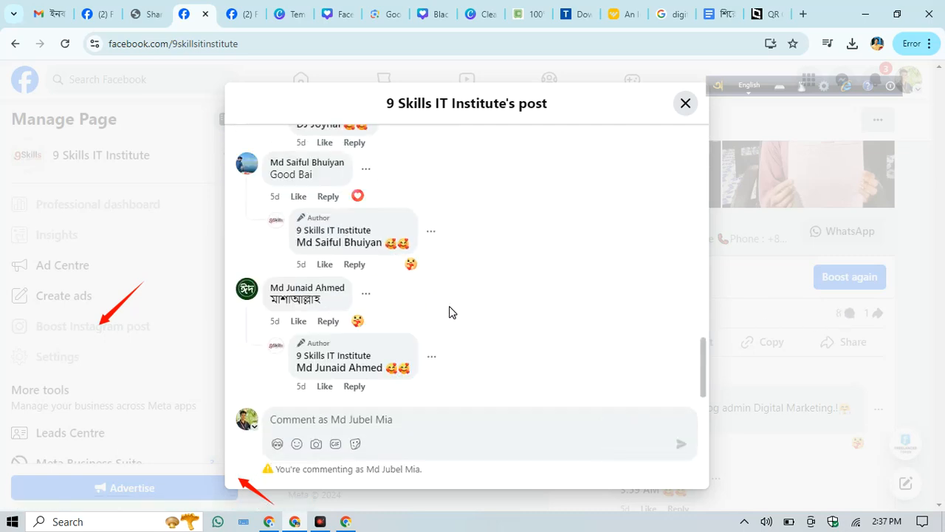
{"action": "scroll", "coordinate": [452, 312], "scroll_direction": "up", "scroll_amount": 10}
{"action": "left_click", "coordinate": [682, 101]}
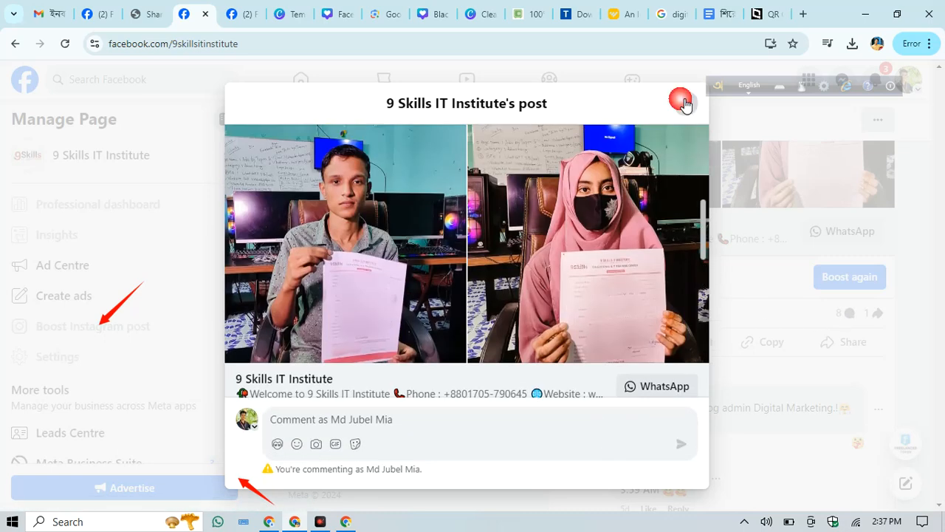
Step: Look through the comments on the institute page's 14 July video post for a finished page-setup screenshot
{"action": "scroll", "coordinate": [662, 229], "scroll_direction": "down", "scroll_amount": 15}
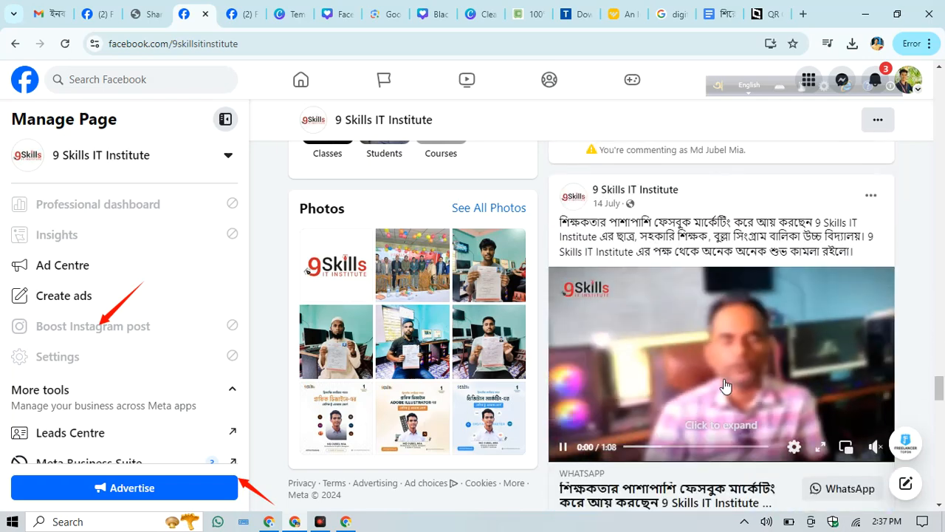
{"action": "scroll", "coordinate": [738, 384], "scroll_direction": "down", "scroll_amount": 1}
{"action": "scroll", "coordinate": [755, 372], "scroll_direction": "down", "scroll_amount": 10}
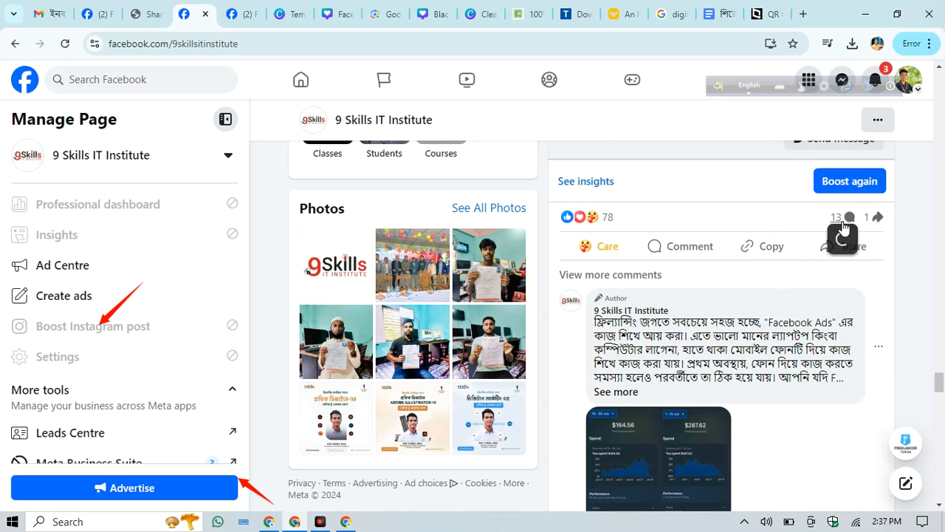
{"action": "left_click", "coordinate": [839, 221]}
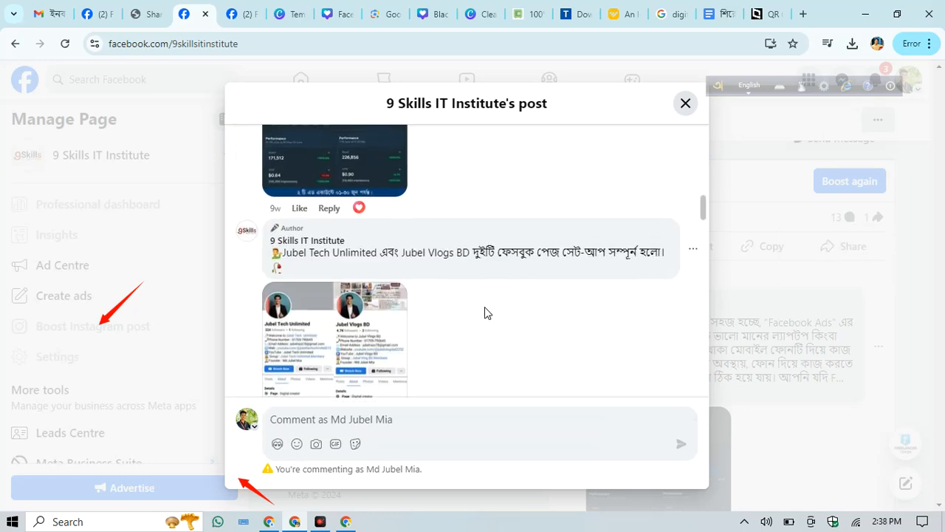
{"action": "scroll", "coordinate": [484, 307], "scroll_direction": "down", "scroll_amount": 8}
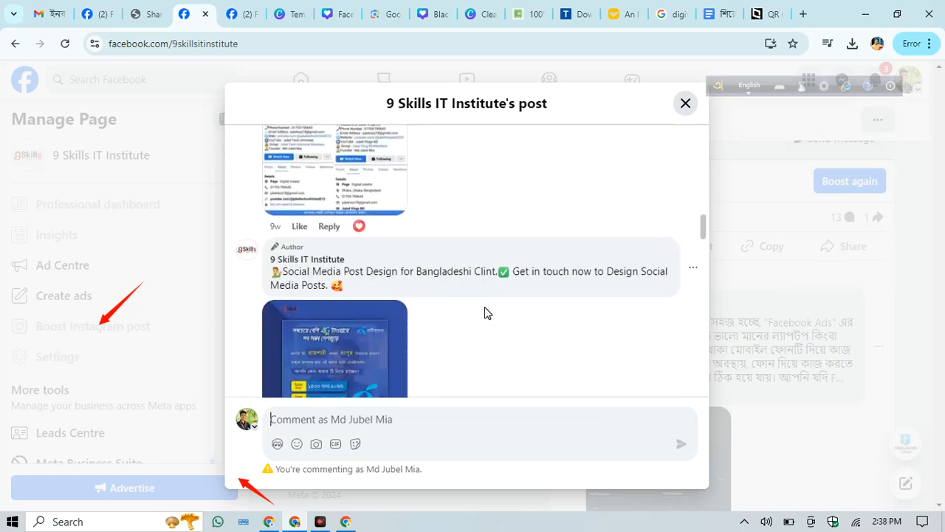
{"action": "scroll", "coordinate": [484, 312], "scroll_direction": "down", "scroll_amount": 5}
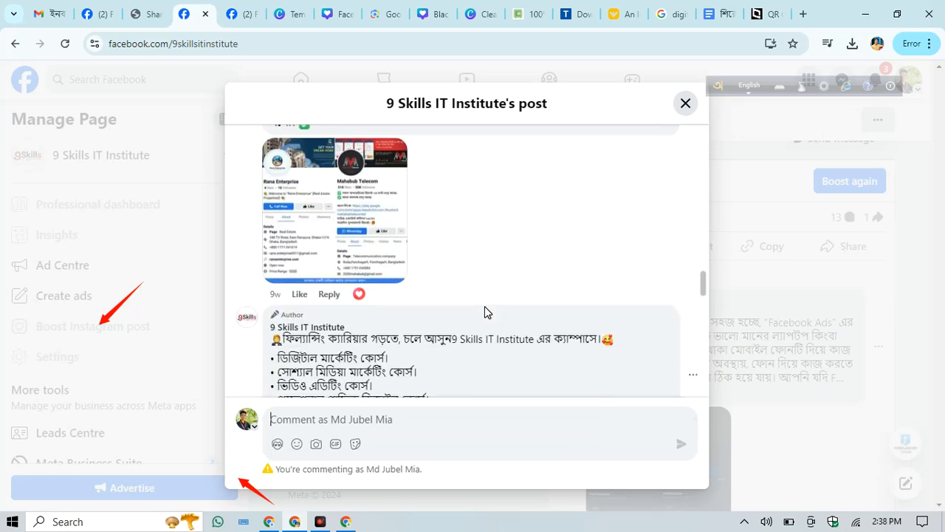
{"action": "scroll", "coordinate": [485, 305], "scroll_direction": "up", "scroll_amount": 5}
{"action": "scroll", "coordinate": [486, 304], "scroll_direction": "down", "scroll_amount": 6}
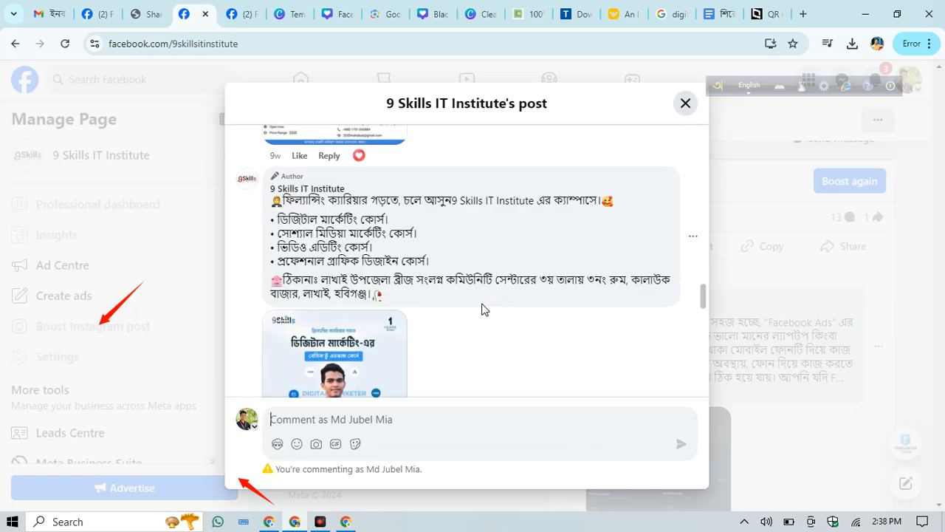
Step: Open the comment photo showing the Rana Enterprise and Mahabub Telecom pages and save it as a JPEG in Downloads
{"action": "scroll", "coordinate": [411, 298], "scroll_direction": "up", "scroll_amount": 2}
{"action": "scroll", "coordinate": [410, 303], "scroll_direction": "up", "scroll_amount": 1}
{"action": "left_click", "coordinate": [366, 284]}
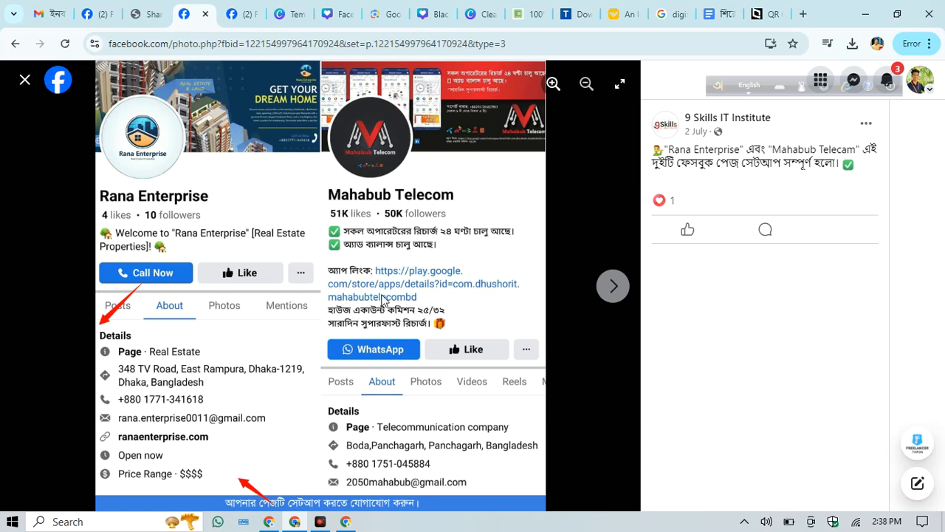
{"action": "right_click", "coordinate": [356, 276]}
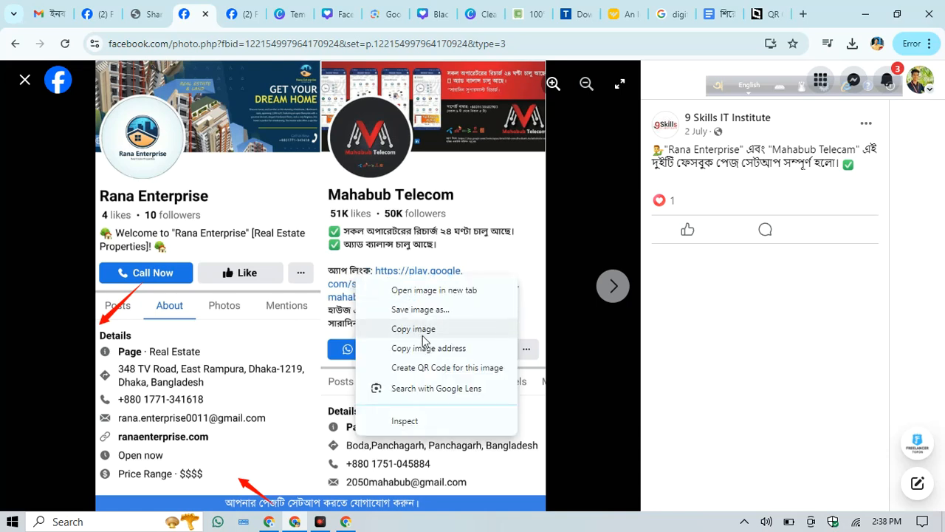
{"action": "left_click", "coordinate": [421, 328]}
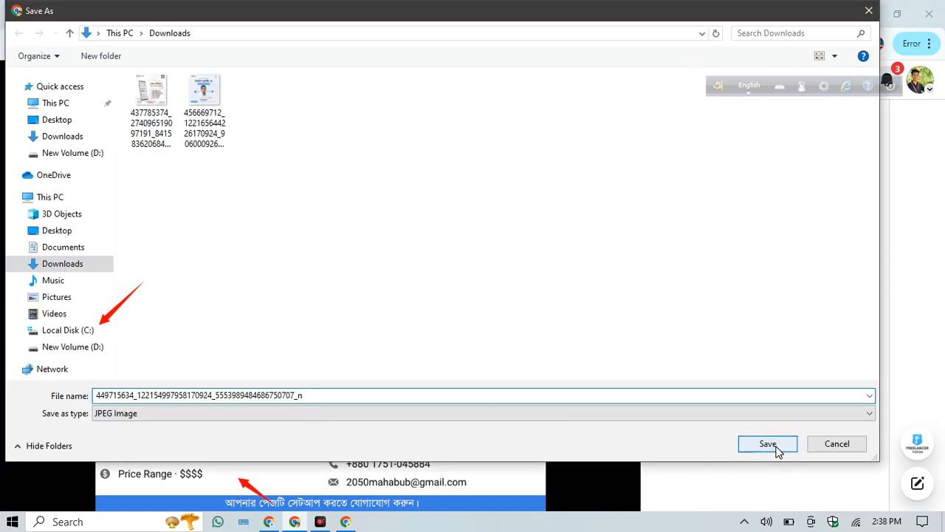
{"action": "left_click", "coordinate": [768, 444]}
Step: Switch to the Facebook design in Canva and upload the saved page screenshot from Downloads
{"action": "left_click", "coordinate": [288, 14]}
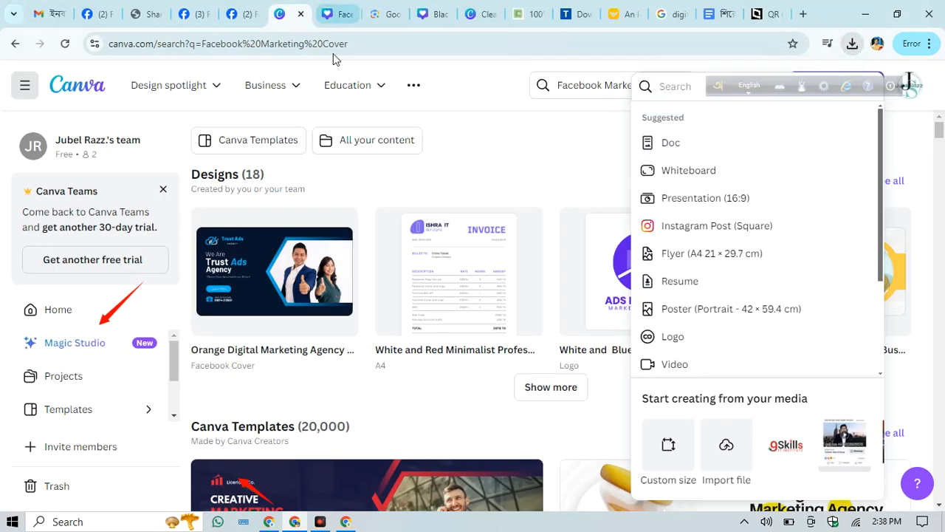
{"action": "left_click", "coordinate": [341, 12]}
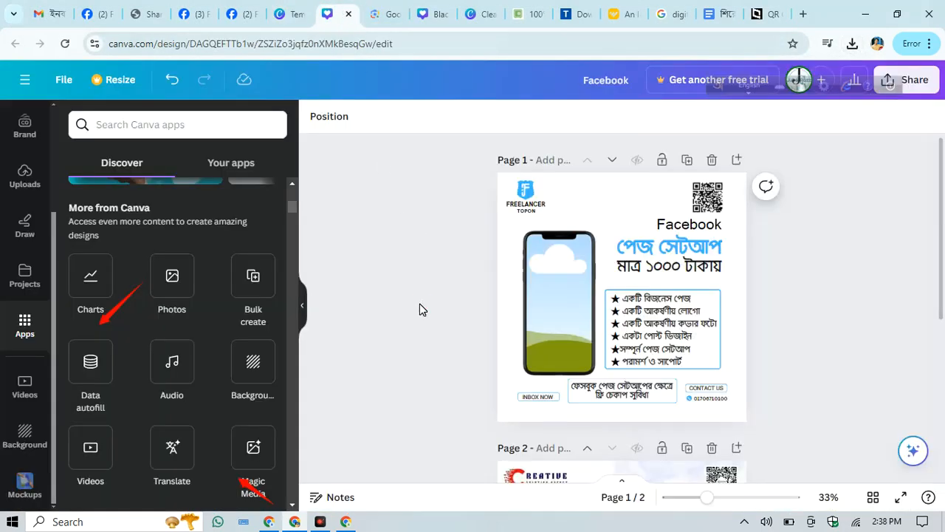
{"action": "left_click", "coordinate": [26, 385]}
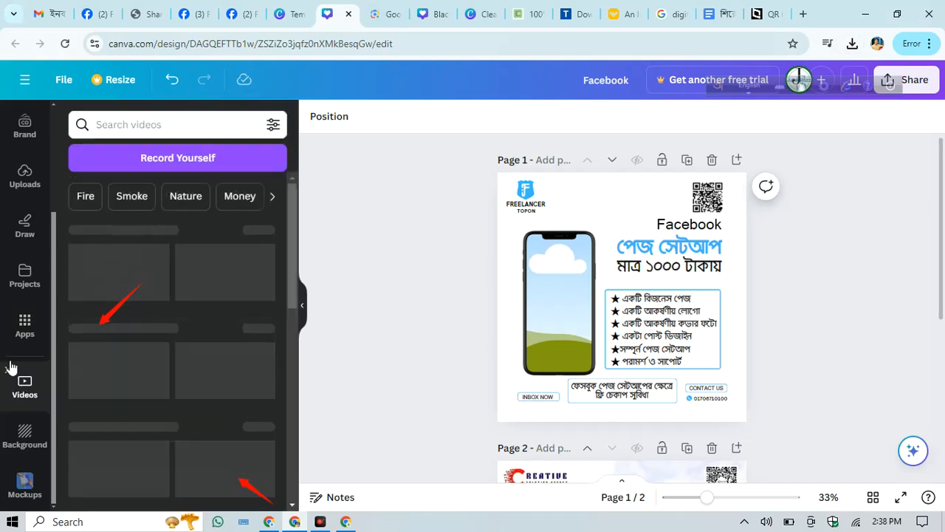
{"action": "scroll", "coordinate": [29, 243], "scroll_direction": "up", "scroll_amount": 2}
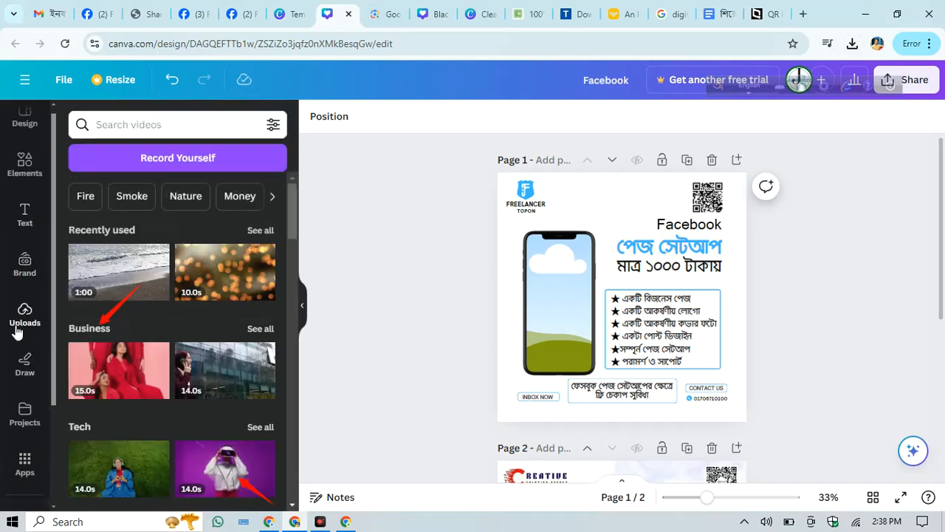
{"action": "left_click", "coordinate": [21, 323]}
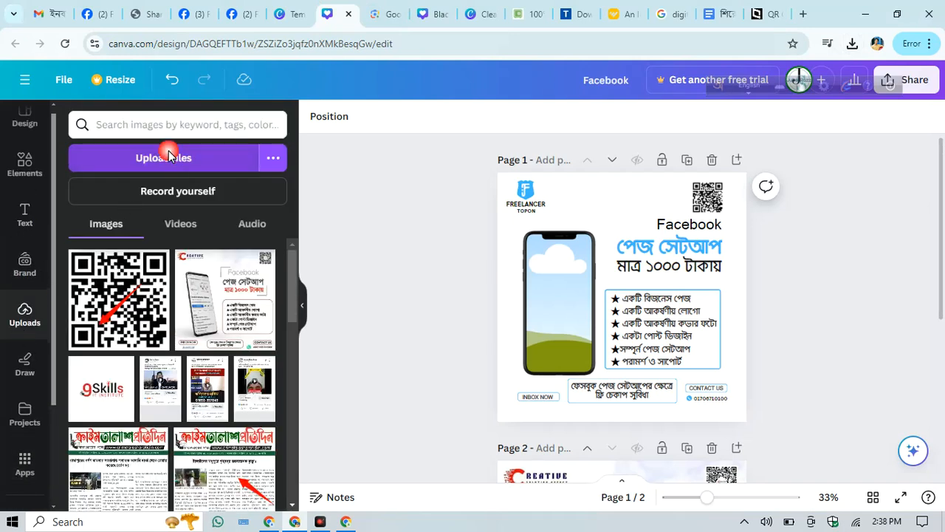
{"action": "left_click", "coordinate": [172, 157]}
{"action": "left_click", "coordinate": [451, 103]}
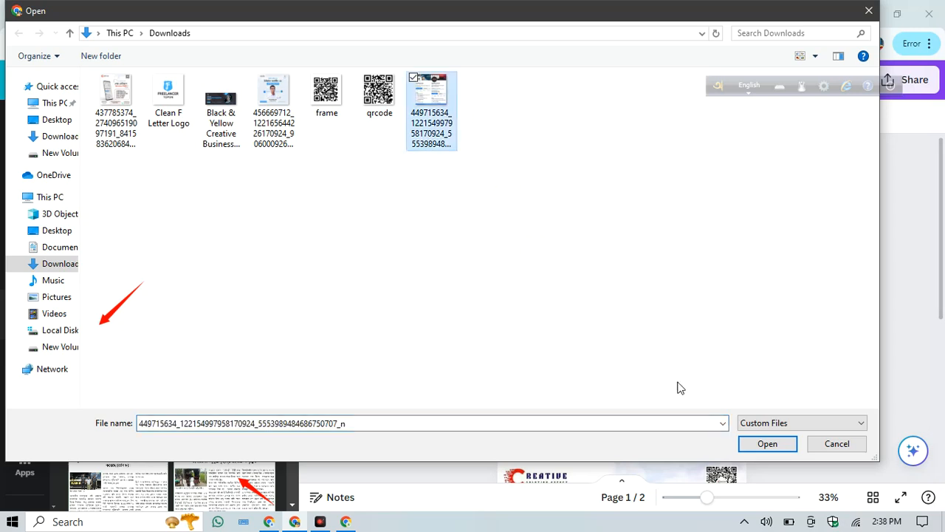
{"action": "left_click", "coordinate": [749, 443]}
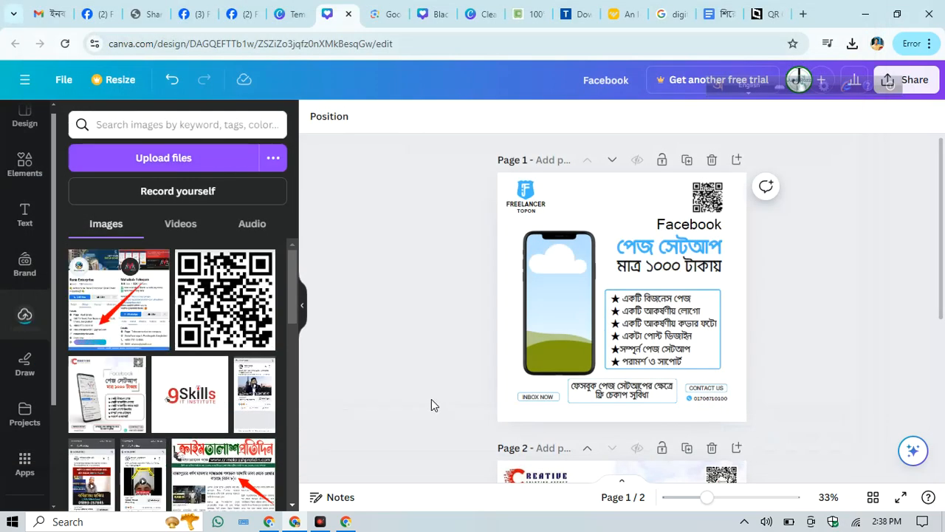
Step: Add the uploaded screenshot to page 1, cropped to its Mahabub Telecom half, and drop it into the phone mockup
{"action": "left_click", "coordinate": [137, 310]}
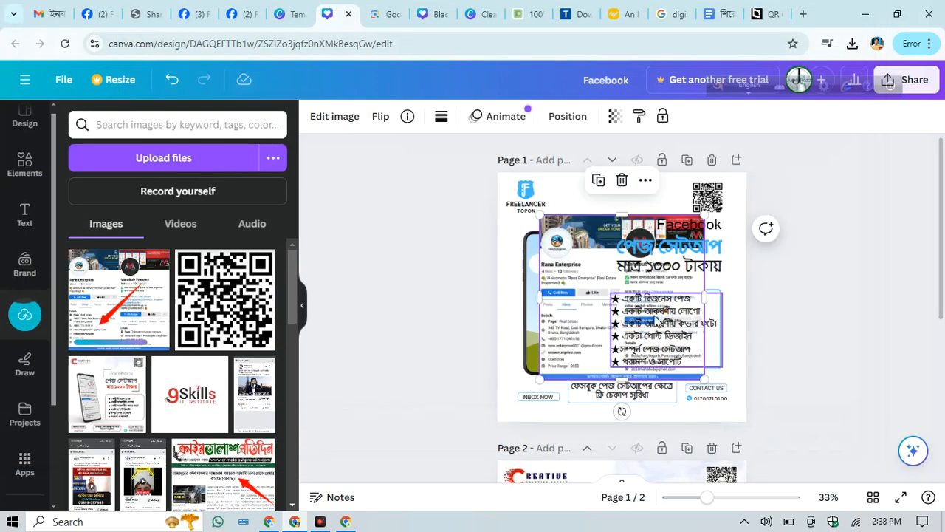
{"action": "left_click_drag", "start_coordinate": [550, 297], "coordinate": [632, 332]}
{"action": "scroll", "coordinate": [632, 332], "scroll_direction": "up", "scroll_amount": 5, "text": "ctrl"}
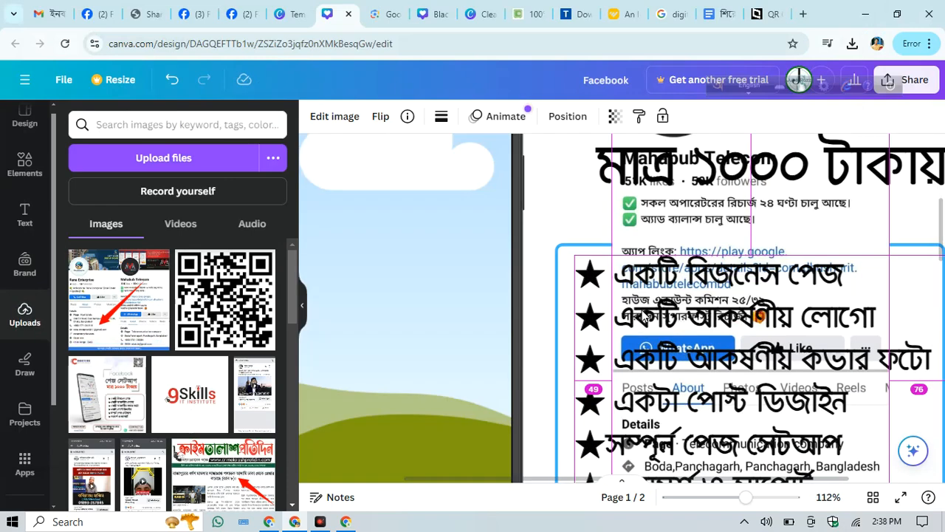
{"action": "scroll", "coordinate": [654, 326], "scroll_direction": "down", "scroll_amount": 5, "text": "ctrl"}
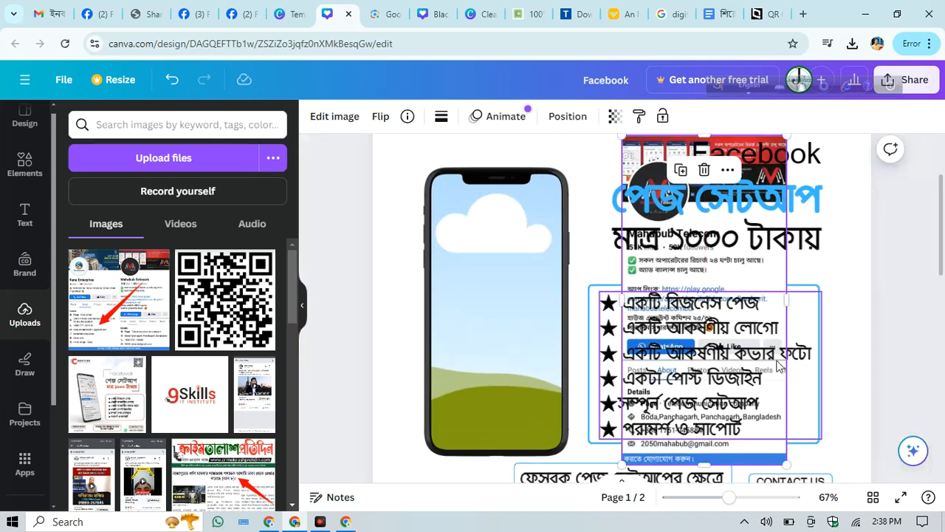
{"action": "left_click_drag", "start_coordinate": [770, 283], "coordinate": [561, 297]}
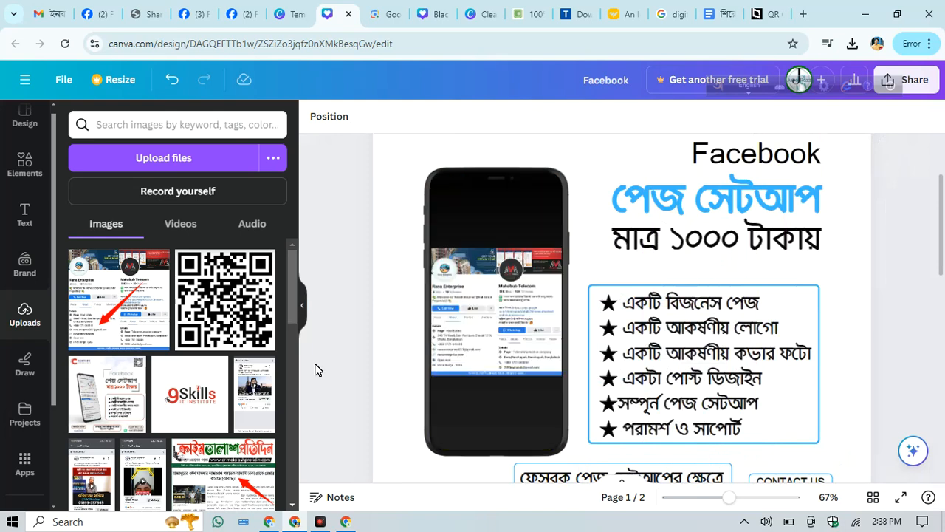
Step: Enlarge and shift the image inside the phone mockup so the Mahabub Telecom half fills the screen, and apply the changes
{"action": "double_click", "coordinate": [490, 355]}
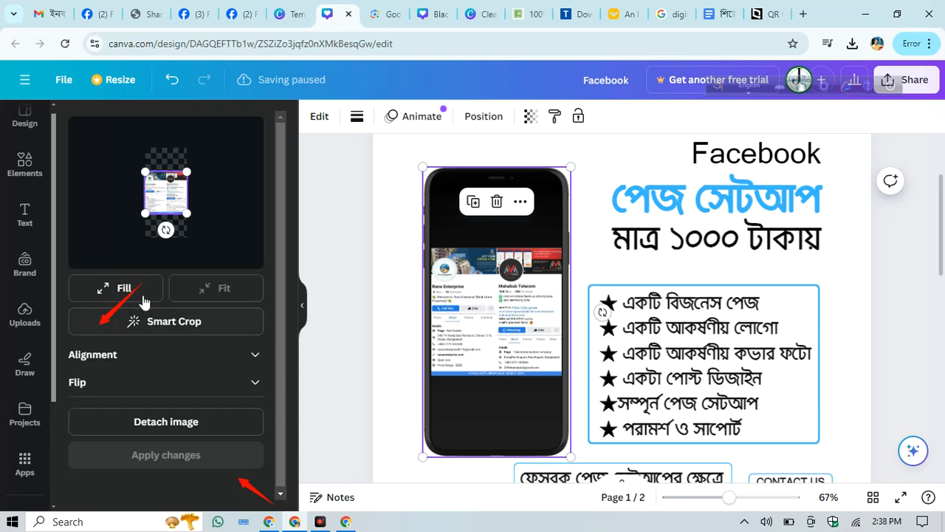
{"action": "left_click_drag", "start_coordinate": [153, 200], "coordinate": [156, 234]}
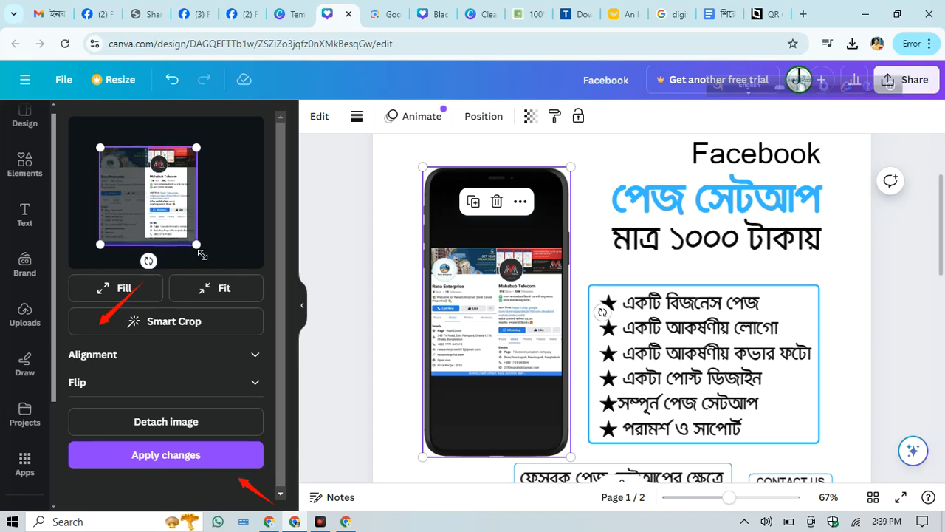
{"action": "mouse_move", "coordinate": [198, 254]}
{"action": "left_mouse_down"}
{"action": "mouse_move", "coordinate": [175, 232]}
{"action": "mouse_move", "coordinate": [201, 256]}
{"action": "left_mouse_up"}
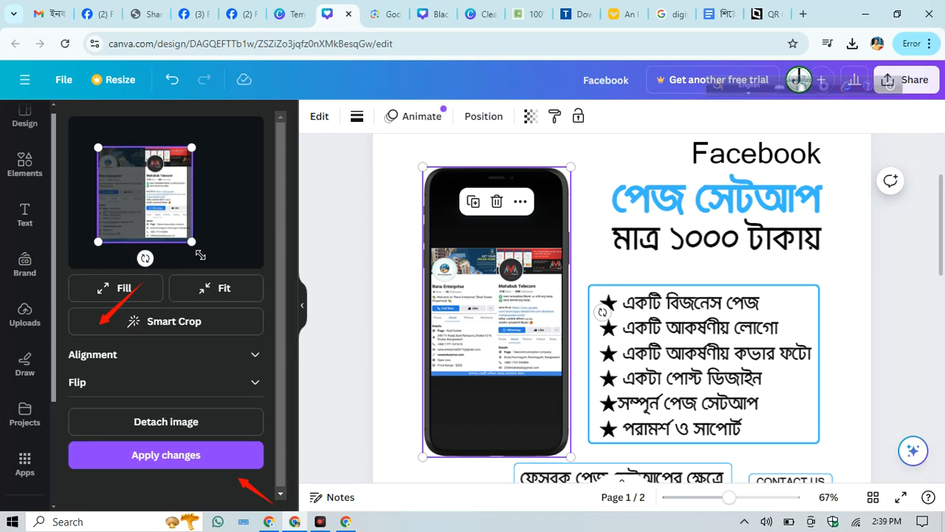
{"action": "left_click", "coordinate": [228, 457]}
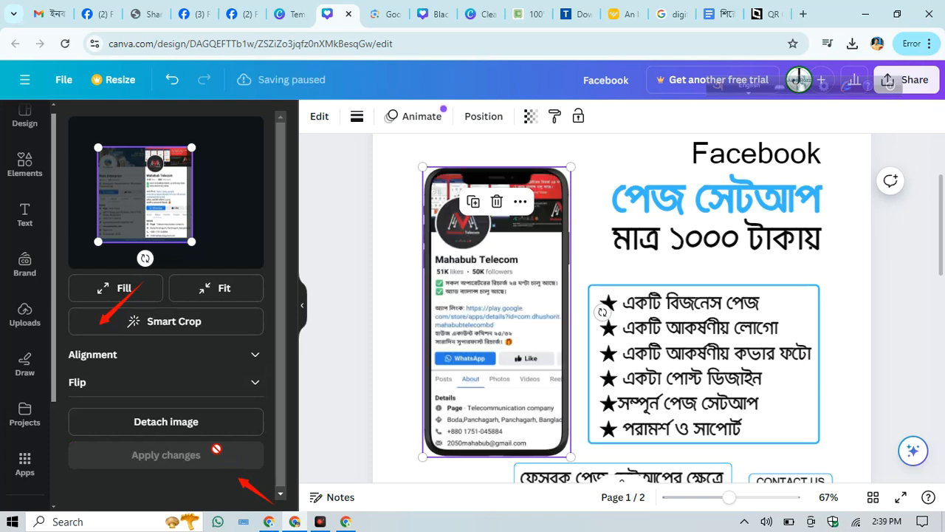
{"action": "left_click", "coordinate": [320, 421]}
Step: Ungroup the Freelancer Topon logo on page 1
{"action": "scroll", "coordinate": [709, 404], "scroll_direction": "up", "scroll_amount": 2}
{"action": "scroll", "coordinate": [714, 396], "scroll_direction": "down", "scroll_amount": 1}
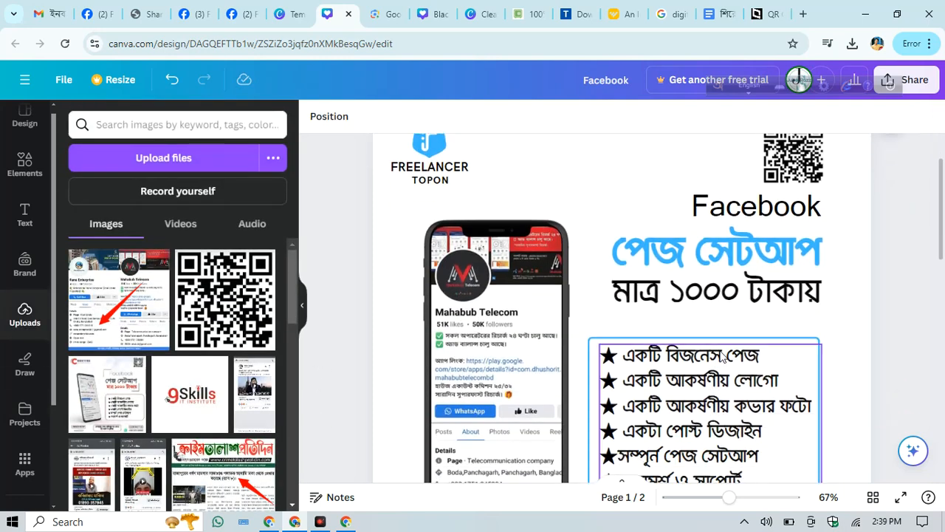
{"action": "scroll", "coordinate": [784, 300], "scroll_direction": "down", "scroll_amount": 1}
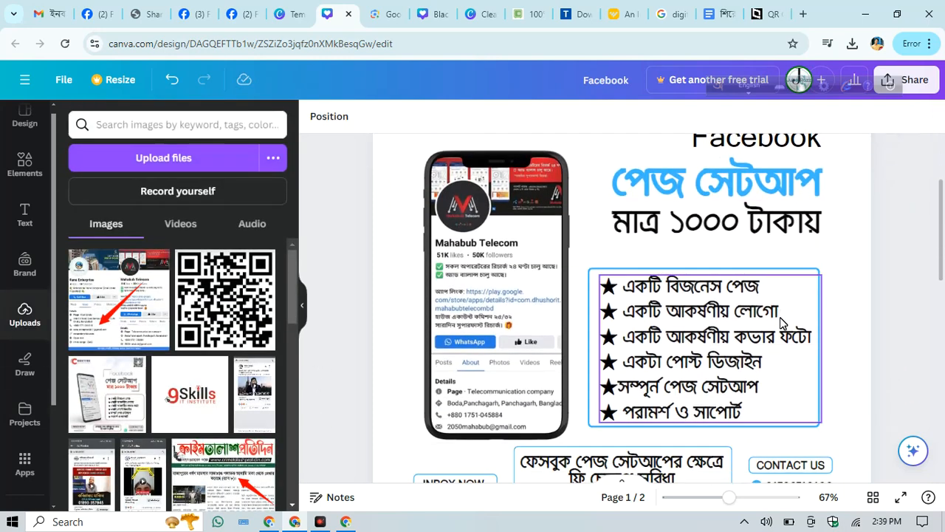
{"action": "scroll", "coordinate": [783, 323], "scroll_direction": "down", "scroll_amount": 2}
{"action": "scroll", "coordinate": [703, 314], "scroll_direction": "down", "scroll_amount": 2}
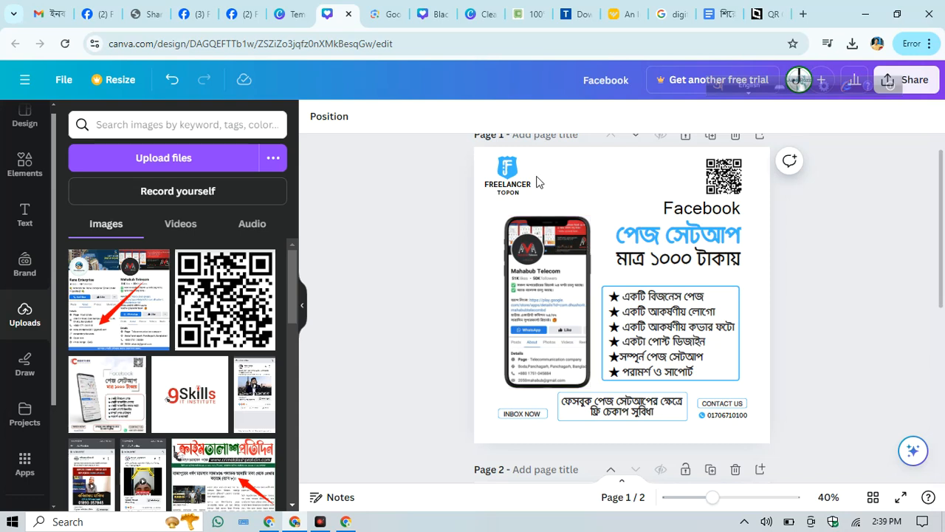
{"action": "left_click", "coordinate": [506, 168]}
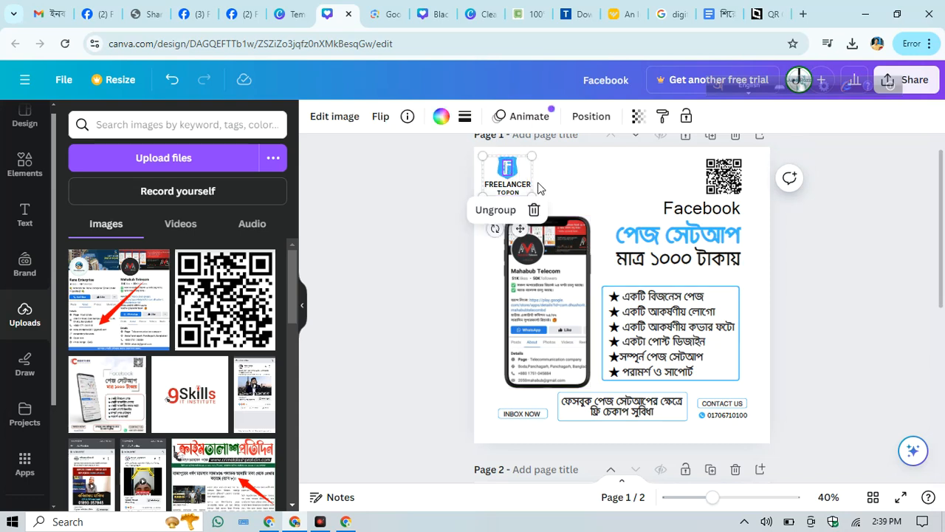
{"action": "left_click", "coordinate": [514, 211]}
{"action": "left_click", "coordinate": [581, 184]}
Step: Recolor the logo's blue emblem with the red photo color and apply the change to all matching elements
{"action": "left_click", "coordinate": [517, 175]}
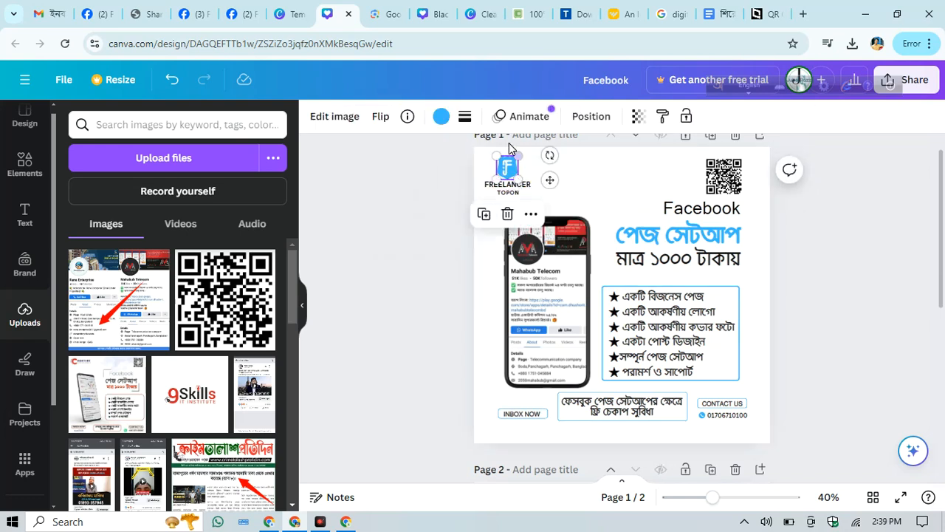
{"action": "left_click", "coordinate": [441, 115]}
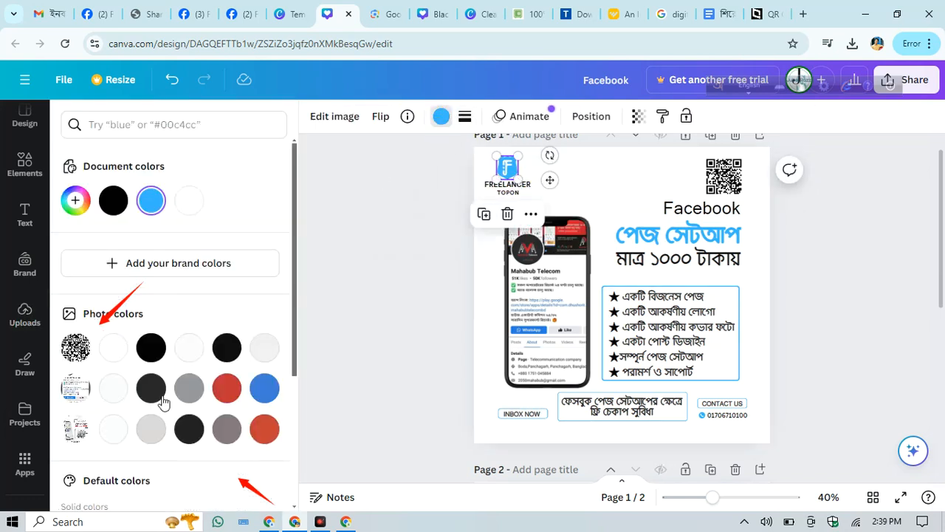
{"action": "left_click", "coordinate": [227, 387]}
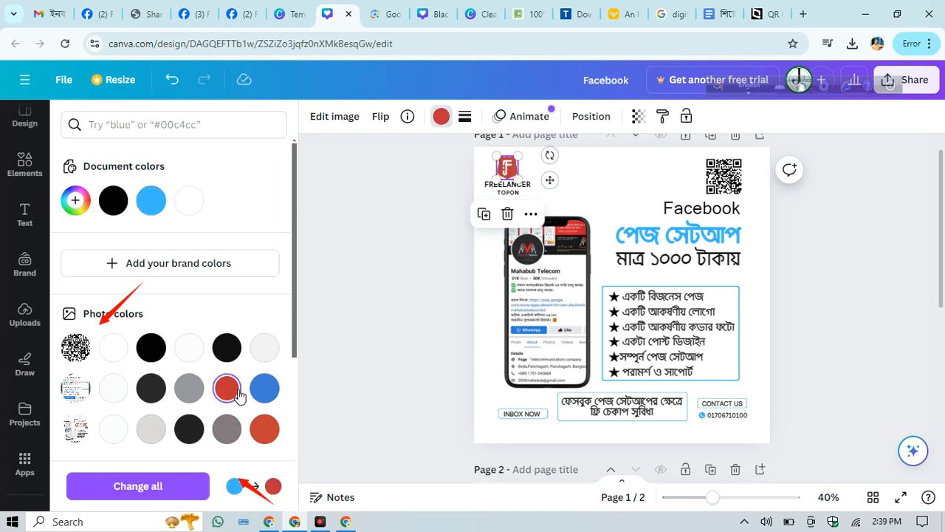
{"action": "left_click", "coordinate": [176, 496]}
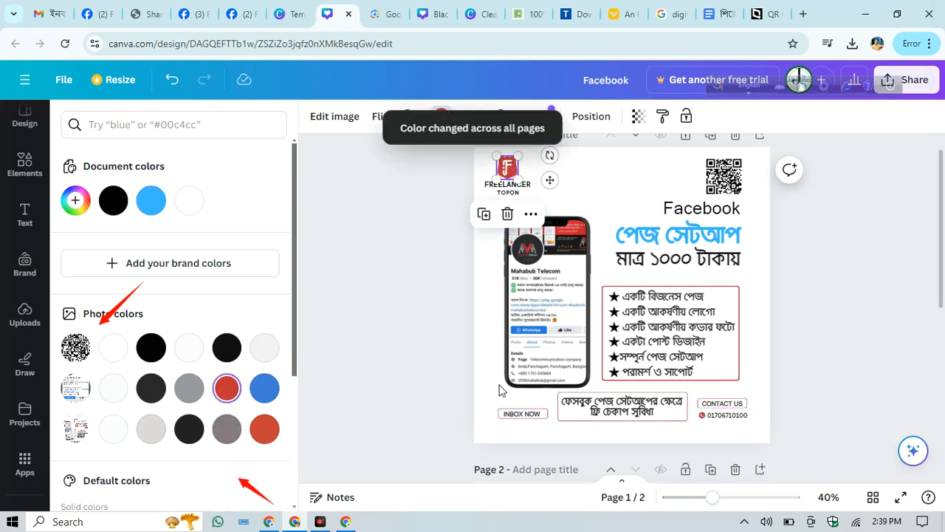
Step: Set the text color of the "পেজ সেটআপ" heading on page 1 to the red document color
{"action": "left_click", "coordinate": [693, 226]}
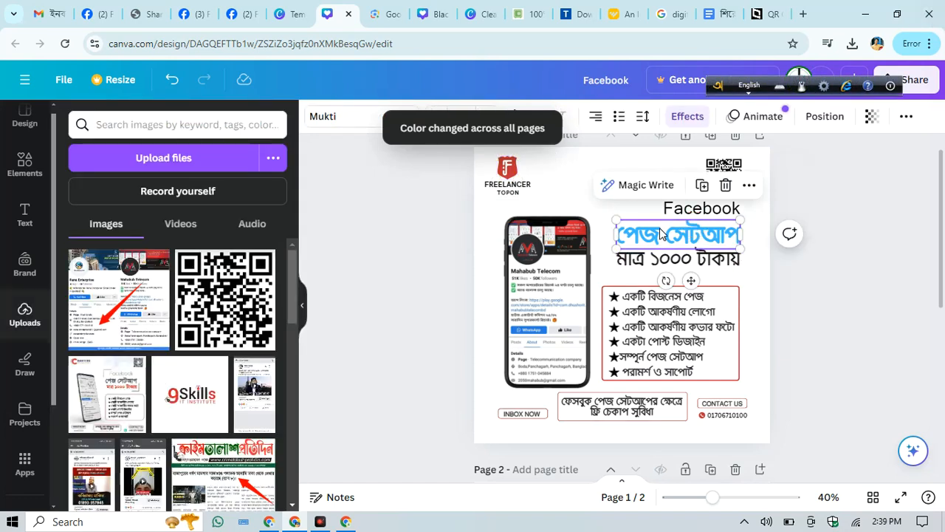
{"action": "left_click", "coordinate": [516, 118]}
{"action": "left_click", "coordinate": [190, 201]}
{"action": "left_click", "coordinate": [387, 223]}
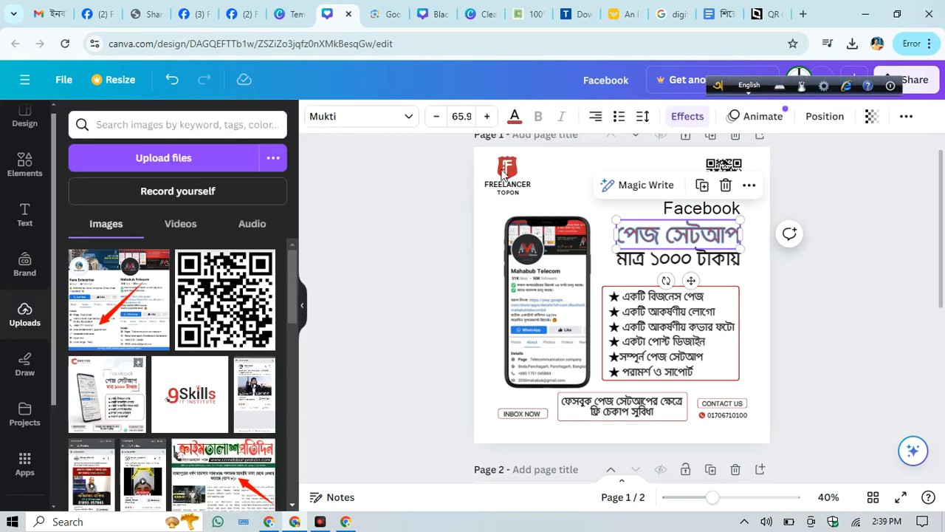
Step: Change the color of the "পেজ সেটআপ" heading's Outline effect to the red document color
{"action": "left_click", "coordinate": [678, 116]}
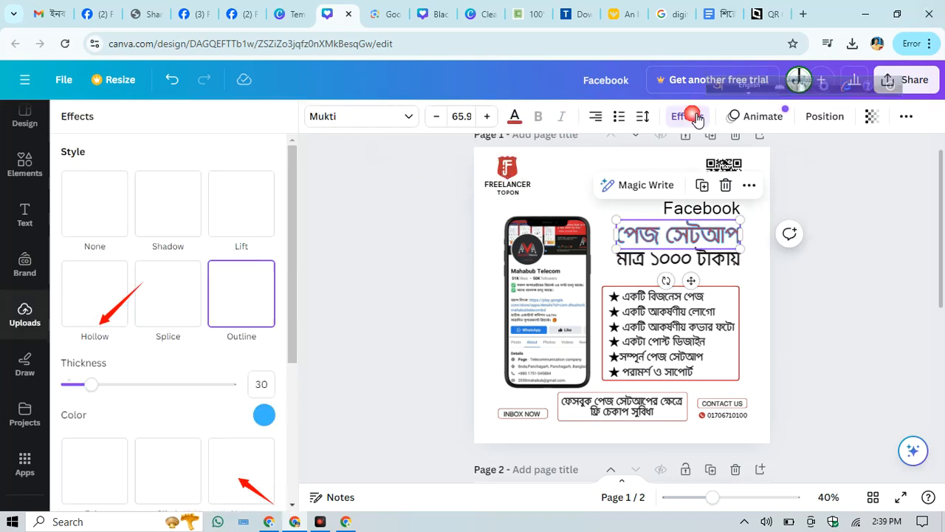
{"action": "left_click", "coordinate": [265, 415]}
{"action": "left_click", "coordinate": [138, 275]}
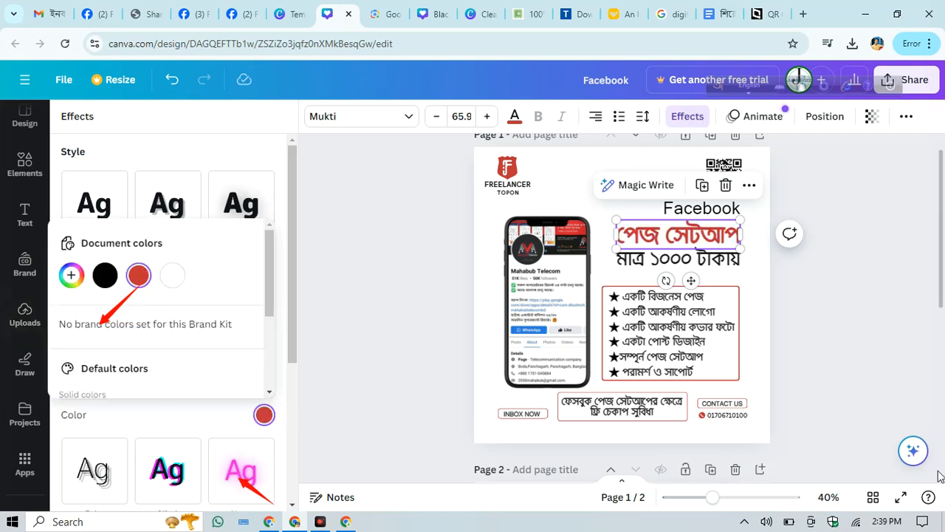
{"action": "left_click", "coordinate": [426, 341]}
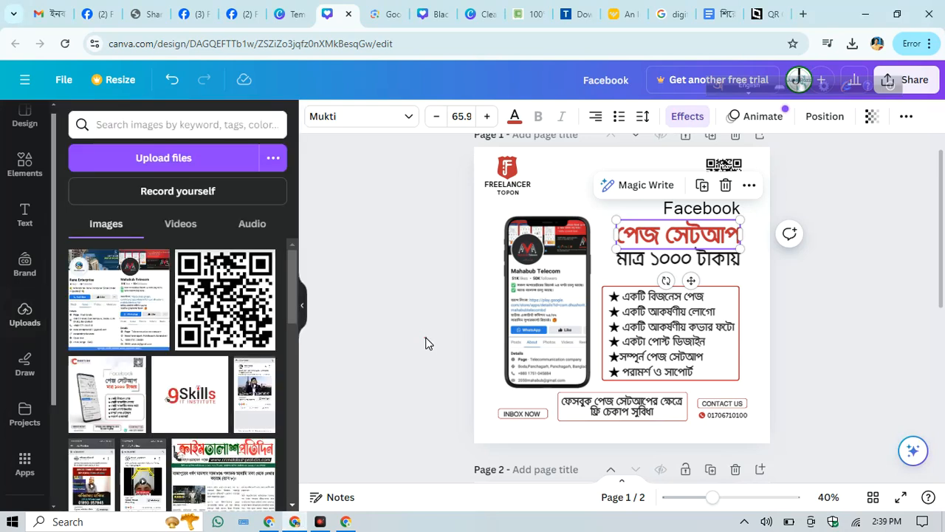
{"action": "scroll", "coordinate": [427, 342], "scroll_direction": "down", "scroll_amount": 5}
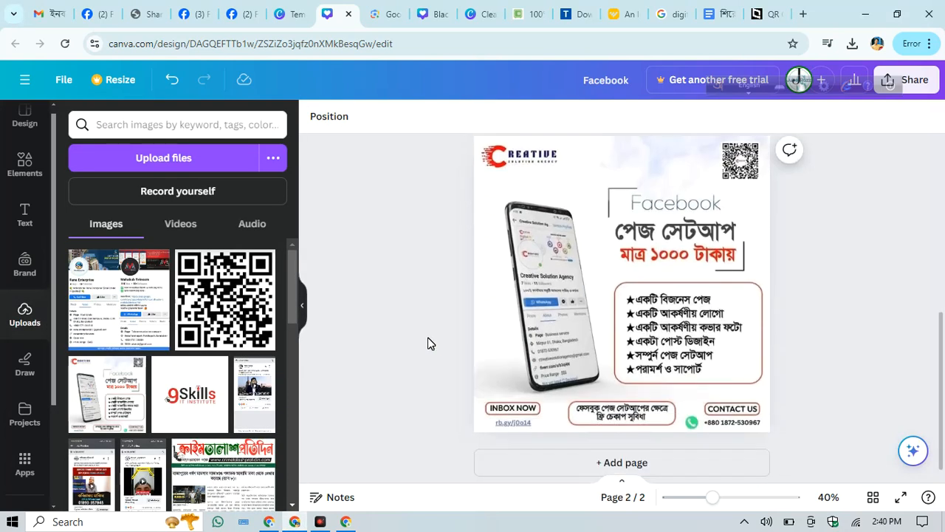
{"action": "scroll", "coordinate": [429, 342], "scroll_direction": "up", "scroll_amount": 5}
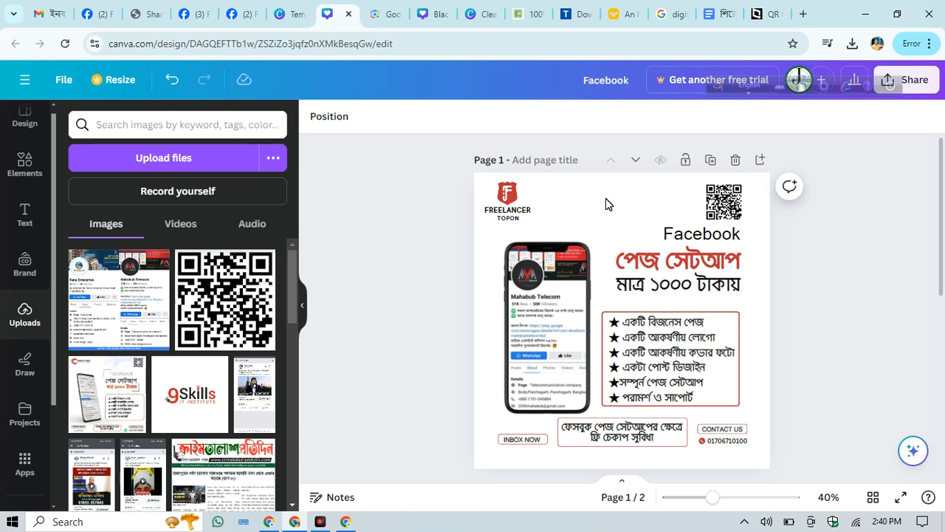
Step: Search Google Images for "special offer" in a new browser tab
{"action": "left_click", "coordinate": [803, 13]}
{"action": "left_click", "coordinate": [486, 267]}
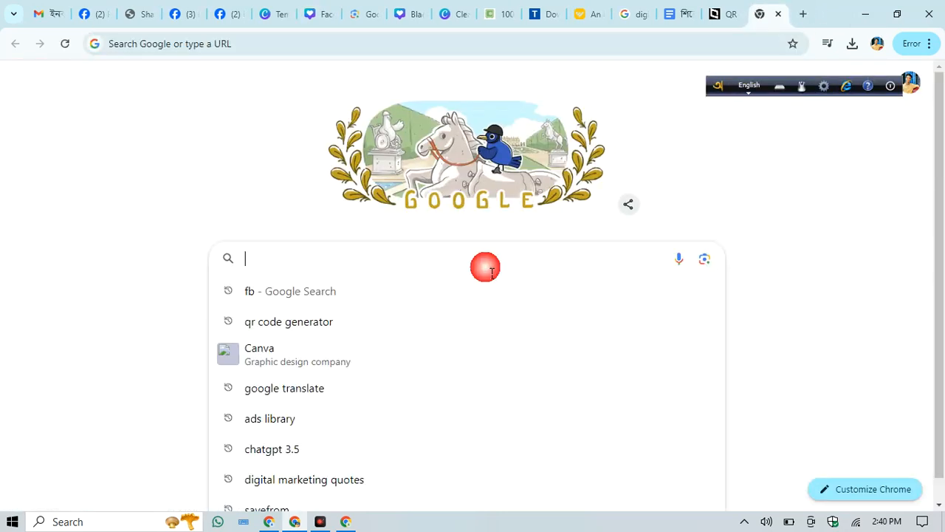
{"action": "type", "text": "so"}
{"action": "key", "text": "BackSpace"}
{"action": "type", "text": "p"}
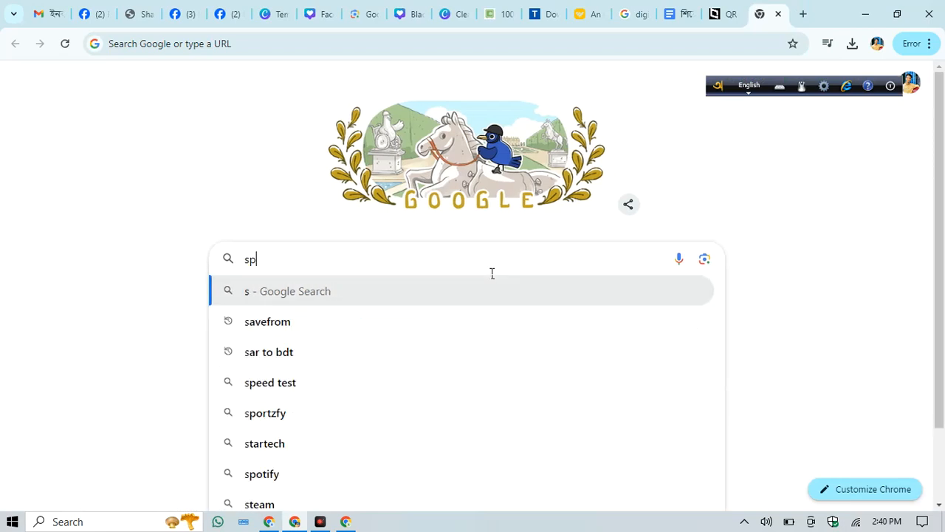
{"action": "type", "text": "ec"}
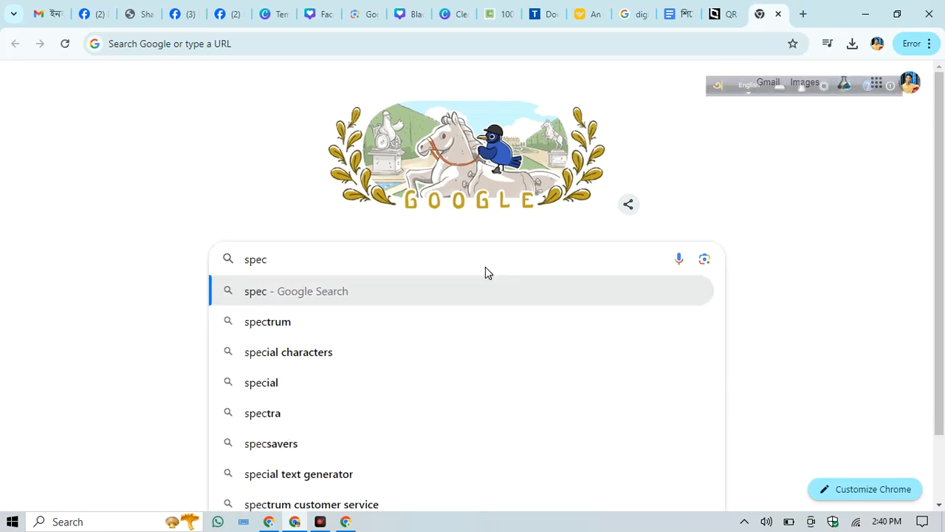
{"action": "type", "text": "ial "}
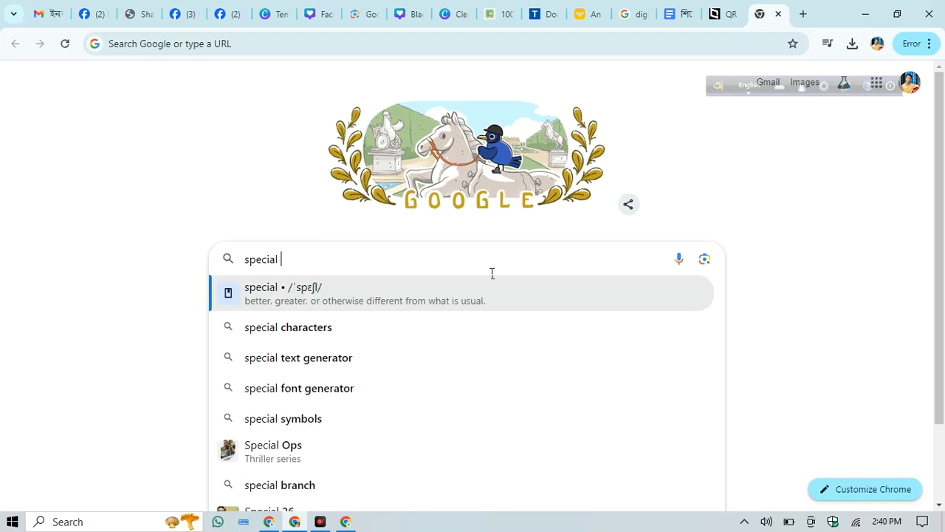
{"action": "type", "text": "offer"}
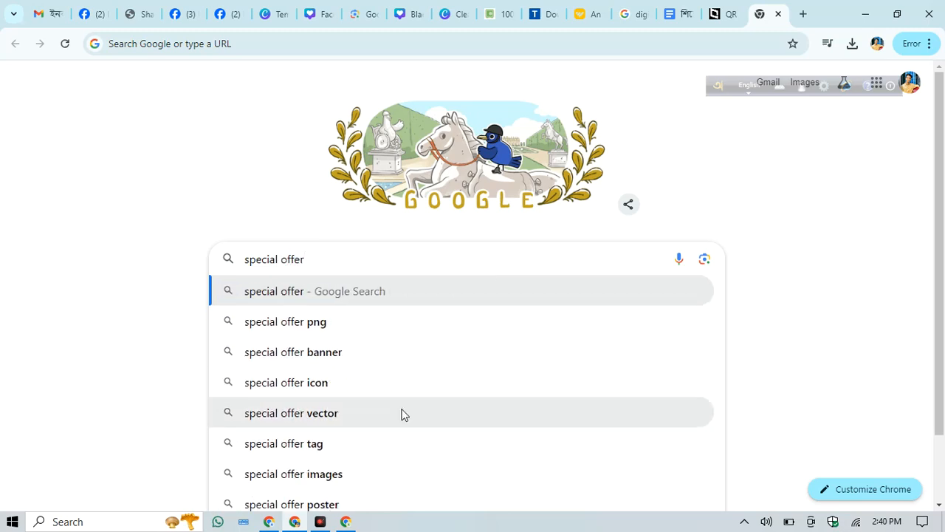
{"action": "left_click", "coordinate": [305, 296]}
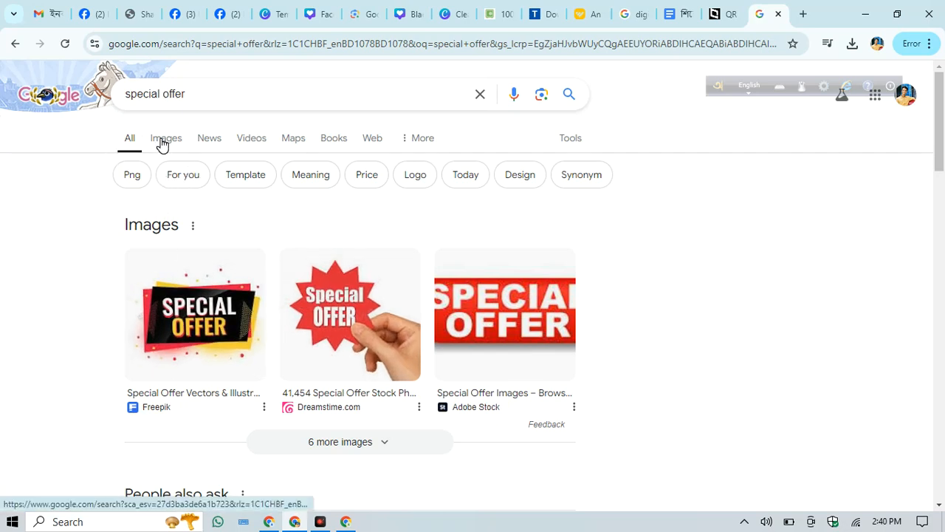
{"action": "left_click", "coordinate": [164, 145]}
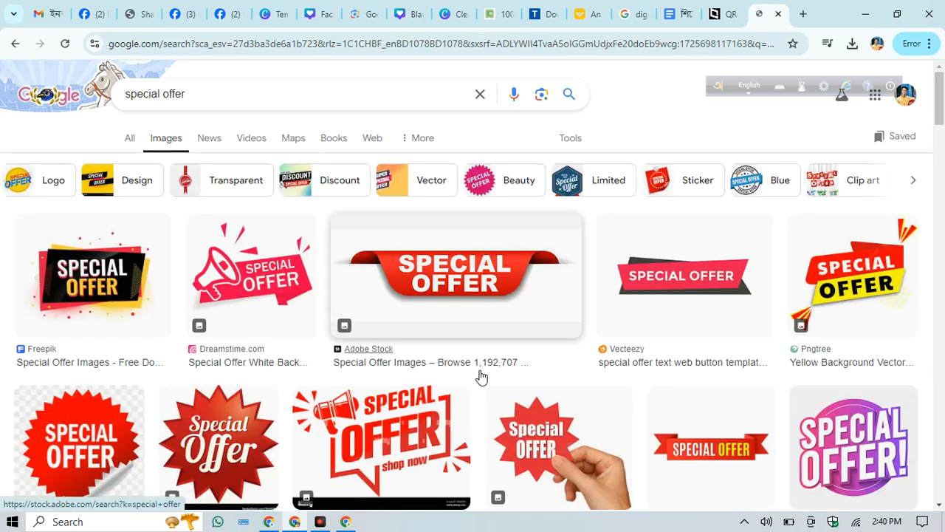
Step: Save the red megaphone "Special Offer" image from Dreamstime to the Downloads folder
{"action": "left_click", "coordinate": [277, 280]}
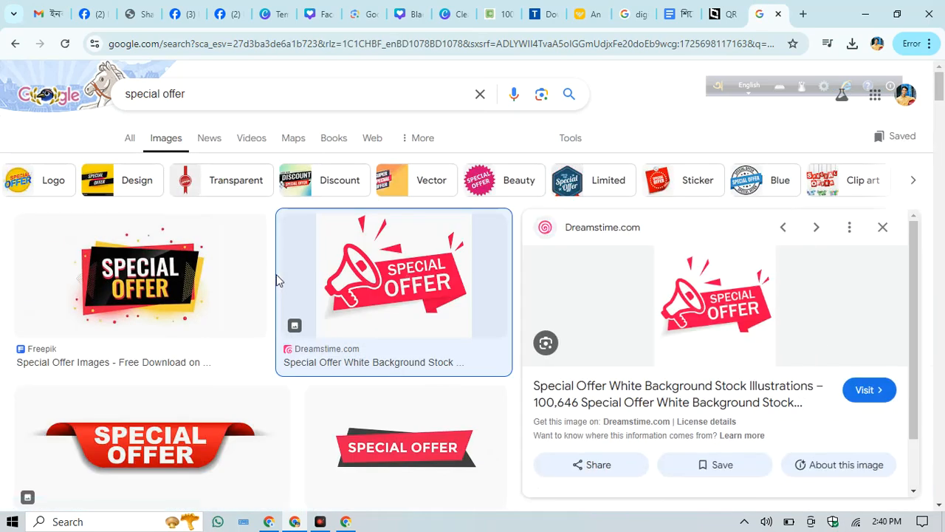
{"action": "right_click", "coordinate": [748, 338]}
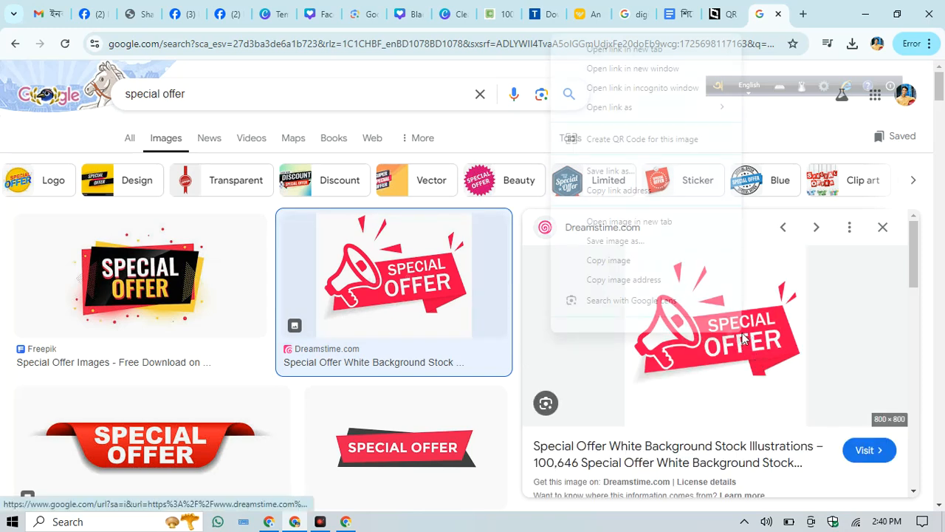
{"action": "left_click", "coordinate": [616, 246]}
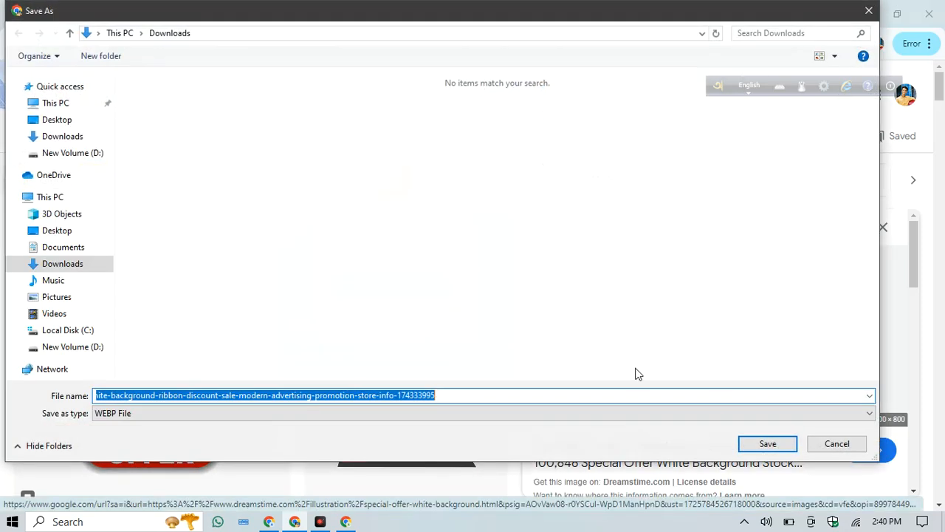
{"action": "left_click", "coordinate": [779, 446]}
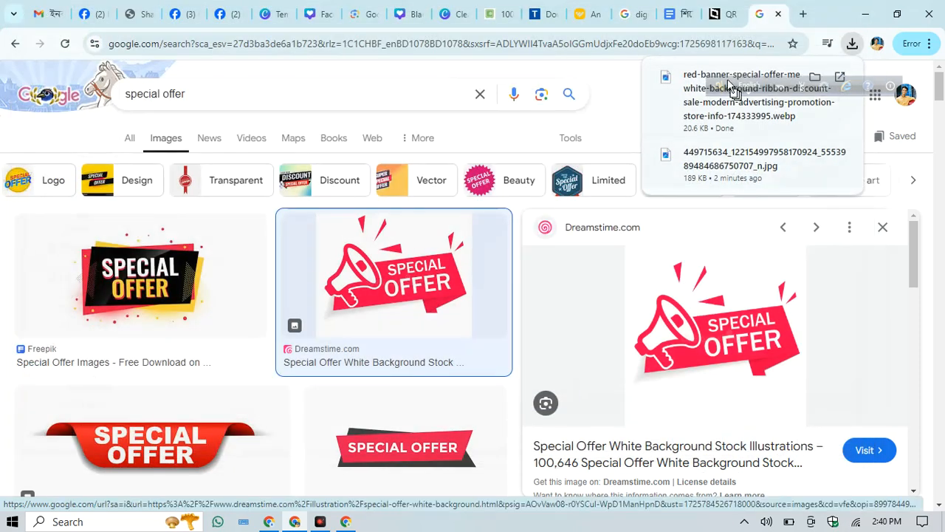
Step: Search Google for "bg" in a new tab and open the remove.bg image upload page
{"action": "left_click", "coordinate": [803, 14]}
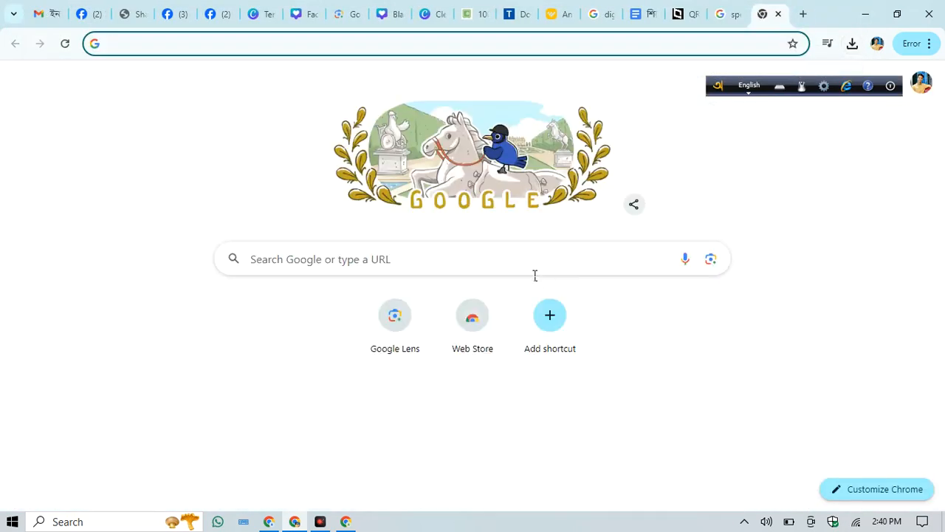
{"action": "left_click", "coordinate": [536, 273]}
{"action": "type", "text": "bg"}
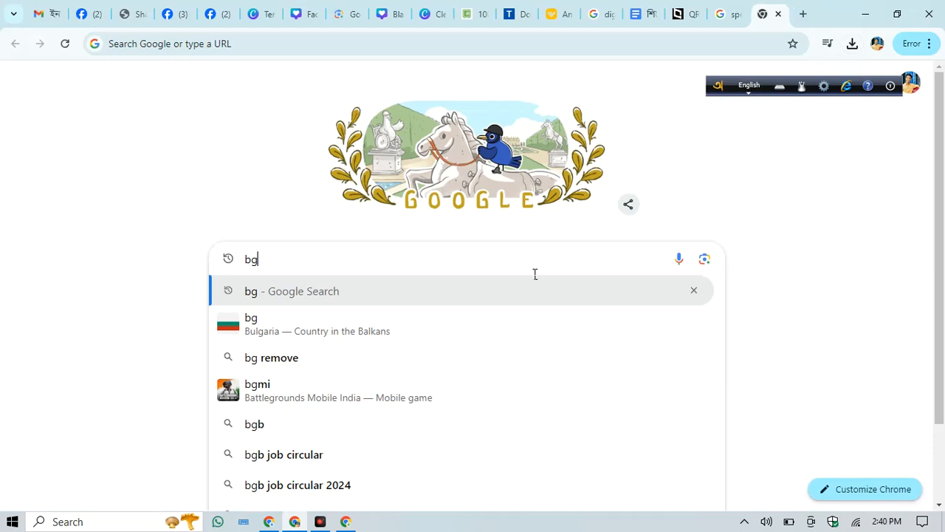
{"action": "key", "text": "Return"}
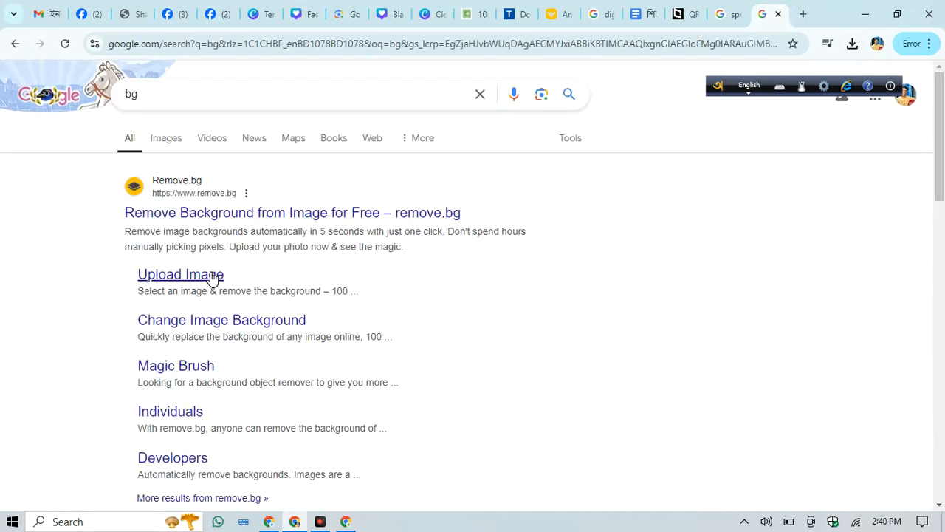
{"action": "left_click", "coordinate": [212, 276]}
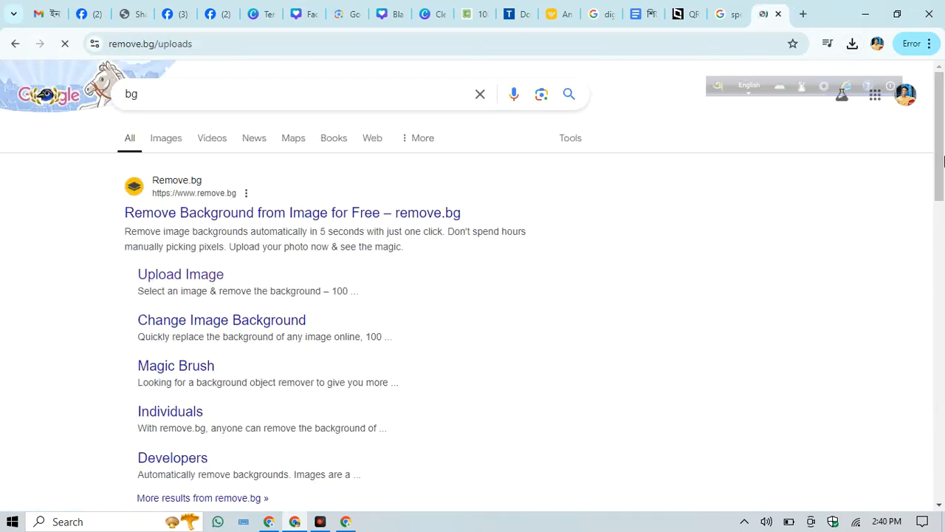
{"action": "left_click", "coordinate": [483, 273]}
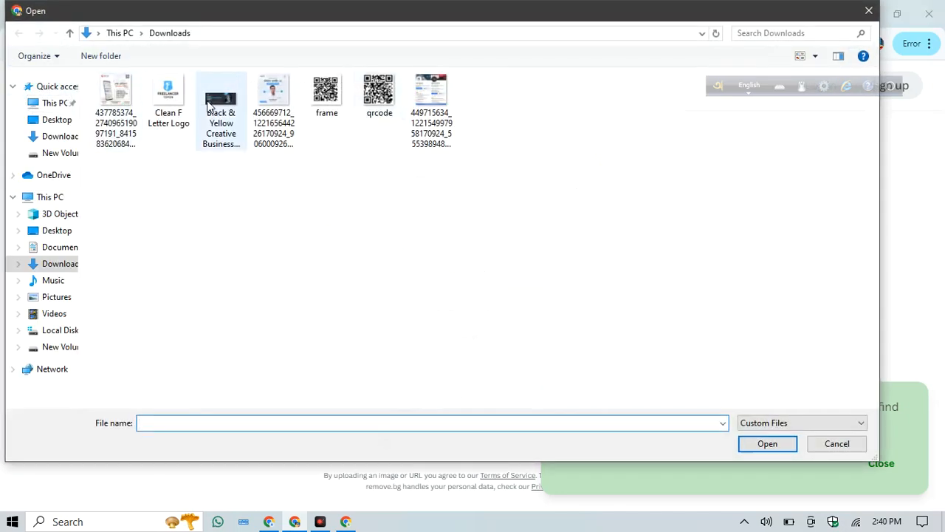
{"action": "left_click", "coordinate": [63, 263]}
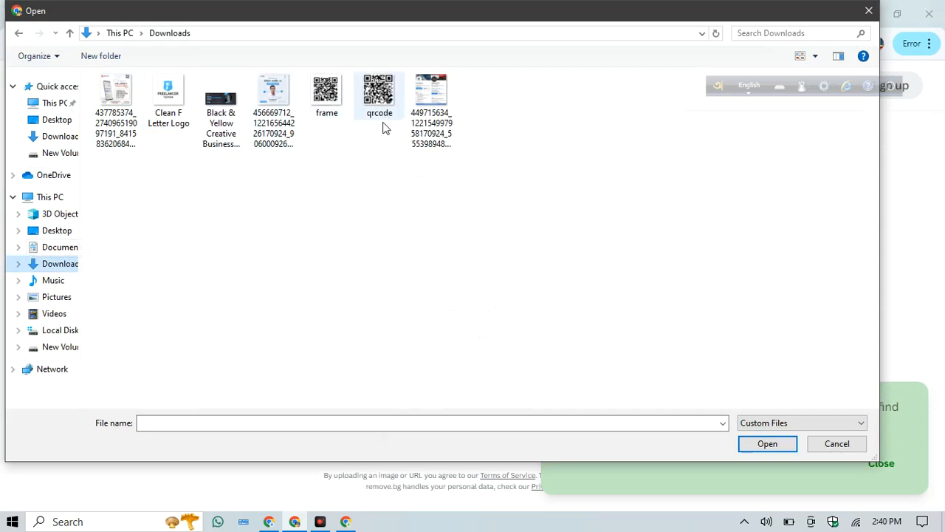
{"action": "left_click", "coordinate": [874, 10]}
Step: Copy the red megaphone "Special Offer" image from the Google Images results to the clipboard
{"action": "left_click", "coordinate": [728, 13]}
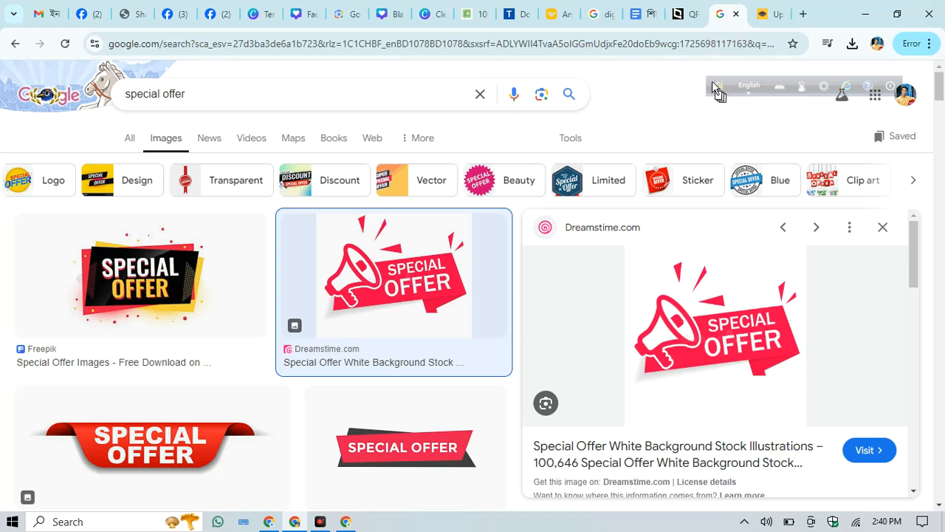
{"action": "right_click", "coordinate": [677, 322]}
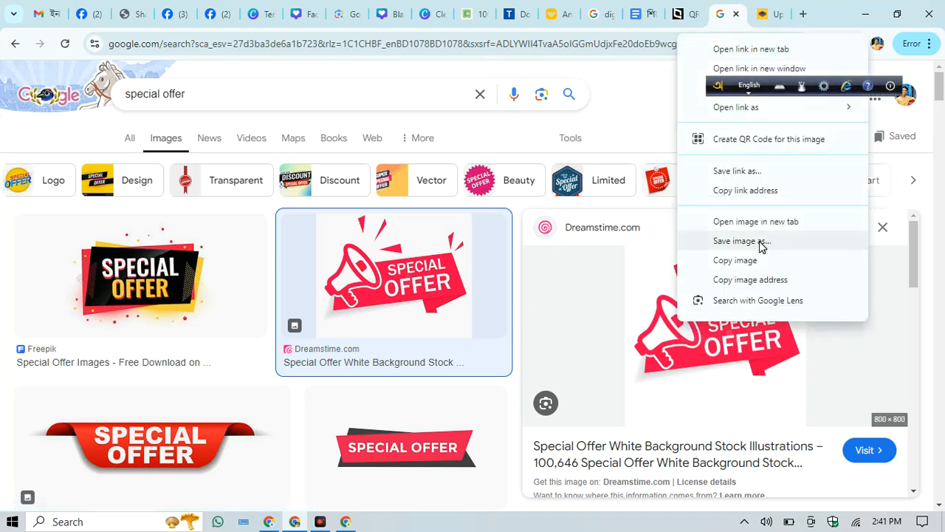
{"action": "scroll", "coordinate": [753, 239], "scroll_direction": "down", "scroll_amount": 1}
{"action": "scroll", "coordinate": [752, 237], "scroll_direction": "up", "scroll_amount": 1}
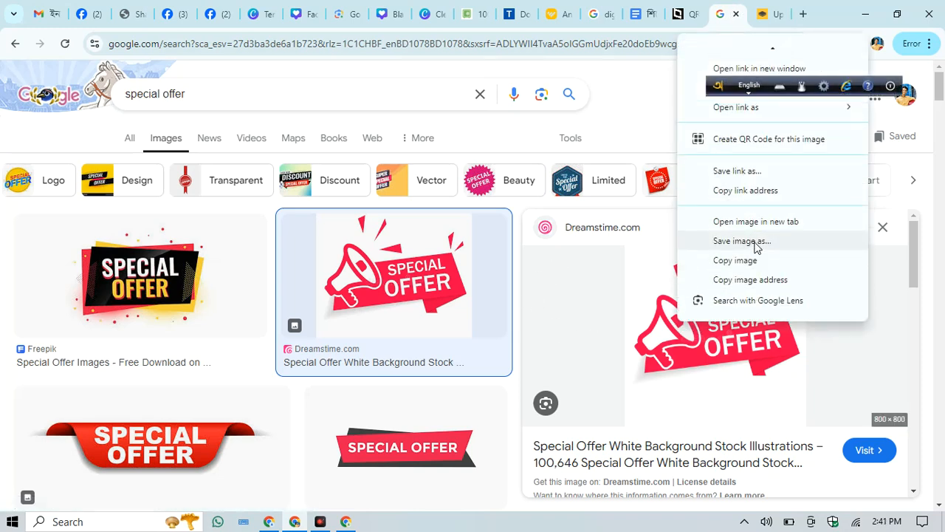
{"action": "left_click", "coordinate": [758, 262]}
Step: Paste the copied image into remove.bg to strip its background and download the 500 × 500 px result
{"action": "left_click", "coordinate": [768, 14]}
{"action": "left_click", "coordinate": [715, 92]}
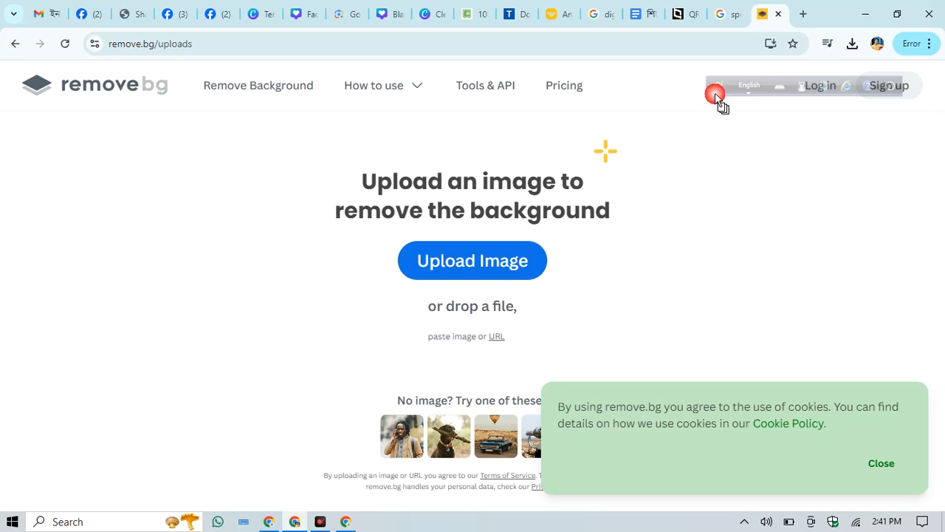
{"action": "key", "text": "ctrl+v"}
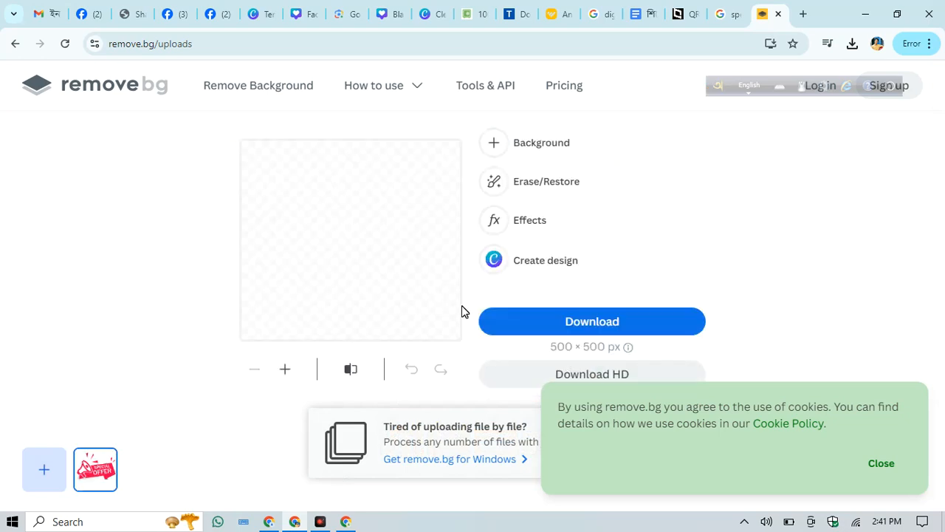
{"action": "left_click", "coordinate": [579, 326]}
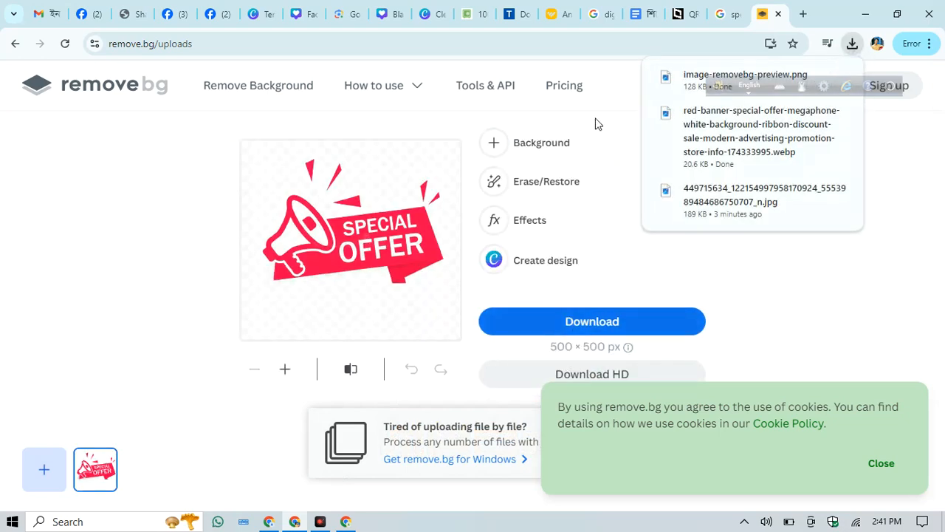
Step: Switch back to the Facebook ad design in Canva and add the downloaded image-removebg-preview.png to page 1
{"action": "left_click", "coordinate": [385, 14]}
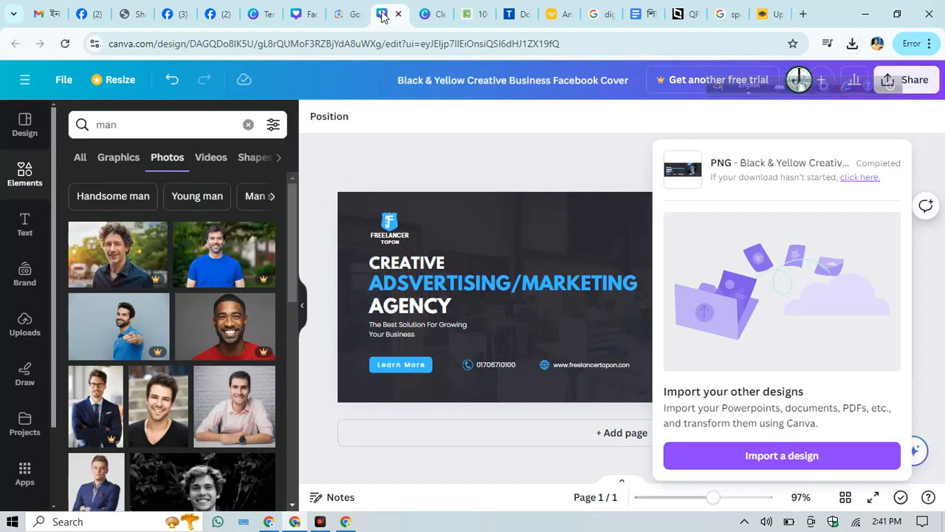
{"action": "left_click", "coordinate": [305, 15]}
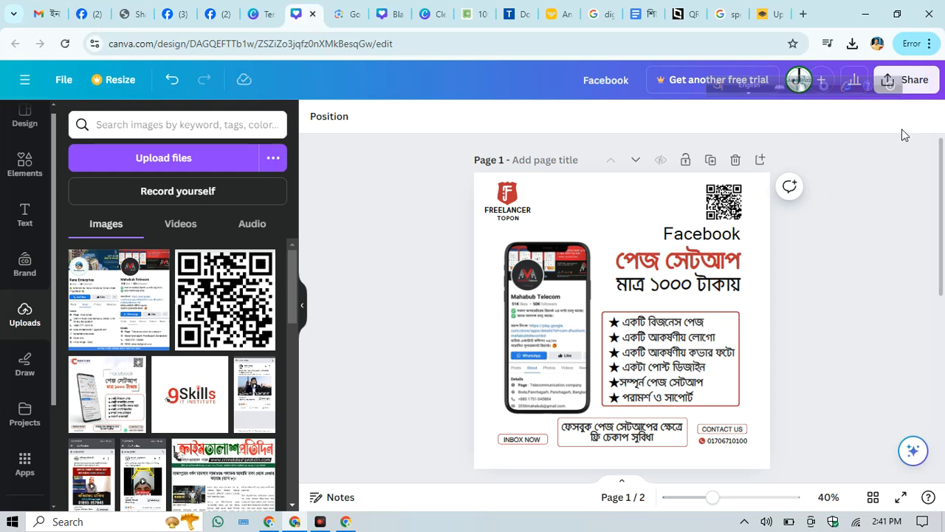
{"action": "left_click", "coordinate": [854, 41]}
{"action": "left_click_drag", "start_coordinate": [723, 117], "coordinate": [588, 213]}
{"action": "left_click", "coordinate": [505, 217]}
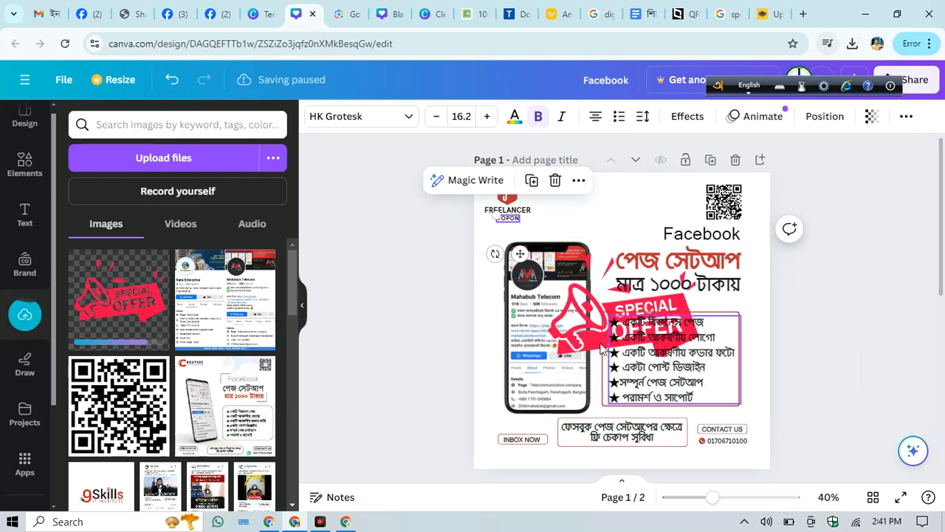
Step: Shrink the "Special Offer" graphic and position it between the Freelancer Topon logo and the QR code
{"action": "left_click", "coordinate": [548, 395]}
{"action": "left_click_drag", "start_coordinate": [541, 403], "coordinate": [640, 242]}
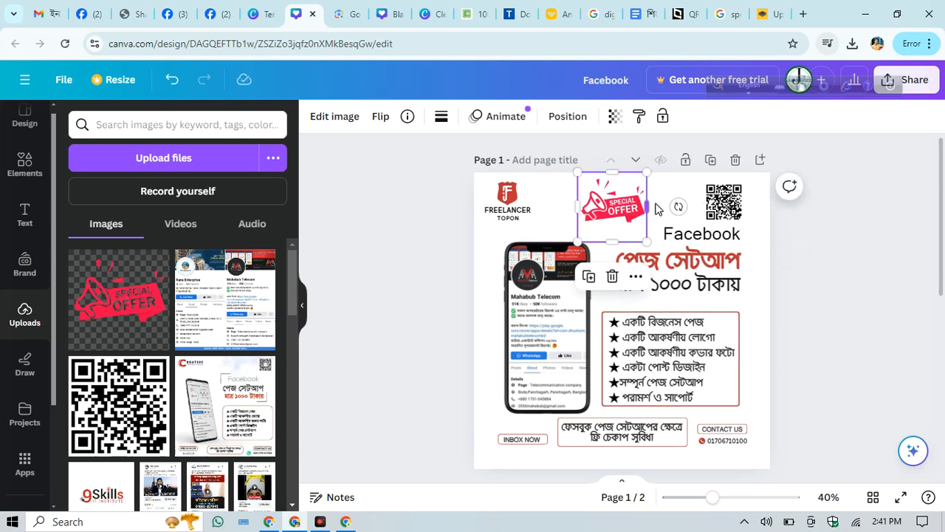
{"action": "mouse_move", "coordinate": [648, 172]}
{"action": "left_mouse_down"}
{"action": "mouse_move", "coordinate": [681, 186]}
{"action": "mouse_move", "coordinate": [653, 167]}
{"action": "left_mouse_up"}
{"action": "left_click_drag", "start_coordinate": [637, 223], "coordinate": [644, 239]}
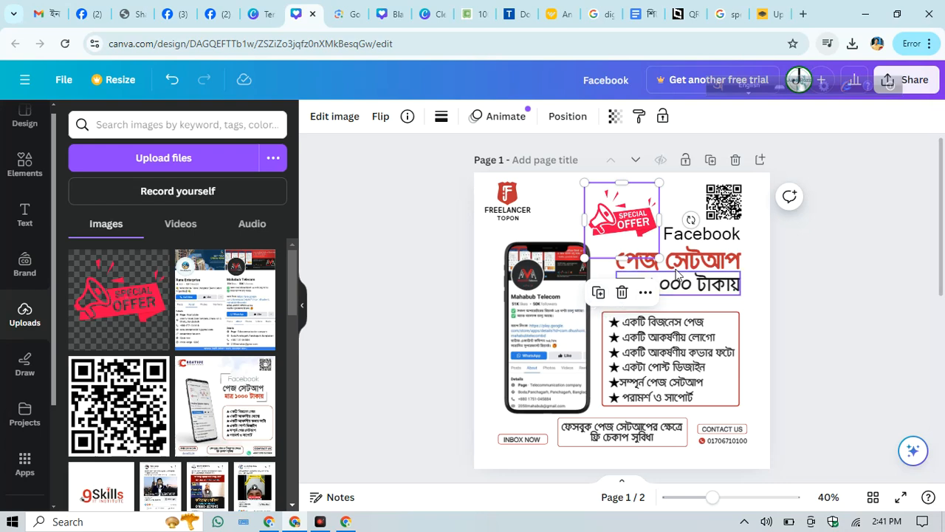
Step: Tilt the "Special Offer" graphic counterclockwise and enlarge the phone mockup upward, keeping the graphic between the logo and the QR code
{"action": "left_click_drag", "start_coordinate": [691, 221], "coordinate": [747, 215]}
{"action": "left_click_drag", "start_coordinate": [630, 231], "coordinate": [650, 219]}
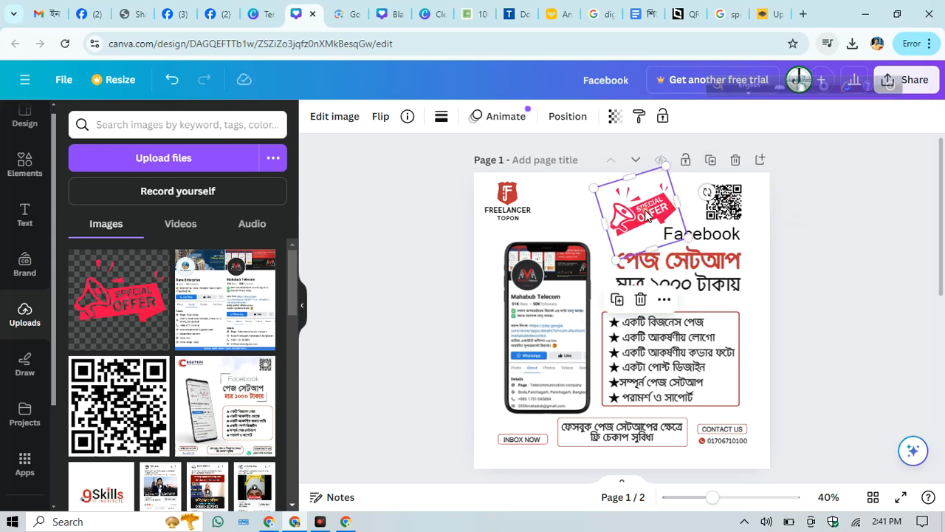
{"action": "left_click", "coordinate": [558, 275]}
{"action": "left_click_drag", "start_coordinate": [594, 244], "coordinate": [614, 231]}
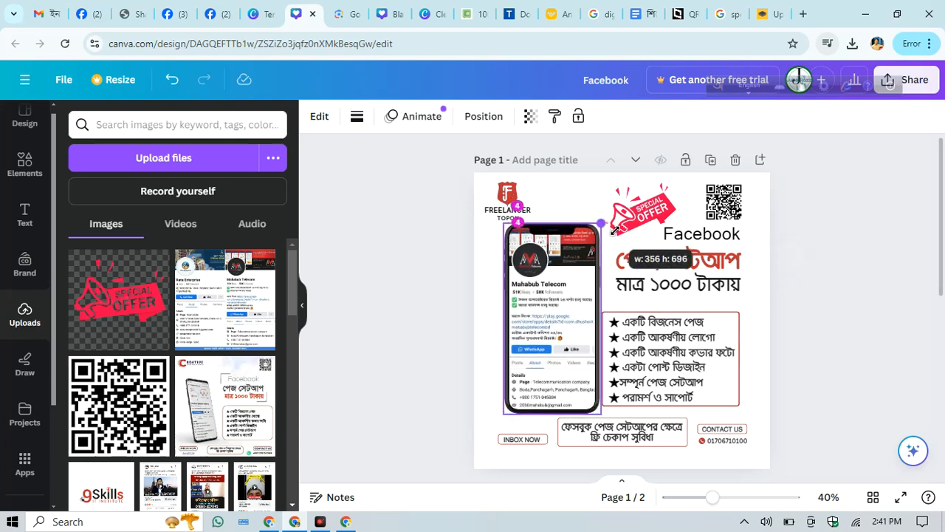
{"action": "left_click_drag", "start_coordinate": [570, 290], "coordinate": [569, 293]}
{"action": "left_click_drag", "start_coordinate": [600, 232], "coordinate": [641, 228]}
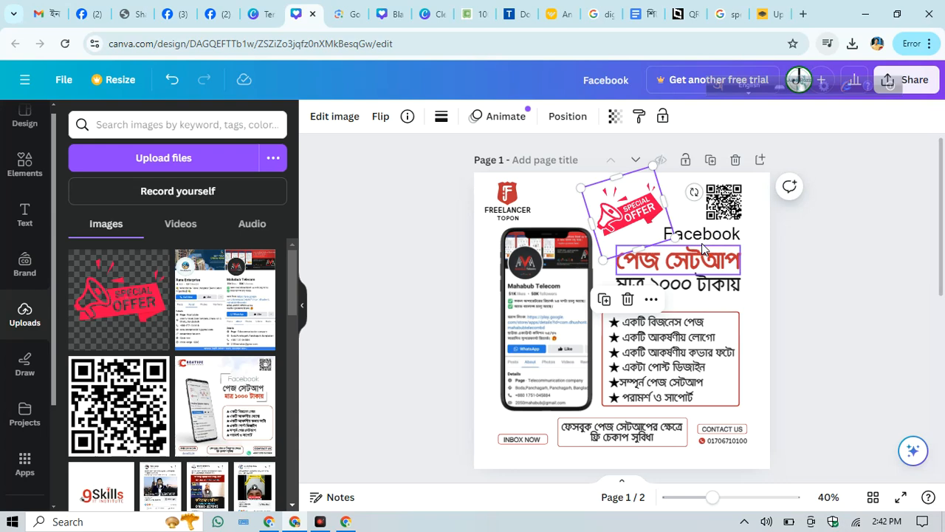
Step: Apply an Outline effect to the "Facebook" heading in black with a thickness of 9
{"action": "left_click", "coordinate": [705, 235]}
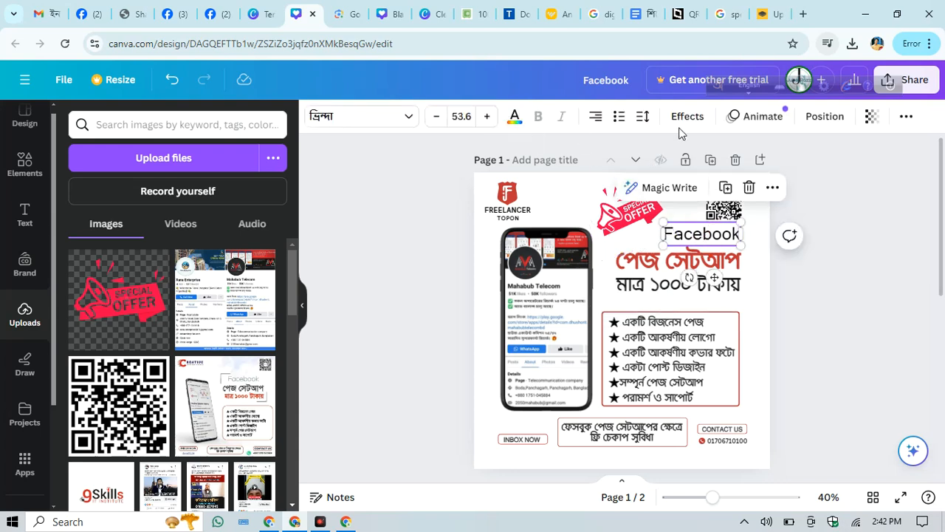
{"action": "left_click", "coordinate": [688, 116]}
{"action": "left_click", "coordinate": [242, 305]}
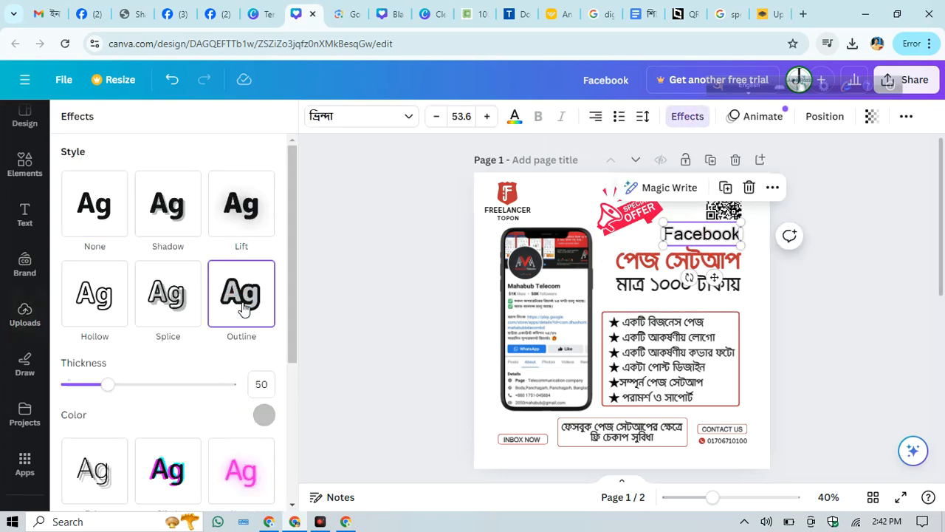
{"action": "left_click", "coordinate": [263, 415]}
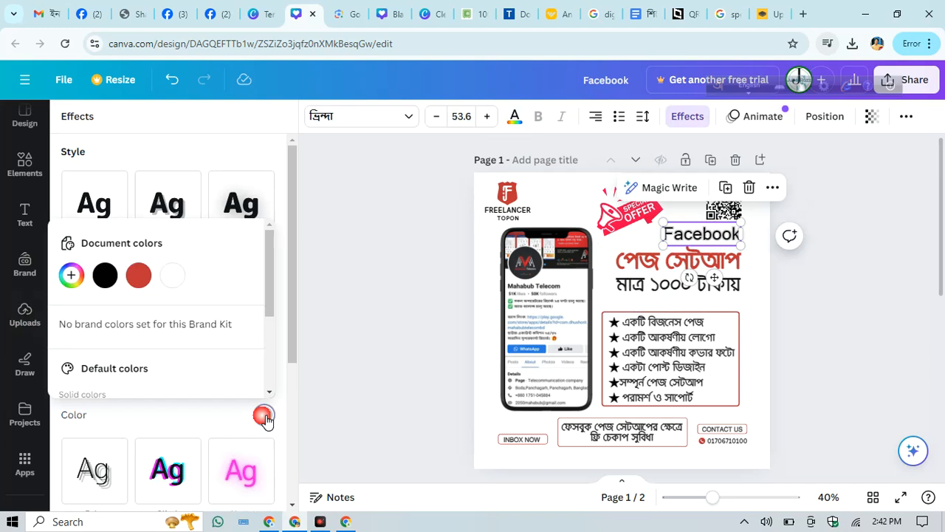
{"action": "left_click", "coordinate": [105, 275]}
{"action": "left_click", "coordinate": [164, 409]}
{"action": "left_click_drag", "start_coordinate": [113, 386], "coordinate": [88, 386]}
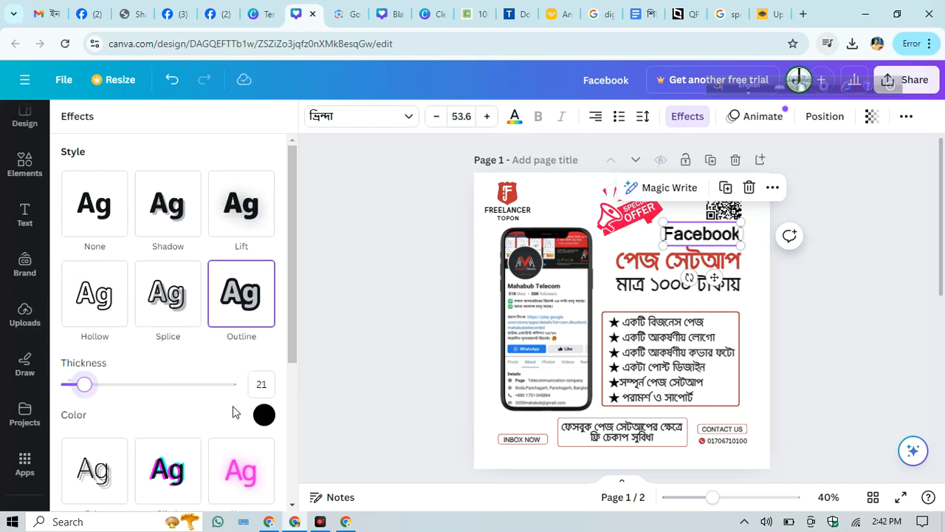
{"action": "left_click_drag", "start_coordinate": [87, 386], "coordinate": [77, 386]}
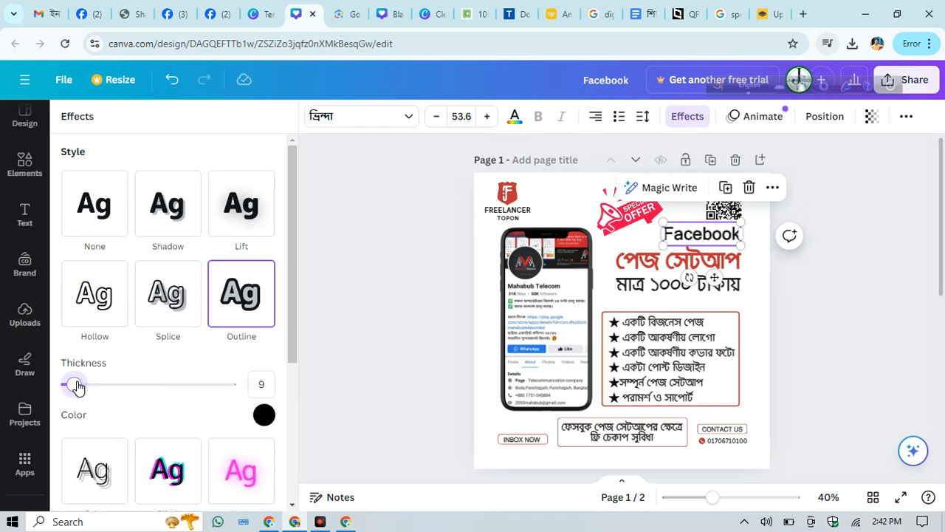
{"action": "left_click", "coordinate": [409, 357]}
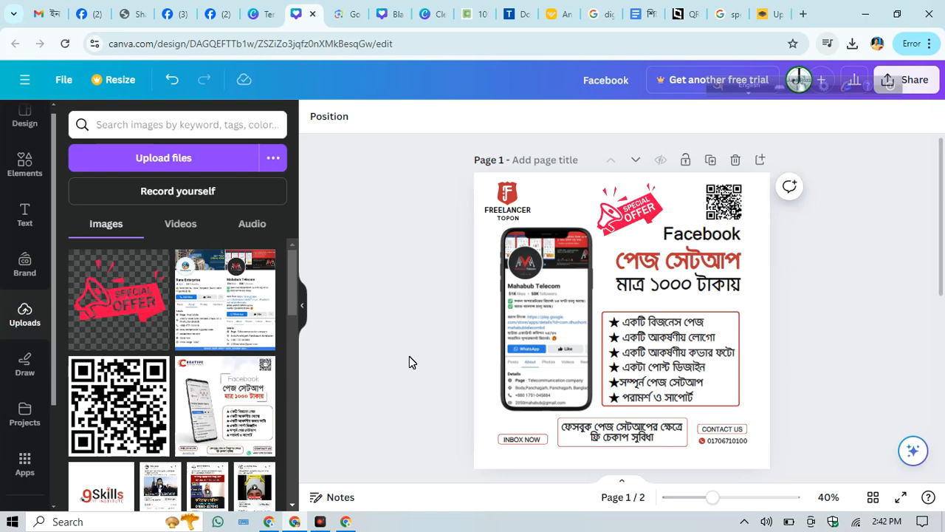
Step: Compare page 1 with the reference ad on page 2 and search the element graphics for "white background"
{"action": "scroll", "coordinate": [427, 352], "scroll_direction": "down", "scroll_amount": 5}
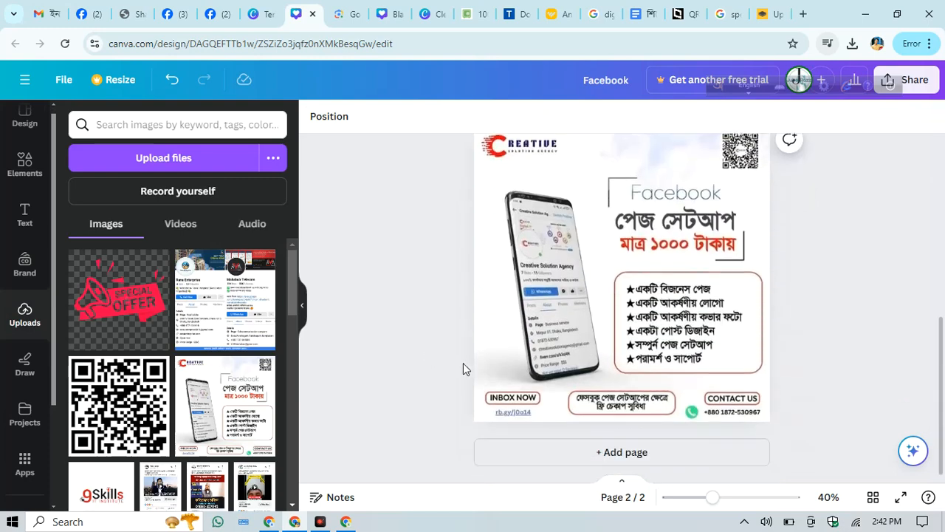
{"action": "scroll", "coordinate": [460, 367], "scroll_direction": "up", "scroll_amount": 5}
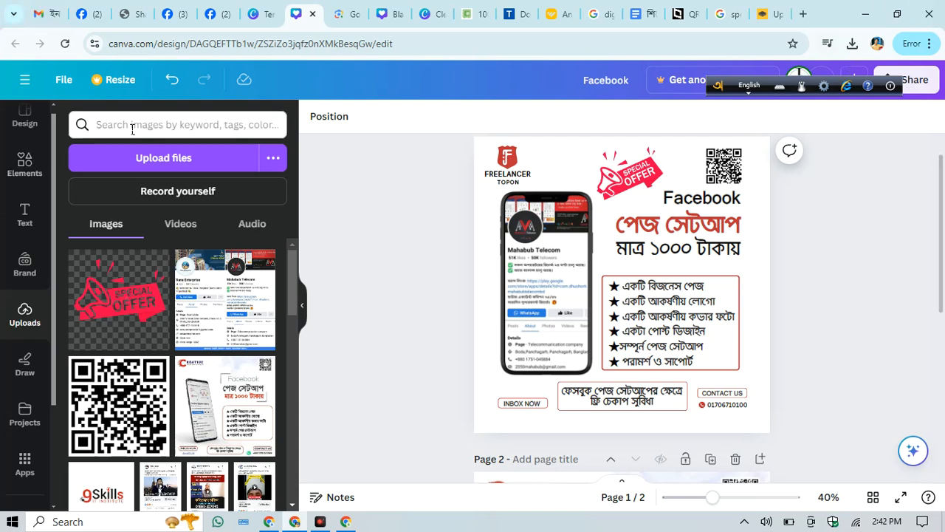
{"action": "left_click", "coordinate": [25, 164]}
{"action": "left_click", "coordinate": [177, 132]}
{"action": "left_click", "coordinate": [87, 132]}
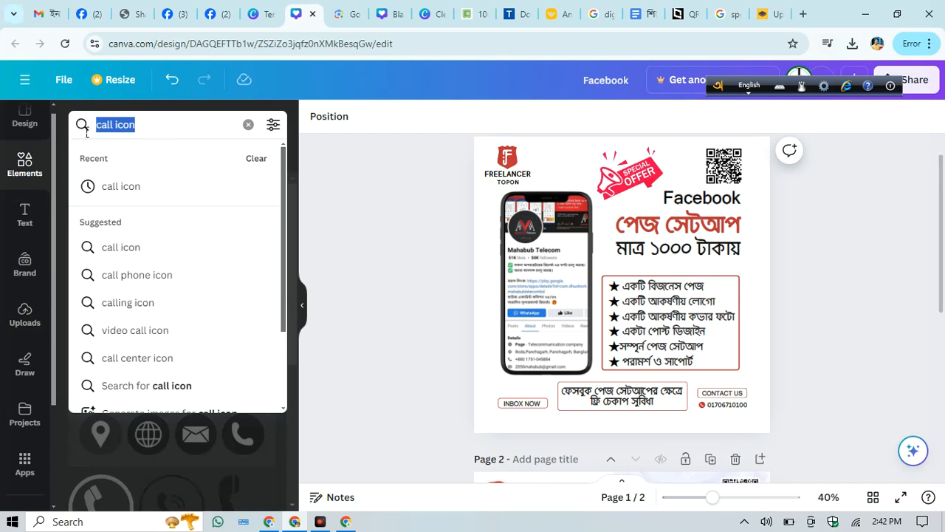
{"action": "type", "text": "white"}
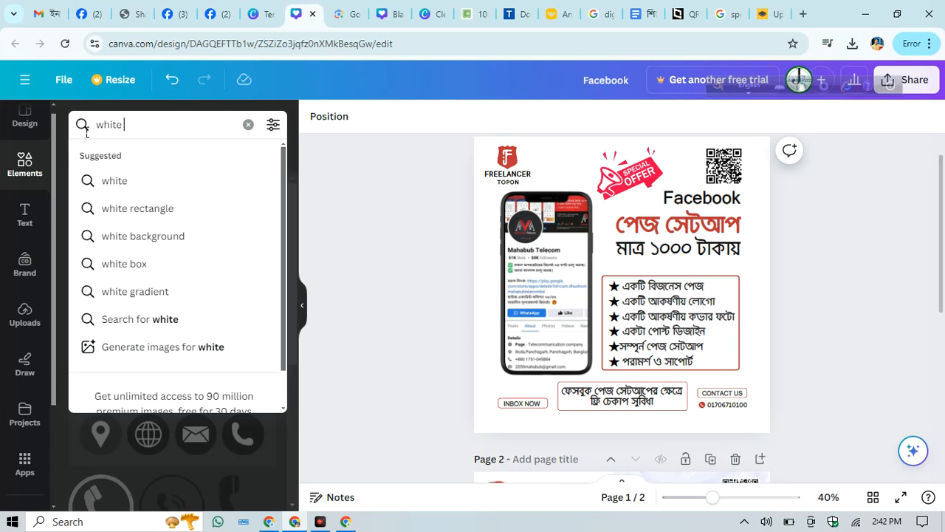
{"action": "left_click", "coordinate": [148, 236]}
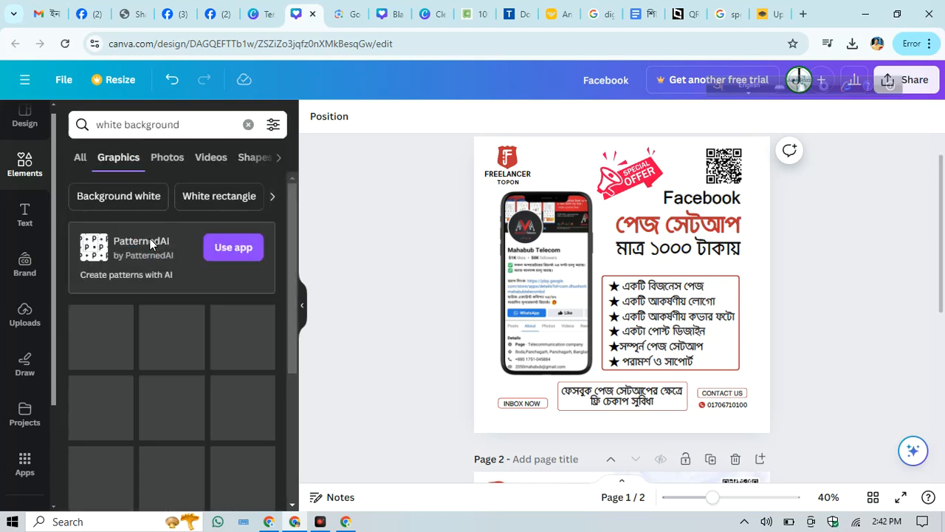
Step: Add the free light-grey gradient background graphic to page 1
{"action": "scroll", "coordinate": [162, 325], "scroll_direction": "down", "scroll_amount": 3}
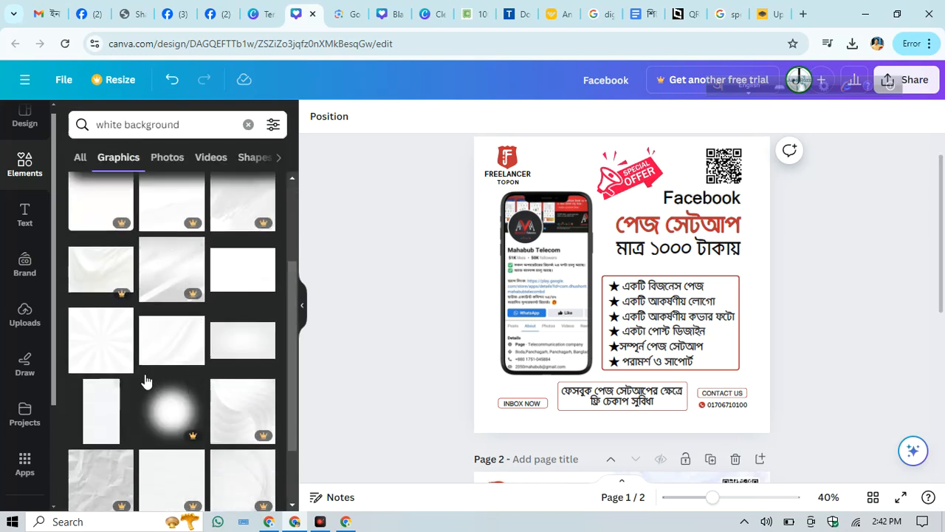
{"action": "left_click", "coordinate": [245, 347]}
{"action": "key", "text": "Delete"}
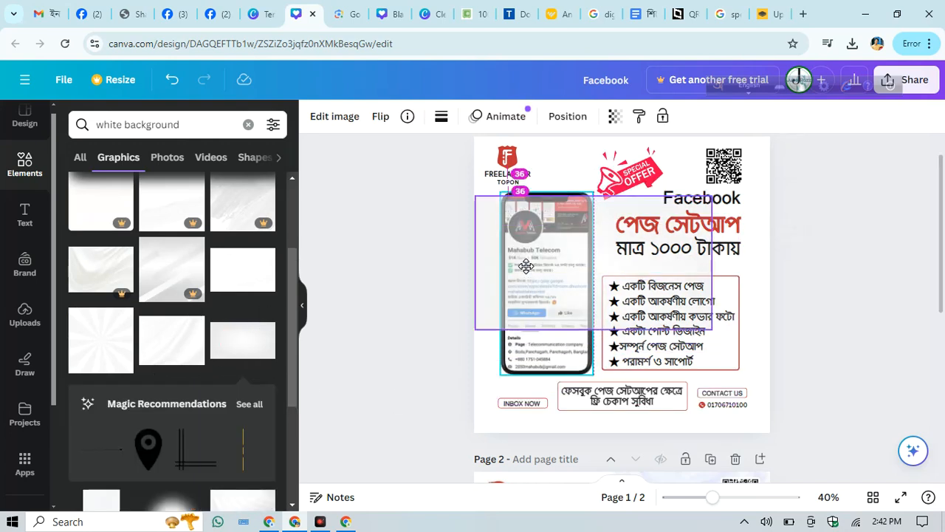
{"action": "scroll", "coordinate": [529, 291], "scroll_direction": "up", "scroll_amount": 1}
{"action": "key", "text": "ctrl+z"}
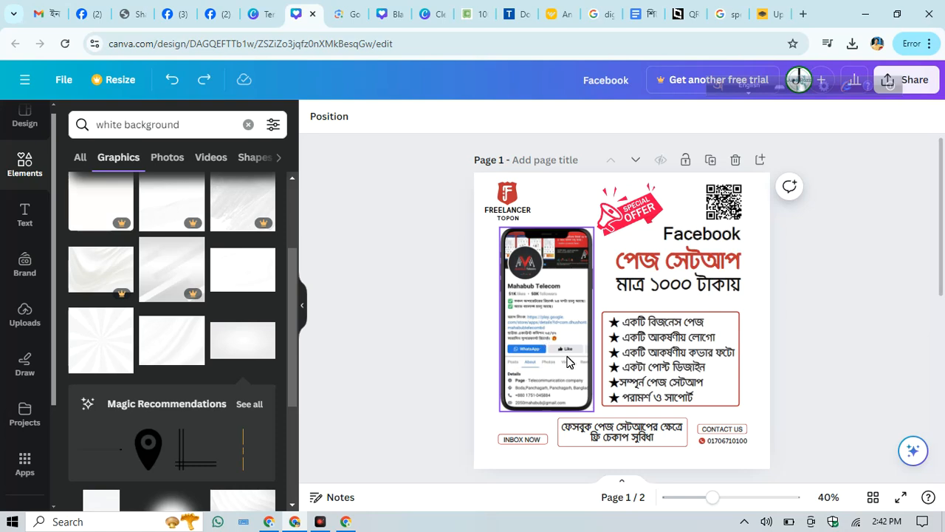
Step: Enlarge and position the light-grey gradient graphic until it covers the whole of page 1
{"action": "left_click_drag", "start_coordinate": [566, 346], "coordinate": [616, 273]}
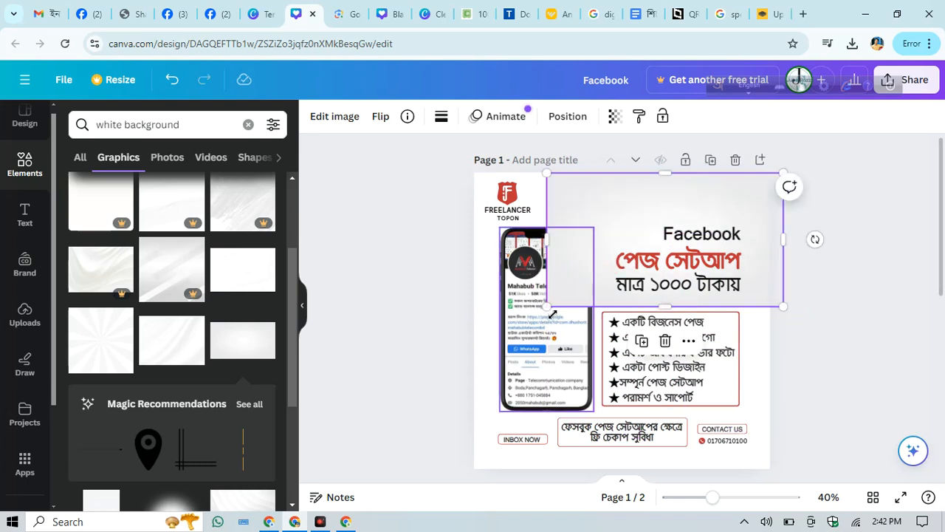
{"action": "left_click_drag", "start_coordinate": [547, 305], "coordinate": [486, 341]}
{"action": "left_click_drag", "start_coordinate": [527, 406], "coordinate": [518, 418]}
{"action": "left_click_drag", "start_coordinate": [792, 357], "coordinate": [915, 461]}
{"action": "scroll", "coordinate": [722, 402], "scroll_direction": "down", "scroll_amount": 1}
{"action": "left_click_drag", "start_coordinate": [734, 402], "coordinate": [734, 409]}
{"action": "left_click_drag", "start_coordinate": [606, 373], "coordinate": [503, 375]}
{"action": "scroll", "coordinate": [502, 376], "scroll_direction": "up", "scroll_amount": 1}
{"action": "left_click_drag", "start_coordinate": [632, 189], "coordinate": [625, 158]}
{"action": "scroll", "coordinate": [618, 353], "scroll_direction": "down", "scroll_amount": 2}
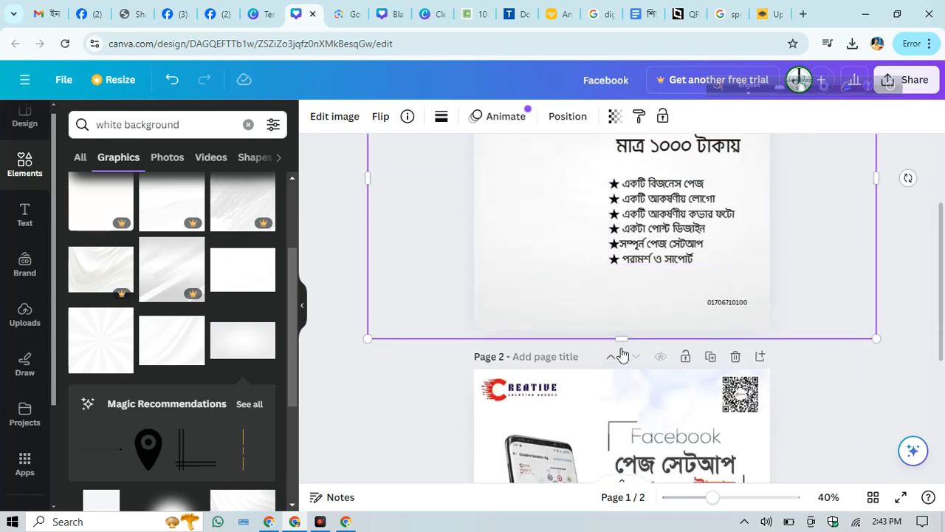
{"action": "scroll", "coordinate": [580, 312], "scroll_direction": "up", "scroll_amount": 1}
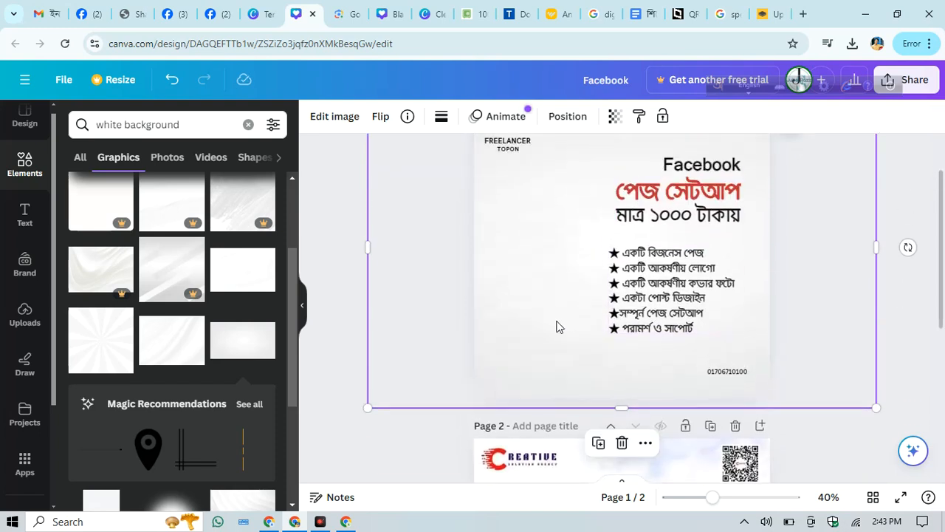
Step: Show the layers and move the gradient graphic below the phone, QR code, frames and text
{"action": "right_click", "coordinate": [559, 325]}
{"action": "left_click", "coordinate": [629, 245]}
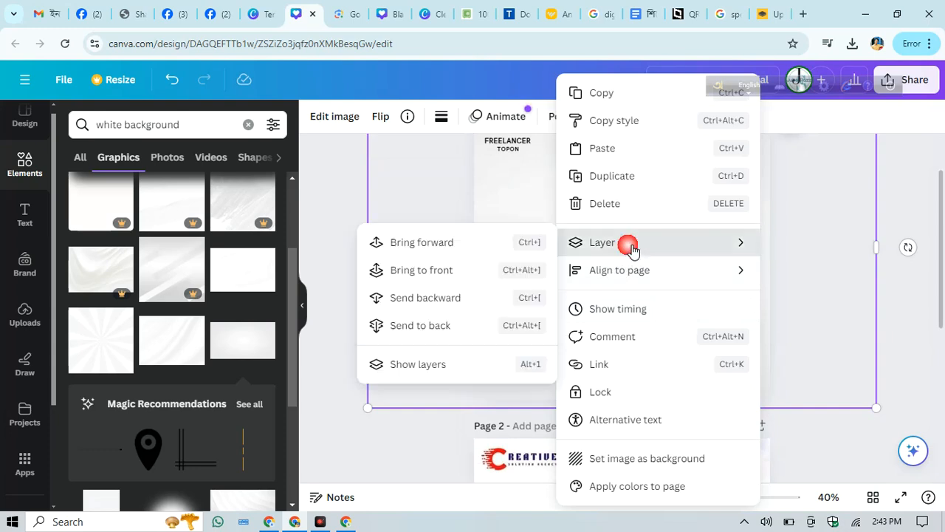
{"action": "left_click", "coordinate": [424, 363]}
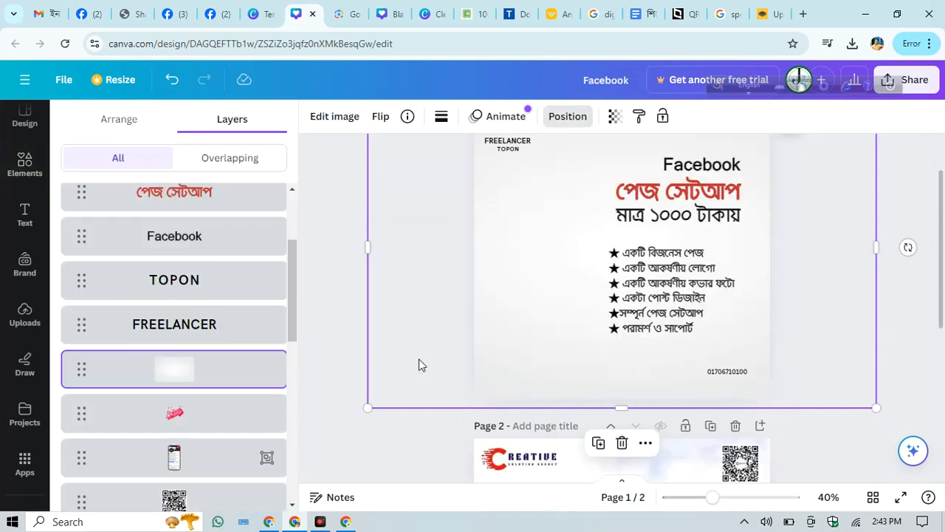
{"action": "left_click_drag", "start_coordinate": [86, 376], "coordinate": [83, 462]}
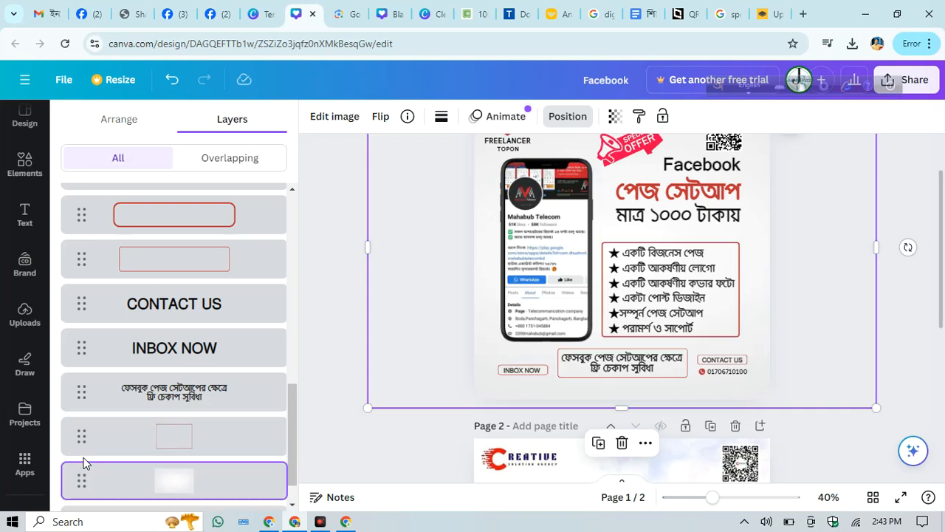
{"action": "left_click", "coordinate": [343, 244]}
{"action": "scroll", "coordinate": [365, 244], "scroll_direction": "up", "scroll_amount": 1}
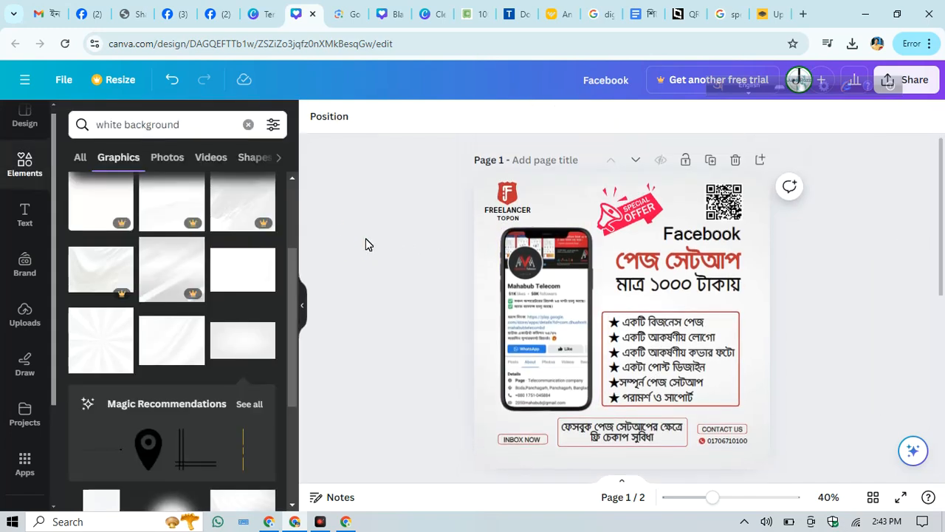
Step: Shrink the QR code on page 1 slightly from its lower inner corner
{"action": "left_click", "coordinate": [868, 266]}
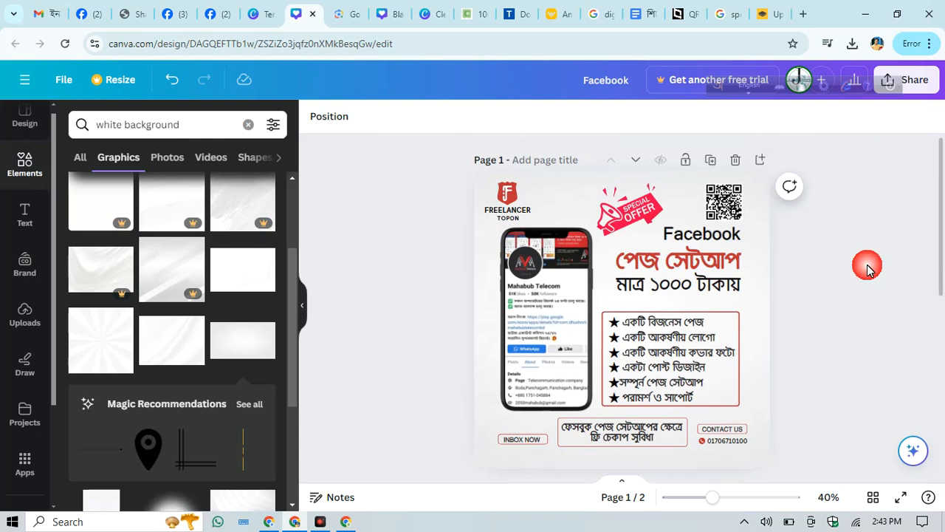
{"action": "left_click", "coordinate": [734, 213]}
{"action": "left_click_drag", "start_coordinate": [708, 220], "coordinate": [719, 227]}
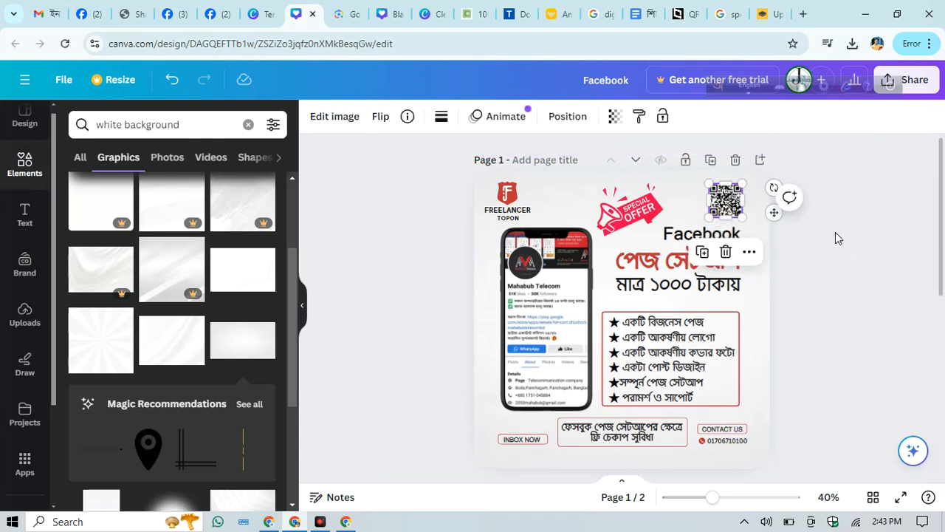
{"action": "left_click", "coordinate": [839, 238]}
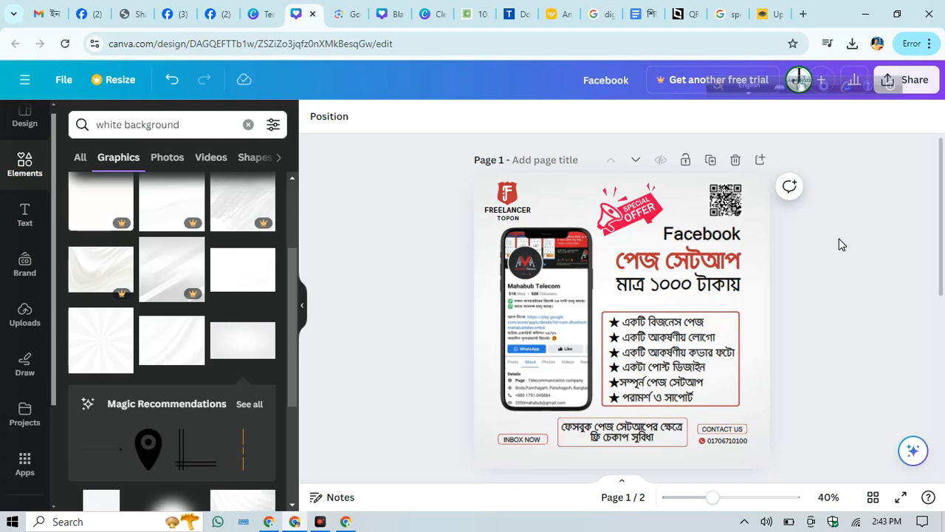
Step: Shrink the tilted "Special Offer" graphic so it stays clear of the "Facebook" heading
{"action": "left_click", "coordinate": [647, 221]}
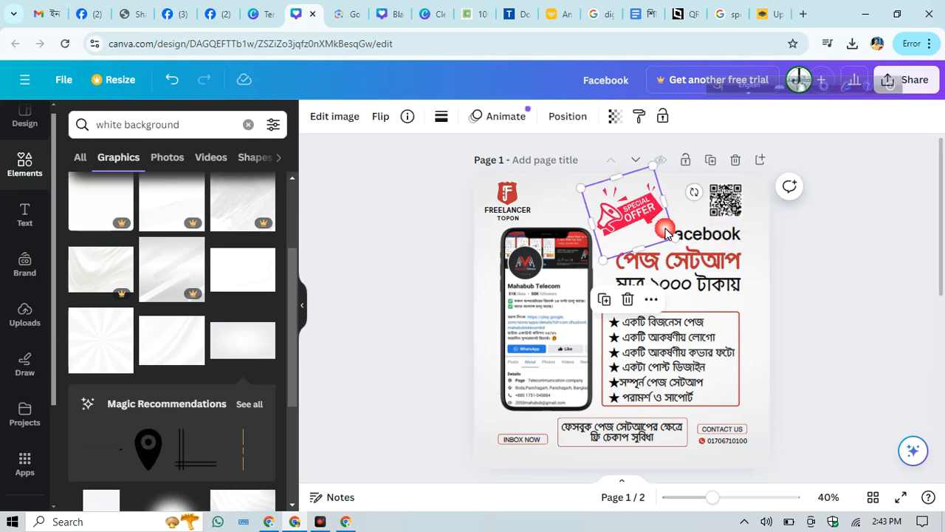
{"action": "left_click_drag", "start_coordinate": [672, 235], "coordinate": [670, 233]}
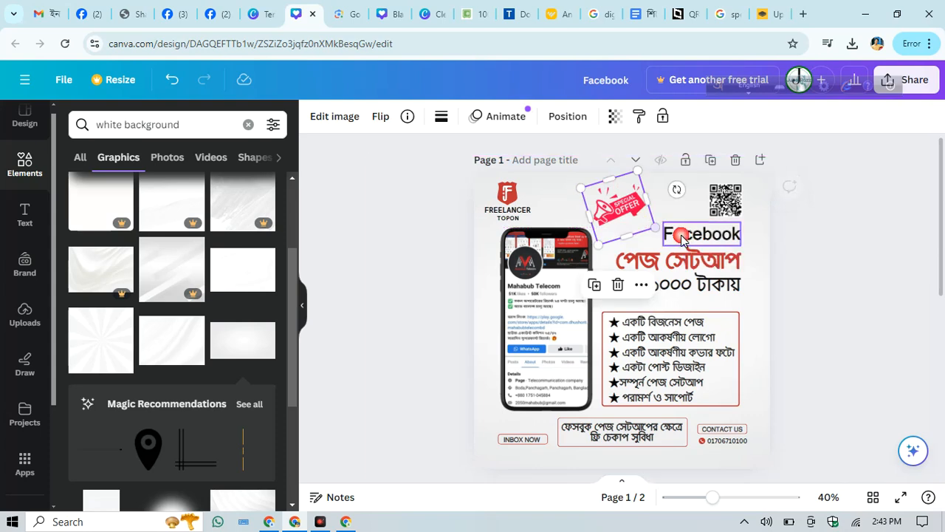
{"action": "left_click", "coordinate": [803, 291]}
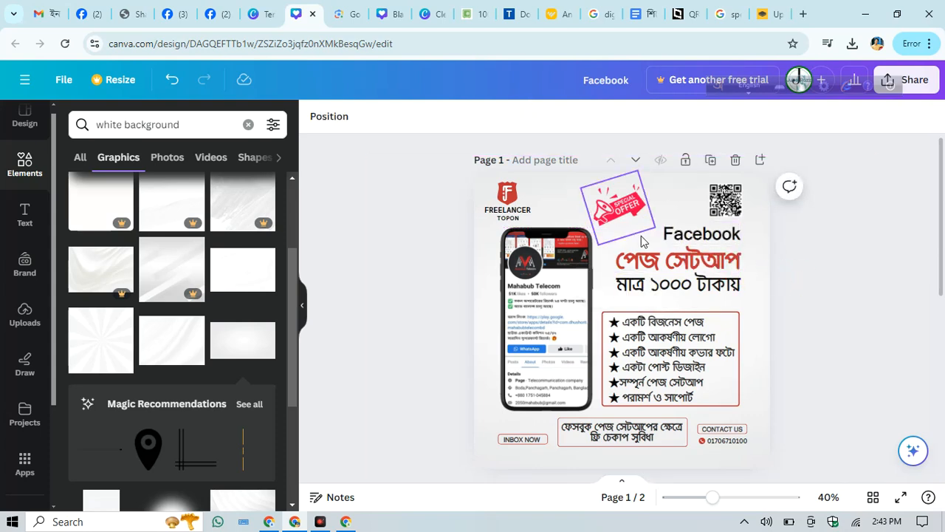
{"action": "left_click", "coordinate": [347, 14]}
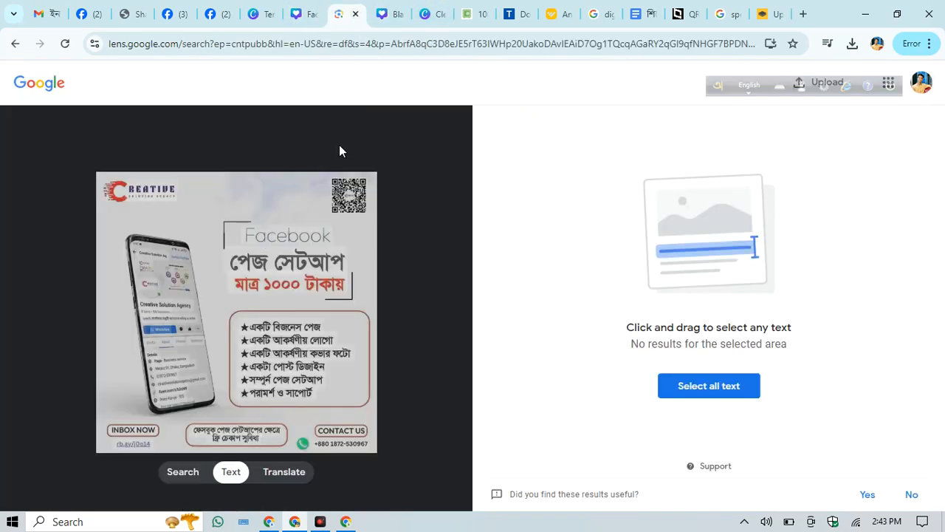
{"action": "left_click", "coordinate": [306, 14]}
{"action": "left_click", "coordinate": [884, 289]}
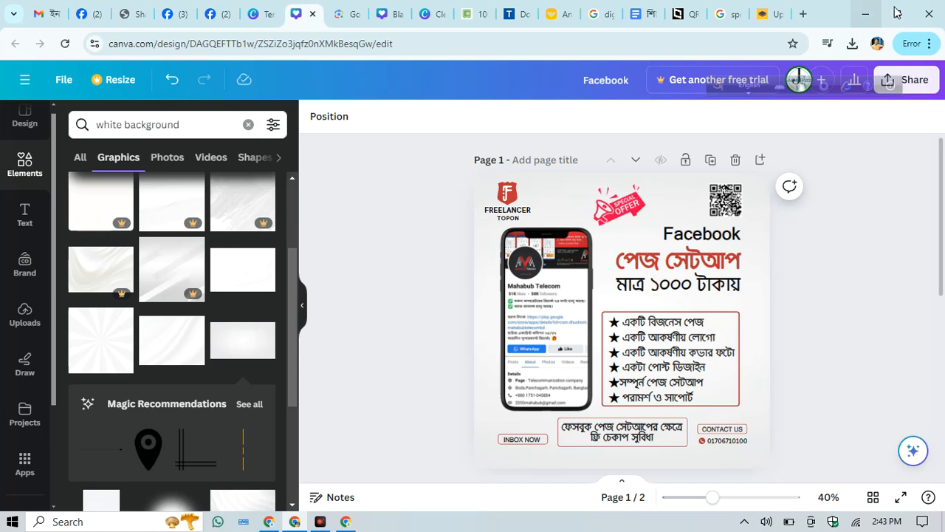
Step: Download both pages of the ad design as PNG at 1,080 × 1,080 px and switch to the open Facebook profile
{"action": "left_click", "coordinate": [913, 81]}
{"action": "scroll", "coordinate": [791, 392], "scroll_direction": "down", "scroll_amount": 3}
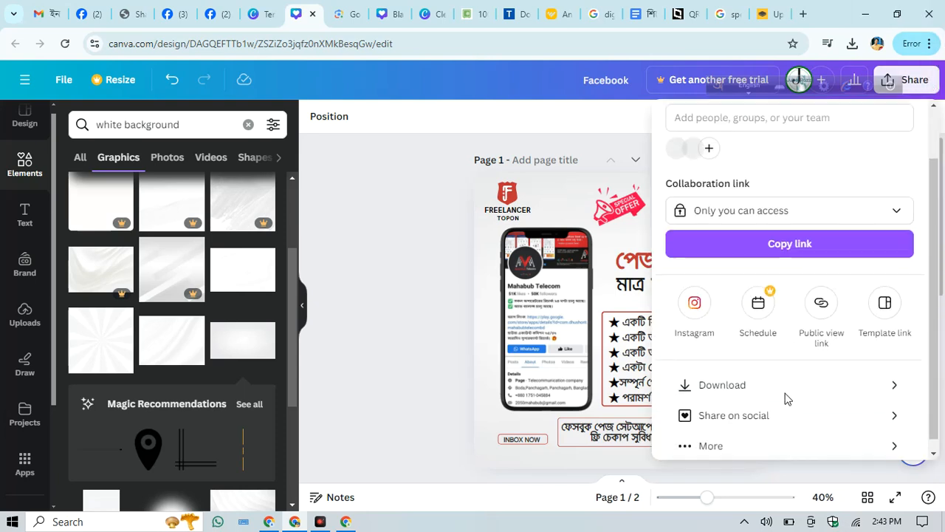
{"action": "left_click", "coordinate": [761, 378]}
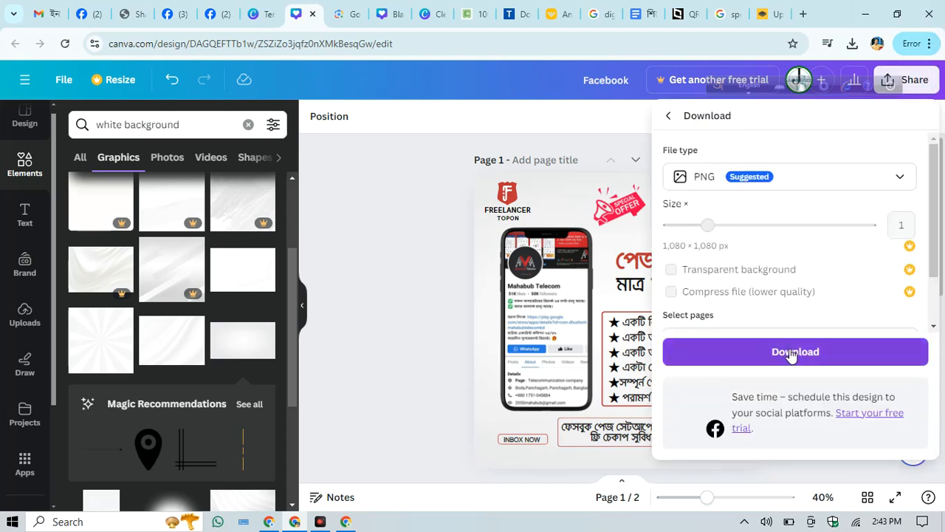
{"action": "left_click", "coordinate": [788, 353]}
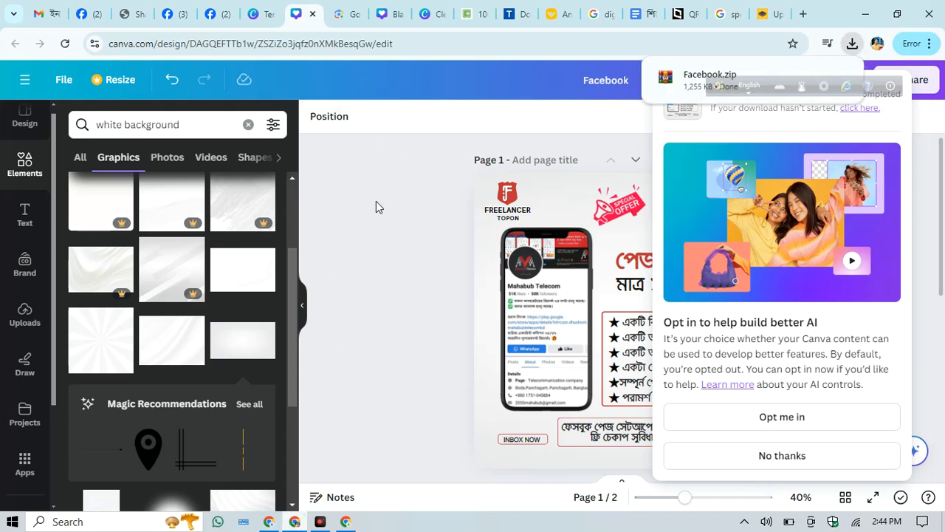
{"action": "left_click", "coordinate": [222, 14]}
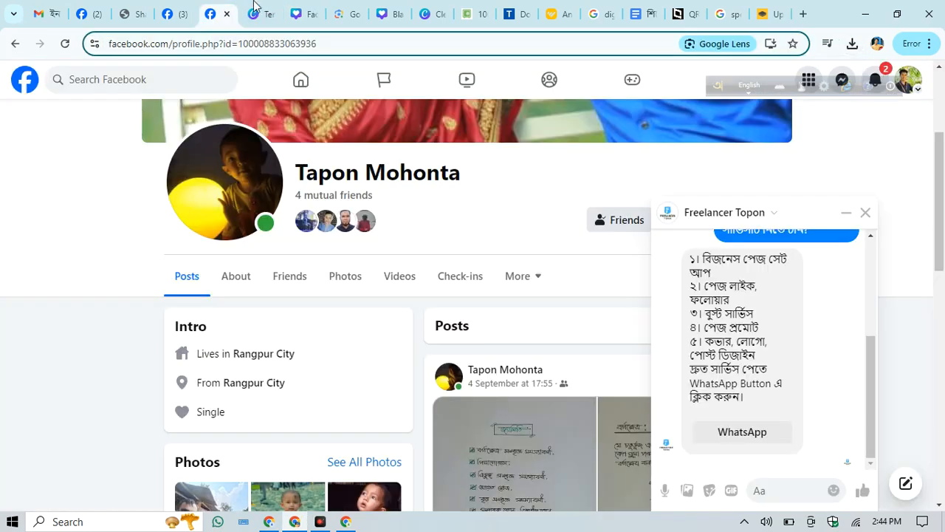
Step: Switch to the browser window with the managed business page and look over its cover, intro and posts
{"action": "left_click", "coordinate": [256, 14]}
{"action": "left_click", "coordinate": [178, 13]}
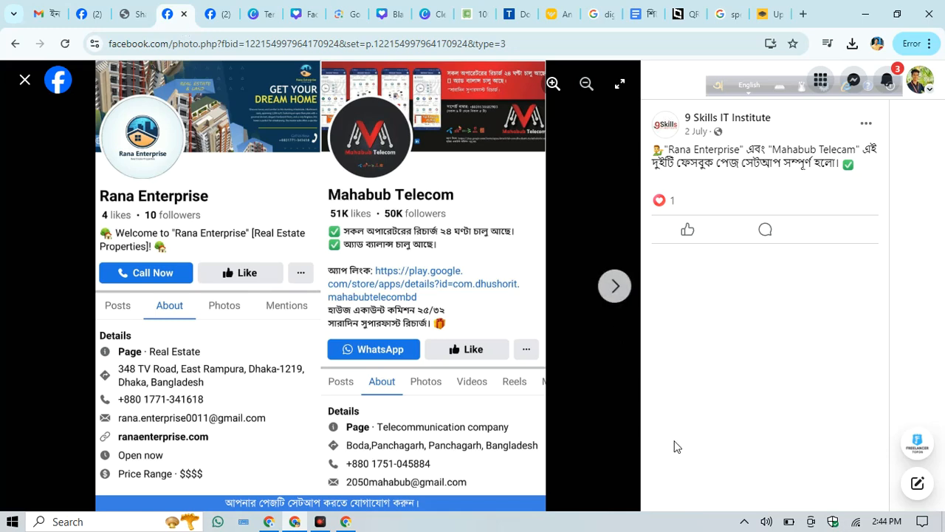
{"action": "left_click", "coordinate": [345, 521]}
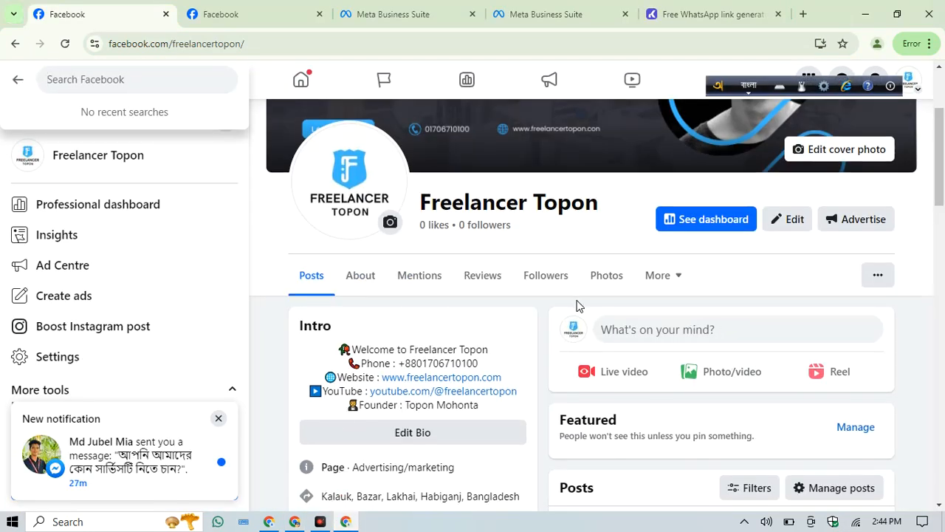
{"action": "scroll", "coordinate": [580, 306], "scroll_direction": "up", "scroll_amount": 1}
{"action": "left_click", "coordinate": [266, 298]}
{"action": "scroll", "coordinate": [430, 373], "scroll_direction": "down", "scroll_amount": 2}
{"action": "scroll", "coordinate": [429, 372], "scroll_direction": "down", "scroll_amount": 2}
{"action": "scroll", "coordinate": [544, 380], "scroll_direction": "up", "scroll_amount": 4}
{"action": "scroll", "coordinate": [544, 379], "scroll_direction": "down", "scroll_amount": 3}
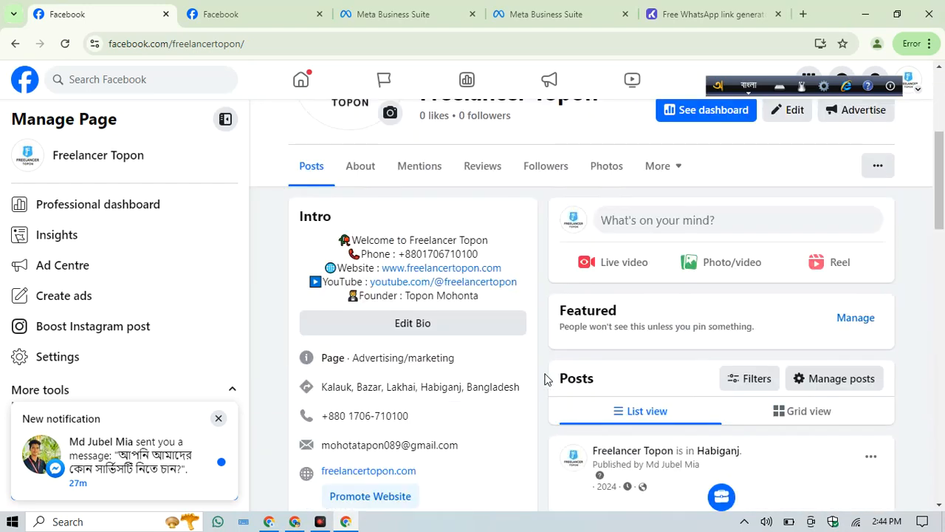
{"action": "scroll", "coordinate": [545, 380], "scroll_direction": "up", "scroll_amount": 4}
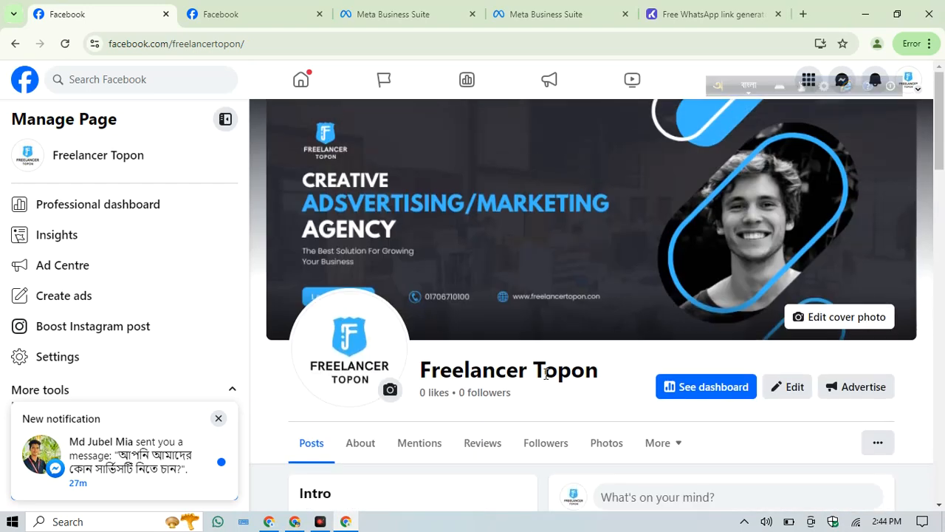
Step: Search Facebook for "পেজ সেট আপ"
{"action": "left_click", "coordinate": [57, 79]}
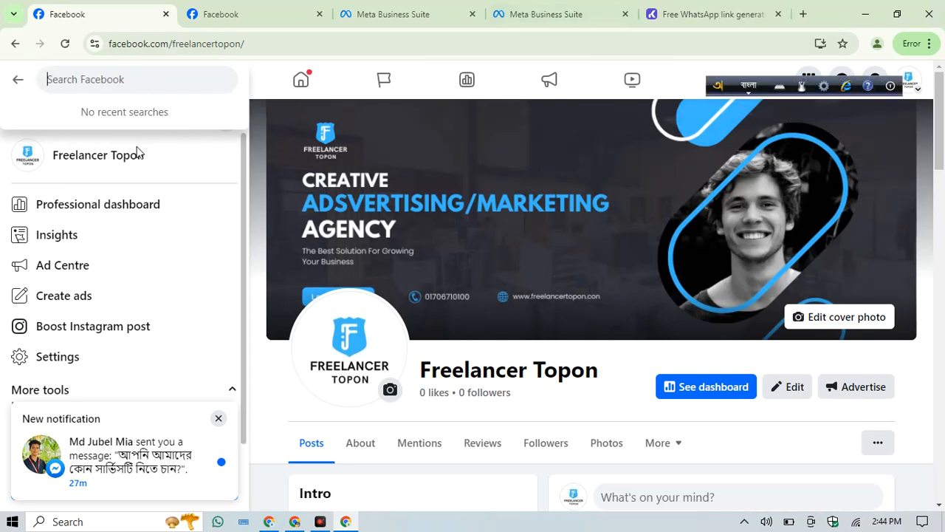
{"action": "type", "text": "pej"}
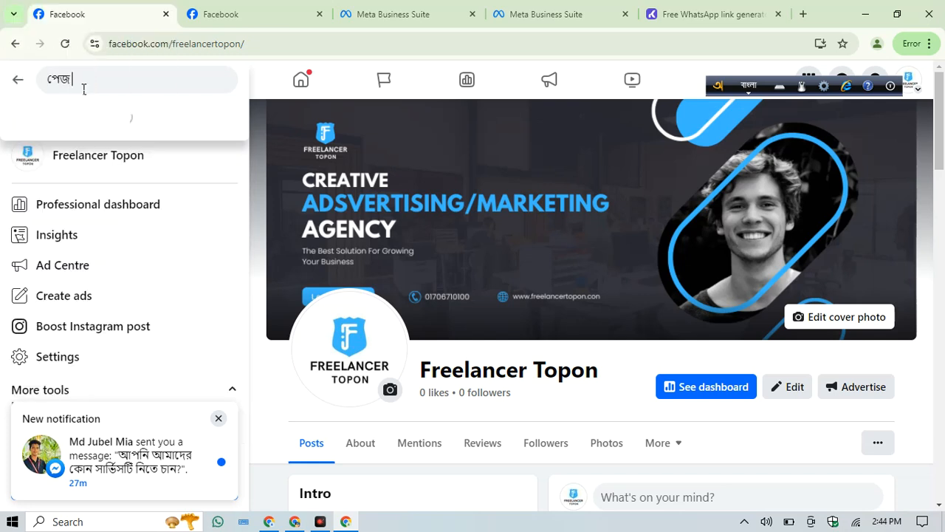
{"action": "type", "text": " set"}
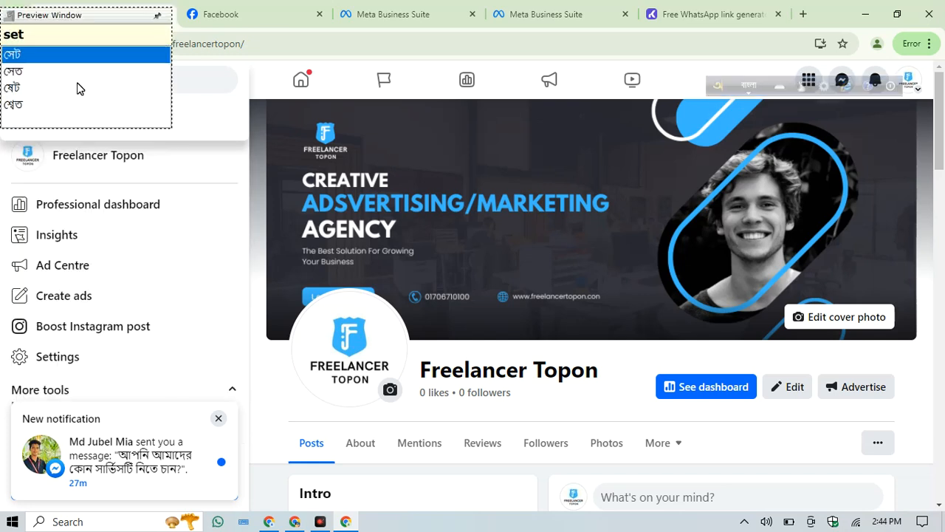
{"action": "key", "text": "space"}
{"action": "type", "text": "ap"}
{"action": "key", "text": "Return"}
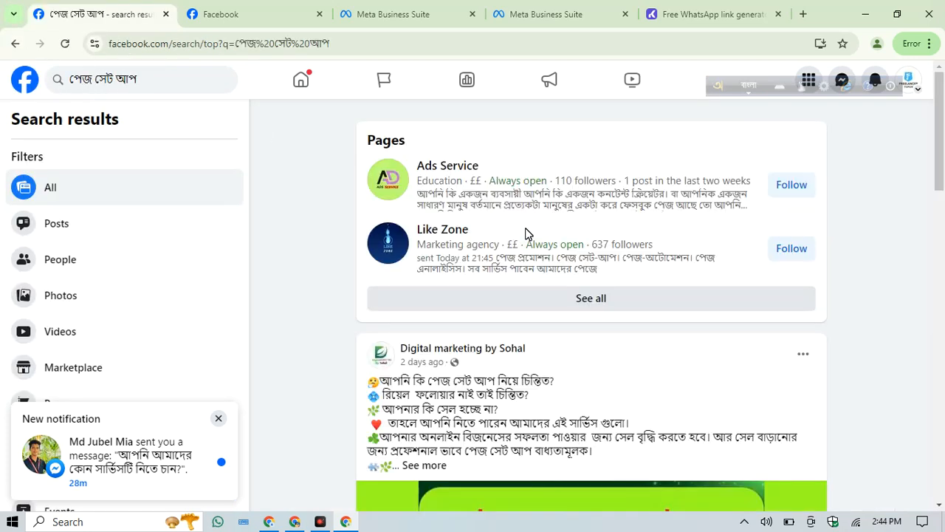
Step: Expand the first post in the search results and copy its full caption
{"action": "scroll", "coordinate": [526, 233], "scroll_direction": "down", "scroll_amount": 3}
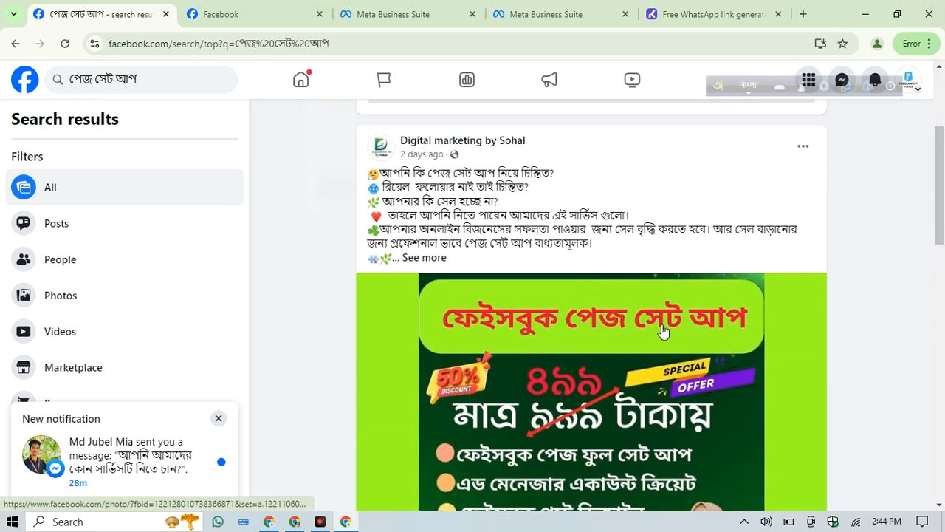
{"action": "left_click", "coordinate": [439, 260]}
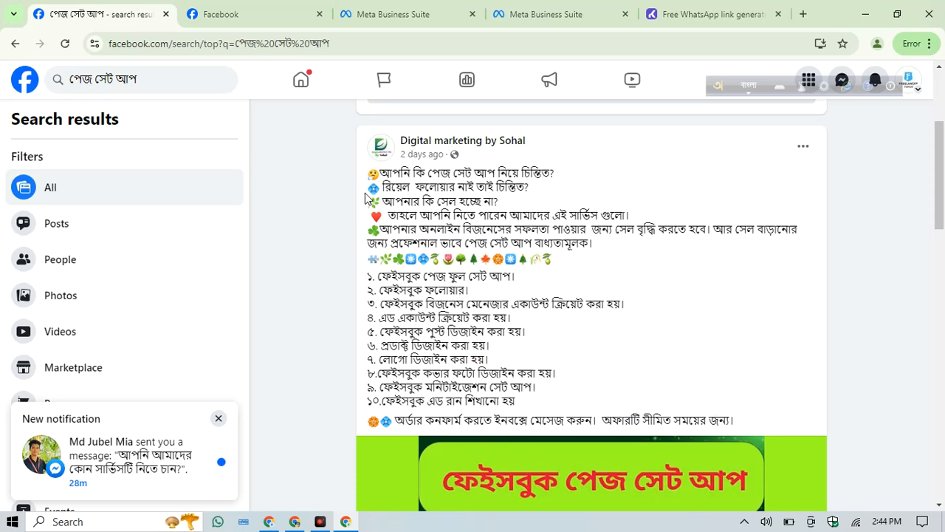
{"action": "left_click_drag", "start_coordinate": [372, 177], "coordinate": [740, 443]}
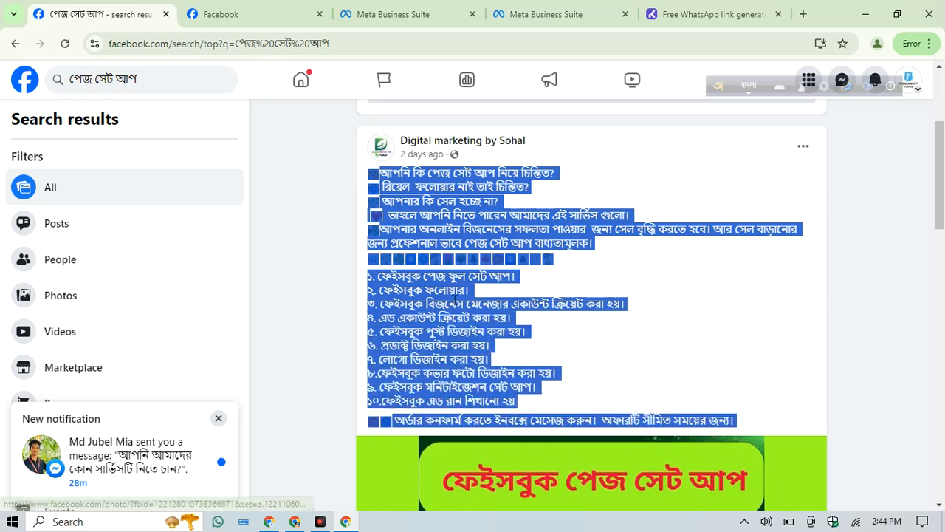
{"action": "right_click", "coordinate": [448, 296]}
{"action": "left_click", "coordinate": [471, 309]}
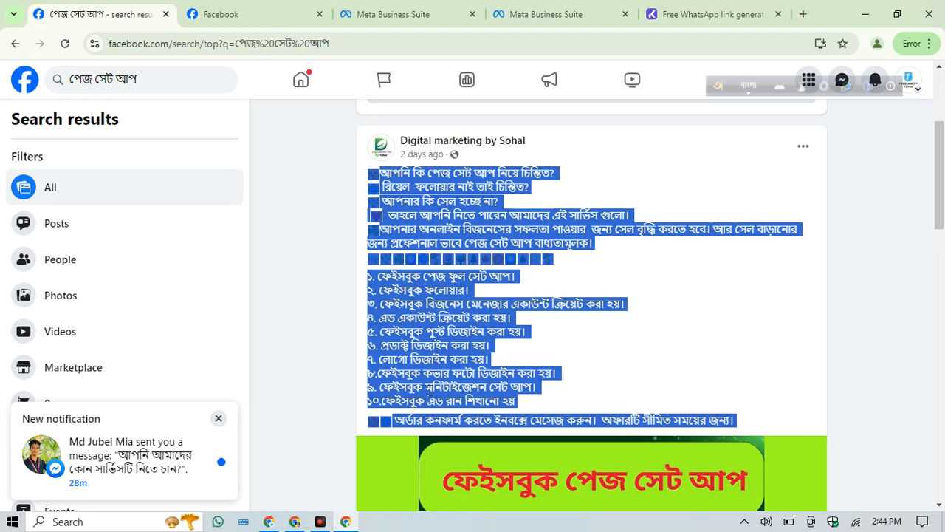
Step: Expand the Tech Solution It post and copy its caption from the opening question through the inbox order line
{"action": "scroll", "coordinate": [471, 387], "scroll_direction": "down", "scroll_amount": 1}
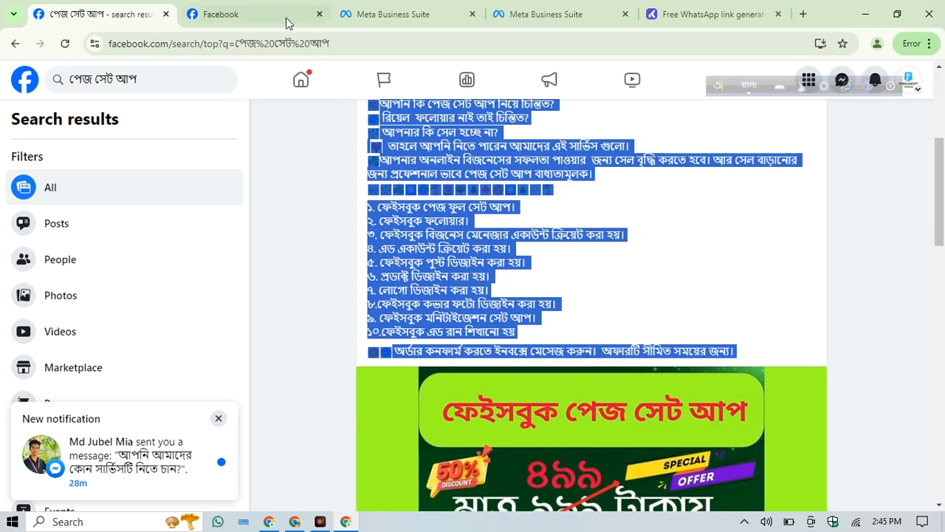
{"action": "scroll", "coordinate": [583, 337], "scroll_direction": "down", "scroll_amount": 7}
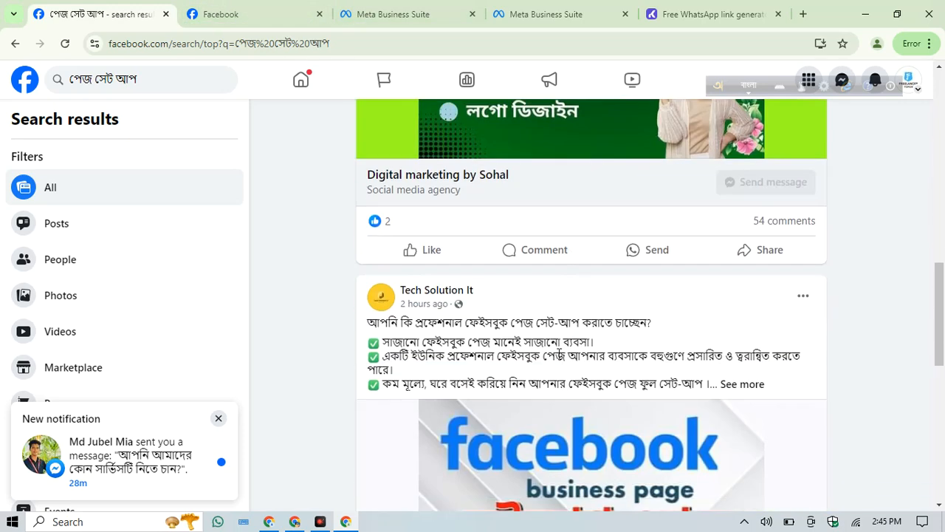
{"action": "scroll", "coordinate": [562, 355], "scroll_direction": "down", "scroll_amount": 1}
{"action": "left_click", "coordinate": [742, 314]}
{"action": "scroll", "coordinate": [502, 311], "scroll_direction": "down", "scroll_amount": 1}
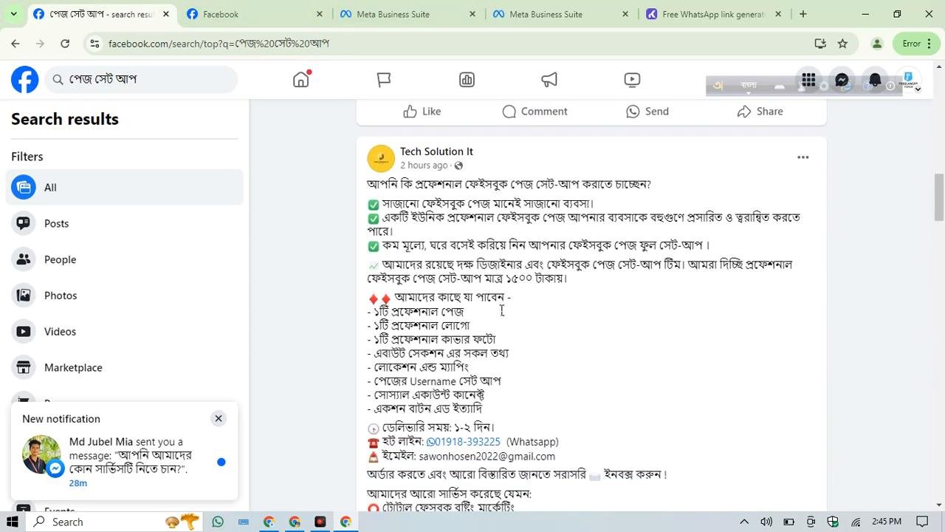
{"action": "scroll", "coordinate": [502, 310], "scroll_direction": "down", "scroll_amount": 1}
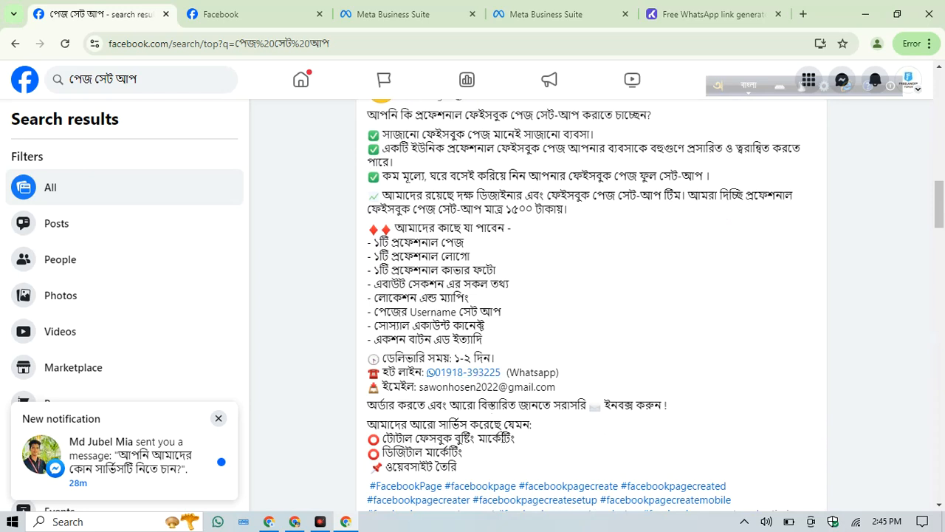
{"action": "scroll", "coordinate": [445, 427], "scroll_direction": "up", "scroll_amount": 1}
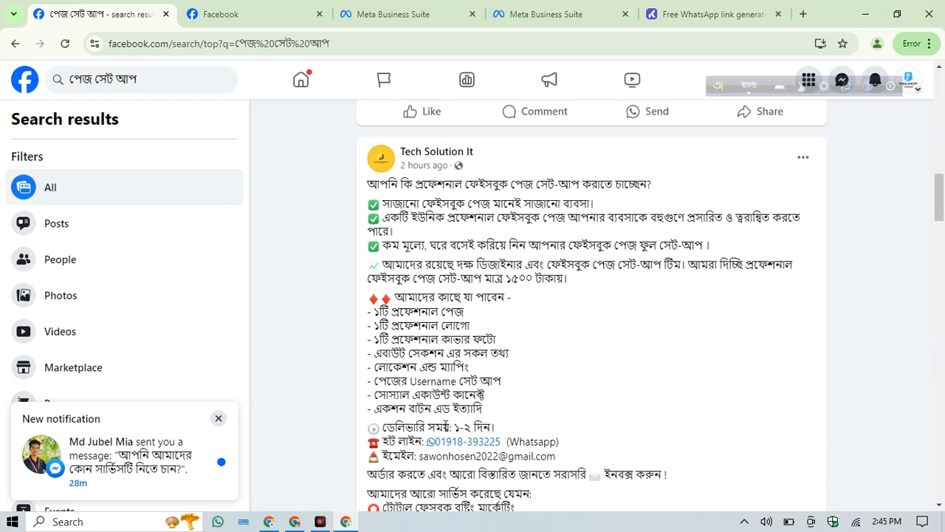
{"action": "left_click_drag", "start_coordinate": [365, 185], "coordinate": [694, 486]}
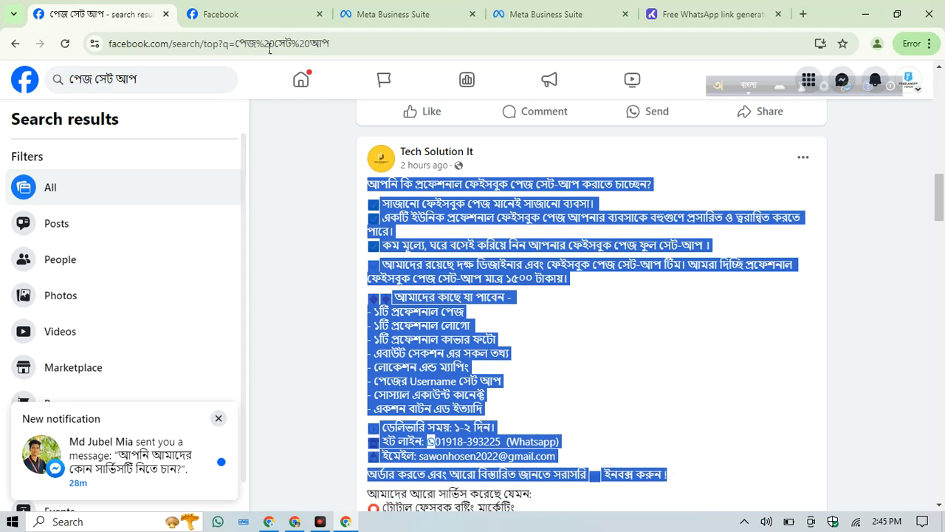
Step: Start a new post on the business page and paste the copied page set-up caption into it
{"action": "left_click", "coordinate": [222, 14]}
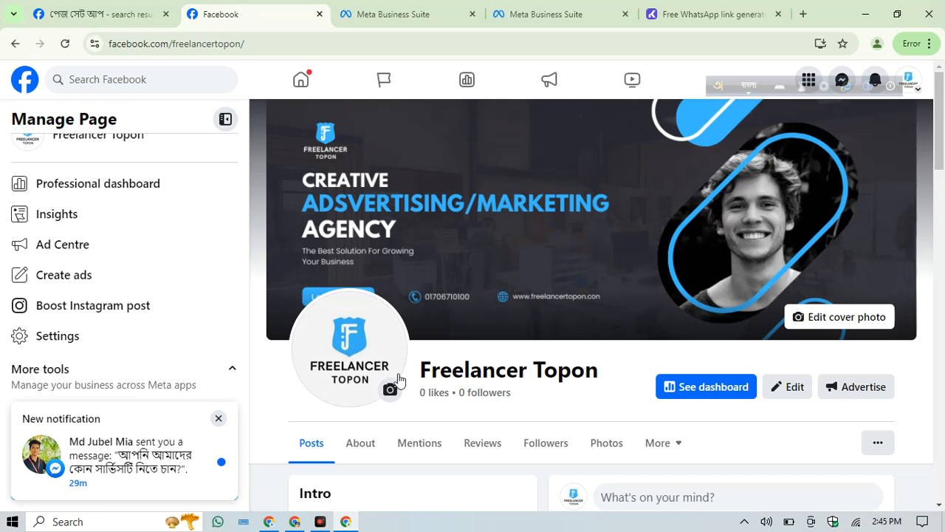
{"action": "scroll", "coordinate": [661, 290], "scroll_direction": "down", "scroll_amount": 3}
{"action": "left_click", "coordinate": [661, 290]}
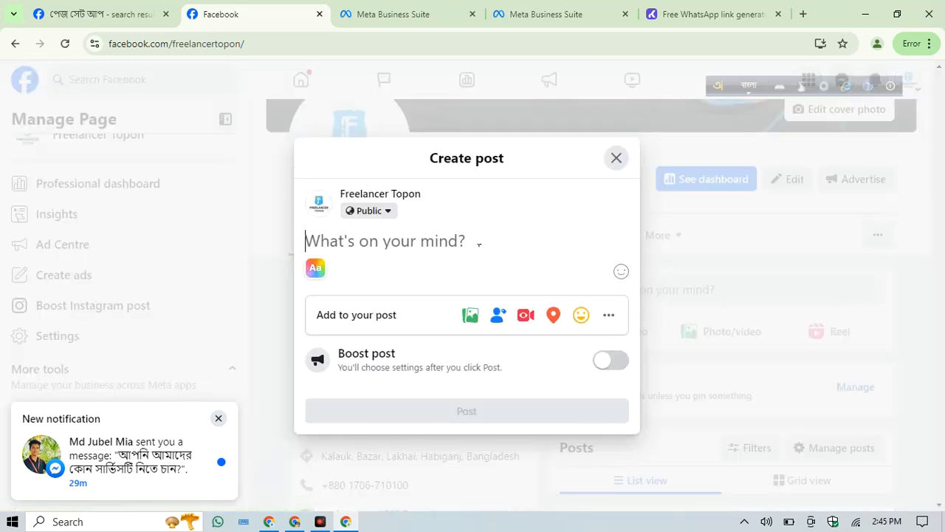
{"action": "key", "text": "ctrl+v"}
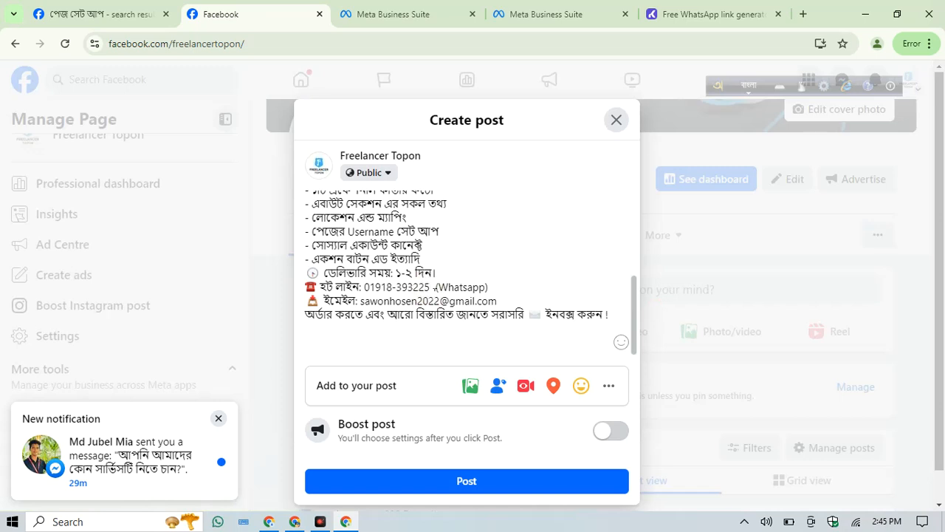
Step: Replace the hotline number in the post draft with the business's own WhatsApp number, inserted as the suggested WhatsApp link
{"action": "key", "text": "BackSpace"}
{"action": "key", "text": "BackSpace"}
{"action": "key", "text": "BackSpace"}
{"action": "key", "text": "BackSpace"}
{"action": "key", "text": "BackSpace"}
{"action": "key", "text": "BackSpace"}
{"action": "key", "text": "BackSpace"}
{"action": "key", "text": "BackSpace"}
{"action": "key", "text": "BackSpace"}
{"action": "key", "text": "BackSpace"}
{"action": "key", "text": "BackSpace"}
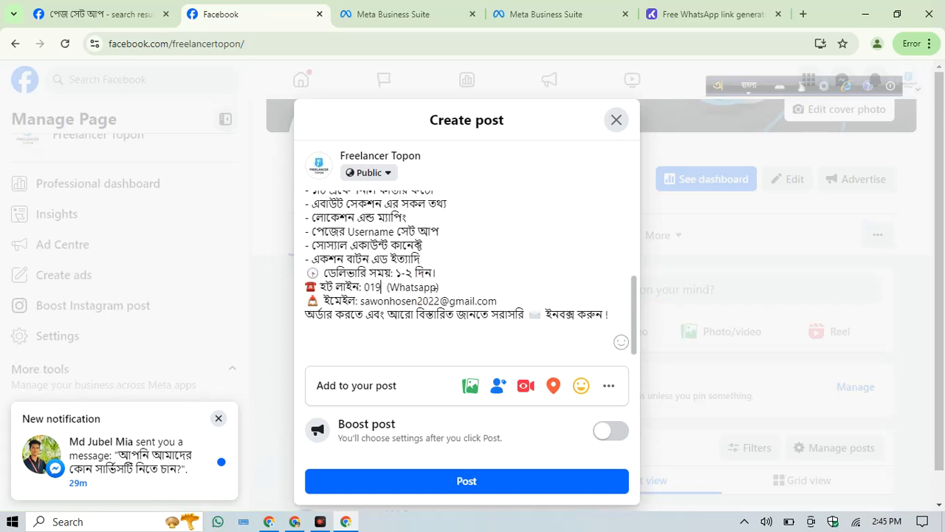
{"action": "type", "text": "1"}
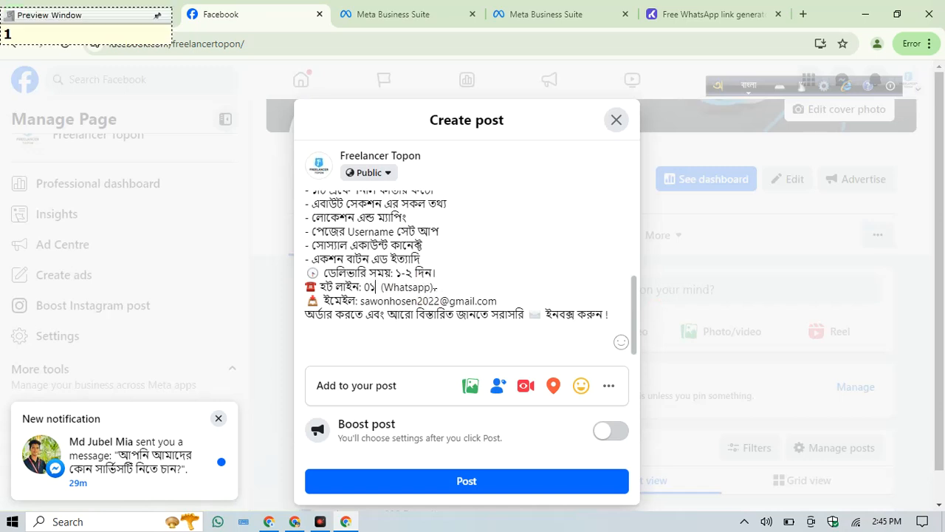
{"action": "key", "text": "BackSpace"}
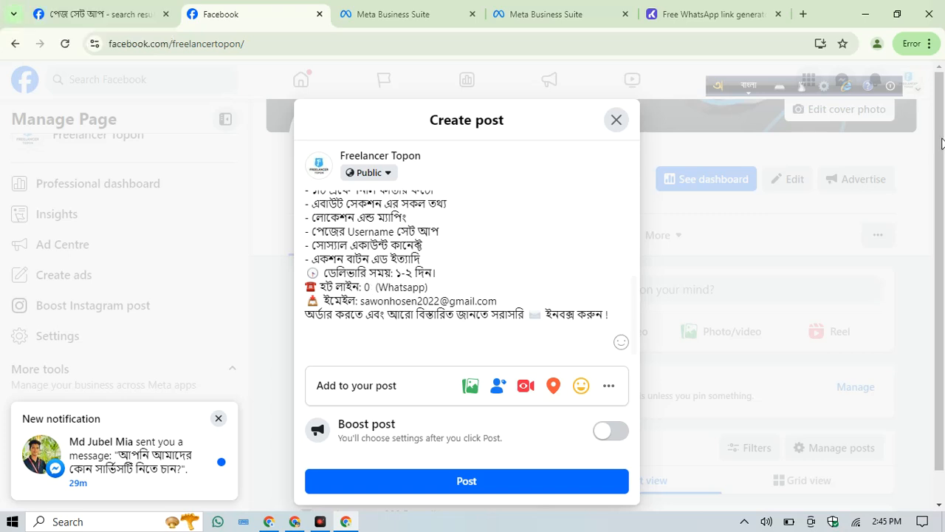
{"action": "key", "text": "F12"}
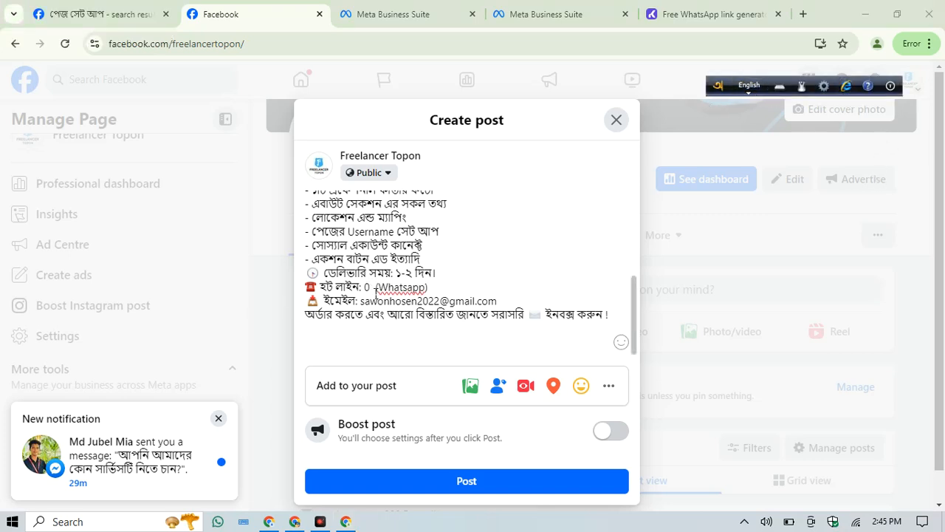
{"action": "type", "text": "1"}
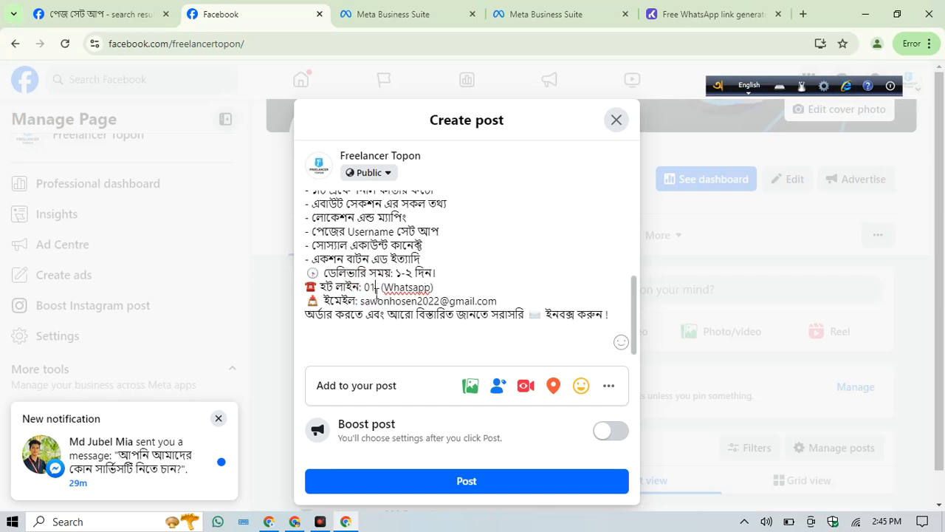
{"action": "type", "text": "706"}
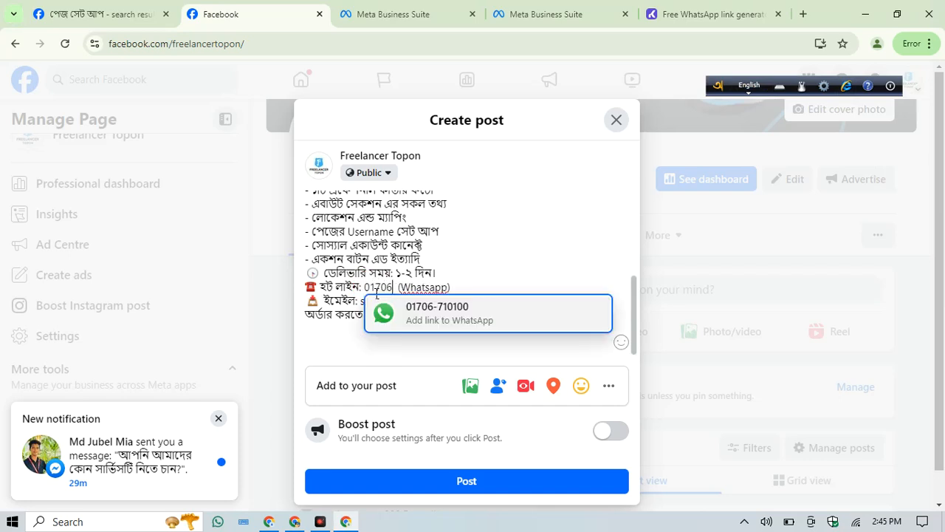
{"action": "type", "text": "7"}
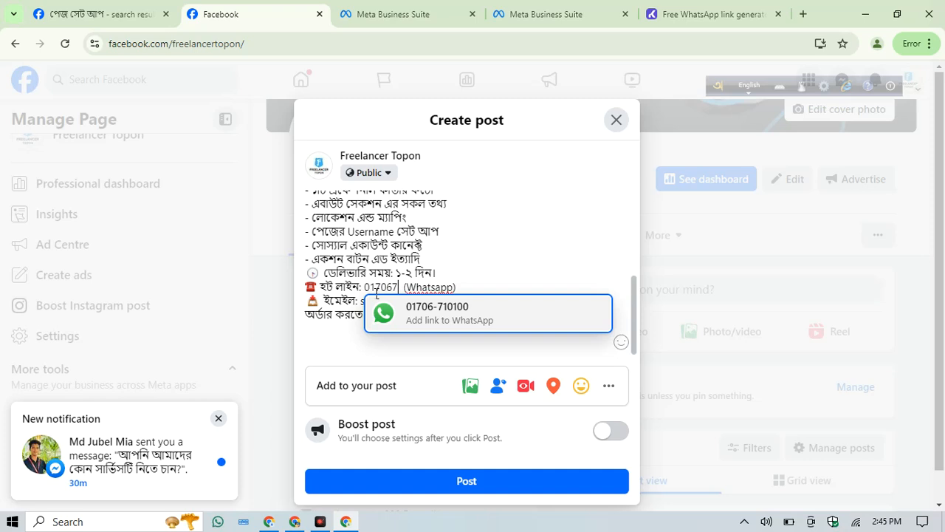
{"action": "left_click", "coordinate": [450, 316]}
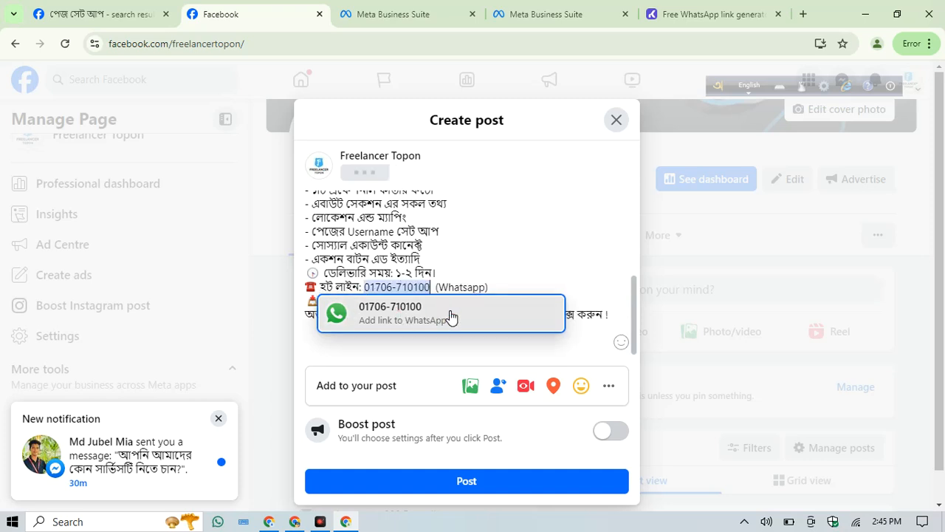
{"action": "left_click", "coordinate": [527, 263]}
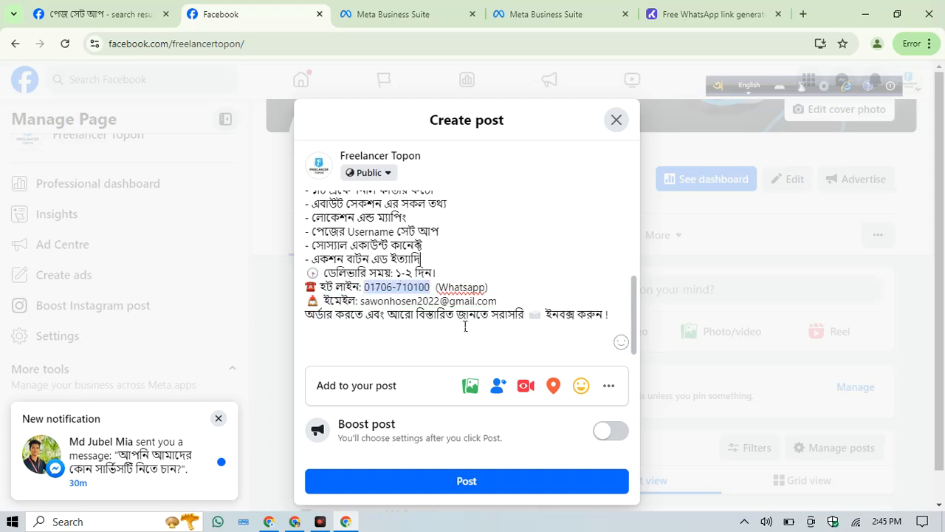
Step: Replace the user part of the e-mail address in the post draft with that of the business's contact e-mail
{"action": "left_click_drag", "start_coordinate": [441, 303], "coordinate": [367, 309]}
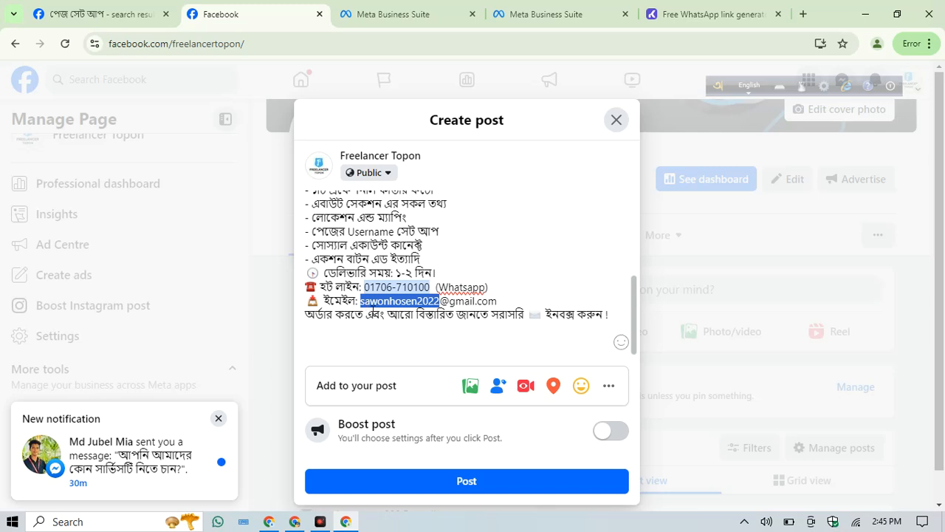
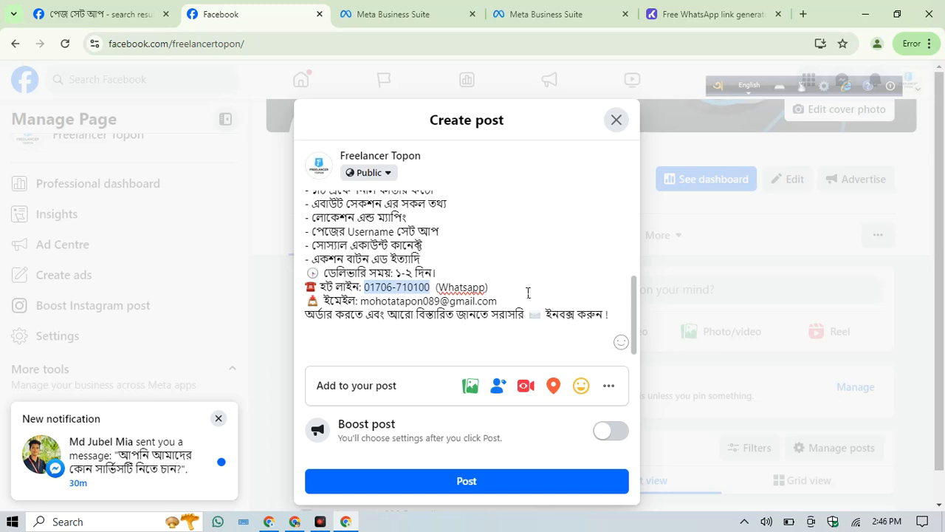
Step: Change the page set-up price in the post draft to ১০০০ টাকা and add a photo/video area to the post
{"action": "scroll", "coordinate": [410, 272], "scroll_direction": "up", "scroll_amount": 2}
{"action": "scroll", "coordinate": [401, 273], "scroll_direction": "up", "scroll_amount": 2}
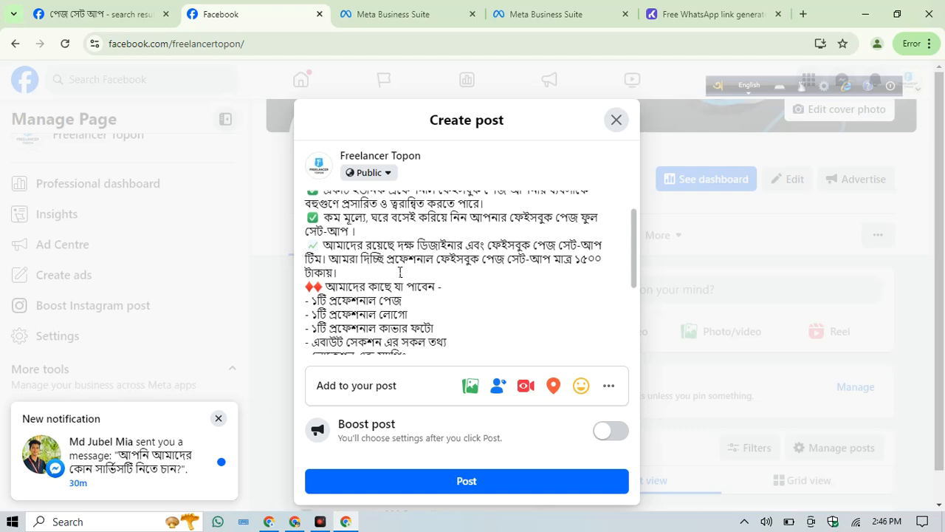
{"action": "scroll", "coordinate": [398, 273], "scroll_direction": "up", "scroll_amount": 2}
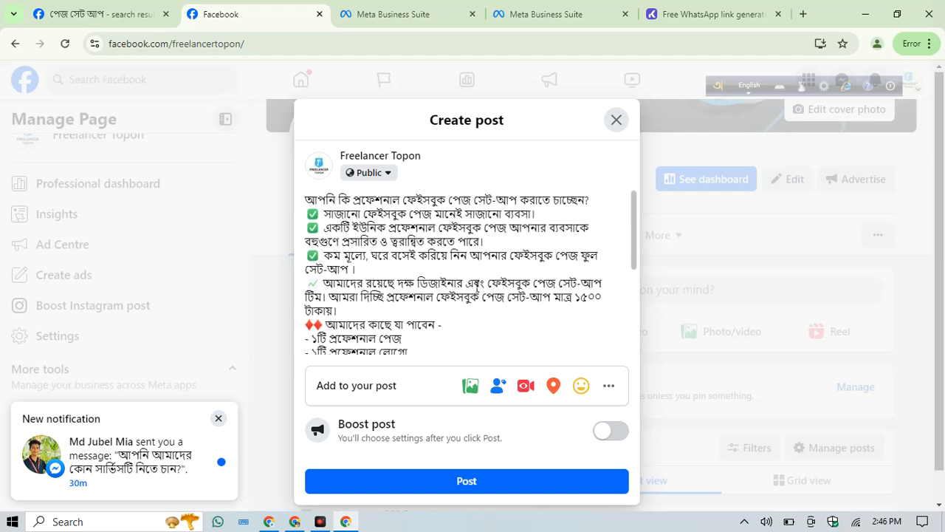
{"action": "left_click", "coordinate": [589, 299]}
{"action": "key", "text": "F12"}
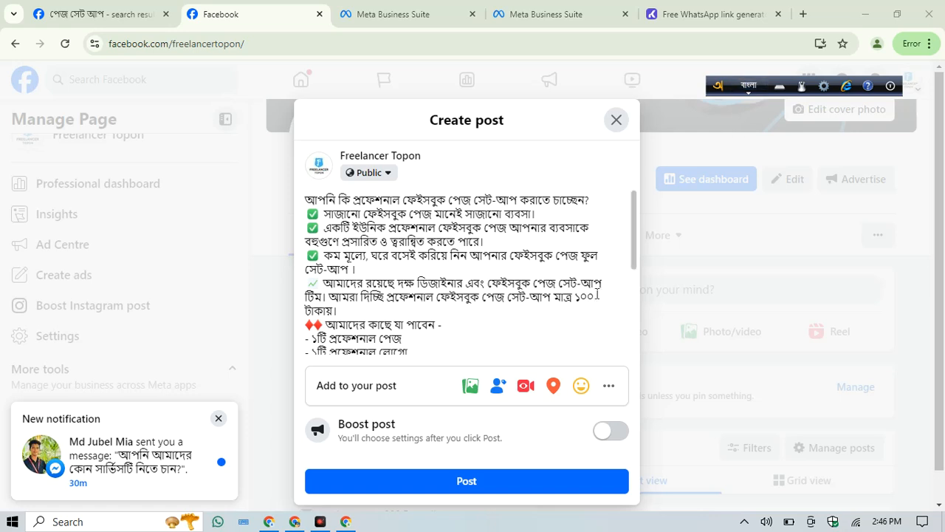
{"action": "left_click", "coordinate": [585, 300]}
{"action": "type", "text": "০"}
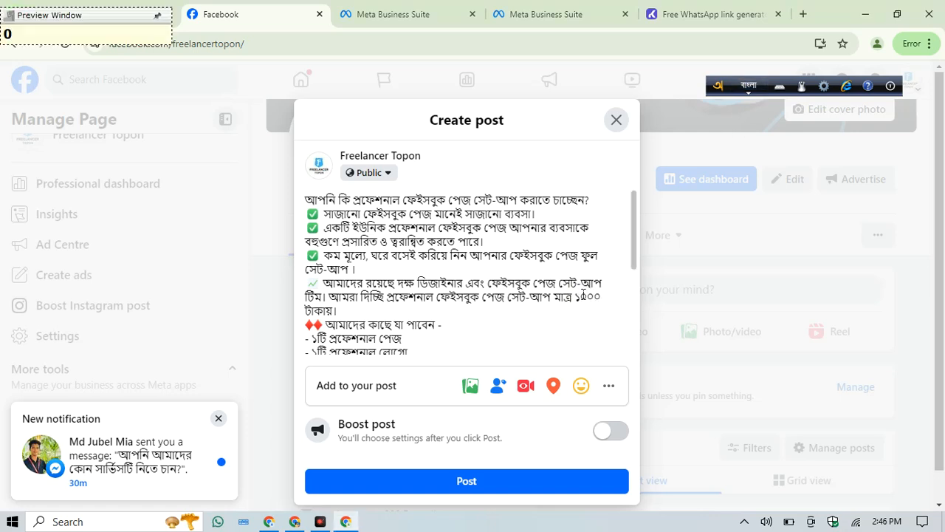
{"action": "scroll", "coordinate": [470, 289], "scroll_direction": "down", "scroll_amount": 5}
{"action": "left_click_drag", "start_coordinate": [364, 286], "coordinate": [438, 286]}
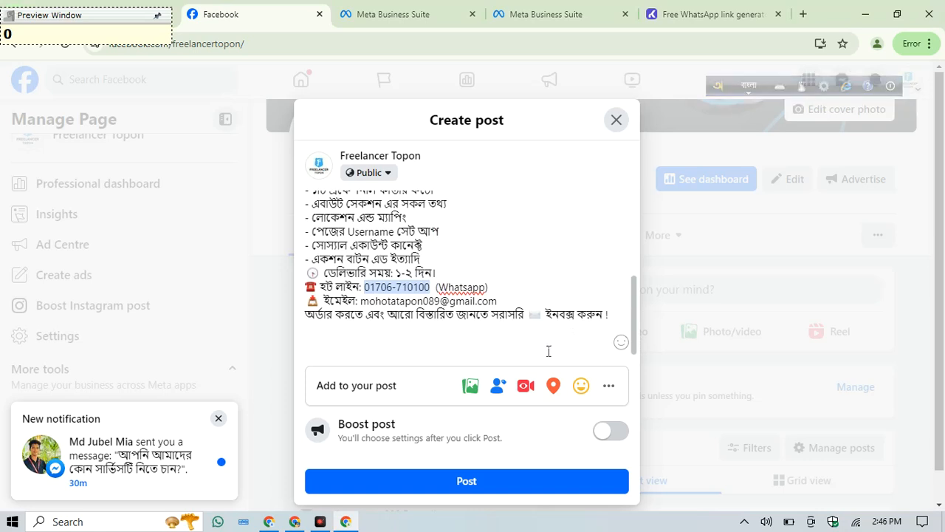
{"action": "scroll", "coordinate": [470, 276], "scroll_direction": "up", "scroll_amount": 5}
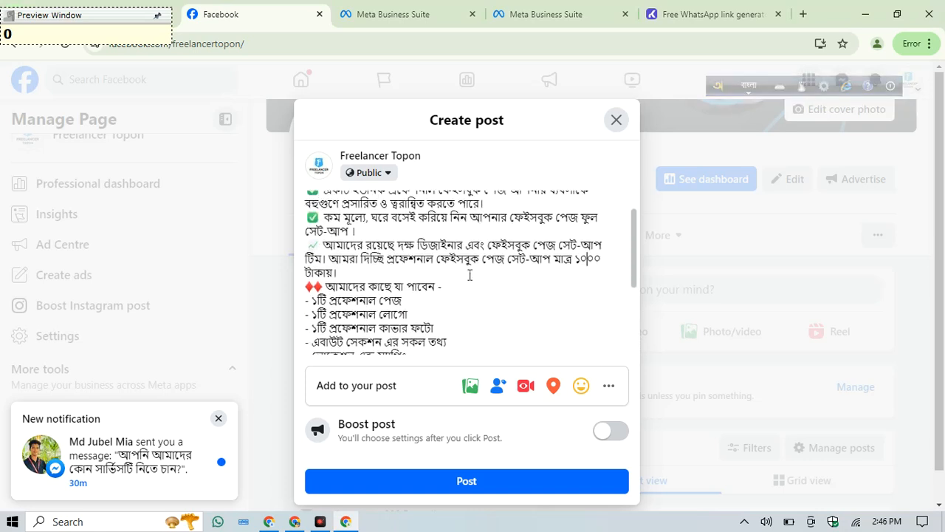
{"action": "scroll", "coordinate": [468, 274], "scroll_direction": "down", "scroll_amount": 5}
{"action": "left_click", "coordinate": [472, 393]}
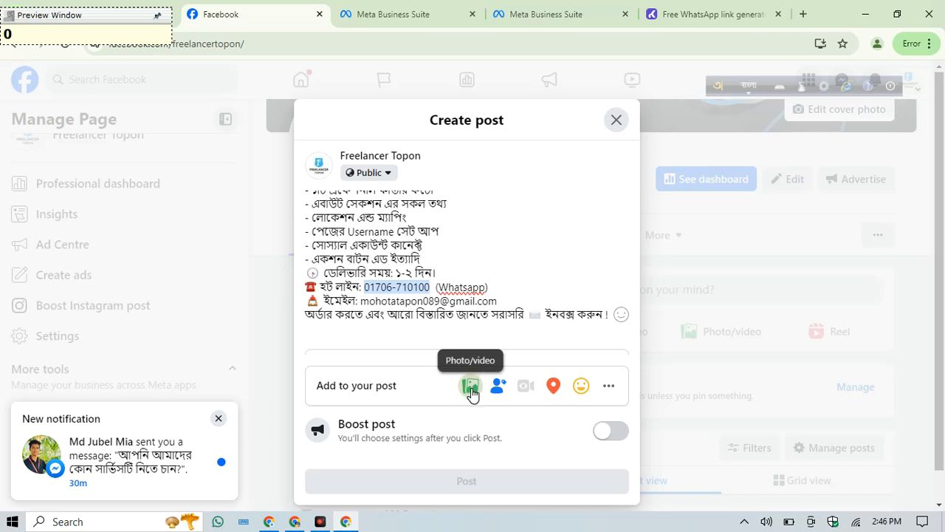
{"action": "left_click", "coordinate": [470, 387]}
{"action": "left_click", "coordinate": [472, 299]}
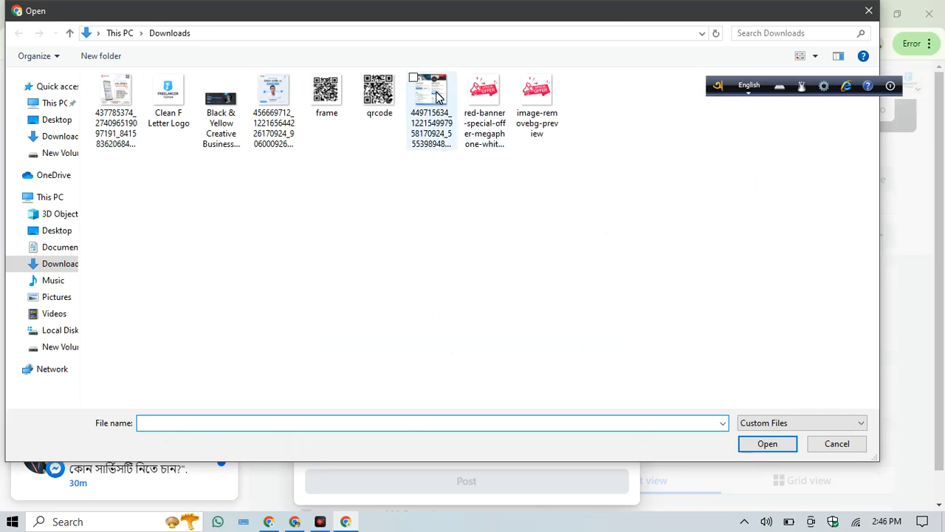
{"action": "left_click", "coordinate": [59, 265]}
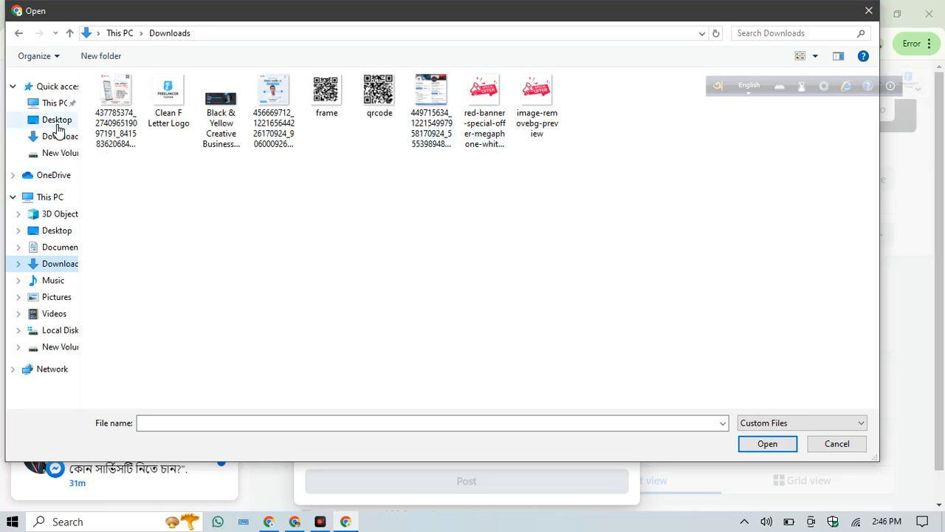
{"action": "left_click", "coordinate": [57, 120]}
{"action": "left_click", "coordinate": [54, 136]}
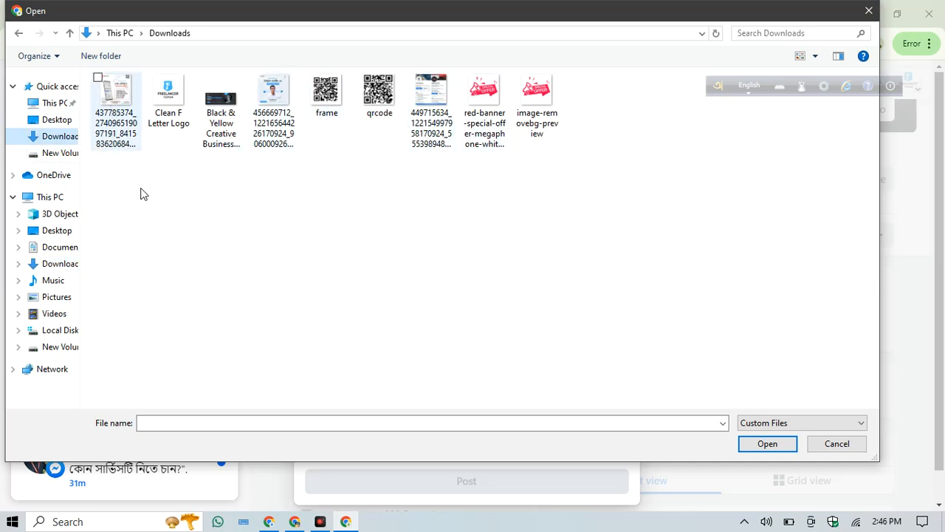
{"action": "left_click", "coordinate": [335, 525]}
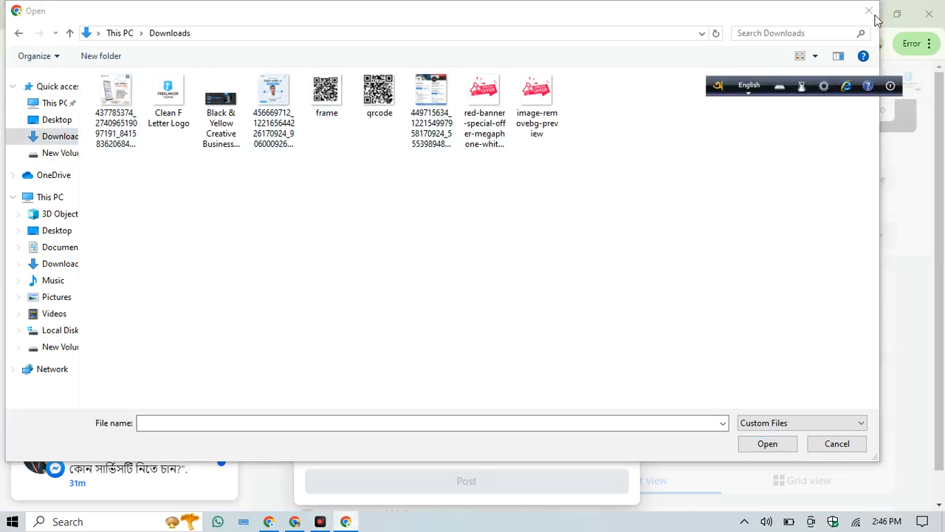
{"action": "left_click", "coordinate": [869, 11]}
Step: Switch to the page set-up ad design in Canva and delete its second page, the Creative Solution Agency sample
{"action": "left_click", "coordinate": [294, 522]}
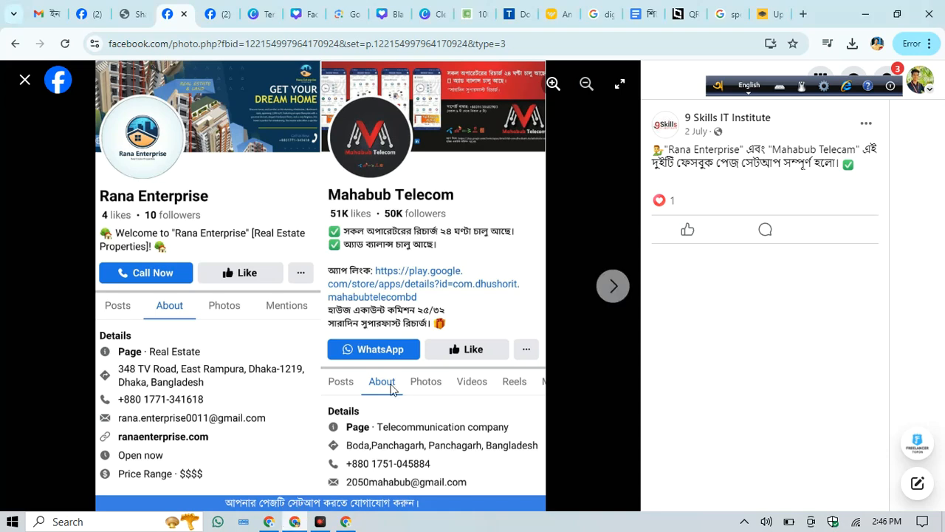
{"action": "left_click", "coordinate": [430, 13]}
{"action": "left_click", "coordinate": [253, 9]}
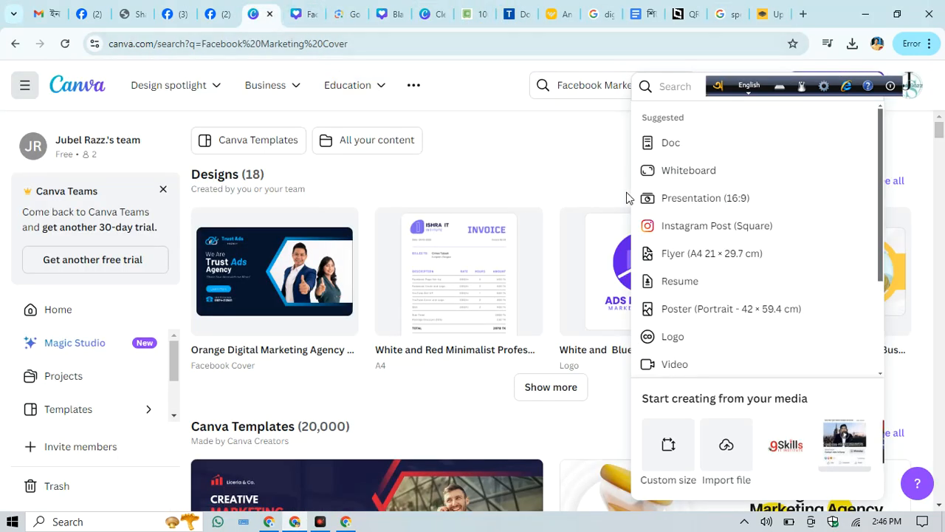
{"action": "left_click", "coordinate": [214, 11]}
{"action": "left_click", "coordinate": [299, 12]}
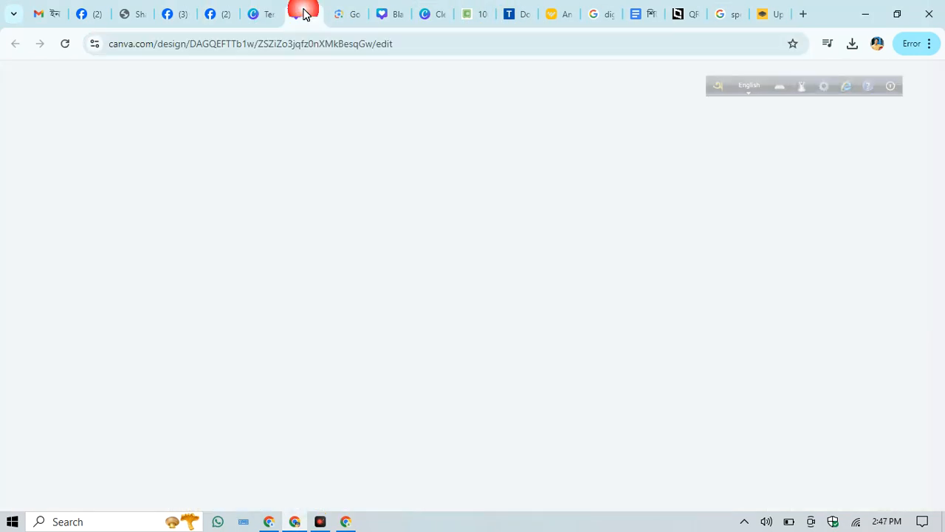
{"action": "left_click_drag", "start_coordinate": [717, 87], "coordinate": [735, 219]}
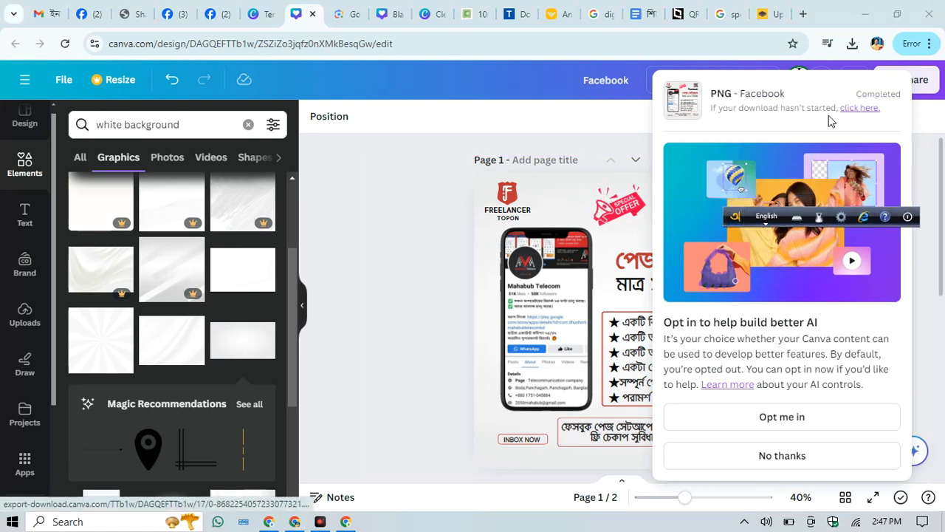
{"action": "left_click", "coordinate": [452, 216]}
{"action": "scroll", "coordinate": [771, 344], "scroll_direction": "down", "scroll_amount": 5}
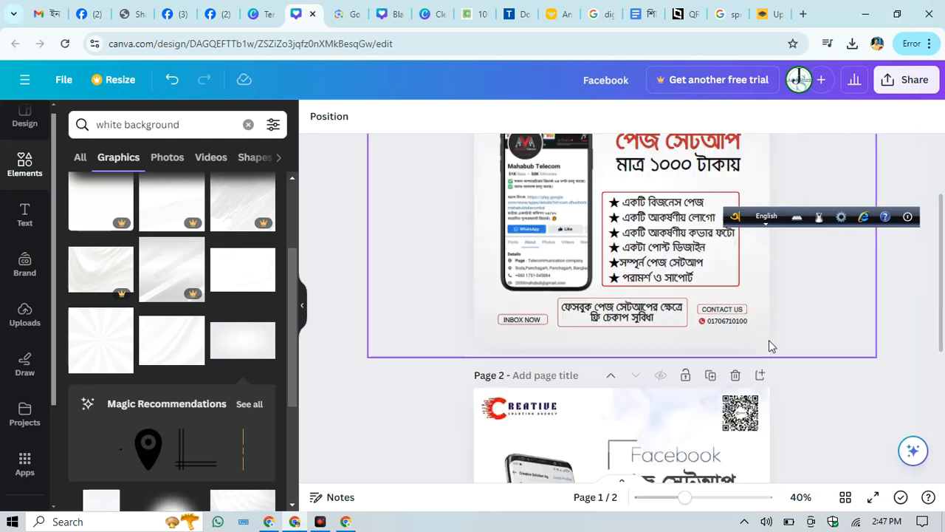
{"action": "scroll", "coordinate": [766, 399], "scroll_direction": "up", "scroll_amount": 1}
{"action": "scroll", "coordinate": [766, 398], "scroll_direction": "up", "scroll_amount": 3}
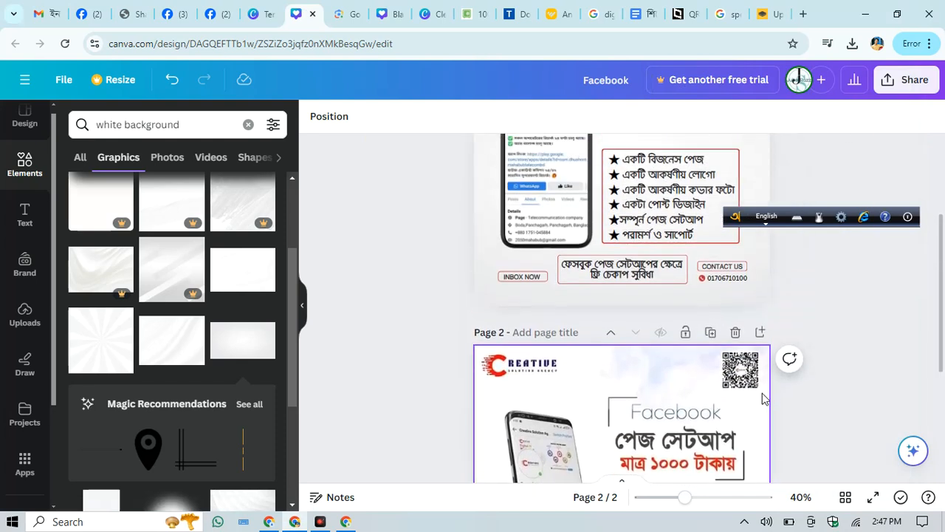
{"action": "left_click", "coordinate": [736, 358]}
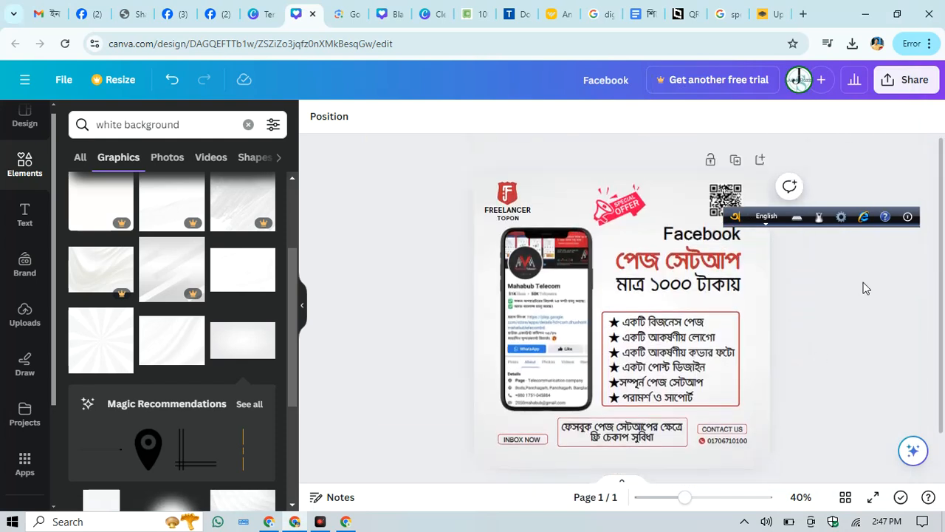
Step: Download the remaining single-page ad design as a PNG at 1,080 × 1,080 px
{"action": "left_click", "coordinate": [909, 80]}
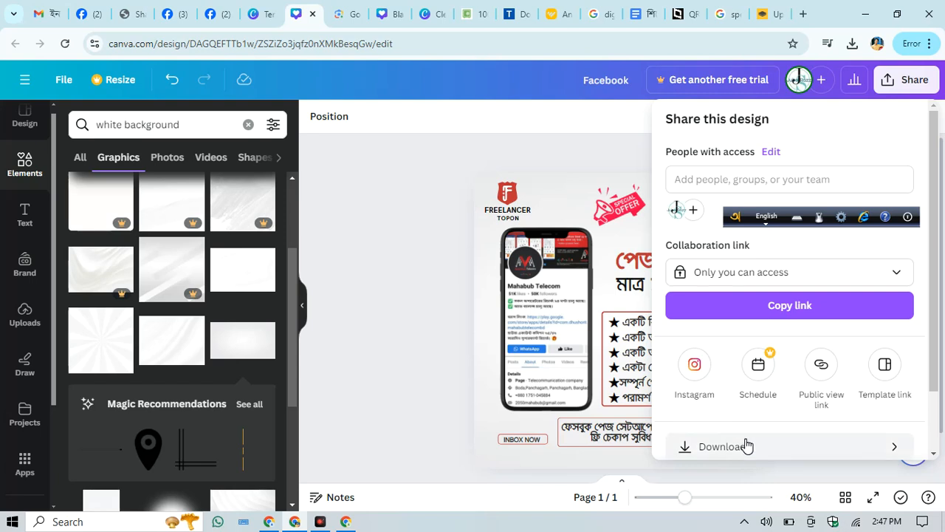
{"action": "scroll", "coordinate": [744, 445], "scroll_direction": "down", "scroll_amount": 1}
{"action": "left_click", "coordinate": [768, 374]}
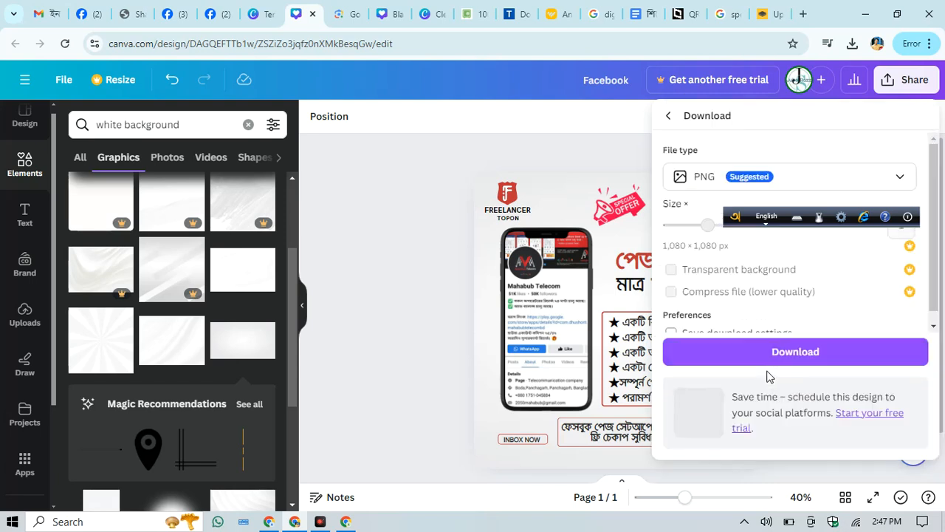
{"action": "left_click", "coordinate": [792, 355]}
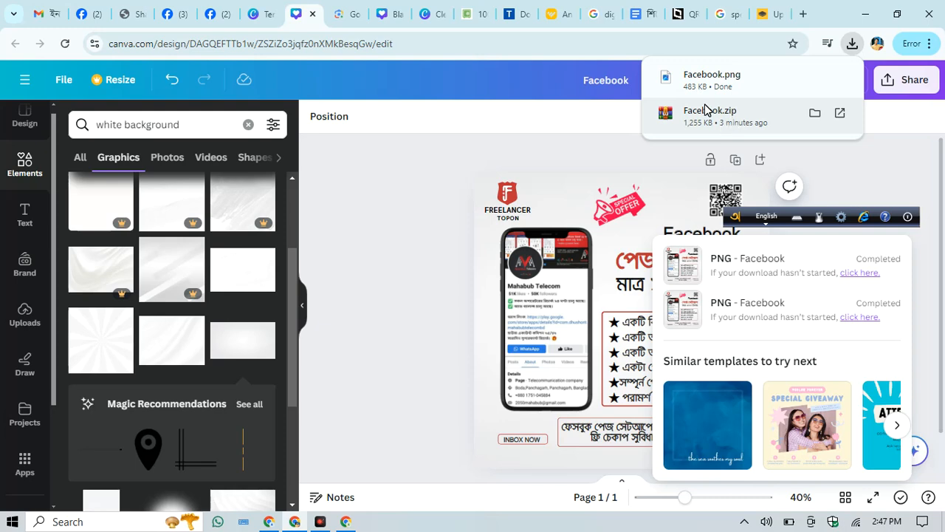
Step: Switch back to the Facebook post draft and attach the downloaded ad image Facebook.png from Downloads
{"action": "left_click", "coordinate": [345, 522]}
{"action": "left_click", "coordinate": [481, 286]}
{"action": "left_click", "coordinate": [591, 92]}
{"action": "left_click", "coordinate": [761, 442]}
Step: Check the draft's caption and ad image, and publish the post without adding a WhatsApp button
{"action": "scroll", "coordinate": [494, 347], "scroll_direction": "down", "scroll_amount": 3}
{"action": "scroll", "coordinate": [504, 277], "scroll_direction": "up", "scroll_amount": 6}
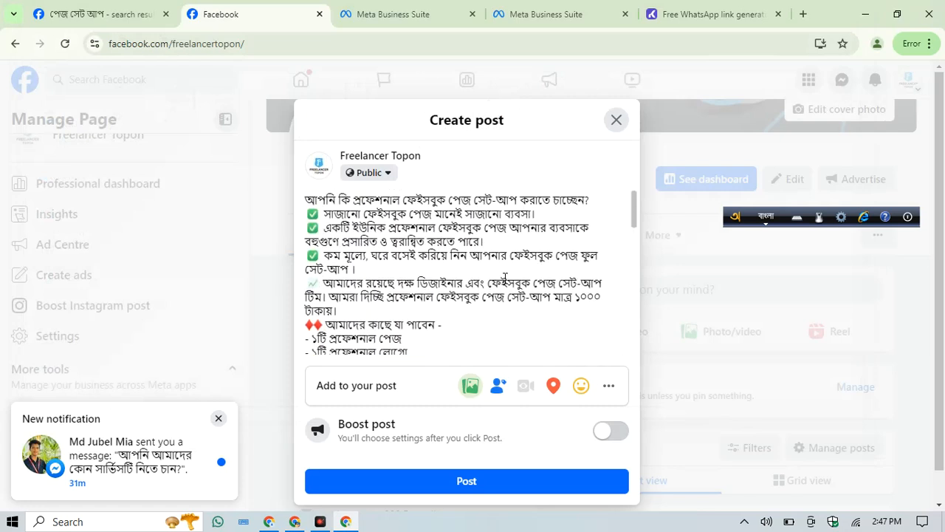
{"action": "scroll", "coordinate": [493, 269], "scroll_direction": "down", "scroll_amount": 5}
{"action": "scroll", "coordinate": [515, 289], "scroll_direction": "up", "scroll_amount": 1}
{"action": "scroll", "coordinate": [516, 289], "scroll_direction": "down", "scroll_amount": 1}
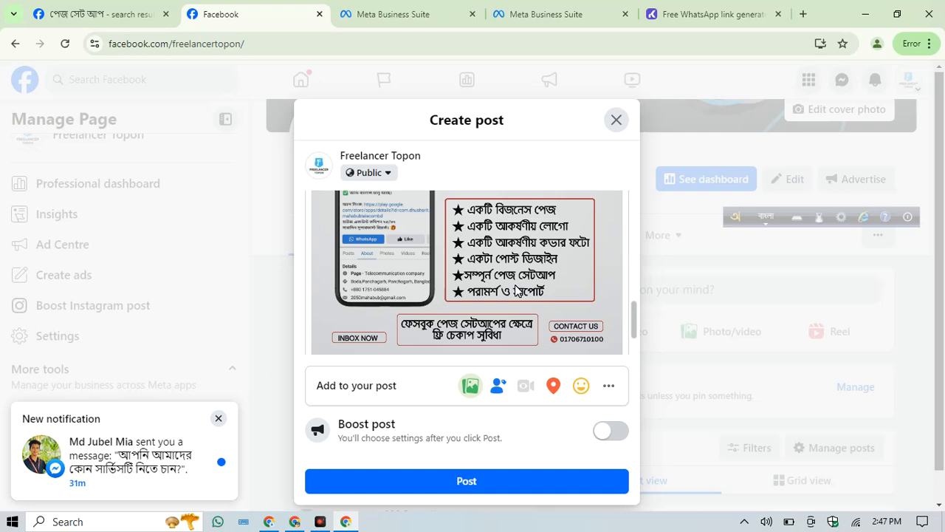
{"action": "left_click", "coordinate": [554, 481]}
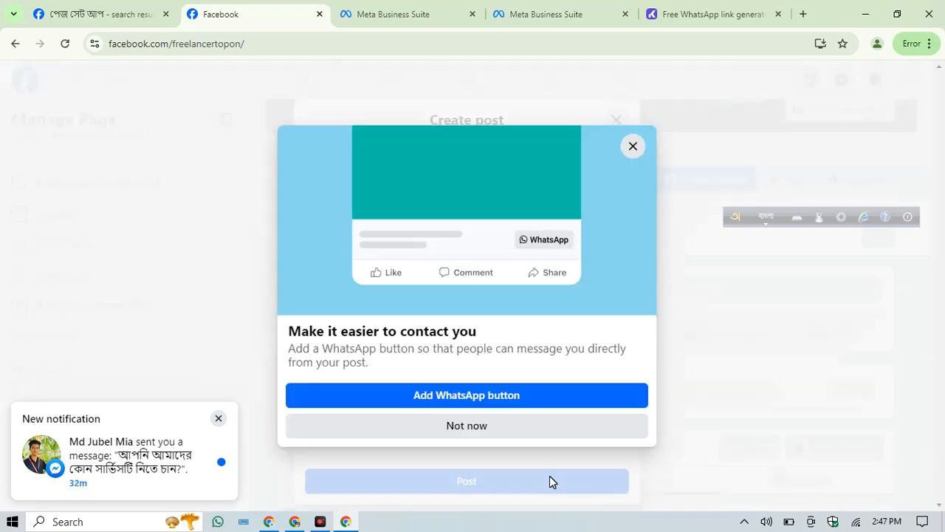
{"action": "left_click", "coordinate": [480, 426]}
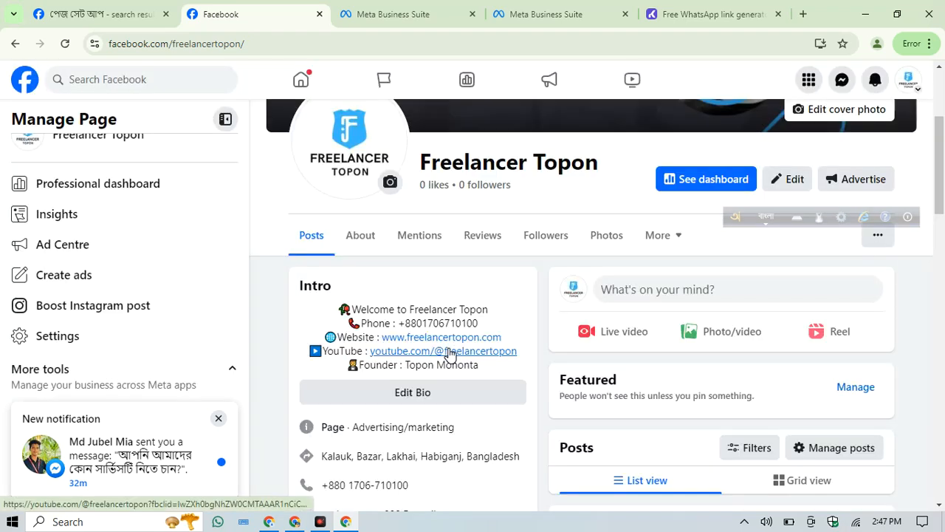
Step: Examine the published post on the business page, including its caption, ad image and boost option
{"action": "scroll", "coordinate": [686, 405], "scroll_direction": "down", "scroll_amount": 5}
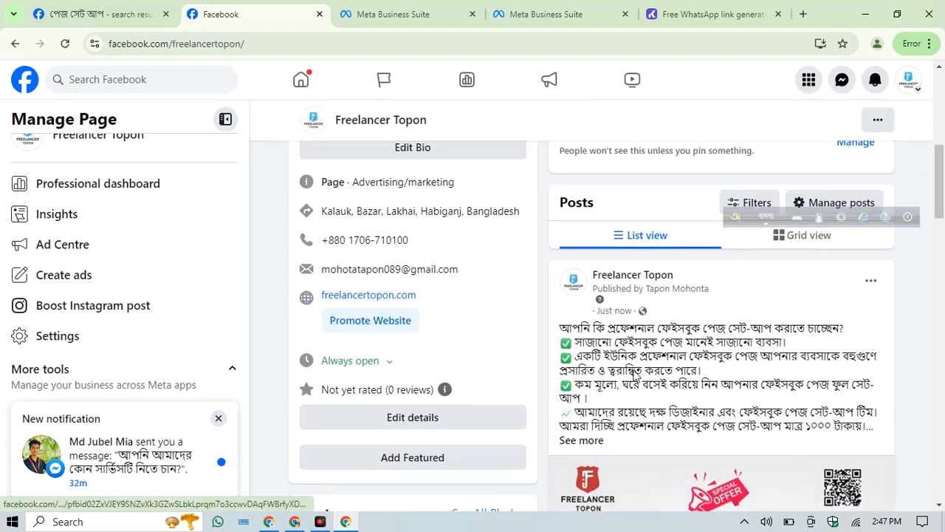
{"action": "scroll", "coordinate": [723, 416], "scroll_direction": "up", "scroll_amount": 3}
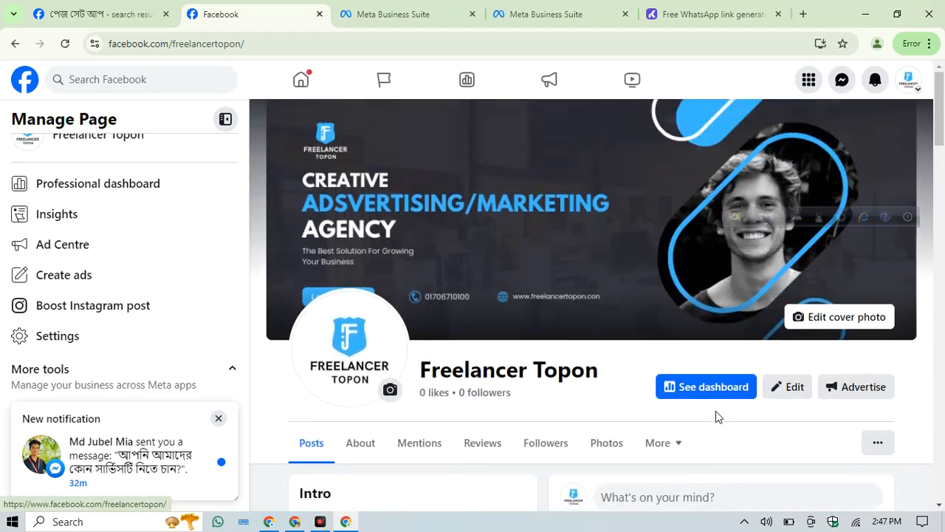
{"action": "scroll", "coordinate": [732, 422], "scroll_direction": "down", "scroll_amount": 5}
{"action": "scroll", "coordinate": [751, 426], "scroll_direction": "down", "scroll_amount": 3}
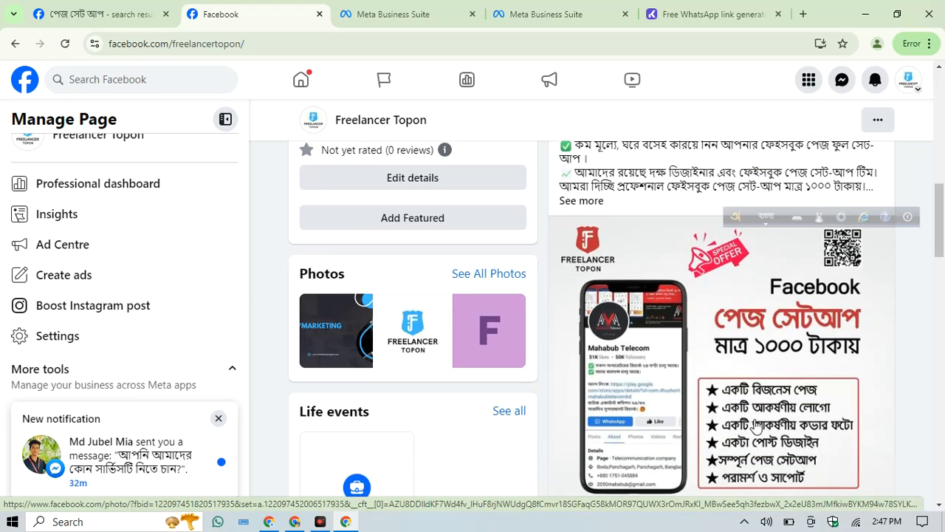
{"action": "scroll", "coordinate": [754, 422], "scroll_direction": "down", "scroll_amount": 3}
{"action": "scroll", "coordinate": [756, 426], "scroll_direction": "up", "scroll_amount": 1}
{"action": "scroll", "coordinate": [765, 410], "scroll_direction": "up", "scroll_amount": 10}
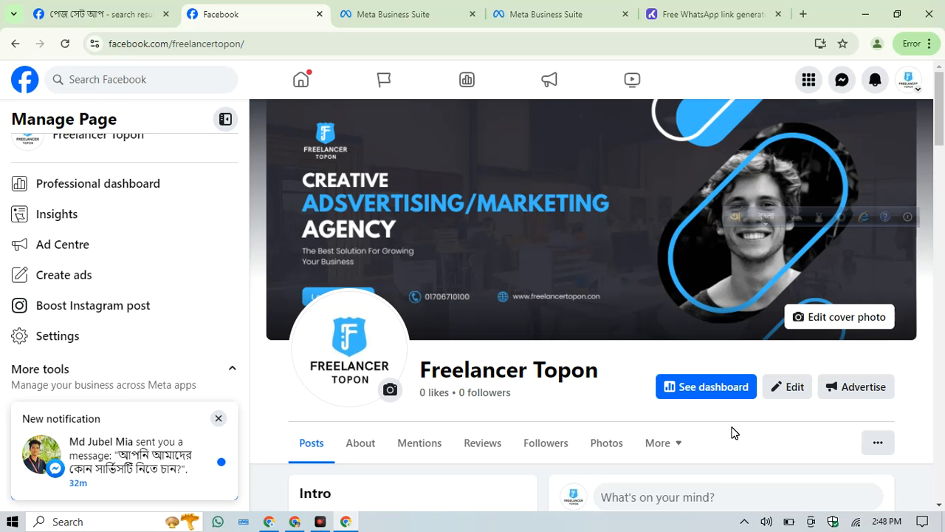
{"action": "scroll", "coordinate": [661, 395], "scroll_direction": "down", "scroll_amount": 4}
{"action": "scroll", "coordinate": [642, 370], "scroll_direction": "down", "scroll_amount": 6}
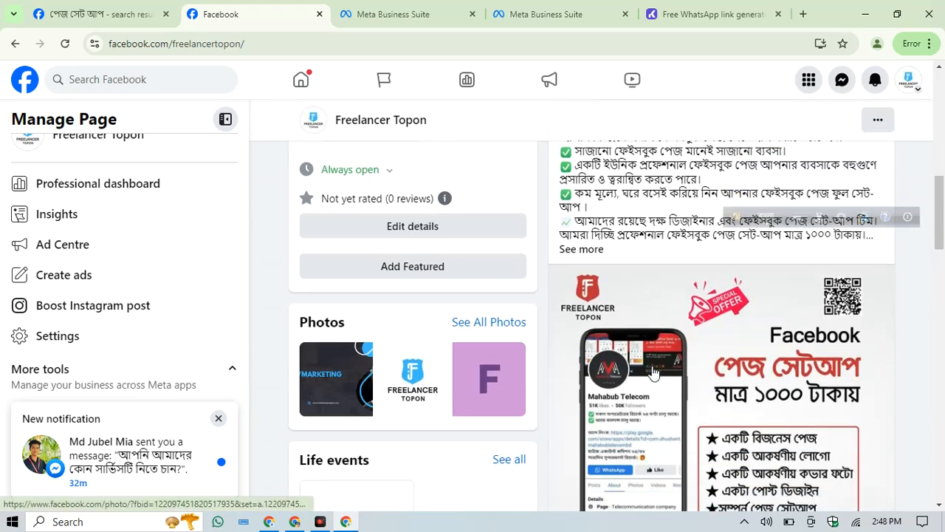
{"action": "scroll", "coordinate": [650, 372], "scroll_direction": "up", "scroll_amount": 2}
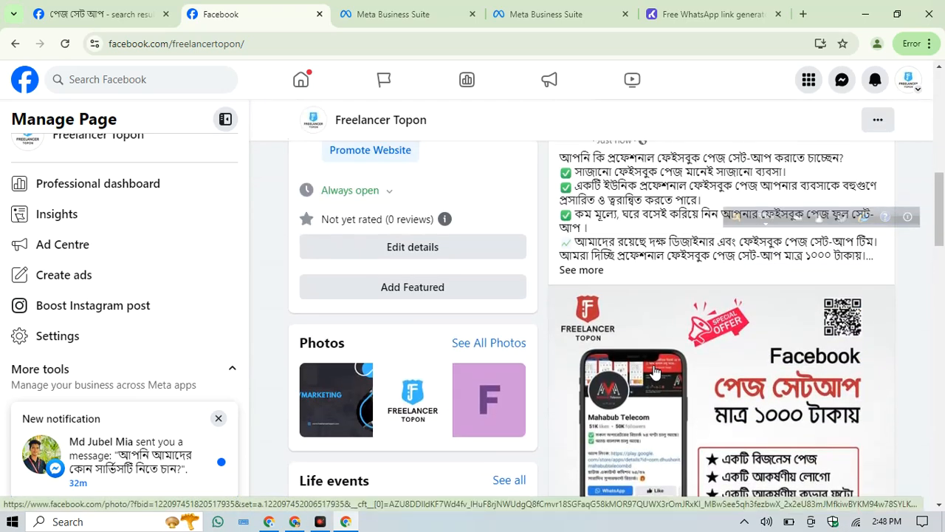
{"action": "scroll", "coordinate": [653, 373], "scroll_direction": "down", "scroll_amount": 3}
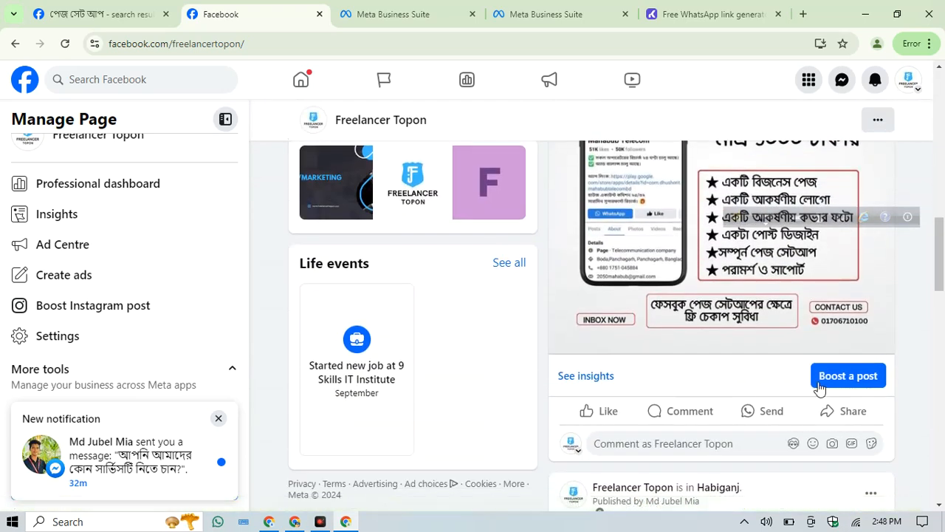
{"action": "scroll", "coordinate": [777, 371], "scroll_direction": "up", "scroll_amount": 2}
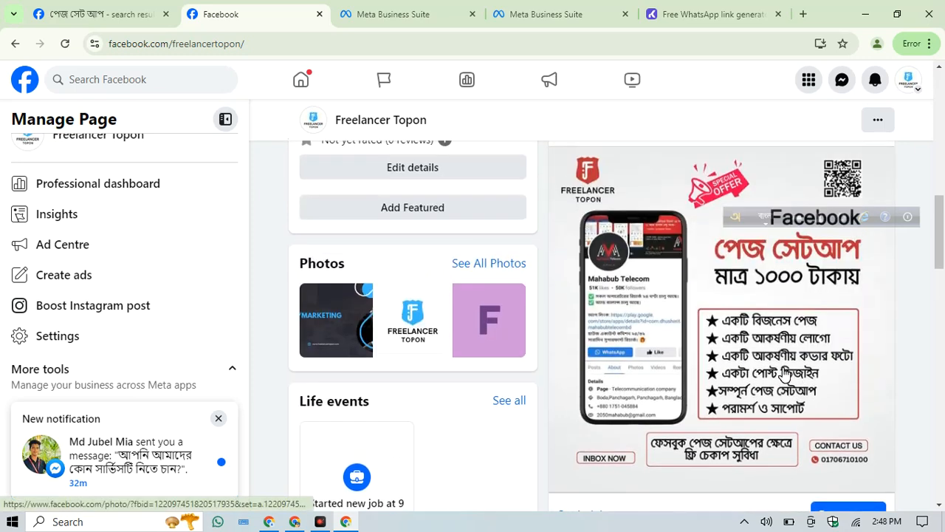